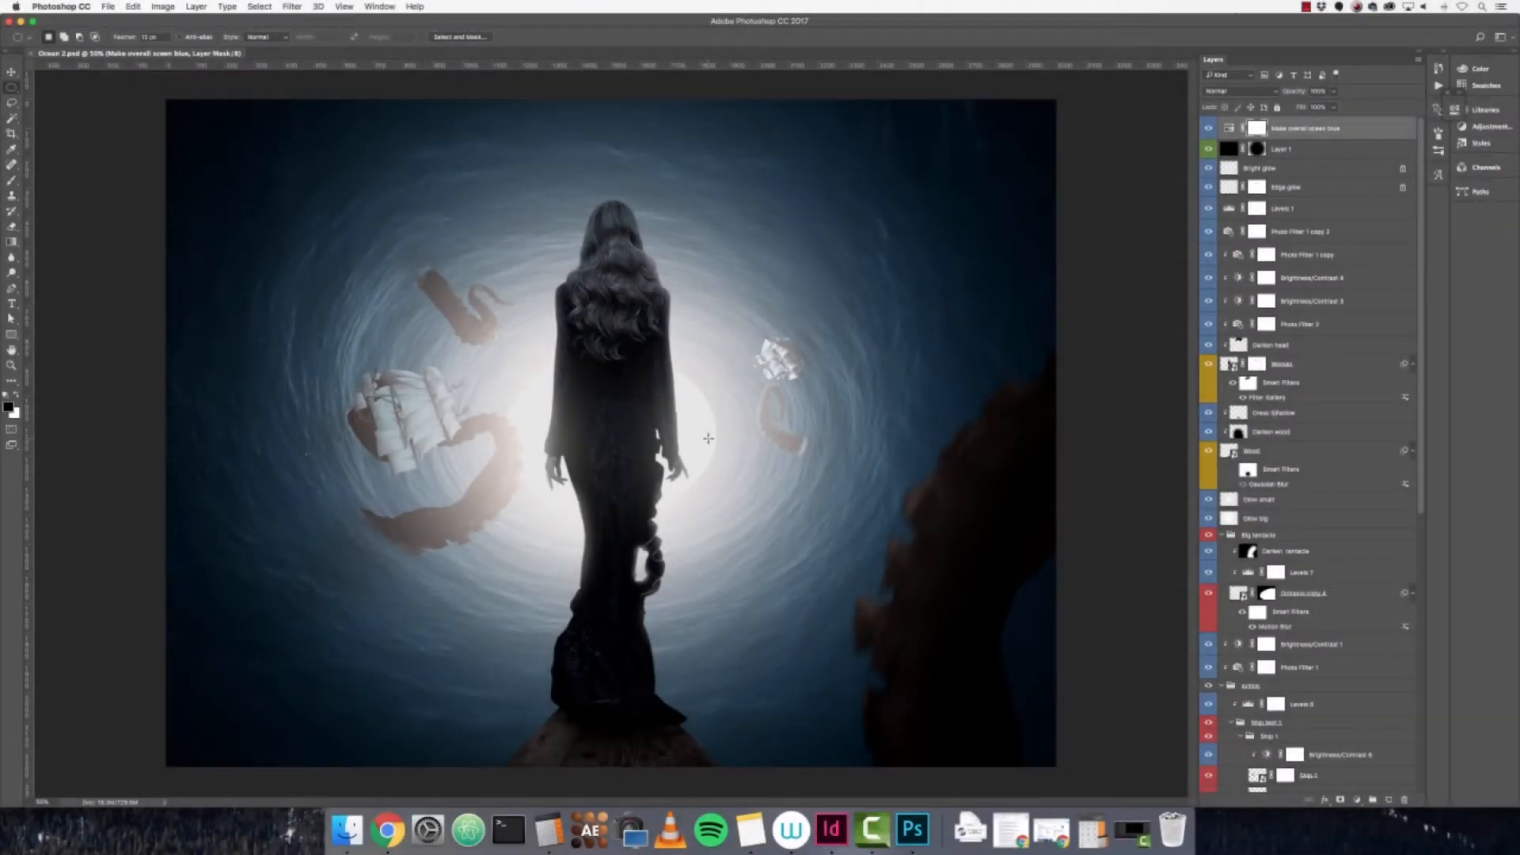
- Create a new RGB document 10 inches wide by 7.5 inches high at 300 pixels/inch with a white background
left_click(113, 6)
left_click(119, 23)
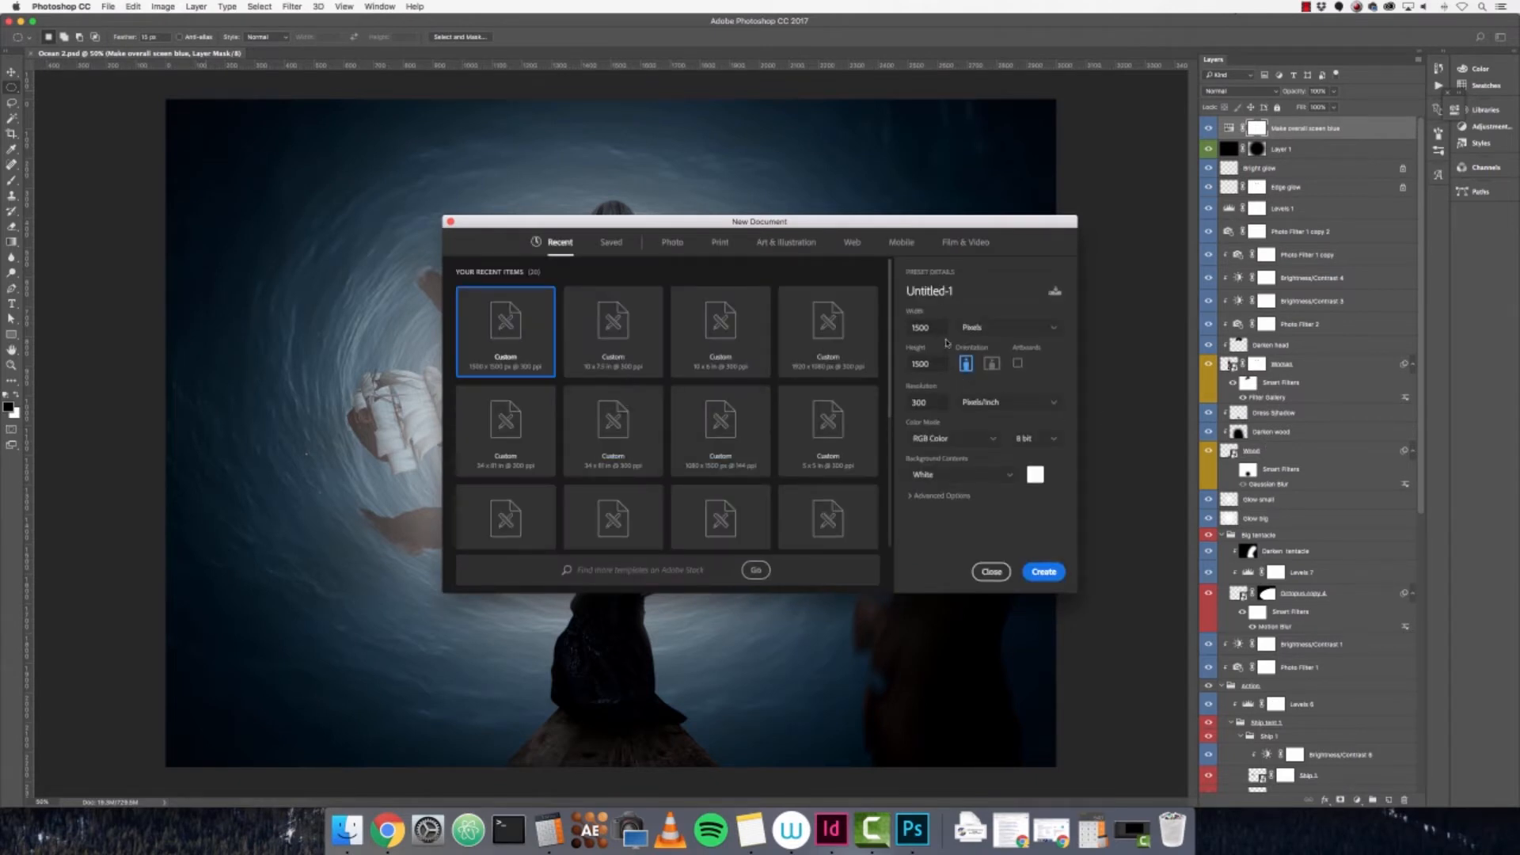
left_click(978, 327)
left_click(998, 368)
left_click(900, 328)
type("10")
key("Tab")
left_click(902, 364)
type("7.5")
left_click(935, 404)
left_click(1046, 572)
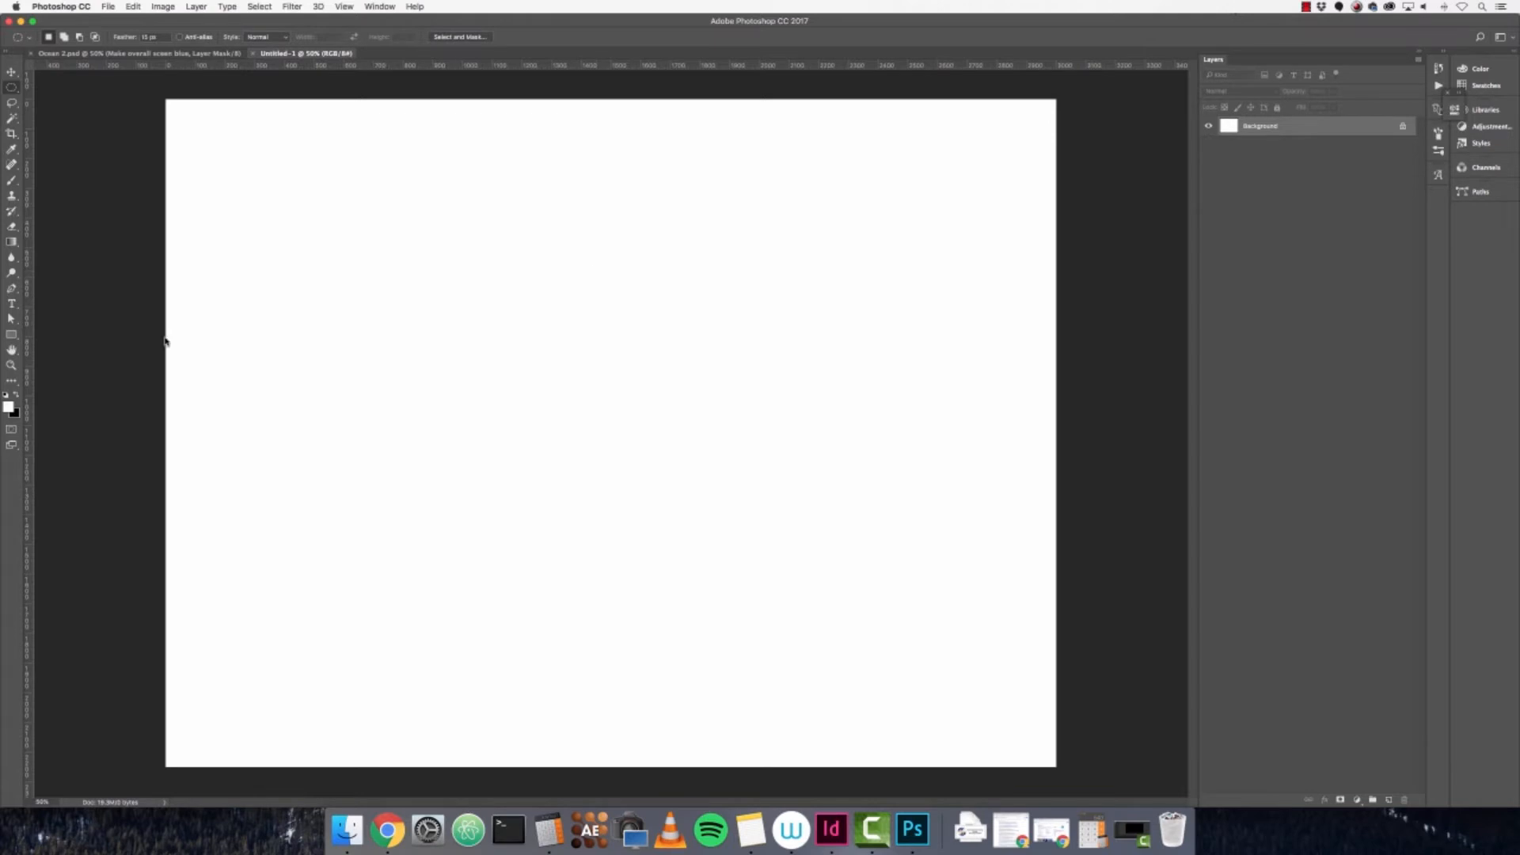
- Place the image Ocean 1.jpg from the Finder images folder into the new document, fitted to the canvas width
left_click(347, 829)
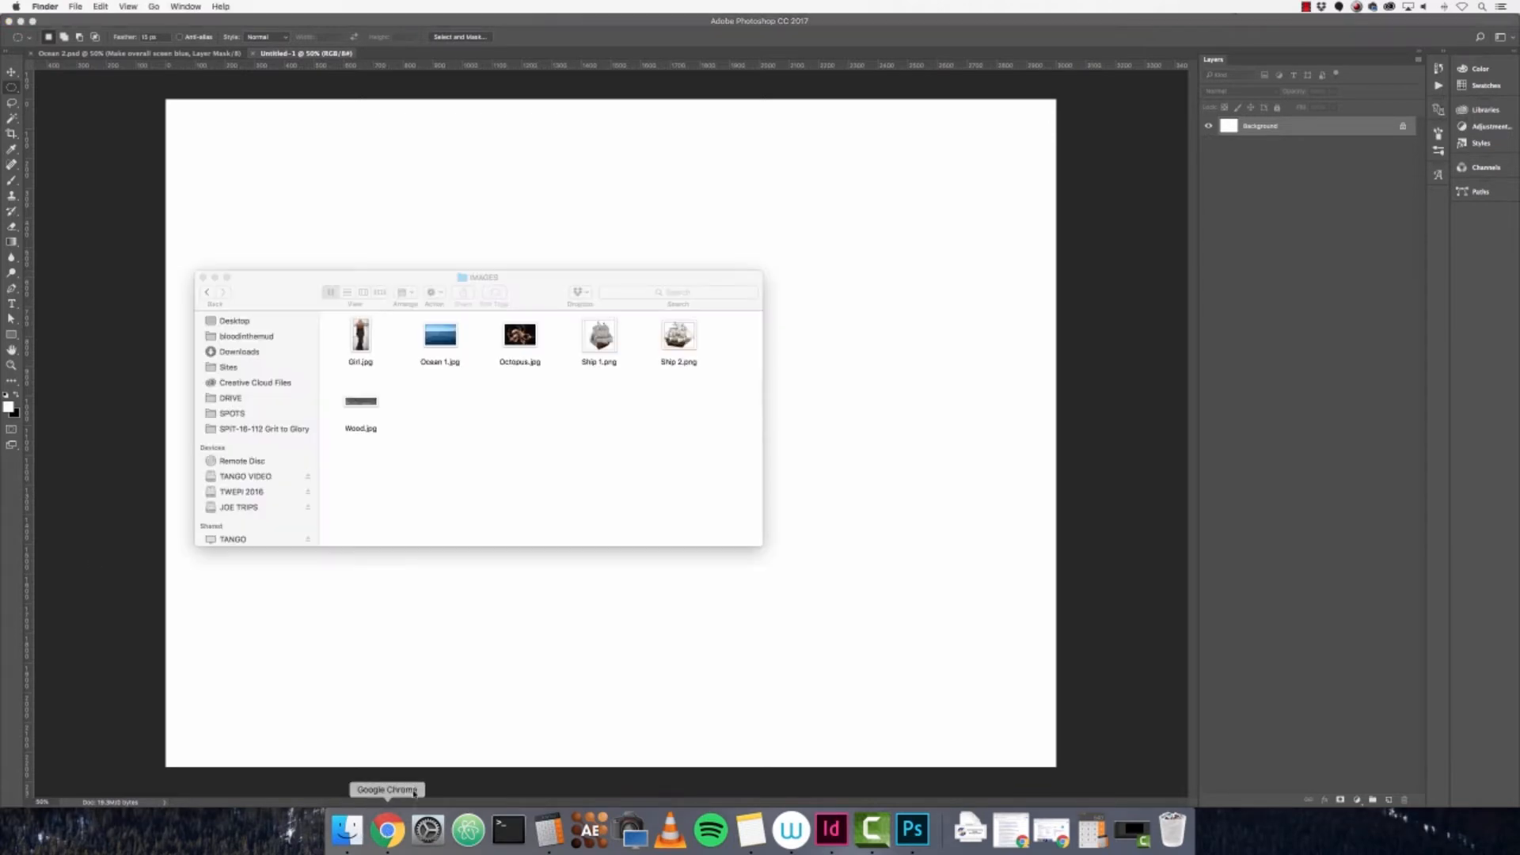
left_click(438, 346)
left_click_drag(438, 346, 597, 254)
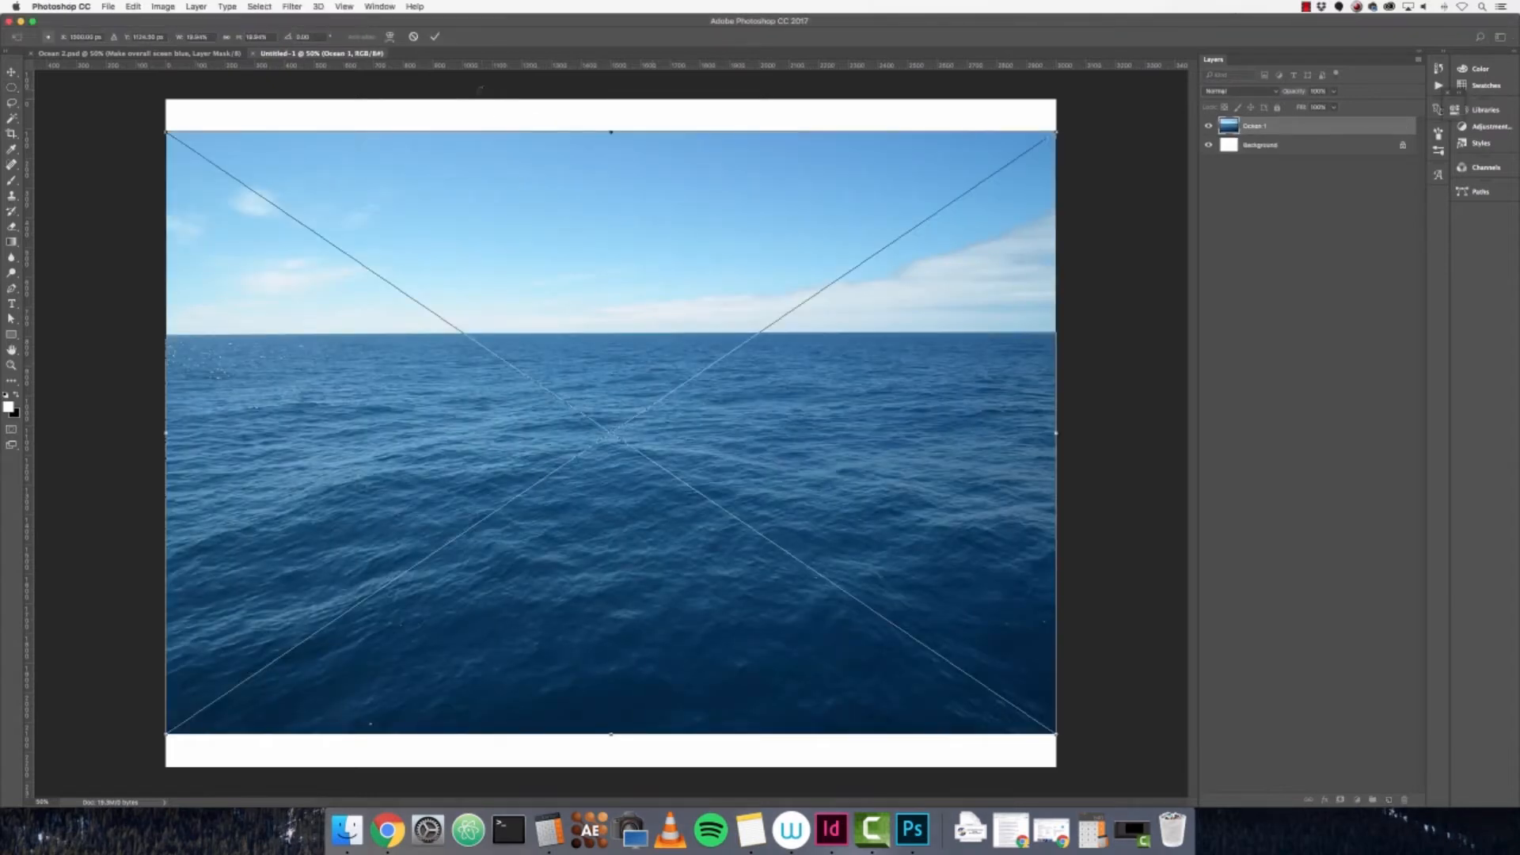
key("Return")
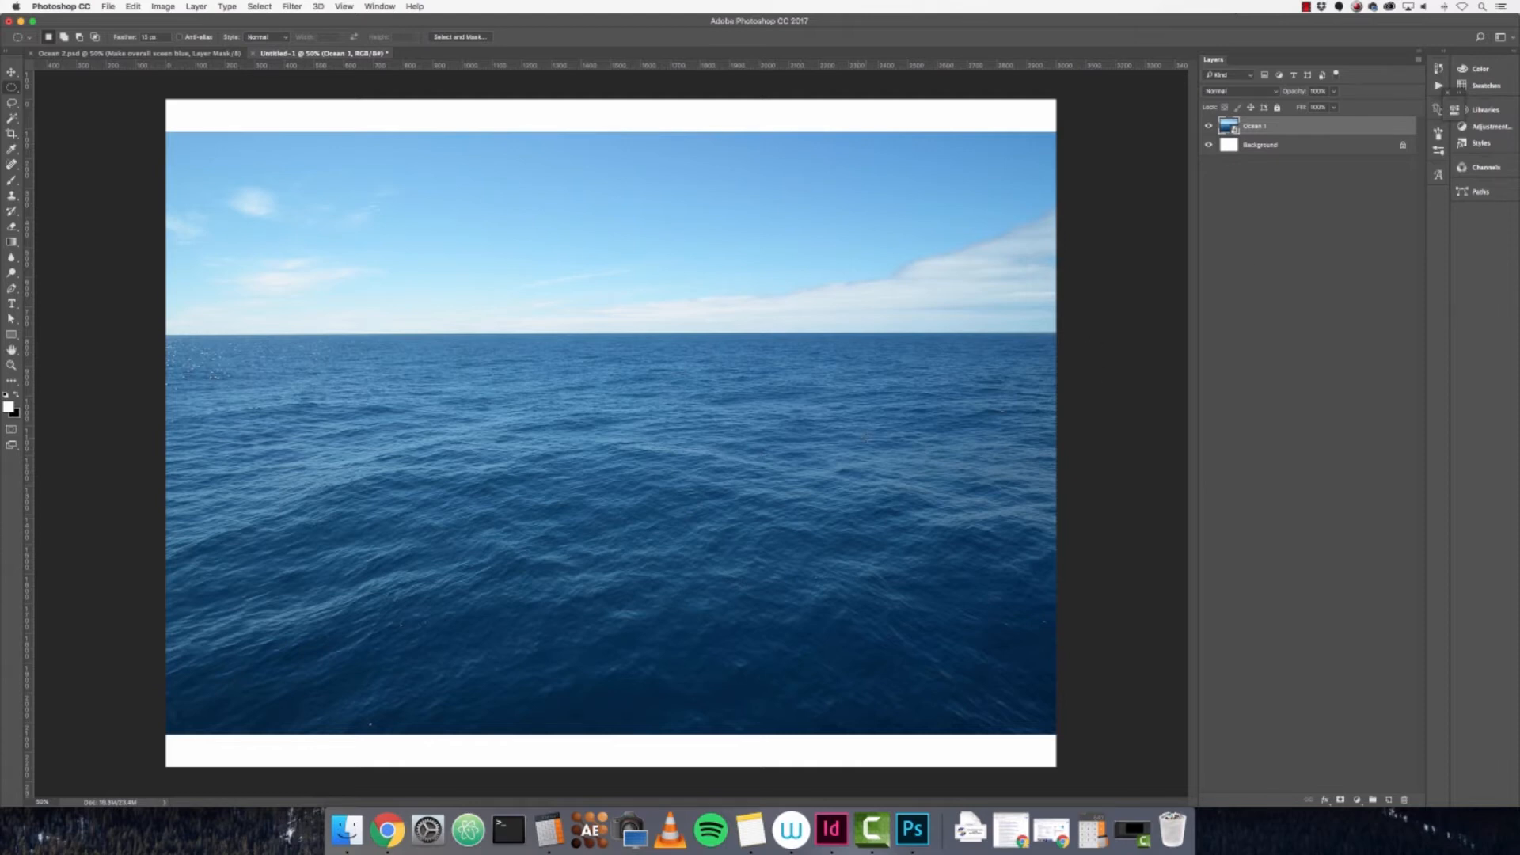
- Apply the Polar Coordinates filter to the ocean layer with Rectangular to Polar, and convert the result to a smart object
left_click(289, 6)
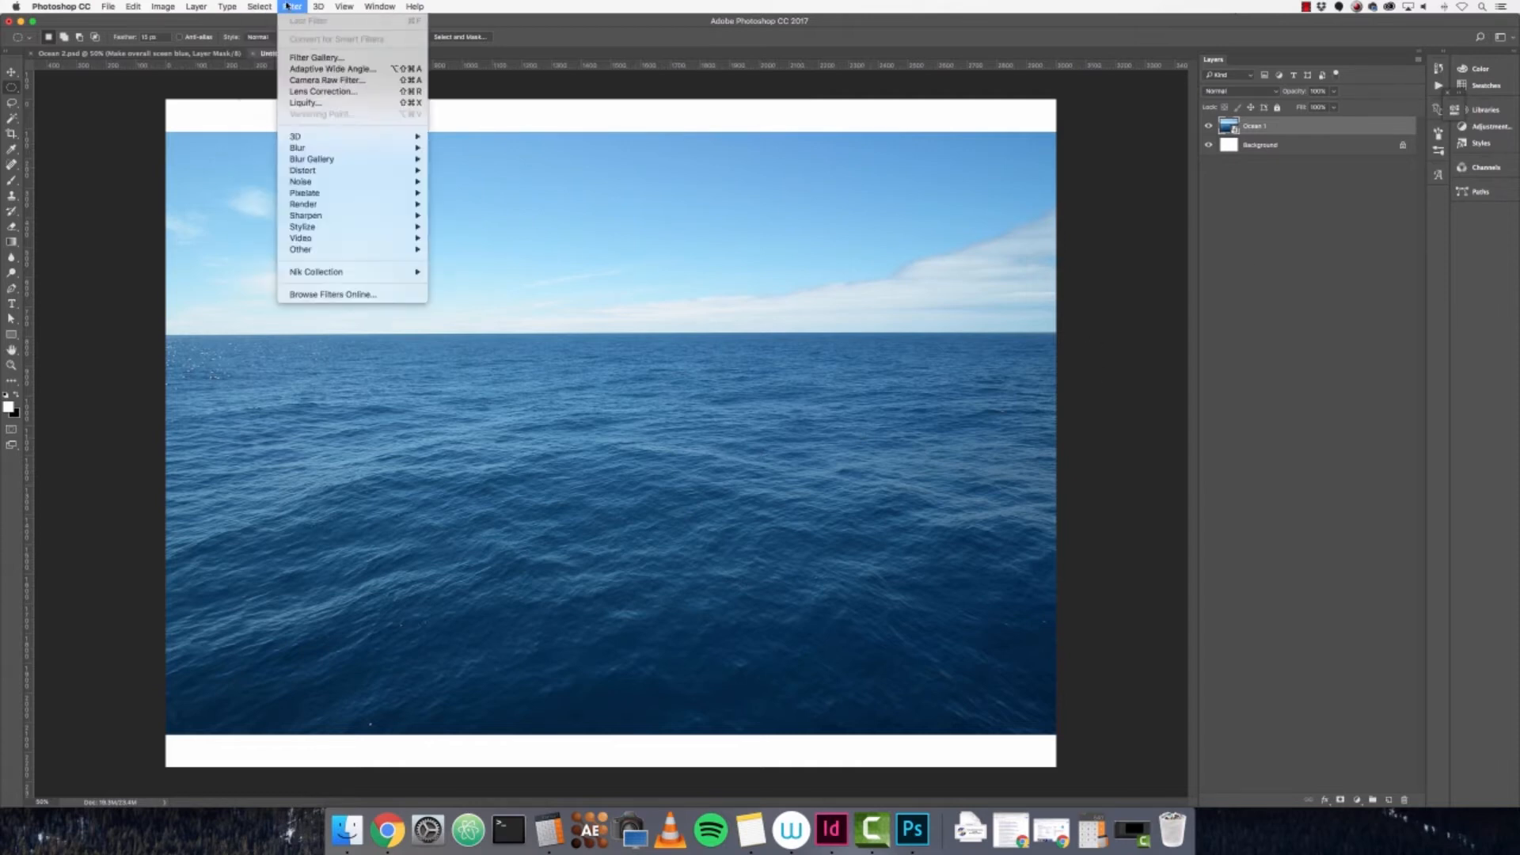
mouse_move(372, 176)
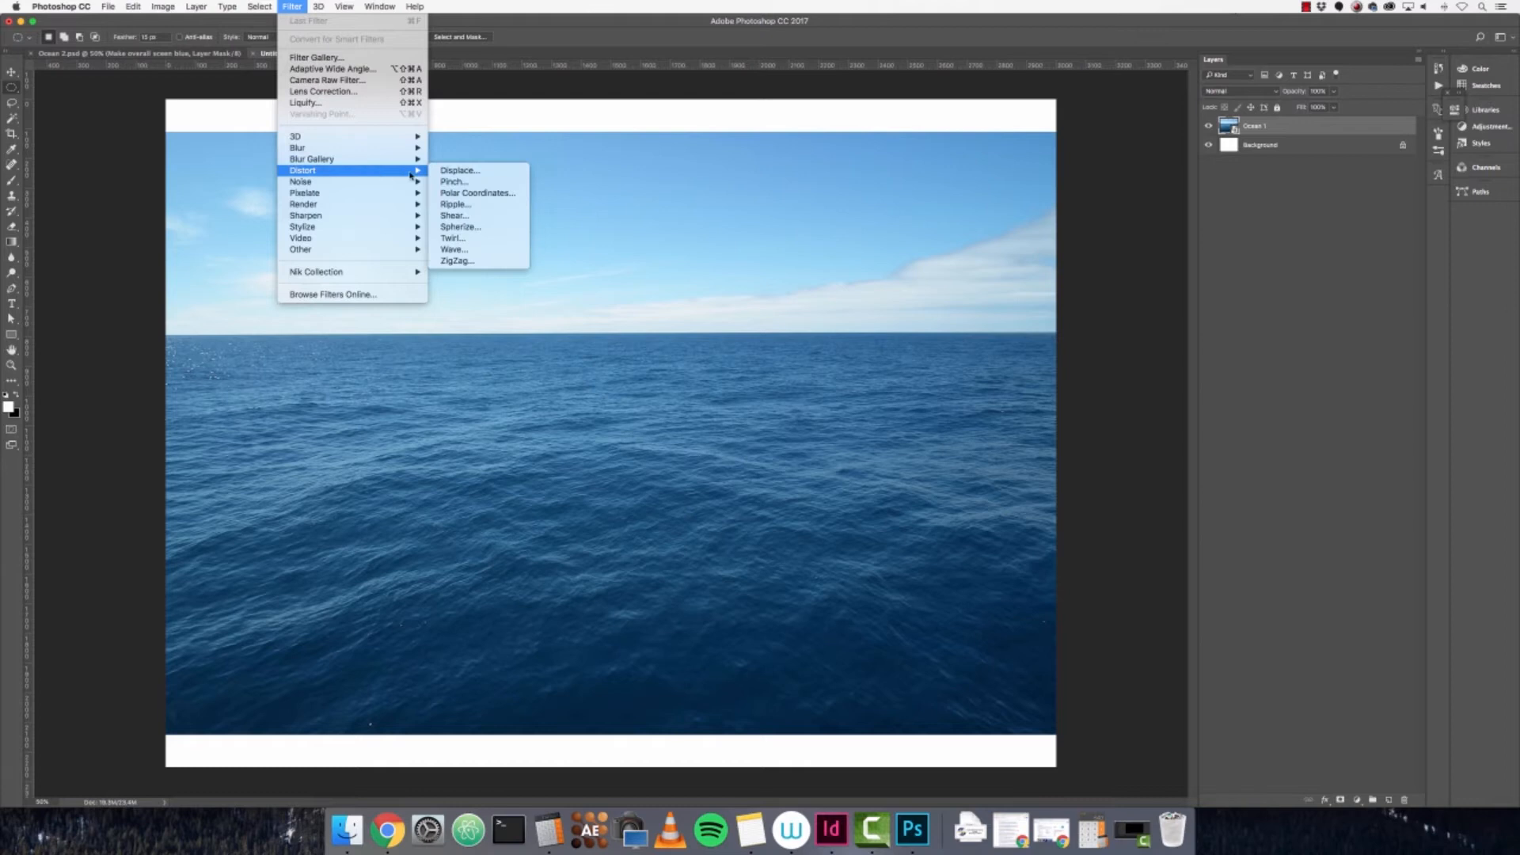
left_click(499, 195)
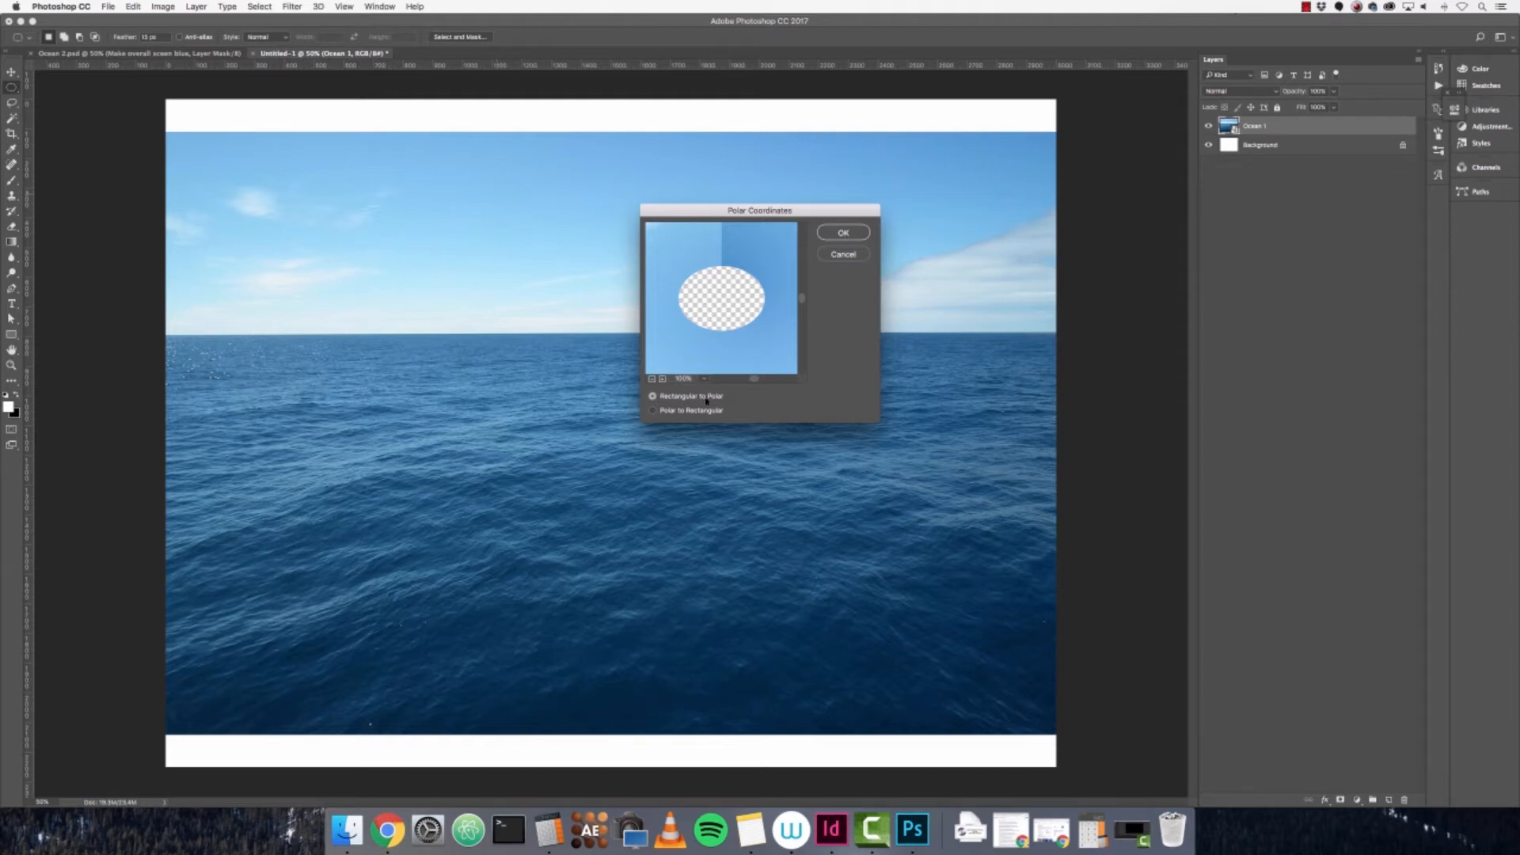
left_click(843, 233)
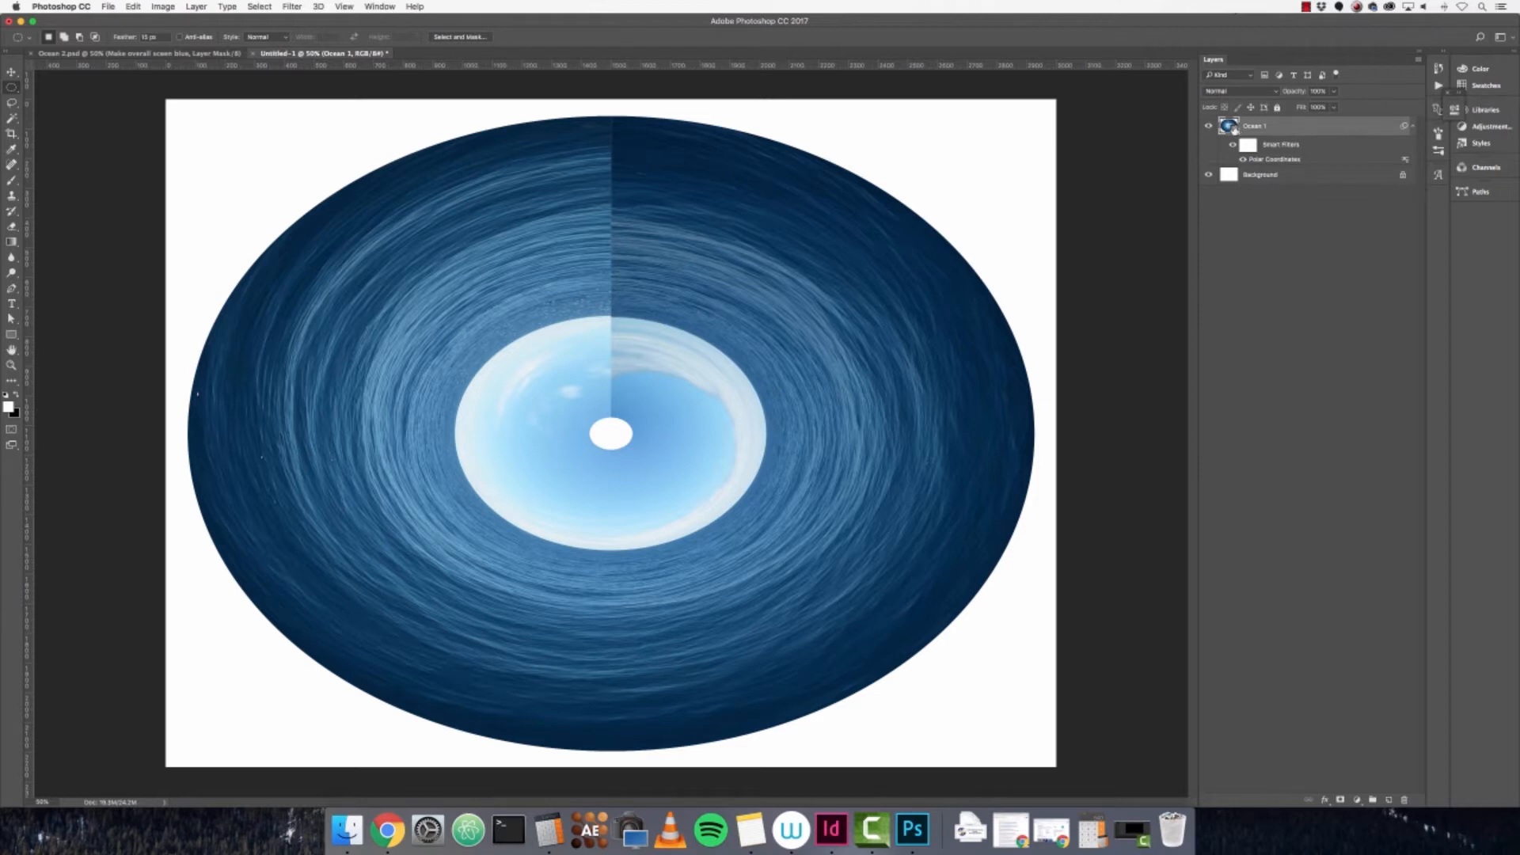
right_click(1359, 129)
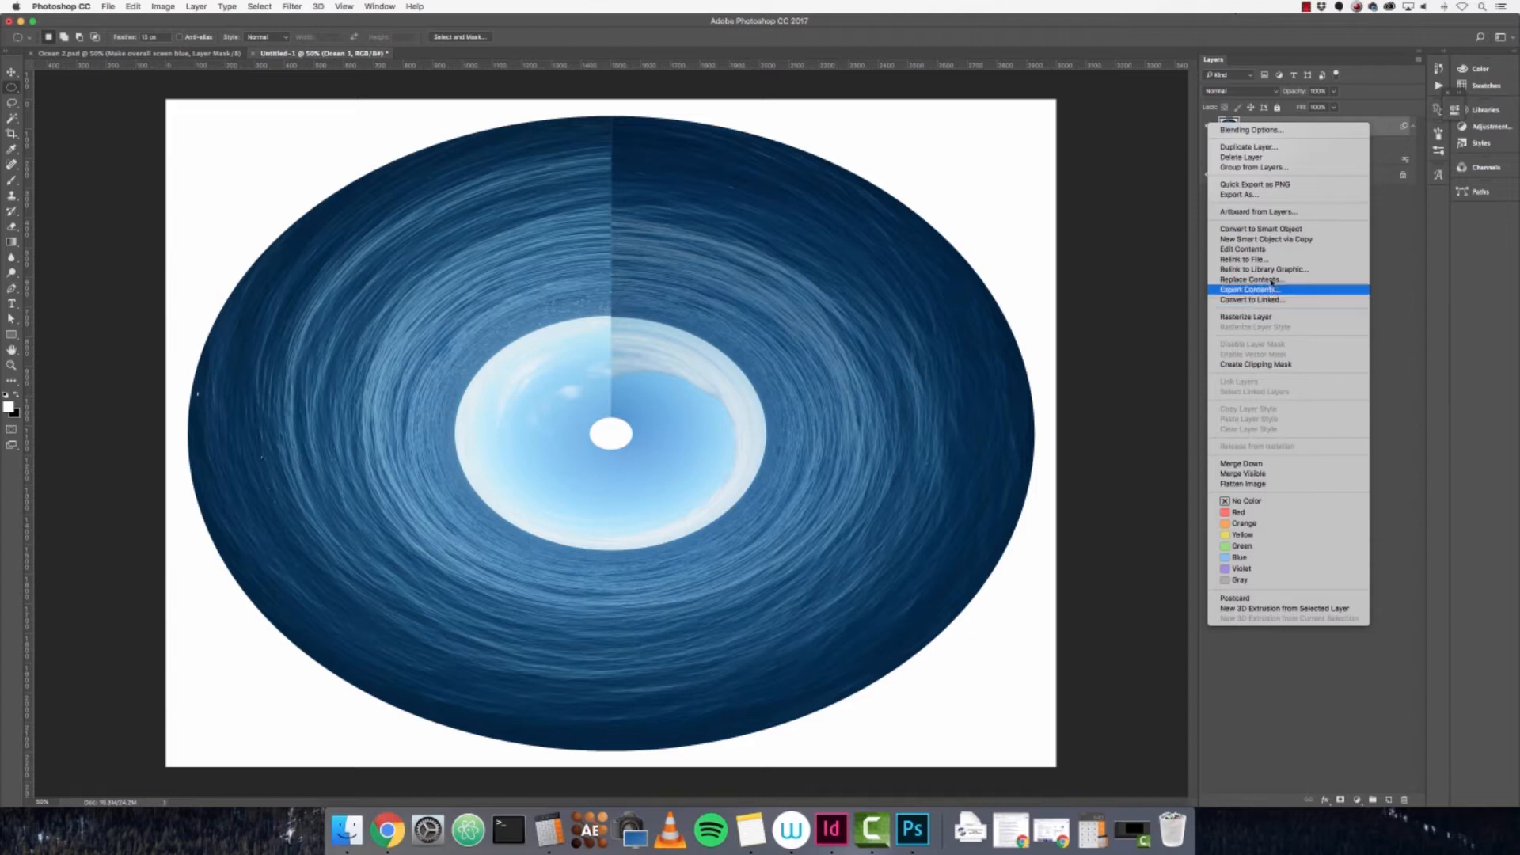
left_click(1278, 230)
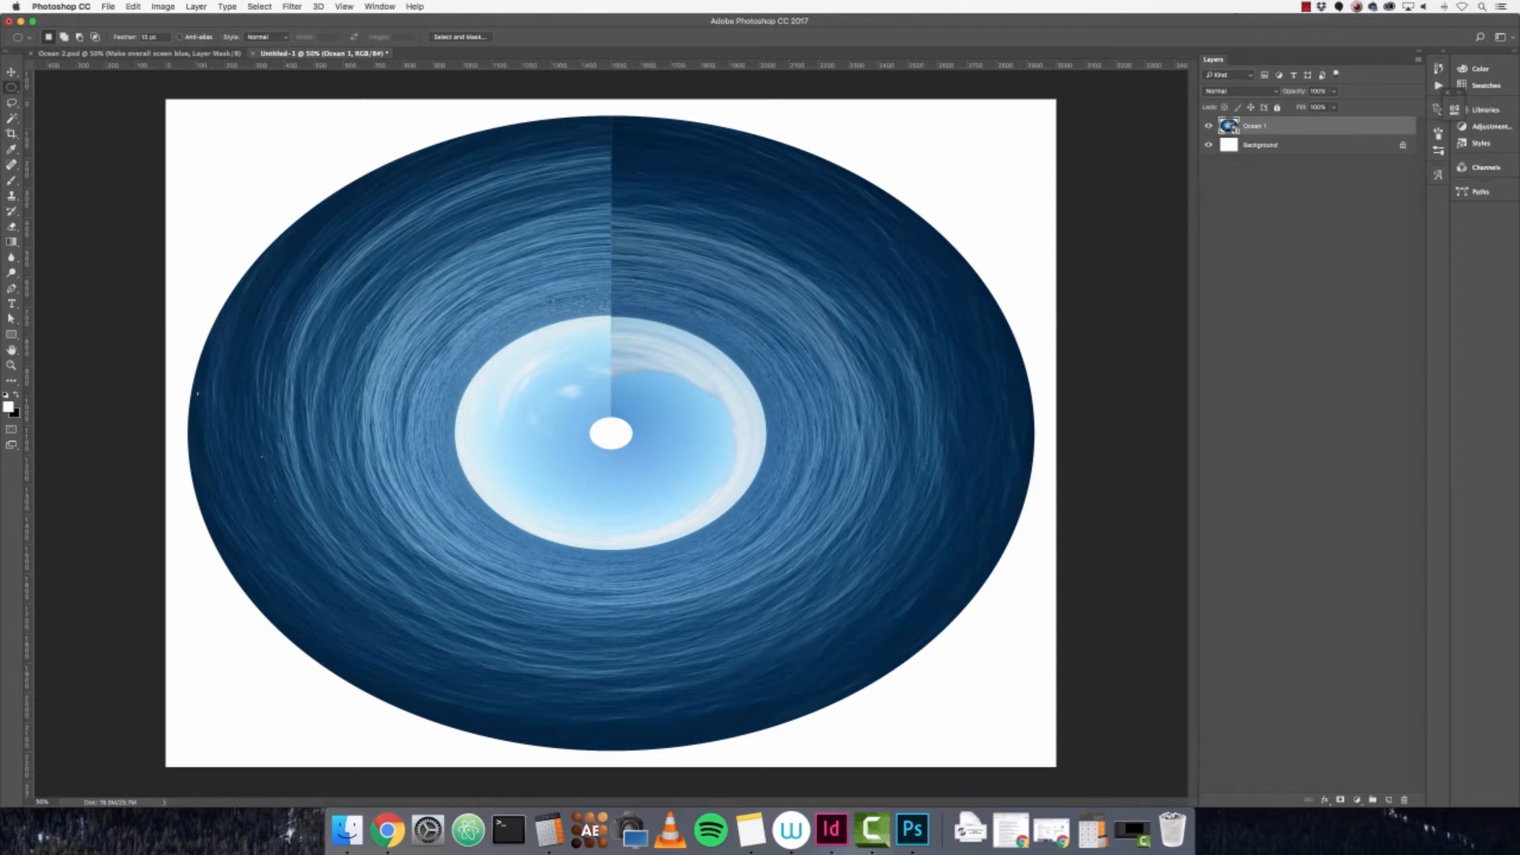
- Inspect the contents of the Ocean 1 smart object with its Polar Coordinates filter off and on, then close them
double_click(1229, 126)
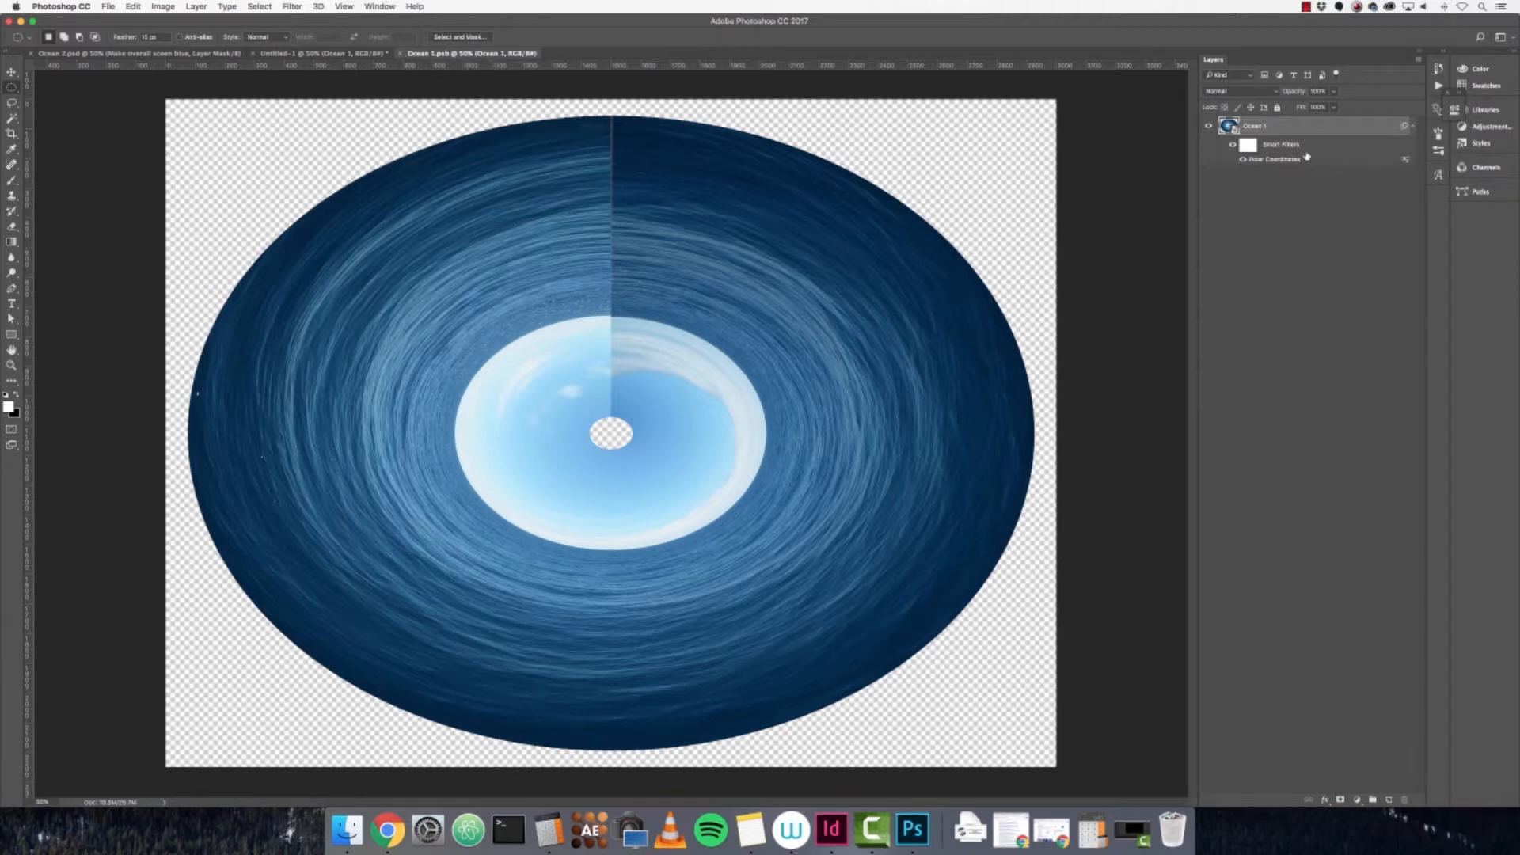
left_click(1234, 147)
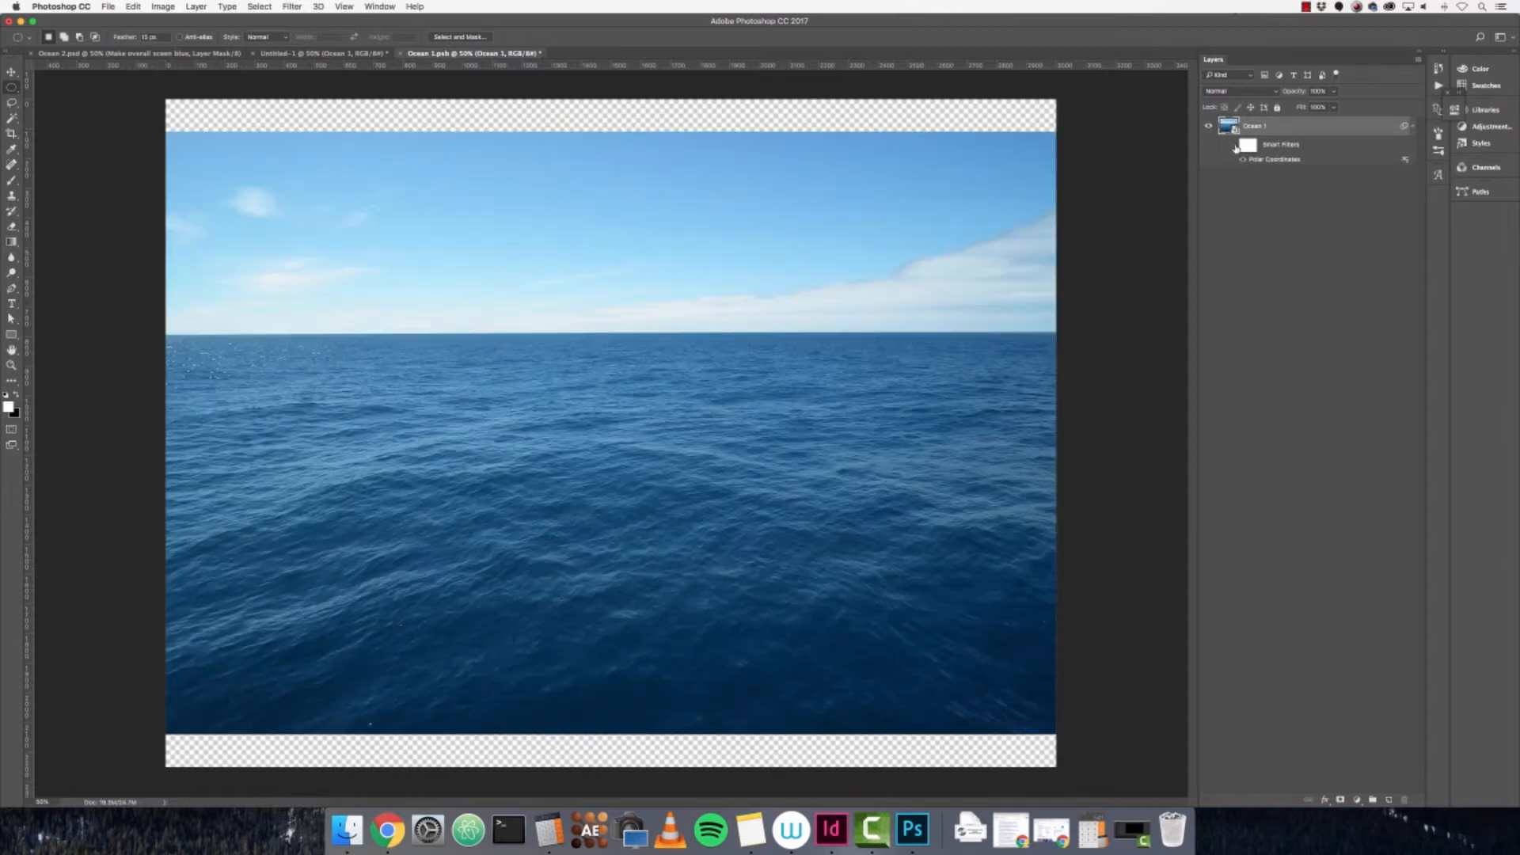
left_click(1234, 146)
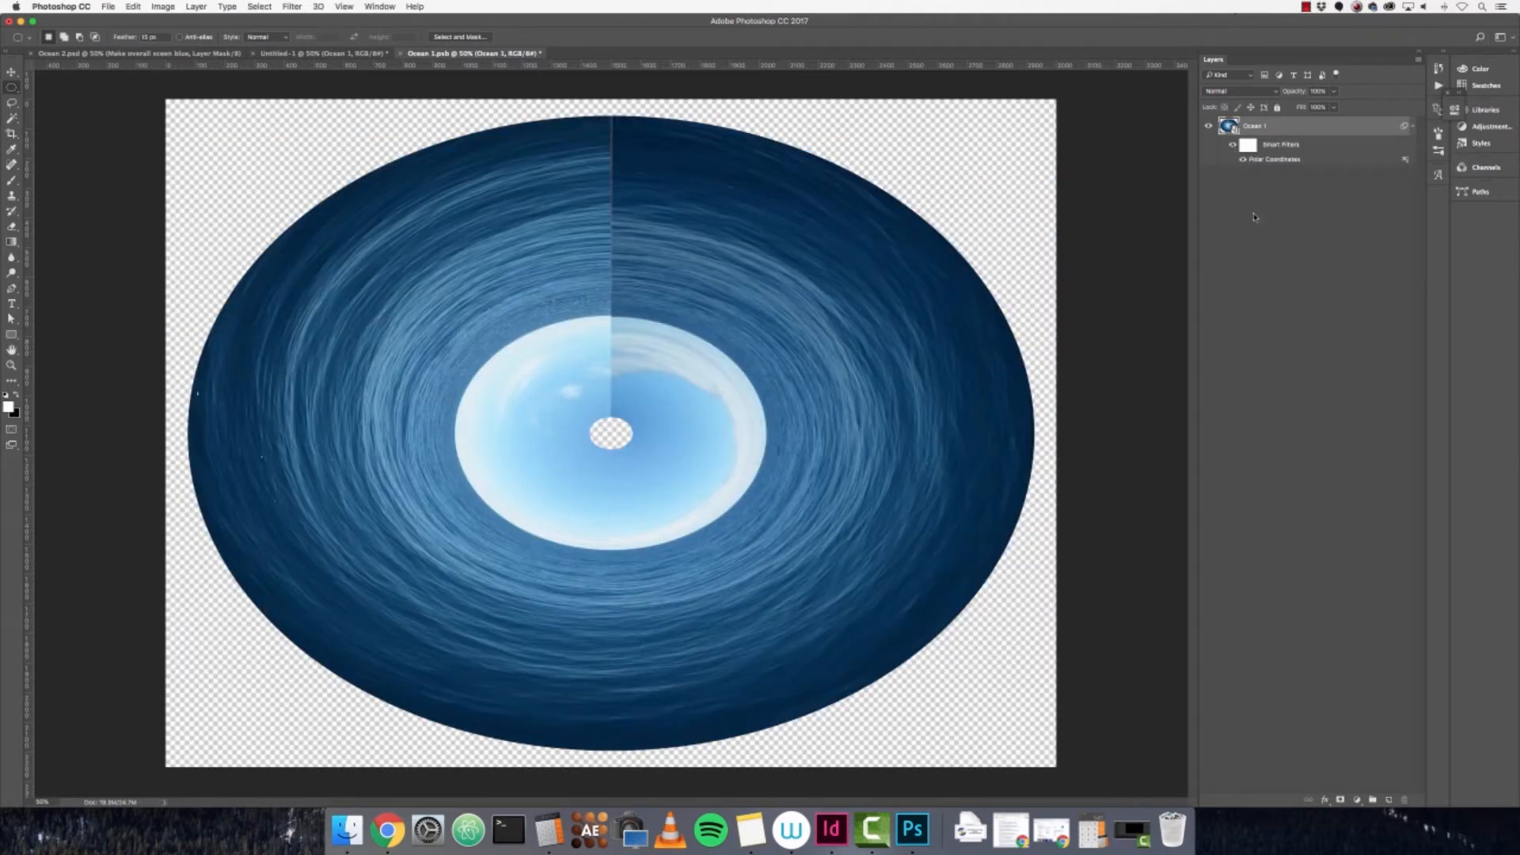
left_click(399, 54)
left_click(737, 265)
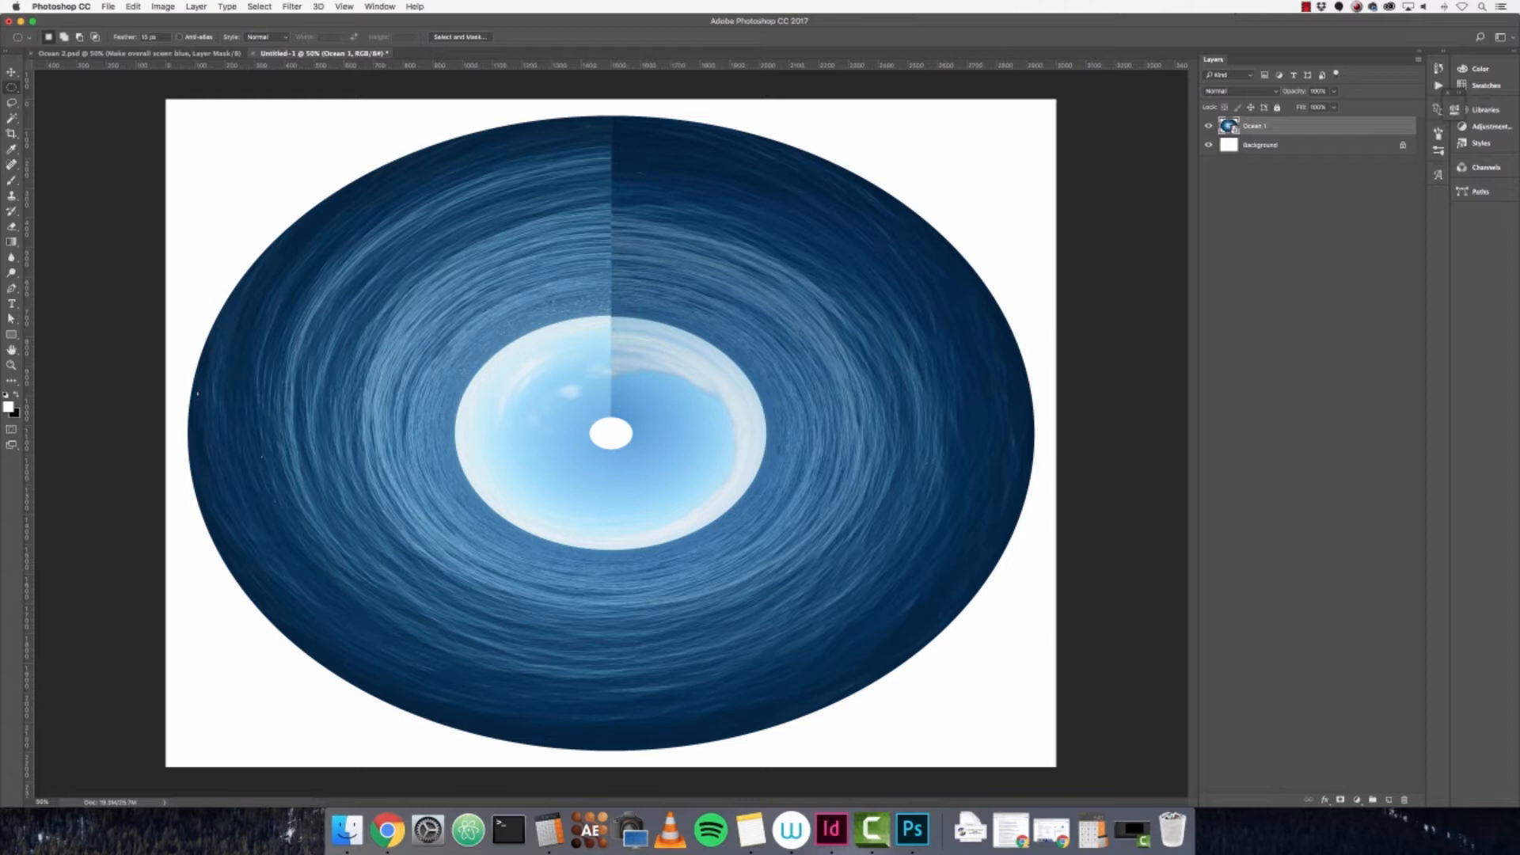
- Apply a Pinch filter of 100% to the ocean layer, compare before and after, and convert it to a smart object
left_click(292, 6)
mouse_move(358, 138)
mouse_move(350, 170)
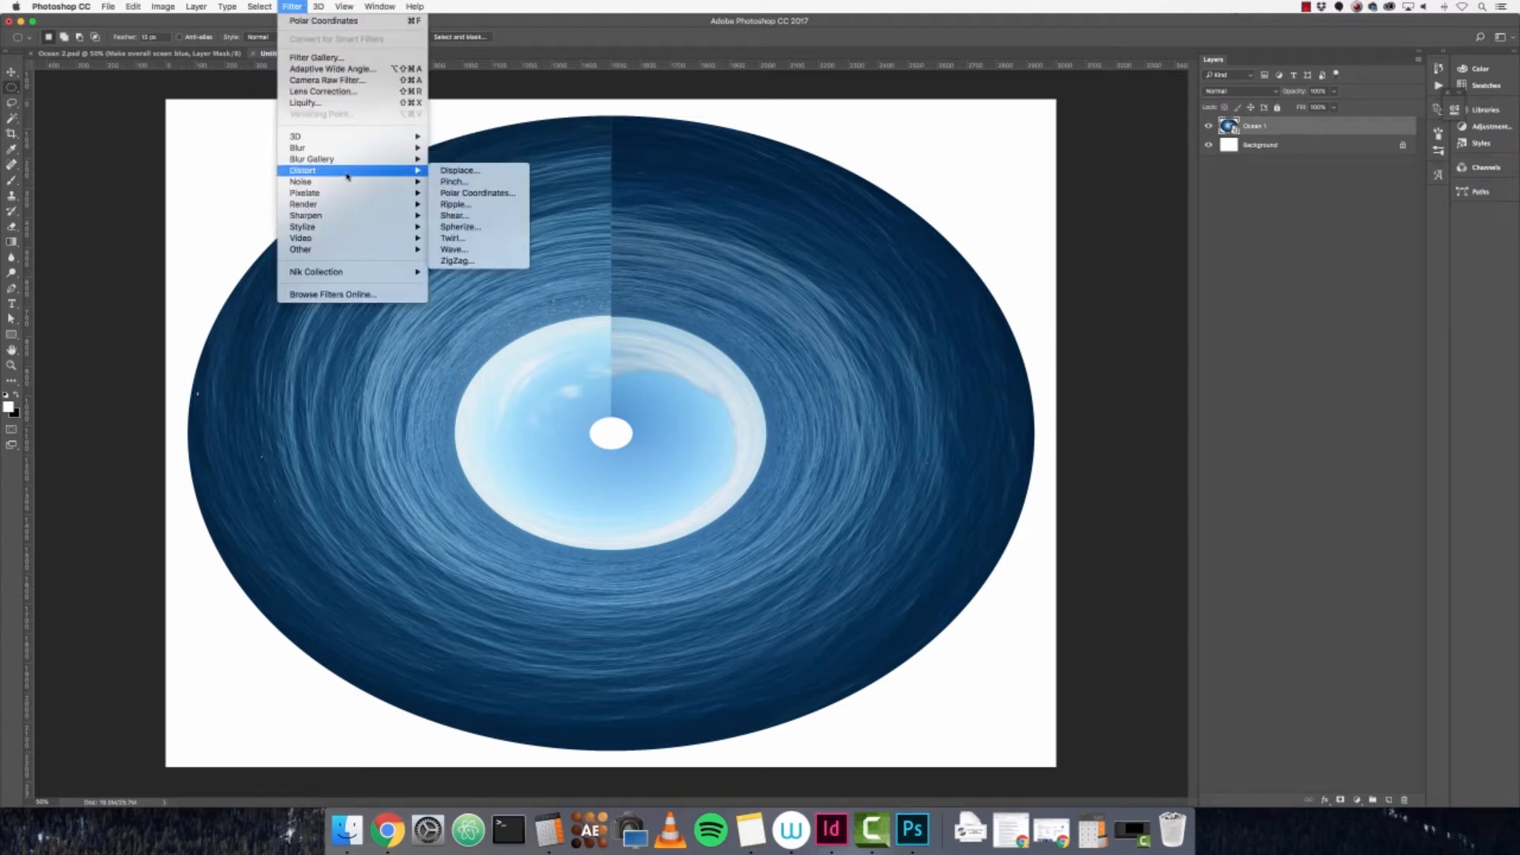
left_click(467, 183)
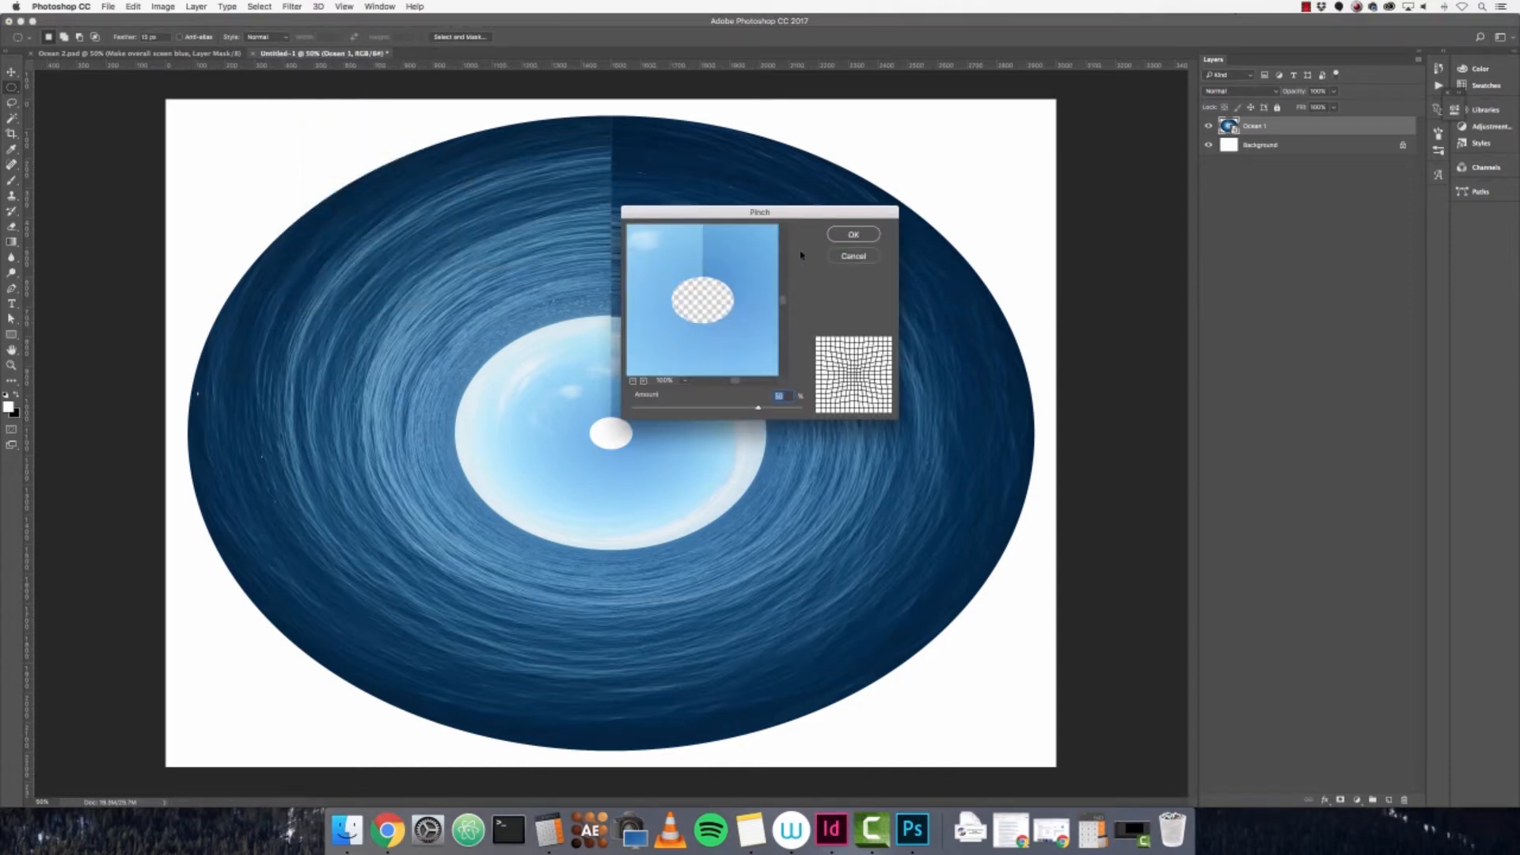
left_click_drag(759, 407, 839, 414)
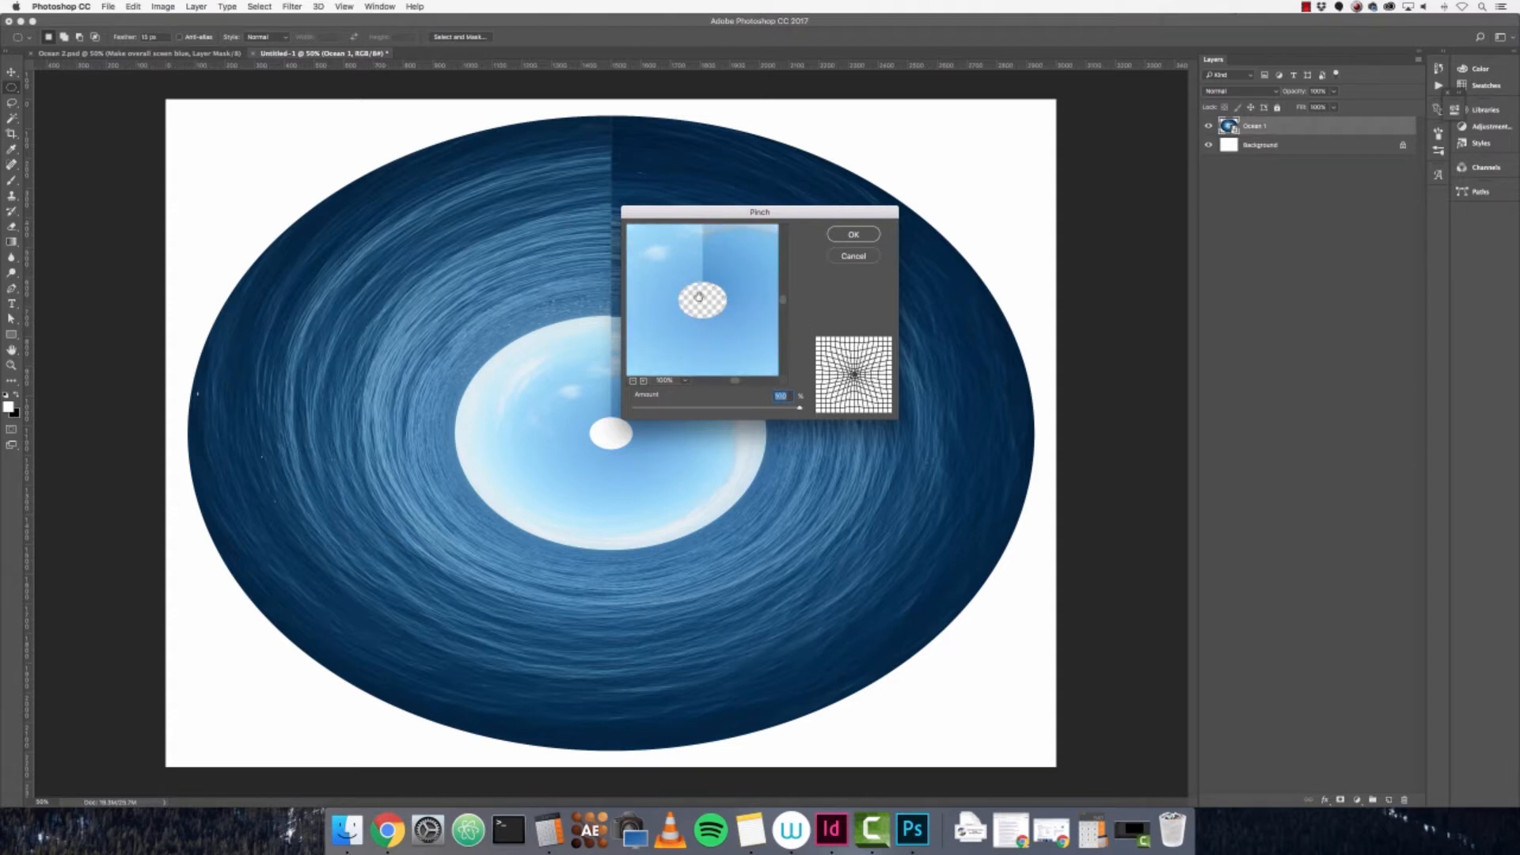
left_click(854, 235)
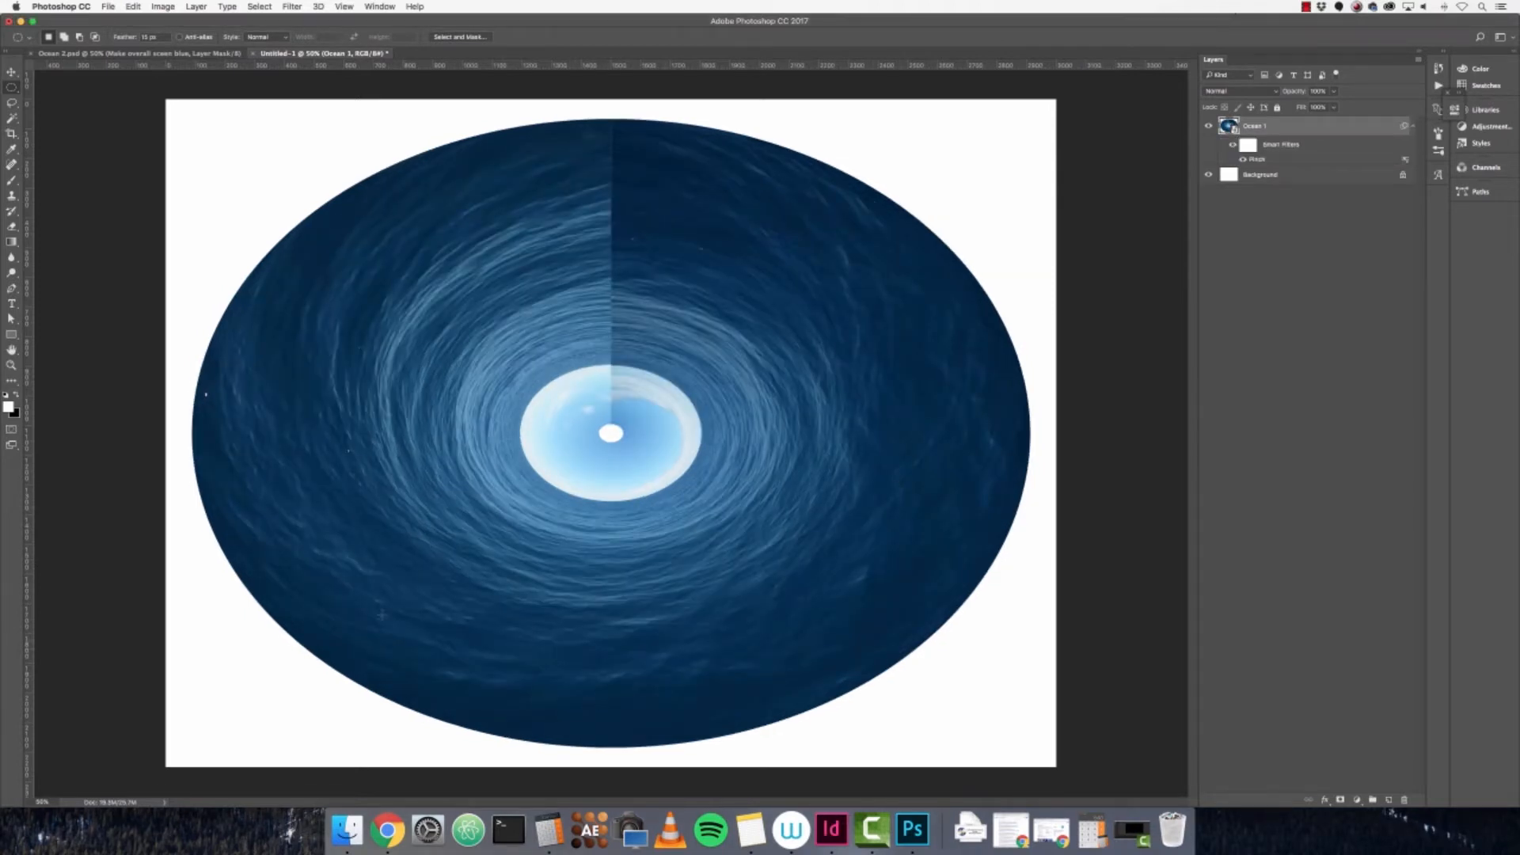
left_click(1232, 144)
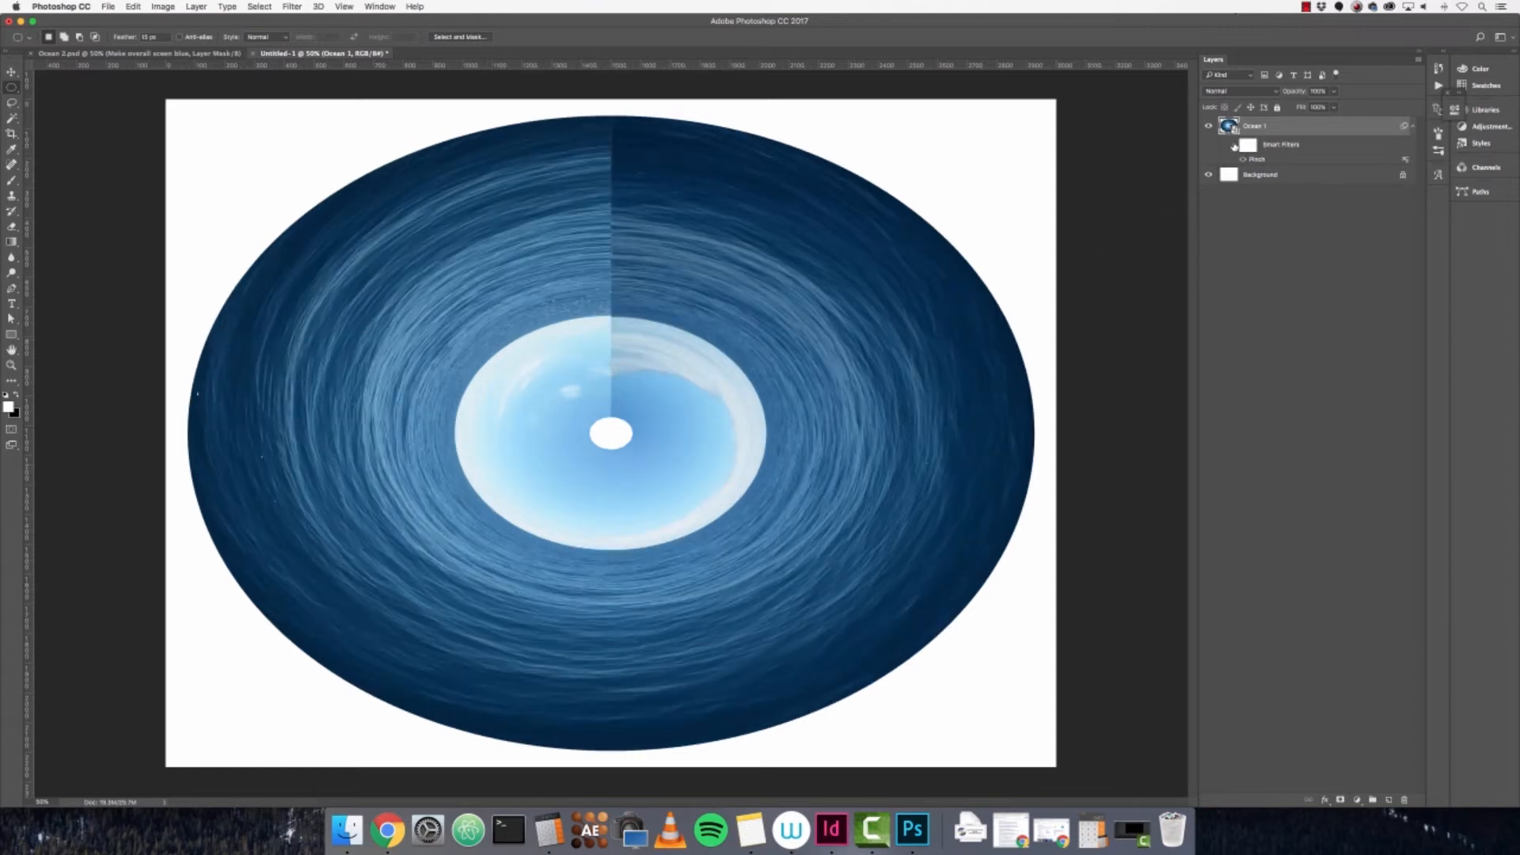
left_click(1233, 145)
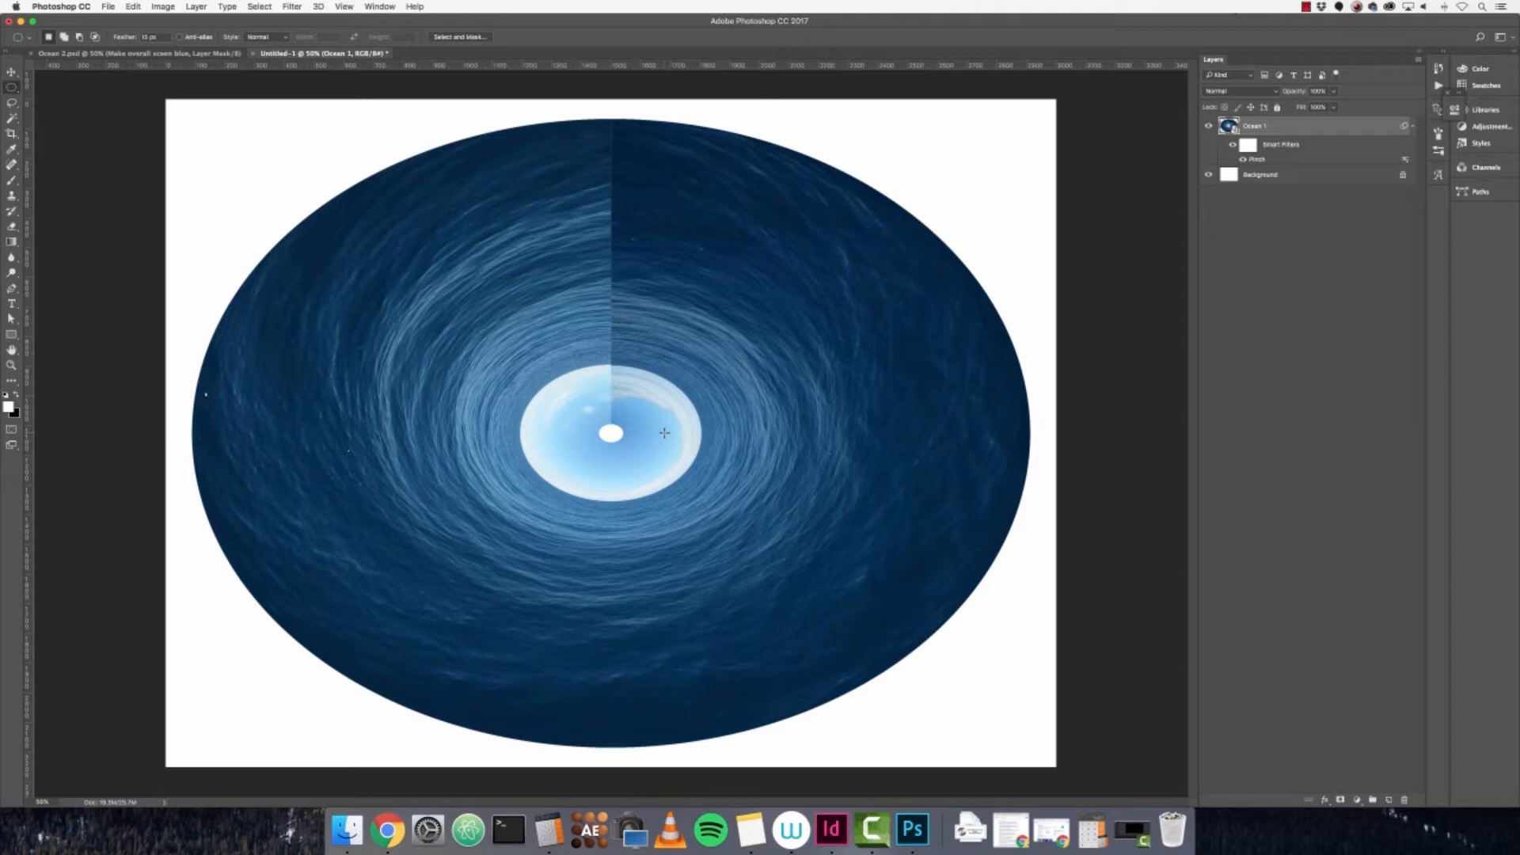
right_click(1348, 132)
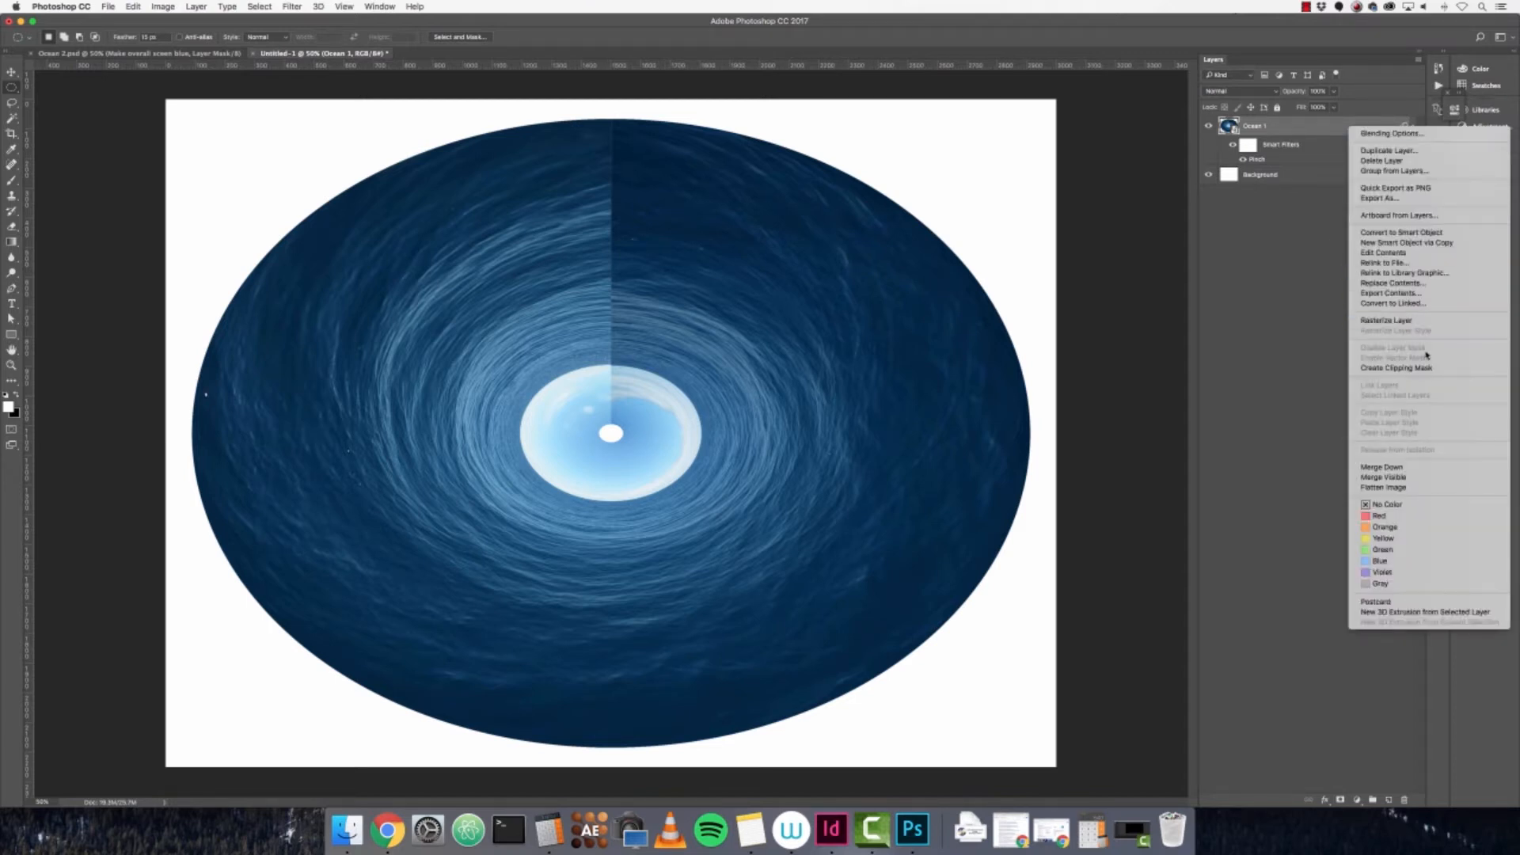
left_click(1426, 235)
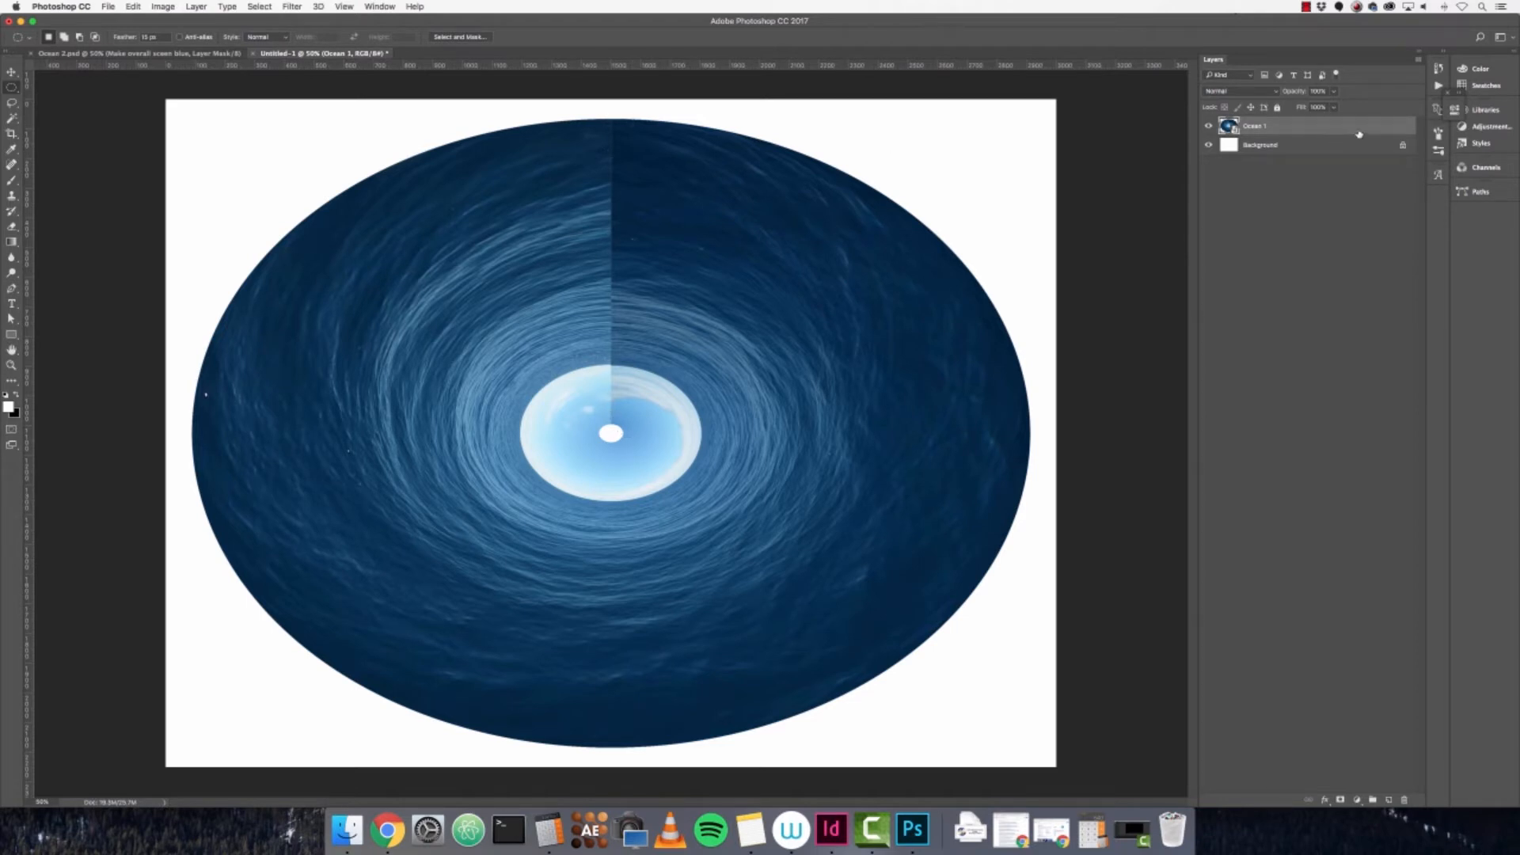
- Duplicate the Ocean 1 layer and flip the copy vertically
key("super+j")
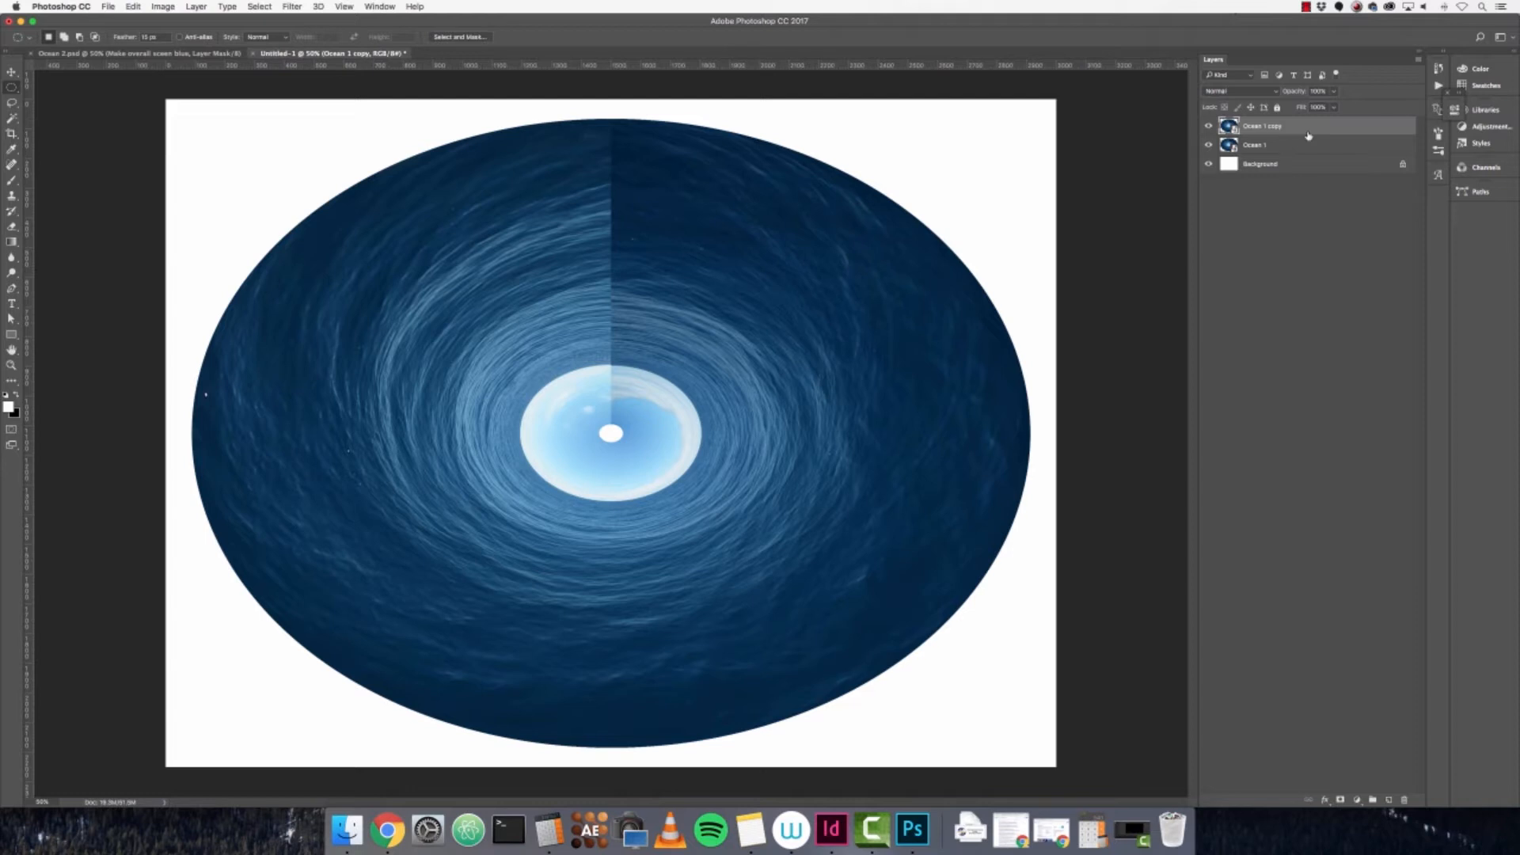
key("v")
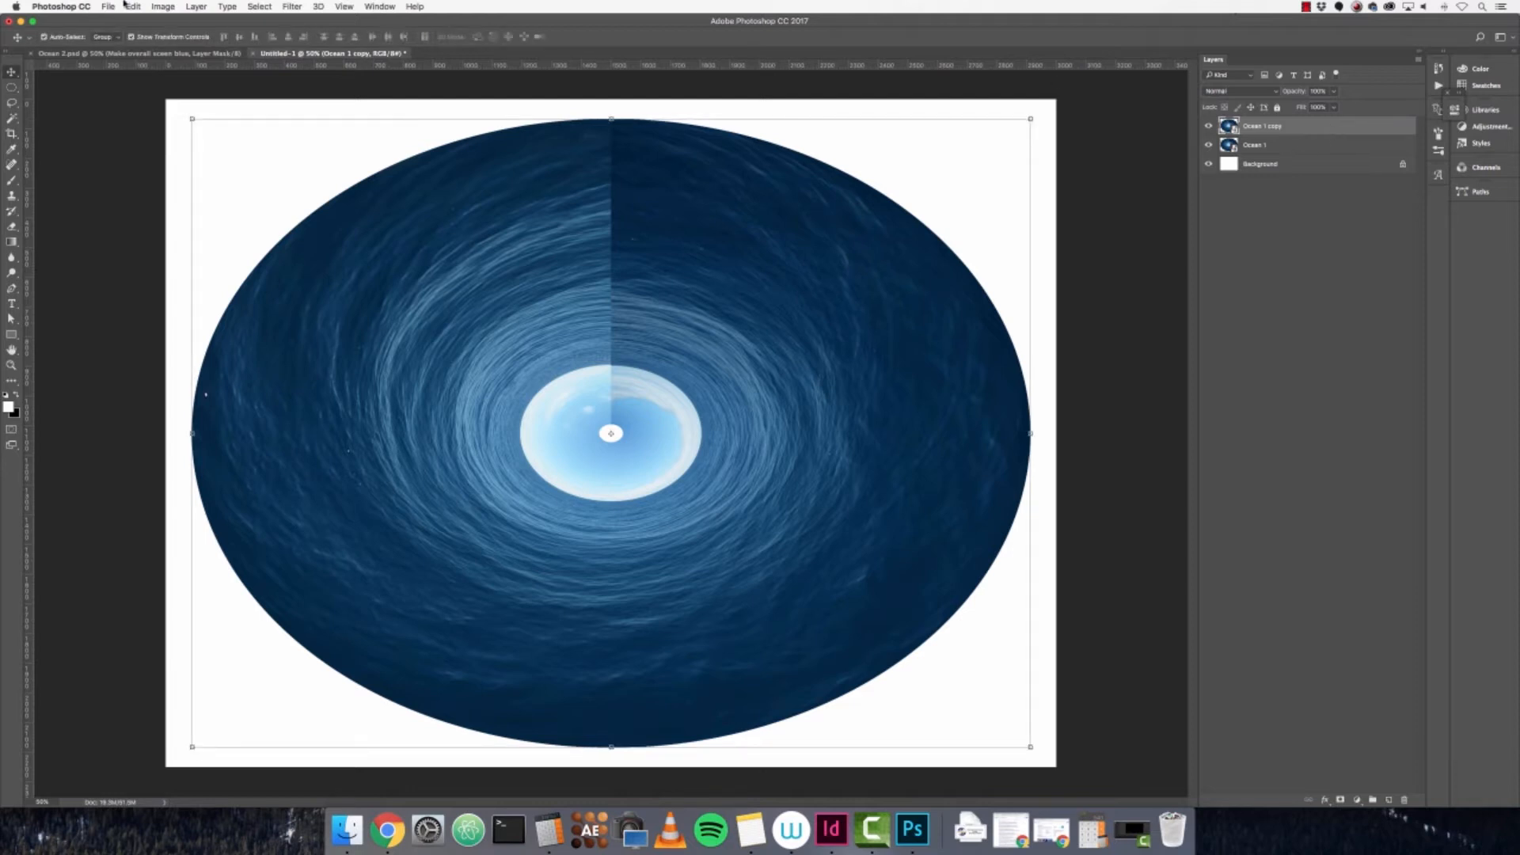
left_click(126, 6)
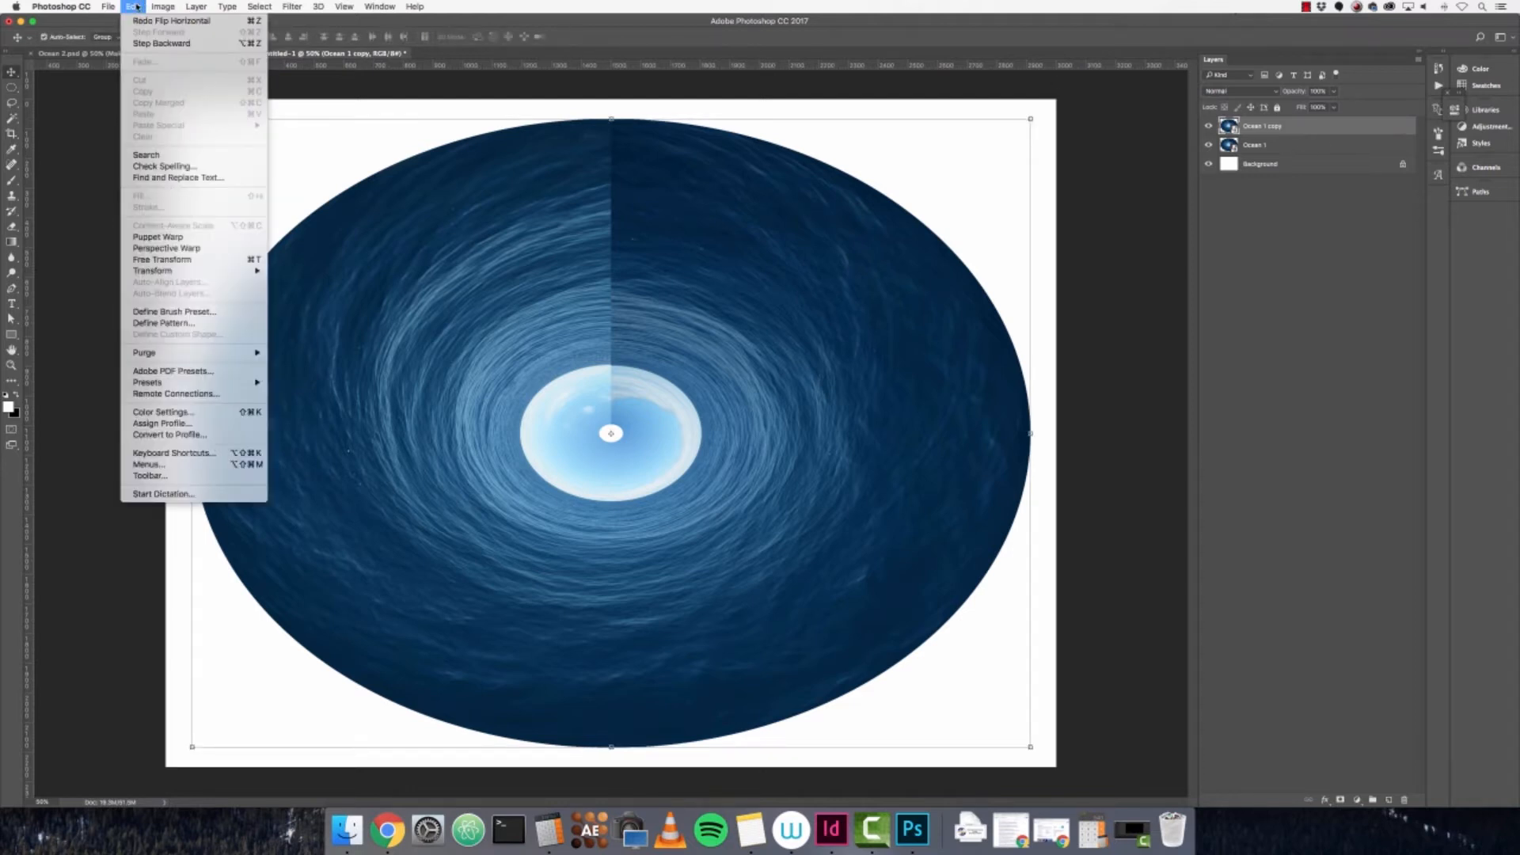
mouse_move(238, 270)
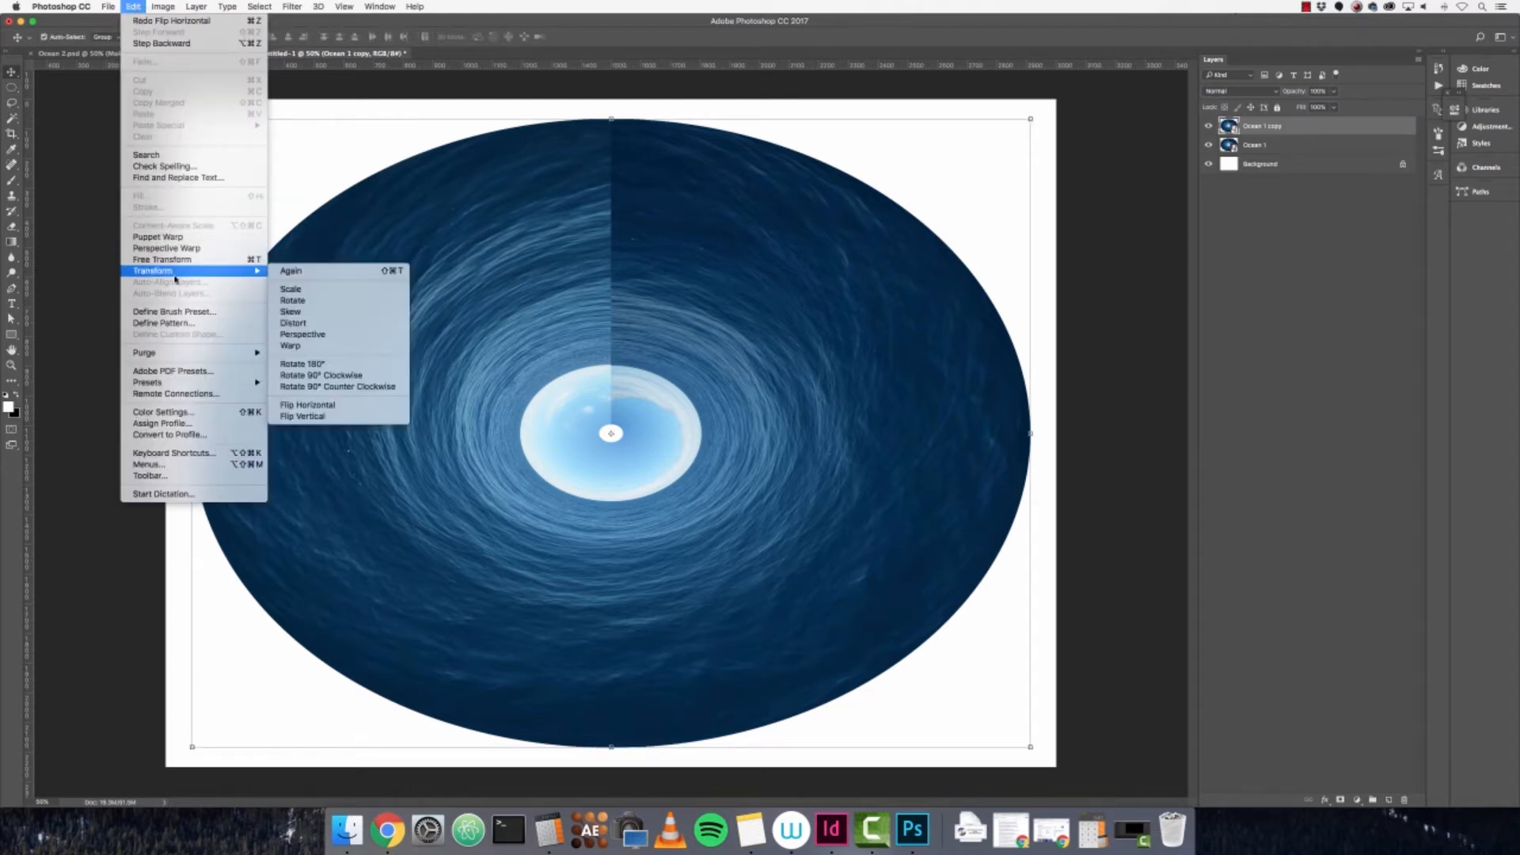
left_click(332, 419)
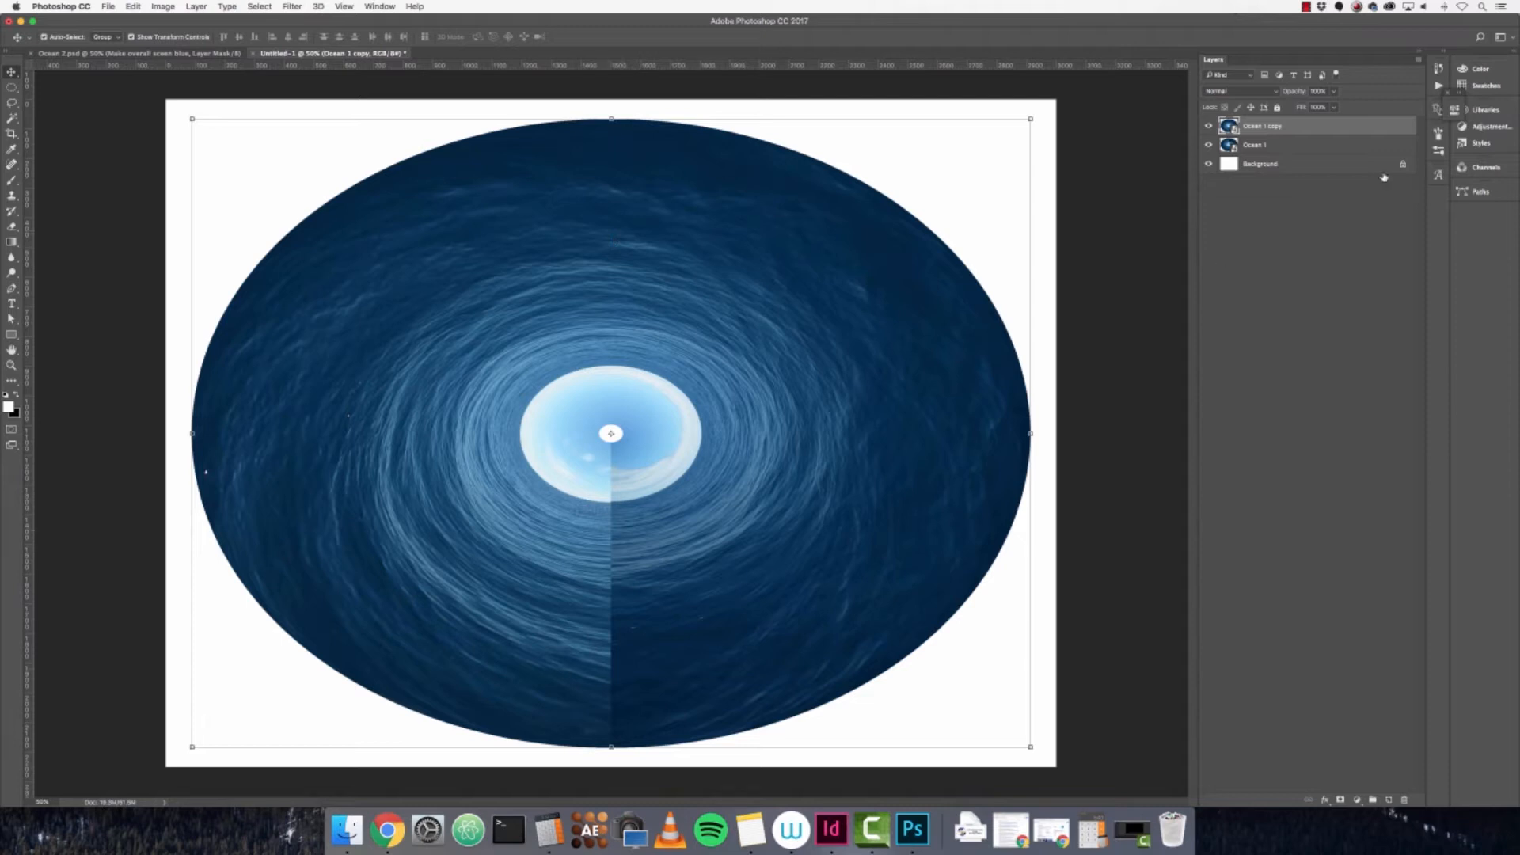
- Add a layer mask to the flipped ocean copy and invert it to black
left_click(1341, 800)
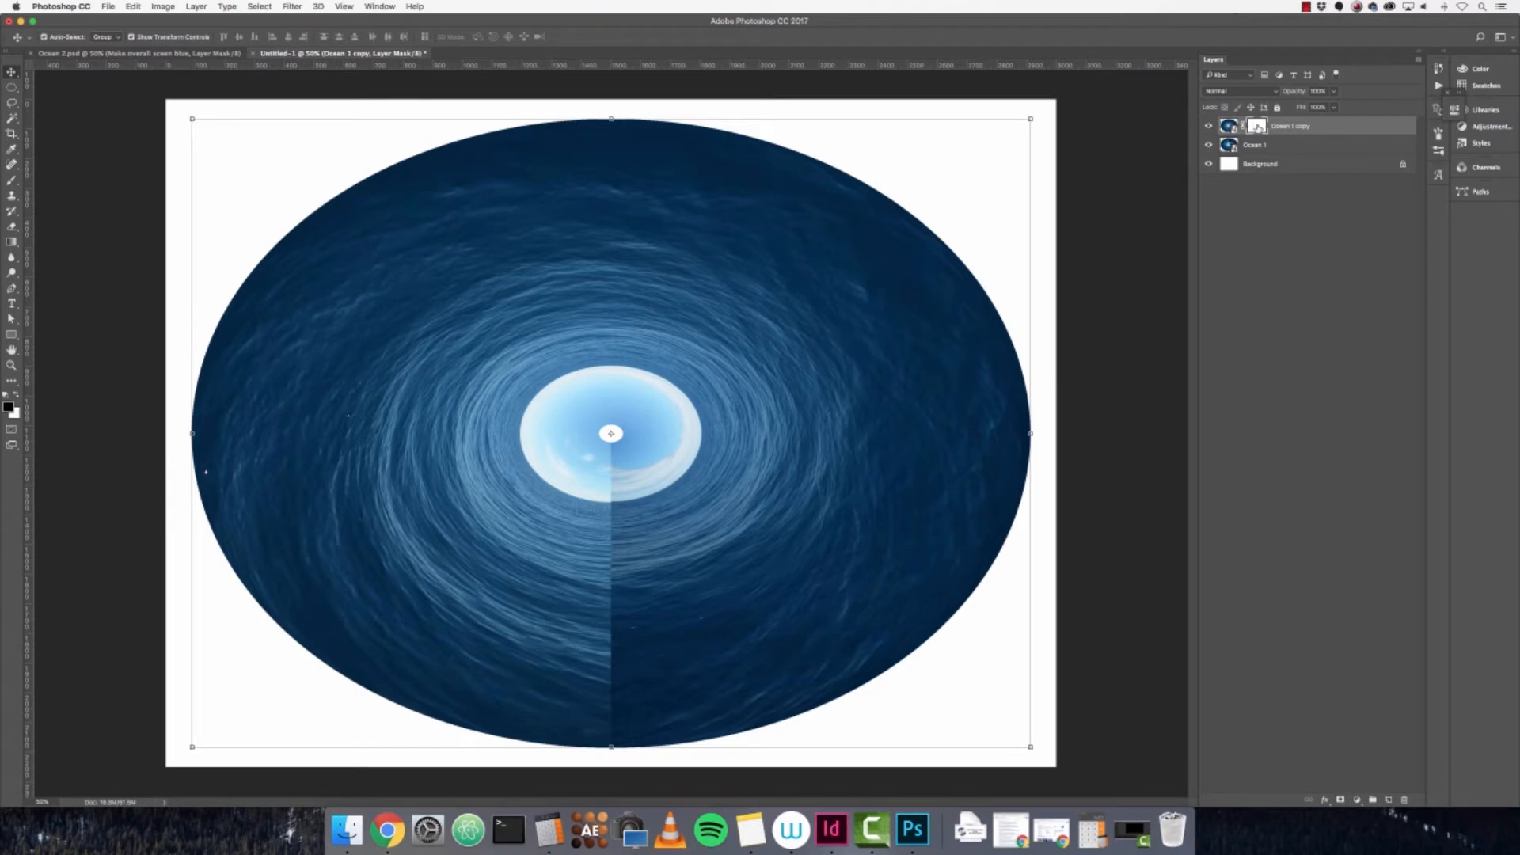
key("super+i")
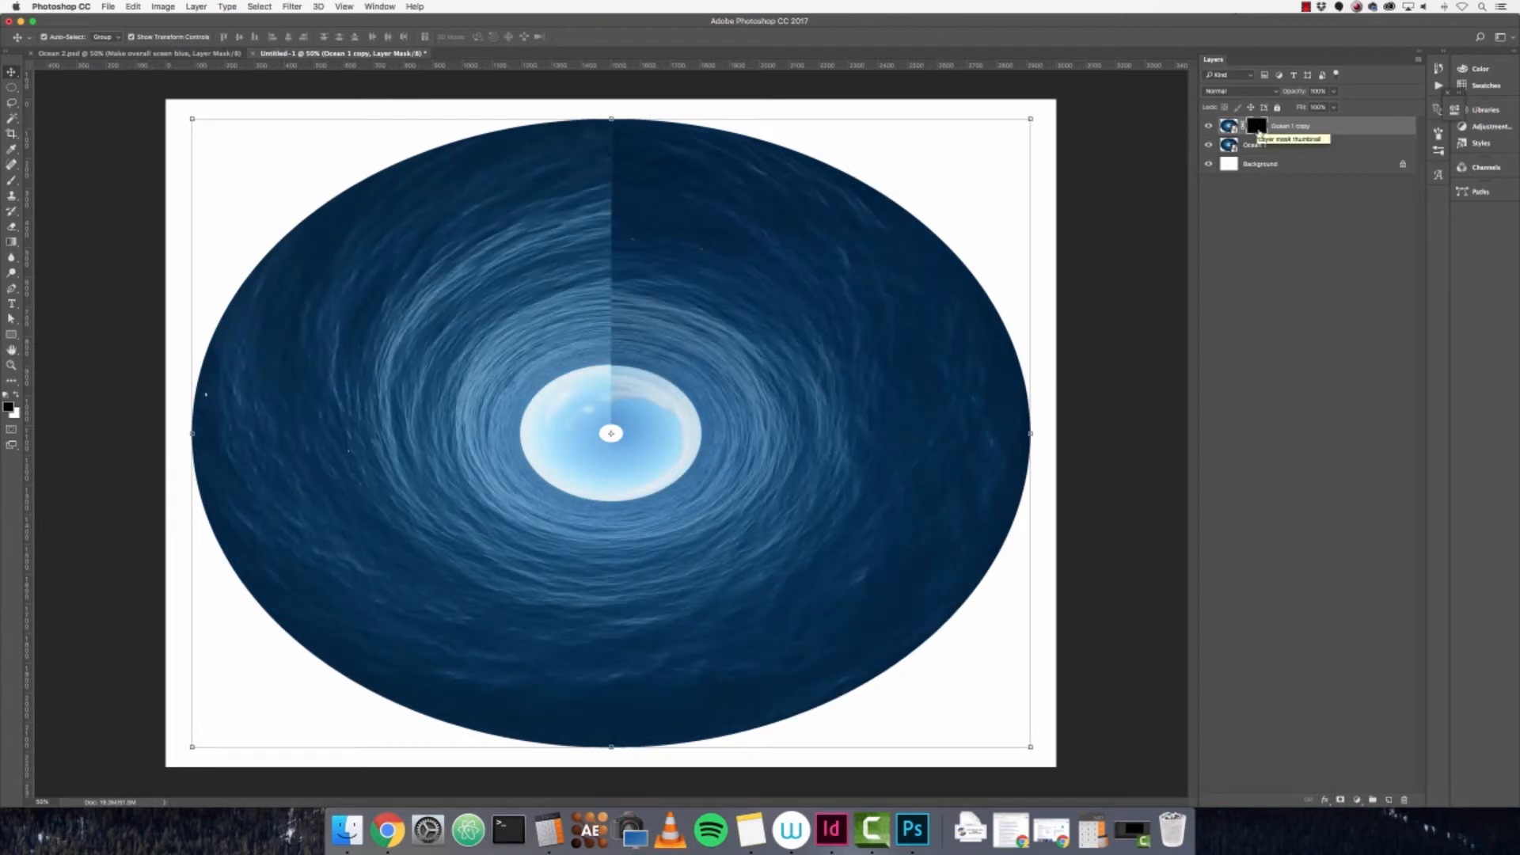
- Set up the Brush tool at 400 px with white as the foreground colour
key("b")
key("[")
key("[")
key("[")
key("[")
key("[")
key("bracketleft")
key("bracketleft")
key("bracketleft")
key("bracketleft")
key("bracketleft")
key("bracketleft")
key("bracketleft")
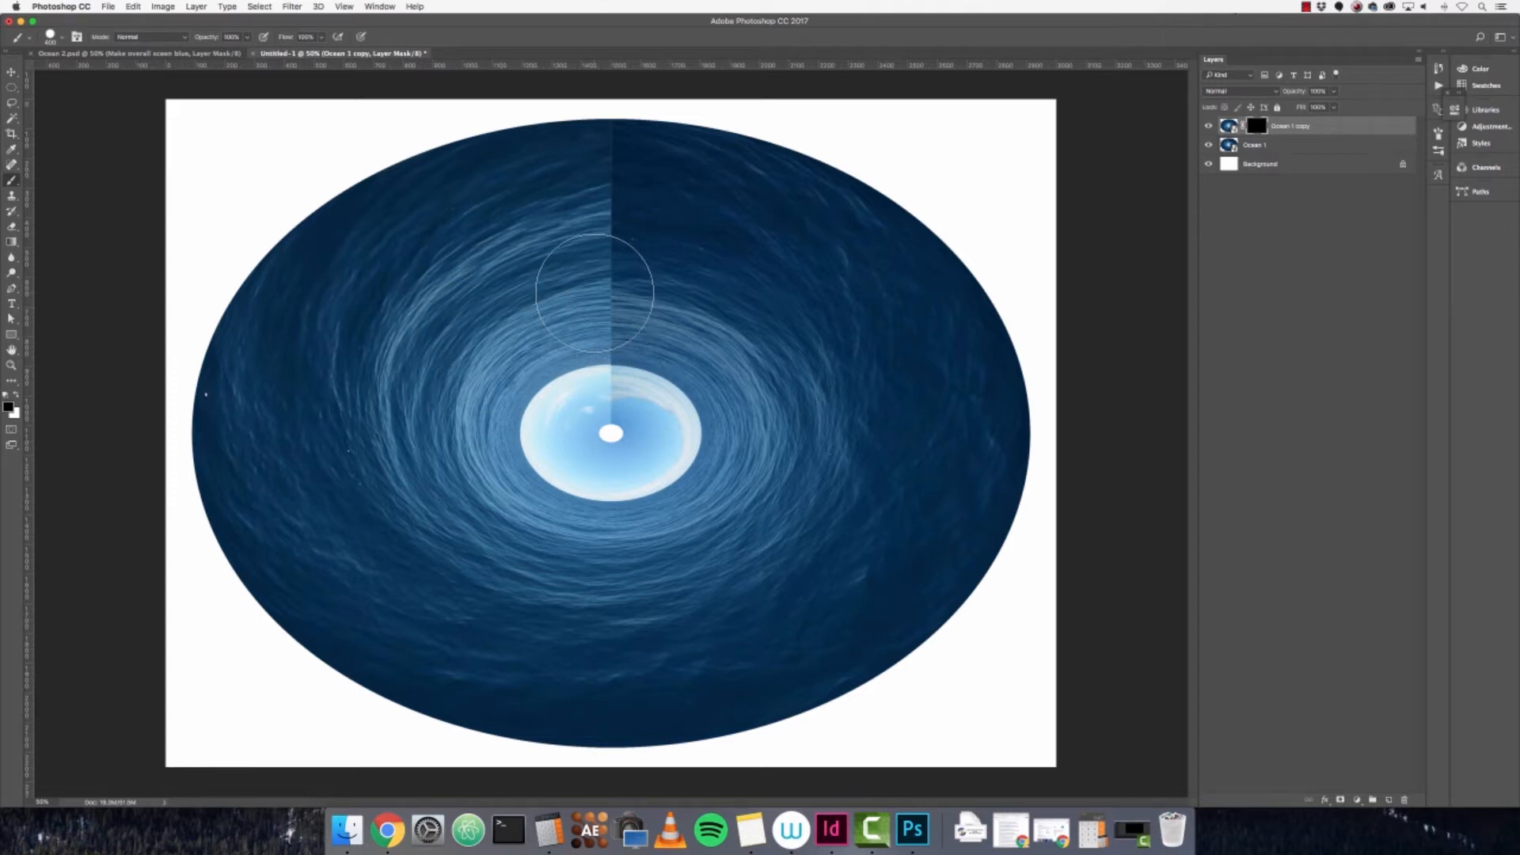
key("x")
- Try painting white on the mask over the upper vertical seam with the hard-edged brush, and undo the stroke
mouse_move(595, 293)
left_mouse_down()
mouse_move(609, 186)
mouse_move(610, 247)
left_mouse_up()
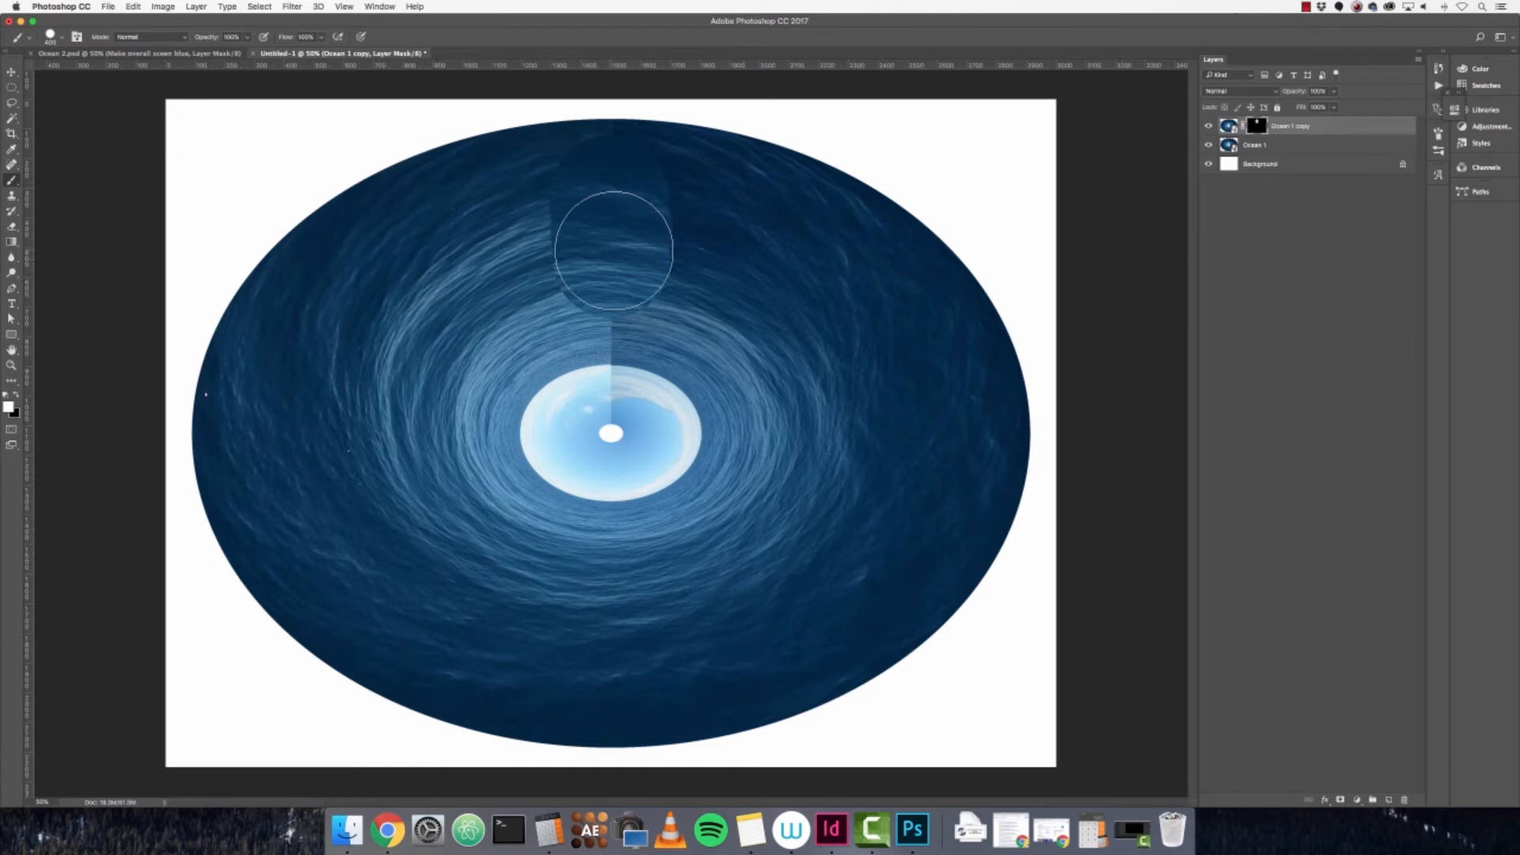
key("super+z")
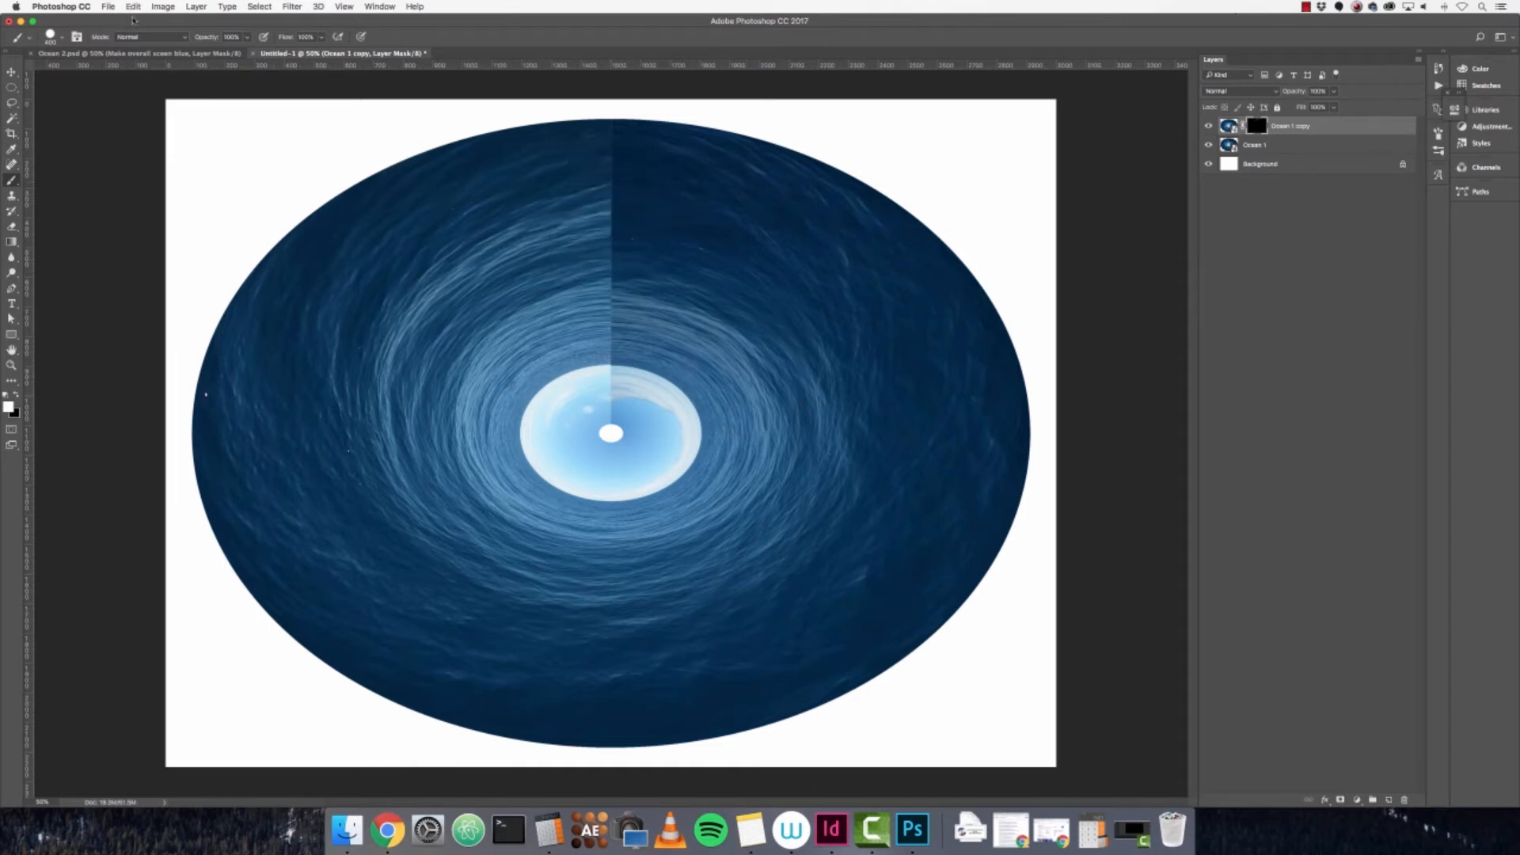
- Lower the brush hardness and paint white on the ocean copy's mask along the vertical seam above the centre
left_click(63, 38)
left_click_drag(125, 100, 66, 100)
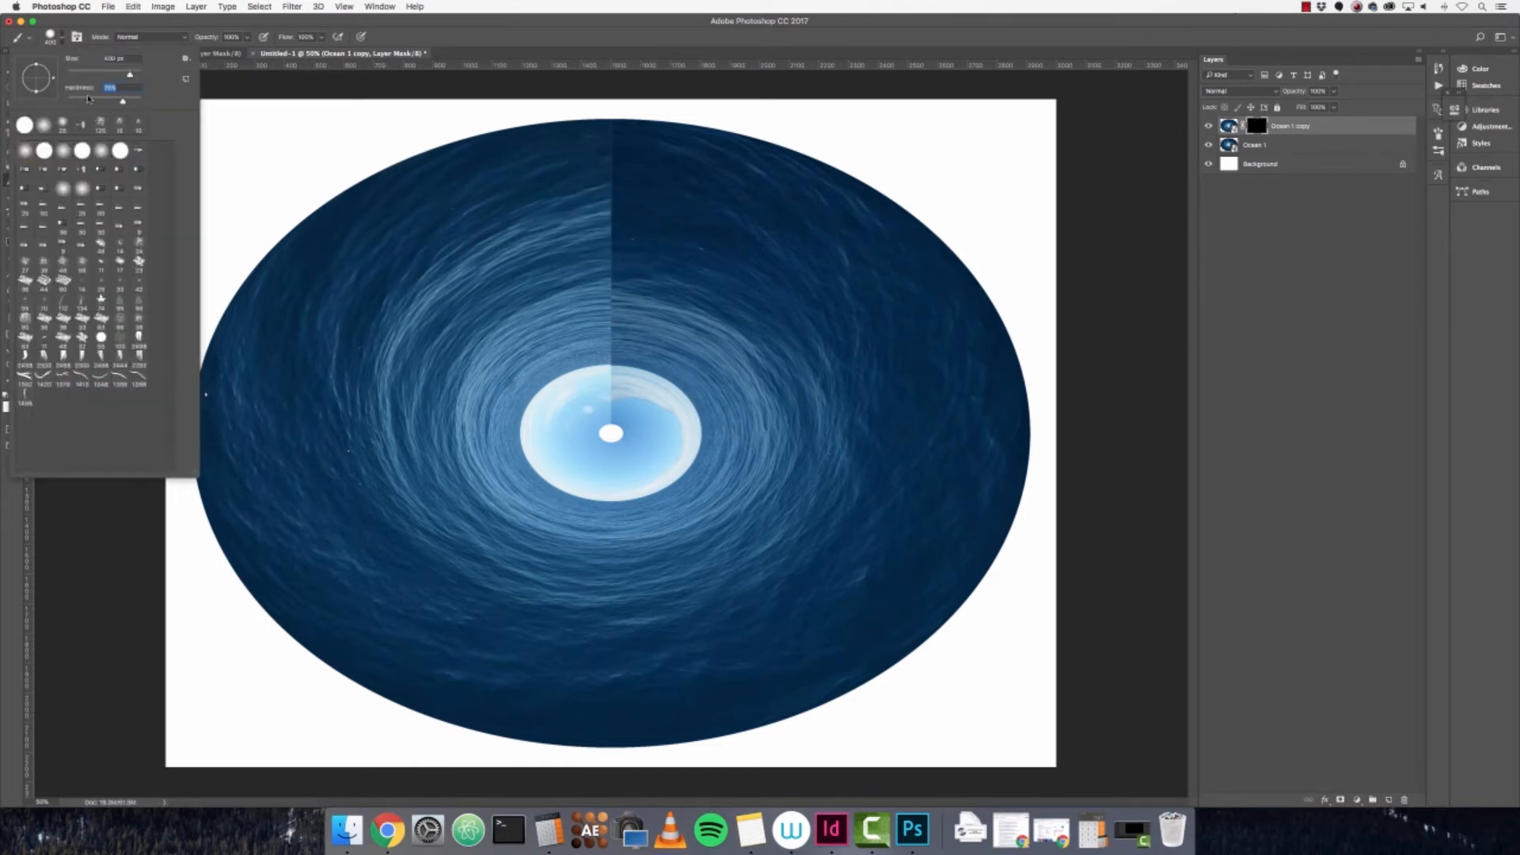
mouse_move(615, 324)
left_mouse_down()
mouse_move(609, 143)
mouse_move(594, 404)
mouse_move(616, 331)
left_mouse_up()
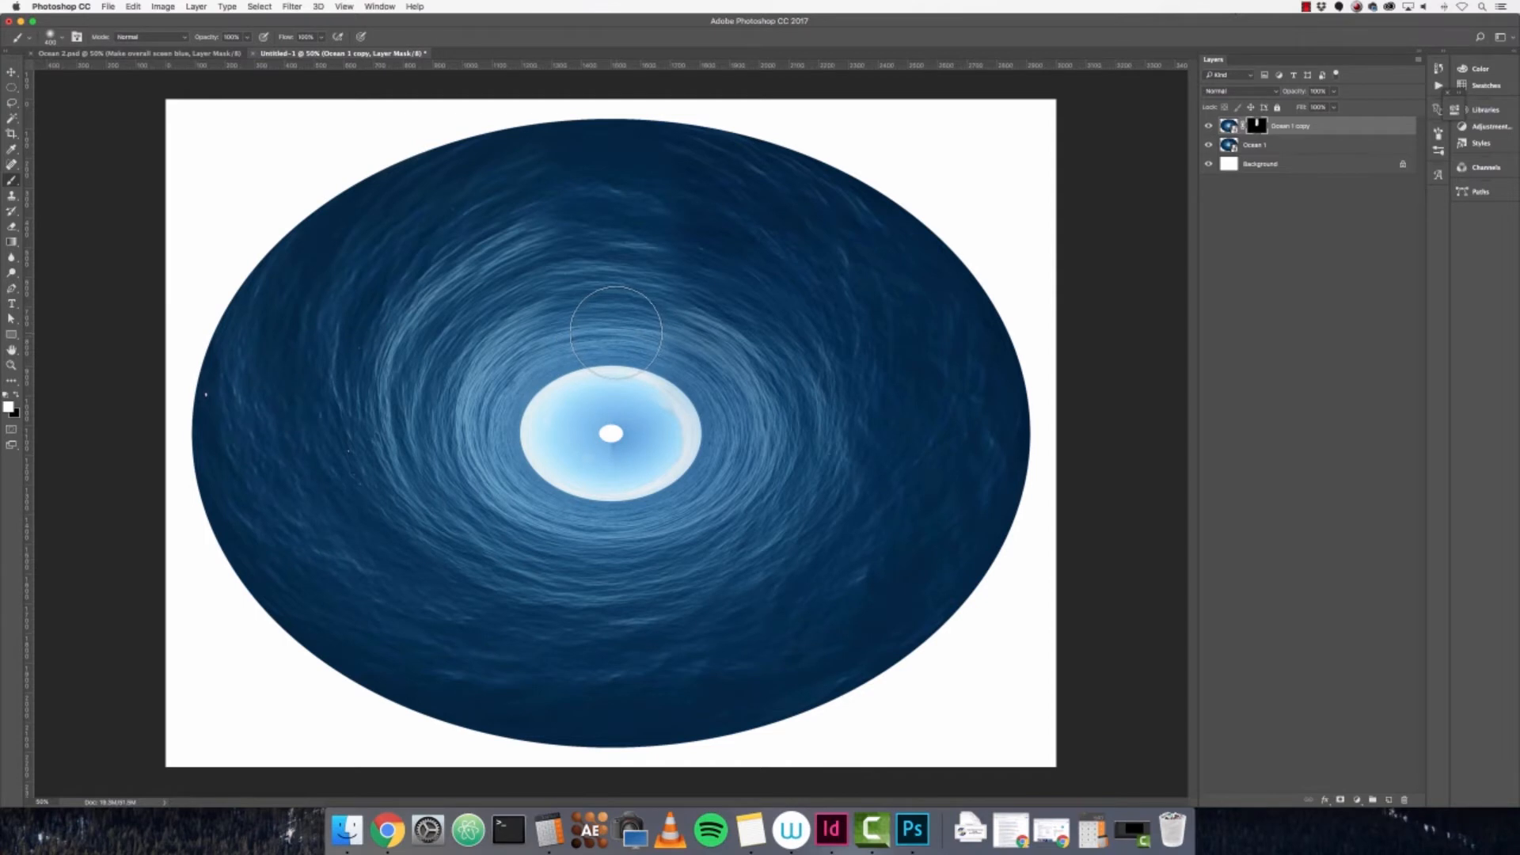
- Enlarge the soft brush to 700 px and paint white on the ocean copy's mask around the seam above the centre
key("bracketright")
key("bracketright")
key("bracketright")
key("bracketright")
key("bracketright")
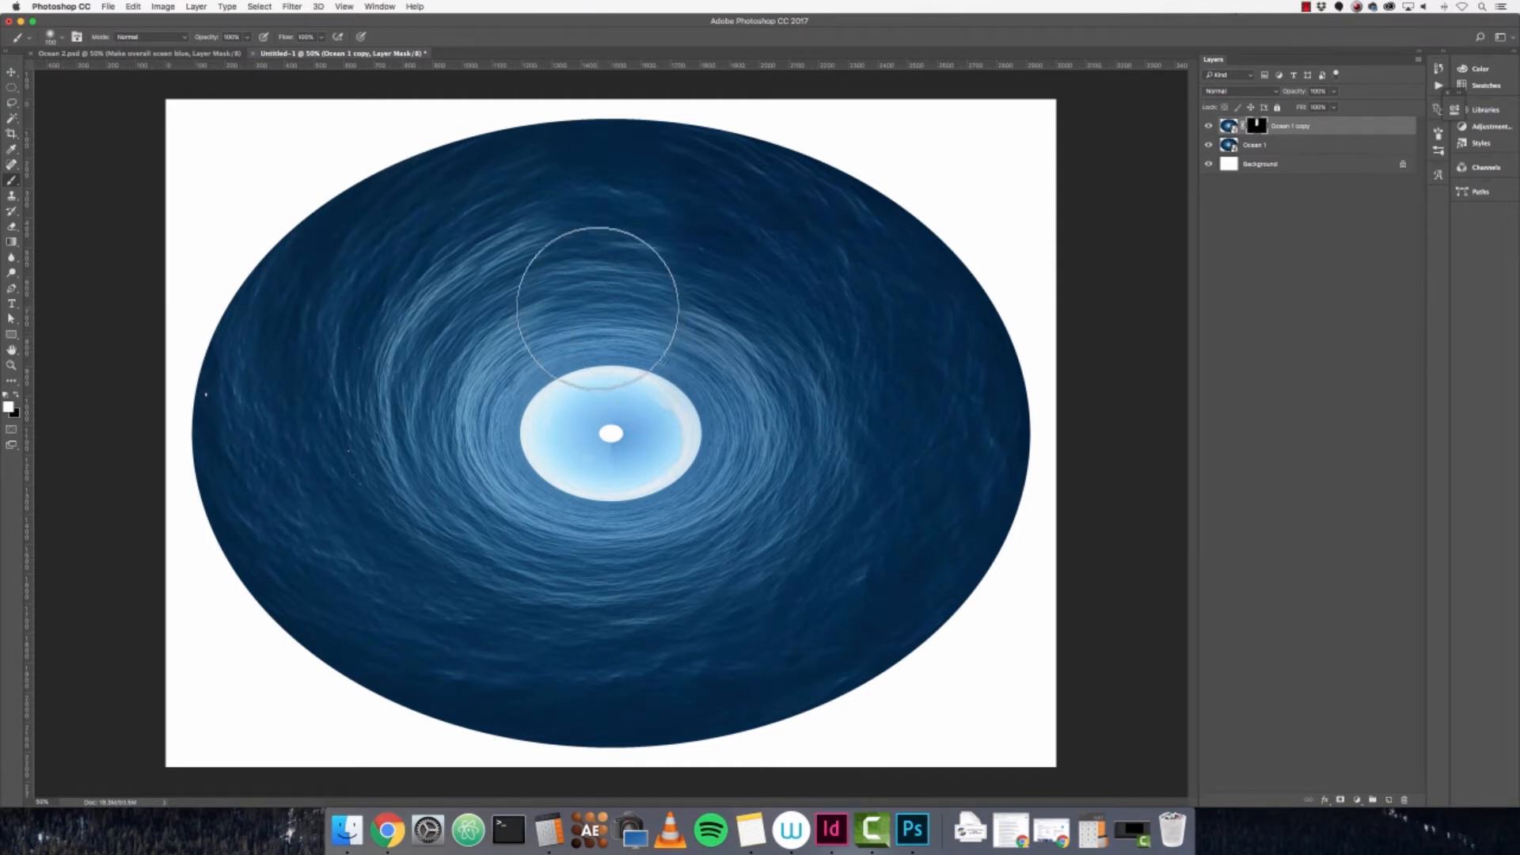
mouse_move(594, 301)
left_mouse_down()
mouse_move(540, 230)
mouse_move(635, 271)
mouse_move(550, 266)
mouse_move(757, 277)
mouse_move(734, 283)
left_mouse_up()
- Refine the ocean copy's mask with alternating white and black strokes to blend the waves around the upper half of the swirl
key("bracketright")
key("bracketright")
key("bracketleft")
key("bracketleft")
key("bracketleft")
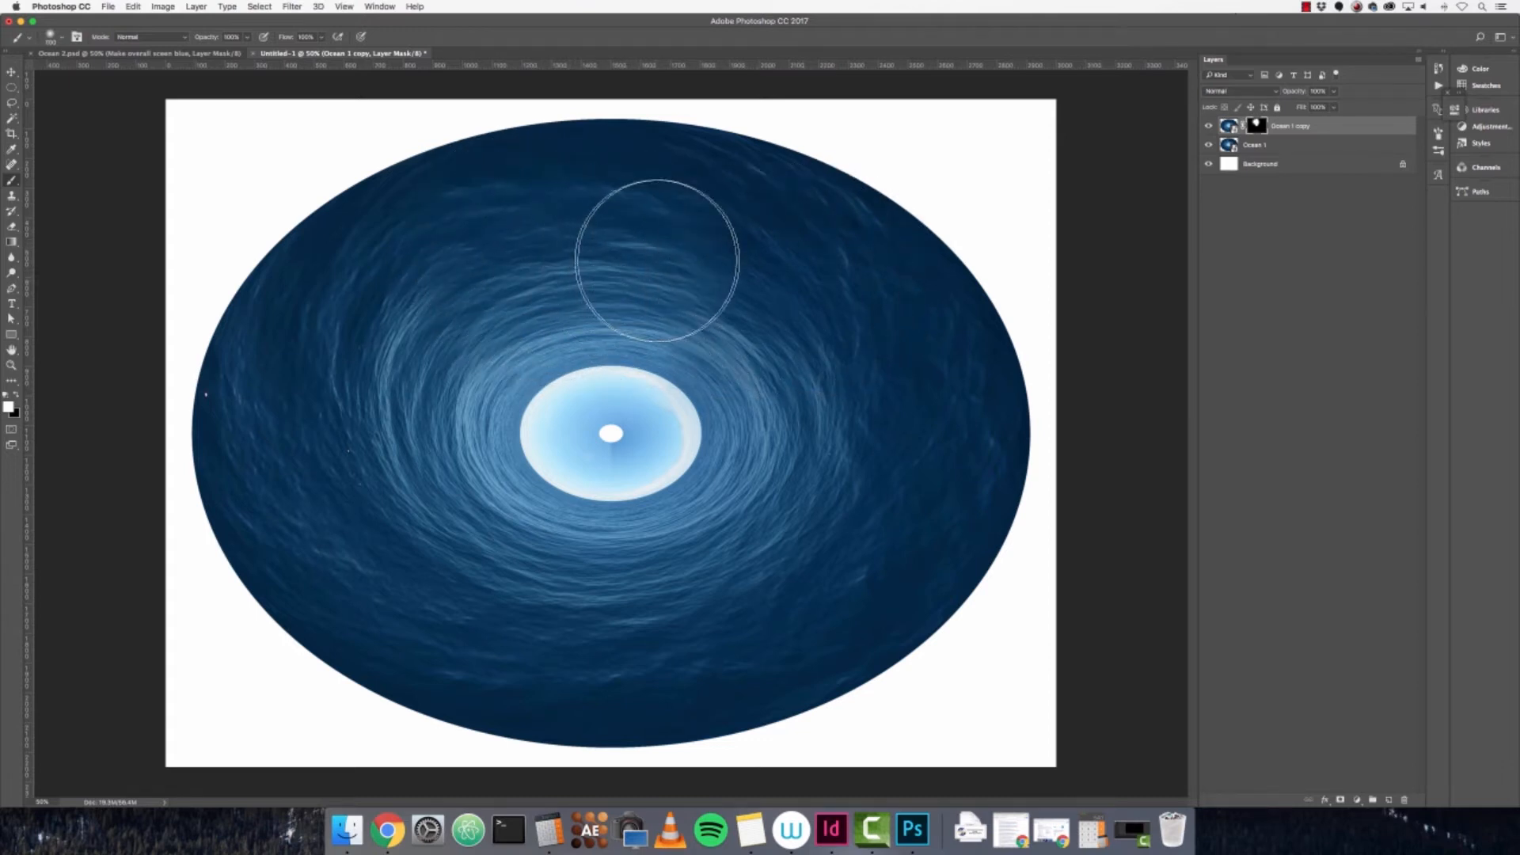
mouse_move(583, 277)
left_mouse_down()
mouse_move(685, 232)
mouse_move(581, 306)
mouse_move(723, 275)
mouse_move(665, 295)
mouse_move(679, 333)
mouse_move(709, 265)
mouse_move(566, 313)
mouse_move(853, 305)
mouse_move(860, 340)
mouse_move(784, 468)
mouse_move(561, 351)
mouse_move(558, 315)
mouse_move(581, 434)
left_mouse_up()
key("x")
mouse_move(431, 420)
left_mouse_down()
mouse_move(421, 356)
mouse_move(422, 376)
mouse_move(453, 311)
mouse_move(359, 469)
mouse_move(493, 364)
mouse_move(566, 237)
left_mouse_up()
key("x")
mouse_move(554, 226)
left_mouse_down()
mouse_move(850, 262)
mouse_move(977, 513)
mouse_move(1011, 478)
mouse_move(947, 343)
left_mouse_up()
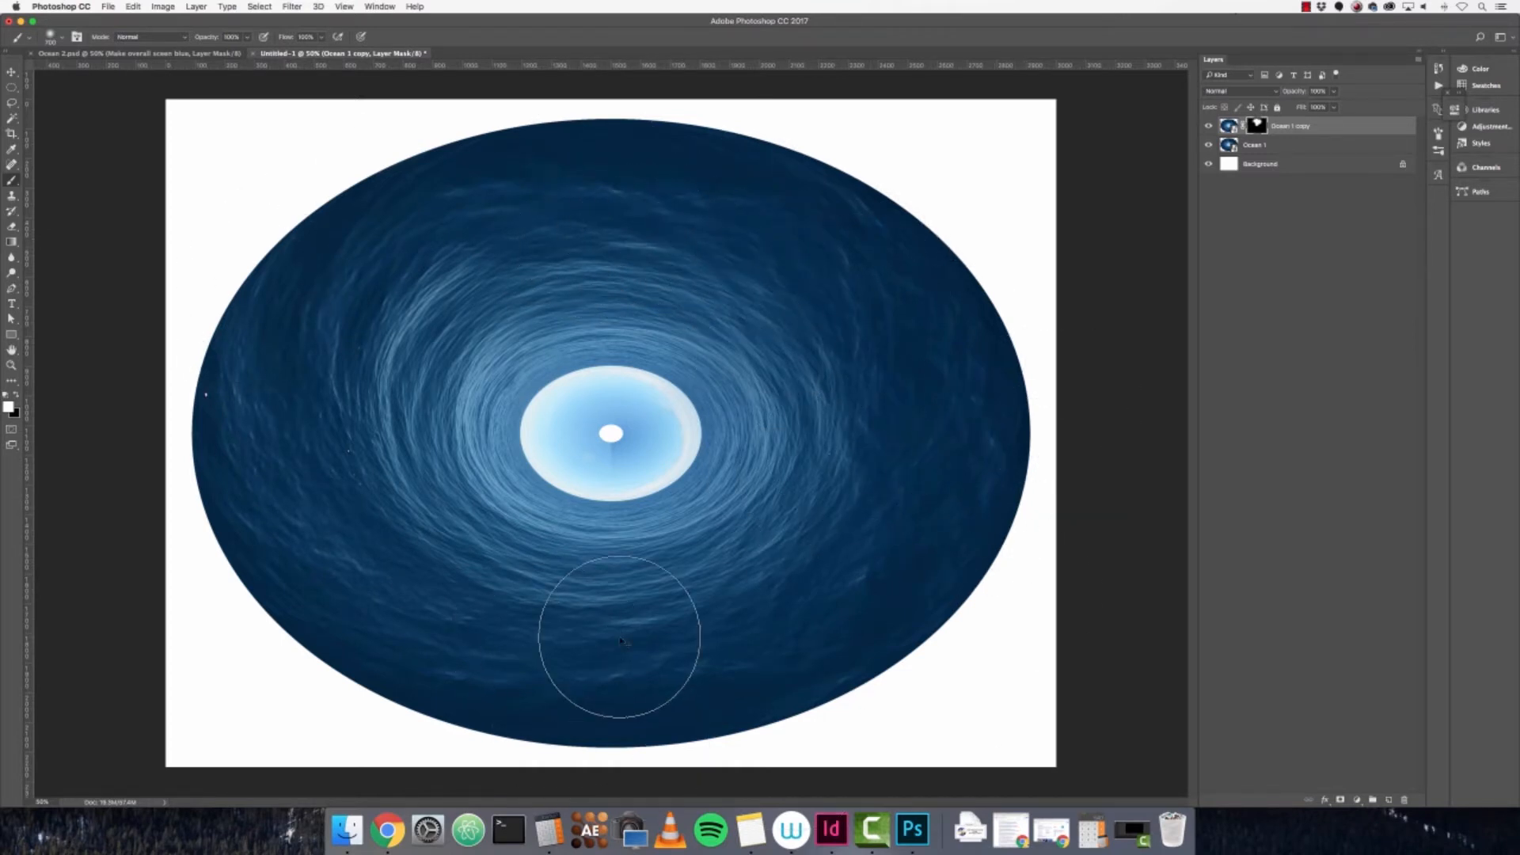
- Reduce the brush to 175 px and paint black on the mask over the seam below the small white hole in the bright centre
key("super+1")
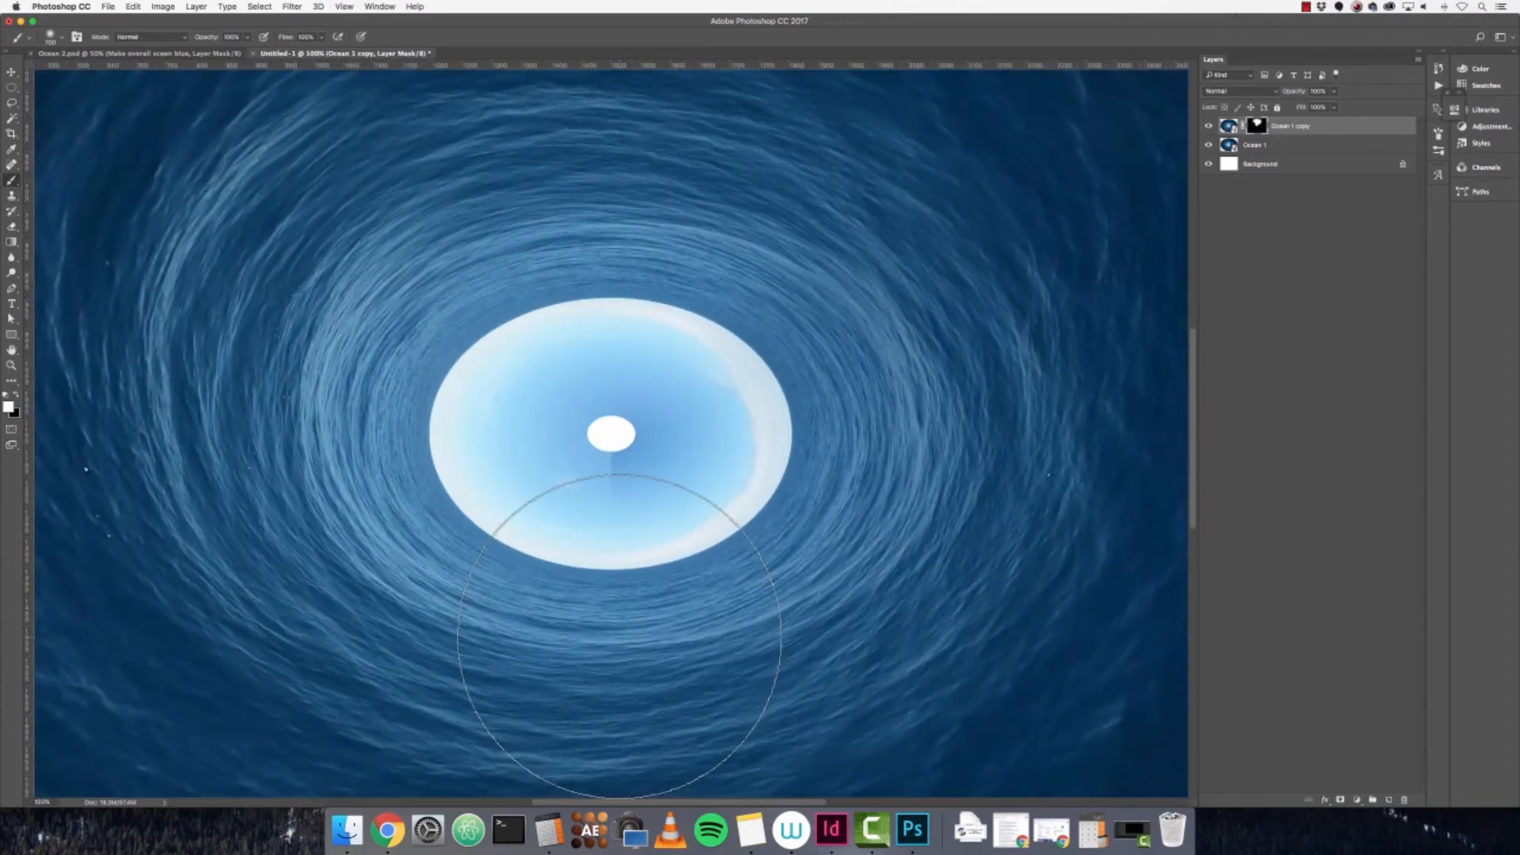
key("bracketleft")
key("bracketleft")
key("bracketleft")
key("bracketleft")
key("bracketleft")
key("bracketleft")
key("bracketleft")
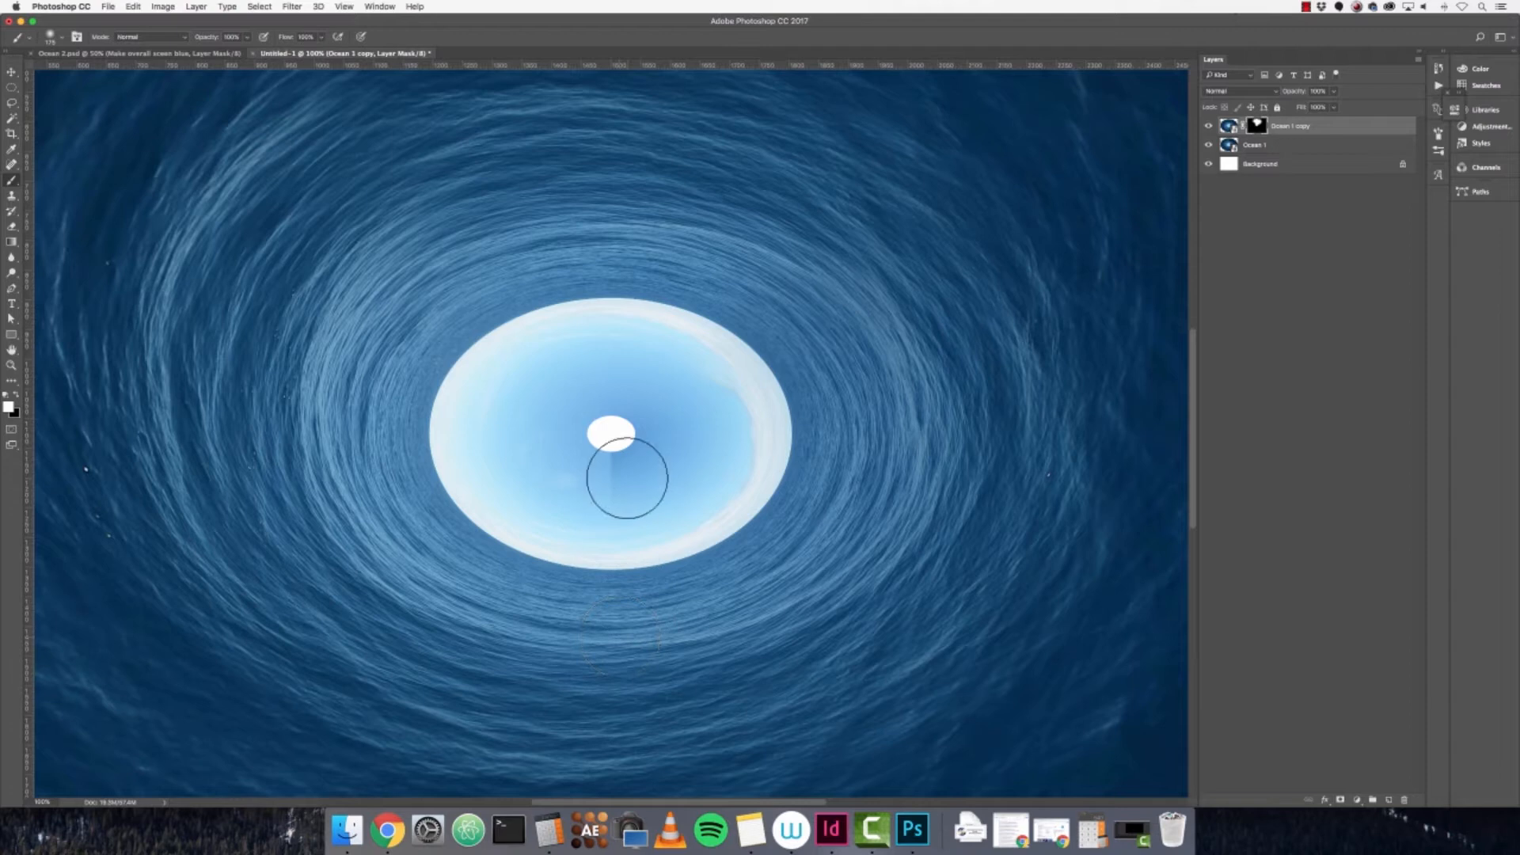
key("x")
mouse_move(628, 486)
left_mouse_down()
mouse_move(600, 540)
mouse_move(621, 473)
left_mouse_up()
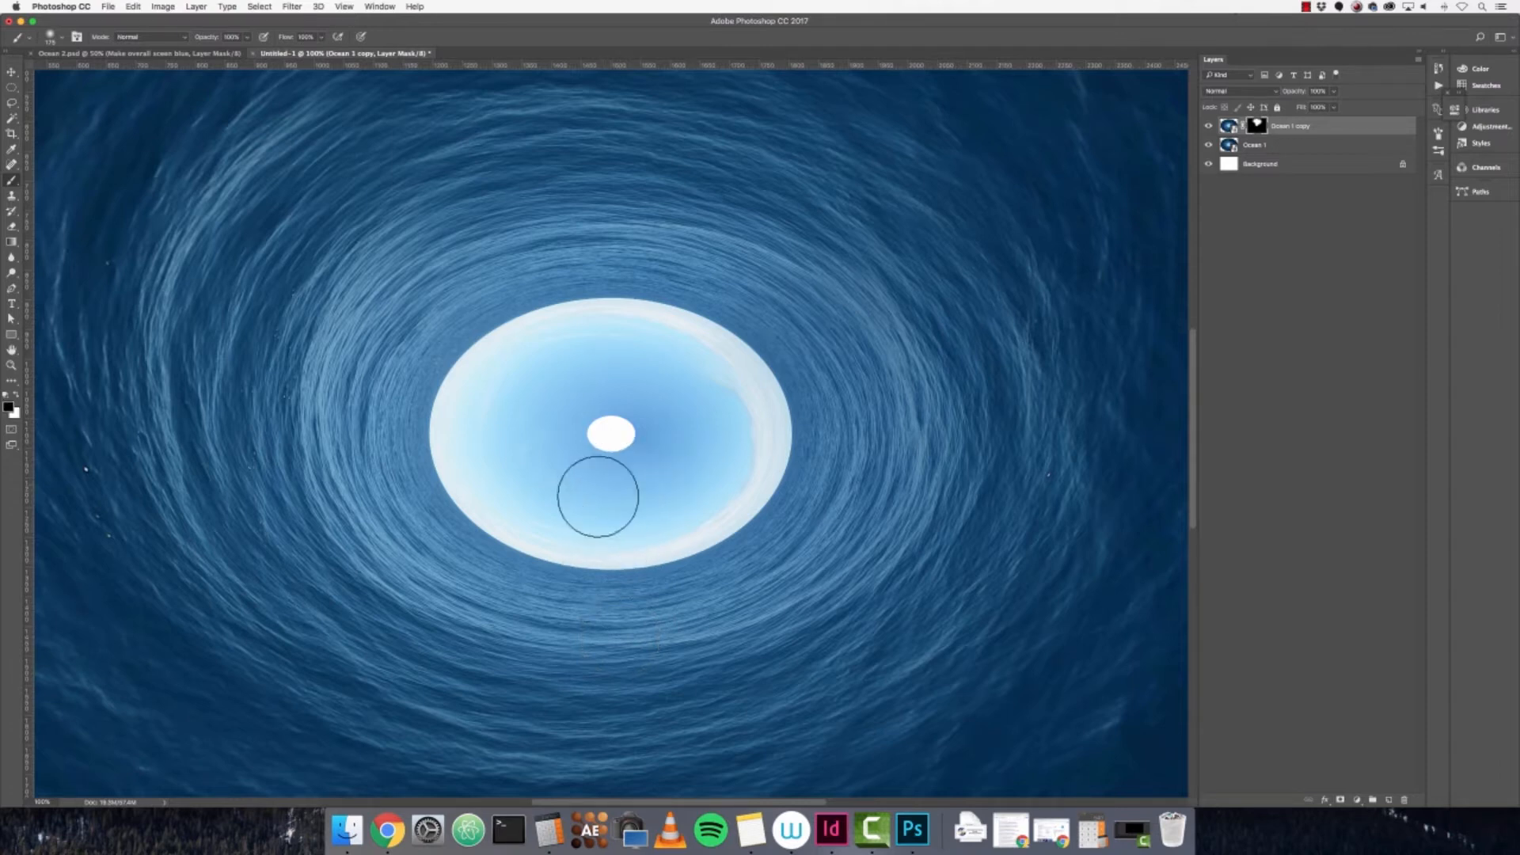
- Group the Ocean 1 and Ocean 1 copy layers and name the group "Ocean tunnel"
key("super+0")
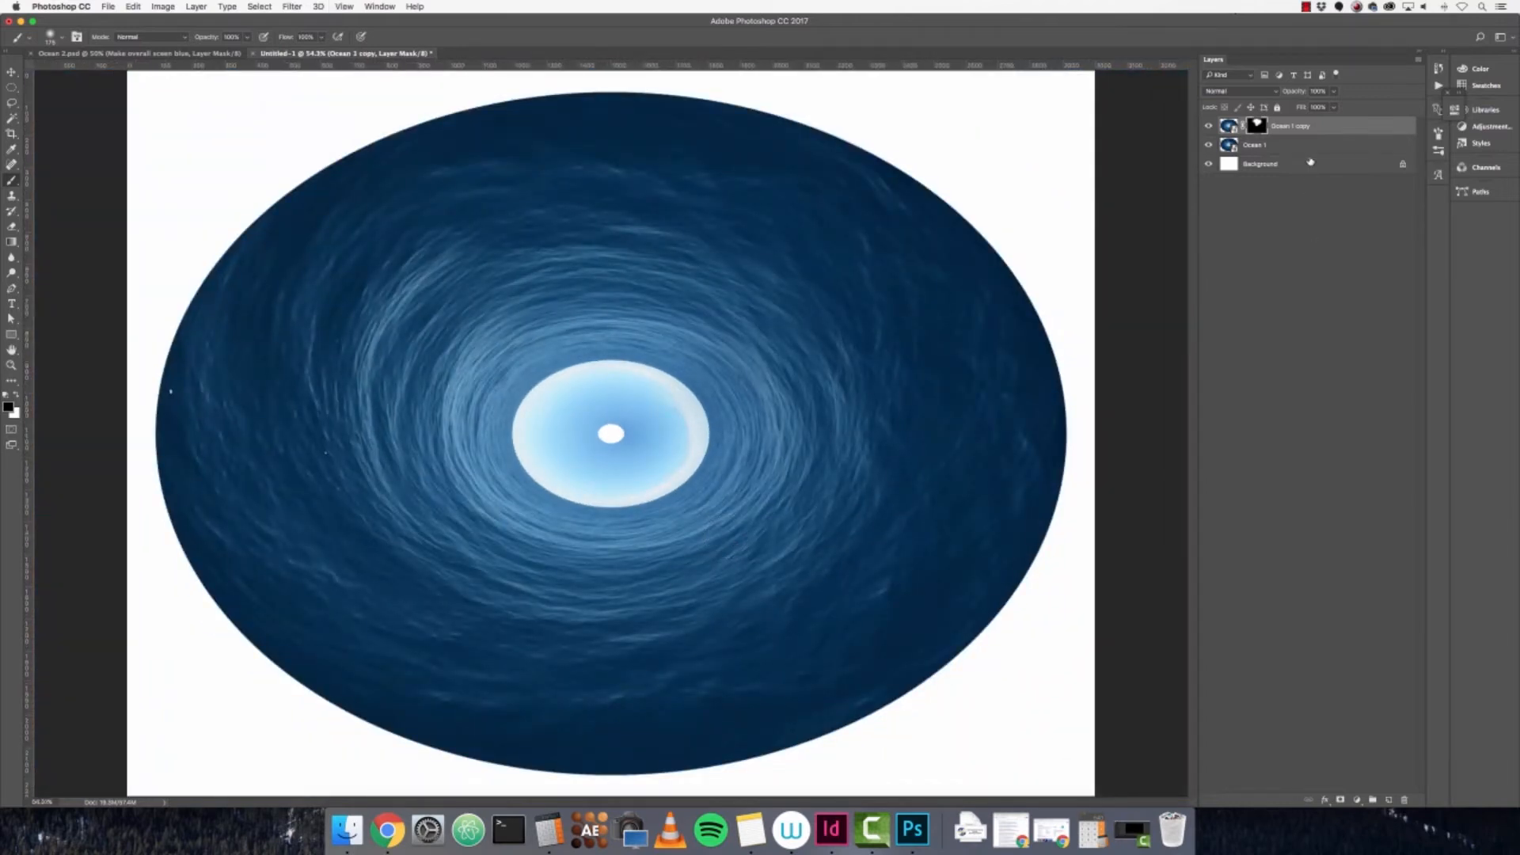
left_click(1330, 150, "shift")
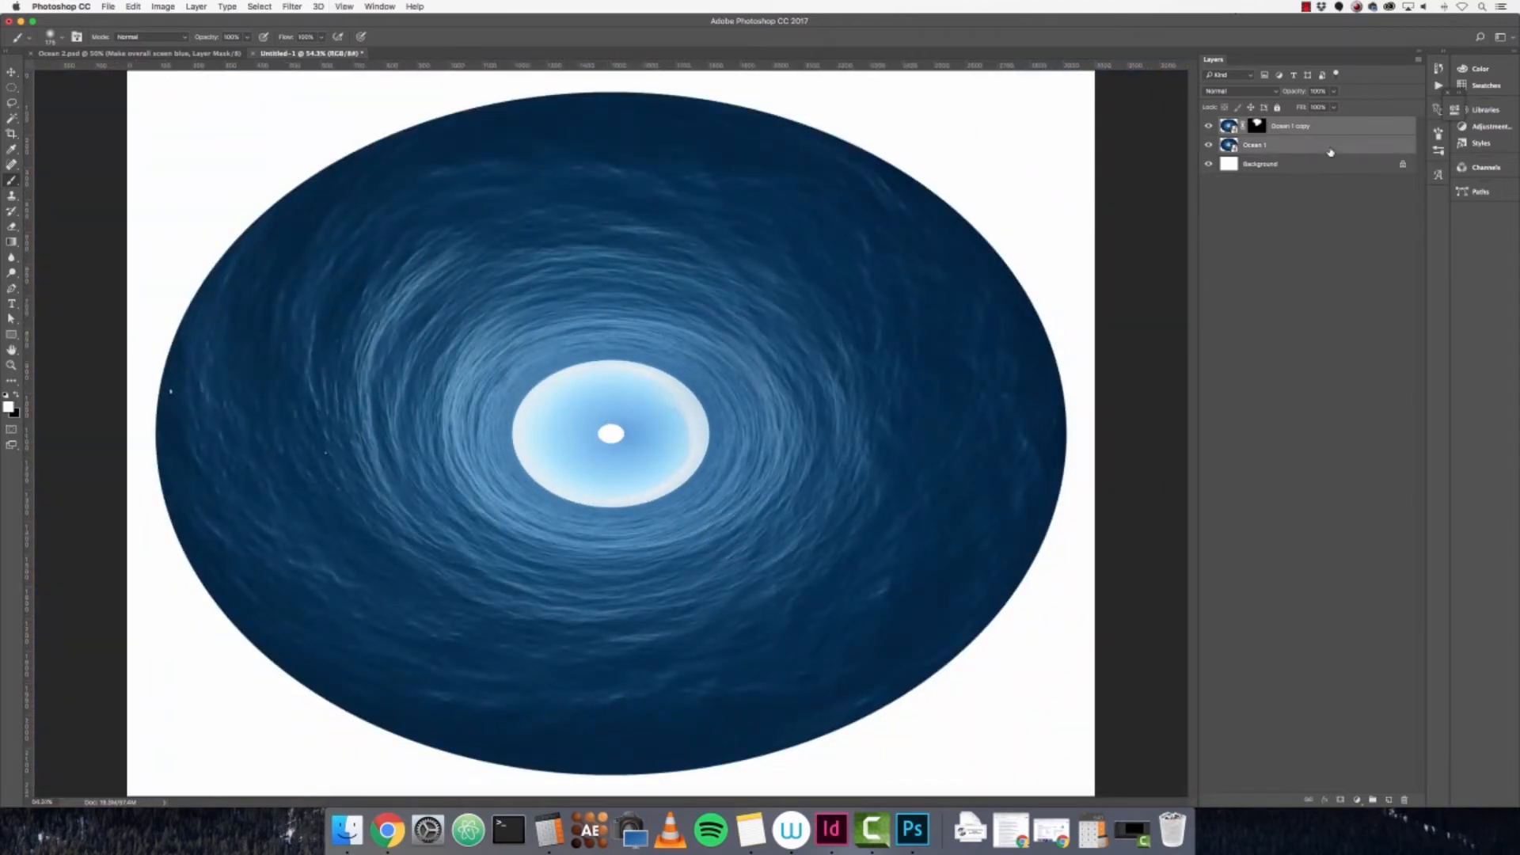
key("super+g")
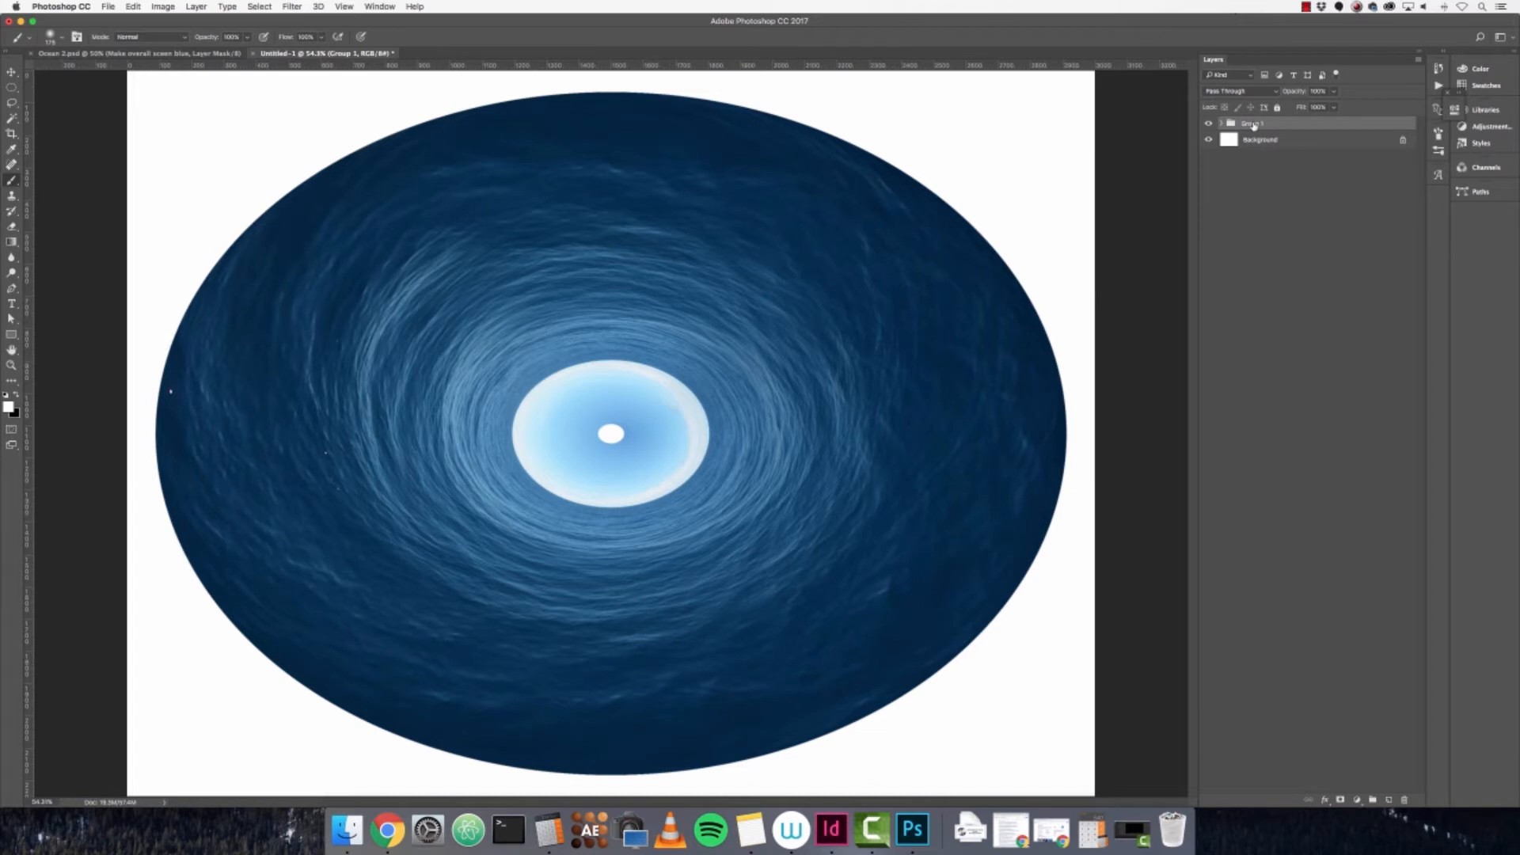
double_click(1254, 124)
type("Ocean tunnel")
key("Return")
- Duplicate the Ocean tunnel group and convert the original group to a smart object
key("super+j")
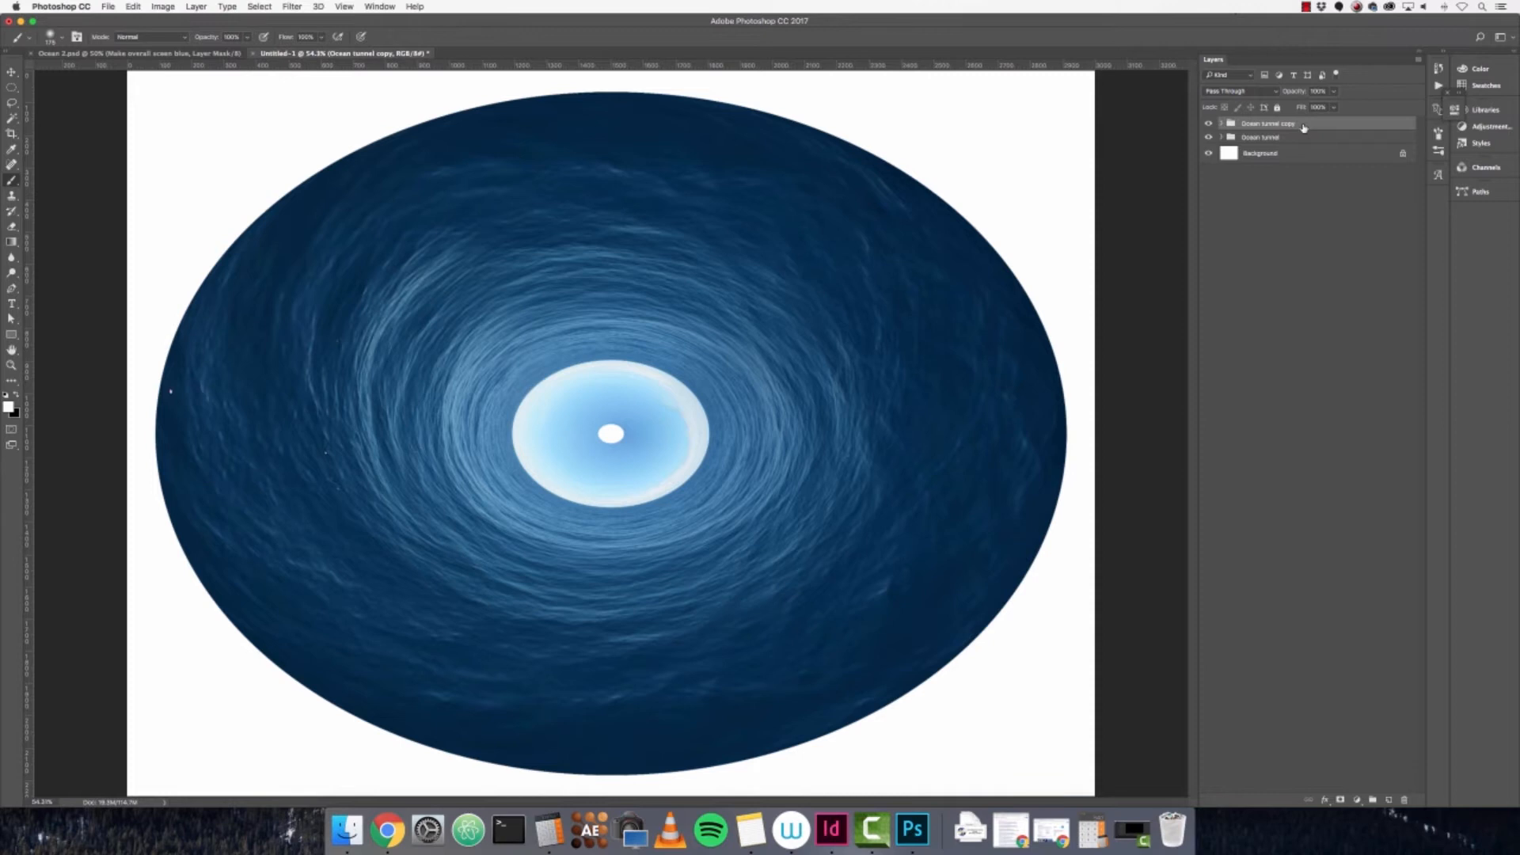
left_click(1305, 140)
right_click(1305, 140)
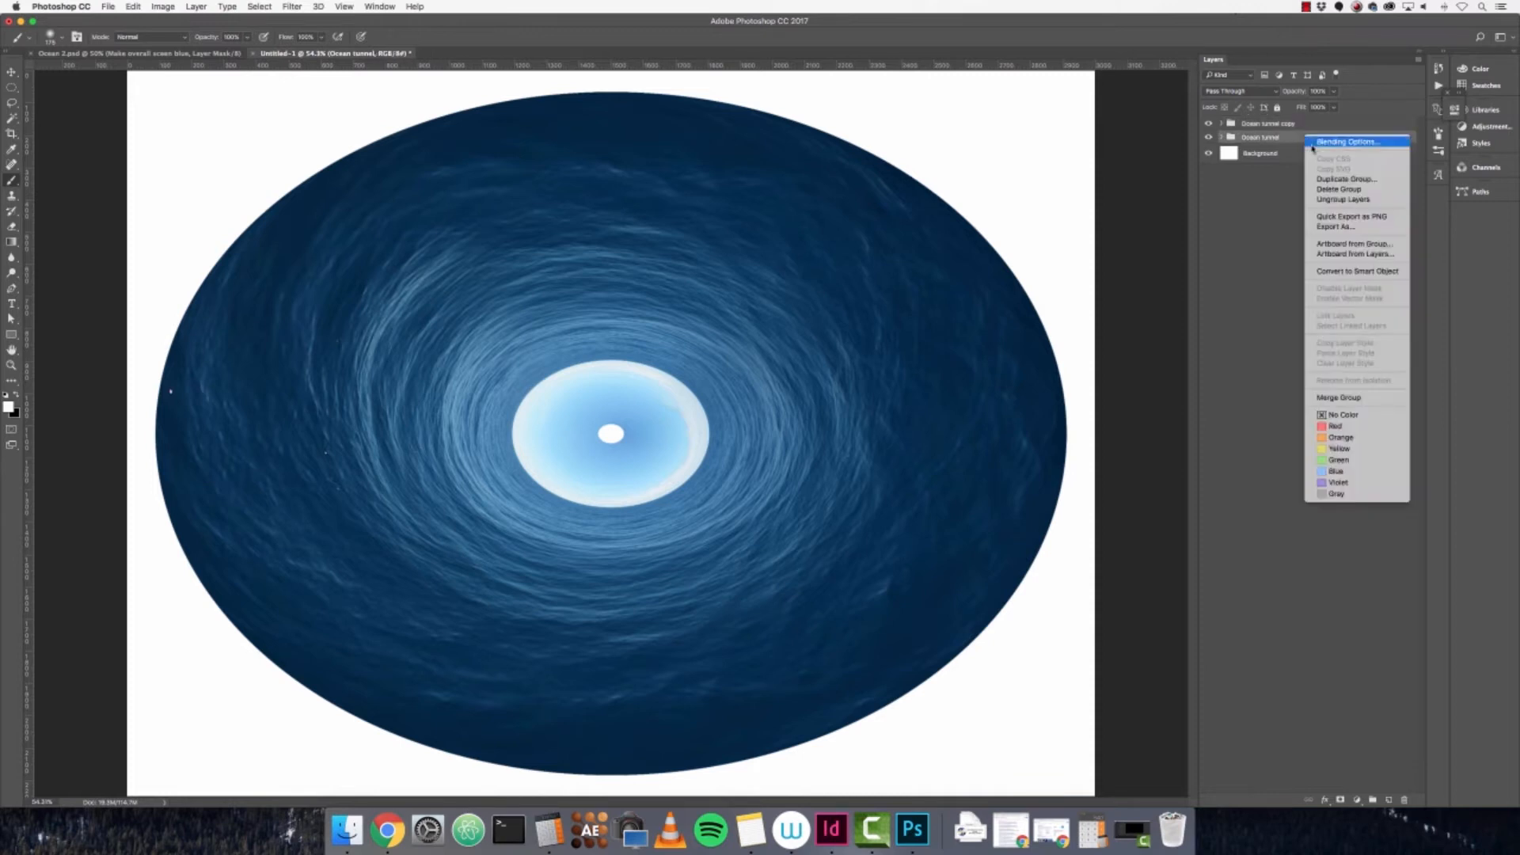
left_click(1380, 273)
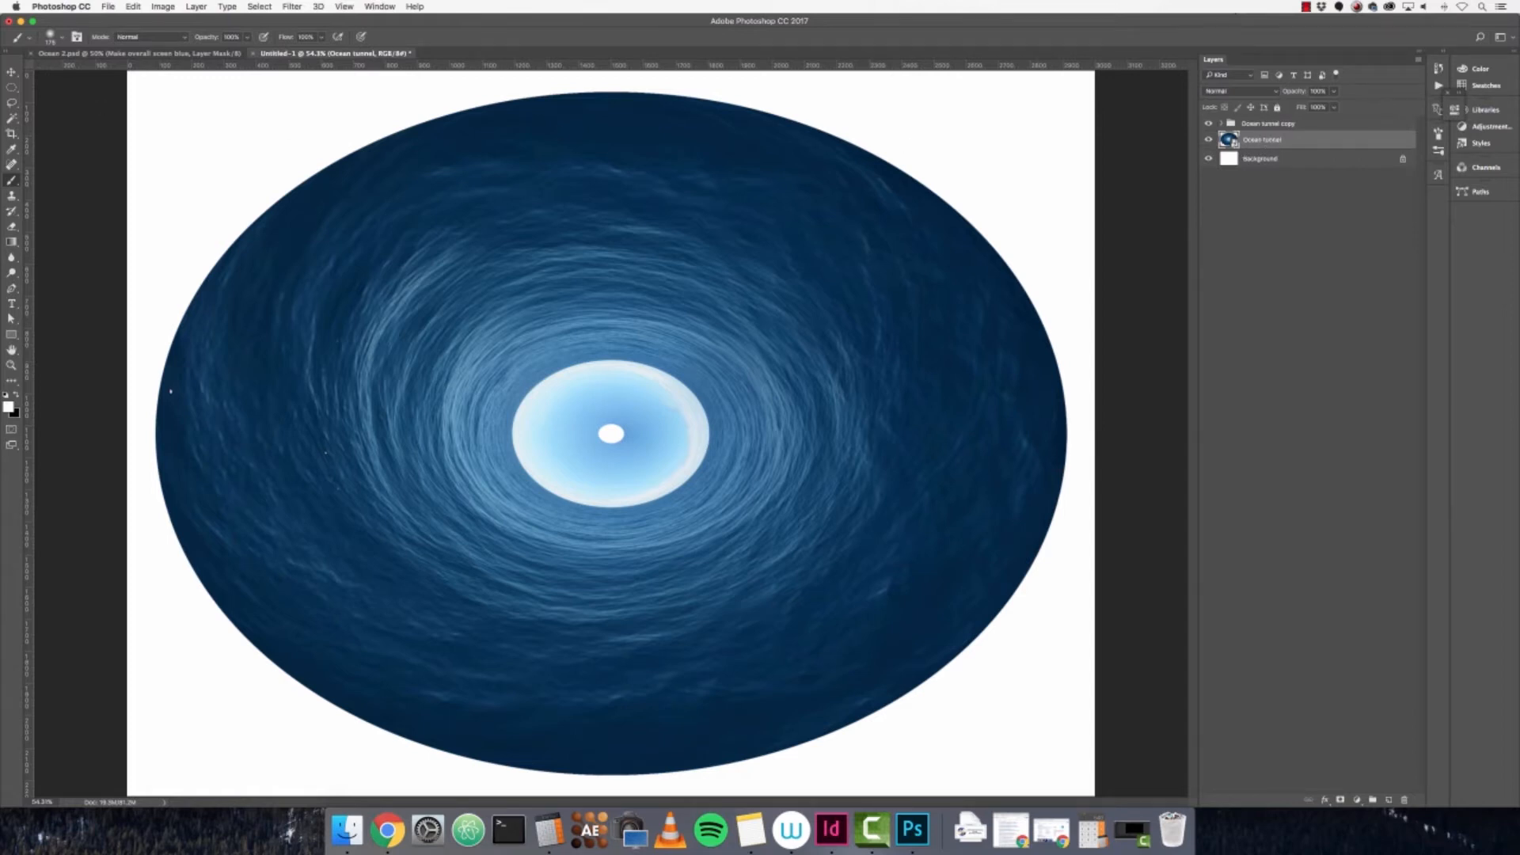
- Apply the Pinch distortion filter to the Ocean tunnel smart object with an amount of 100%
left_click(12, 73)
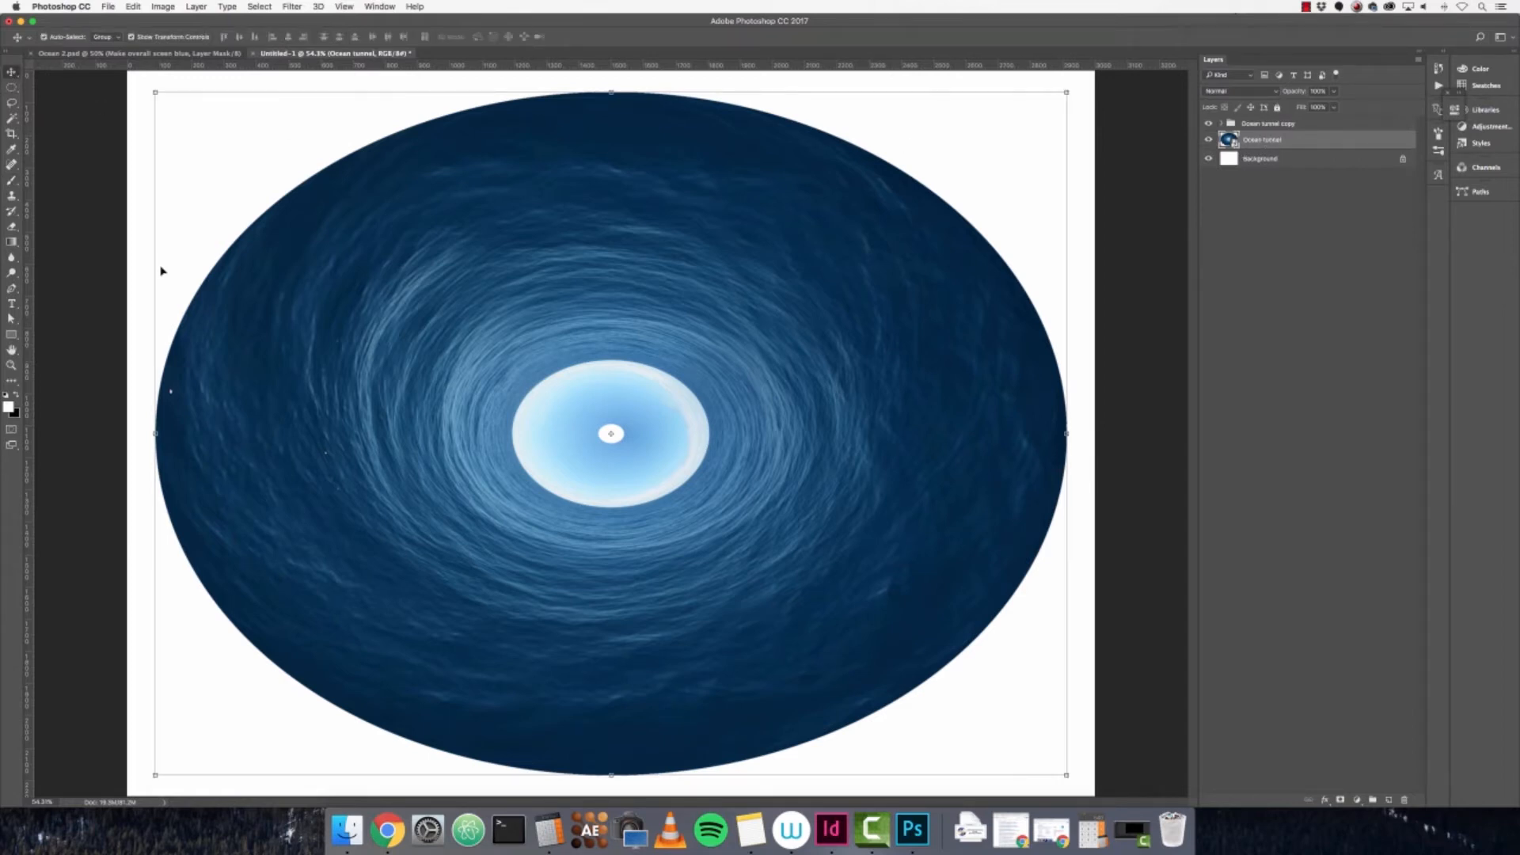
key("super+minus")
key("super+minus")
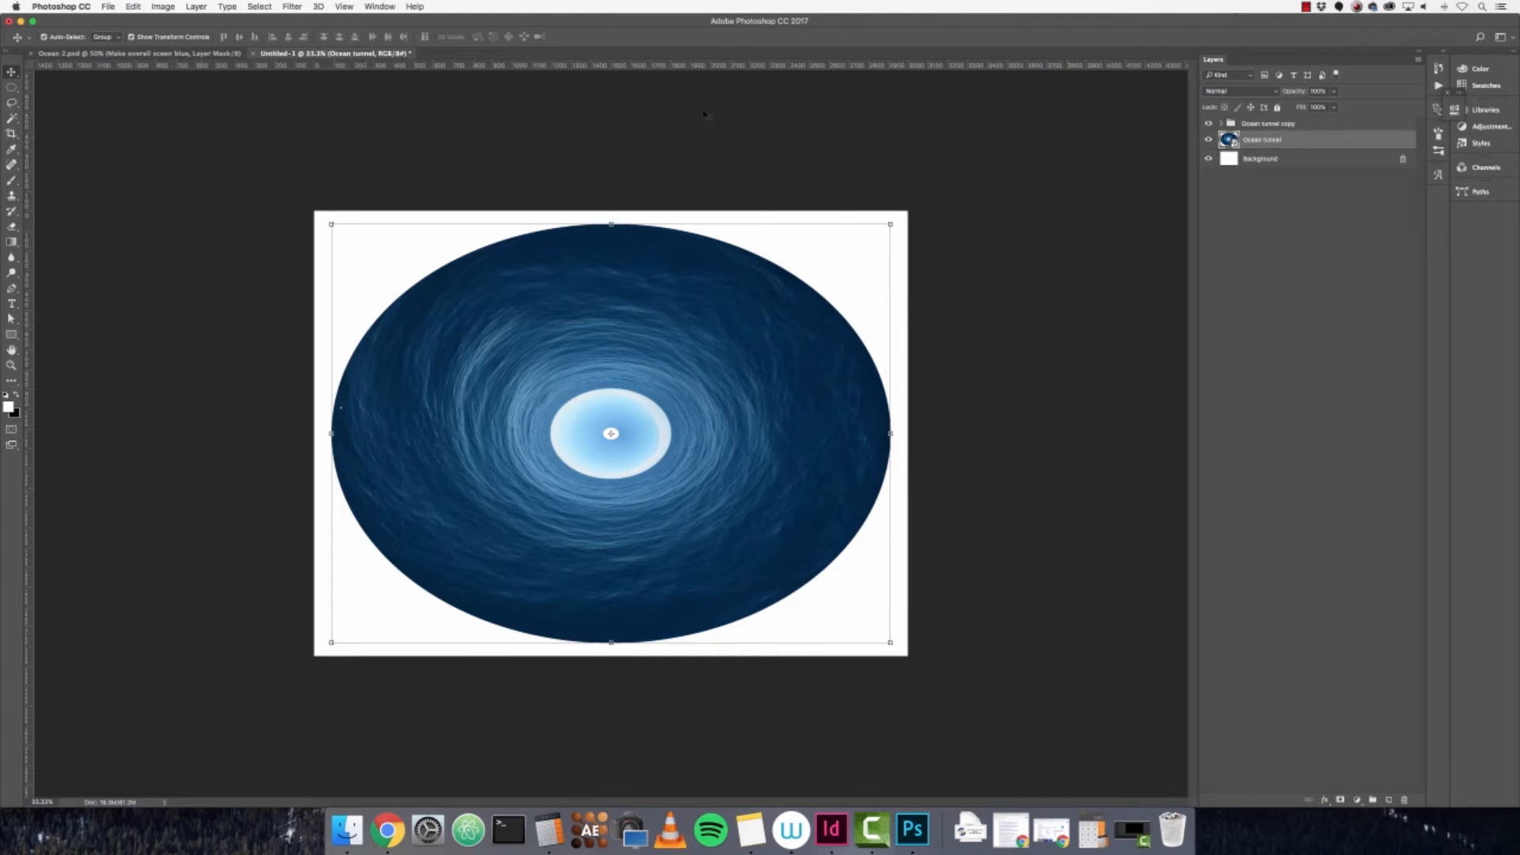
left_click(232, 6)
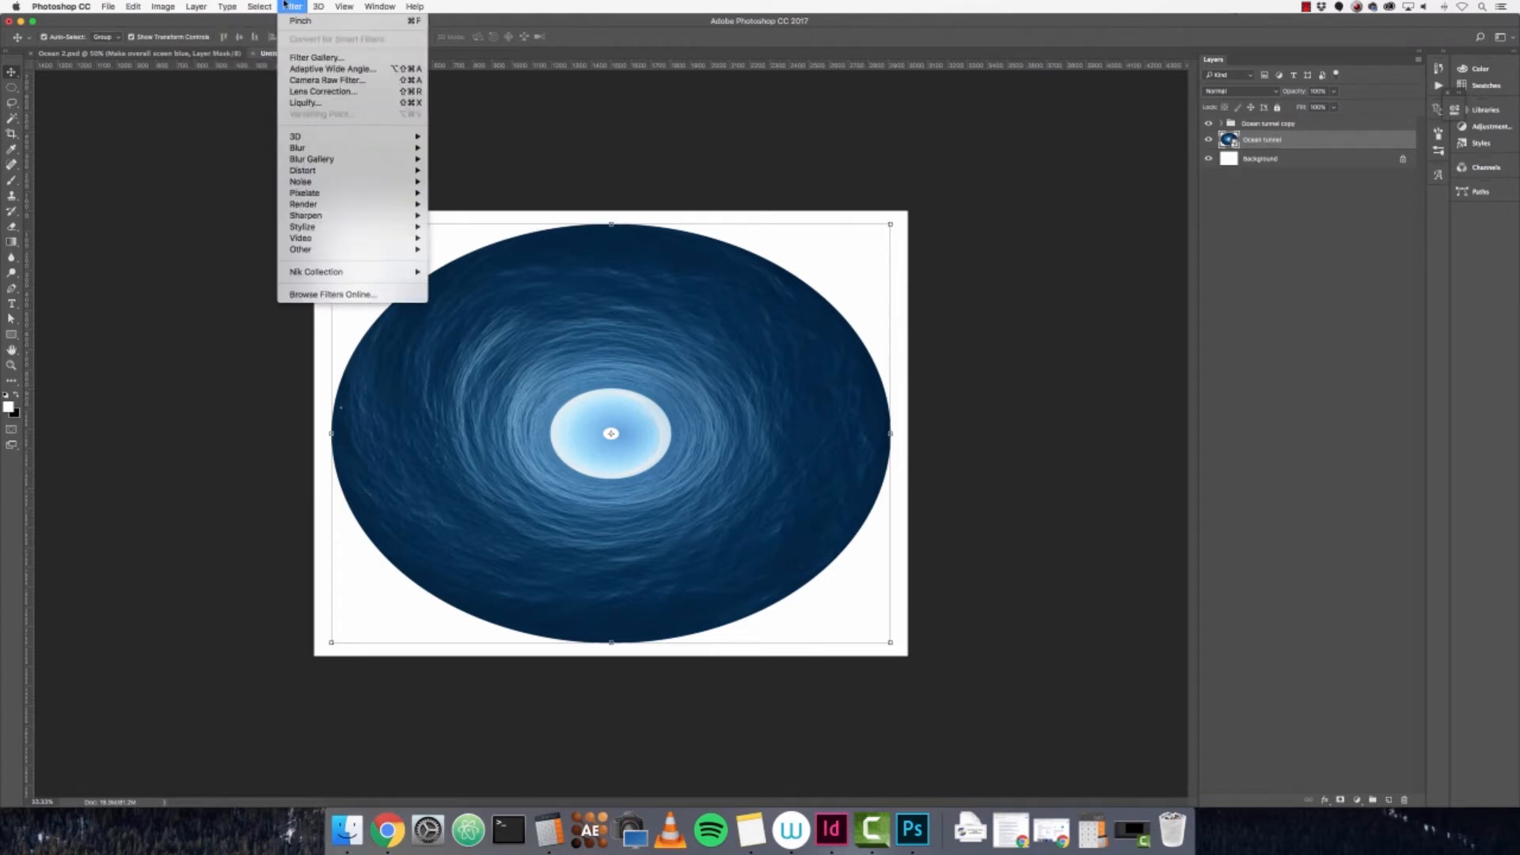
left_click(303, 22)
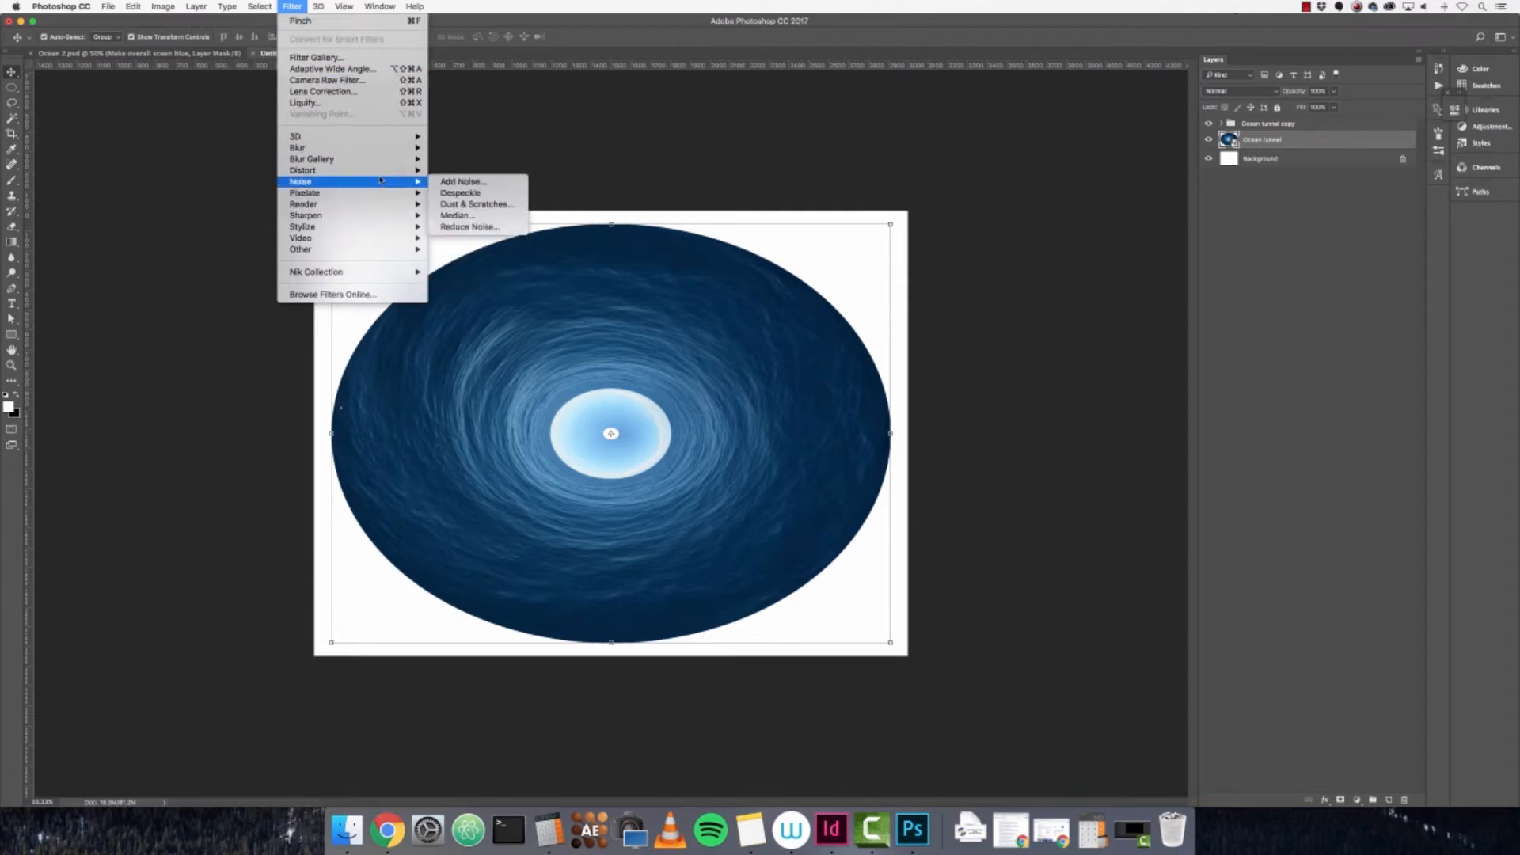
mouse_move(368, 174)
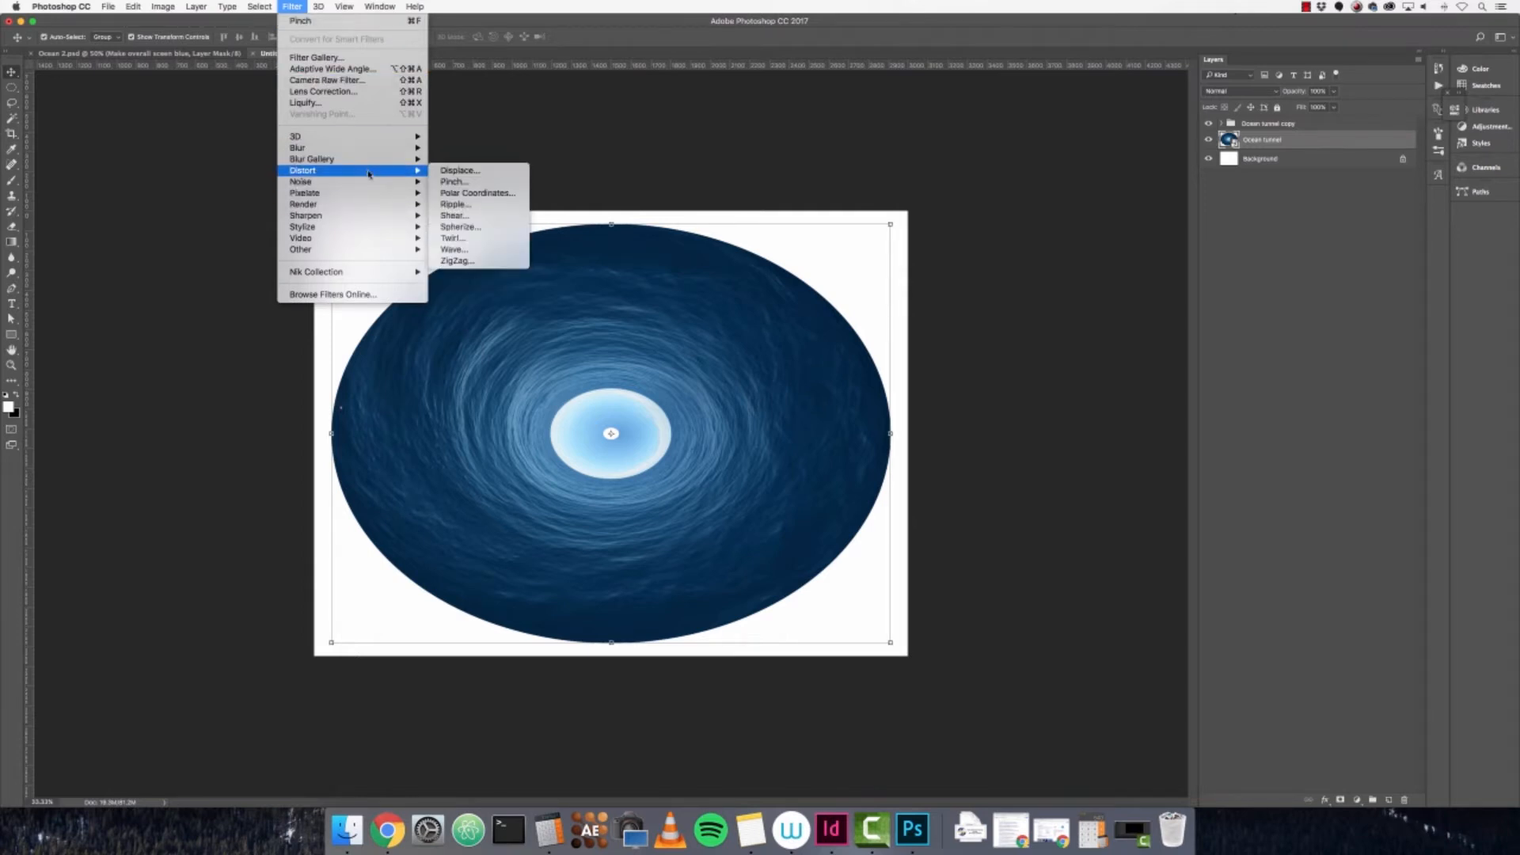
left_click(485, 183)
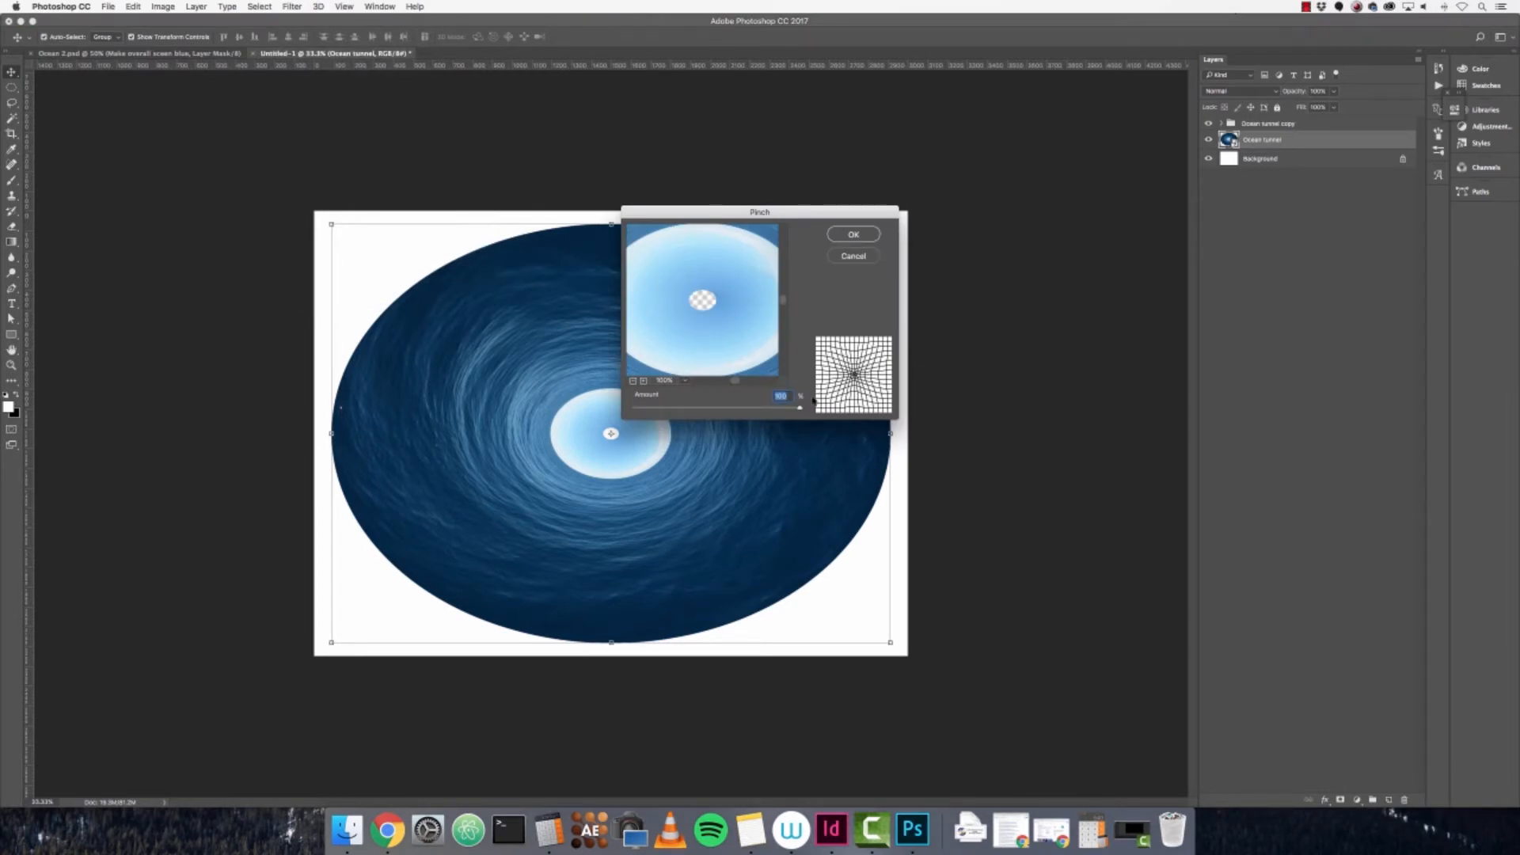
left_click(862, 234)
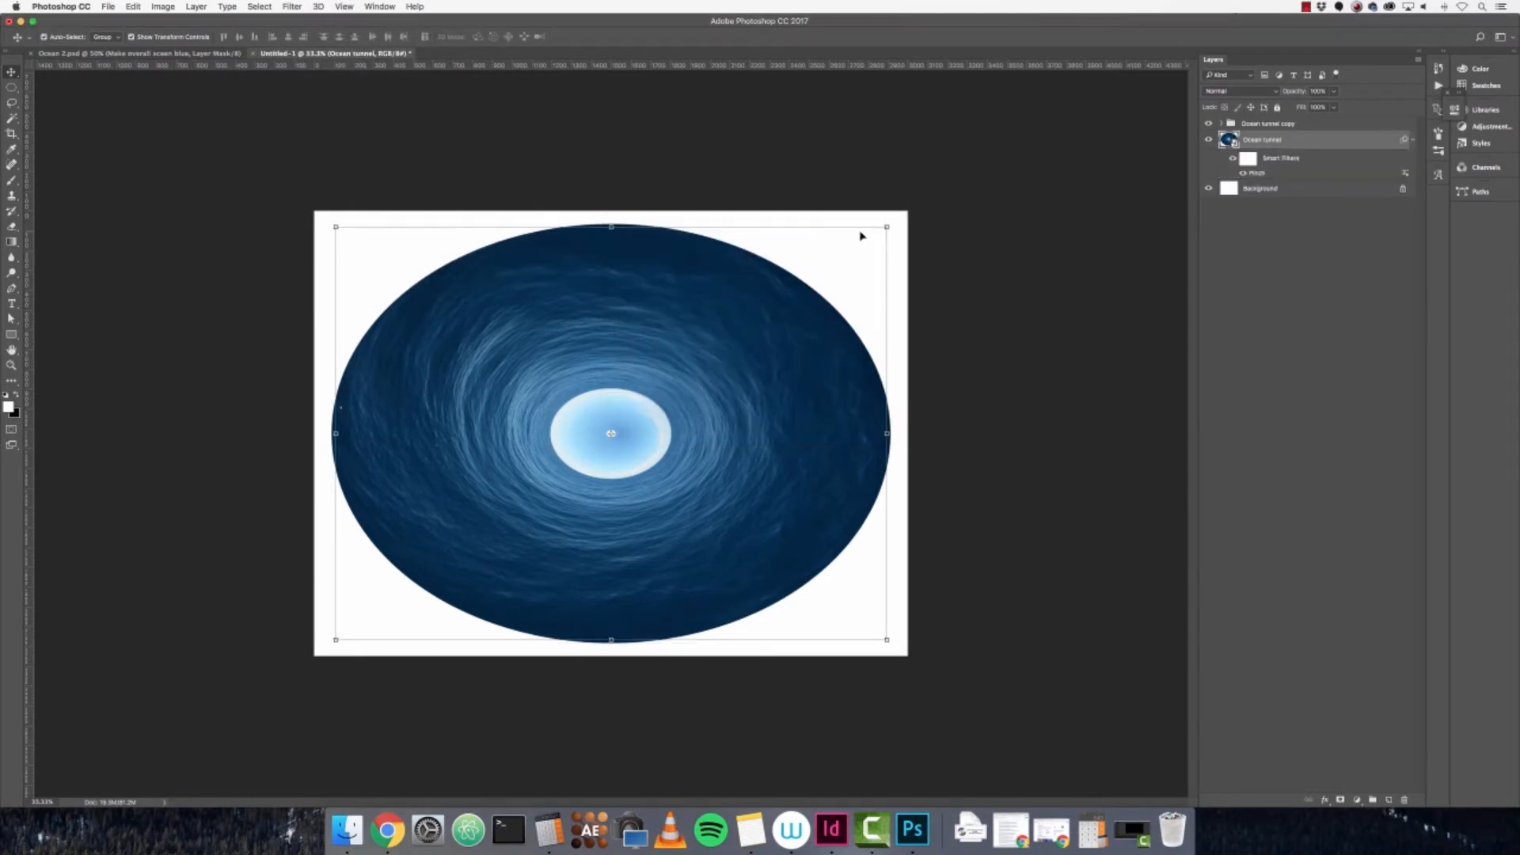
- Hide the Ocean tunnel copy group and compare the Ocean tunnel layer with its smart filter off and on
left_click(1209, 124)
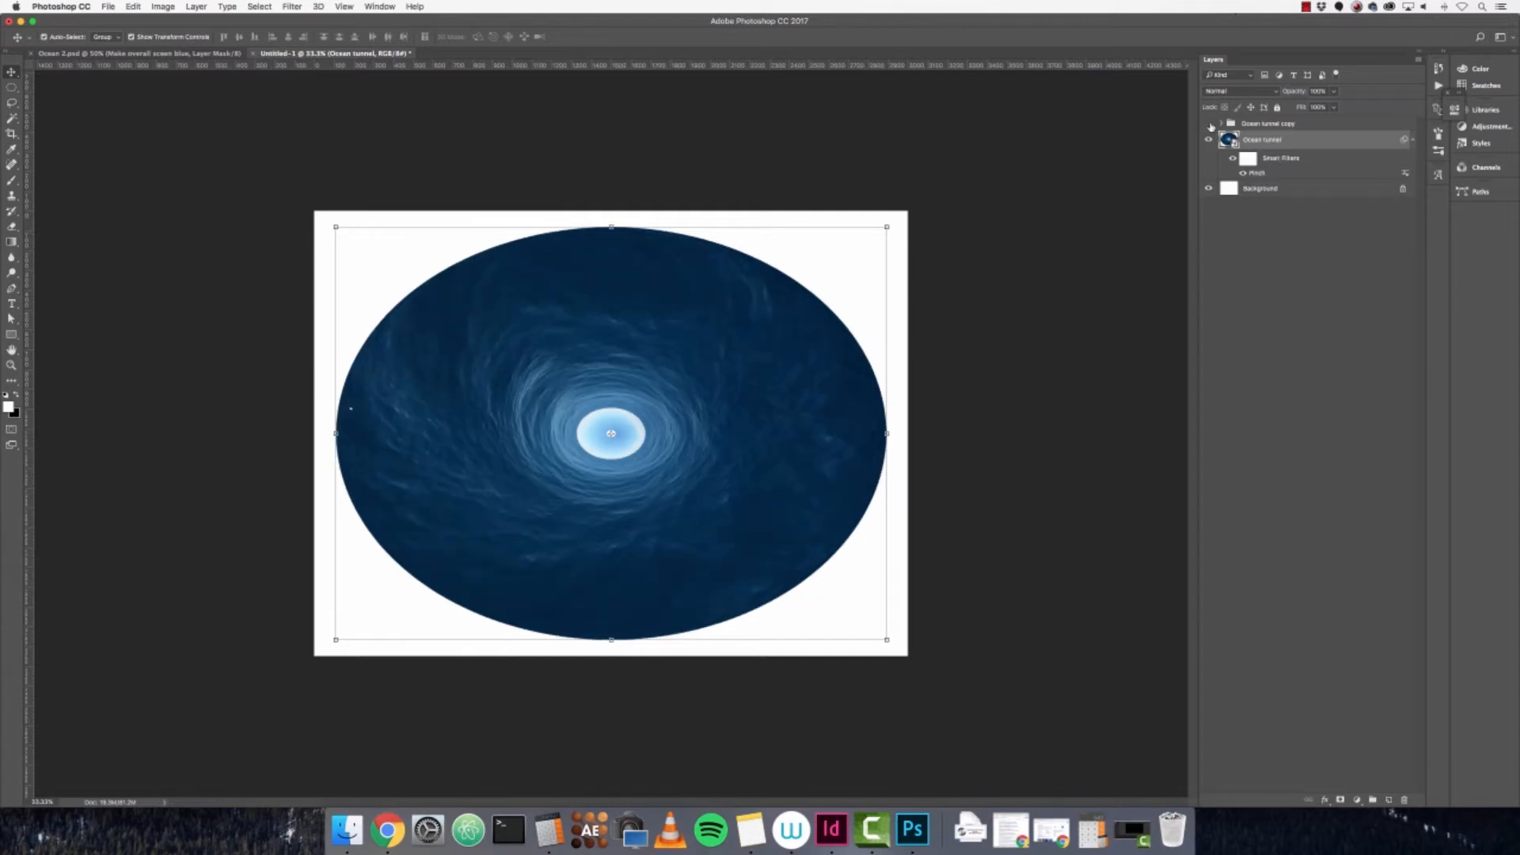
left_click(1209, 124)
left_click(1209, 124)
left_click(1208, 141)
left_click(1232, 159)
left_click(1233, 160)
- Scale the Ocean tunnel smart object up from its centre until it overfills the canvas, and show the Ocean tunnel copy group again
left_click(889, 228)
left_click(848, 283)
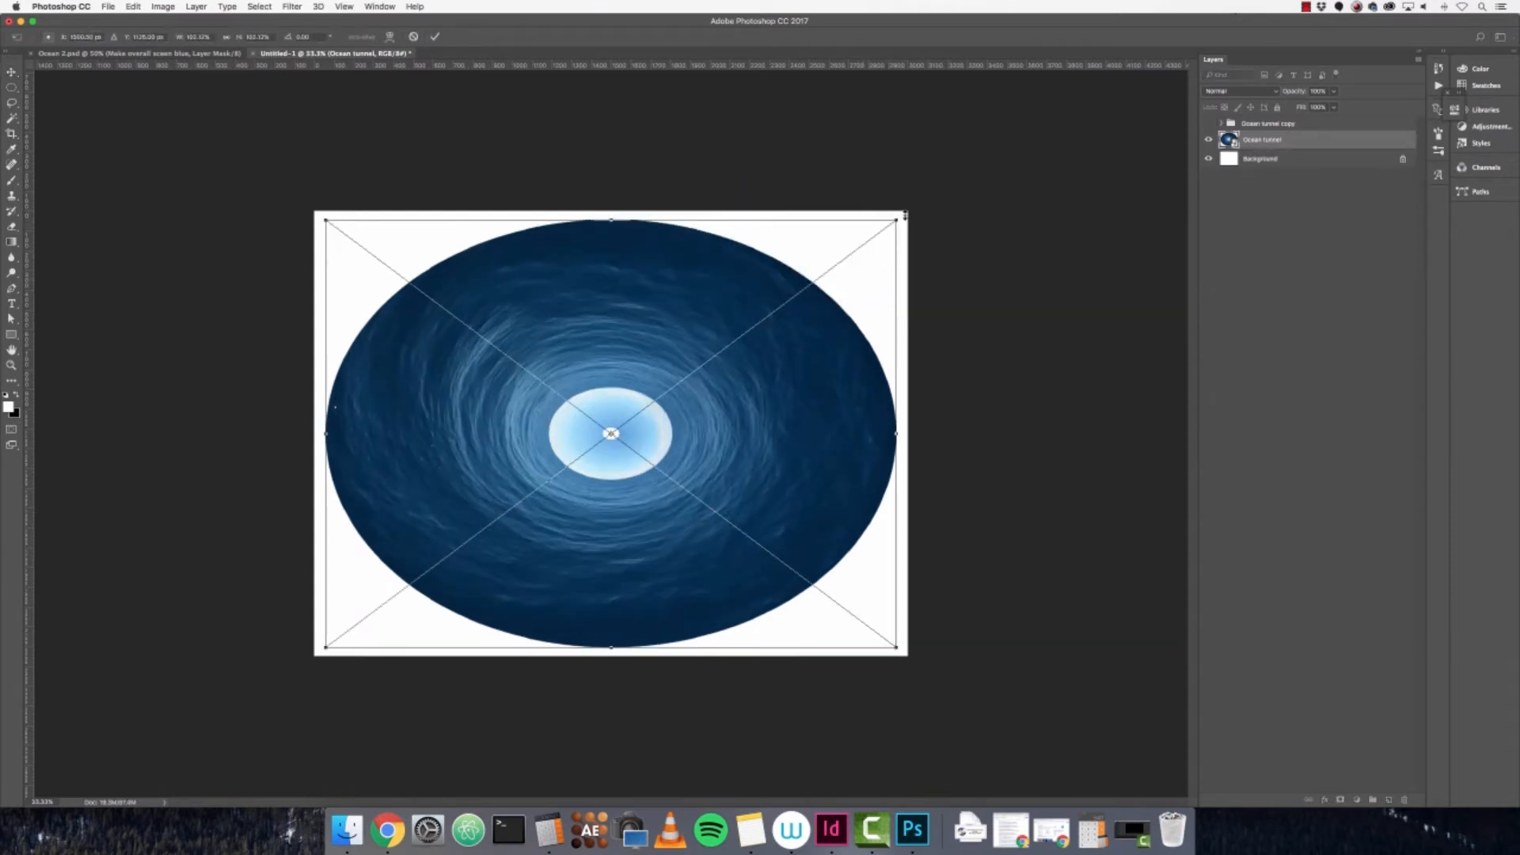
left_click_drag(902, 214, 1035, 116)
left_click(436, 37)
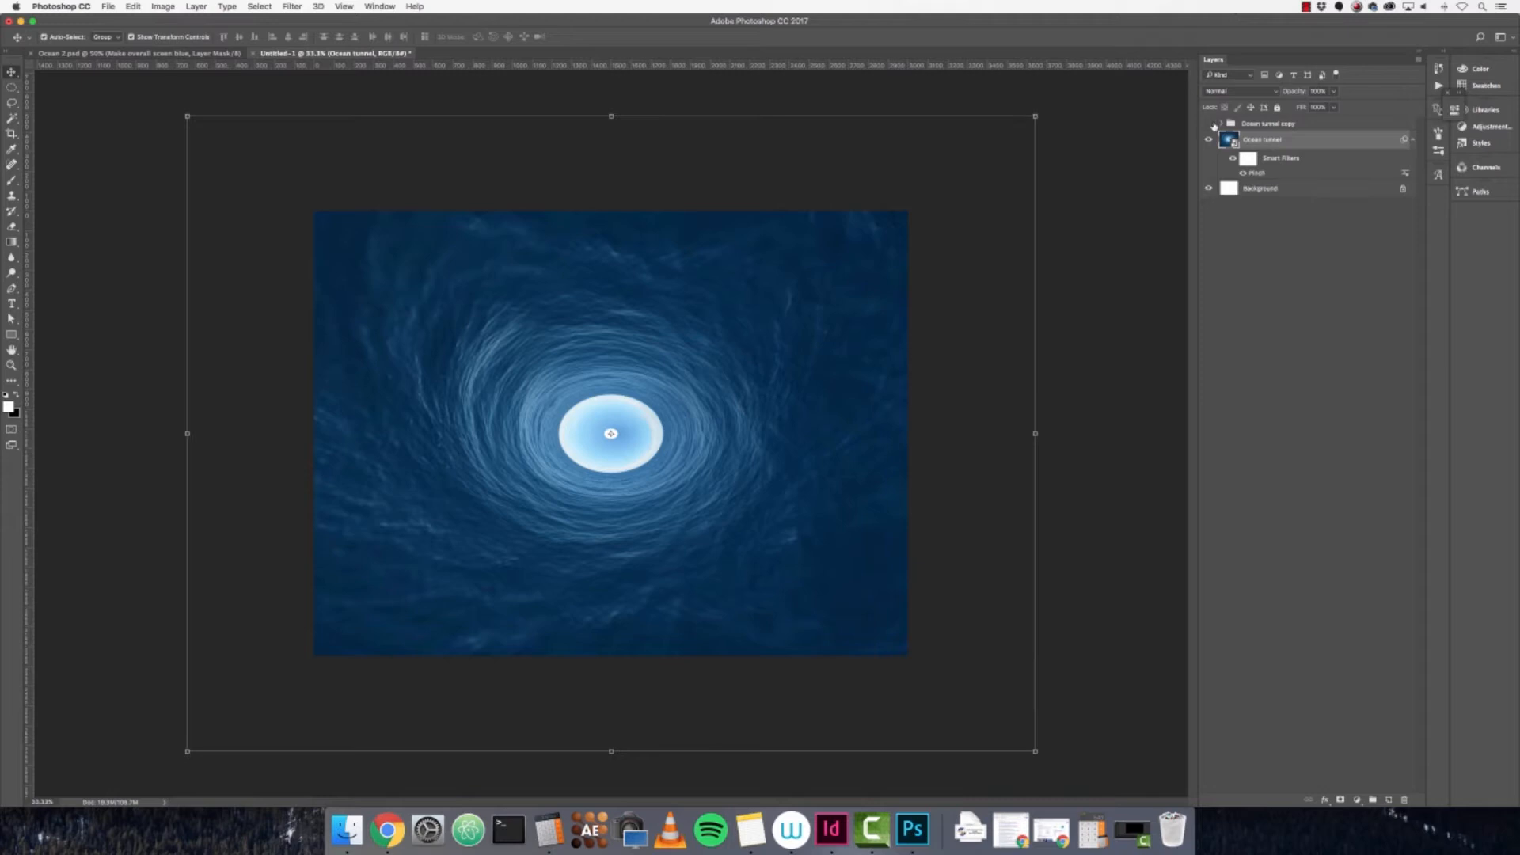
left_click(1209, 124)
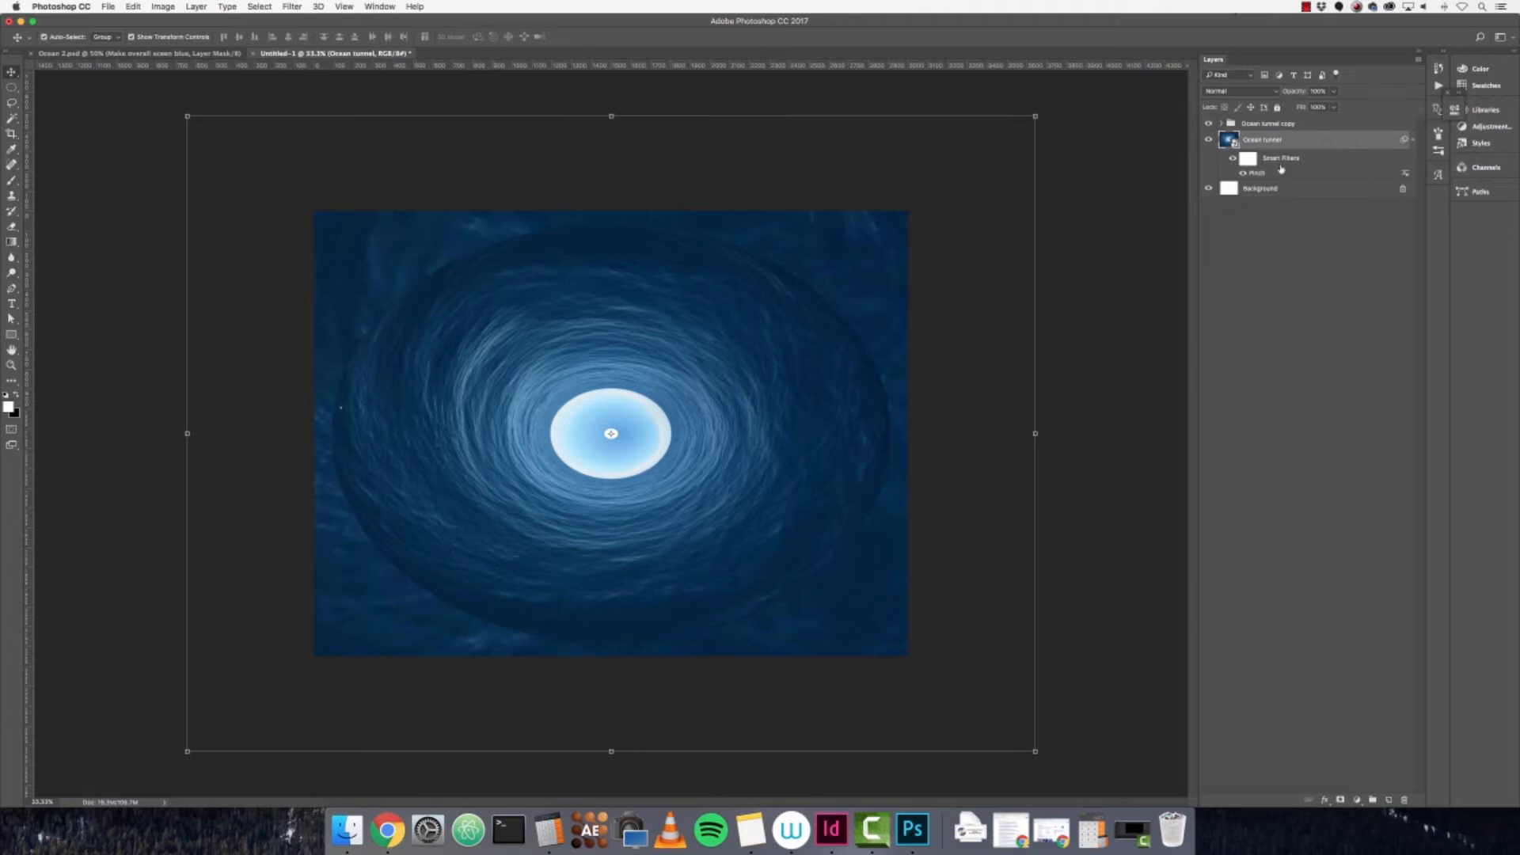
- Add a layer mask to the Ocean tunnel copy group and paint black along its oval outer edge with a 500 px soft brush
left_click(1291, 125)
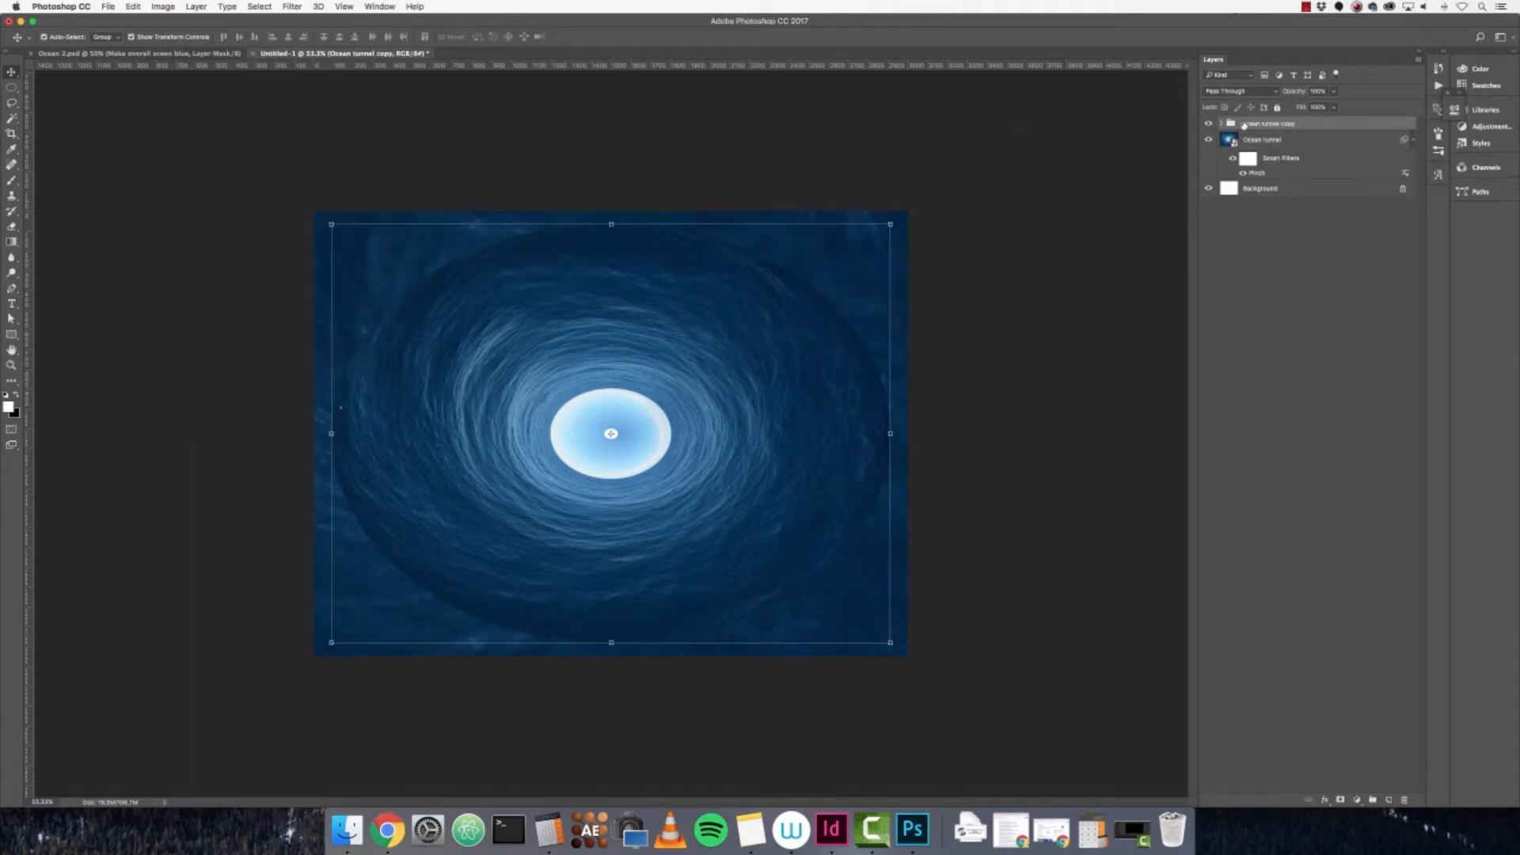
left_click(1341, 802)
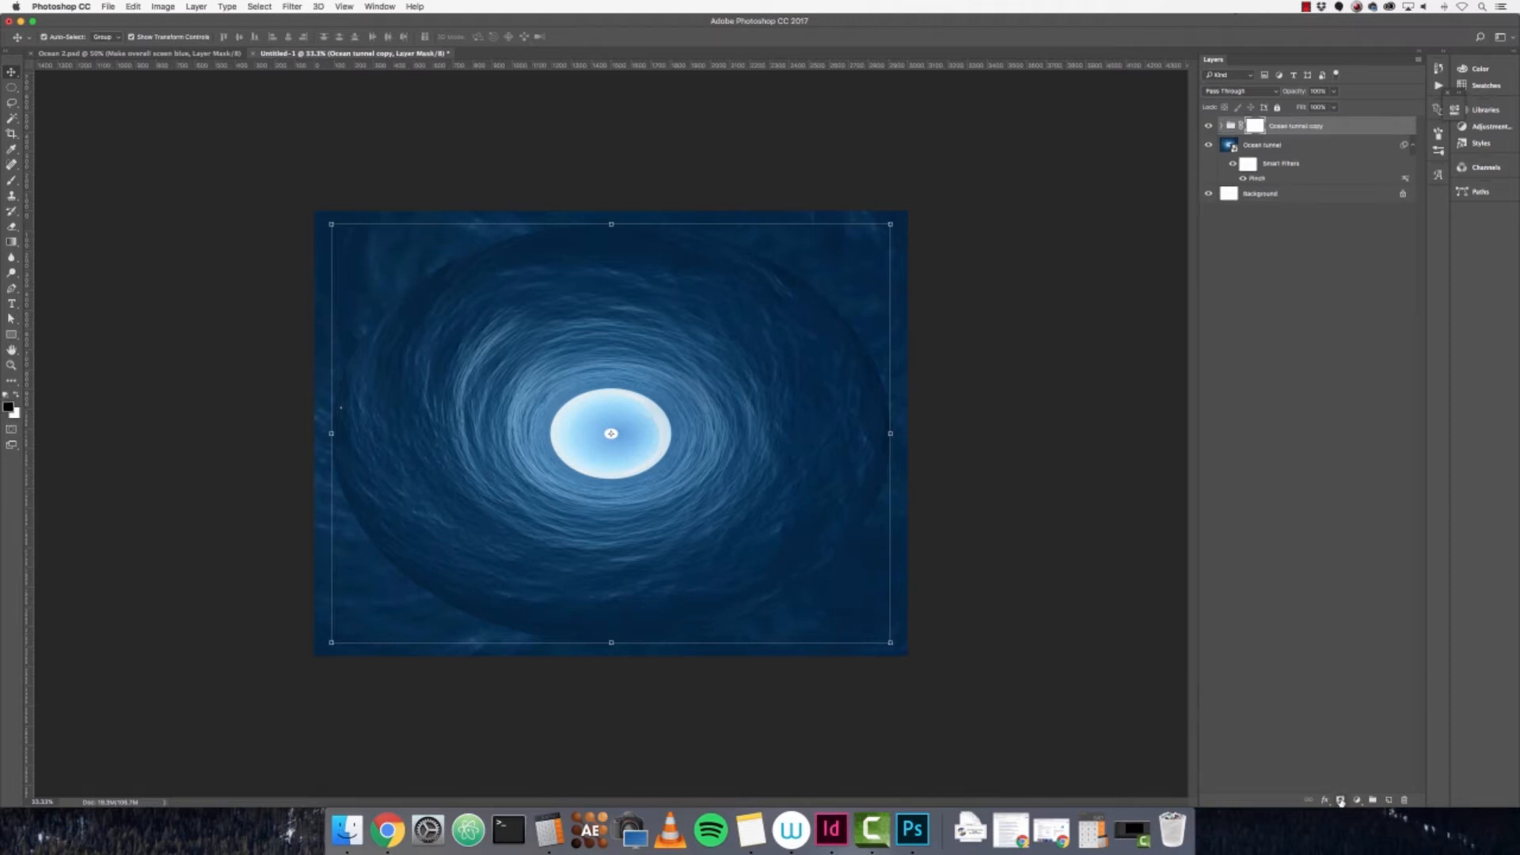
left_click(12, 181)
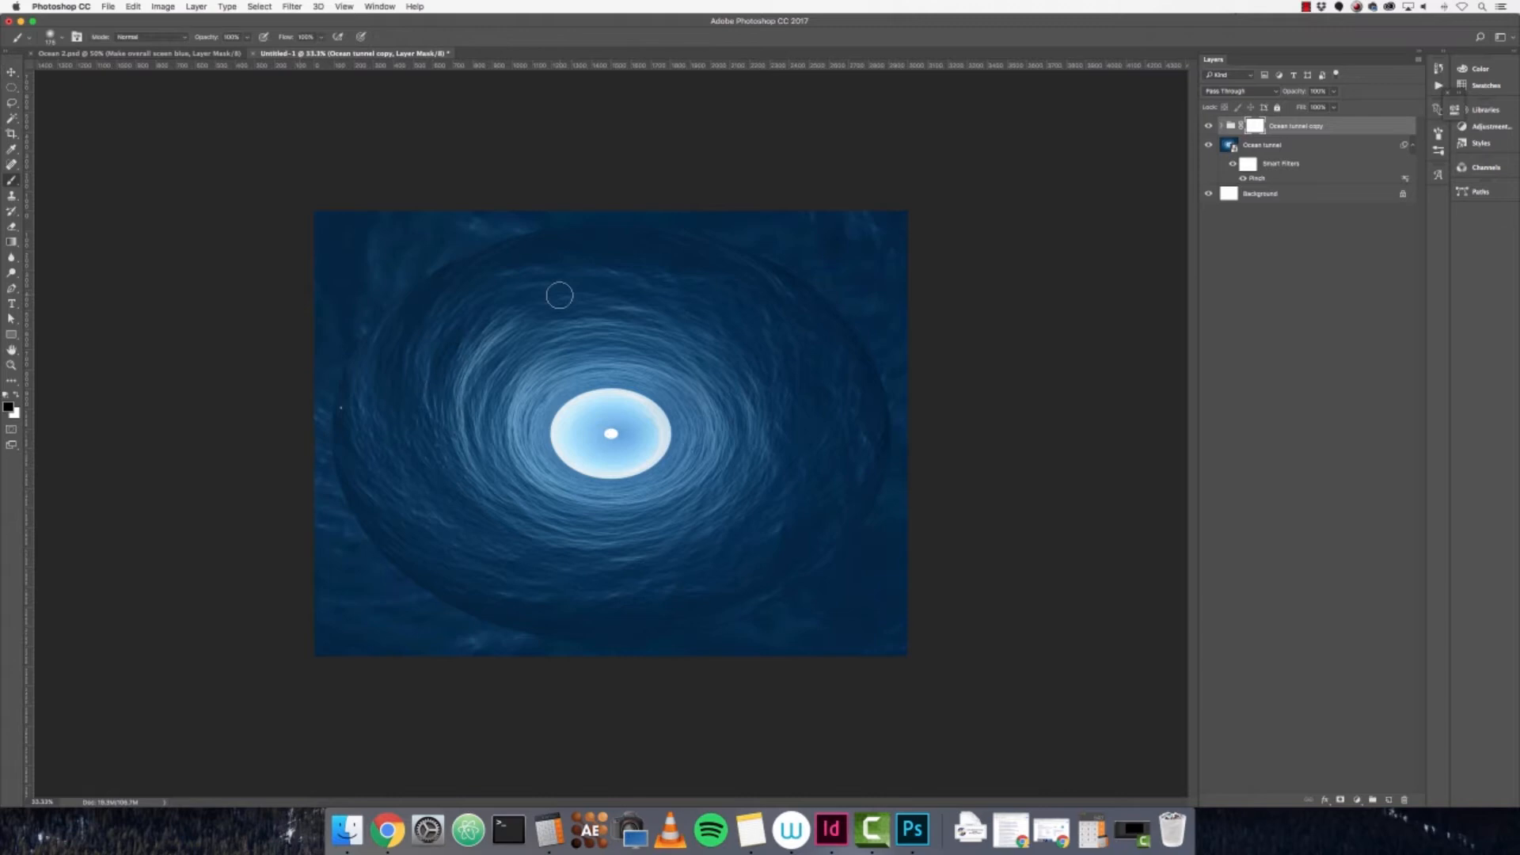
key("bracketright")
key("bracketright")
key("bracketright")
key("bracketright")
key("bracketright")
key("bracketright")
key("bracketleft")
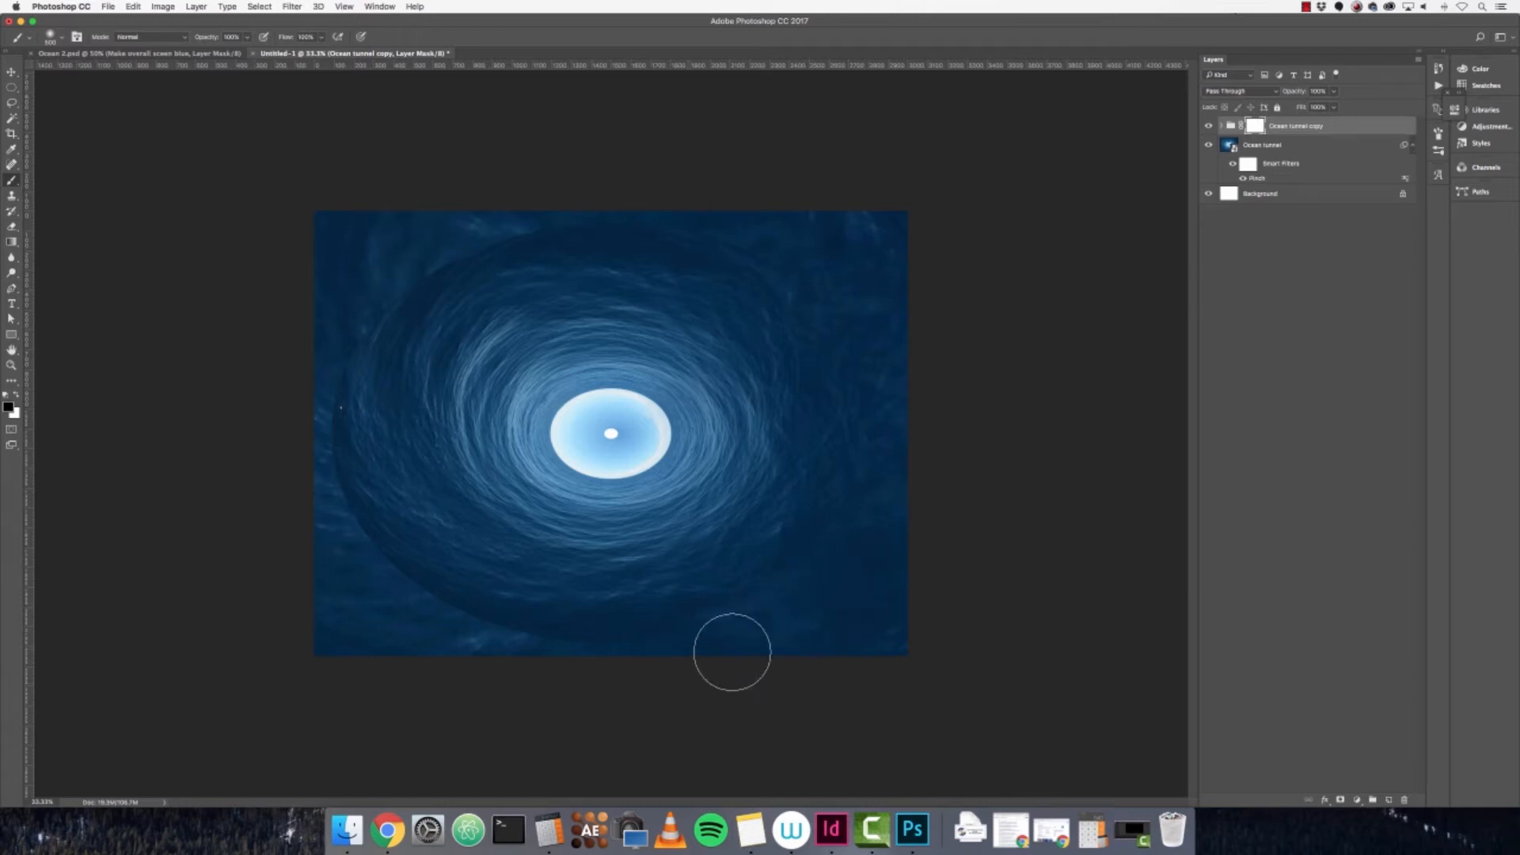
mouse_move(546, 675)
left_mouse_down()
mouse_move(447, 659)
mouse_move(330, 537)
mouse_move(329, 512)
mouse_move(312, 523)
mouse_move(296, 431)
mouse_move(338, 342)
mouse_move(333, 285)
mouse_move(352, 288)
mouse_move(338, 306)
mouse_move(460, 228)
mouse_move(575, 193)
mouse_move(548, 191)
mouse_move(763, 202)
mouse_move(706, 197)
mouse_move(914, 290)
left_mouse_up()
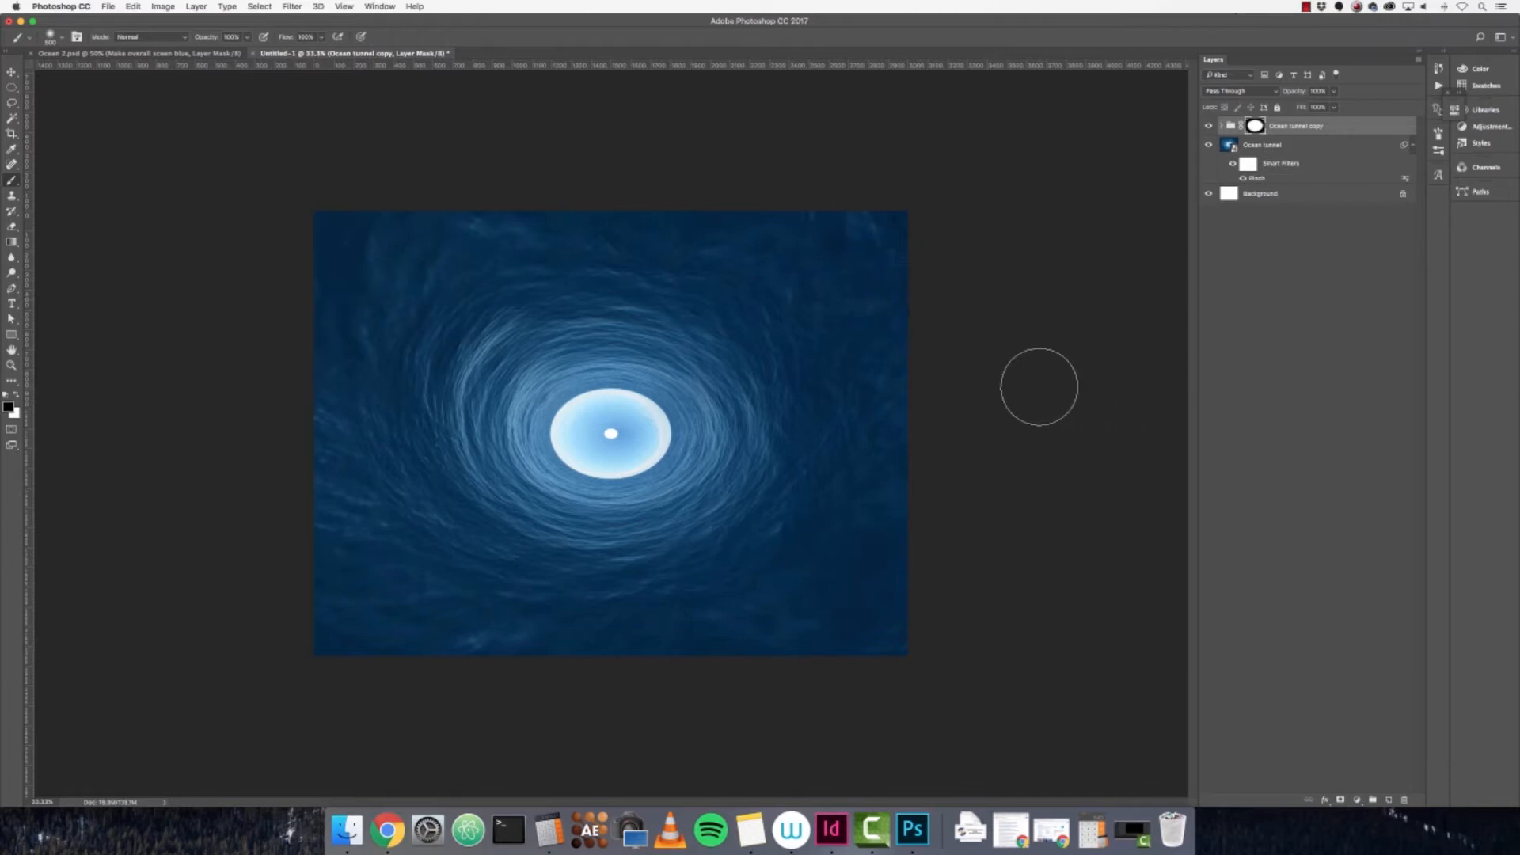
- Enlarge the brush to 1100 px to soften the group mask's edge, and check the blend with the Ocean tunnel layer hidden and shown
key("bracketright")
key("bracketright")
key("bracketright")
key("bracketright")
key("bracketright")
key("bracketright")
left_click(1208, 146)
left_click(1208, 146)
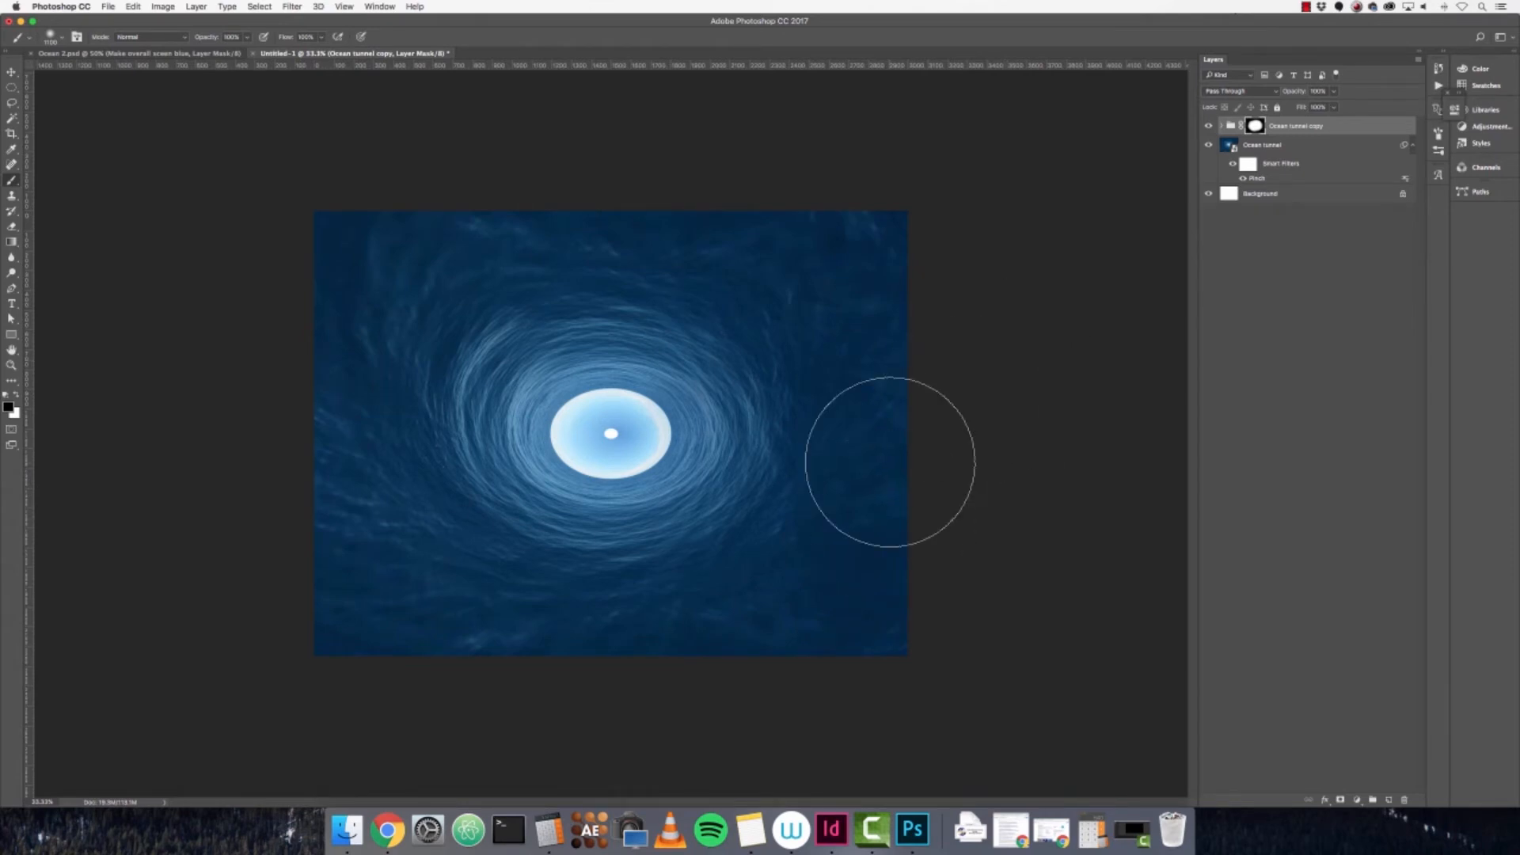
- Convert the pinched Ocean tunnel layer to a smart object again so that its filter is embedded
left_click(1328, 150)
right_click(1355, 150)
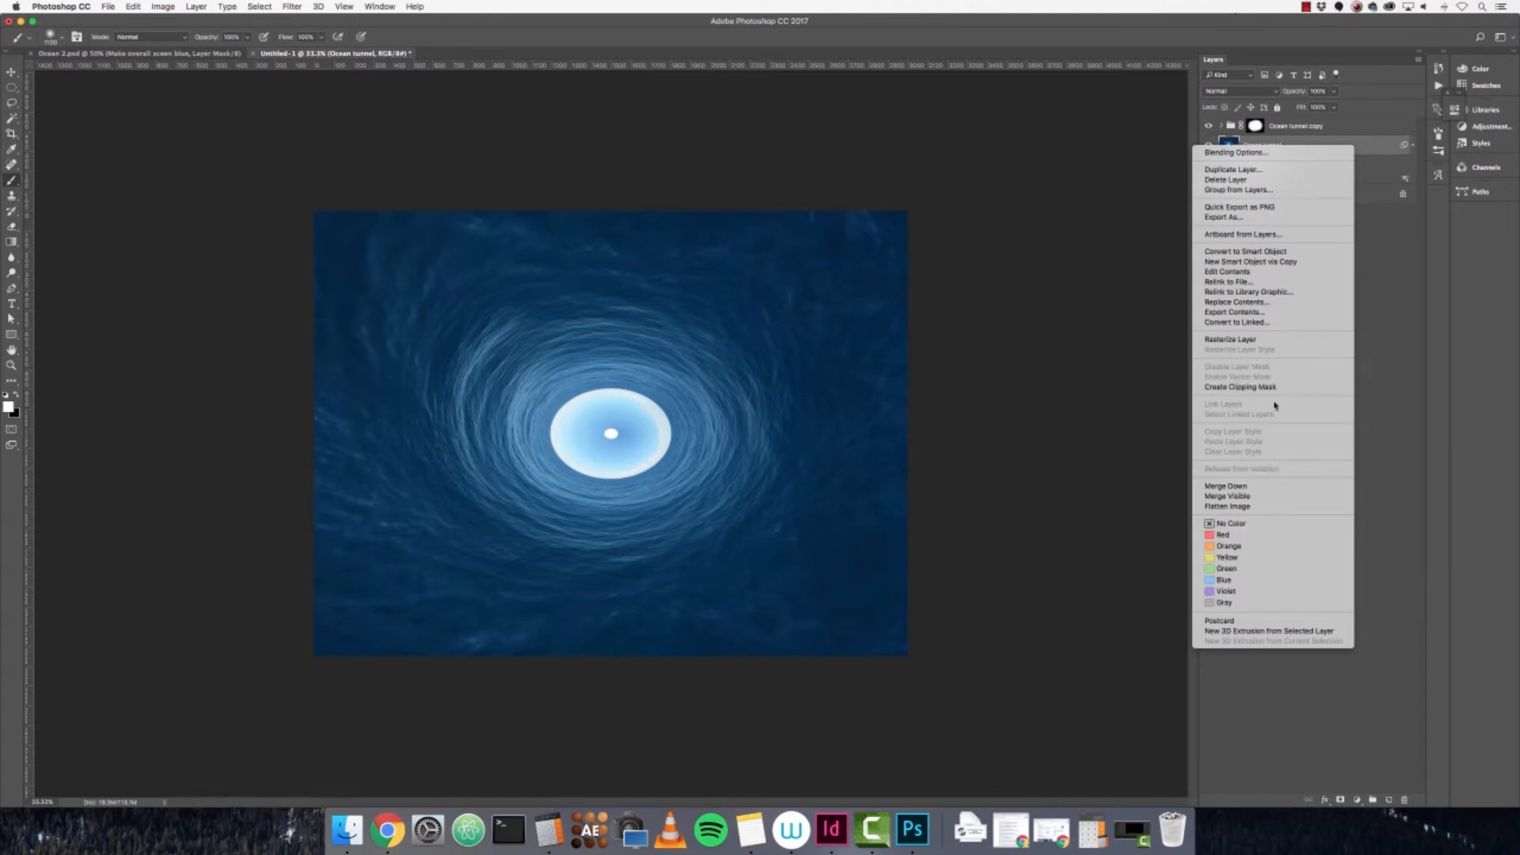
left_click(1276, 252)
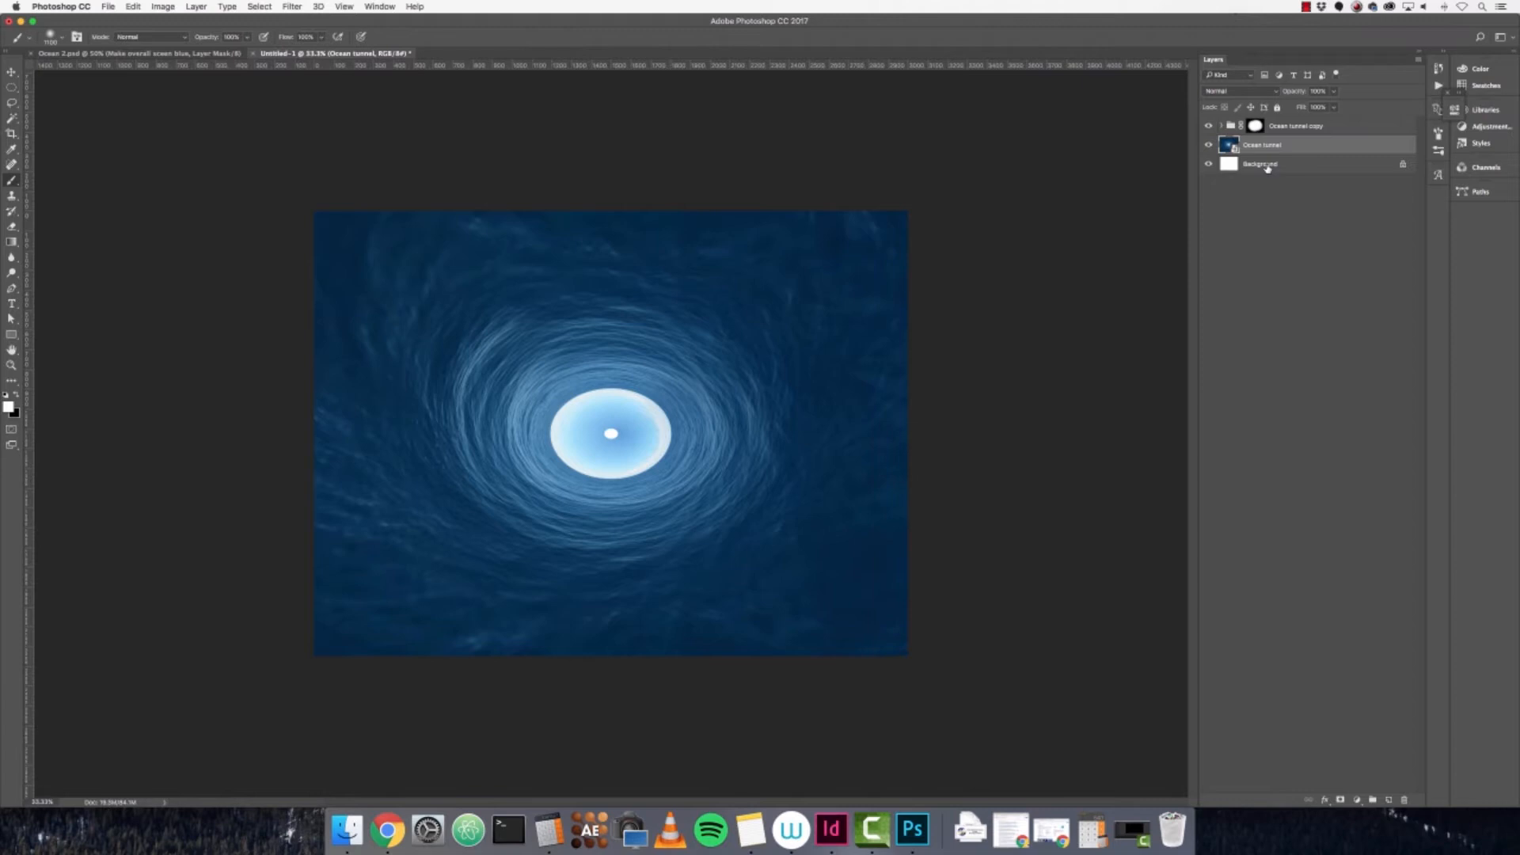
- Create a new layer above the Ocean tunnel copy group, fill it with black and add a layer mask to it
left_click(1341, 128)
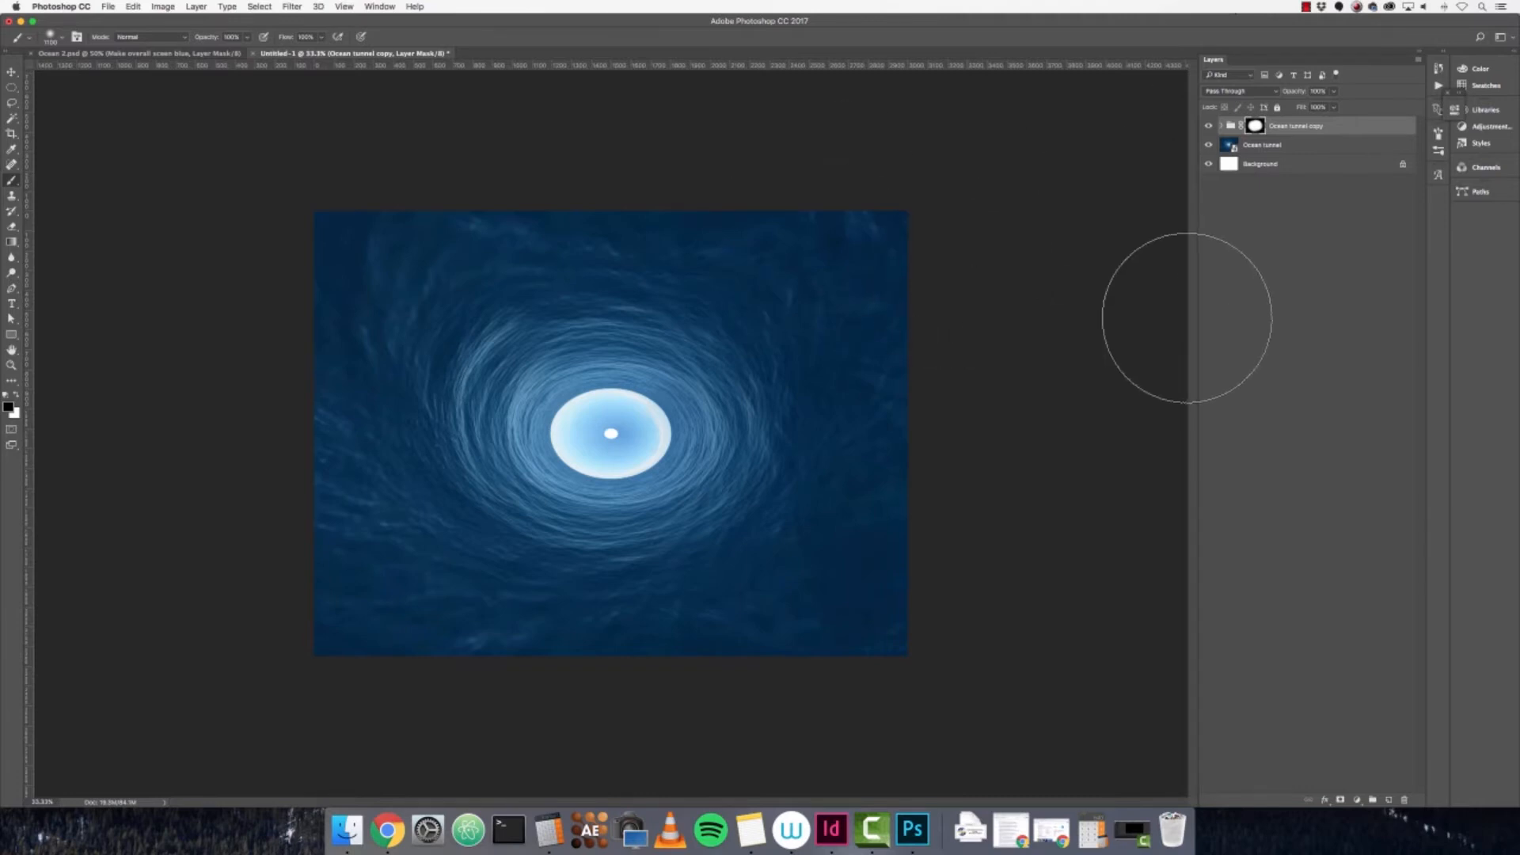
left_click(1389, 801)
key("x")
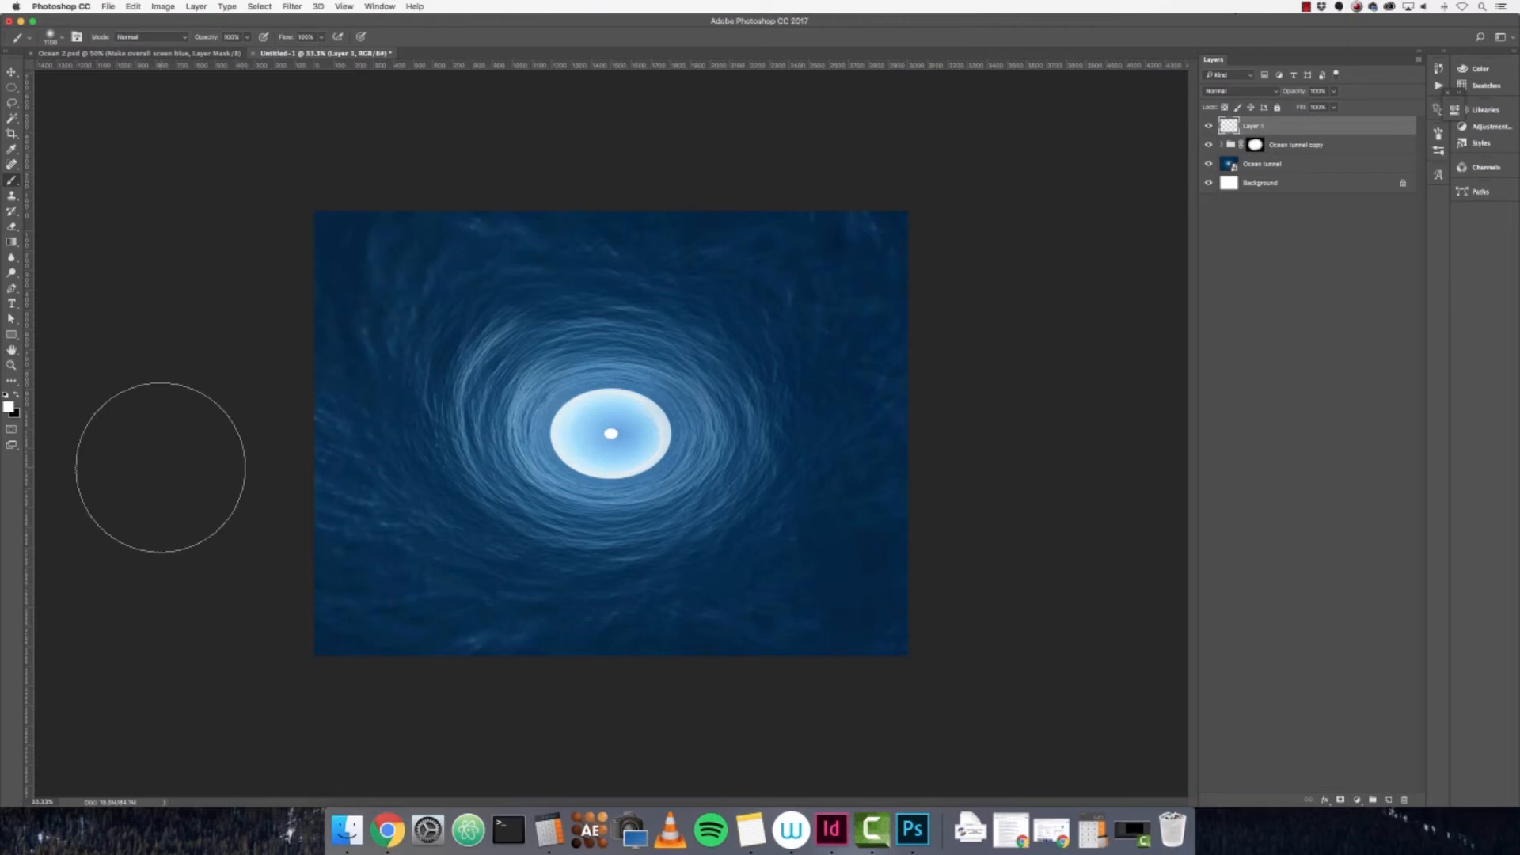
key("super+BackSpace")
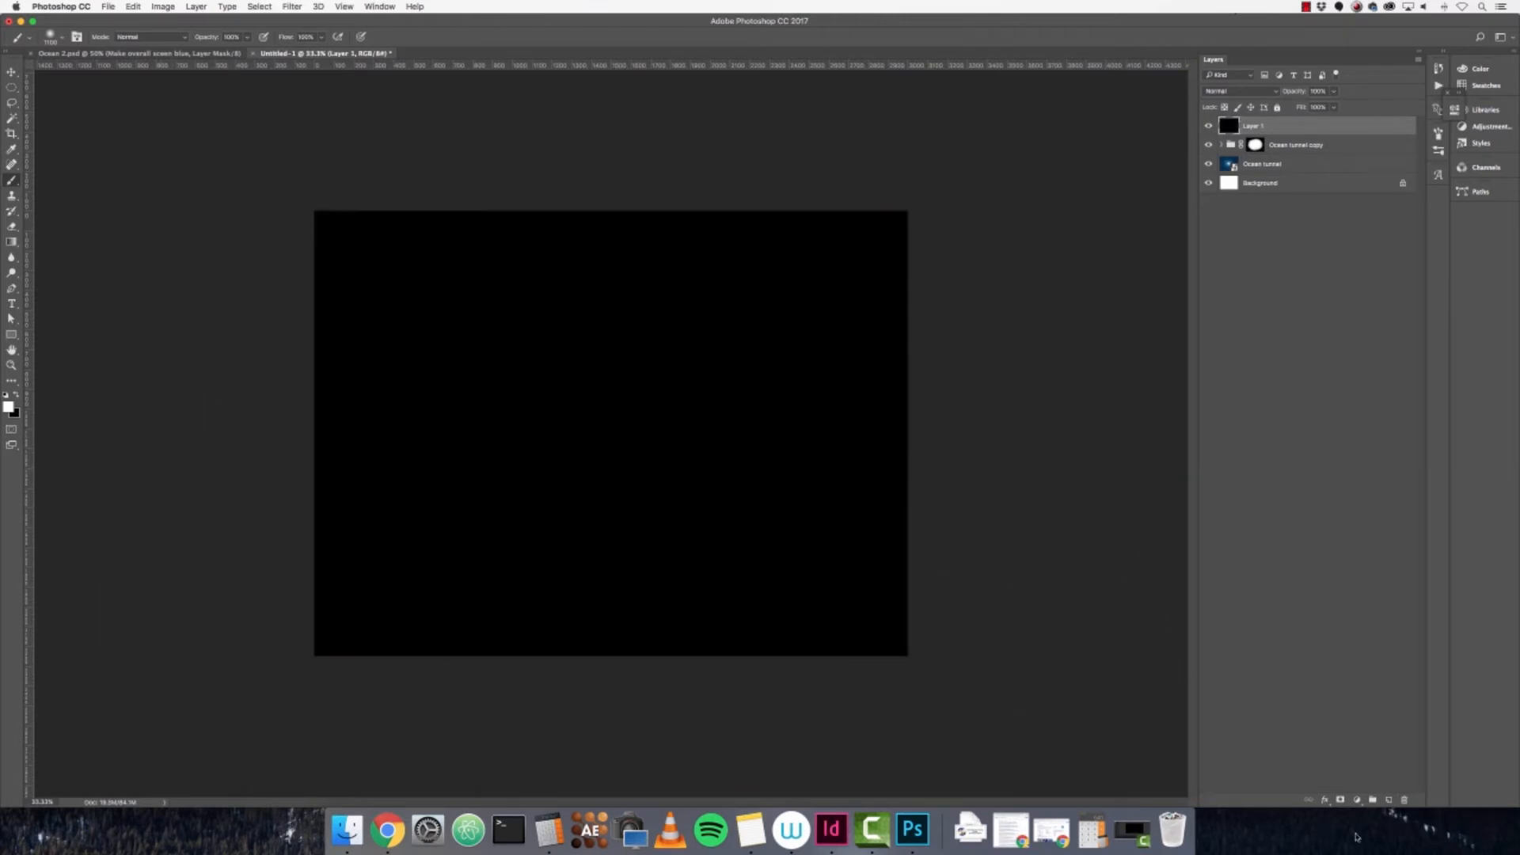
left_click(1342, 801)
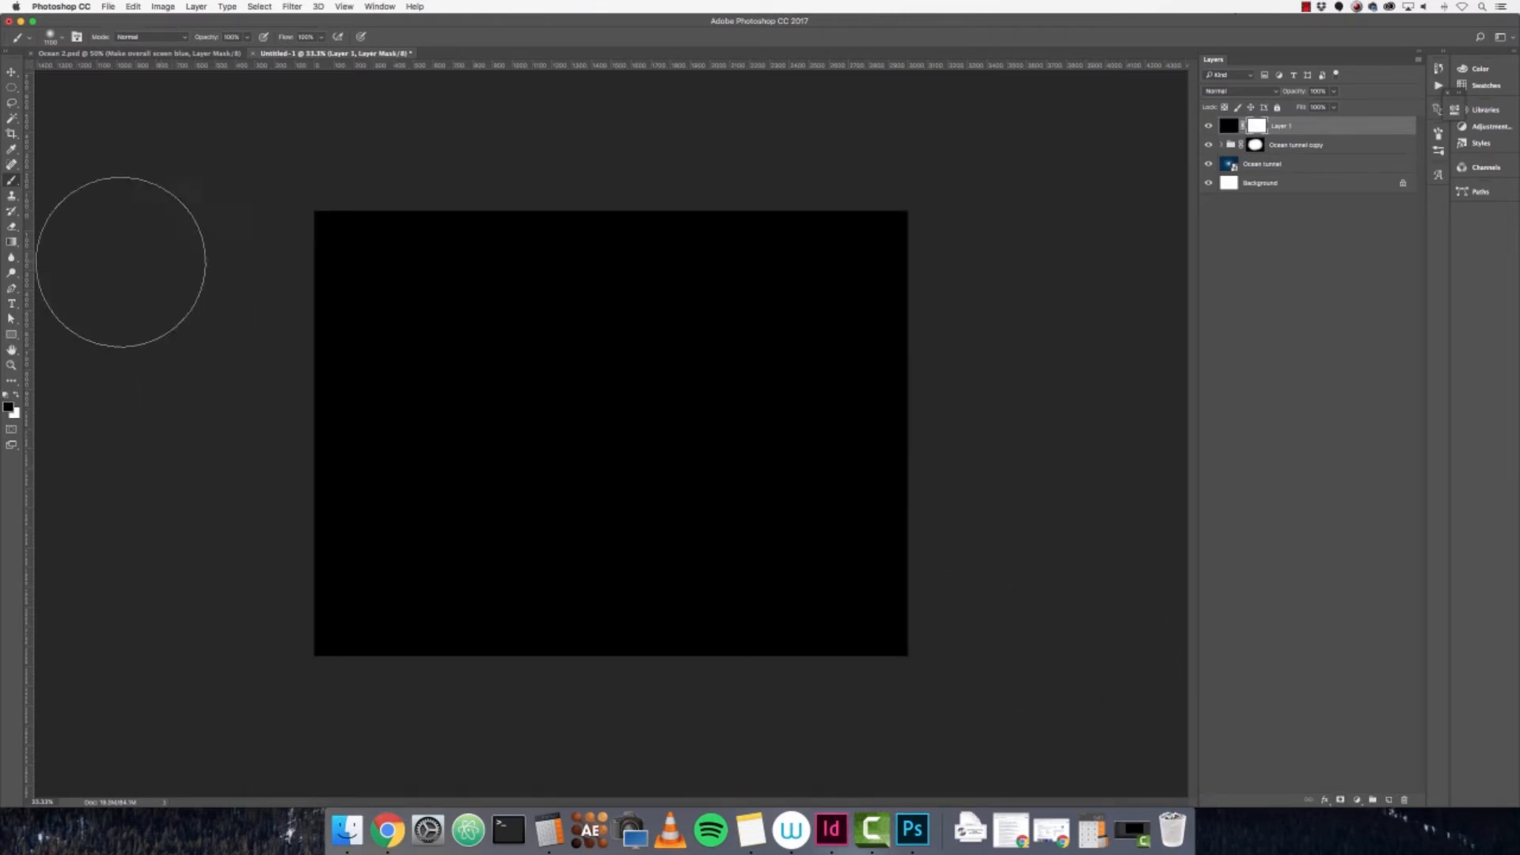
- Try to reveal the tunnel by painting black over the centre of the black layer's mask with a soft brush of about 2500 px
key("bracketright")
key("bracketright")
key("bracketright")
key("bracketright")
key("bracketright")
key("bracketright")
key("bracketright")
key("bracketright")
key("bracketright")
key("bracketright")
key("bracketright")
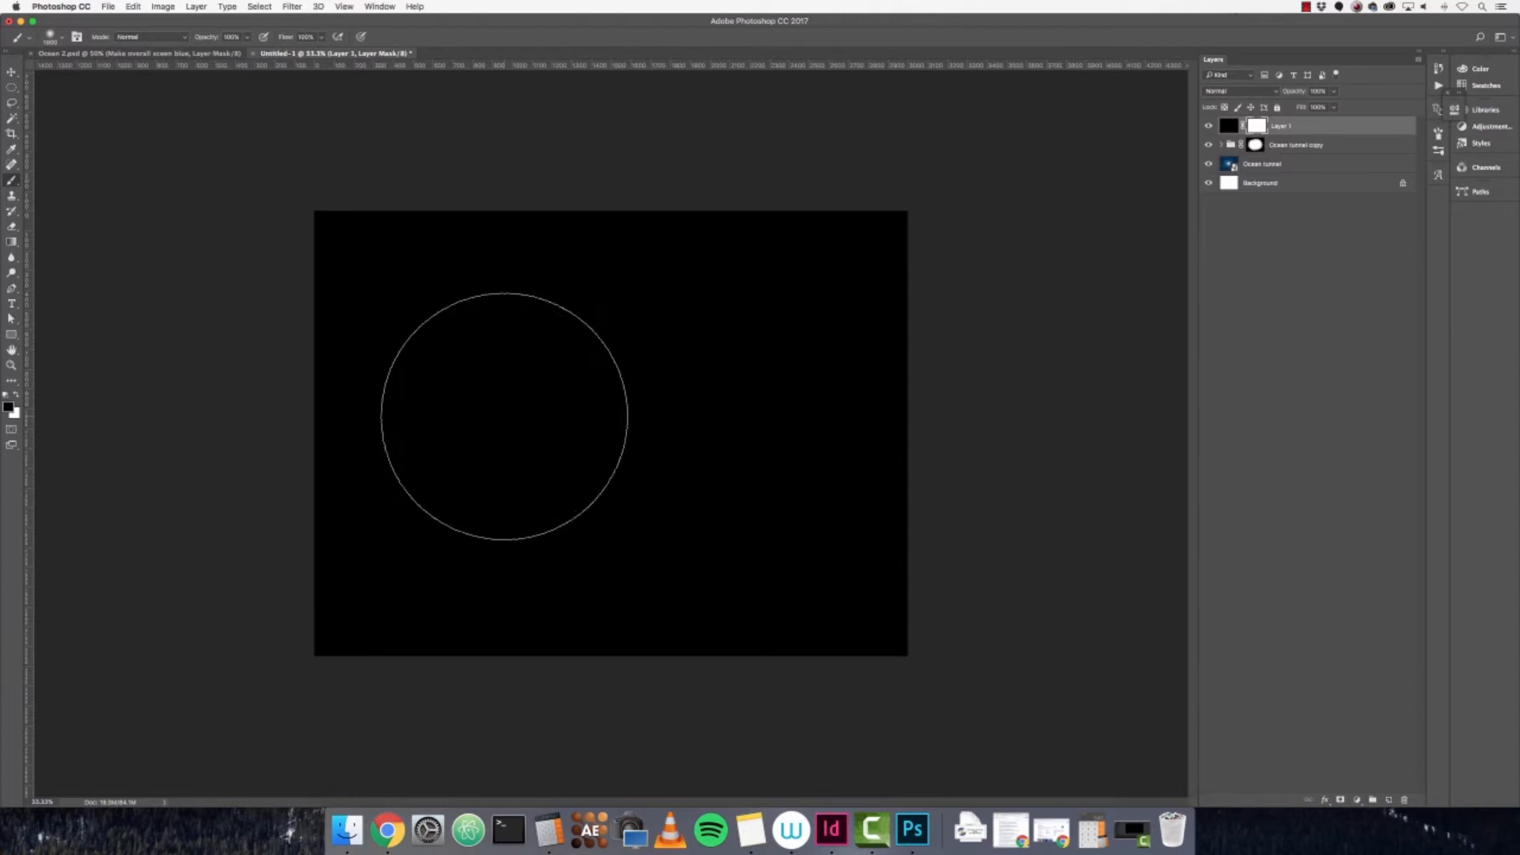
key("bracketright")
key("bracketright")
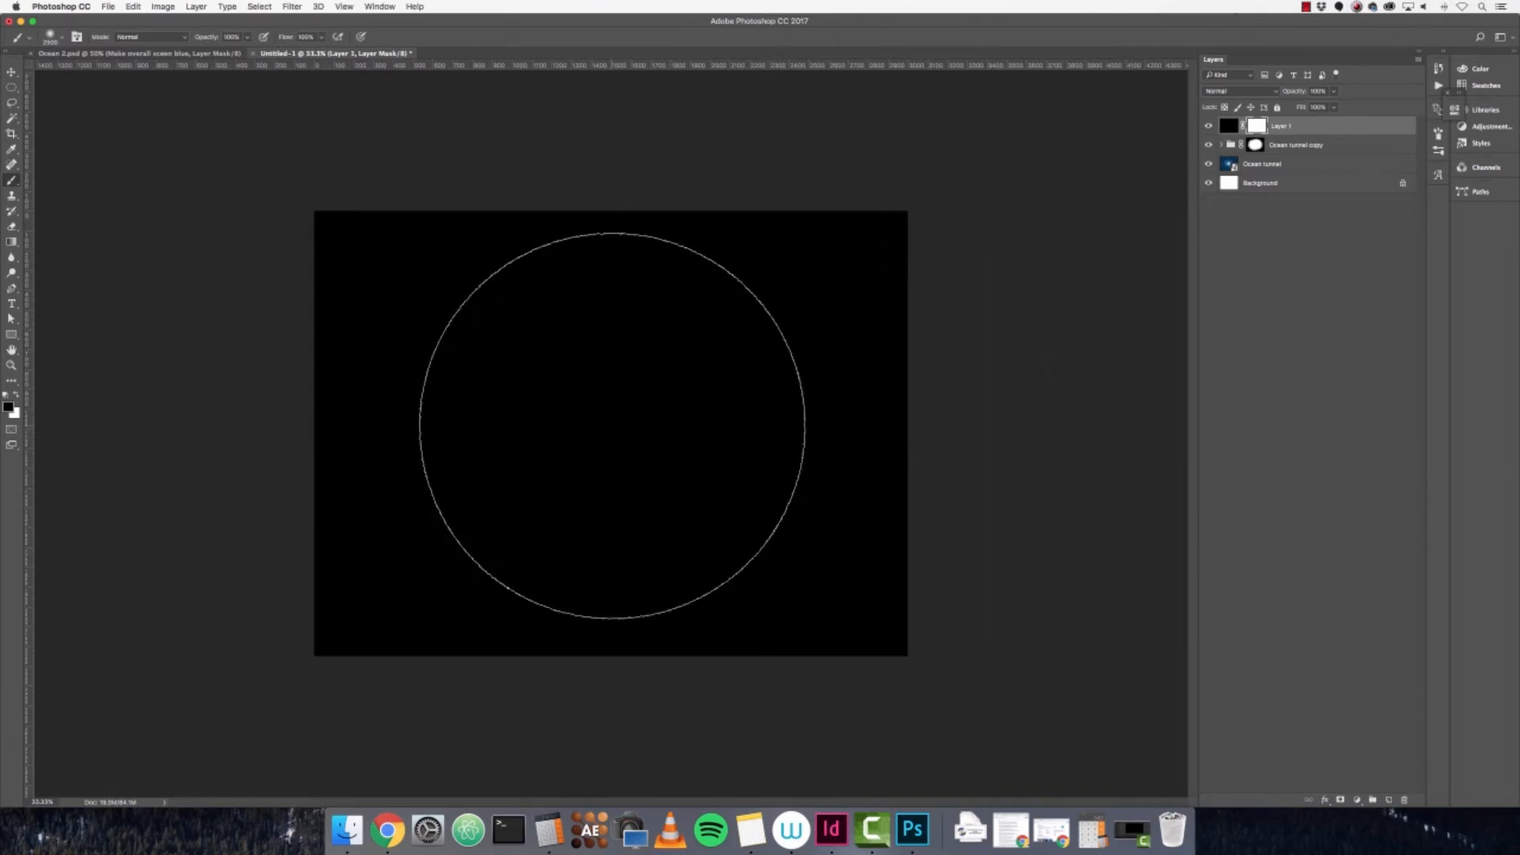
left_click(610, 426)
left_click(612, 426)
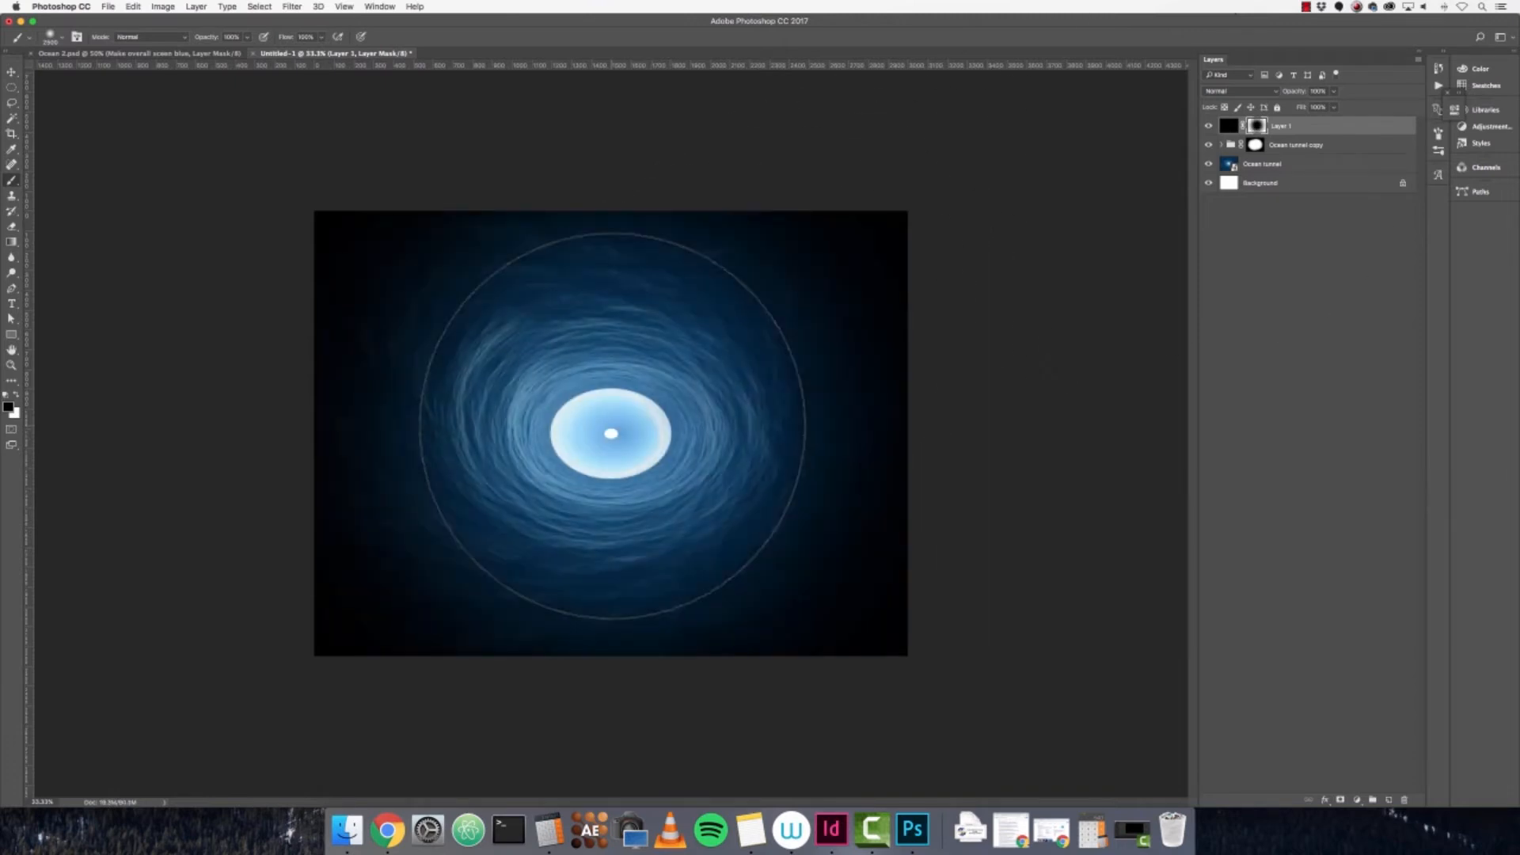
left_click(613, 426)
left_click(612, 426)
- Try a larger soft brush of about 3200 px on the black layer's mask to reveal more of the tunnel
key("bracketright")
key("bracketright")
key("bracketright")
key("bracketright")
key("bracketright")
key("bracketright")
key("bracketright")
left_click(612, 426)
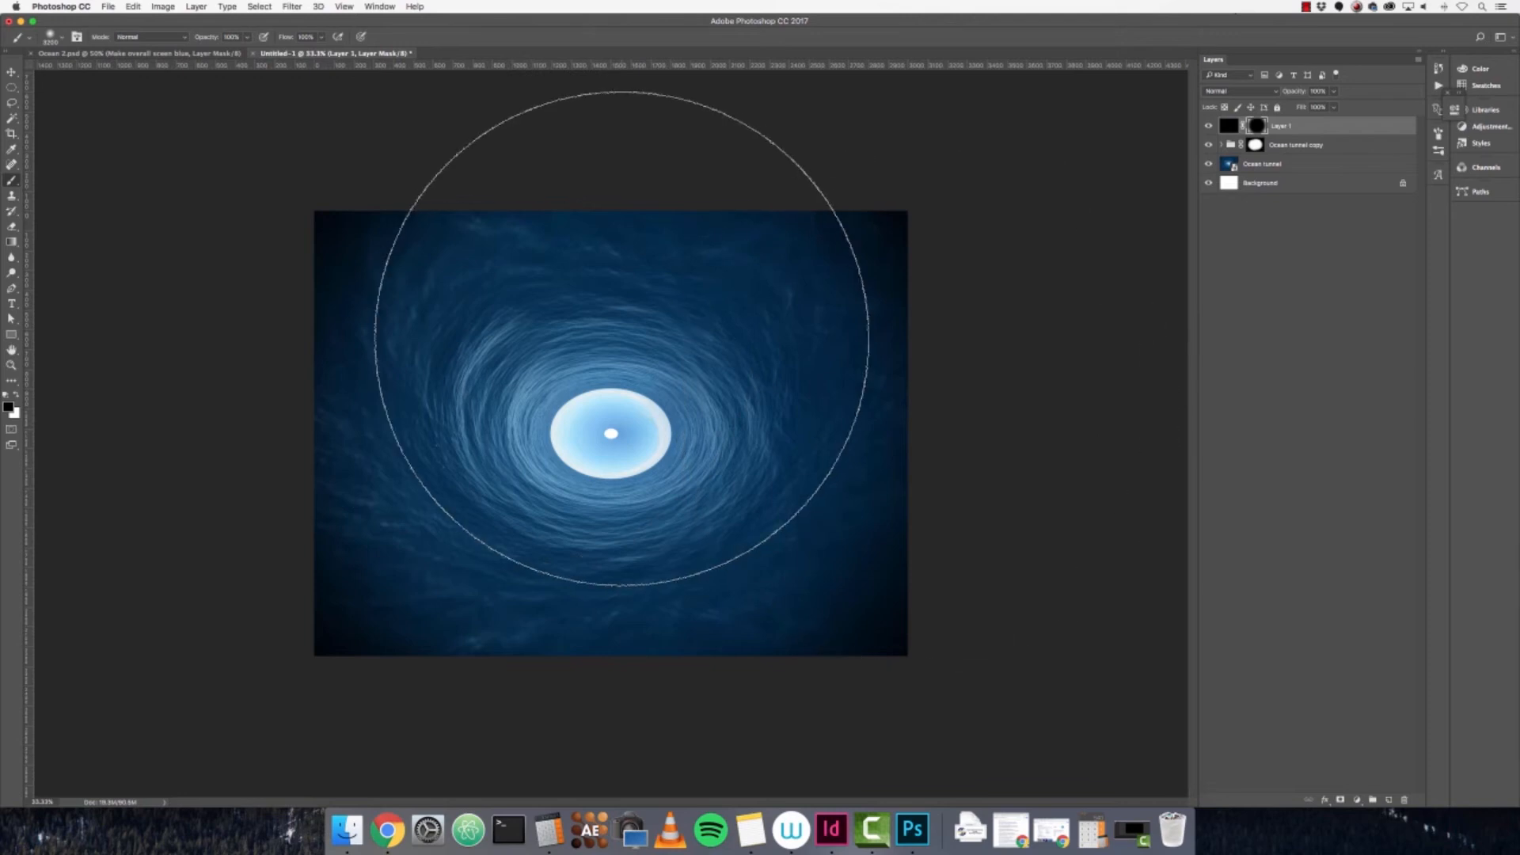
left_click(622, 341)
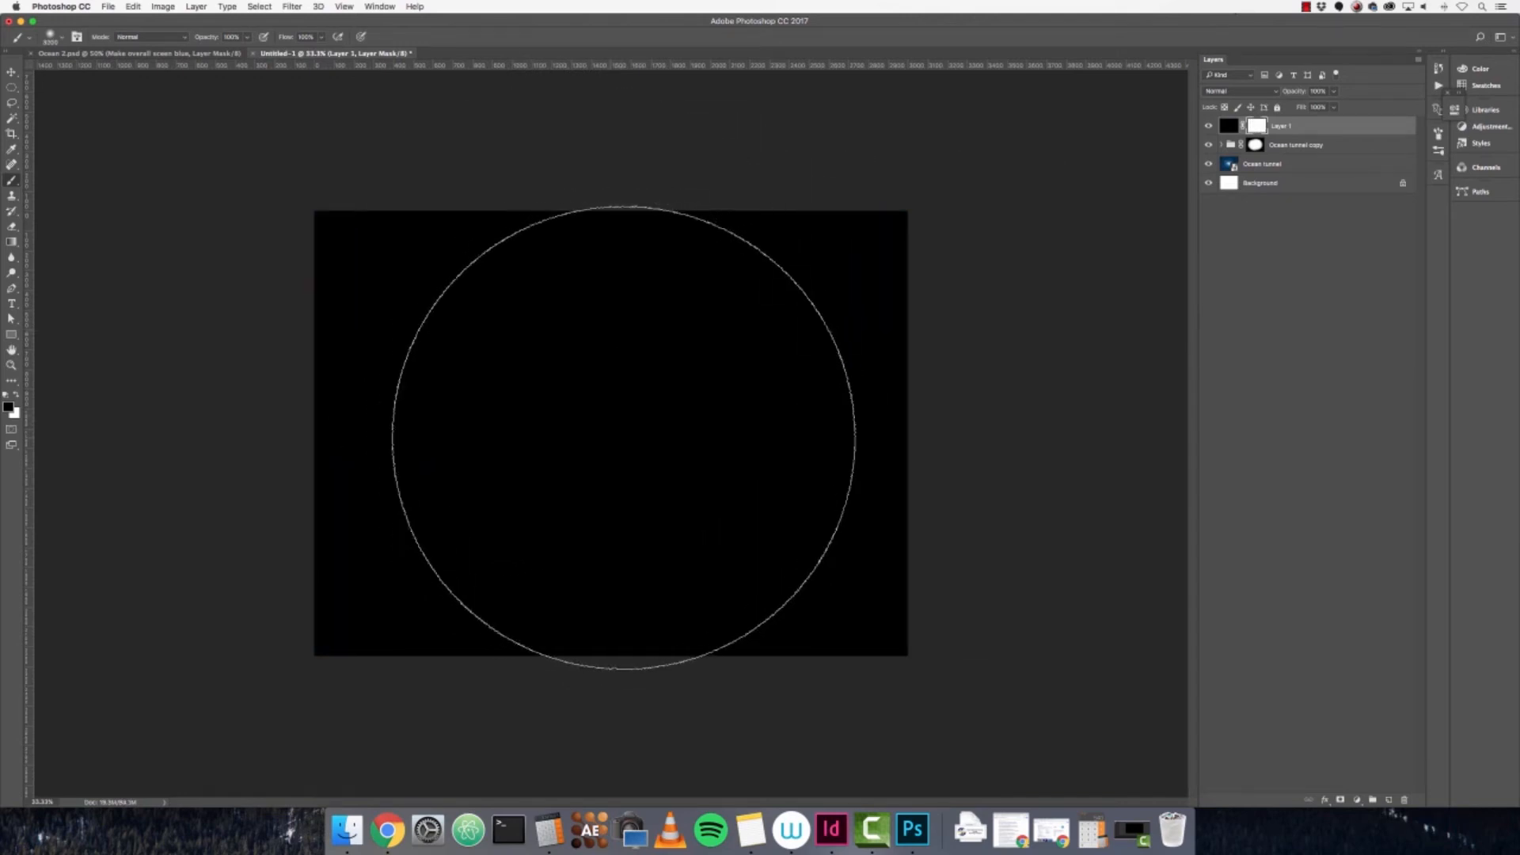
- Paint black repeatedly at the centre of the cleared mask with soft brushes from 3000 px upward, leaving only the canvas edges dark
left_click(605, 421)
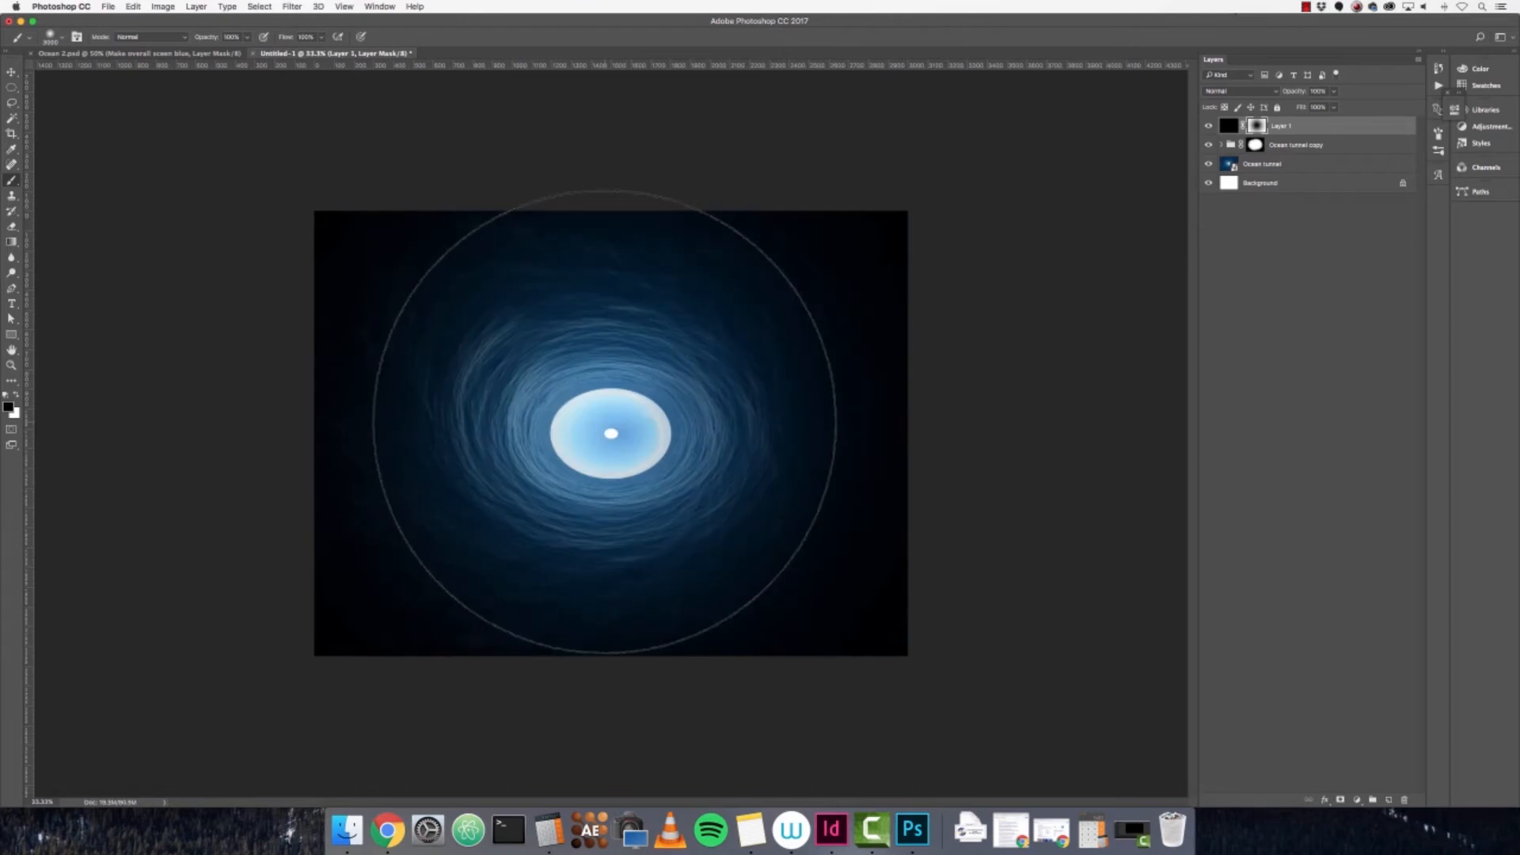
key("bracketright")
left_click(605, 421)
key("bracketright")
key("bracketright")
key("bracketright")
left_click(605, 422)
- Slightly lower the opacity of the masked black layer
left_click(12, 87)
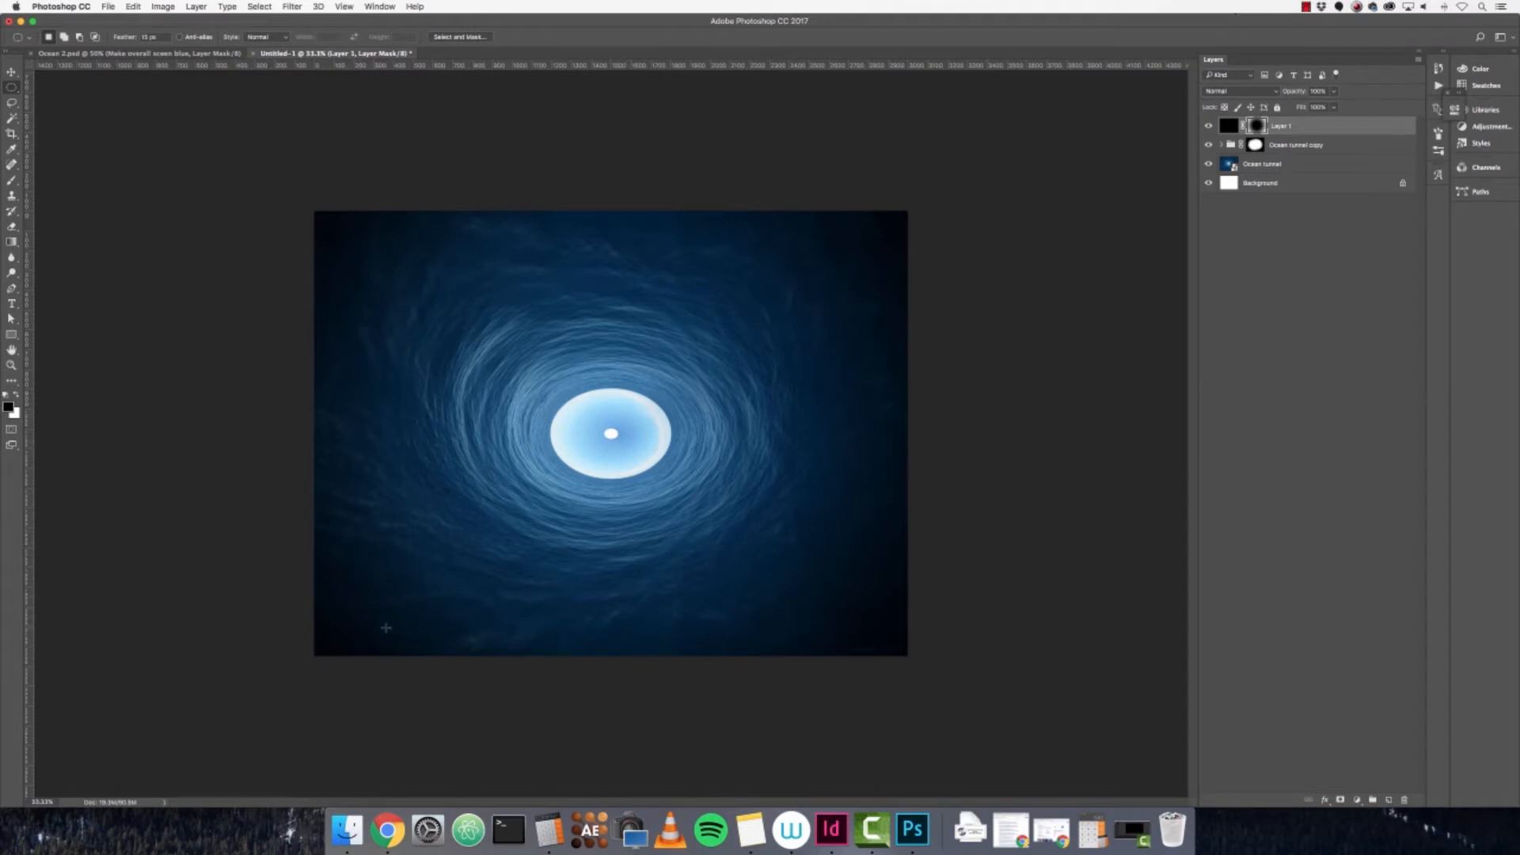
left_click(1408, 134)
left_click(1334, 92)
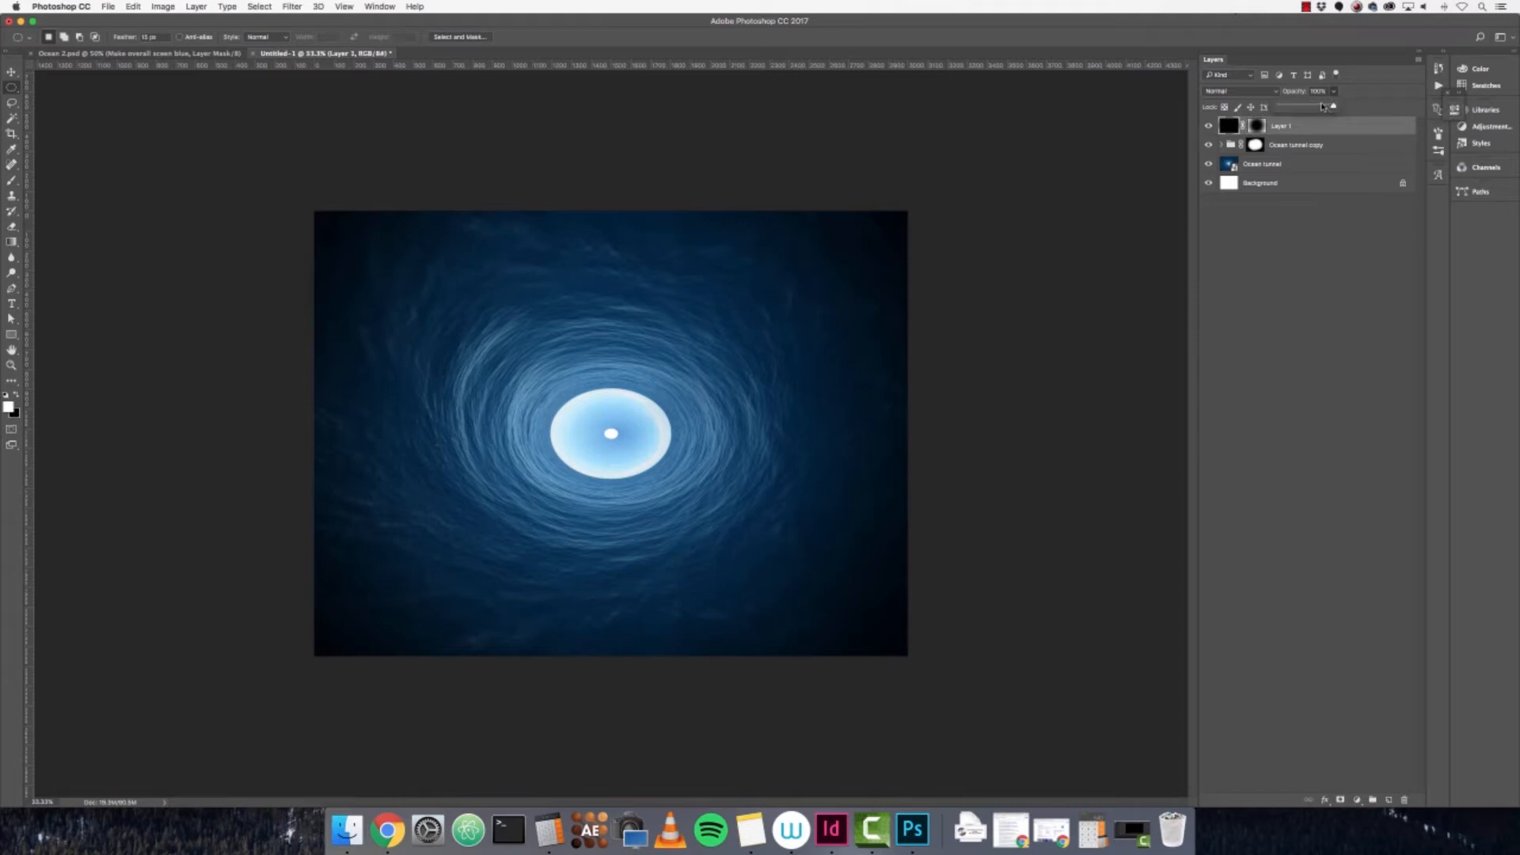
left_click_drag(1321, 107, 1327, 106)
- Save the document to the Desktop as Final.psd in Photoshop format with layers
key("super+shift+s")
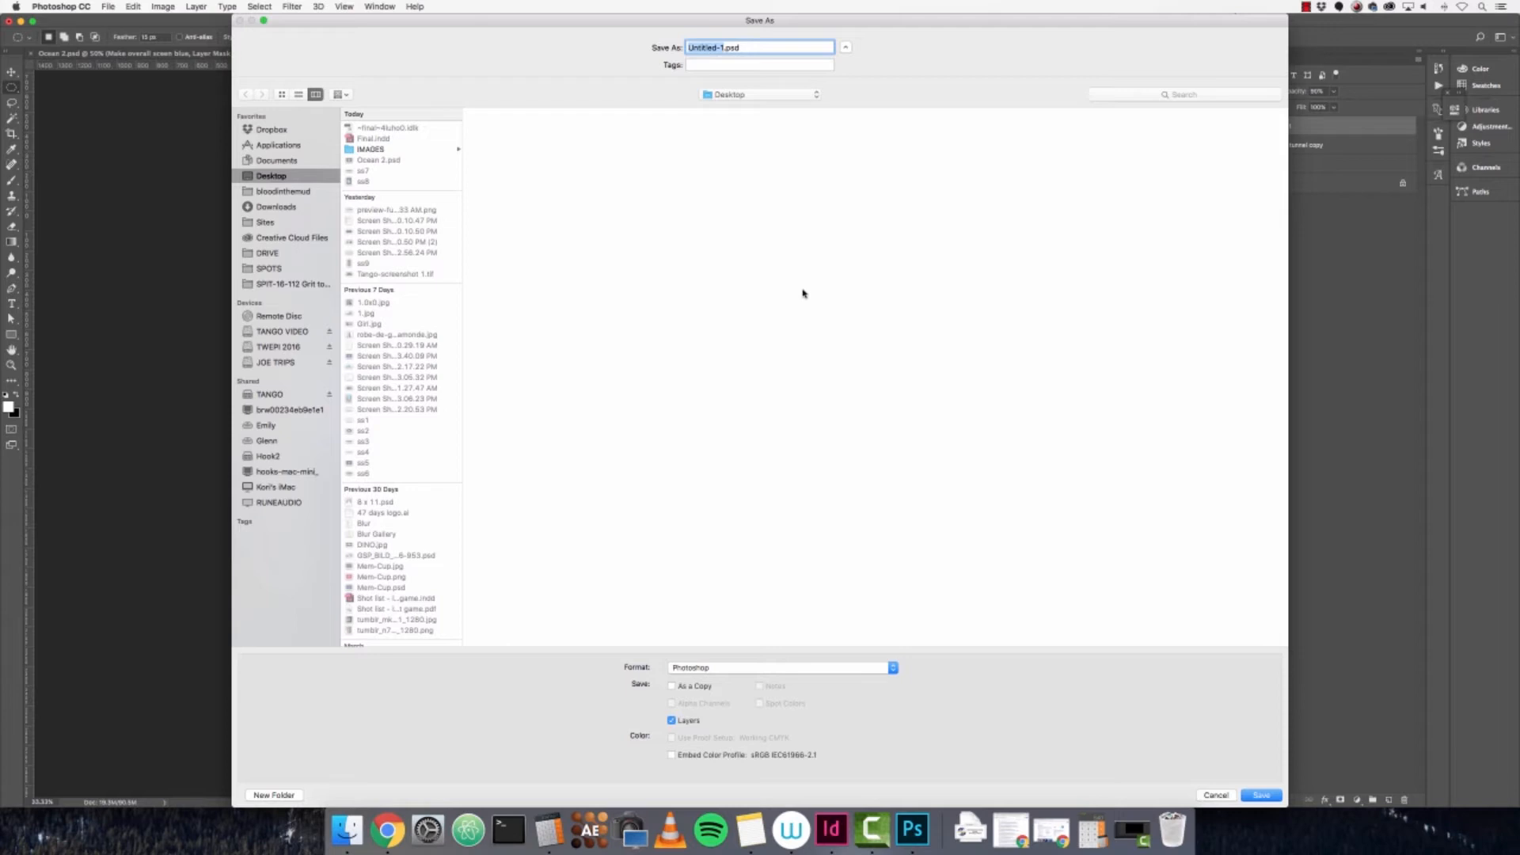
type("Final")
left_click(1261, 795)
left_click(904, 363)
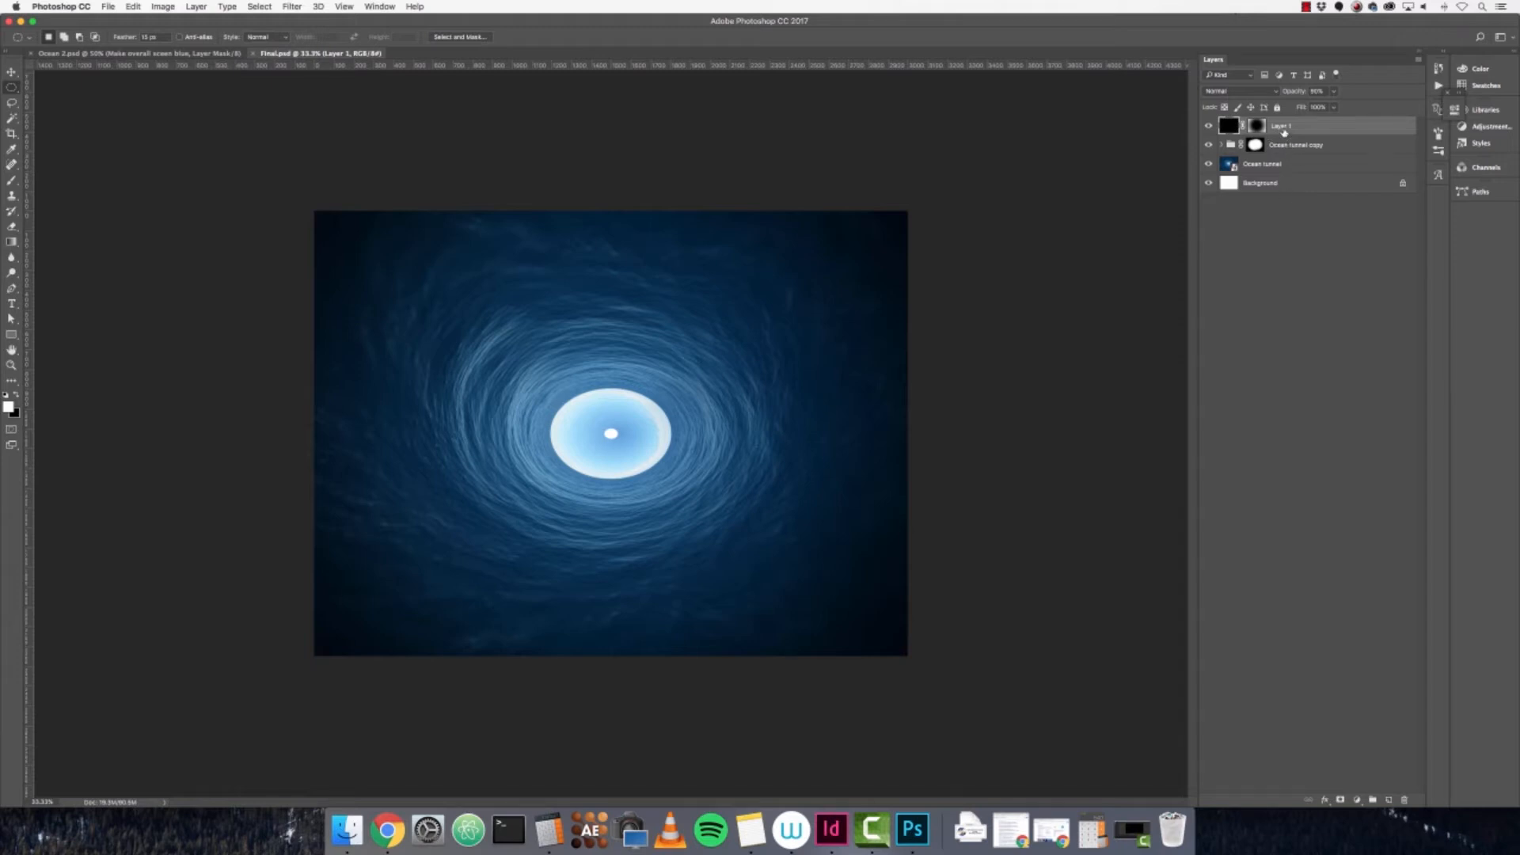
- Rename the masked black layer Vignette, leave all layers deselected and save the document
double_click(1288, 127)
type("vignette")
key("Return")
left_click(1319, 146)
left_click(1312, 166)
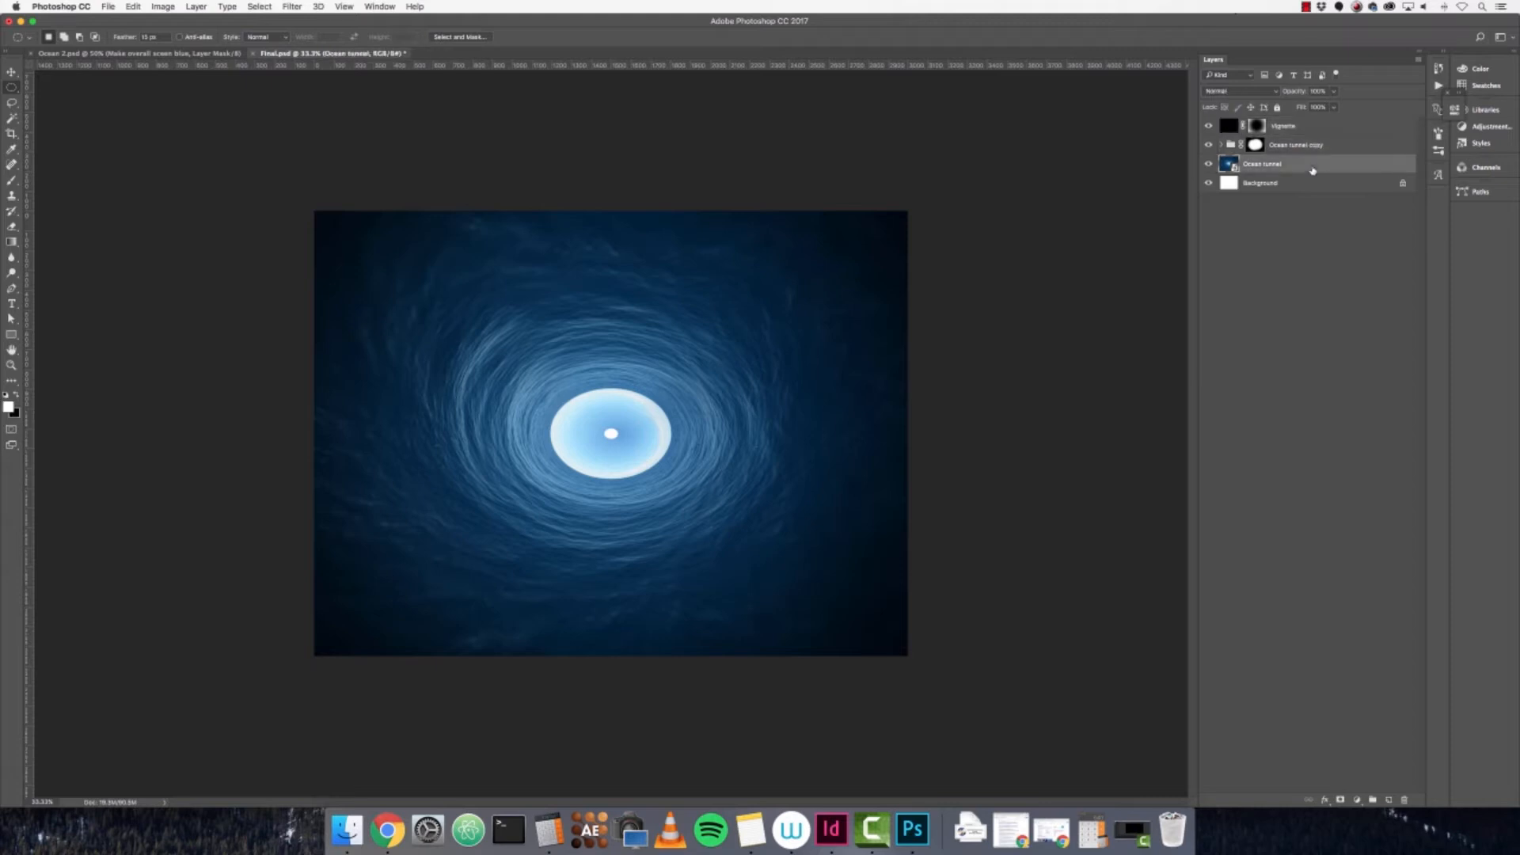
left_click(1323, 192)
left_click(1301, 234)
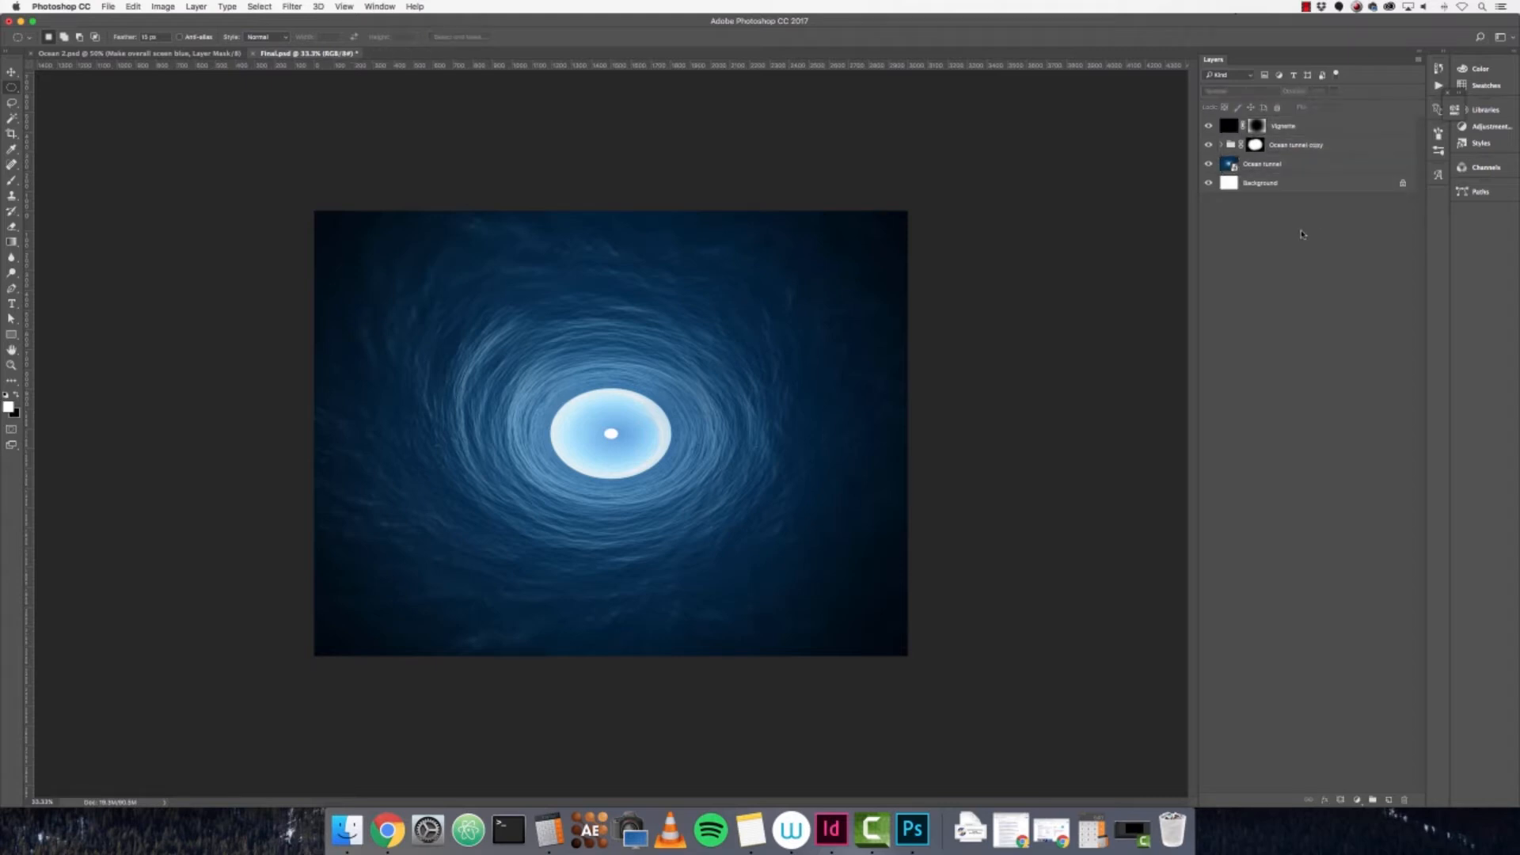
key("super+s")
- Place Wood.jpg from Finder into the composite and rotate it 90° so the plank stands upright
key("v")
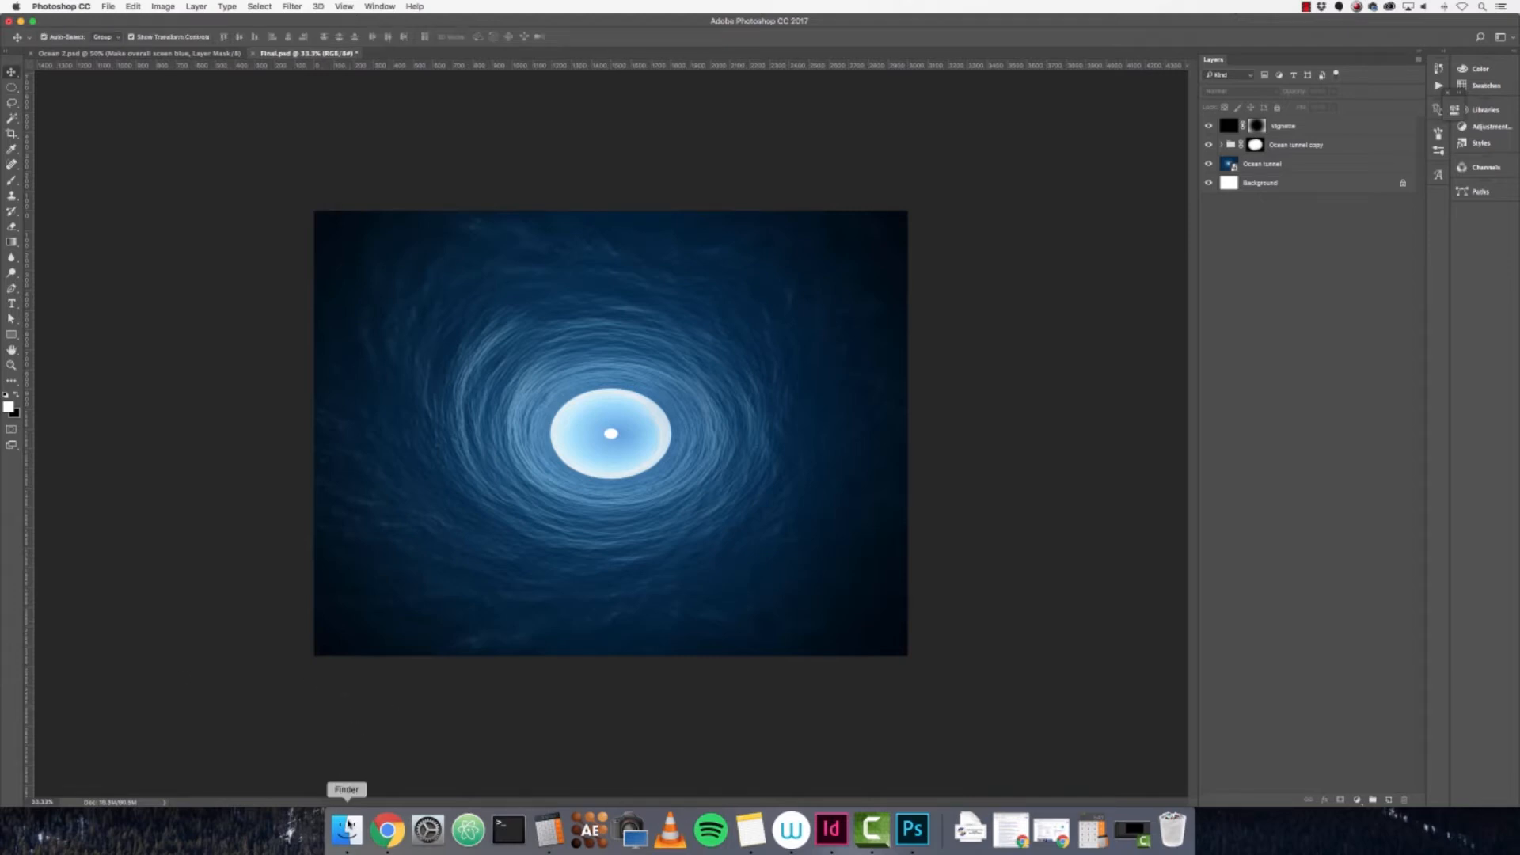
left_click(347, 829)
left_click_drag(360, 405, 800, 378)
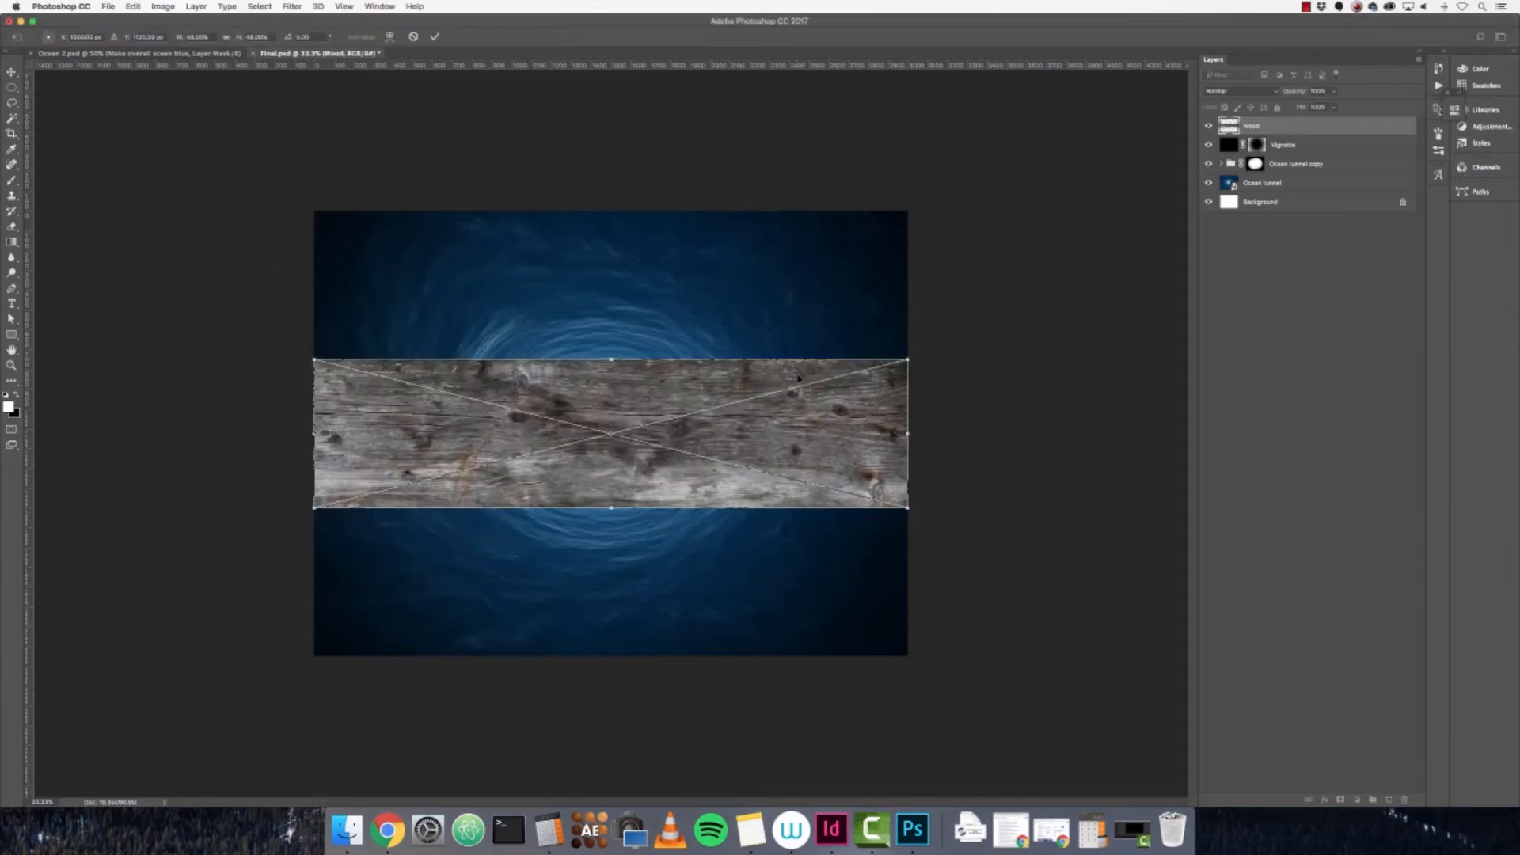
key("Return")
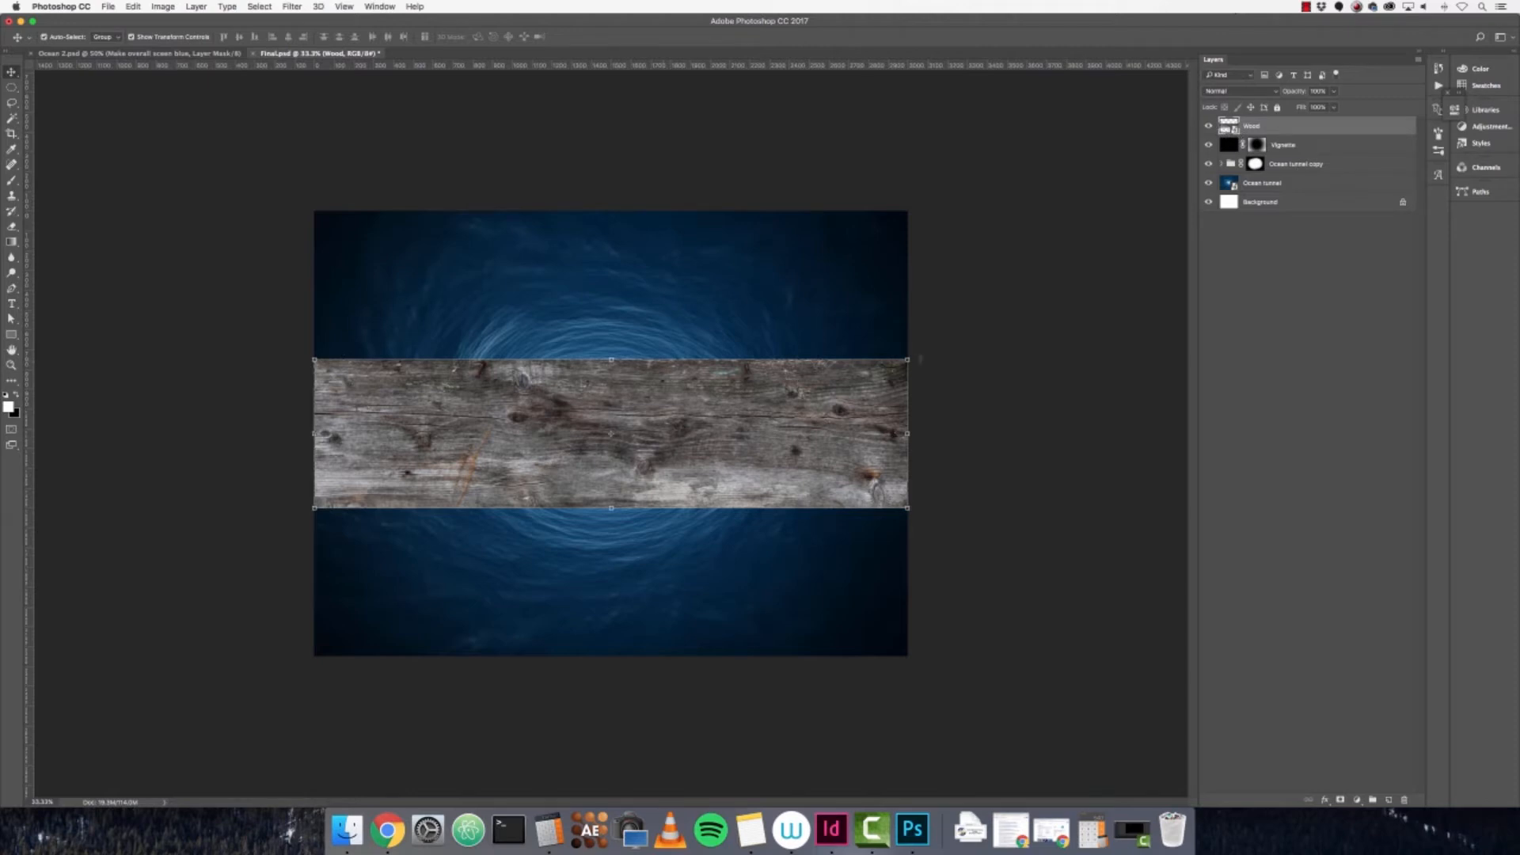
left_click_drag(920, 359, 692, 707)
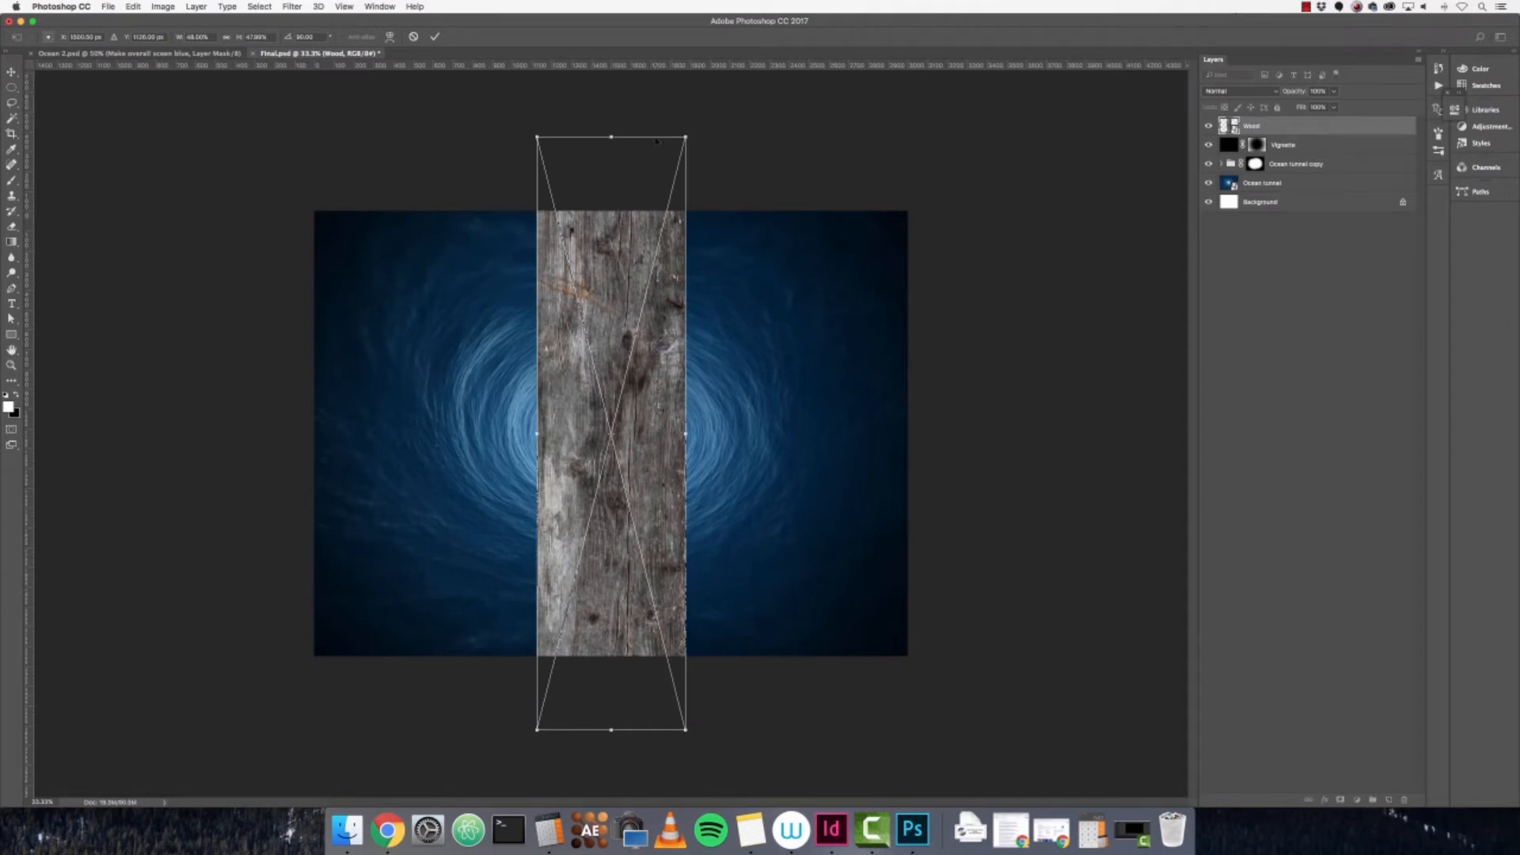
left_click(437, 38)
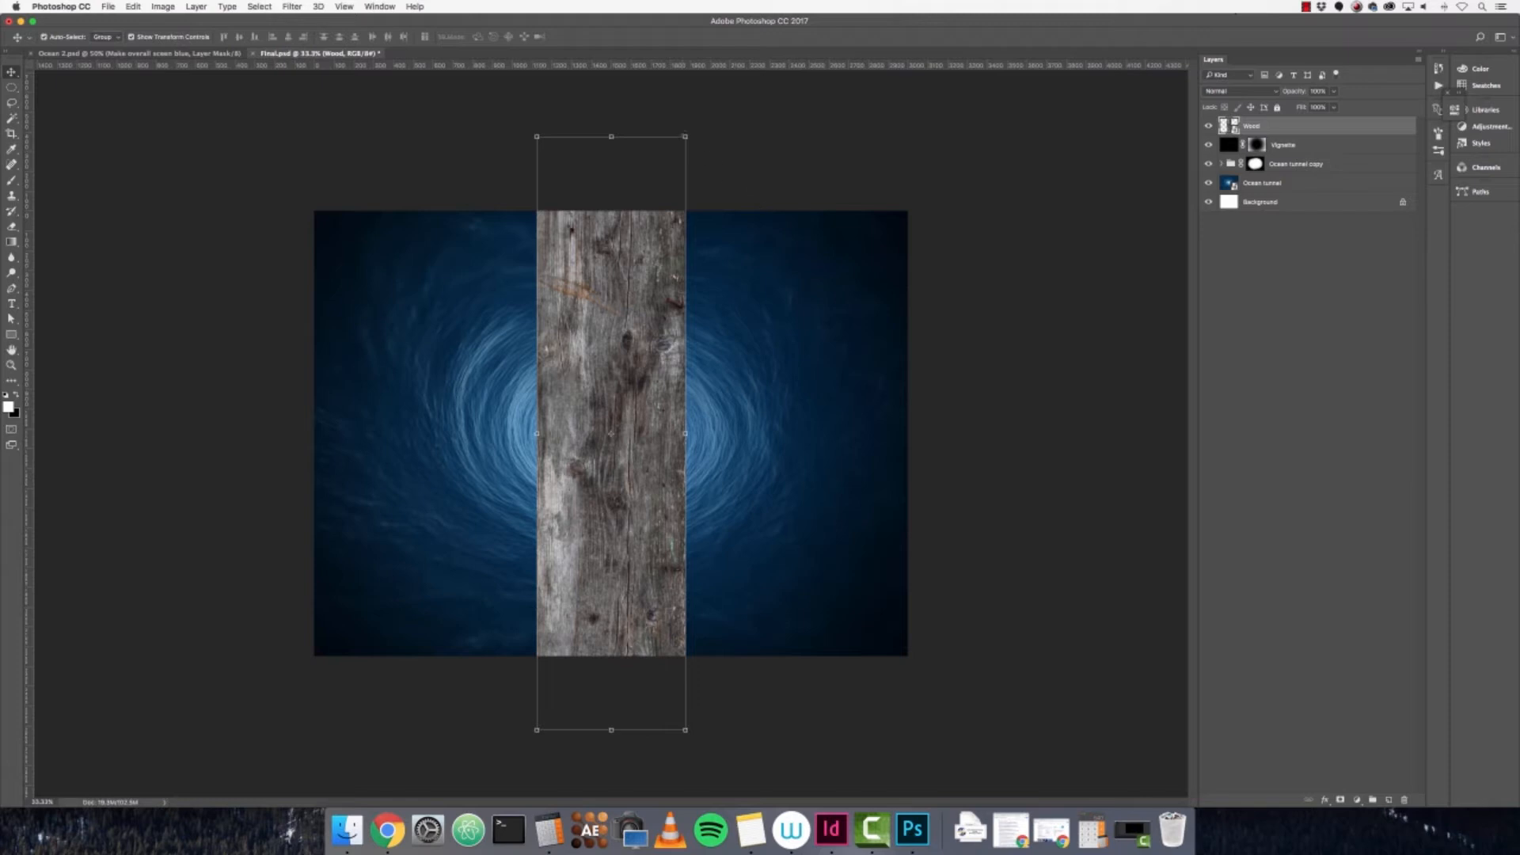
- Shorten and scale down the wood plank, and centre it below the bright oval, running off the canvas's lower edge
left_click_drag(612, 137, 604, 385)
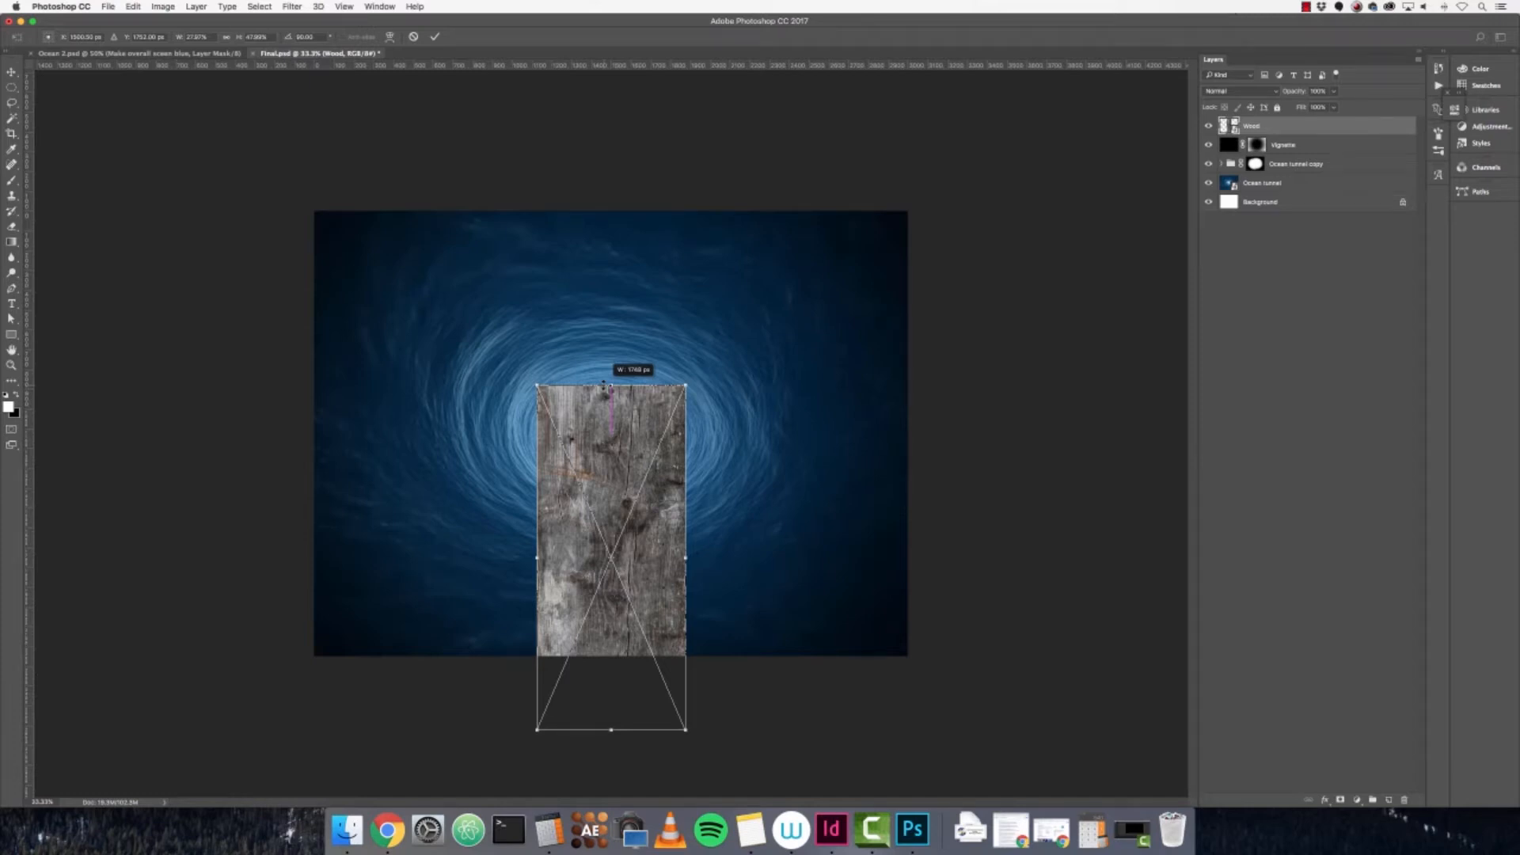
left_click_drag(604, 385, 605, 385)
mouse_move(650, 537)
left_mouse_down()
mouse_move(669, 432)
mouse_move(642, 472)
mouse_move(653, 461)
mouse_move(667, 545)
mouse_move(673, 517)
left_mouse_up()
left_click_drag(543, 364, 619, 474)
left_click_drag(648, 564, 626, 619)
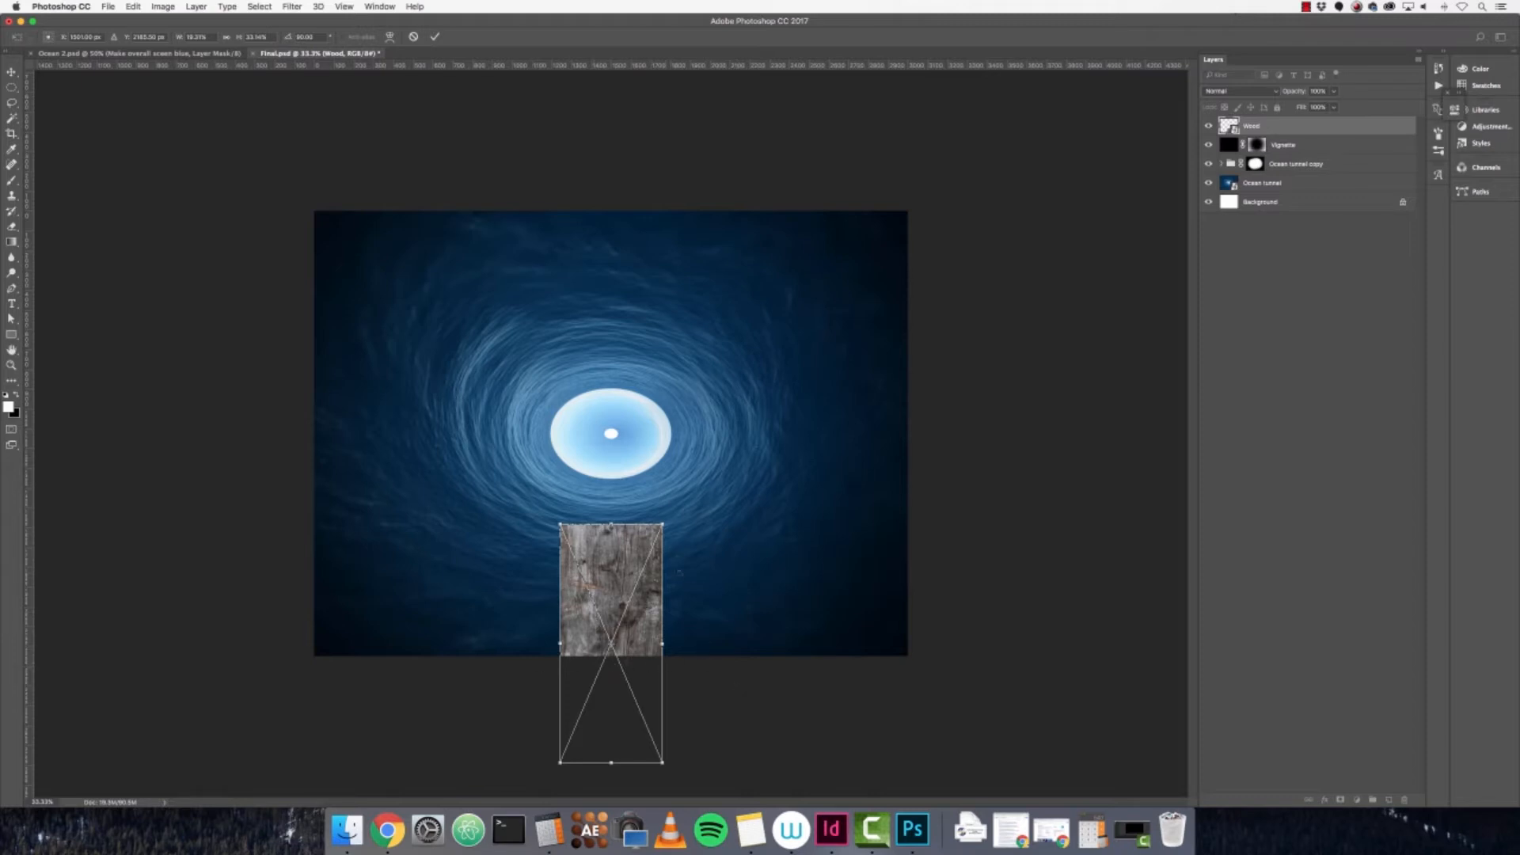
left_click_drag(620, 601, 617, 584)
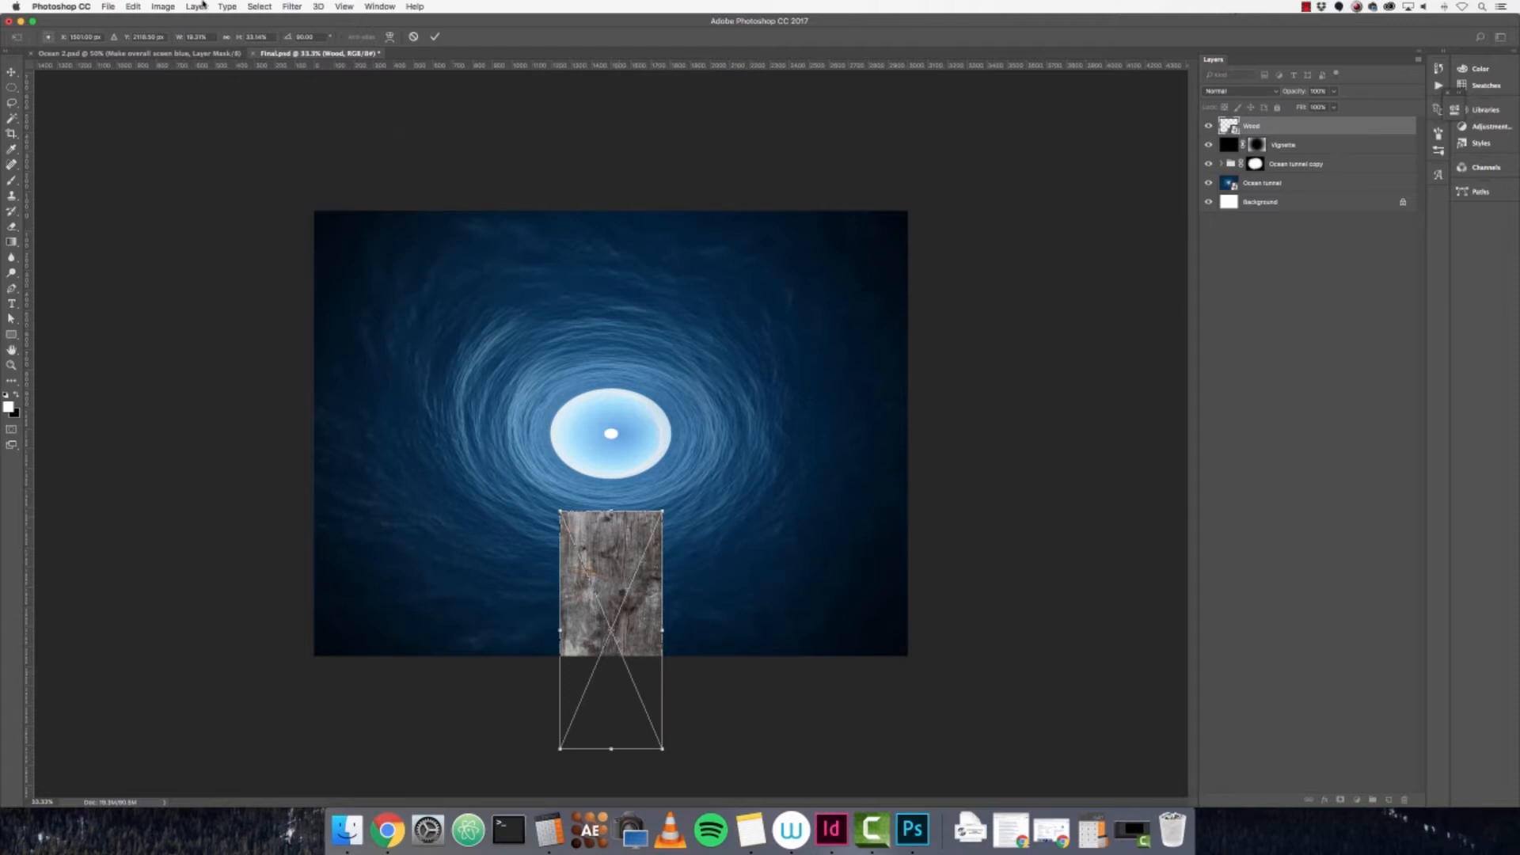
- Apply a Perspective transform to the wood plank, narrowing its far end and widening its near end
left_click(133, 6)
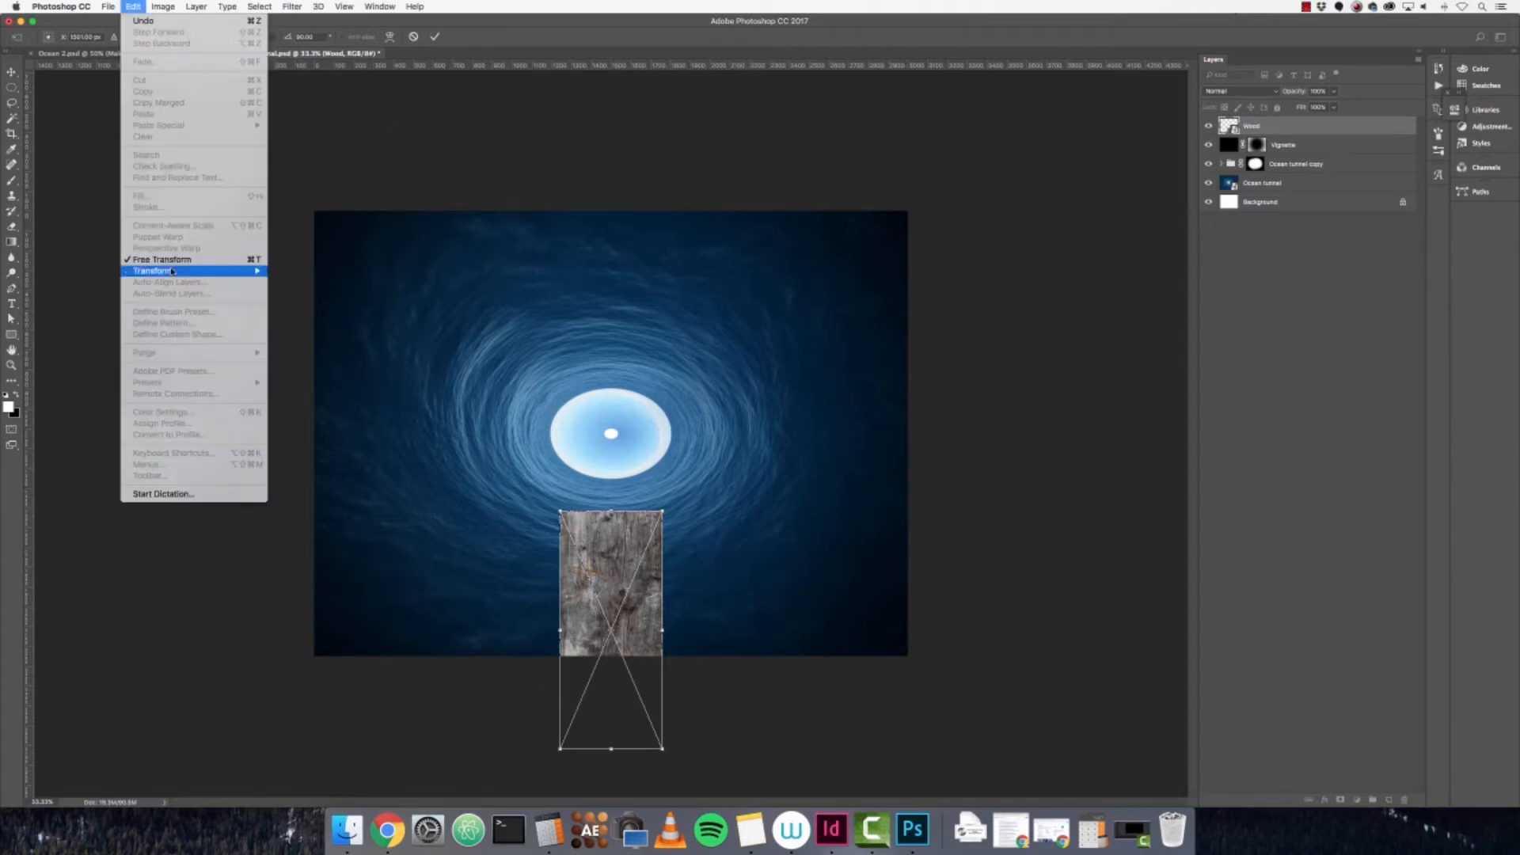
mouse_move(198, 271)
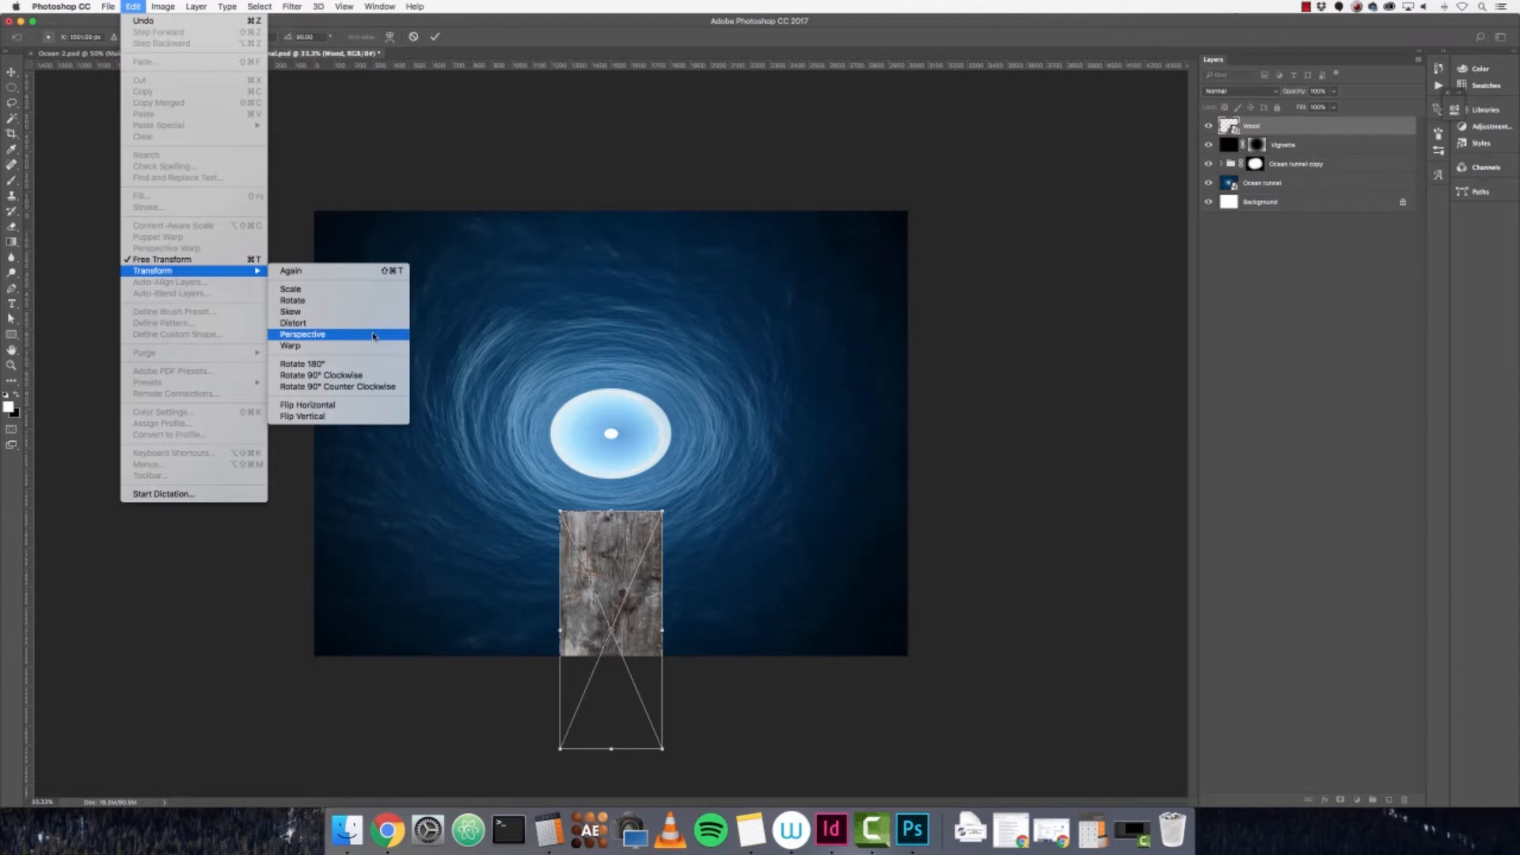
left_click(302, 334)
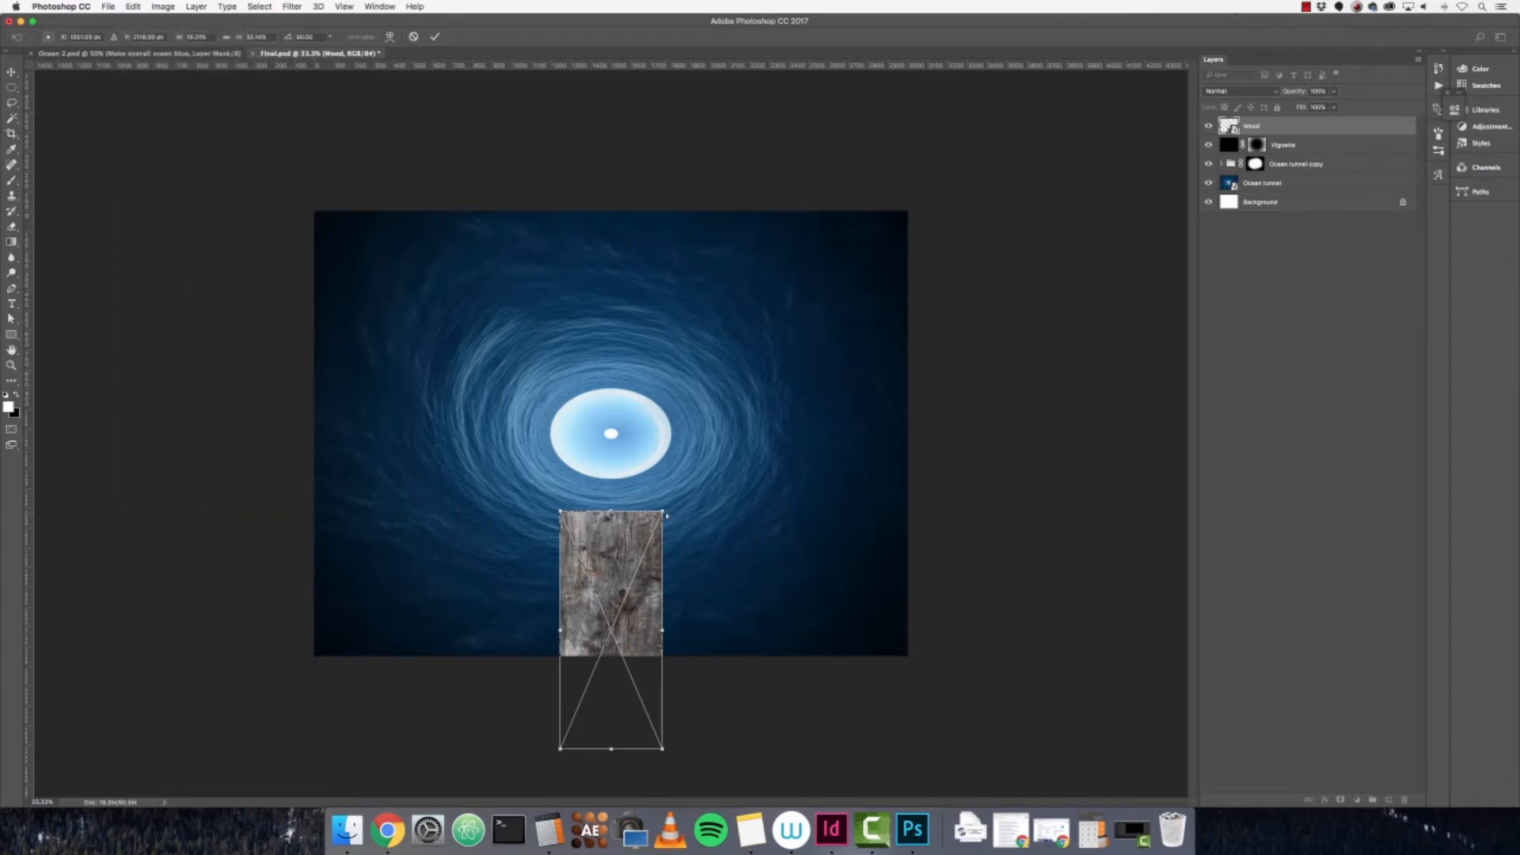
left_click_drag(664, 512, 640, 512)
left_click_drag(662, 749, 734, 738)
left_click_drag(640, 512, 636, 512)
left_click_drag(734, 749, 762, 747)
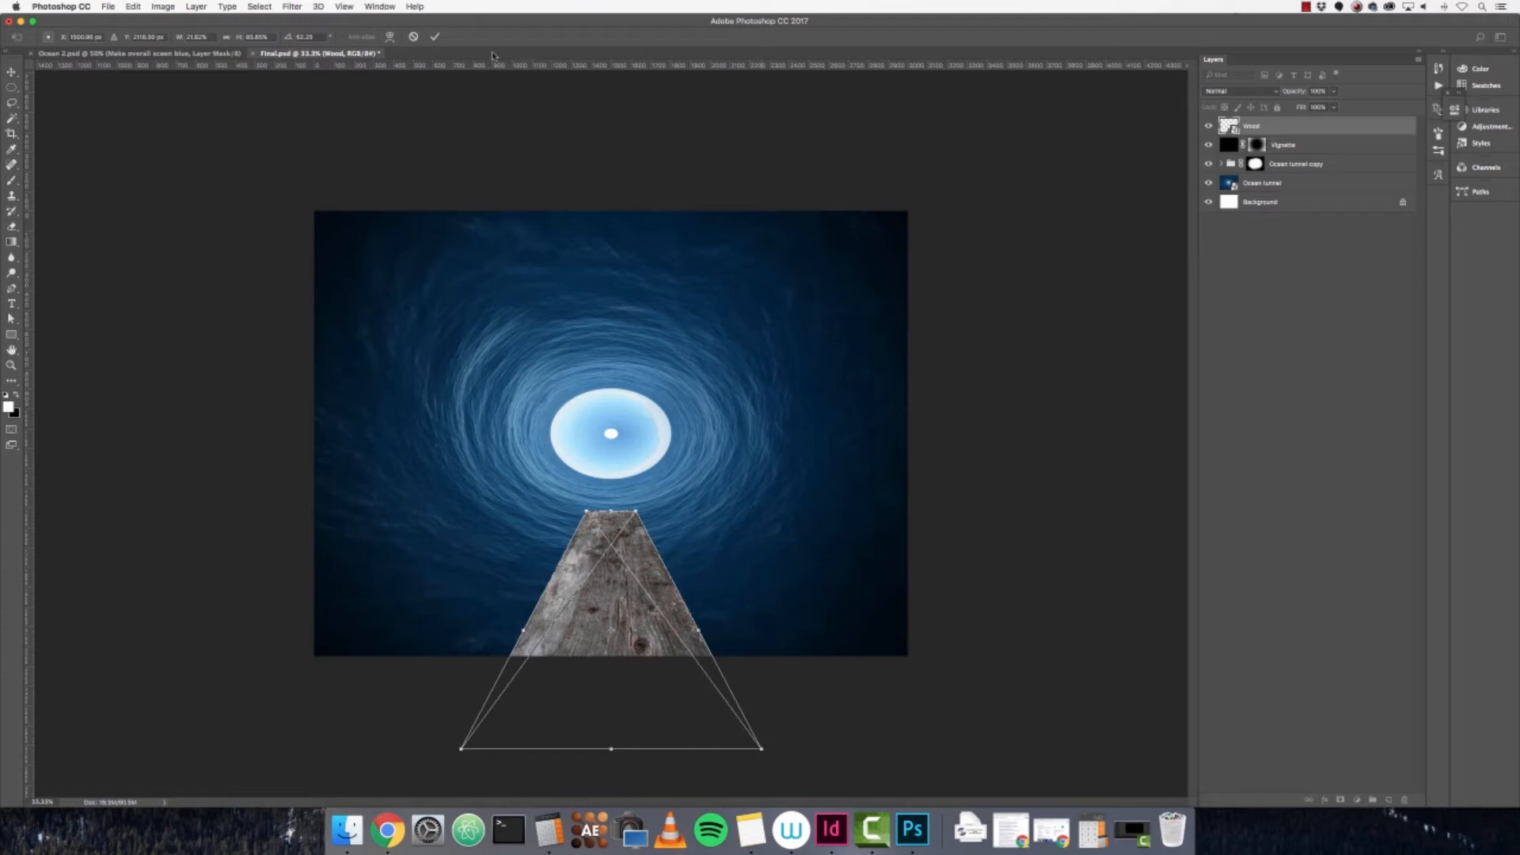
left_click(435, 37)
- Move the wood plank straight down and shorten it slightly from its far end
left_click_drag(656, 590, 664, 629)
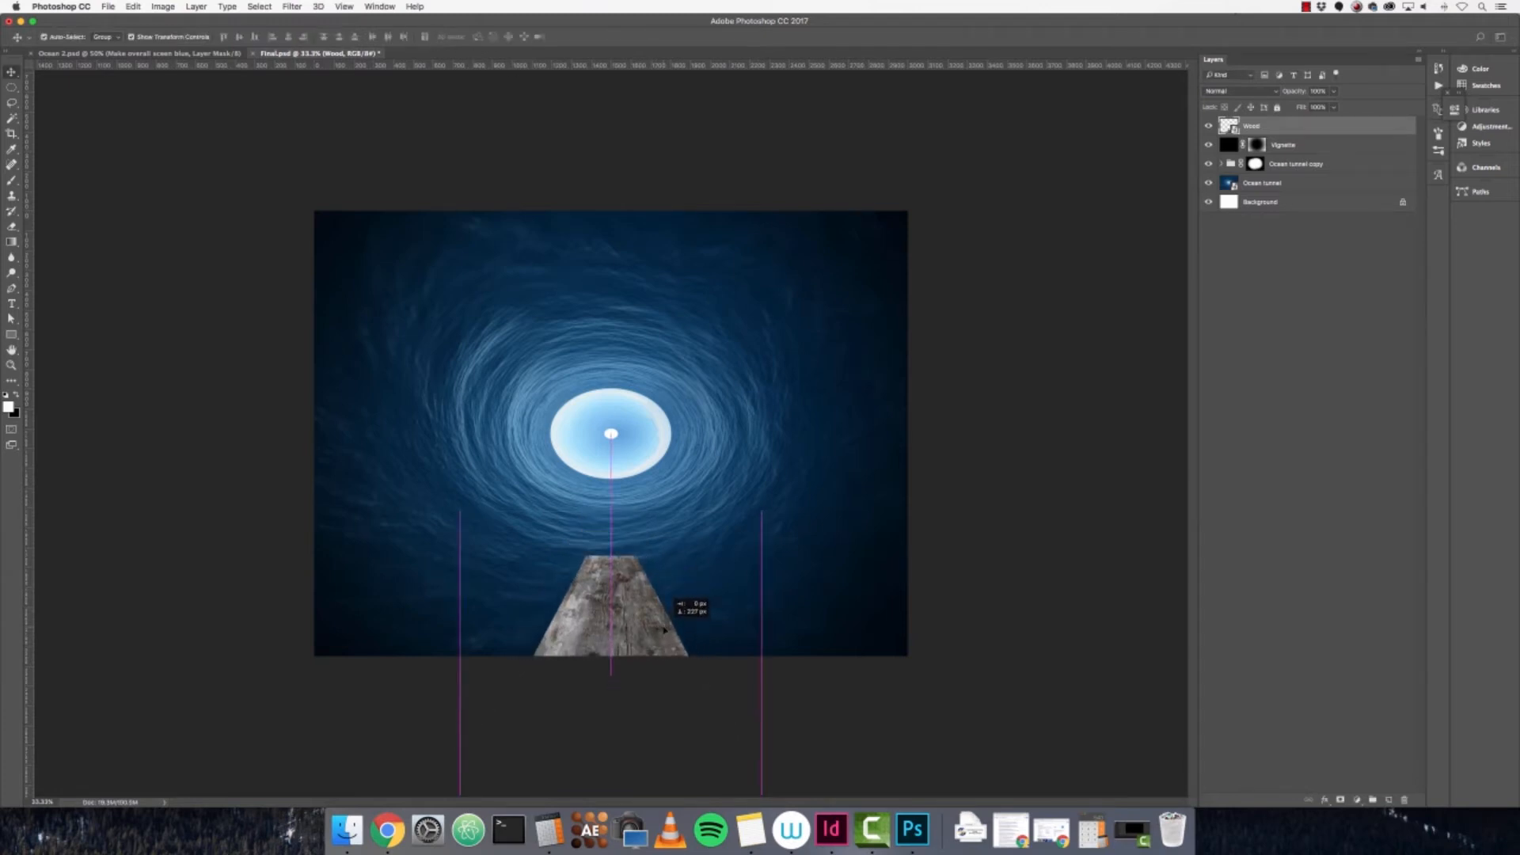
left_click_drag(664, 629, 663, 630)
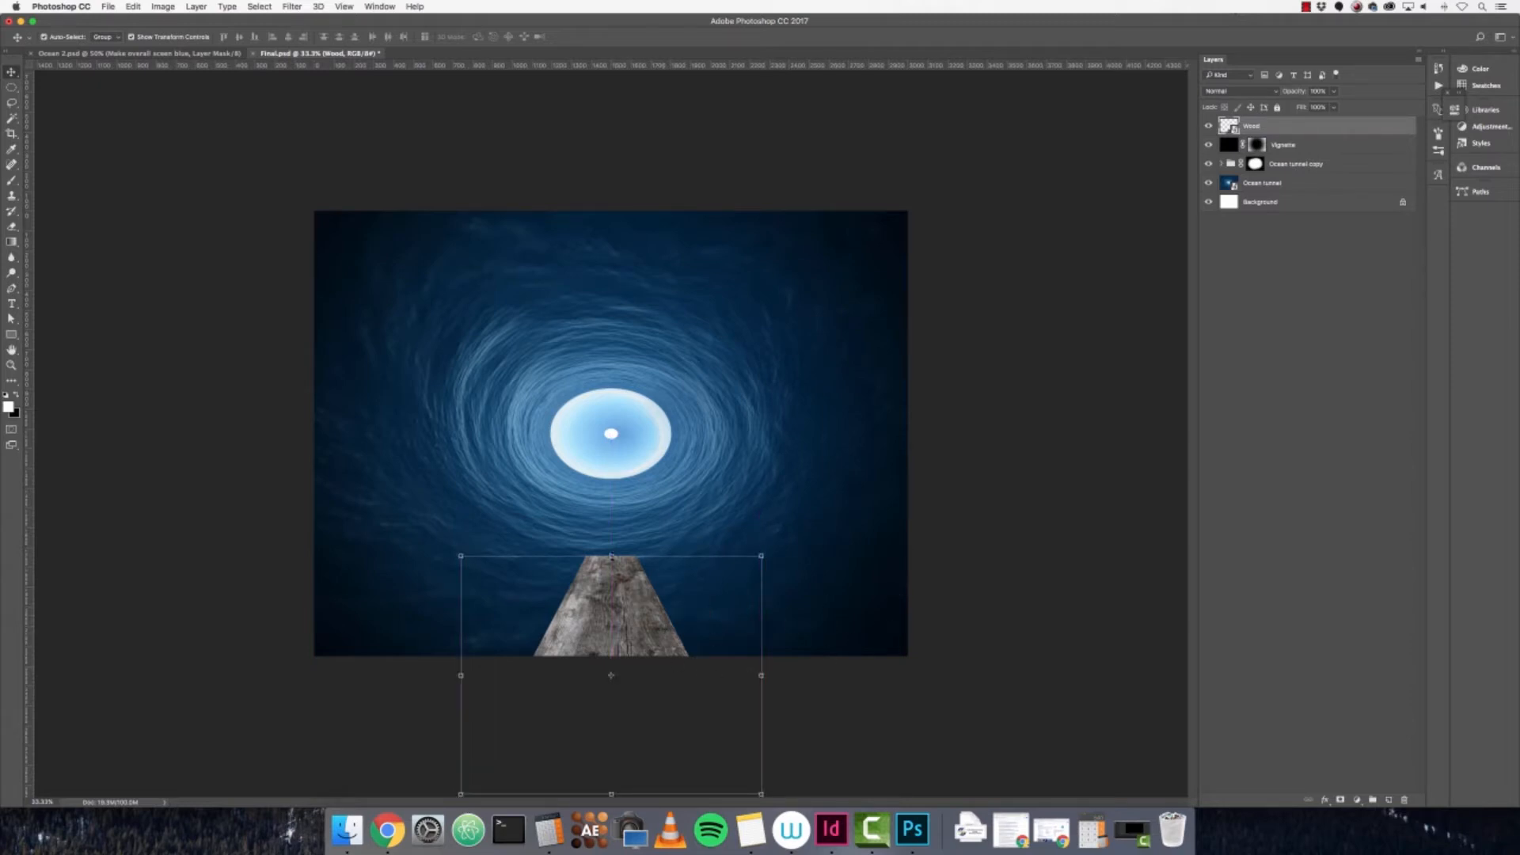
left_click_drag(611, 556, 612, 572)
key("super+z")
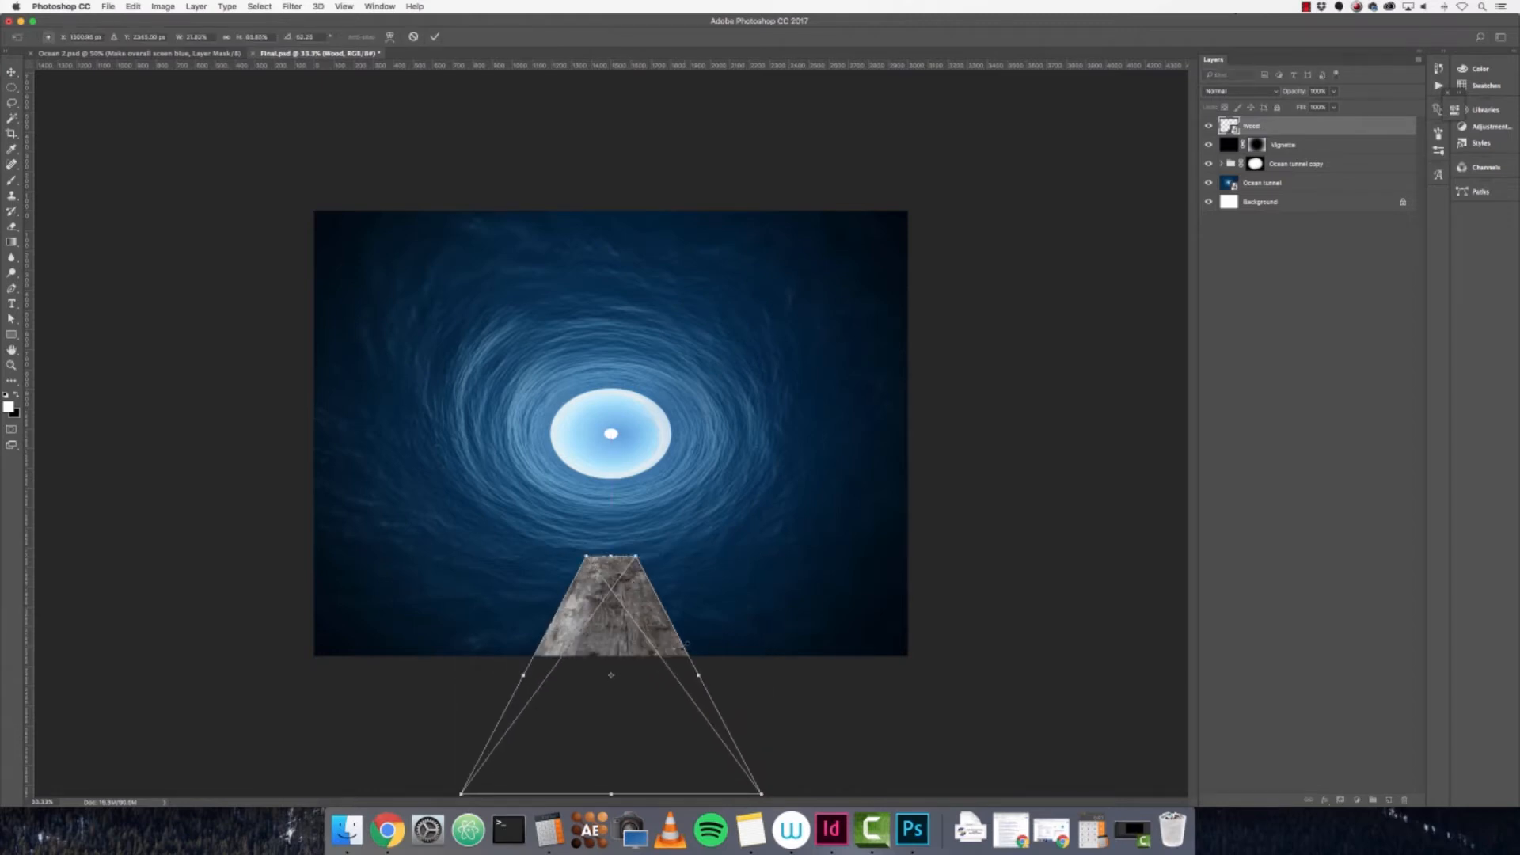
left_click_drag(610, 557, 611, 570)
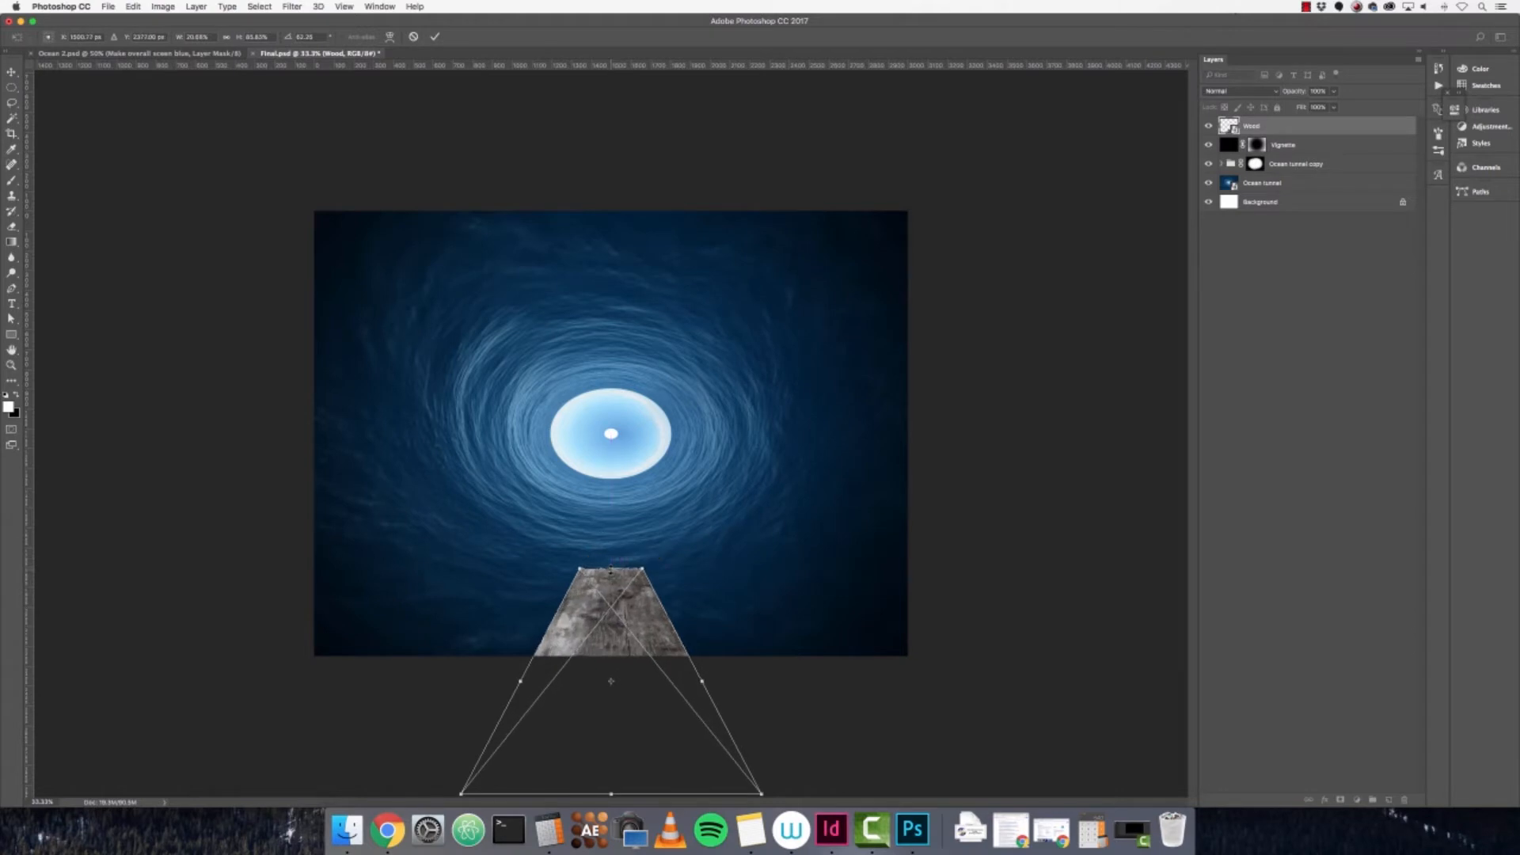
left_click_drag(611, 570, 611, 563)
left_click(435, 36)
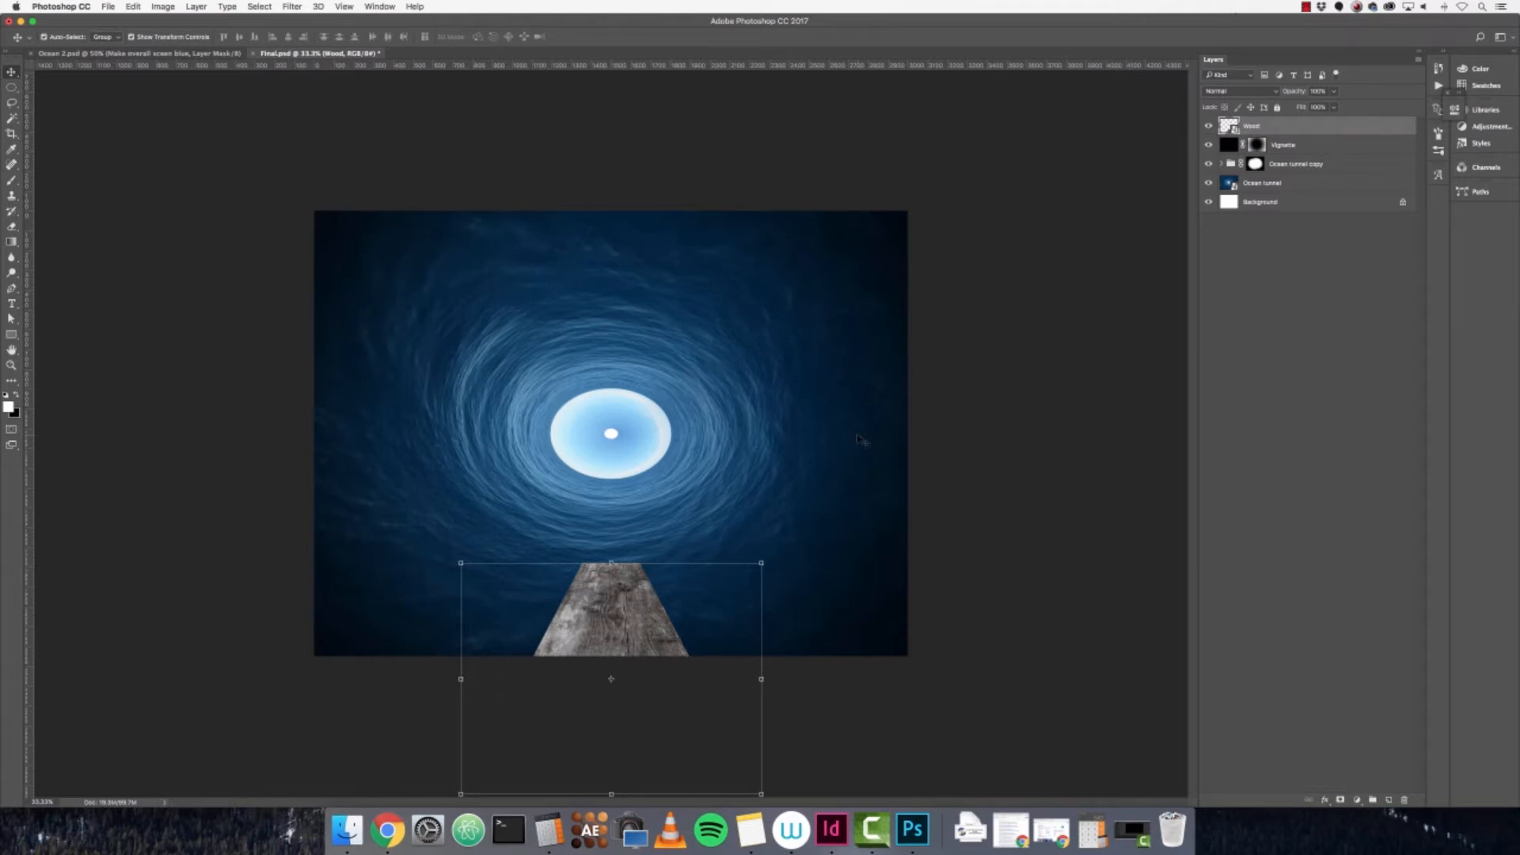
- Place Girl.jpg from the IMAGES folder in Finder as a new layer above the wood
left_click(347, 829)
left_click(361, 336)
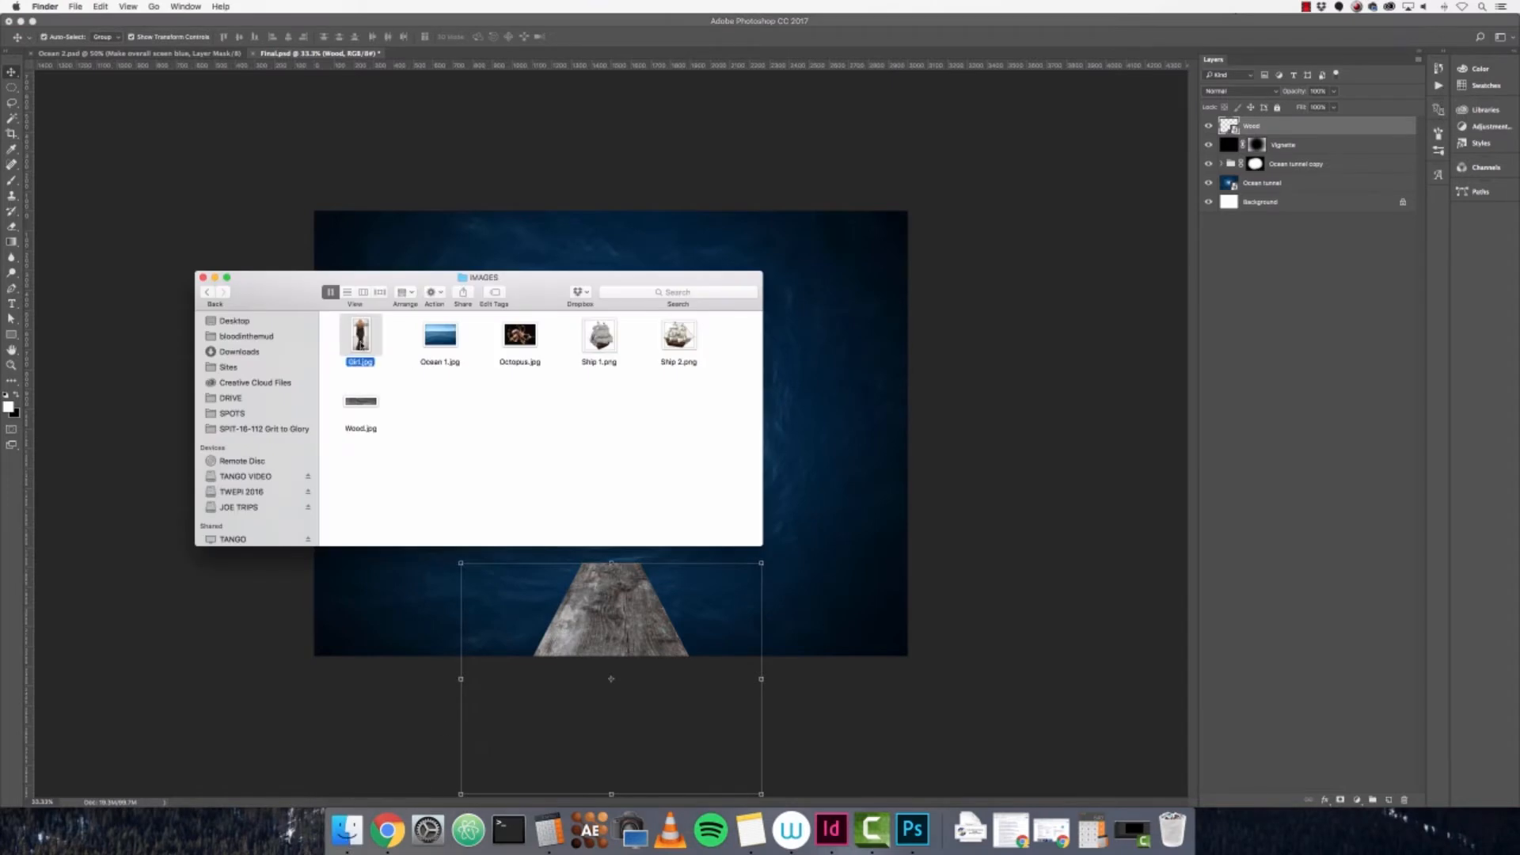
left_click_drag(360, 337, 736, 147)
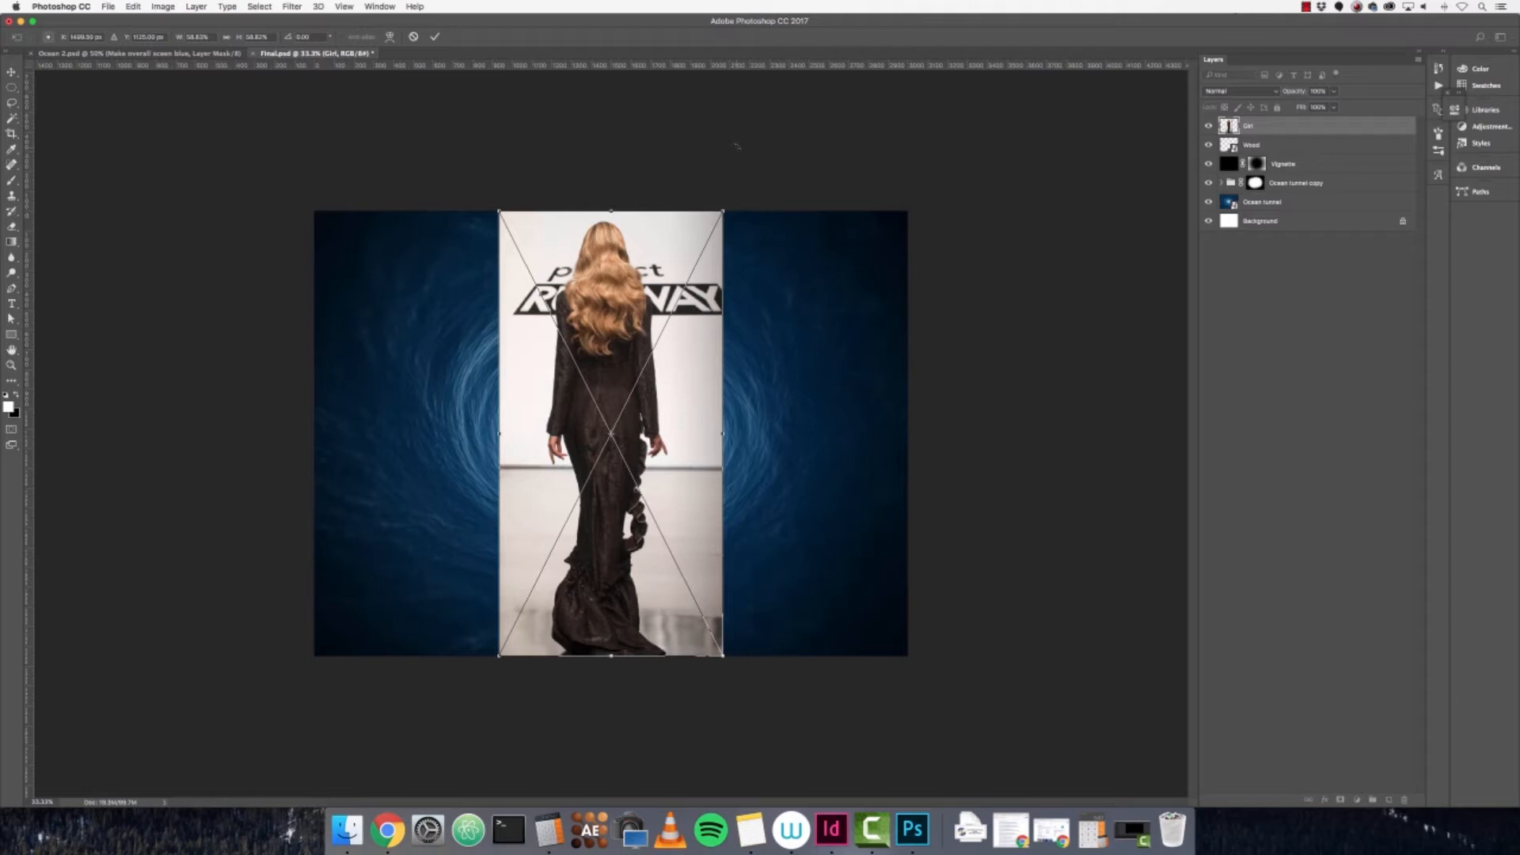
left_click(434, 37)
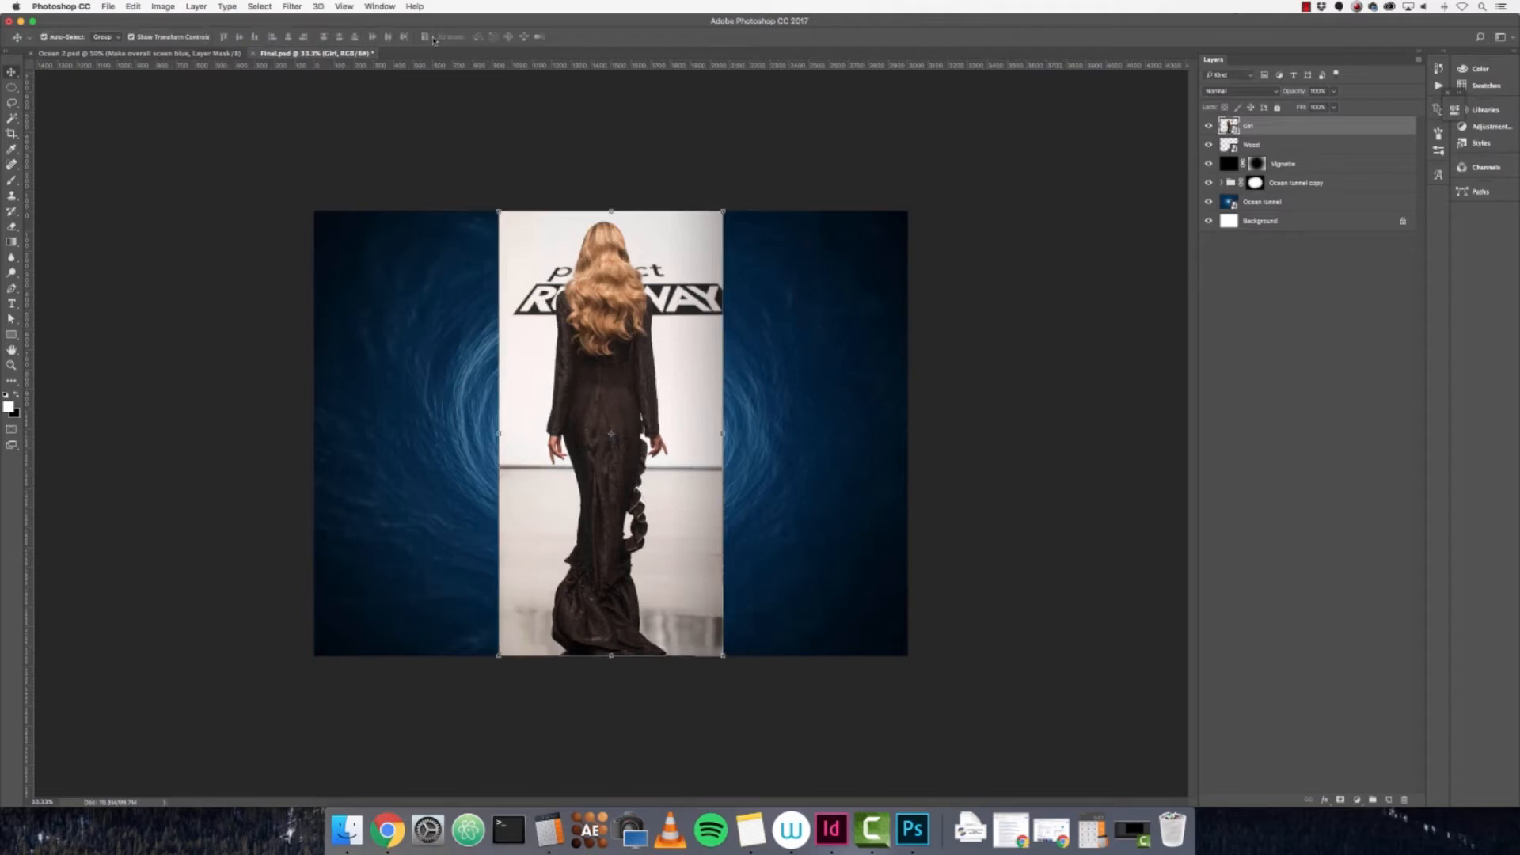
- Start a Pen path where the woman's left hand meets her dress and trace down the hand's inner edge
key("m")
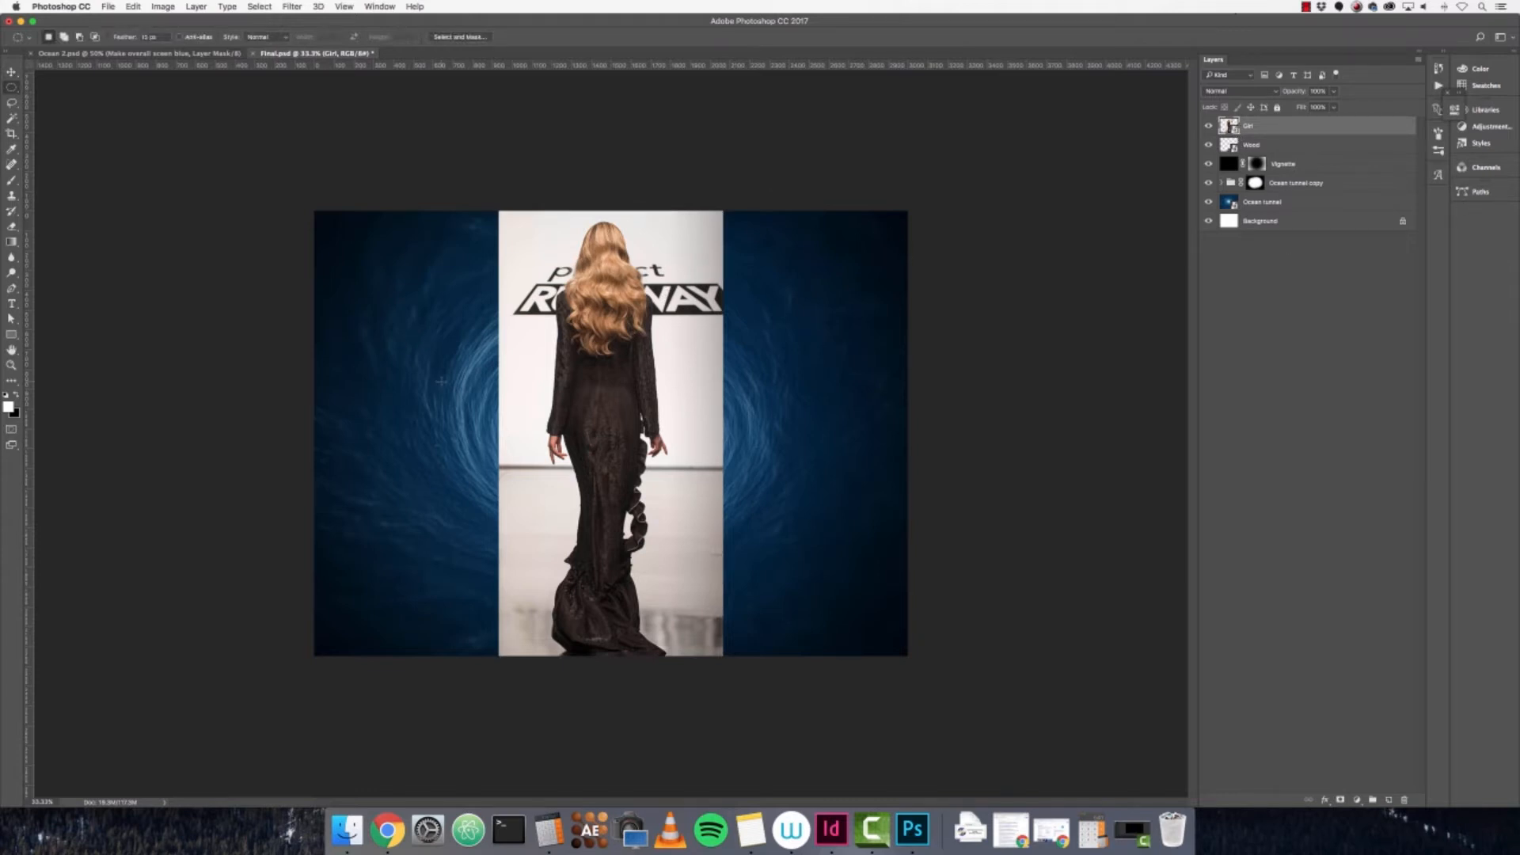
left_click(12, 288)
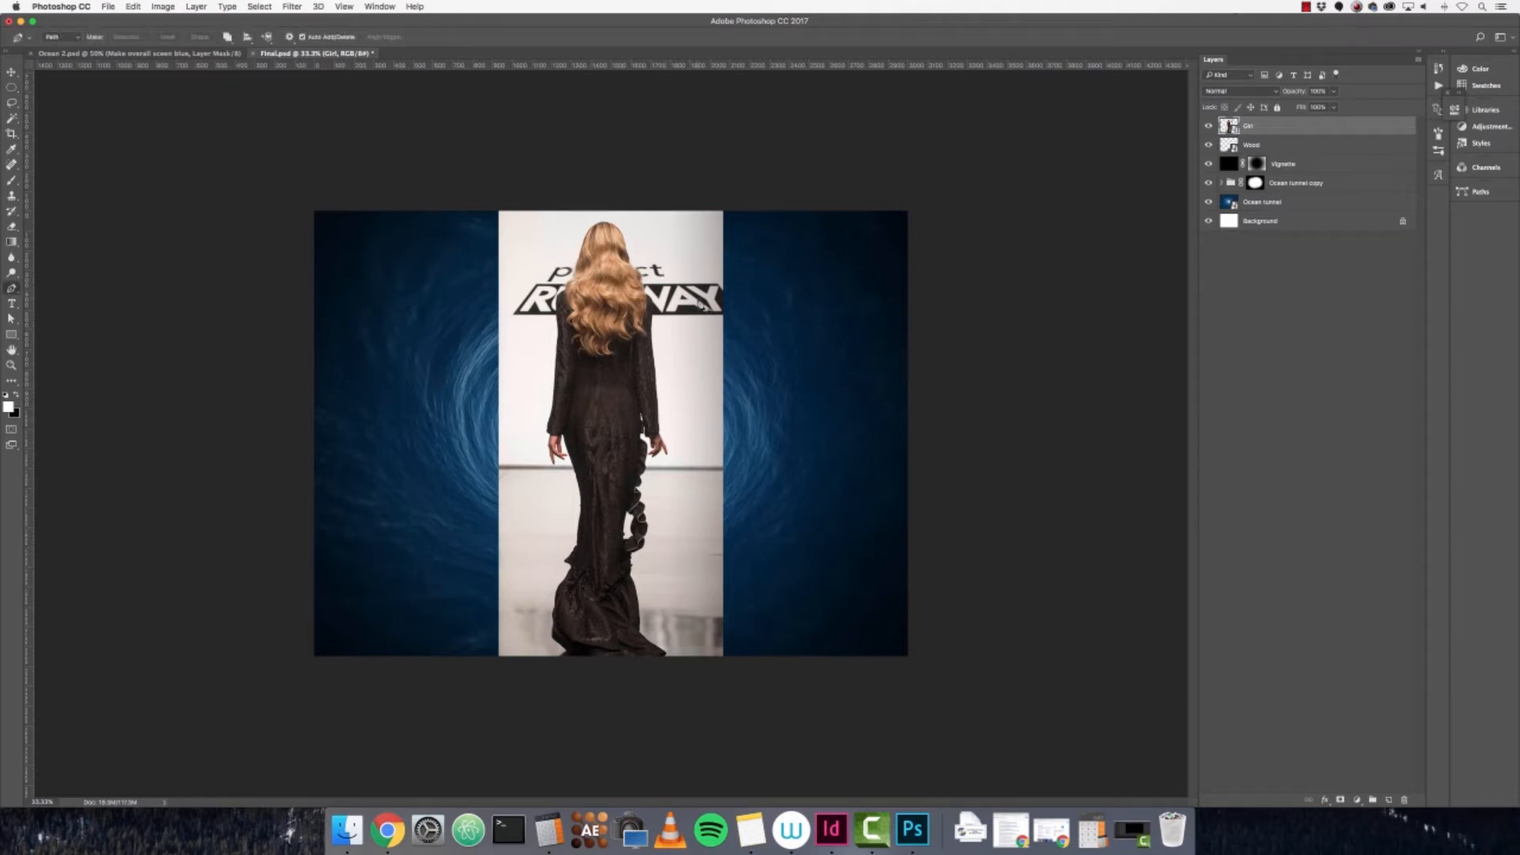
scroll(699, 302, "up", 10)
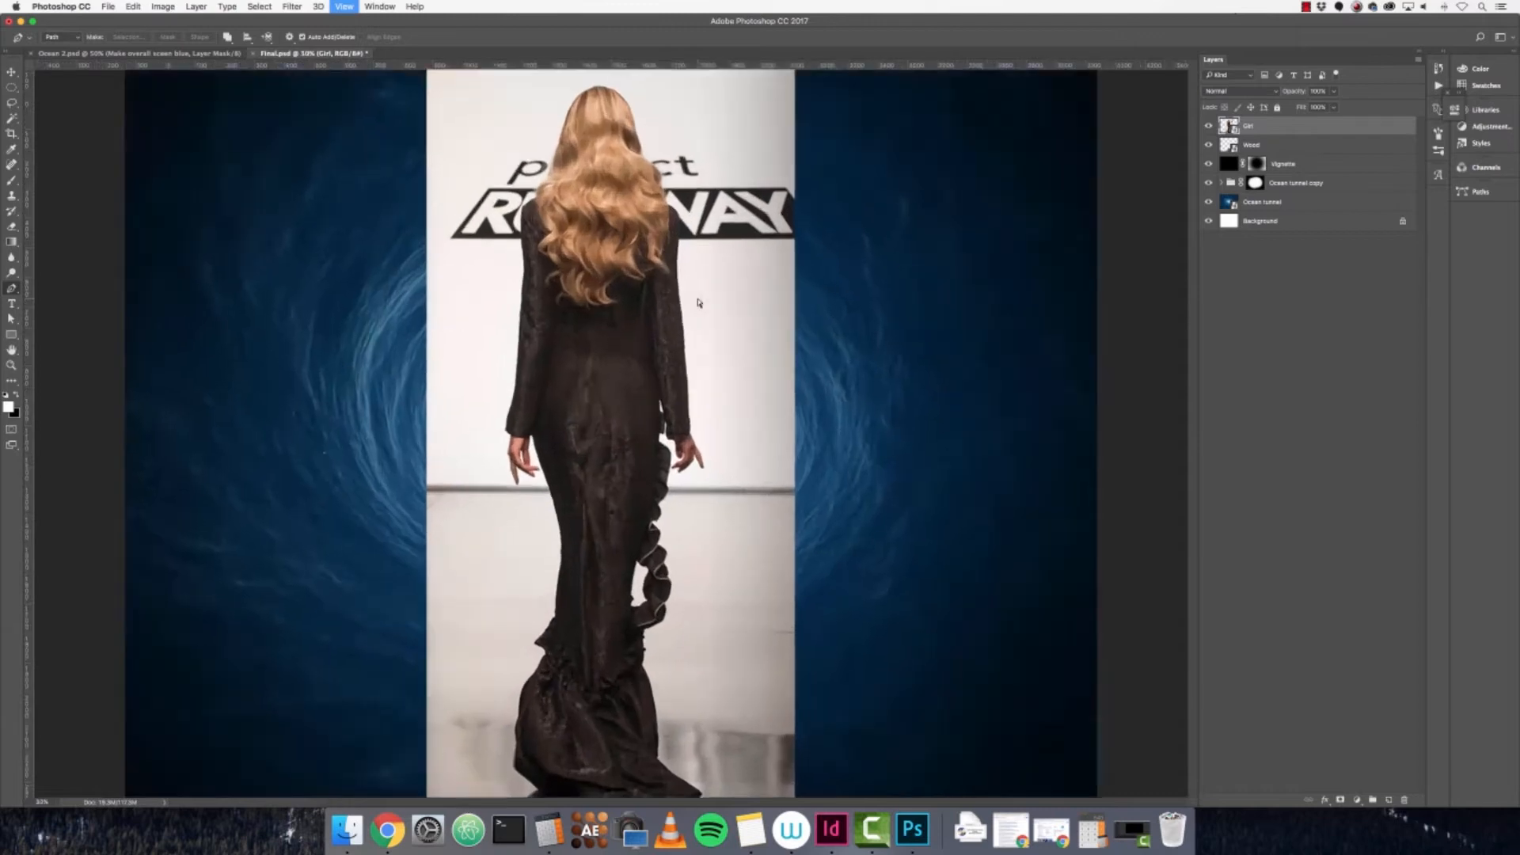
scroll(698, 302, "up", 2)
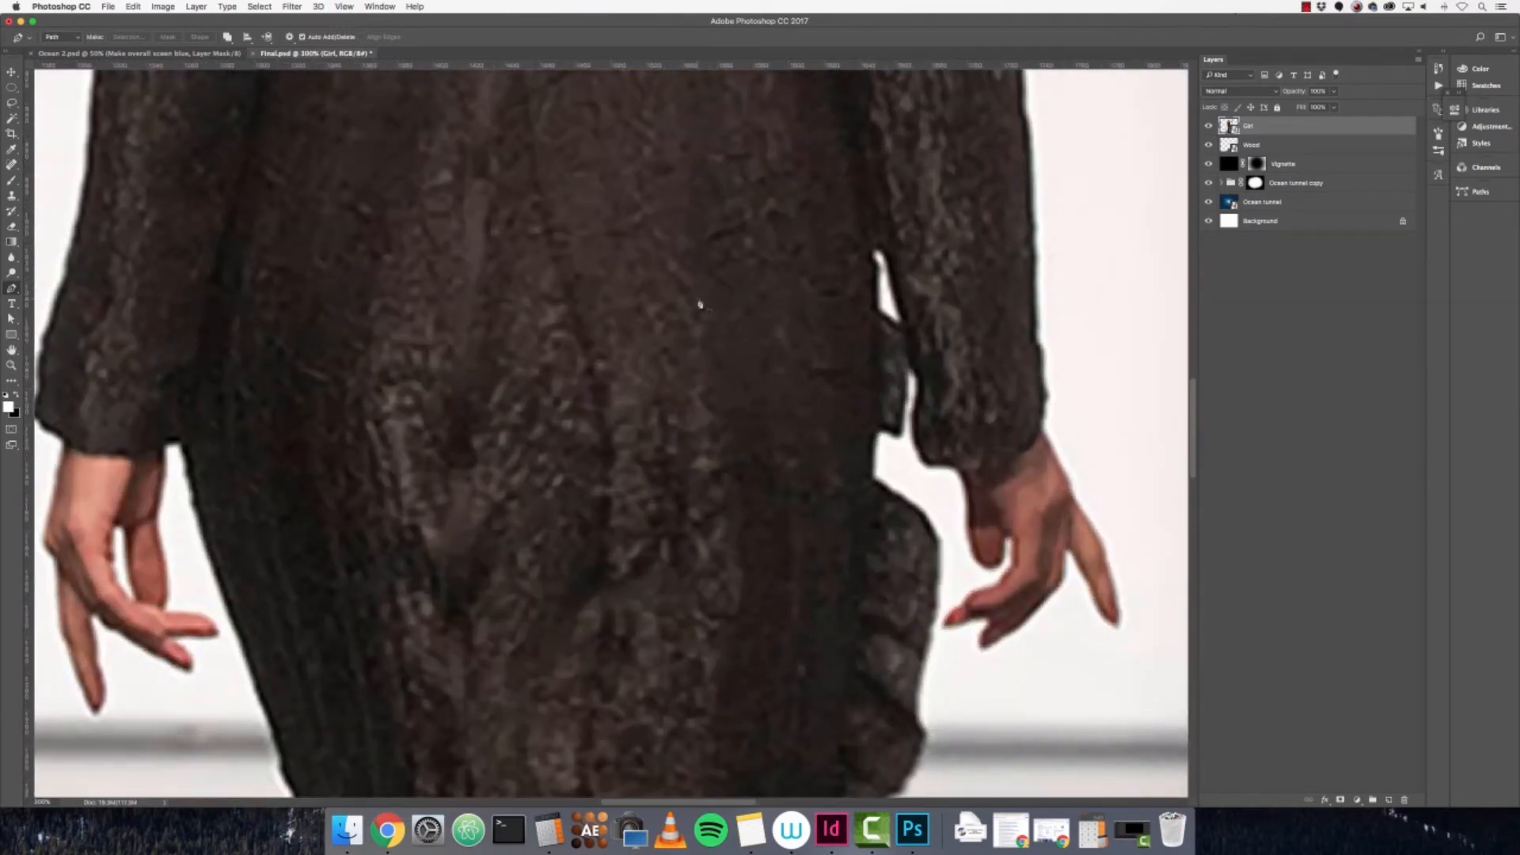
left_click_drag(509, 343, 777, 254)
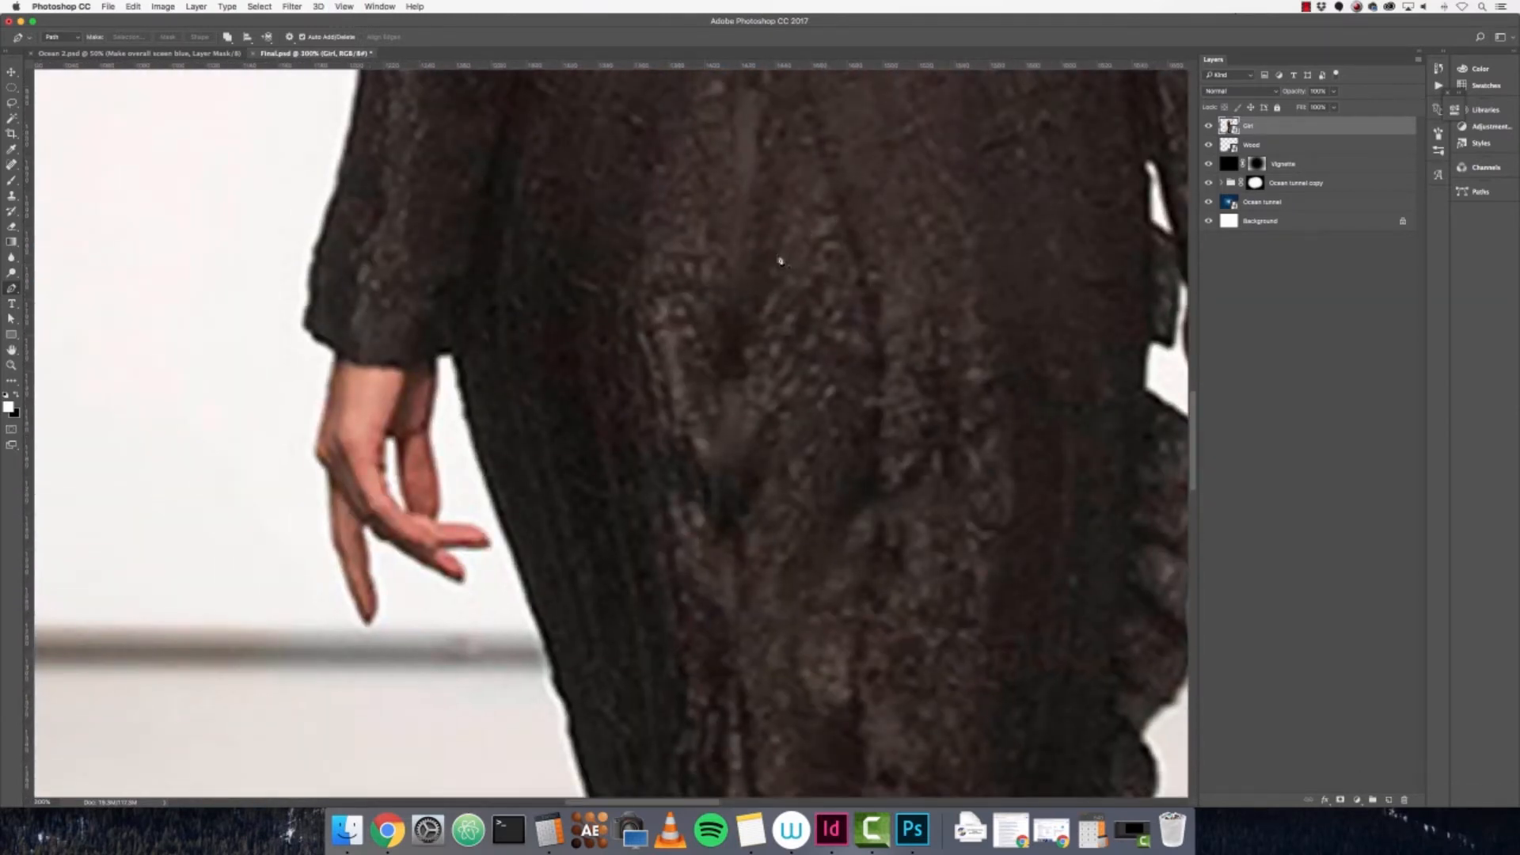
key("super+plus")
left_click(395, 330)
left_click(373, 336)
left_click(366, 398)
left_click(362, 443)
- Continue the Pen path around the fingers of the woman's left hand, undoing one misplaced anchor point
left_click_drag(387, 478, 493, 371)
left_click(478, 384)
left_click(480, 428)
left_click(477, 444)
left_click(519, 478)
left_click(483, 480)
left_click(516, 514)
key("super+z")
left_click(487, 513)
left_click(424, 473)
left_click(400, 459)
left_click(387, 448)
- Extend the path up the woman's left sleeve, over the shoulder and along the edge of her hair
scroll(345, 388, "up", 20)
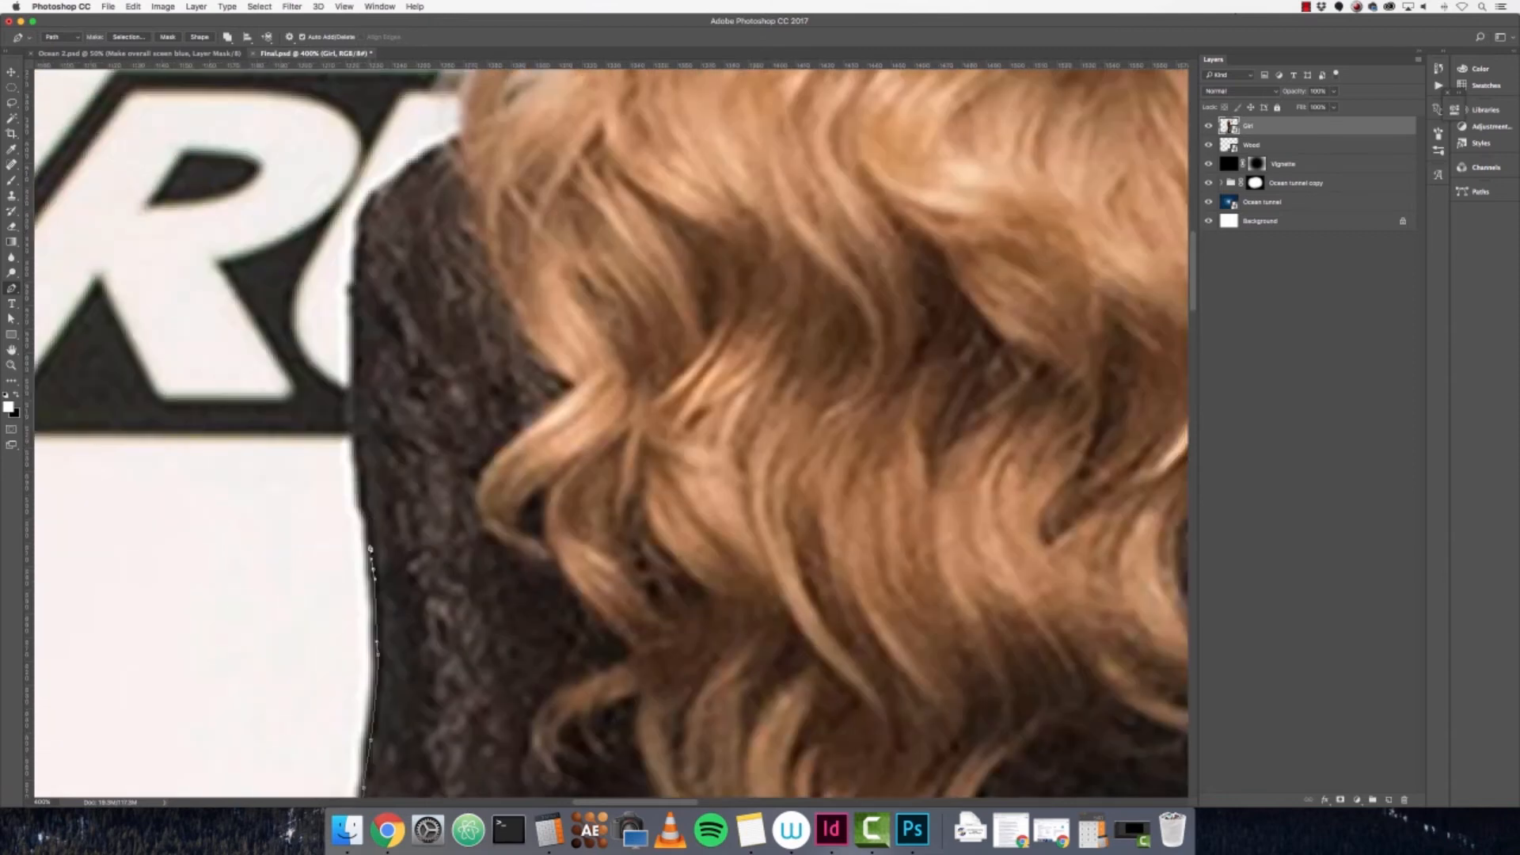
scroll(371, 548, "up", 10)
left_click(311, 510)
left_click(380, 462)
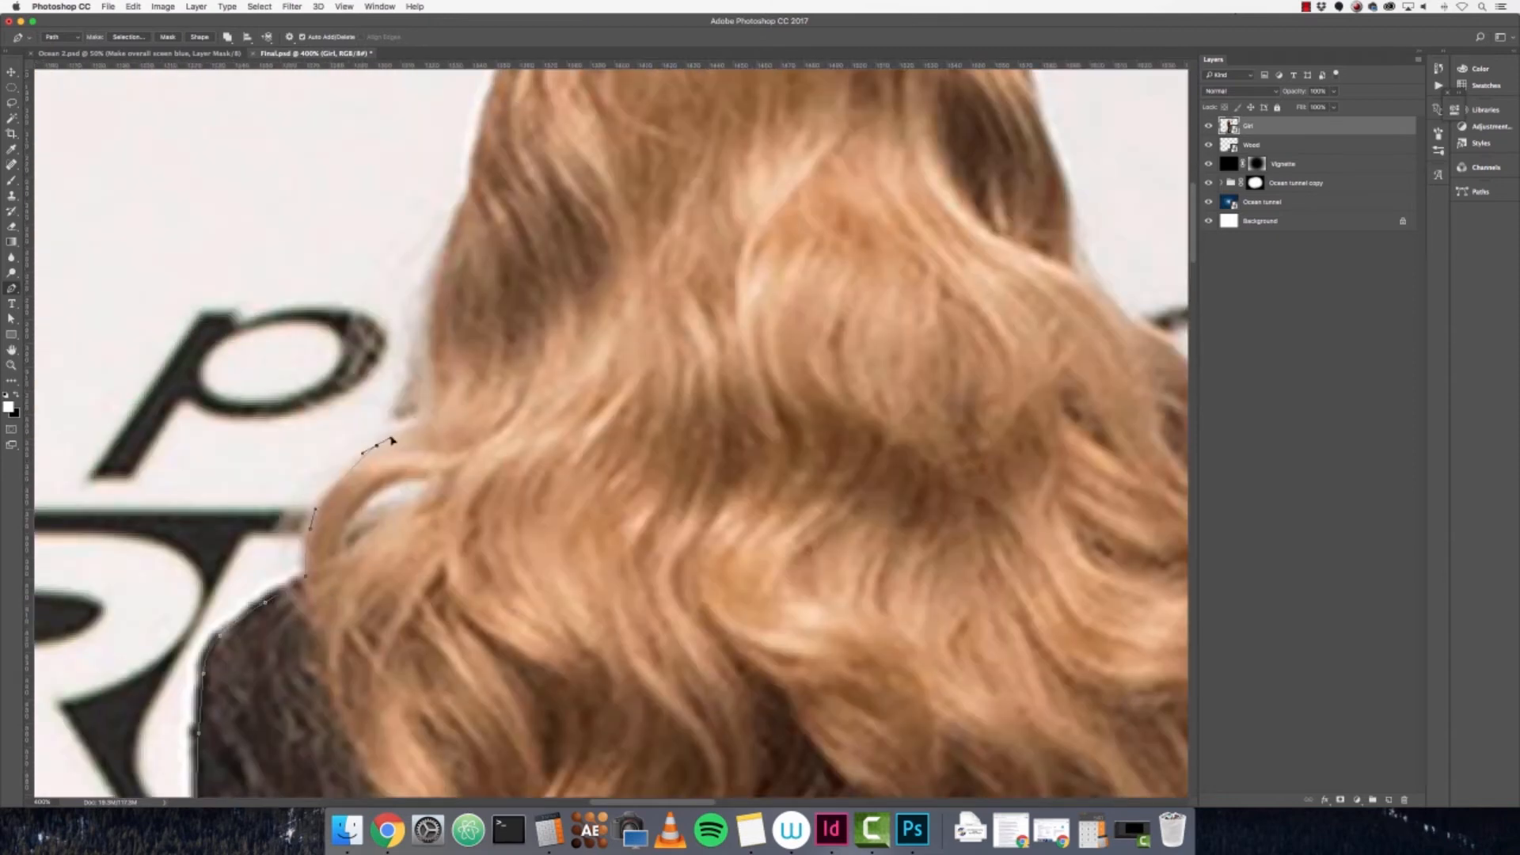
key("super+z")
scroll(372, 467, "up", 8)
left_click(367, 482)
left_click(426, 444)
- Trace the path up the left side of the woman's hair and over the crown of her head
left_click_drag(475, 347, 480, 336)
left_click(506, 293)
left_click_drag(642, 210, 660, 207)
left_click(775, 234)
scroll(774, 236, "right", 6)
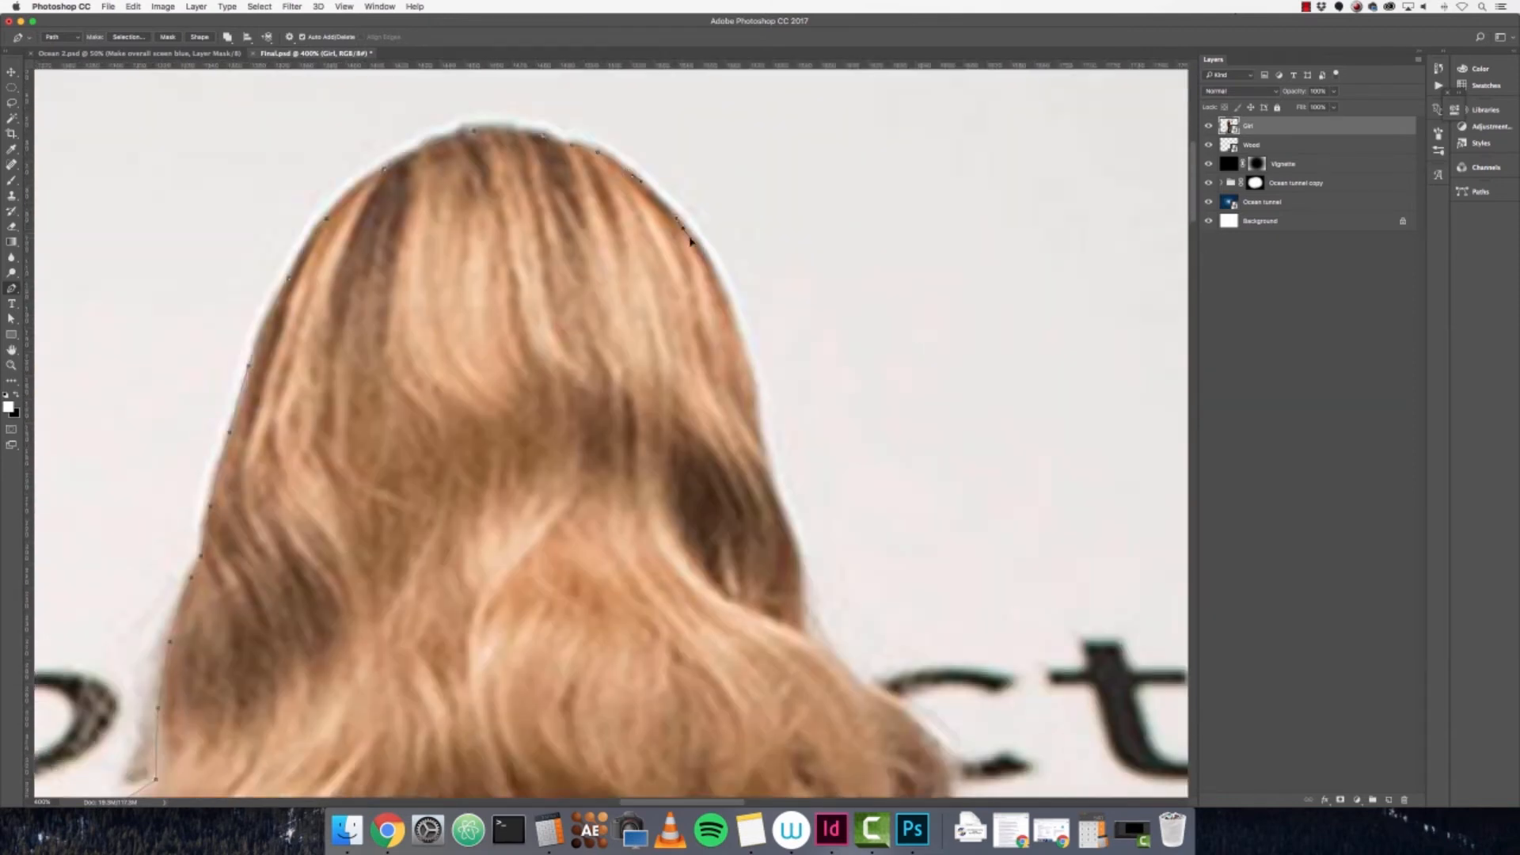
- Continue the path down the right side of the woman's hair to her right shoulder
left_click(678, 373)
left_click(706, 501)
scroll(708, 507, "down", 5)
left_click_drag(688, 466, 690, 499)
scroll(694, 515, "down", 5)
left_click(518, 307)
left_click_drag(579, 428, 582, 452)
- Trace the path down the outer edge of the woman's right sleeve to her wrist
scroll(625, 357, "down", 10)
left_click_drag(646, 378, 651, 401)
scroll(657, 404, "down", 5)
left_click_drag(688, 322, 691, 335)
left_click_drag(698, 412, 697, 436)
scroll(714, 437, "down", 6)
left_click(716, 455)
scroll(716, 455, "down", 5)
left_click(722, 332)
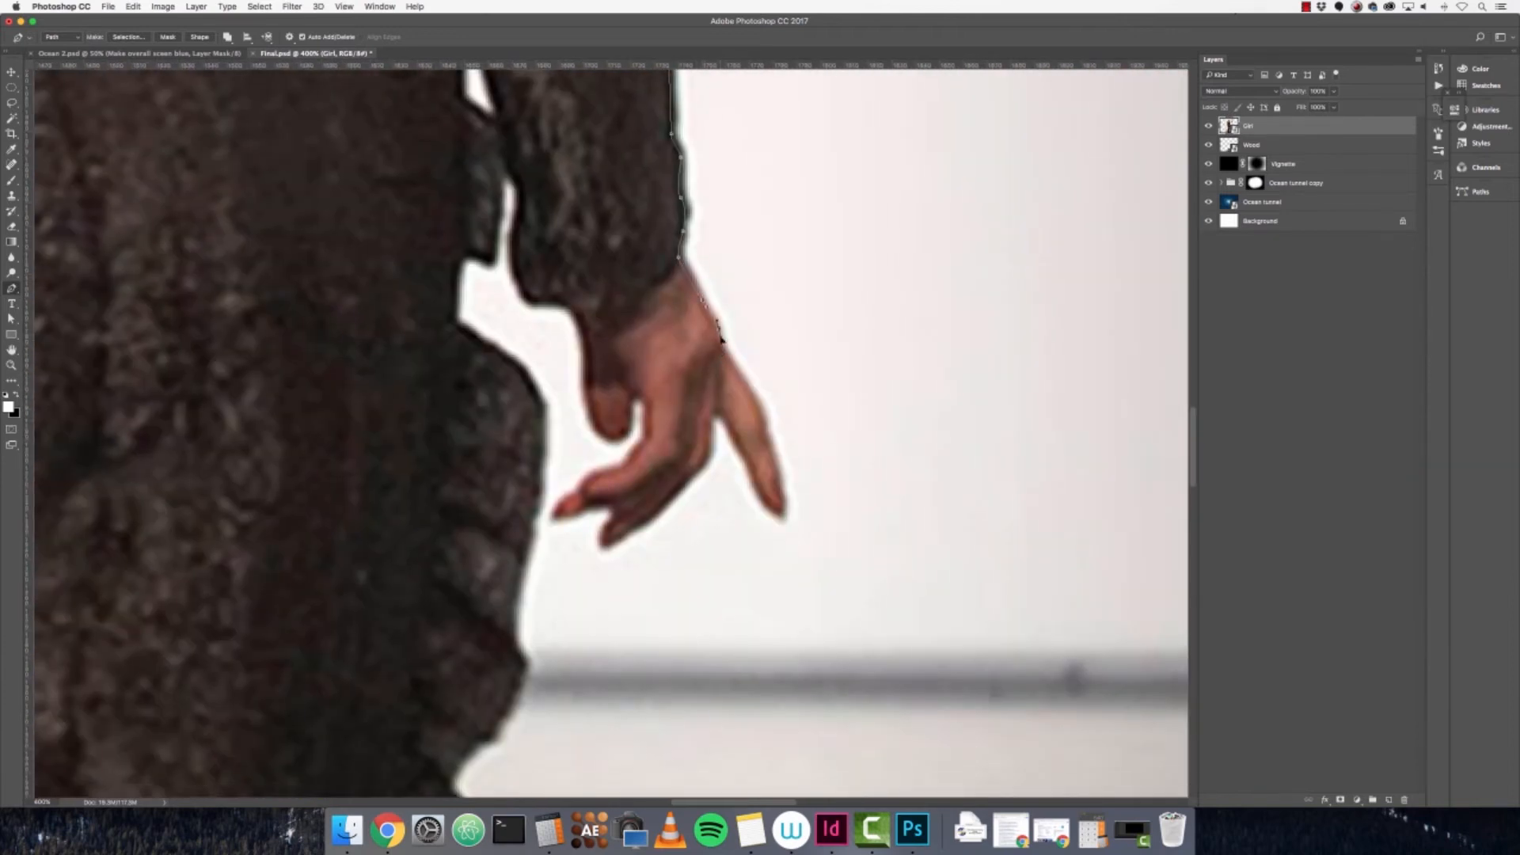
- Trace the path around the fingers of the woman's right hand and back to the sleeve cuff
scroll(722, 336, "down", 2)
left_click(761, 398)
scroll(756, 396, "down", 3)
left_click_drag(685, 300, 679, 303)
left_click(678, 269)
left_click(649, 257)
left_click(711, 203)
left_click(659, 170)
scroll(659, 166, "up", 6)
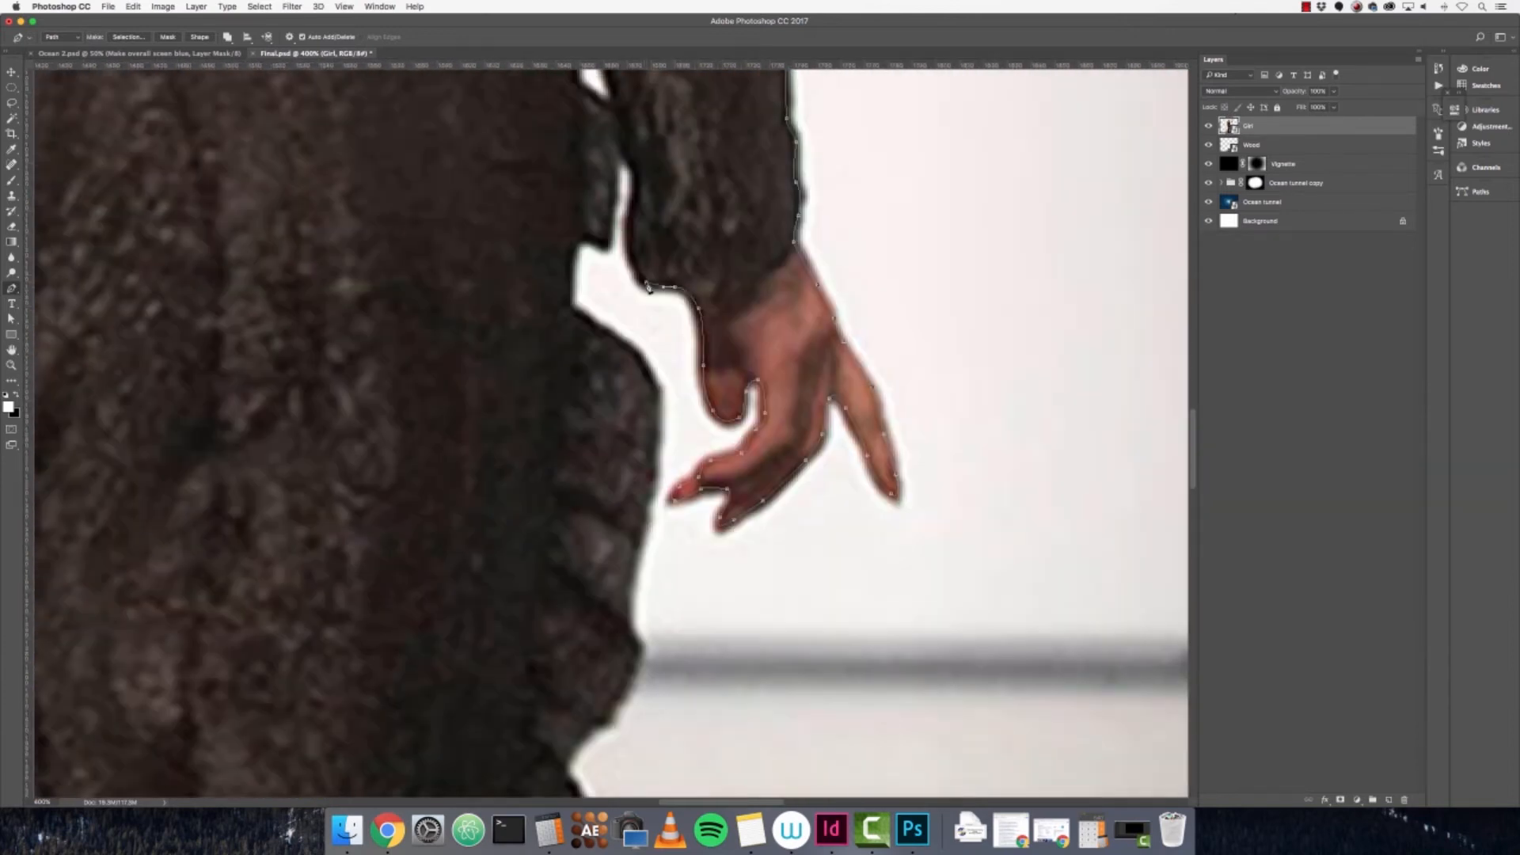
- Continue the path from the right cuff down the upper part of the dress's ruffled edge
left_click(591, 435)
scroll(594, 435, "down", 8)
left_click_drag(889, 270, 885, 276)
scroll(864, 349, "down", 5)
left_click(809, 287)
scroll(809, 293, "down", 2)
left_click(791, 401)
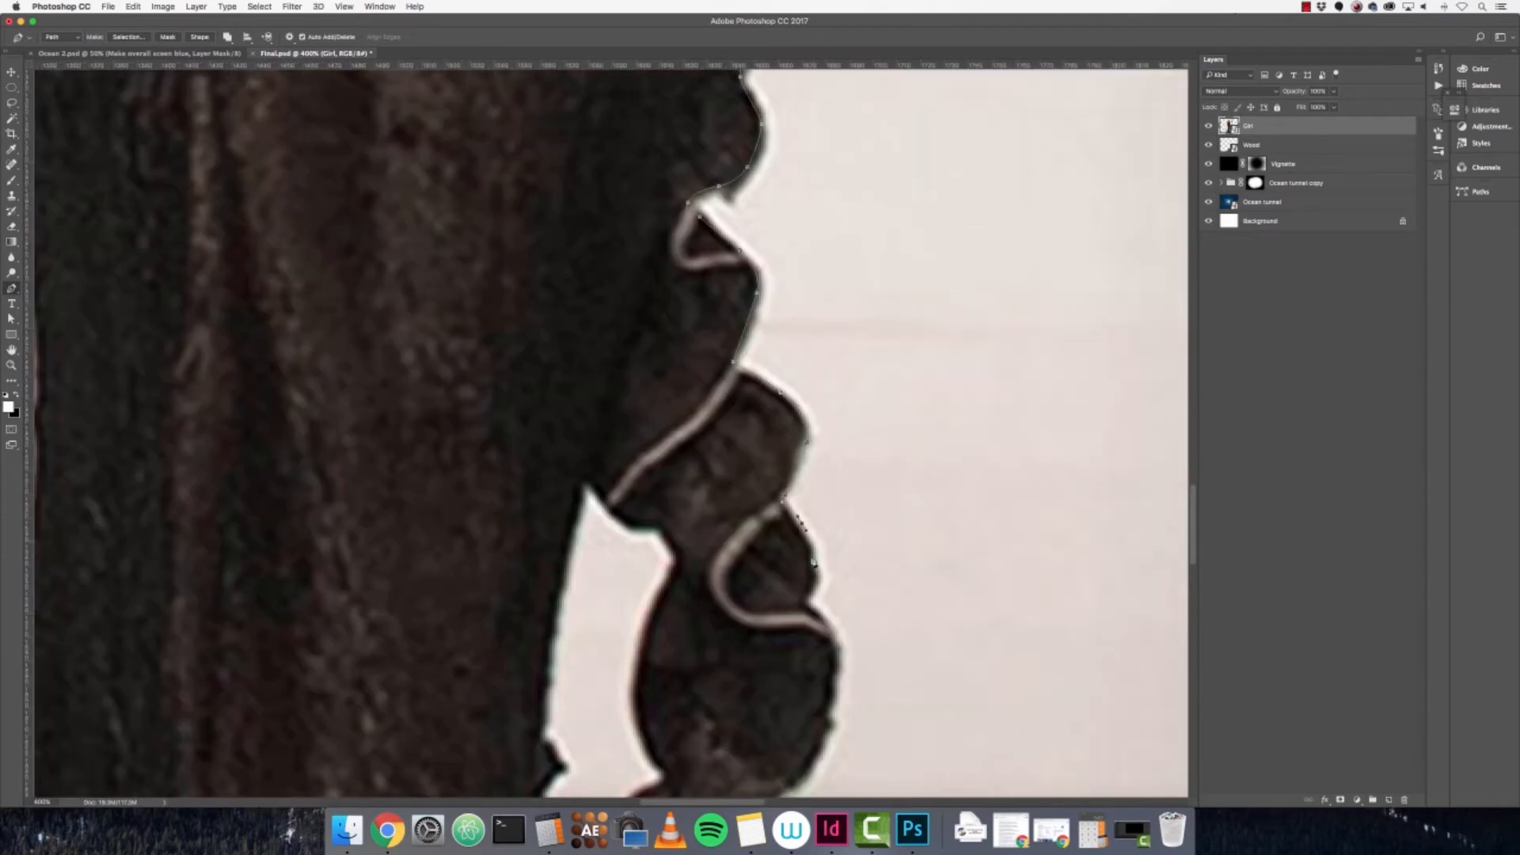
- Trace the path around the lower ruffles to where the skirt starts to flare
scroll(800, 519, "down", 6)
left_click(775, 432)
scroll(774, 431, "down", 9)
left_click(711, 225)
left_click(711, 301)
left_click_drag(712, 303, 727, 209)
left_click(727, 345)
left_click_drag(727, 356, 698, 156)
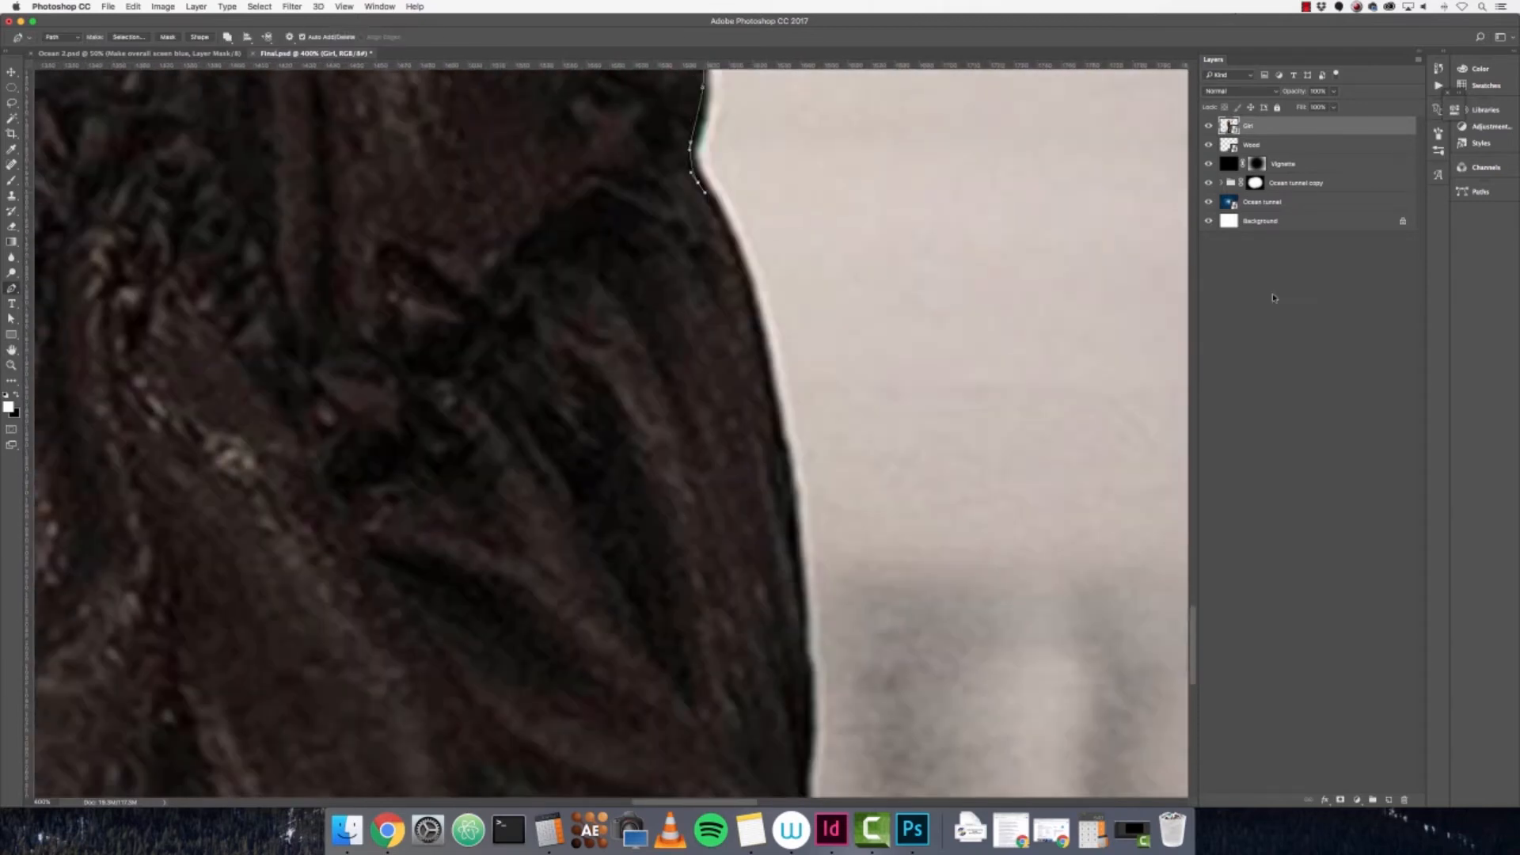
- Trace the flared skirt's right edge down to the train and carry the path back just below the canvas edge
left_click(772, 386)
left_click_drag(789, 475, 798, 309)
left_click_drag(818, 656, 656, 335)
left_click(850, 495)
left_click(984, 598)
key("super+minus")
key("super+minus")
left_click(726, 679)
left_click(502, 658)
- Trace the path up the left edge of the flared skirt to the pointed fold above it
key("super+plus")
key("super+plus")
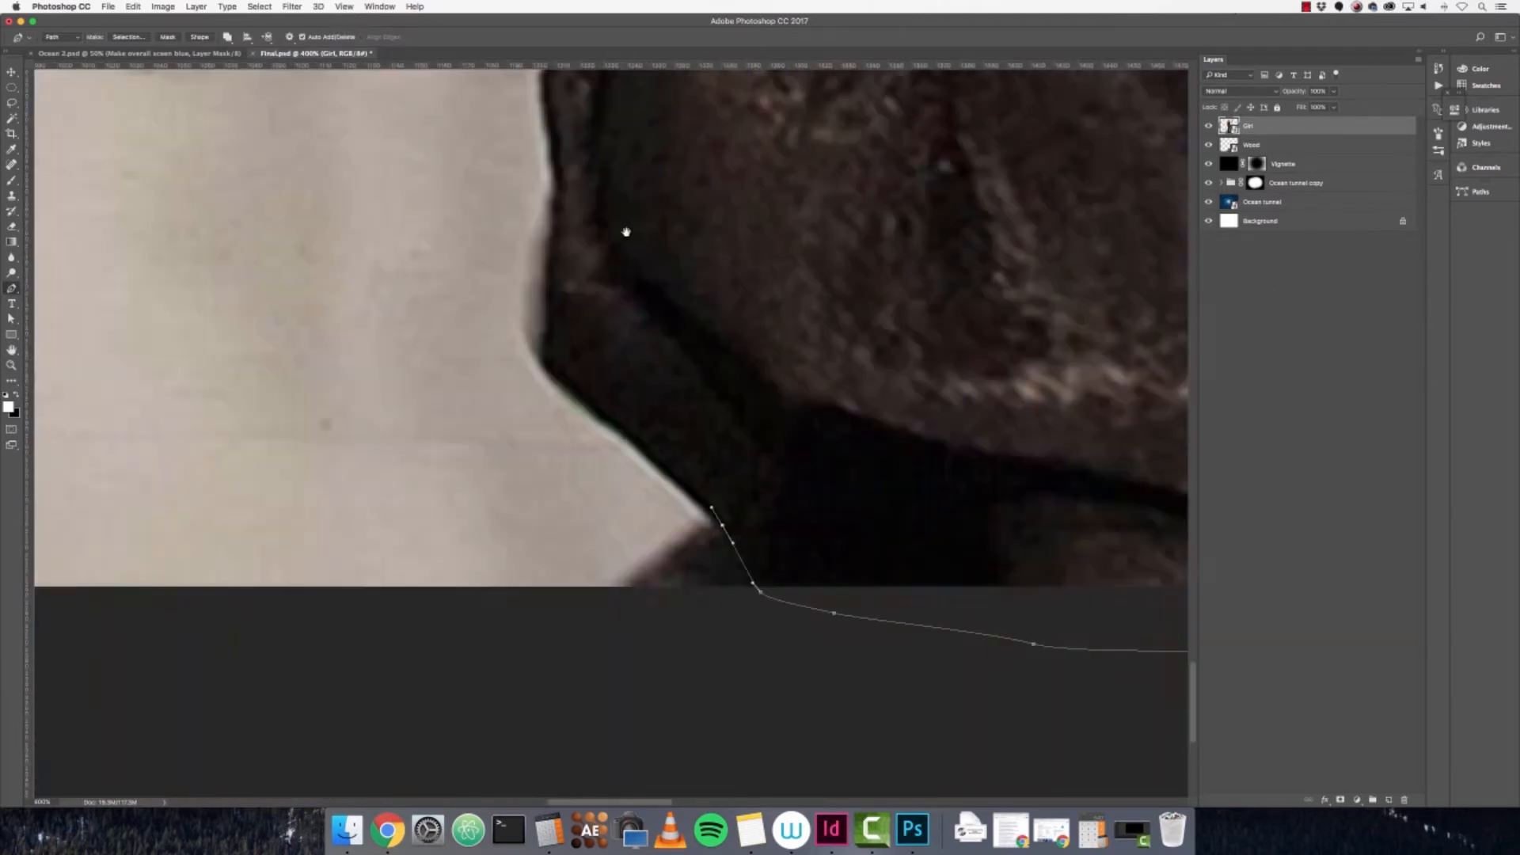
left_click(594, 403)
scroll(594, 400, "up", 7)
left_click(595, 552)
scroll(608, 540, "up", 5)
left_click(662, 641)
left_click(784, 463)
left_click(723, 387)
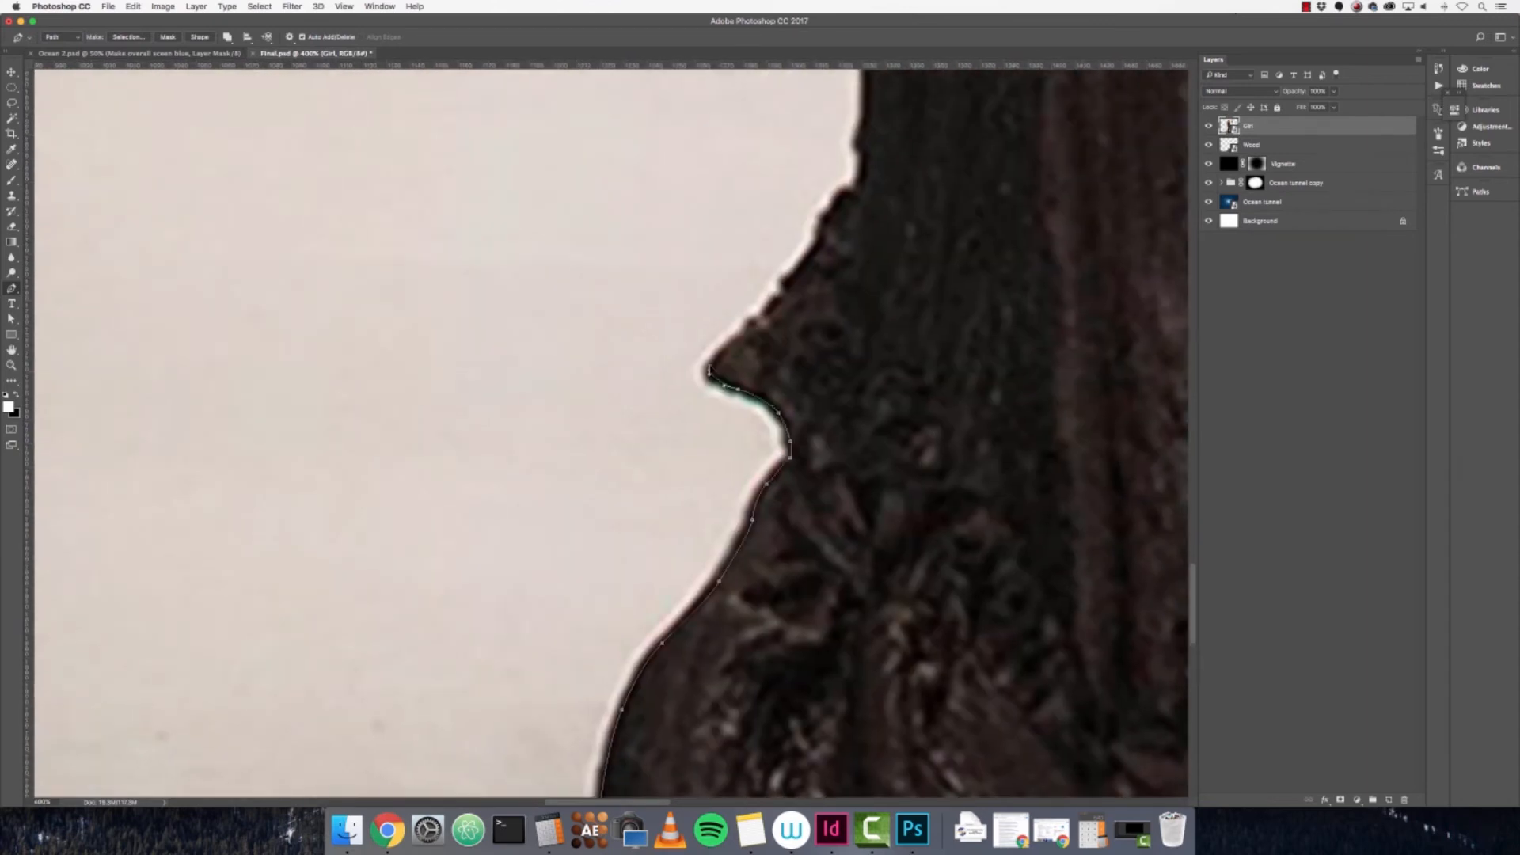
- Continue the path up the dress's left edge and close it at the starting point beside the left hand
scroll(716, 384, "up", 4)
left_click(630, 475)
scroll(630, 475, "up", 6)
left_click_drag(626, 562, 628, 543)
scroll(629, 542, "up", 5)
left_click(597, 420)
scroll(598, 421, "up", 8)
left_click(682, 475)
left_click(678, 477)
left_click(667, 435)
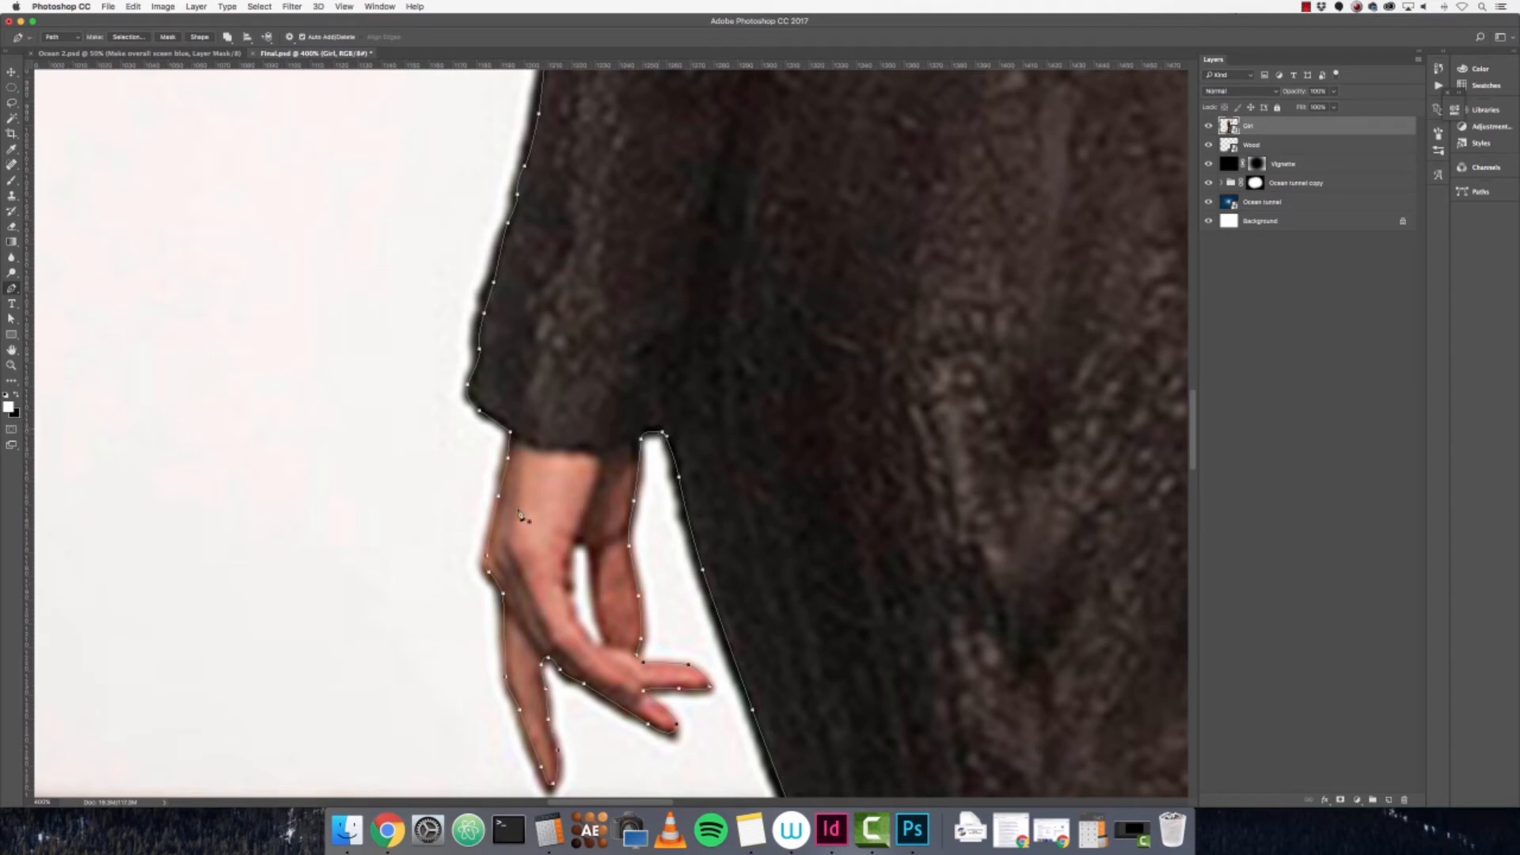
- Save the finished work path under the name "Woman outline"
key("super+minus")
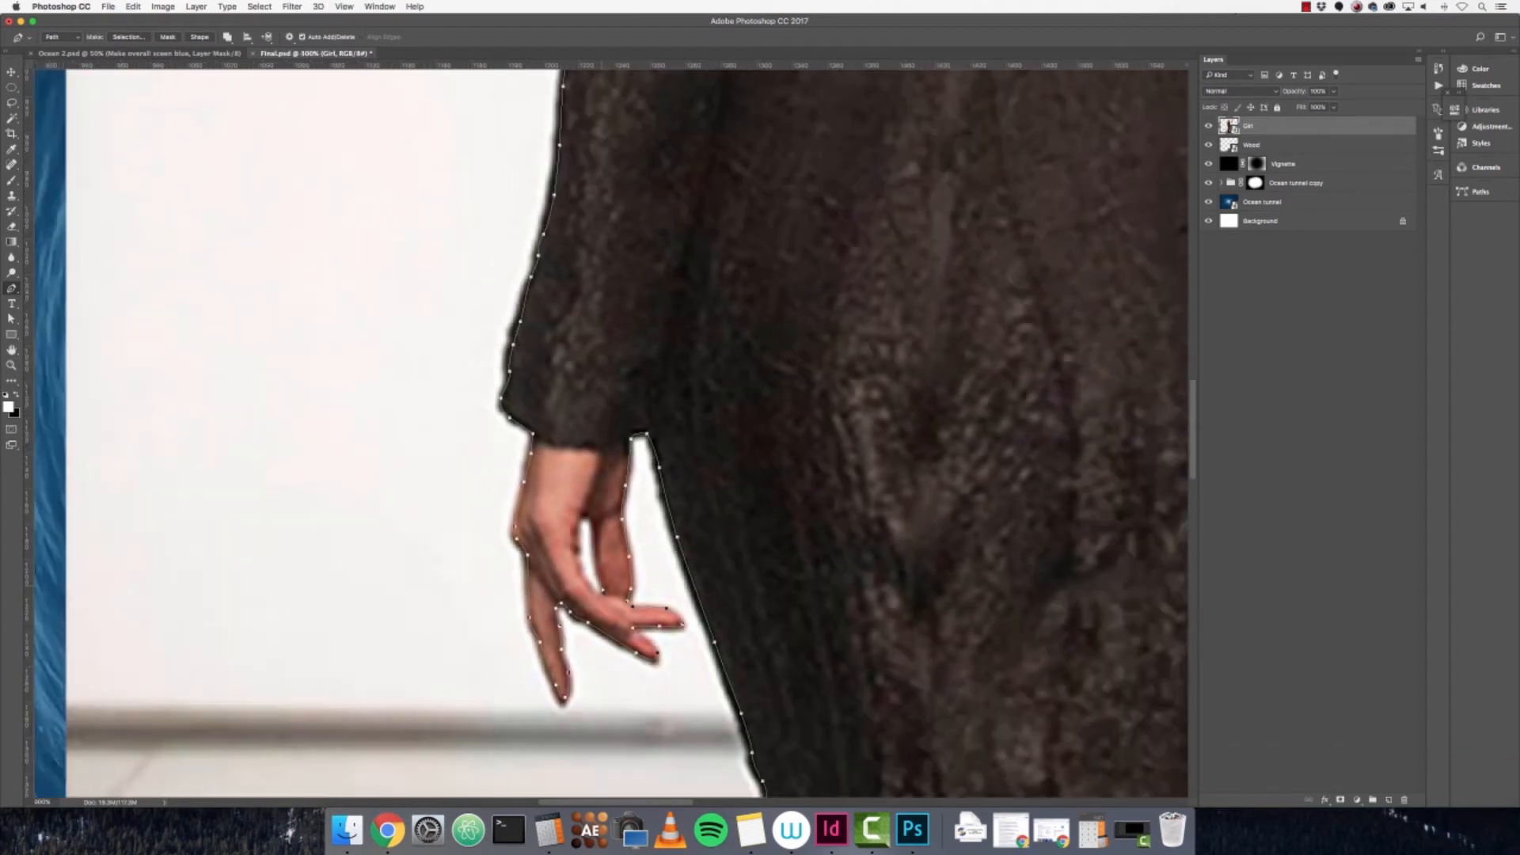
key("super+minus")
key("super+minus")
key("super+minus")
key("super+minus")
key("super+0")
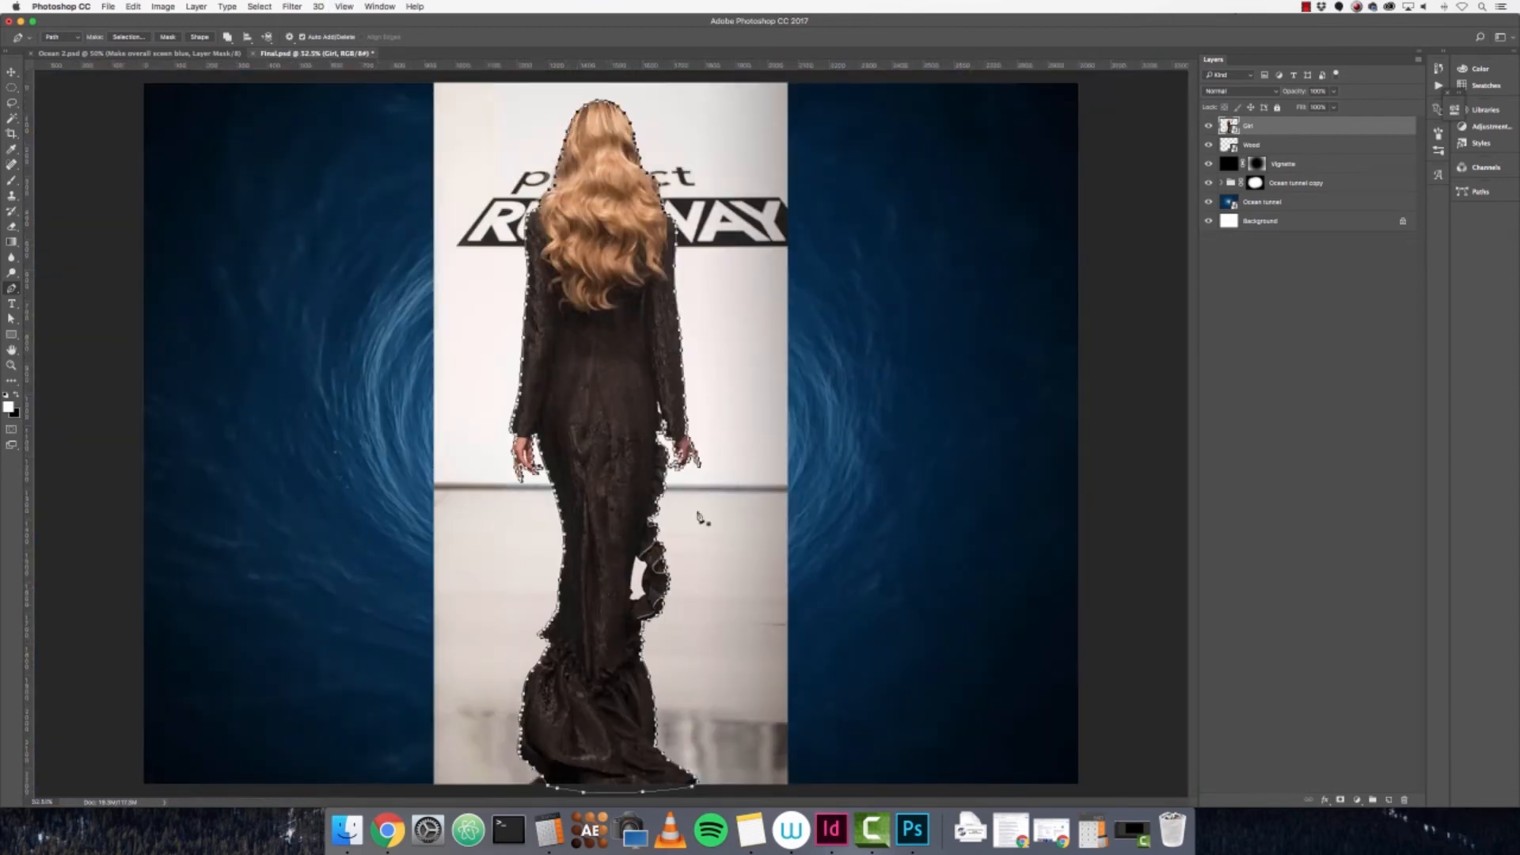
left_click(1483, 193)
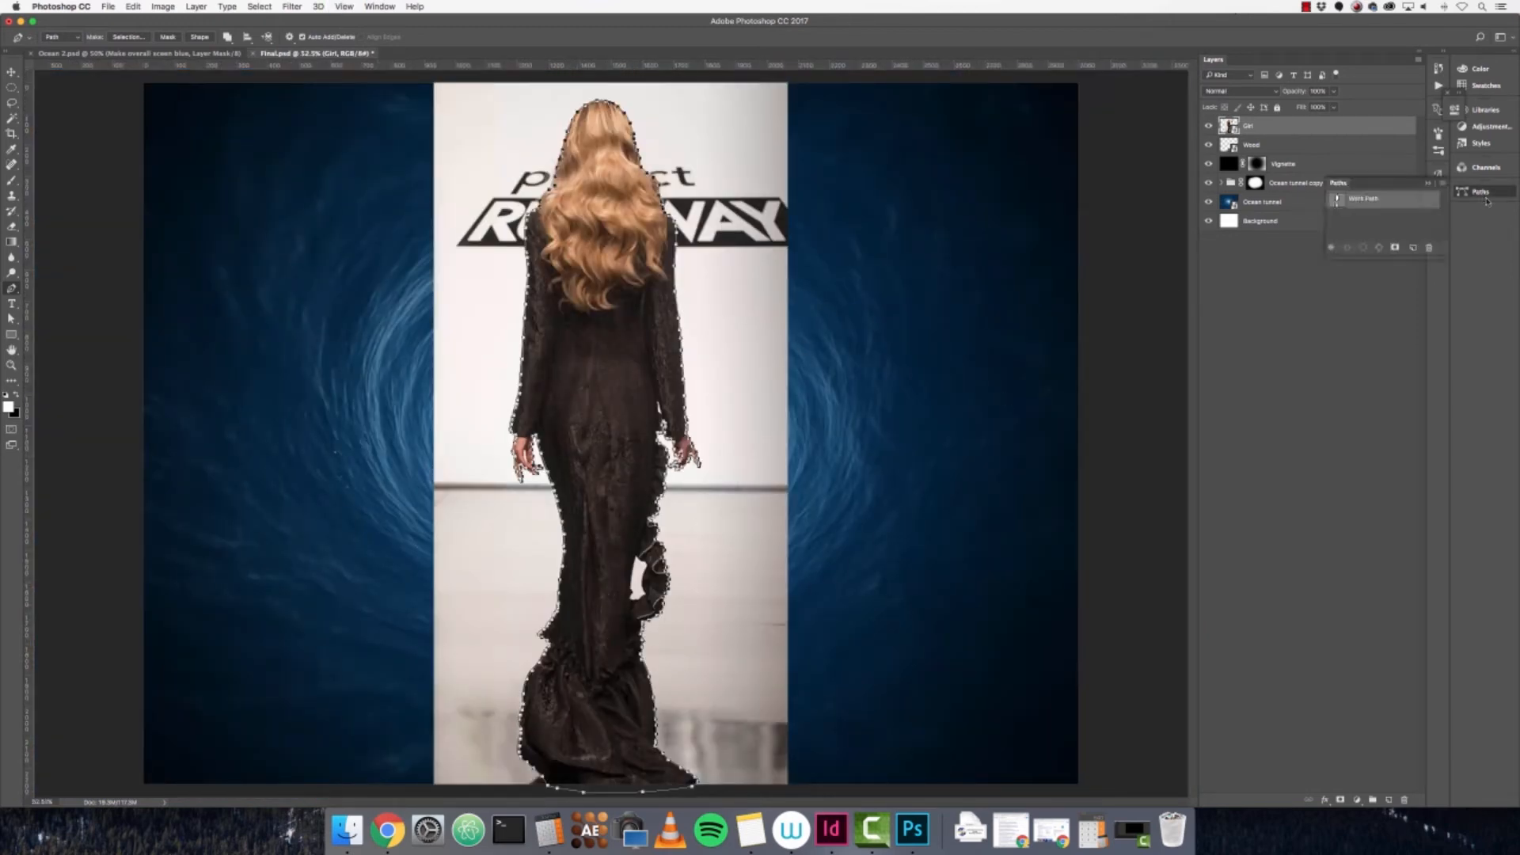
double_click(1370, 202)
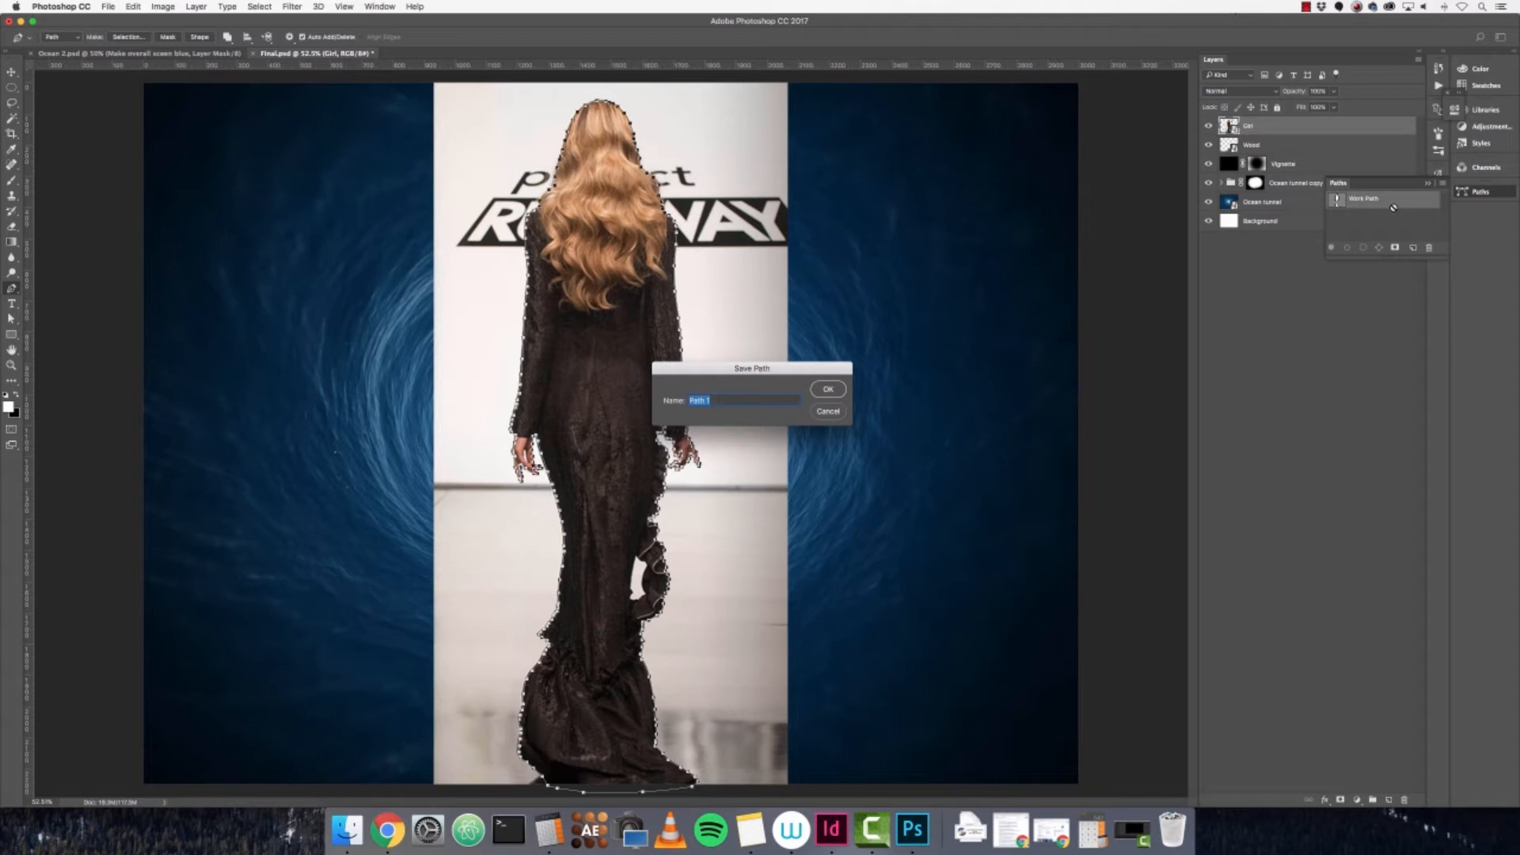
type("Woman outline")
key("Return")
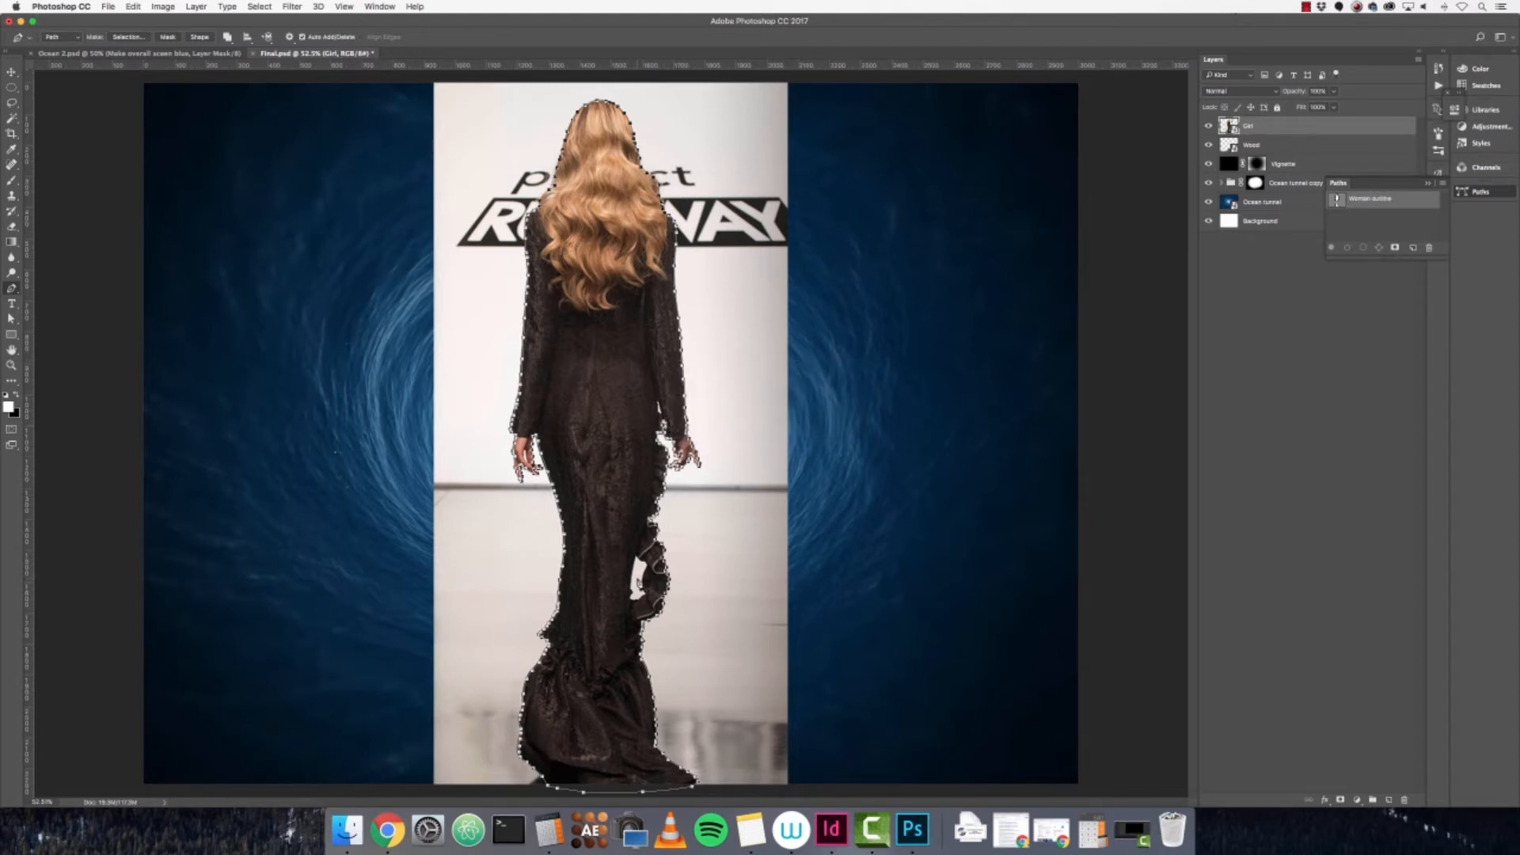
- Deselect the Woman outline path, with the gap between the dress and its hanging ruffle in close view
key("super+plus")
key("super+plus")
key("super+plus")
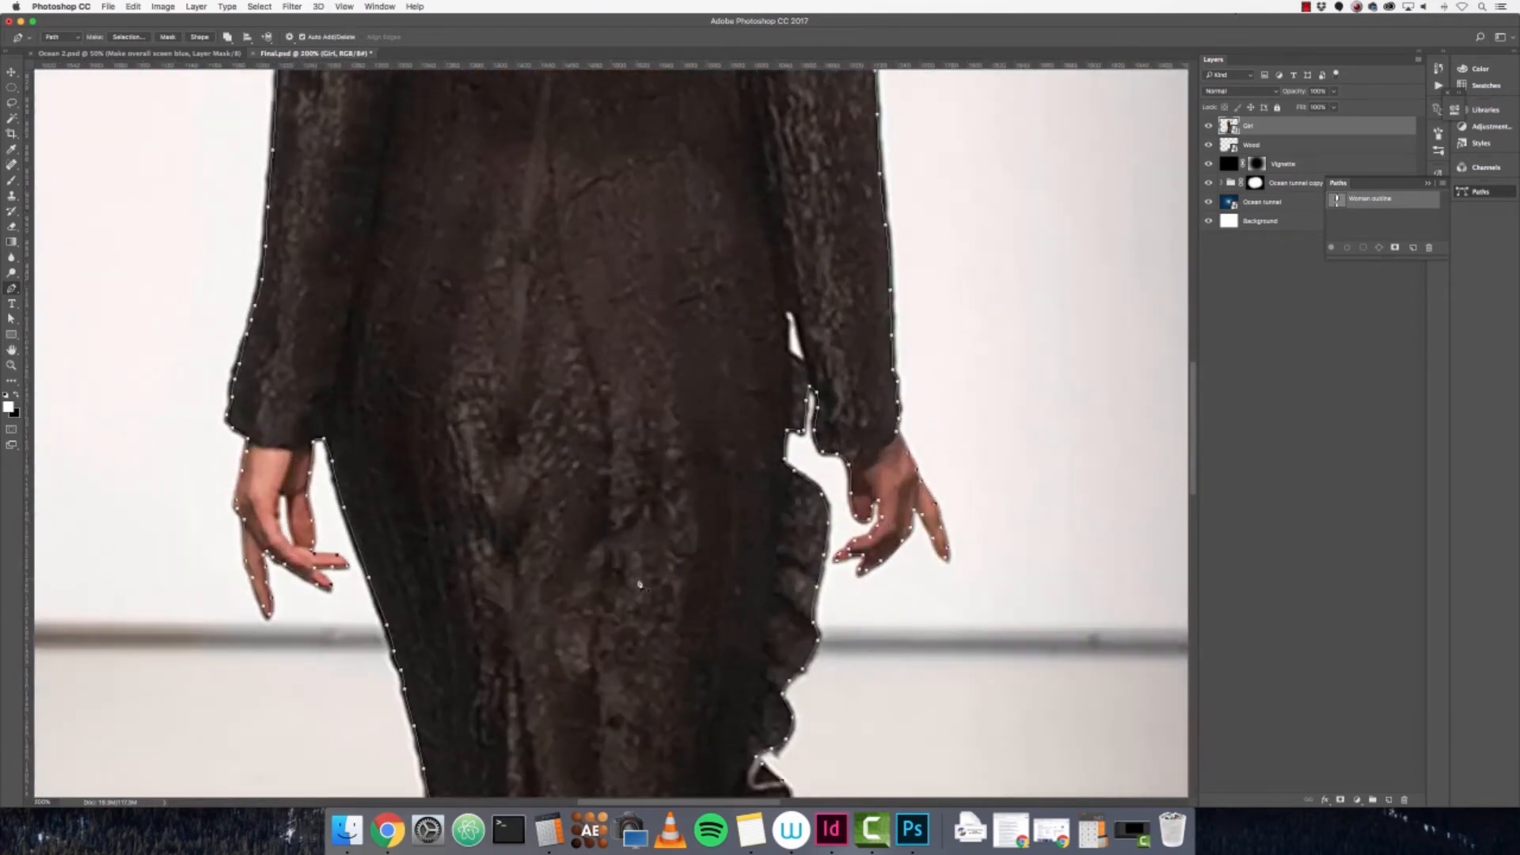
left_click_drag(808, 665, 791, 468)
scroll(791, 468, "down", 5)
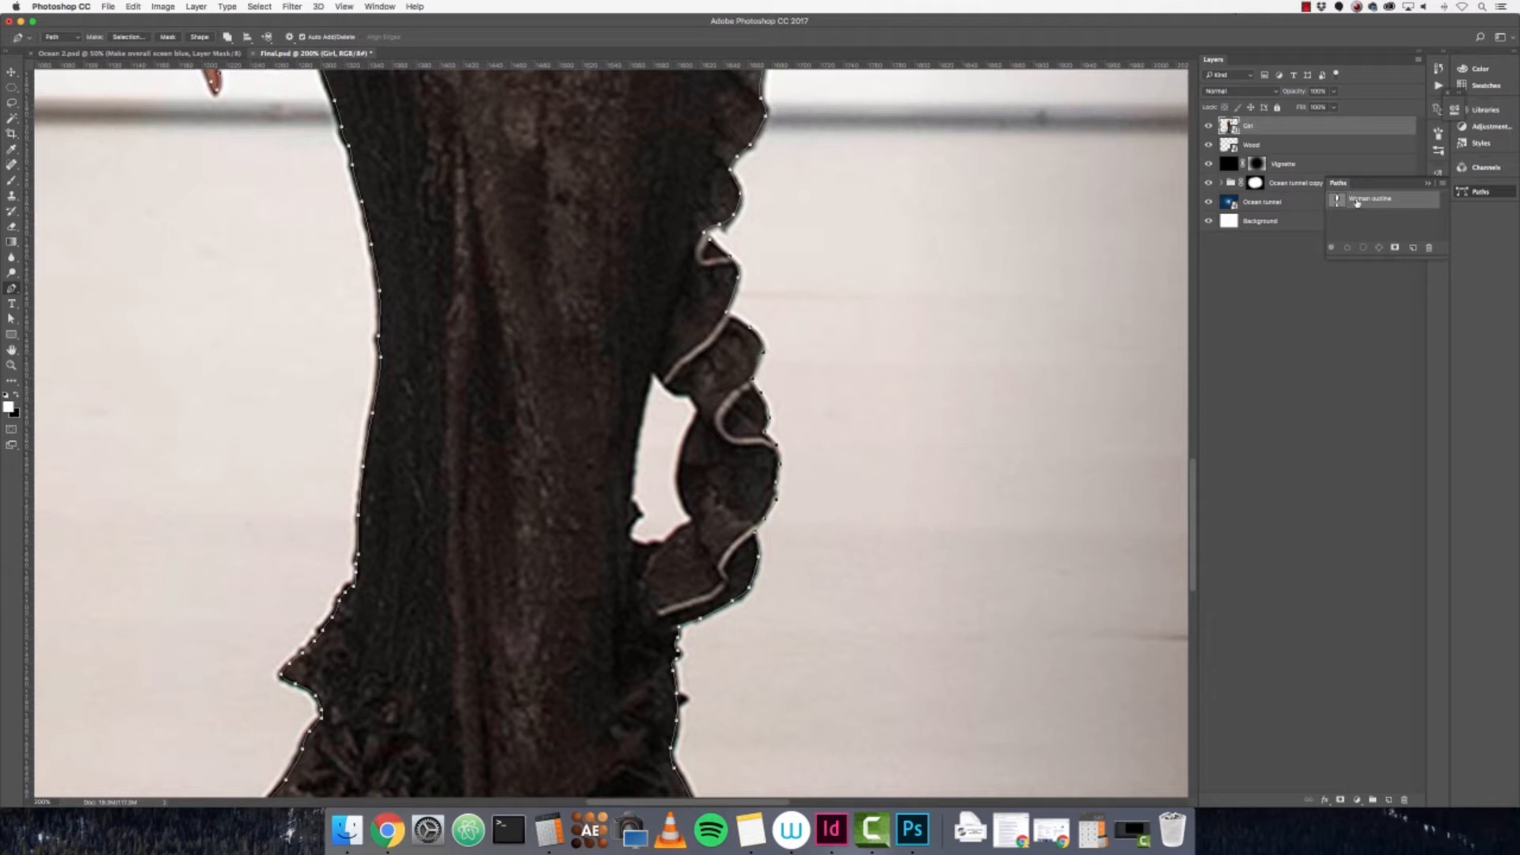
left_click(1378, 225)
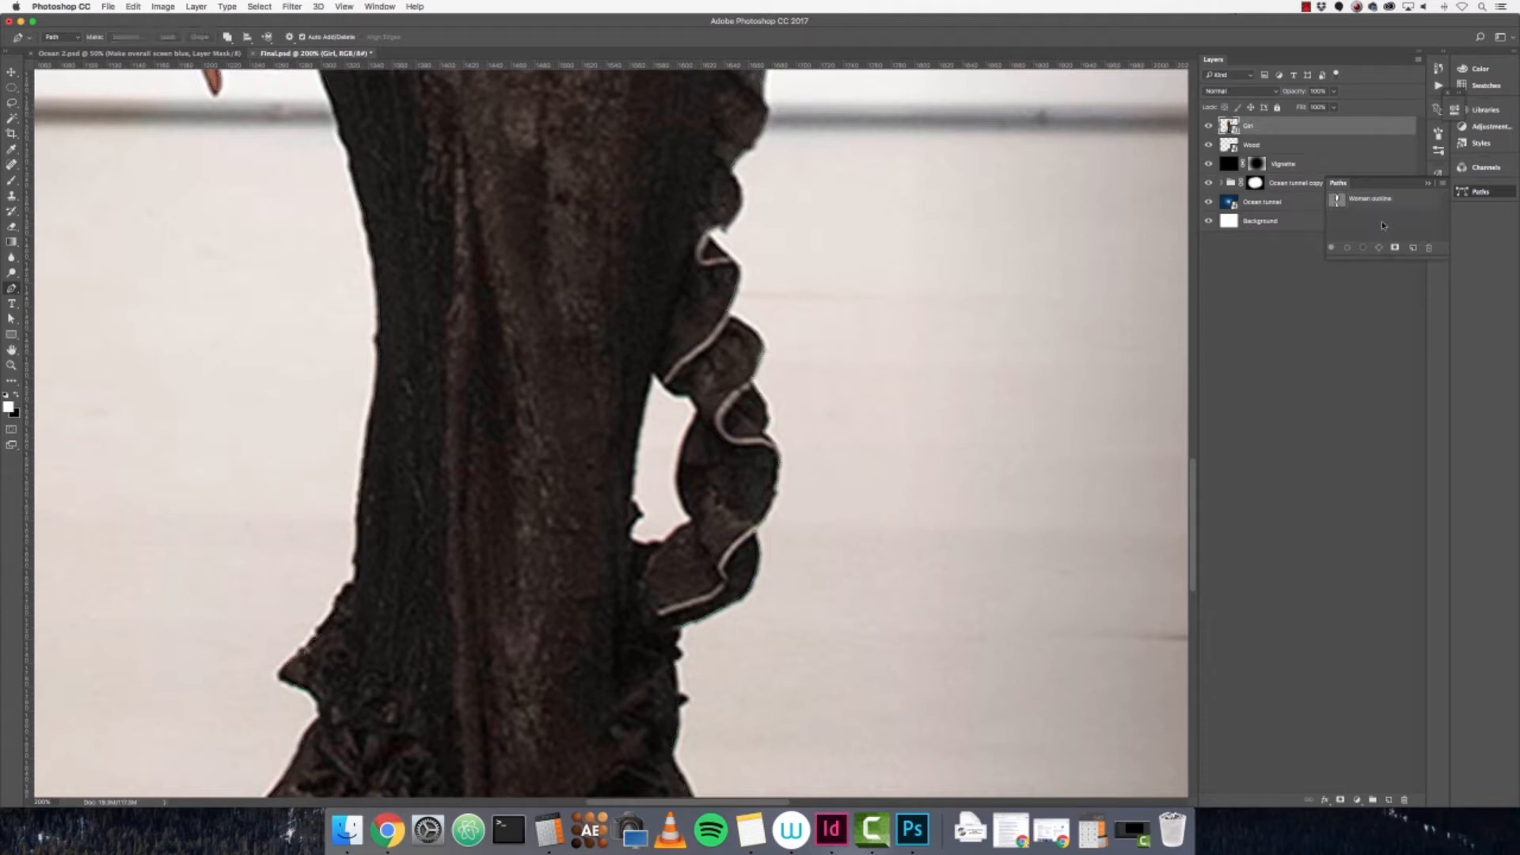
key("super+plus")
key("super+plus")
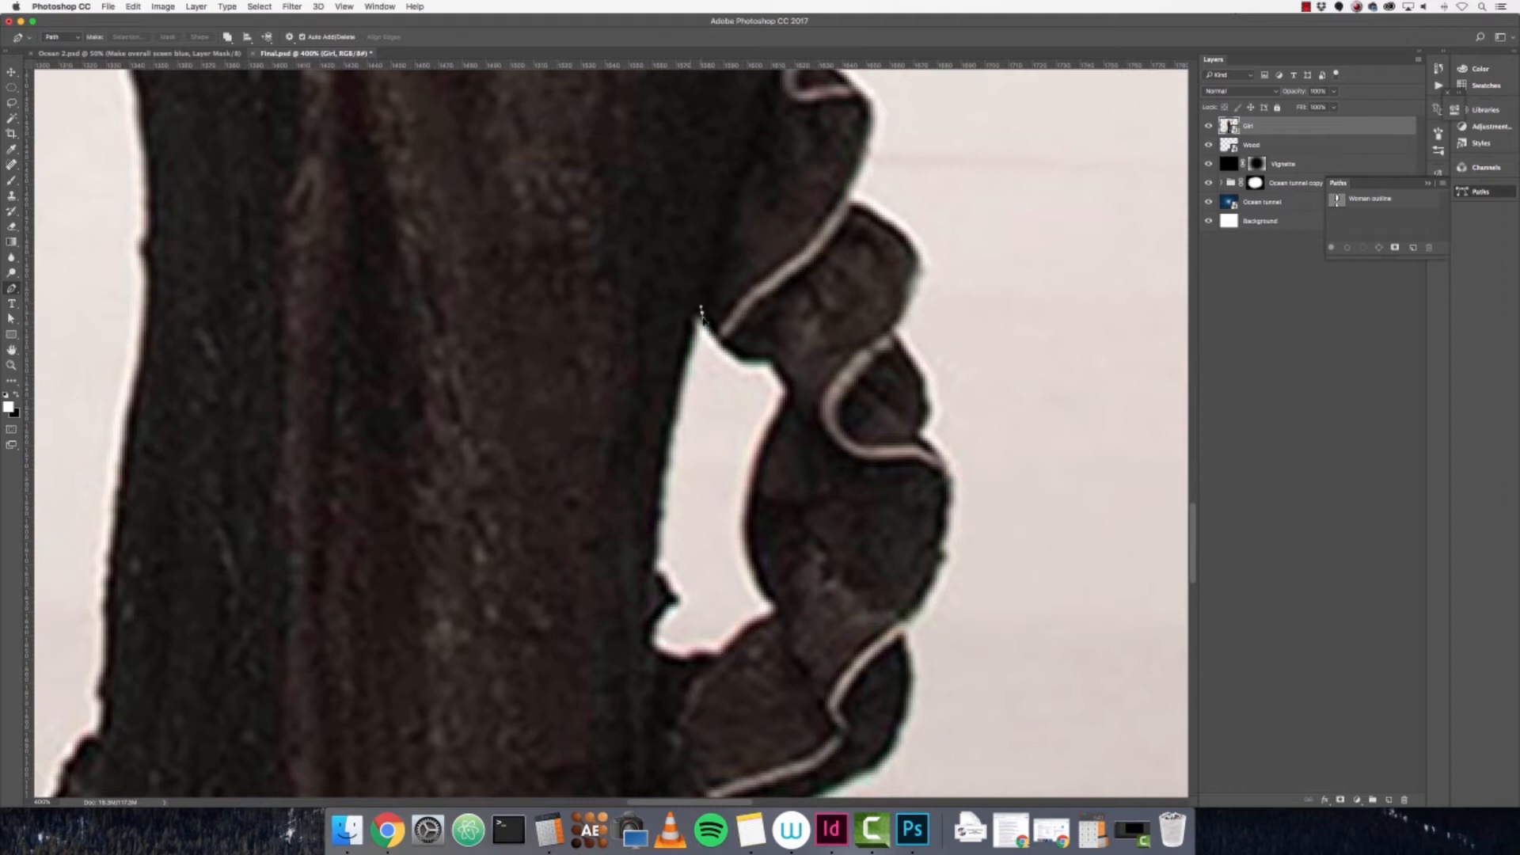
- Trace a closed Pen path around the gap between the dress and its hanging ruffle
left_click(702, 313)
left_click(724, 344)
left_click(745, 358)
left_click(771, 358)
left_click(785, 377)
left_click(786, 401)
left_click_drag(758, 464, 756, 476)
left_click(747, 546)
left_click(772, 607)
left_click(720, 654)
left_click(657, 649)
left_click(702, 313)
left_click(684, 459)
- Add a closed subpath around the small gap between the fingers of the woman's left hand
key("super+minus")
key("super+minus")
key("super+minus")
left_click_drag(722, 554, 722, 412)
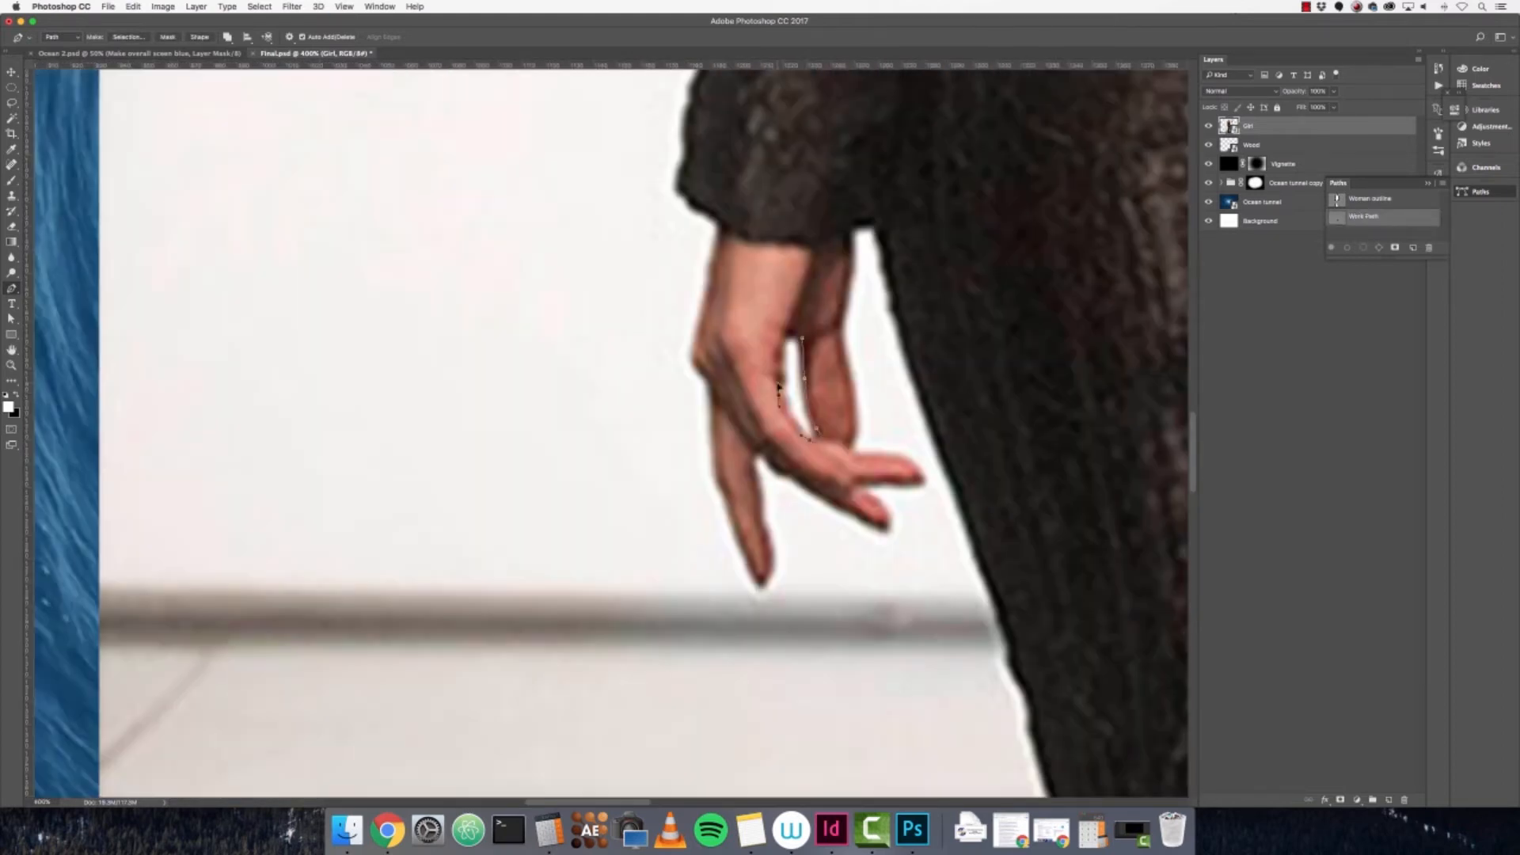
left_click(781, 378)
left_click(779, 346)
left_click(804, 340)
- Save the work path of the gaps under the name "Holes"
double_click(1367, 221)
type("N")
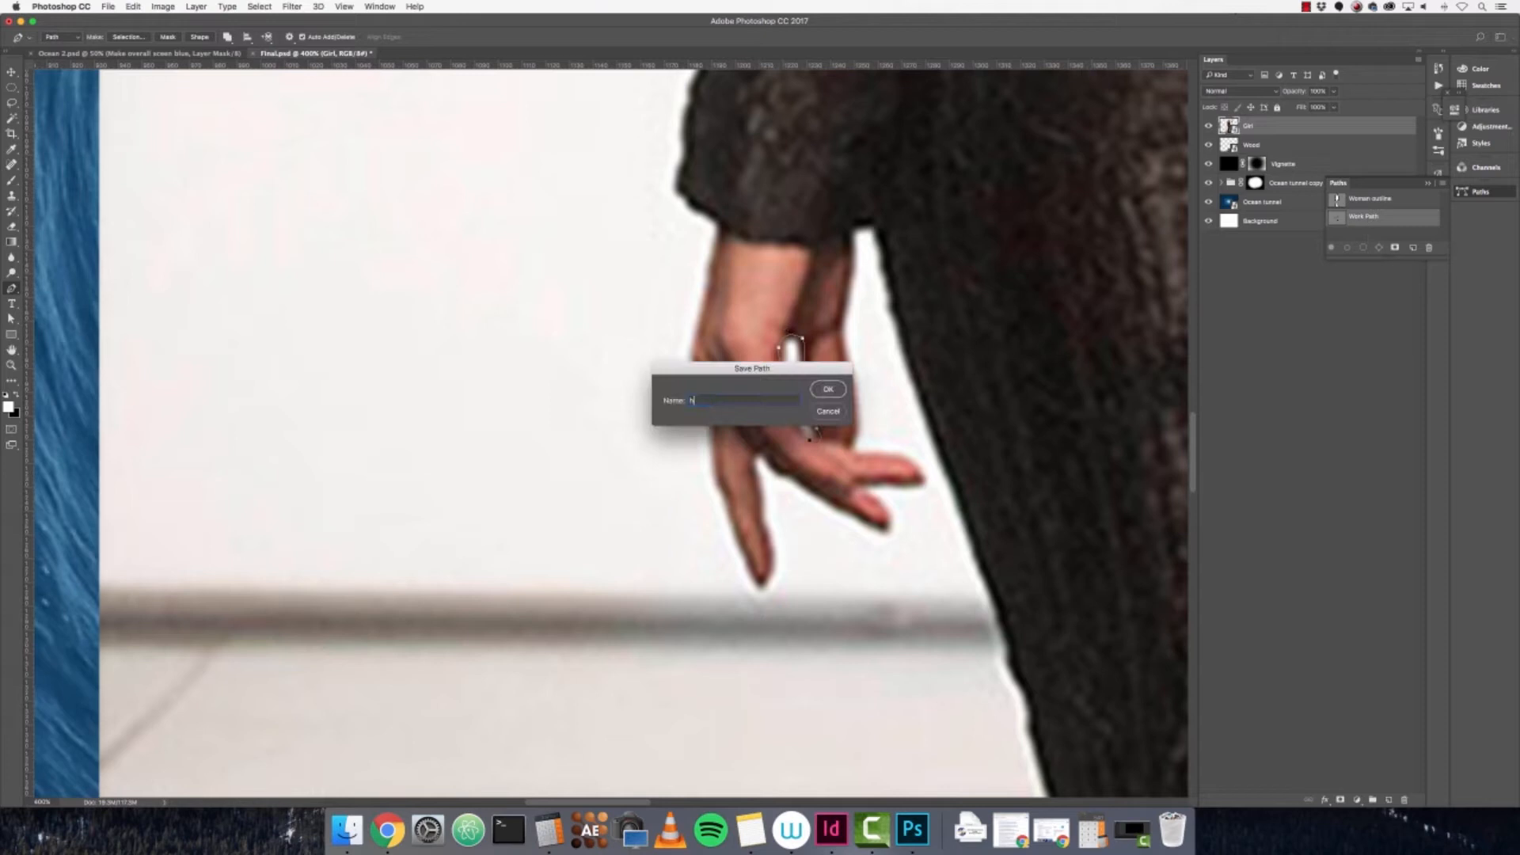
key("Return")
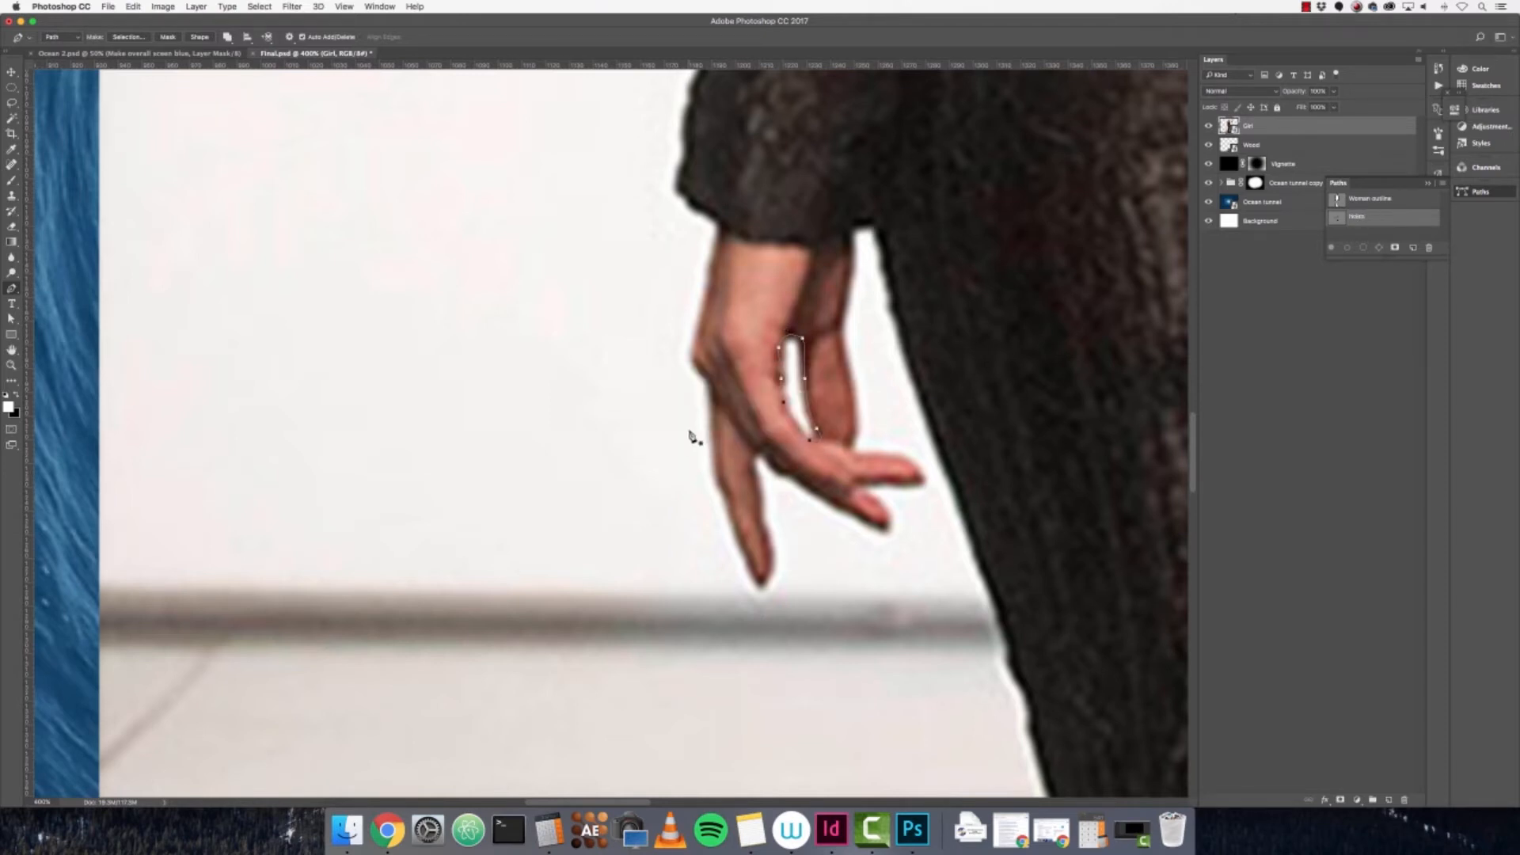
key("super+minus")
key("super+minus")
key("super+minus")
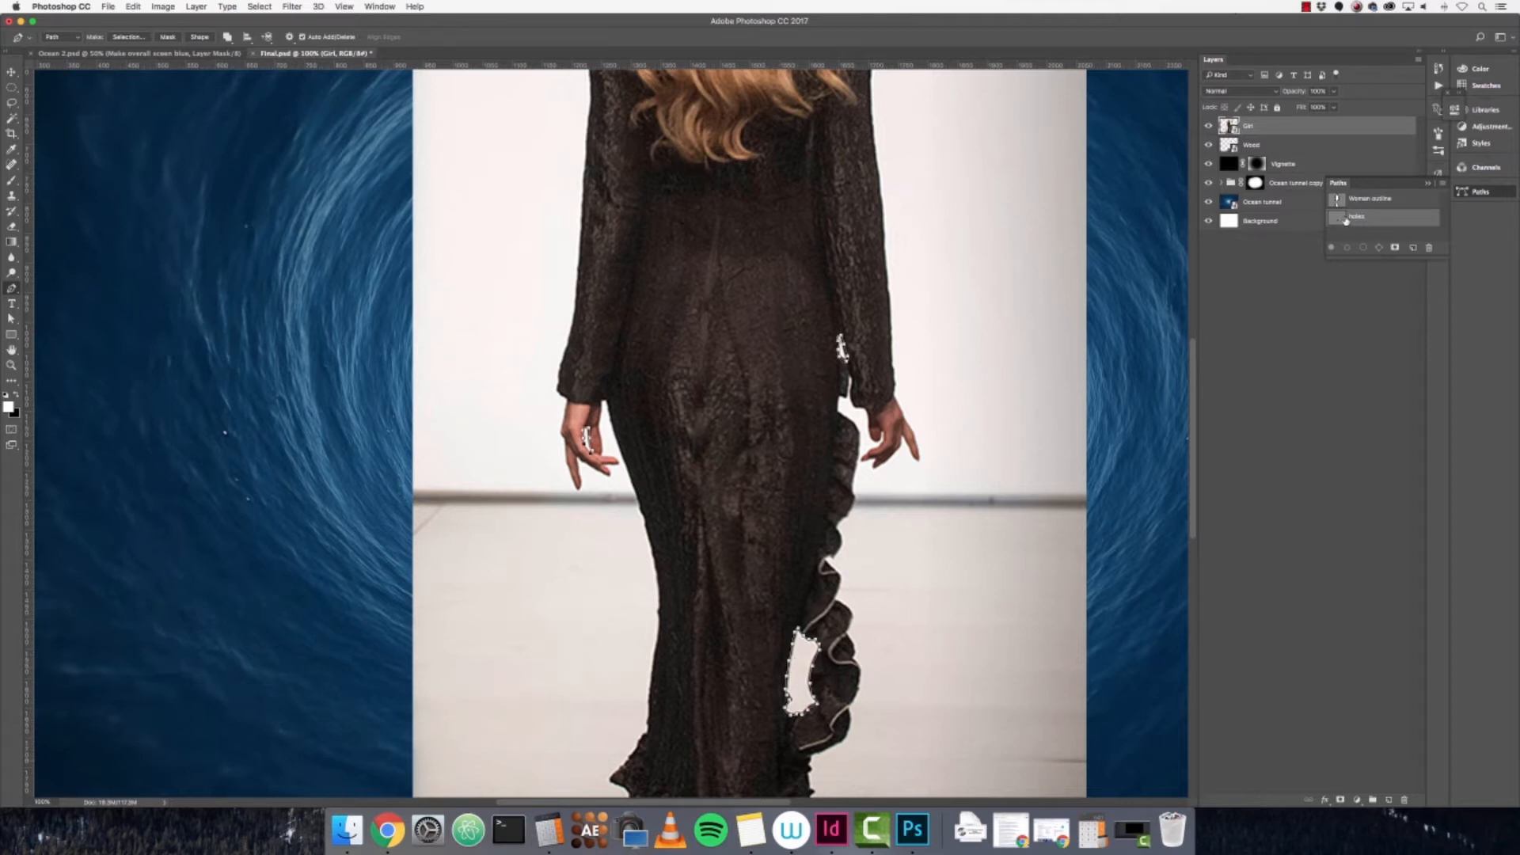
- Load the Woman outline path as a selection and add it as a layer mask on the Girl layer
left_click(1381, 201)
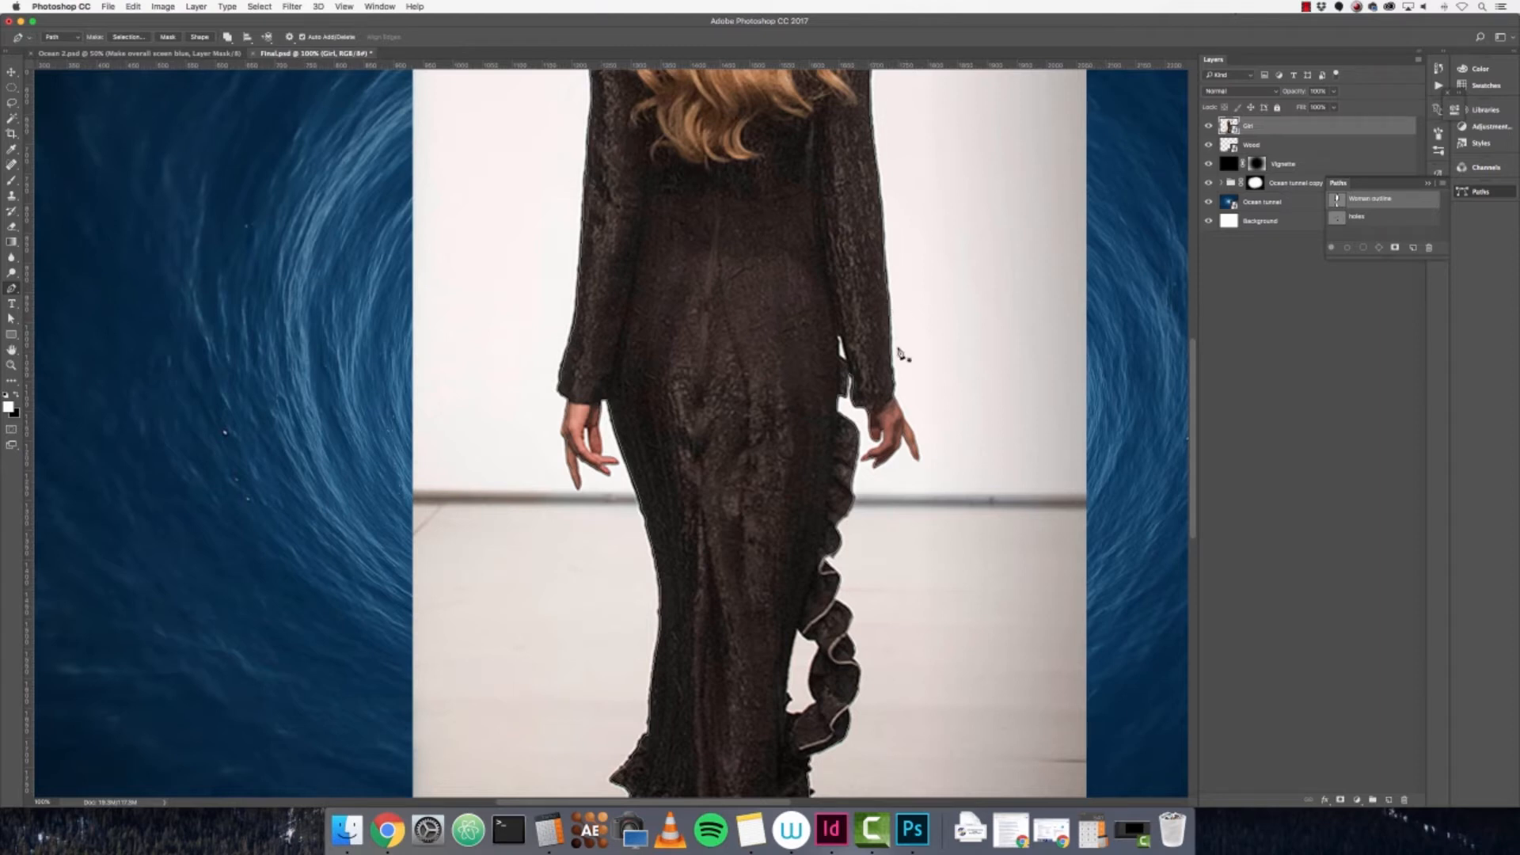
left_click(1422, 220)
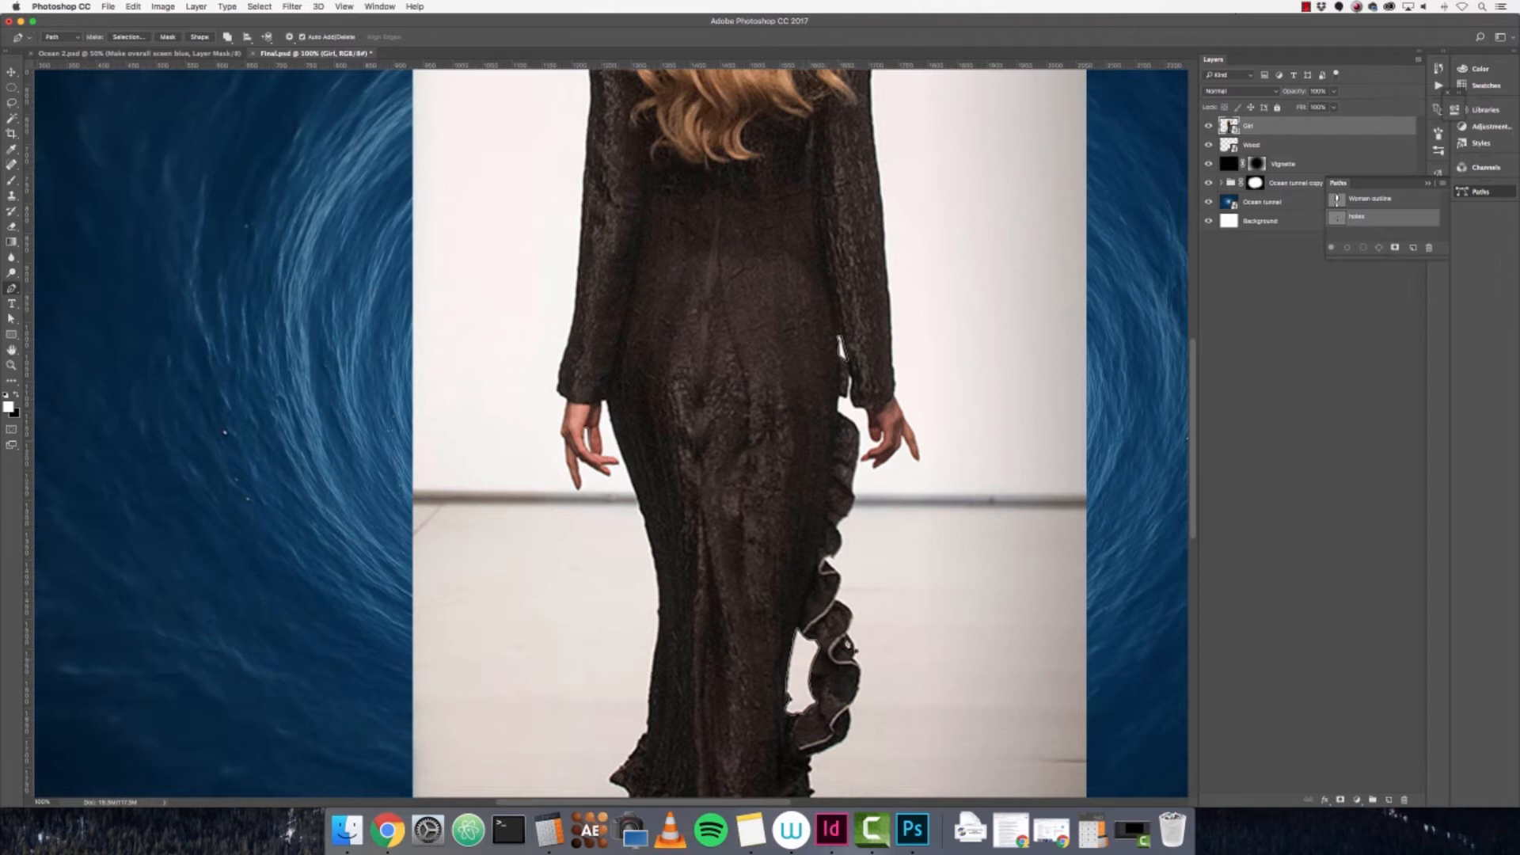
key("super+minus")
key("super+minus")
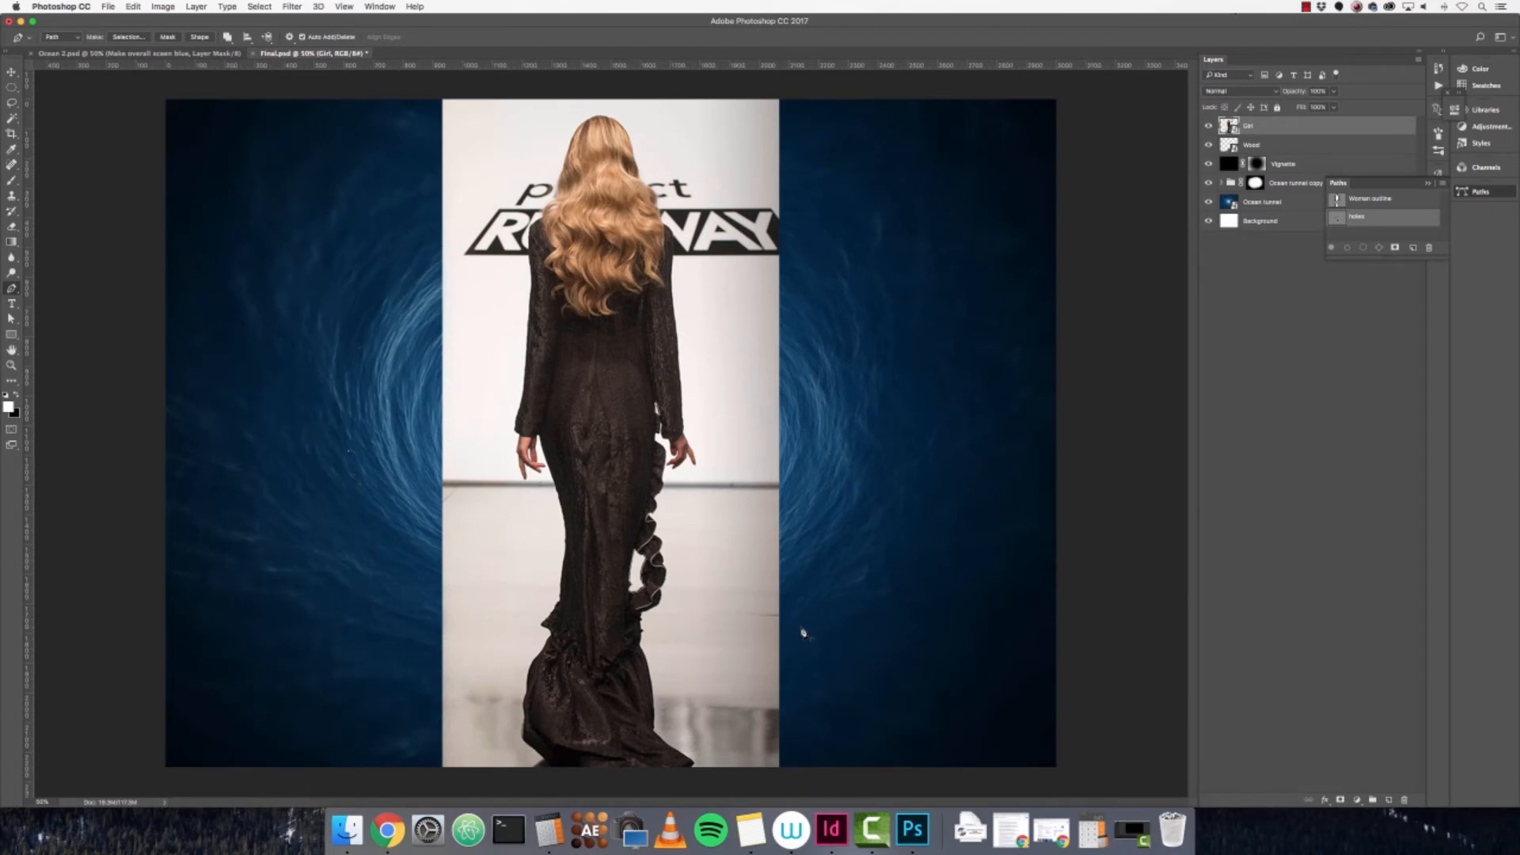
left_click(1397, 200)
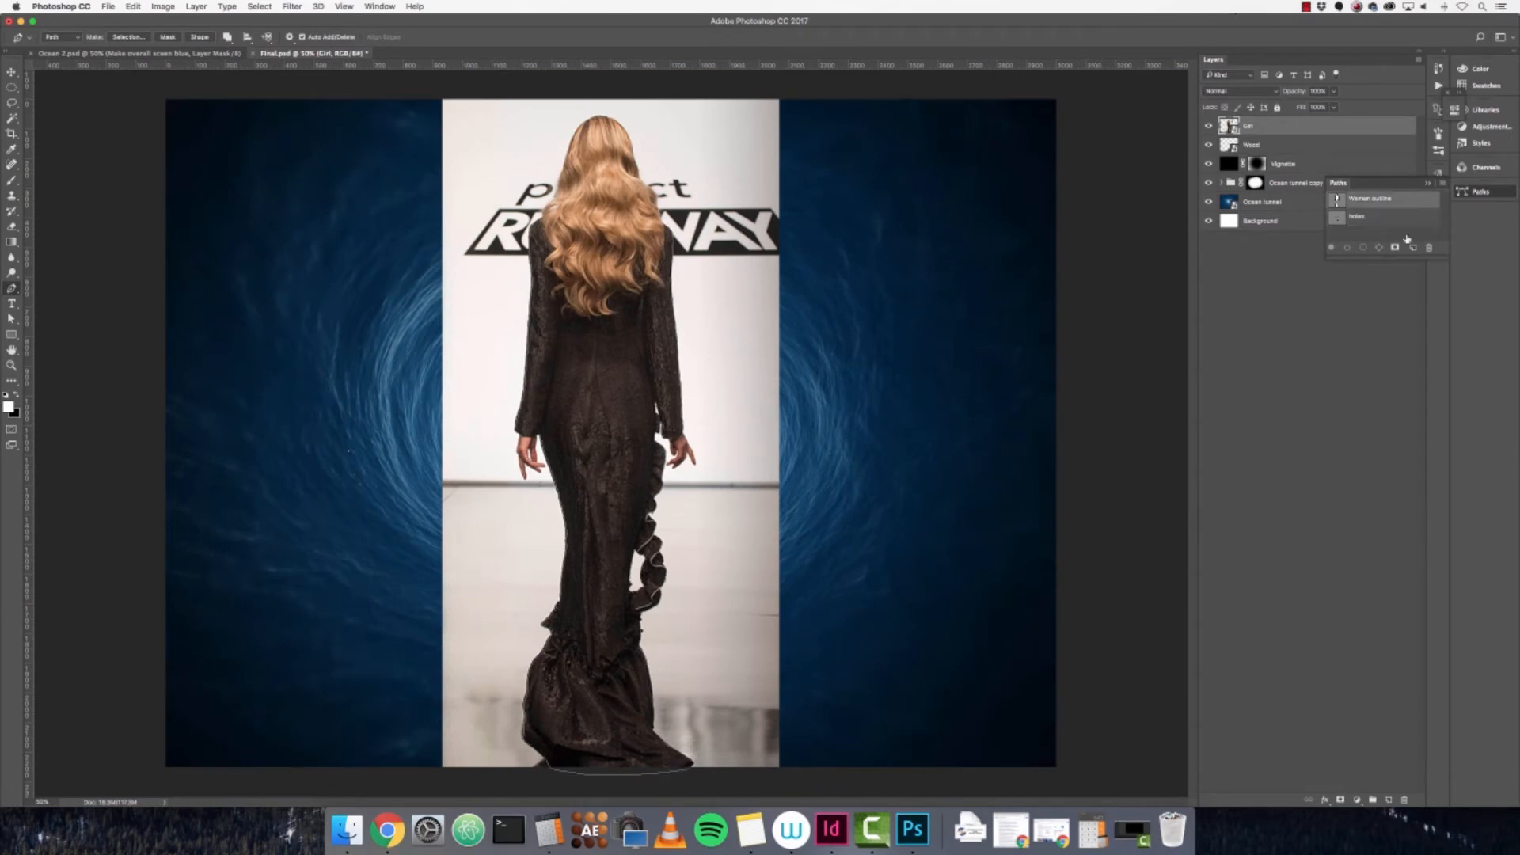
left_click(1364, 249)
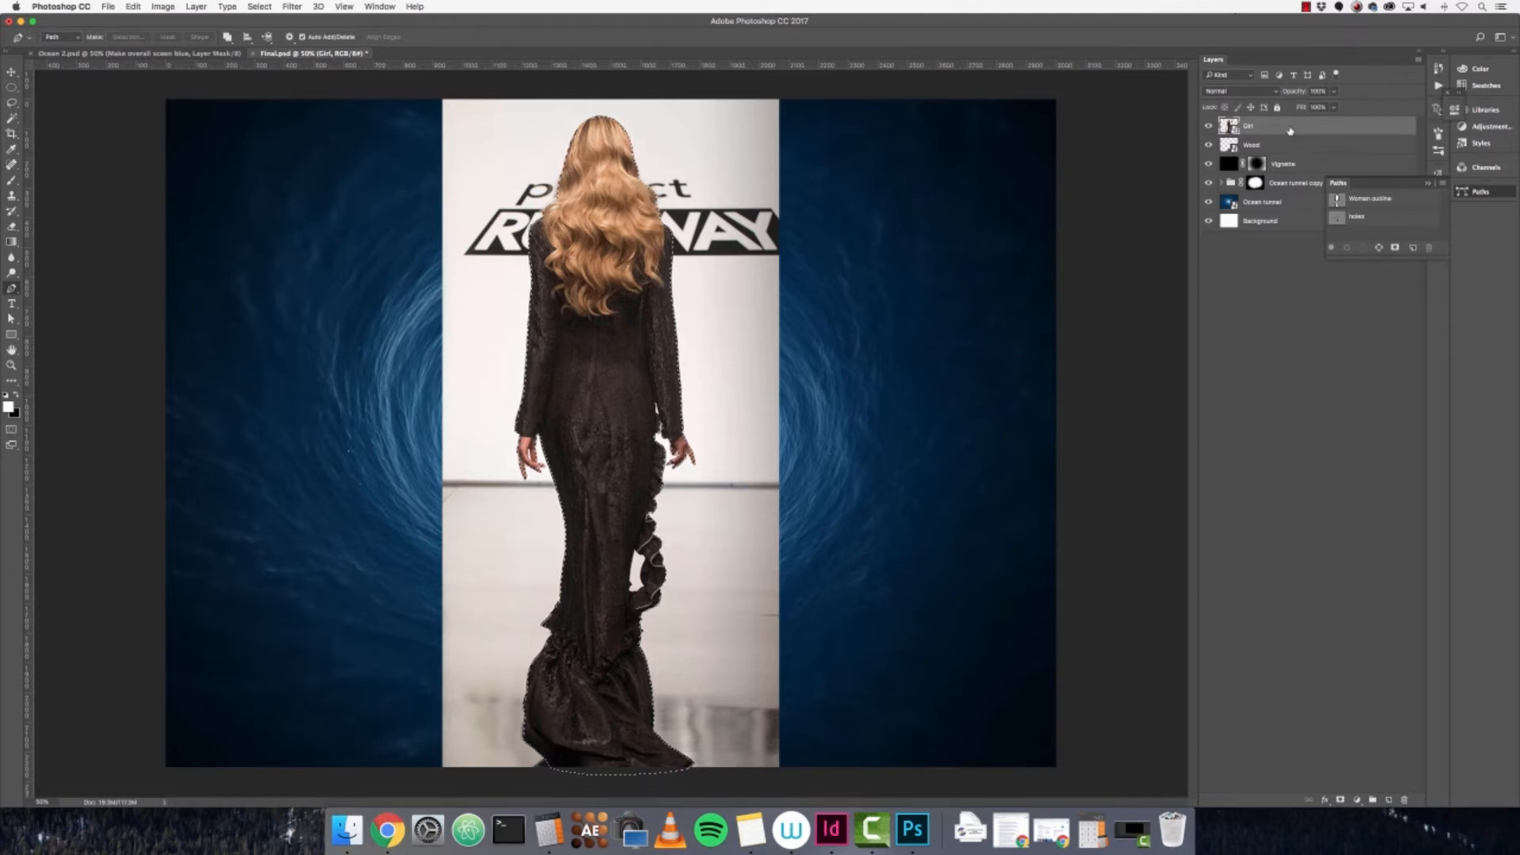
left_click(1340, 801)
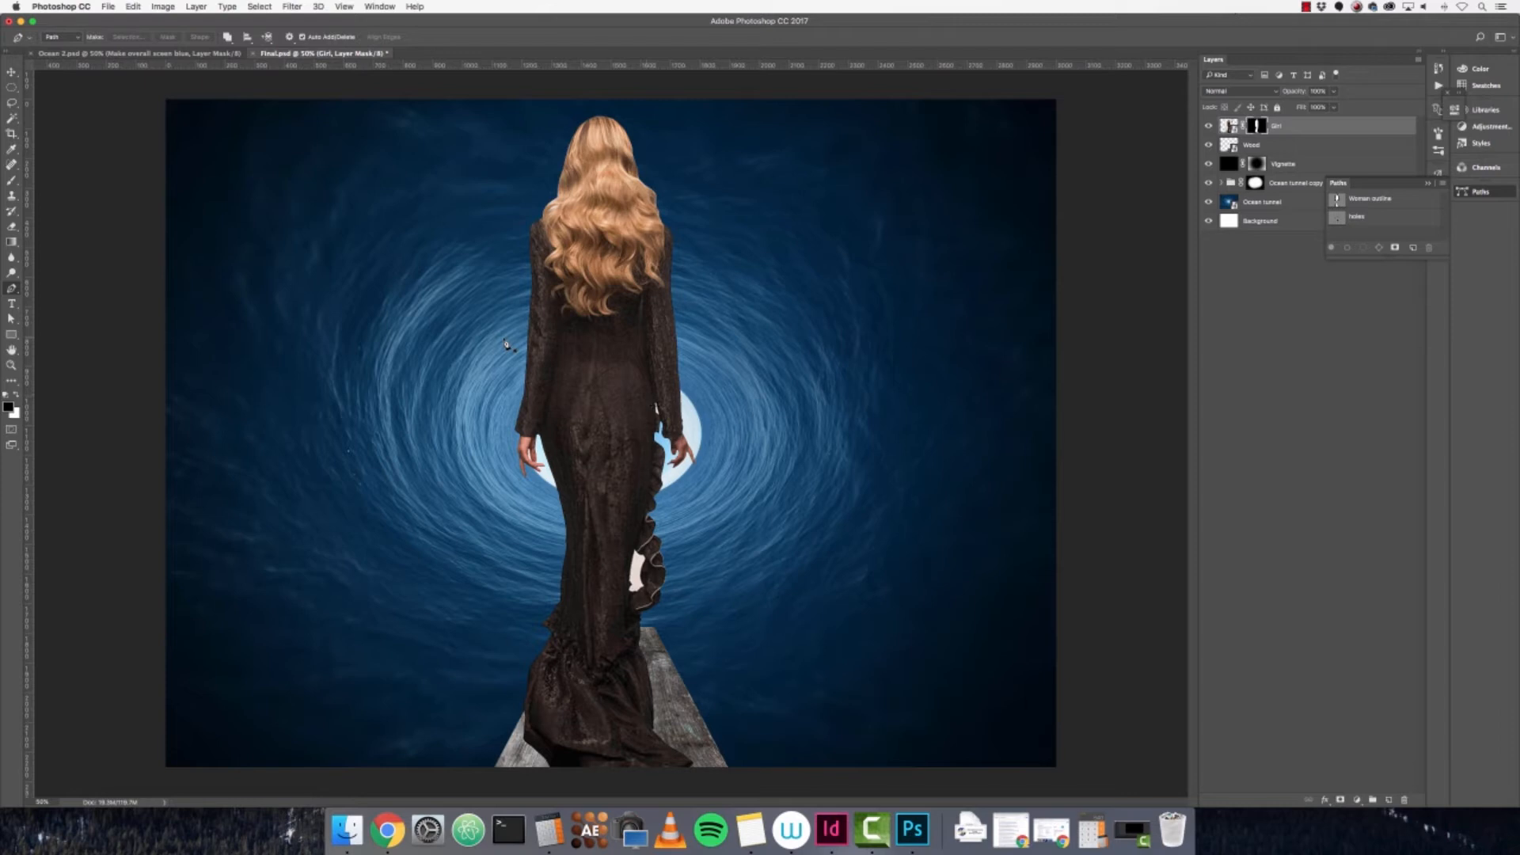
- Load the Holes path as a selection, fill it with black on the Girl layer mask, and deselect
key("super+equal")
key("super+equal")
key("super+equal")
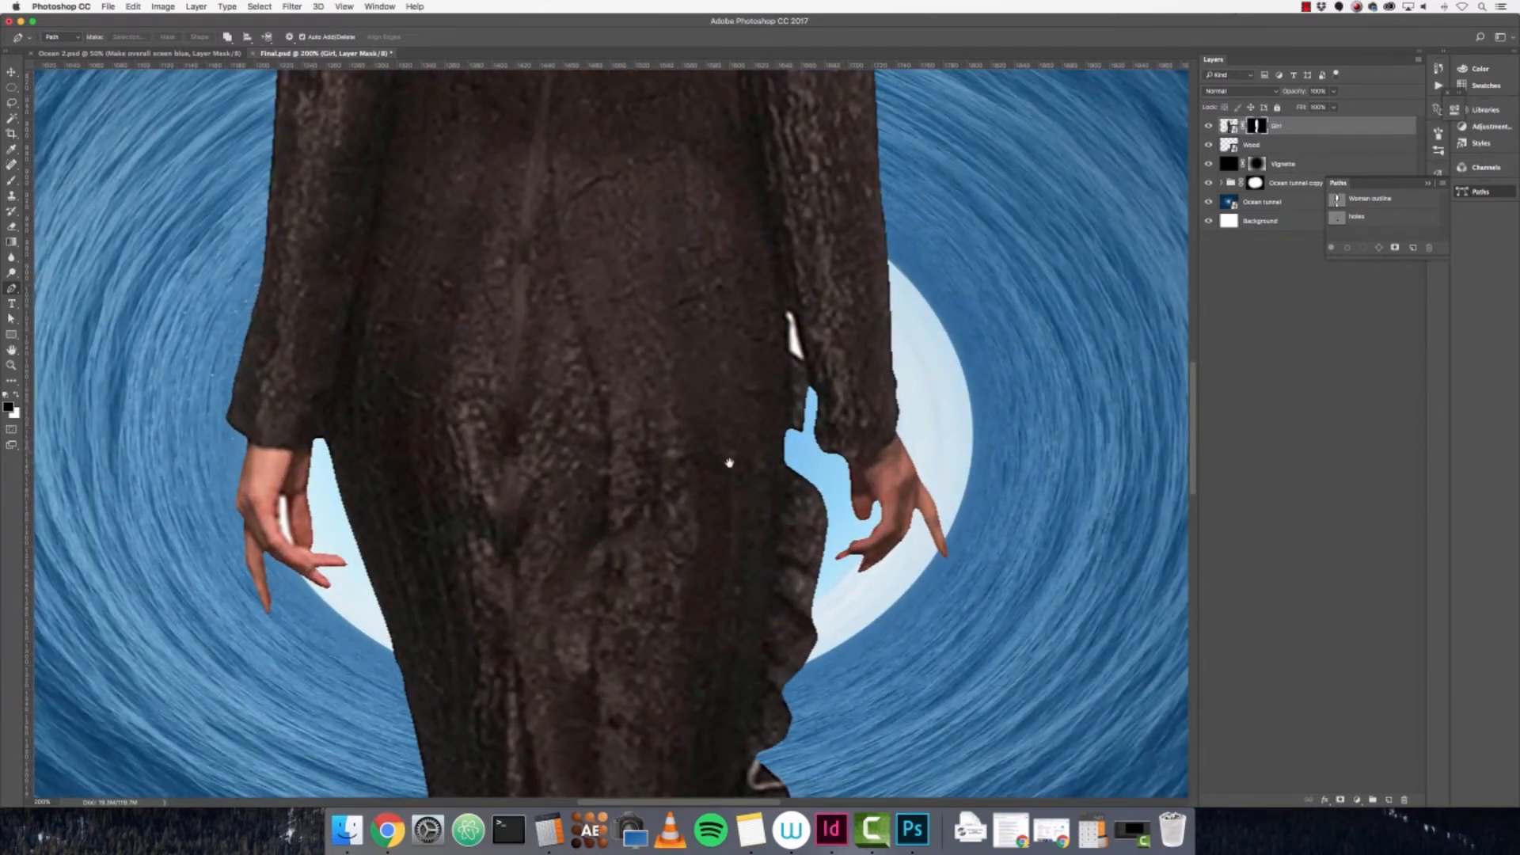
left_click_drag(738, 502, 703, 610)
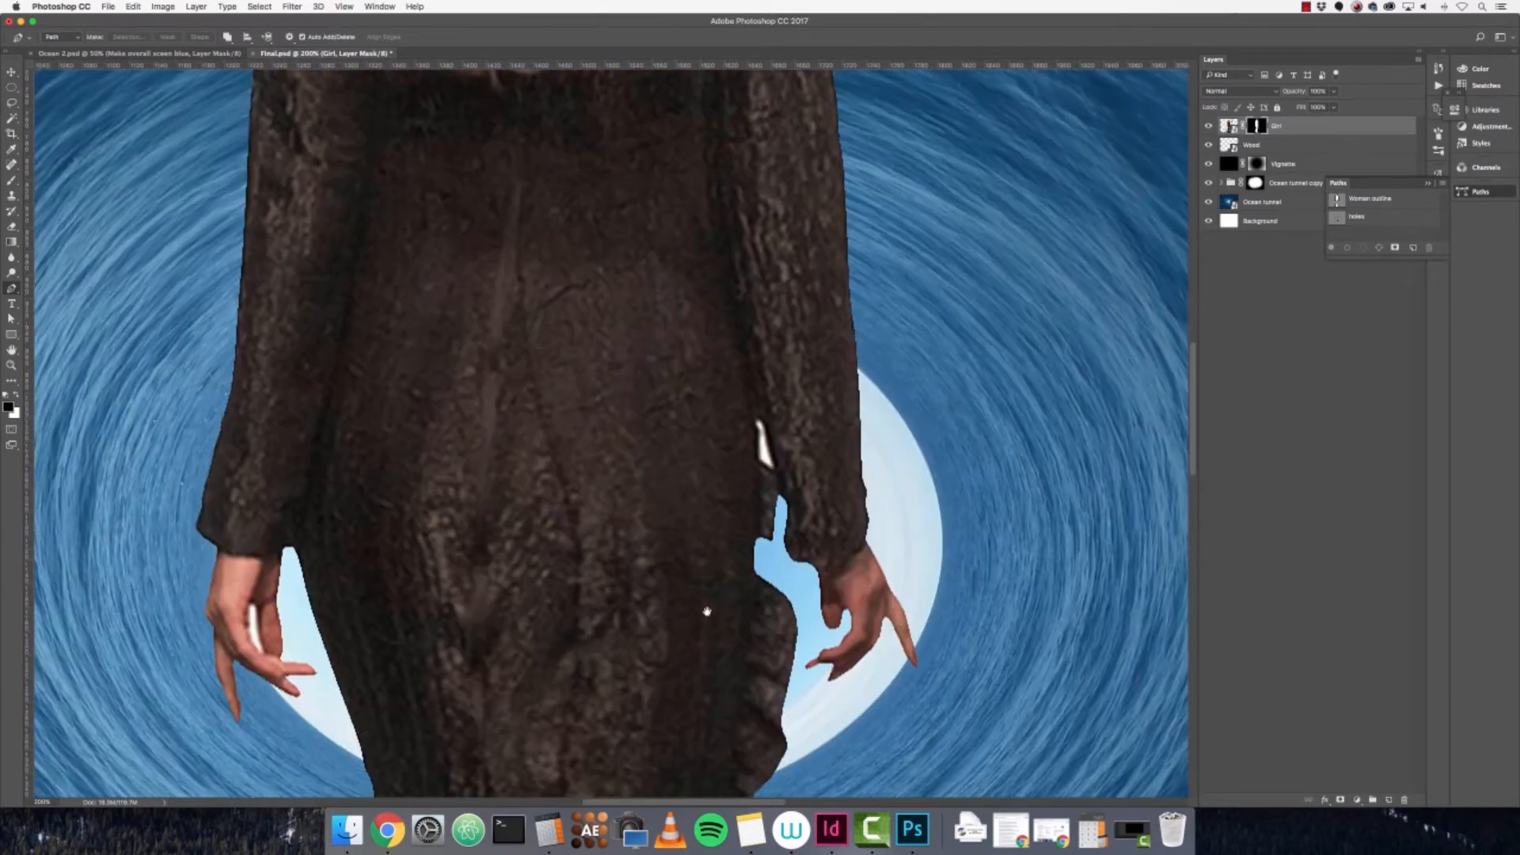
left_click_drag(595, 640, 703, 343)
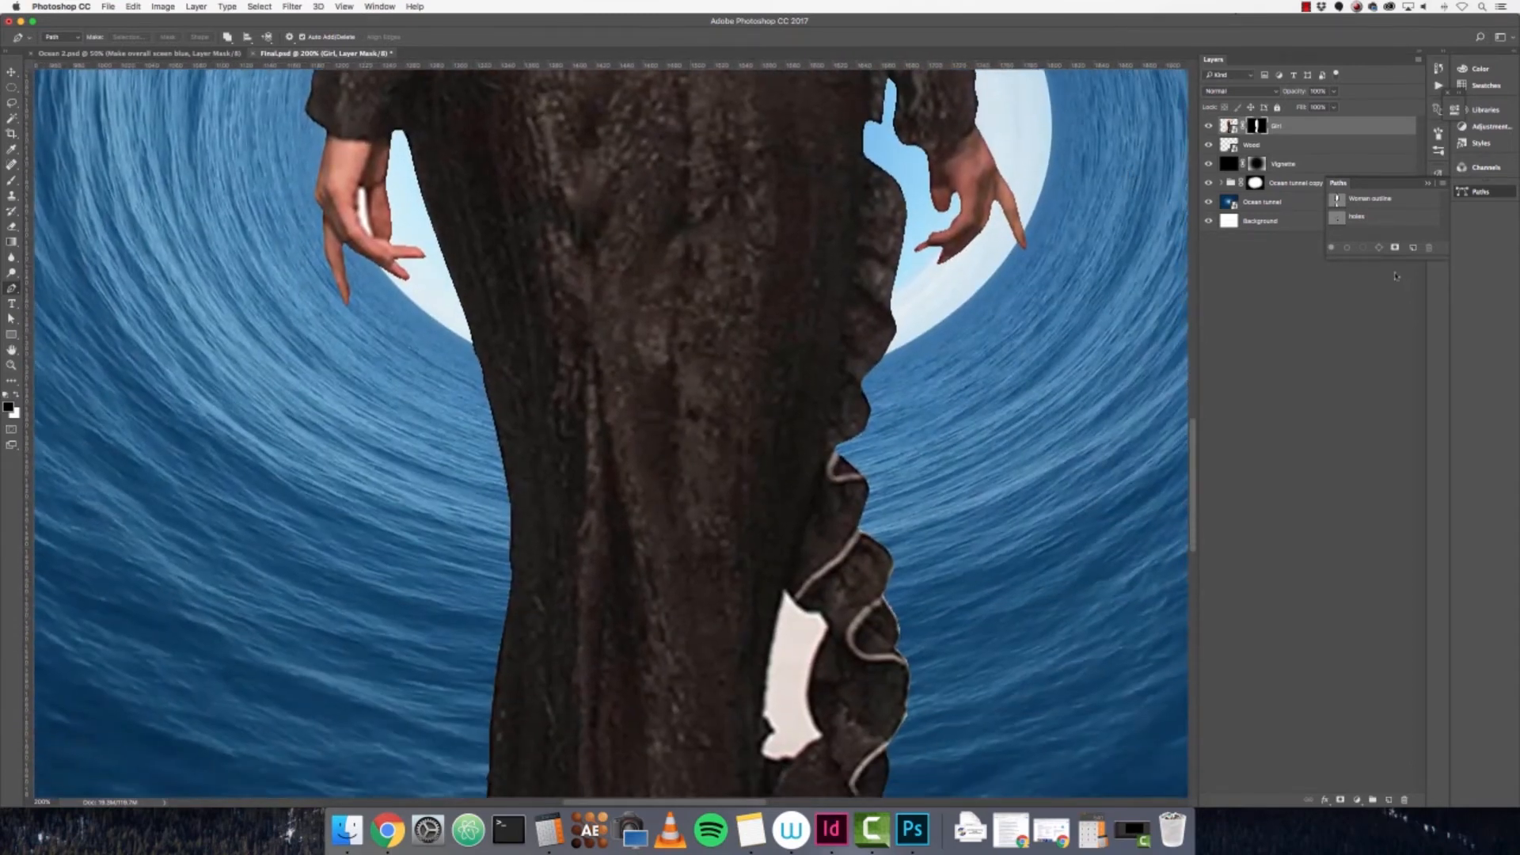
left_click(1370, 222)
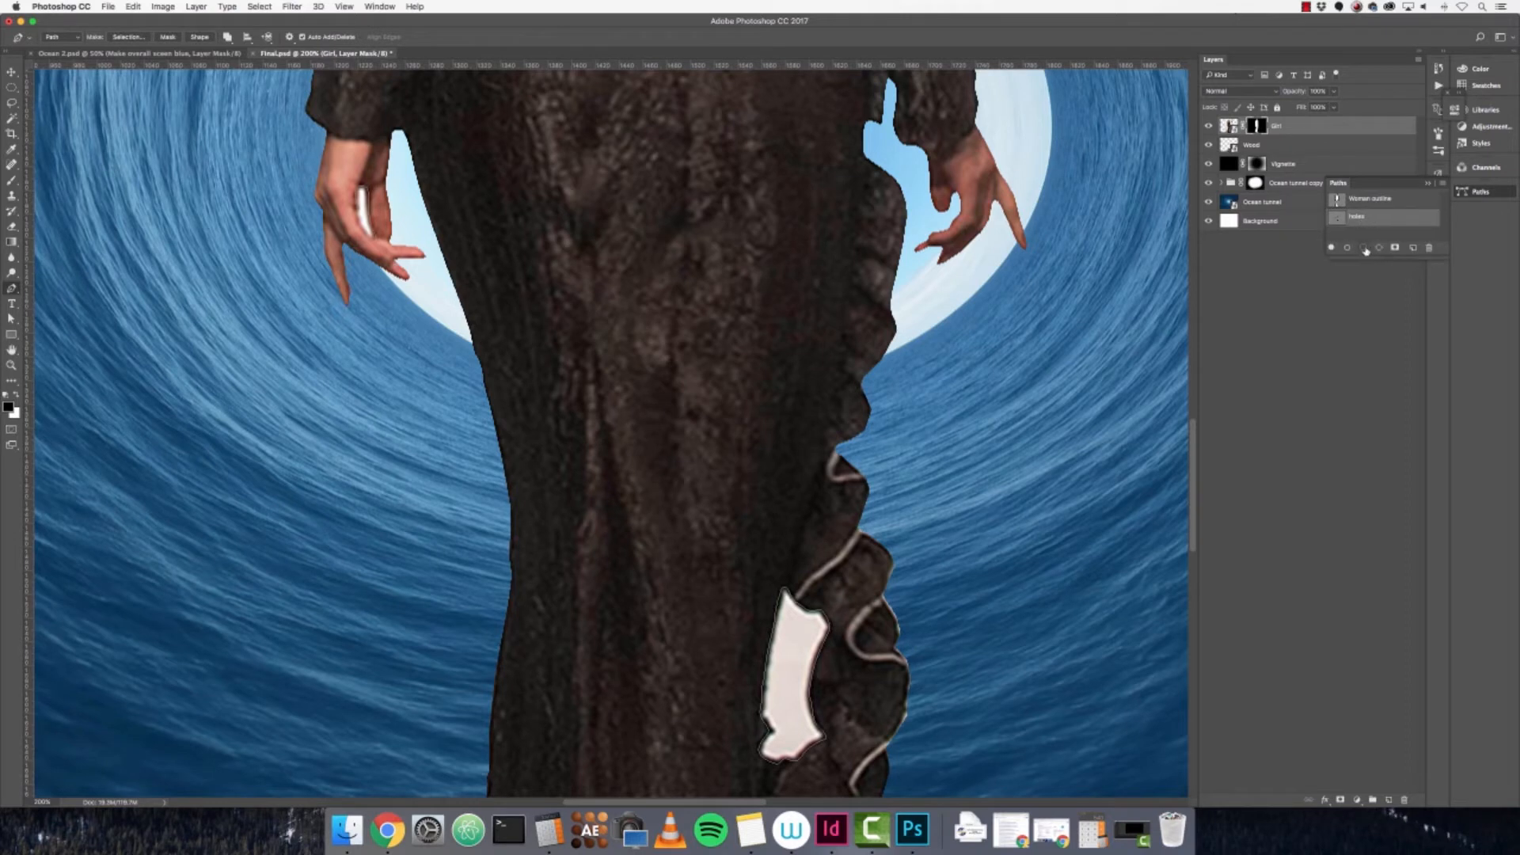
left_click(1365, 251)
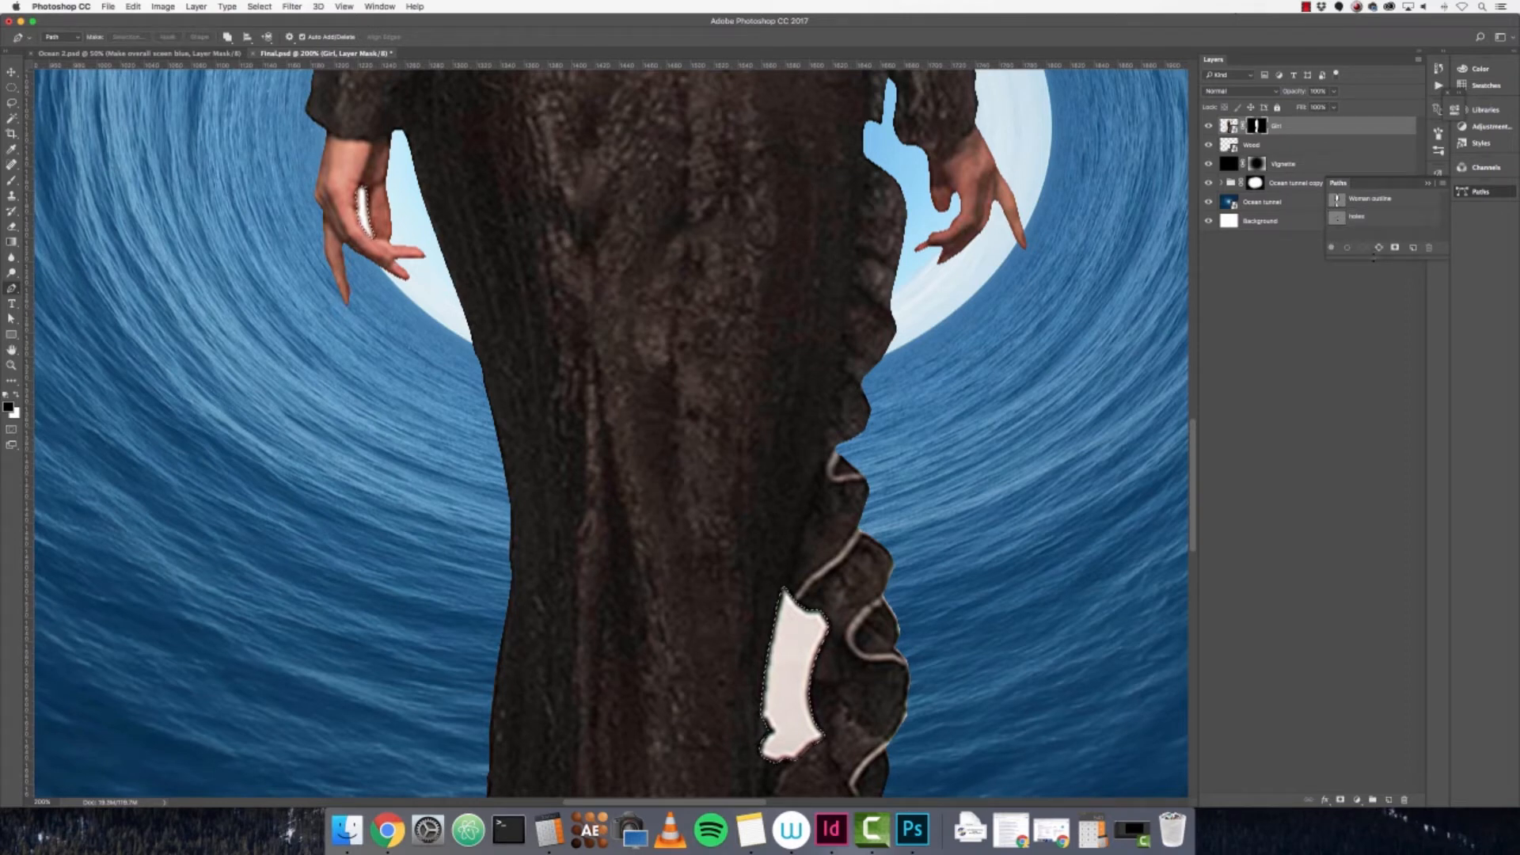
left_click_drag(923, 206, 912, 297)
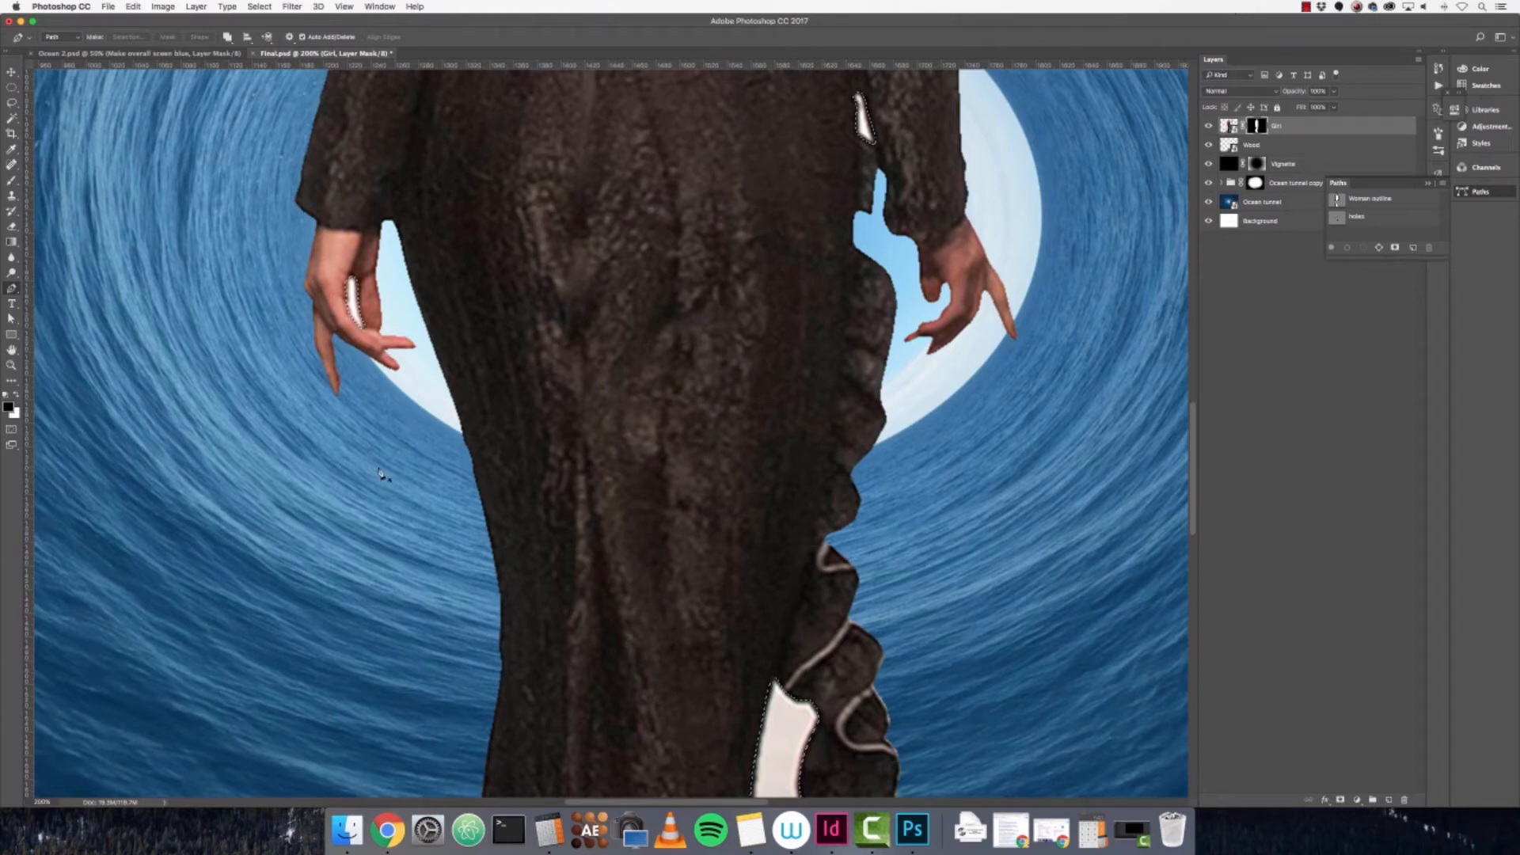
key("alt+BackSpace")
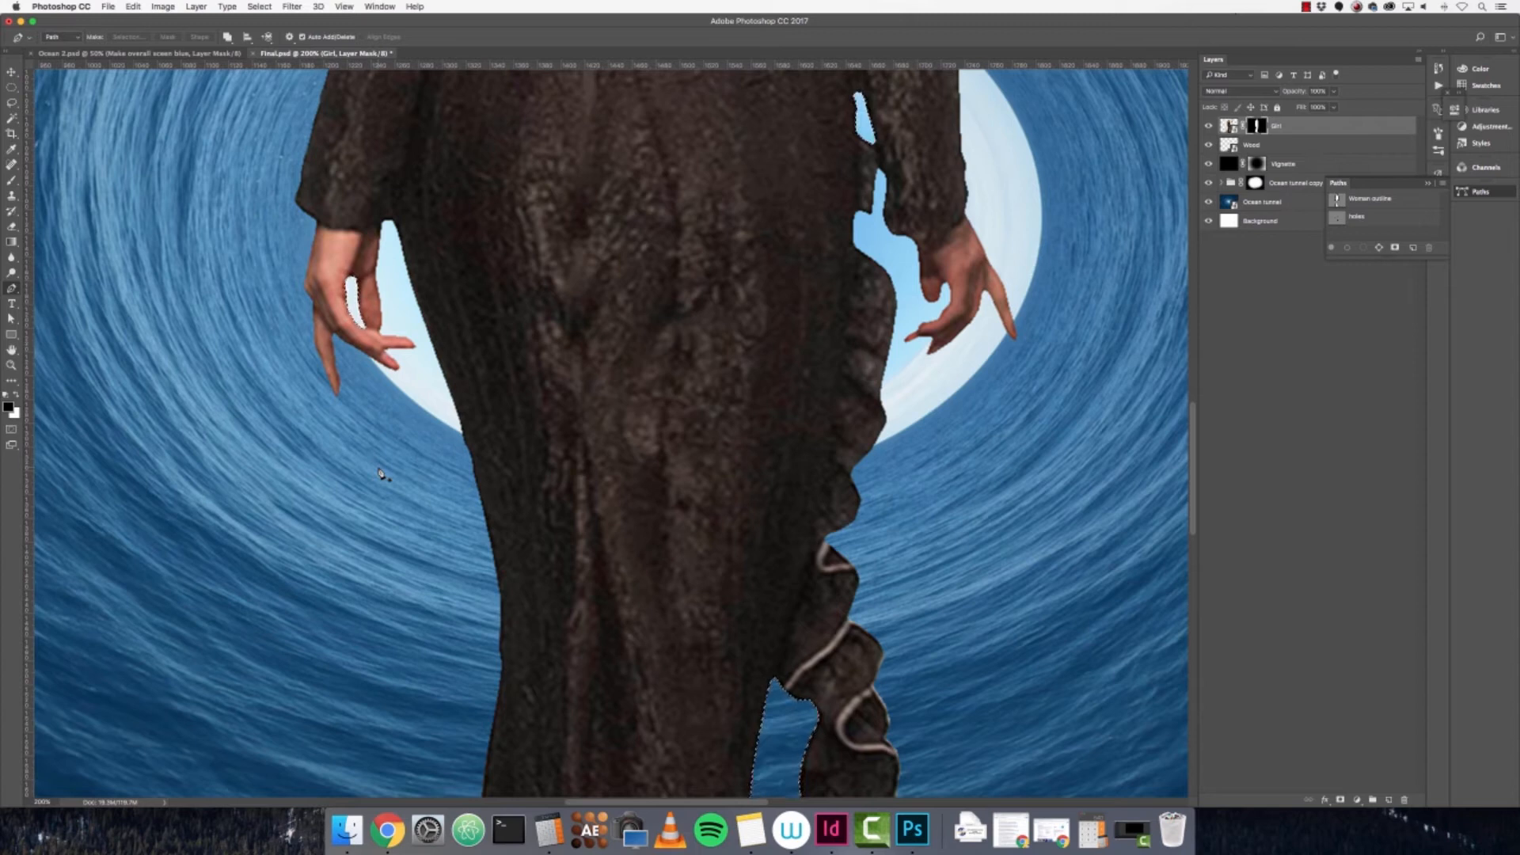
scroll(668, 441, "down", 5)
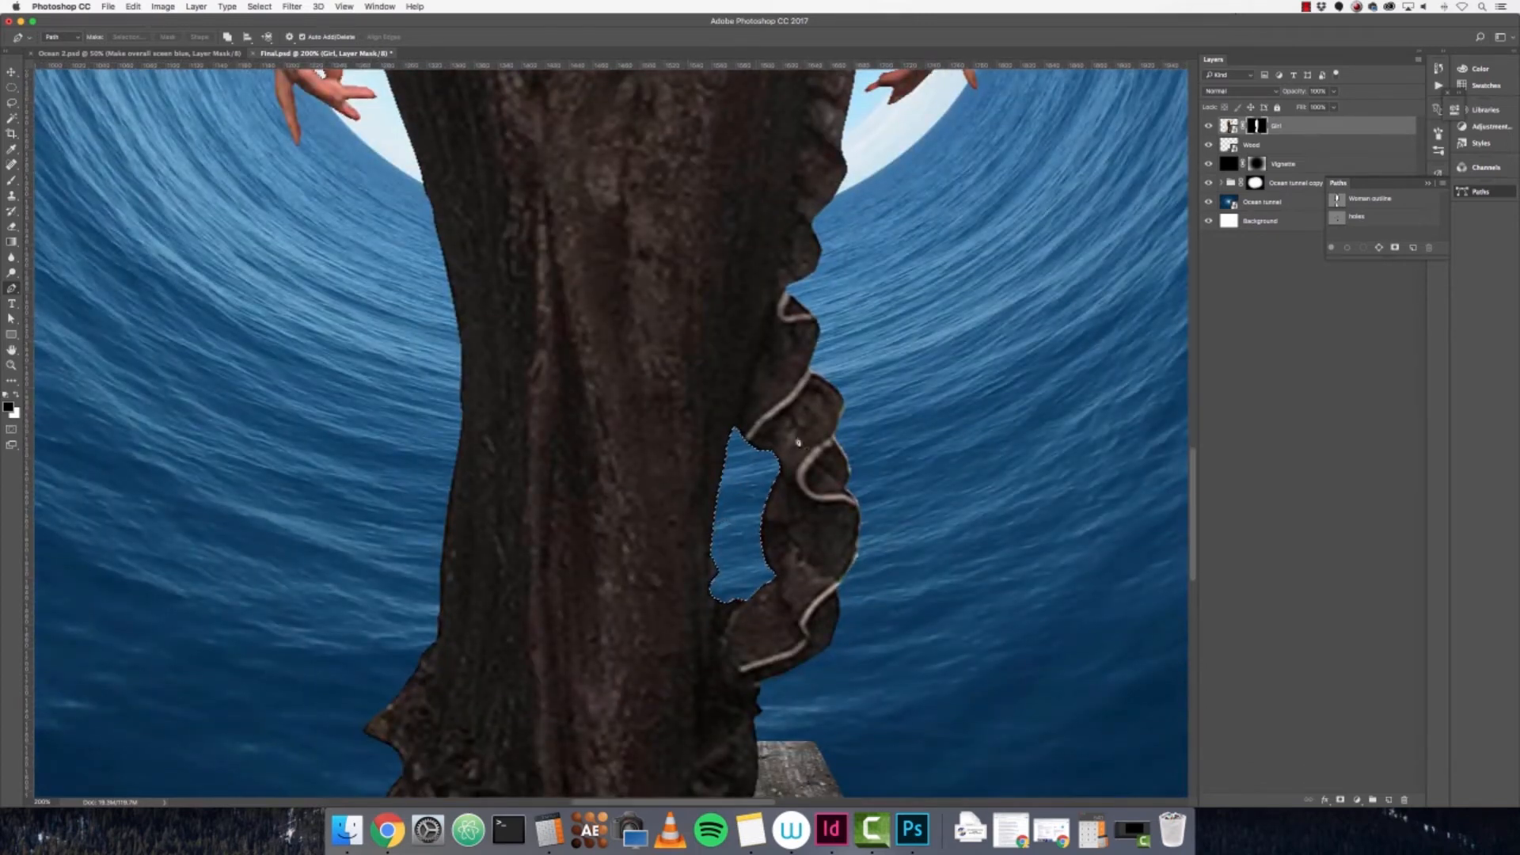
key("m")
left_click(331, 233)
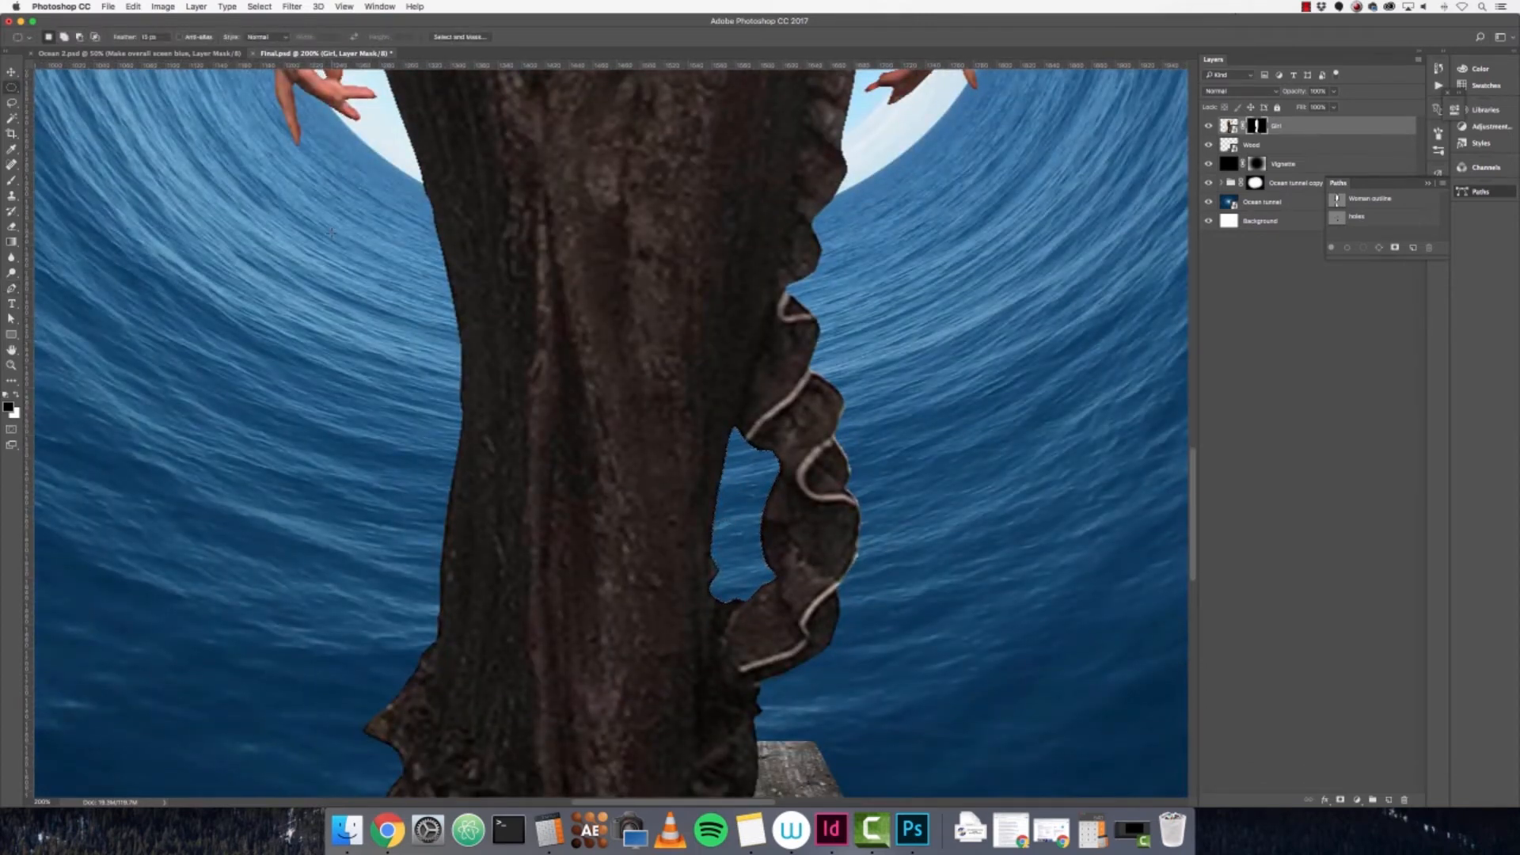
- Scale the Girl layer proportionally to about 78% and place the dress hem over the far end of the plank
key("super+0")
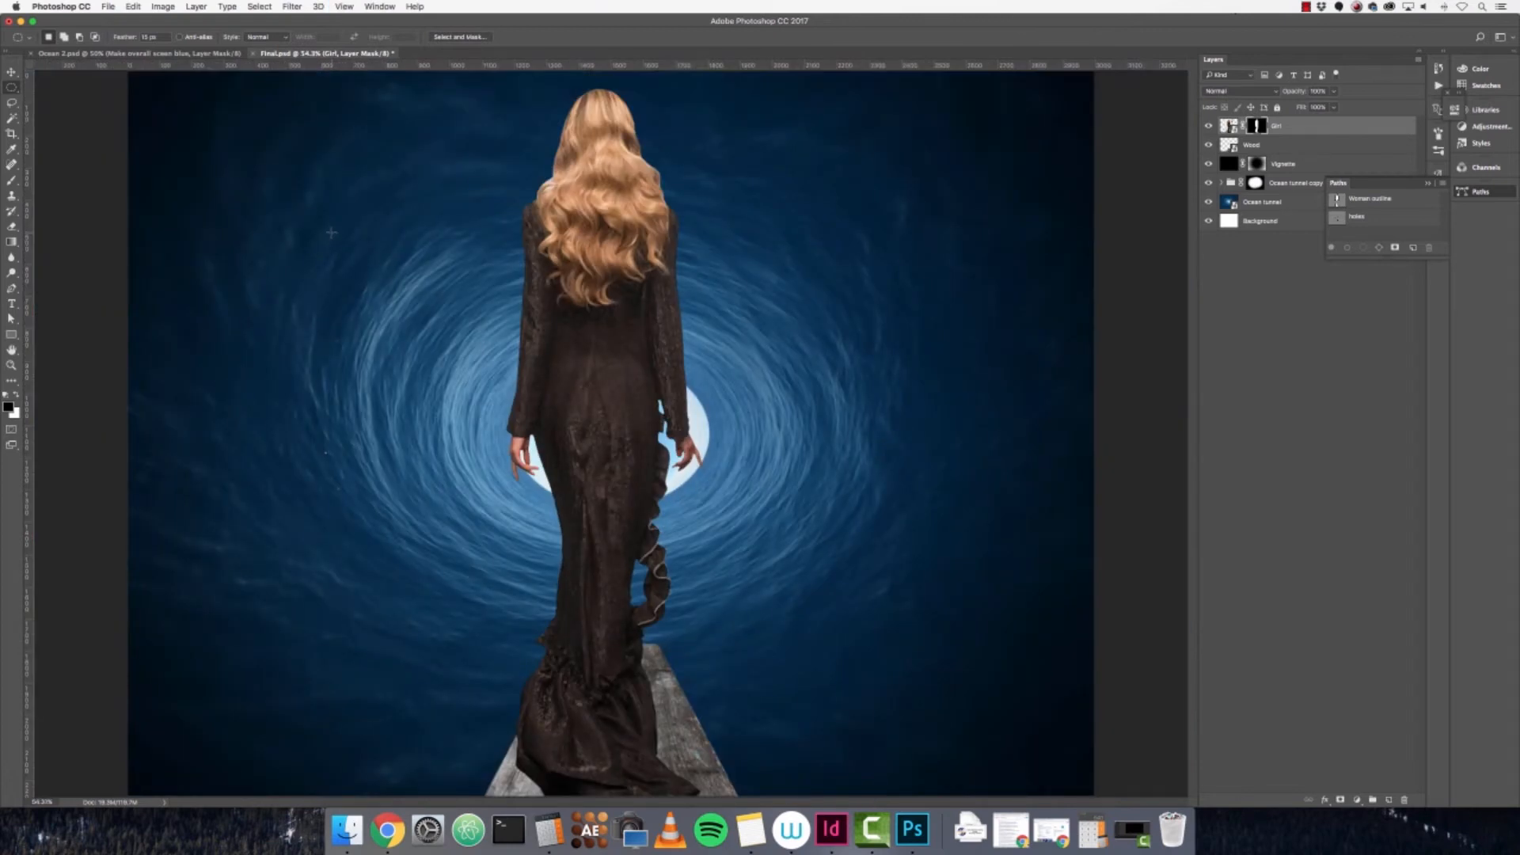
key("super+minus")
key("super+minus")
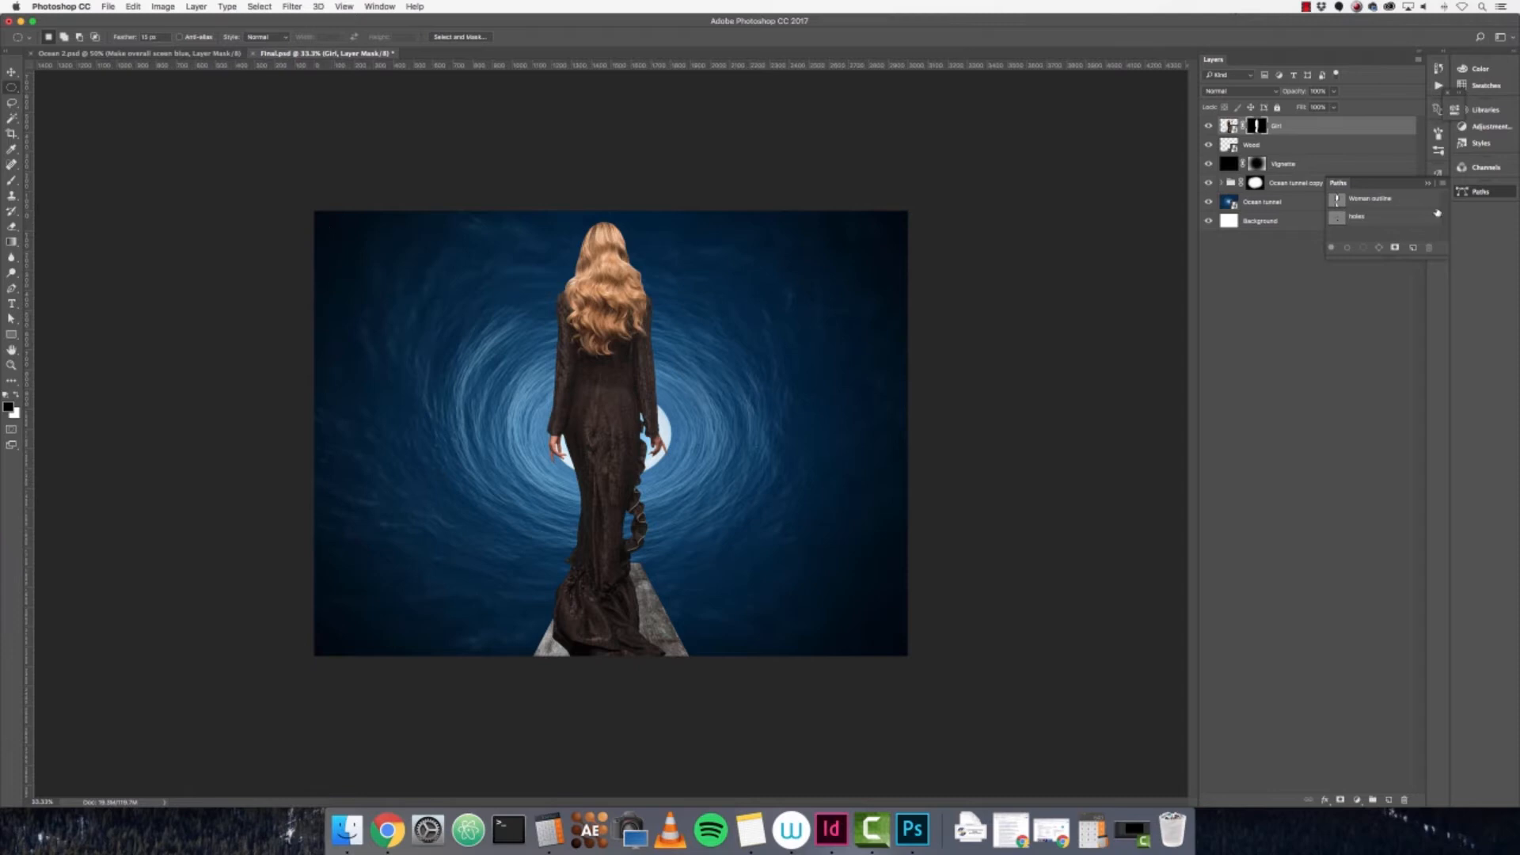
left_click(1430, 185)
key("v")
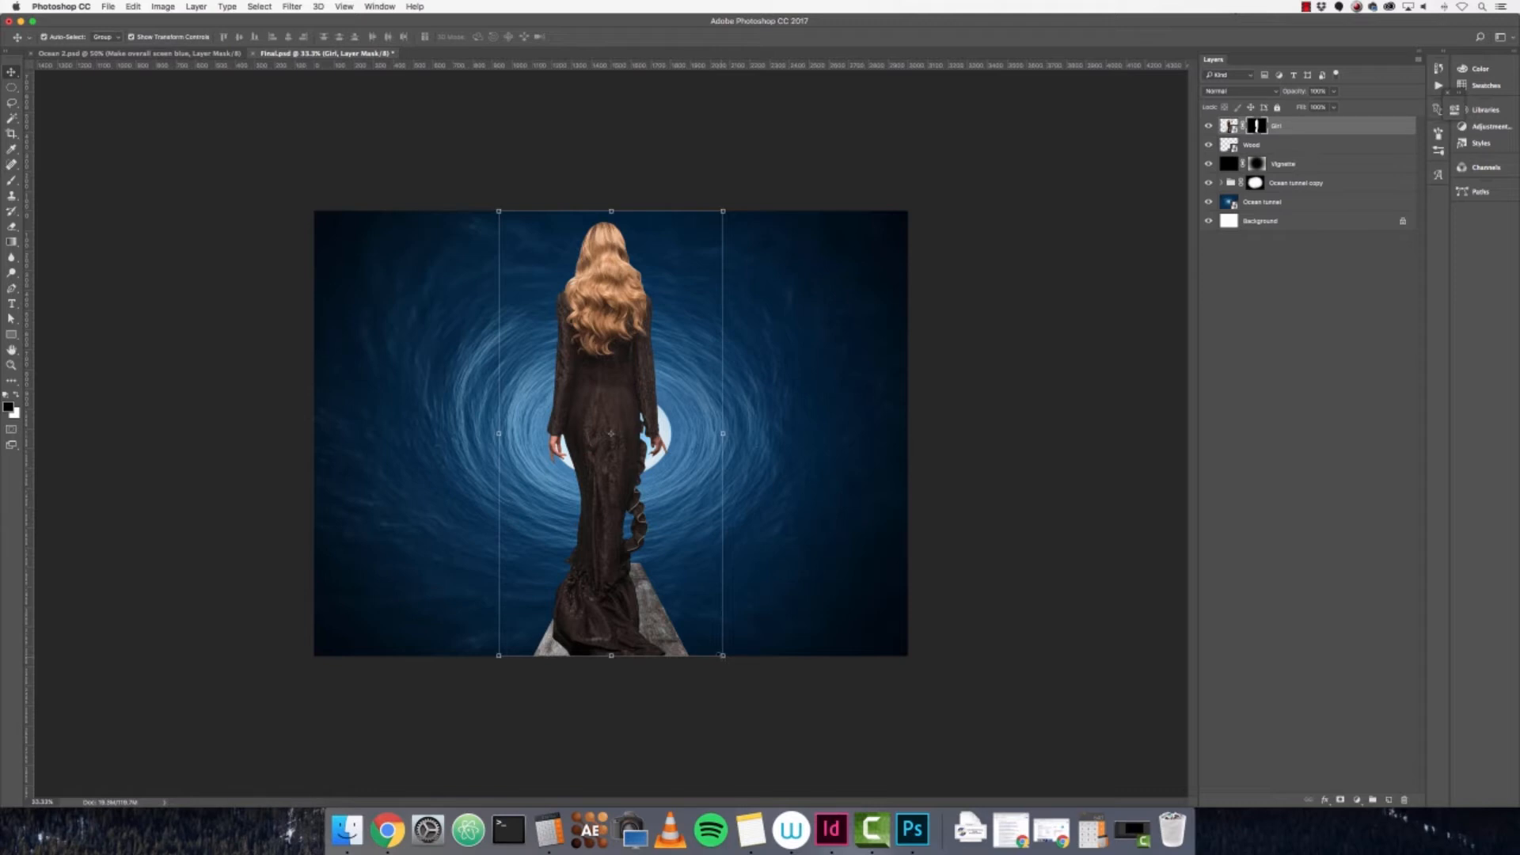
left_click_drag(723, 656, 628, 562)
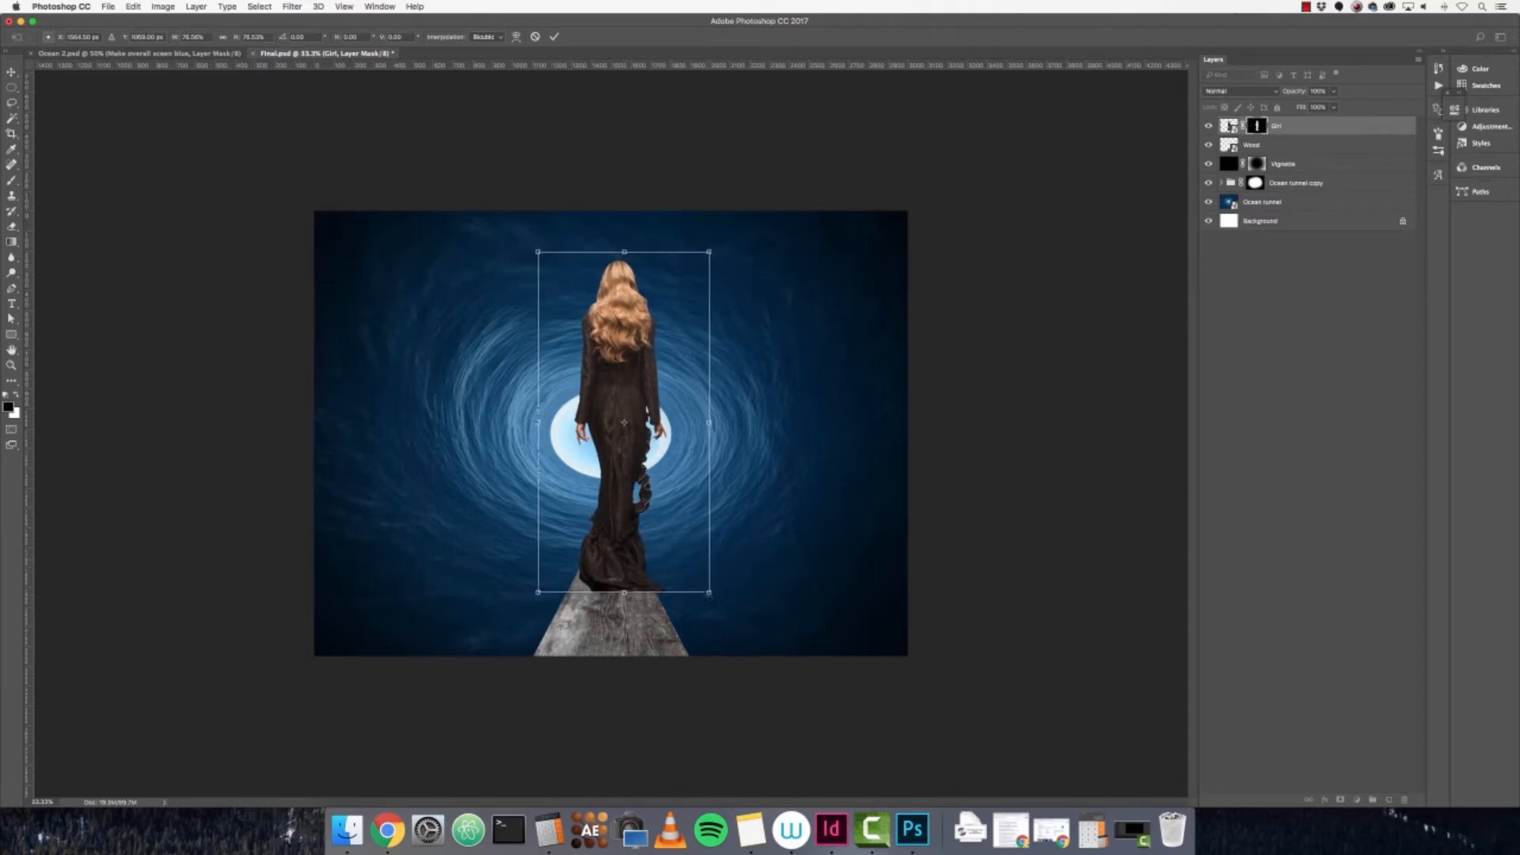
left_click_drag(710, 593, 712, 595)
left_click_drag(630, 564, 628, 560)
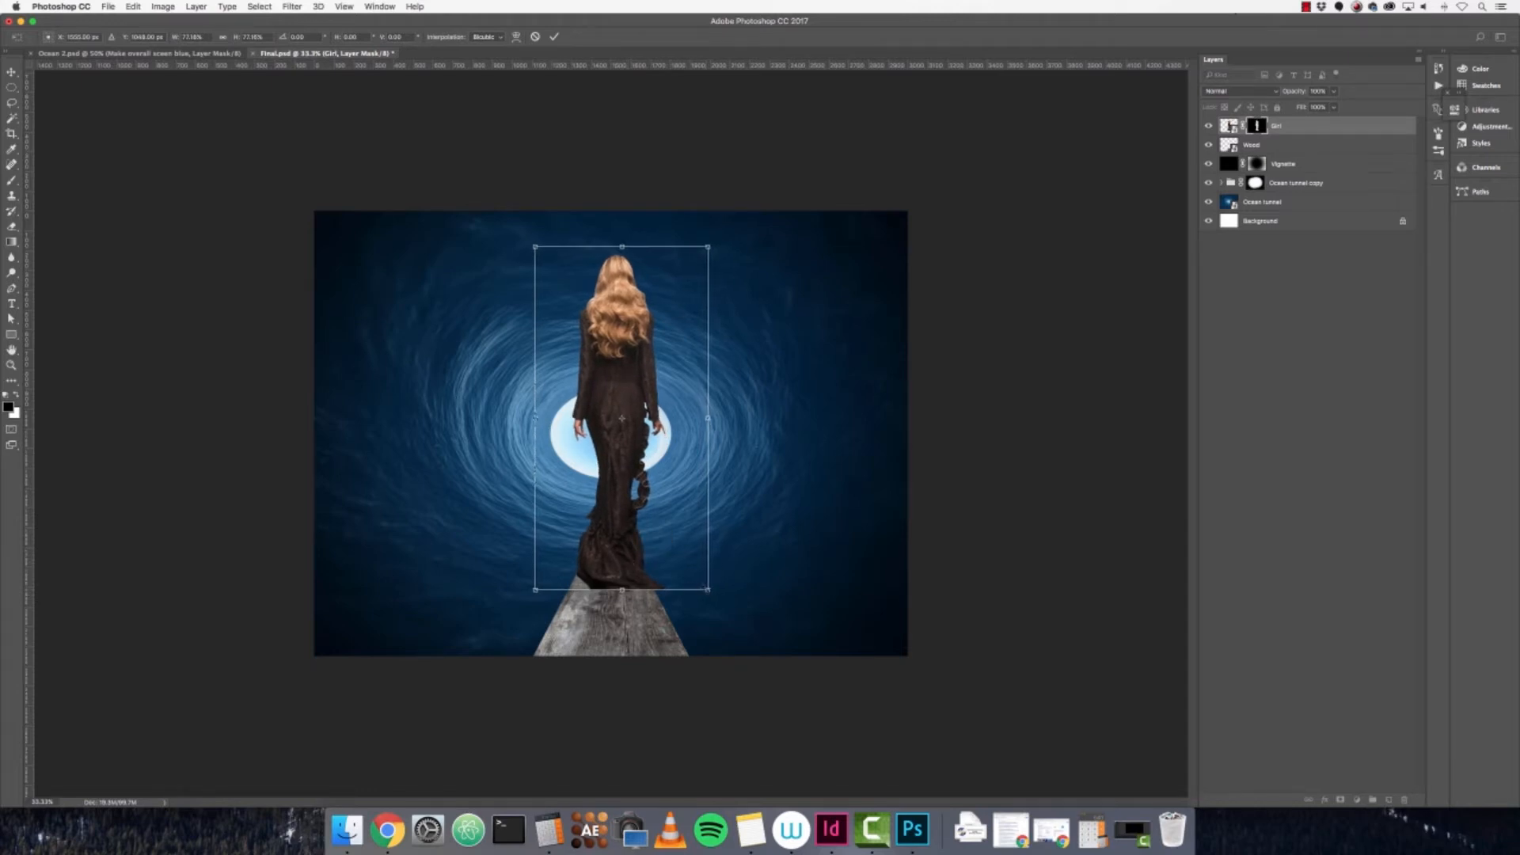
- Nudge the scaled woman upward and slightly sideways so the dress covers the plank's far edge, and apply the transform
key("Right")
key("Up")
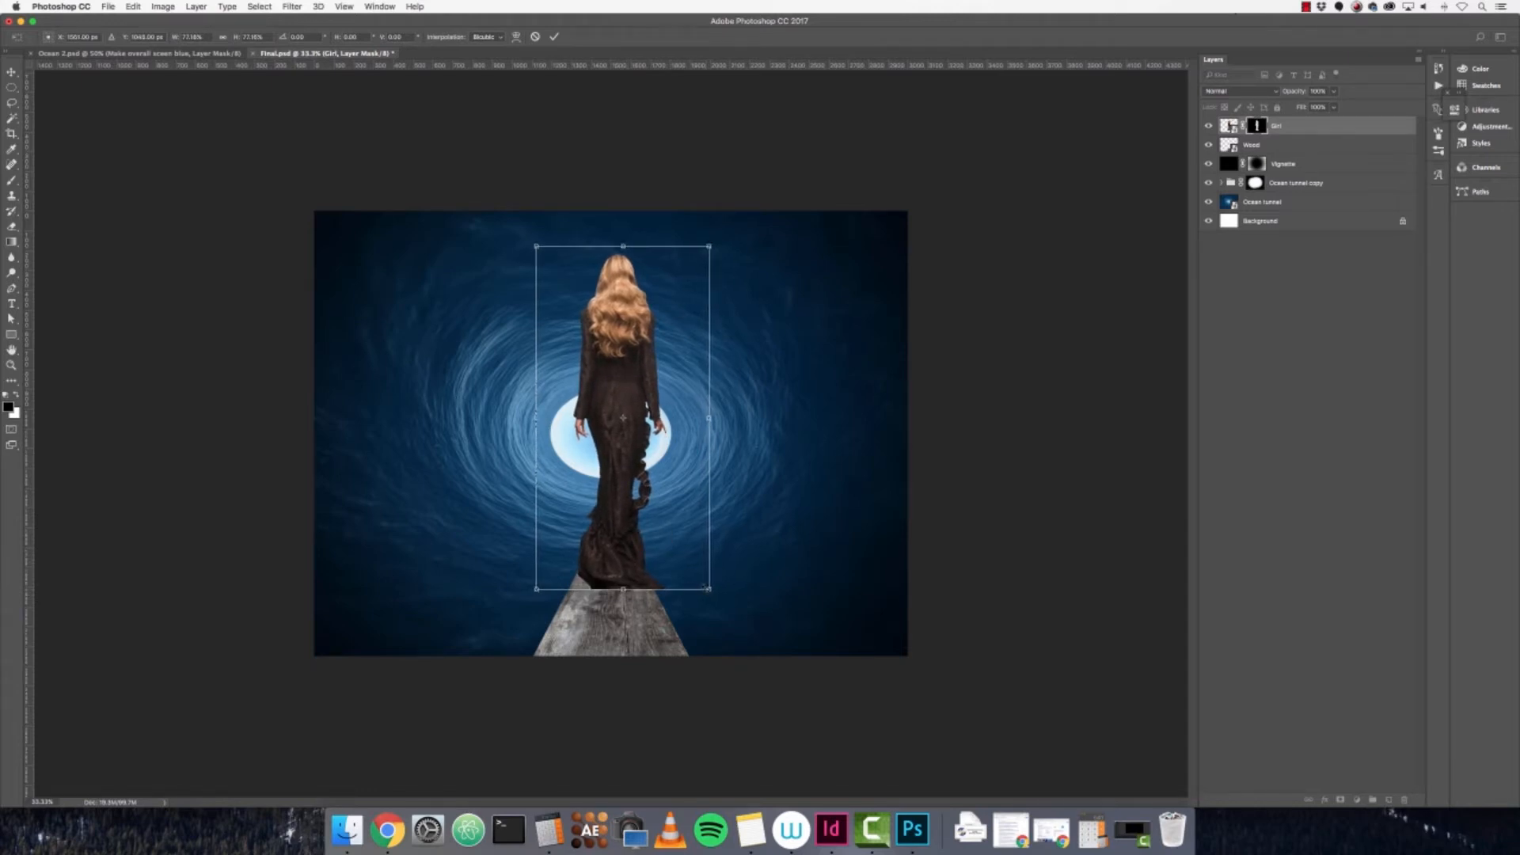
key("Down")
key("shift+Up")
key("shift+Up")
key("shift+Up")
key("shift+Up")
key("shift+Up")
key("shift+Up")
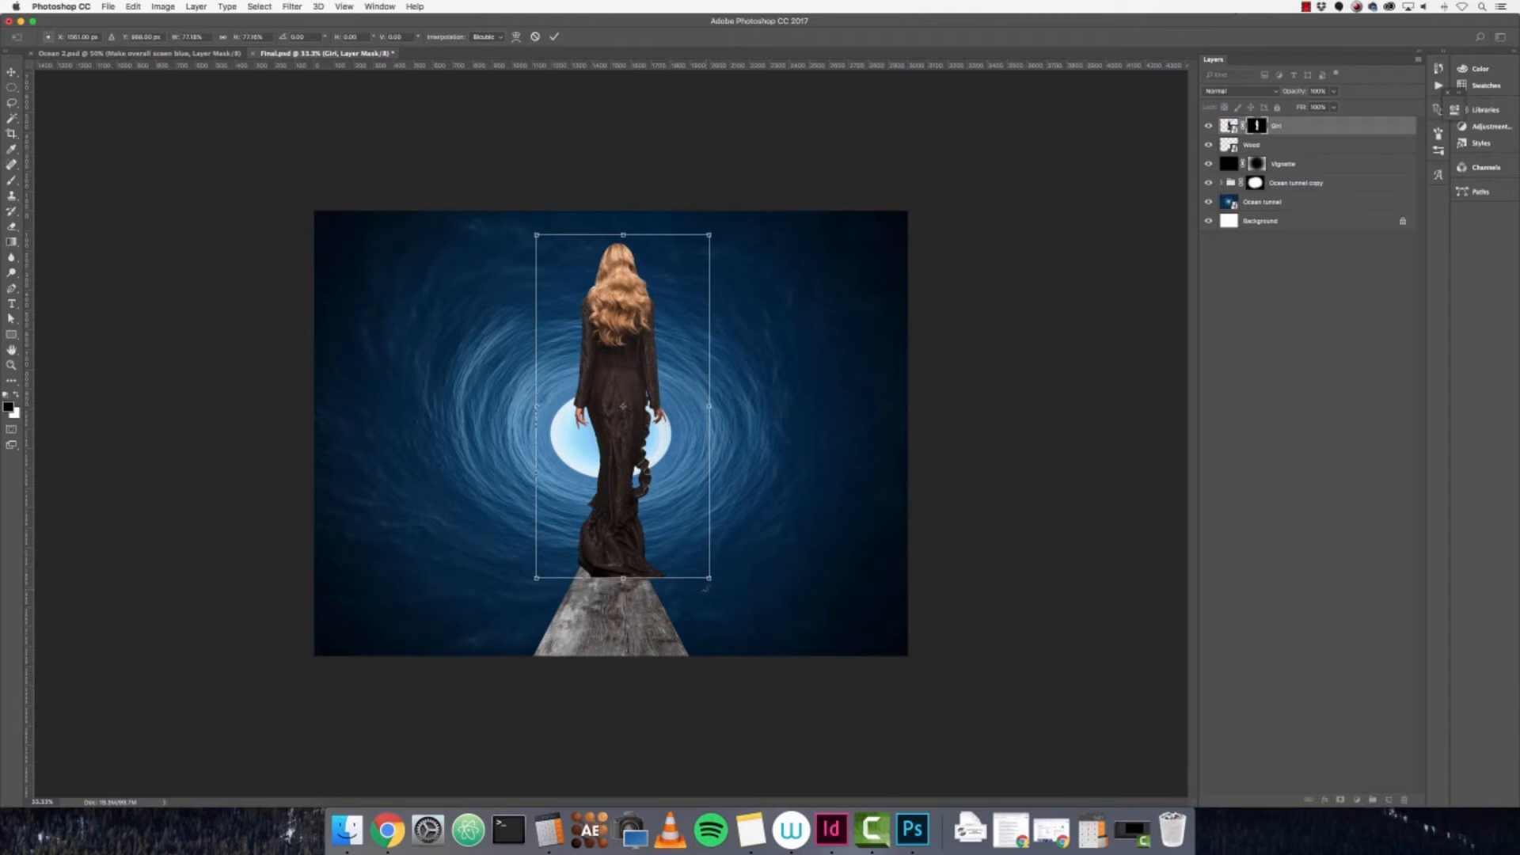
key("Left")
key("Left")
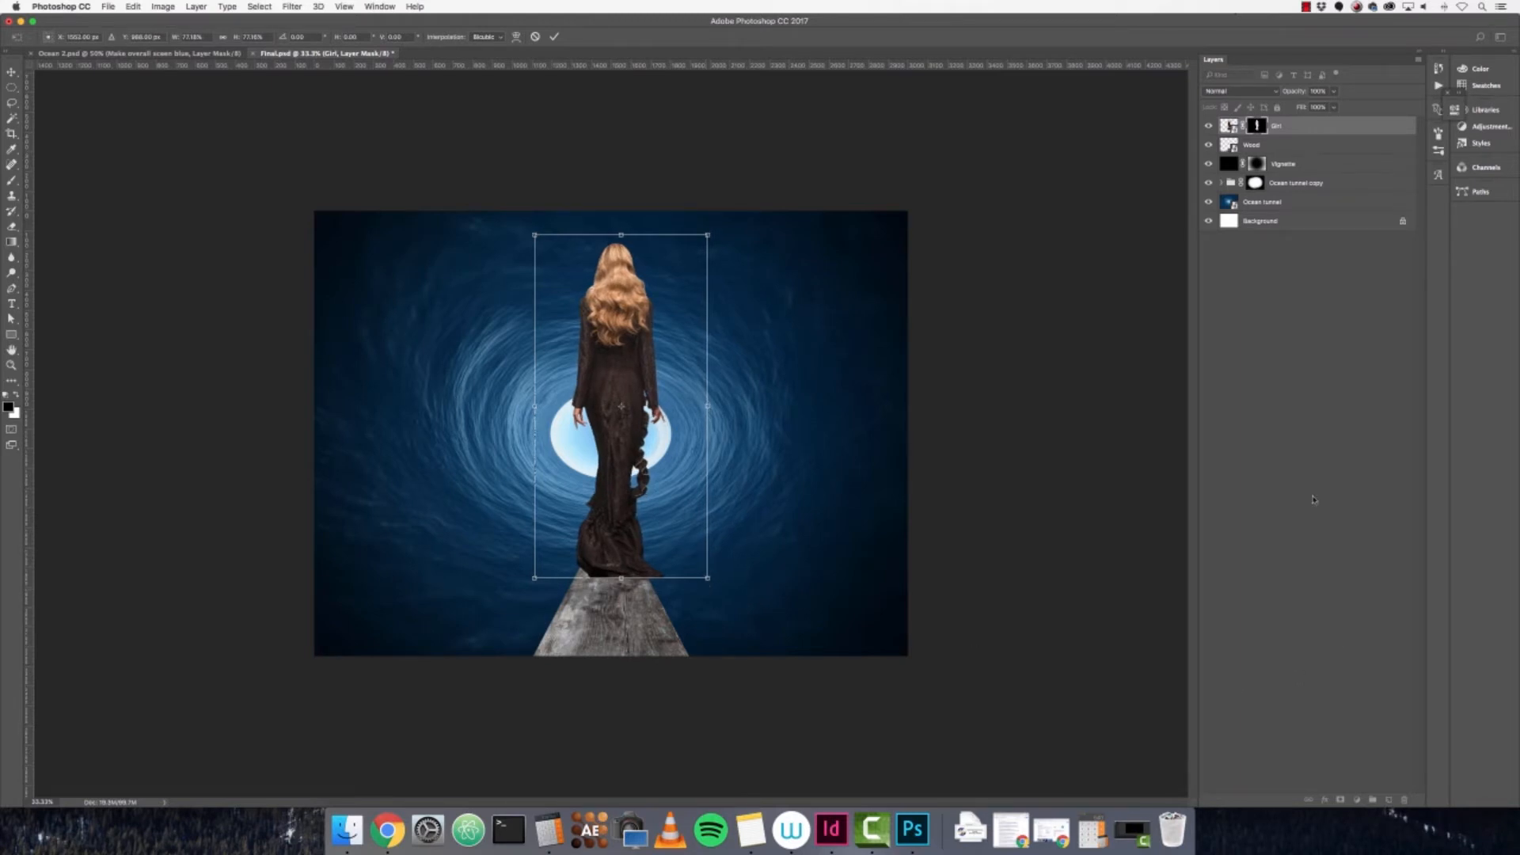
left_click(555, 37)
- Select the Girl and Wood layers together and move them down and slightly left over the vortex
left_click(1290, 149, "shift")
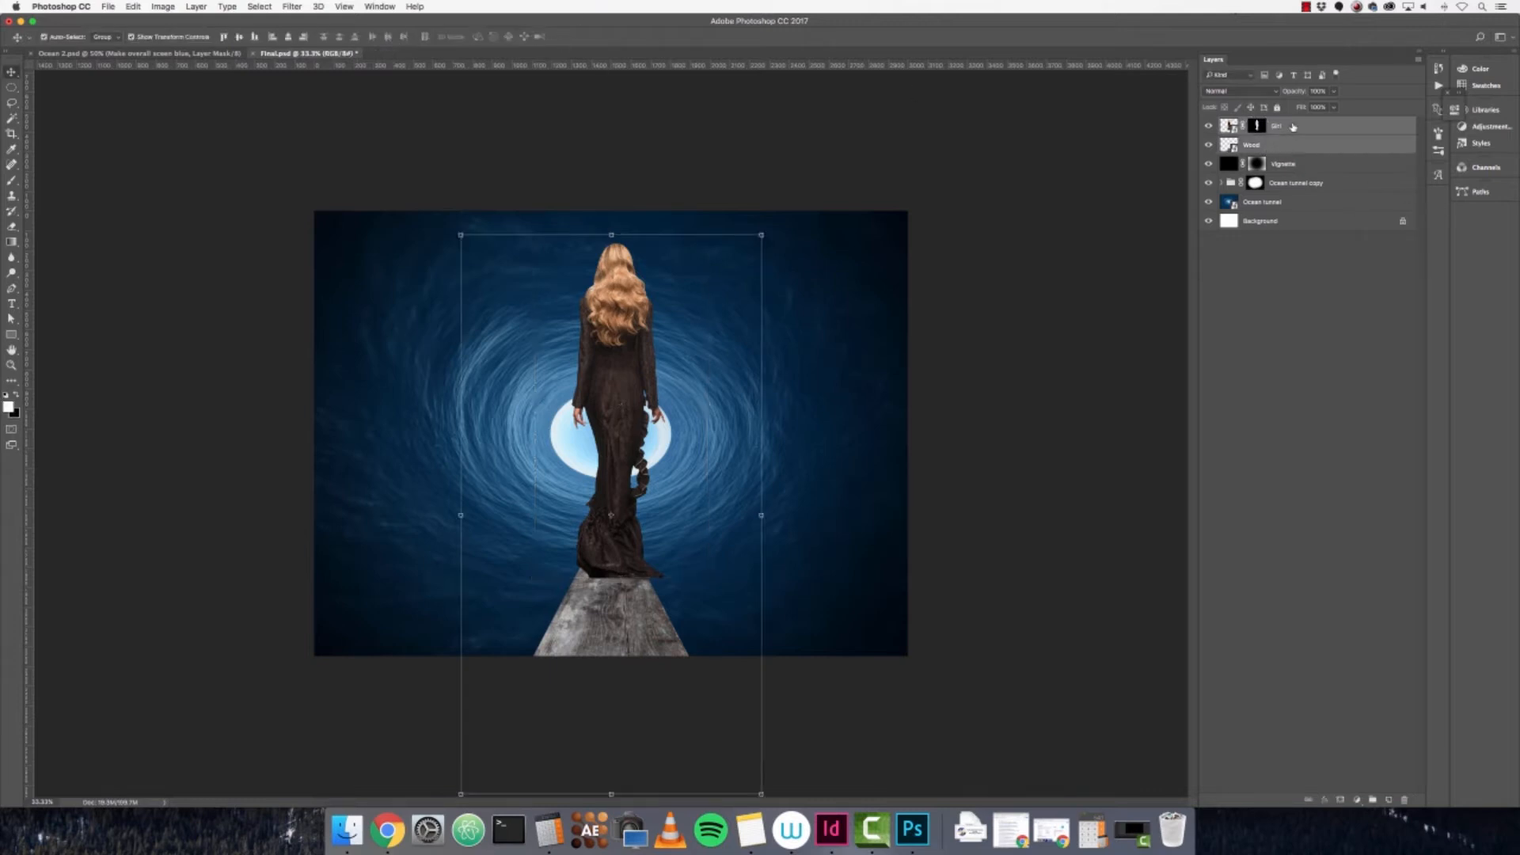
left_click_drag(615, 539, 618, 563)
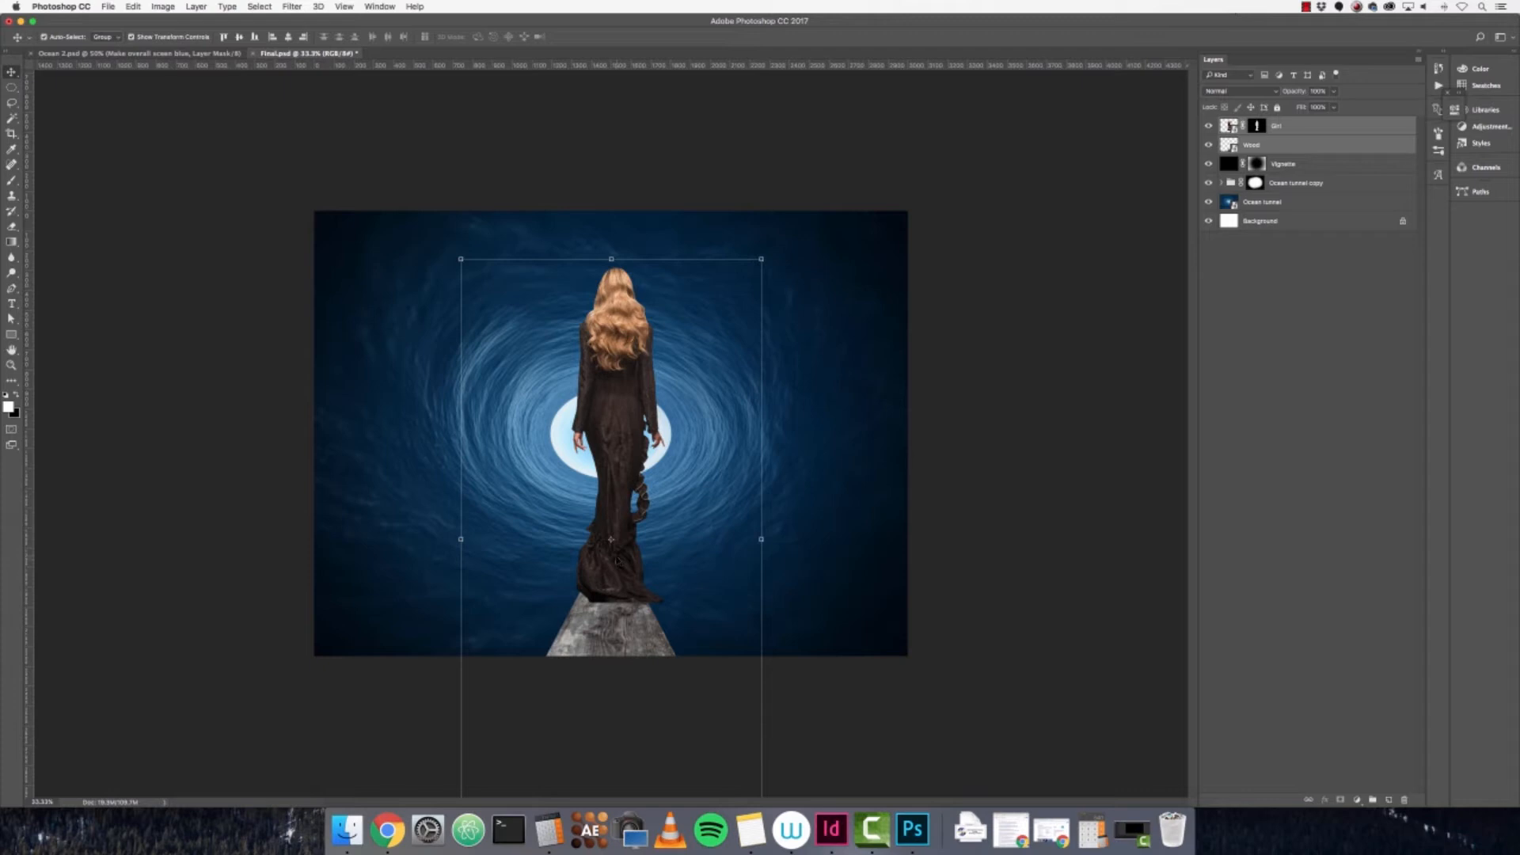
left_click_drag(618, 558, 619, 565)
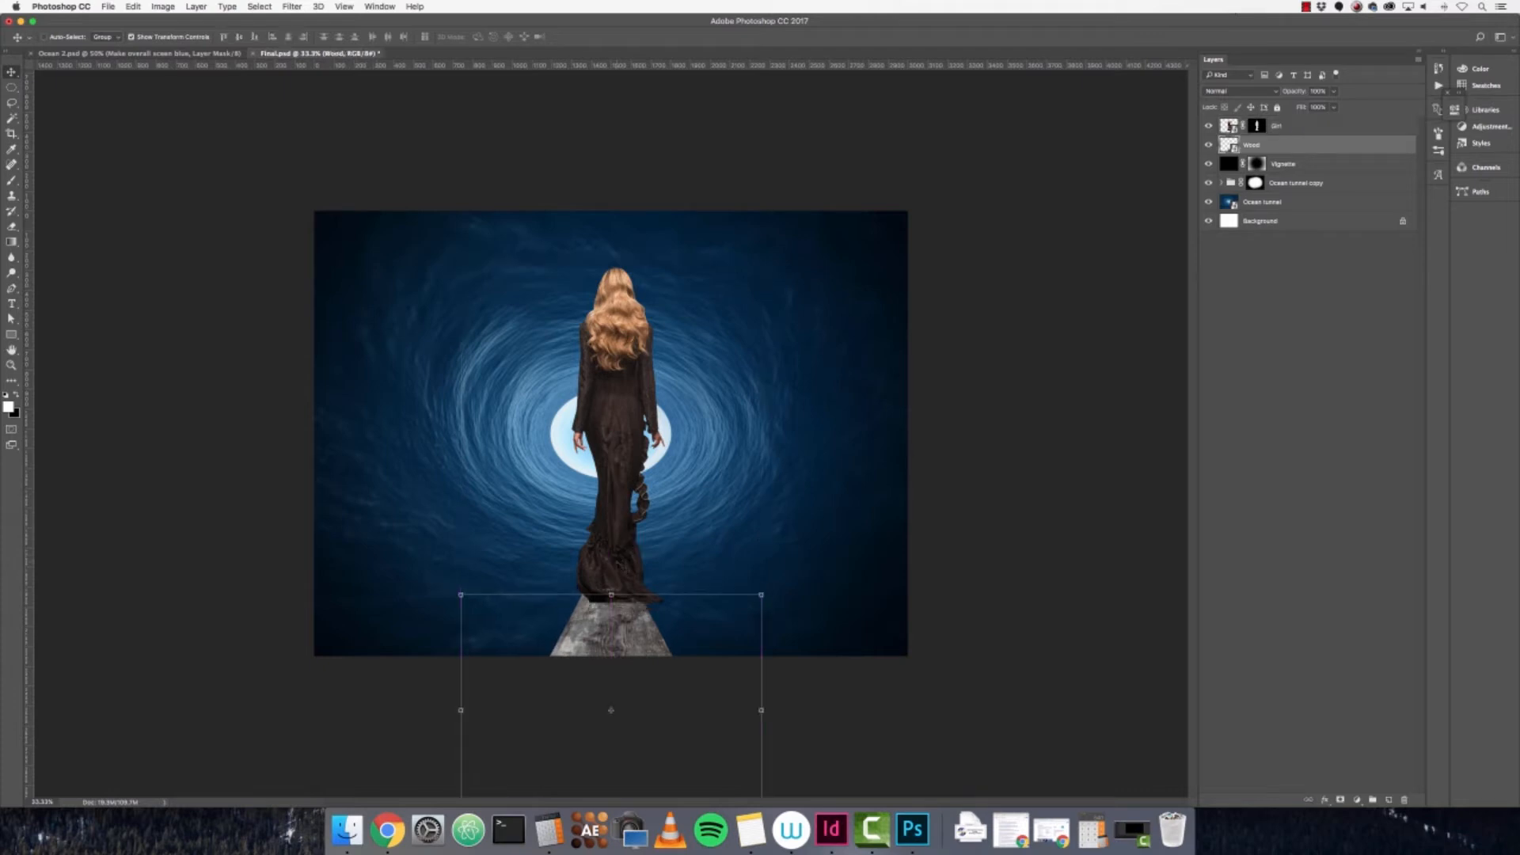
left_click_drag(622, 510, 622, 511)
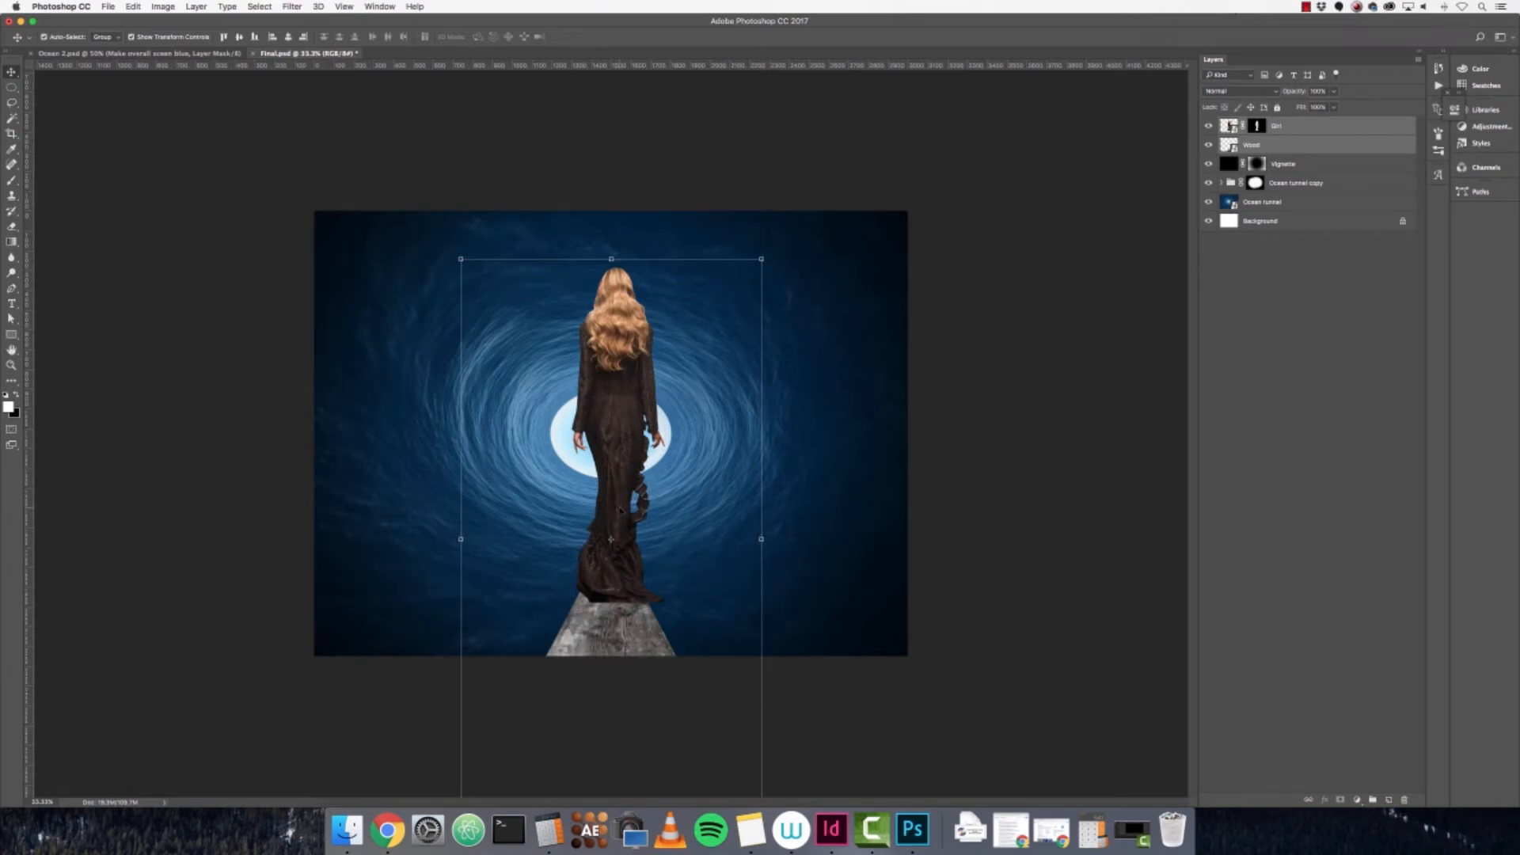
left_click_drag(620, 510, 620, 510)
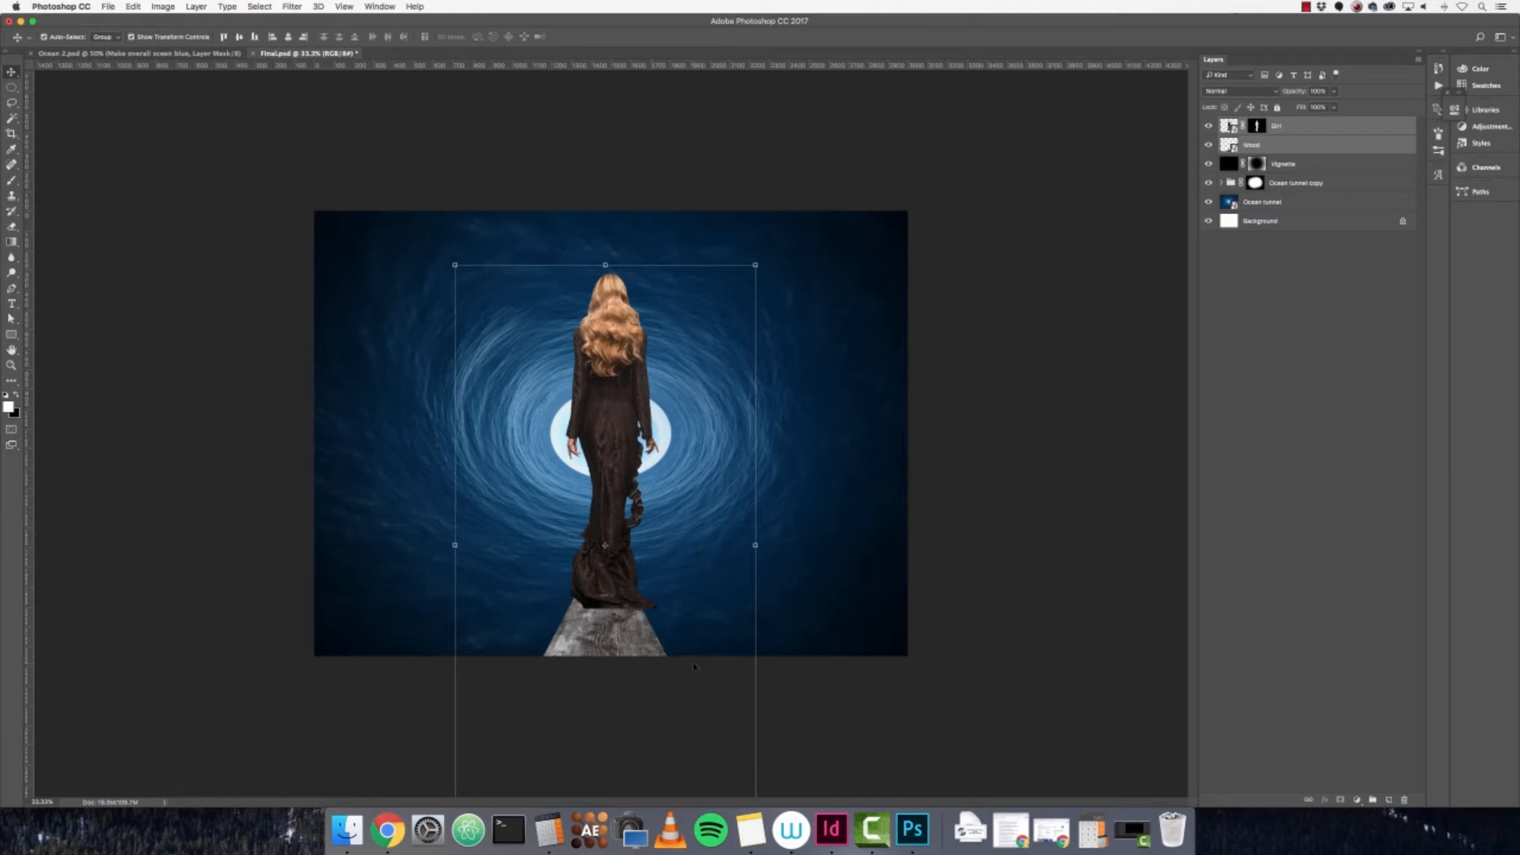
left_click(1395, 292)
- Apply a Perspective transform to the Wood layer, spreading its near corners outward to make the plank wider at the front
left_click(1329, 128)
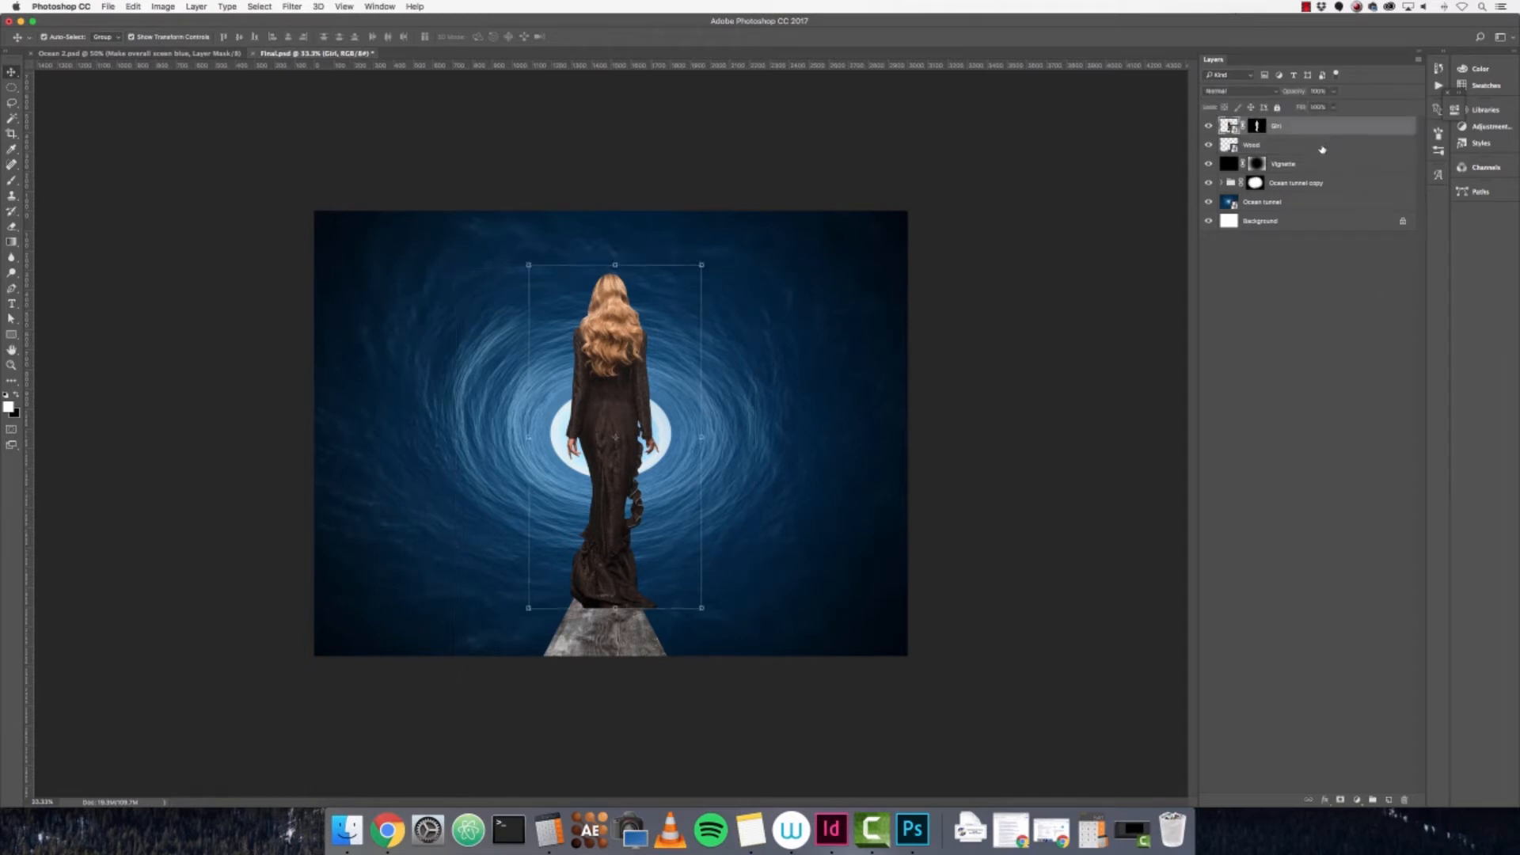
left_click(1322, 149)
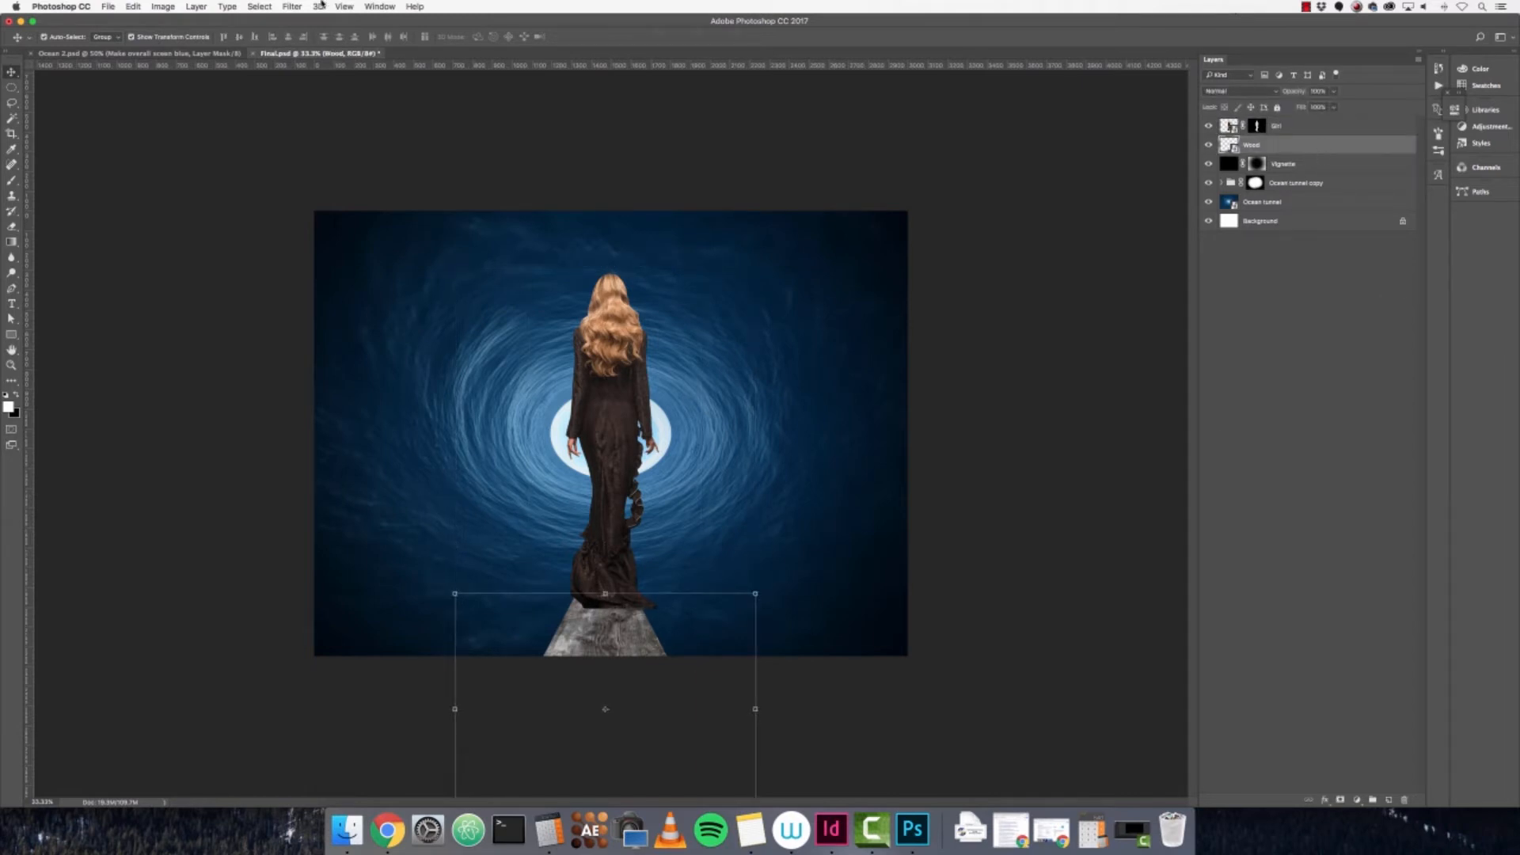
key("super+minus")
left_click(174, 5)
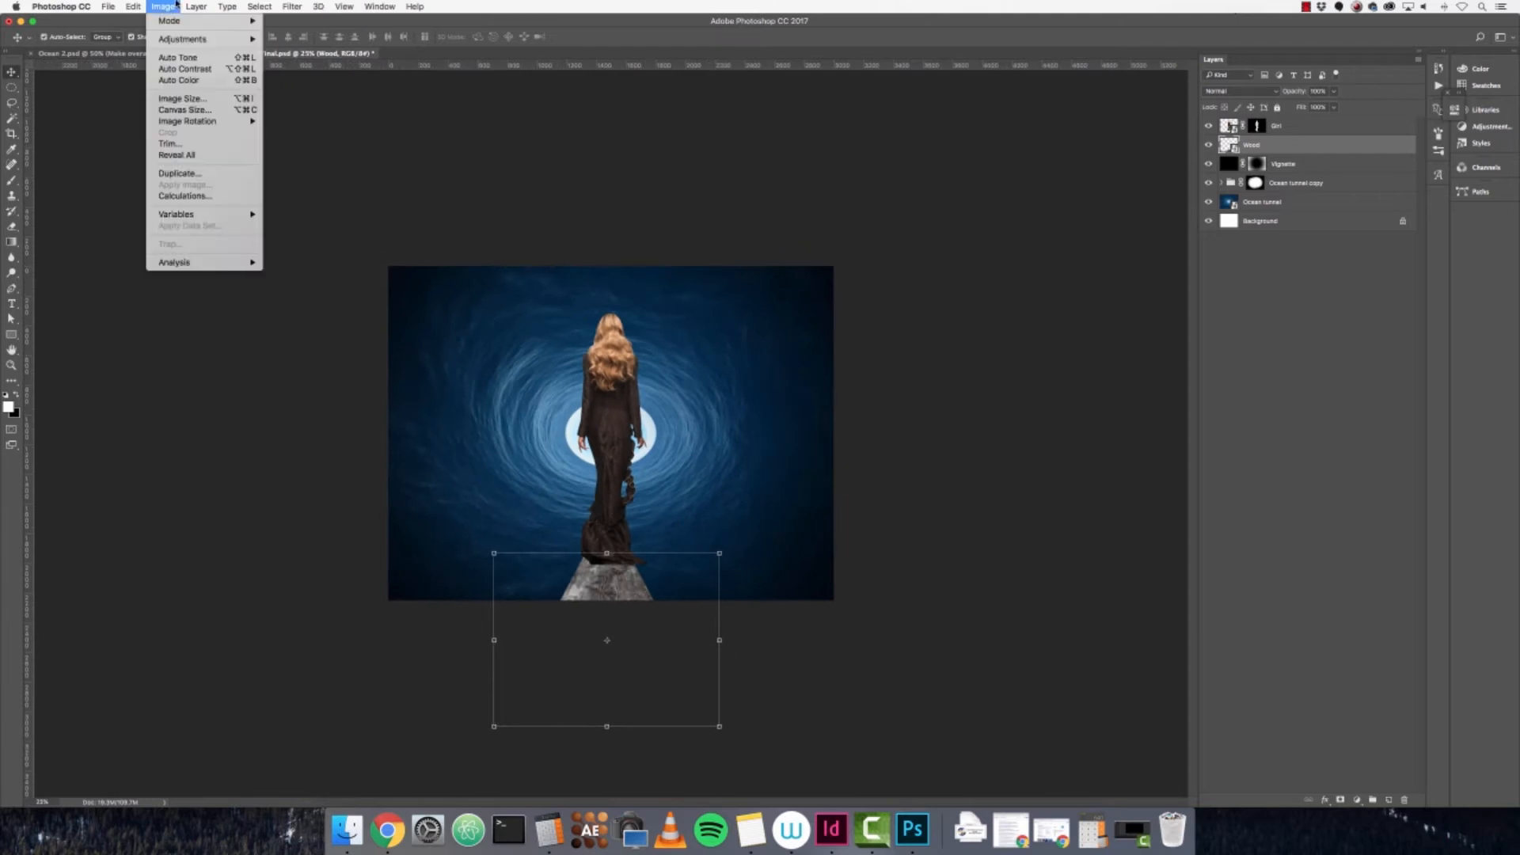
mouse_move(133, 6)
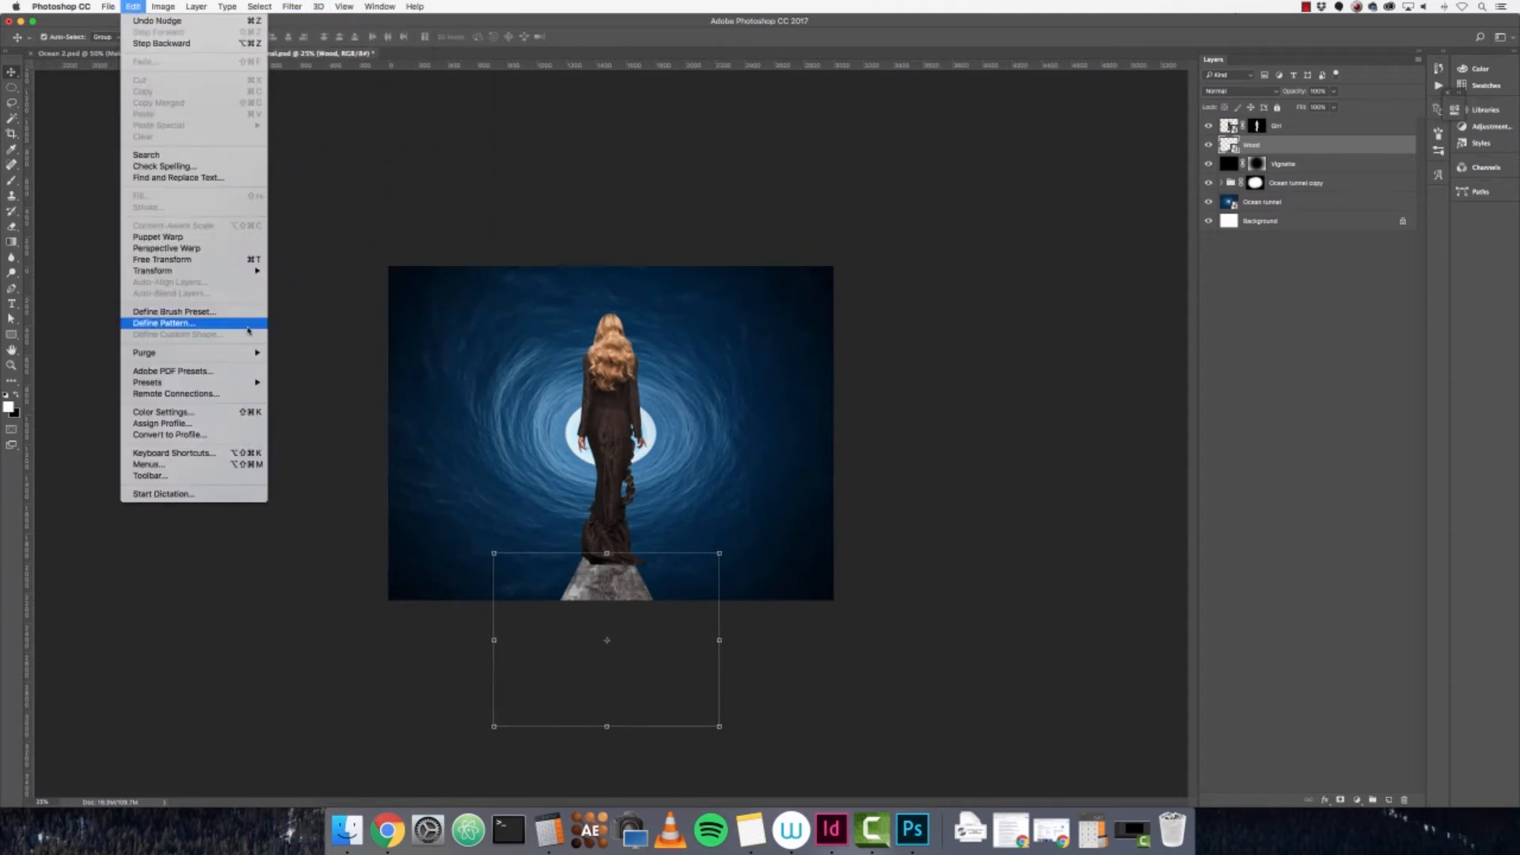
mouse_move(238, 271)
left_click(347, 333)
left_click_drag(721, 729, 752, 726)
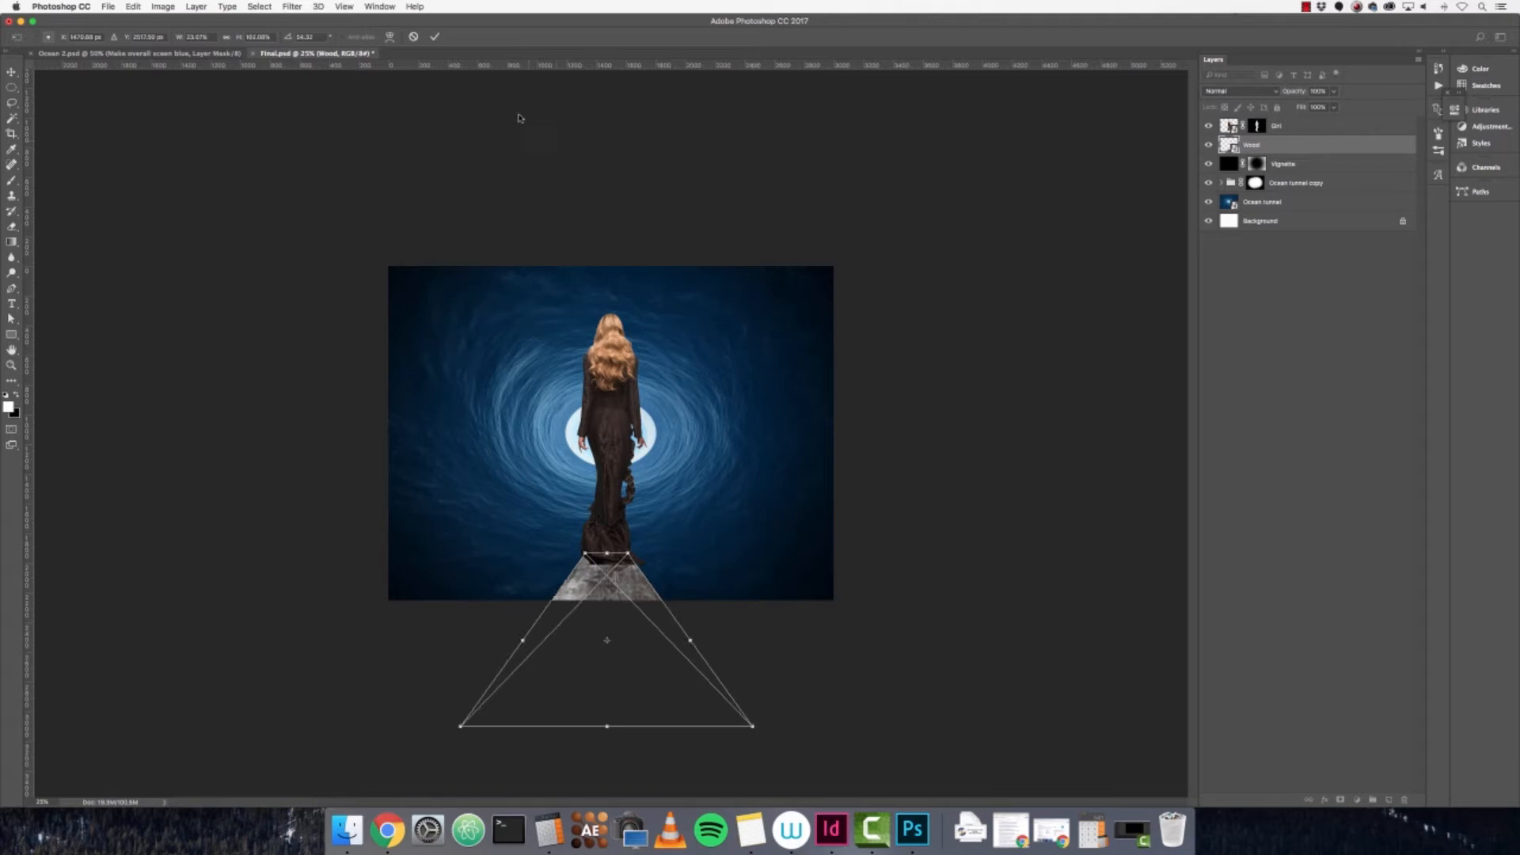
left_click(436, 36)
key("super+plus")
key("super+plus")
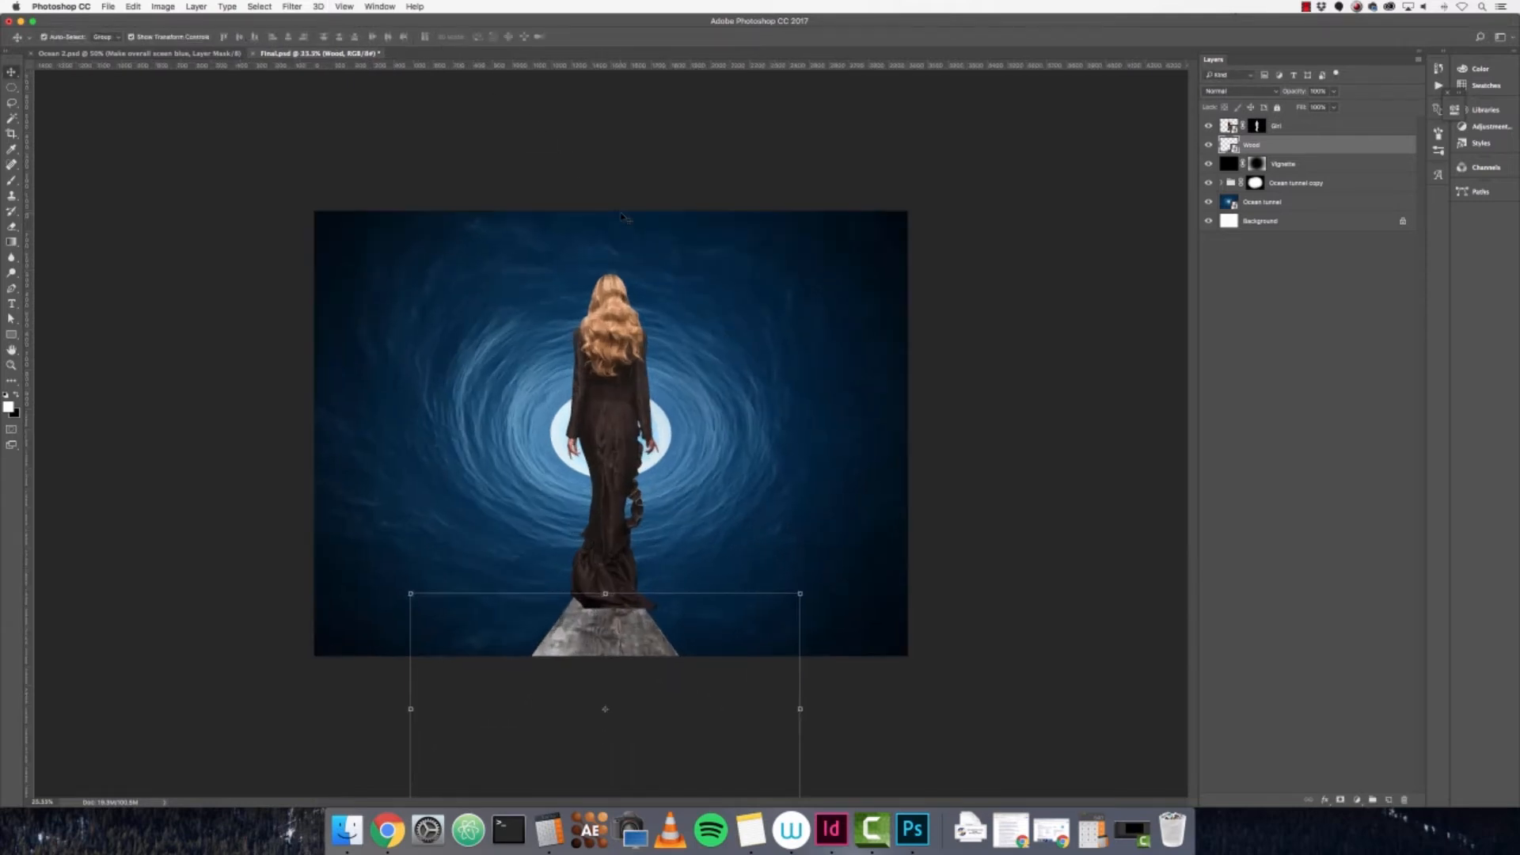
key("super+minus")
key("super+t")
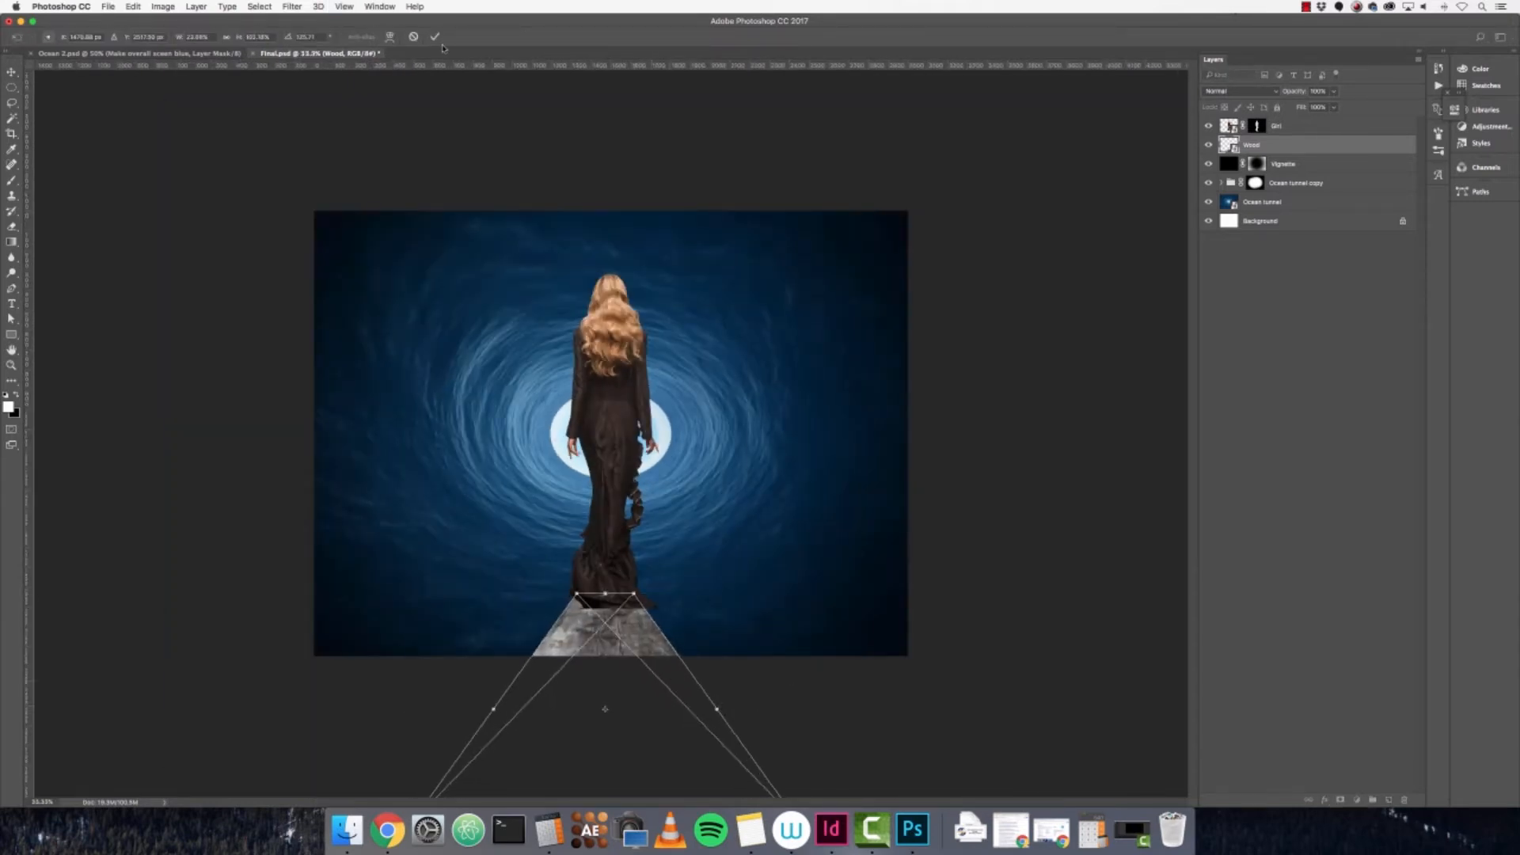
key("Return")
- Nudge the Girl layer 10 px down onto the plank and reselect the Wood layer
left_click(1293, 126)
key("shift+Down")
key("m")
key("v")
left_click(1306, 148)
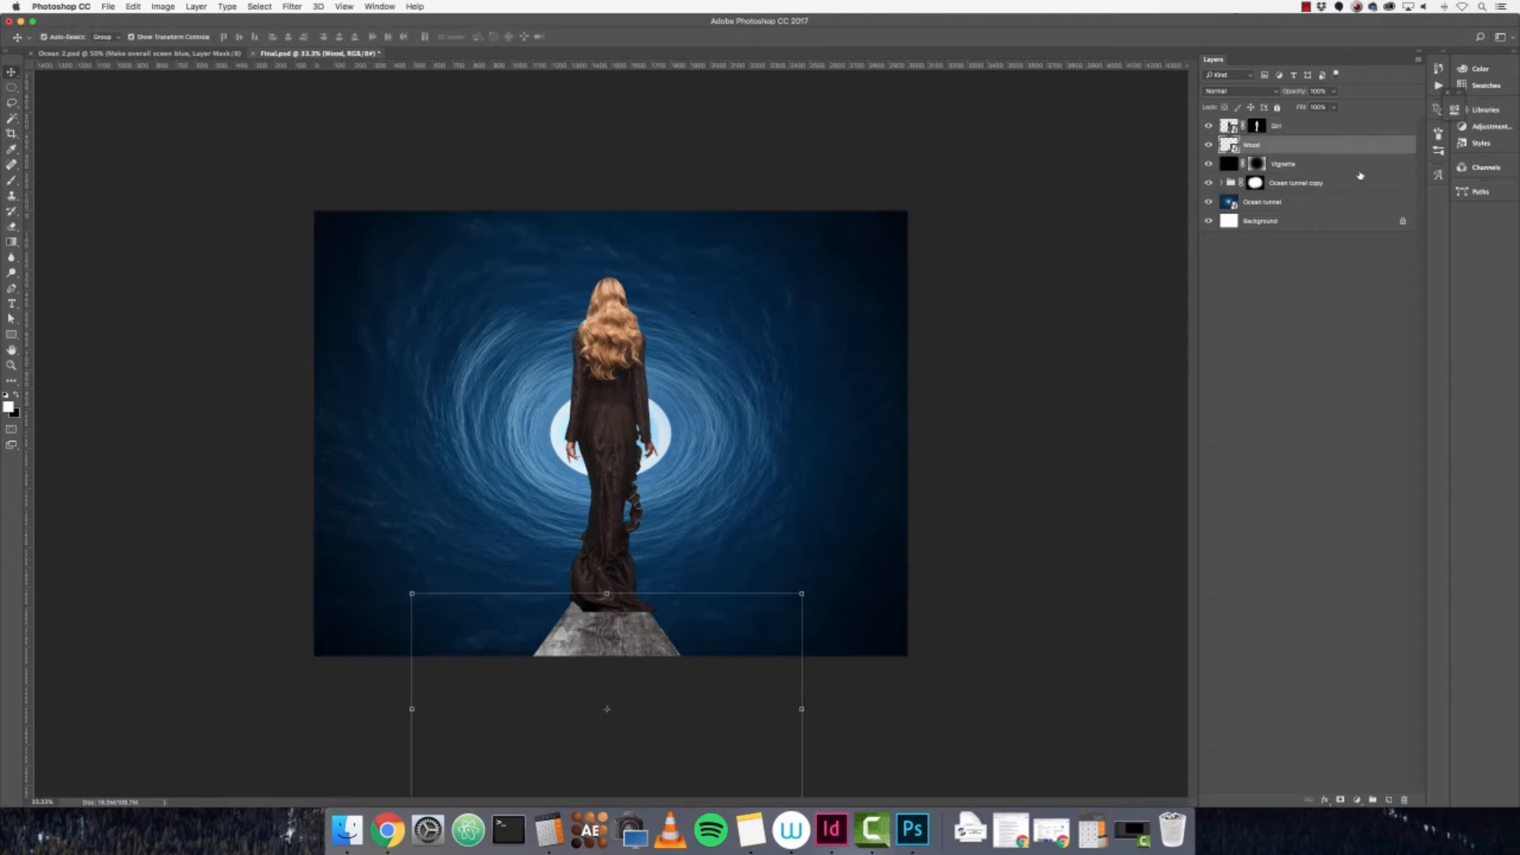
- Examine up close where the dress hem meets the wooden plank
key("m")
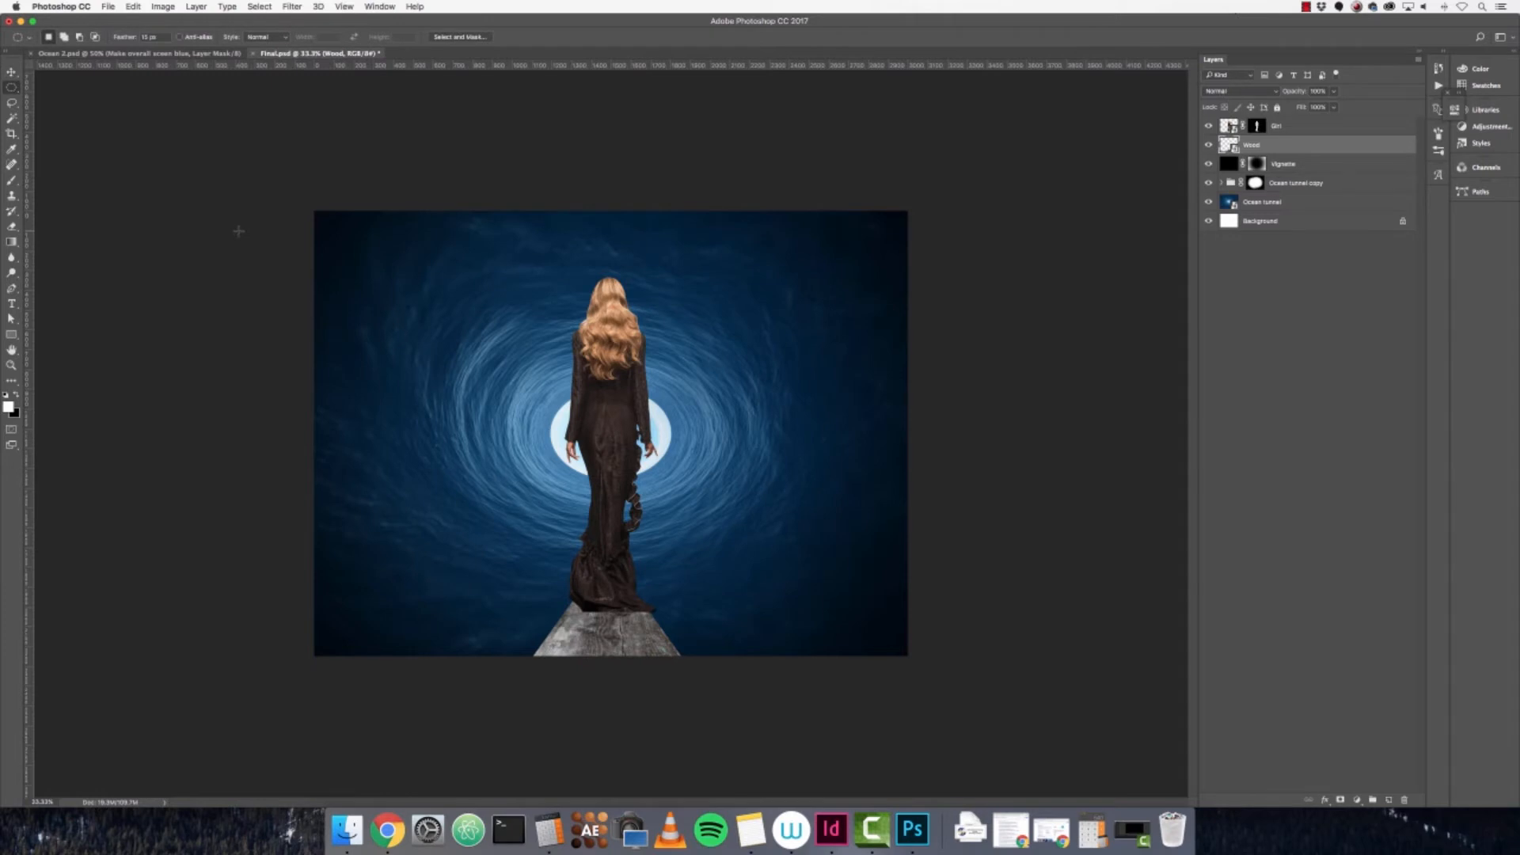
key("super+plus")
key("super+plus")
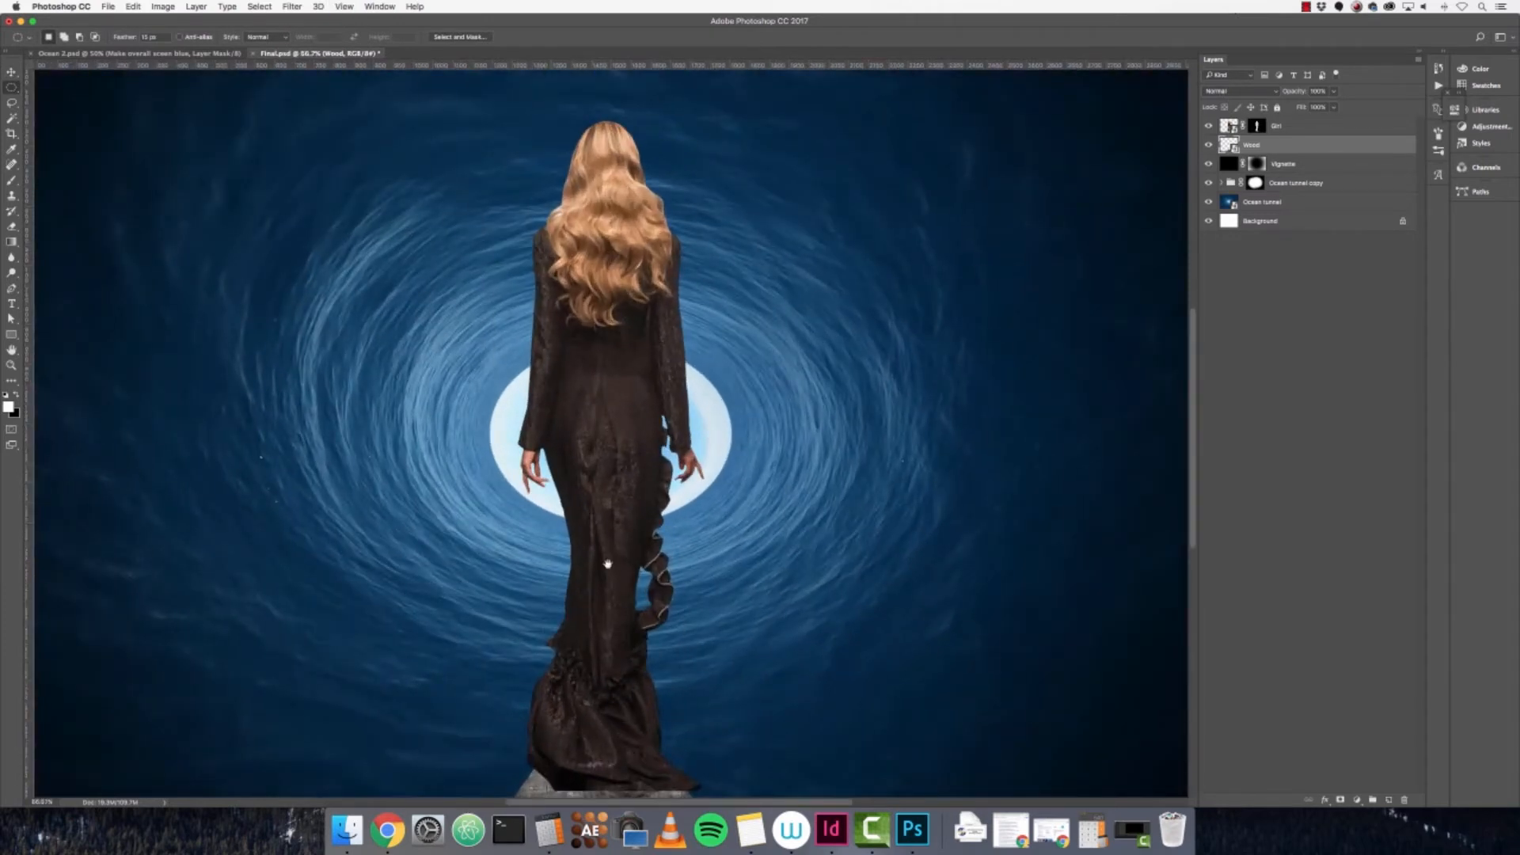
left_click_drag(607, 563, 676, 394)
scroll(676, 395, "right", 10)
scroll(676, 395, "left", 15)
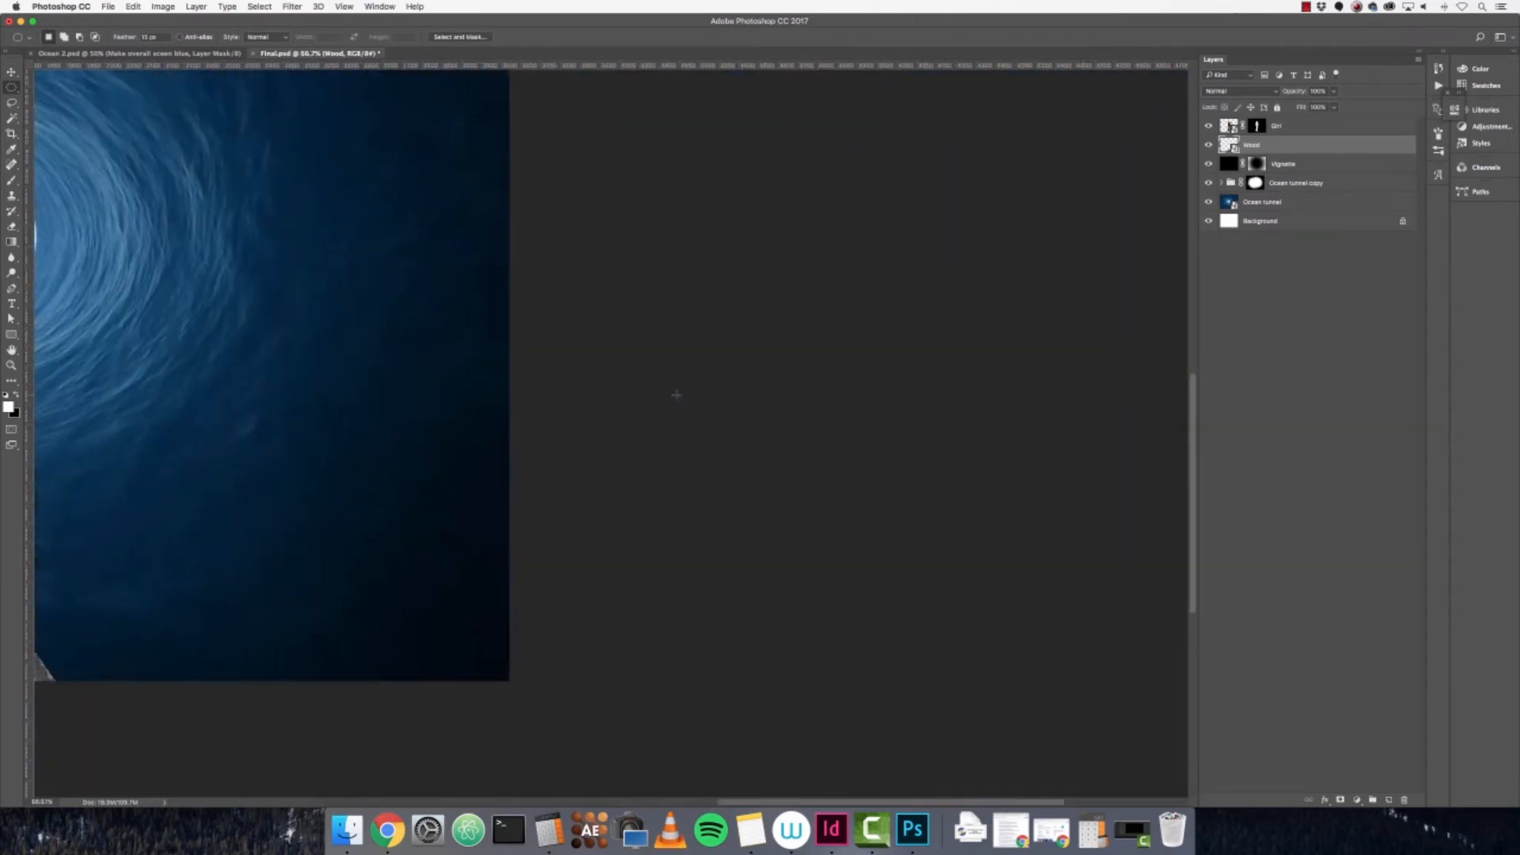
key("super+plus")
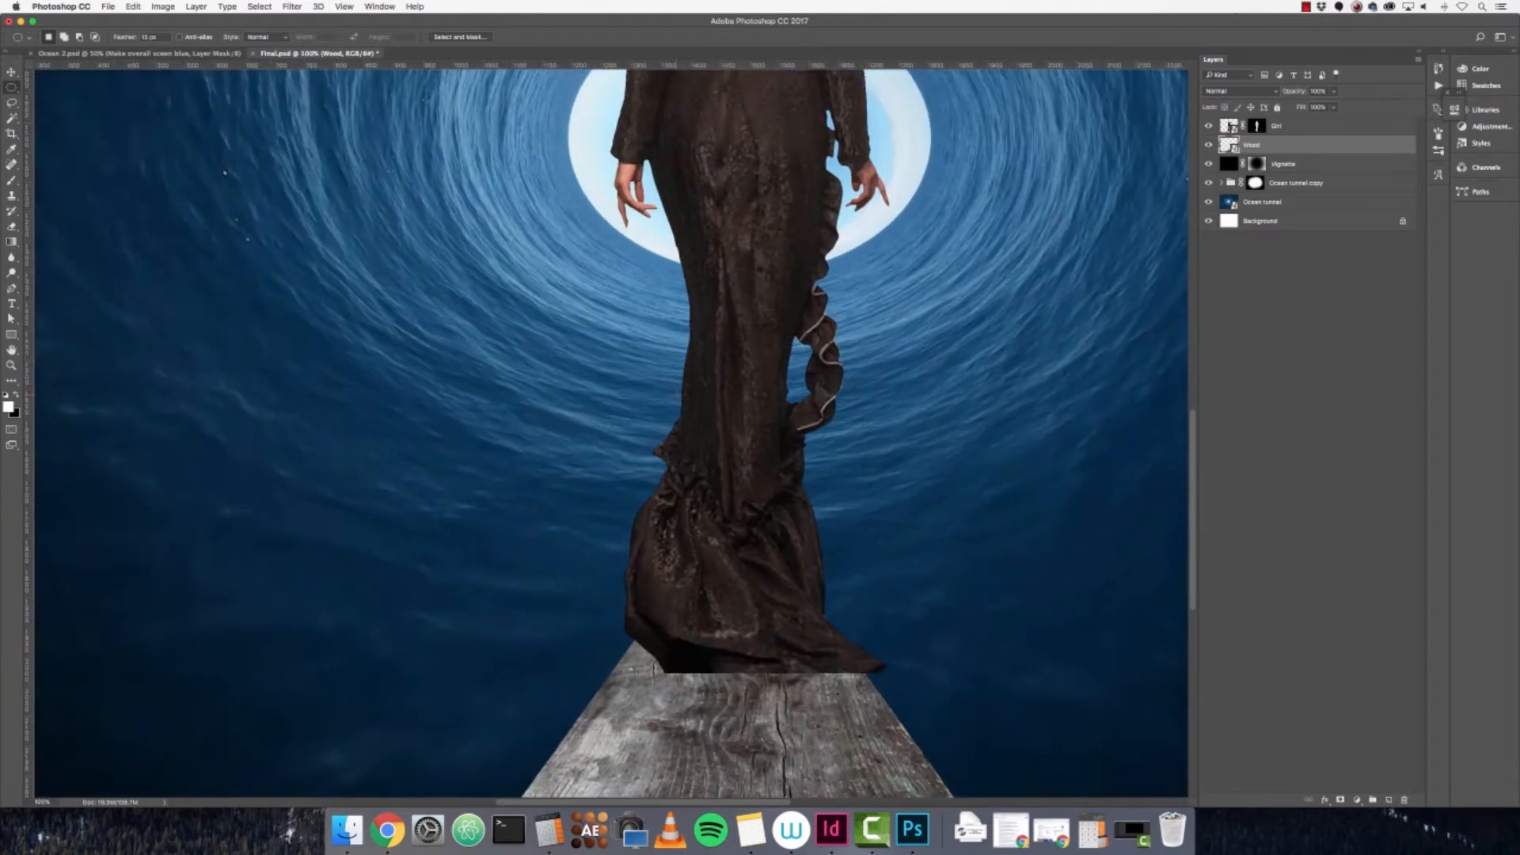
key("super+plus")
scroll(736, 485, "down", 5)
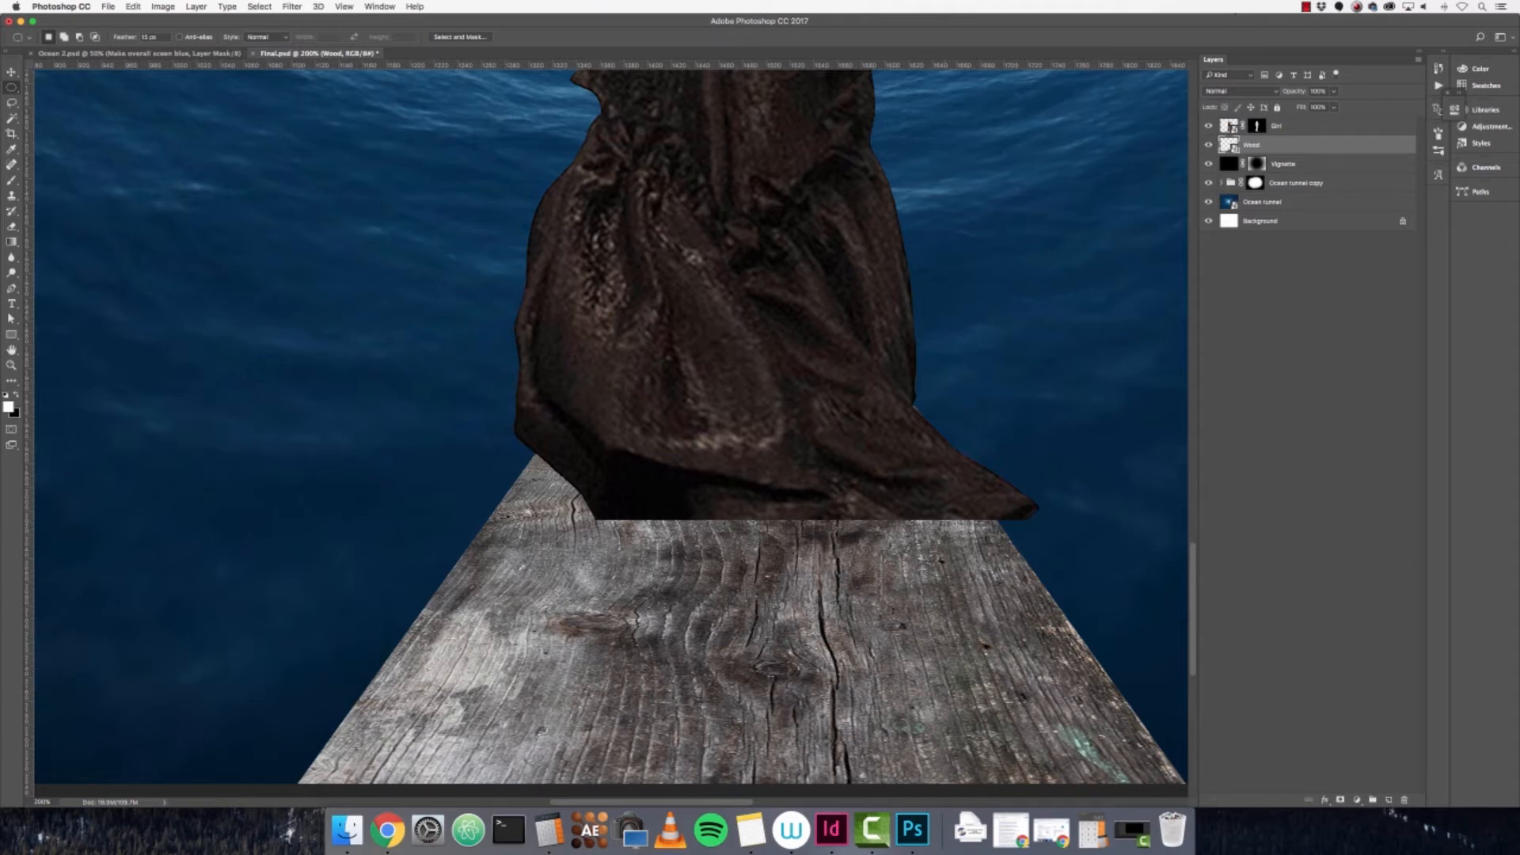
- Add a new layer above the Girl layer and name it "Fix dress"
key("super+minus")
key("super+minus")
key("super+plus")
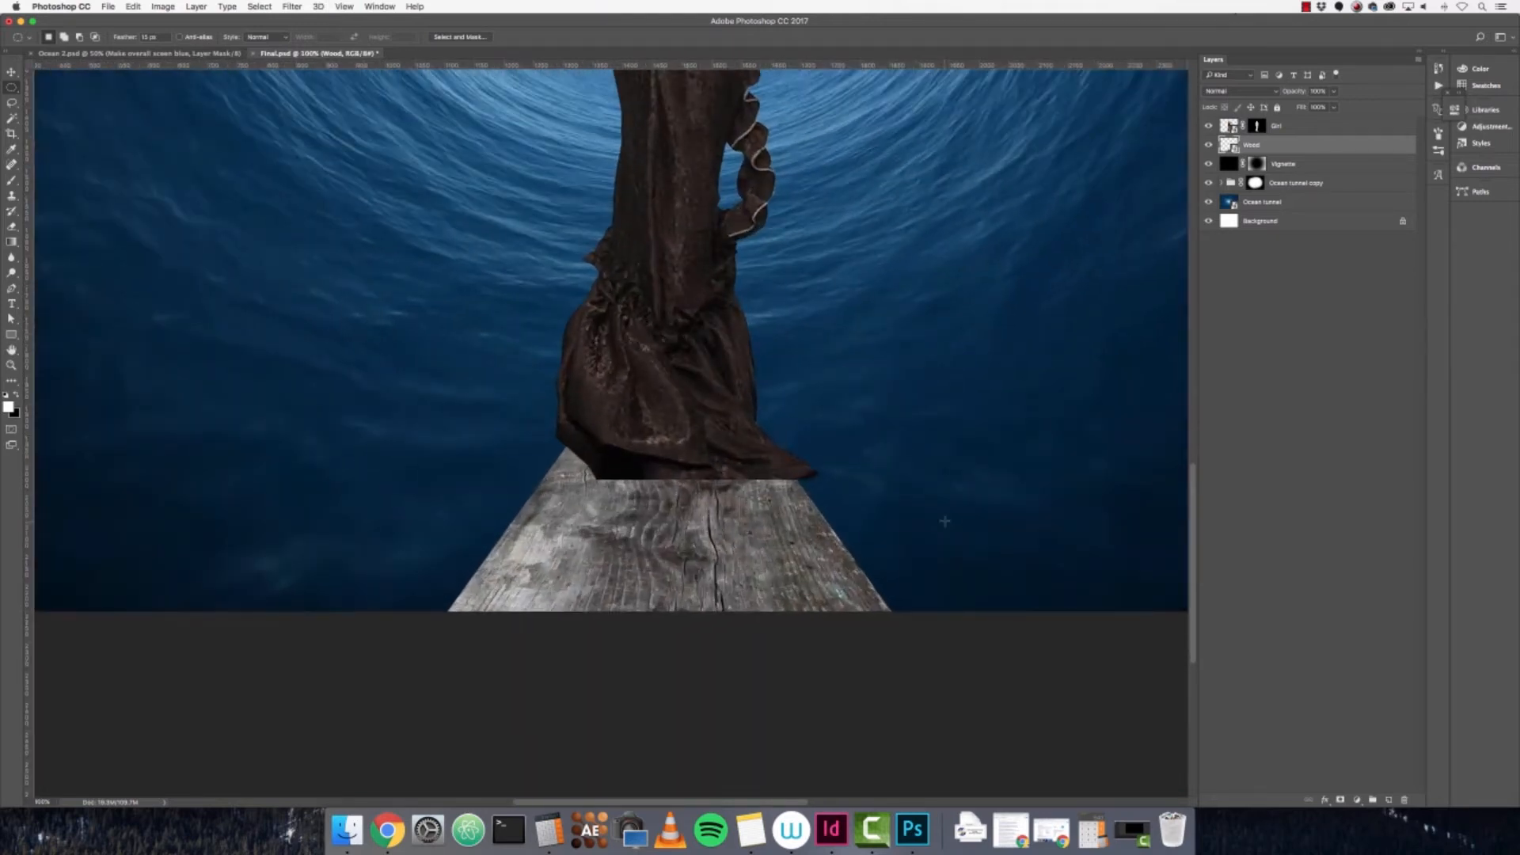
scroll(807, 332, "up", 3)
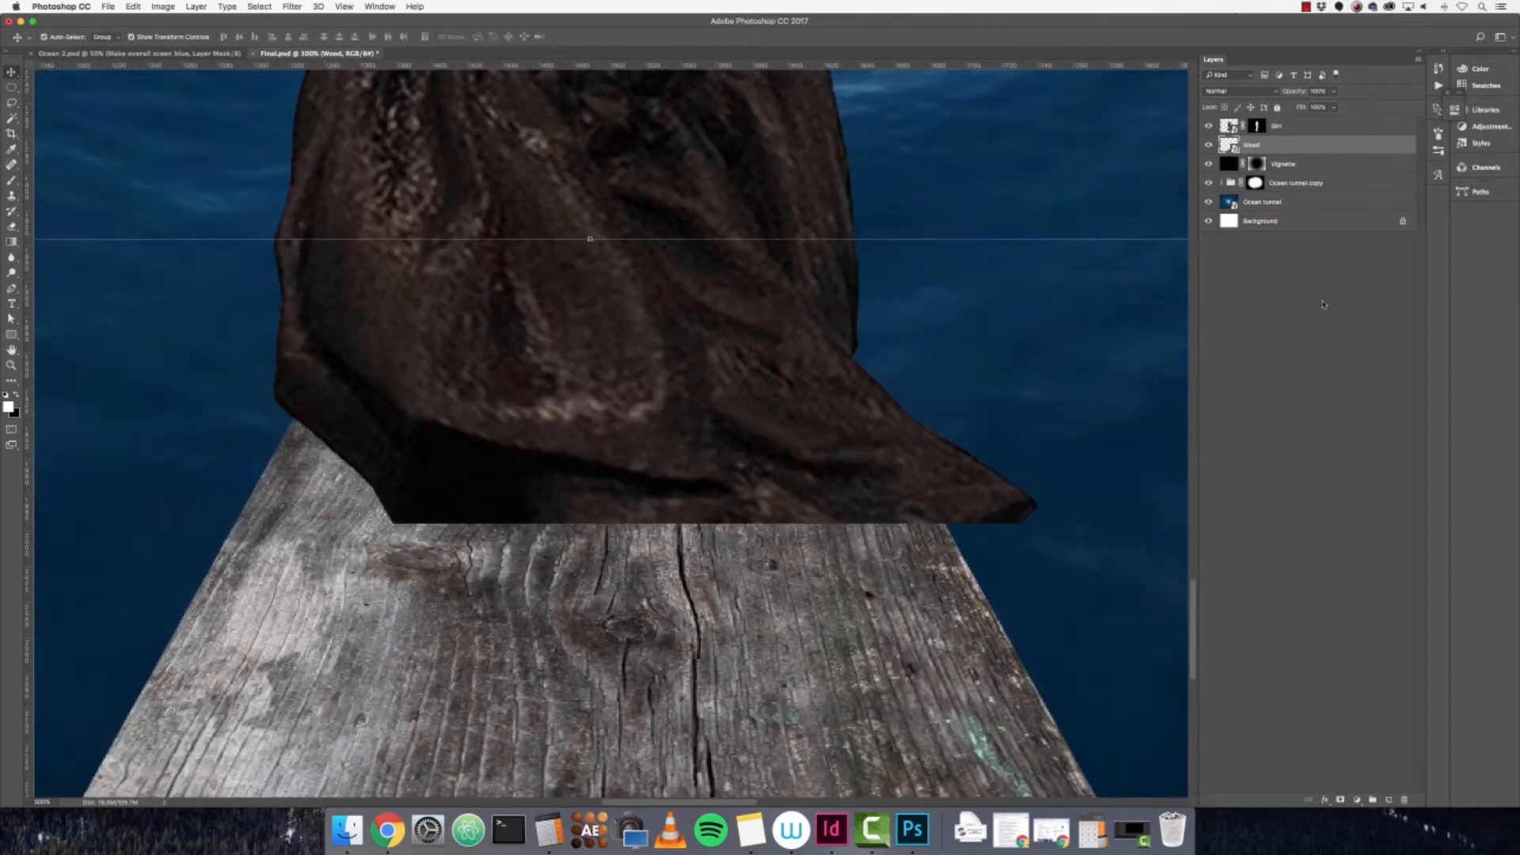
left_click(1321, 304)
left_click(1342, 126)
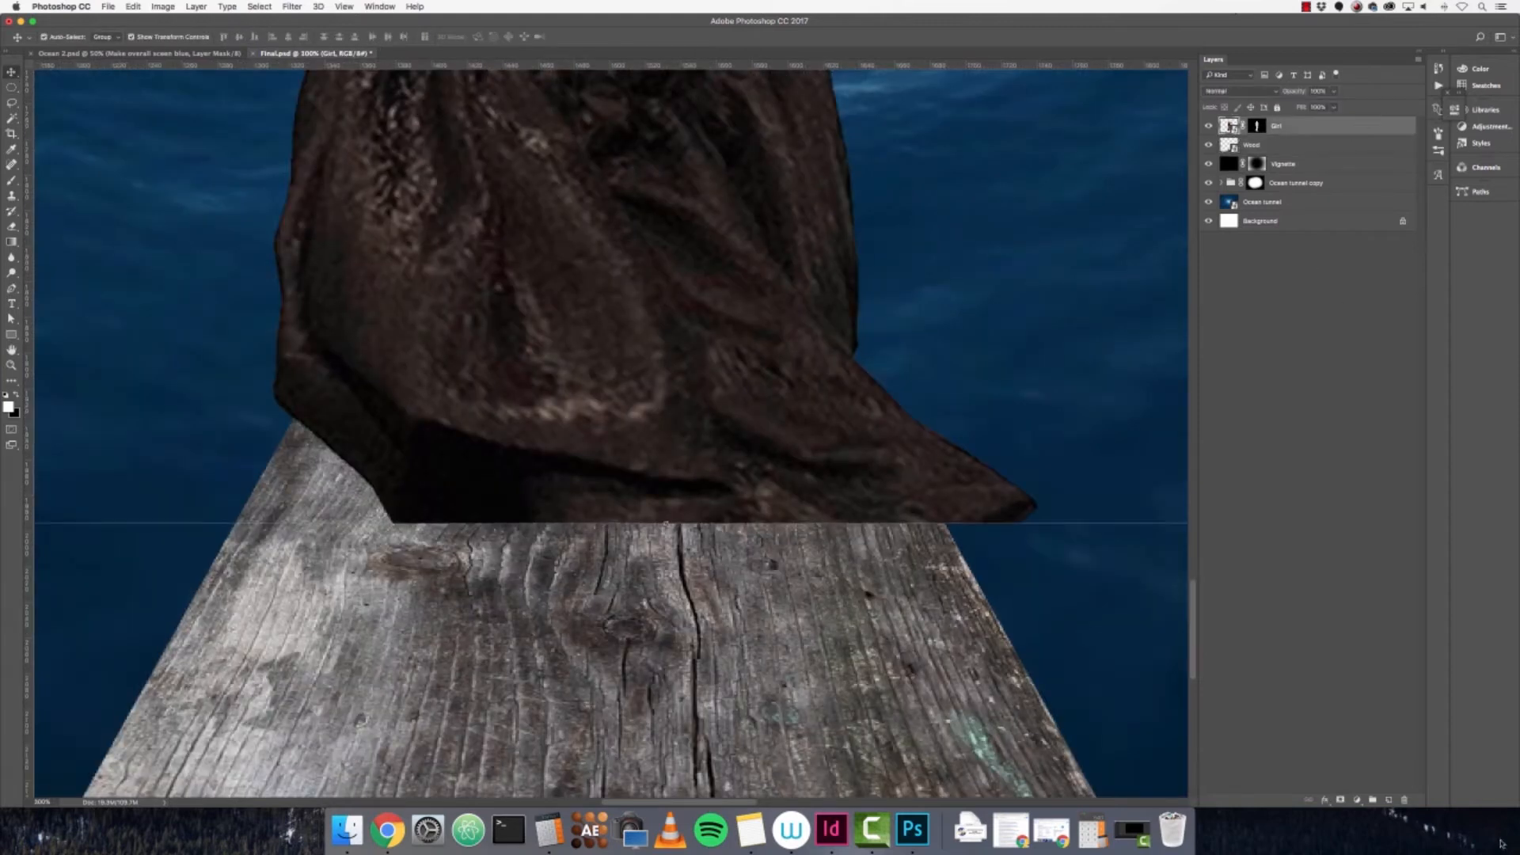
left_click(1389, 800)
double_click(1254, 127)
type("H")
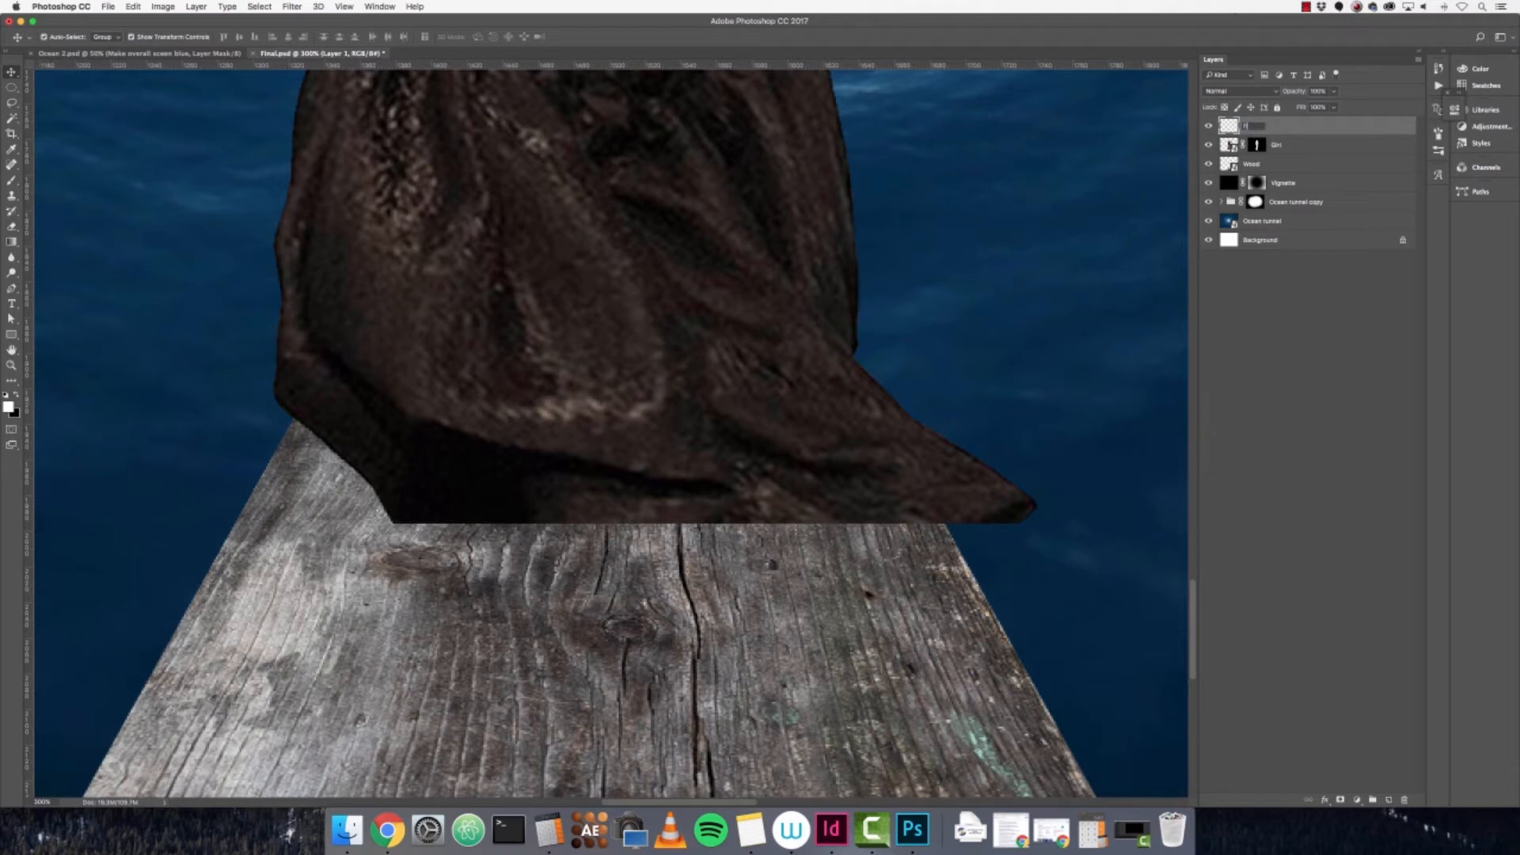
type("ix dress")
key("Return")
- Start a Pen tool path at the hem's left corner, curving below the flat cut edge and around the dress's right tip
left_click(12, 288)
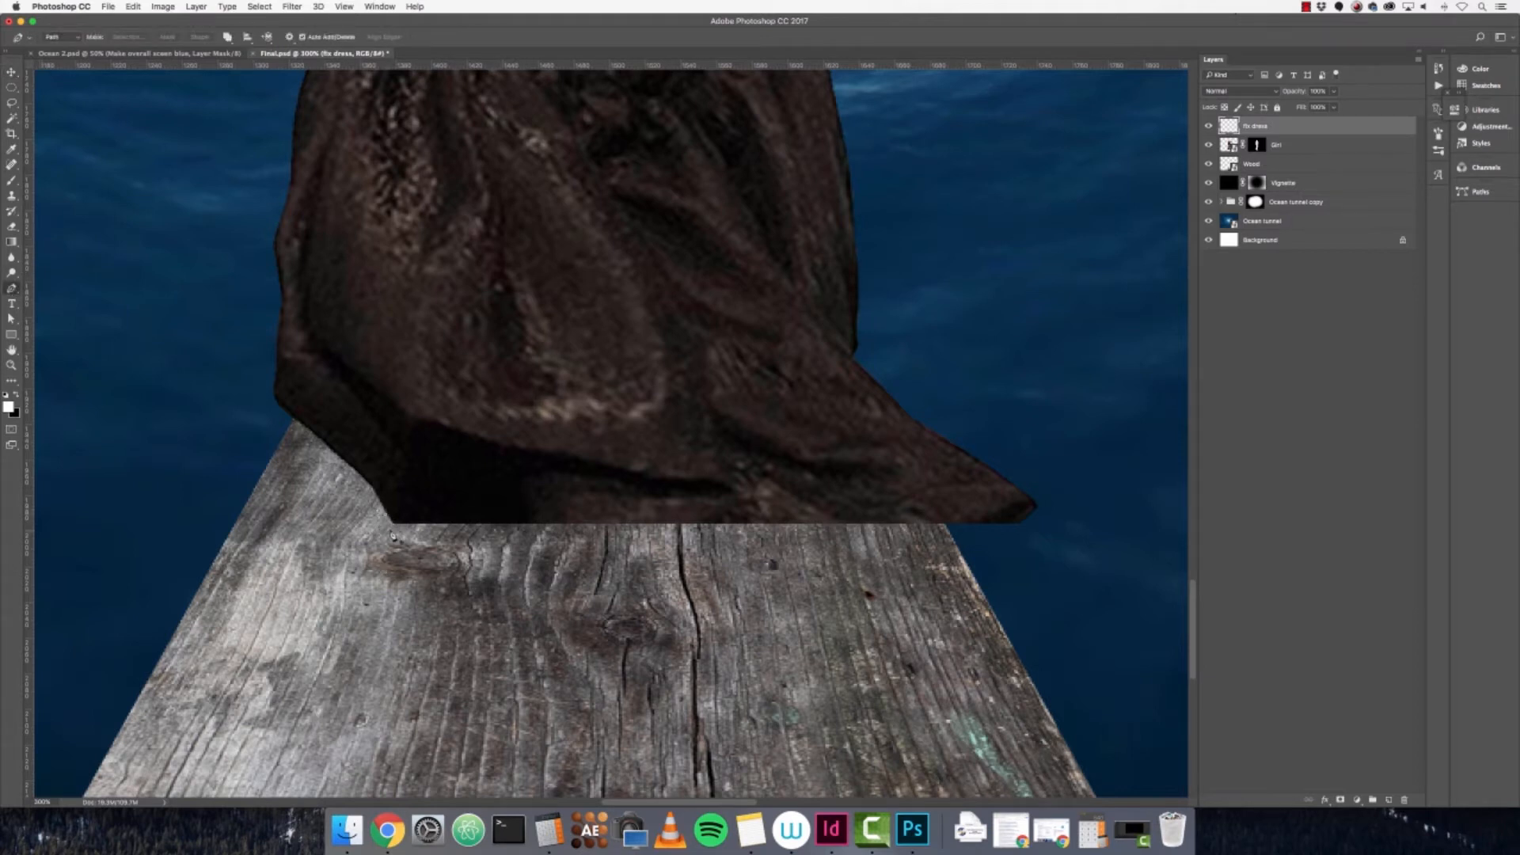
left_click(391, 520)
left_click_drag(524, 564, 598, 573)
left_click_drag(769, 566, 811, 562)
left_click_drag(962, 546, 968, 479)
key("ctrl+z")
left_click_drag(970, 459, 922, 438)
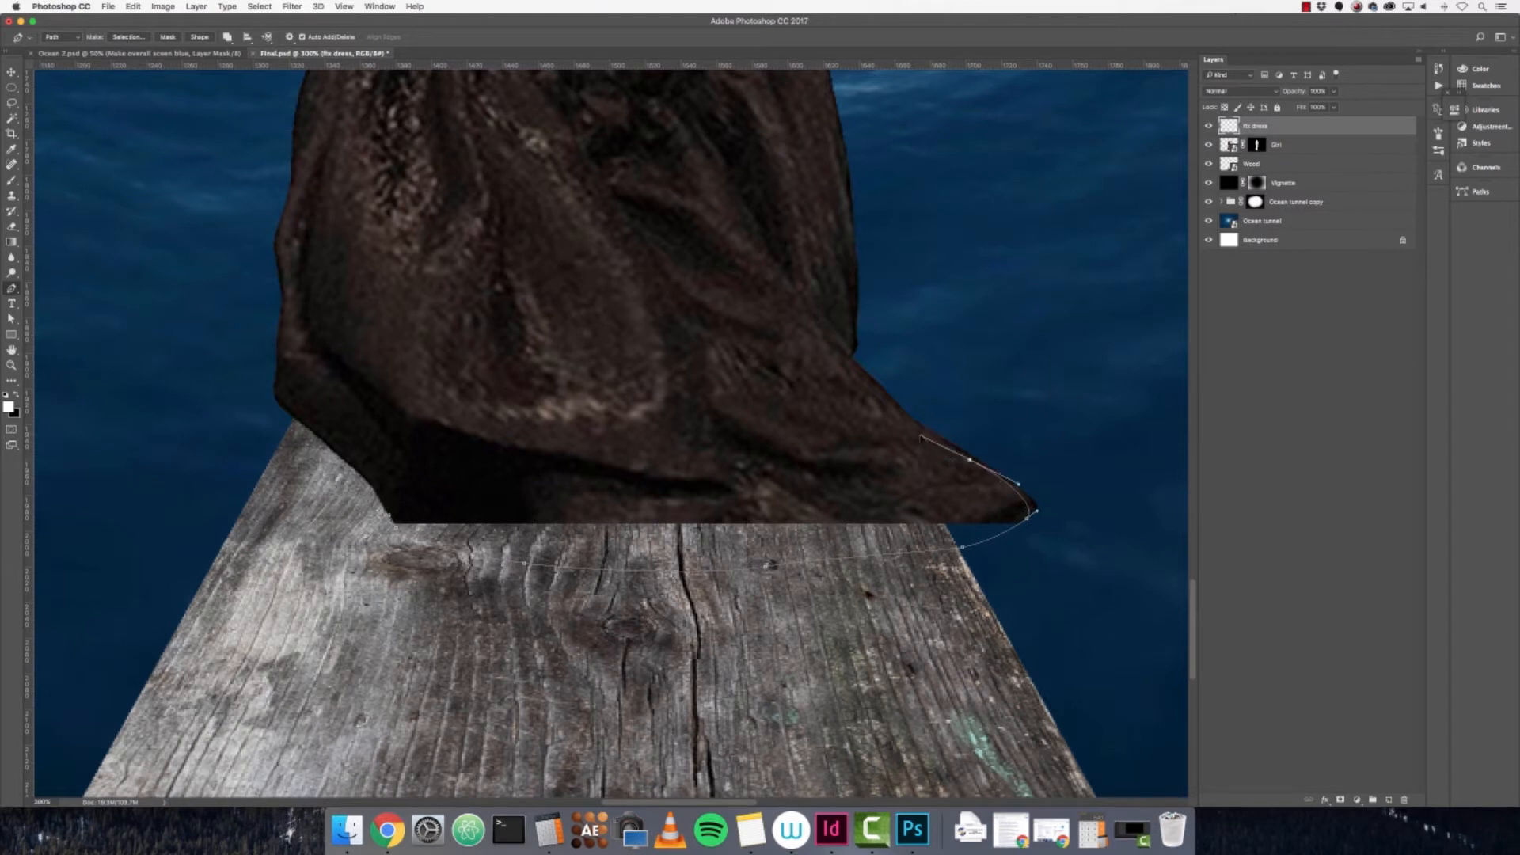
- Carry the path back through the lower dress fabric and down its left edge, closing it at the hem's left corner
left_click(659, 381)
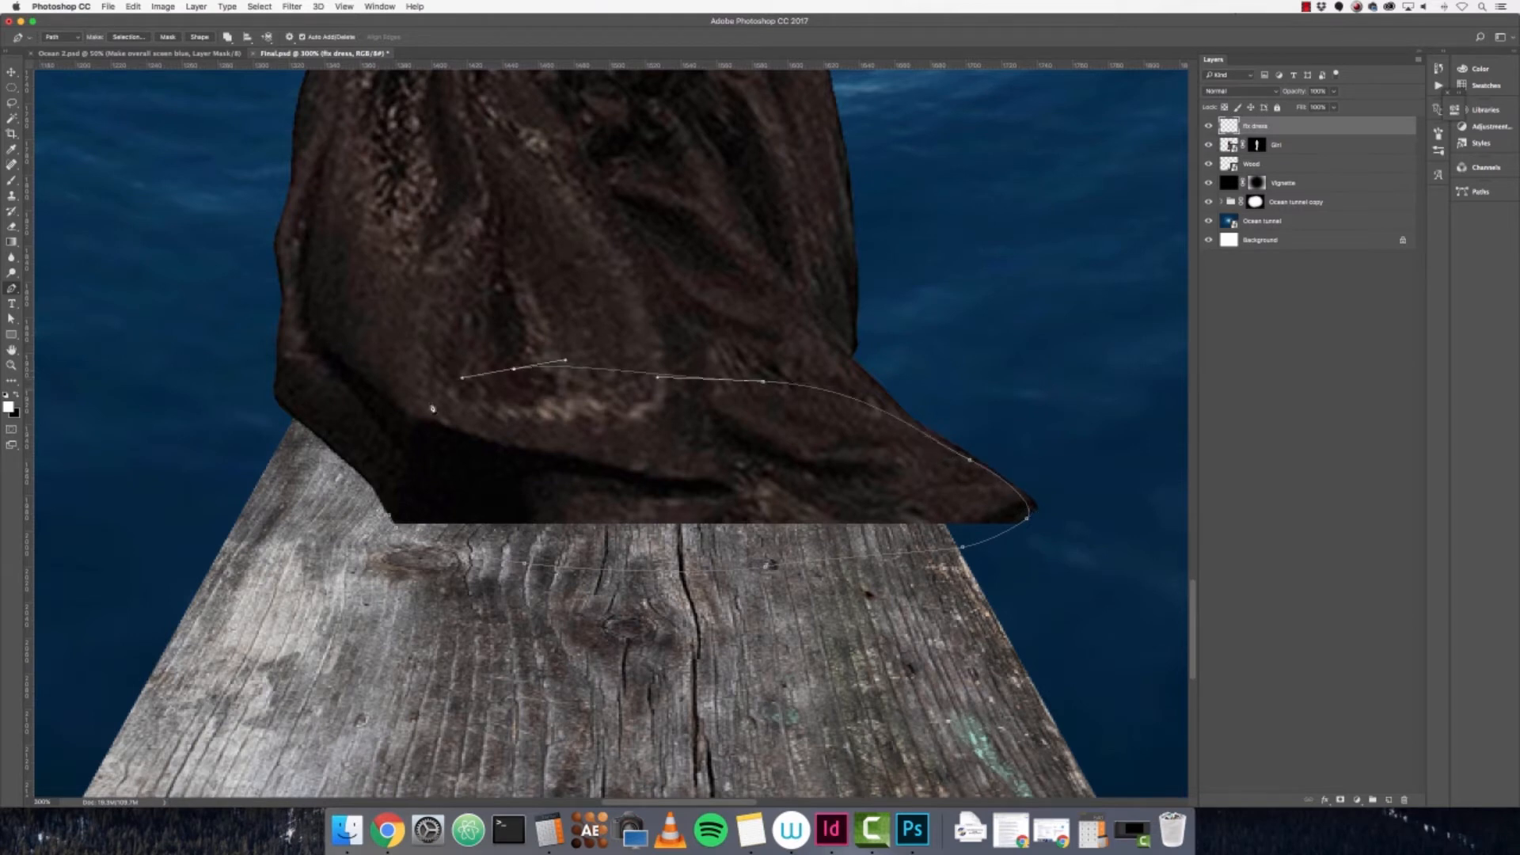
left_click_drag(372, 417, 362, 452)
left_click(390, 514)
key("super+z")
left_click_drag(390, 516, 399, 542)
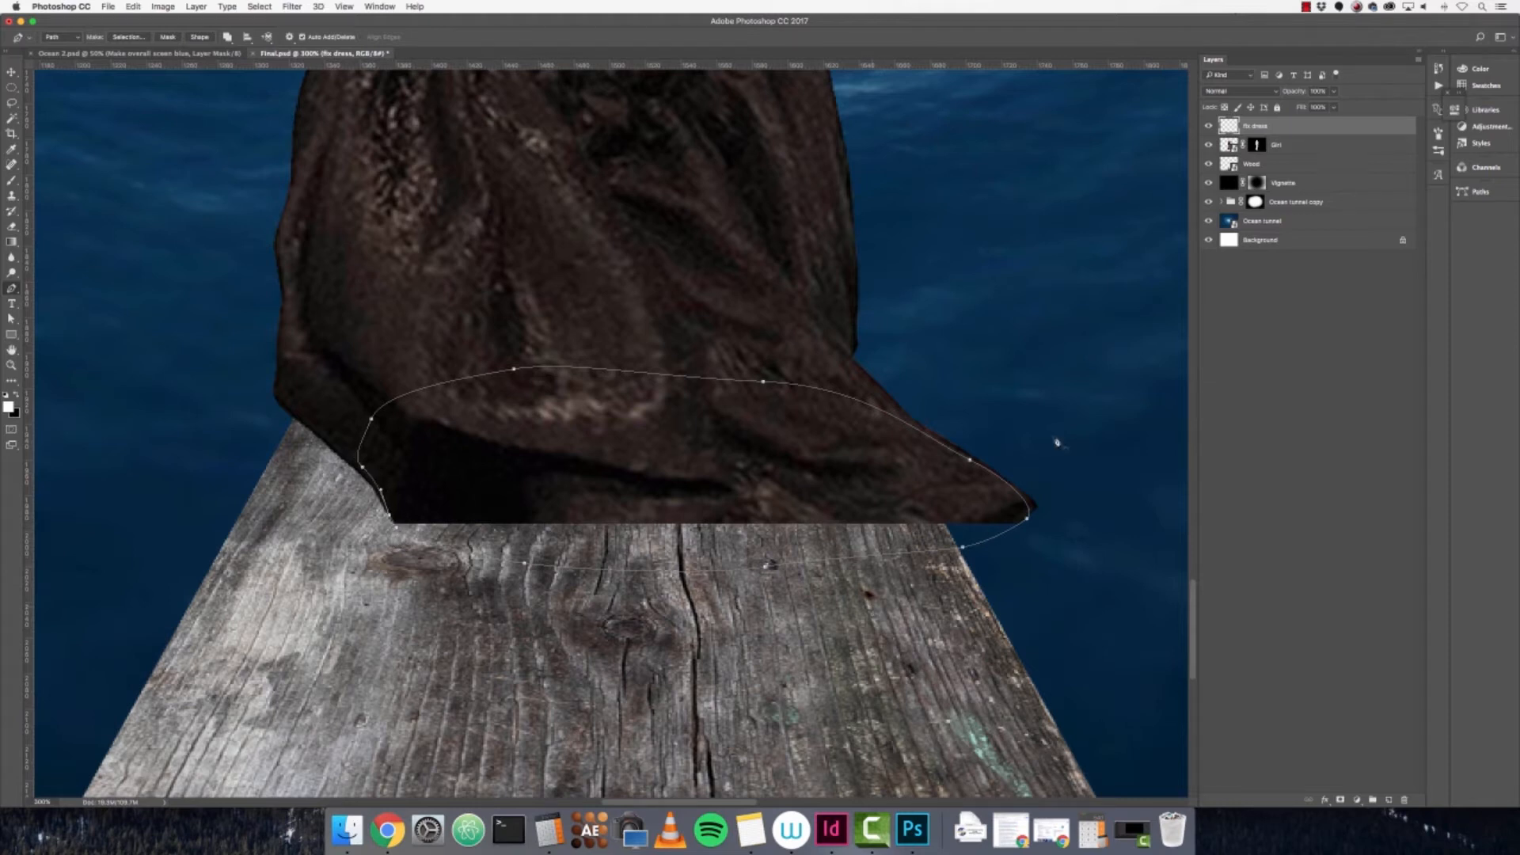
- Load the hem work path as a selection and swap the foreground colour to black
left_click(1490, 191)
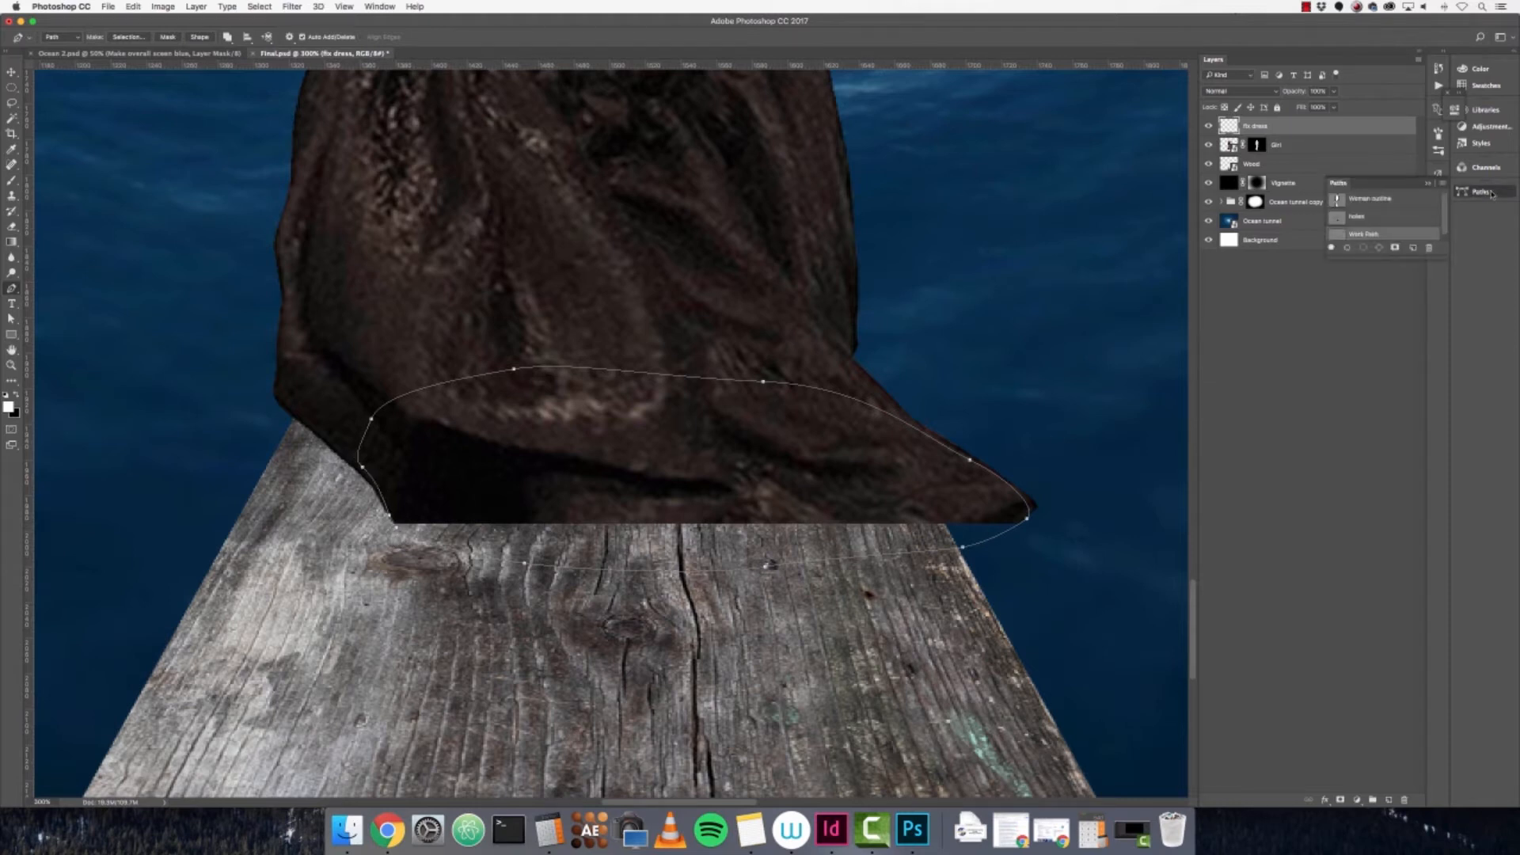
left_click(1365, 248)
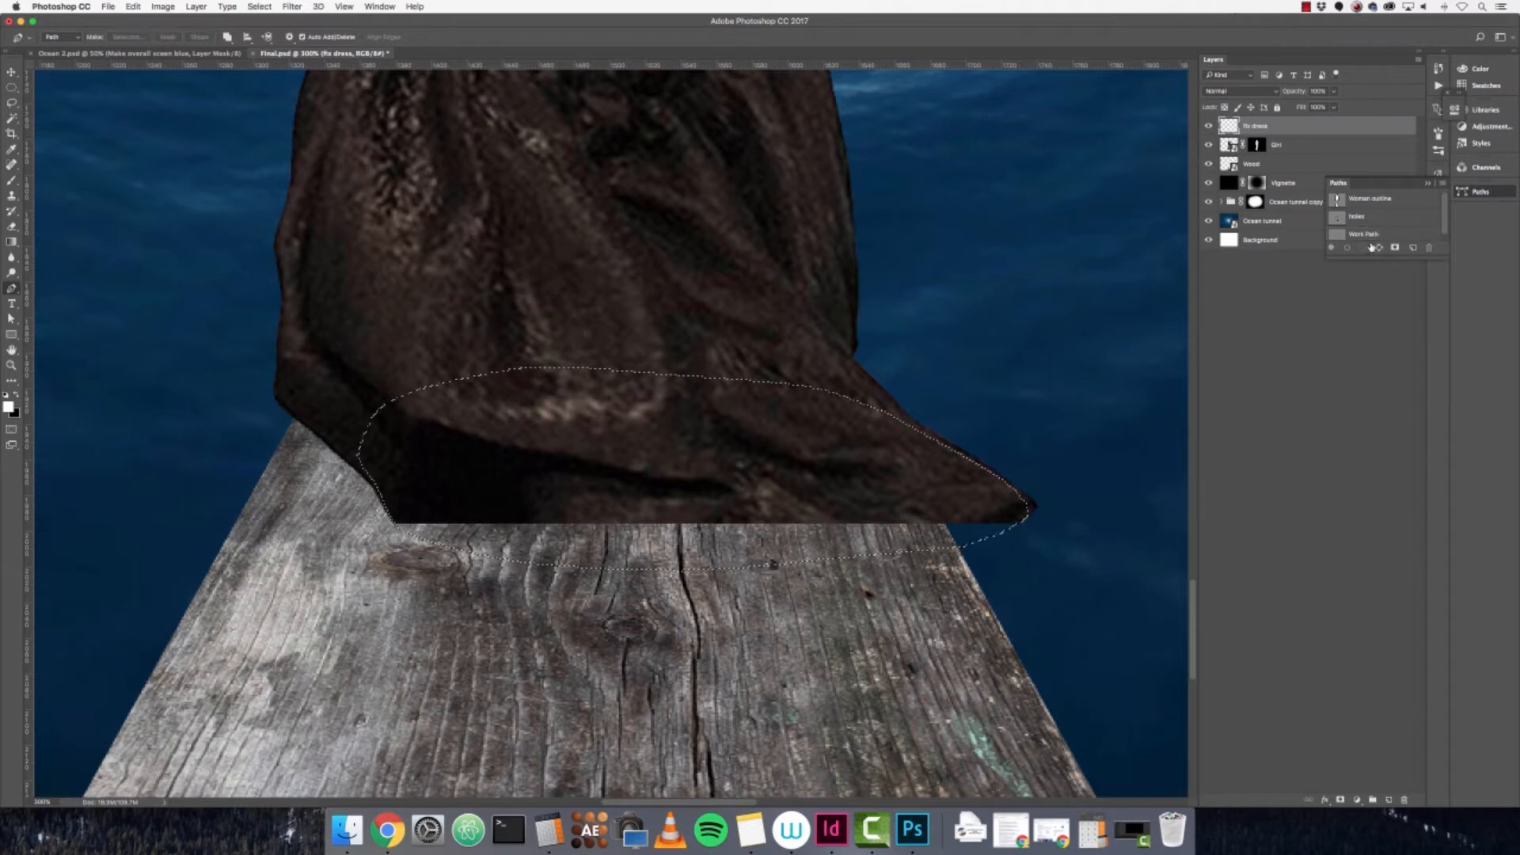
left_click(1429, 185)
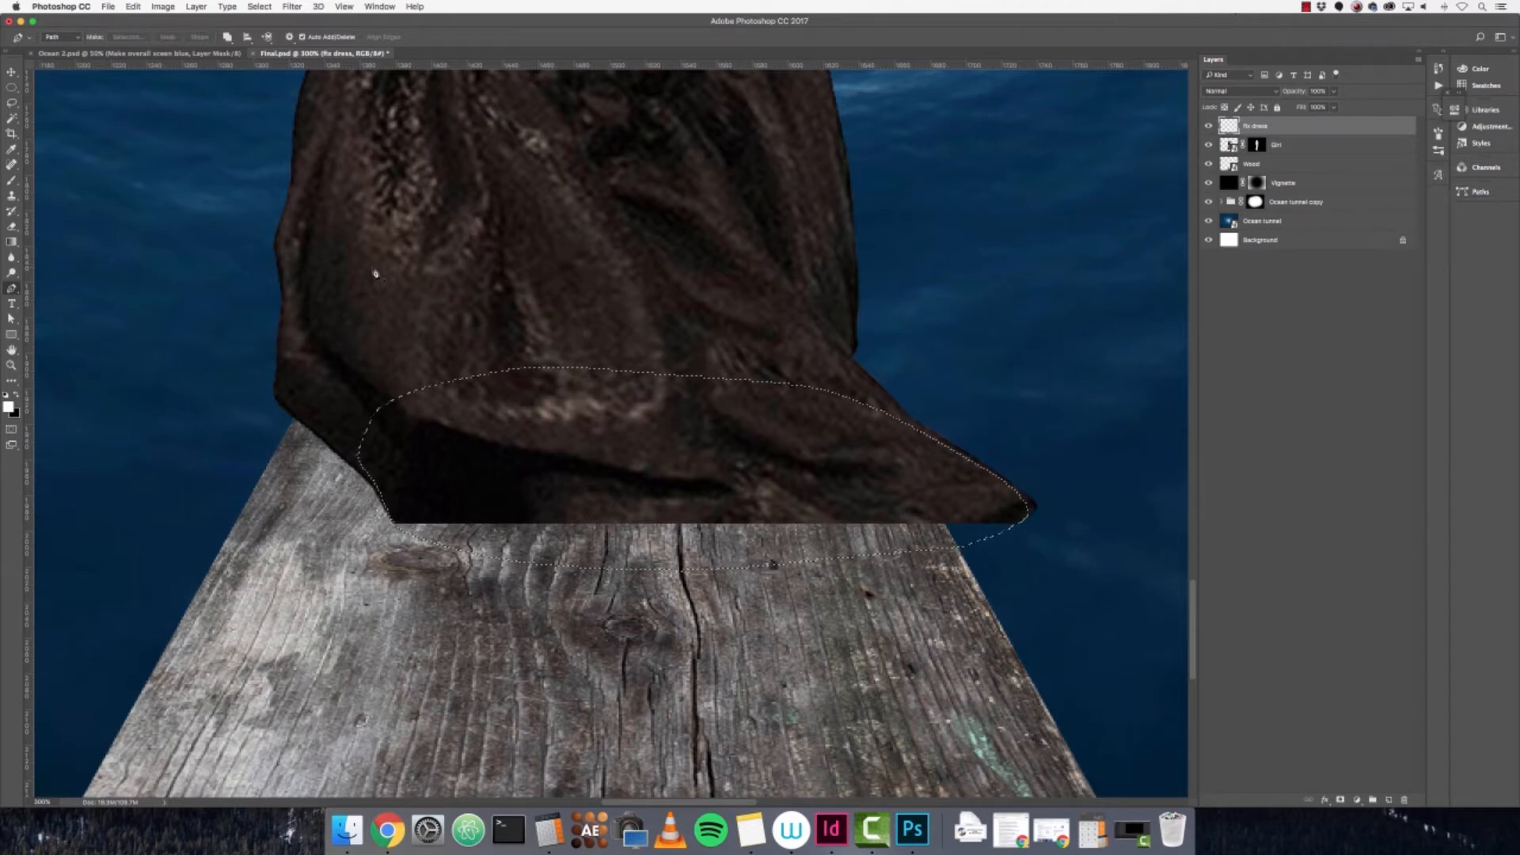
left_click(17, 396)
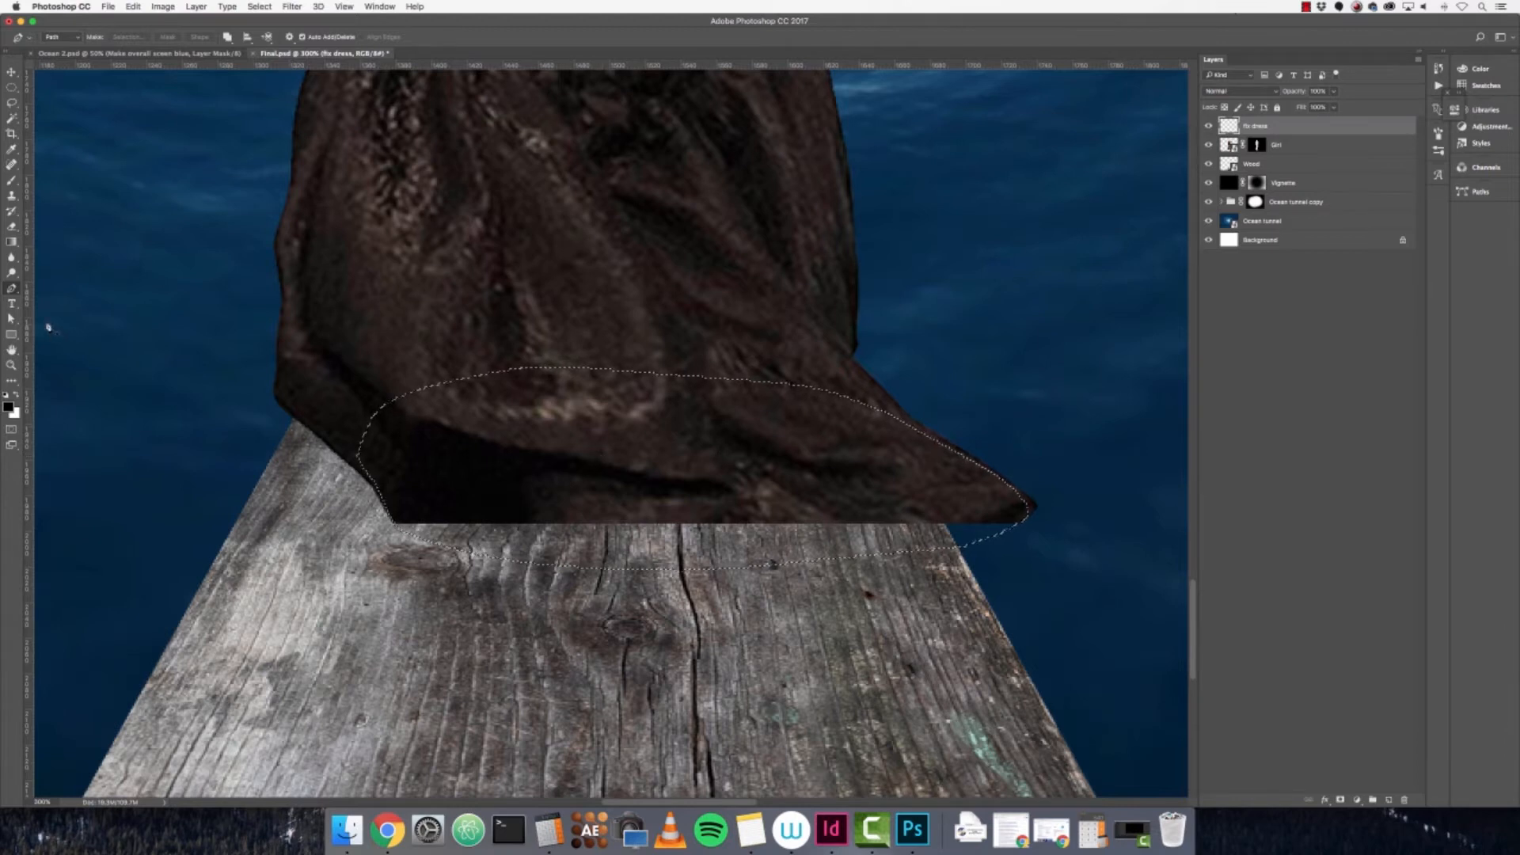
- Sample dress fabric from the Girl layer with the Clone Stamp and paint it on Fix dress along the hem's left and middle
left_click(13, 196)
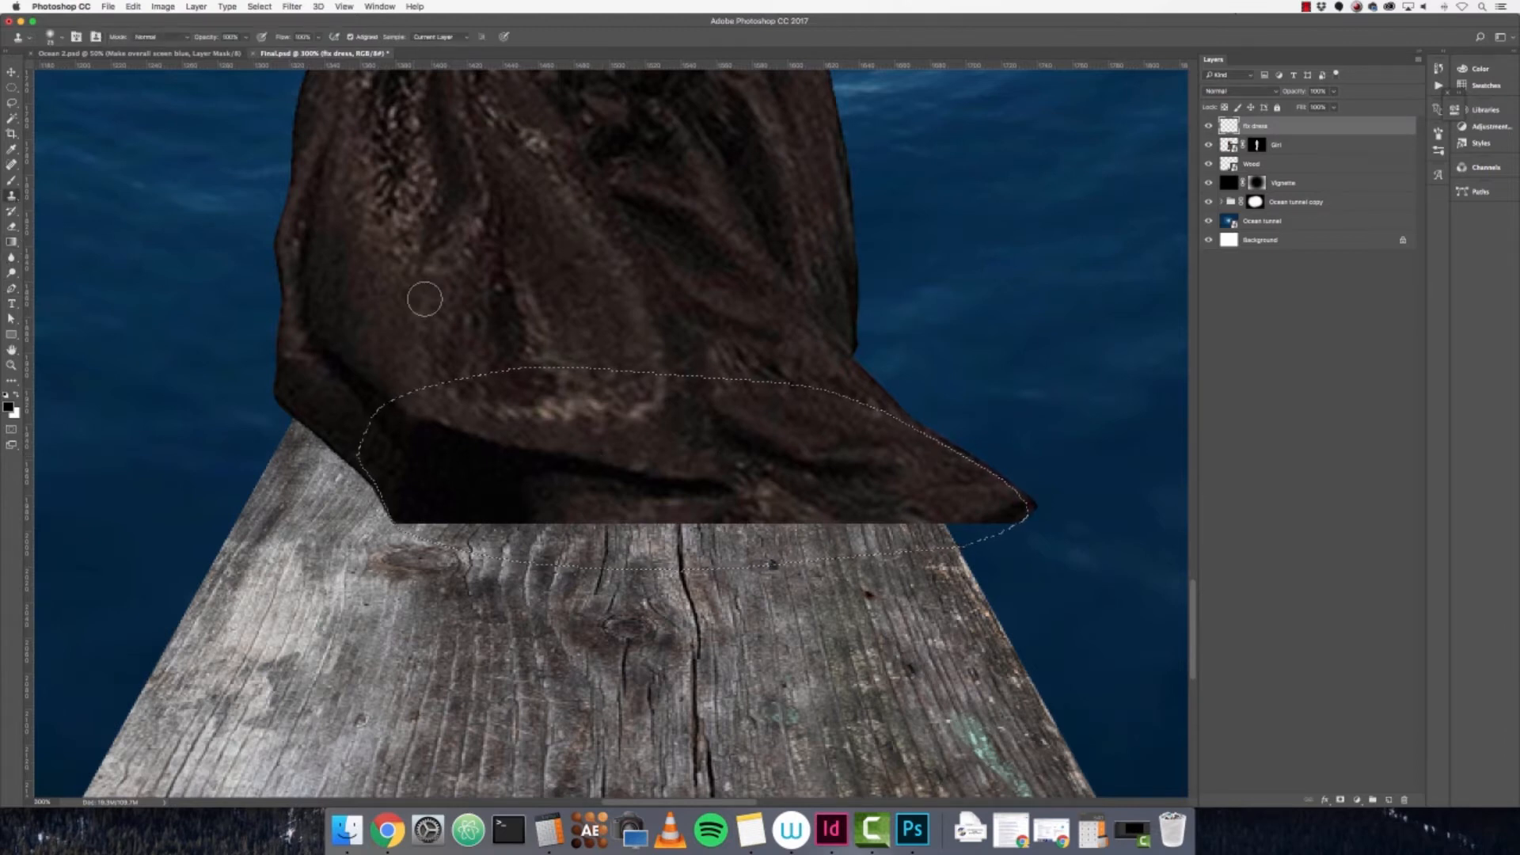
left_click(1229, 148)
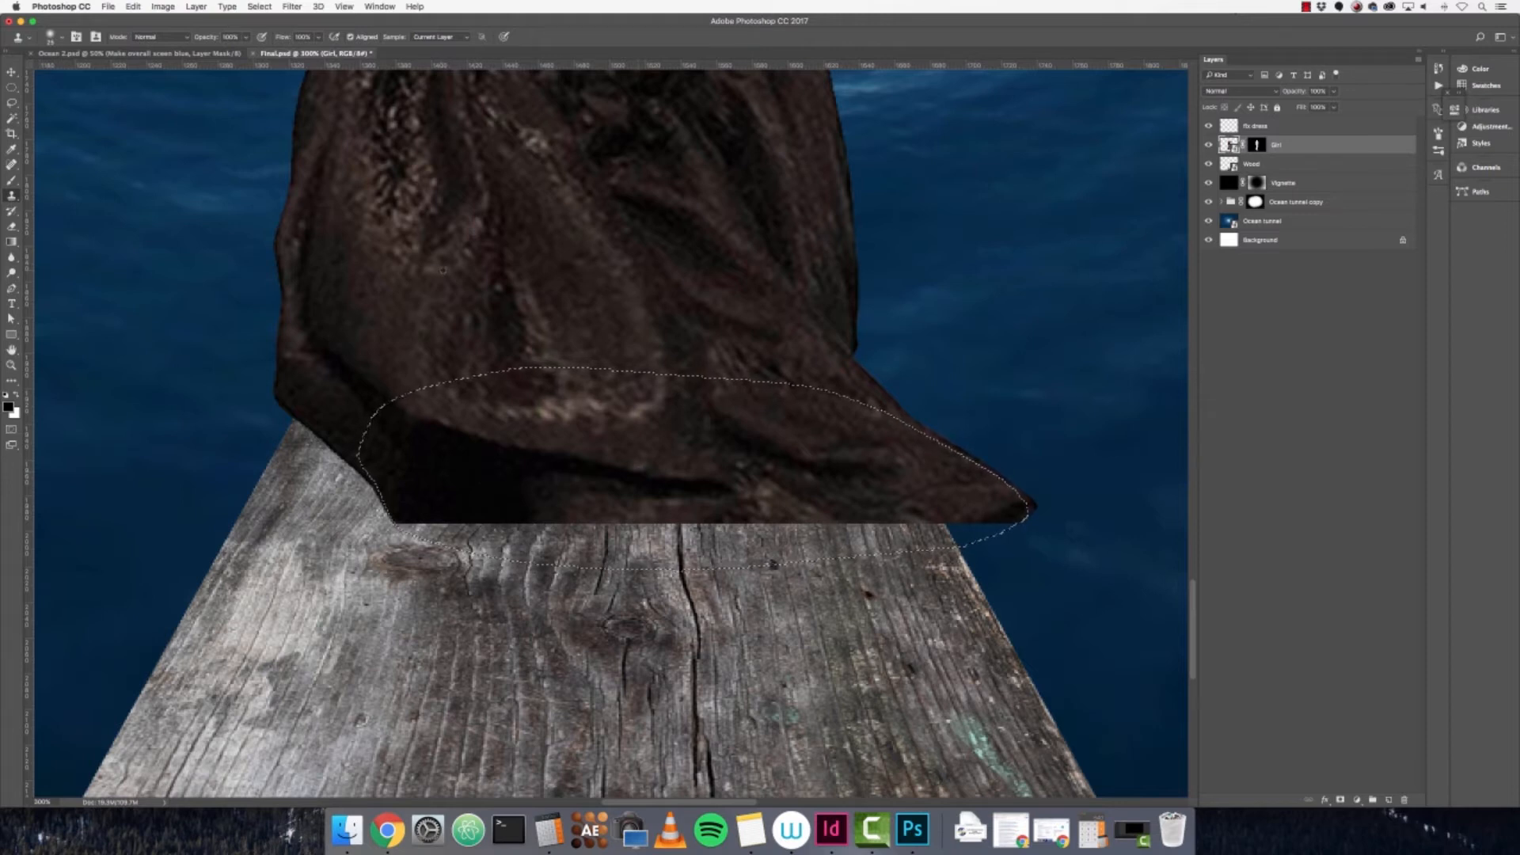
scroll(481, 266, "up", 3)
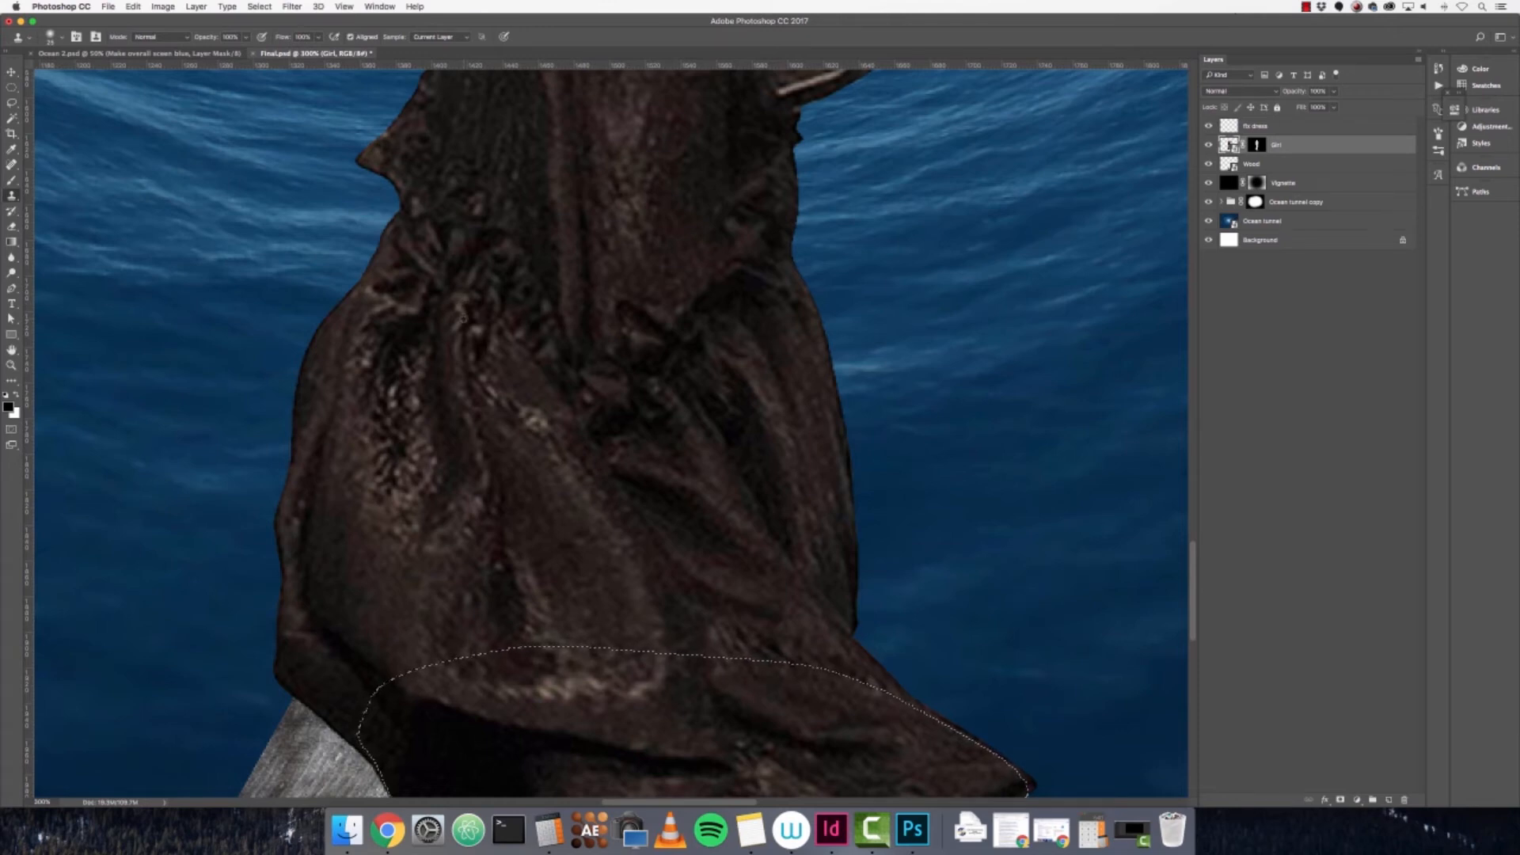
scroll(491, 353, "down", 5)
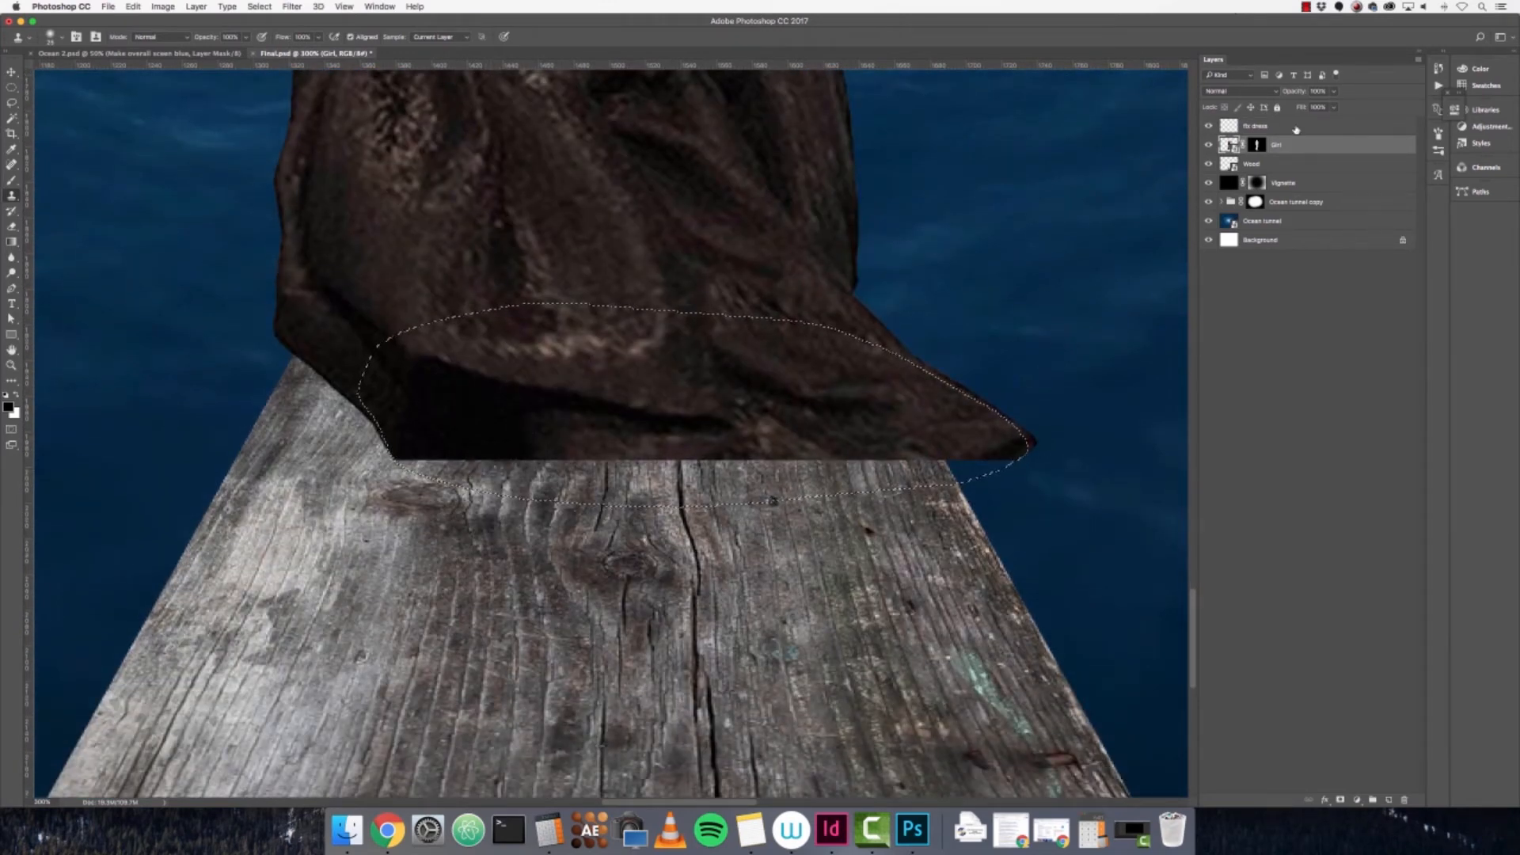
left_click(1259, 126)
mouse_move(468, 458)
left_mouse_down()
mouse_move(410, 457)
mouse_move(489, 493)
mouse_move(569, 473)
mouse_move(668, 481)
mouse_move(587, 474)
mouse_move(717, 504)
mouse_move(712, 486)
mouse_move(649, 477)
mouse_move(712, 472)
mouse_move(644, 474)
mouse_move(799, 472)
mouse_move(778, 503)
mouse_move(581, 486)
left_mouse_up()
- Resample the Girl layer's dress fabric and clone it on Fix dress over the pale patch and remaining right part of the hem
scroll(602, 294, "up", 5)
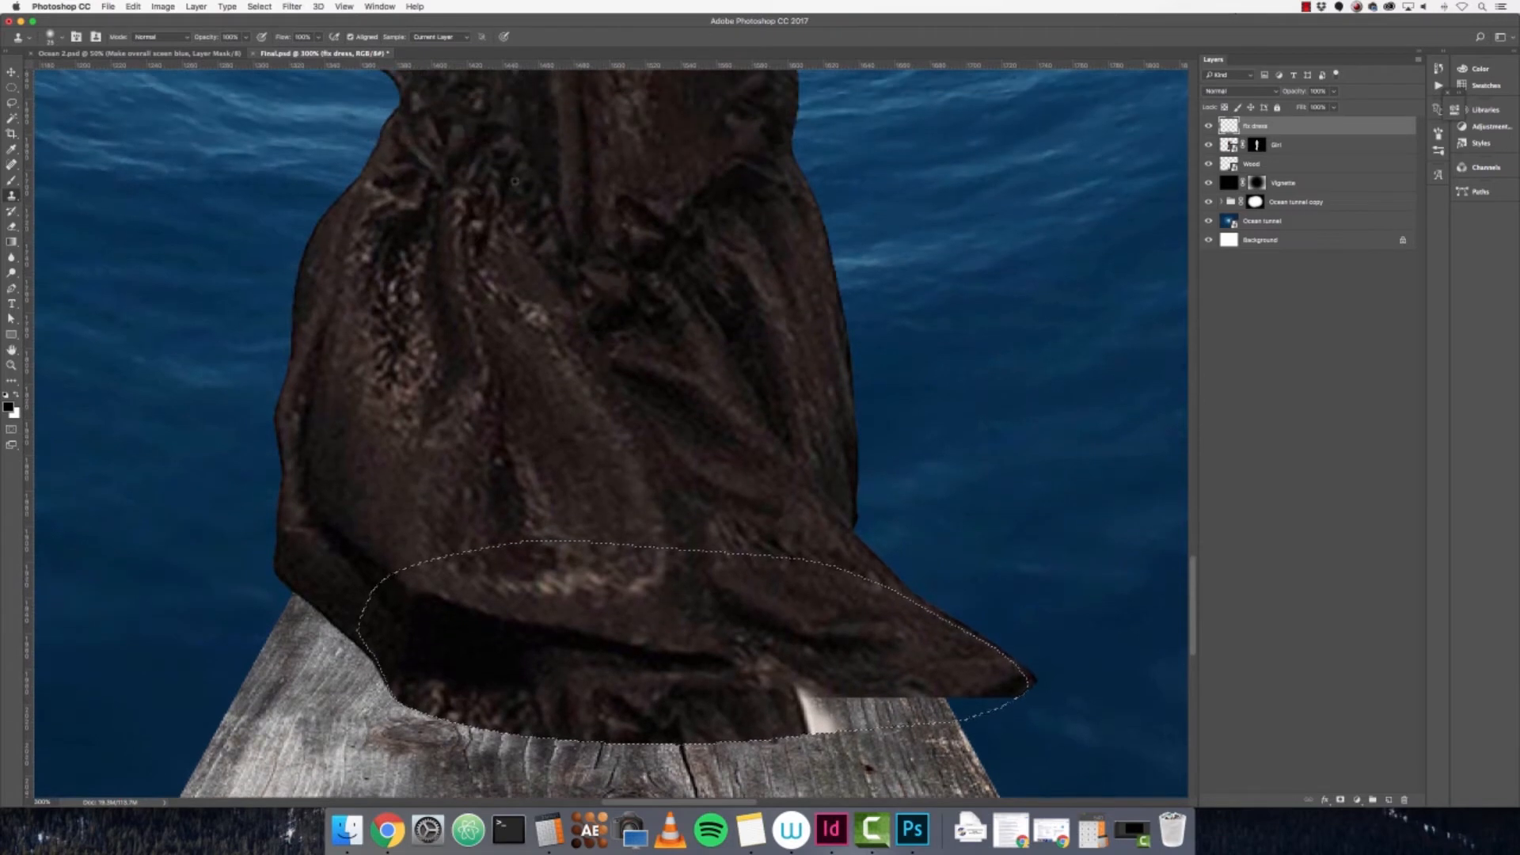
left_click(1340, 148)
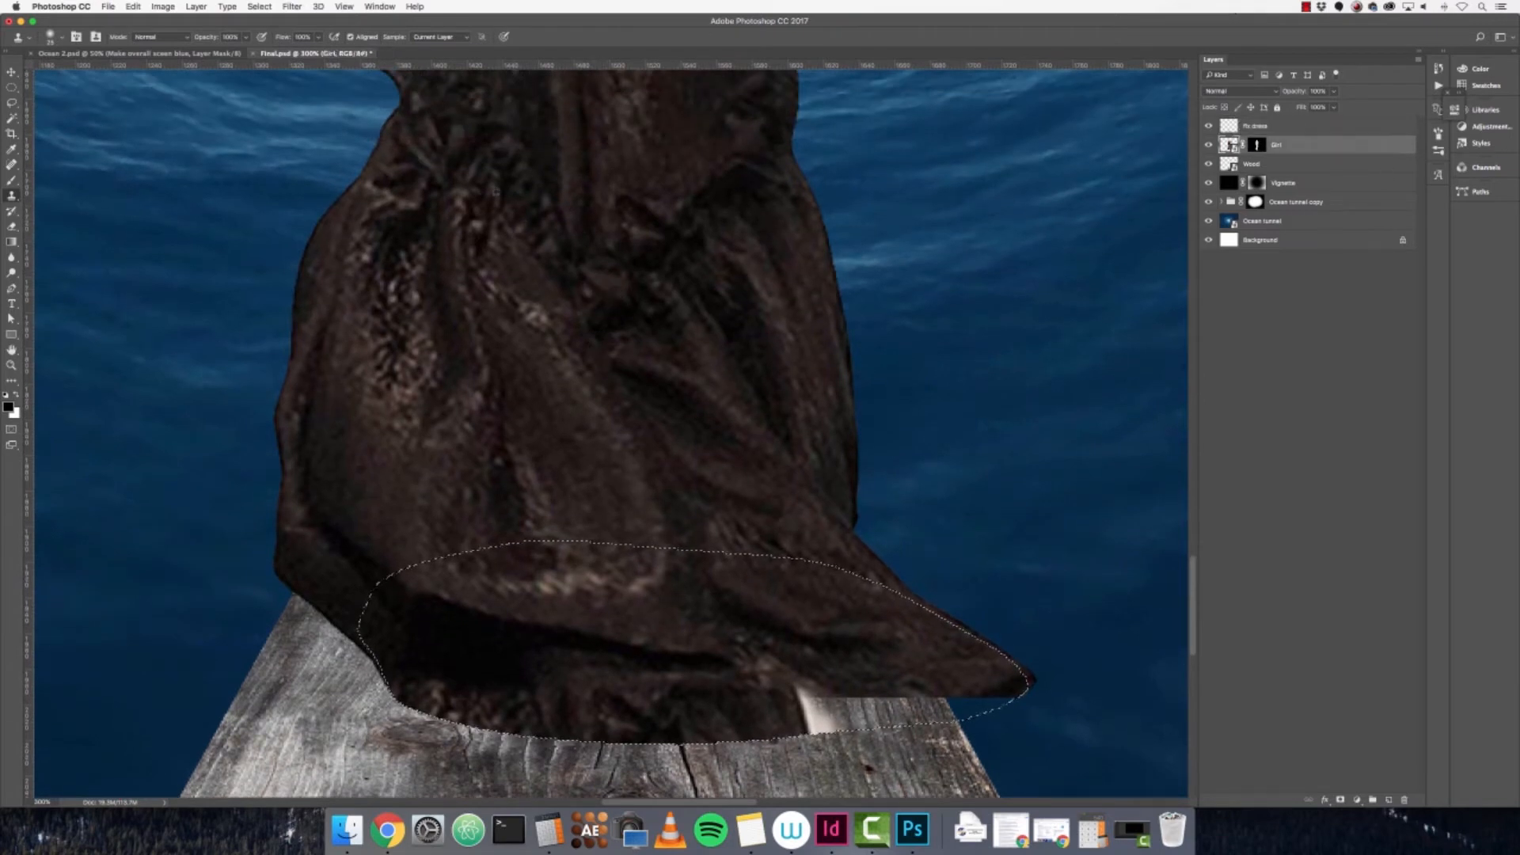
left_click(1308, 128)
left_click_drag(814, 708, 819, 720)
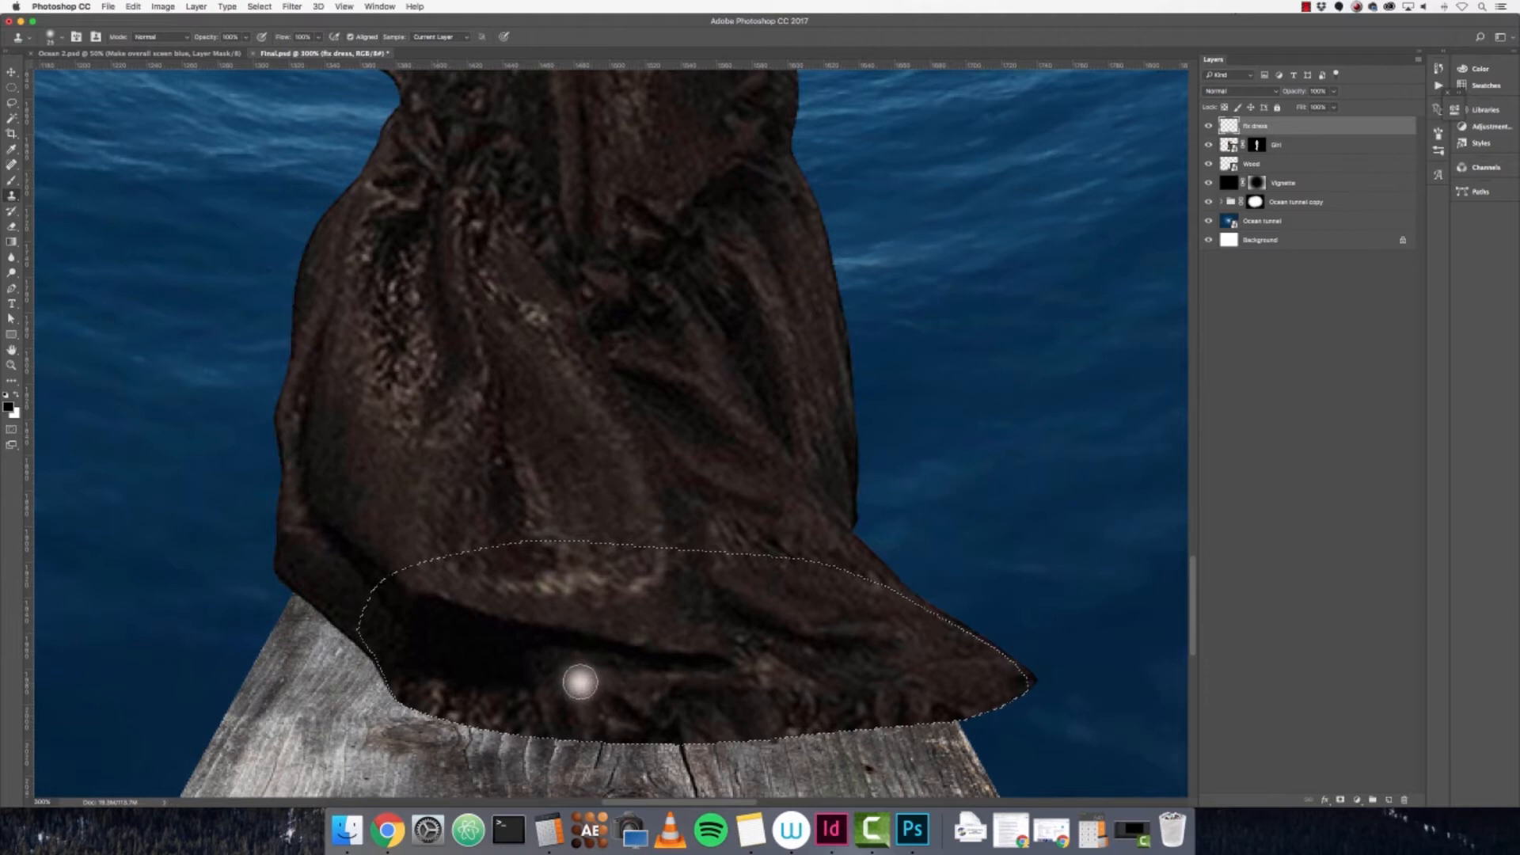
- Clone more dress fabric over the seam above the middle of the new hem on Fix dress and clear the selection
left_click(1289, 147)
key("super+d")
key("super+shift+d")
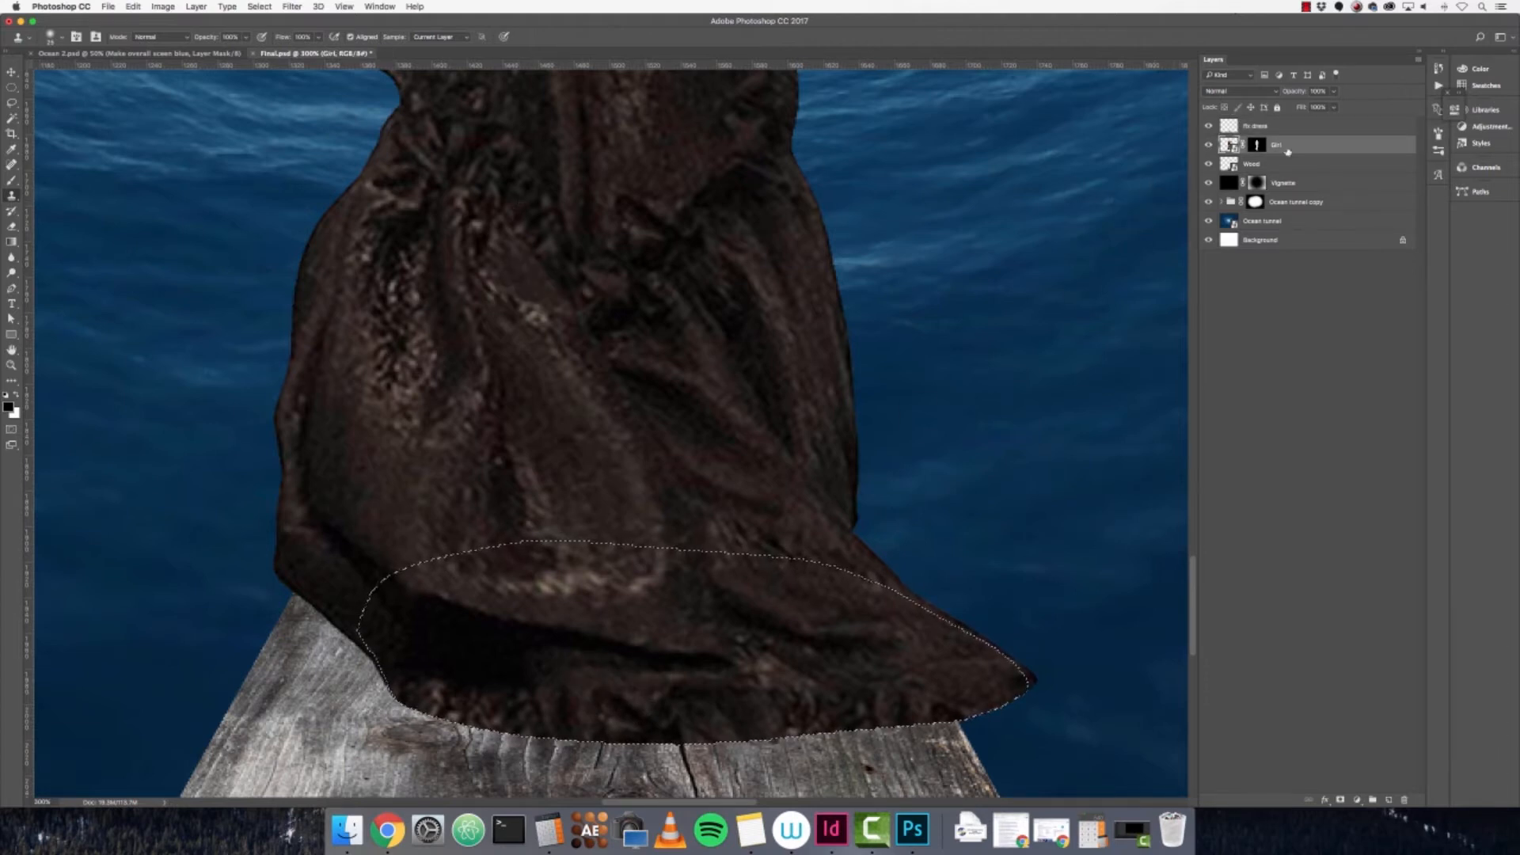
left_click(1275, 126)
mouse_move(566, 659)
left_mouse_down()
mouse_move(668, 709)
mouse_move(570, 677)
mouse_move(658, 686)
left_mouse_up()
left_click(11, 87)
left_click(65, 127)
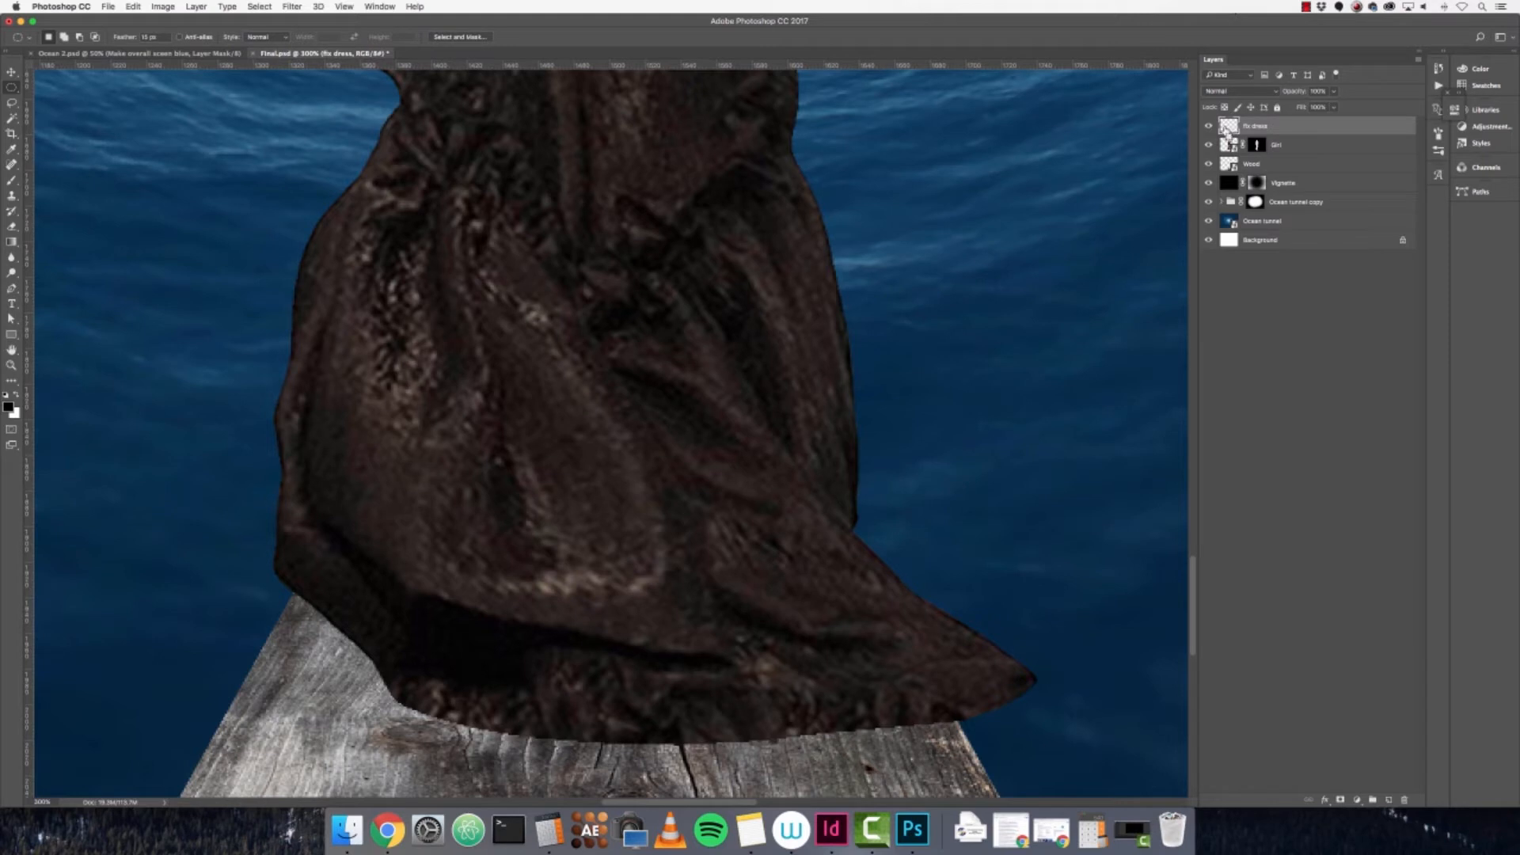
- Load the saved hem work path as a selection again, replacing the Fix dress layer's own outline selection
left_click(1228, 127, "super")
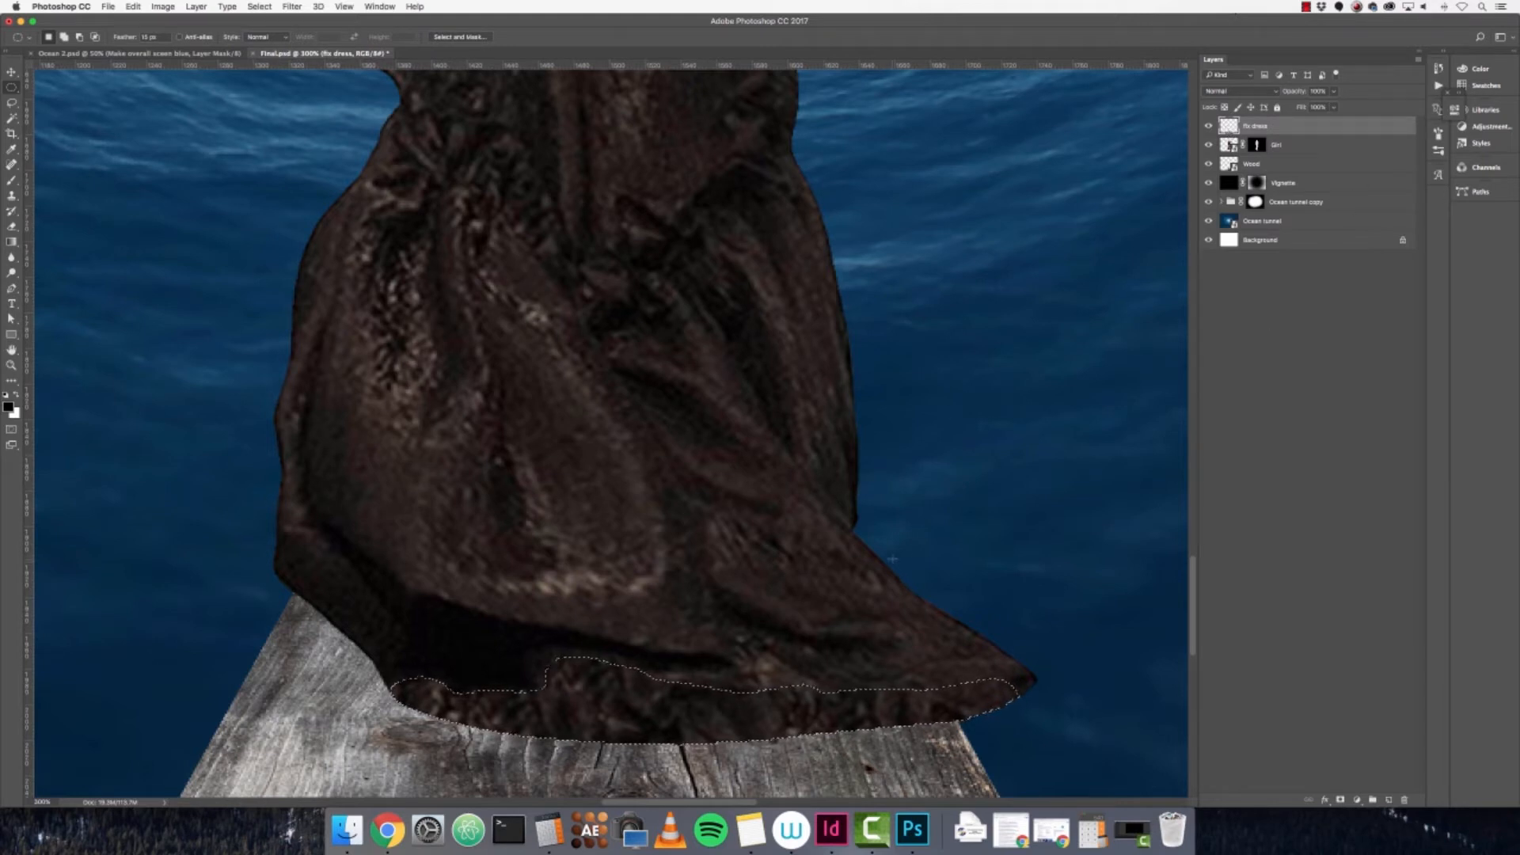
key("super+d")
left_click(1485, 191)
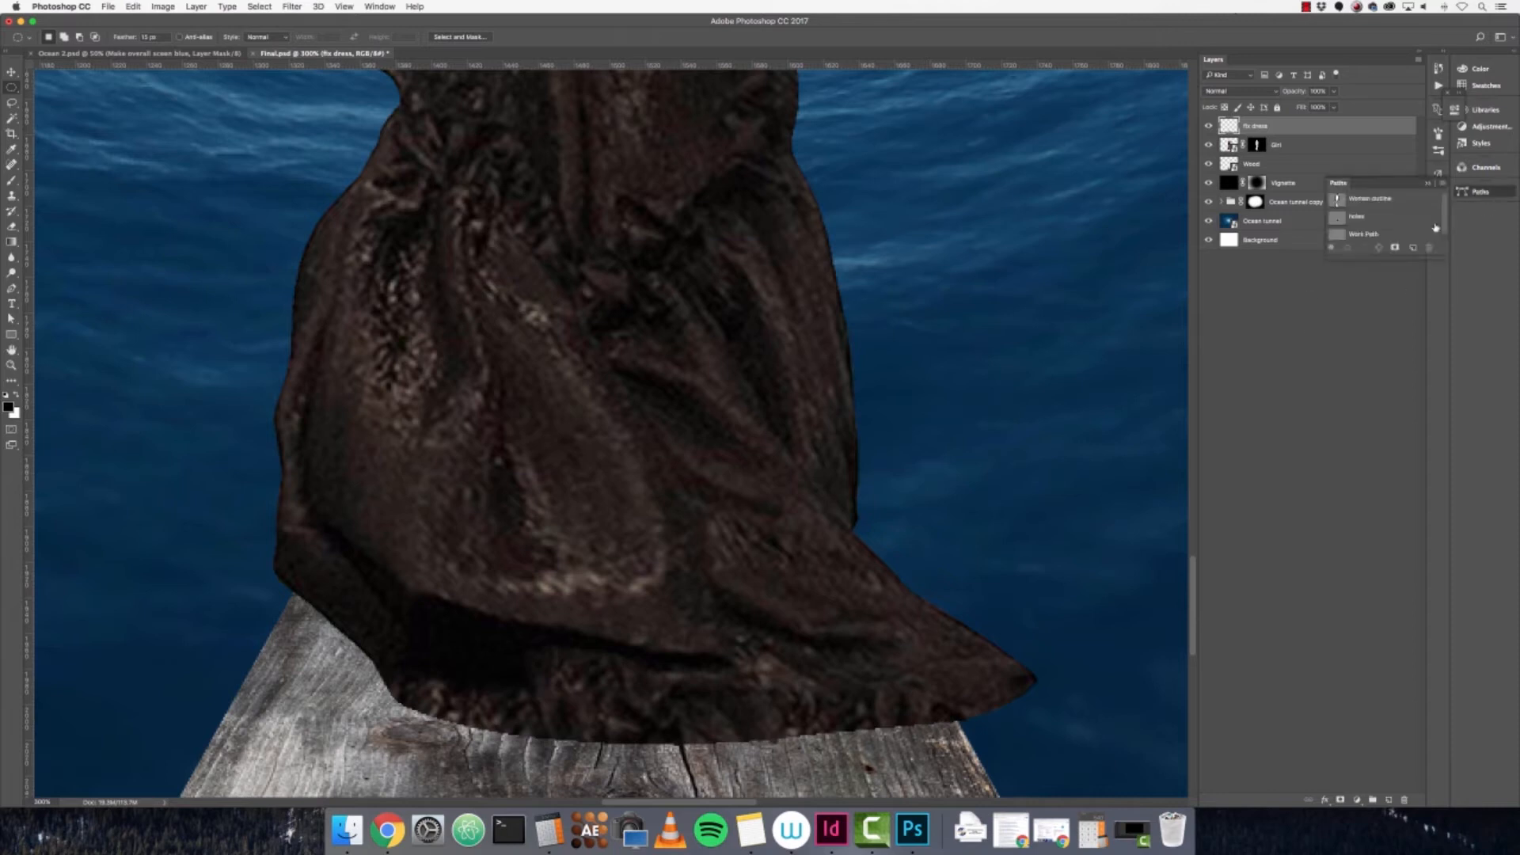
left_click(1374, 230)
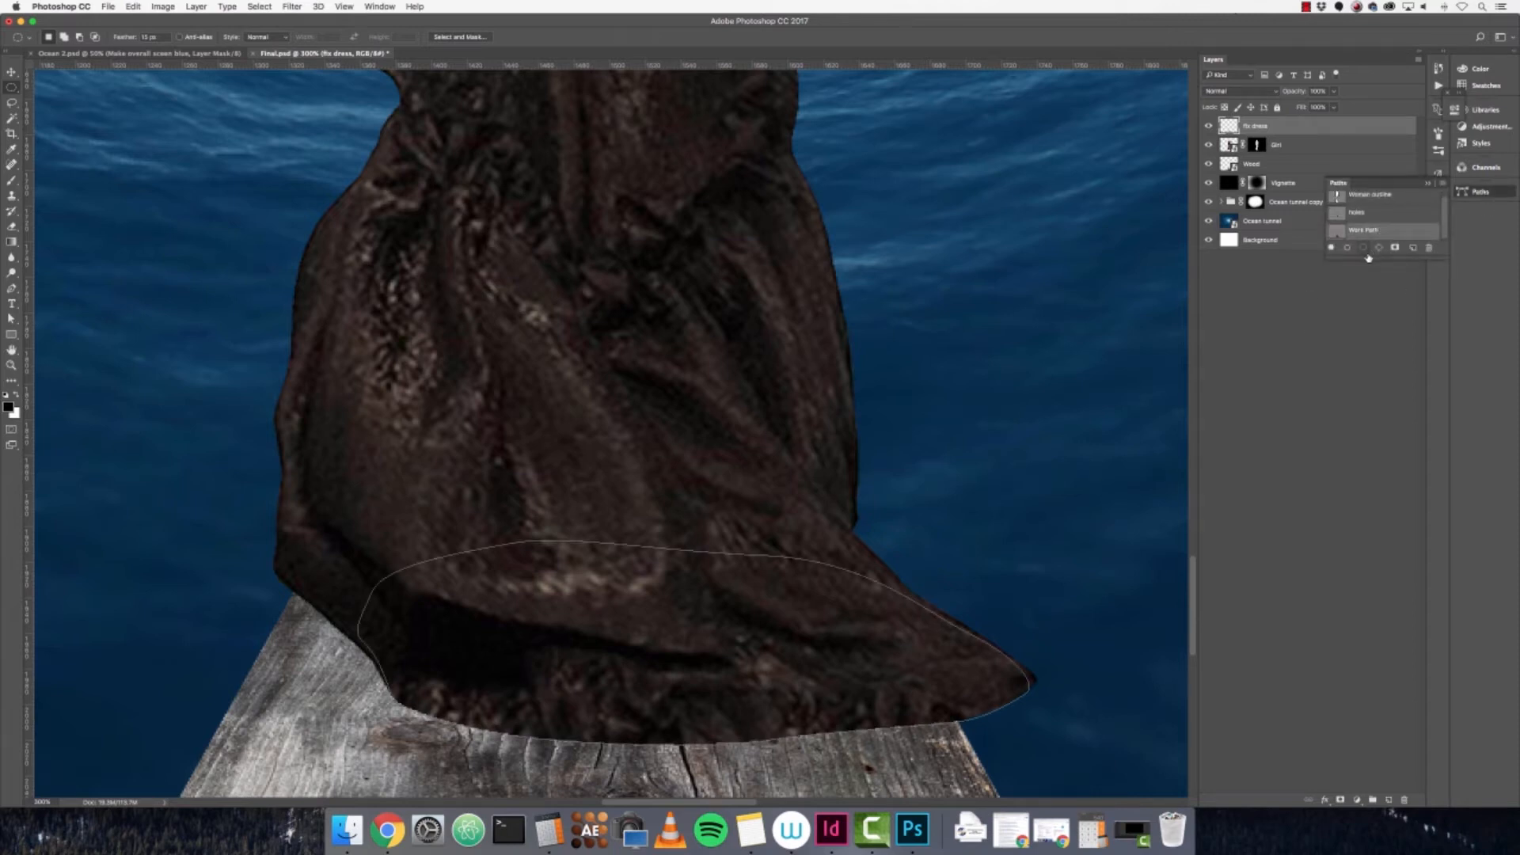
left_click(1362, 248)
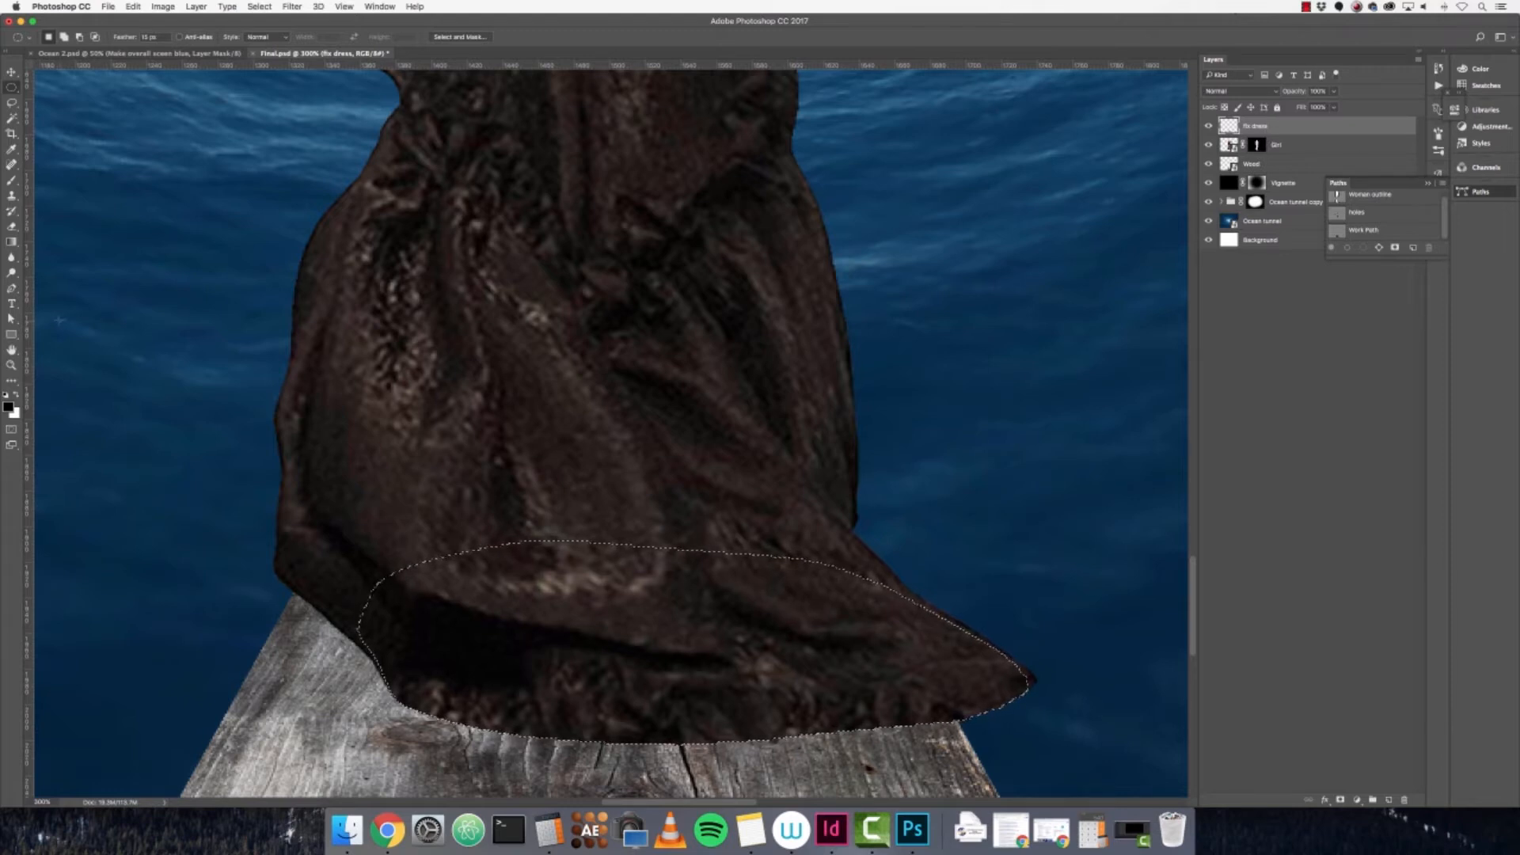
- Paint black with a large, reduced-size soft brush along the selected hem to darken its bottom edge, and clear the selection
left_click(12, 181)
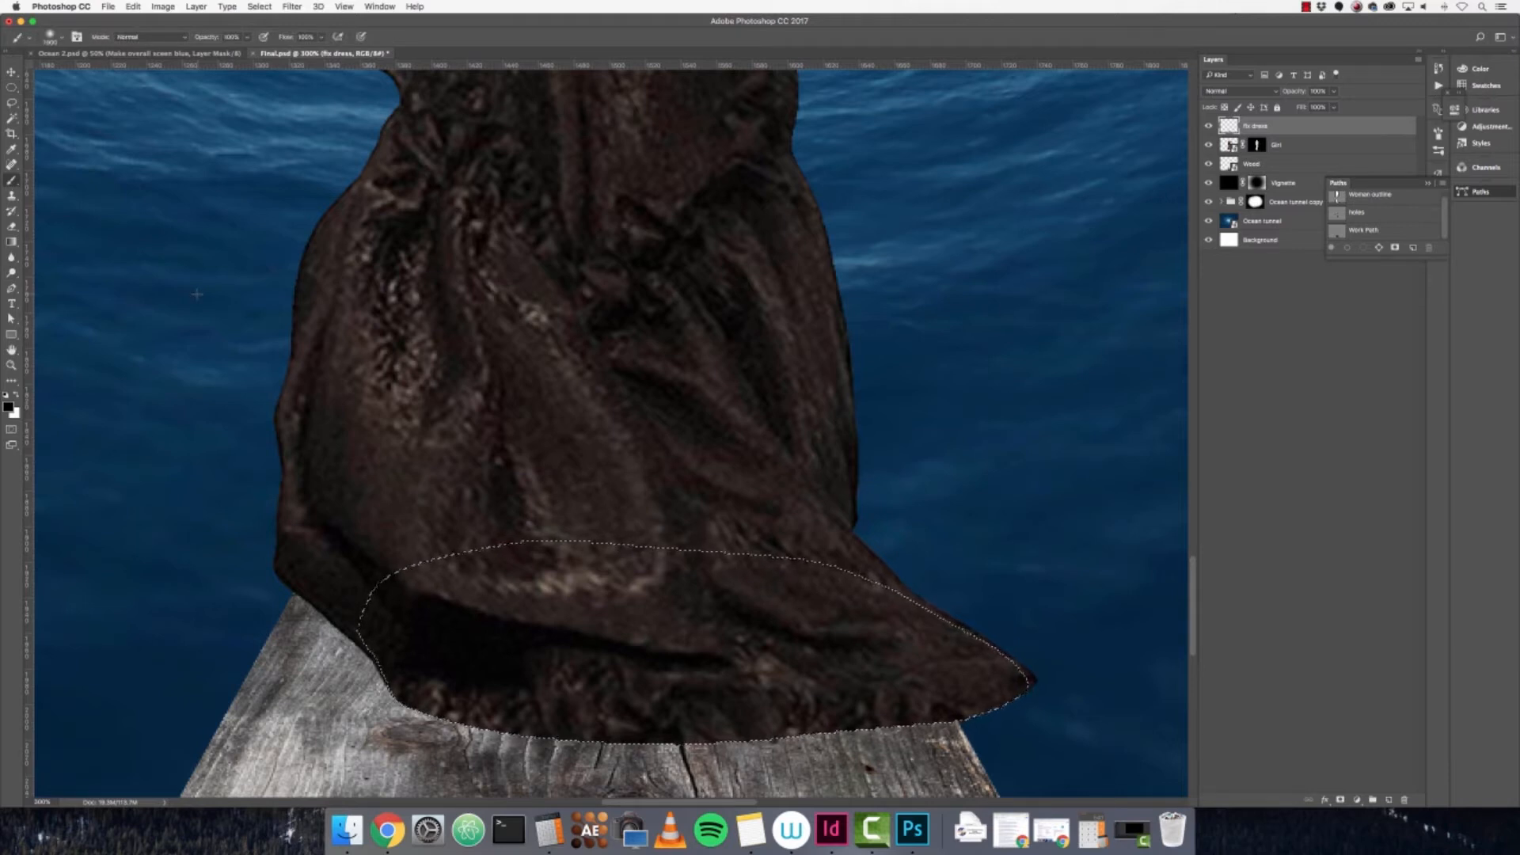
key("super+1")
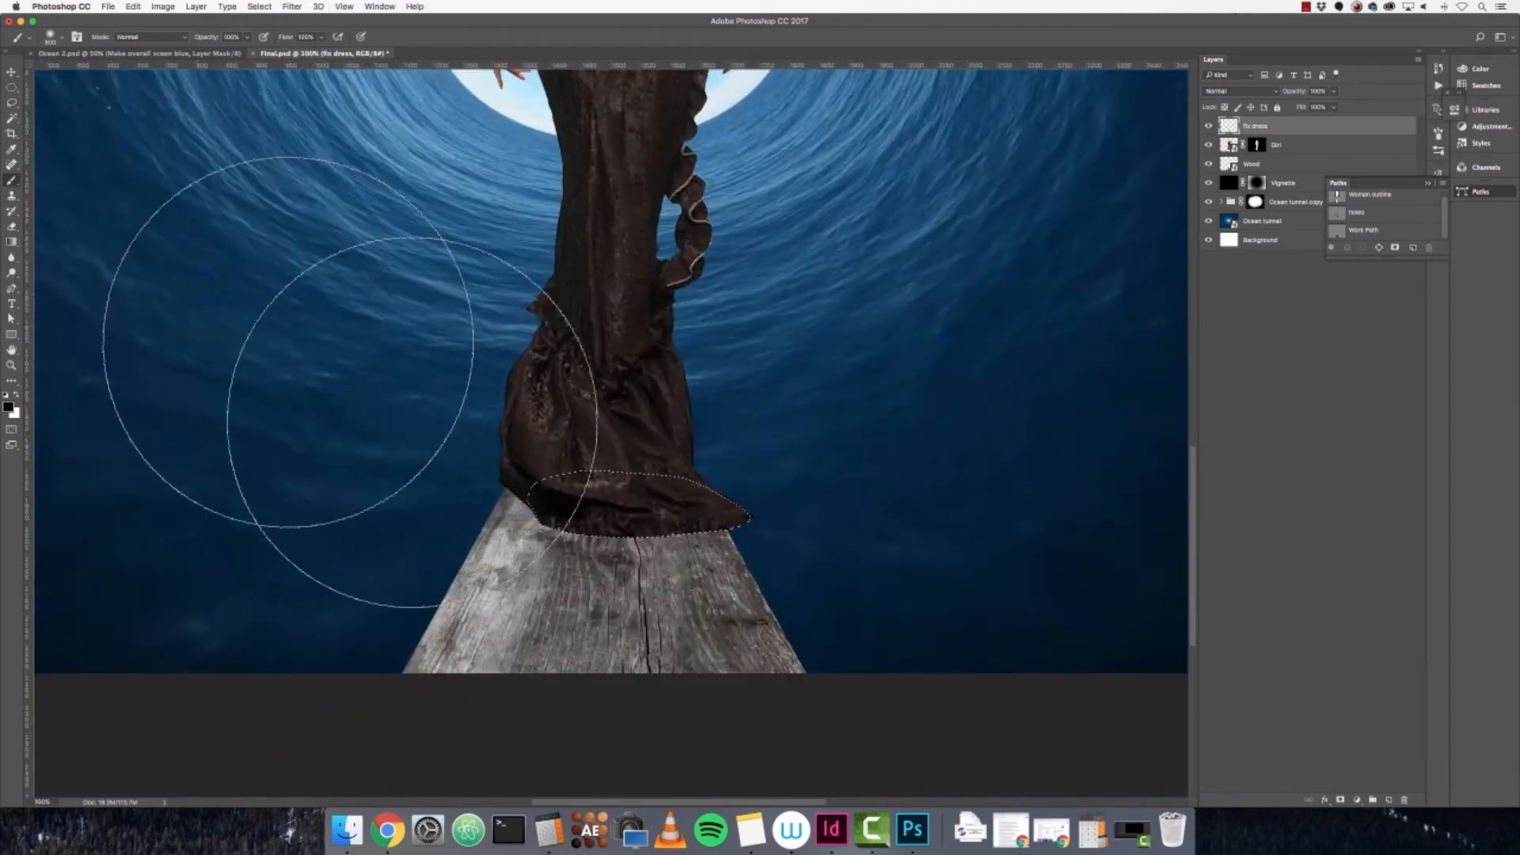
key("[")
key("[")
key("[")
key("[")
key("[")
key("[")
key("[")
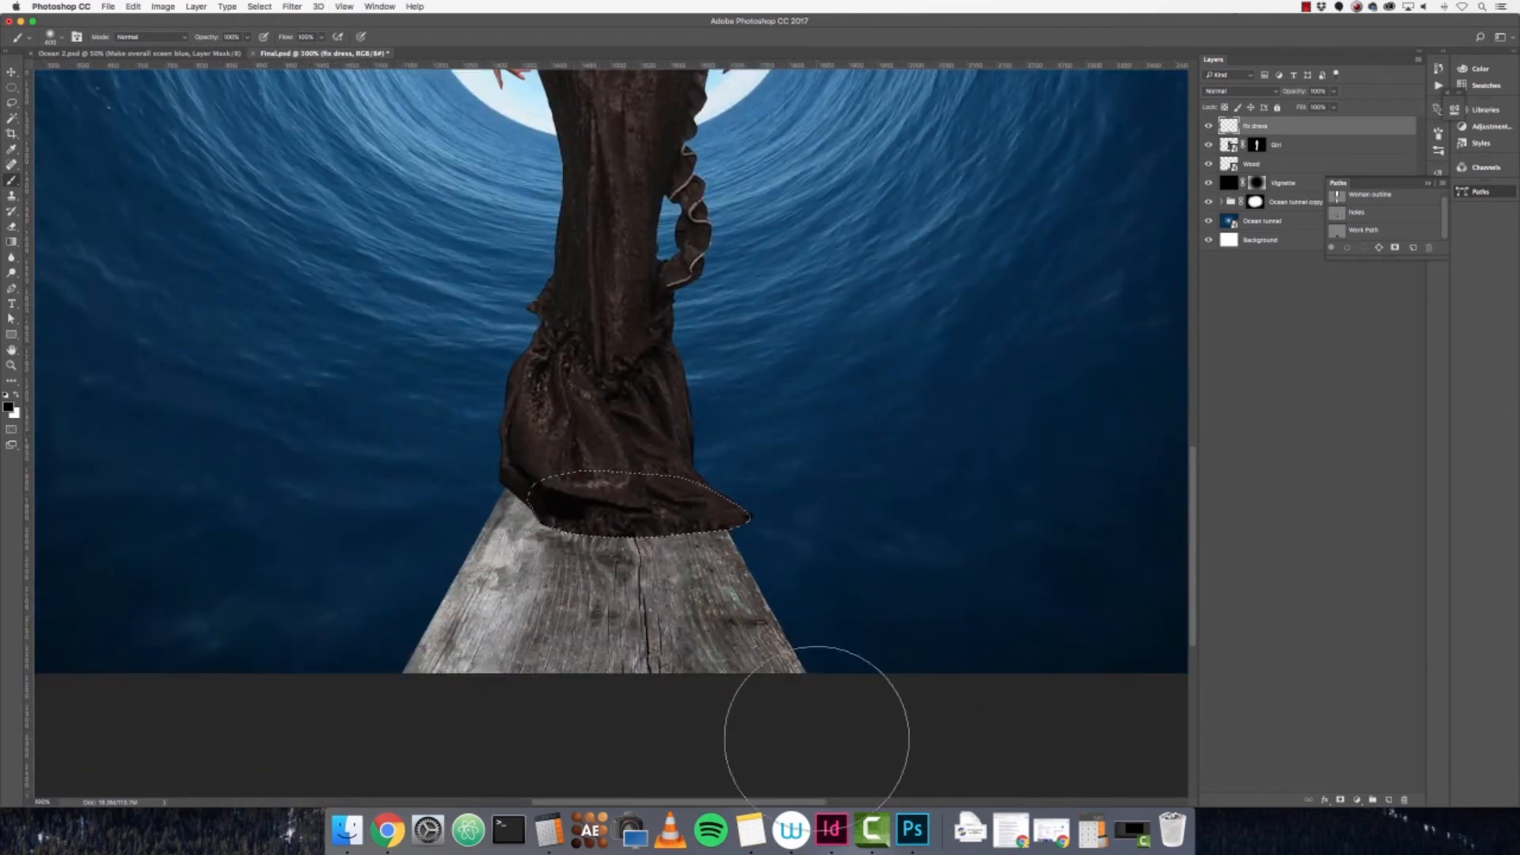
key("super+h")
key("super+=")
key("super+=")
left_click_drag(781, 613, 710, 303)
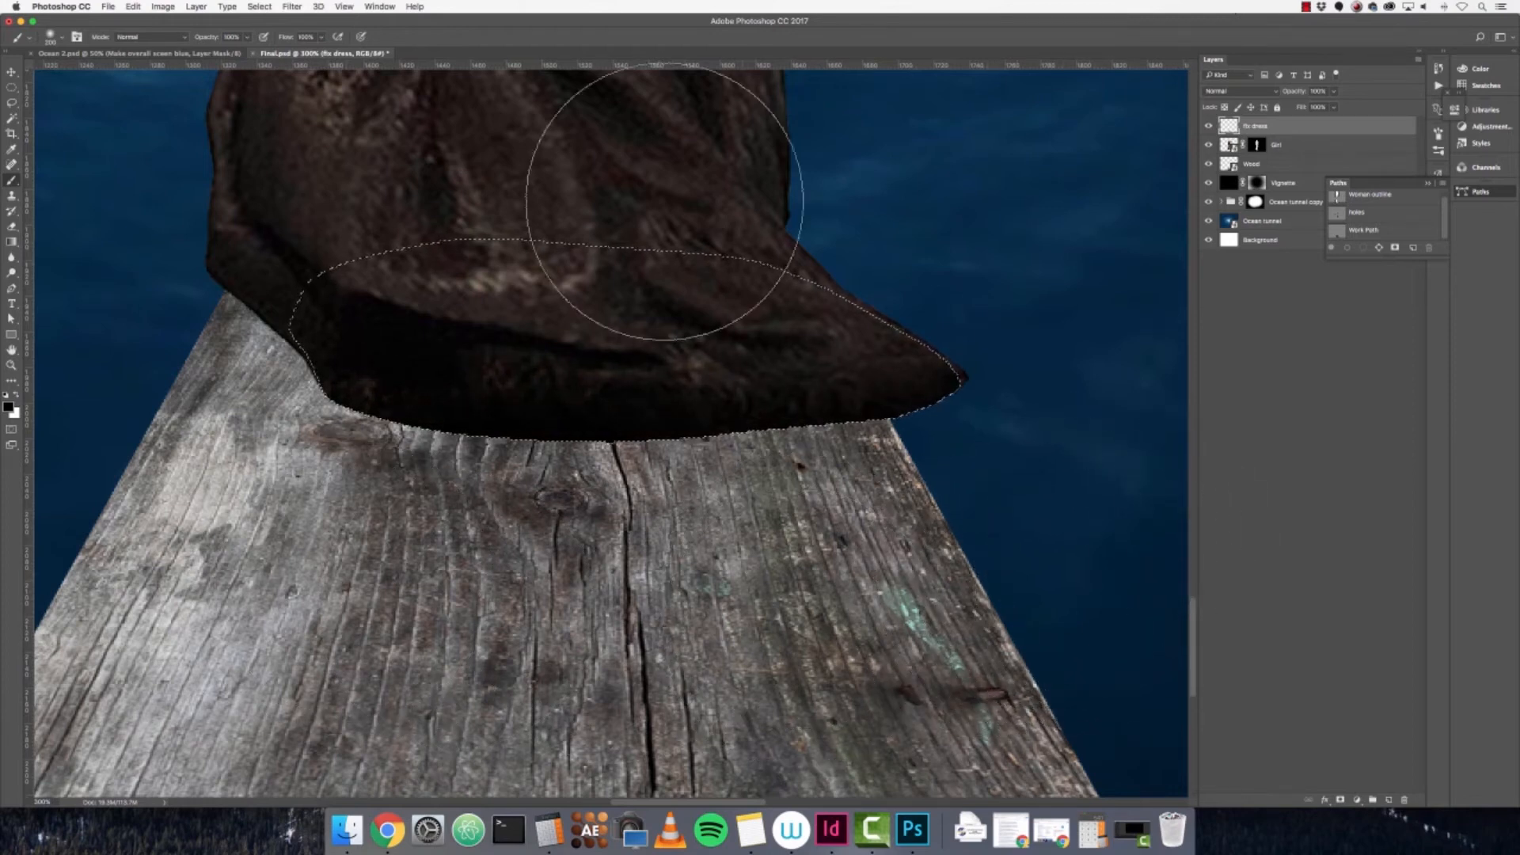
left_click(11, 87)
left_click(610, 237)
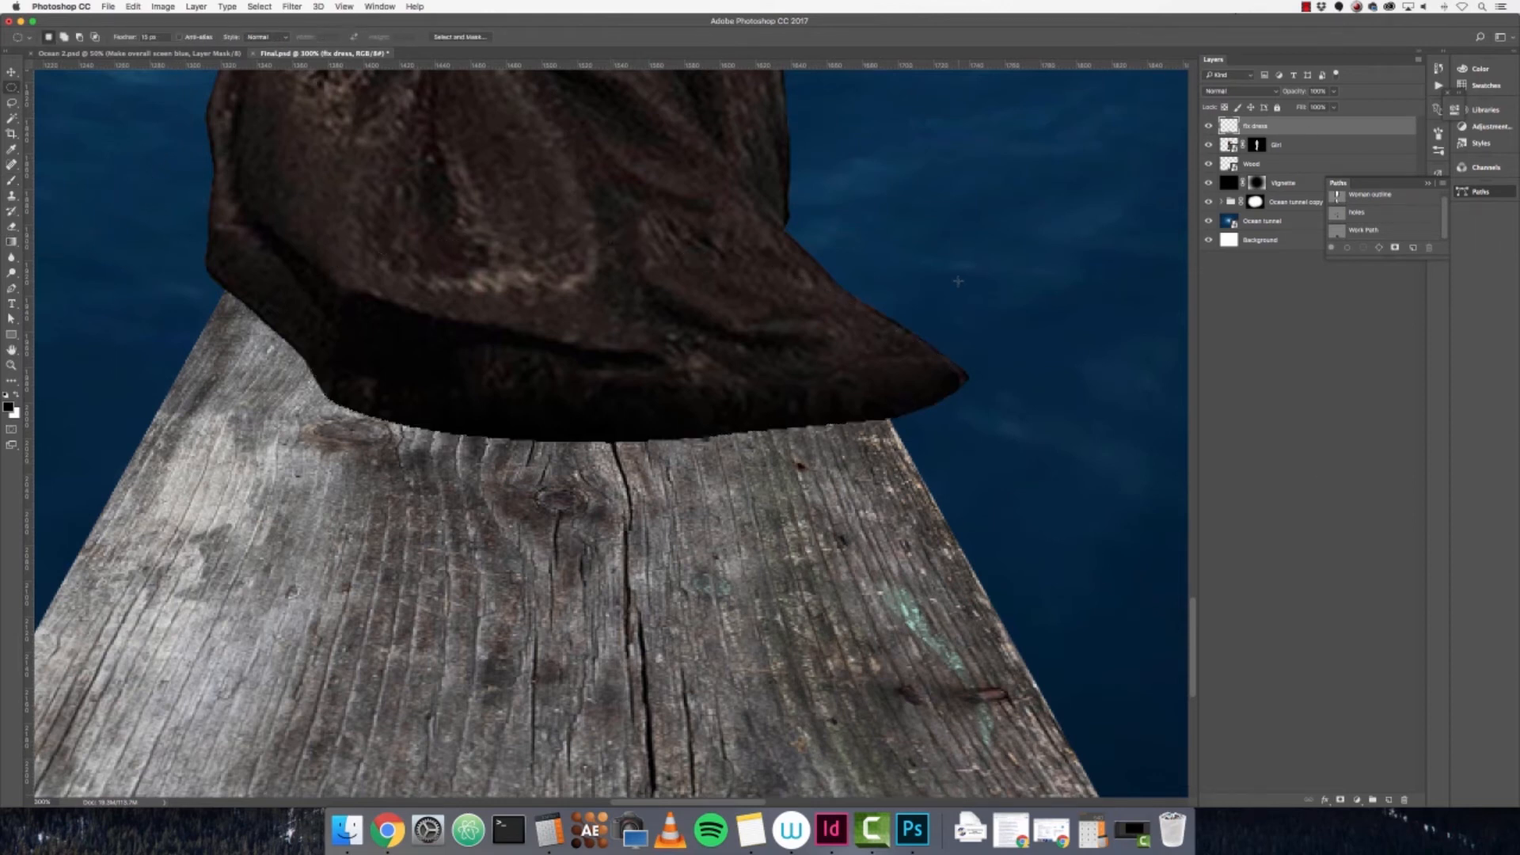
- Soften the jagged hem edge near the dress's right tip with the Blur tool and check the whole composite
key("super+plus")
key("super+plus")
left_click_drag(970, 275, 620, 406)
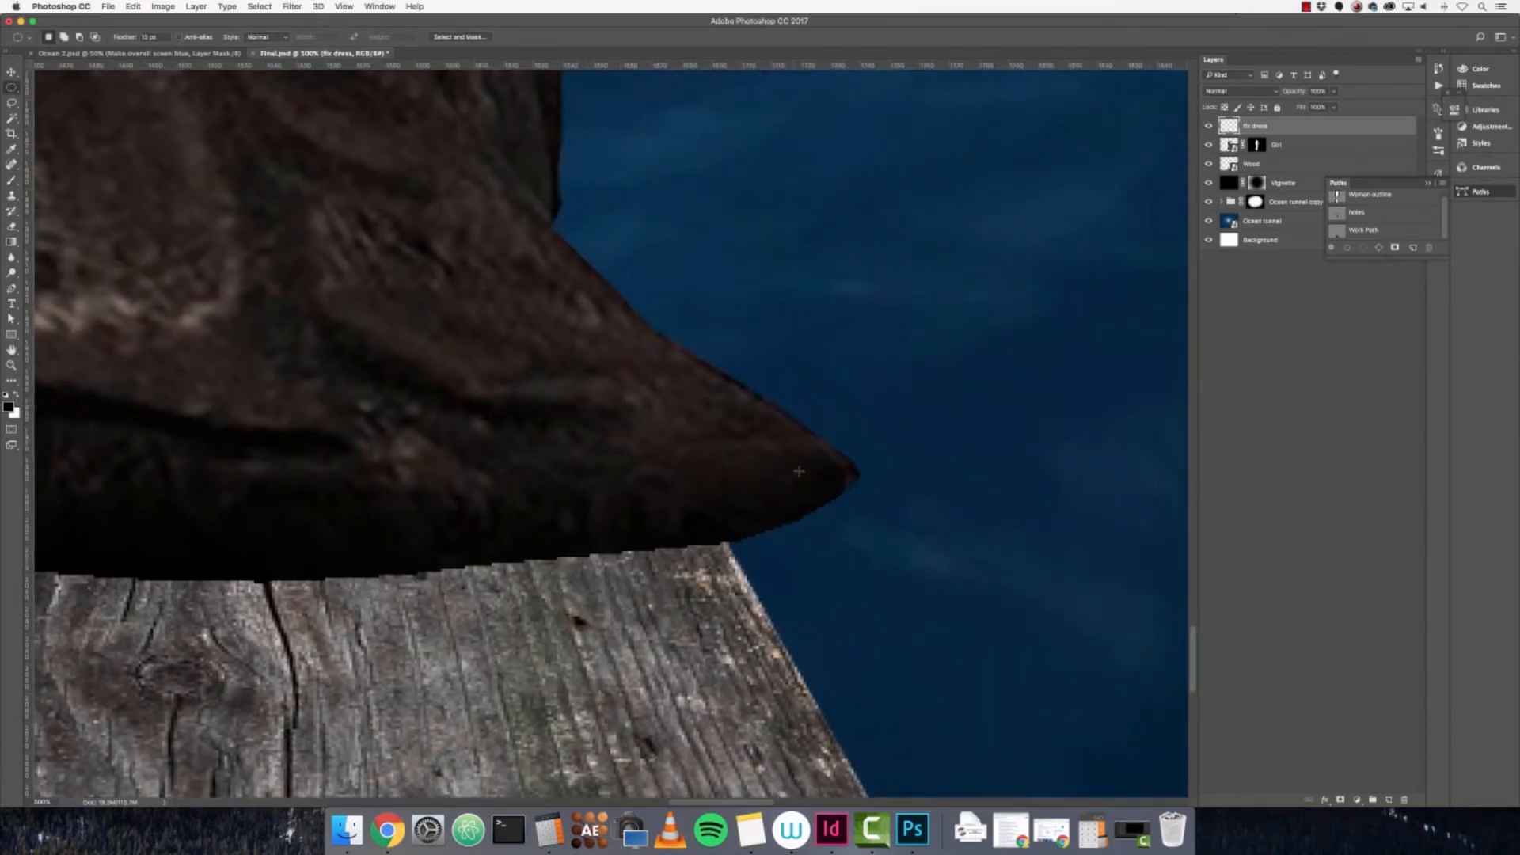
left_click_drag(934, 495, 872, 480)
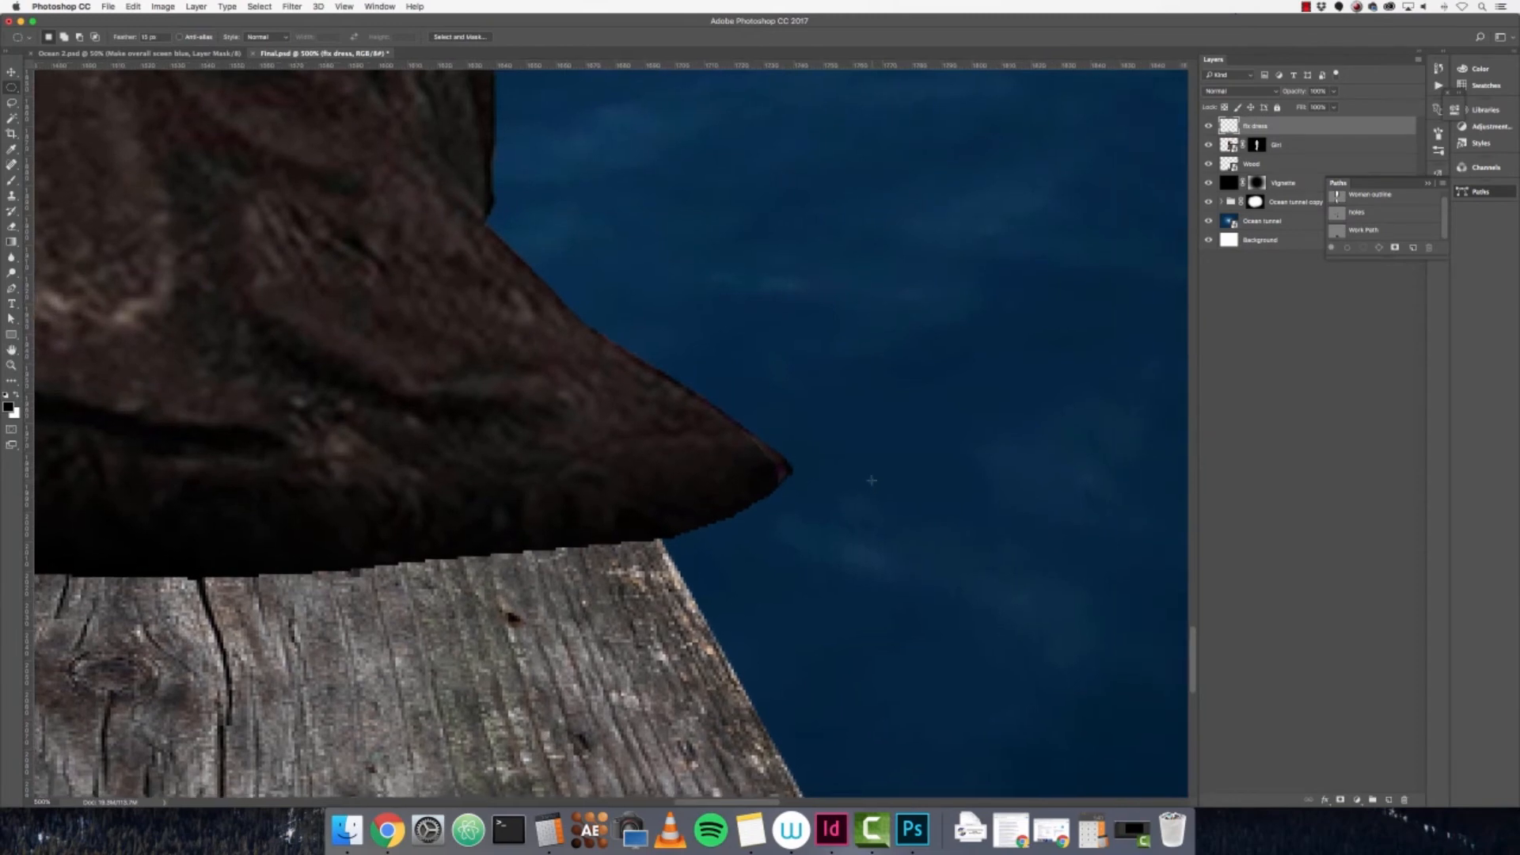
key("super+plus")
left_click(11, 258)
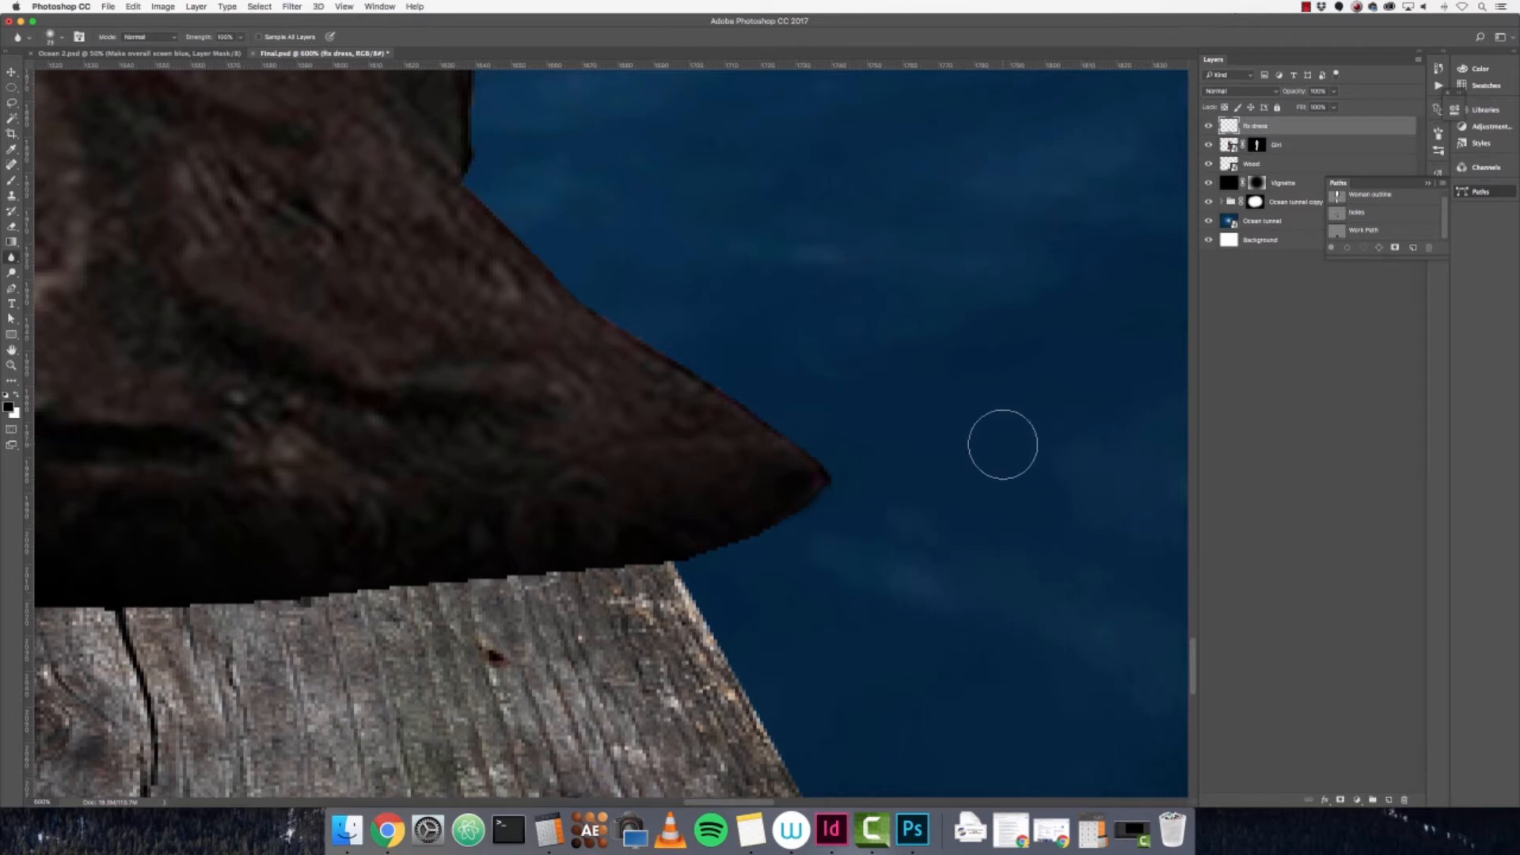
key("super+0")
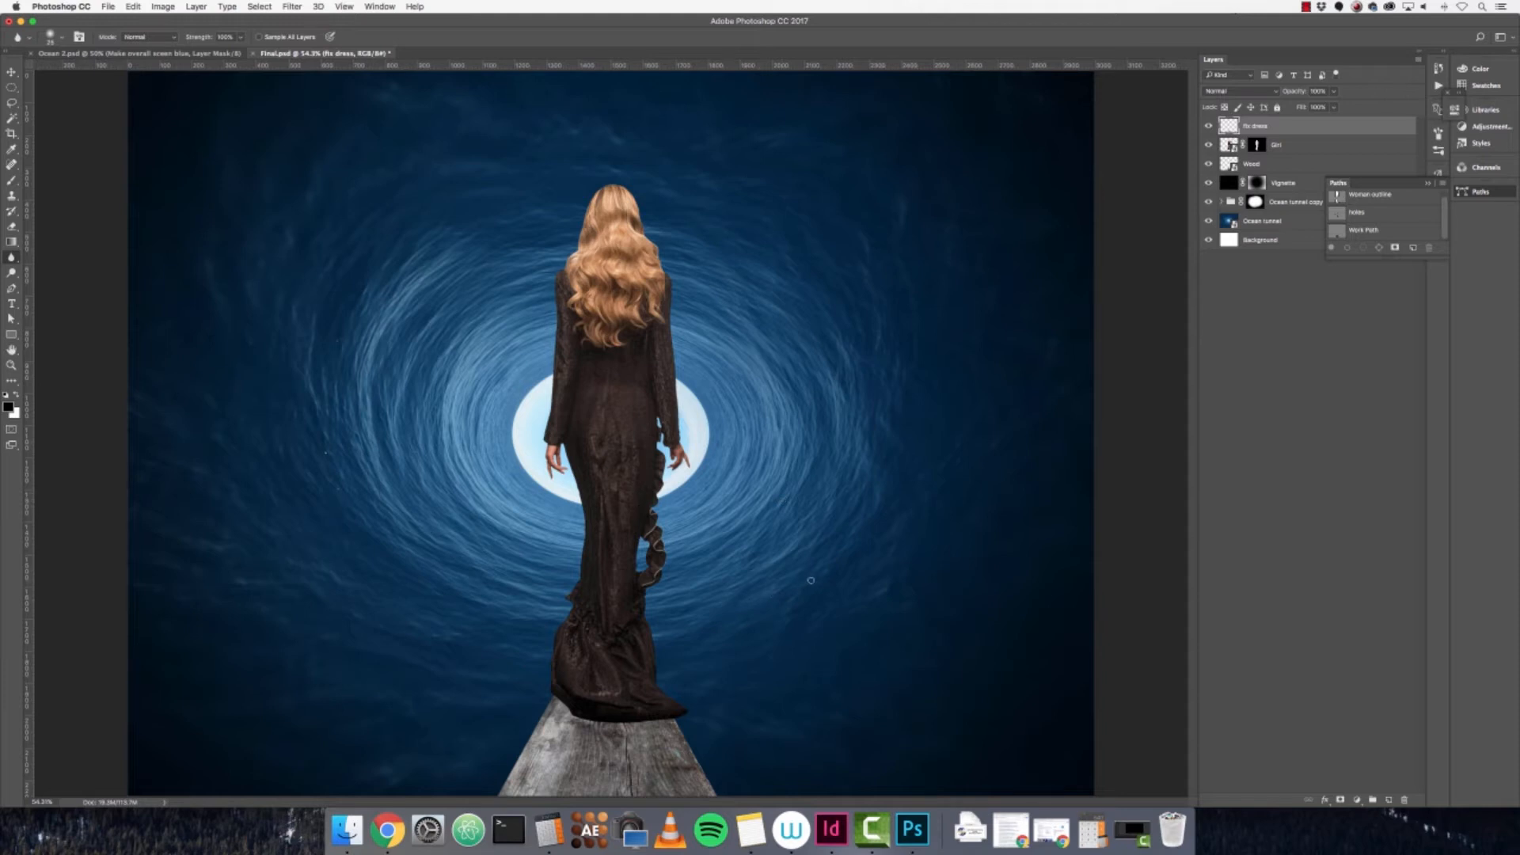
key("super+minus")
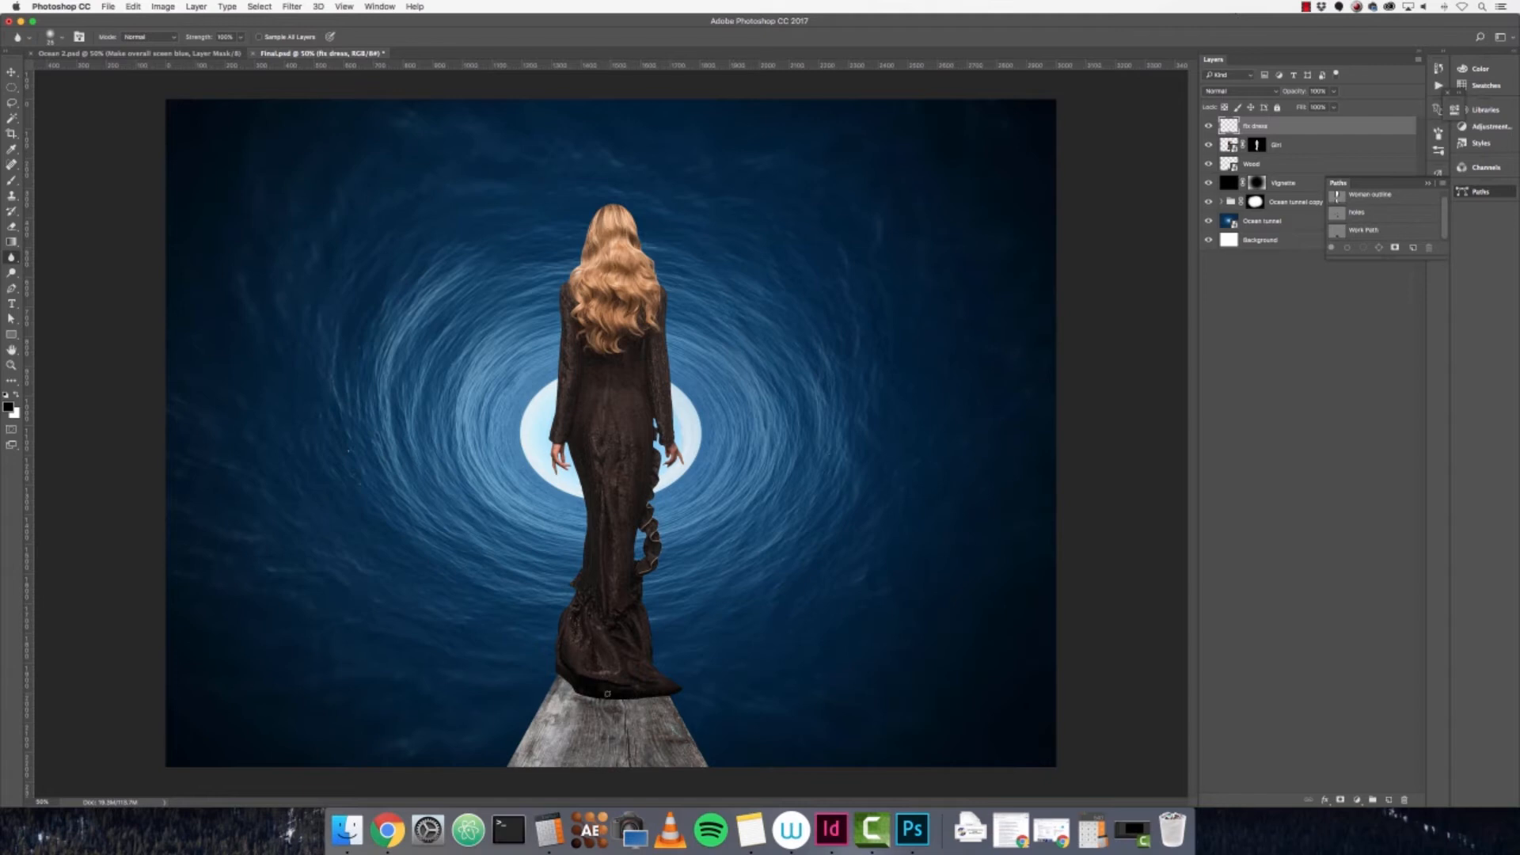
- Close the paths list and compare the image with the Fix dress layer hidden and shown
left_click(1430, 184)
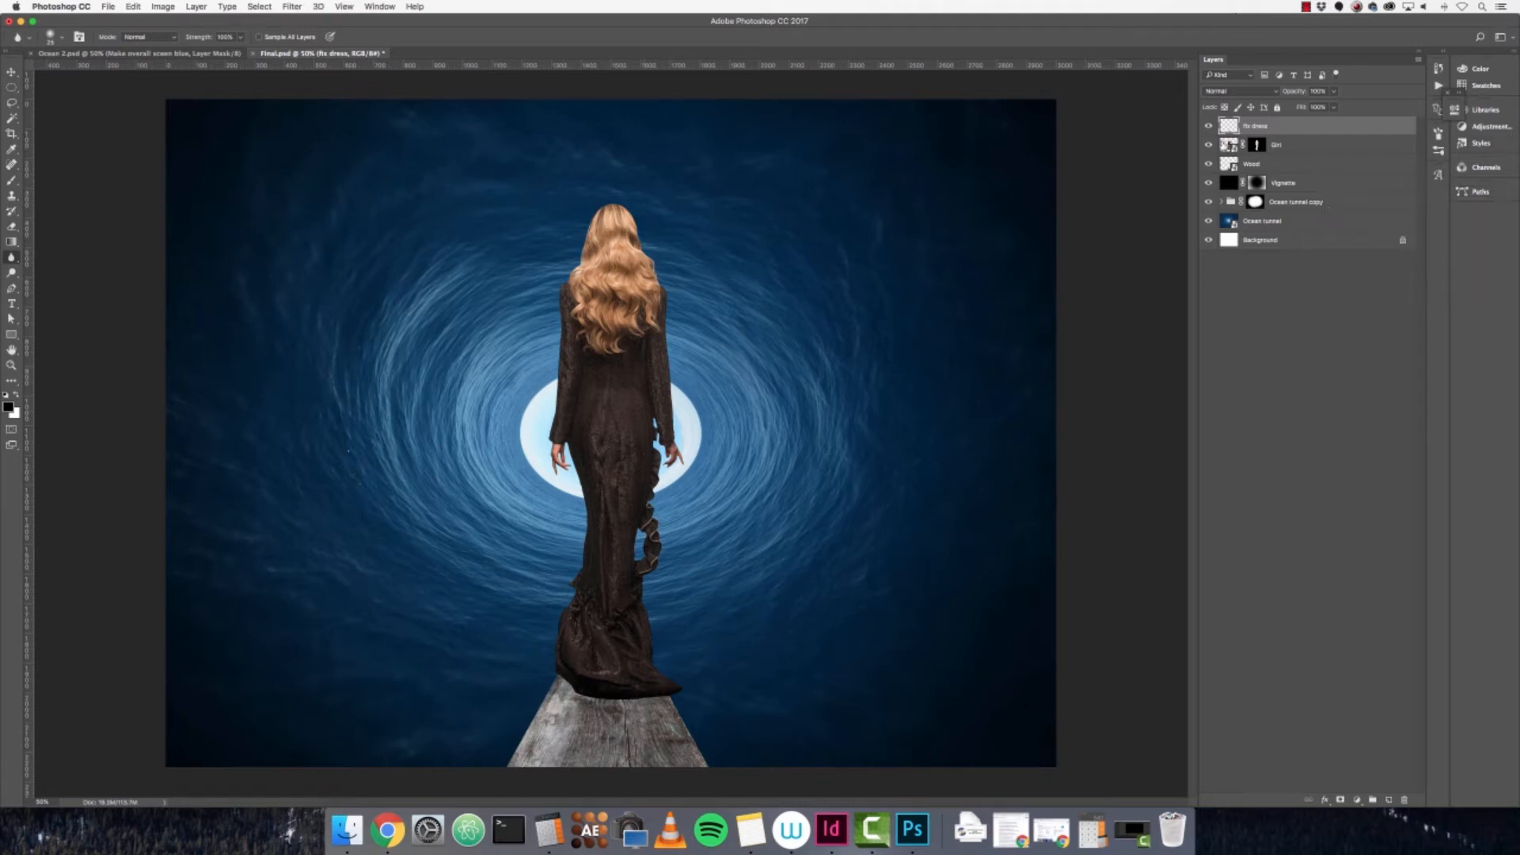
left_click(1209, 126)
left_click(1209, 127)
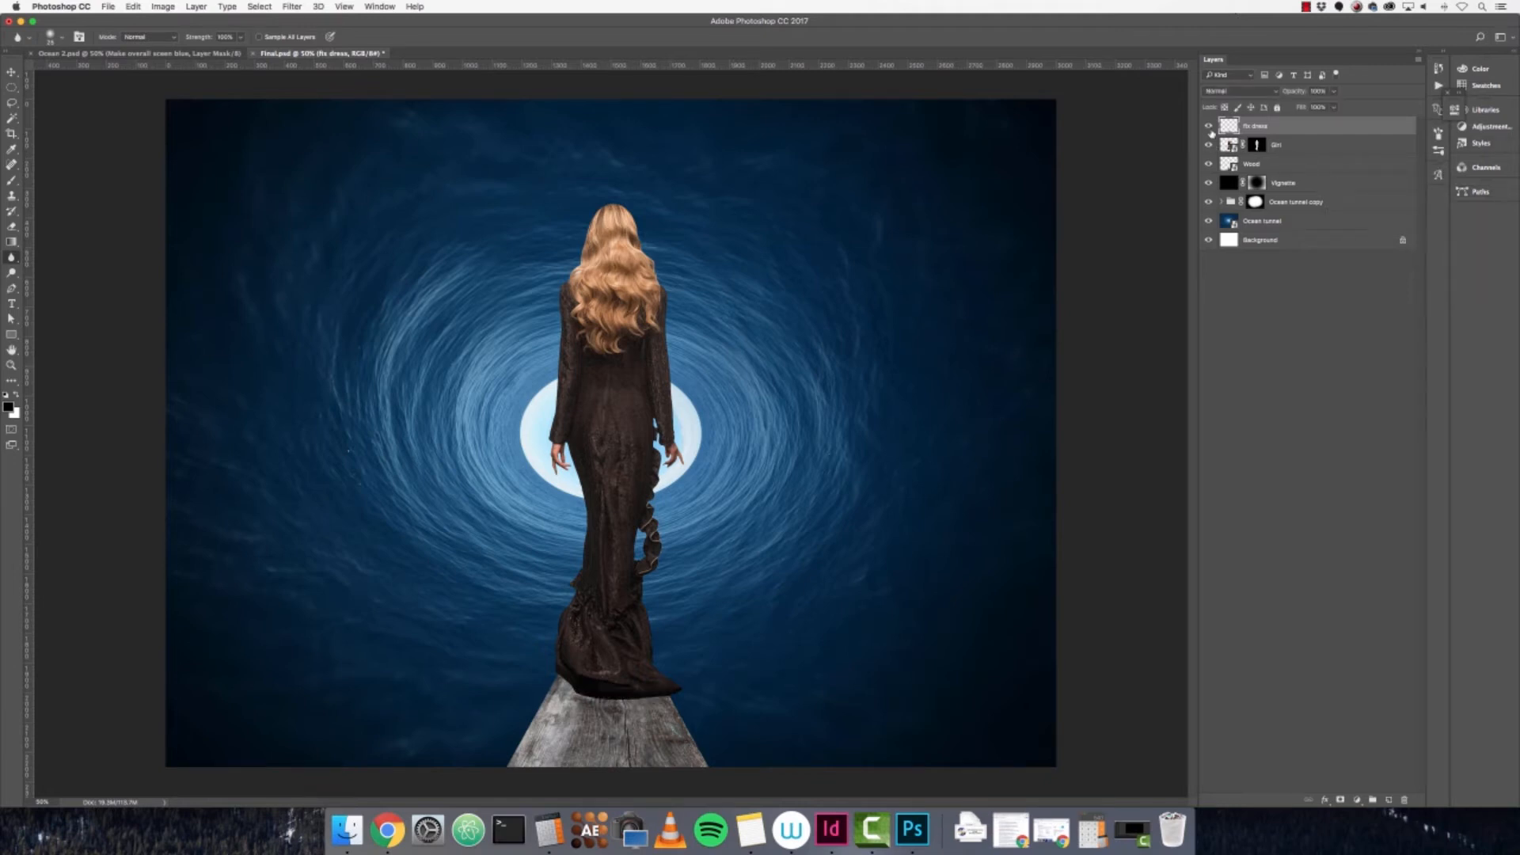
- Group the Fix dress and Girl layers, name the group Woman, and convert it to a smart object
left_click(1330, 149, "shift")
right_click(1352, 151)
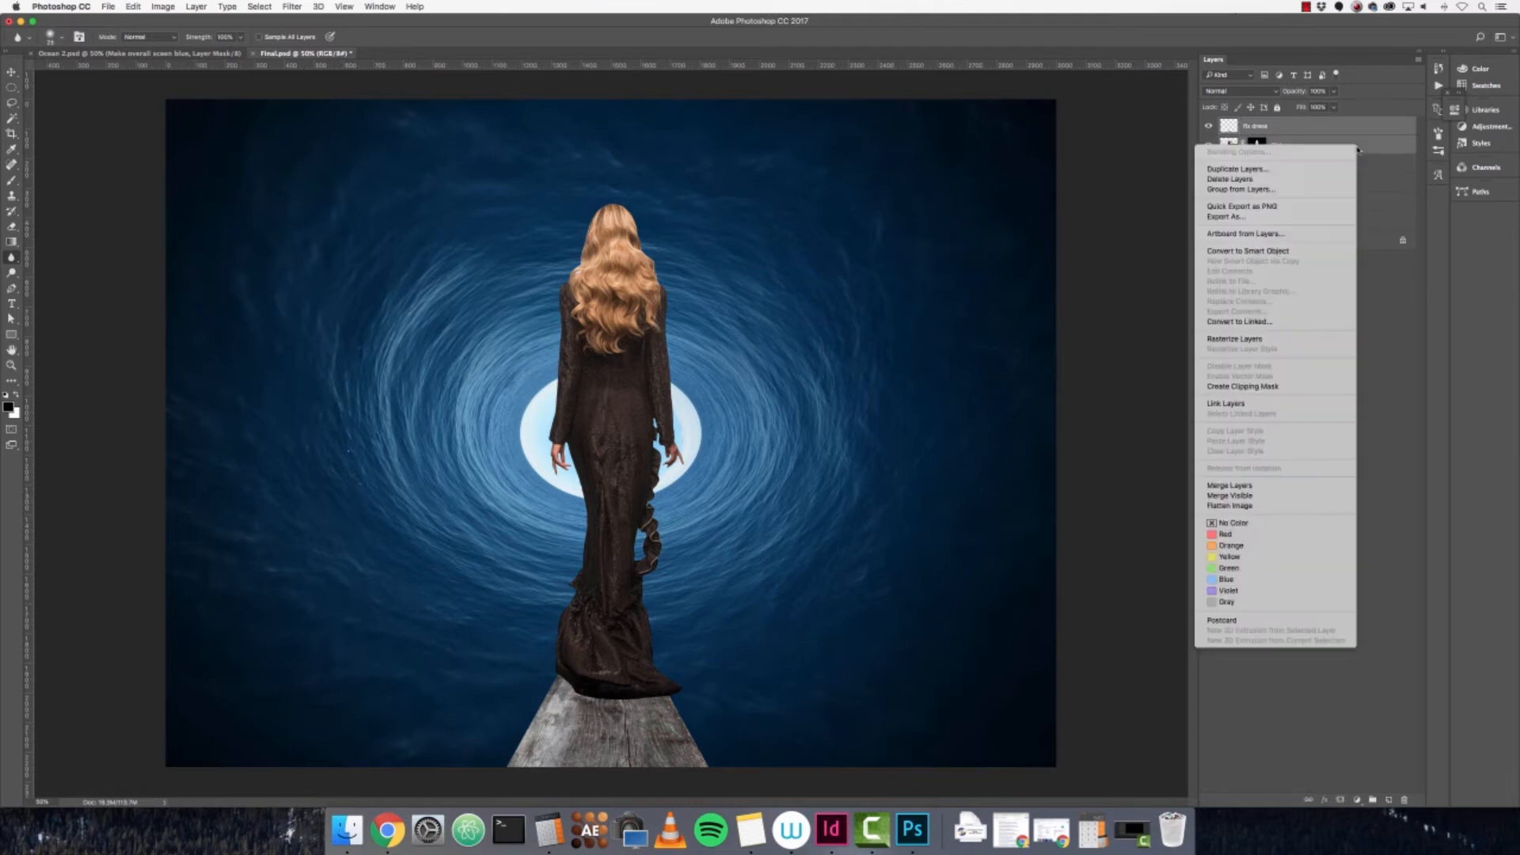
left_click(1413, 346)
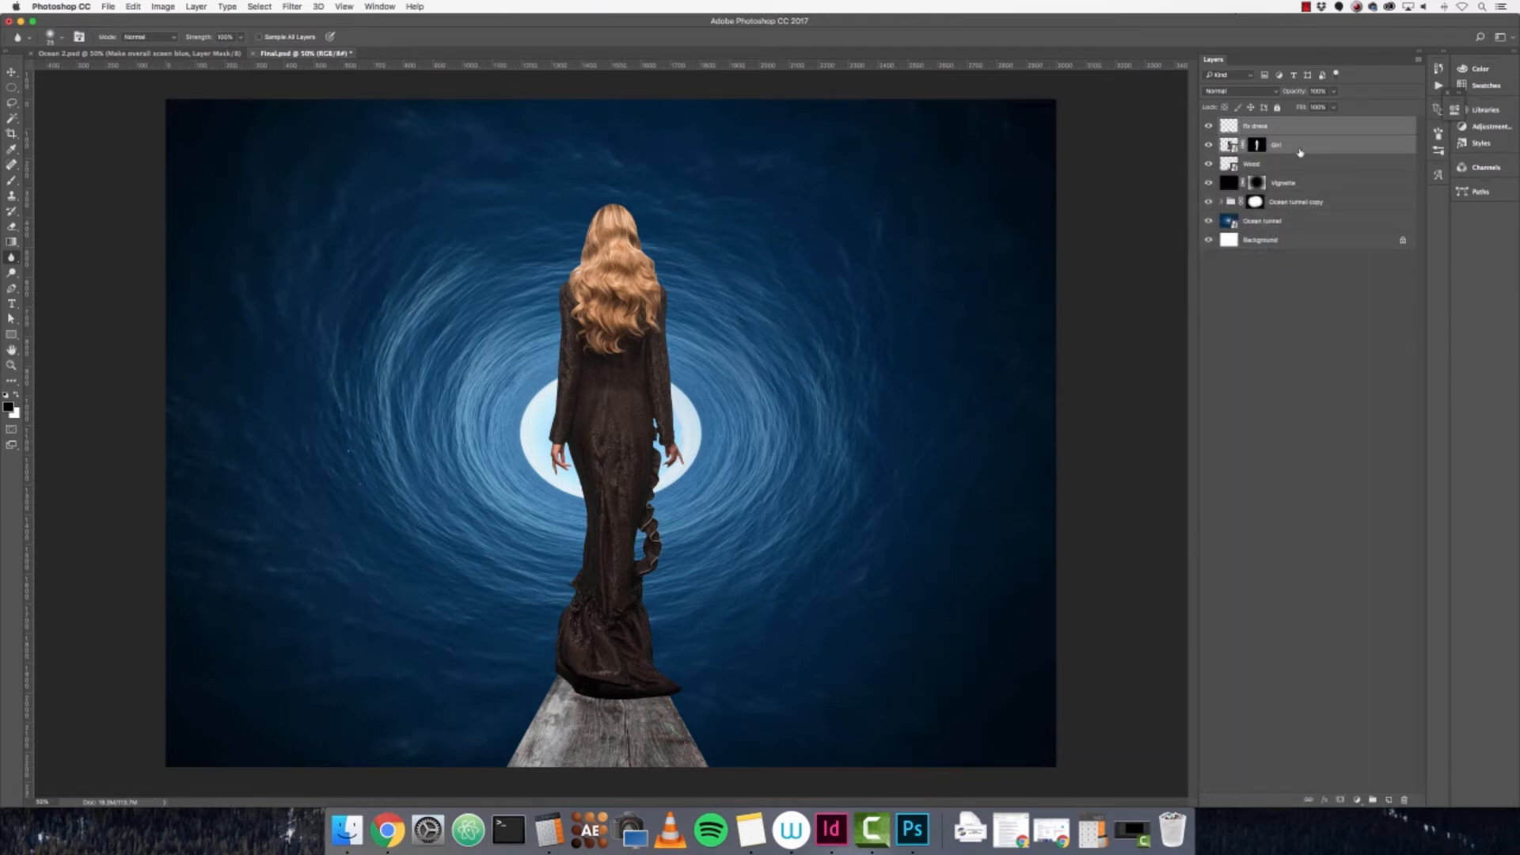
key("super+g")
double_click(1258, 123)
type("man")
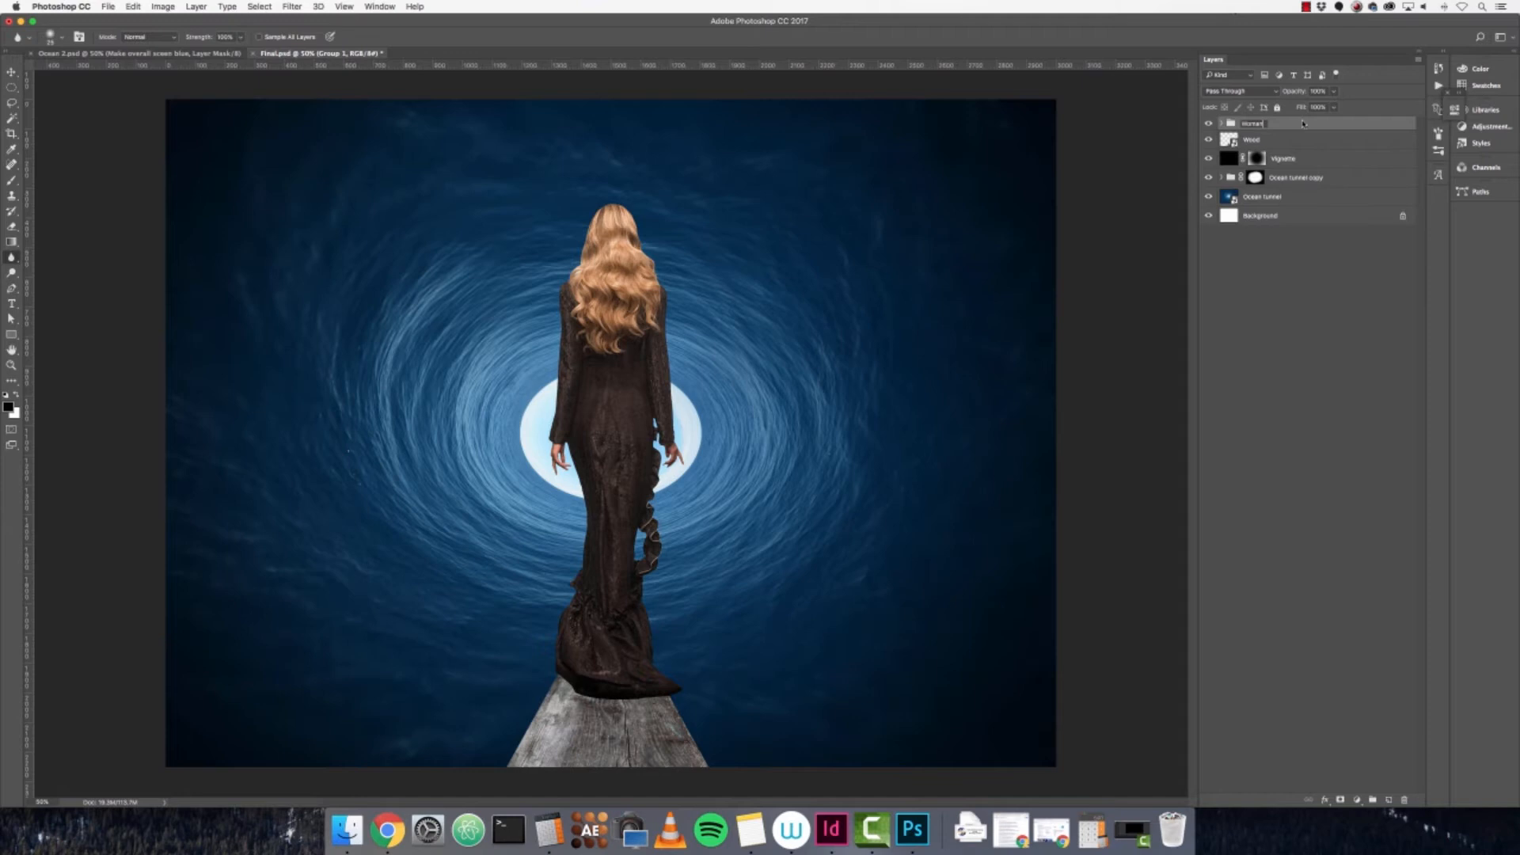
key("Return")
right_click(1339, 127)
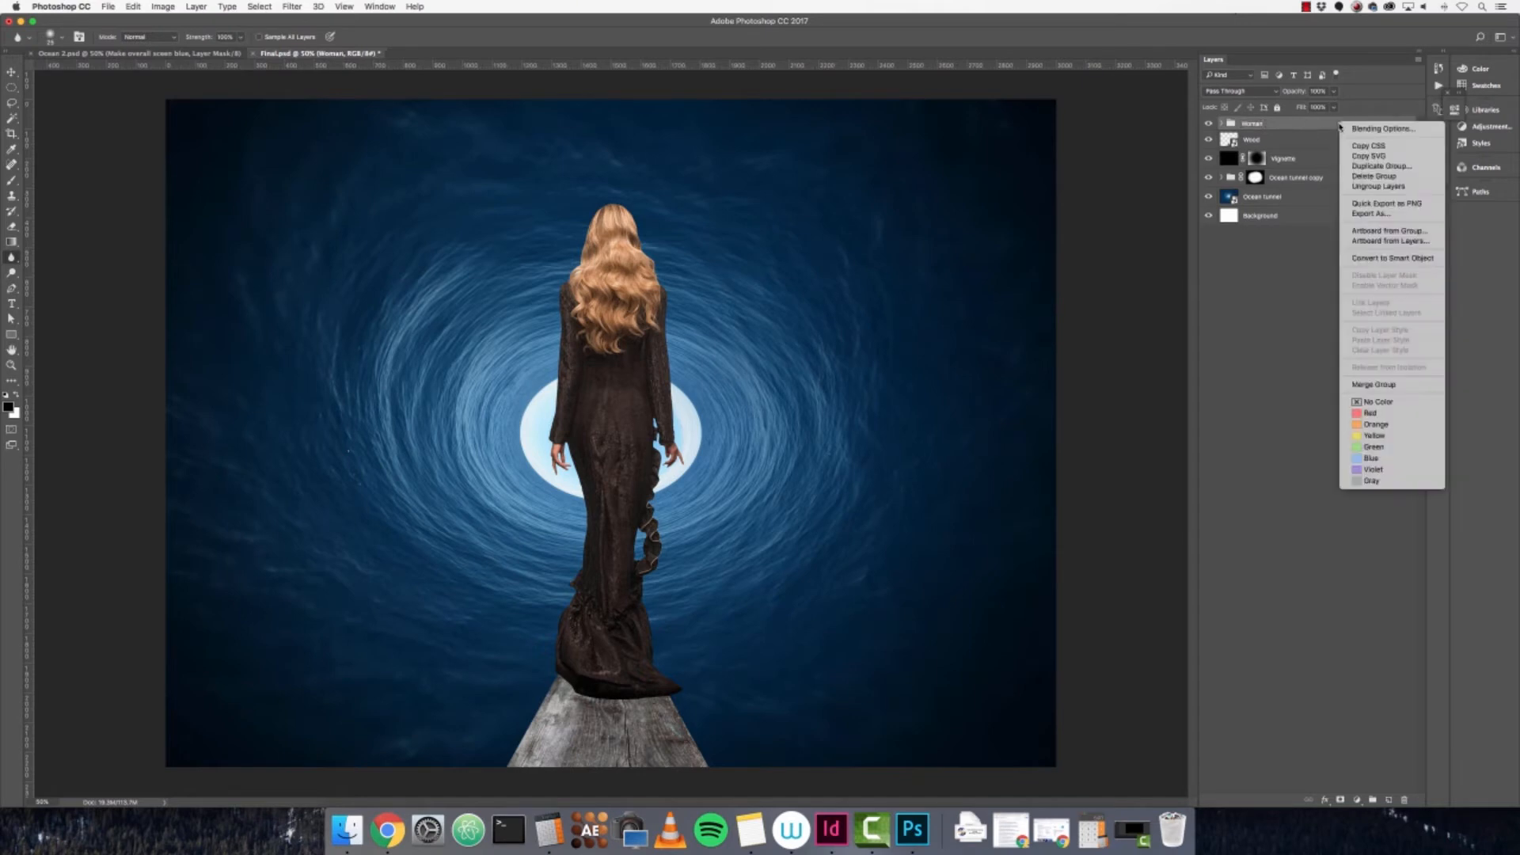
left_click(1384, 257)
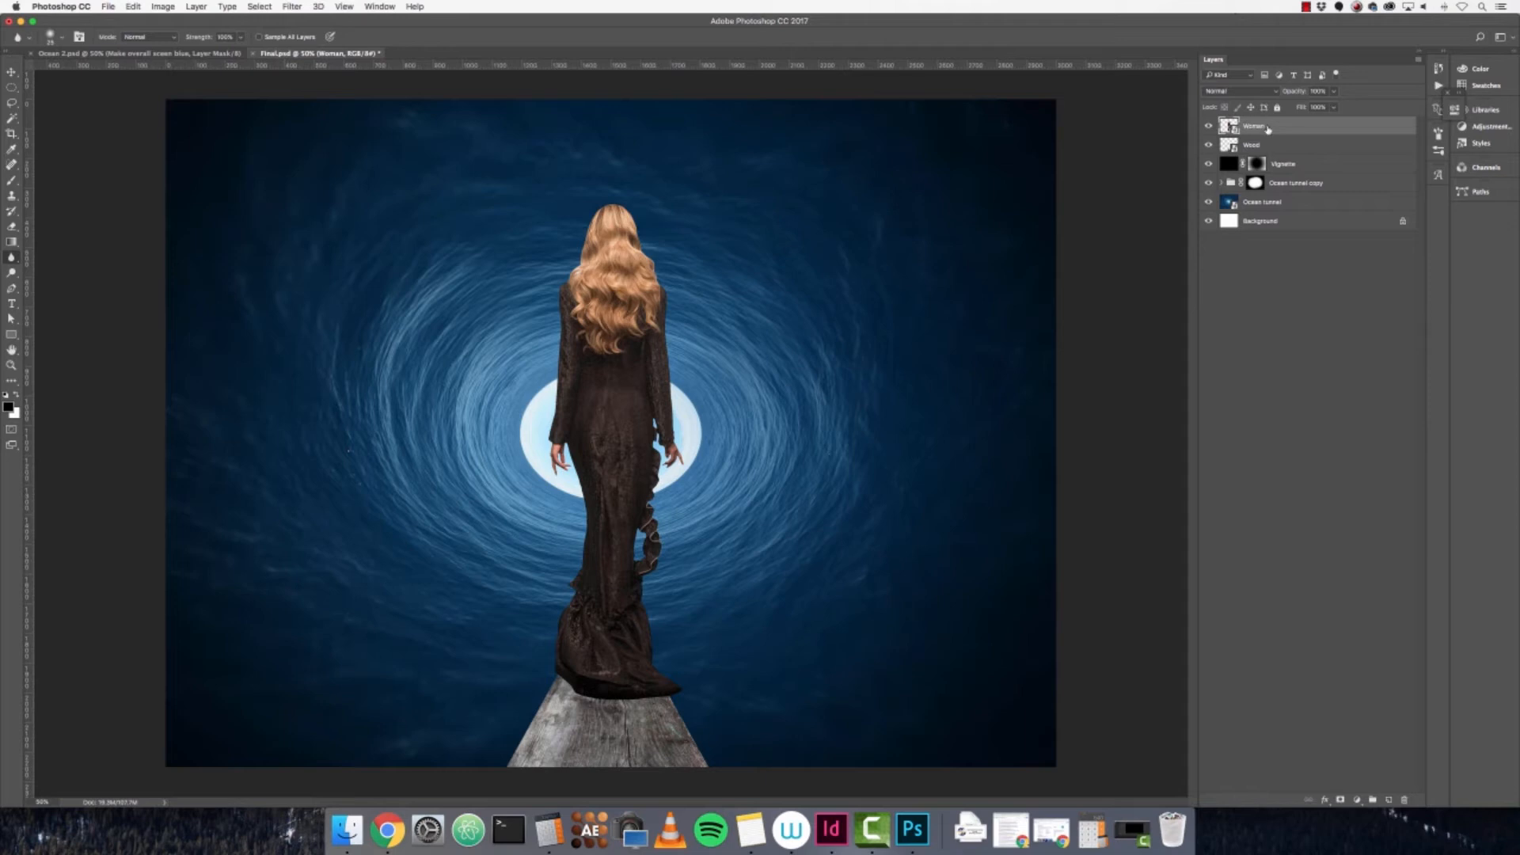
- Apply a Gaussian Blur smart filter with a radius of 1.5 pixels to the Woman smart object
left_click(292, 5)
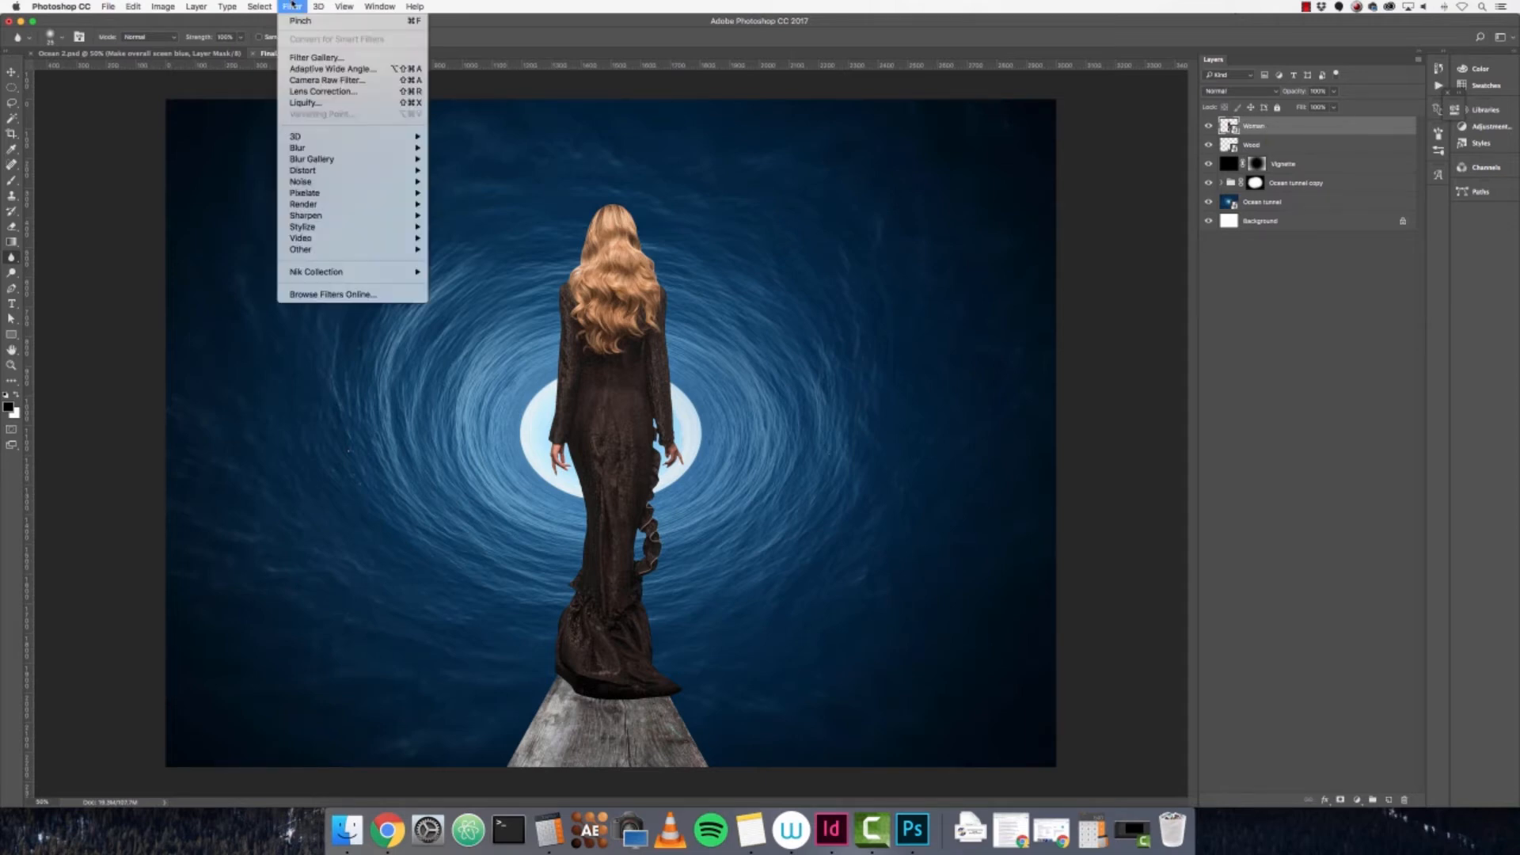
mouse_move(316, 147)
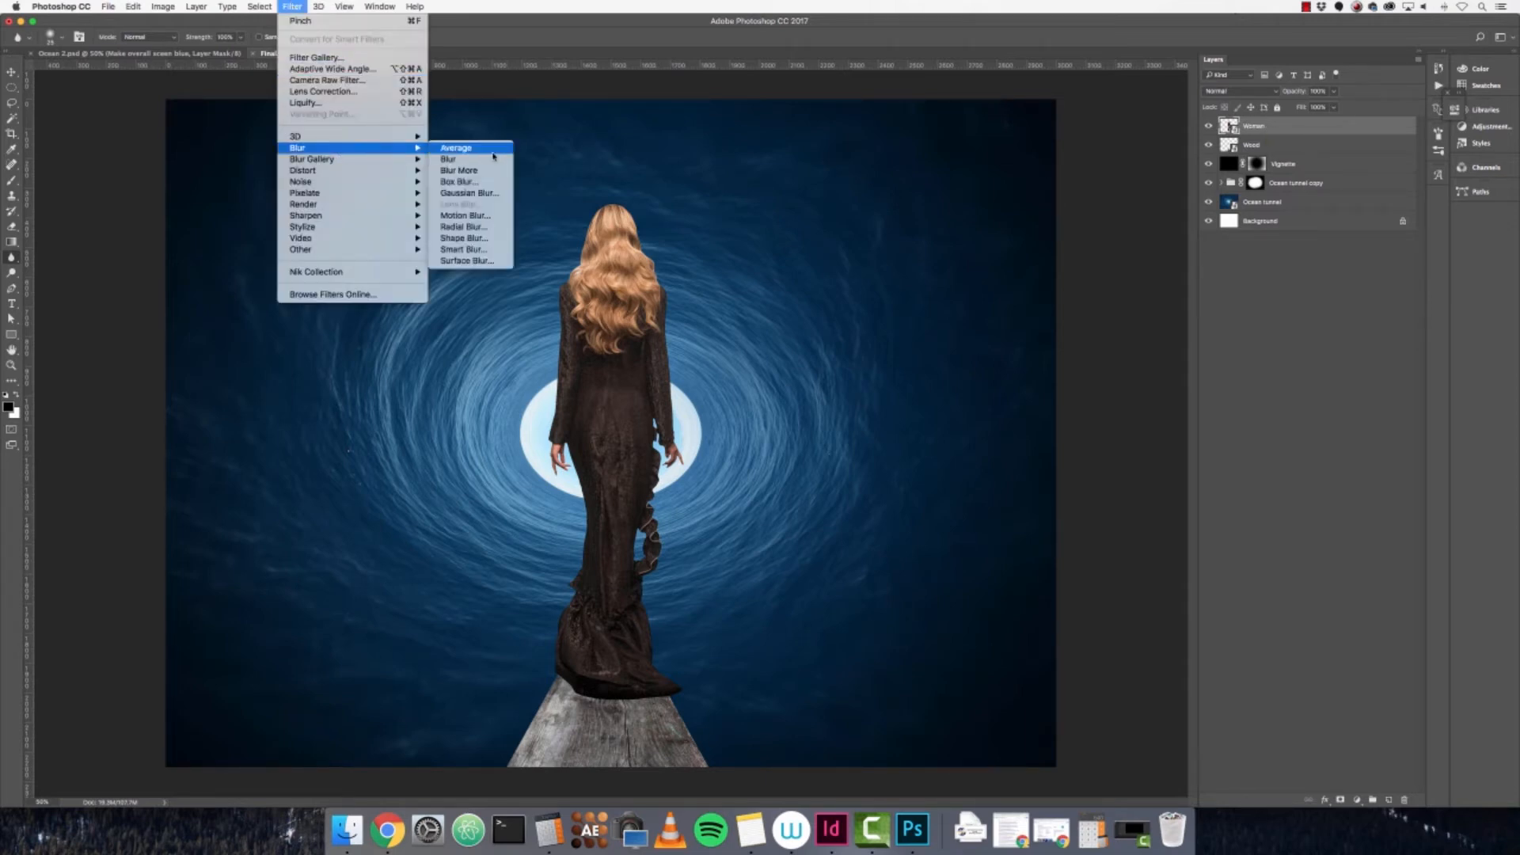
left_click(491, 191)
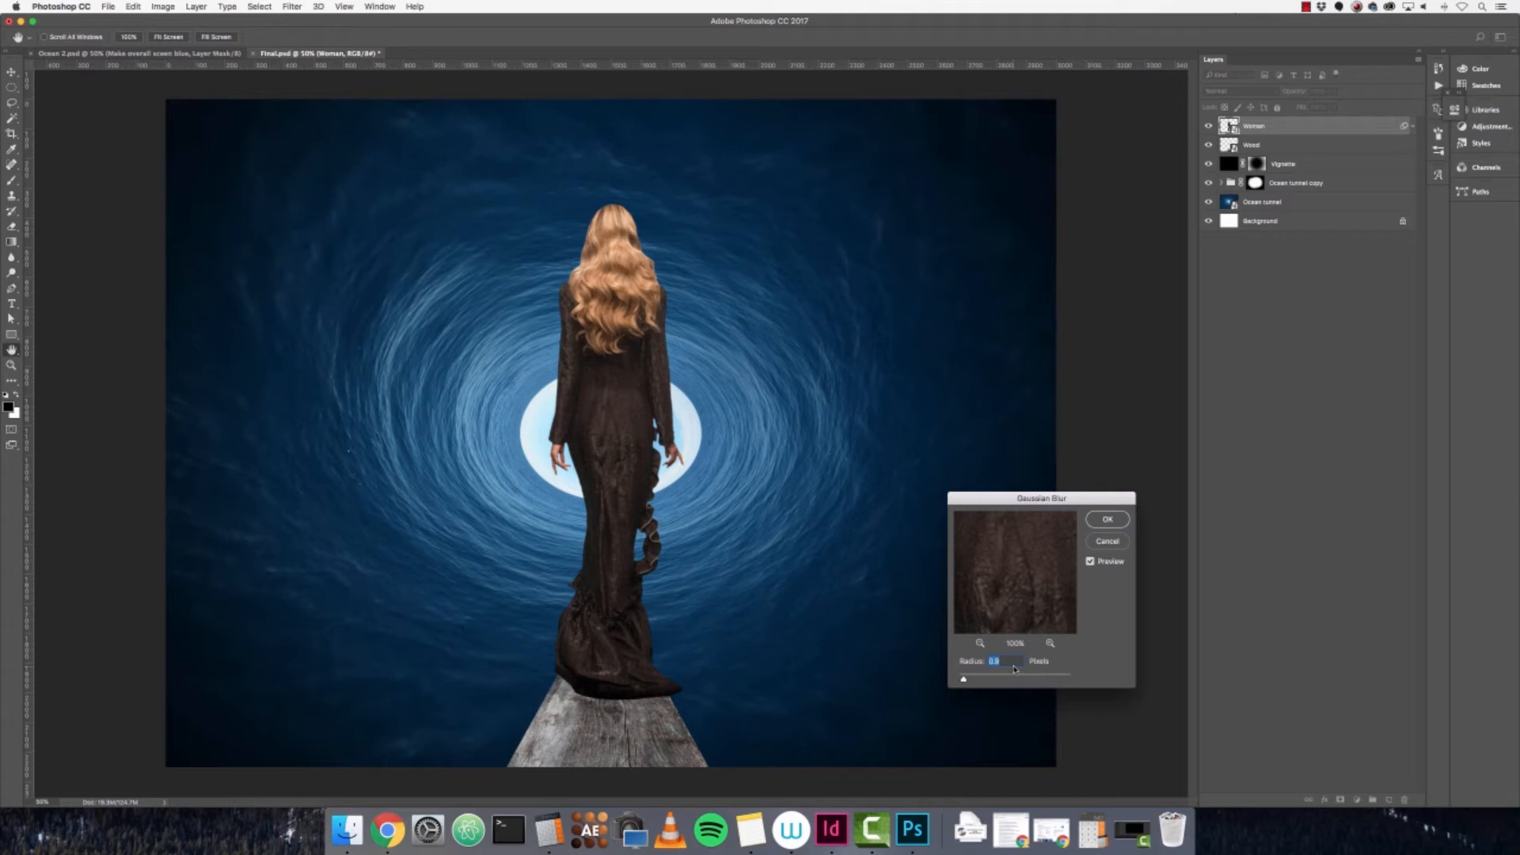
type("1.5")
left_click(1119, 521)
key("r")
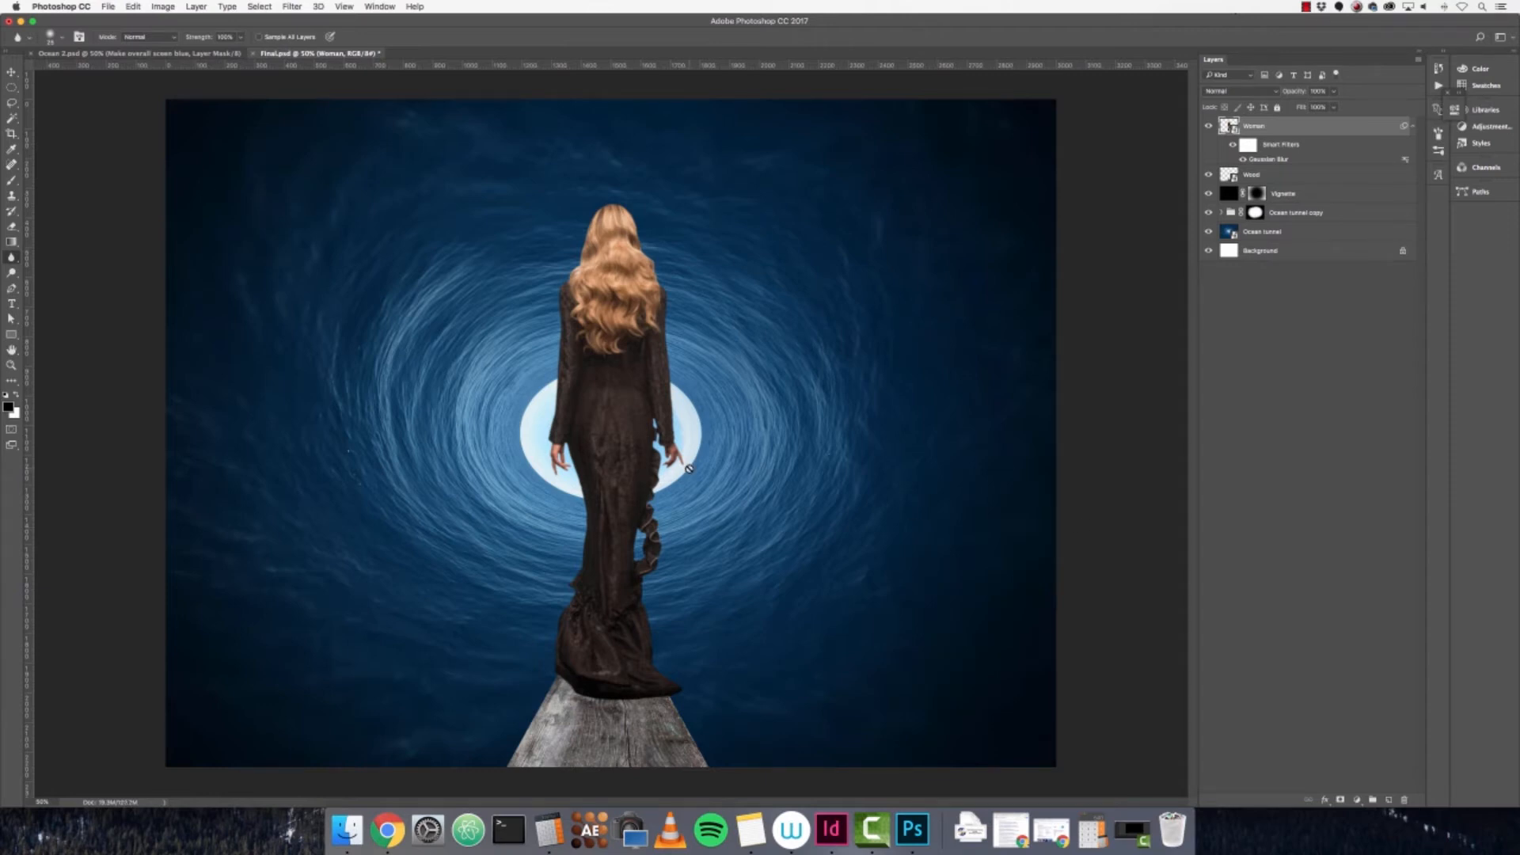
- Examine the blurred woman up close from hair to hem, checking her edges and the dress texture
key("super+equal")
key("super+equal")
key("super+equal")
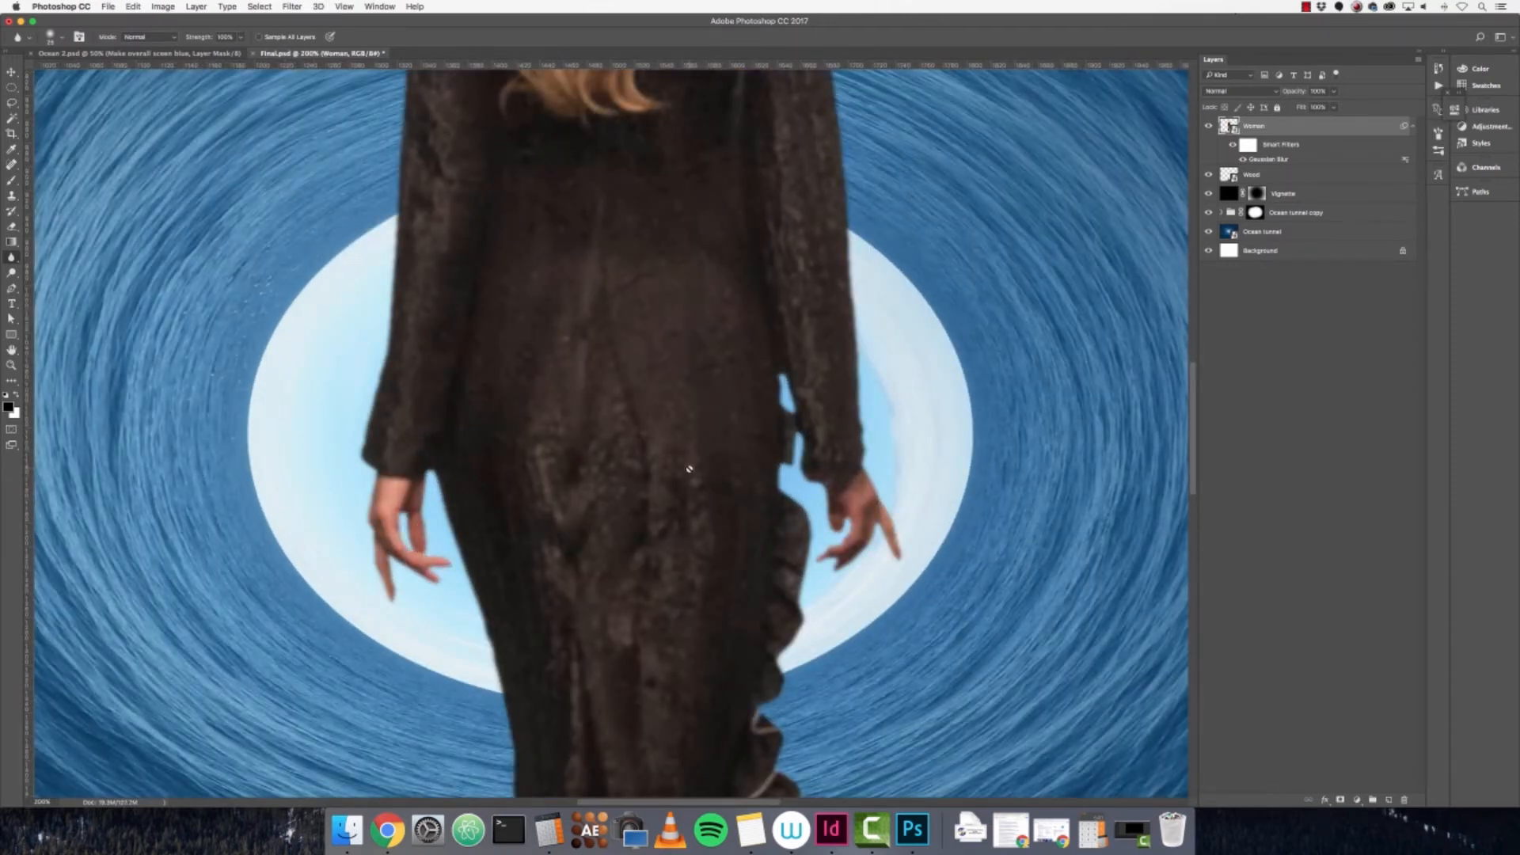
scroll(691, 472, "up", 10)
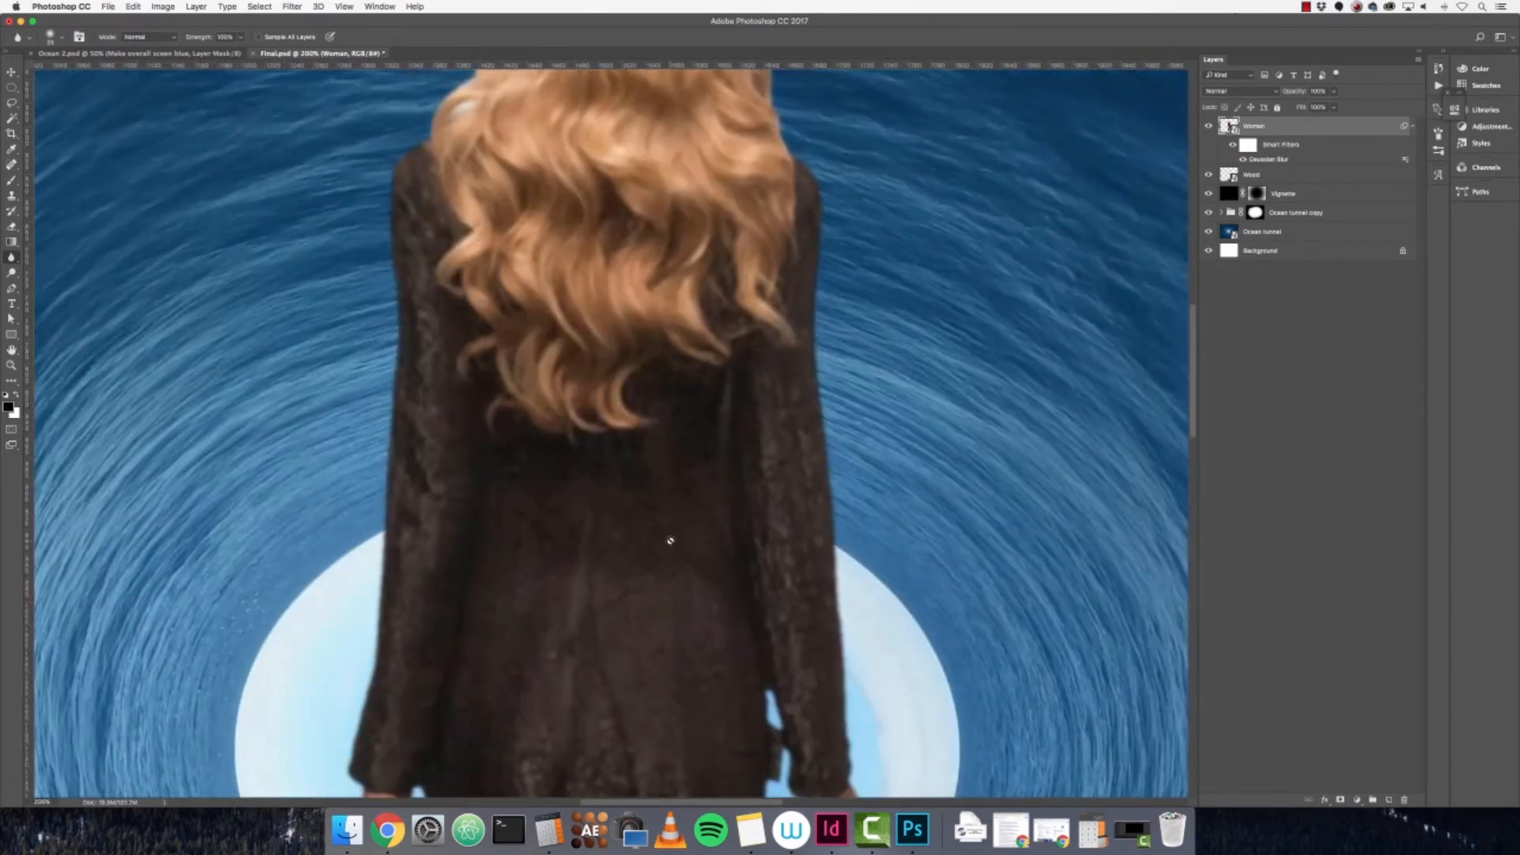
key("super+minus")
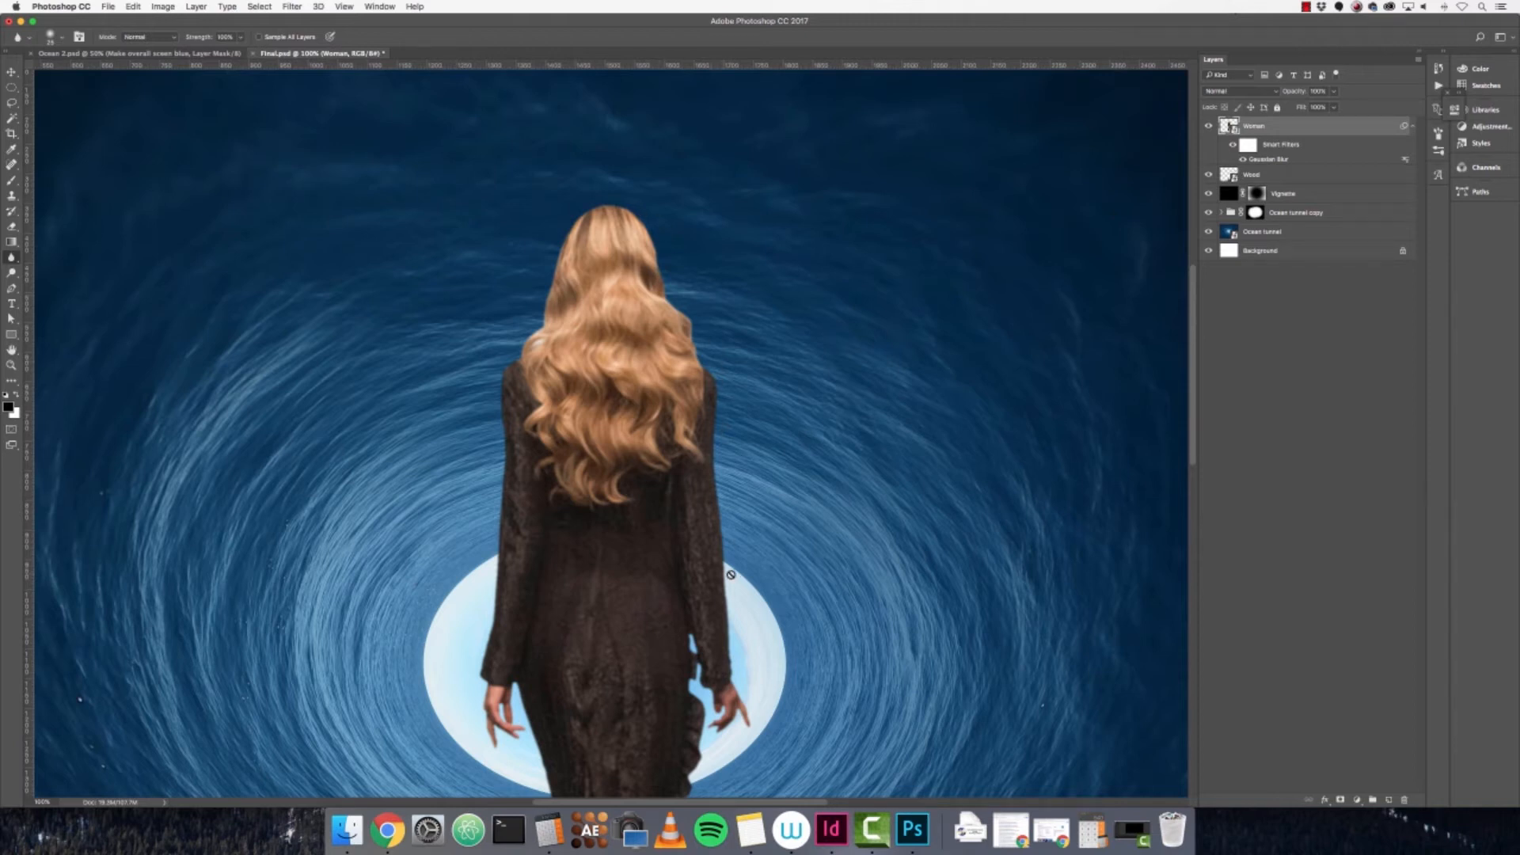
scroll(717, 475, "down", 5)
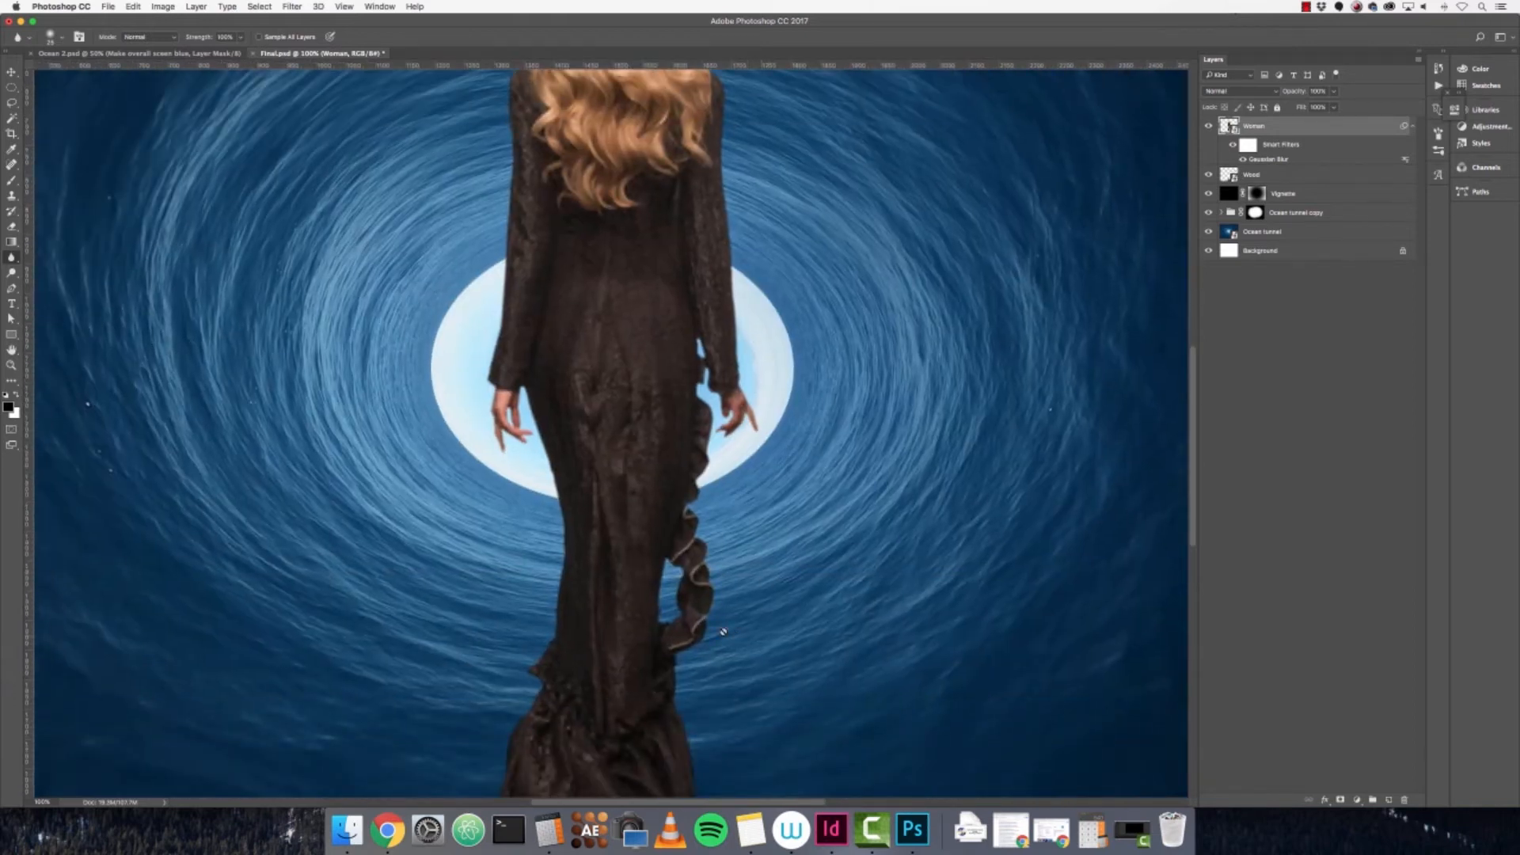
scroll(797, 475, "down", 2)
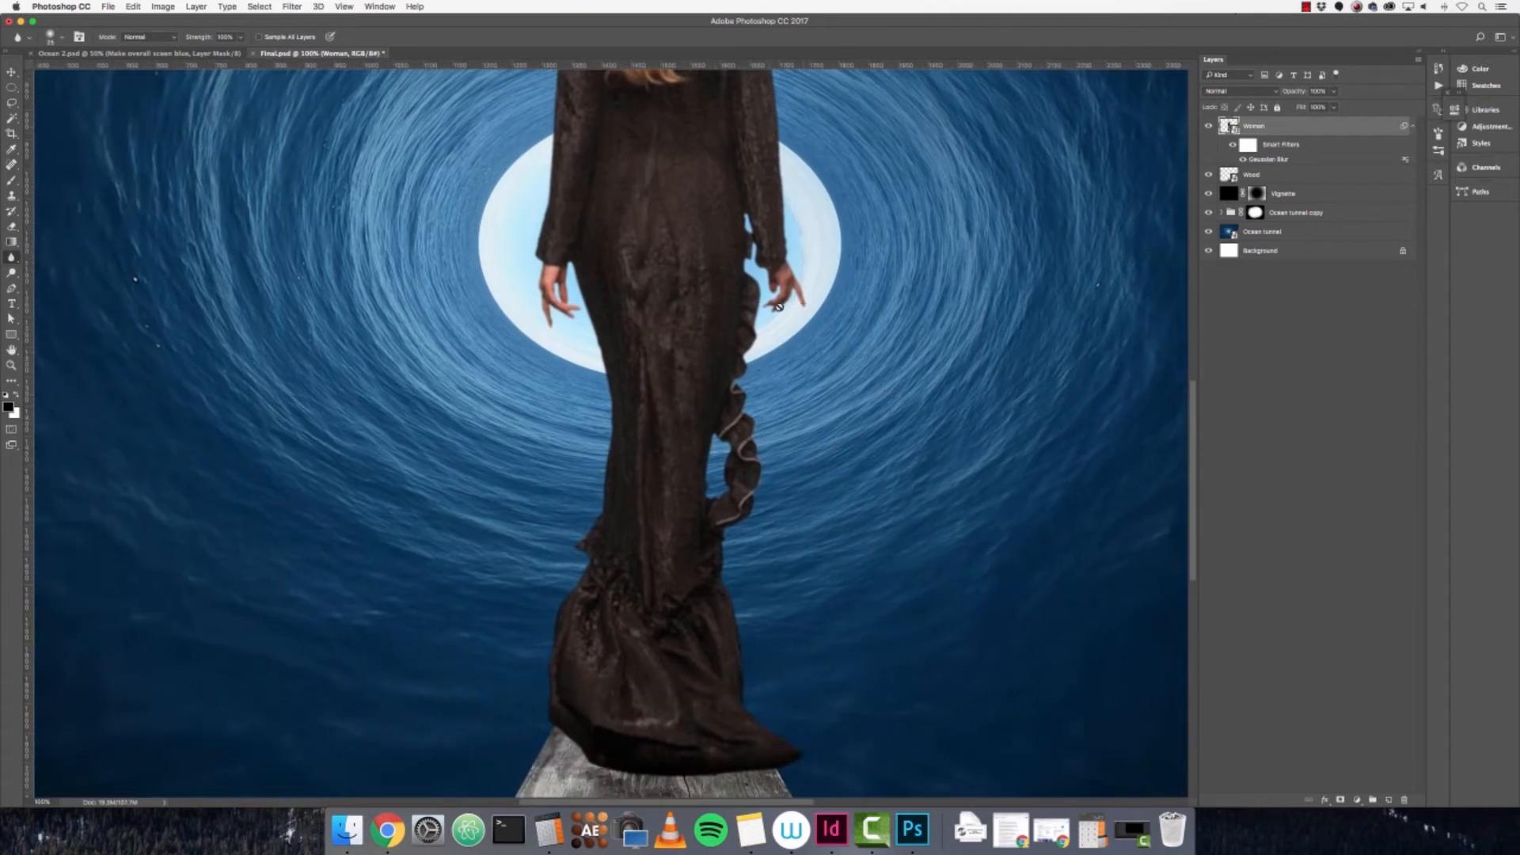
left_click_drag(713, 194, 709, 332)
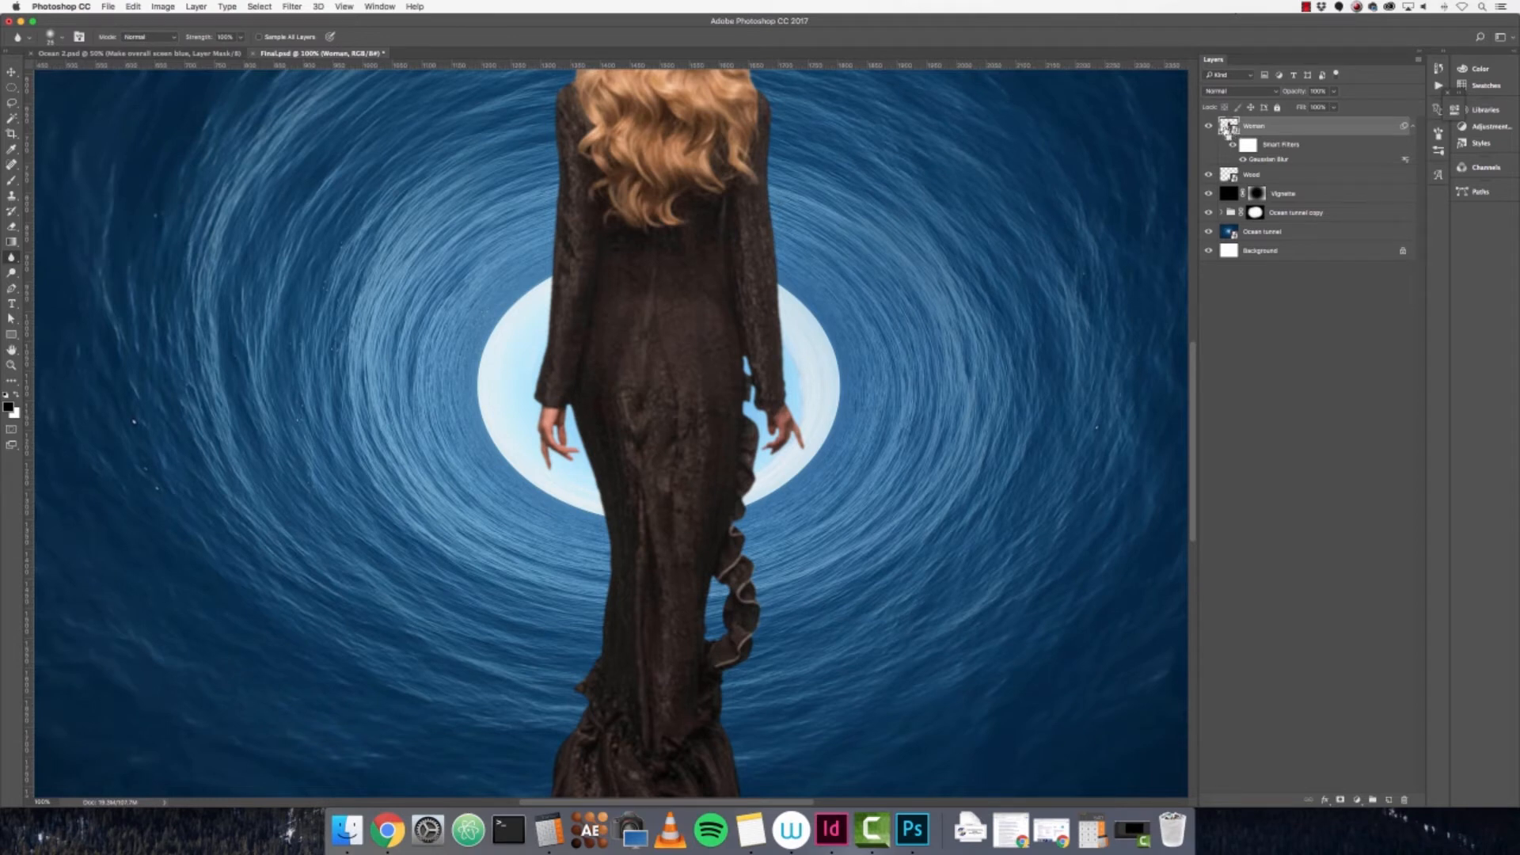
- Load the woman's outline as a selection, contract it, fill it with black on the smart filter mask, and deselect
left_click(1227, 129, "super")
left_click(1246, 147)
left_click(237, 6)
mouse_move(293, 6)
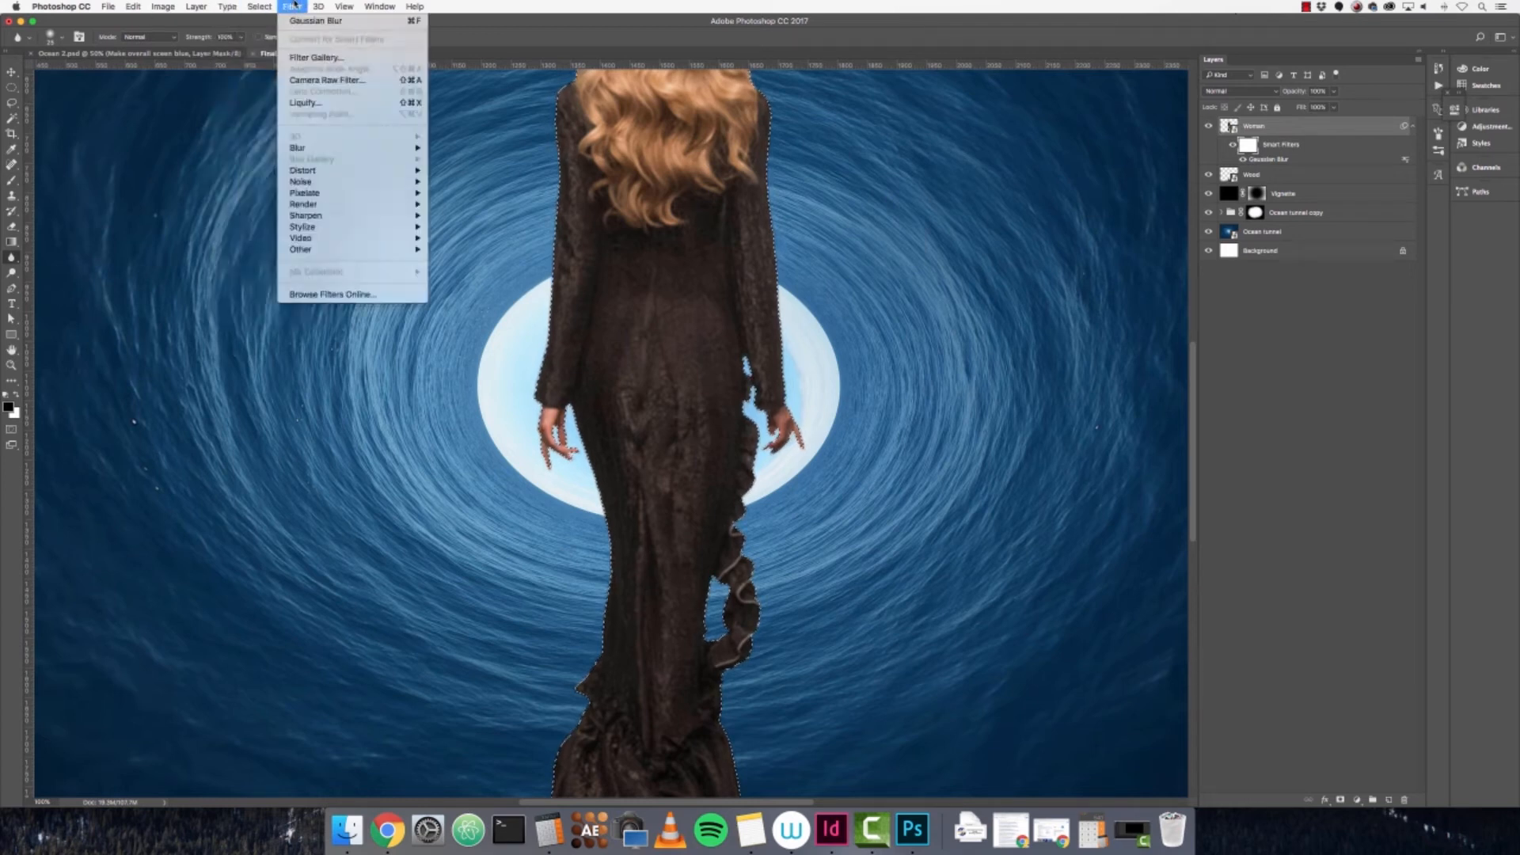
mouse_move(317, 166)
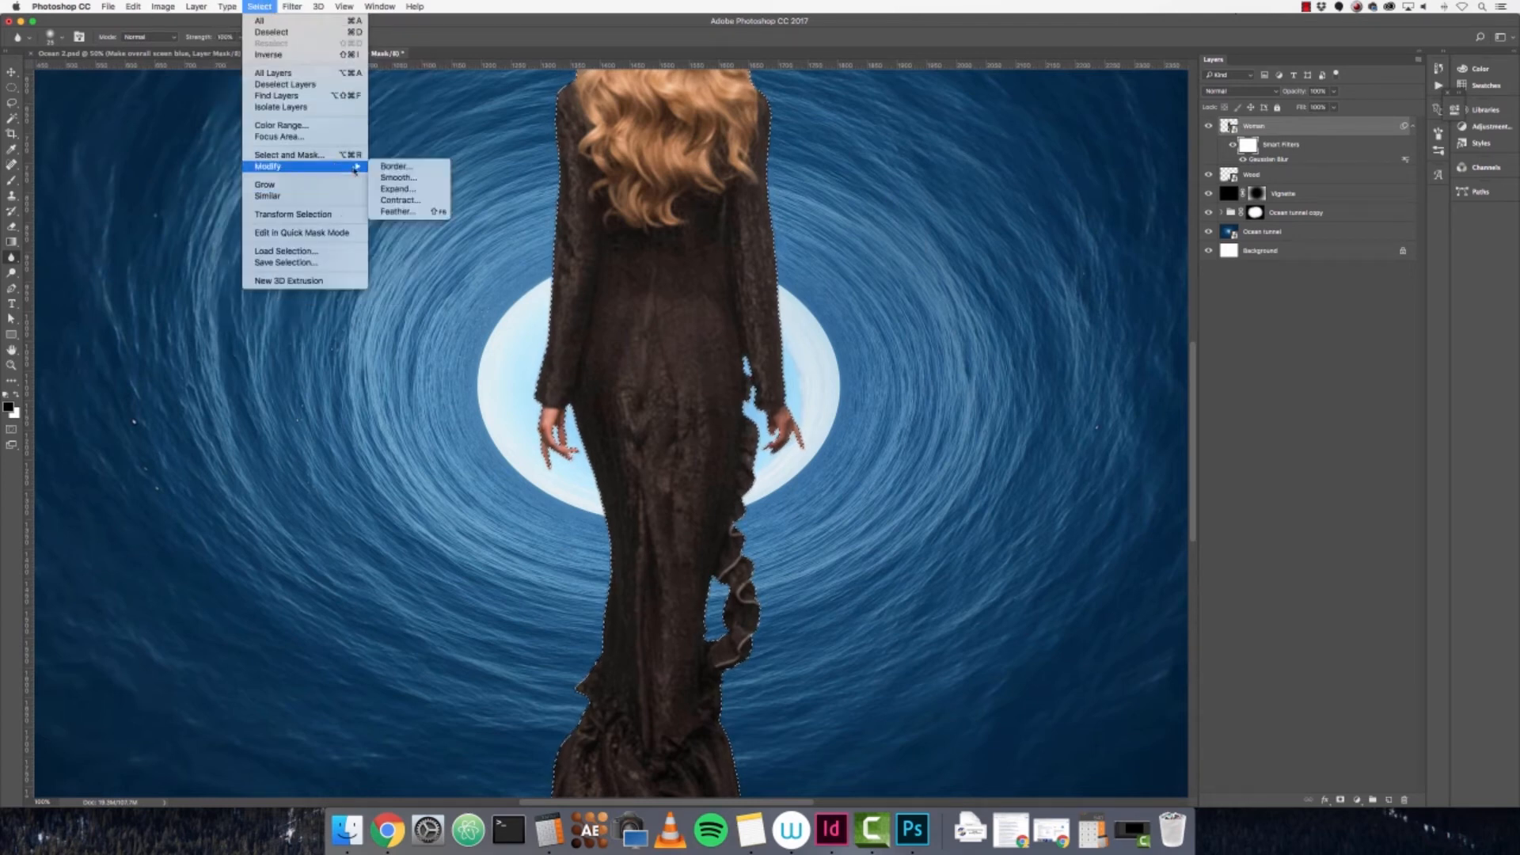
left_click(421, 200)
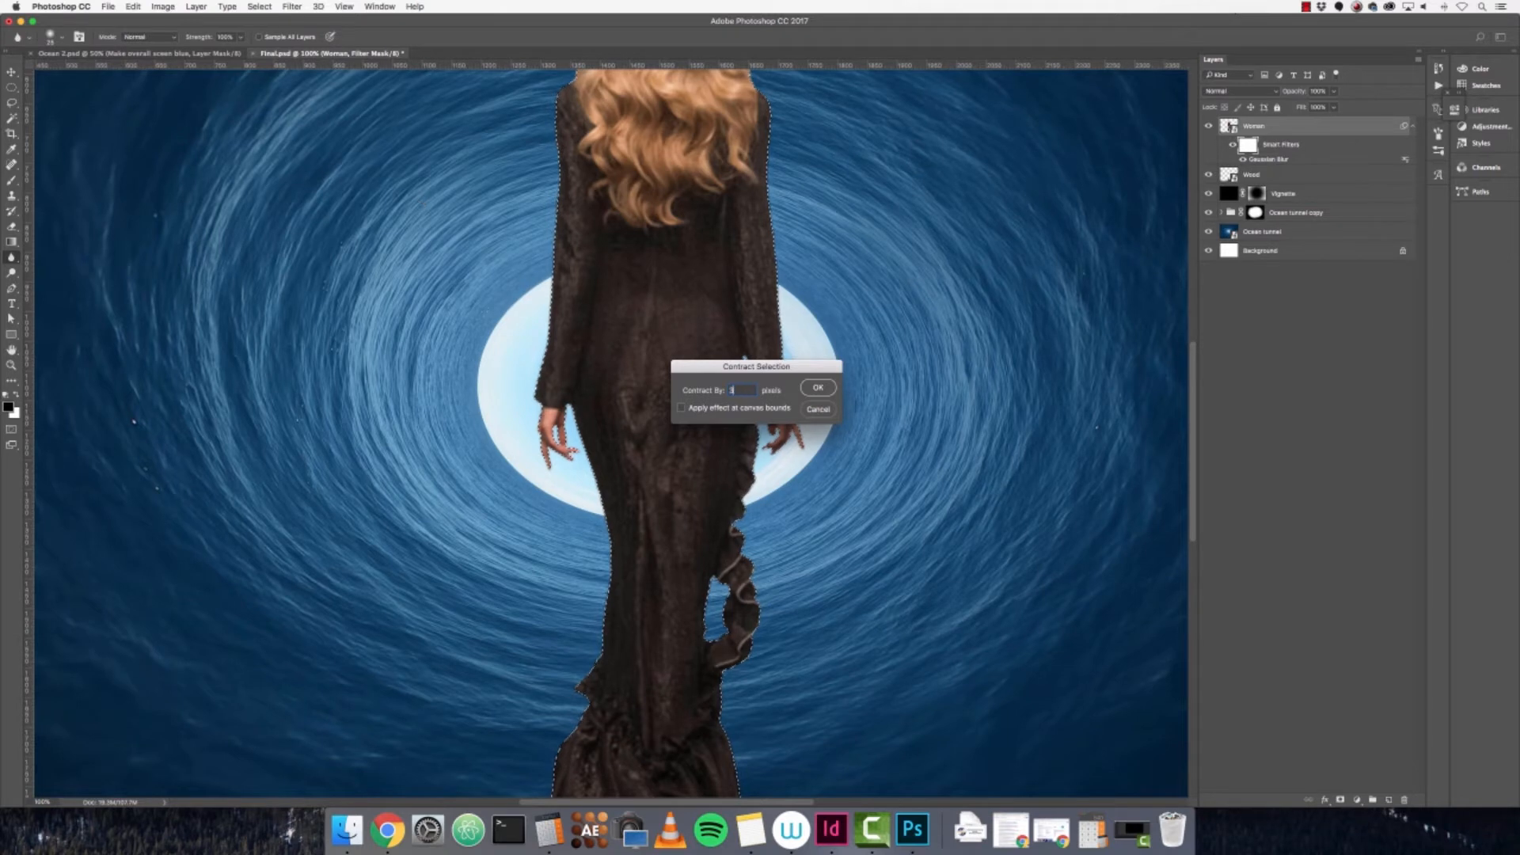
key("Return")
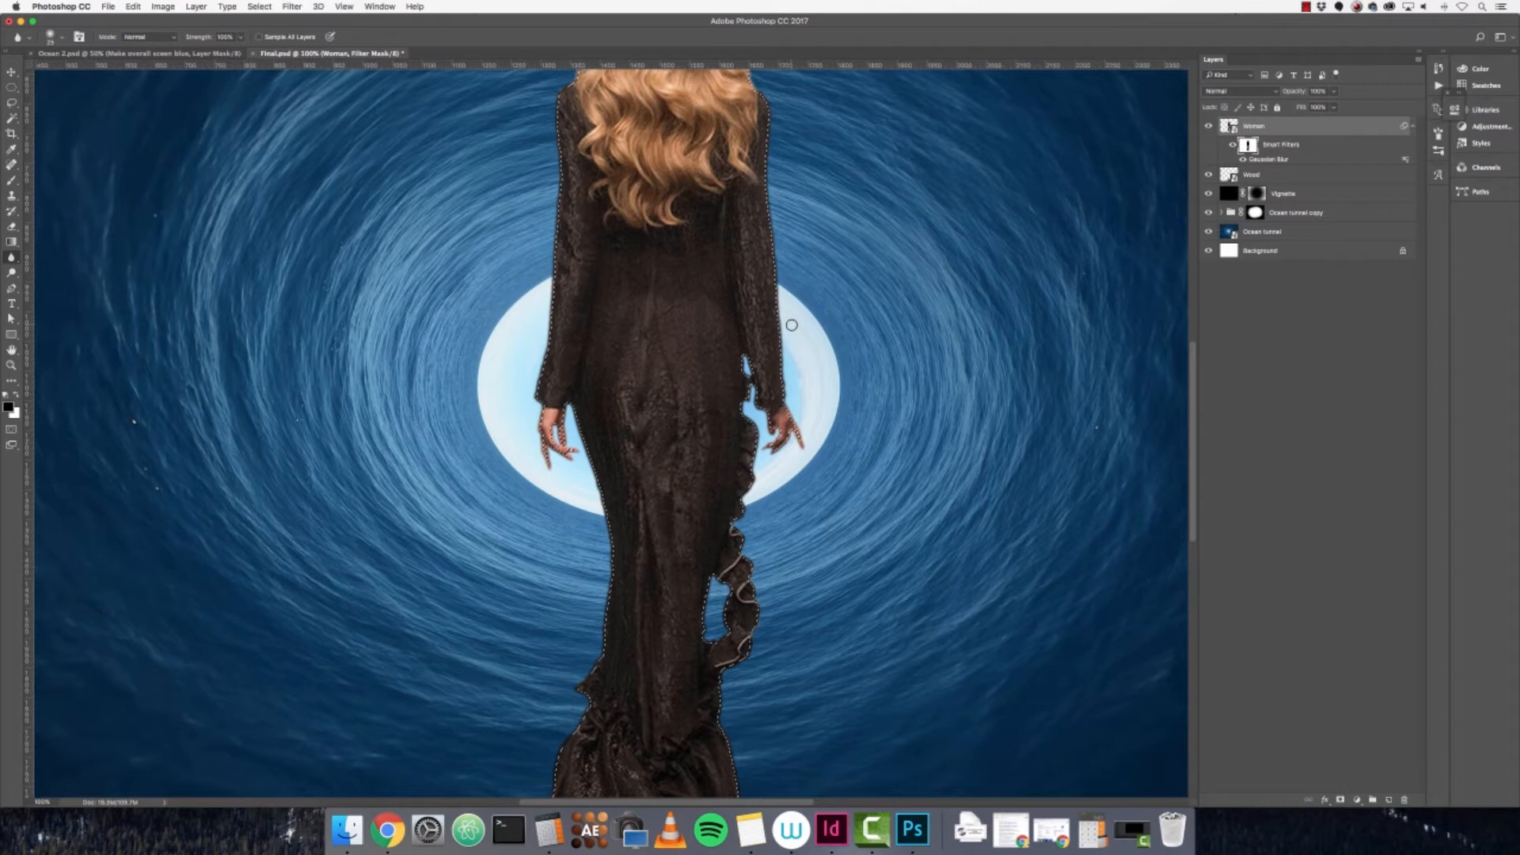
key("m")
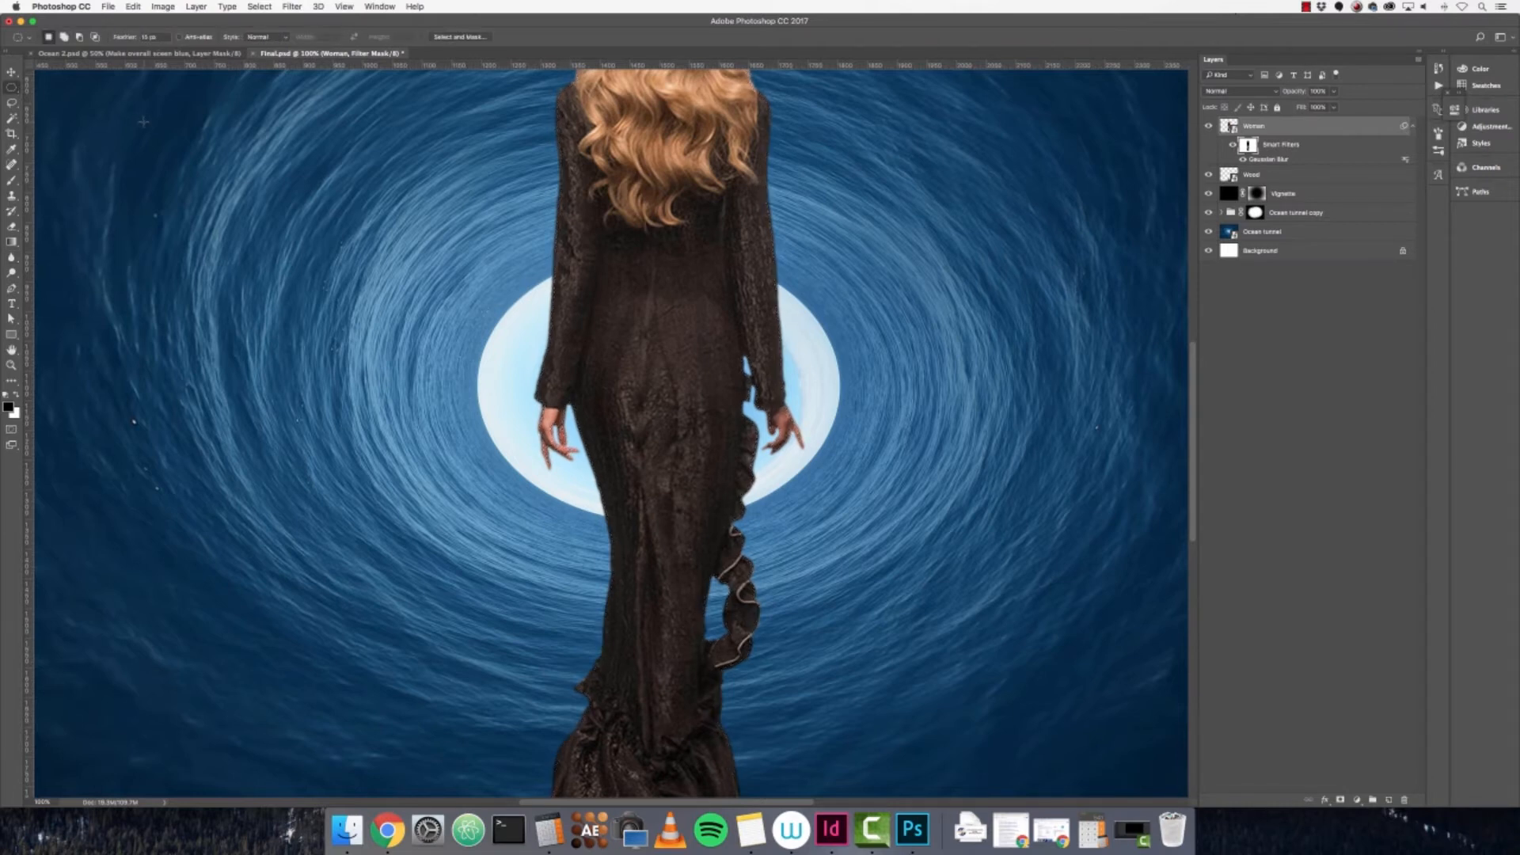
- Inspect the woman's edges up close with the smart filters off and on, and return to the whole composite
key("super+equal")
key("super+equal")
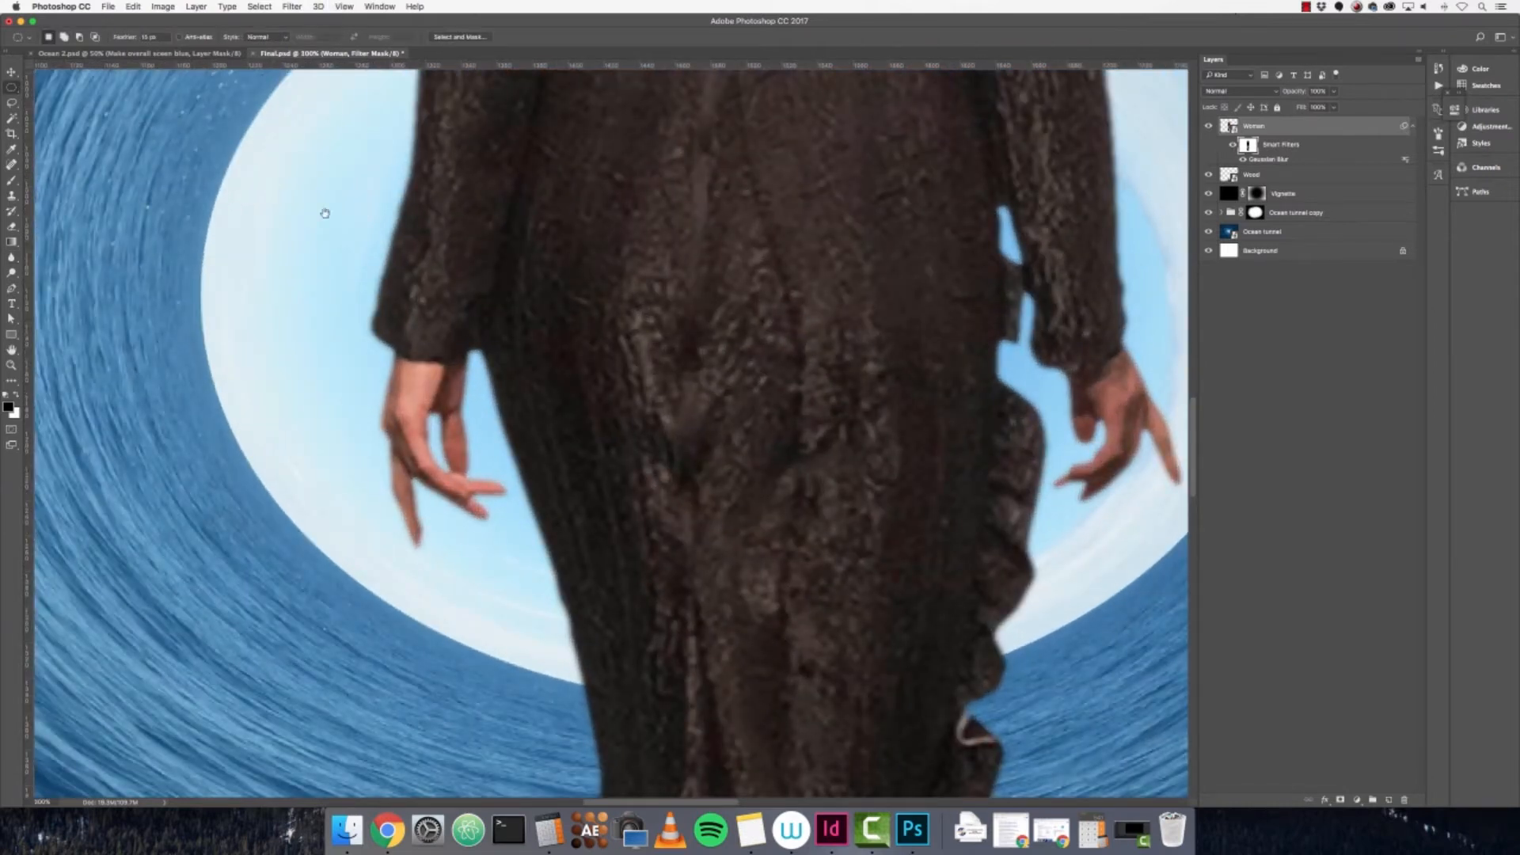
scroll(455, 516, "up", 3)
scroll(544, 611, "up", 10)
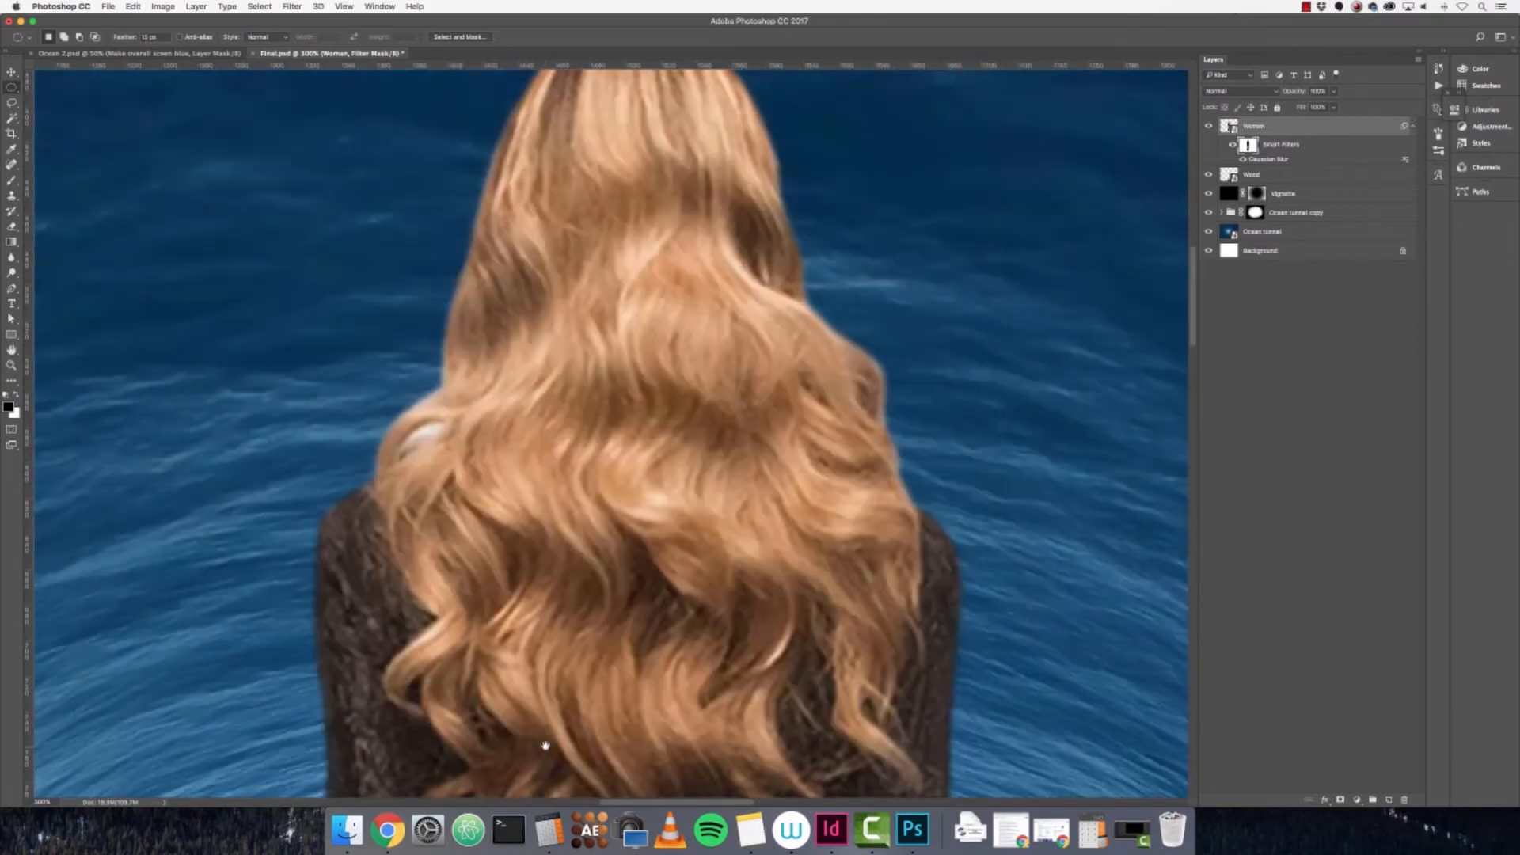
left_click_drag(973, 560, 818, 302)
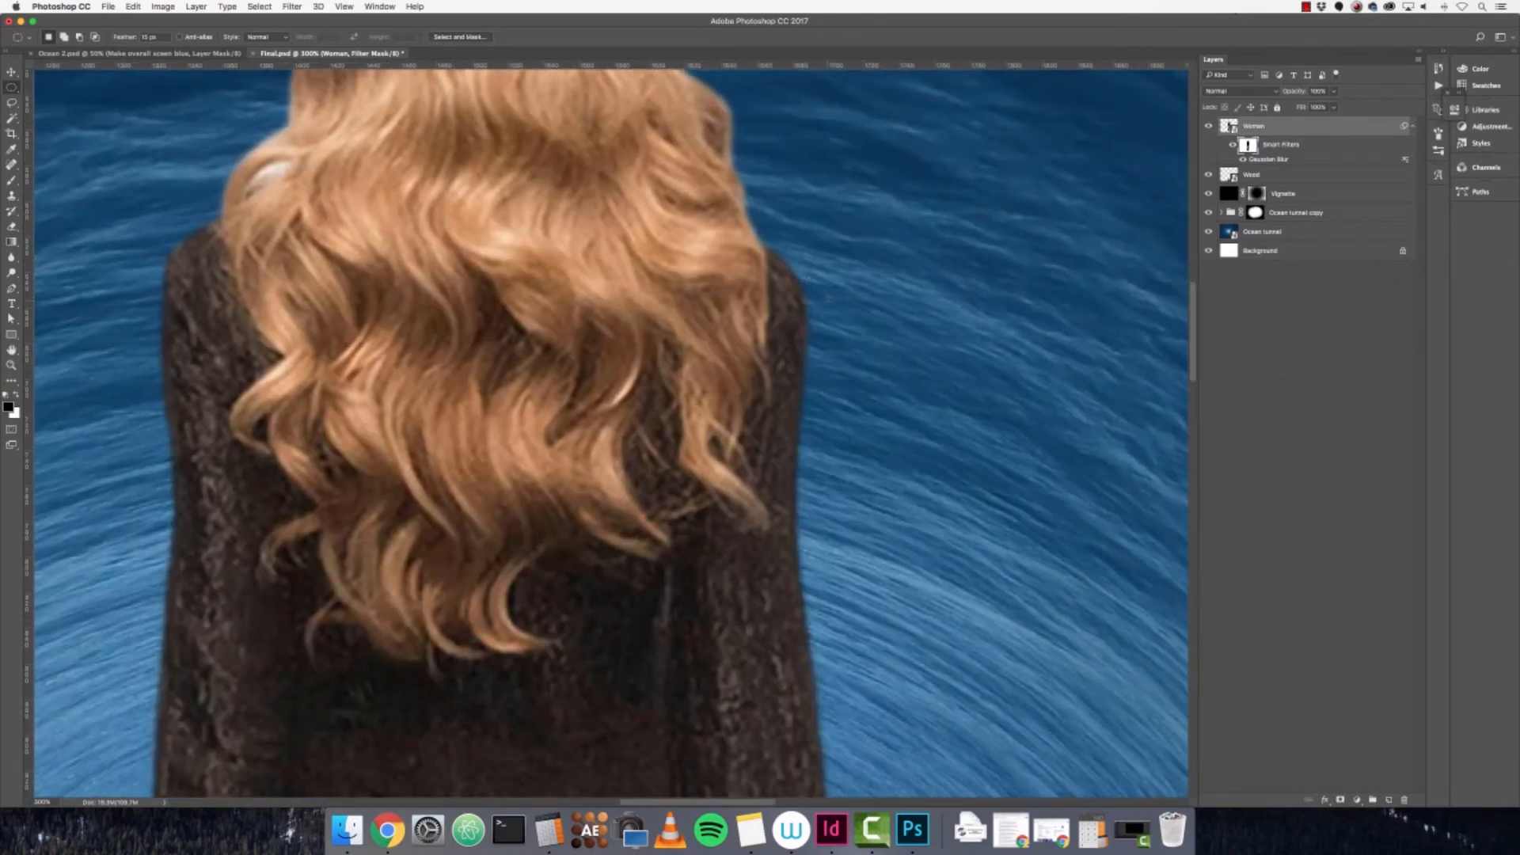
left_click(1232, 147)
left_click(1232, 148)
left_click(1232, 147)
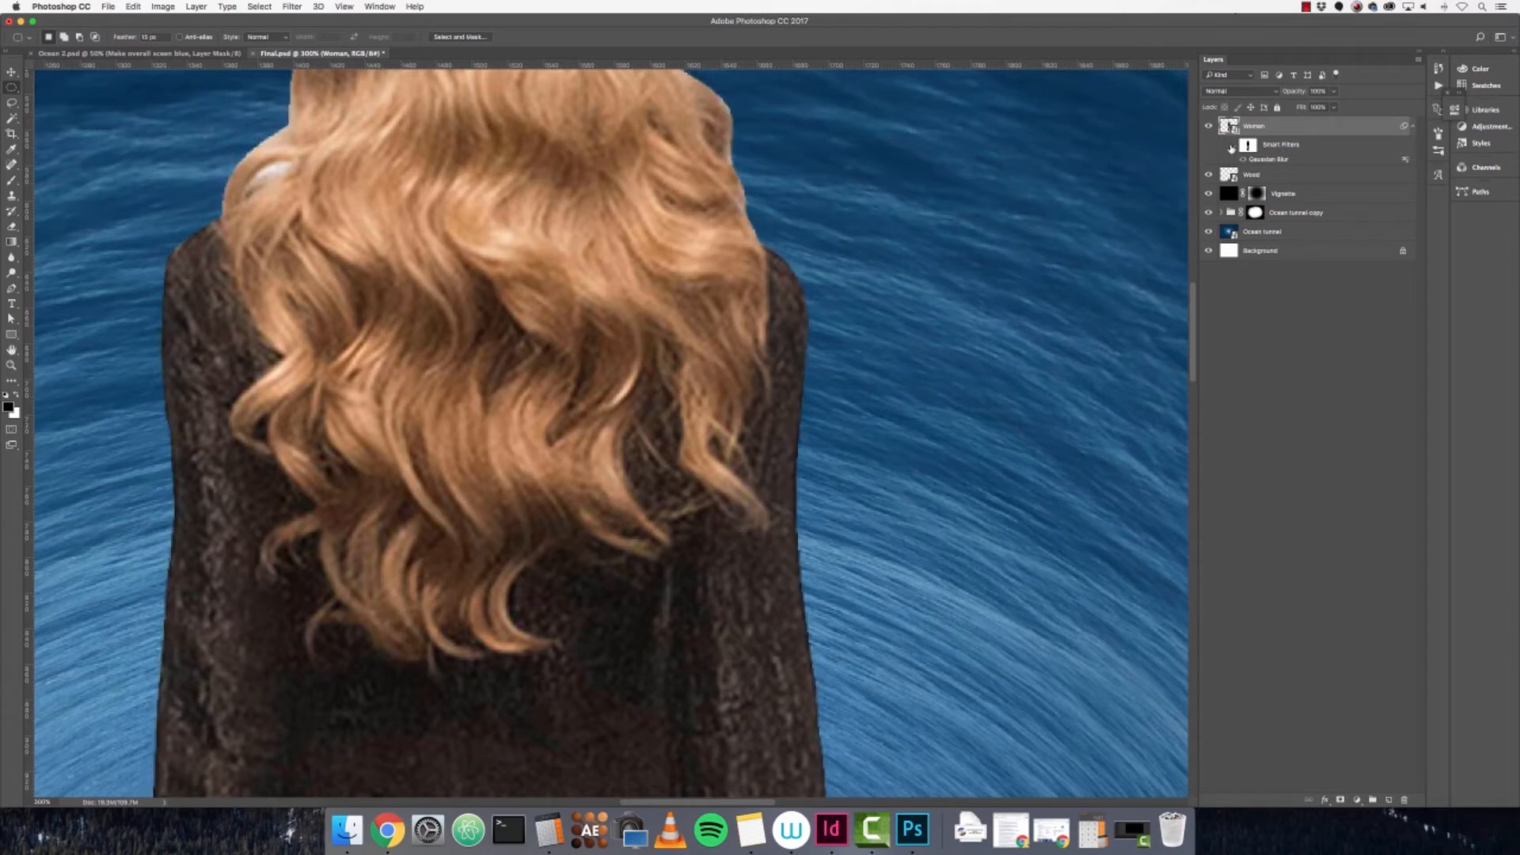
left_click(1232, 147)
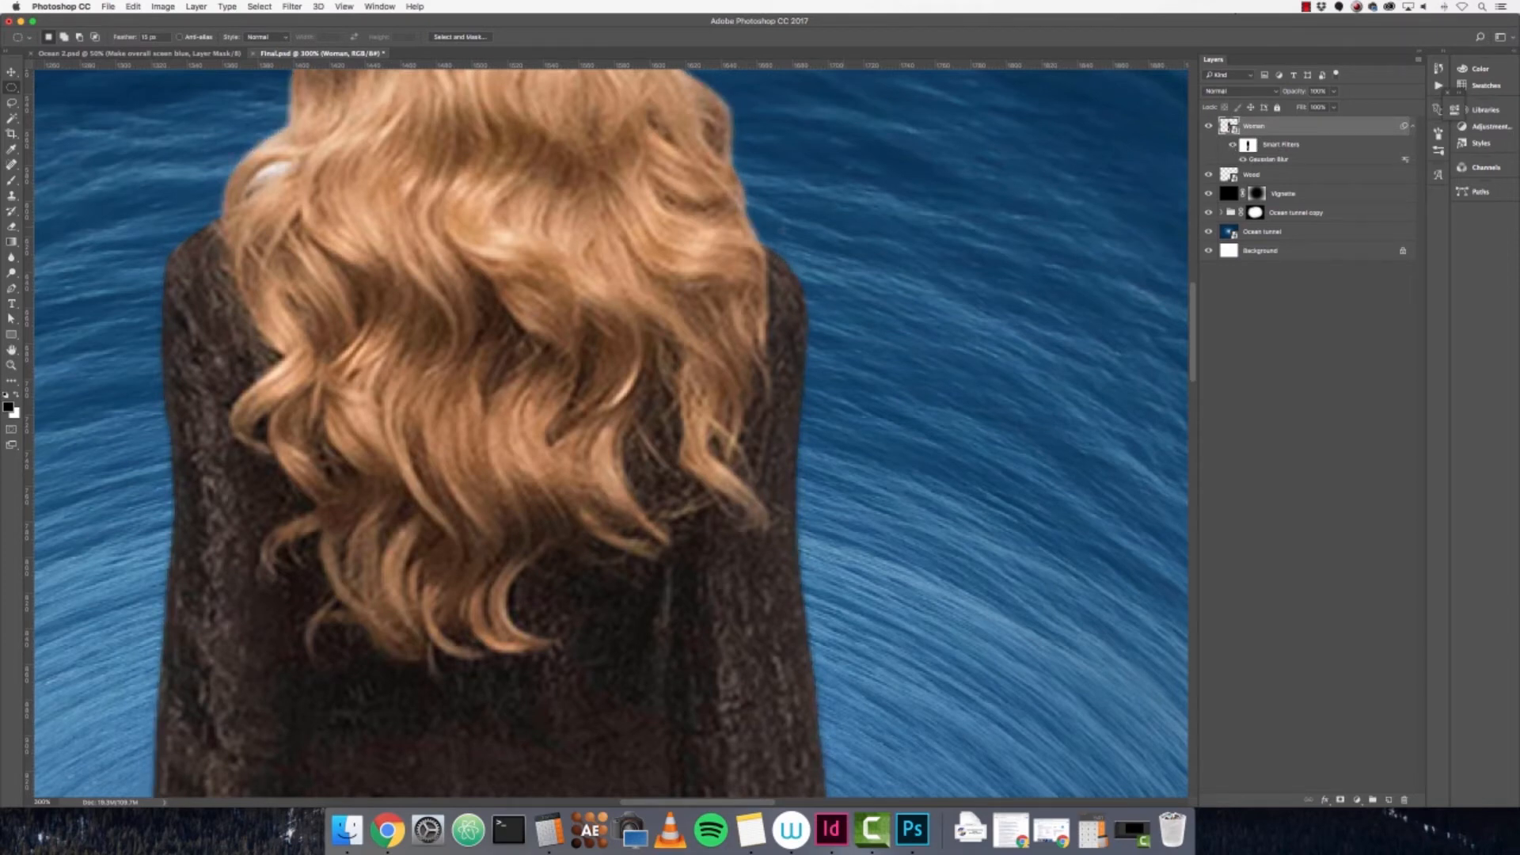
key("super+0")
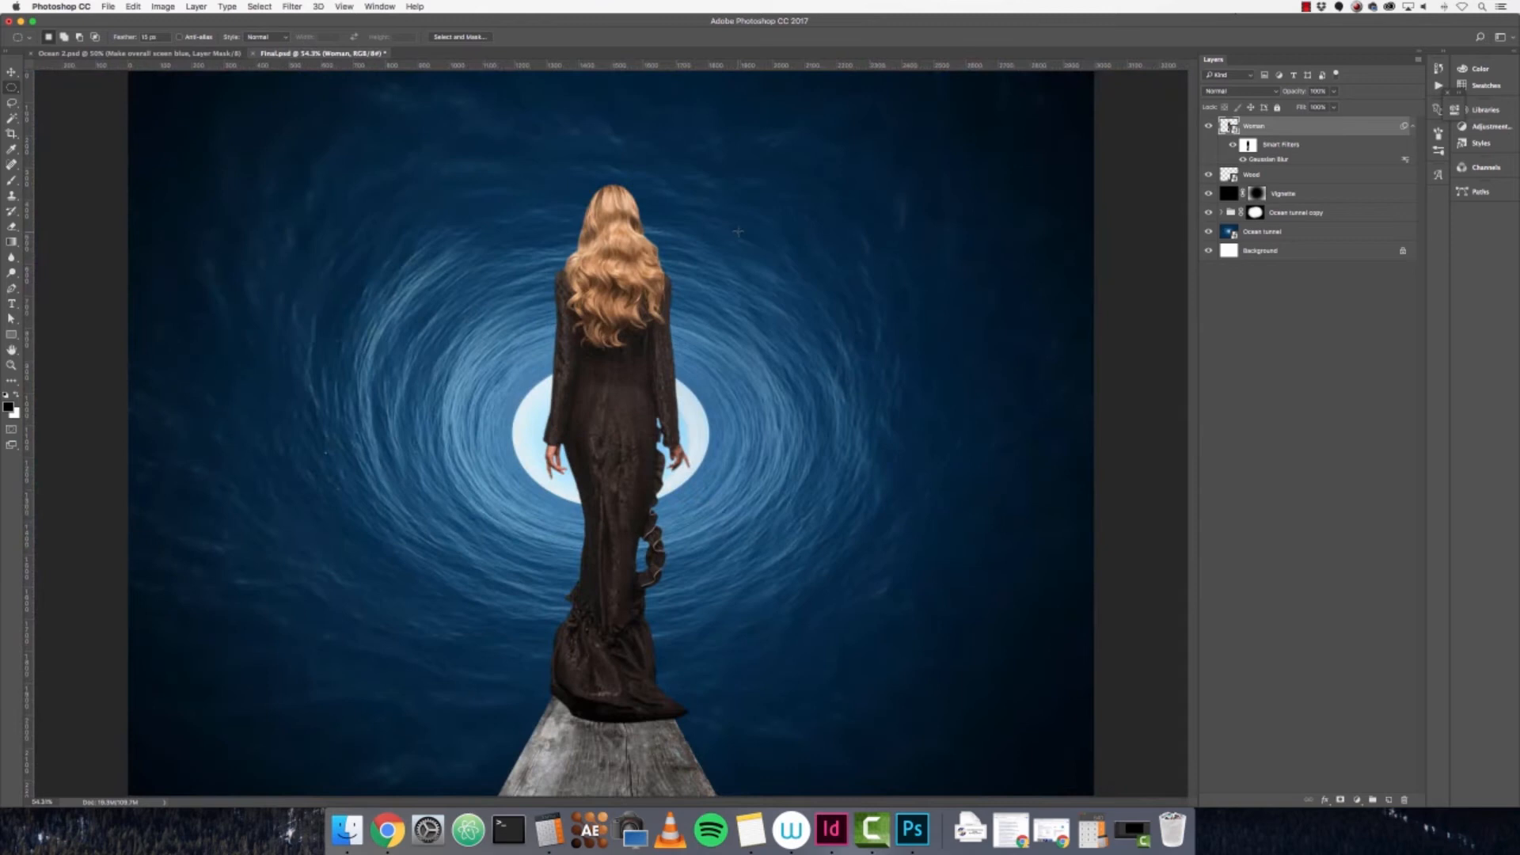
- Save the document and convert the filtered Woman layer to a smart object again
key("super+s")
right_click(1350, 128)
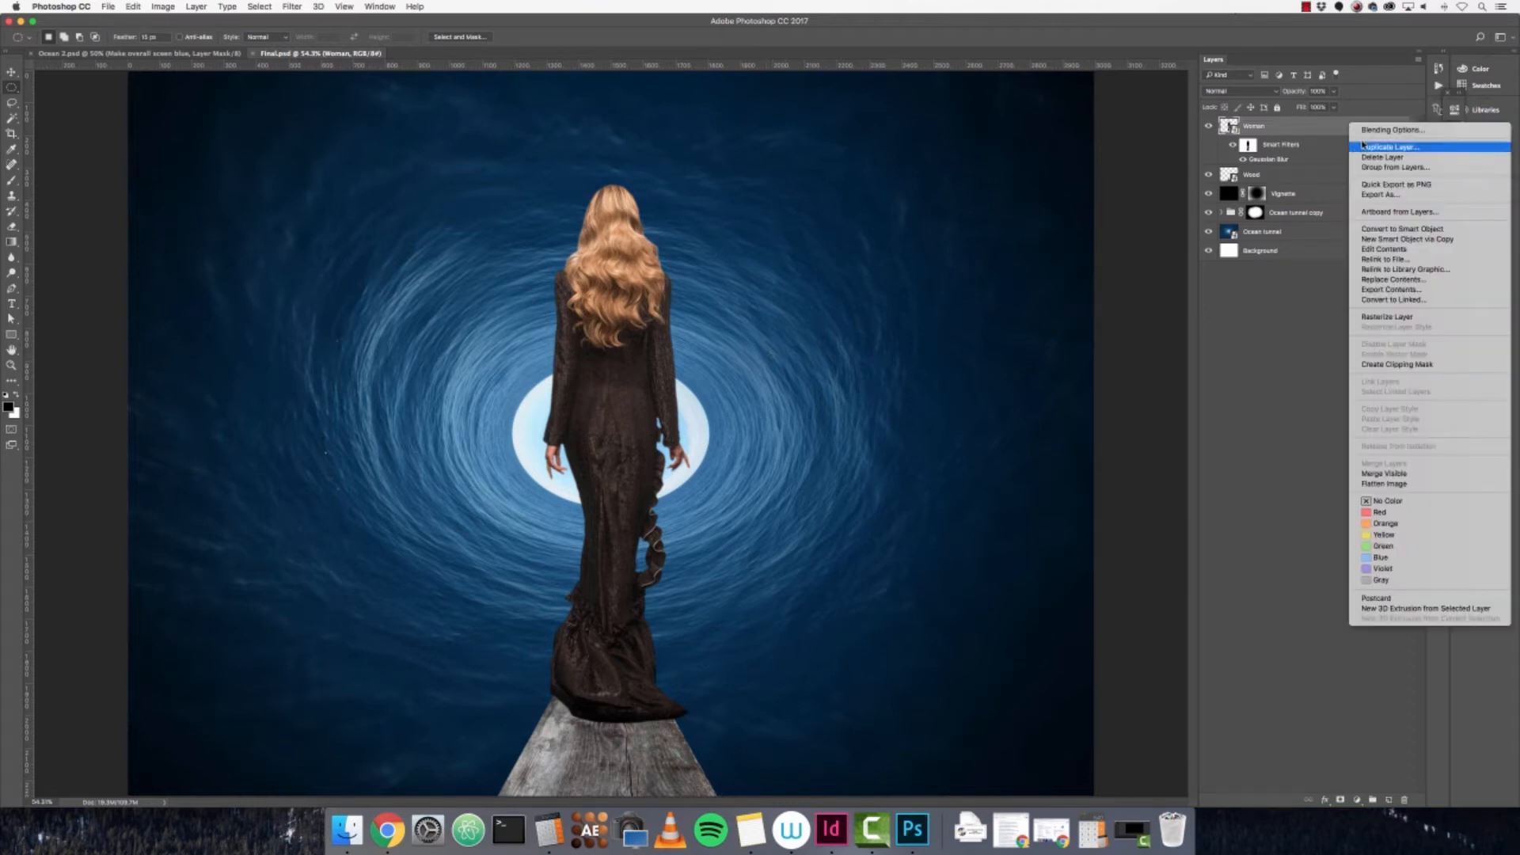
left_click(1412, 230)
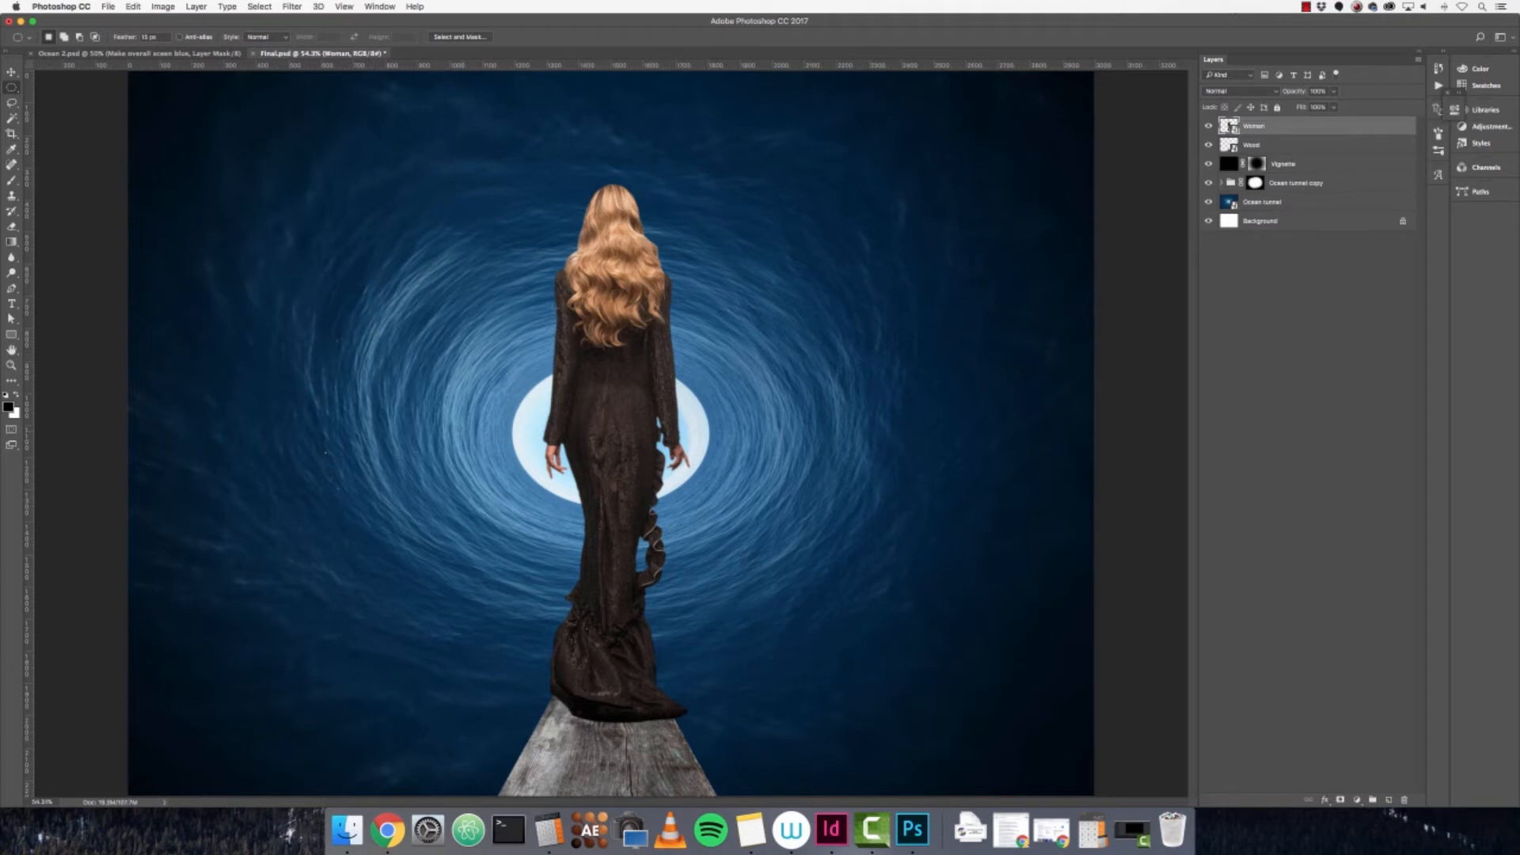
- Switch to Finder and place Ship 1.png from the IMAGES folder into the Final.psd composite above the Woman layer
left_click(346, 829)
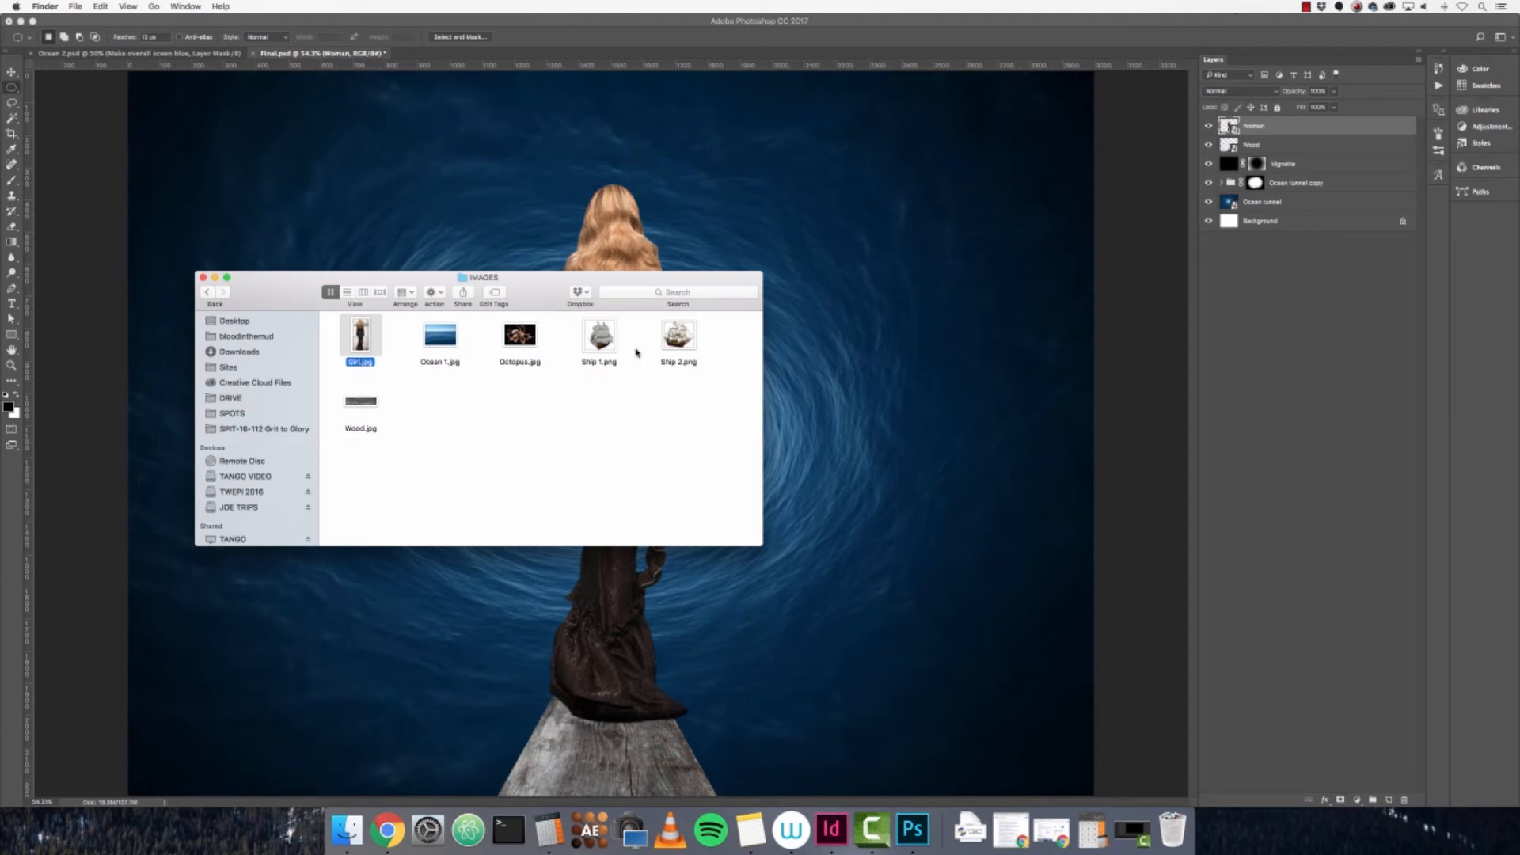
left_click(716, 339)
left_click_drag(715, 339, 602, 382)
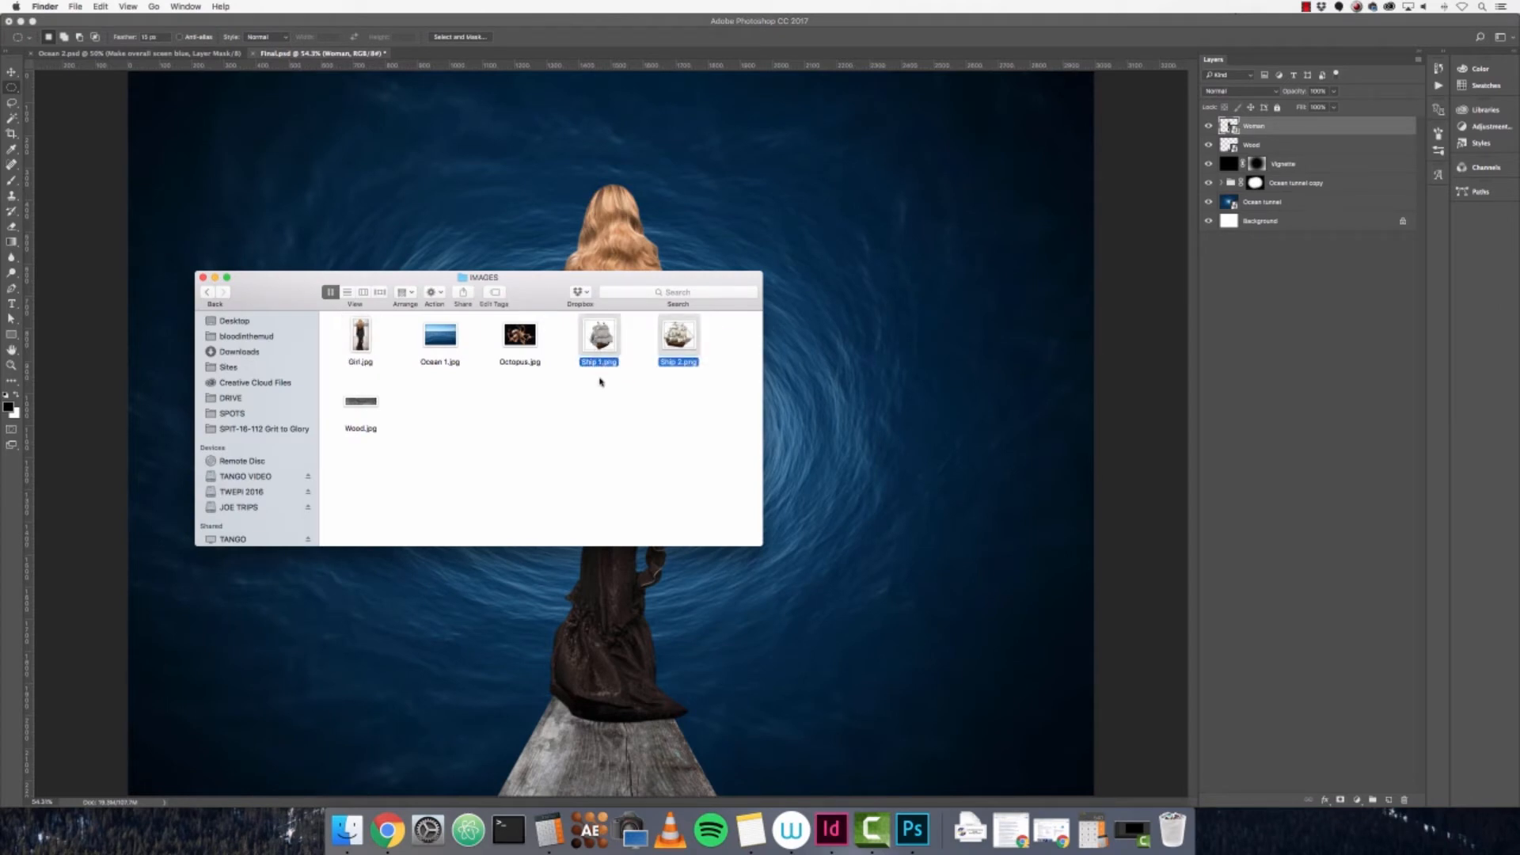
left_click(675, 420)
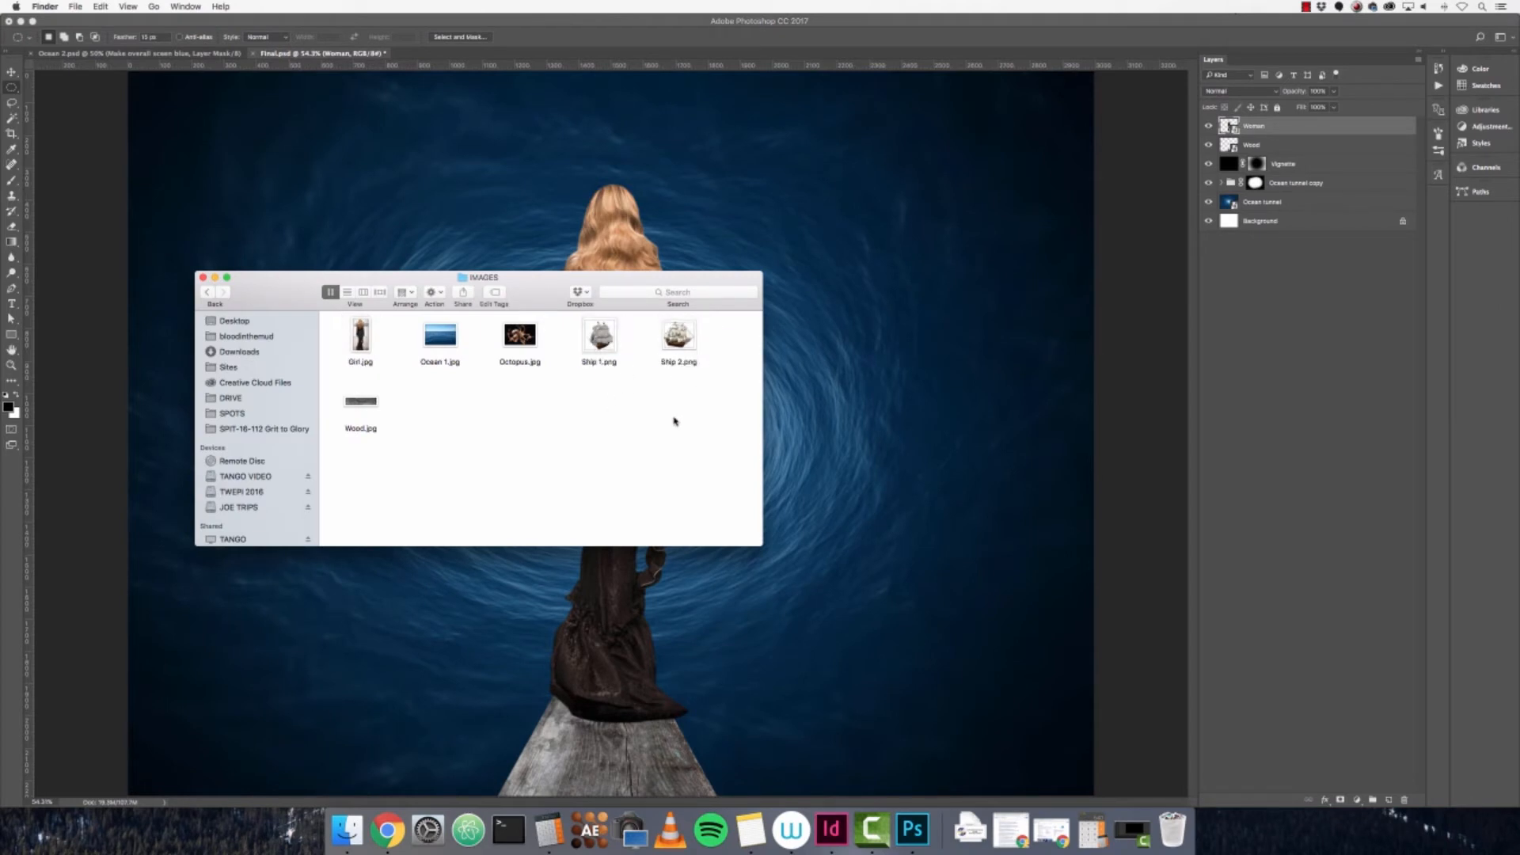
left_click(600, 337)
left_click_drag(600, 336, 454, 144)
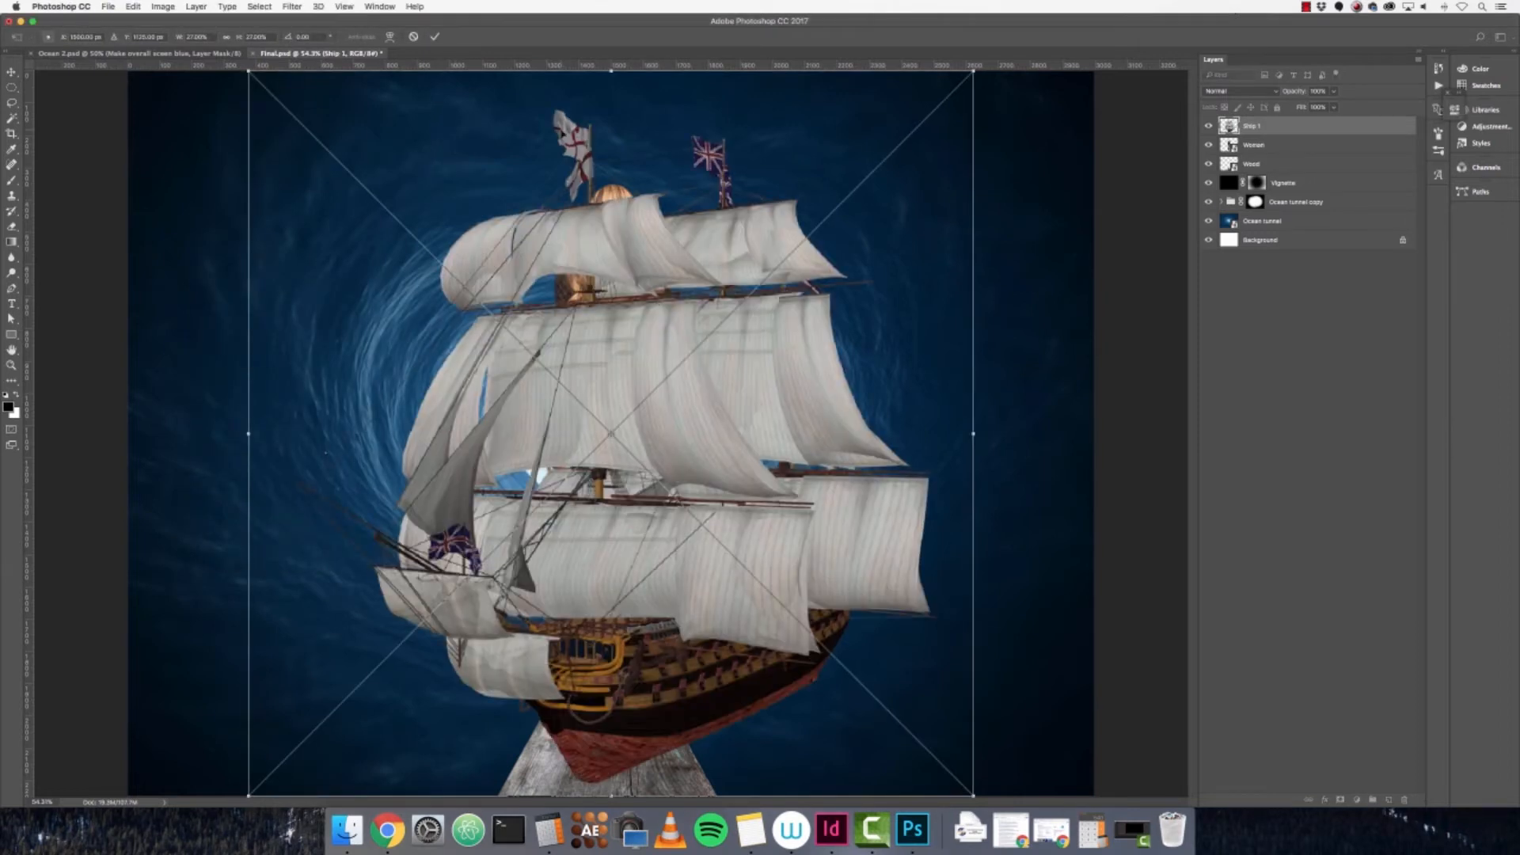
key("Return")
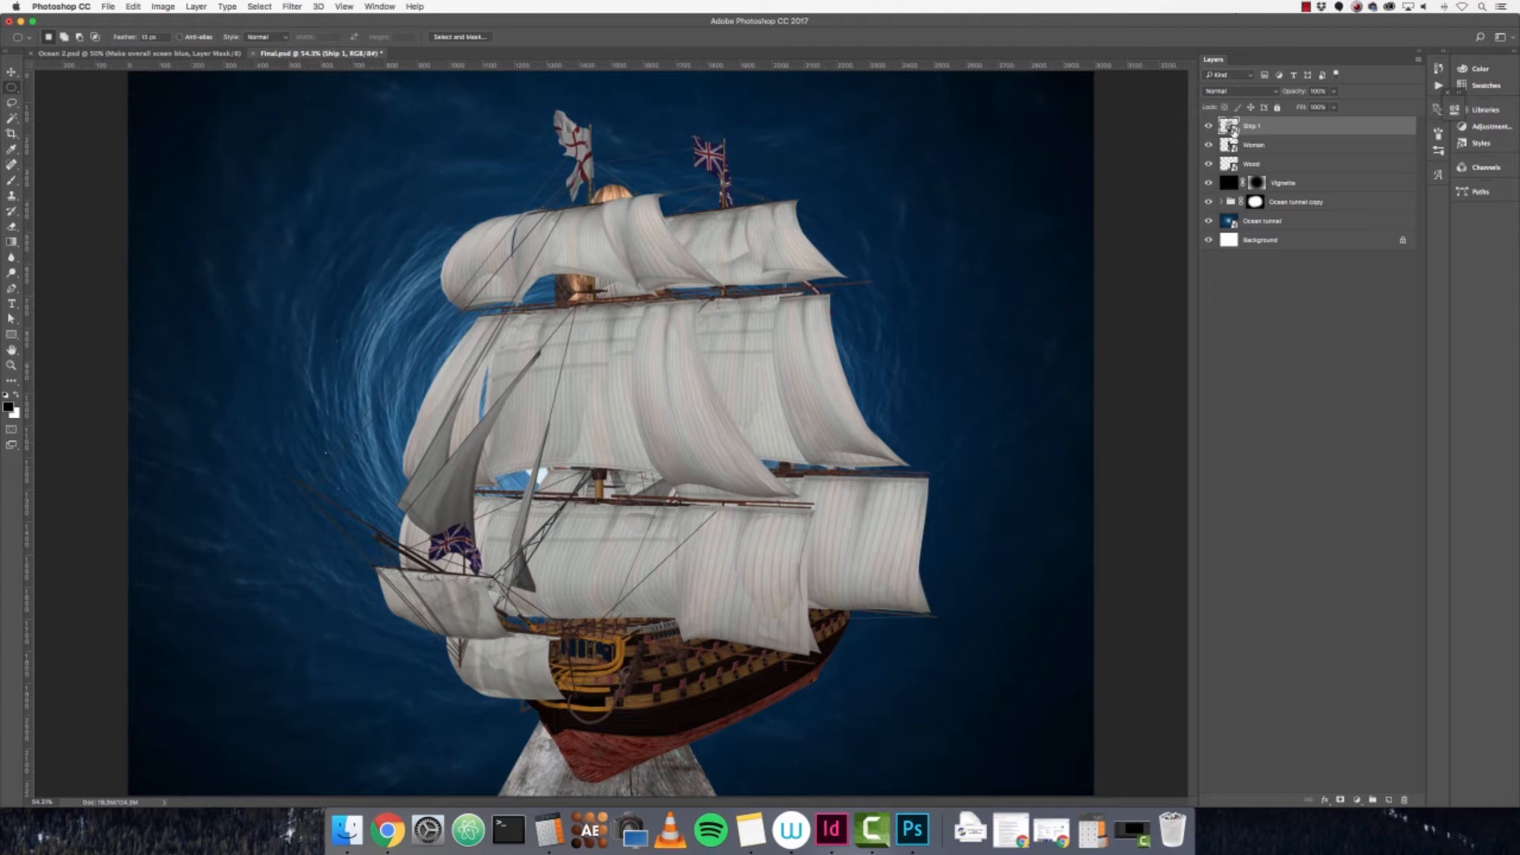
- Convert the Ship 1 layer to a smart object
left_click(14, 72)
right_click(1405, 131)
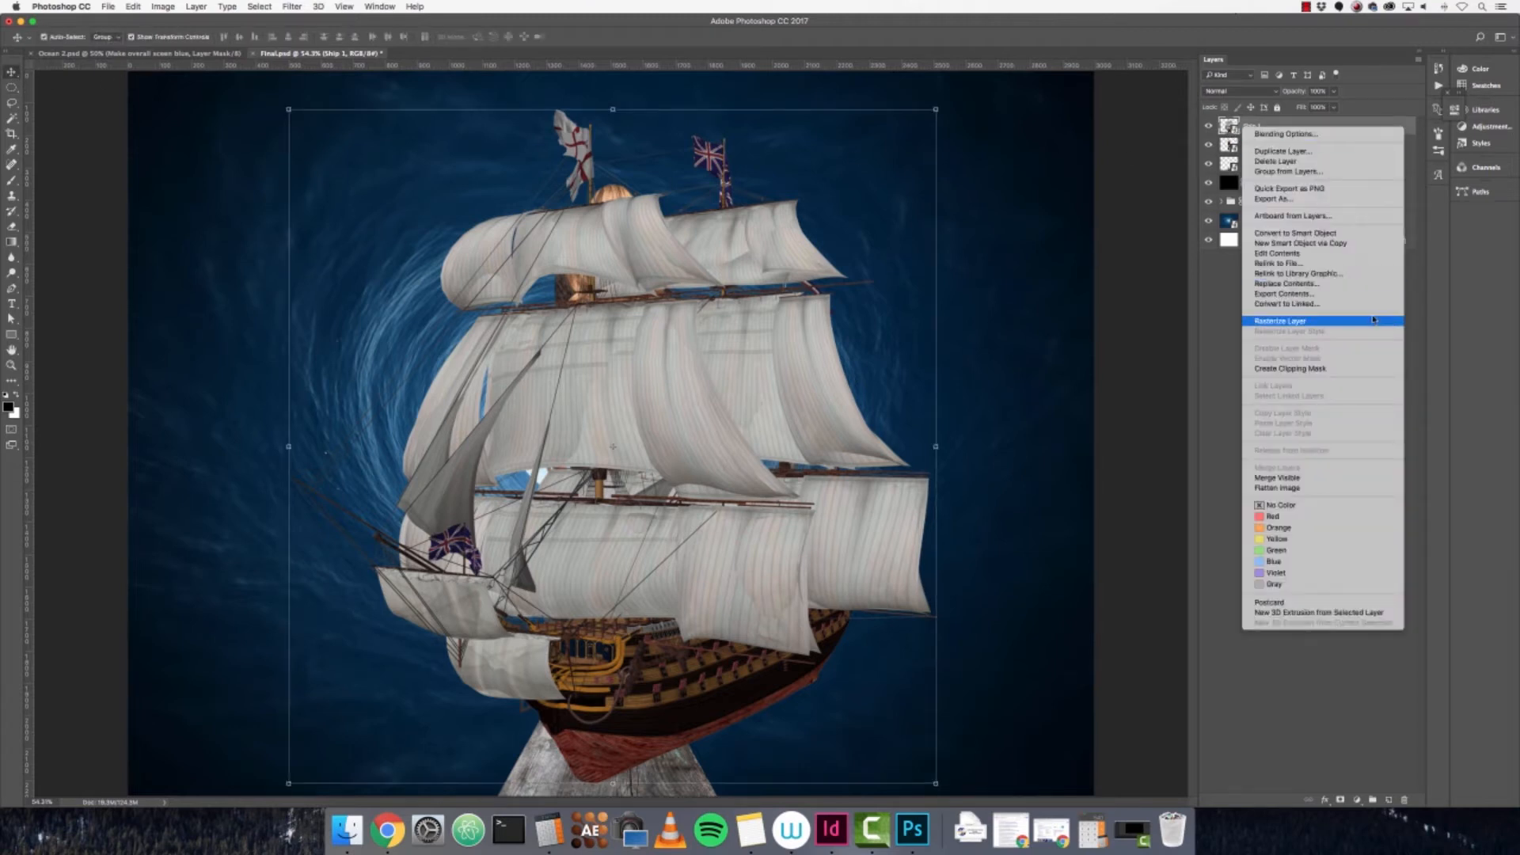
left_click(1343, 234)
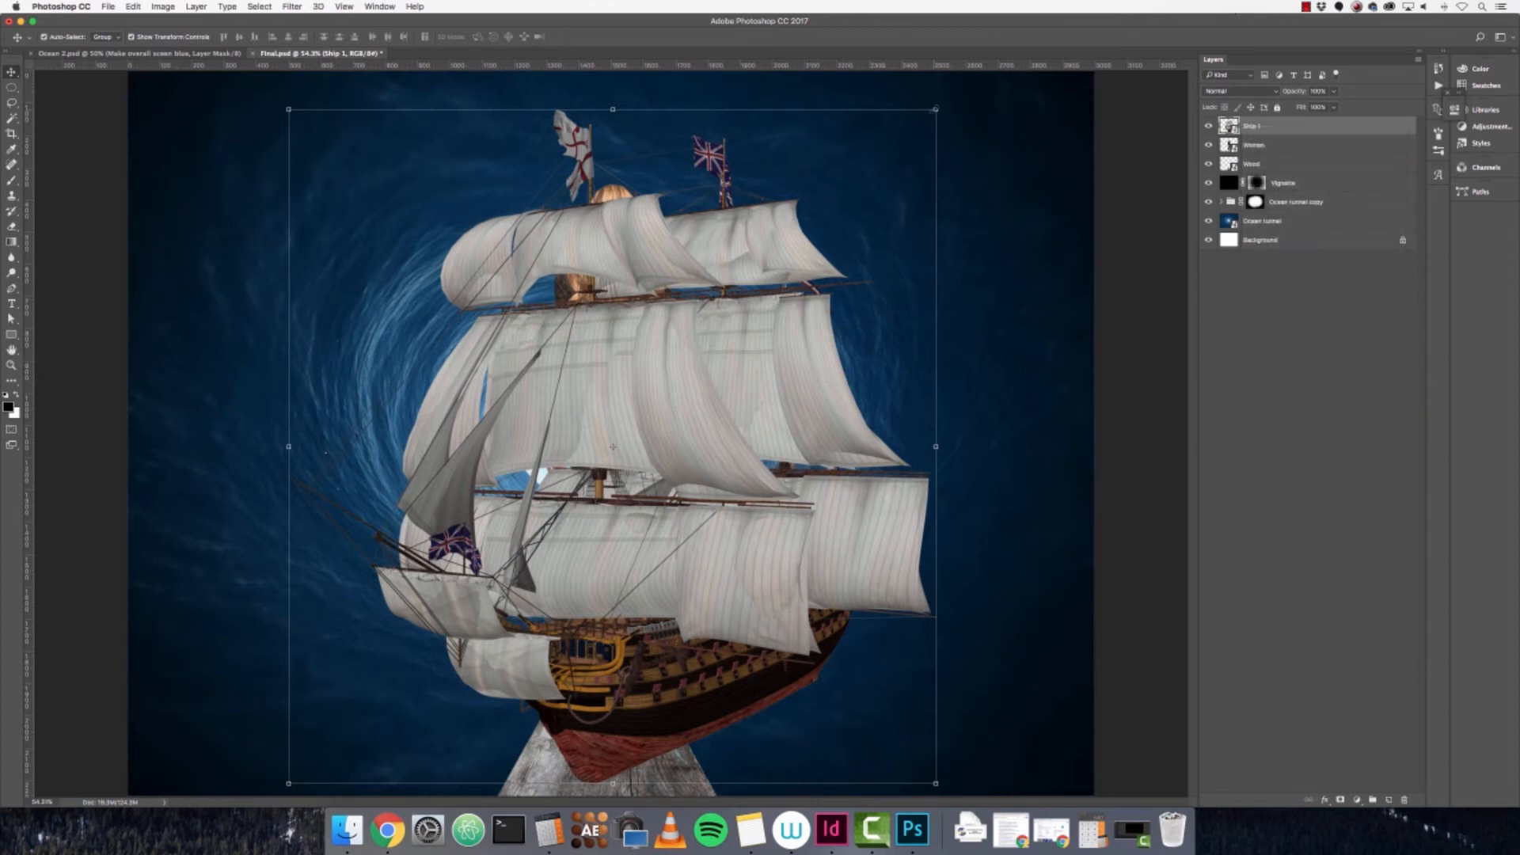
- Scale Ship 1 down, rotate its hull outward onto the vortex wall beside the woman's left hand, and apply the transform
left_click(936, 109)
left_click_drag(961, 97, 504, 448)
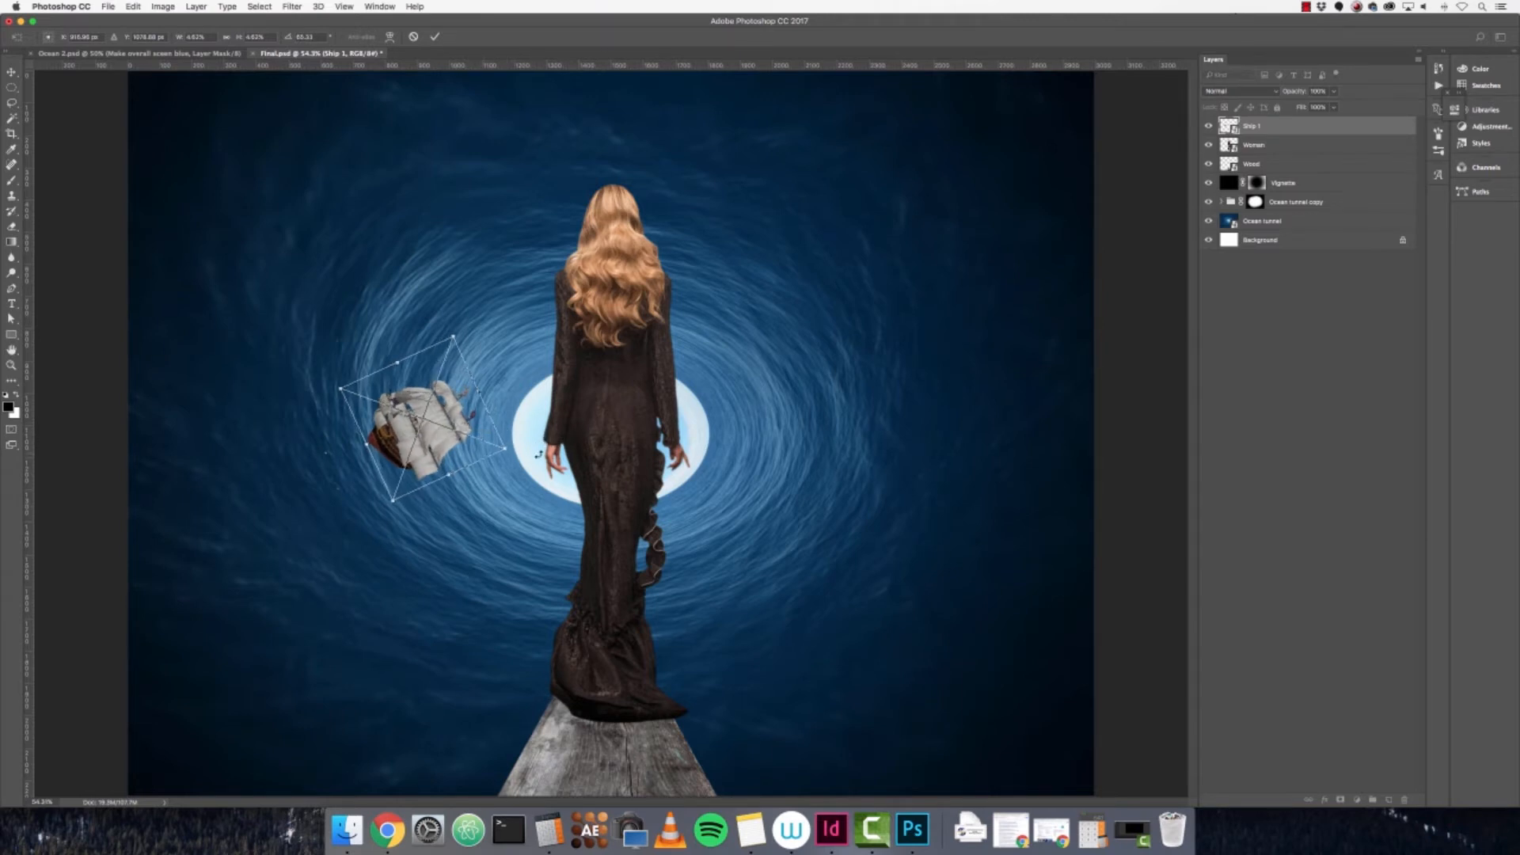
left_click_drag(540, 456, 535, 464)
left_click_drag(449, 432, 457, 431)
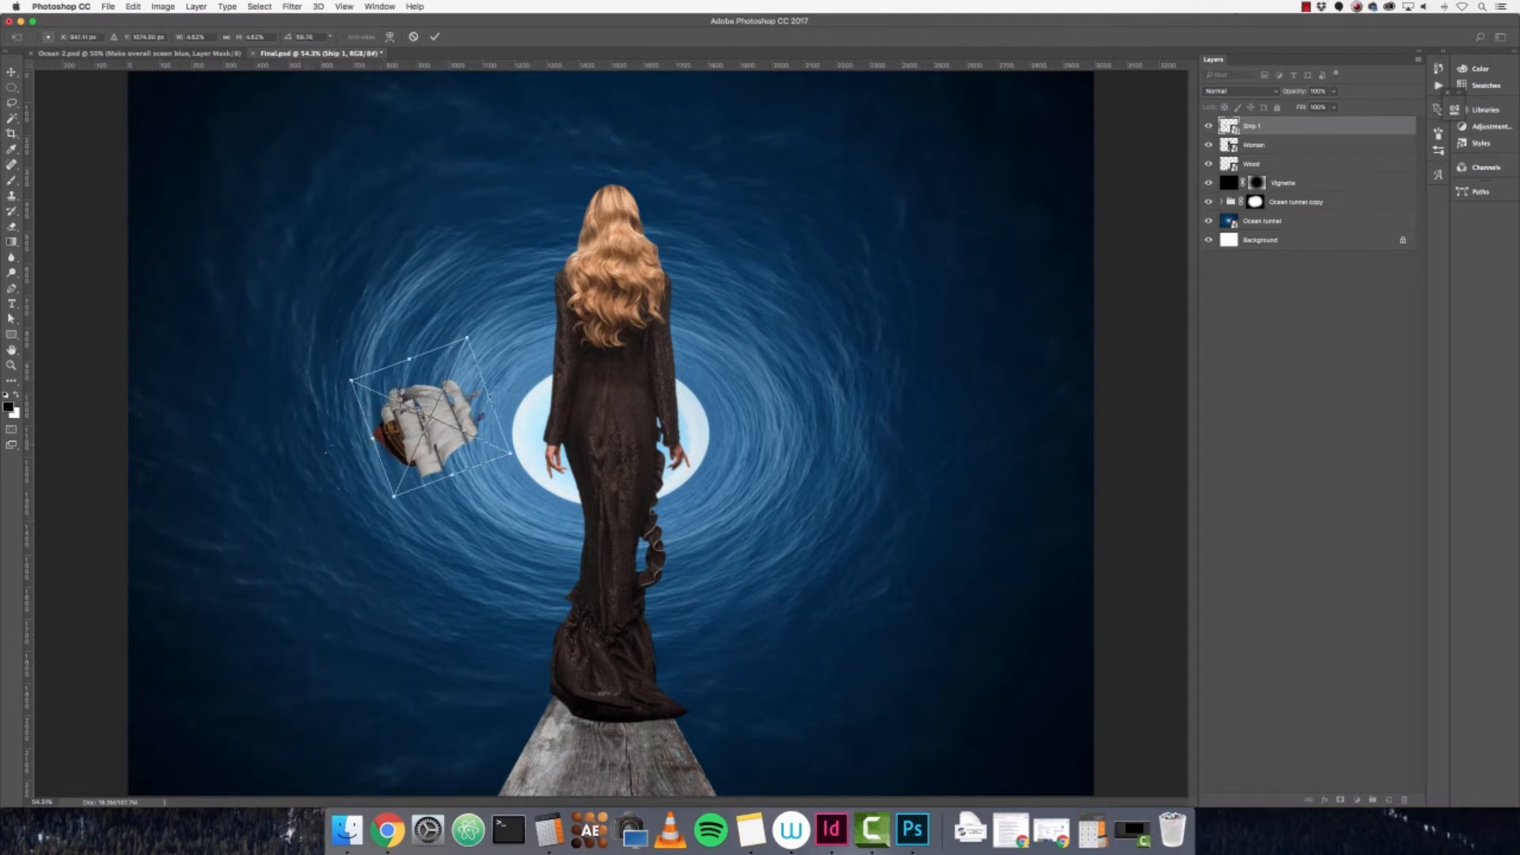
mouse_move(440, 442)
left_mouse_down()
mouse_move(450, 457)
mouse_move(468, 428)
mouse_move(469, 442)
left_mouse_up()
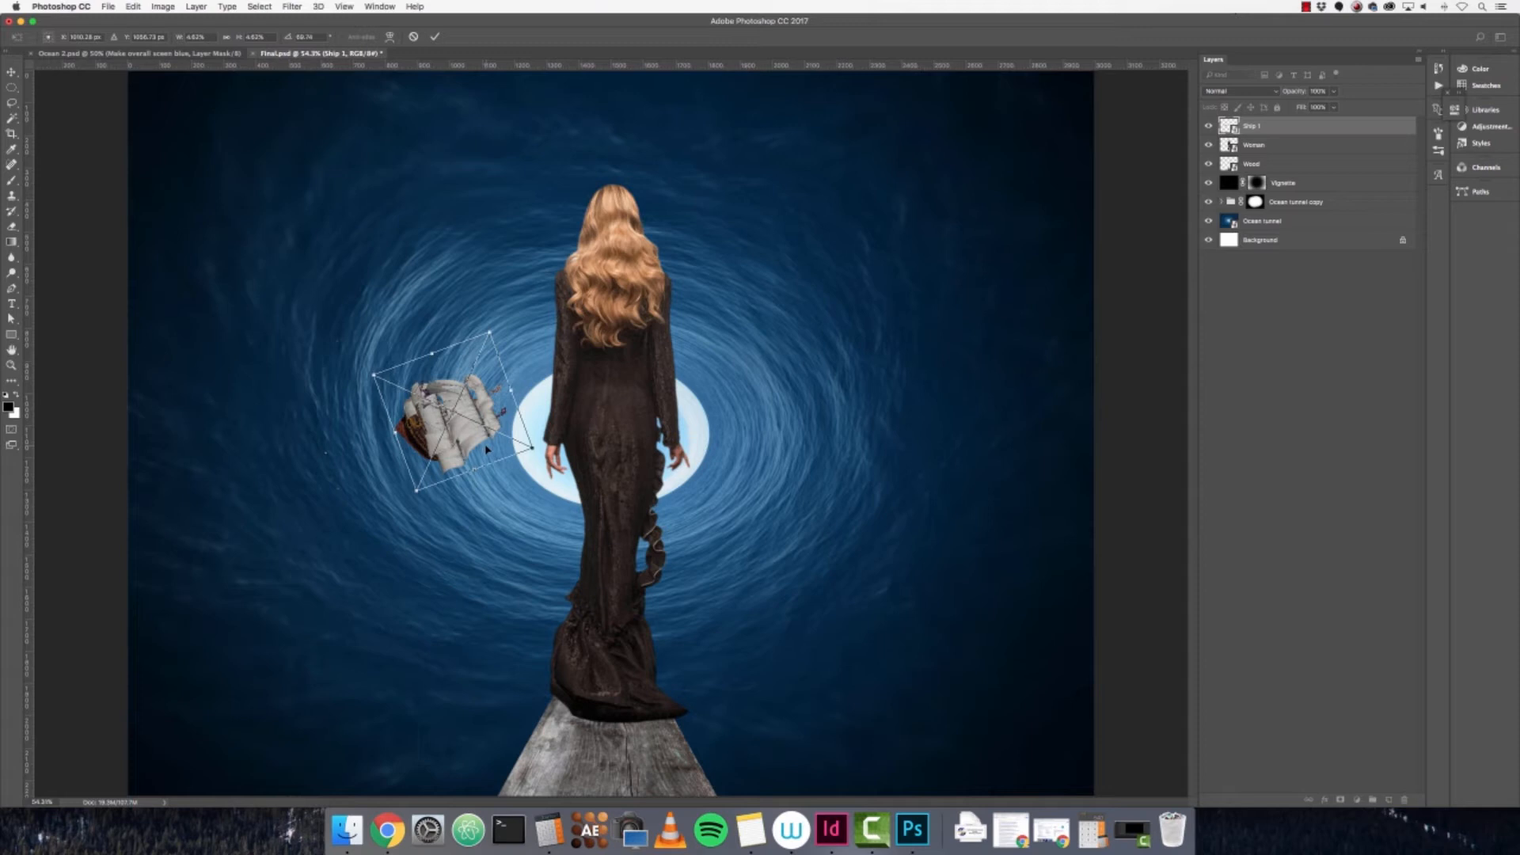
mouse_move(560, 452)
left_mouse_down()
mouse_move(563, 438)
mouse_move(552, 464)
left_mouse_up()
left_click(434, 37)
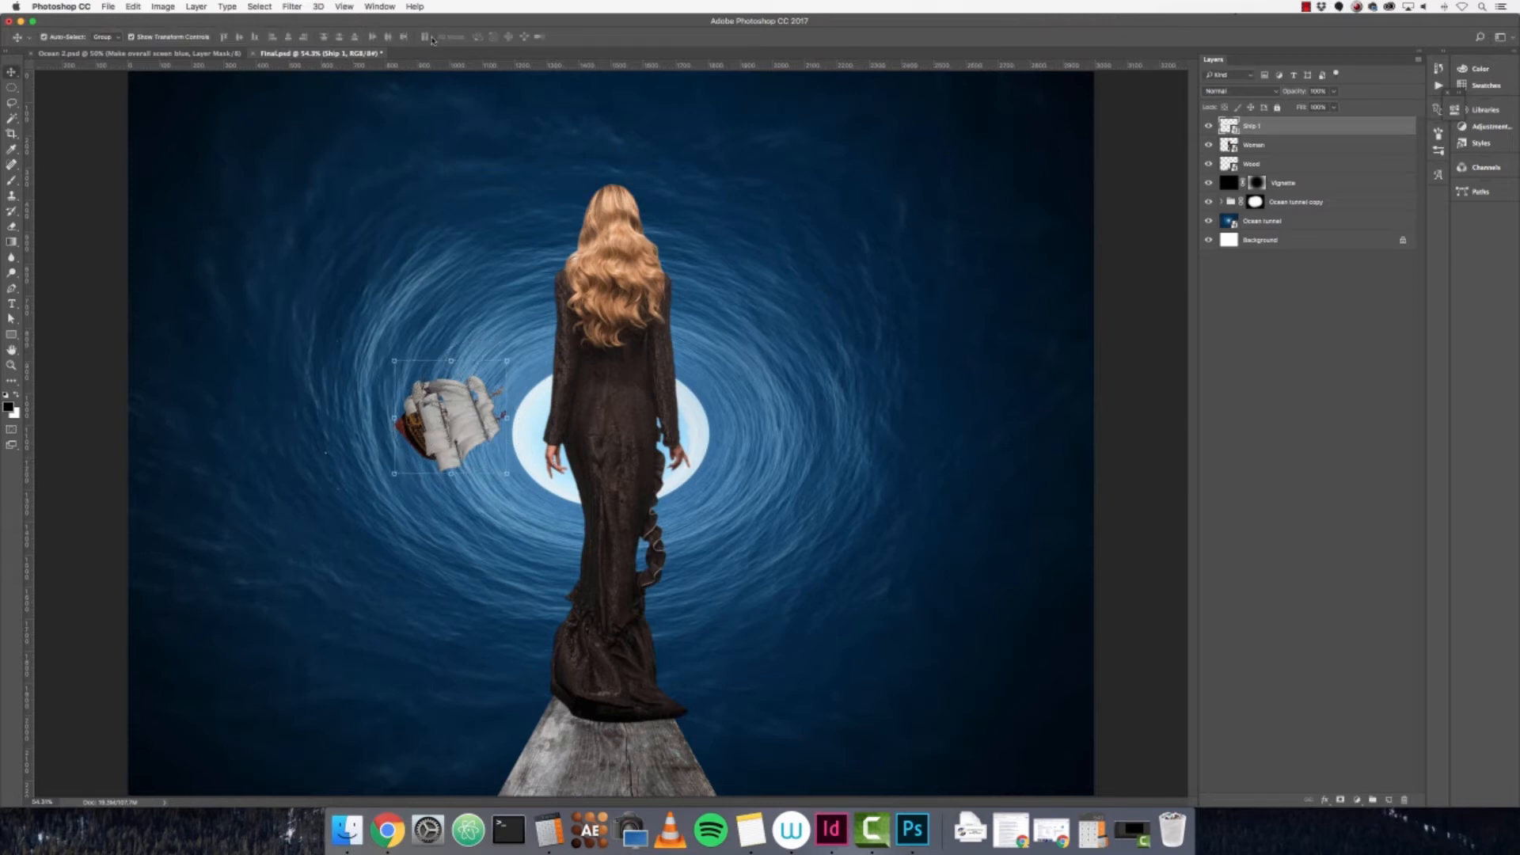
- Add a white layer mask to the Ship 1 layer
key("super+plus")
key("super+plus")
key("super+plus")
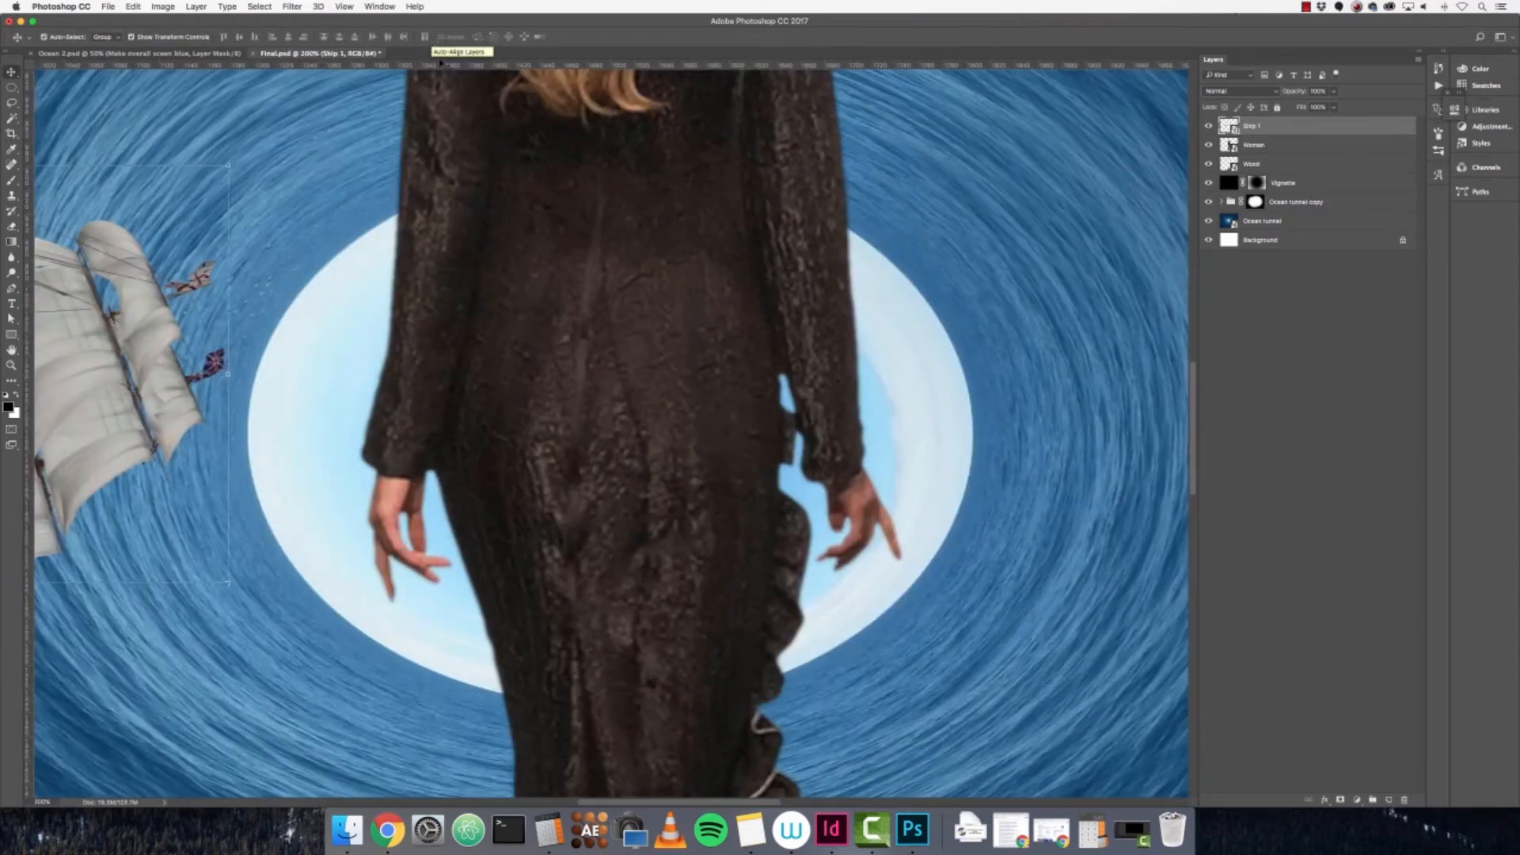
left_click_drag(376, 258, 798, 236)
left_click_drag(480, 229, 578, 221)
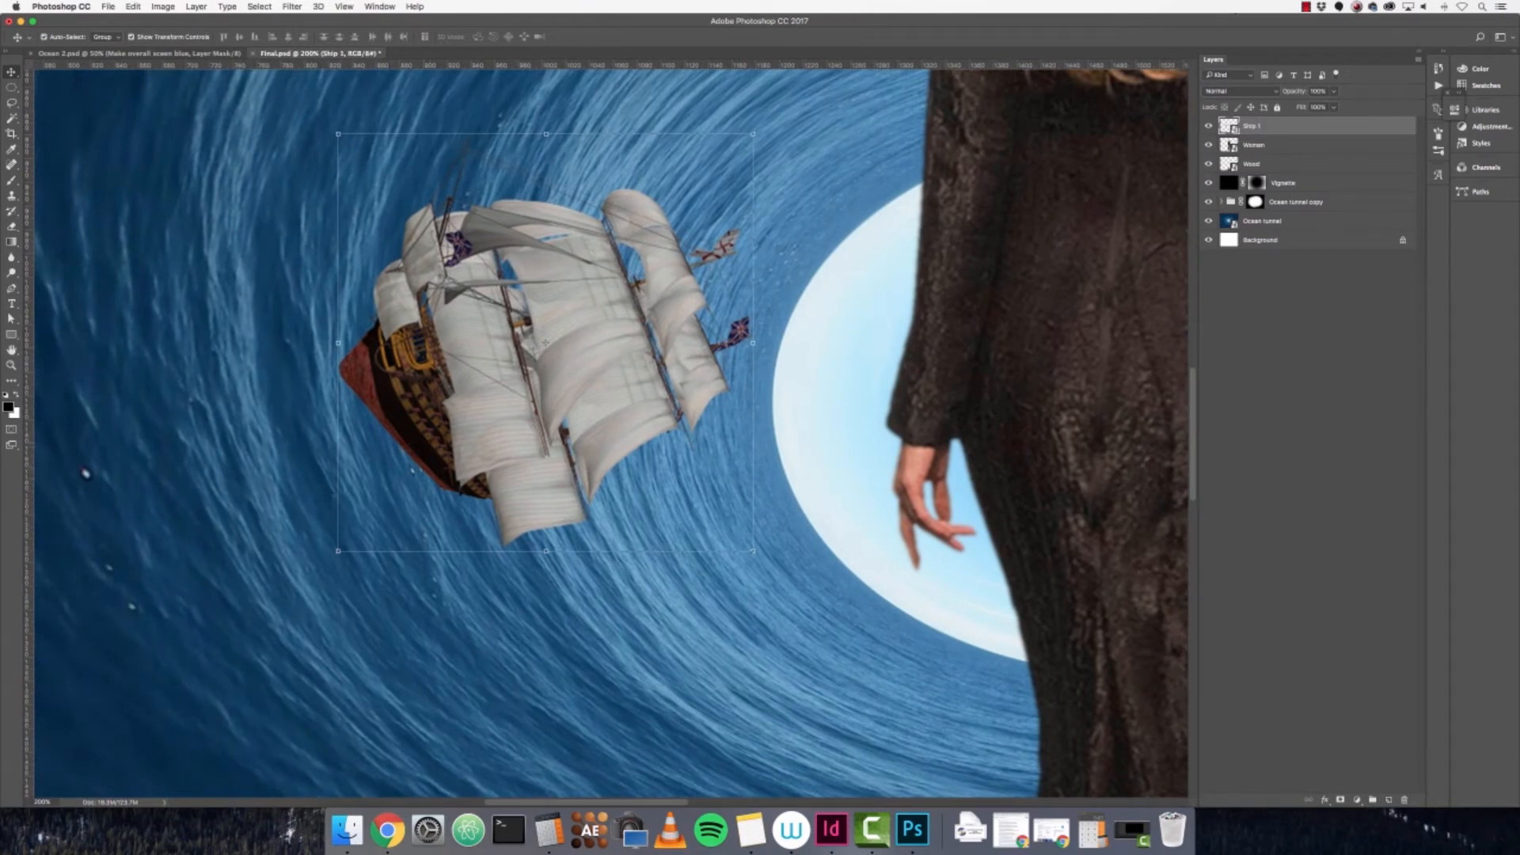
left_click(1342, 800)
- Paint black with a small soft brush on Ship 1's mask to hide the outer edge of the red hull in the water
left_click(11, 180)
key("bracketleft")
key("bracketleft")
key("bracketleft")
key("bracketleft")
key("bracketleft")
key("bracketleft")
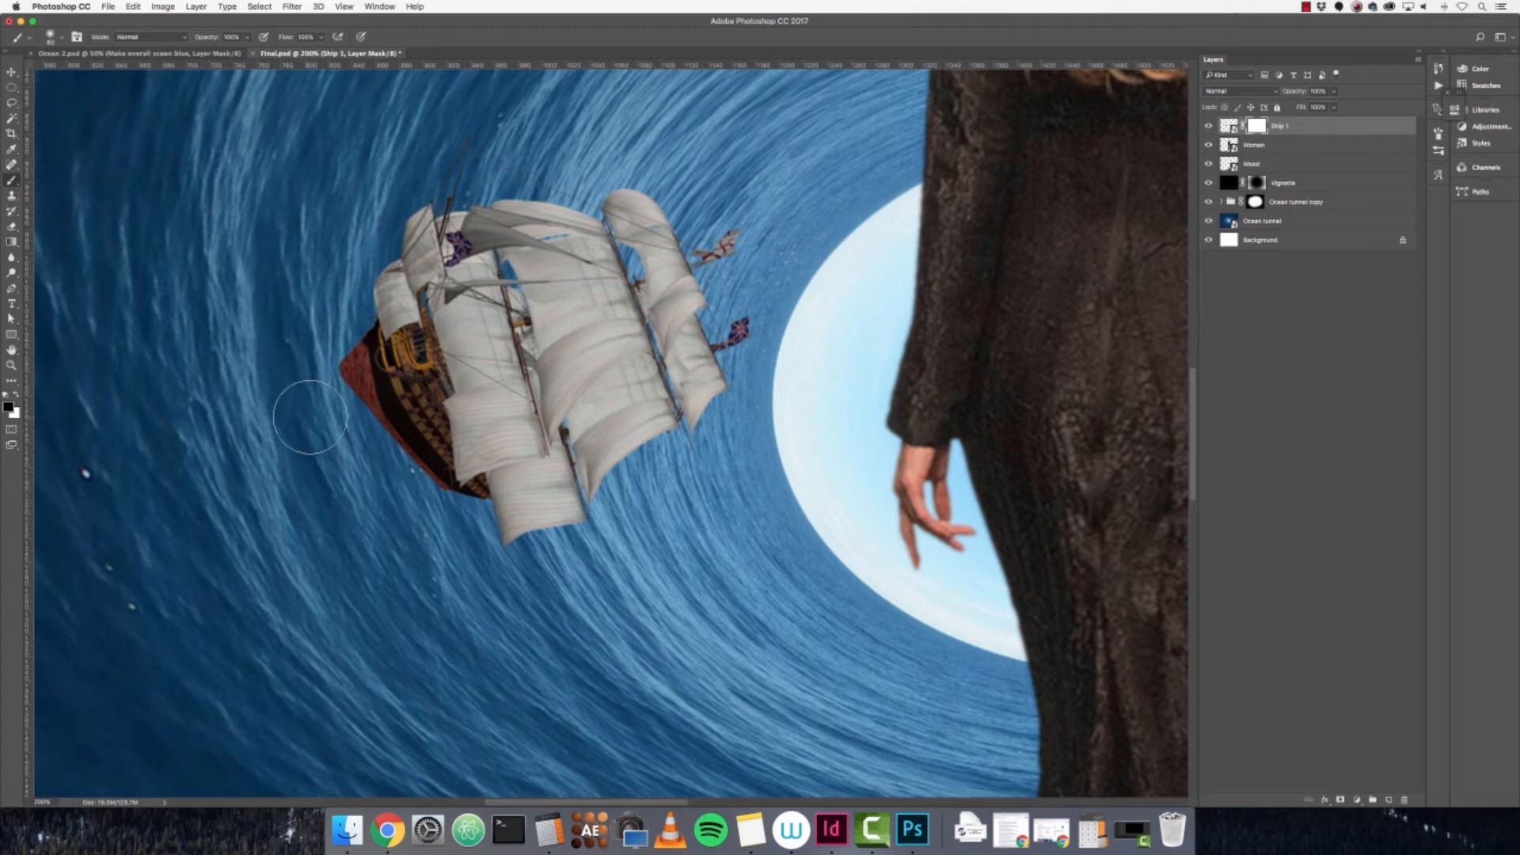
key("bracketleft")
key("bracketleft")
key("bracketleft")
mouse_move(313, 356)
left_mouse_down()
mouse_move(335, 357)
mouse_move(324, 386)
left_mouse_up()
key("super+z")
key("bracketleft")
key("bracketleft")
mouse_move(327, 370)
left_mouse_down()
mouse_move(342, 388)
mouse_move(336, 369)
left_mouse_up()
left_click_drag(392, 451, 432, 488)
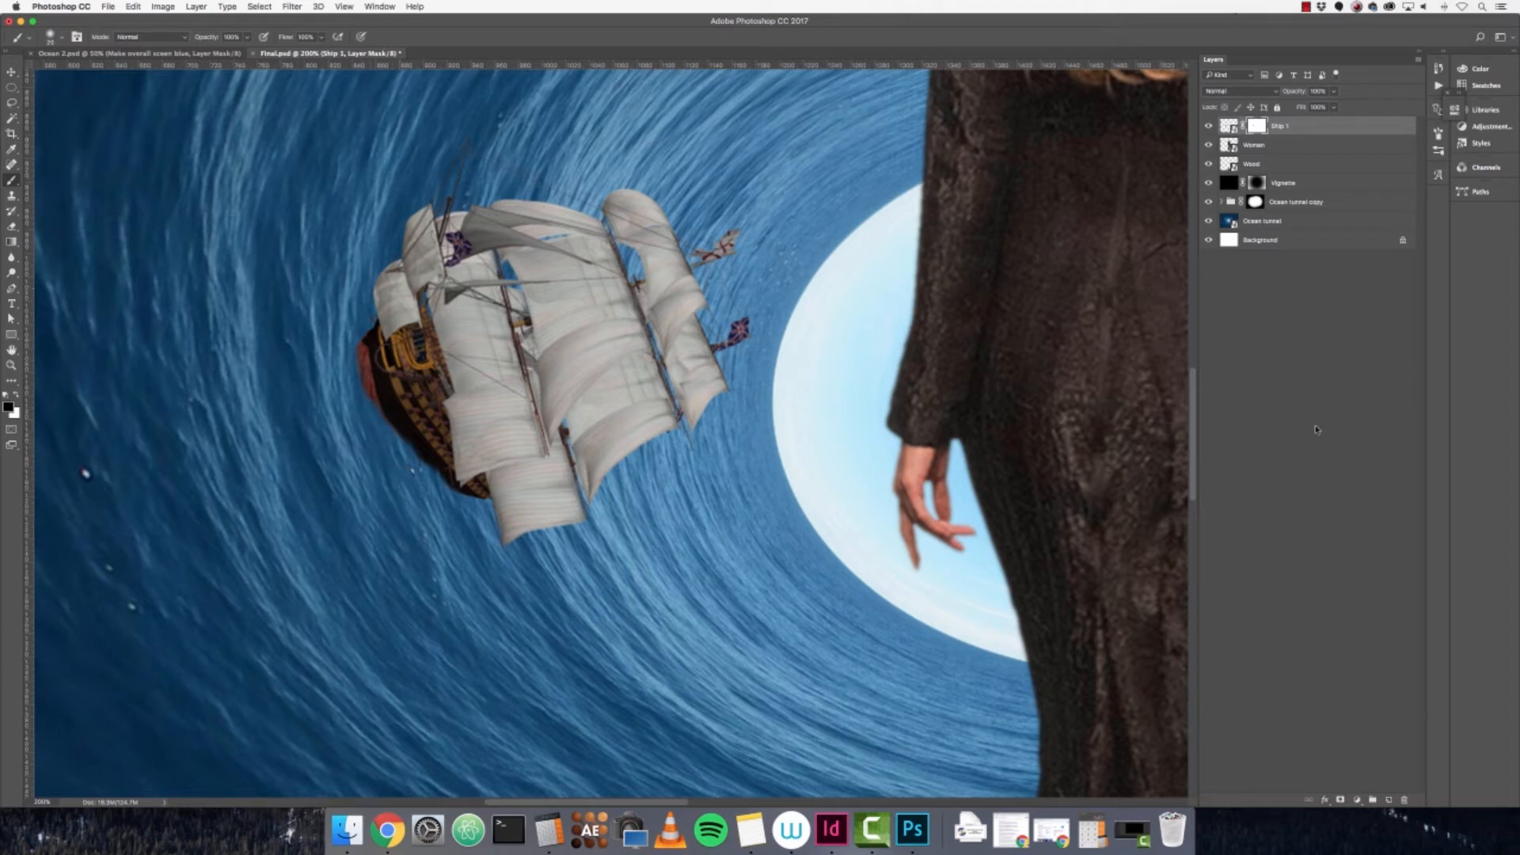
- Add a new layer above Ship 1 and name it "ship 1 water splash"
left_click(1387, 801)
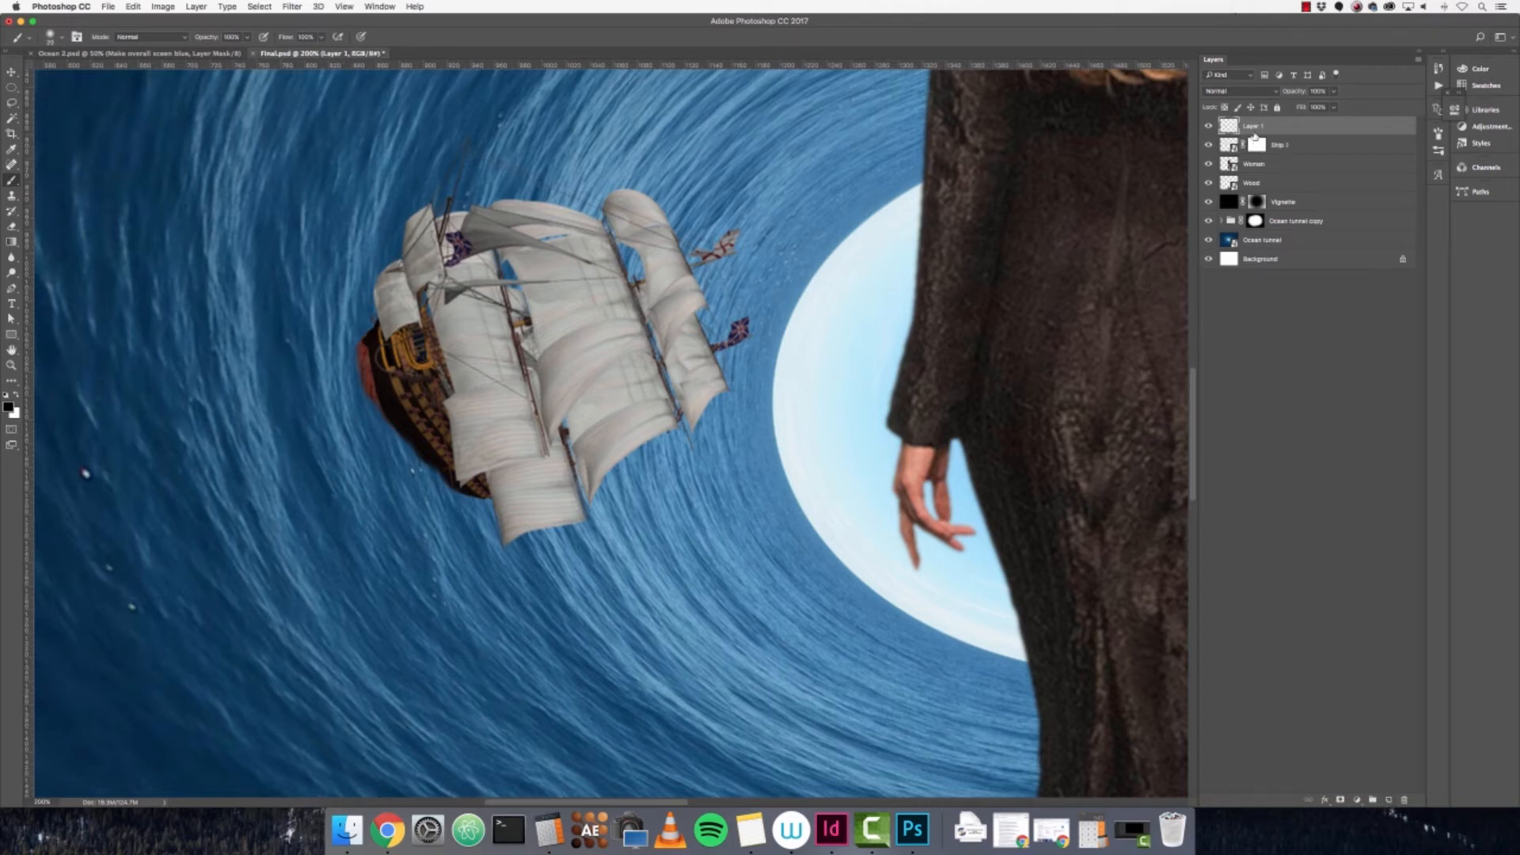
scroll(1221, 42, "down", 2)
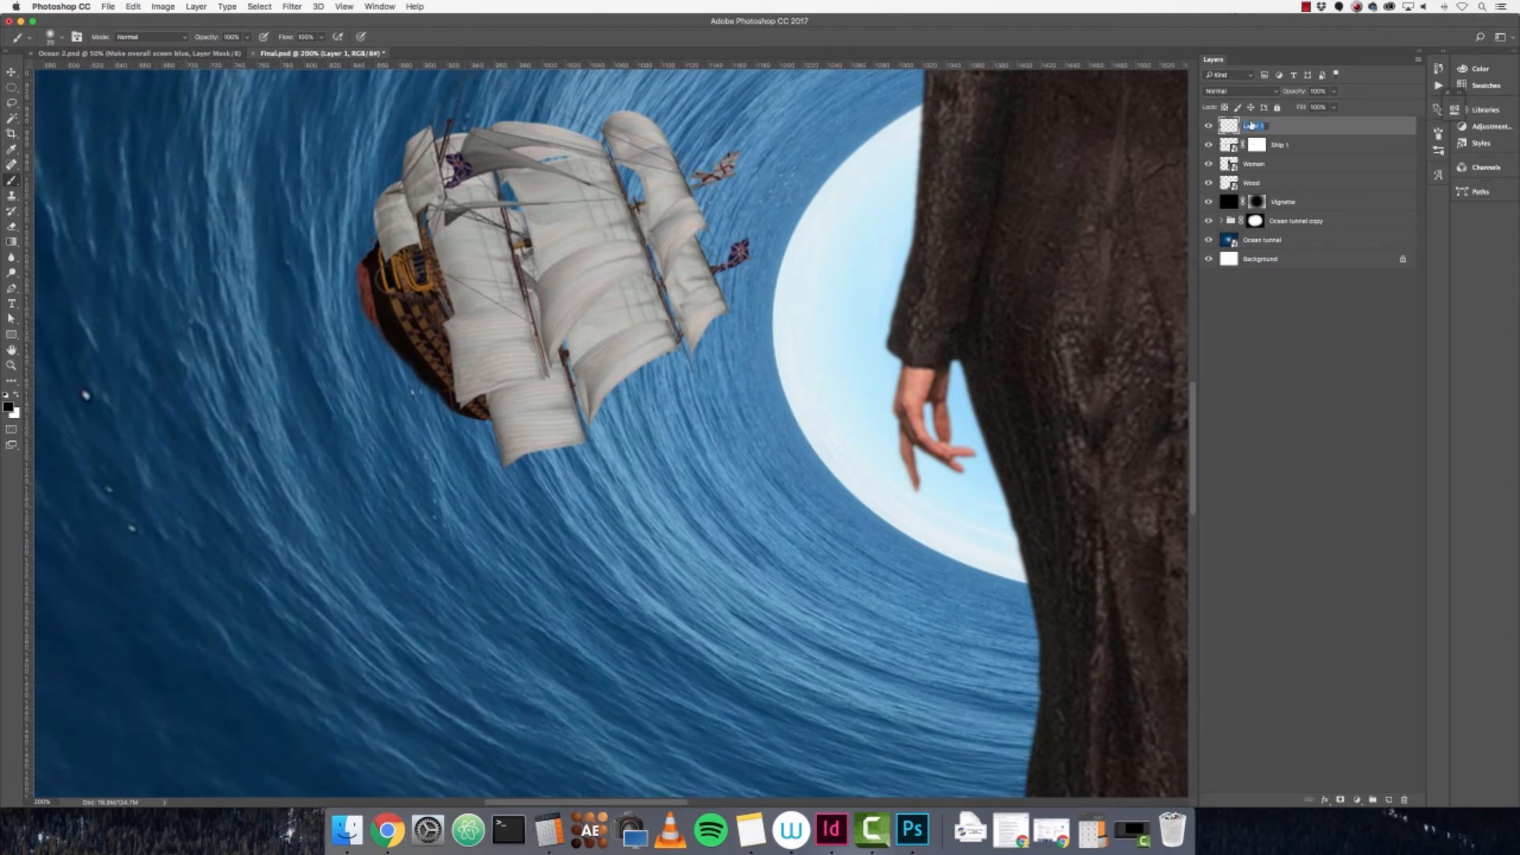
type("ship 1 wat")
key("Return")
- Try a bristle brush tip with a black stroke in the water beside Ship 1's hull, and undo the stroke
scroll(471, 207, "up", 5)
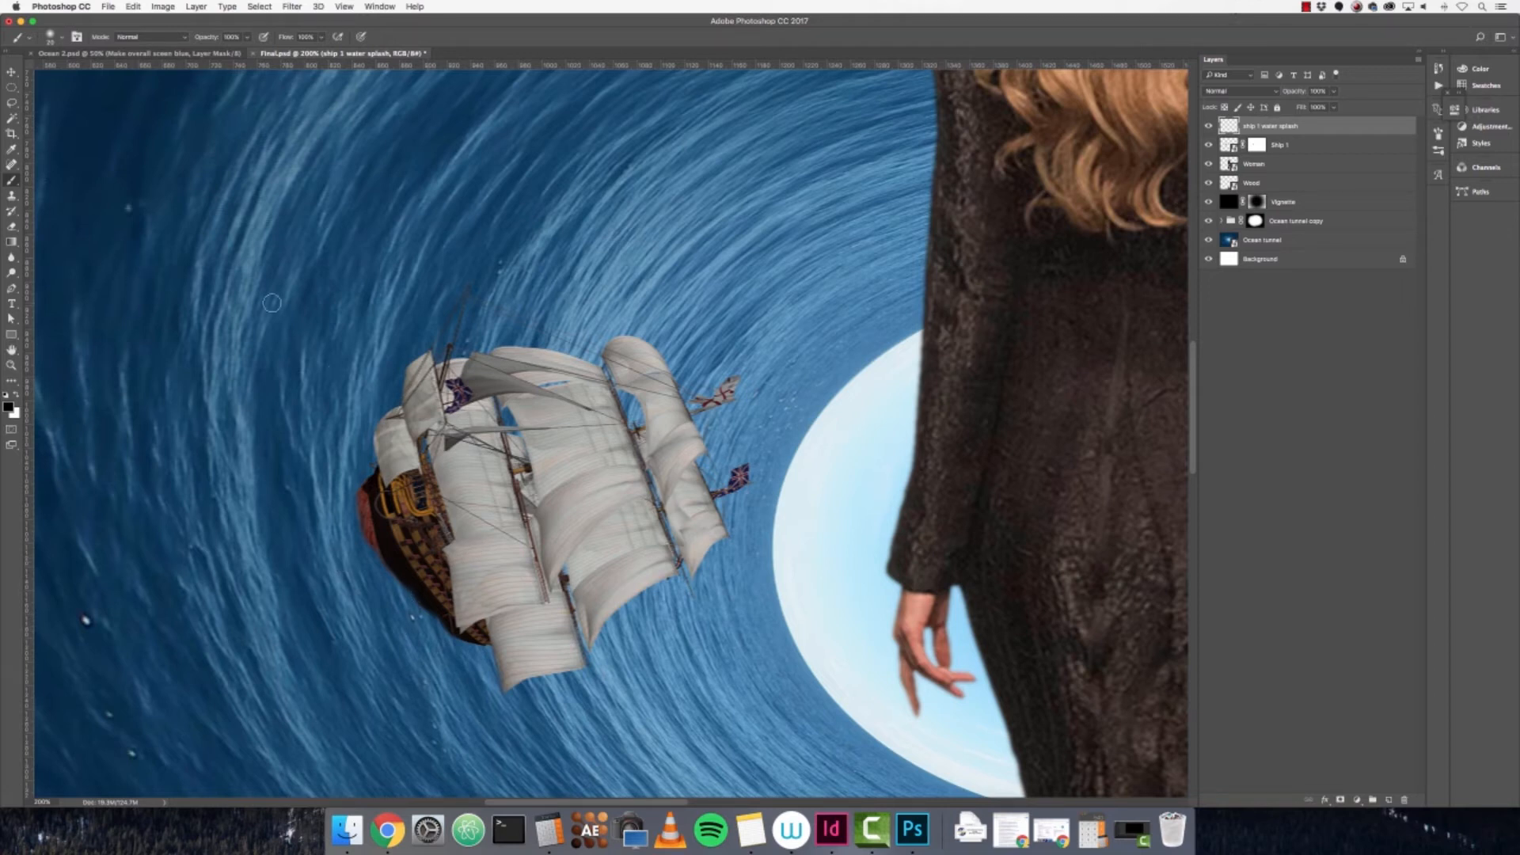
key("super+plus")
left_click_drag(302, 347, 303, 150)
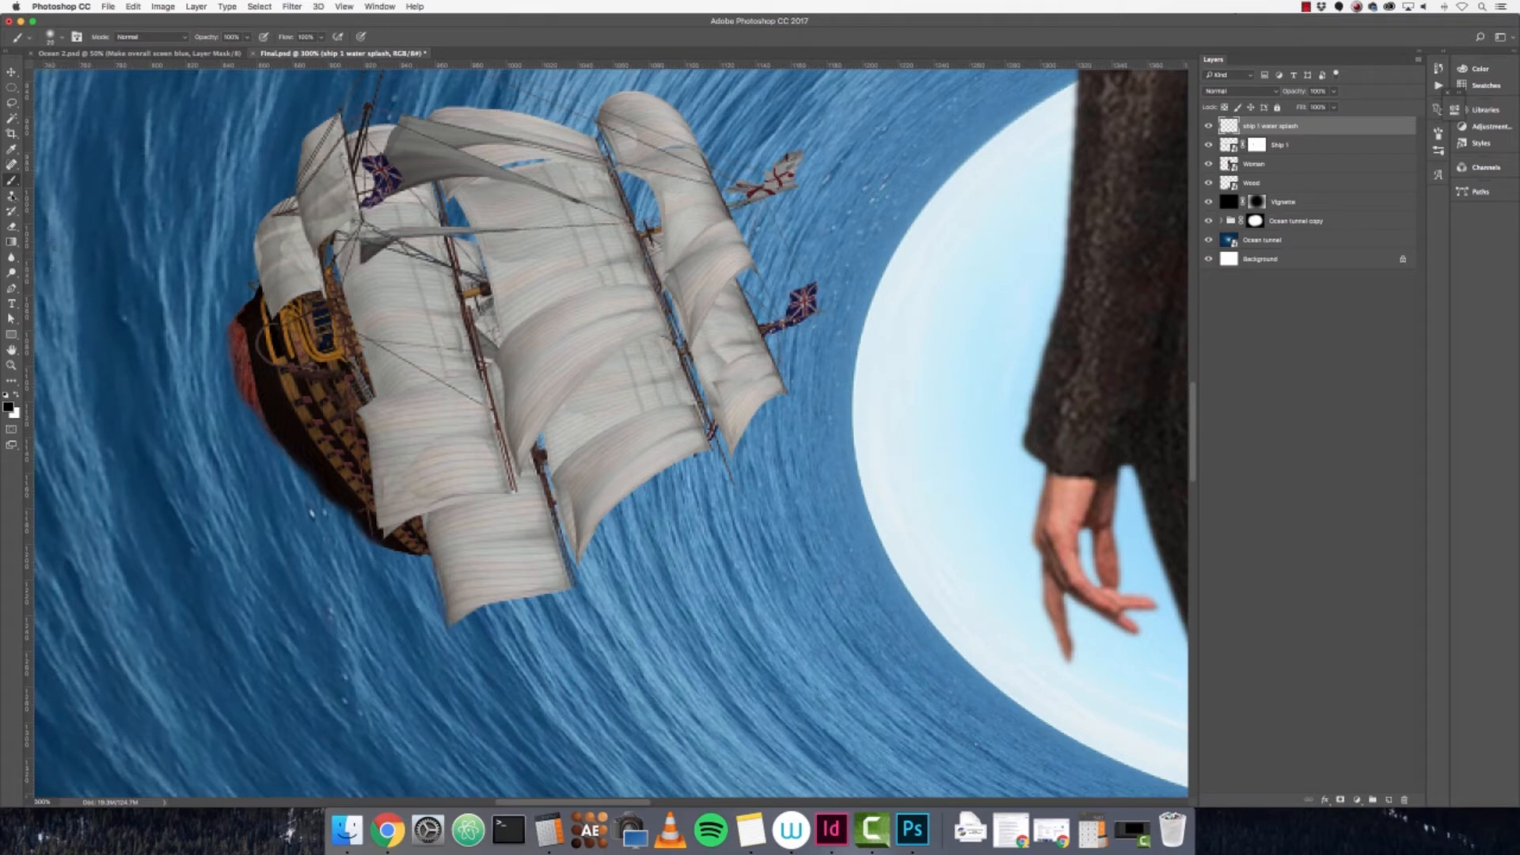
left_click(62, 38)
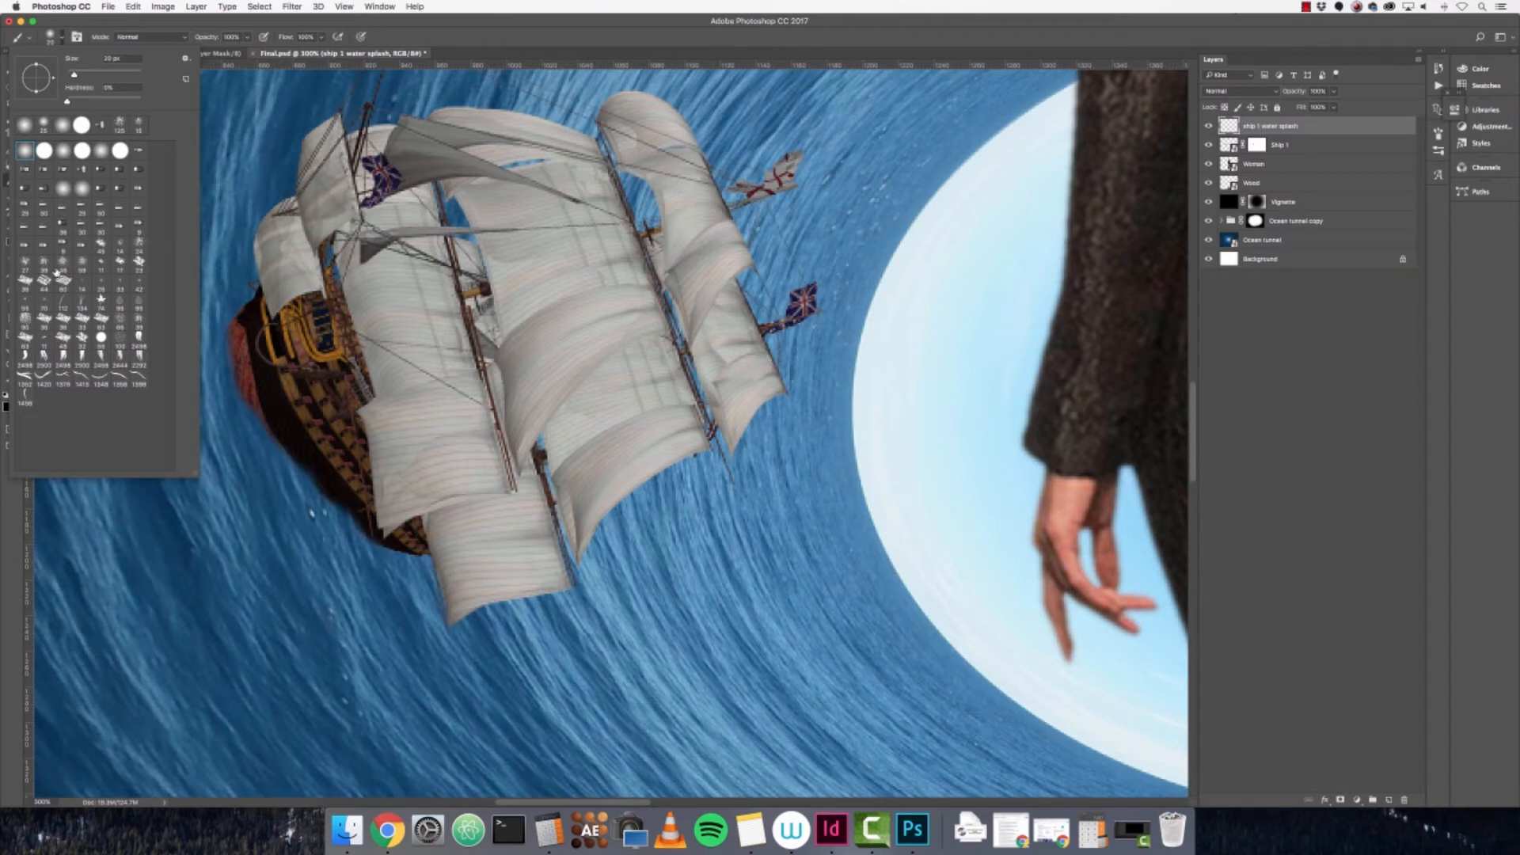
left_click(121, 190)
left_click(46, 190)
key("Return")
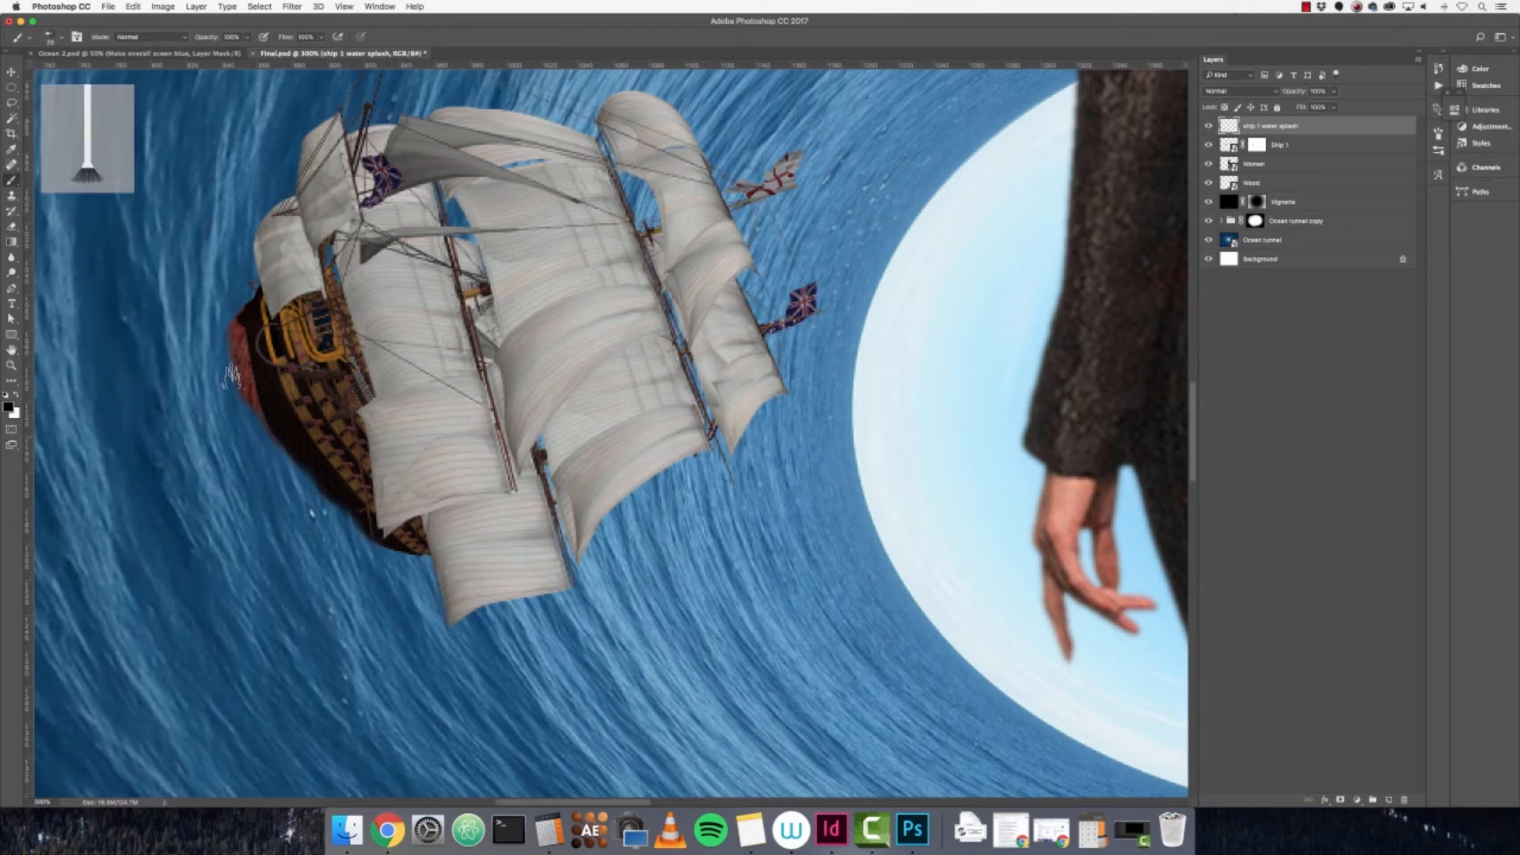
left_click_drag(237, 381, 162, 447)
key("super+z")
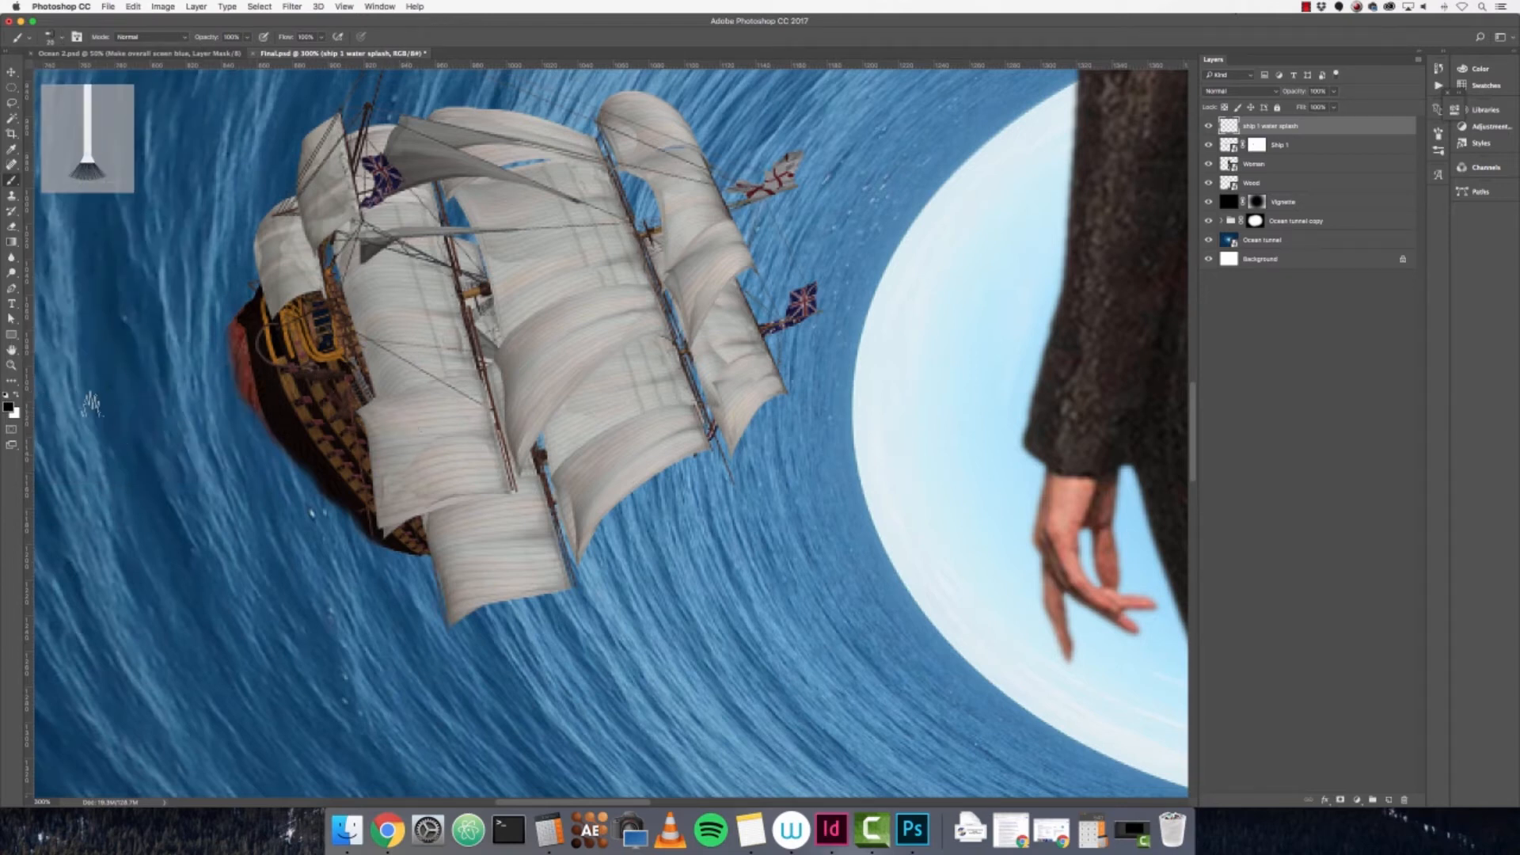
- Make white the painting color, reduce the brush opacity, and test marks at the tip of Ship 1's hull
left_click(18, 393)
left_click(248, 37)
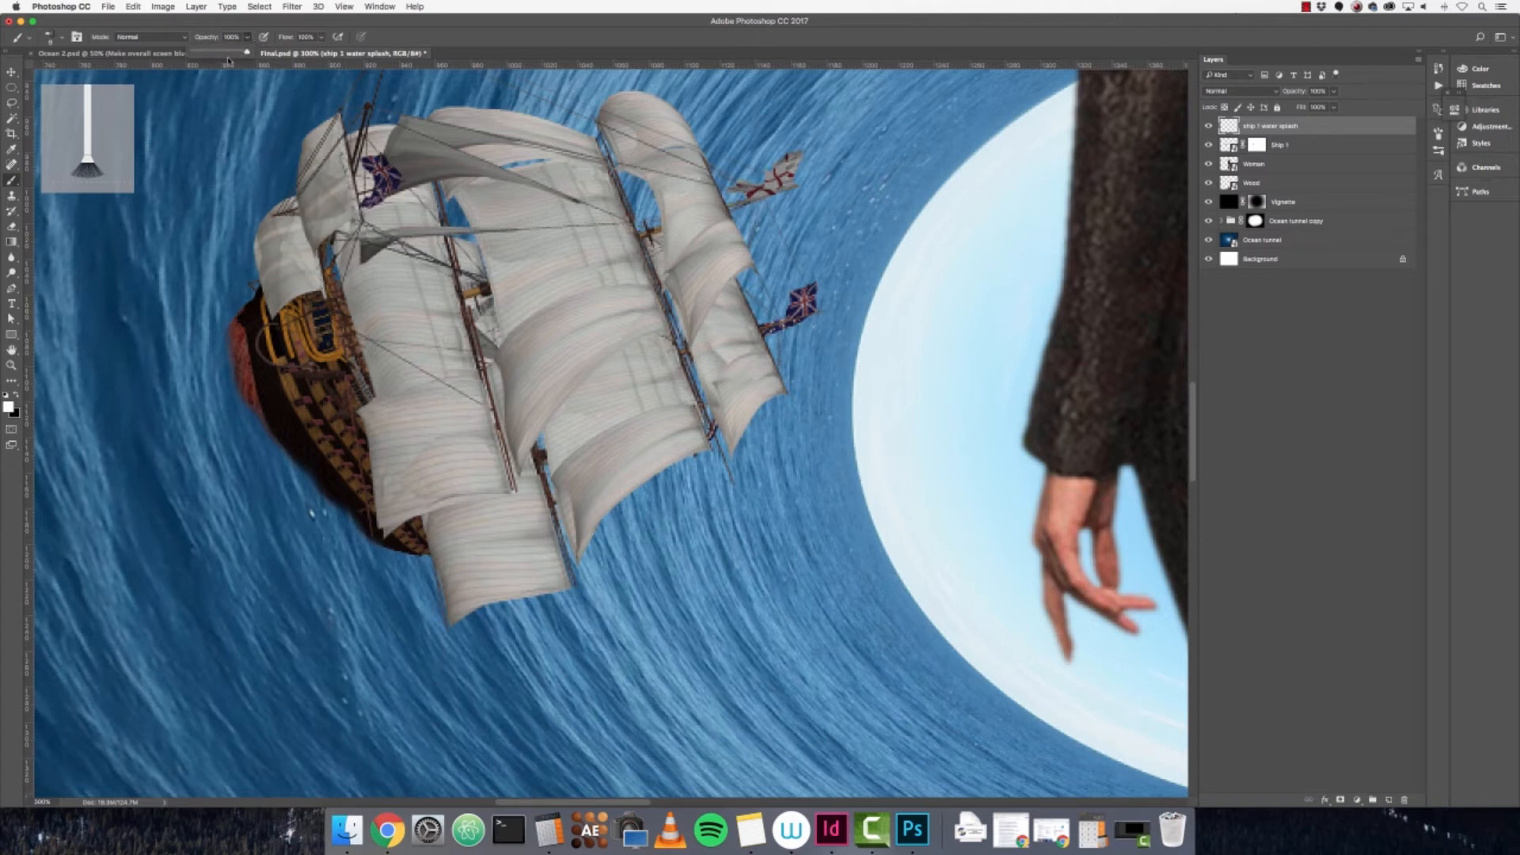
left_click_drag(224, 330, 245, 334)
key("super+z")
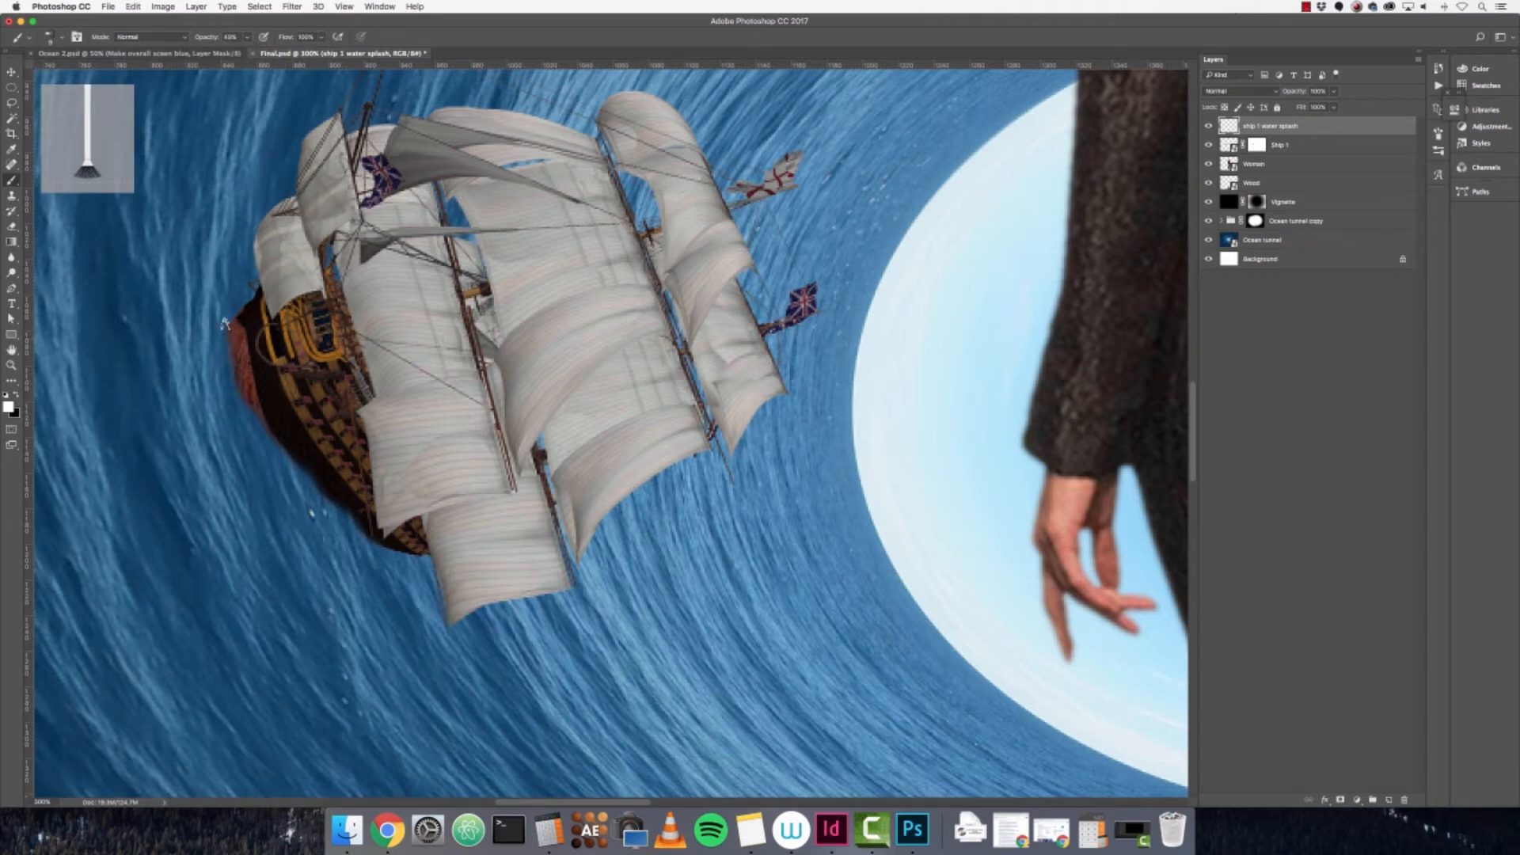
left_click(221, 323)
key("super+z")
- Try dabbing white splashes with the bristle brush along the outer edge of Ship 1's red hull
left_click(228, 323)
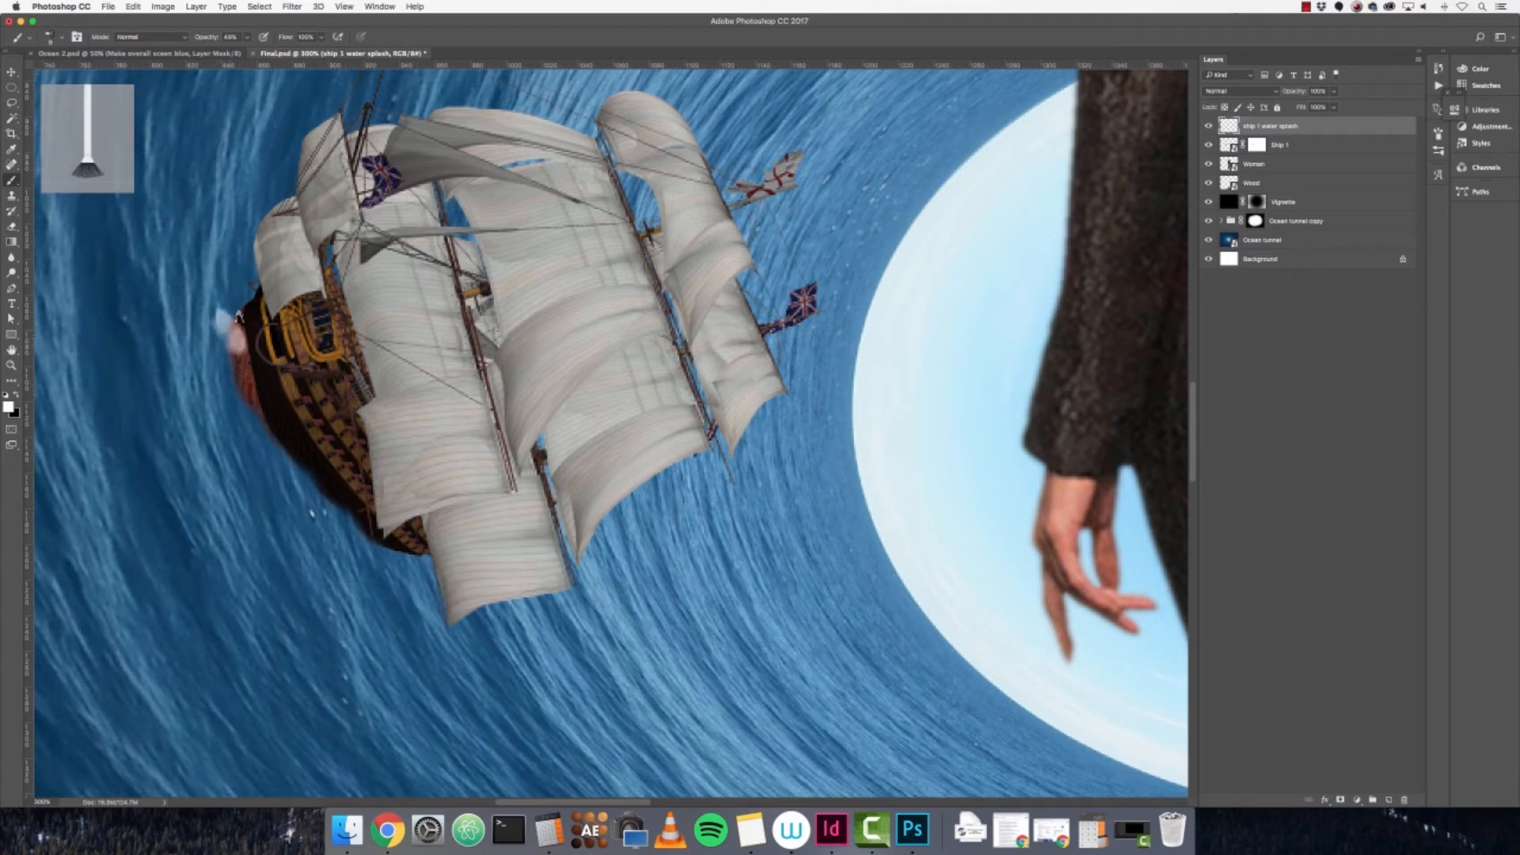
left_click(234, 348)
left_click(235, 365)
left_click(242, 387)
left_click(242, 391)
left_click(242, 399)
left_click(223, 320)
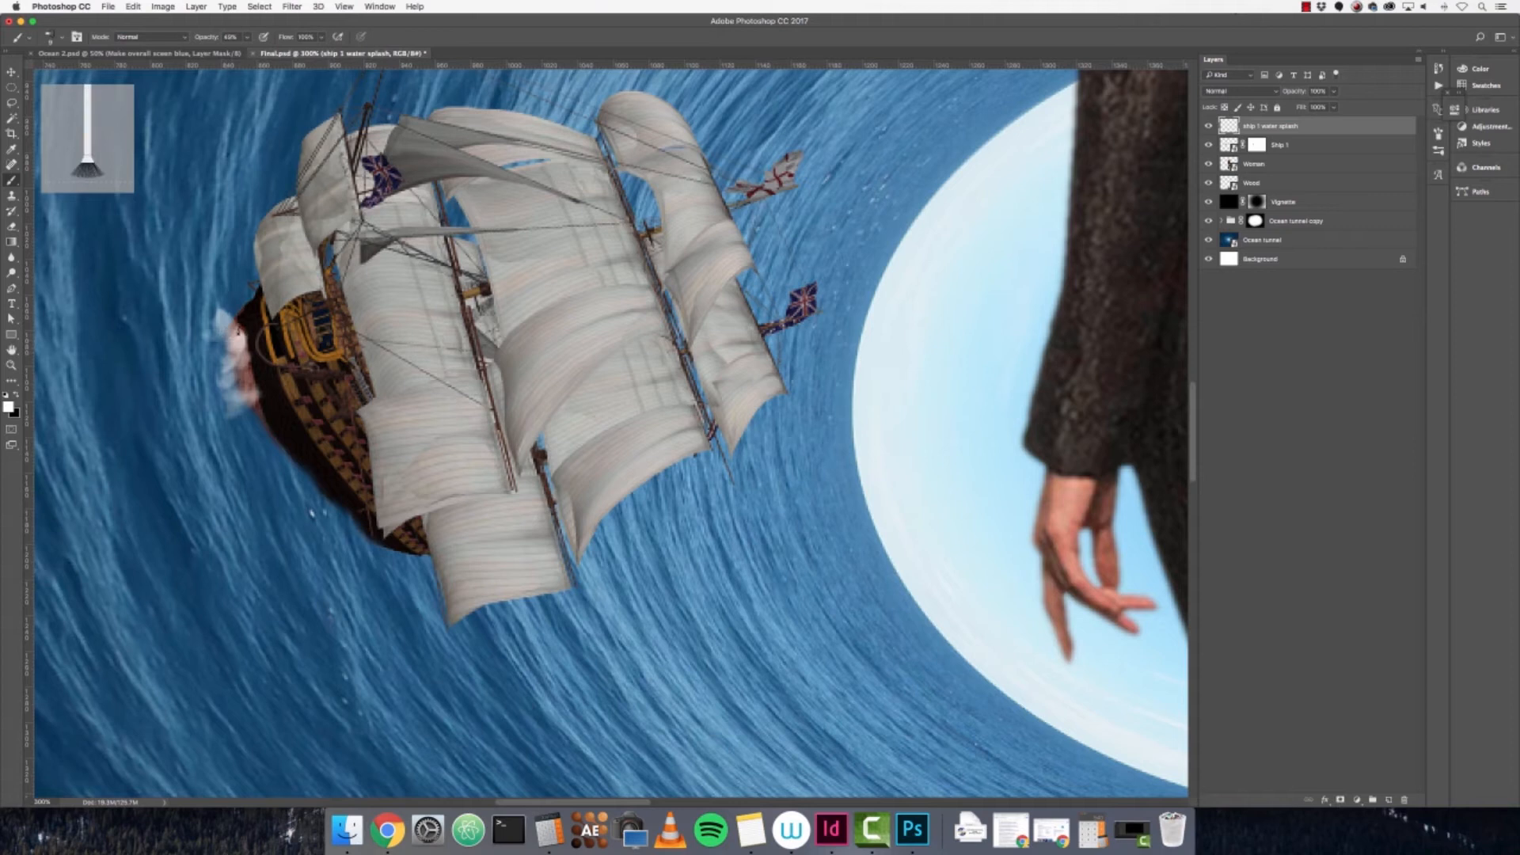
left_click(223, 341)
left_click(221, 342)
- Undo the white splash dabs and the renaming of the splash layer
key("super+alt+z")
key("super+alt+z")
key("super+alt+z")
key("super+alt+z")
key("super+alt+z")
key("super+alt+z")
key("super+alt+z")
key("super+alt+z")
key("super+alt+z")
key("super+alt+z")
key("super+alt+z")
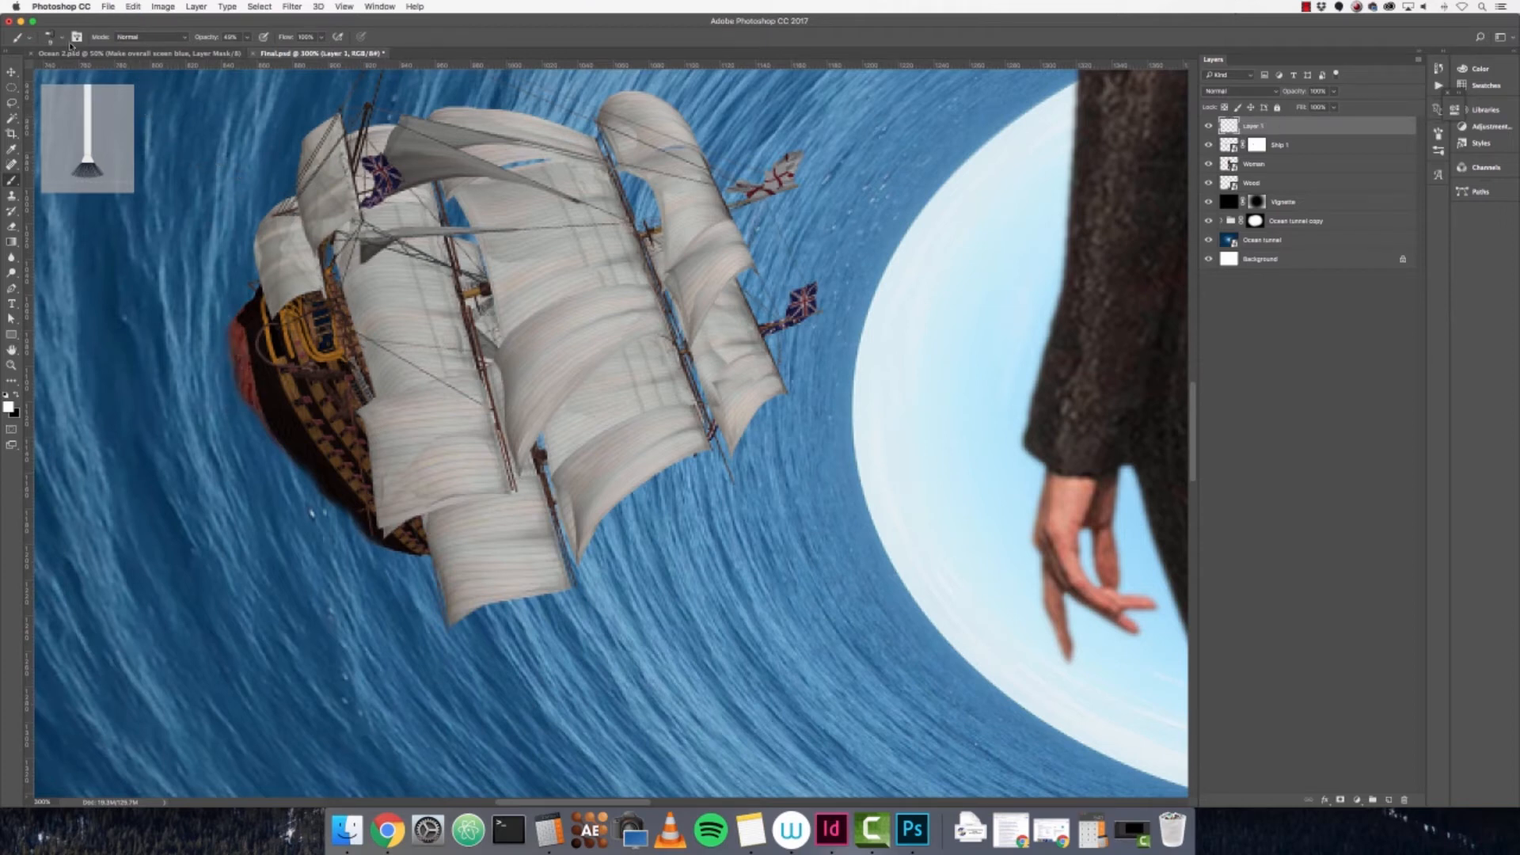
- Choose a different bristle brush tip and paint faint white spray along the outer edge of Ship 1's hull on Layer 1
left_click(59, 38)
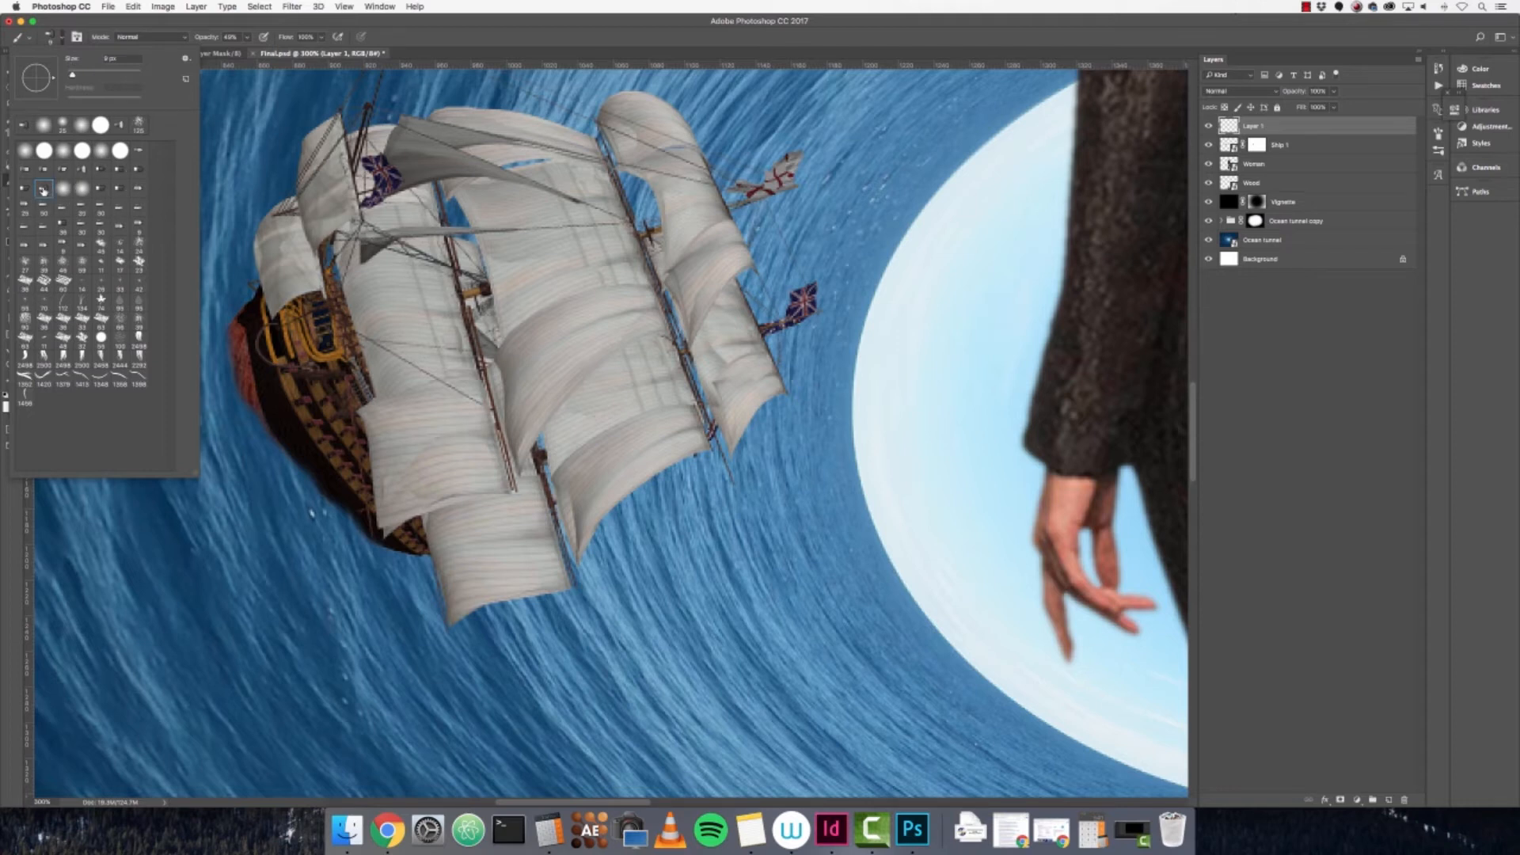
left_click(98, 190)
key("Return")
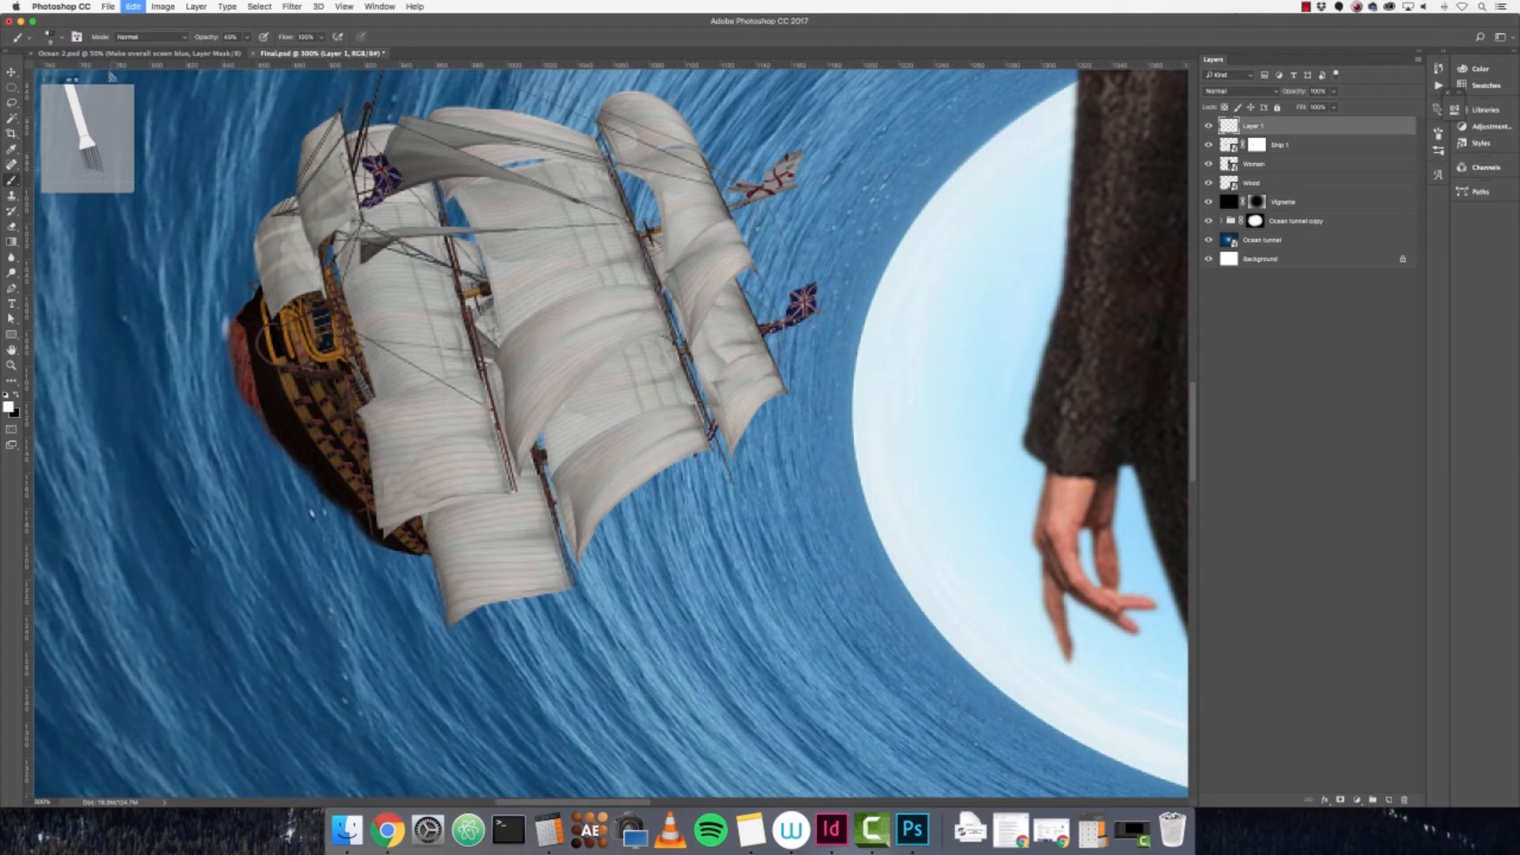
left_click(52, 37)
left_click(83, 169)
left_click(233, 336)
mouse_move(238, 348)
left_mouse_down()
mouse_move(276, 359)
mouse_move(228, 336)
mouse_move(244, 393)
left_mouse_up()
key("super+z")
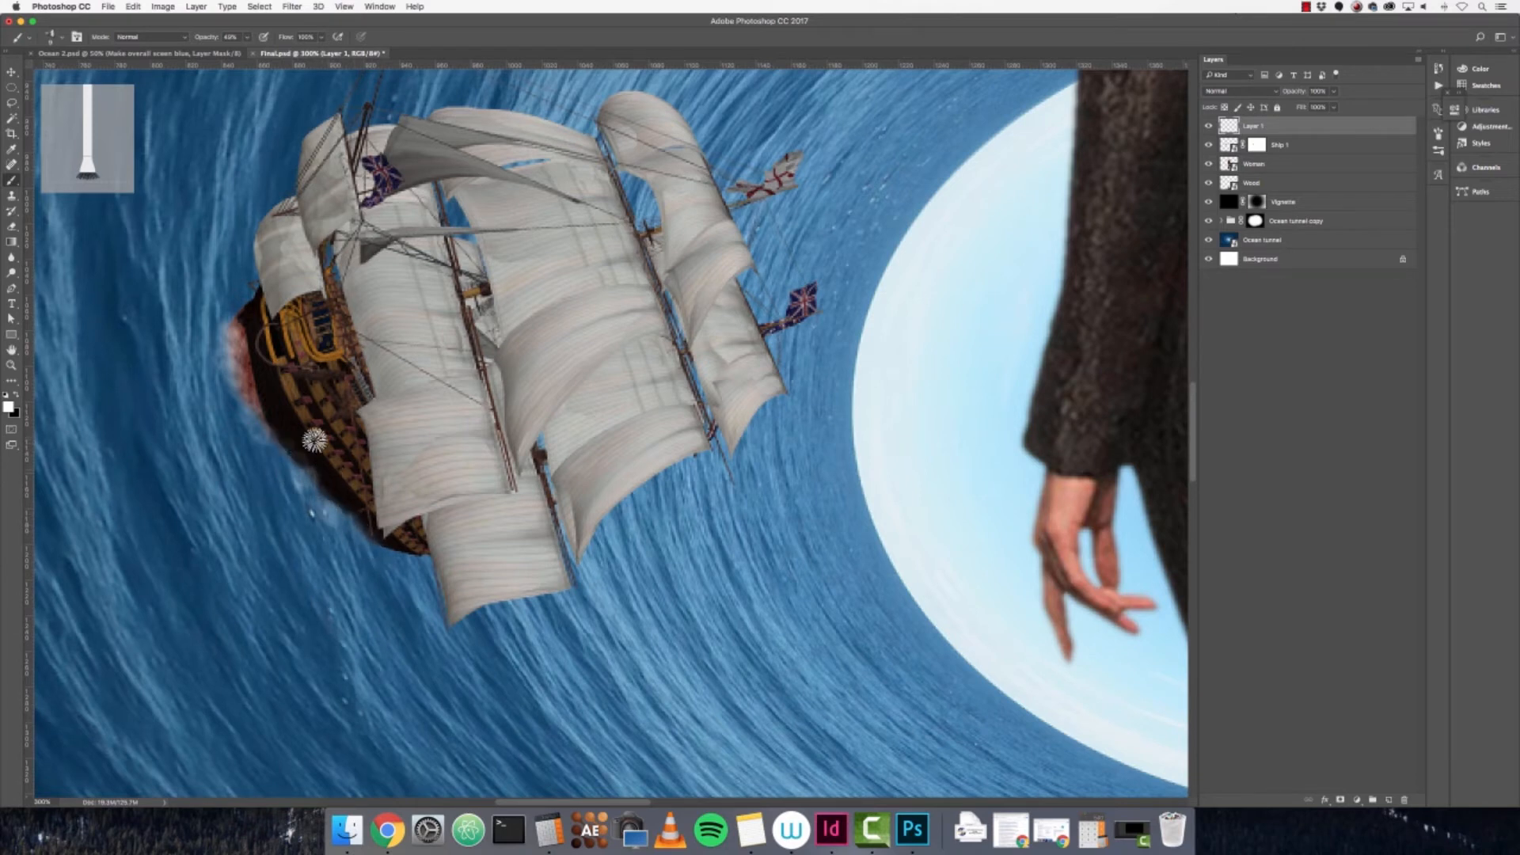
key("super+0")
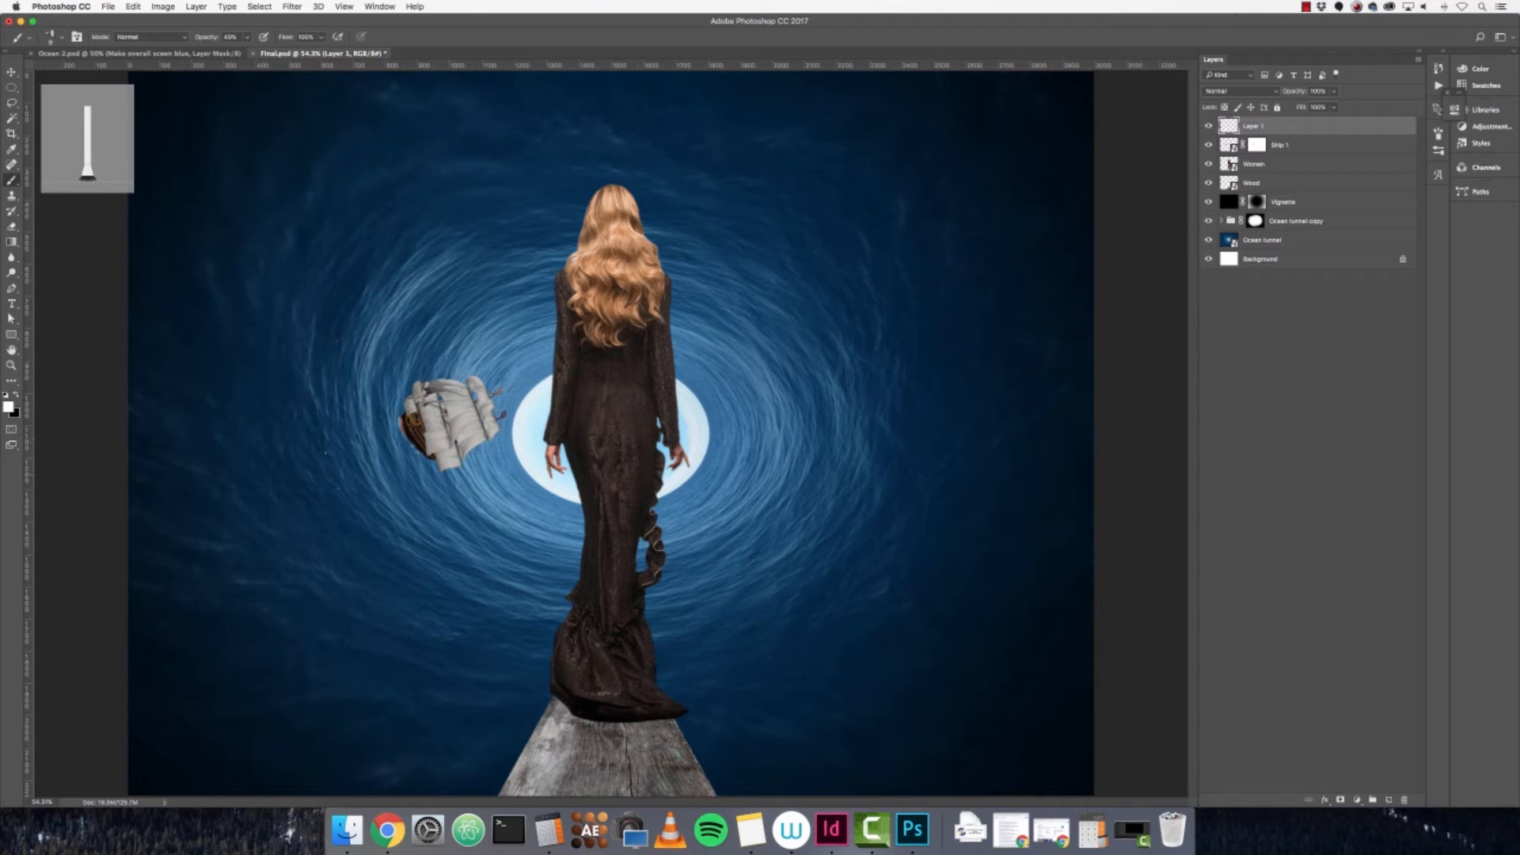
- Switch to Finder and place the Ship 2 image into the Final.psd composite above Layer 1
left_click(347, 829)
left_click(665, 362)
left_click_drag(678, 336, 890, 250)
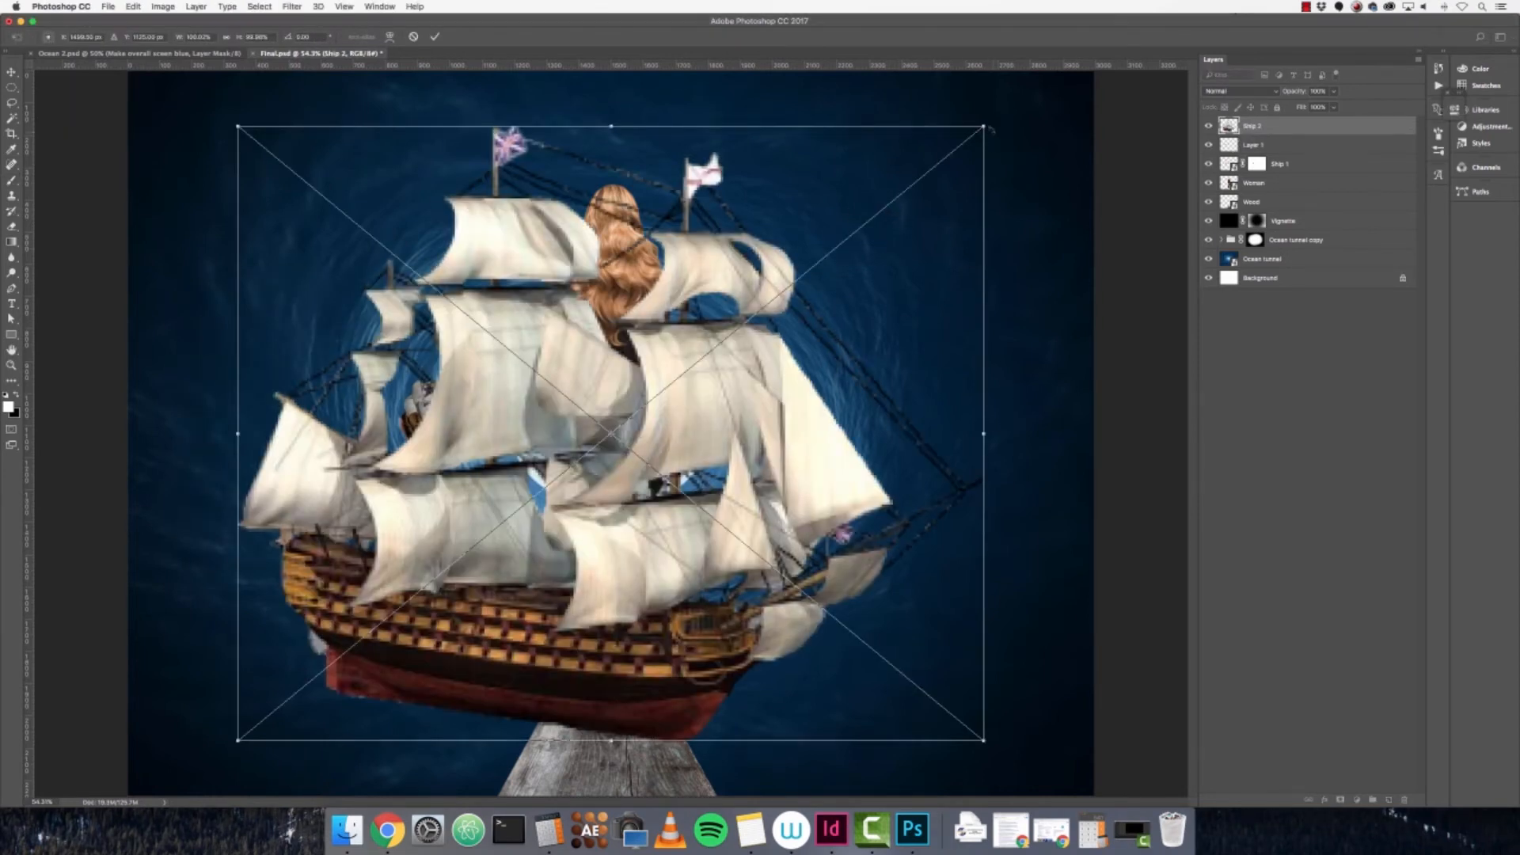
- Scale Ship 2 down, tilt it, move it beside the bright vortex opening near the woman's right hand, and apply the transform
left_click_drag(985, 125, 673, 352)
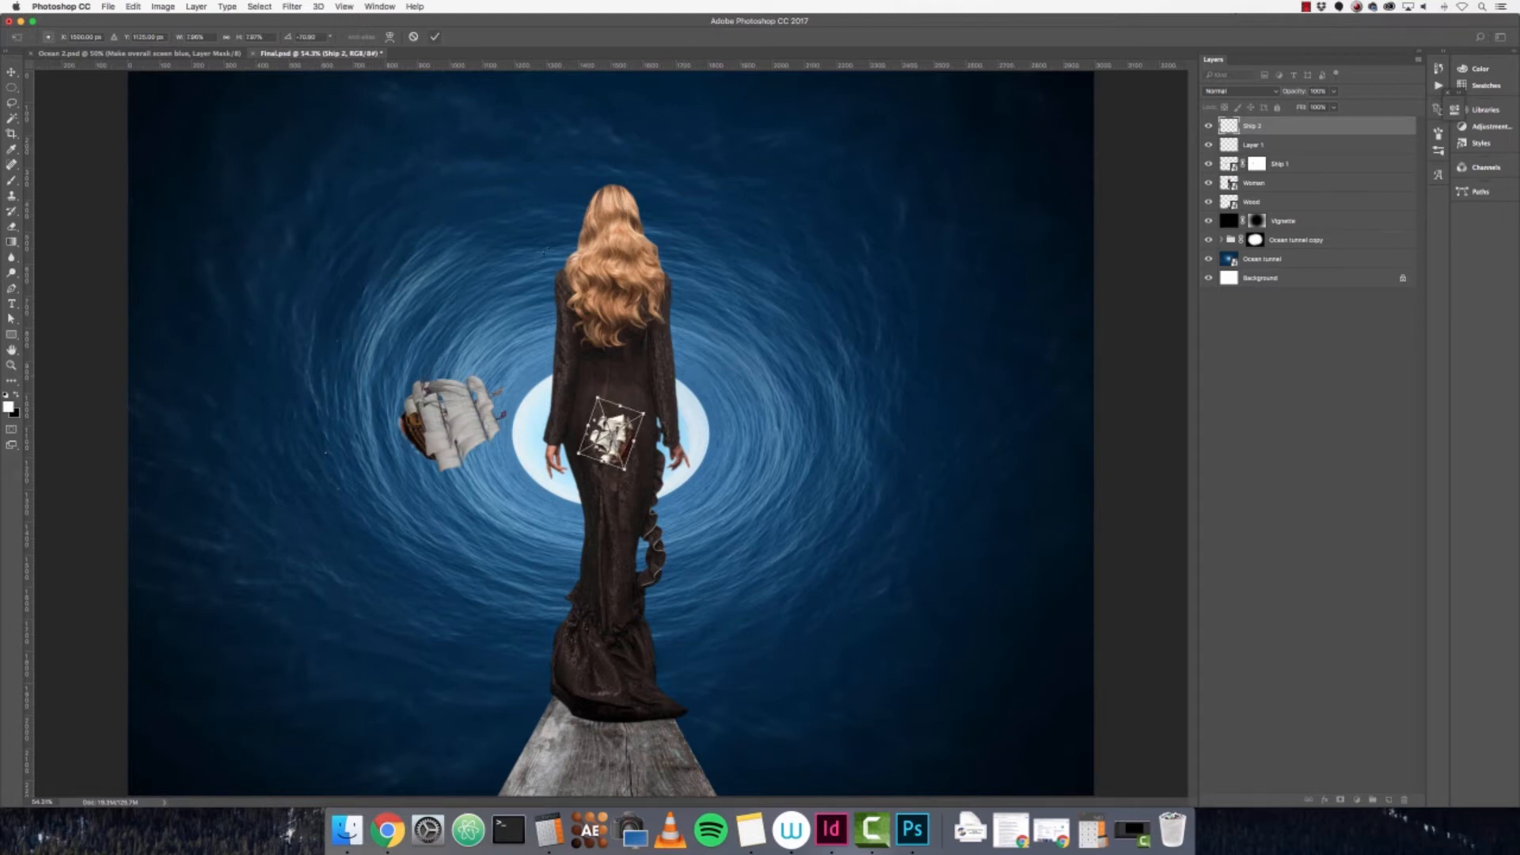
left_click_drag(613, 430, 738, 426)
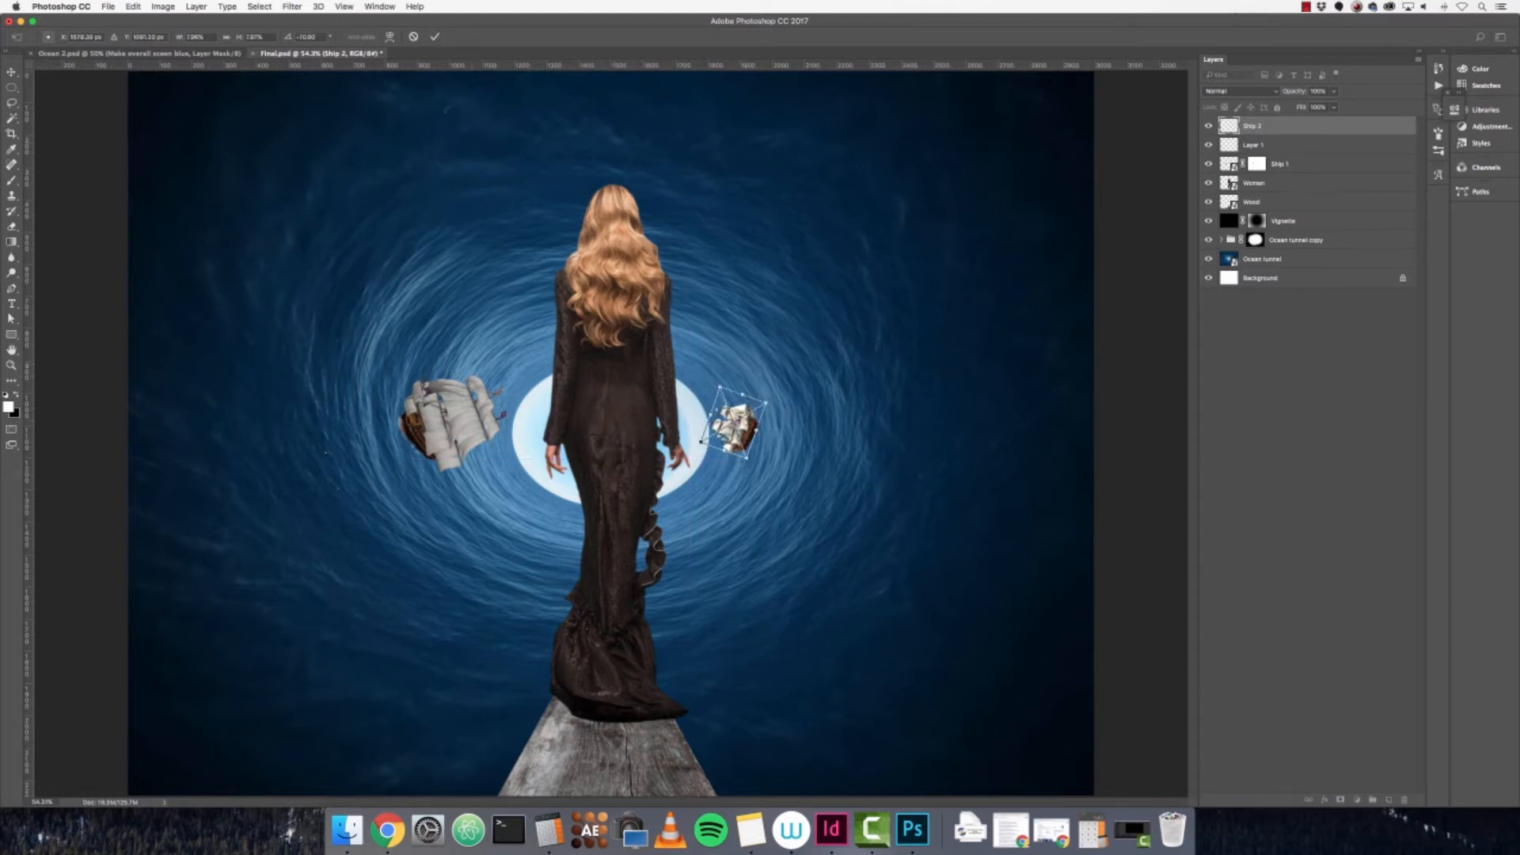
left_click(434, 36)
- Move Ship 2 higher along the swirl beside the woman's right arm and rotate it so its hull faces the vortex's outer side
key("b")
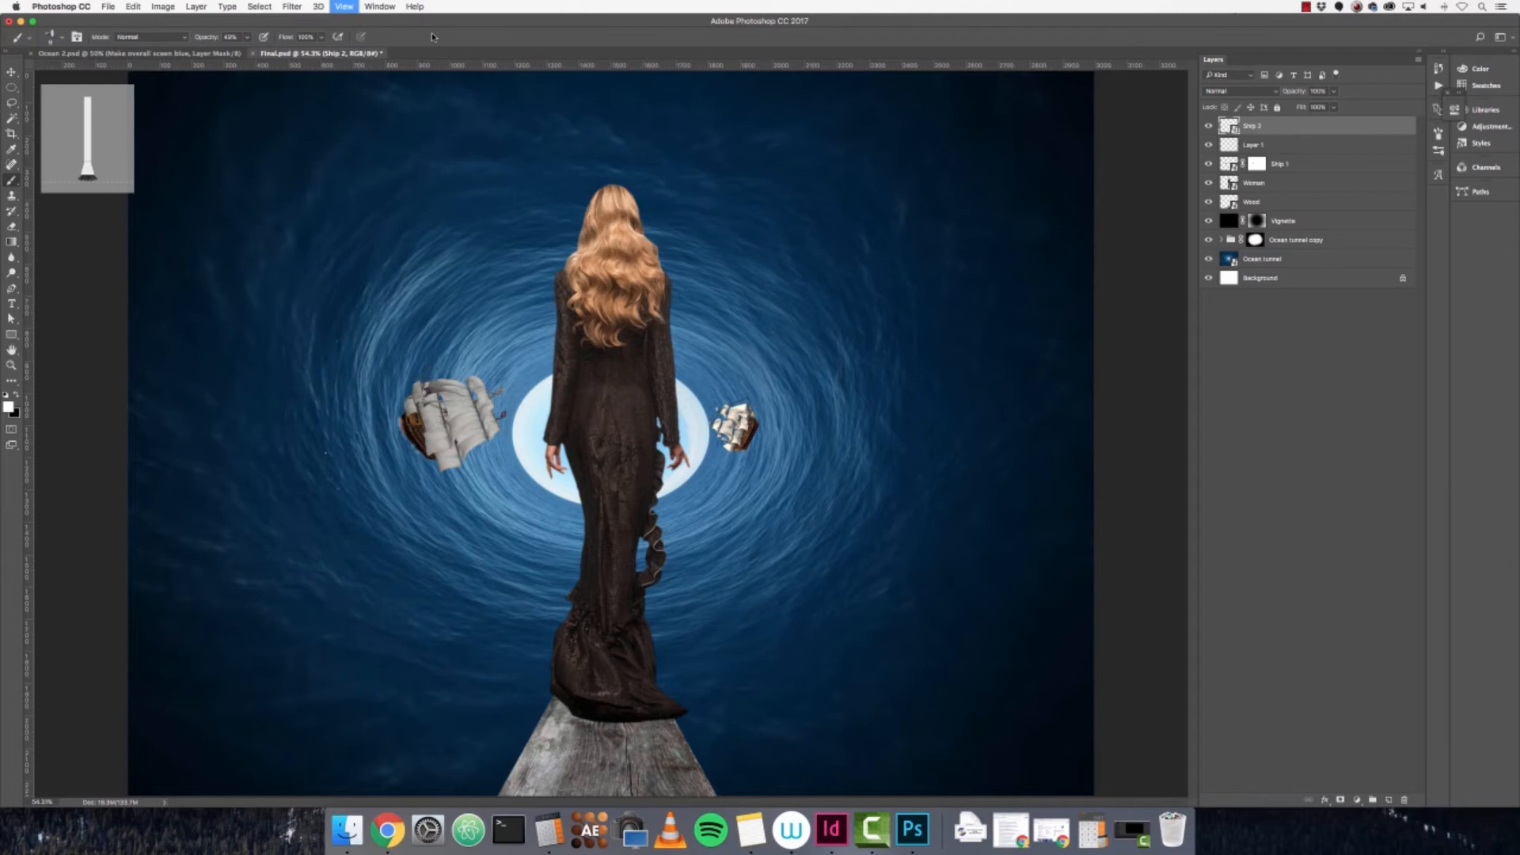
key("super+1")
scroll(815, 452, "right", 5)
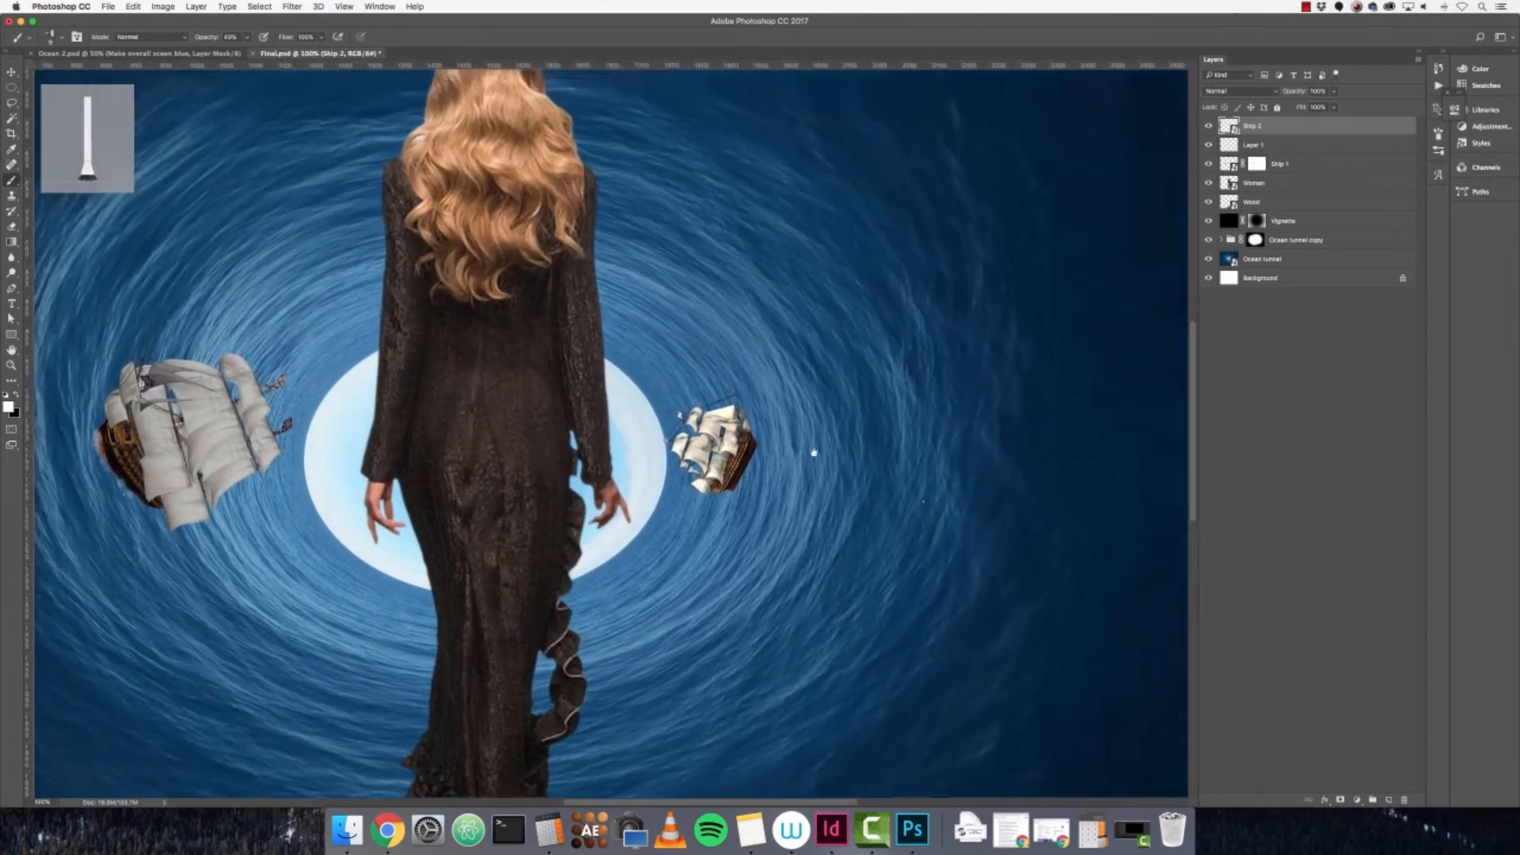
key("v")
key("super+equal")
key("super+minus")
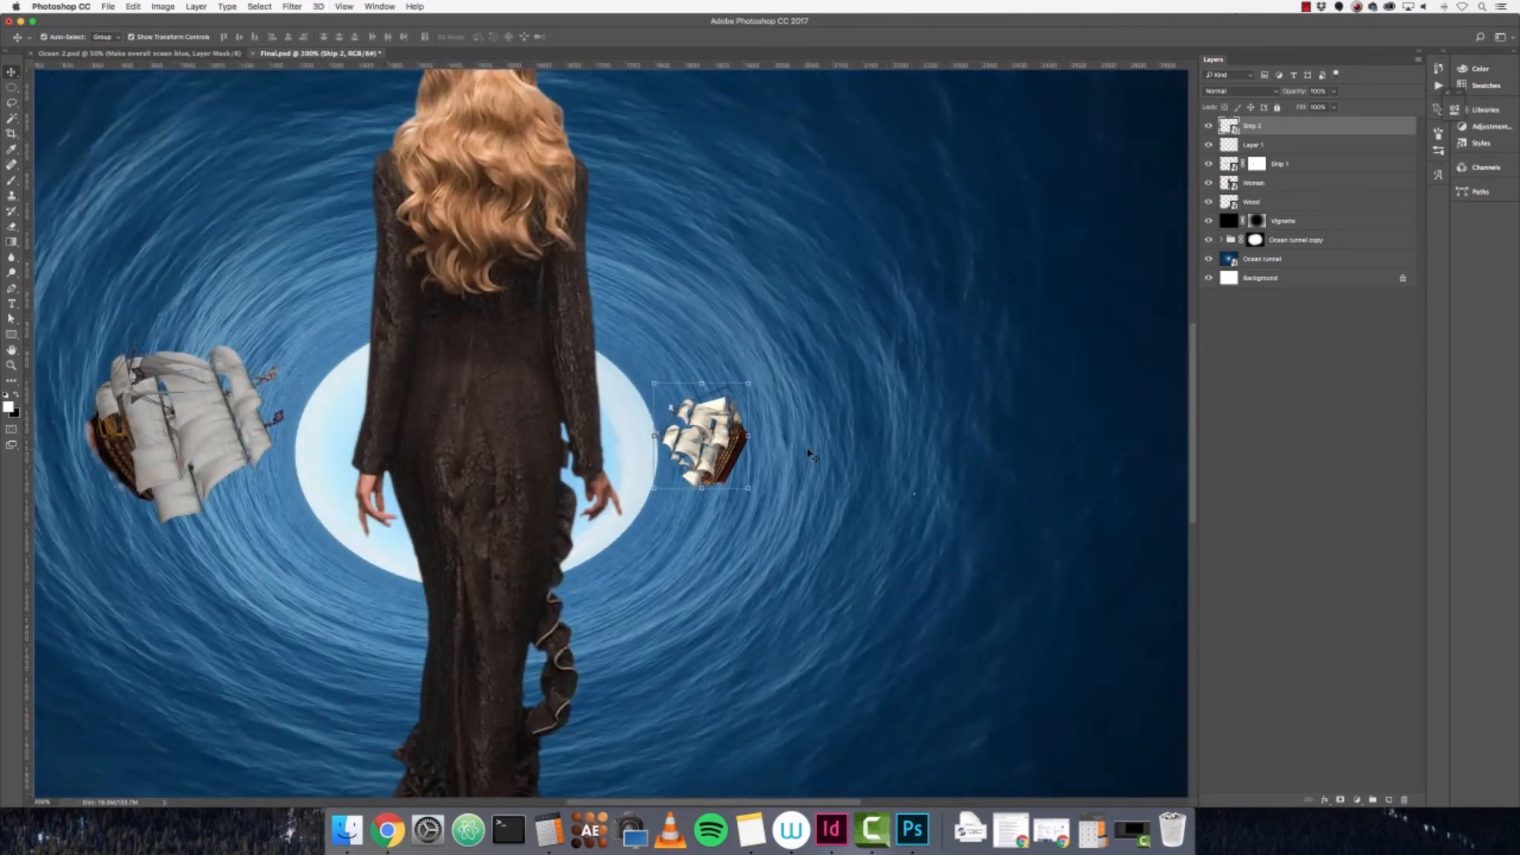
key("super+equal")
scroll(889, 404, "right", 5)
scroll(889, 404, "up", 3)
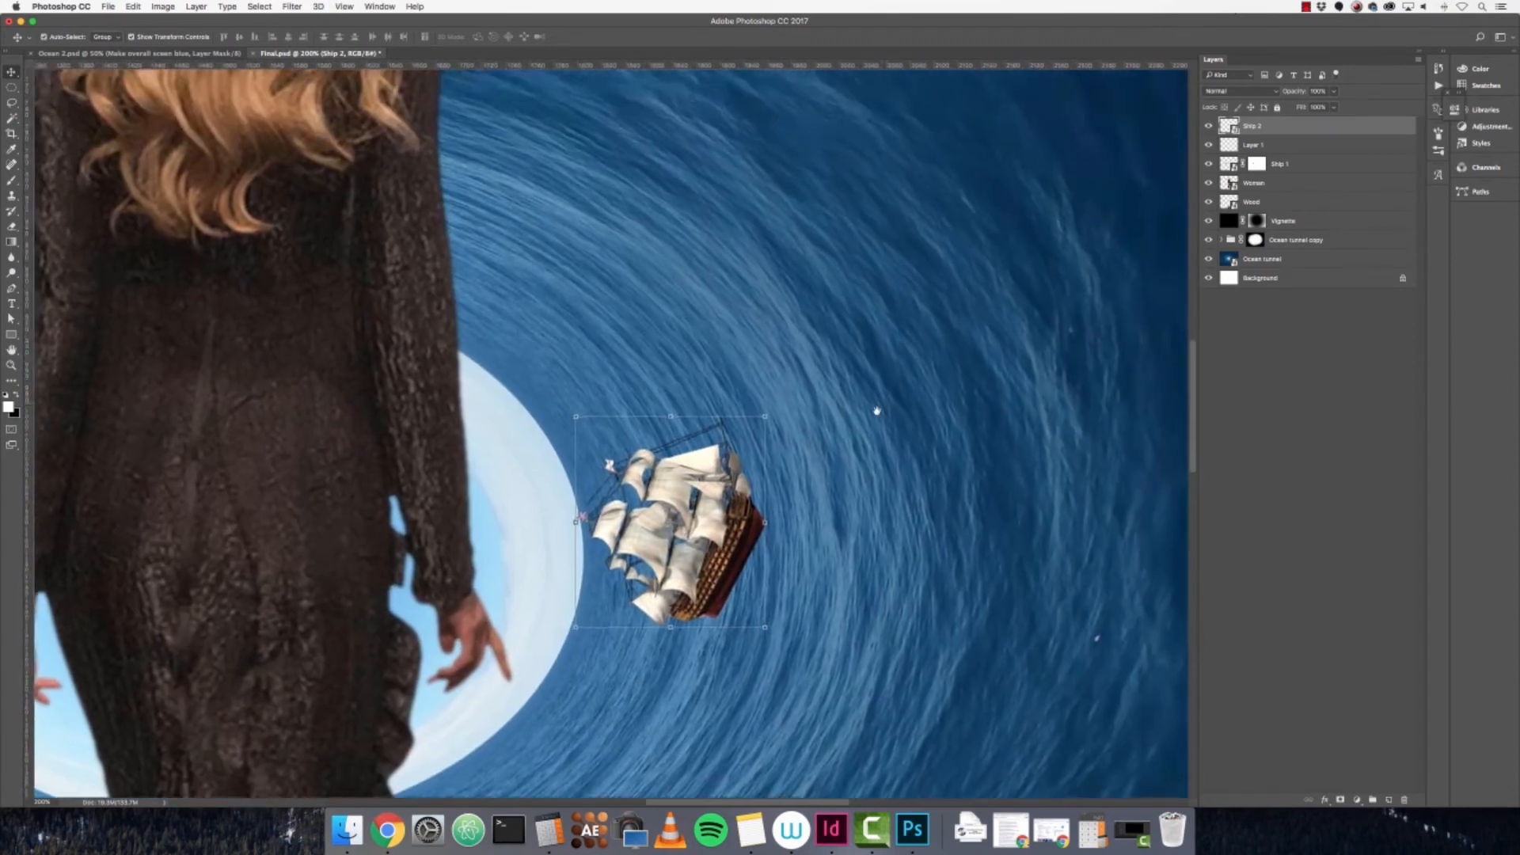
left_click_drag(749, 429, 651, 391)
left_click_drag(710, 483, 759, 319)
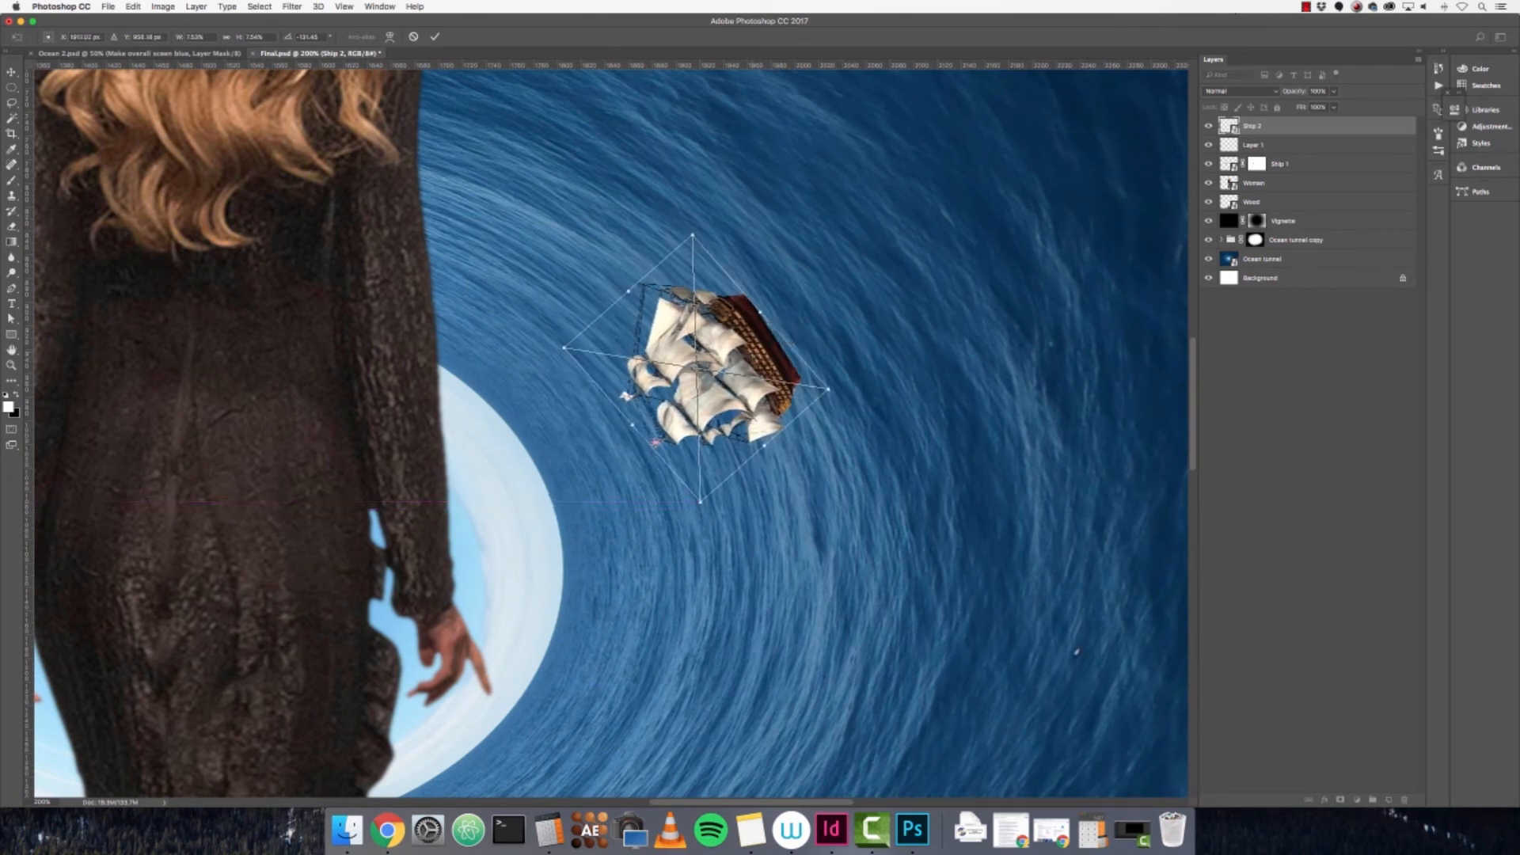
- Fine-tune Ship 2's rotation and position against the whole composite and apply the transform
key("super+minus")
key("super+minus")
key("super+minus")
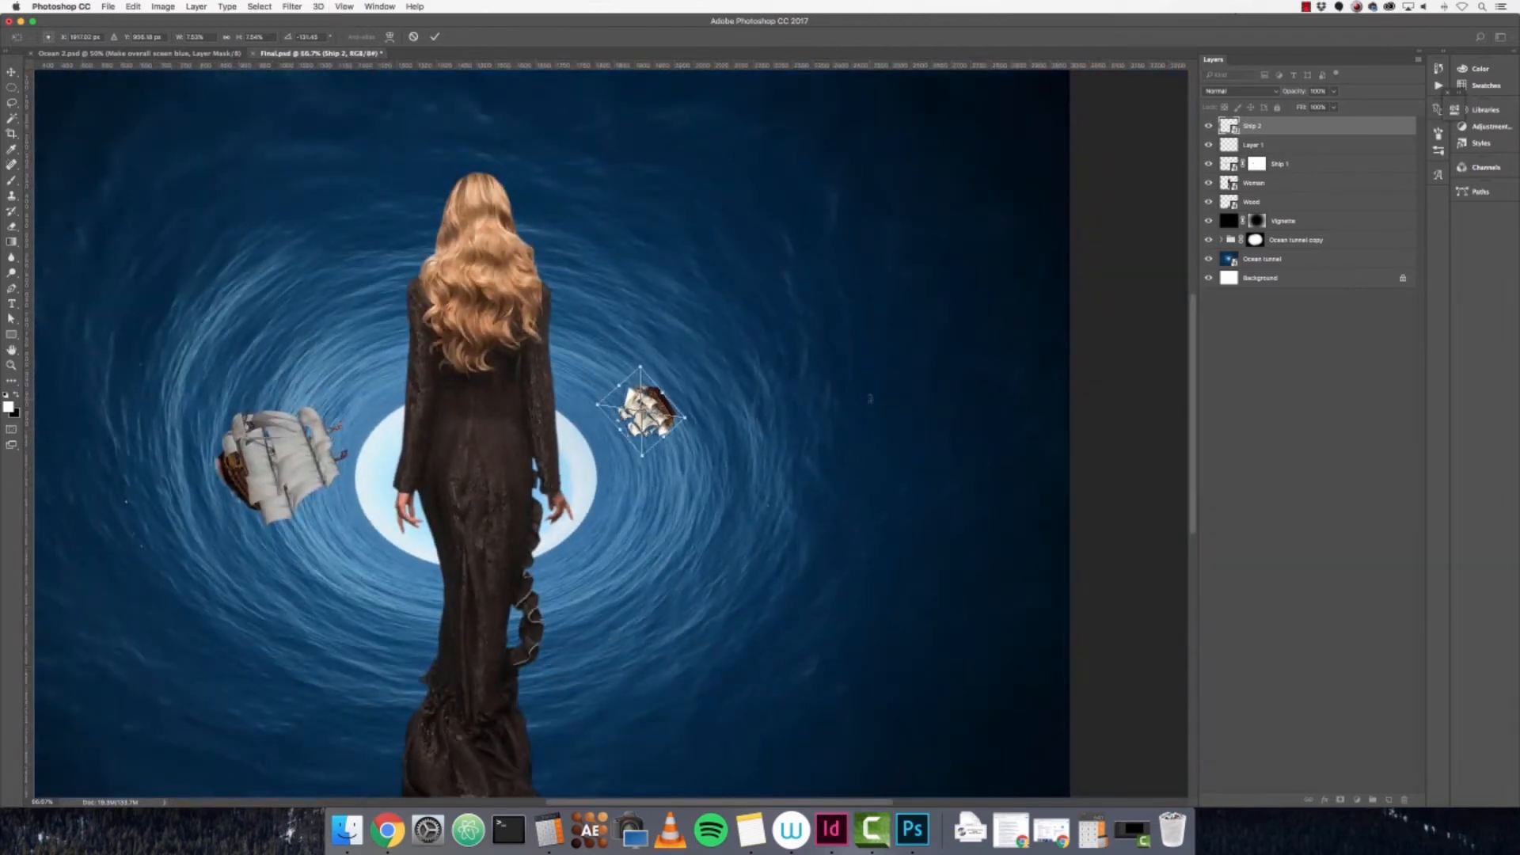
key("super+plus")
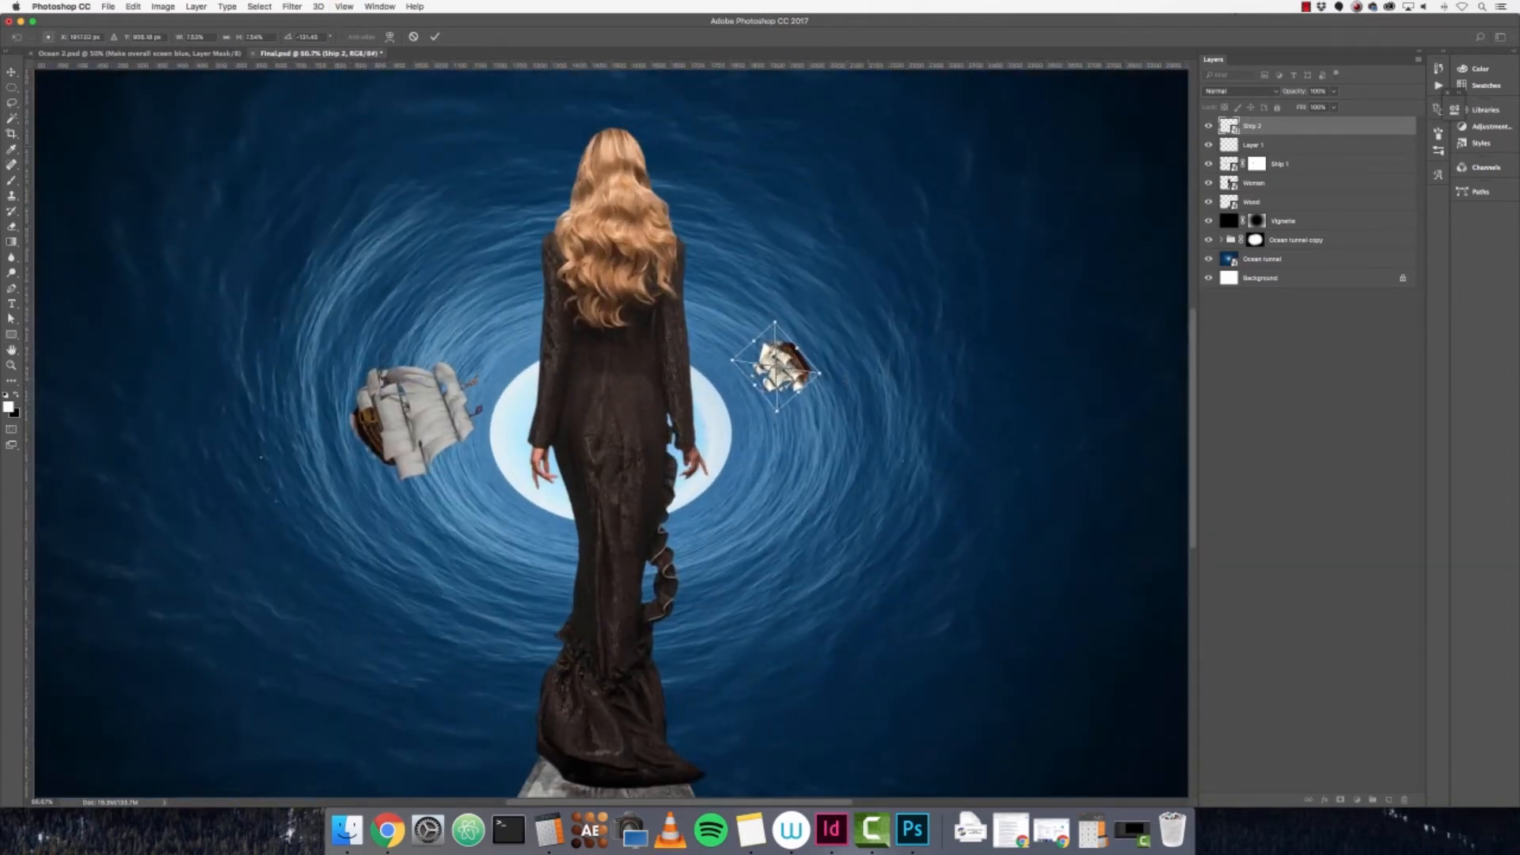
left_click_drag(844, 380, 847, 377)
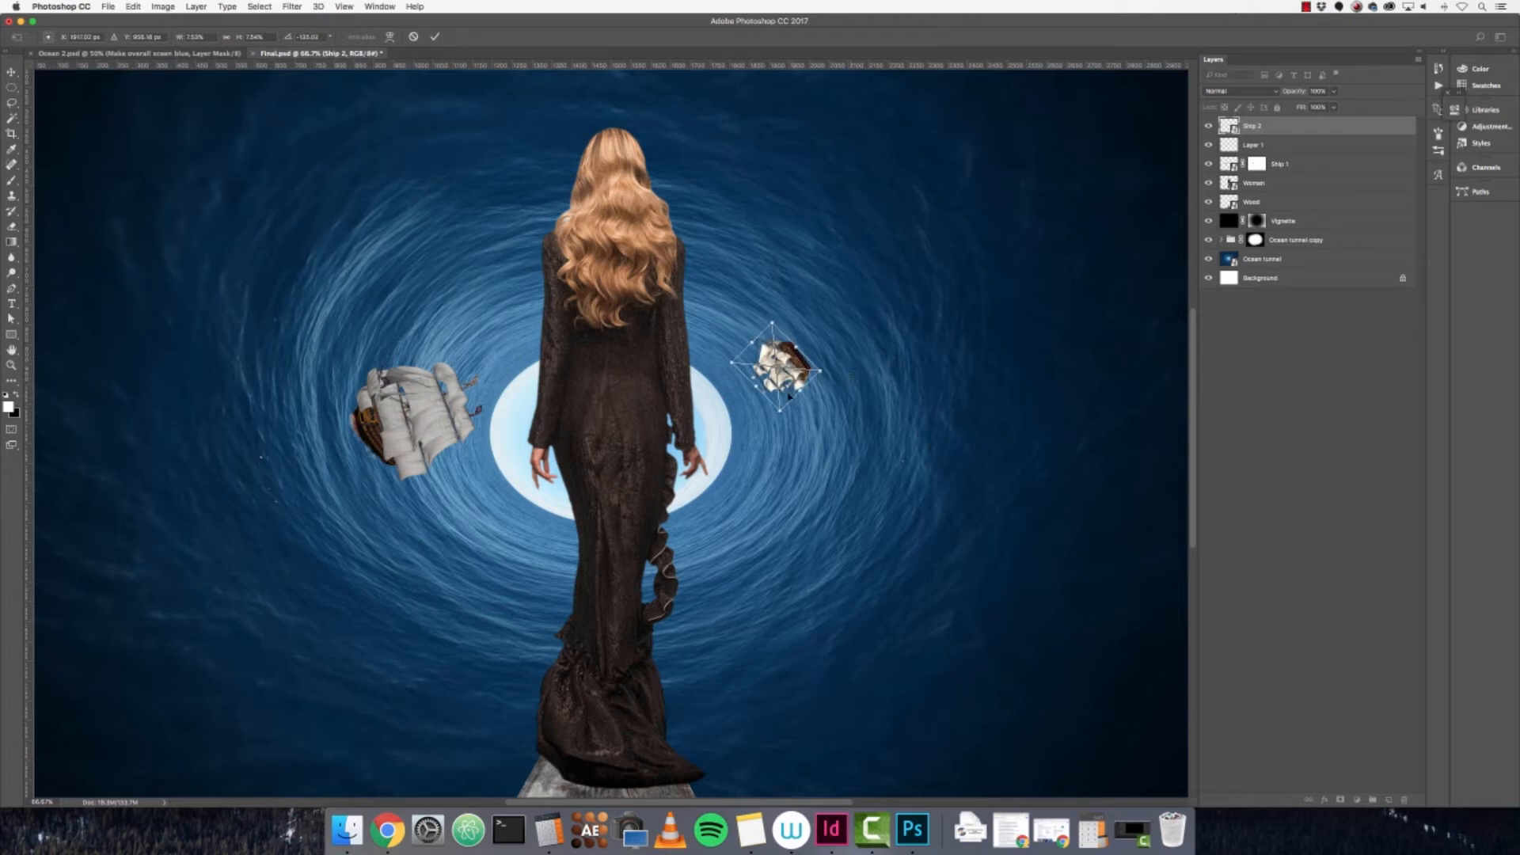
left_click_drag(779, 407, 779, 402)
left_click(436, 36)
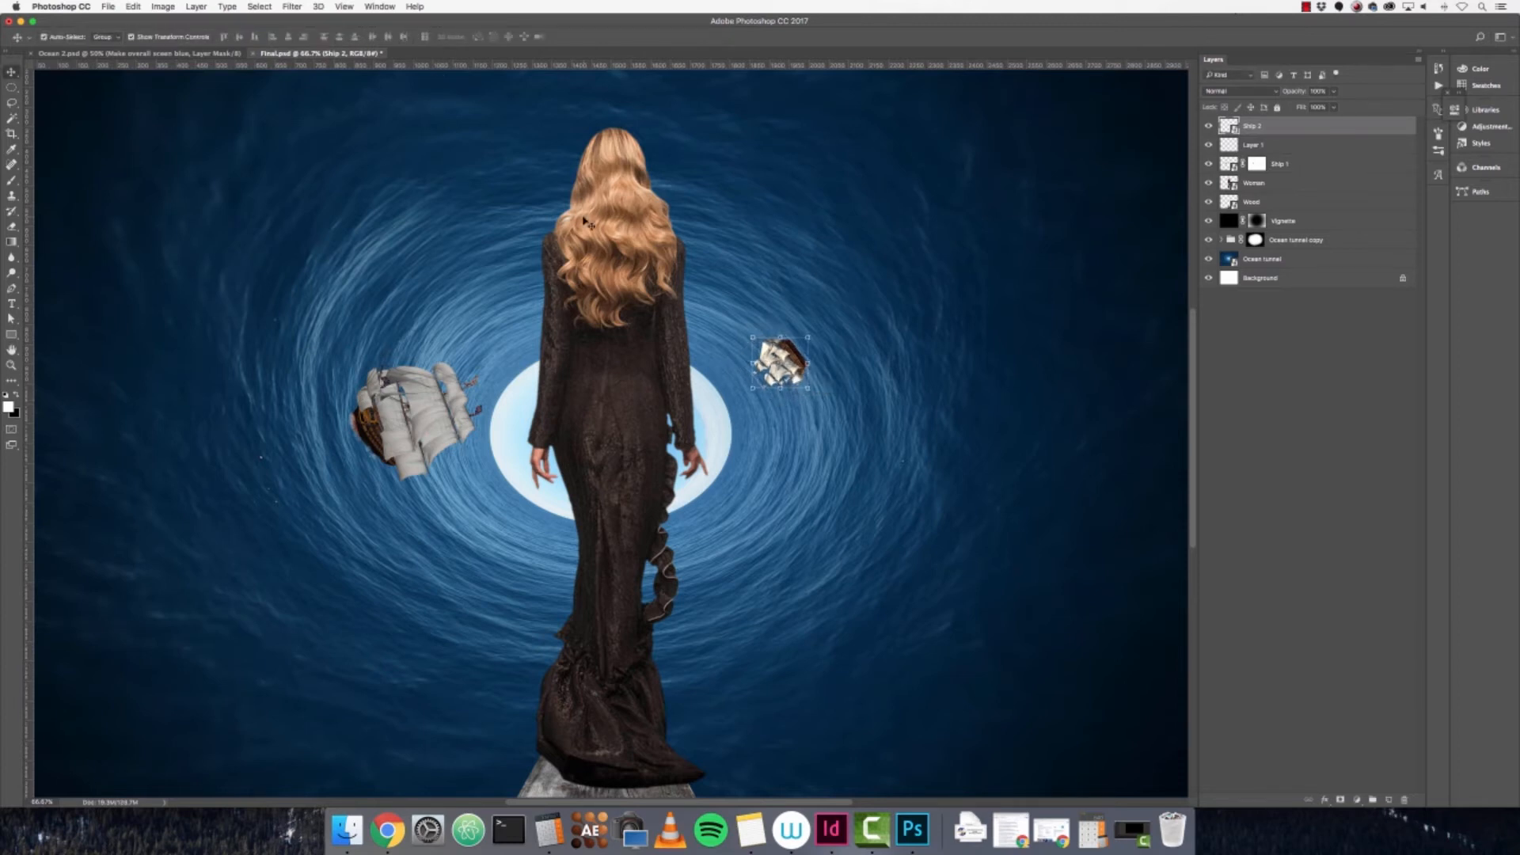
- Examine Ship 2's rotated placement in the swirling water up close
left_click(11, 90)
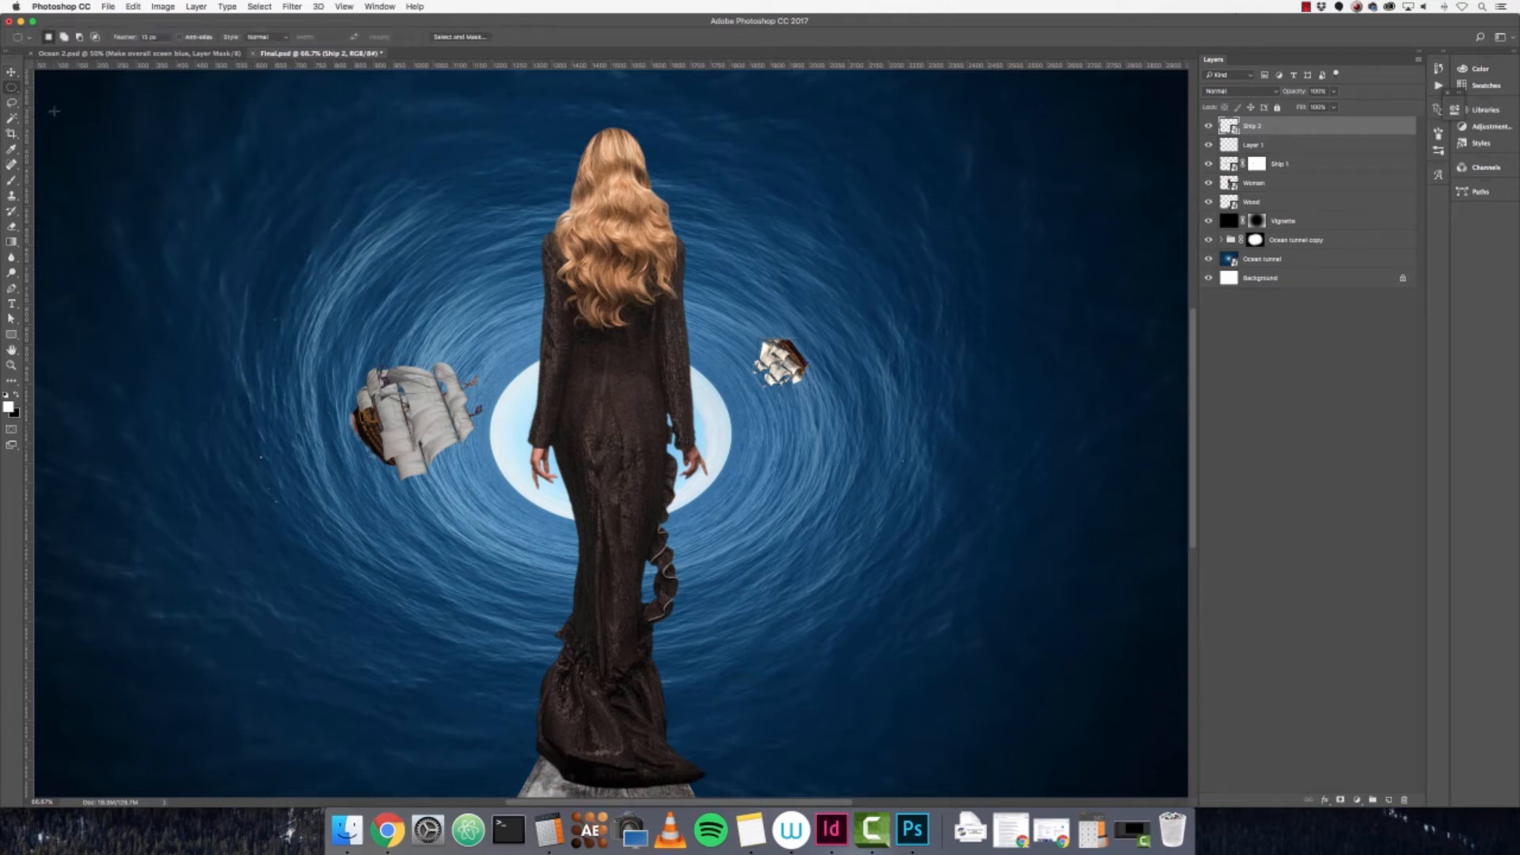
key("super+minus")
key("super+plus")
key("super+plus")
key("super+plus")
key("super+plus")
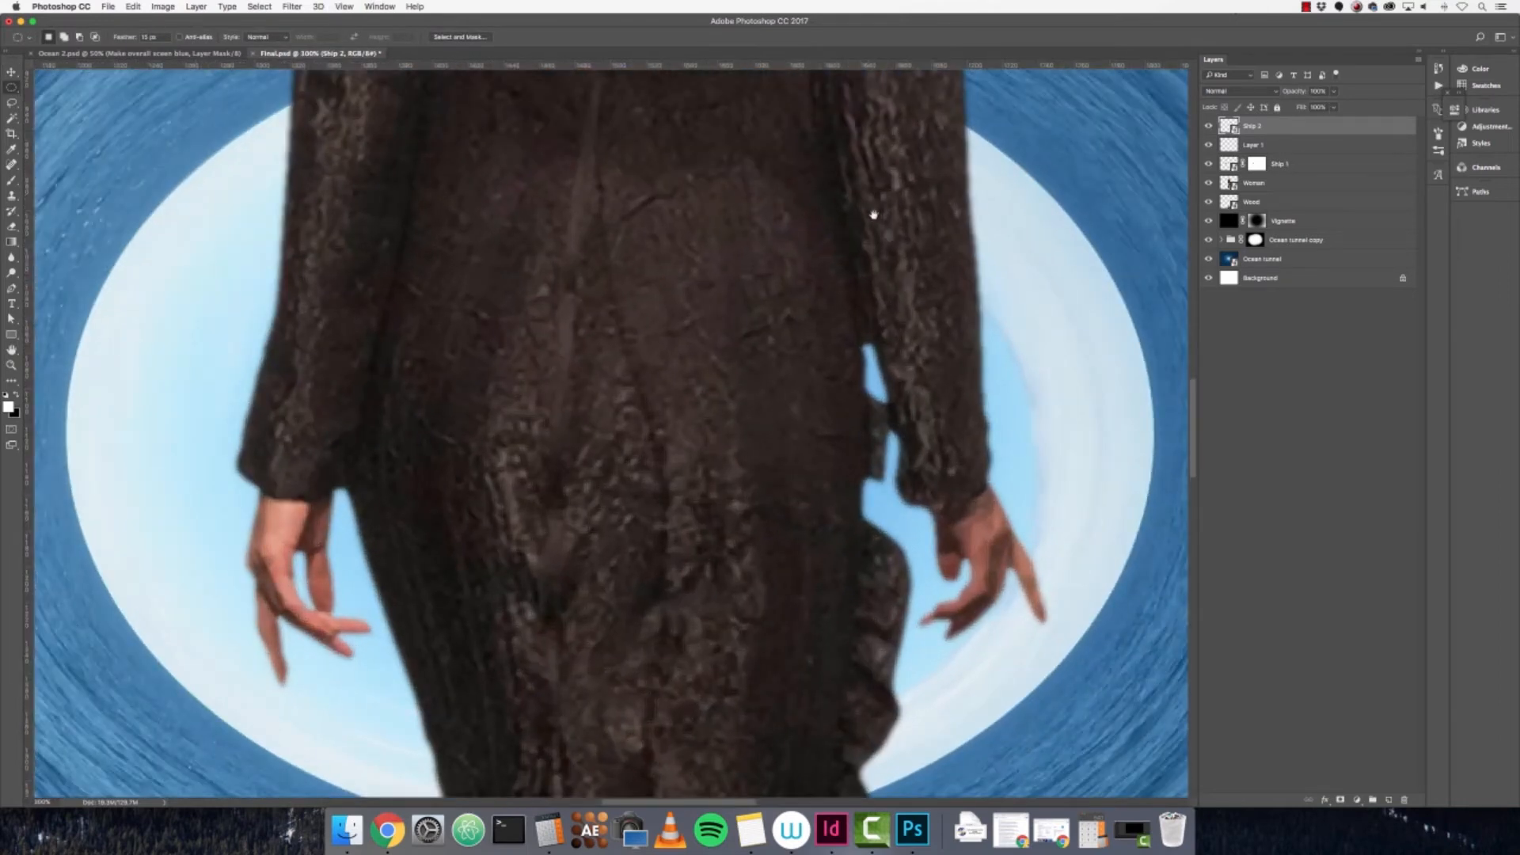
left_click_drag(873, 215, 476, 443)
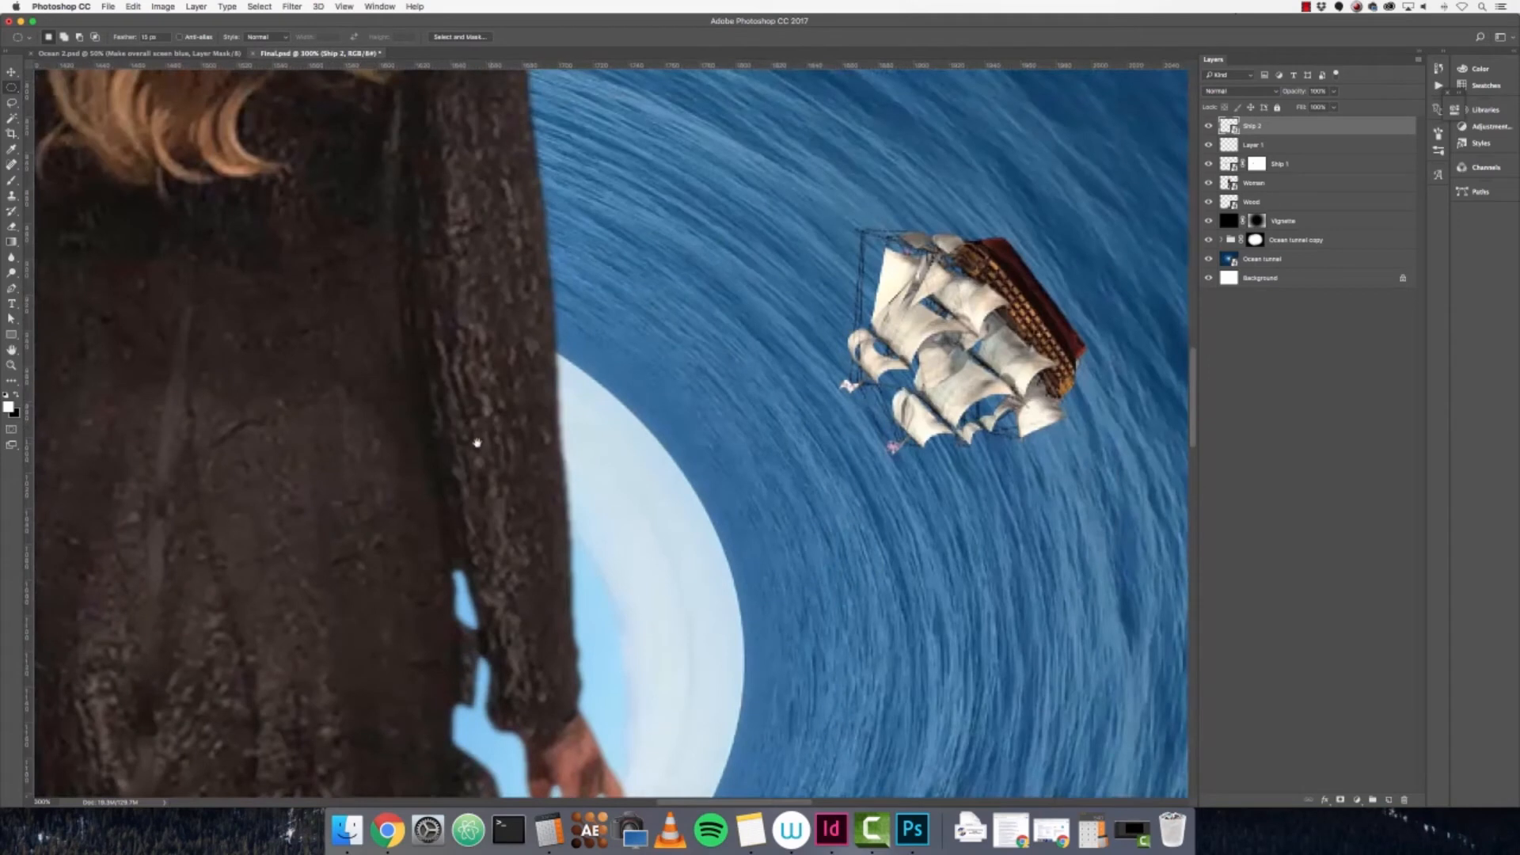
scroll(476, 443, "right", 6)
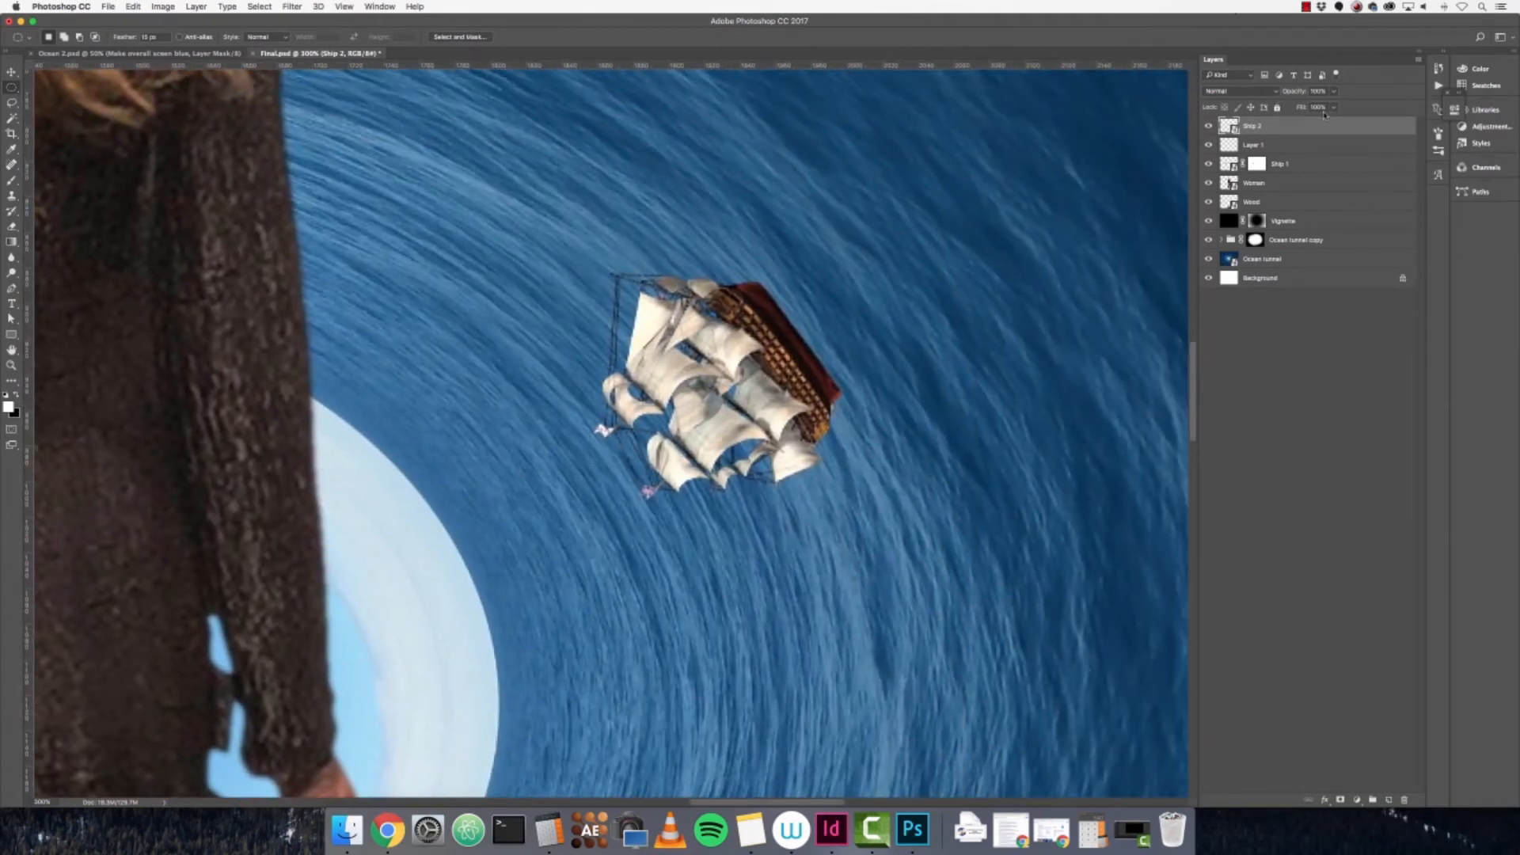
- Rename Layer 1, which holds Ship 1's spray, as "Ship 1 water splash" and copy the name
left_click(1348, 170)
left_click(1275, 146)
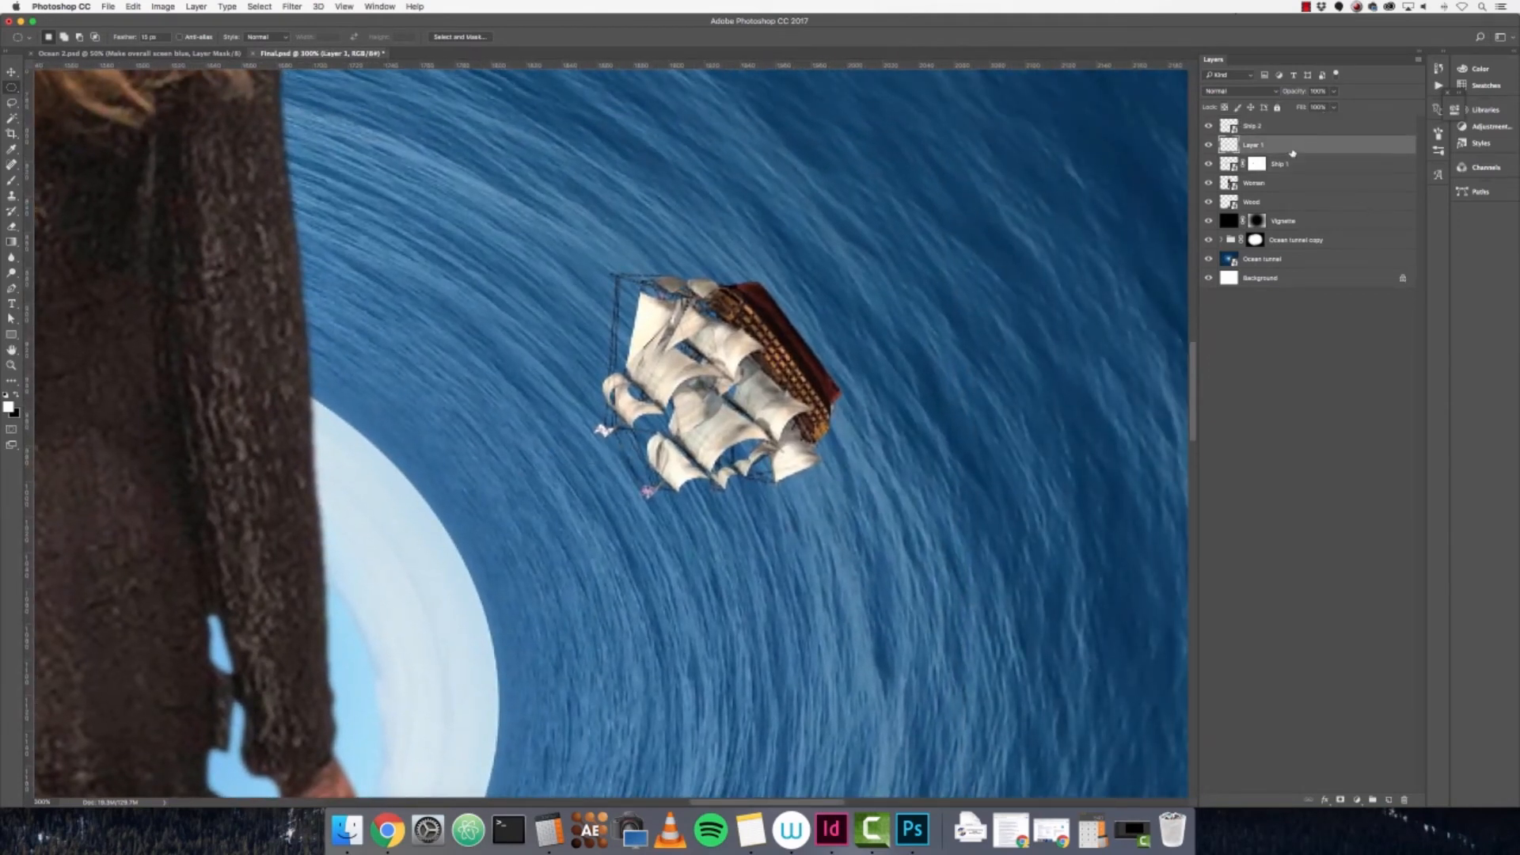
scroll(1123, 243, "left", 20)
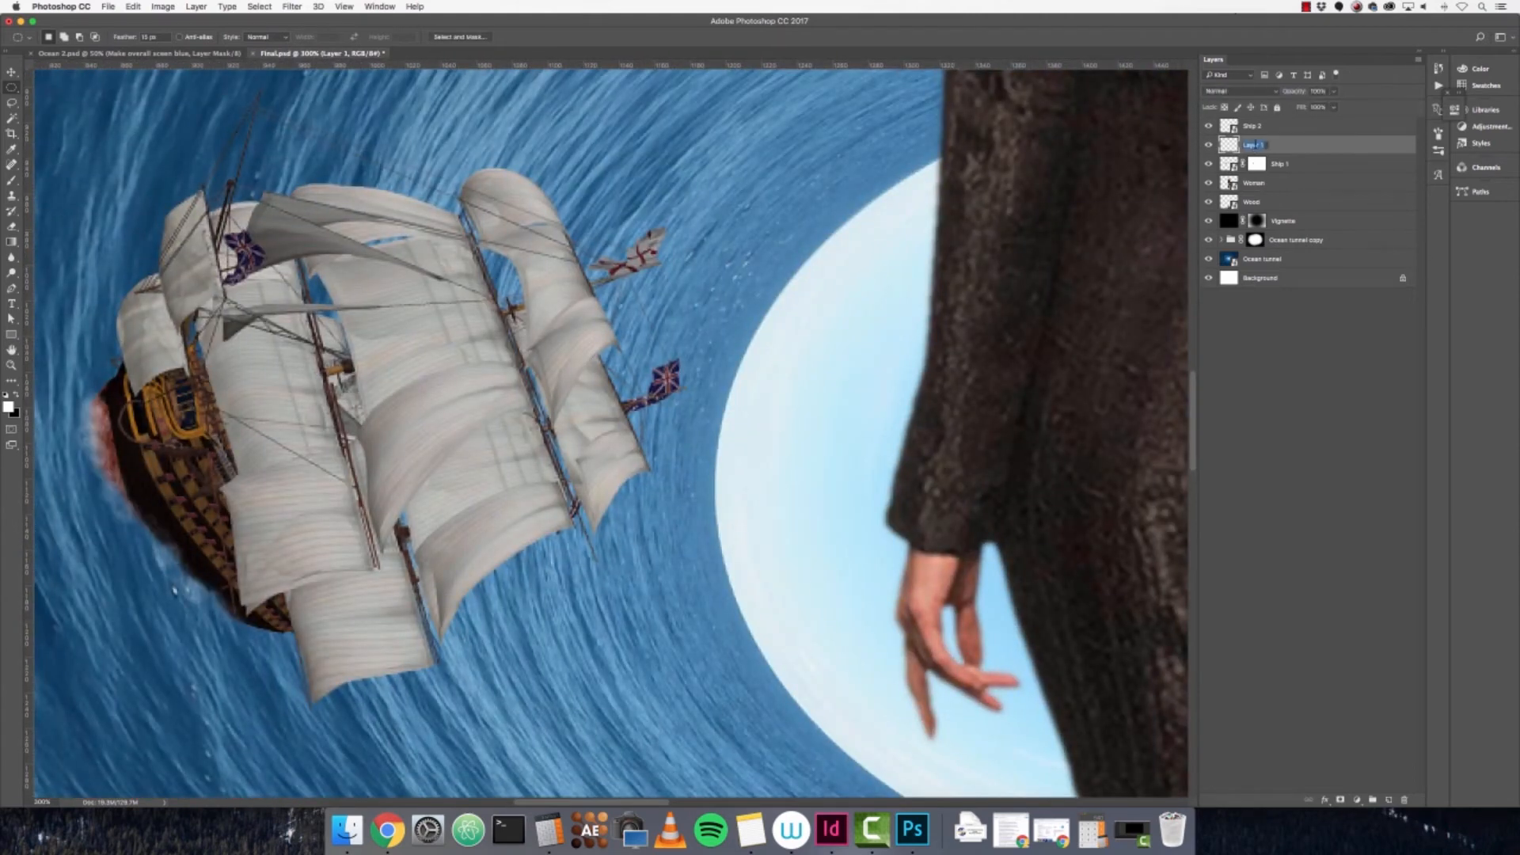
type("S")
type("hip 1 sai")
type("er splash")
key("super+a")
key("super+c")
- Add a new layer above Ship 2 and name it "Ship 2 water splash"
left_click(1277, 129)
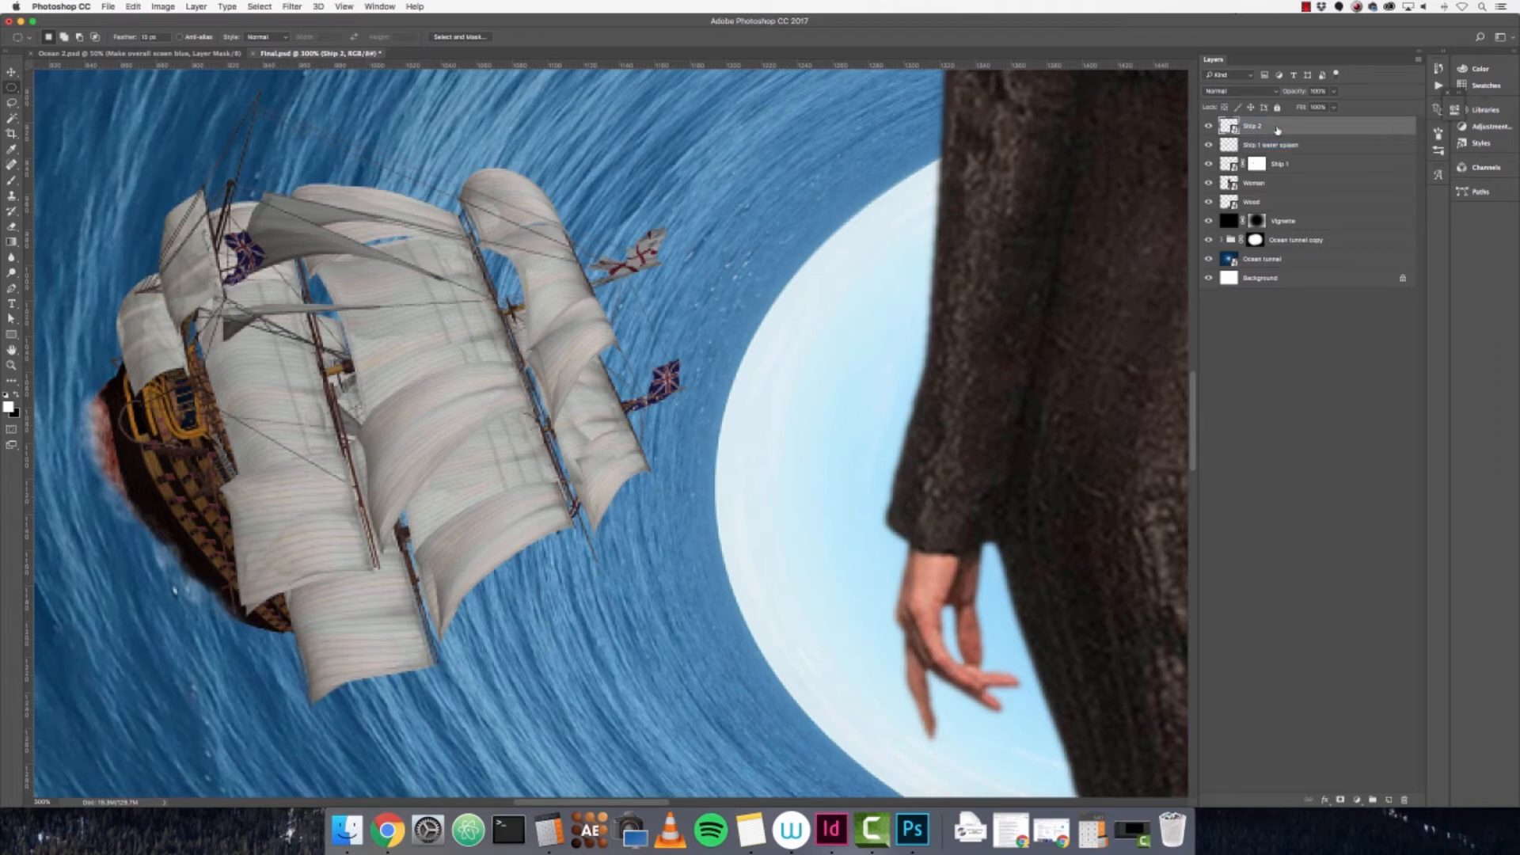
left_click(1389, 800)
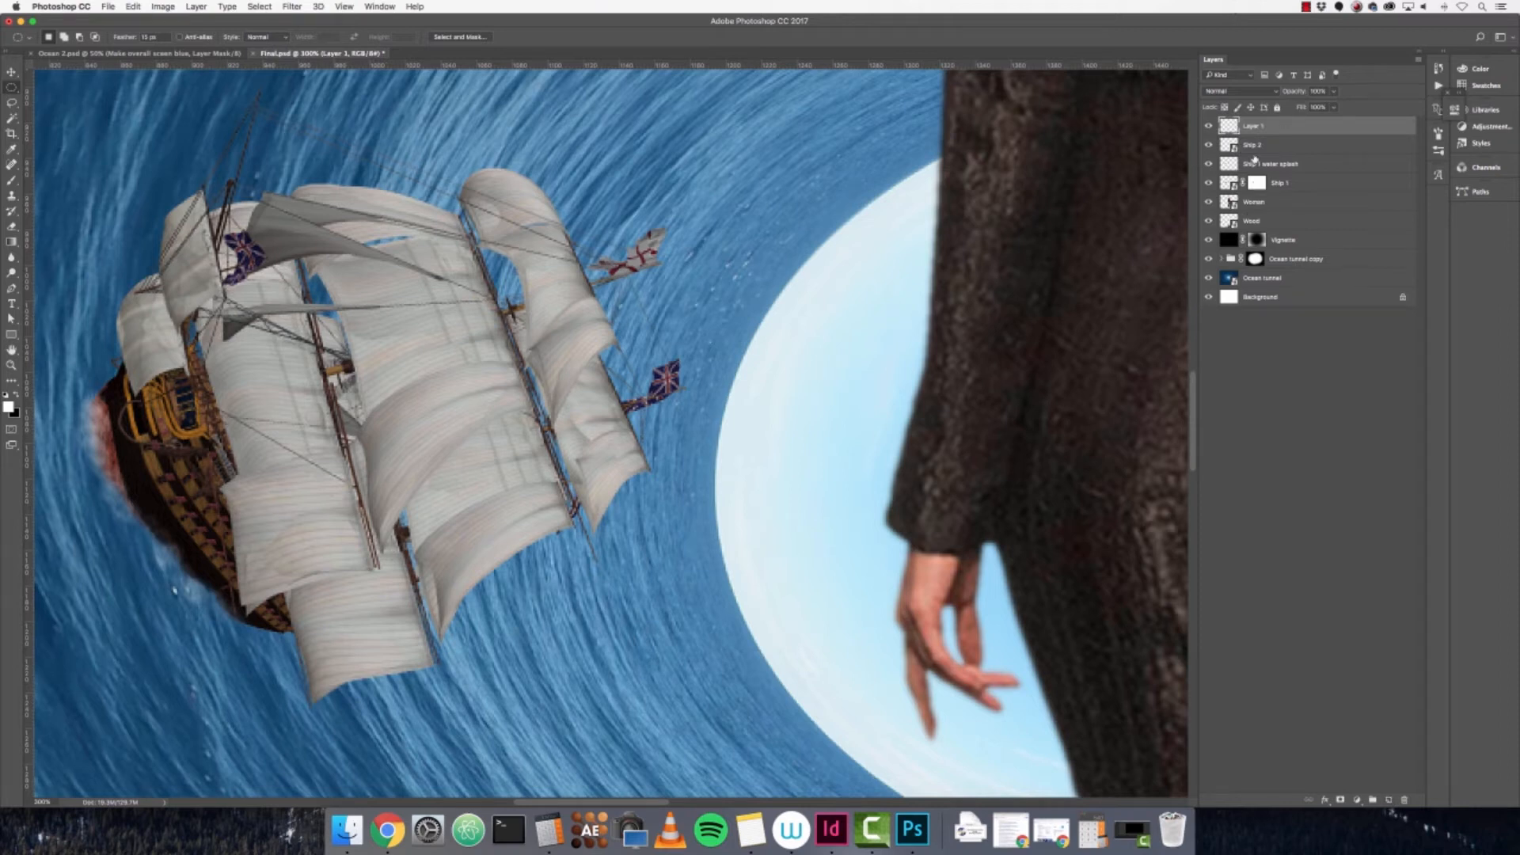
key("super+v")
key("super+a")
key("Right")
key("super+a")
type("Ship 2 water splash")
key("Return")
- Paint faint white spray along the outer edge of Ship 2's hull with a smaller bristle brush on the Ship 2 water splash layer
scroll(887, 269, "right", 10)
scroll(908, 295, "right", 12)
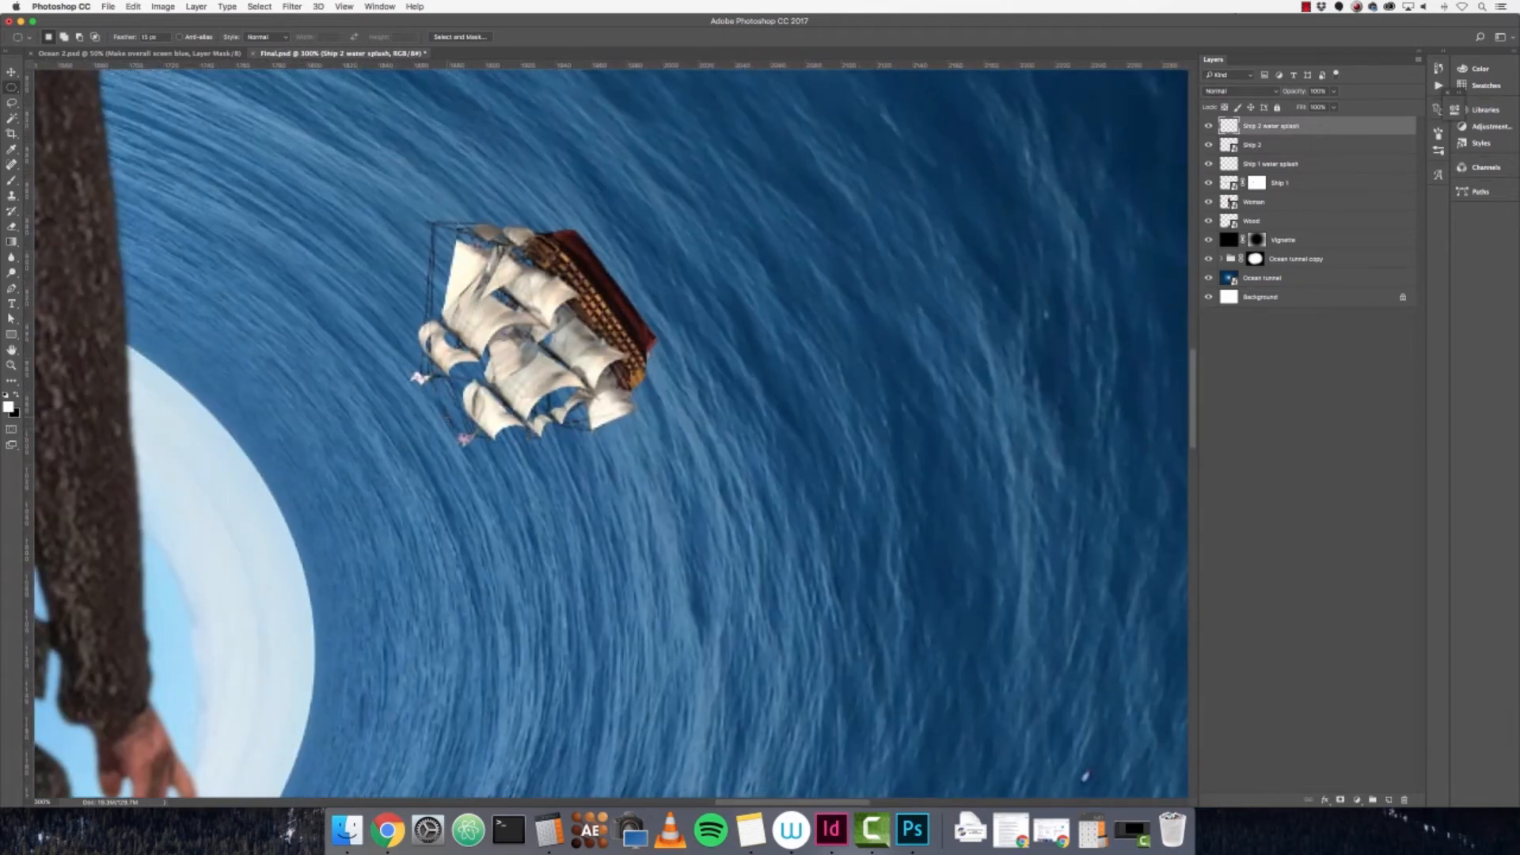
key("super+plus")
key("super+plus")
left_click_drag(913, 309, 930, 486)
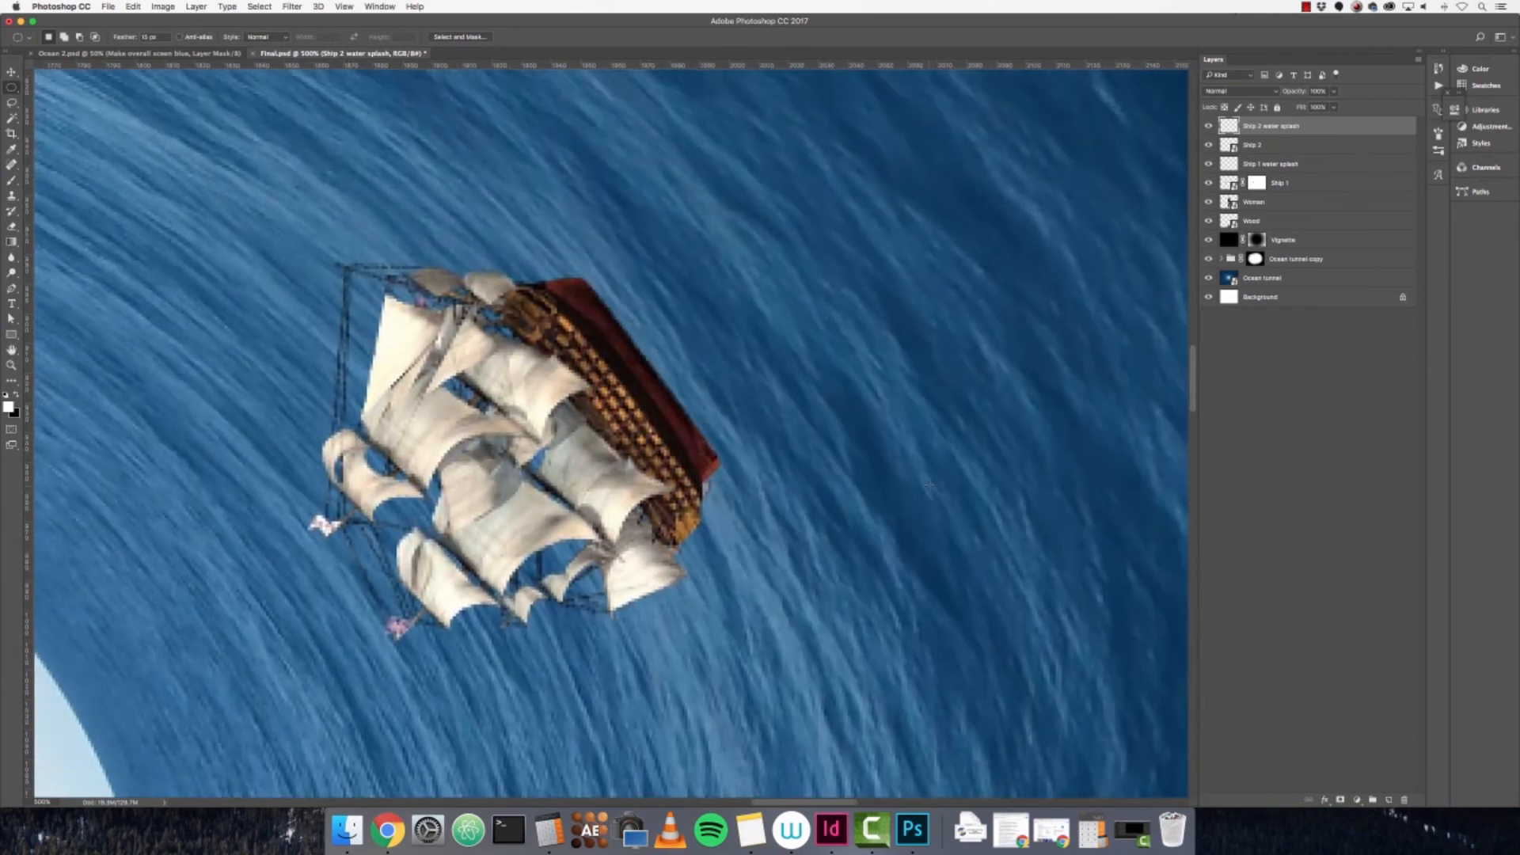
key("super+plus")
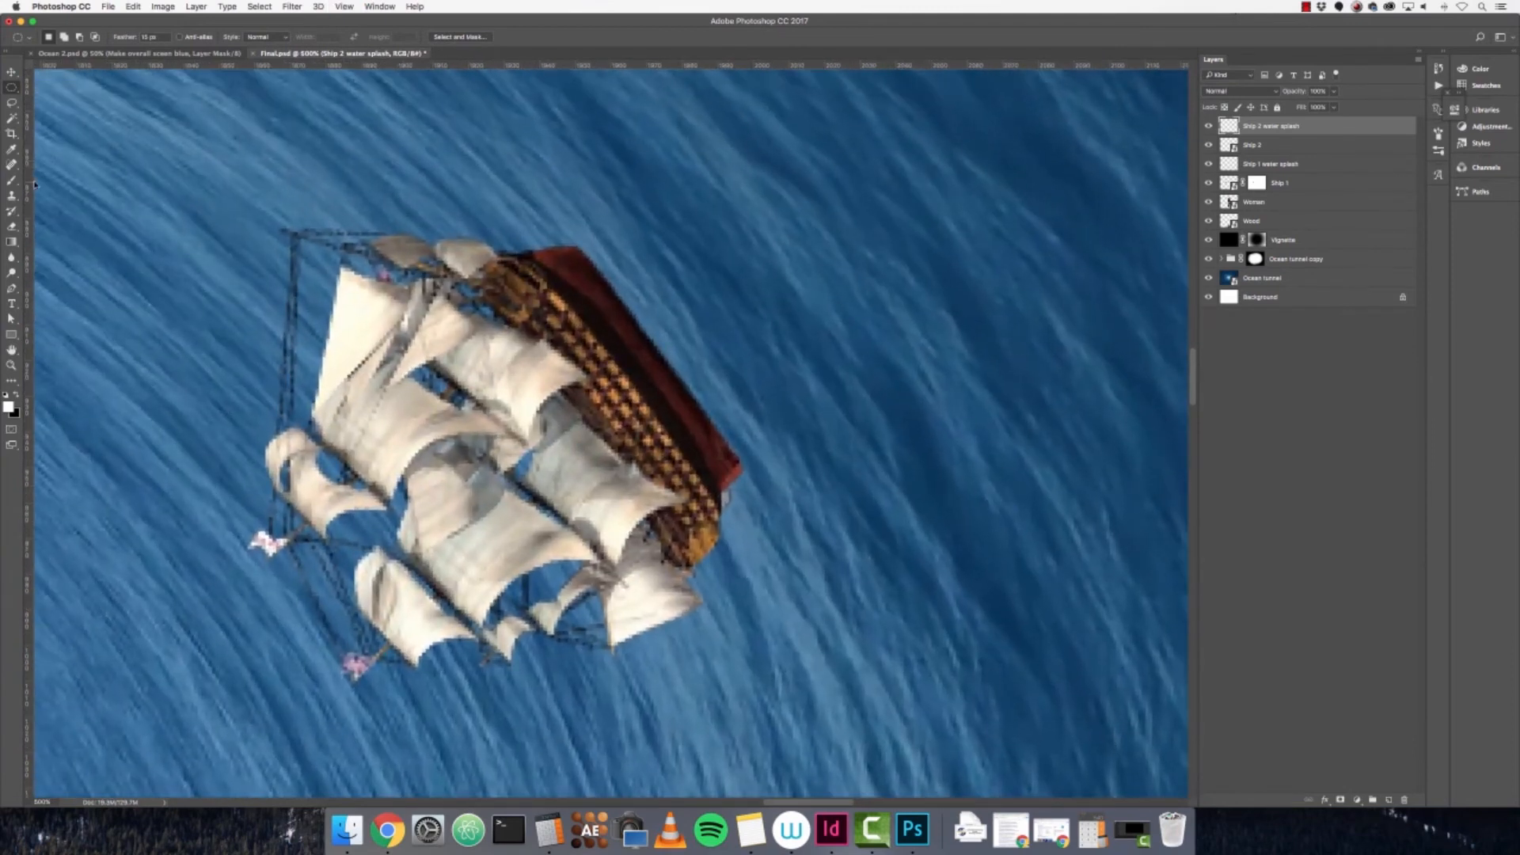
key("b")
key("bracketleft")
key("bracketleft")
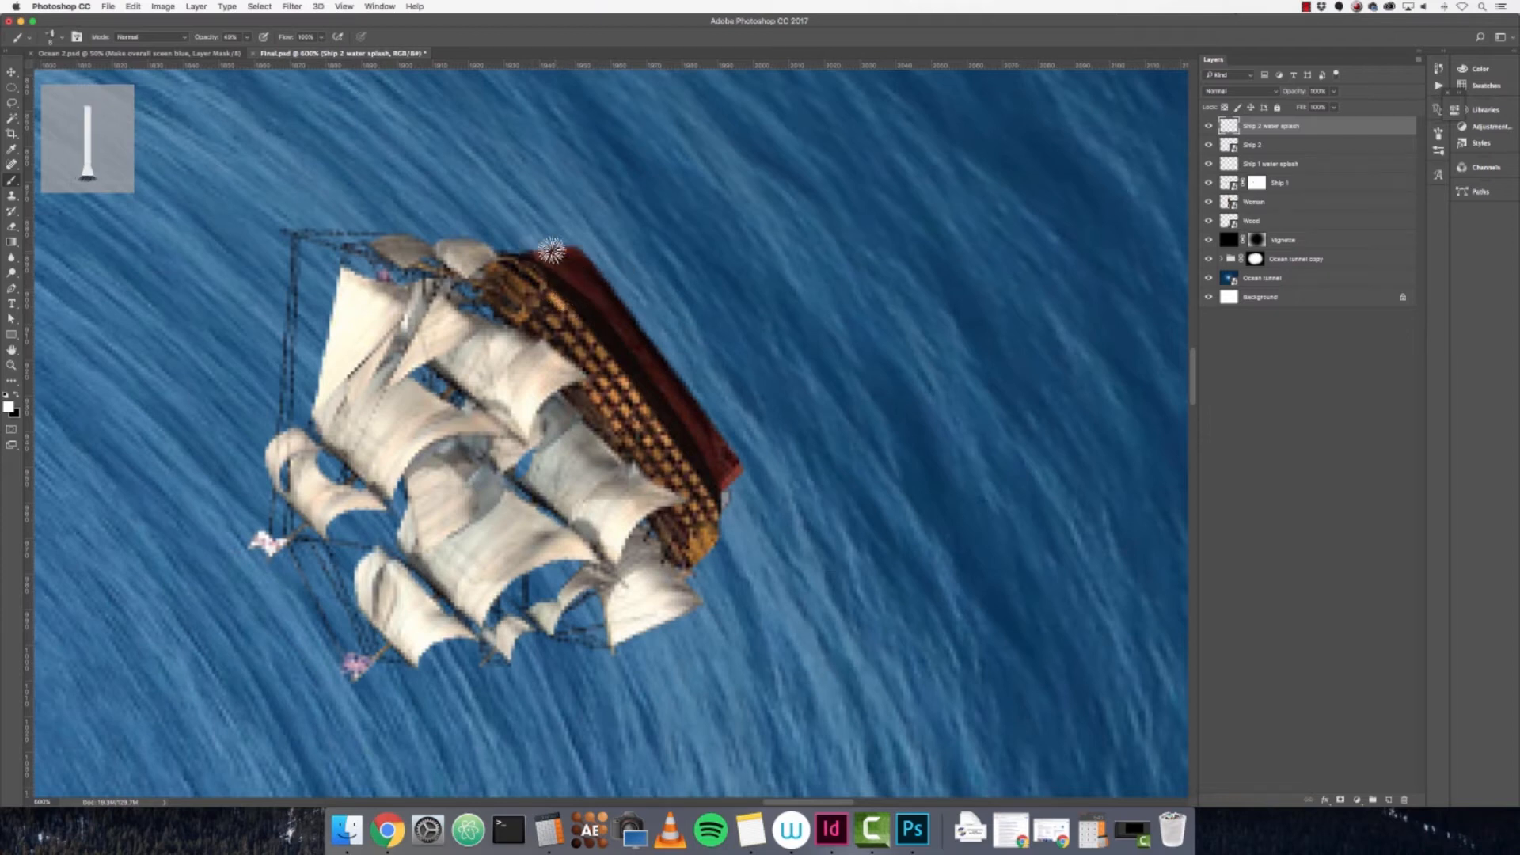
mouse_move(563, 239)
left_mouse_down()
mouse_move(612, 283)
mouse_move(600, 265)
mouse_move(610, 292)
mouse_move(582, 252)
mouse_move(639, 313)
left_mouse_up()
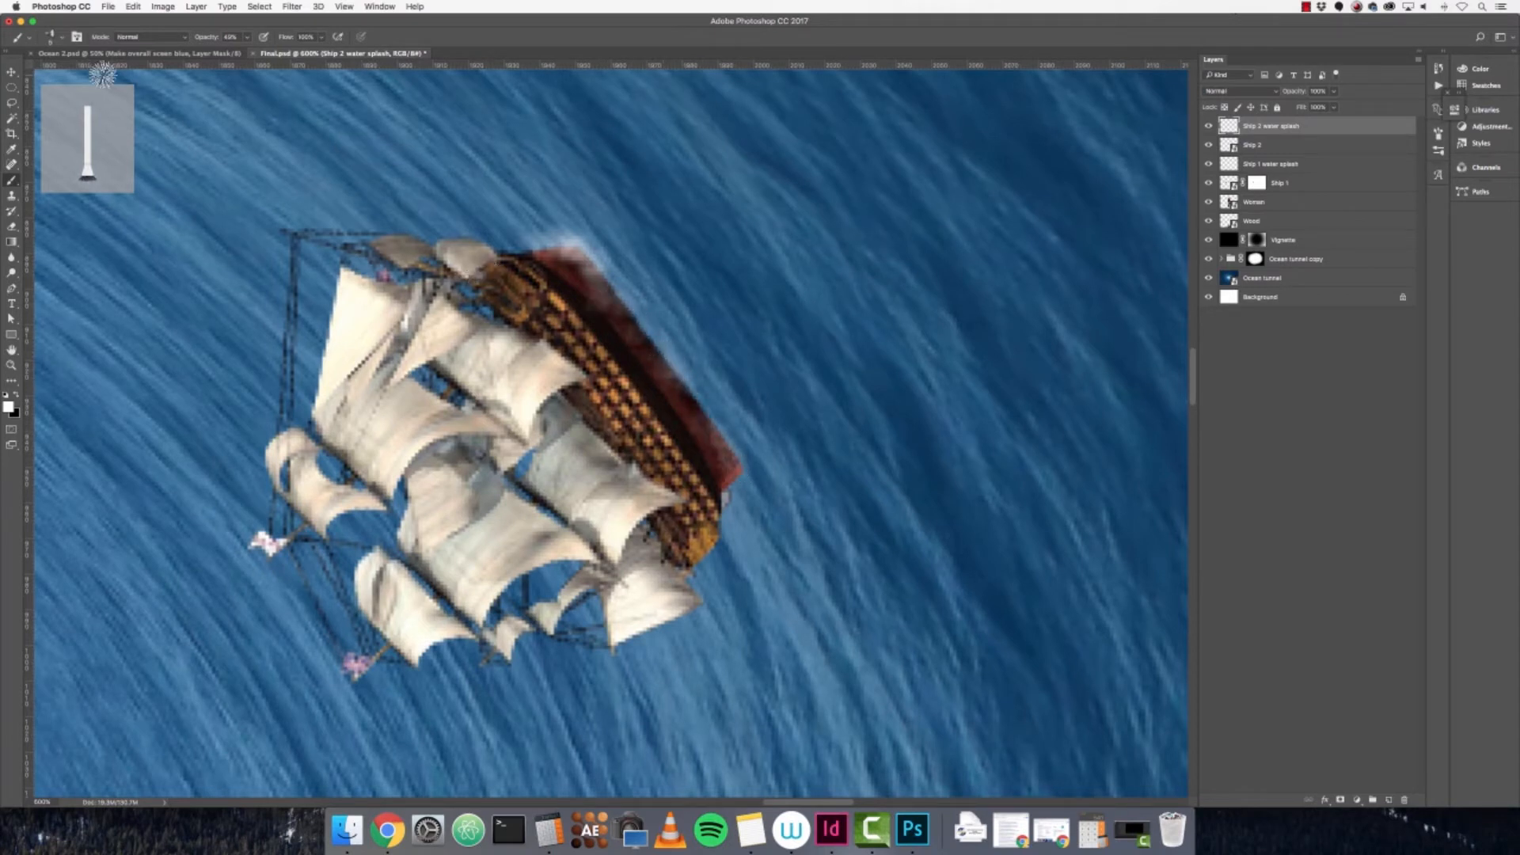
- Fit the whole composite in view and save Final.psd
left_click(11, 88)
key("super+0")
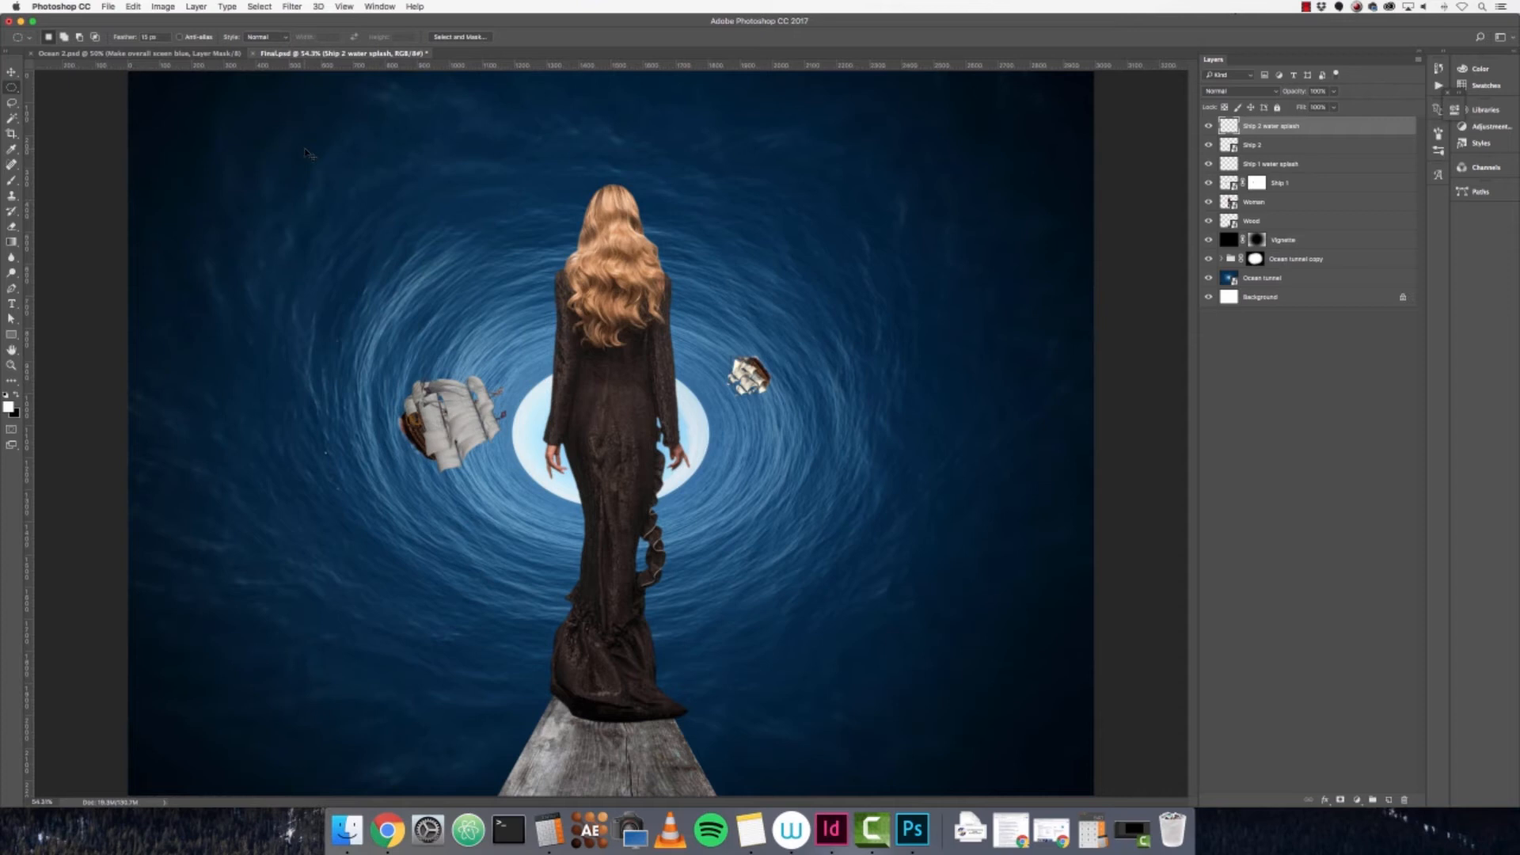
key("super+s")
- Switch to Finder and place Octopus.jpg into the Final.psd composite above the Ship 2 water splash layer
left_click(350, 831)
left_click(519, 336)
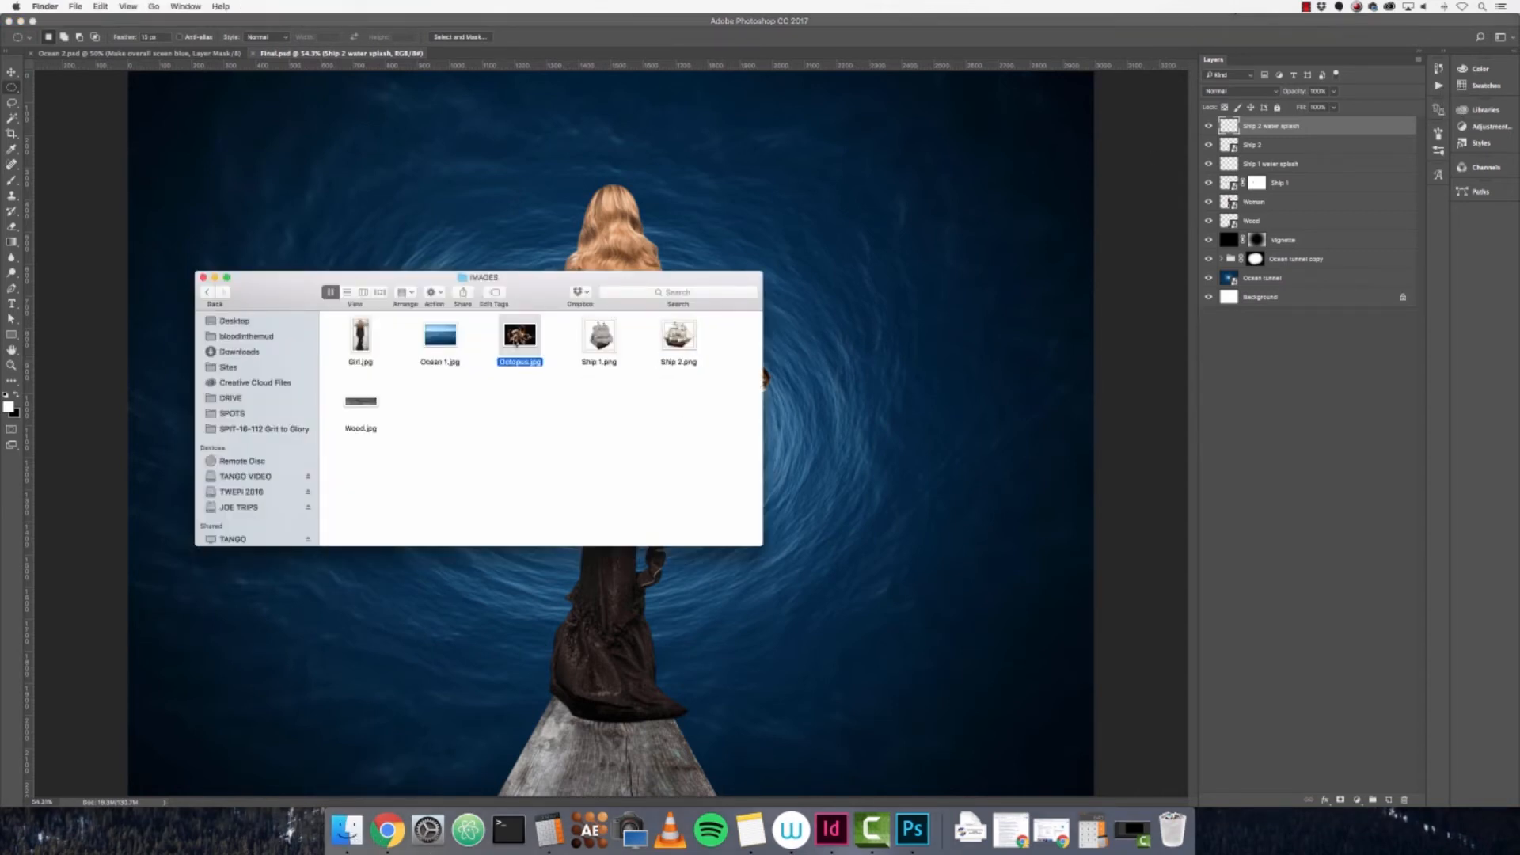
left_click_drag(519, 336, 776, 128)
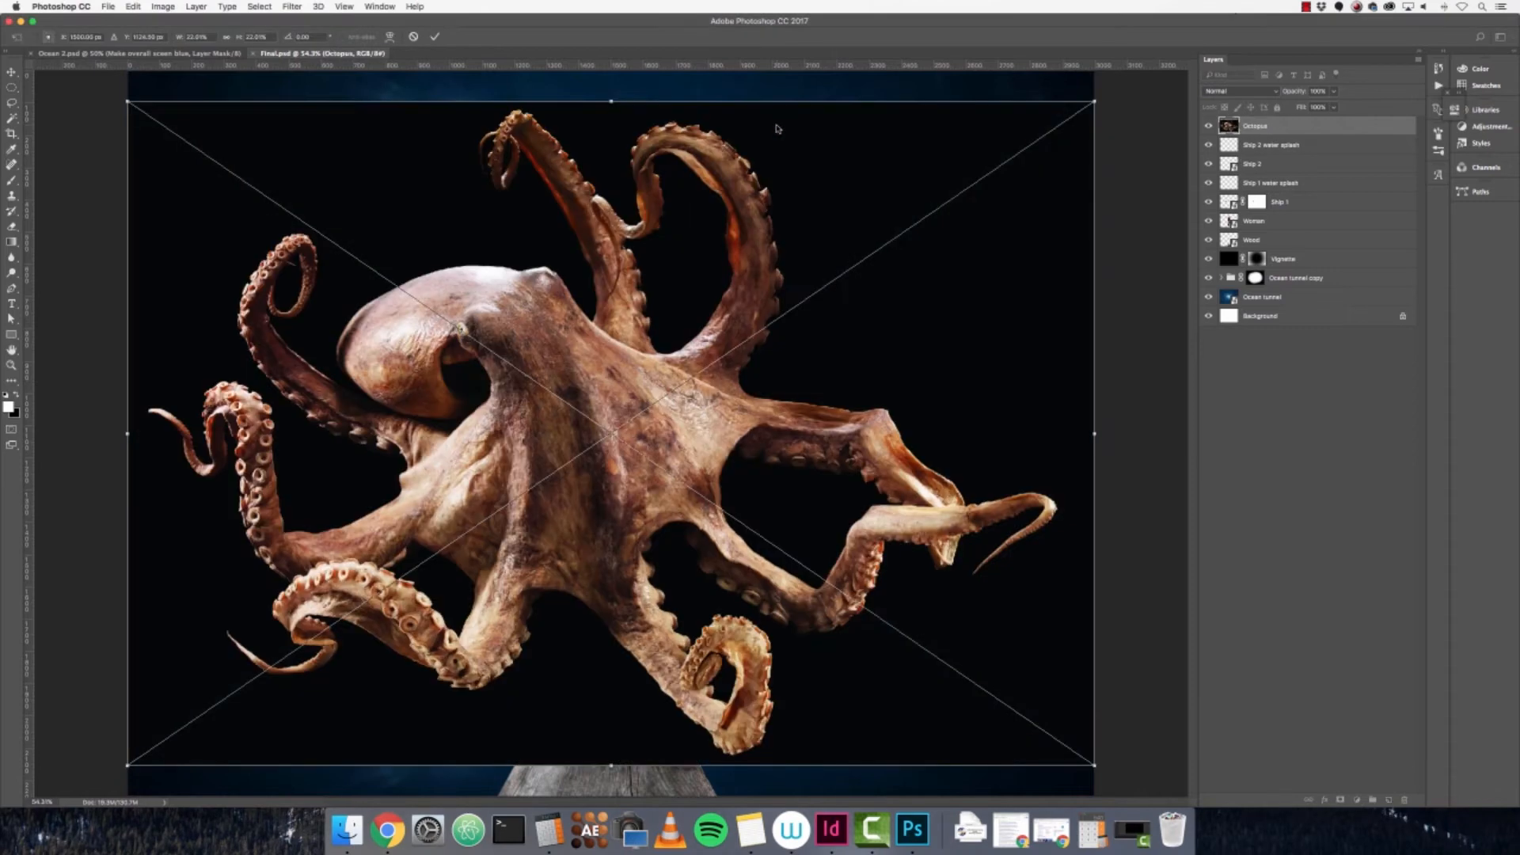
key("Return")
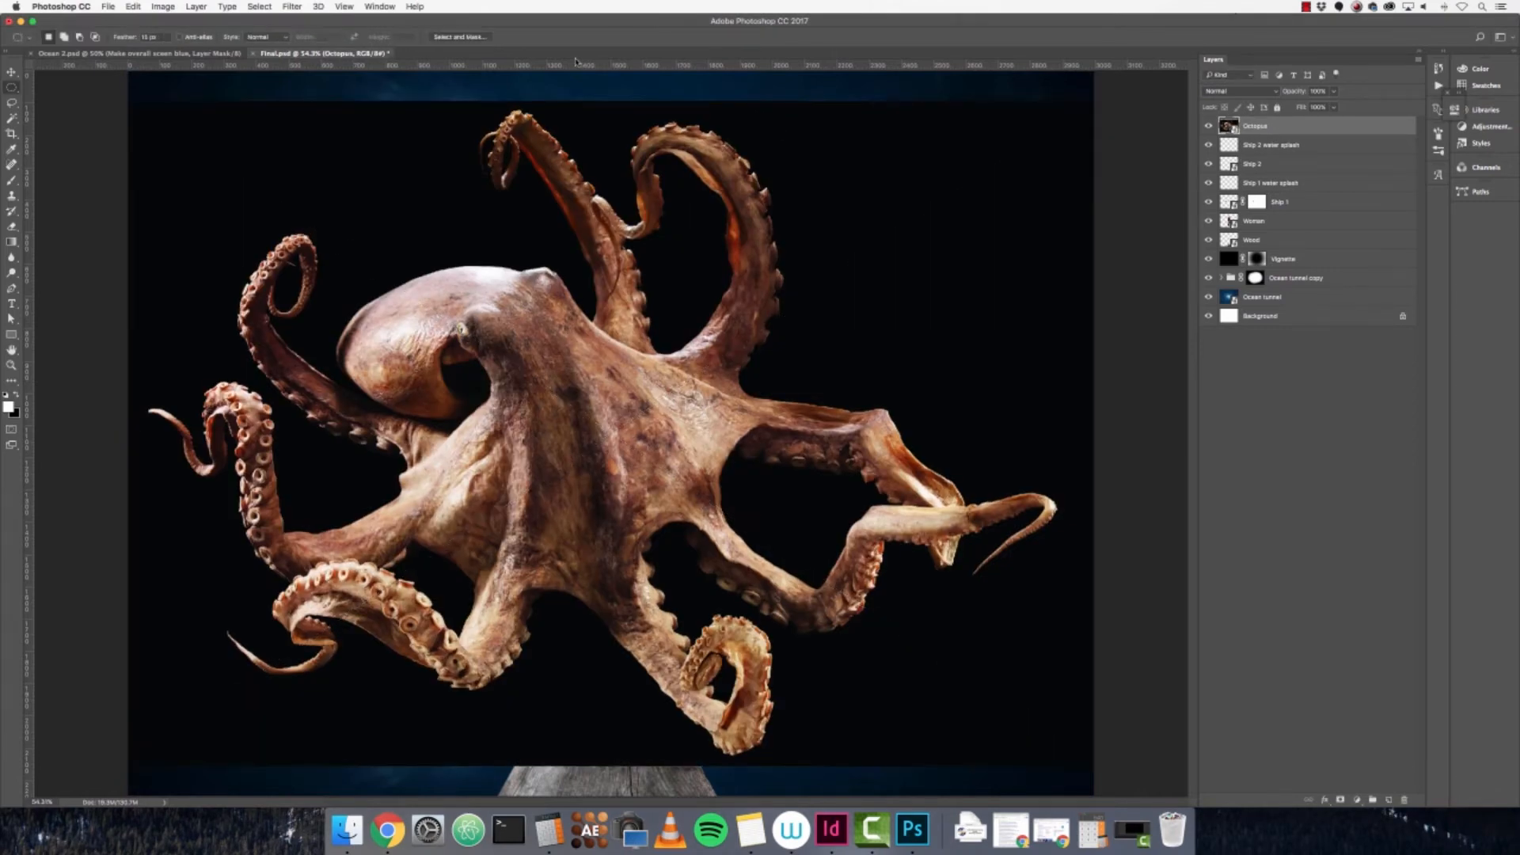
- Select the black background around the octopus with the Magic Wand tool
key("super+minus")
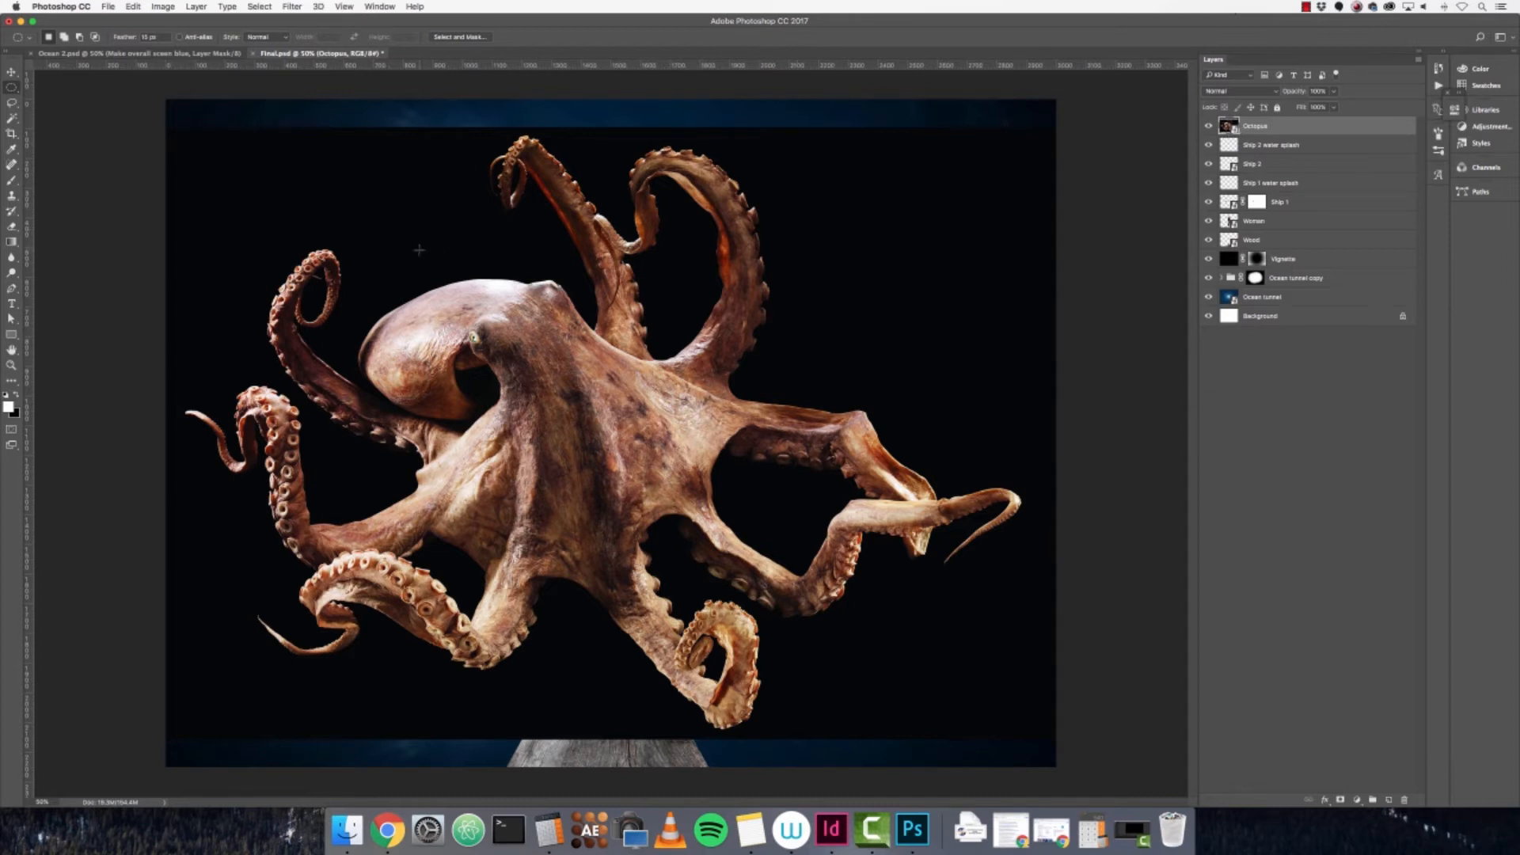
left_click(13, 119)
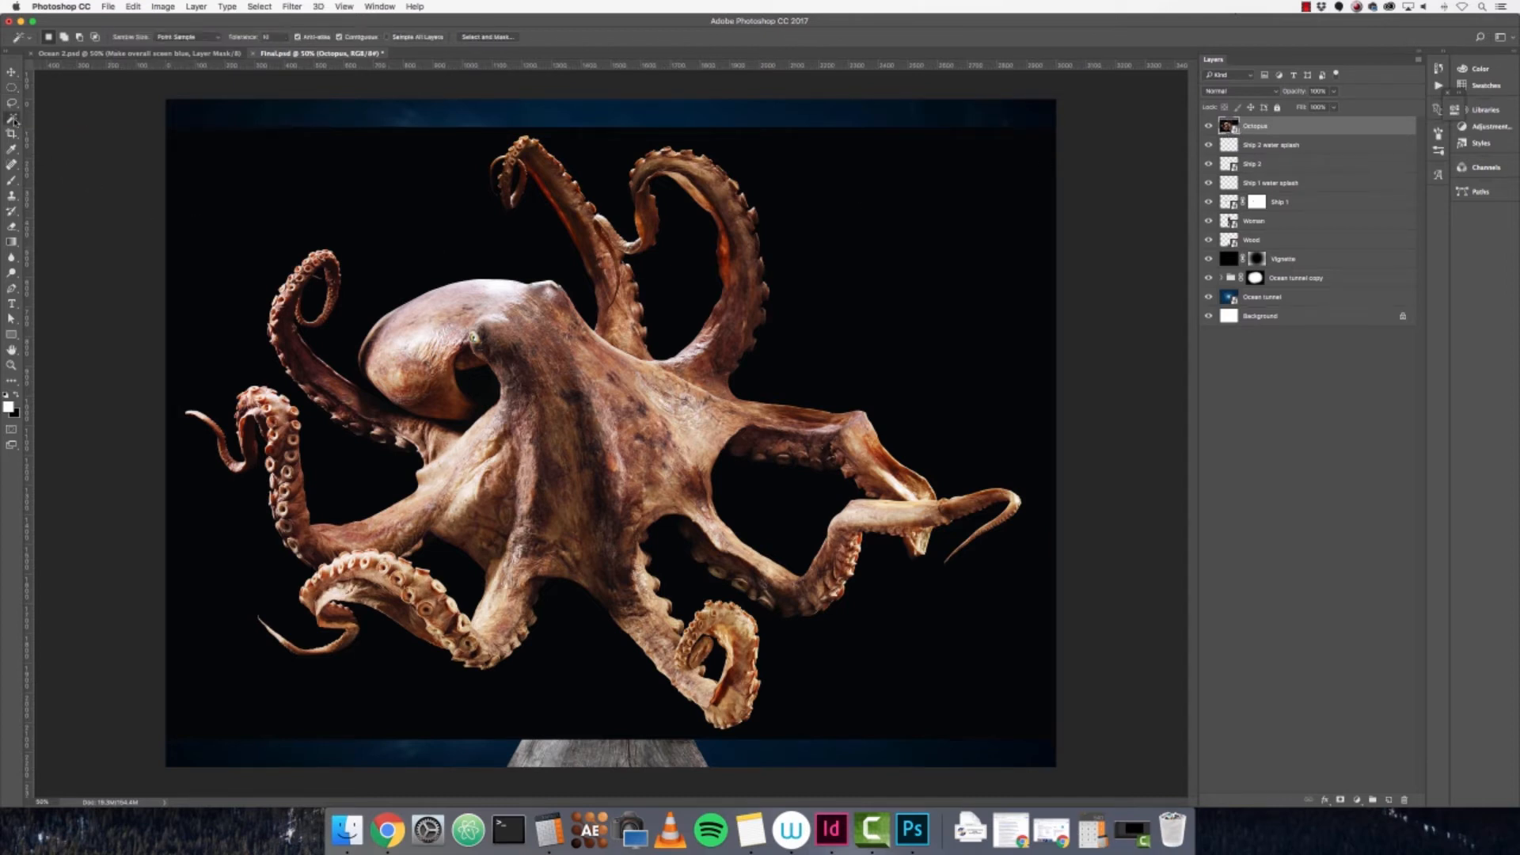
left_click(363, 192)
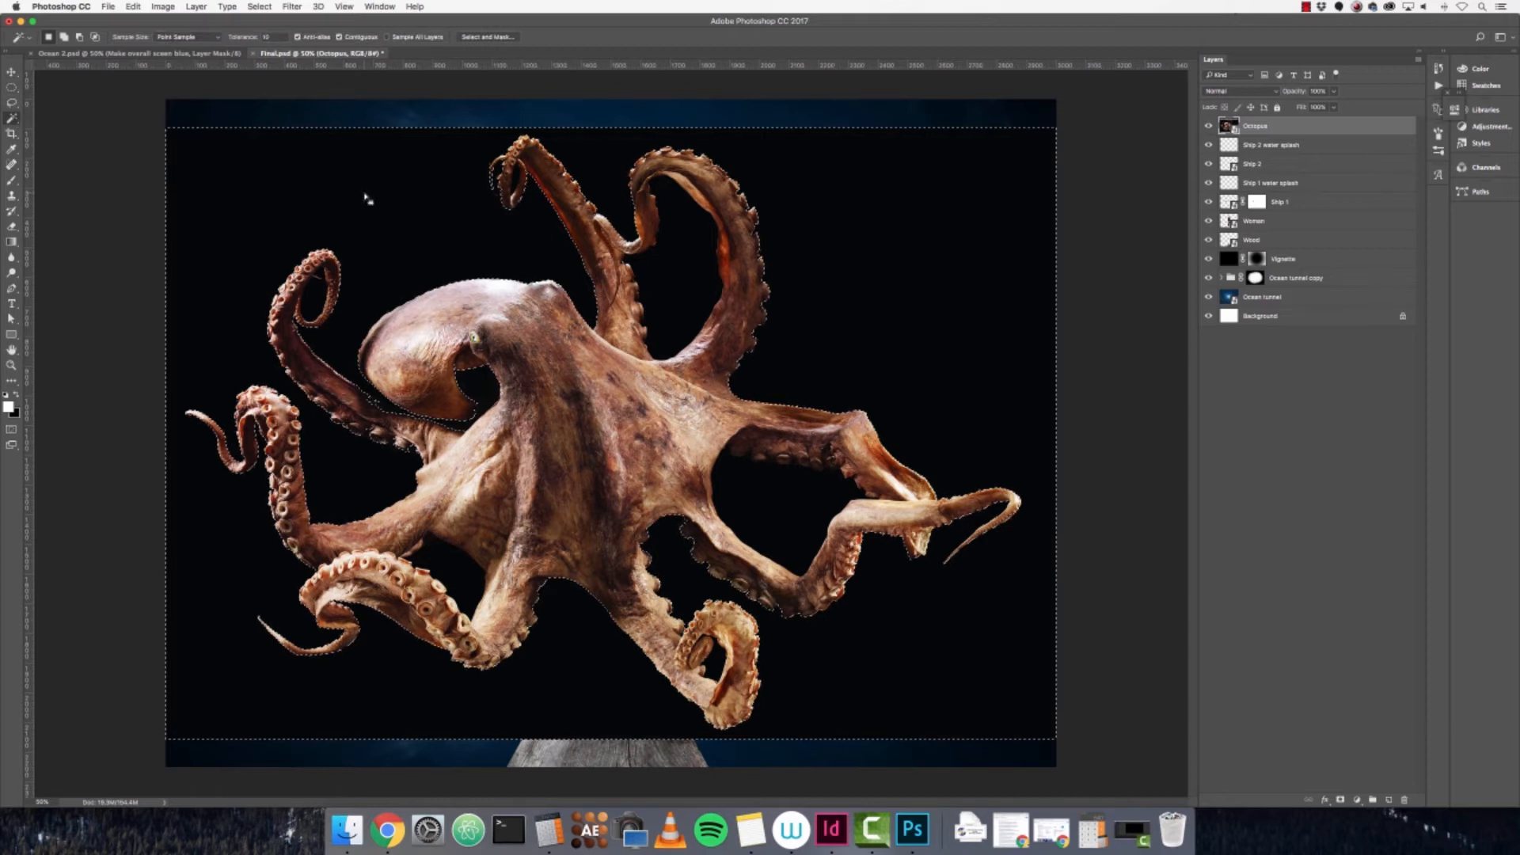
left_click(17, 121)
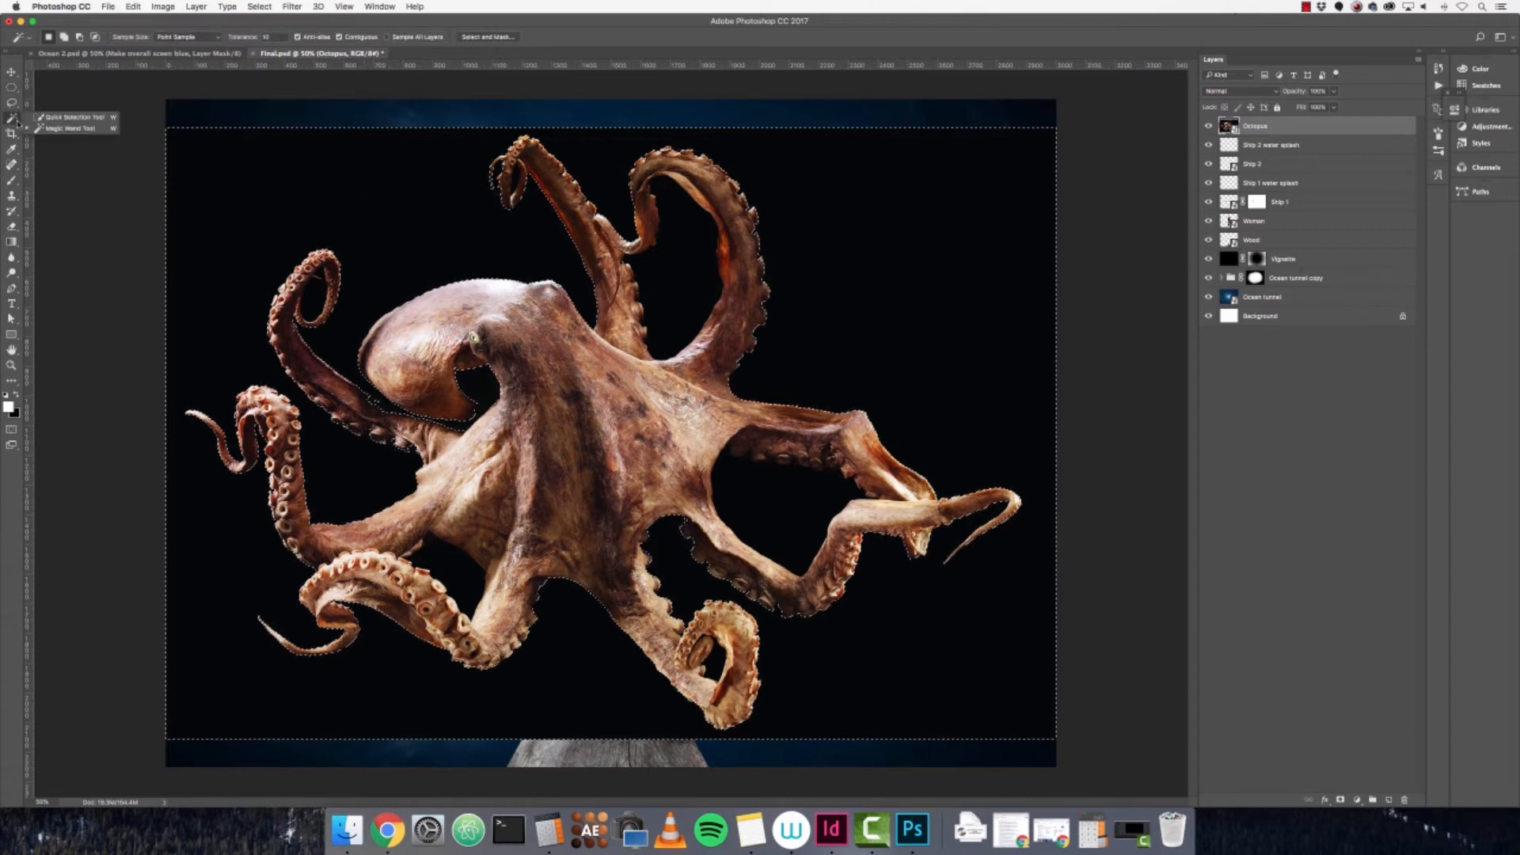
left_click(71, 128)
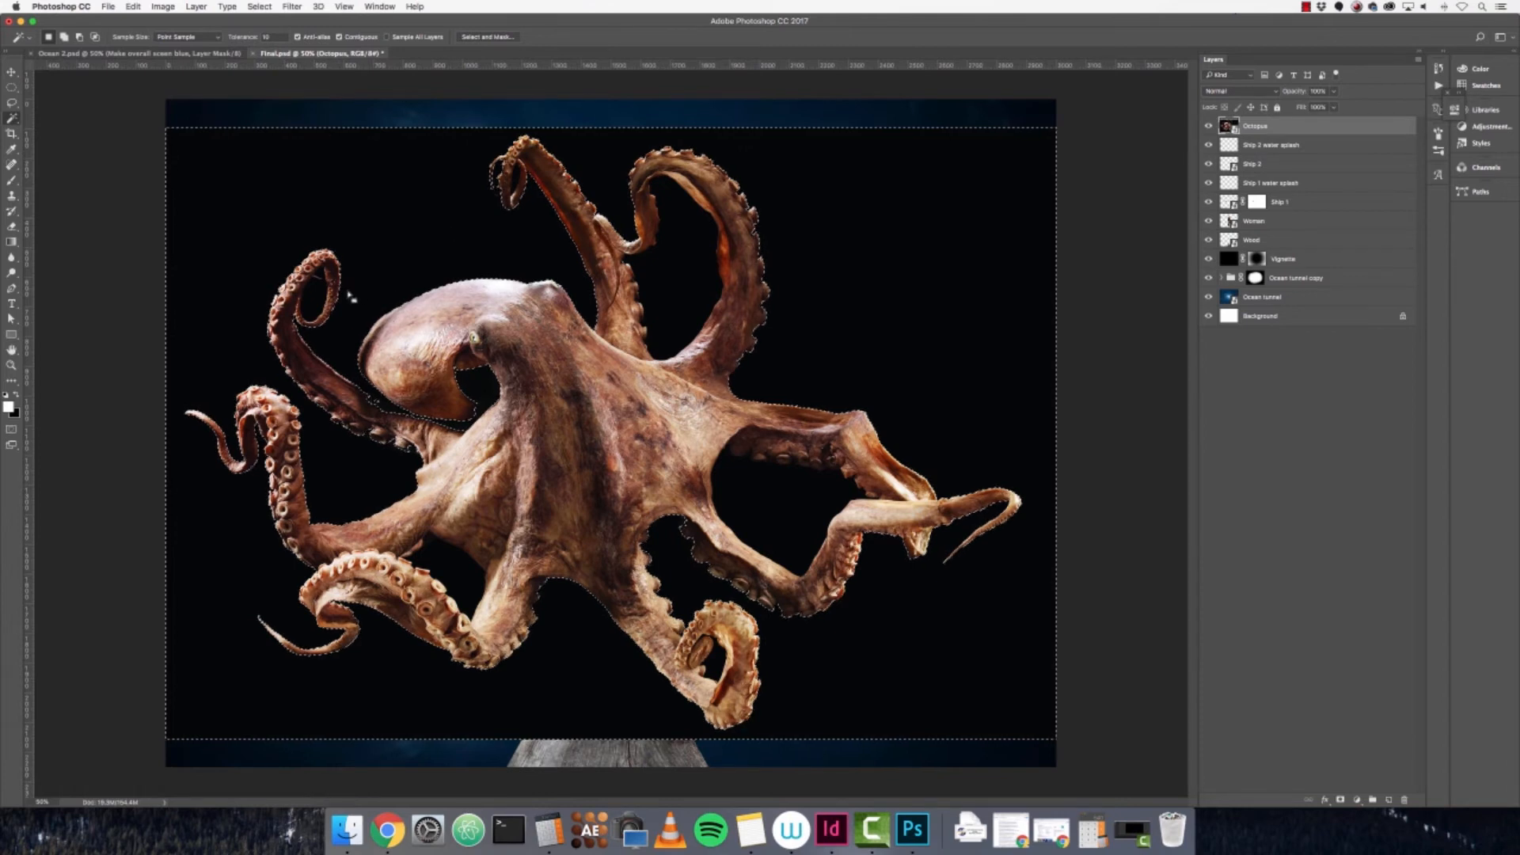
- Add the enclosed black gaps around the octopus's head and upper tentacles to the Magic Wand selection
key("super+plus")
key("super+plus")
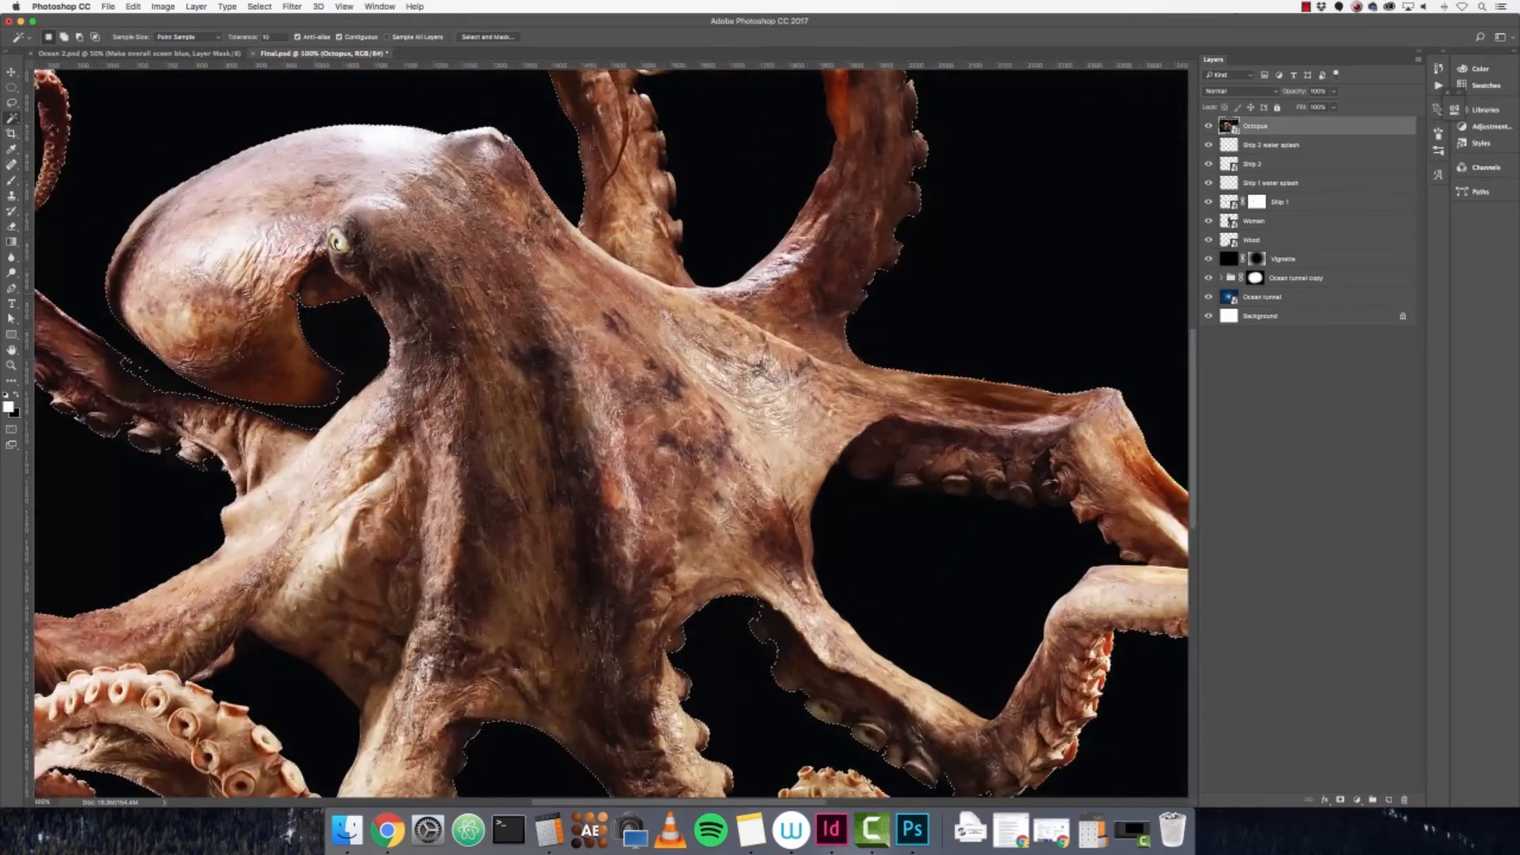
left_click_drag(354, 315, 756, 519)
left_click(445, 342, "shift")
left_click_drag(917, 288, 807, 453)
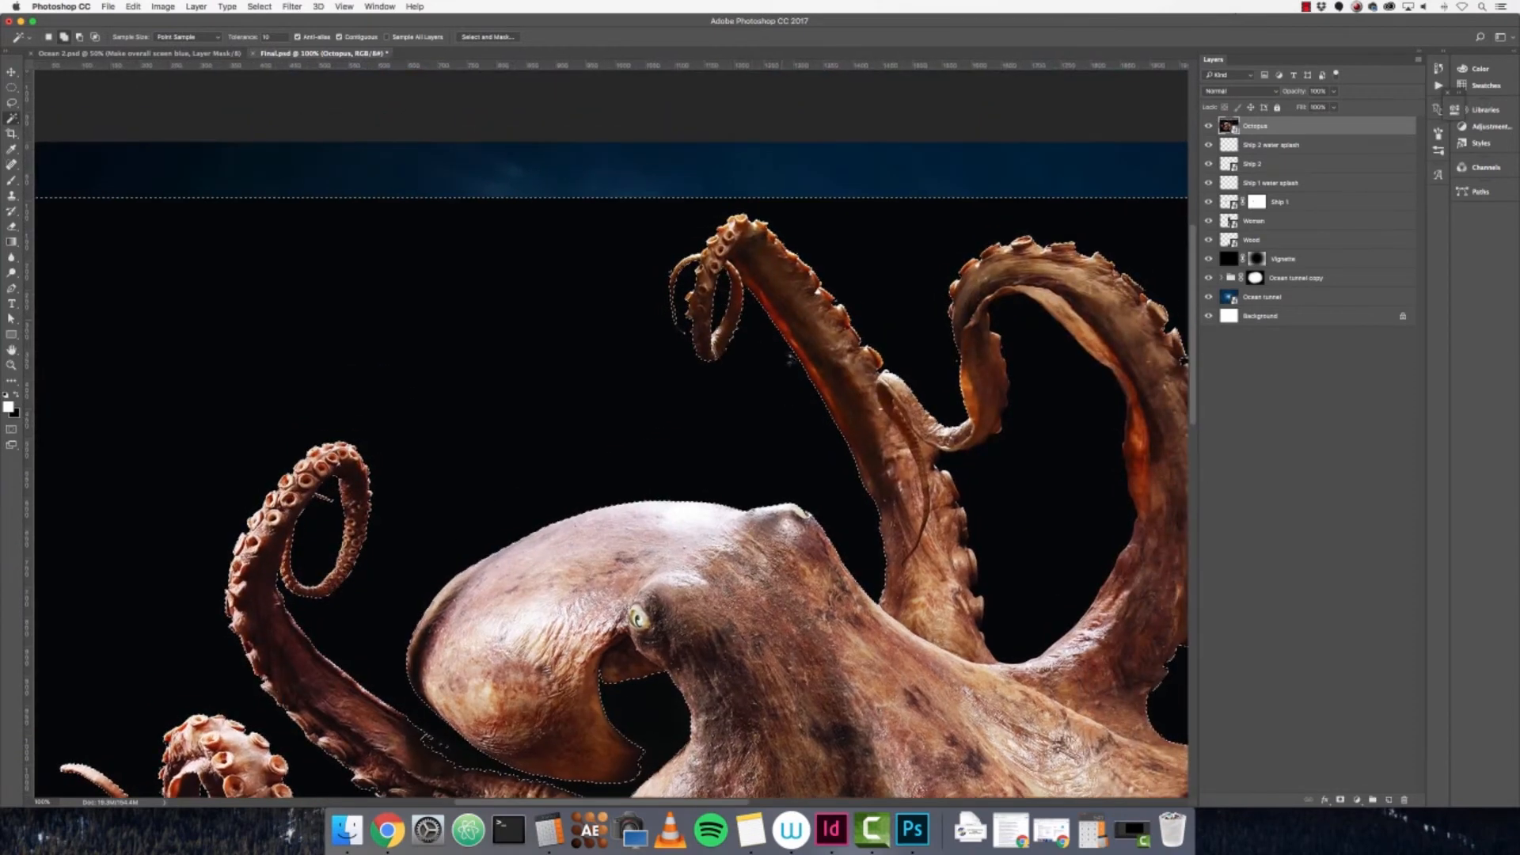
scroll(740, 441, "right", 5)
scroll(740, 441, "down", 2)
scroll(860, 474, "down", 5)
scroll(861, 474, "right", 4)
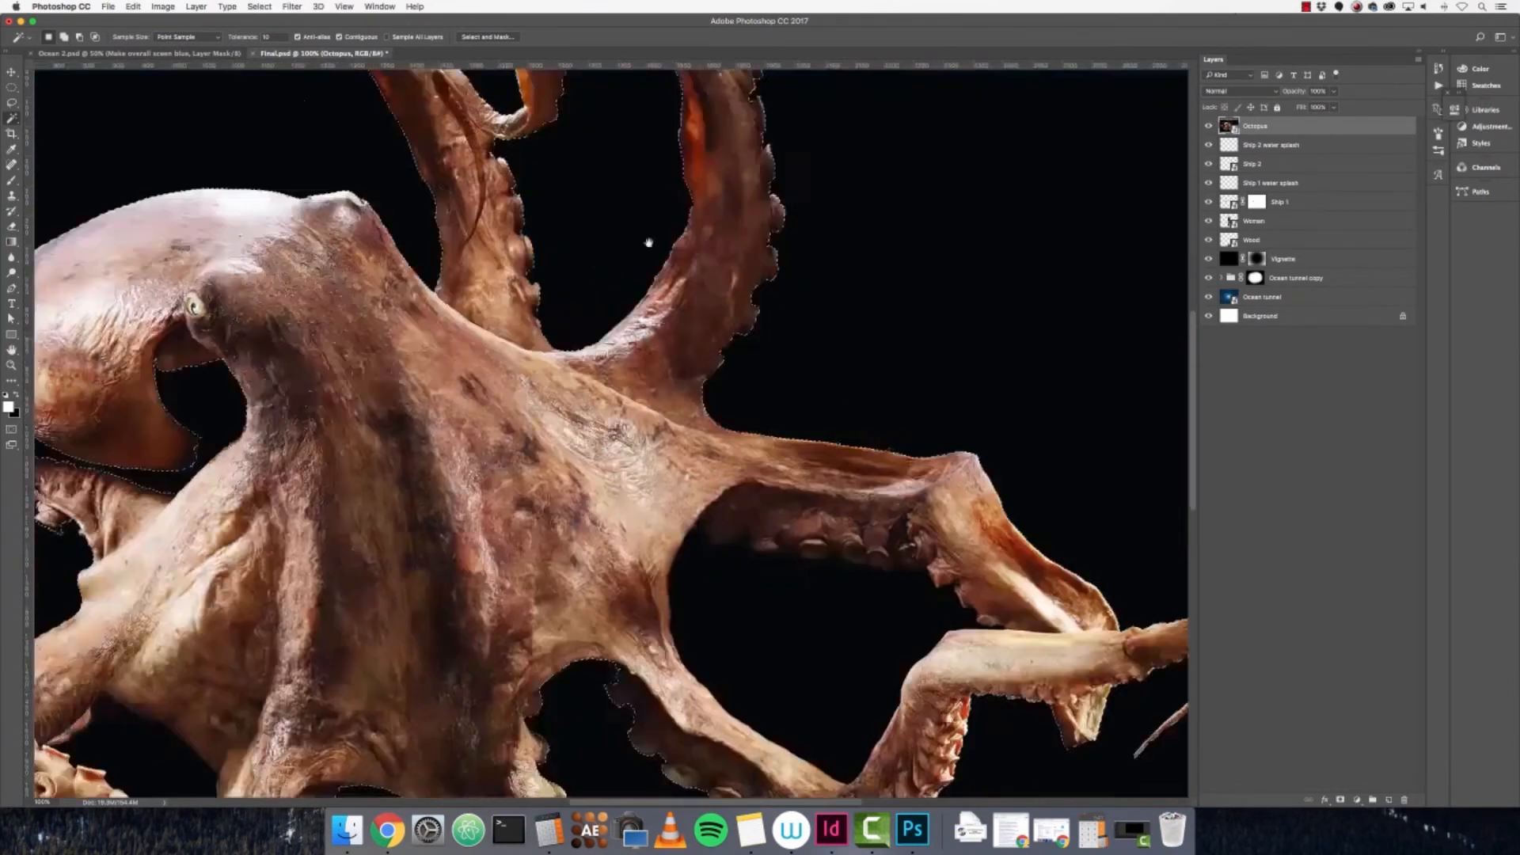
- Add the remaining black gaps between the octopus's right-hand, coiled lower and lower-left arms to the Magic Wand selection
left_click(679, 408, "shift")
left_click(753, 533)
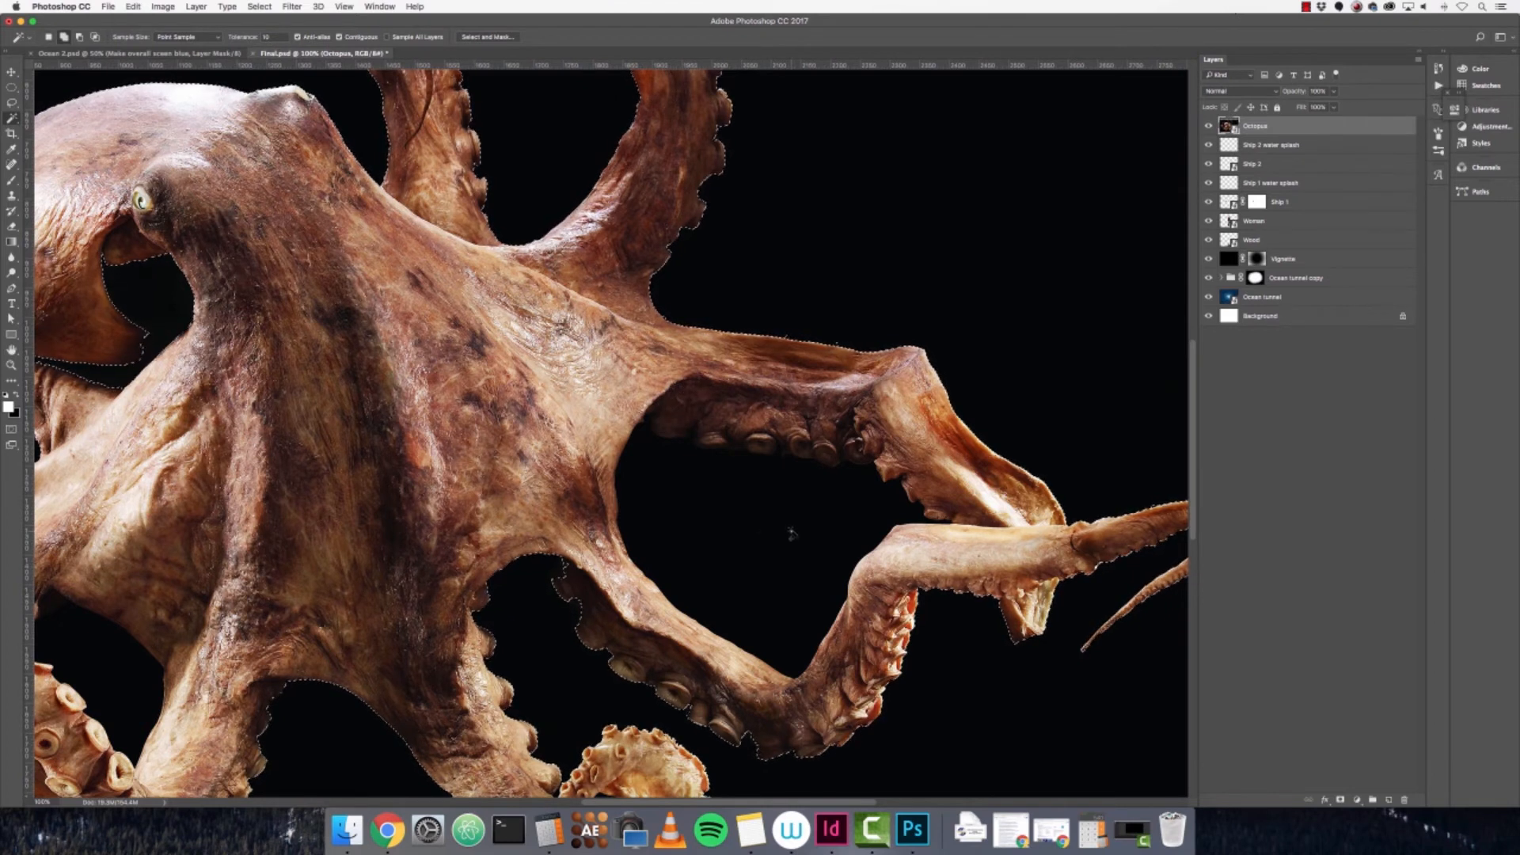
left_click(753, 516, "shift")
left_click_drag(744, 540, 815, 238)
left_click(701, 536, "shift")
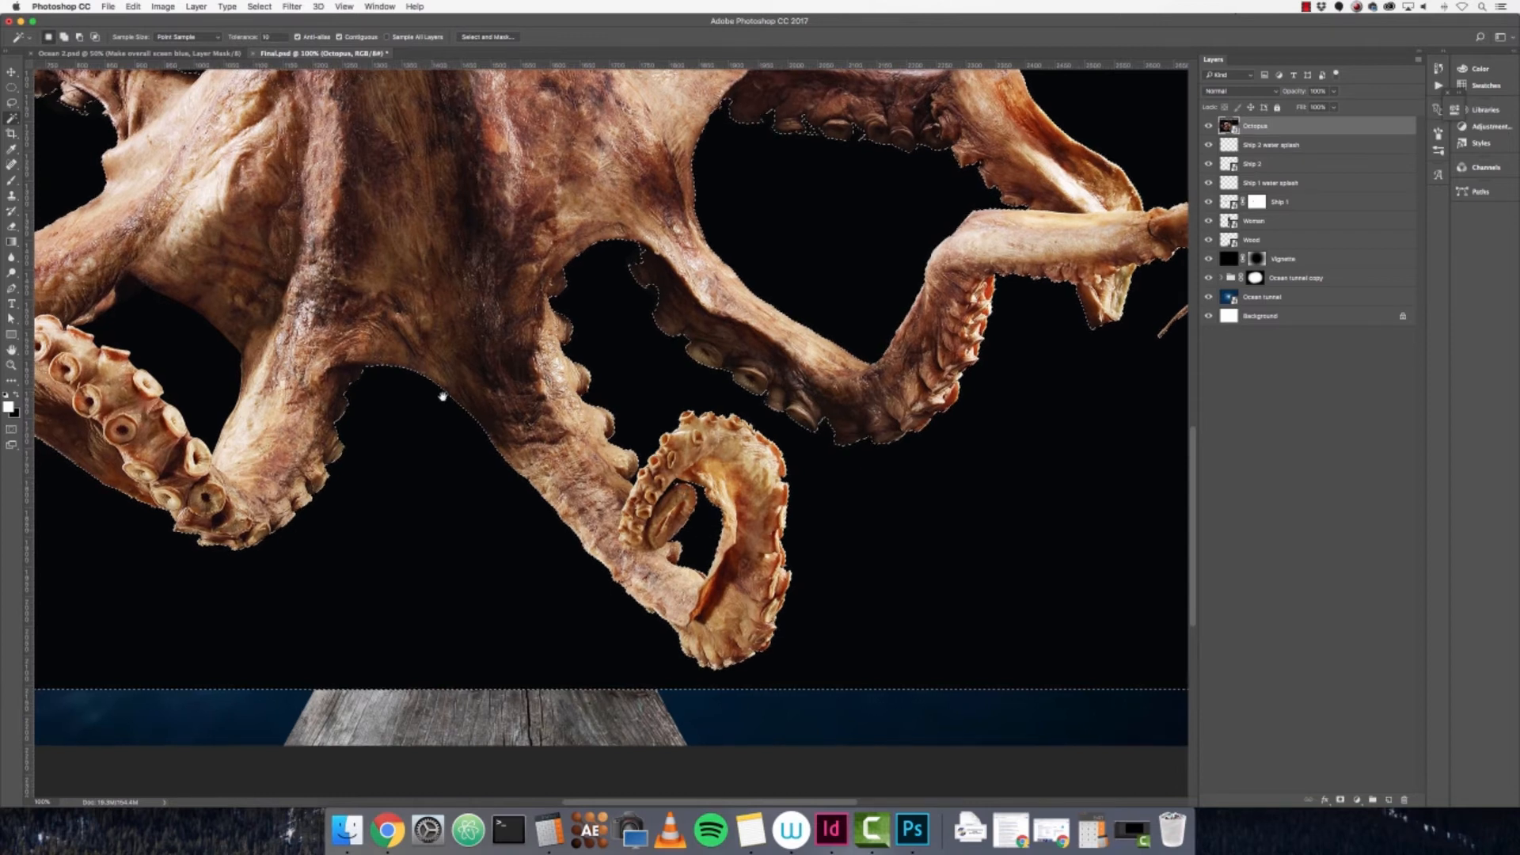
left_click_drag(430, 393, 813, 581)
left_click(601, 546, "shift")
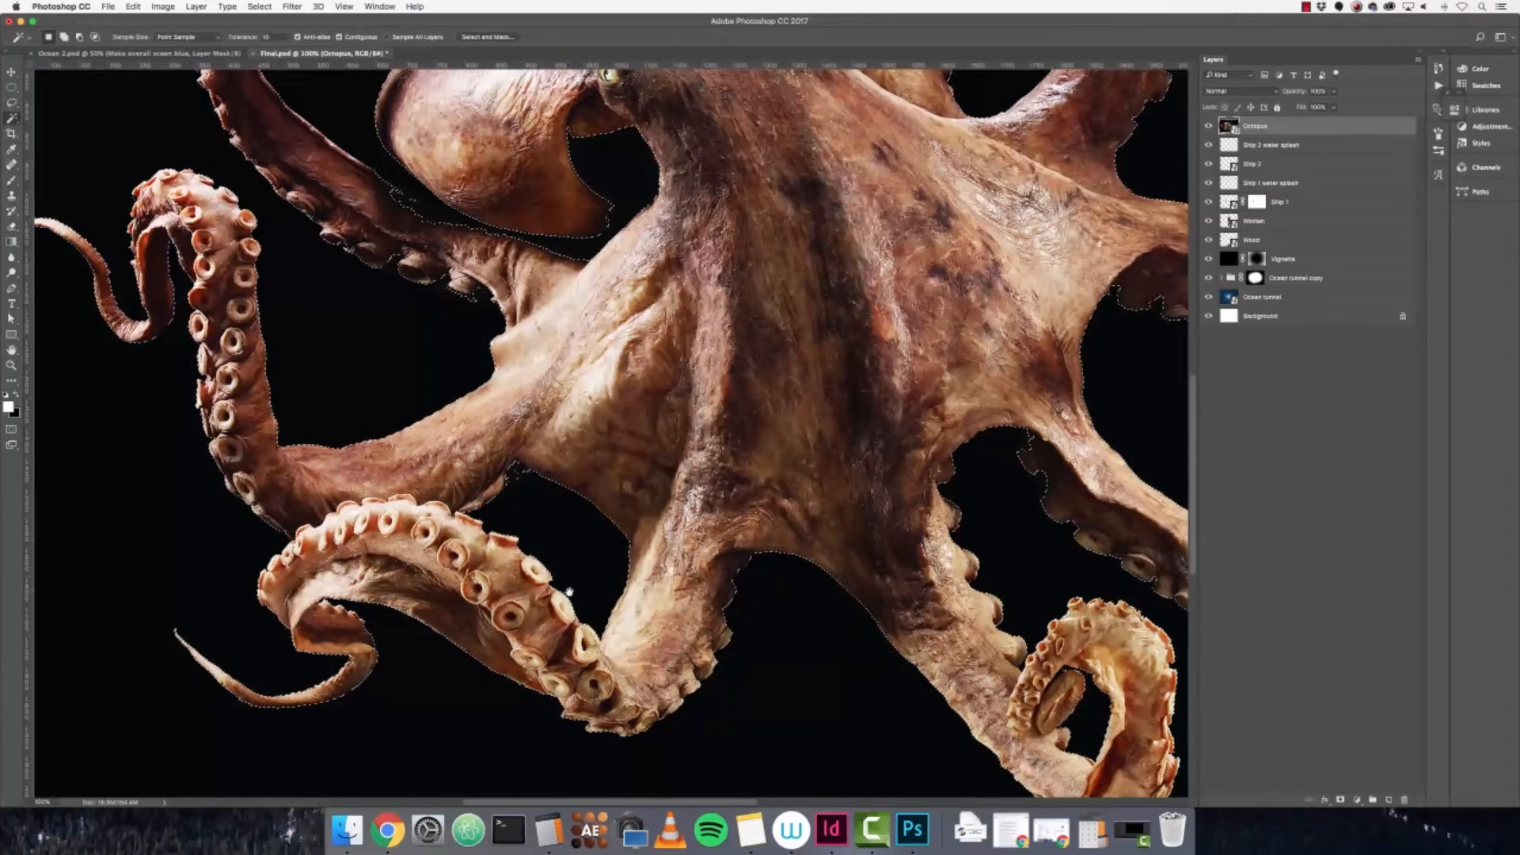
left_click_drag(574, 581, 705, 688)
key("ctrl+minus")
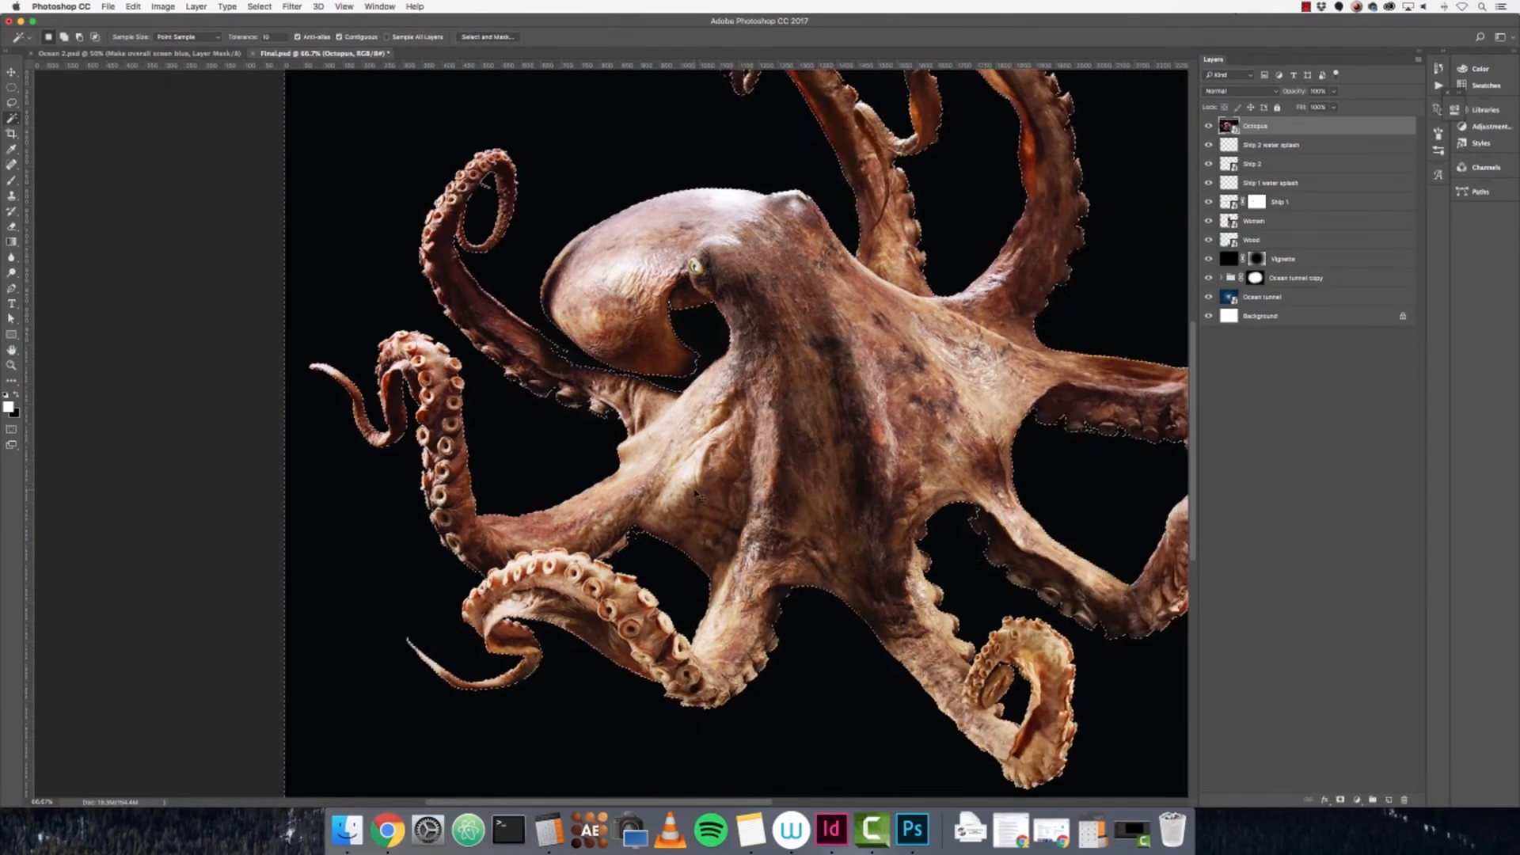
key("ctrl+minus")
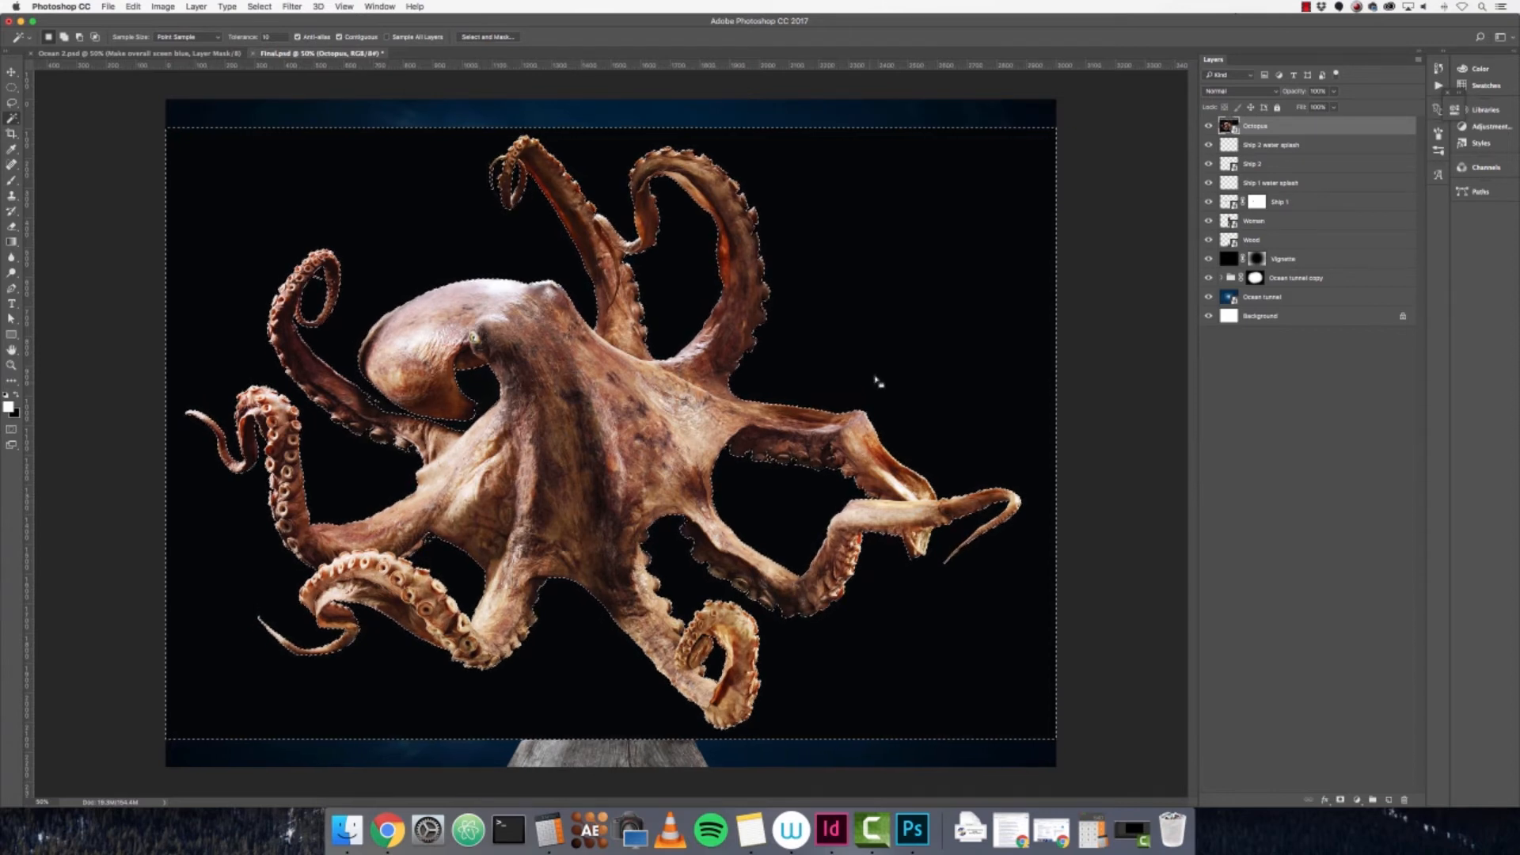
- Mask the Octopus layer with the inverted background selection and convert the layer to a smart object
left_click(14, 90)
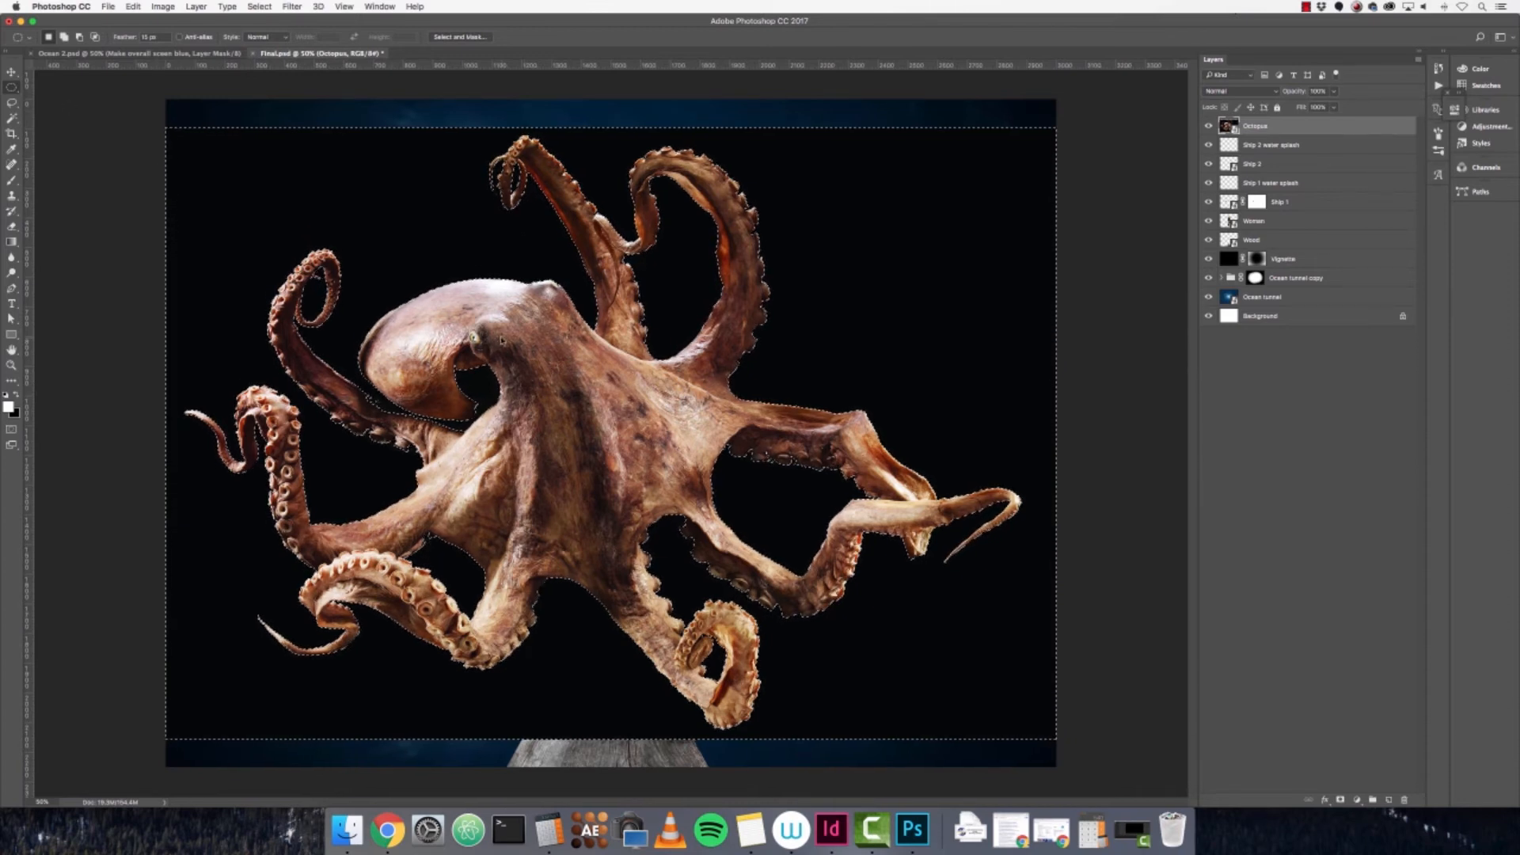
left_click(563, 355)
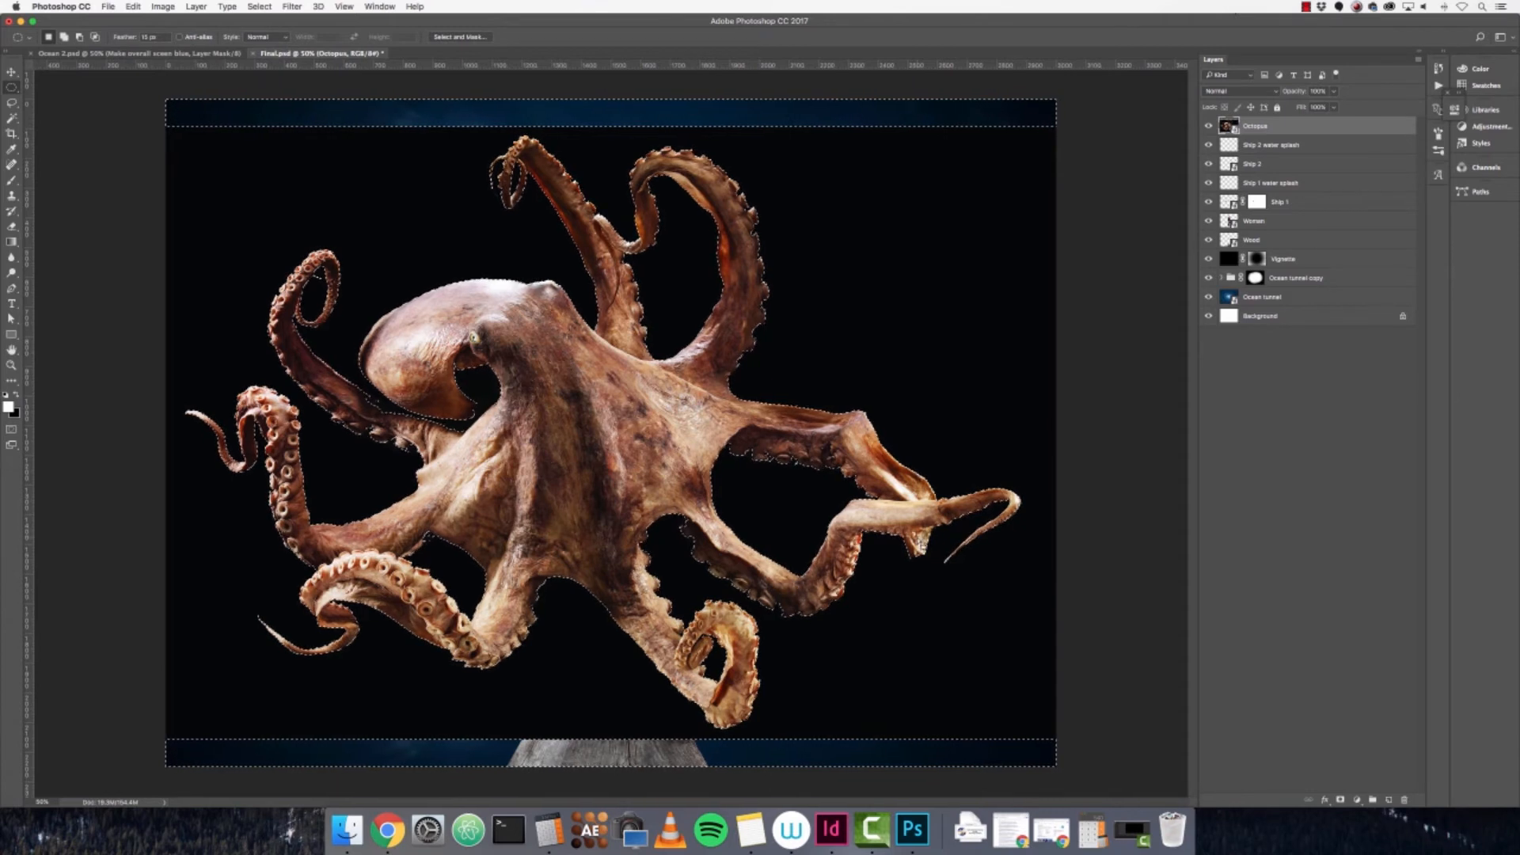
left_click(1342, 801)
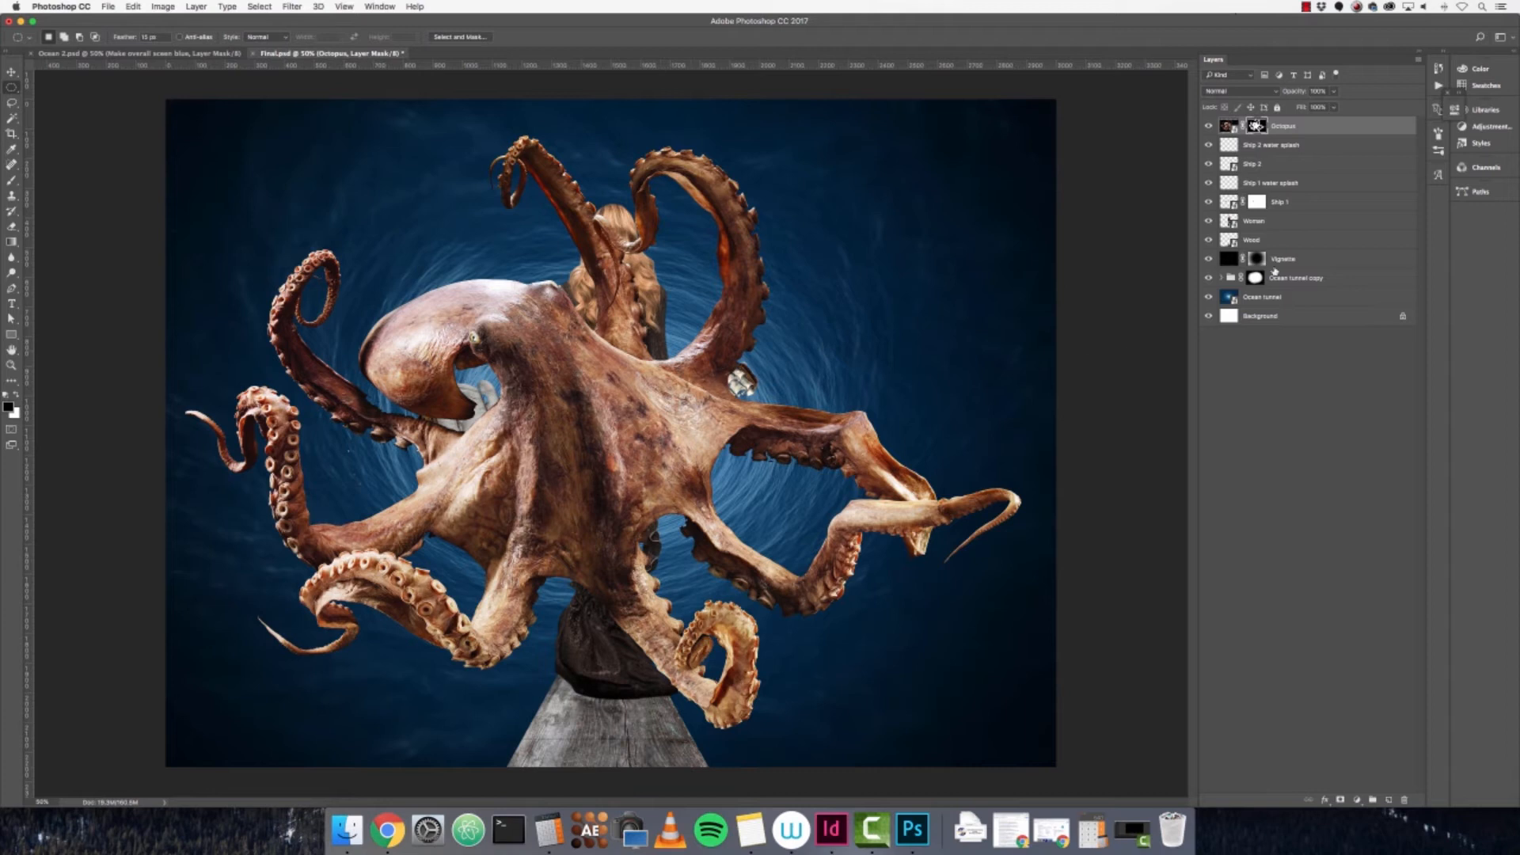
right_click(1336, 127)
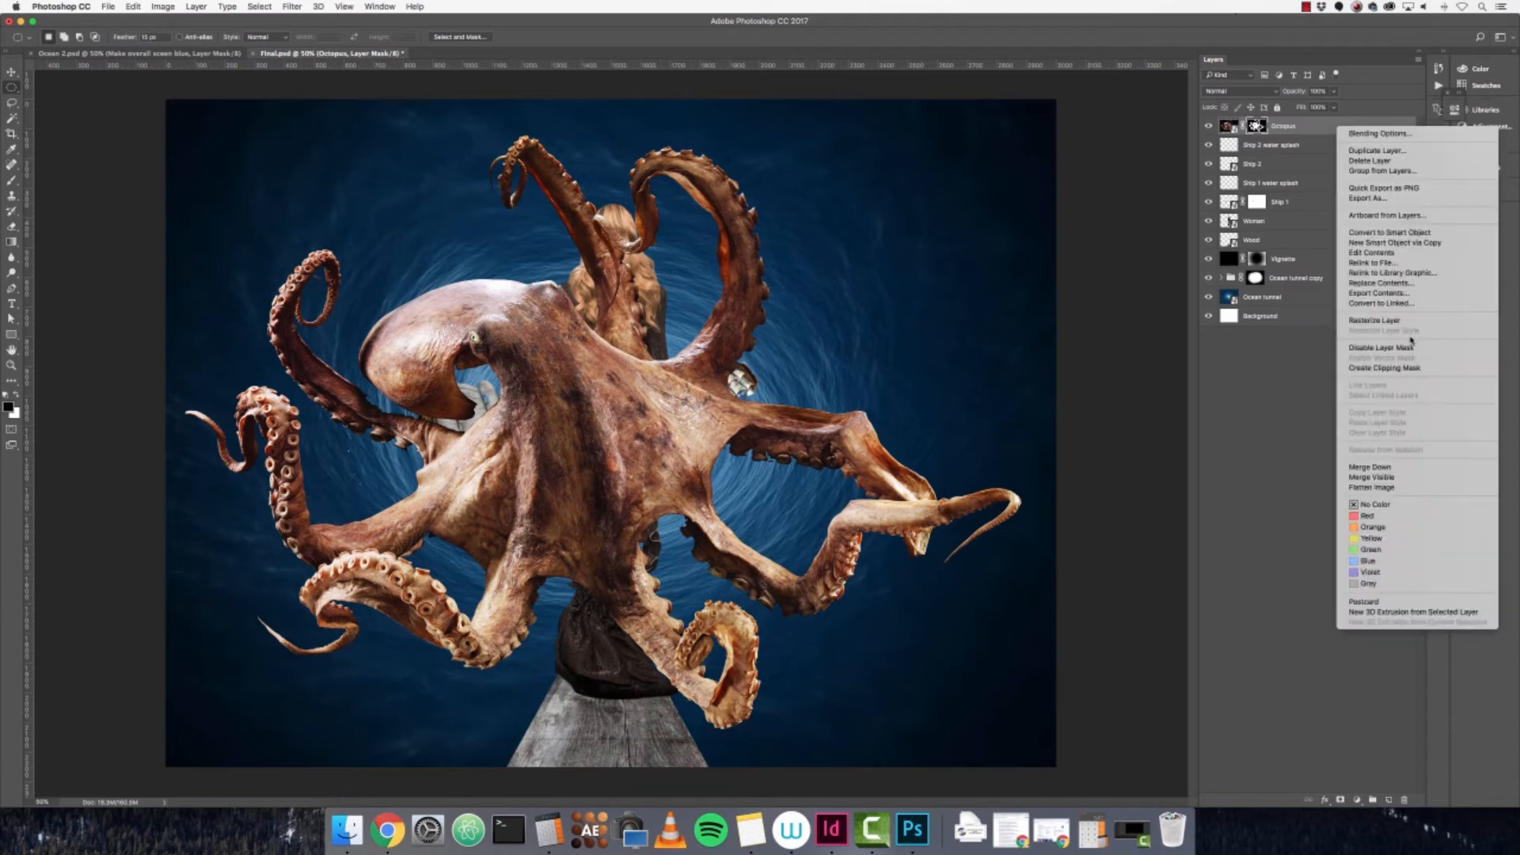
left_click(1434, 234)
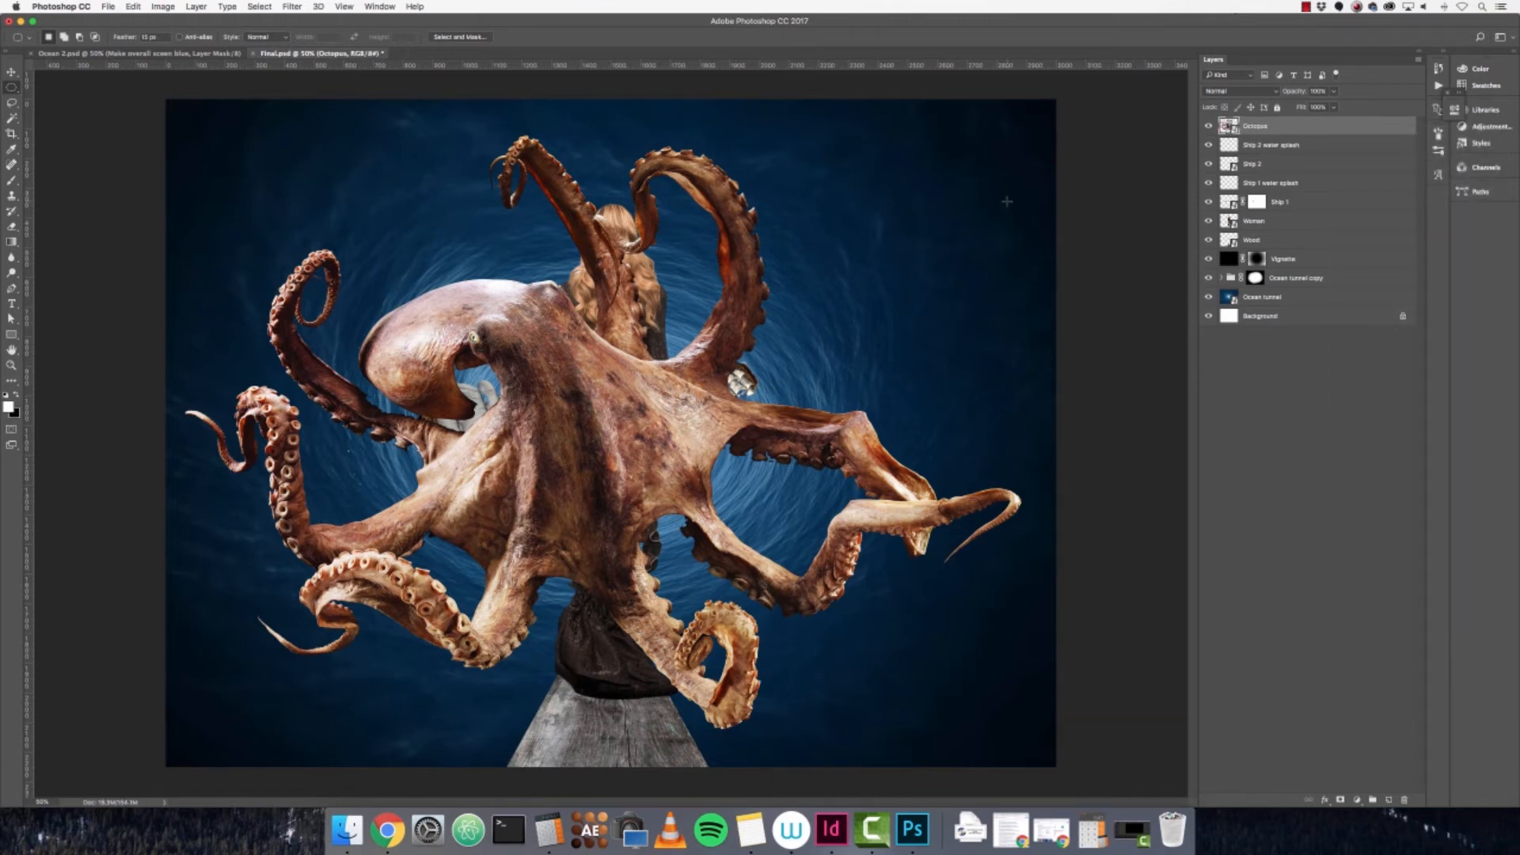
- Duplicate the Octopus layer, hide the original and make the Octopus copy layer active
key("super+j")
left_click(1301, 149)
left_click(1298, 128)
left_click(1297, 149)
left_click(1209, 147)
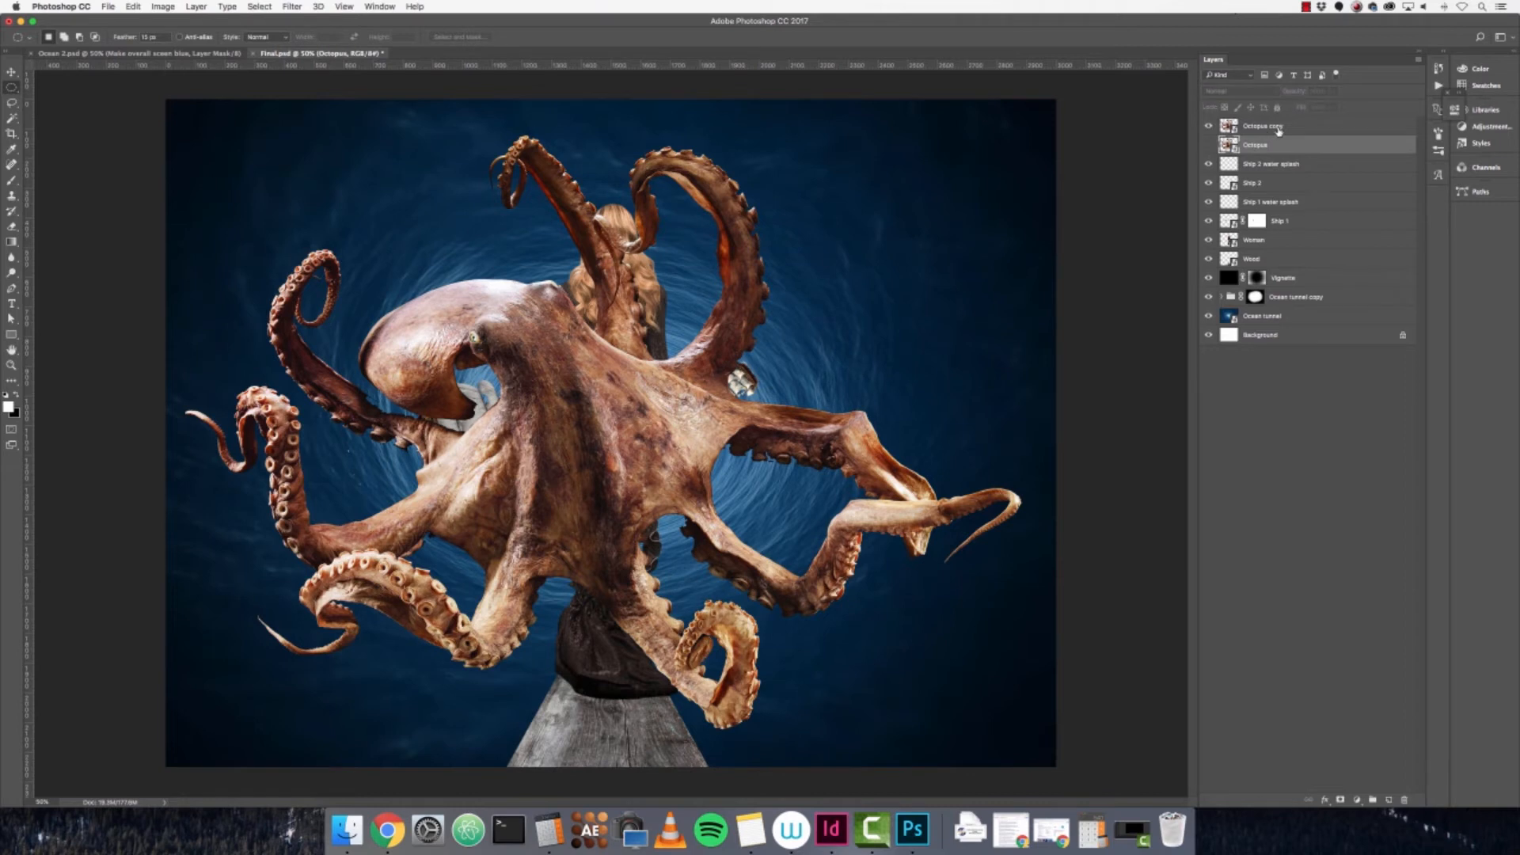
left_click(1305, 132)
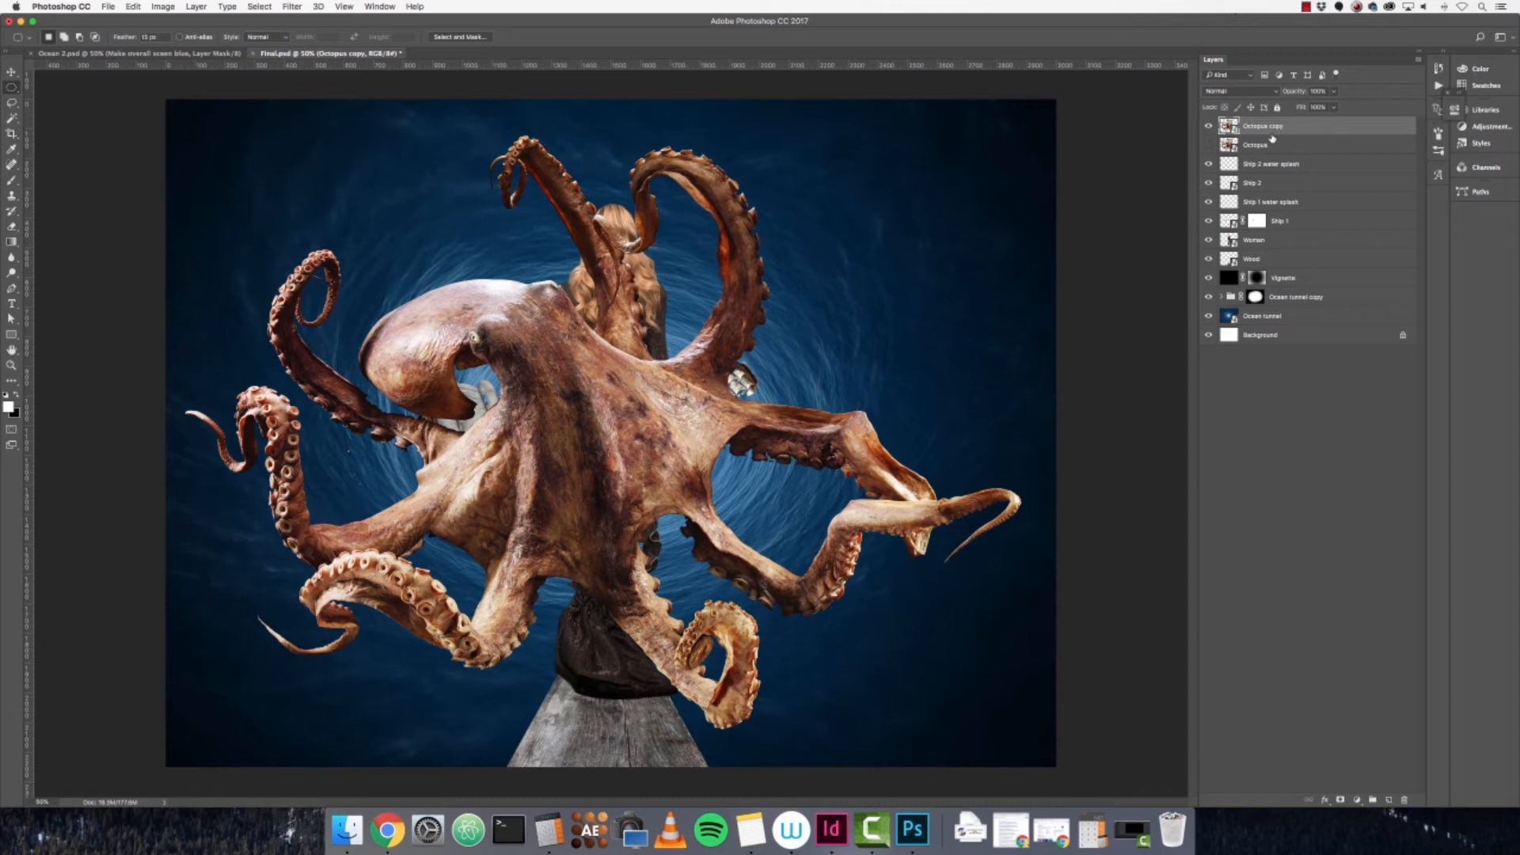
- Add a blank layer mask to the Octopus copy layer and shift the octopus to the right and slightly down
left_click(1340, 800)
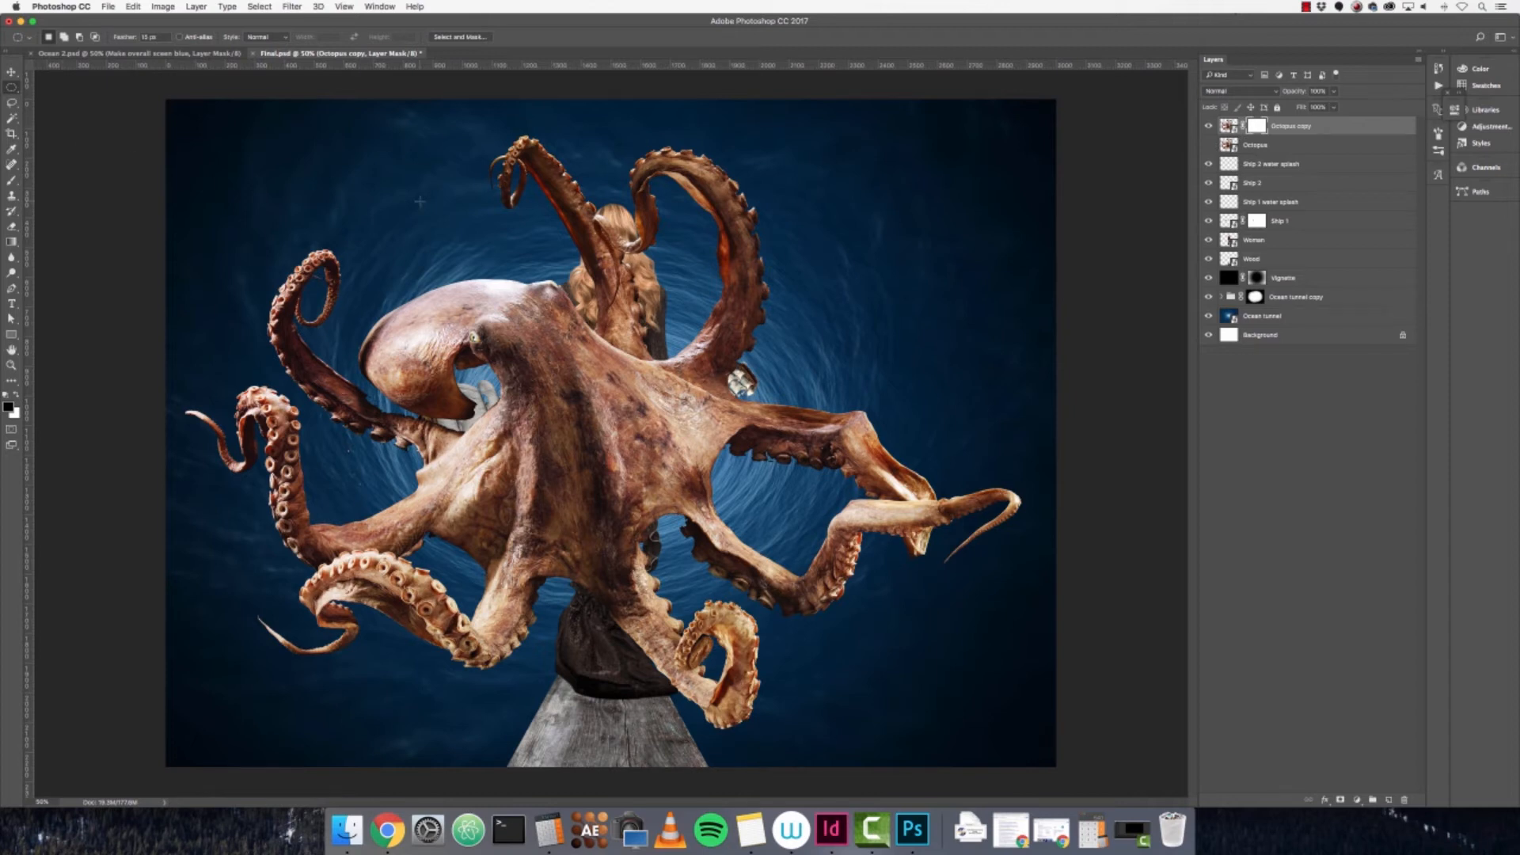
key("v")
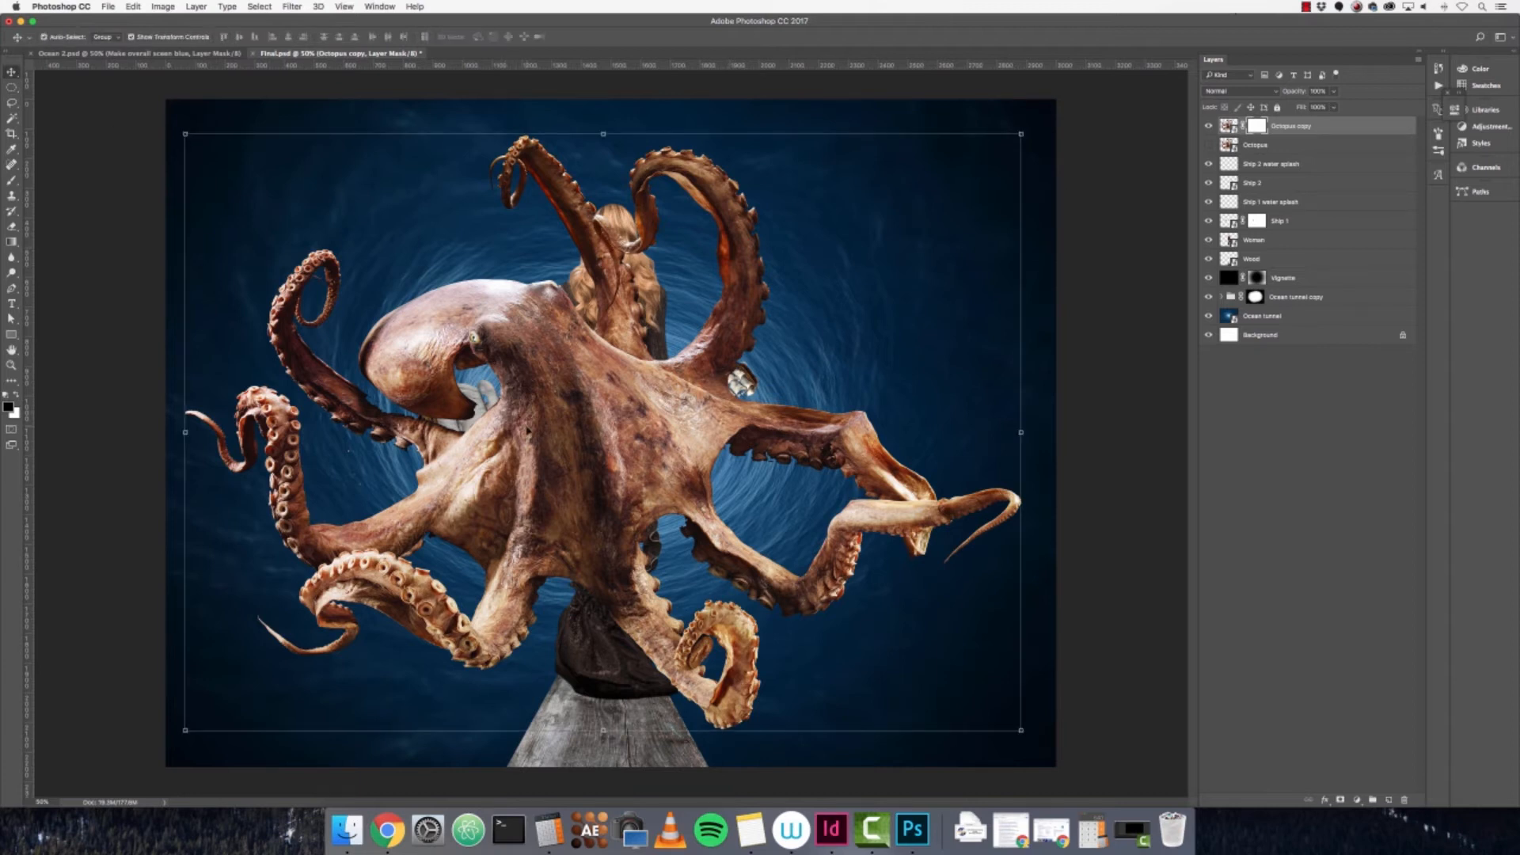
left_click_drag(529, 430, 594, 435)
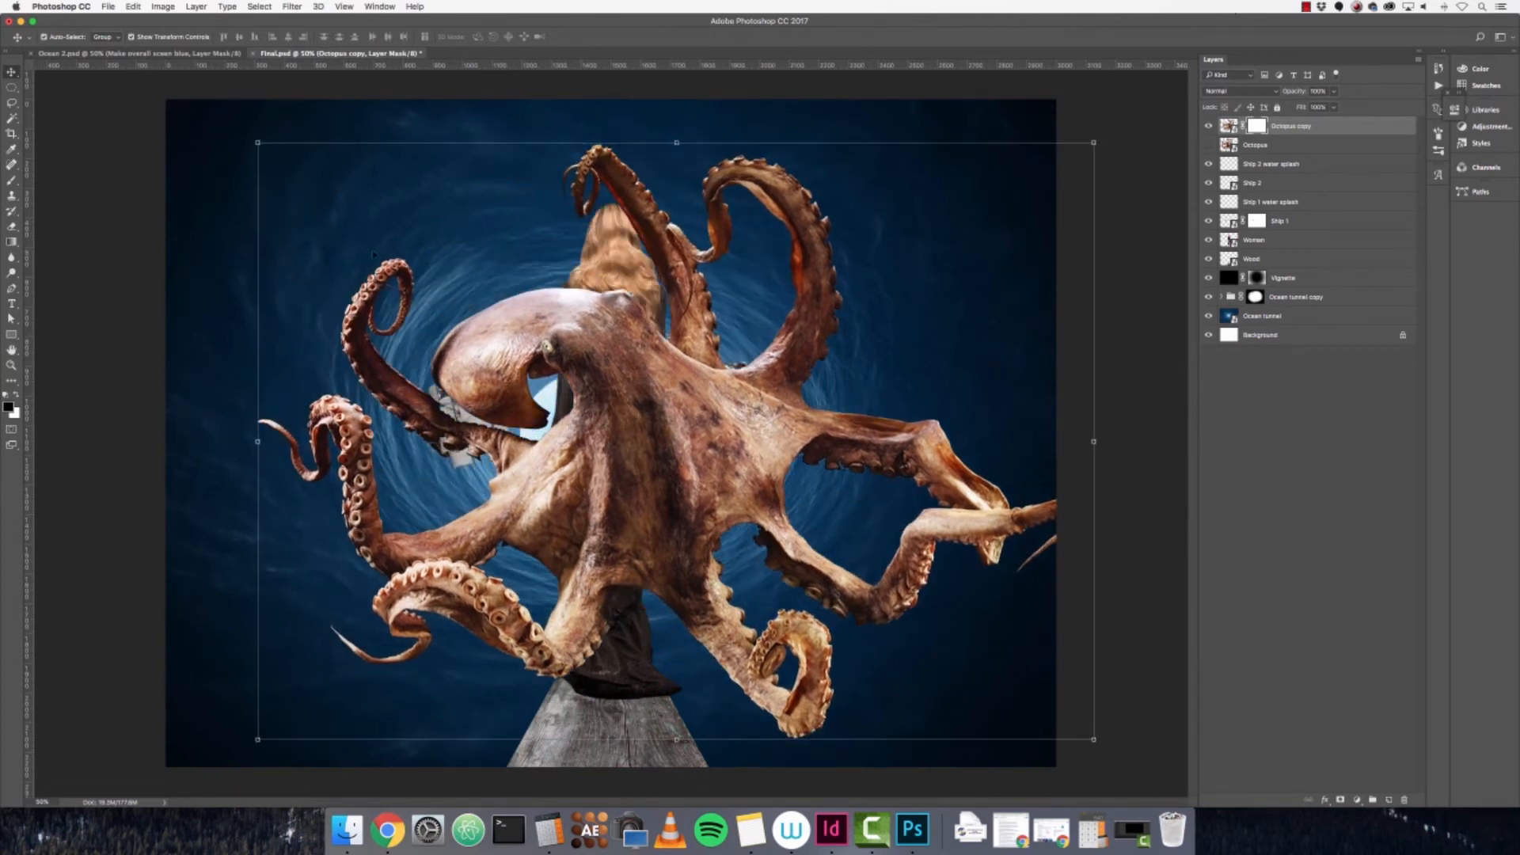
- Outline the curled upper-left tentacle of the octopus copy with a loose Lasso selection
key("super+plus")
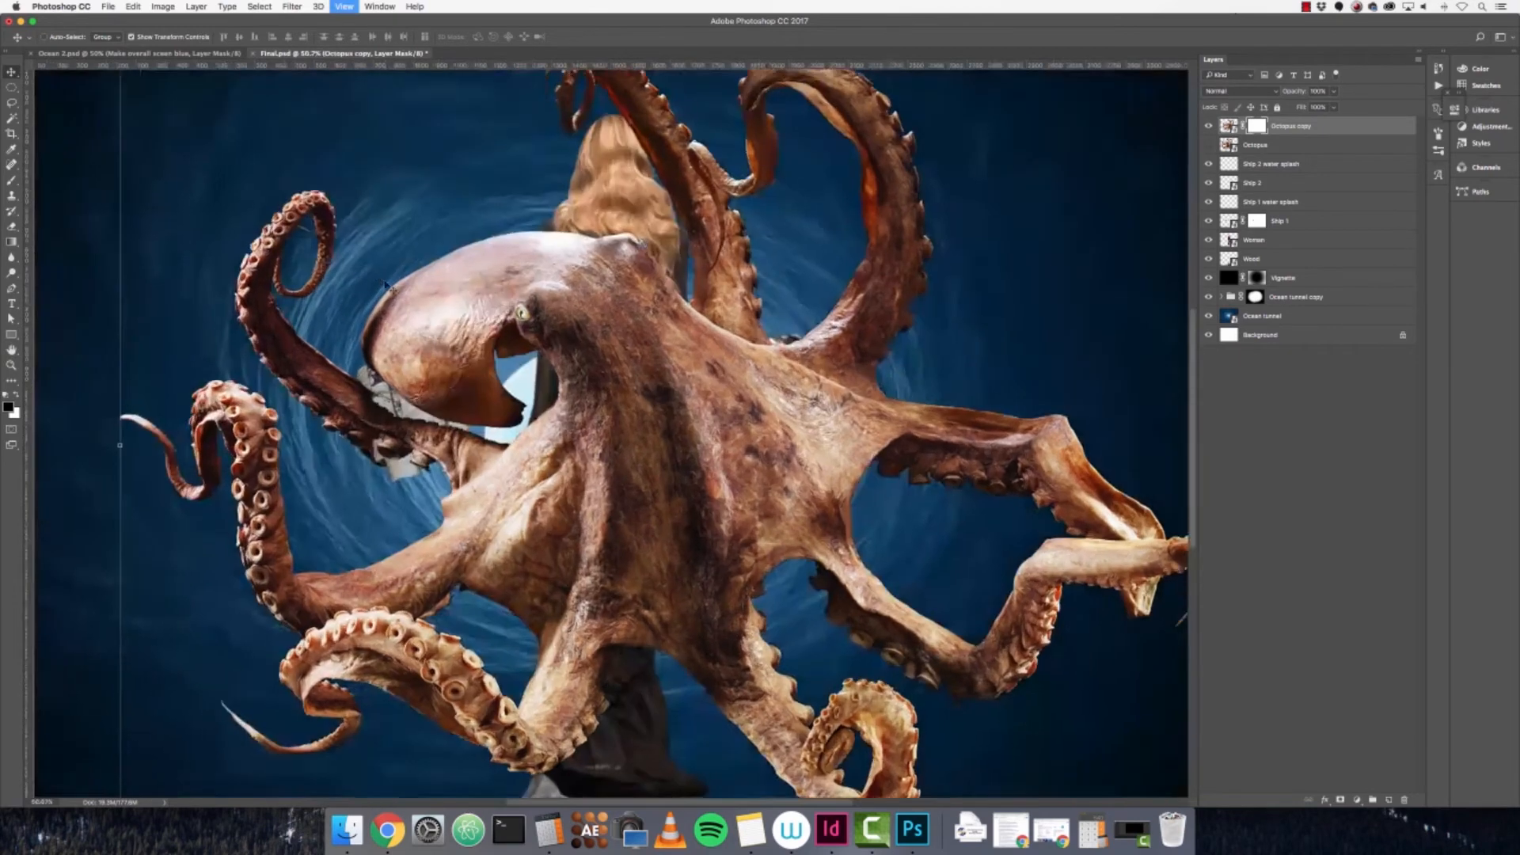
key("super+plus")
left_click_drag(249, 249, 464, 397)
key("super+plus")
key("super+minus")
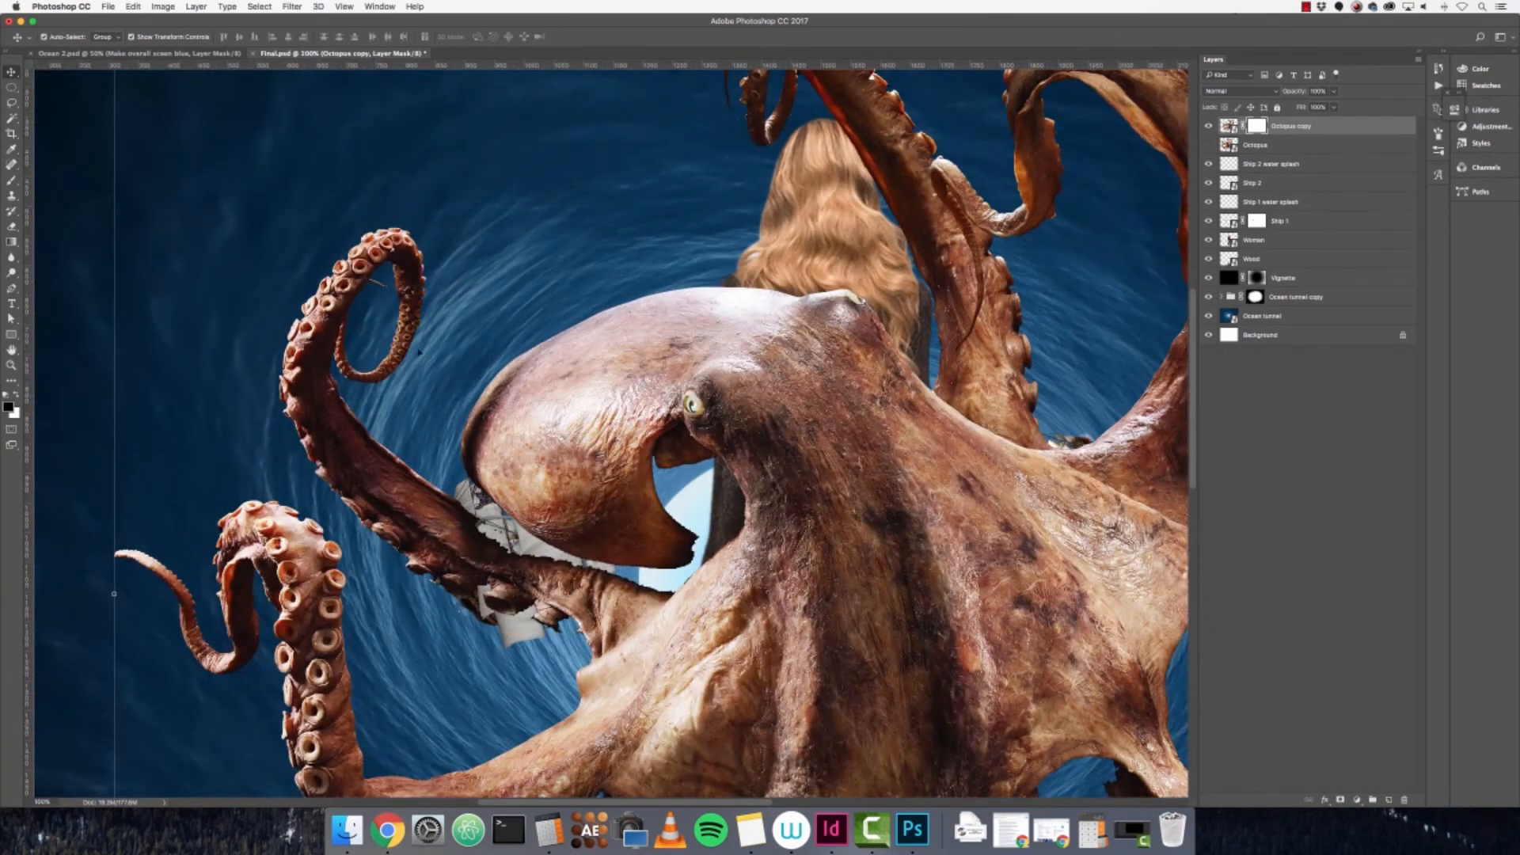
left_click(11, 103)
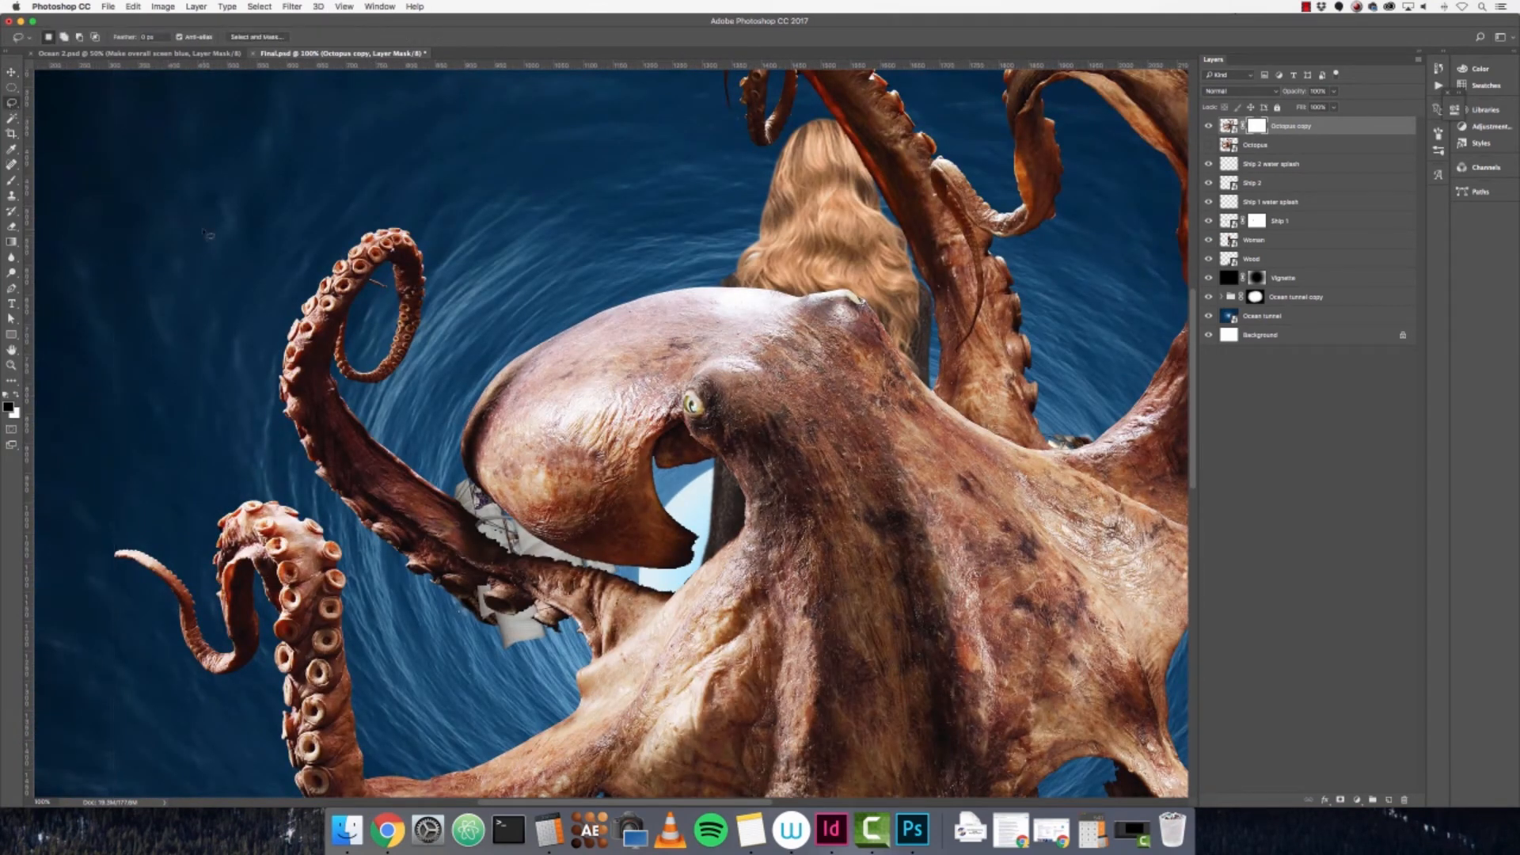
mouse_move(261, 332)
left_mouse_down()
mouse_move(265, 289)
mouse_move(346, 204)
mouse_move(440, 215)
mouse_move(452, 324)
mouse_move(432, 459)
mouse_move(480, 508)
mouse_move(451, 554)
mouse_move(432, 568)
mouse_move(372, 553)
mouse_move(306, 486)
mouse_move(262, 334)
left_mouse_up()
- Invert the tentacle selection, fill the Octopus copy layer mask with black there, and deselect
left_click(11, 87)
right_click(383, 341)
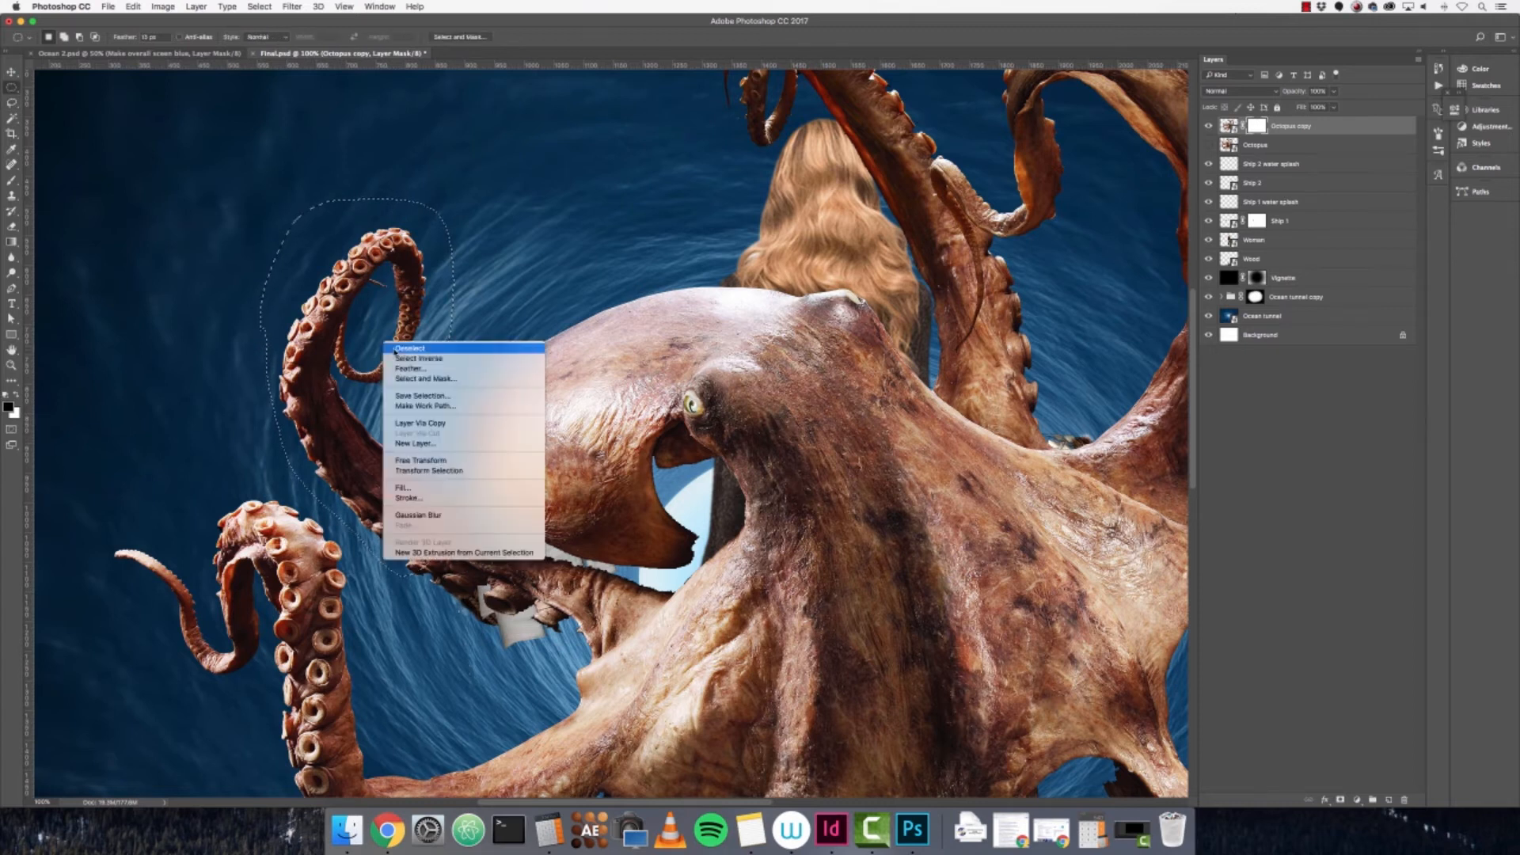
left_click(415, 357)
key("super+0")
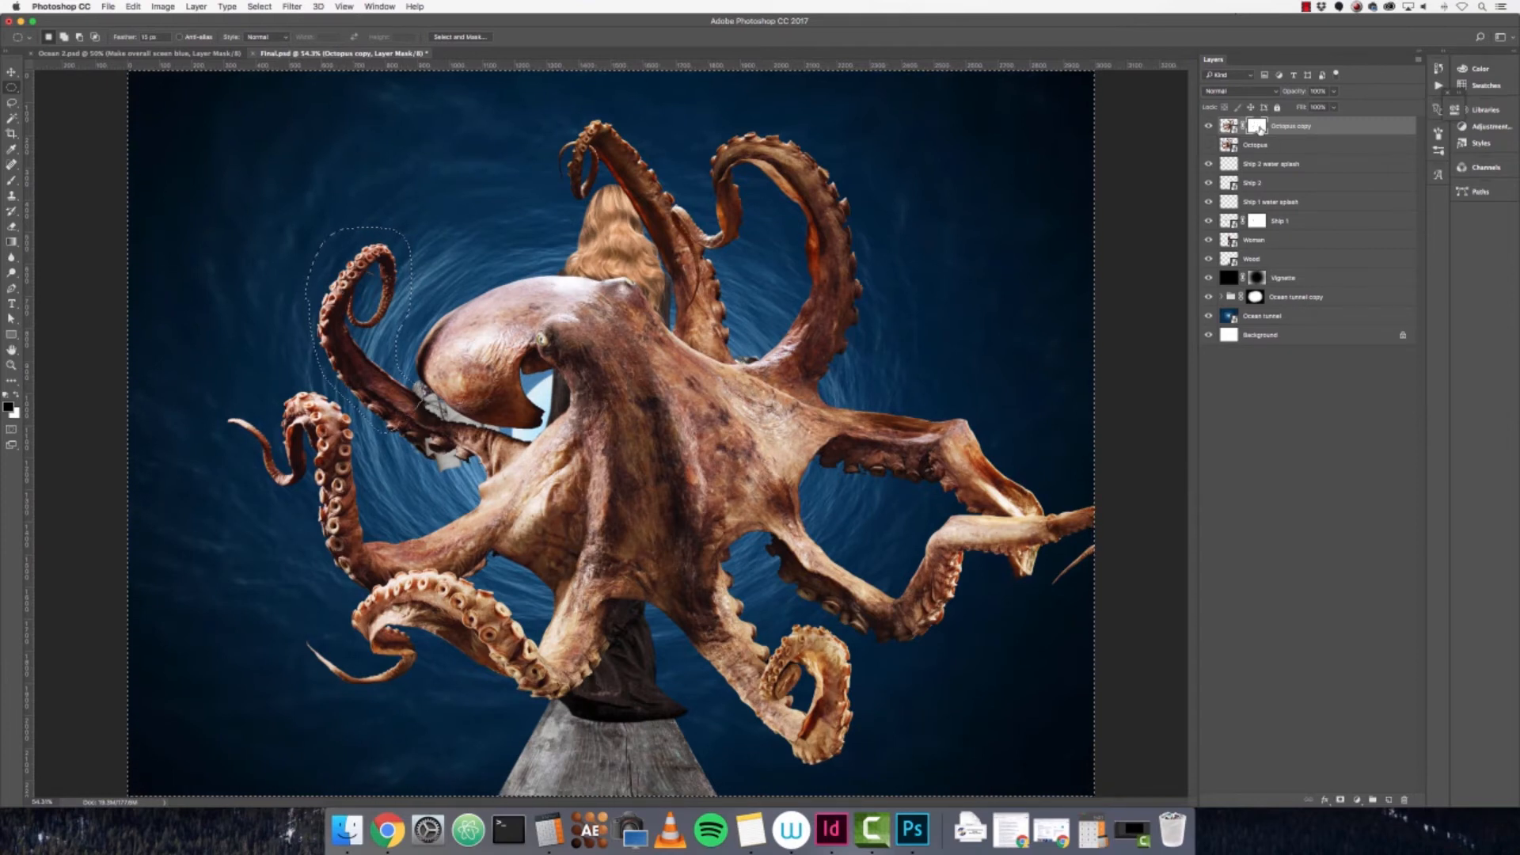
key("alt+BackSpace")
key("super+d")
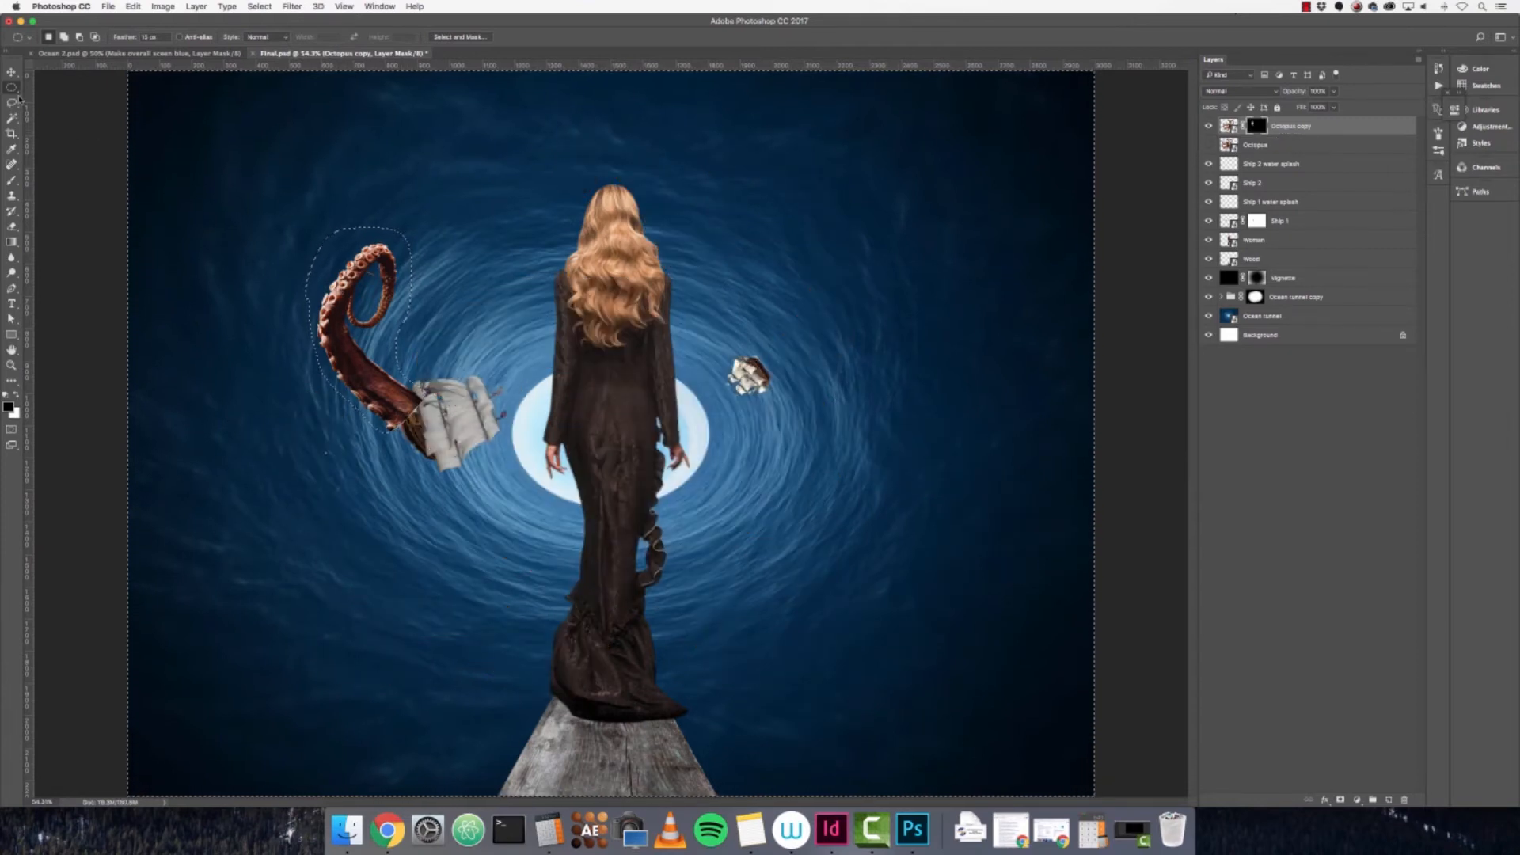
- Move the isolated tentacle to the upper-left edge of the canvas and turn off Auto-Select for the Move tool
key("v")
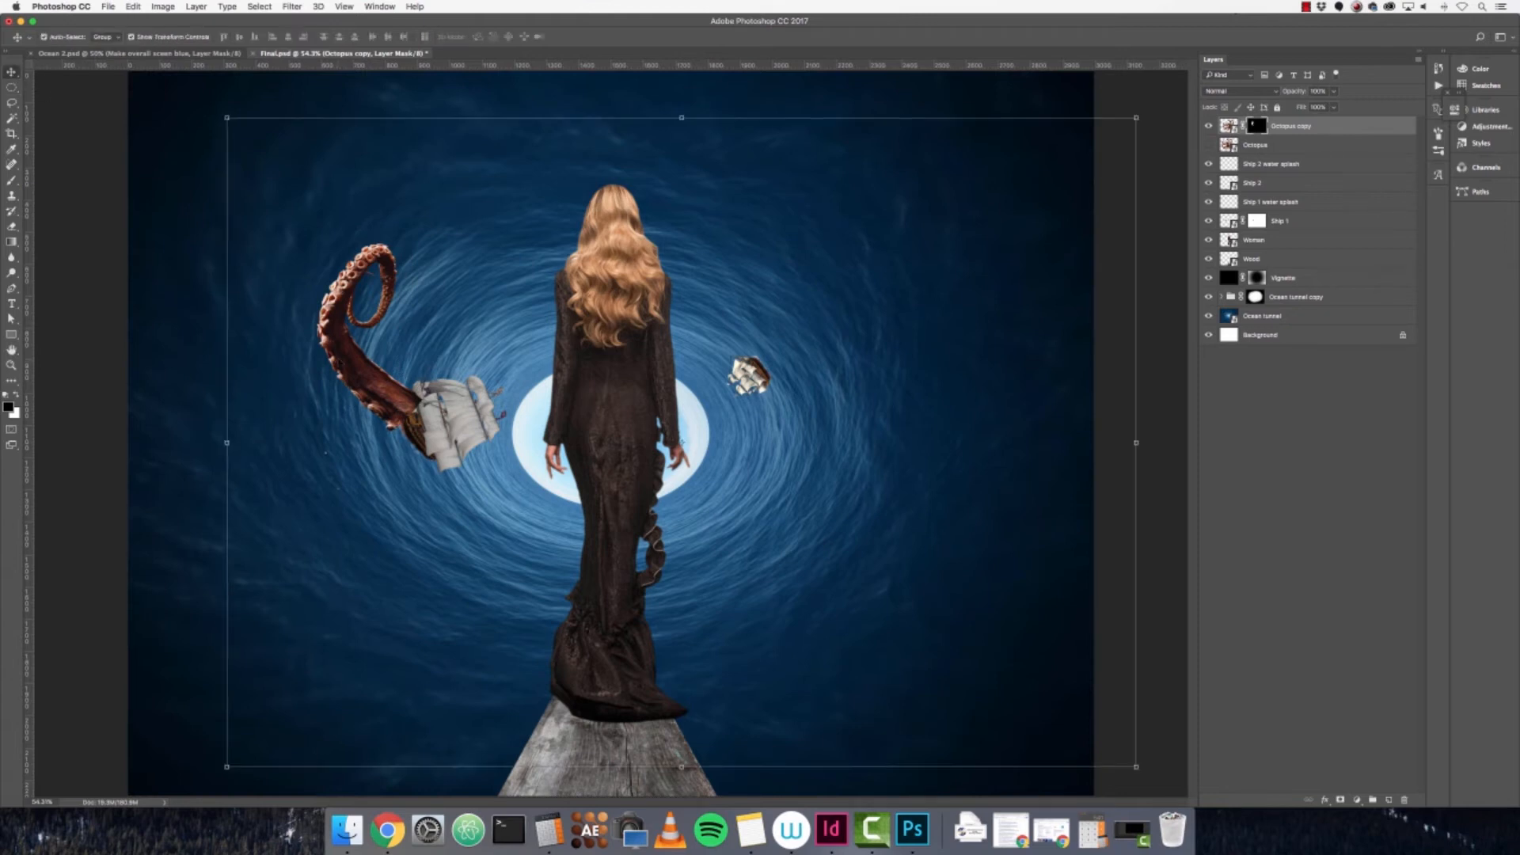
left_click_drag(352, 376, 123, 257)
left_click_drag(849, 452, 864, 478)
key("super+z")
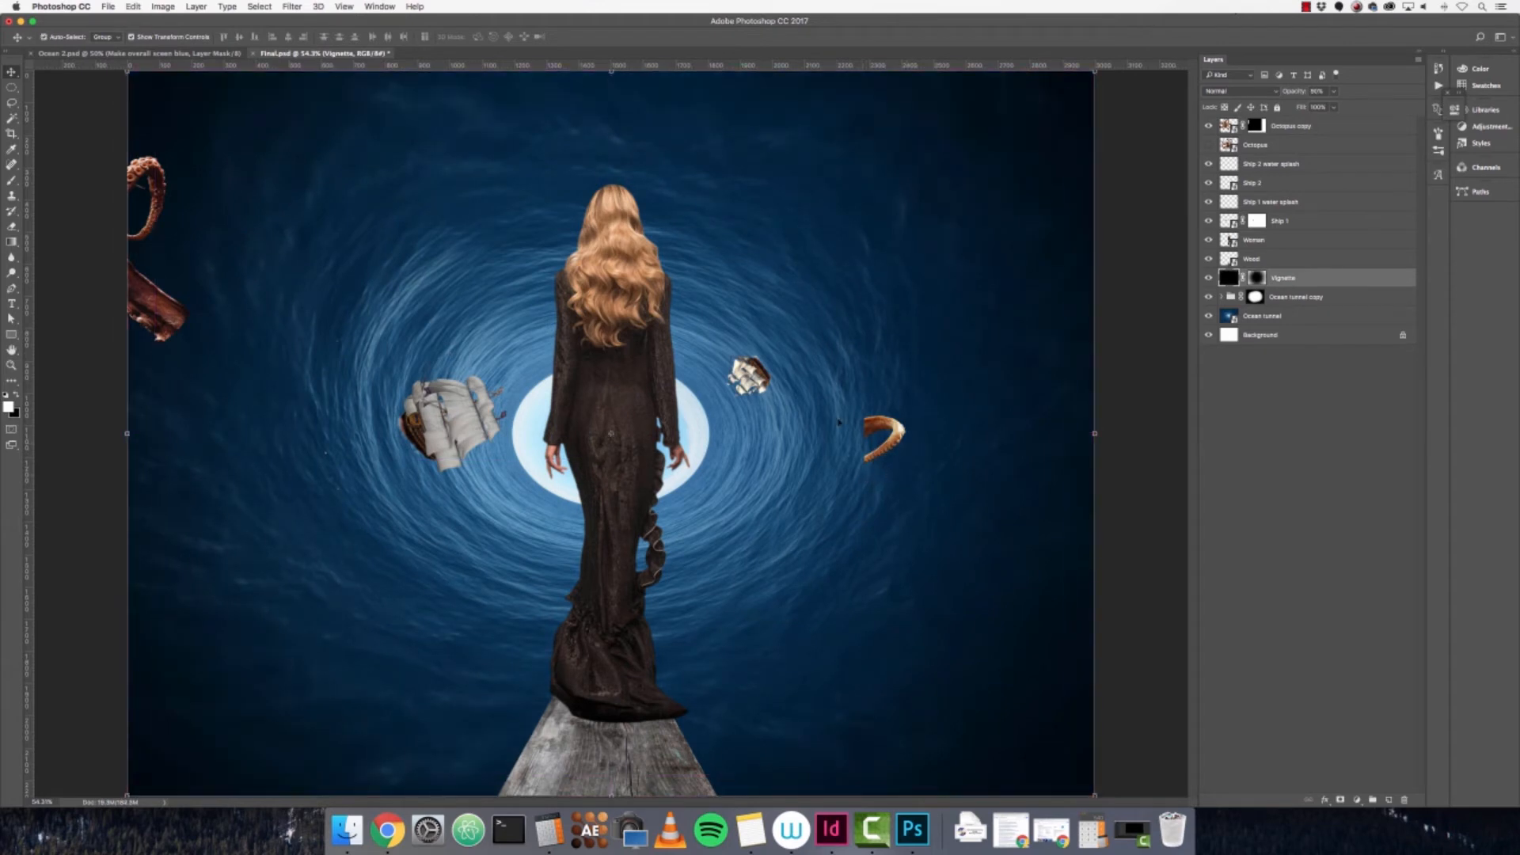
left_click(44, 37)
- Choose a soft round brush and enlarge it enough to cover the stray tentacle piece right of the vortex
left_click(11, 180)
left_click(29, 37)
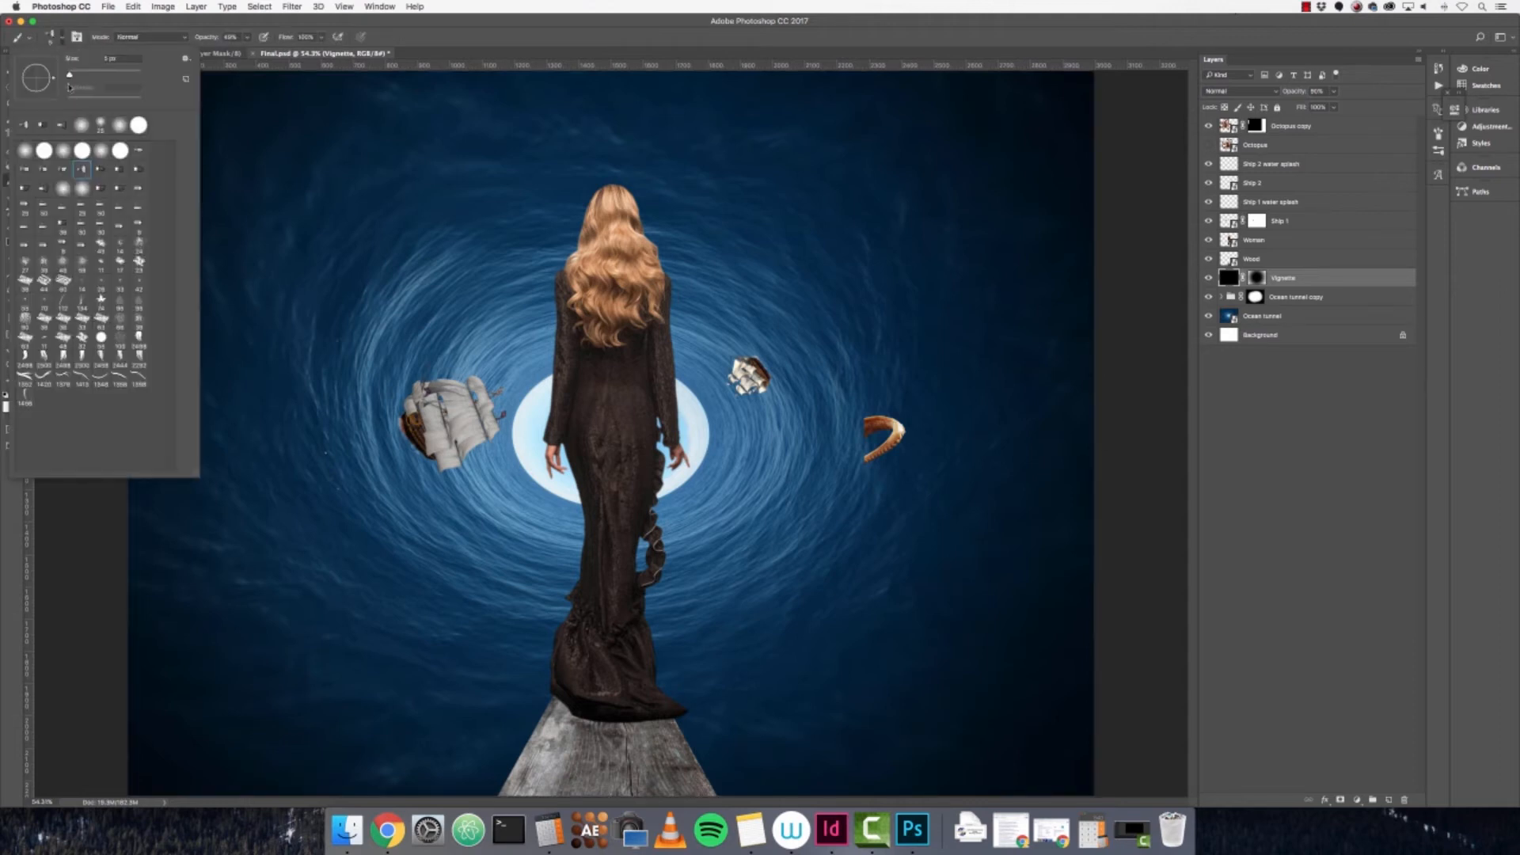
left_click(63, 152)
left_click(475, 34)
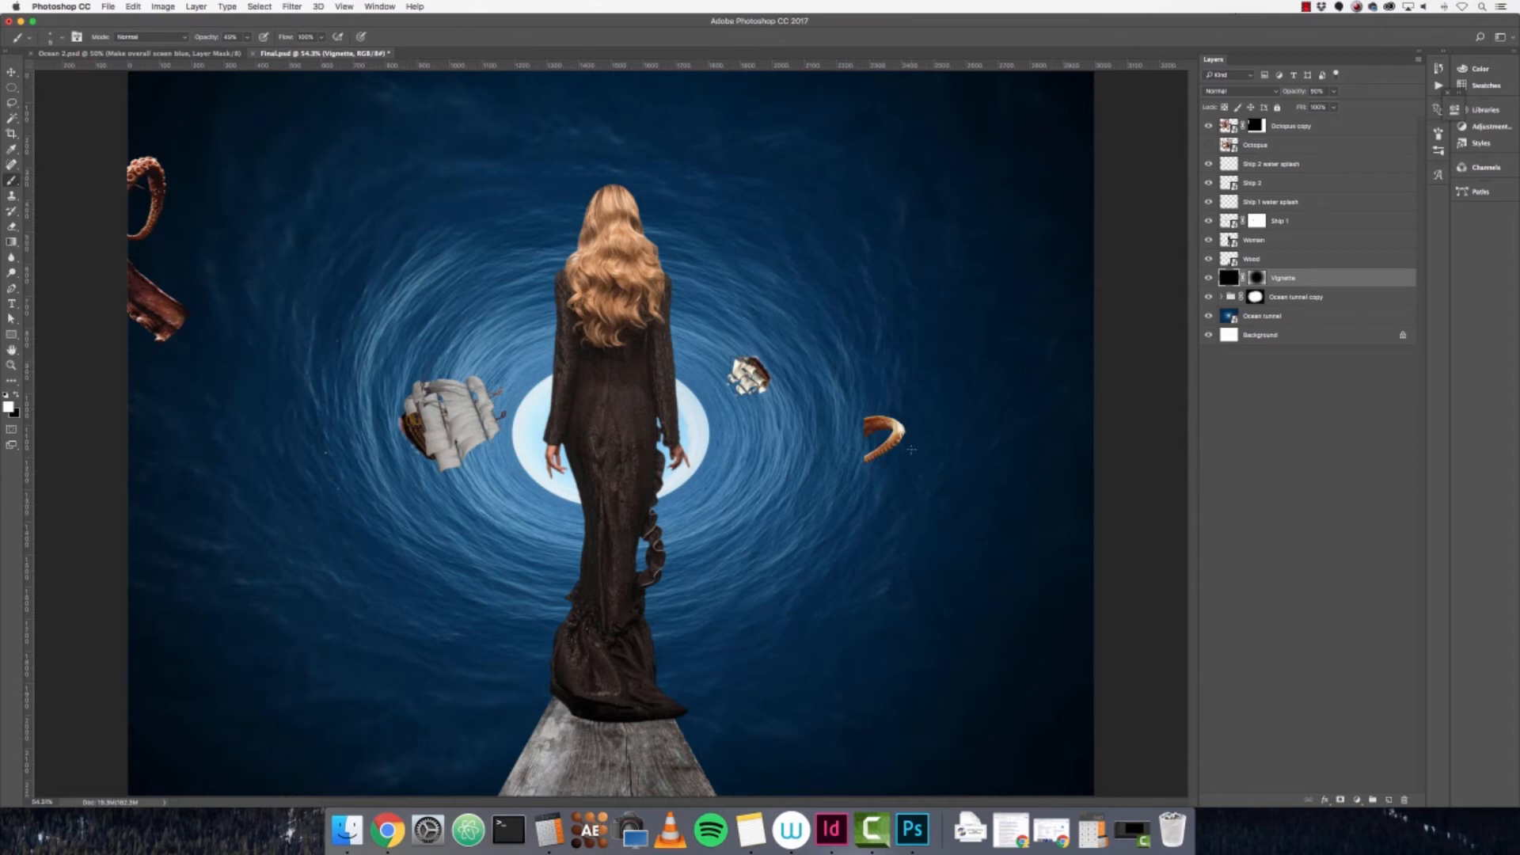
key("bracketright")
key("bracketright")
key("bracketright")
key("bracketright")
key("bracketright")
key("bracketright")
key("bracketright")
key("bracketright")
- Paint out the stray tentacle piece in black on the Octopus copy layer mask with the brush at 100% opacity
left_click(1265, 126)
key("x")
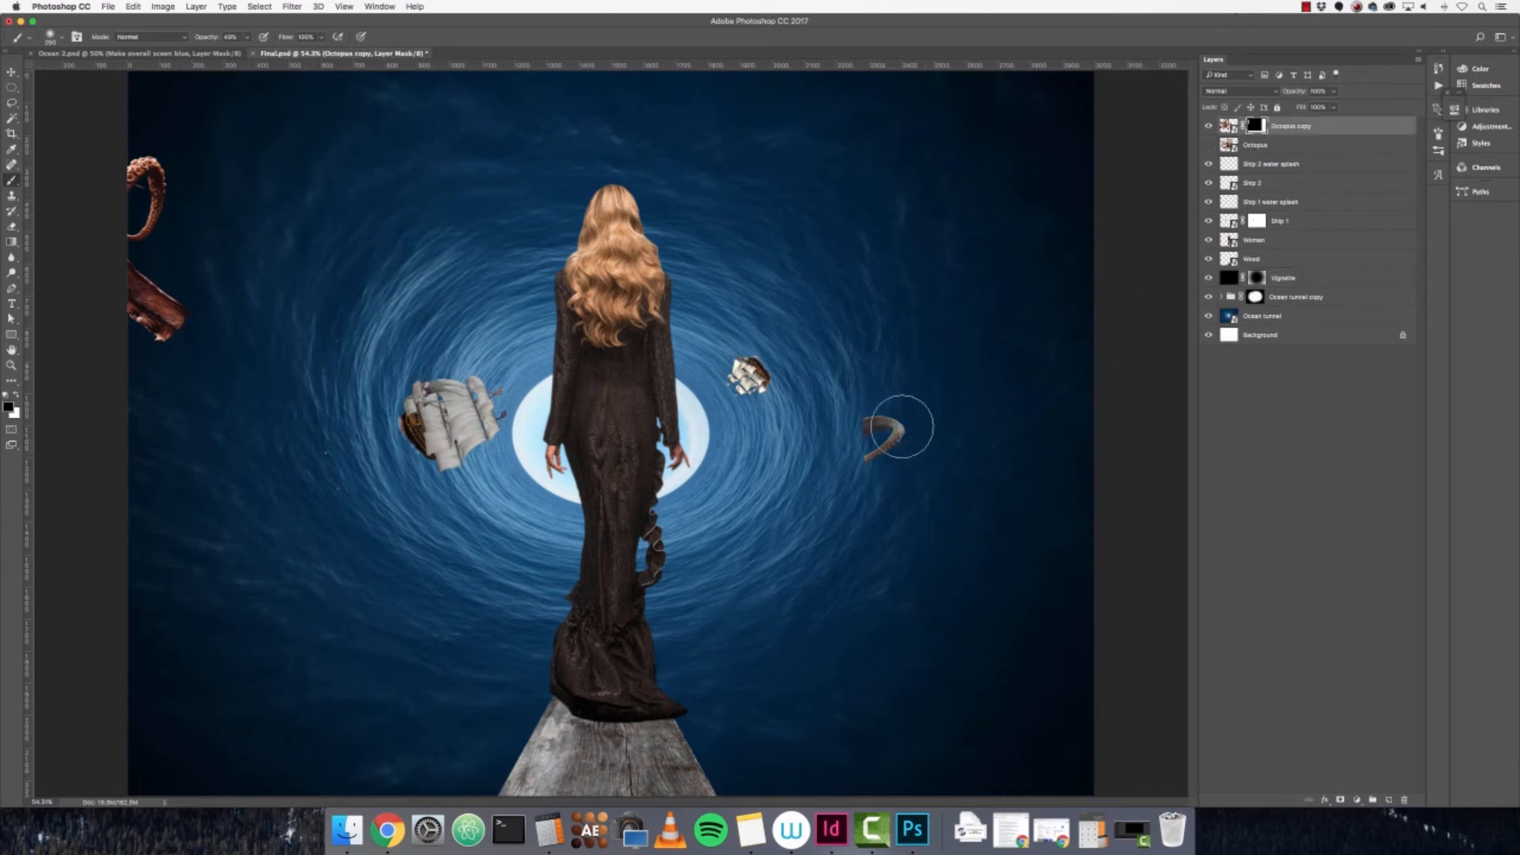
key("super+z")
left_click_drag(247, 36, 276, 51)
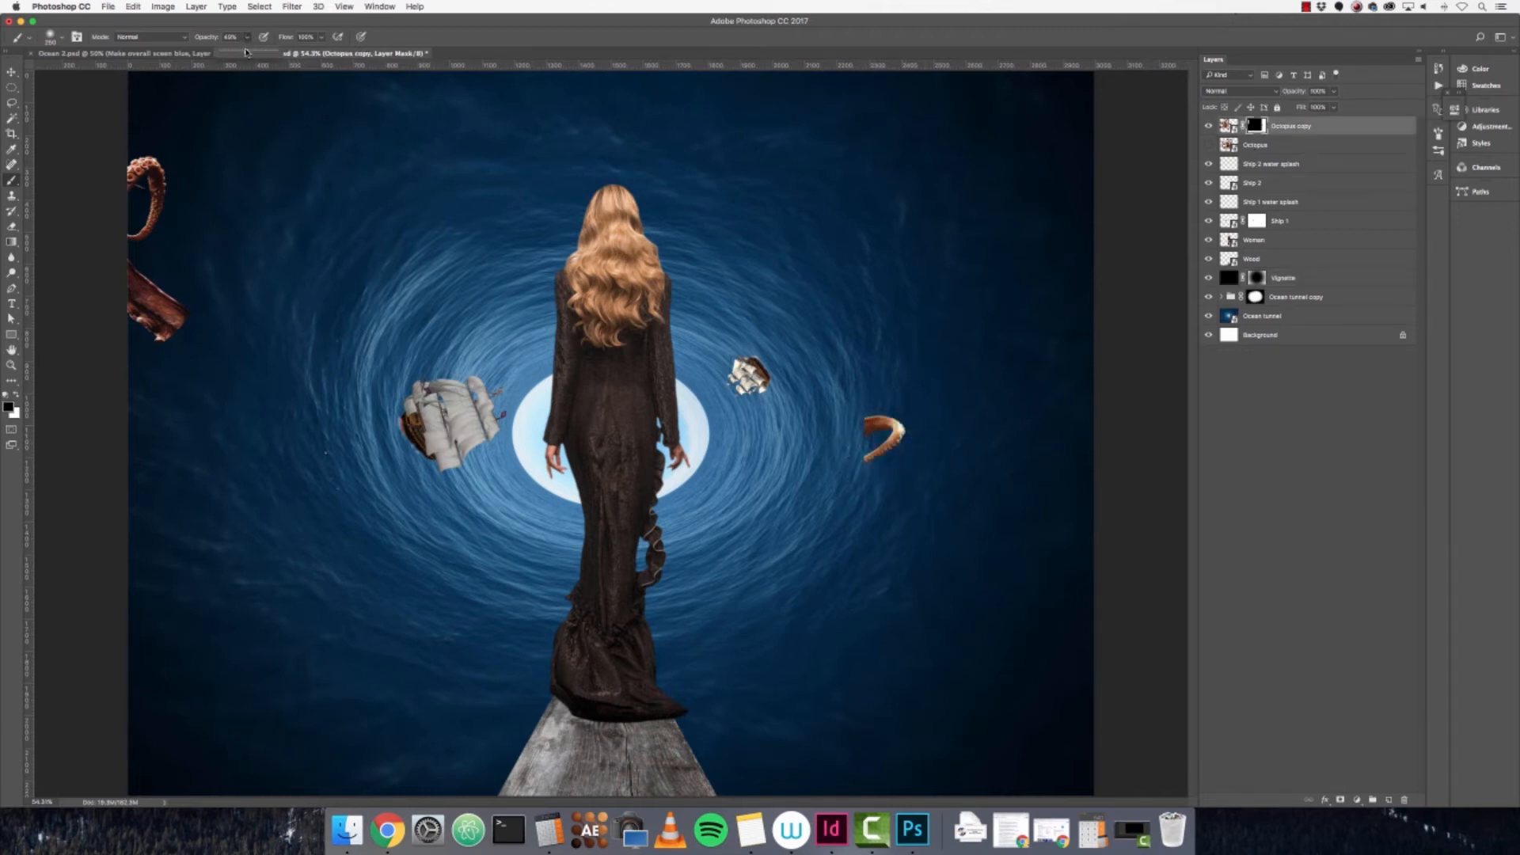
left_click_drag(879, 415, 930, 418)
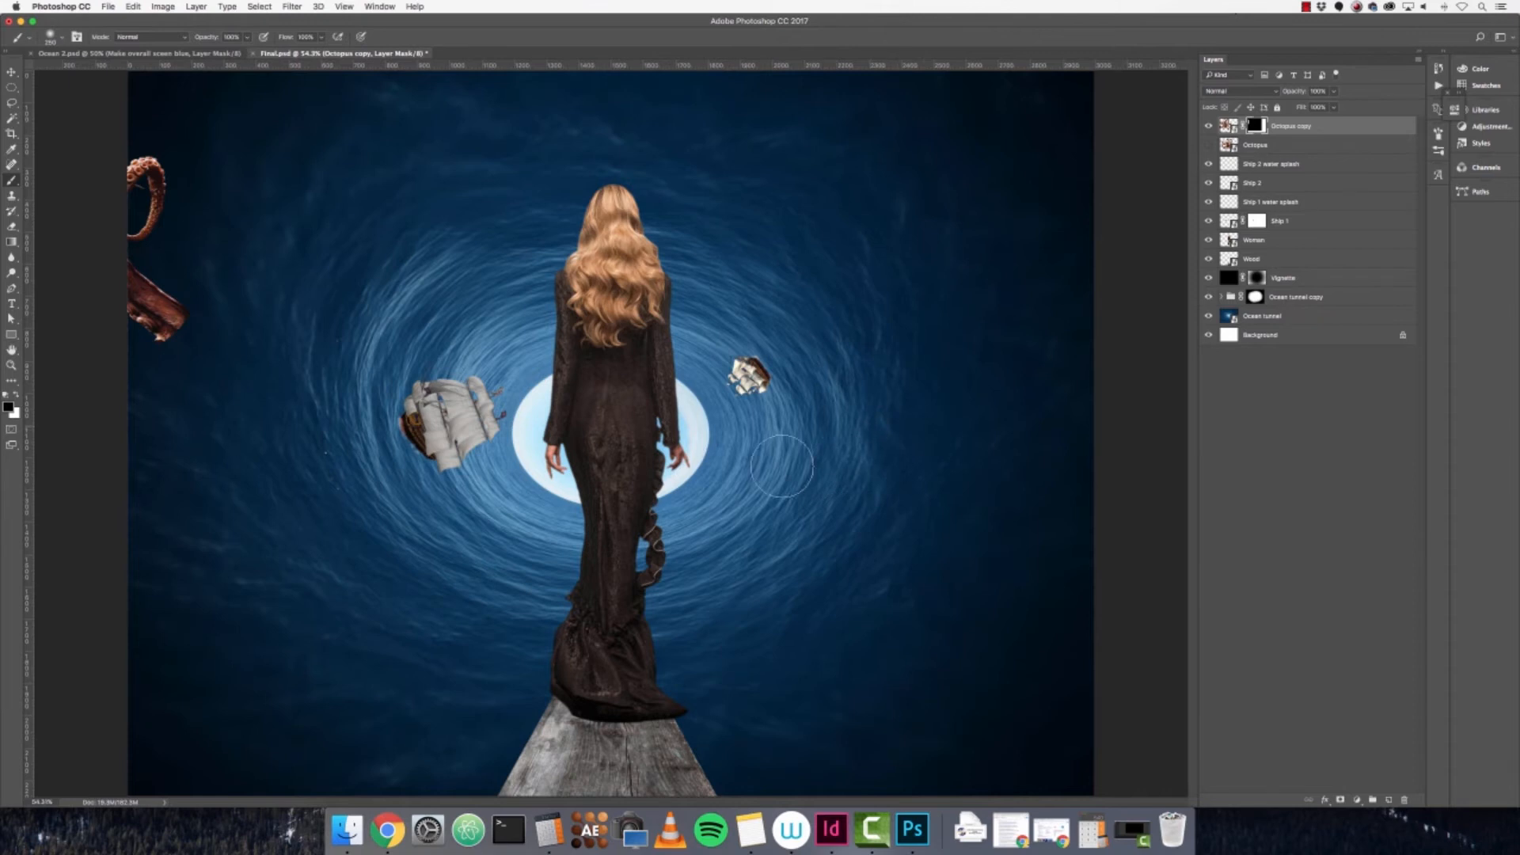
- Scale the isolated tentacle down to about 48% and place it just below the small ship right of the woman
key("v")
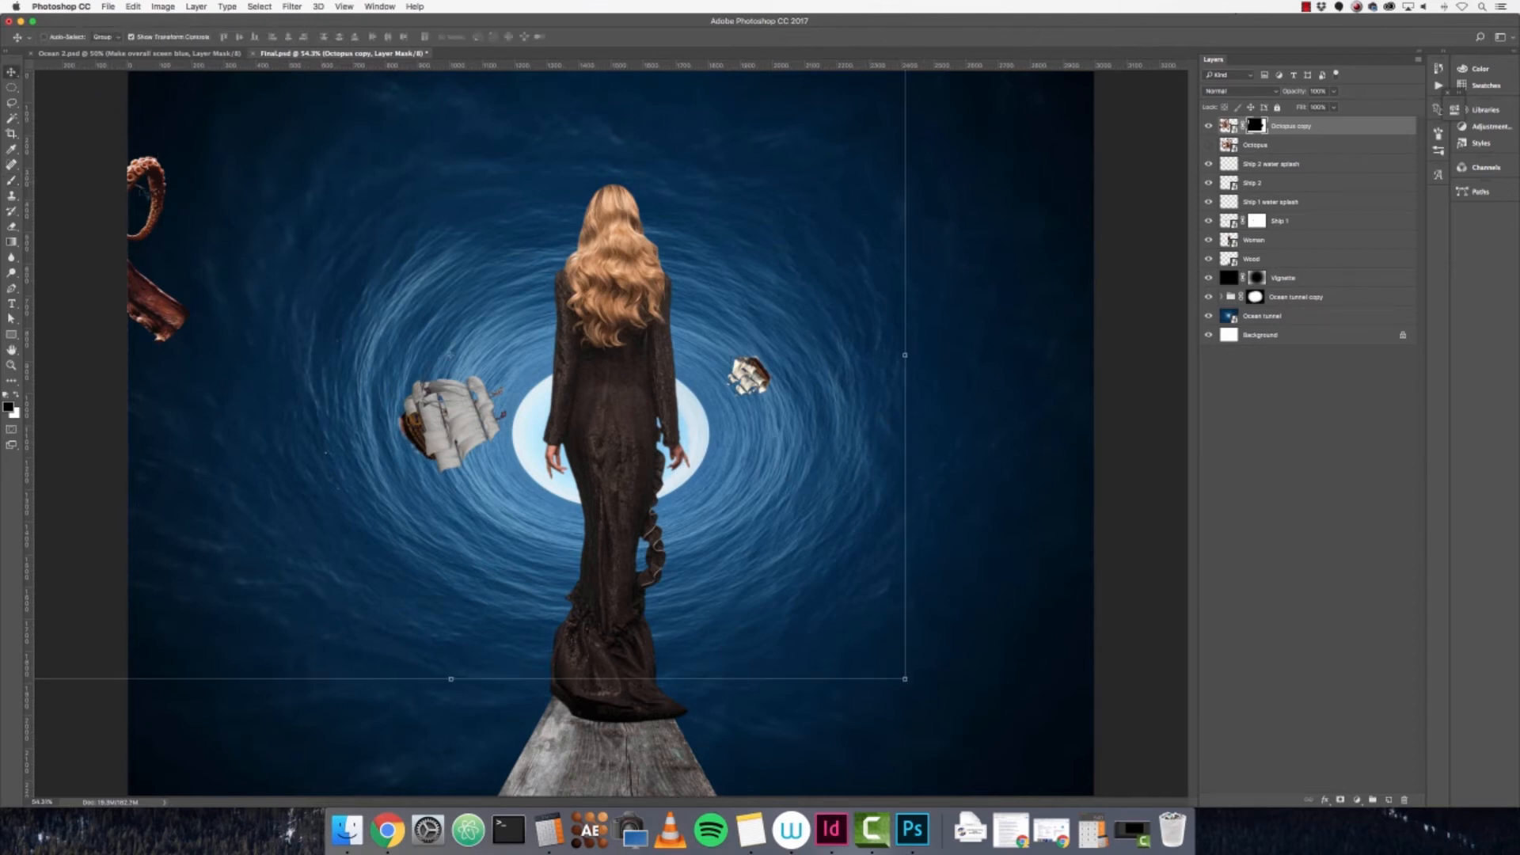
left_click_drag(145, 193, 436, 313)
left_click_drag(557, 301, 730, 457)
left_click_drag(585, 183, 767, 333)
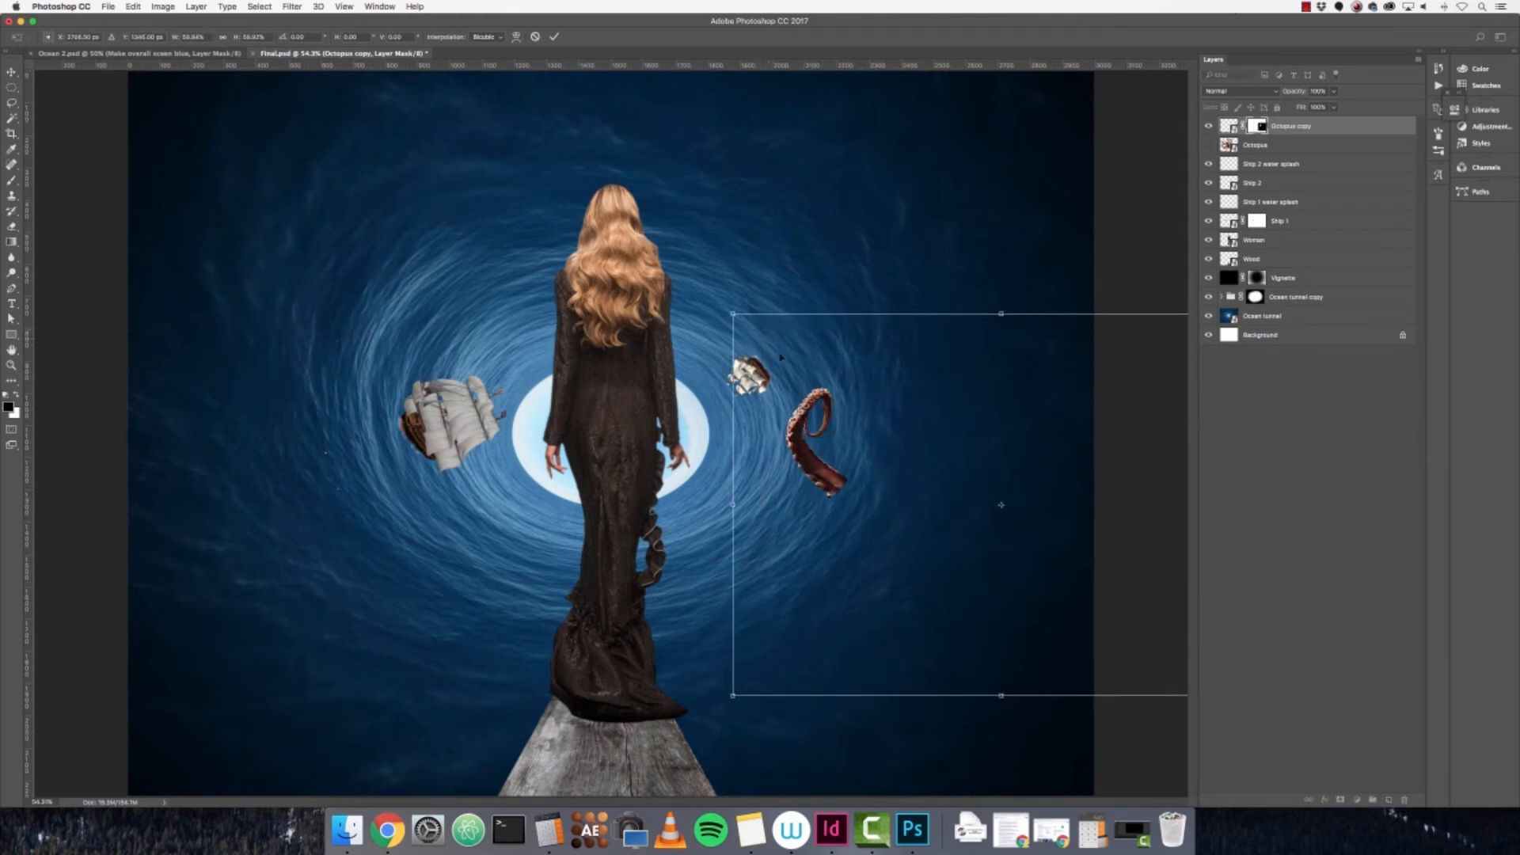
mouse_move(750, 334)
left_mouse_down()
mouse_move(678, 311)
mouse_move(758, 359)
left_mouse_up()
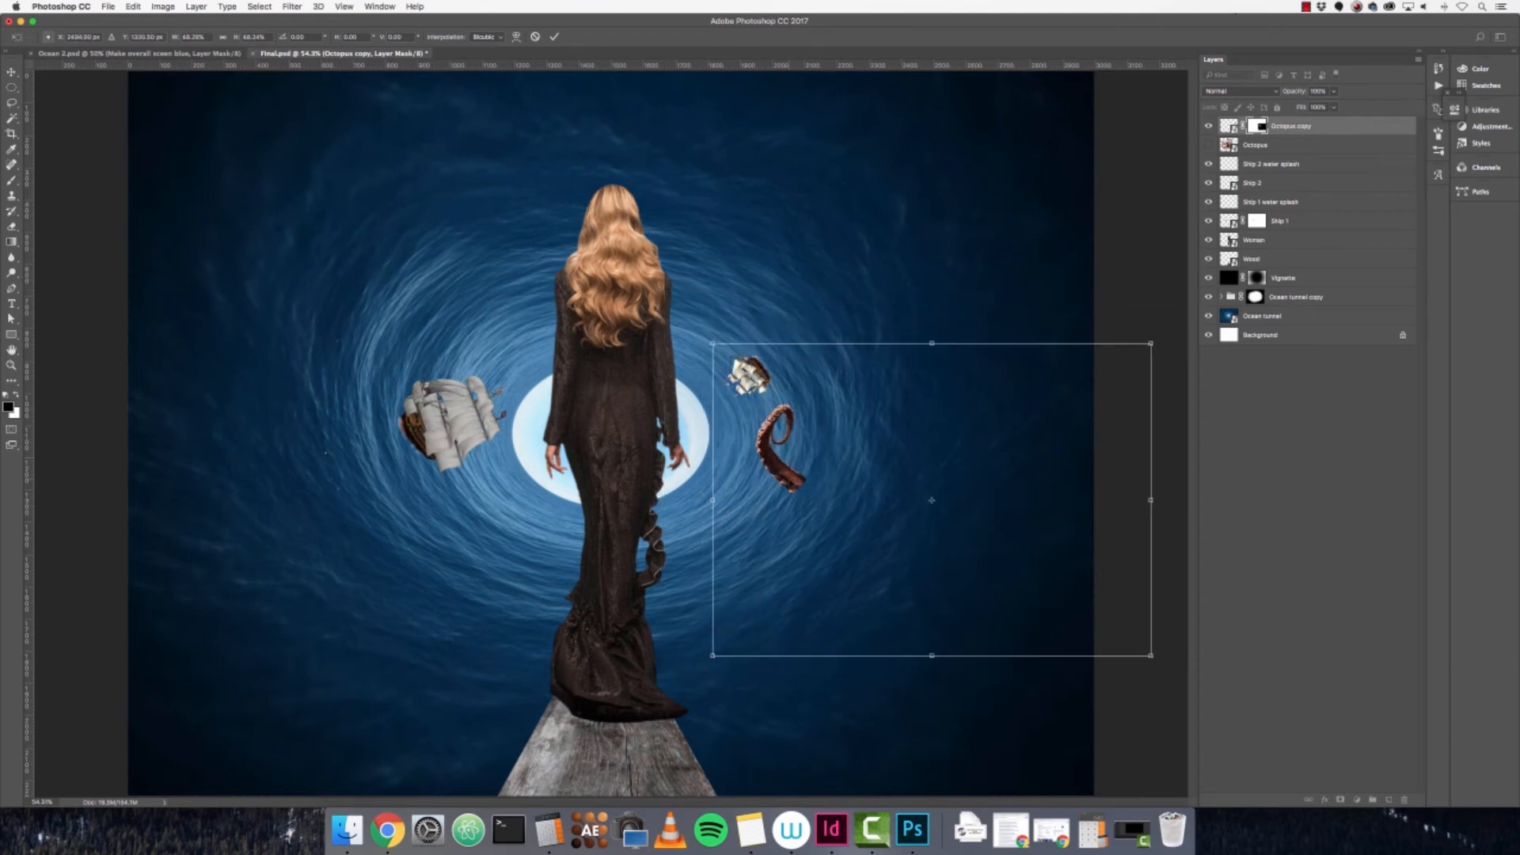
key("super+1")
scroll(491, 232, "right", 5)
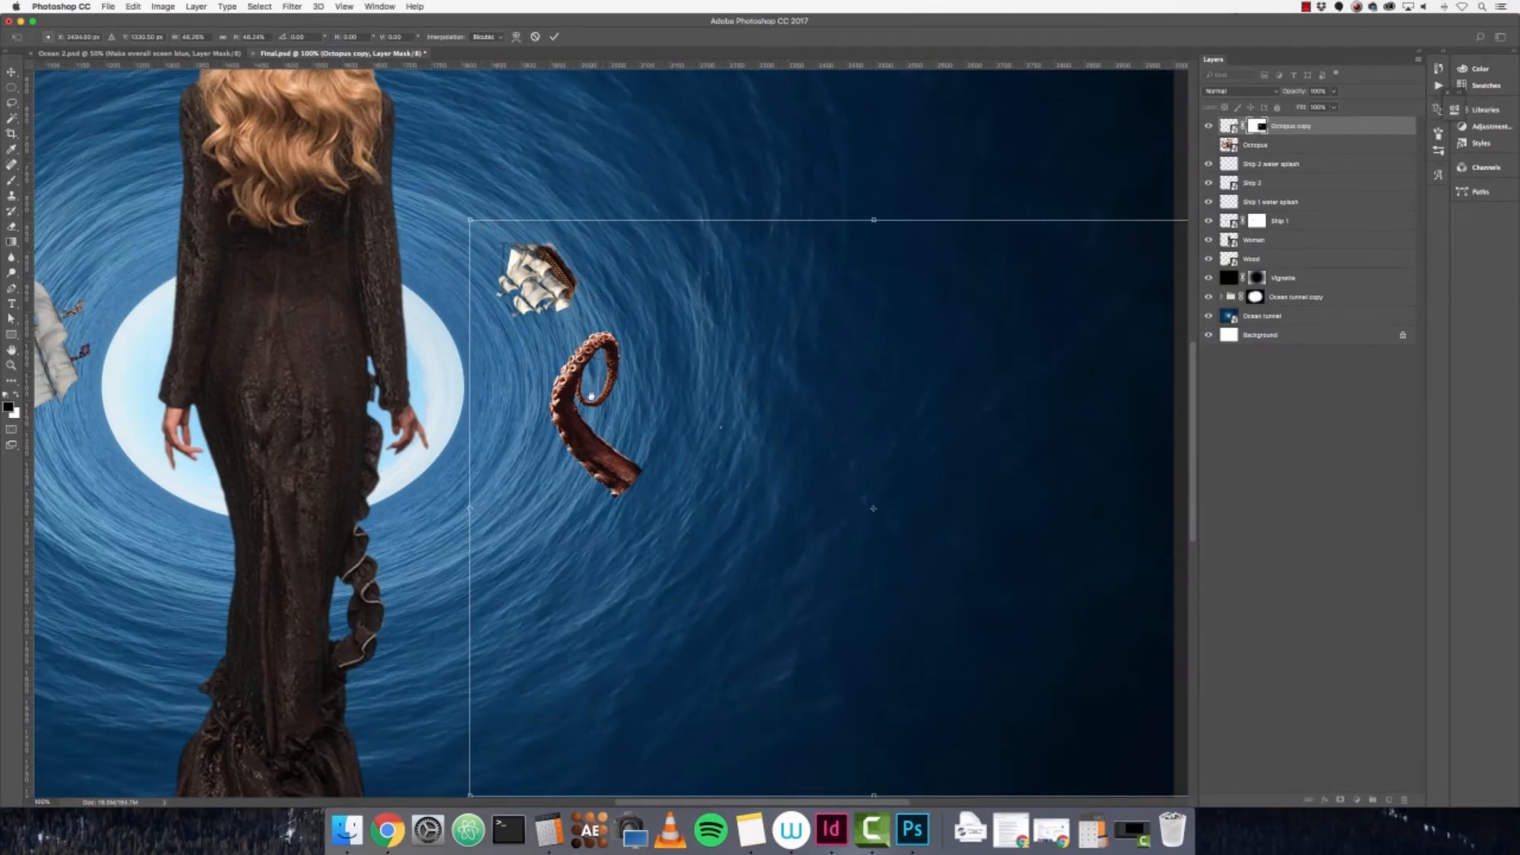
scroll(604, 380, "down", 5)
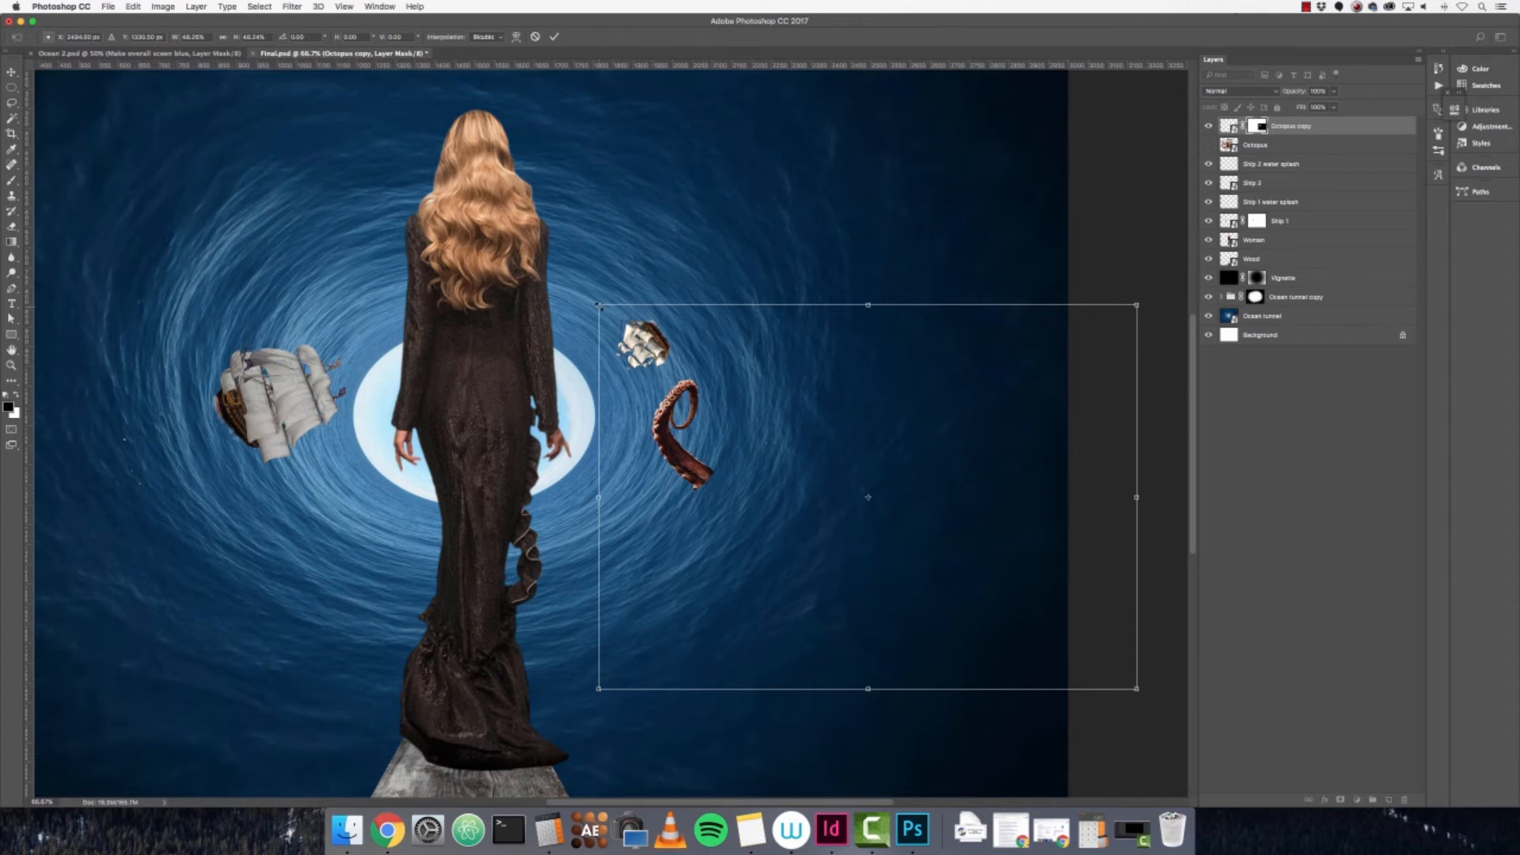
- Rotate the tentacle to about -35° and scale it to about 42% so it curls up beneath the small ship
left_click_drag(594, 299, 747, 567)
key("super+z")
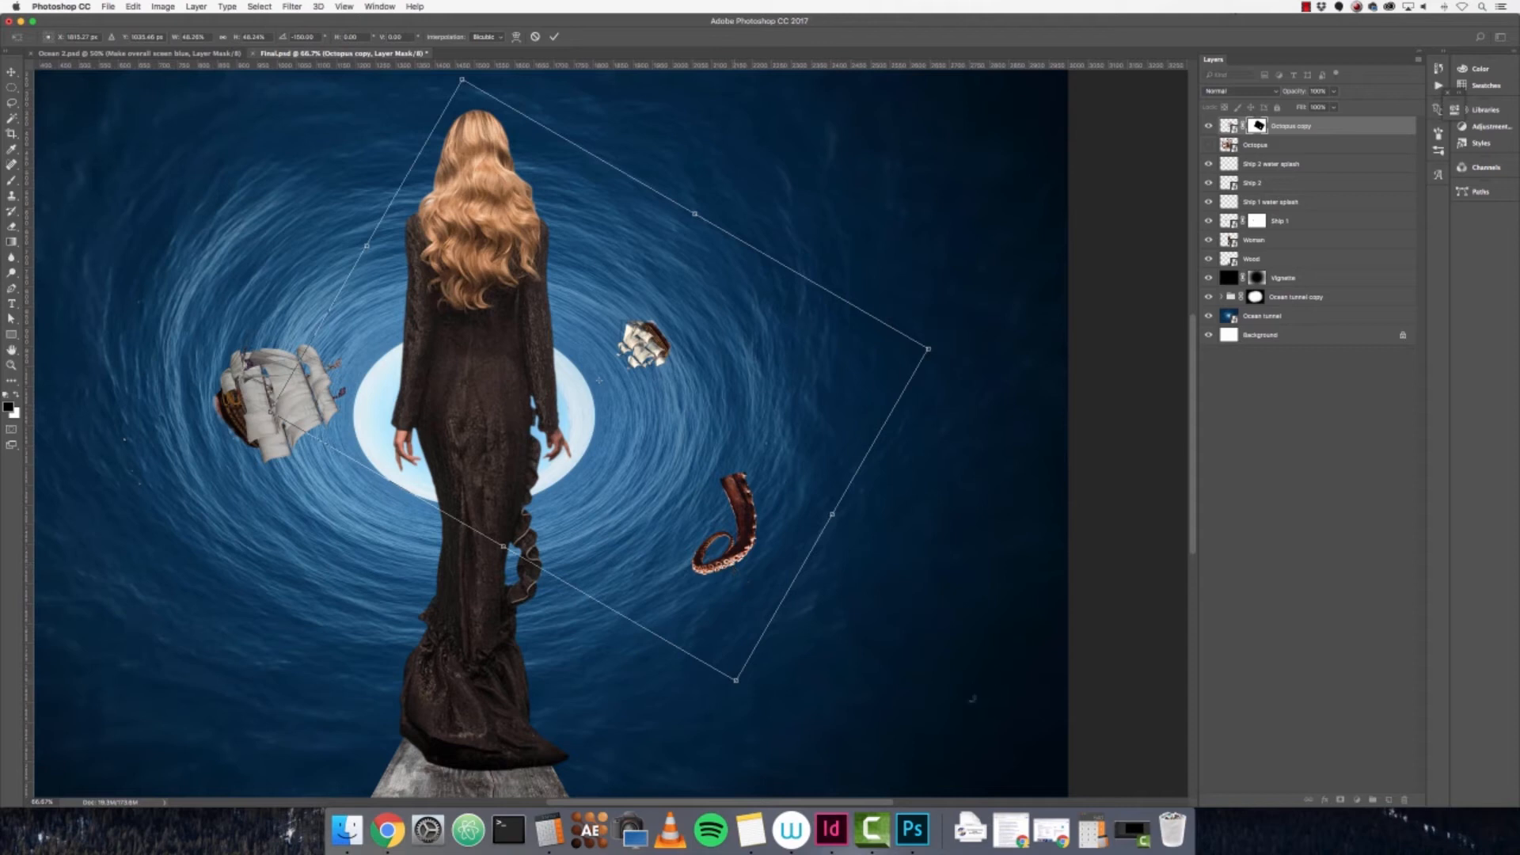
left_click_drag(813, 649, 407, 163)
left_click_drag(980, 321, 921, 167)
left_click_drag(426, 329, 639, 415)
left_click_drag(1093, 244, 982, 158)
left_click_drag(610, 477, 649, 414)
left_click_drag(1152, 527, 1118, 404)
left_click_drag(668, 476, 683, 435)
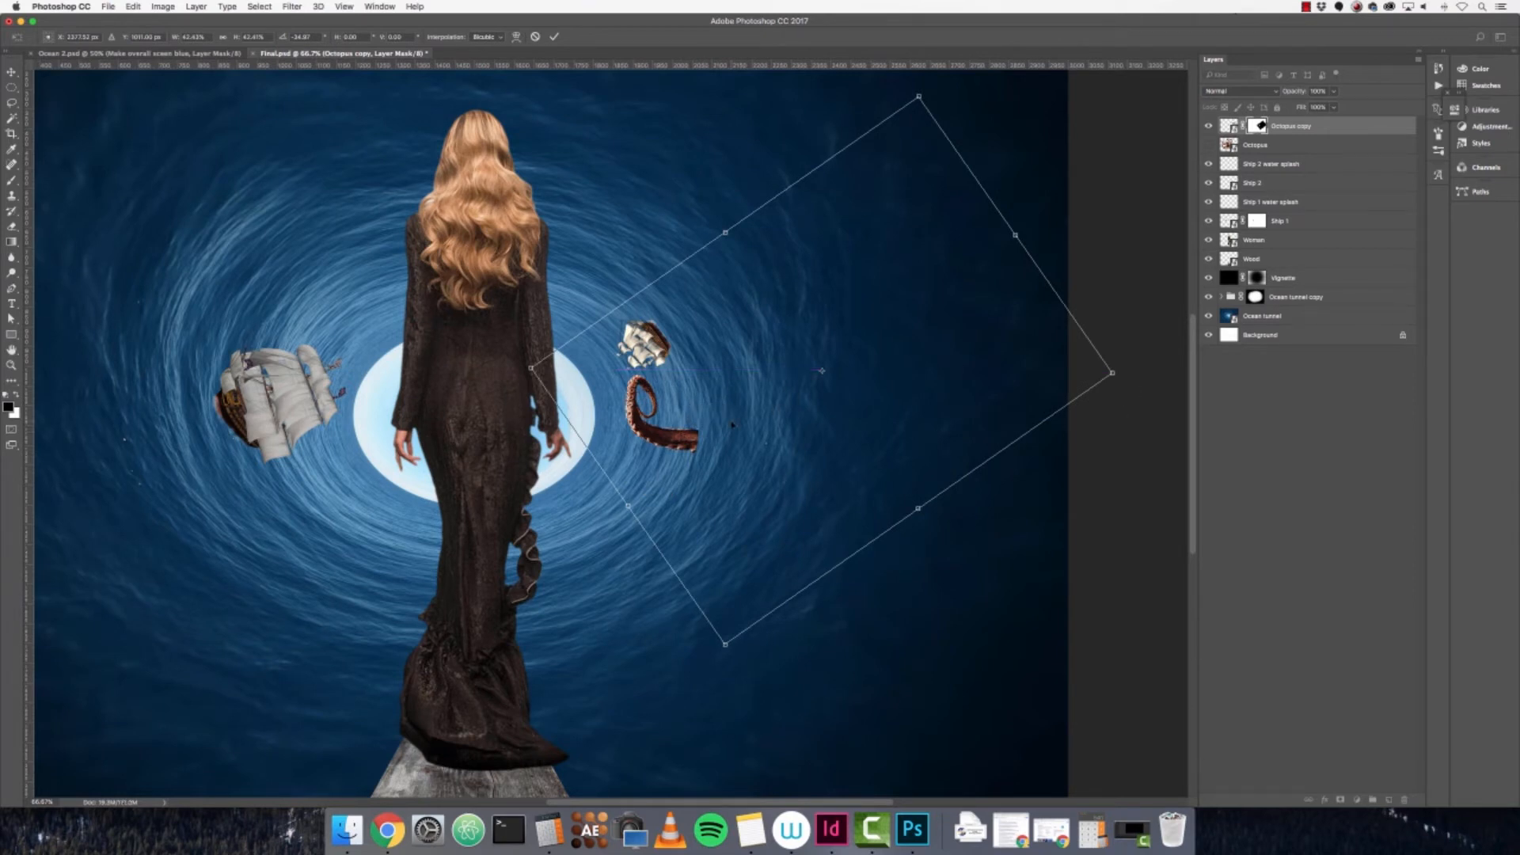
- Nudge the tentacle into its final position under the small ship and apply the transform
key("super+equal")
key("super+equal")
left_click_drag(727, 427, 722, 420)
scroll(1032, 275, "right", 5)
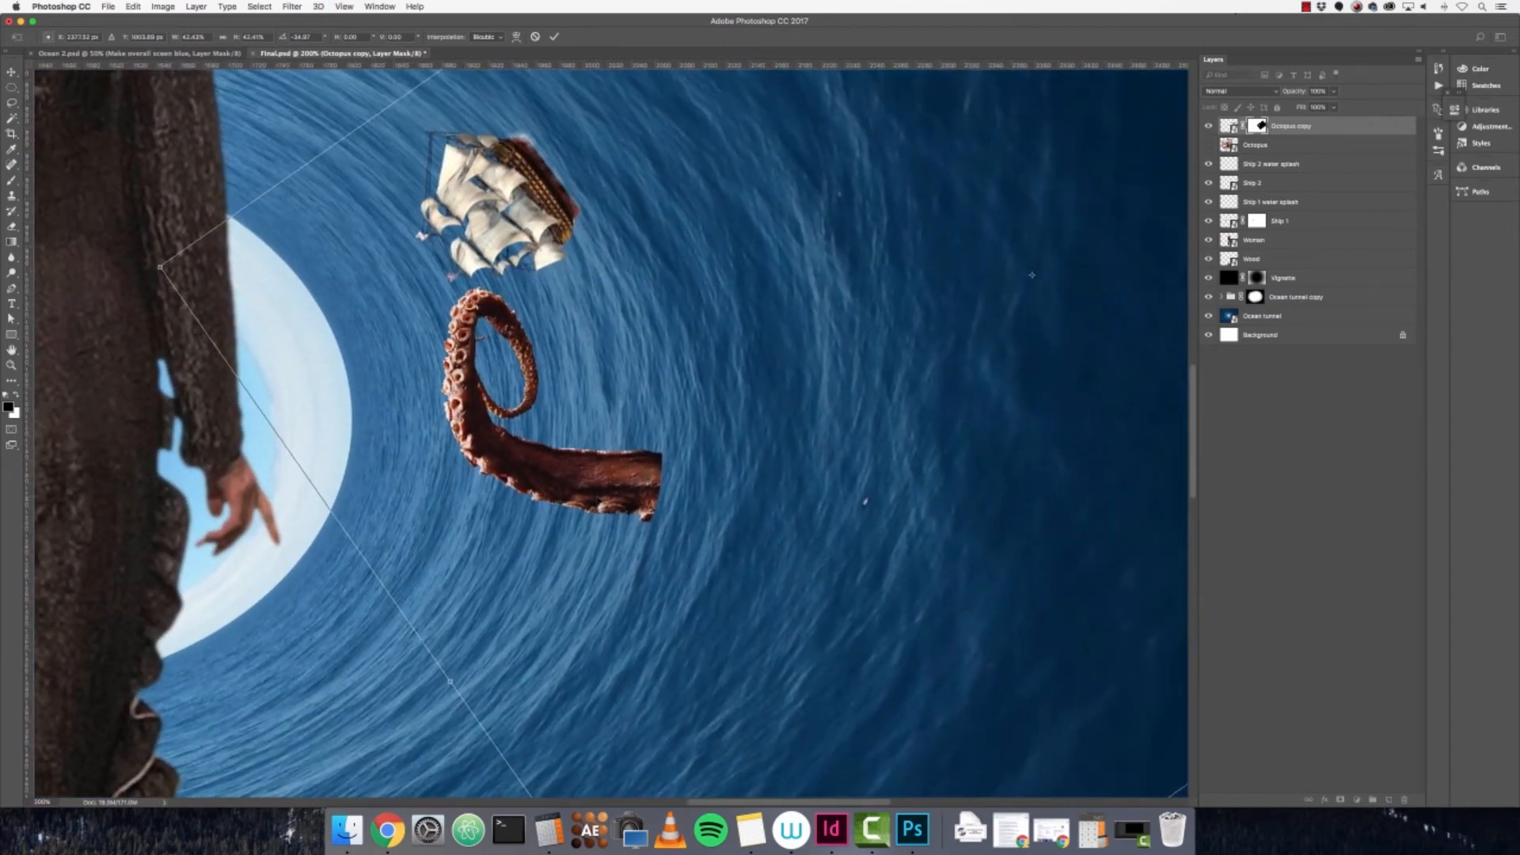
key("Return")
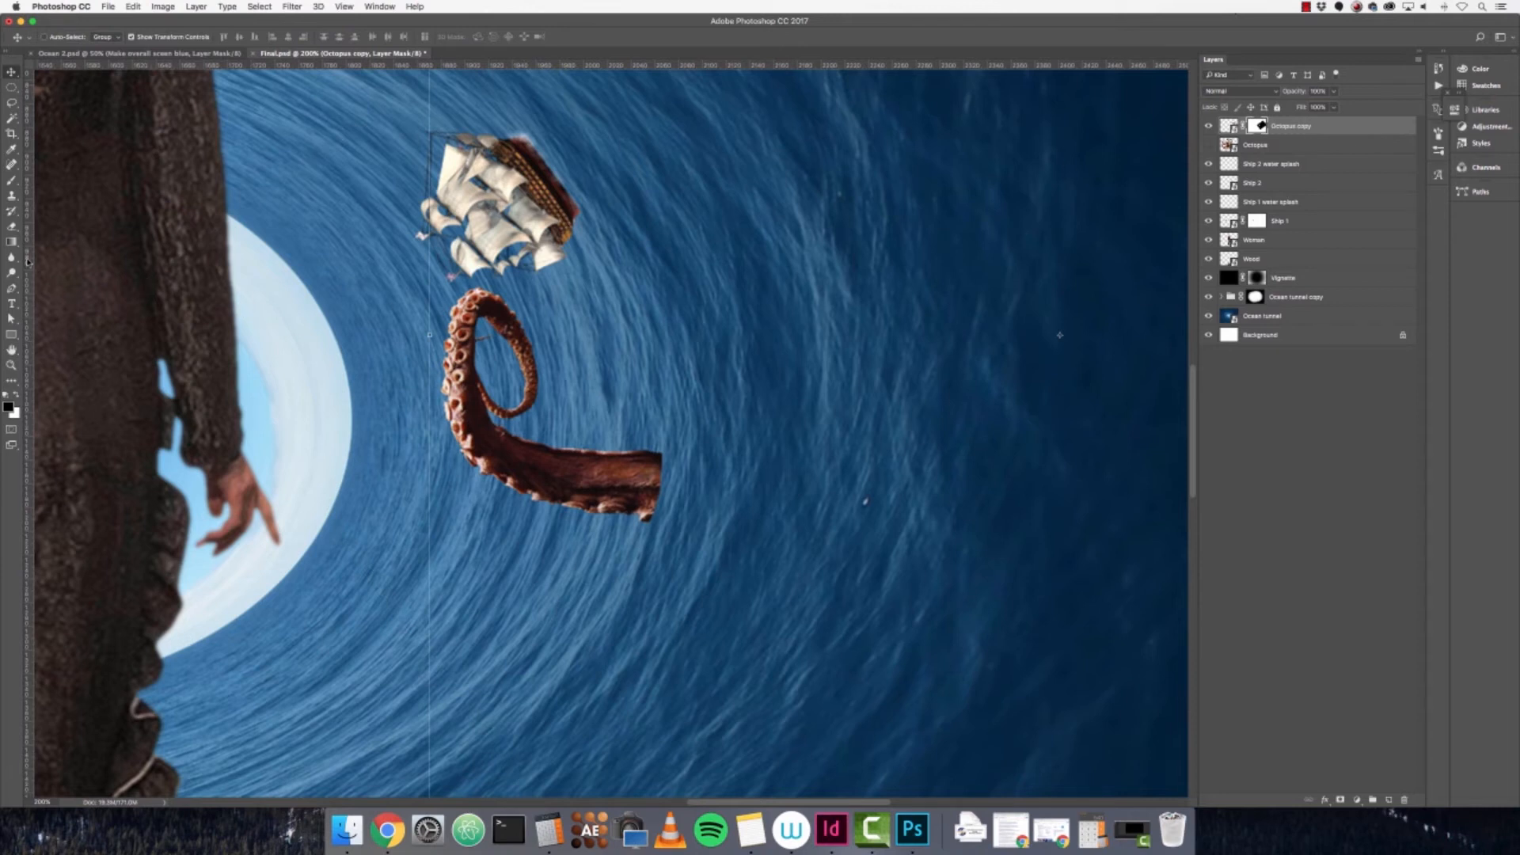
- Soften the cut end of the tentacle by painting black on its layer mask with a small soft brush
left_click(18, 186)
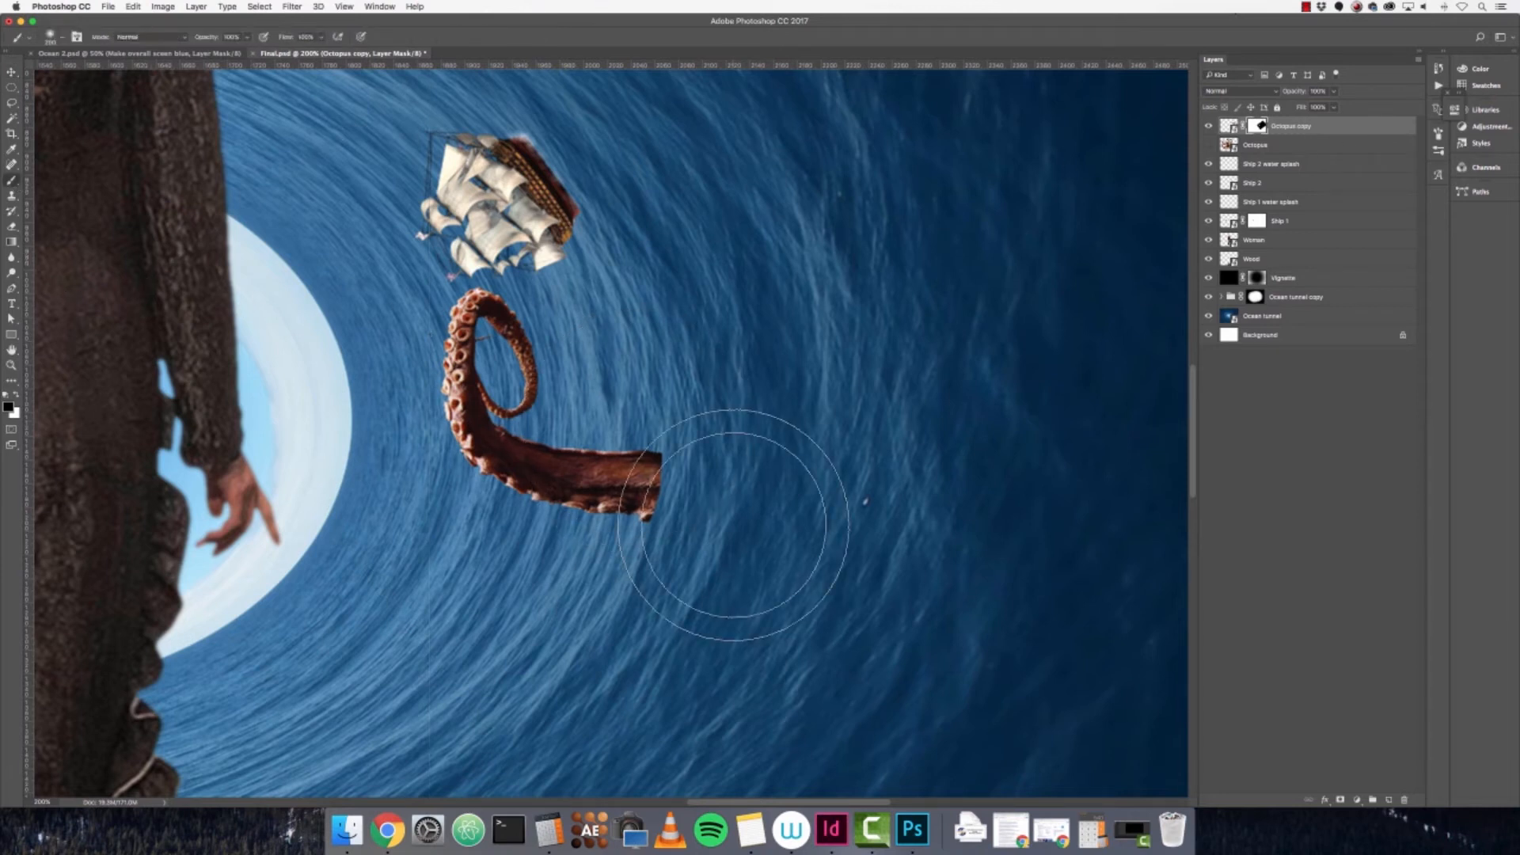
key("bracketleft")
key("bracketleft")
key("bracketleft")
key("bracketleft")
key("bracketleft")
key("bracketleft")
key("bracketleft")
key("bracketleft")
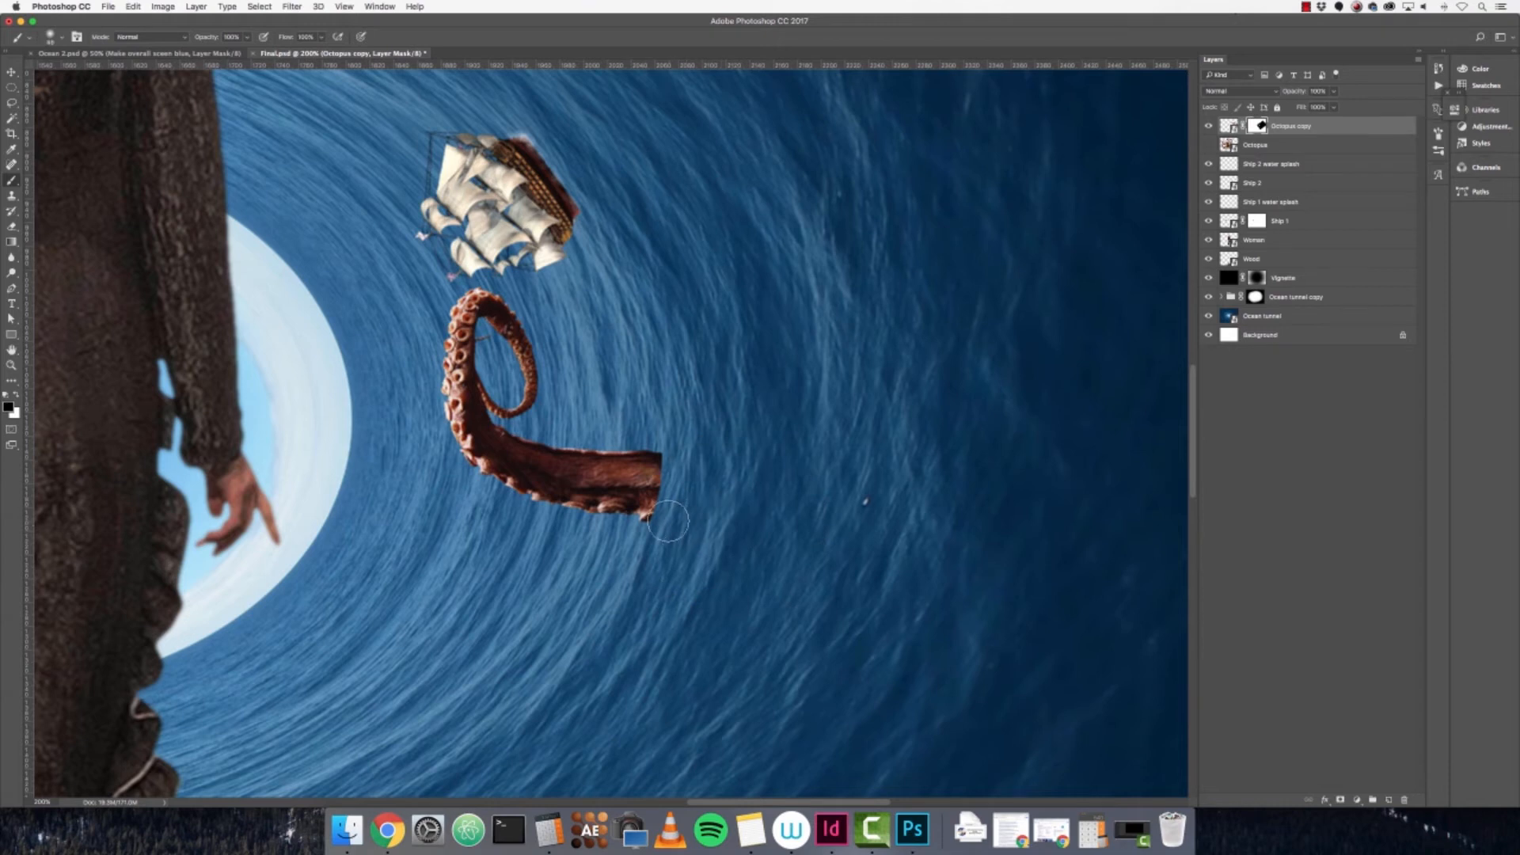
mouse_move(673, 477)
left_mouse_down()
mouse_move(677, 444)
mouse_move(657, 463)
mouse_move(696, 392)
mouse_move(637, 511)
left_mouse_up()
left_click_drag(672, 435, 657, 507)
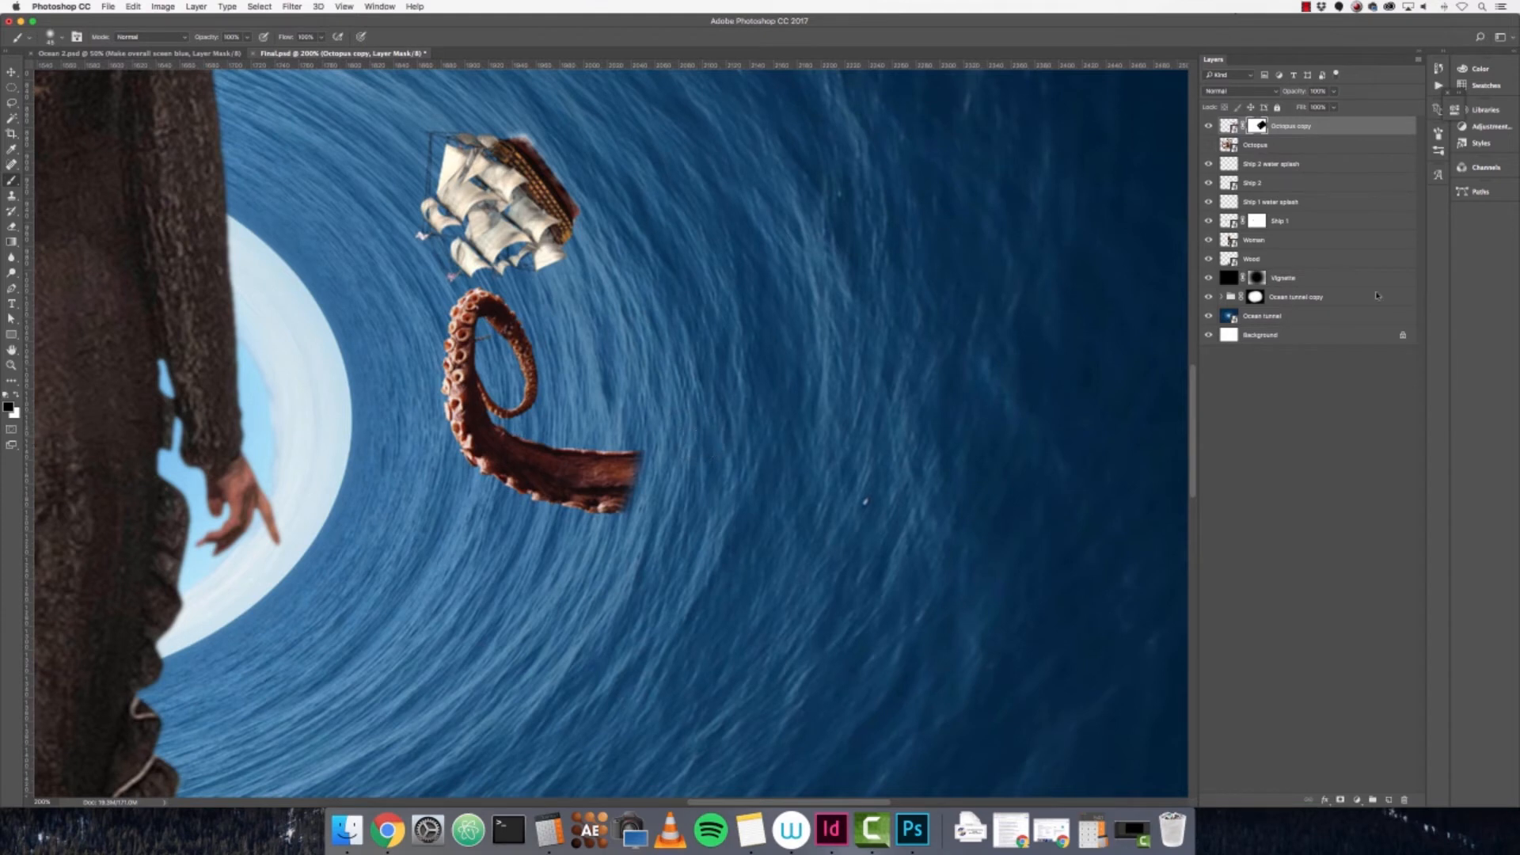
- Add a new top layer named "Tentacle 2 water splash" and make white the foreground color
left_click(1389, 800)
key("x")
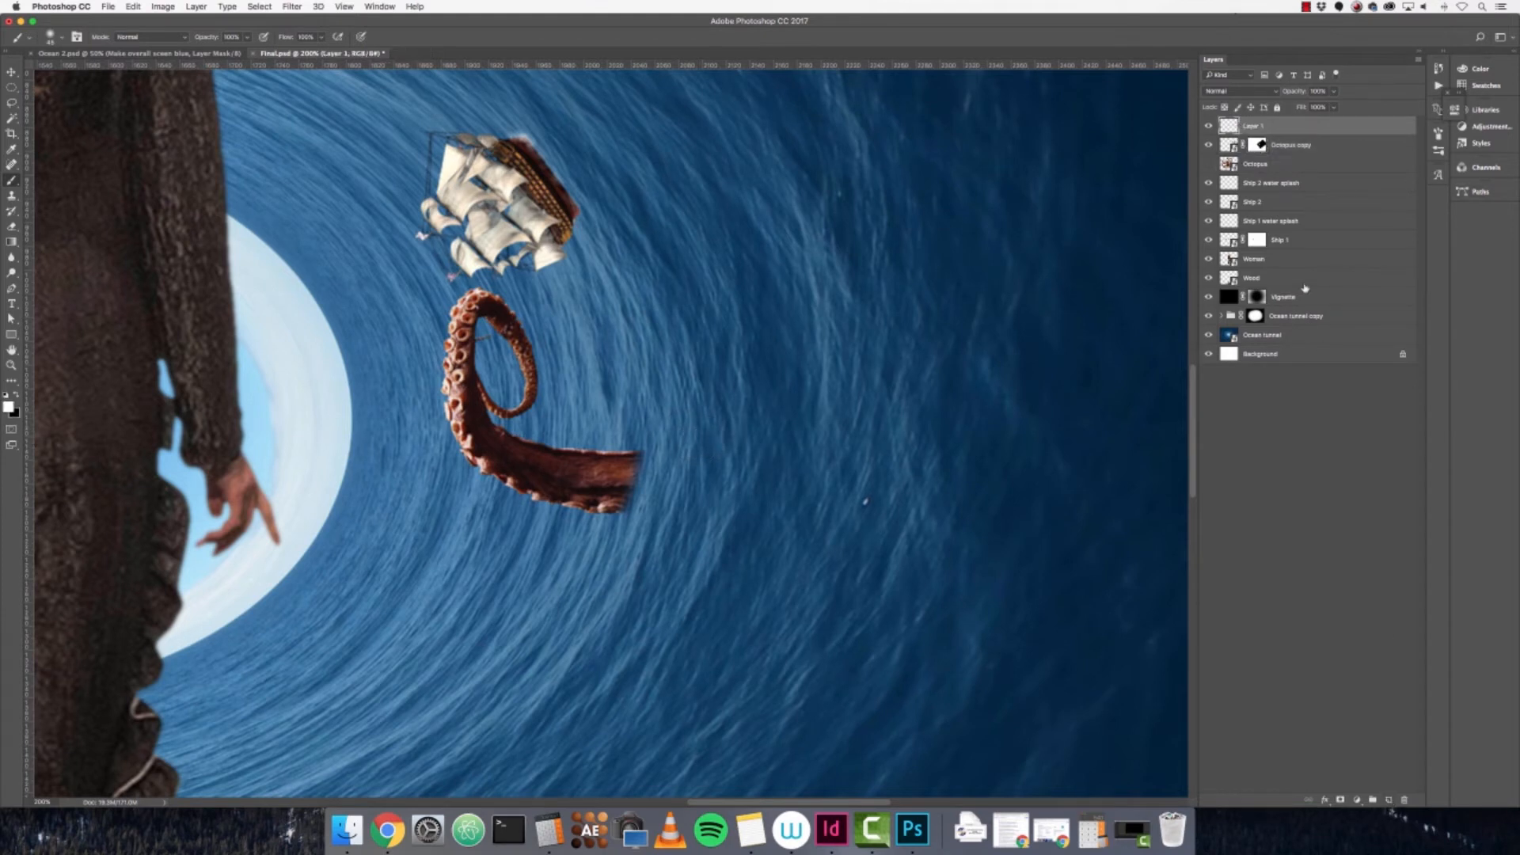
double_click(1253, 126)
type("Tentacle 2")
type("water splash")
key("Return")
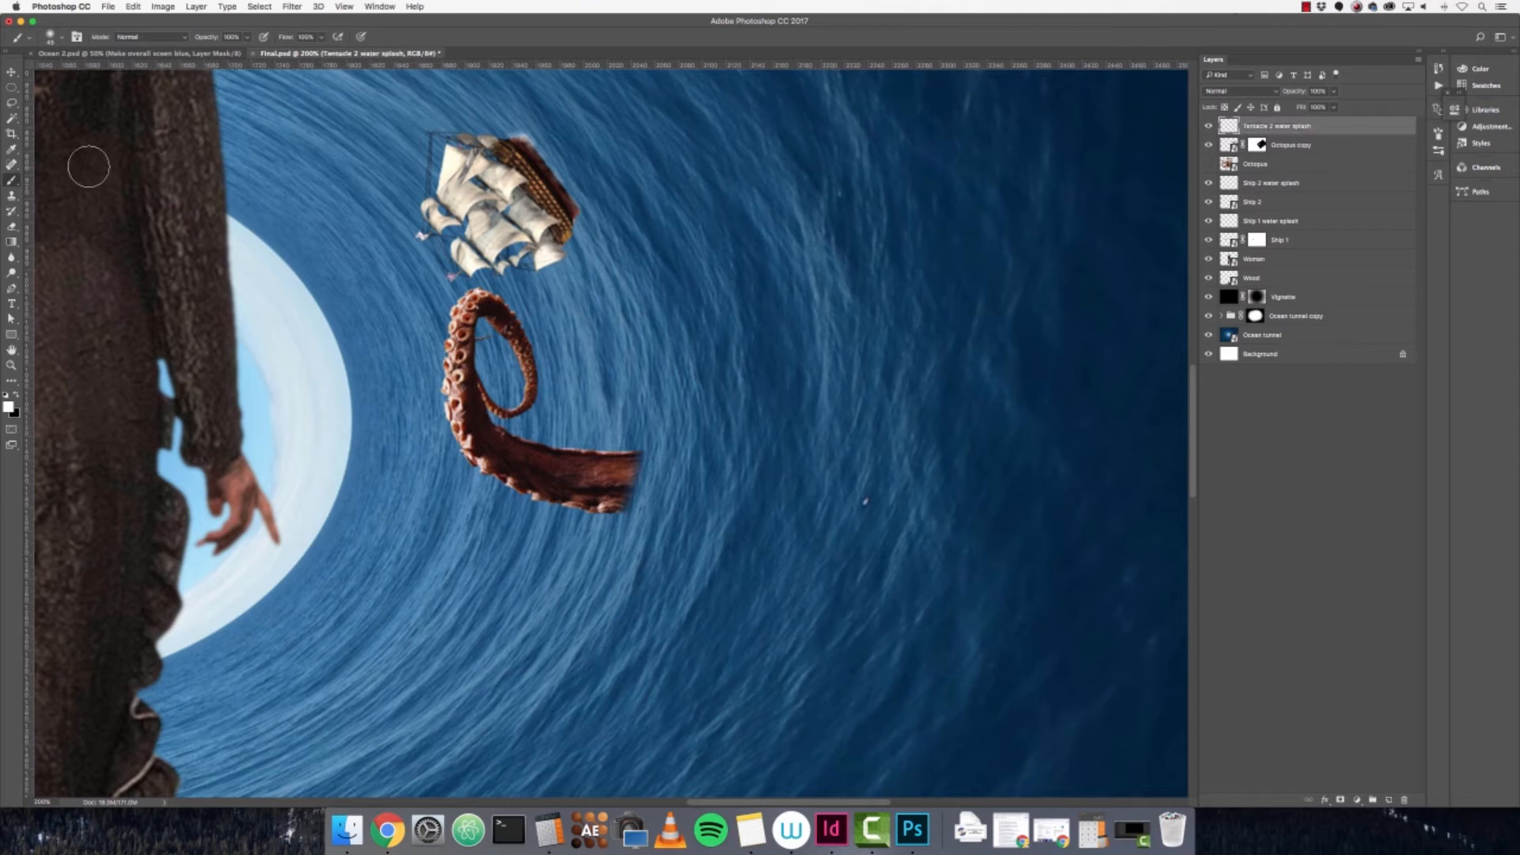
- Choose the splayed bristle brush used for splashes and reduce its size to suit the tentacle's cut end
left_click(61, 37)
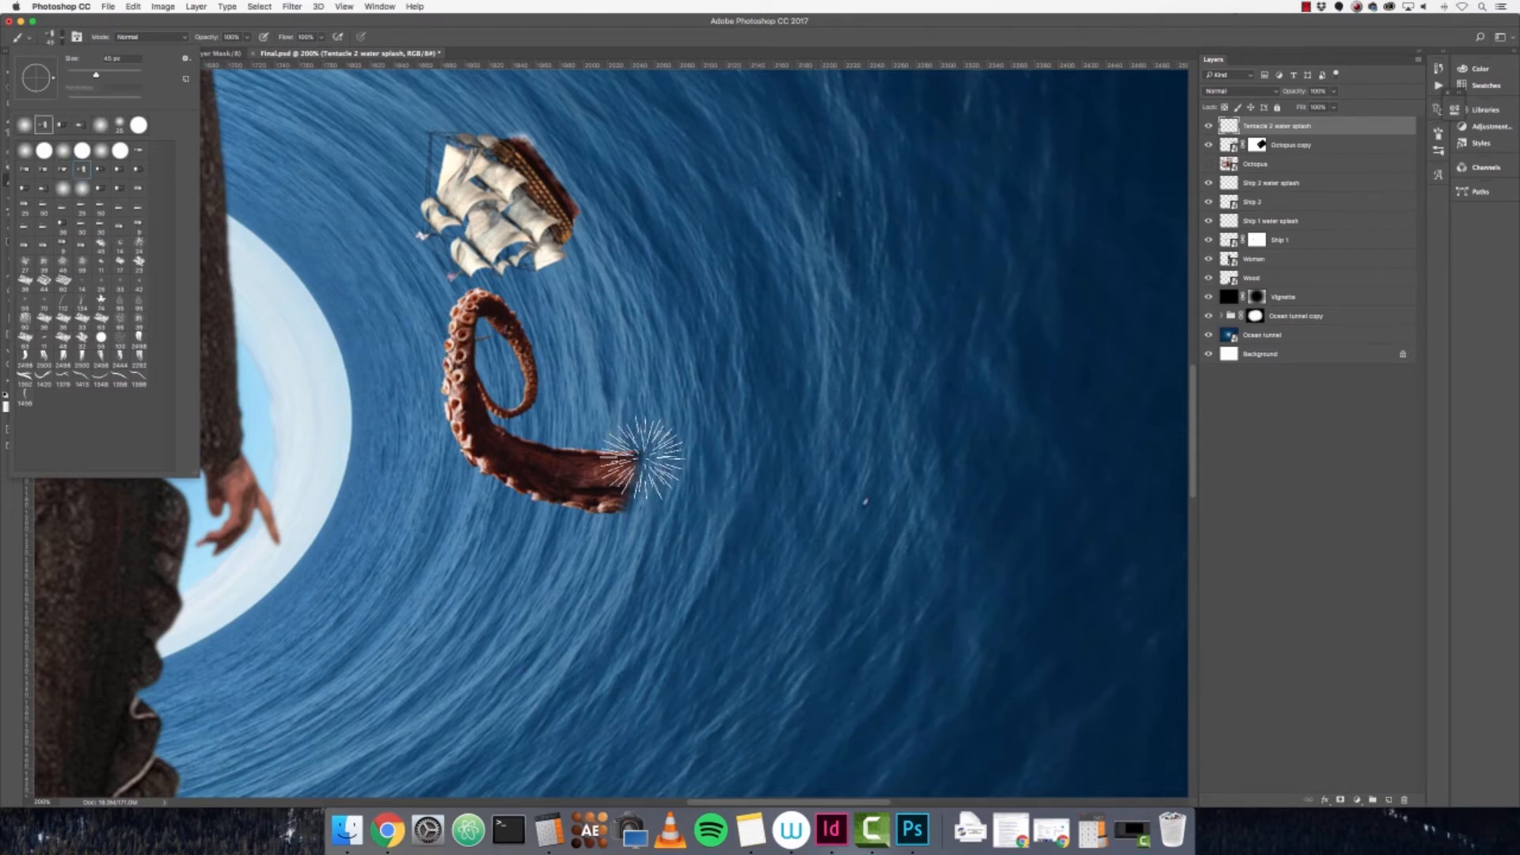
left_click(1297, 128)
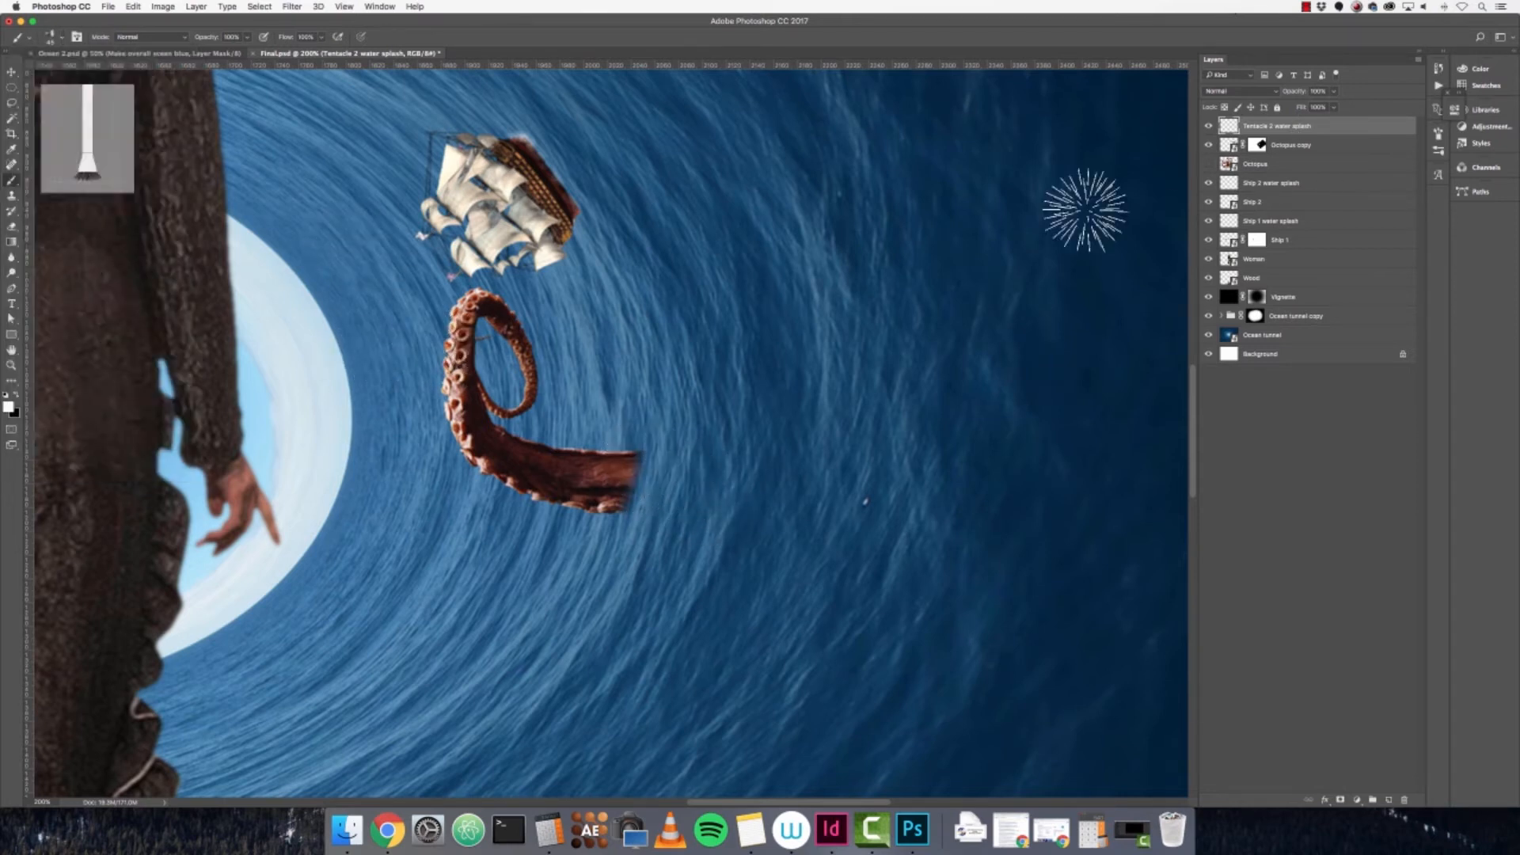
key("bracketleft")
key("bracketleft")
key("bracketleft")
key("bracketleft")
key("bracketleft")
key("bracketleft")
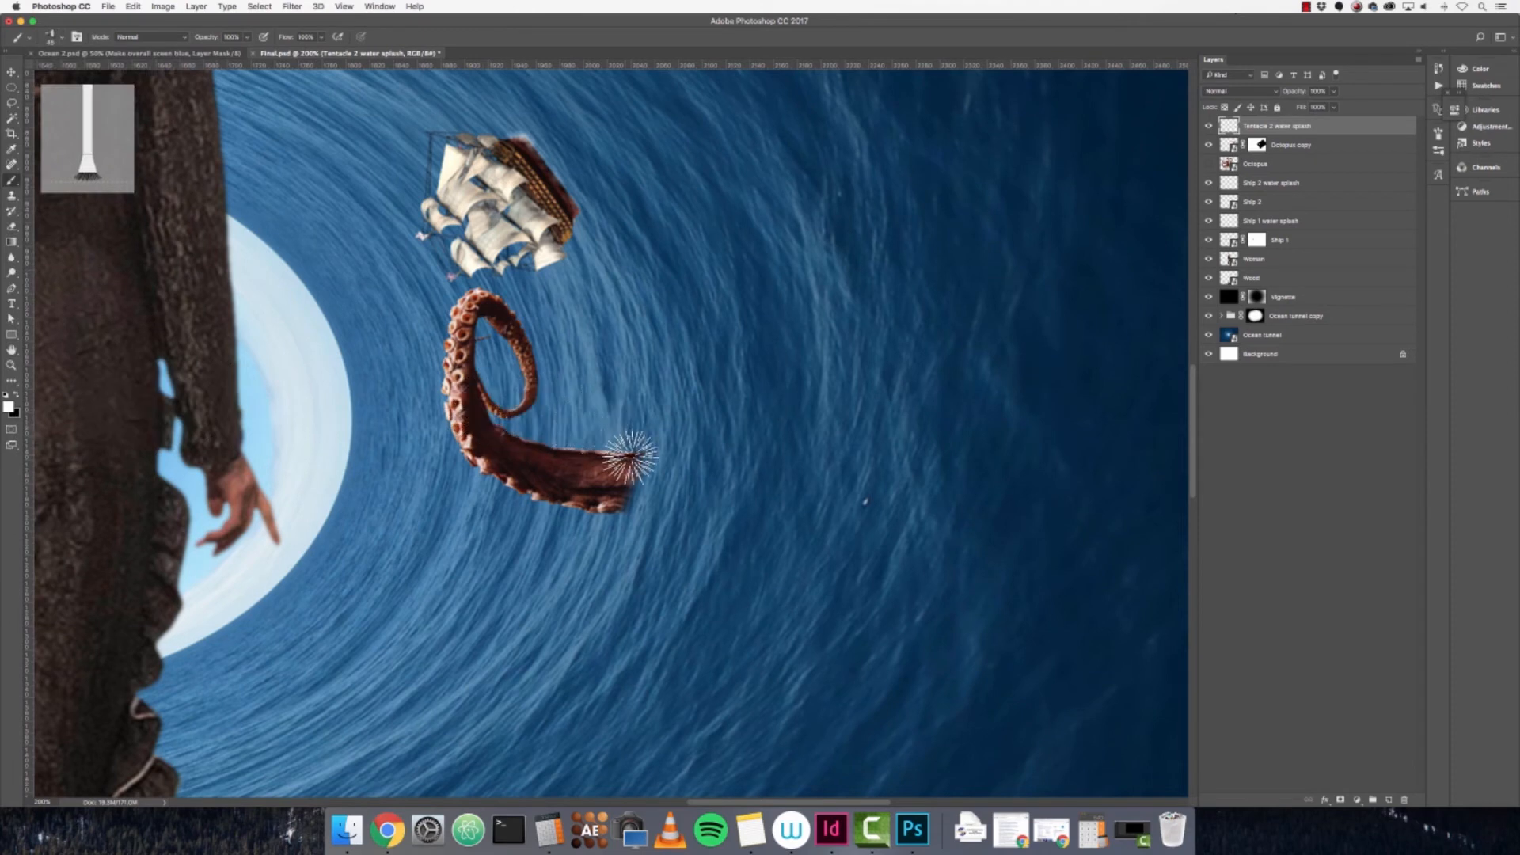
- Paint white water splash along the tentacle's cut end and lower the splash layer's opacity to 57%
left_click_drag(630, 459, 626, 500)
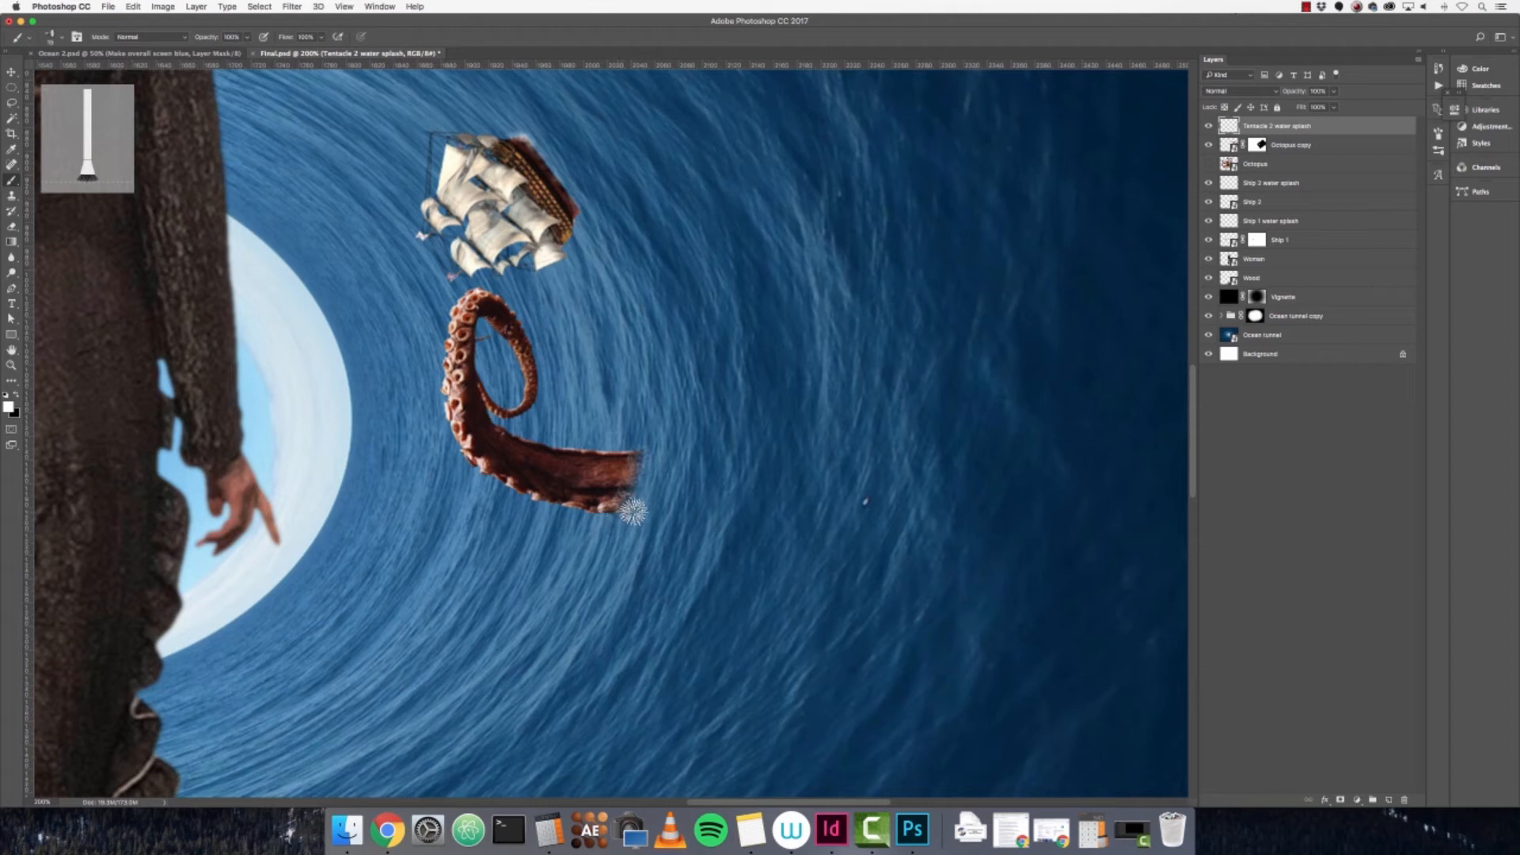
left_click_drag(637, 461, 634, 477)
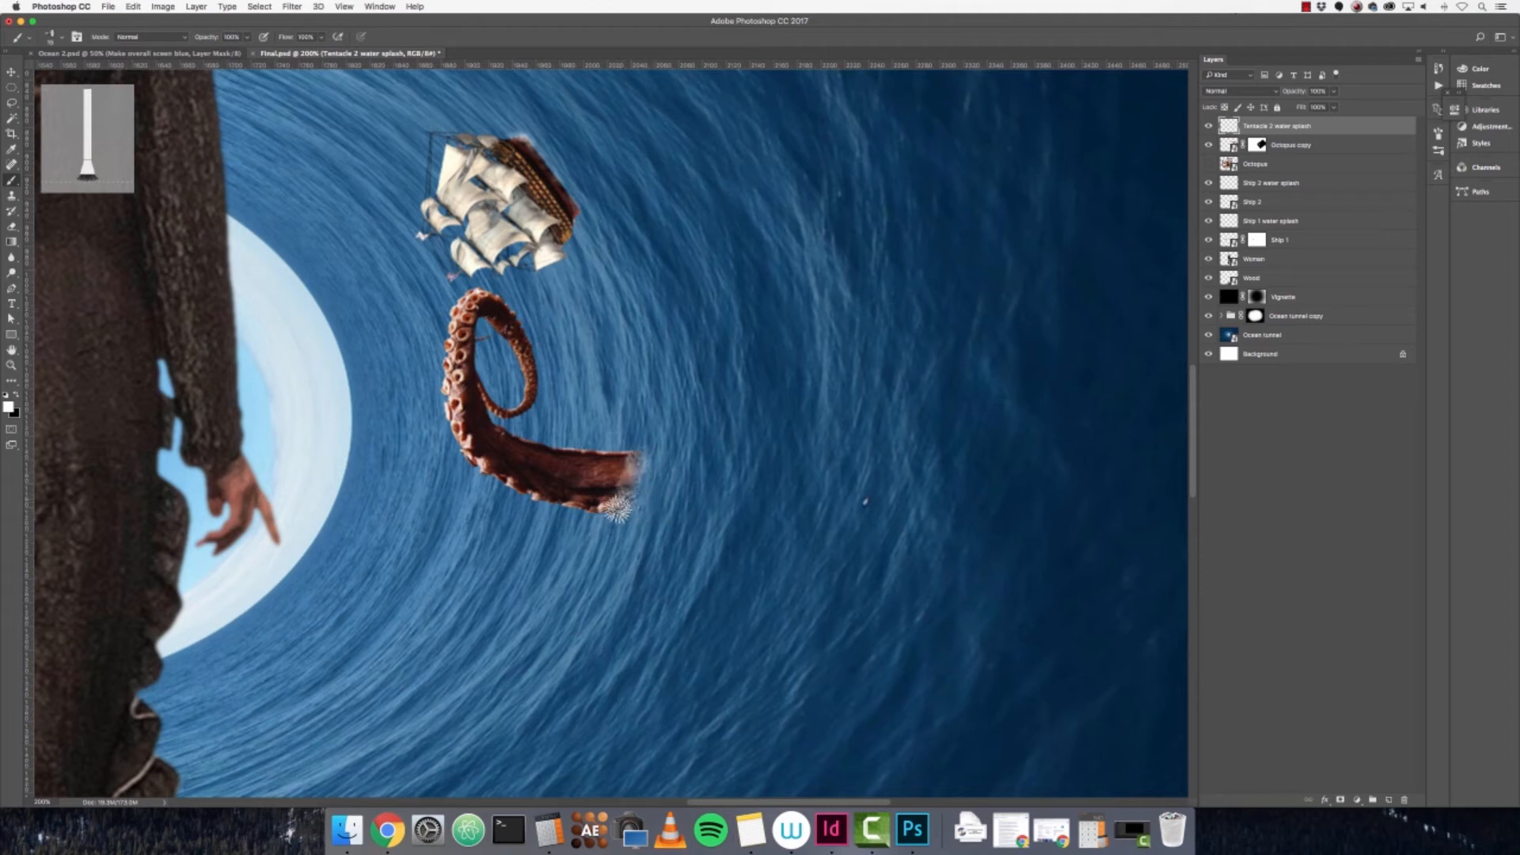
left_click_drag(636, 473, 624, 499)
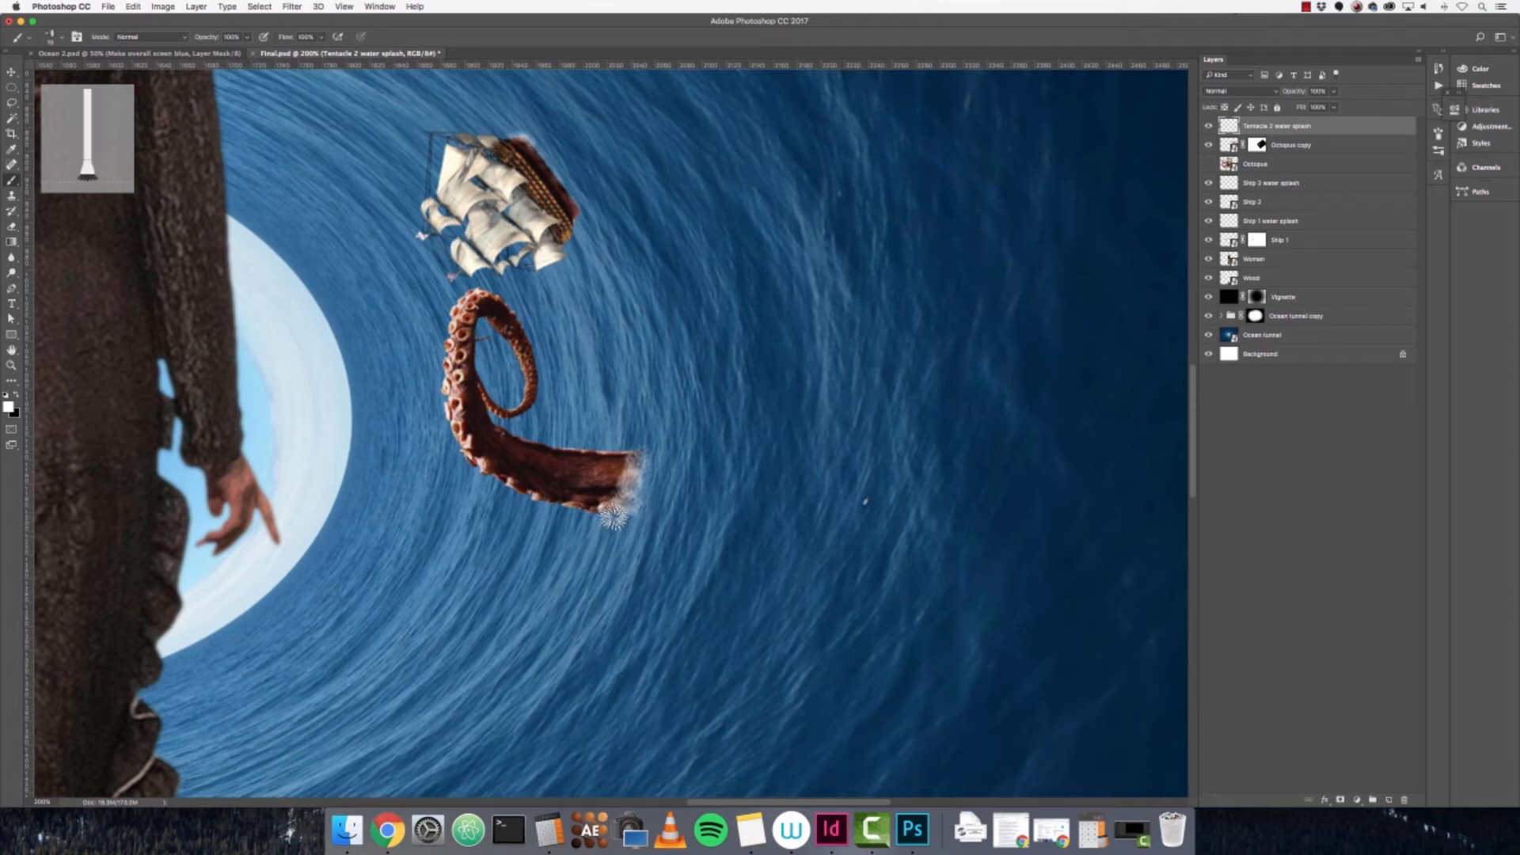
left_click(1335, 107)
left_click_drag(1313, 110, 1311, 107)
left_click(11, 87)
key("super+0")
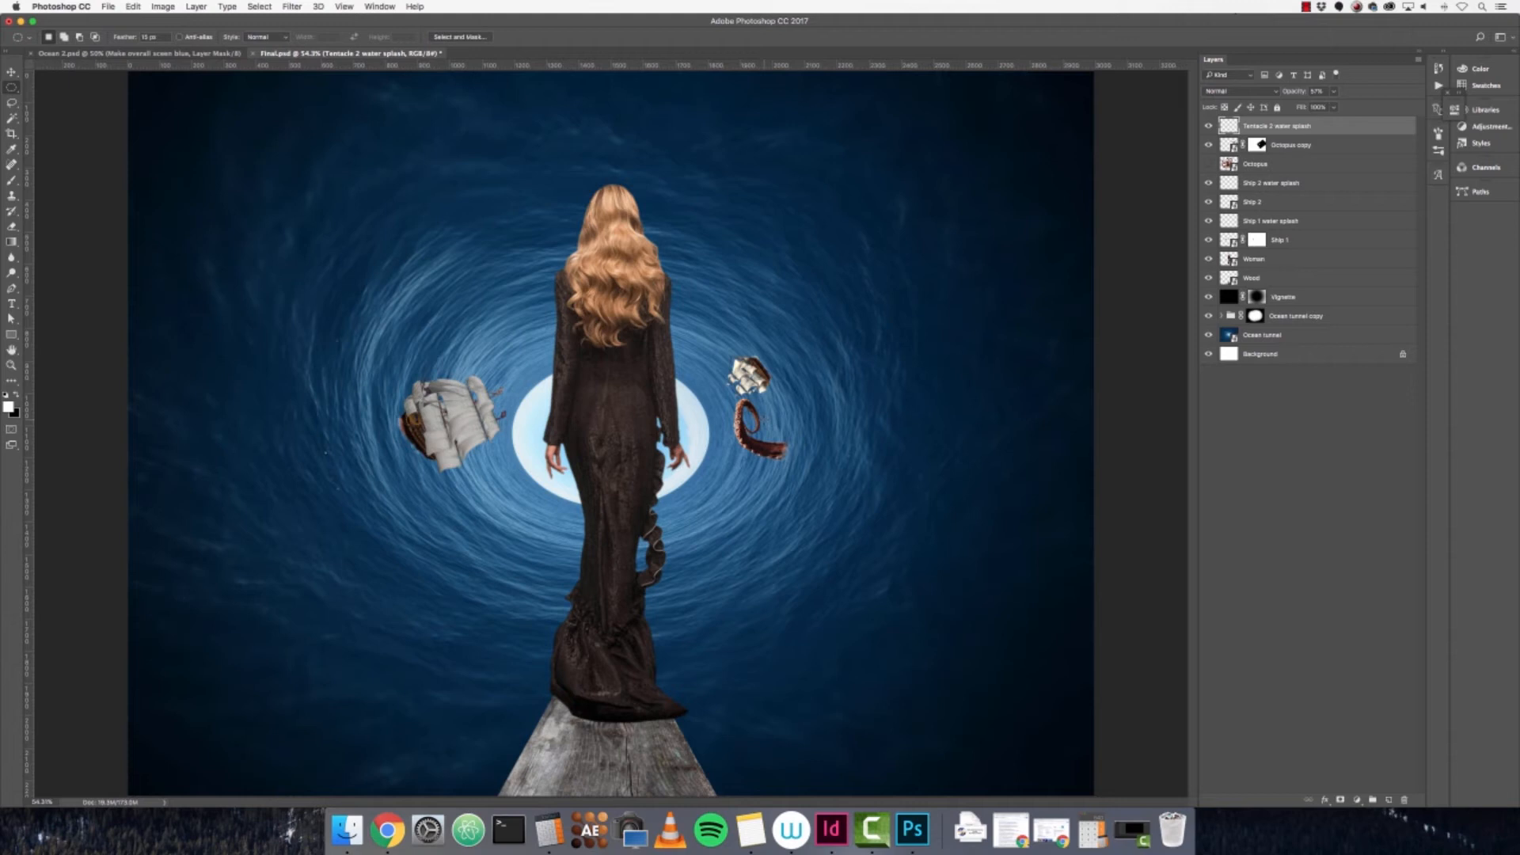
- Show the Octopus layer and duplicate it three times
left_click(1262, 169)
left_click(1209, 165)
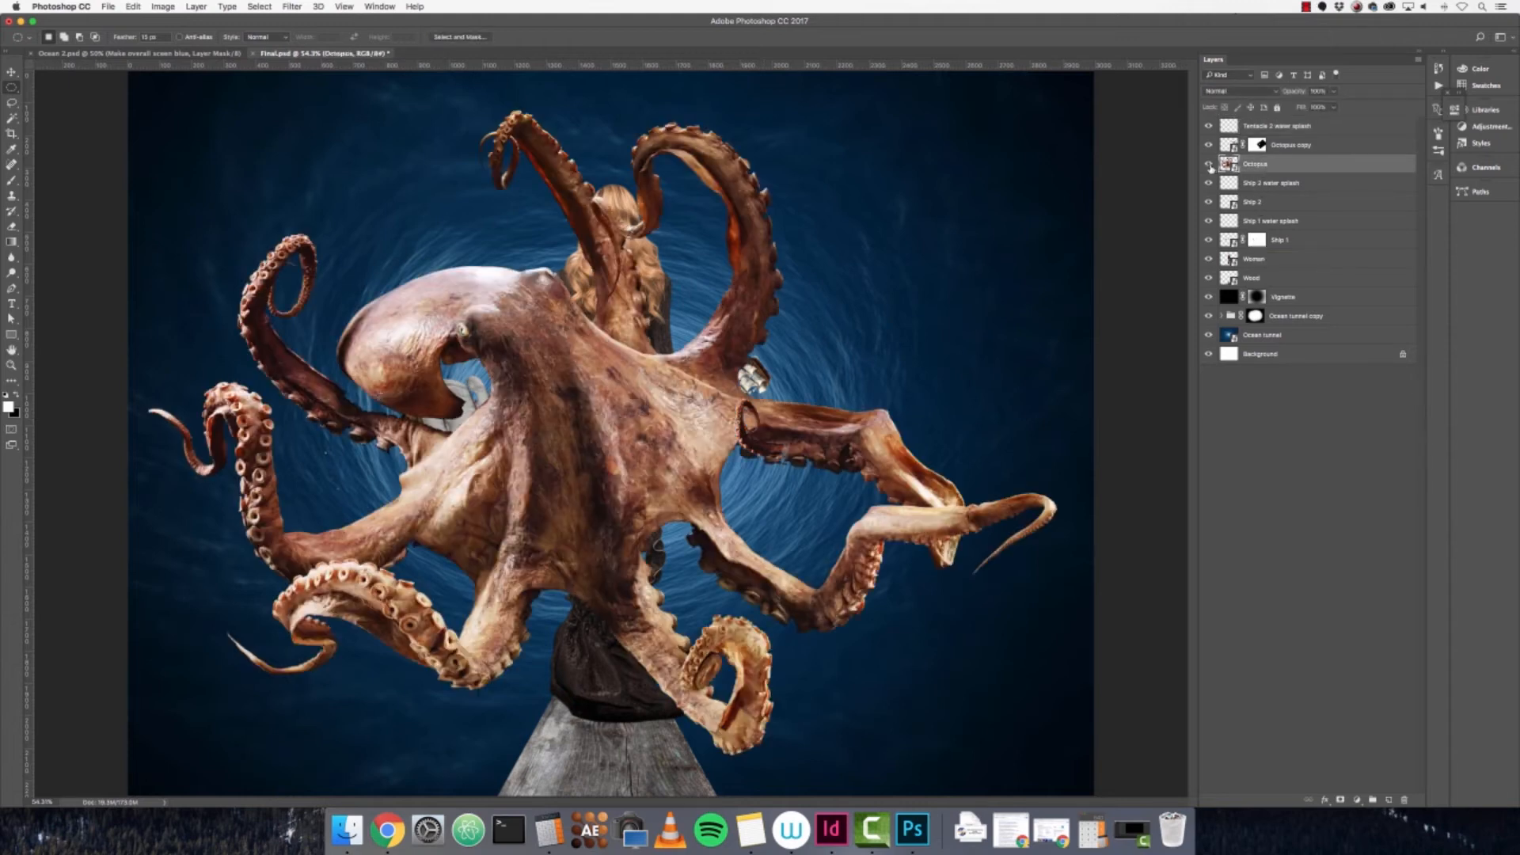
left_click(1209, 164)
key("i")
key("super+j")
key("super+k")
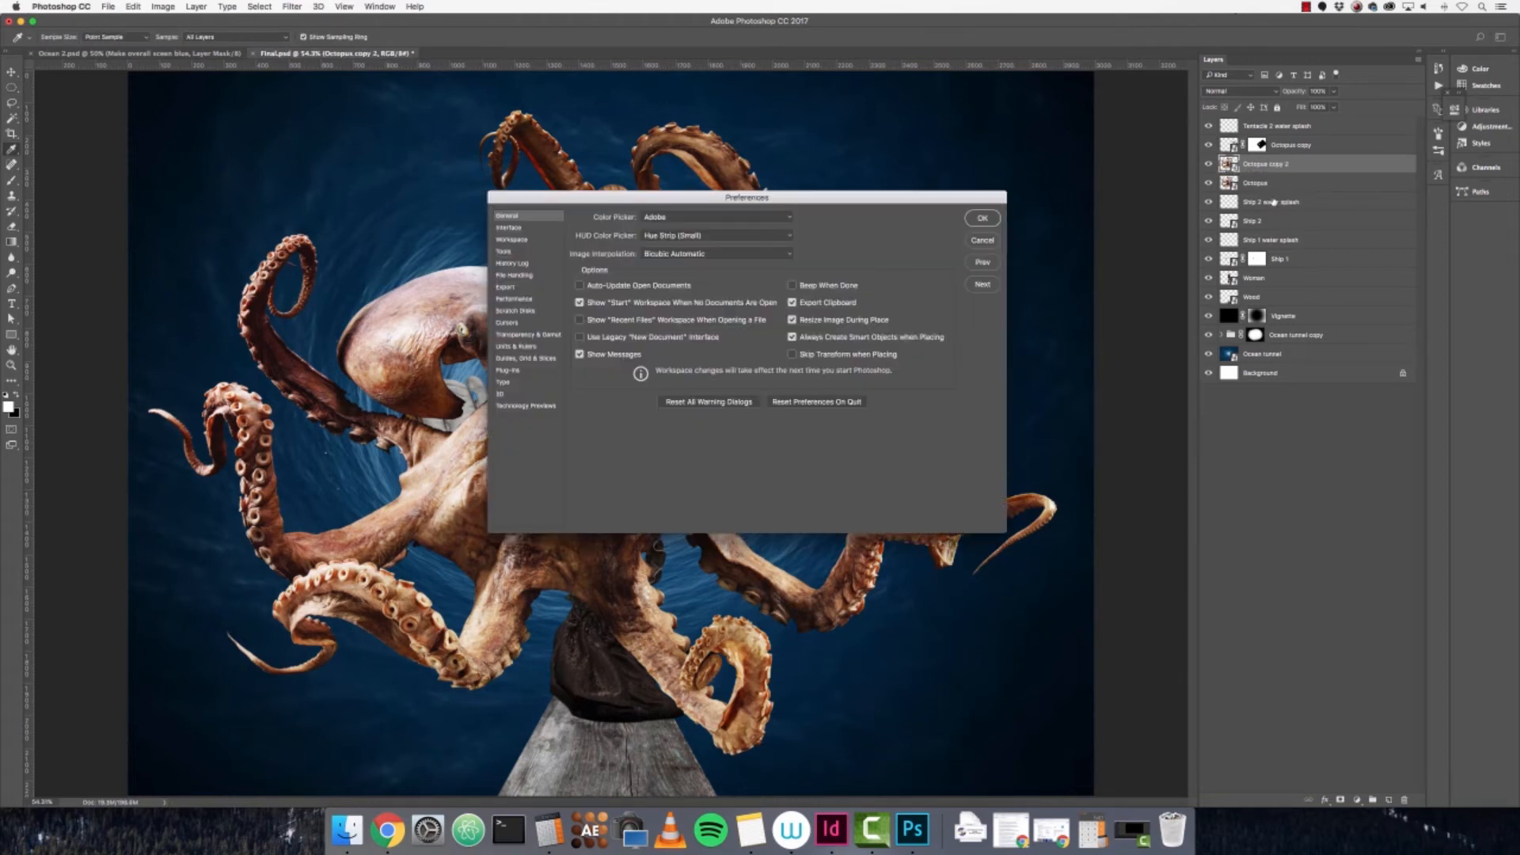
left_click(980, 244)
key("m")
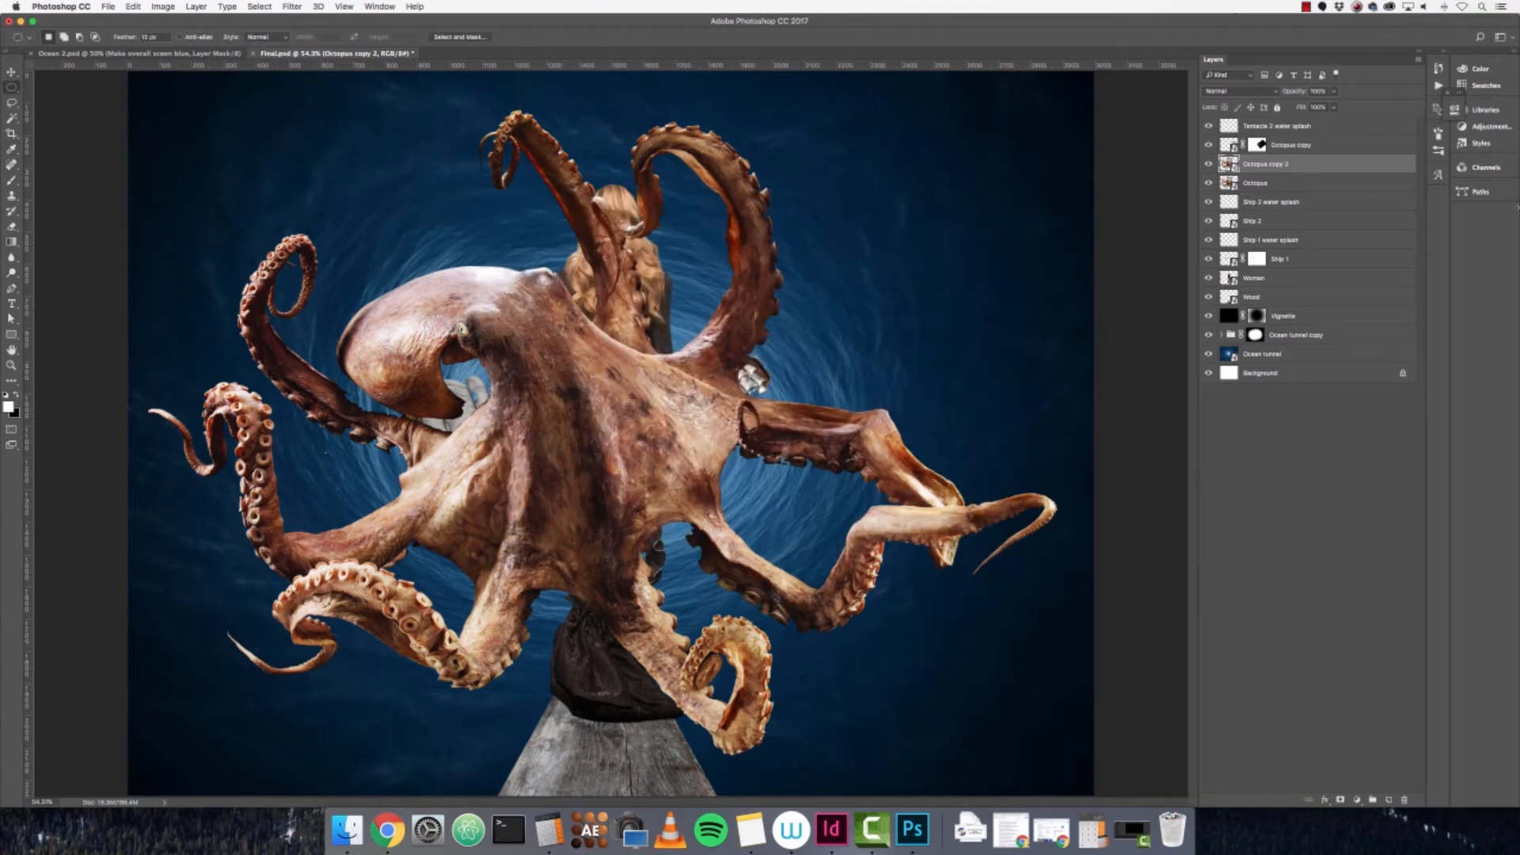
key("super+j")
key("super+j")
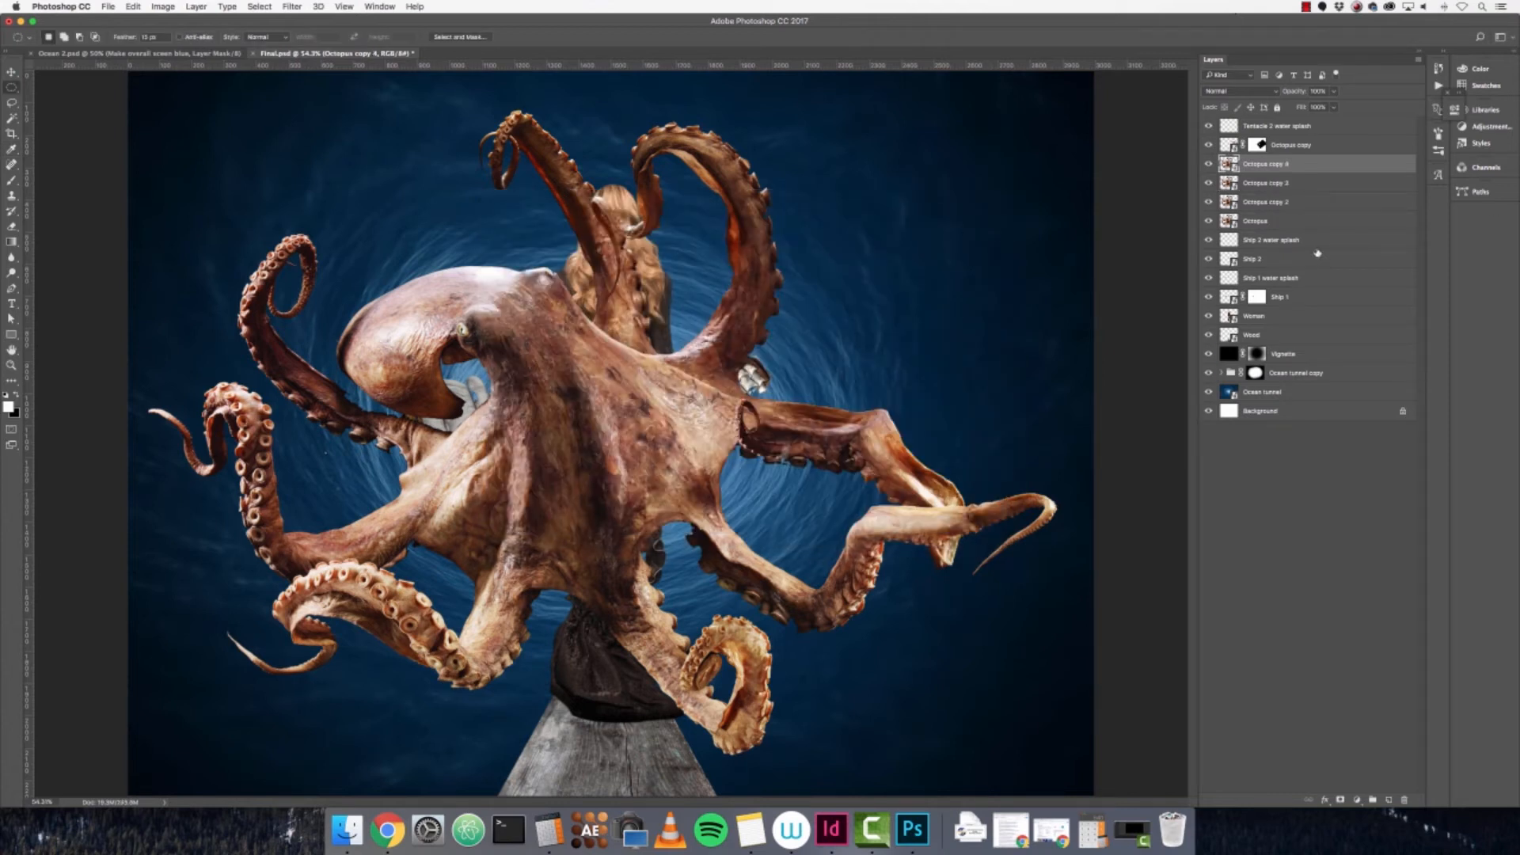
- Hide the Octopus, Octopus copy 2 and Octopus copy 3 layers and select Octopus copy 4
left_click(1283, 221)
left_click(1209, 221)
left_click_drag(1211, 197, 1211, 191)
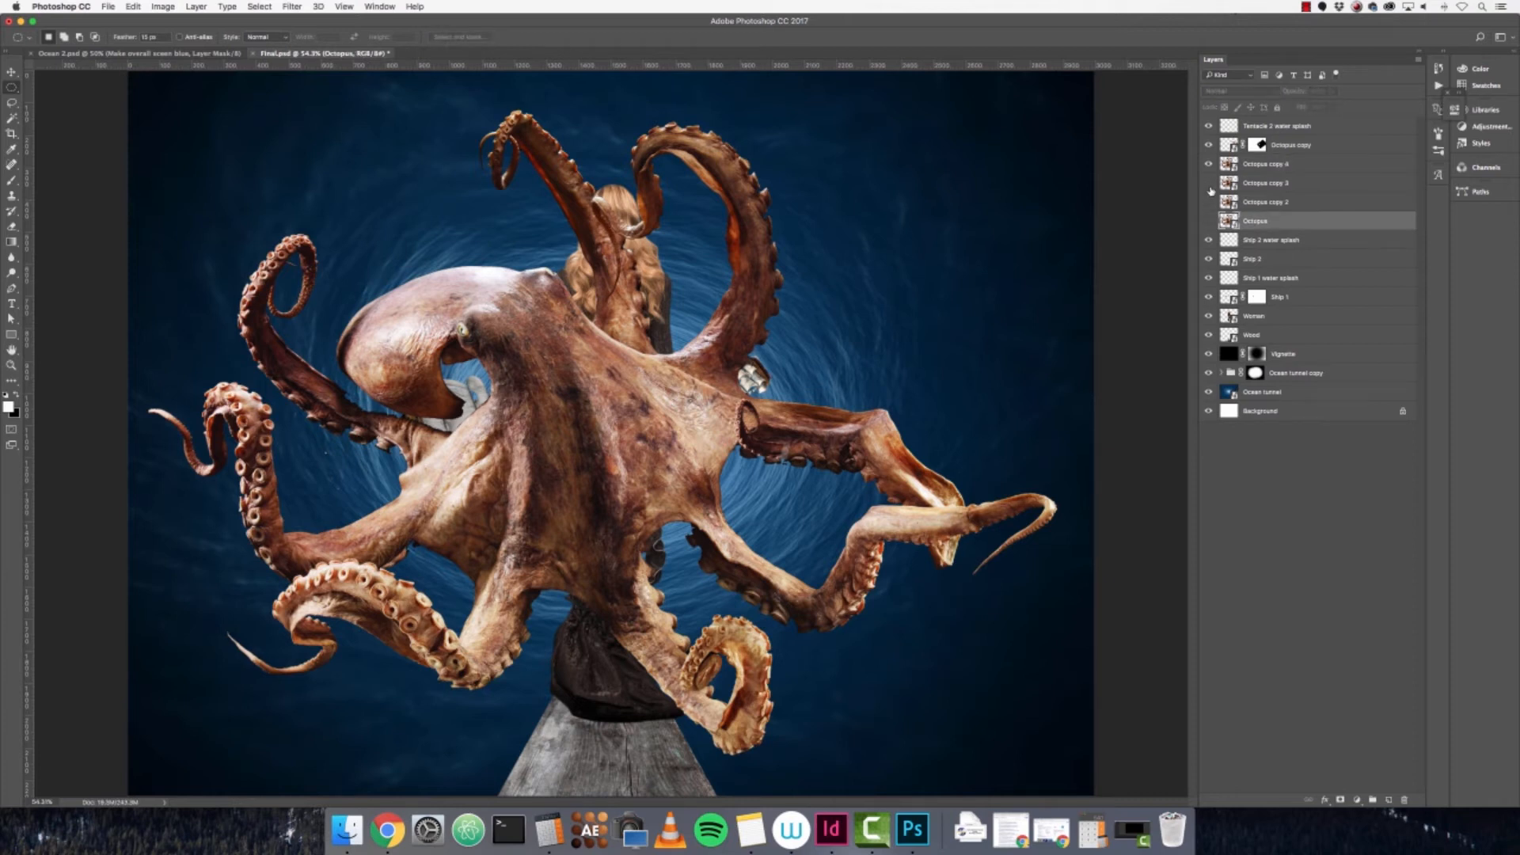
left_click(1279, 165)
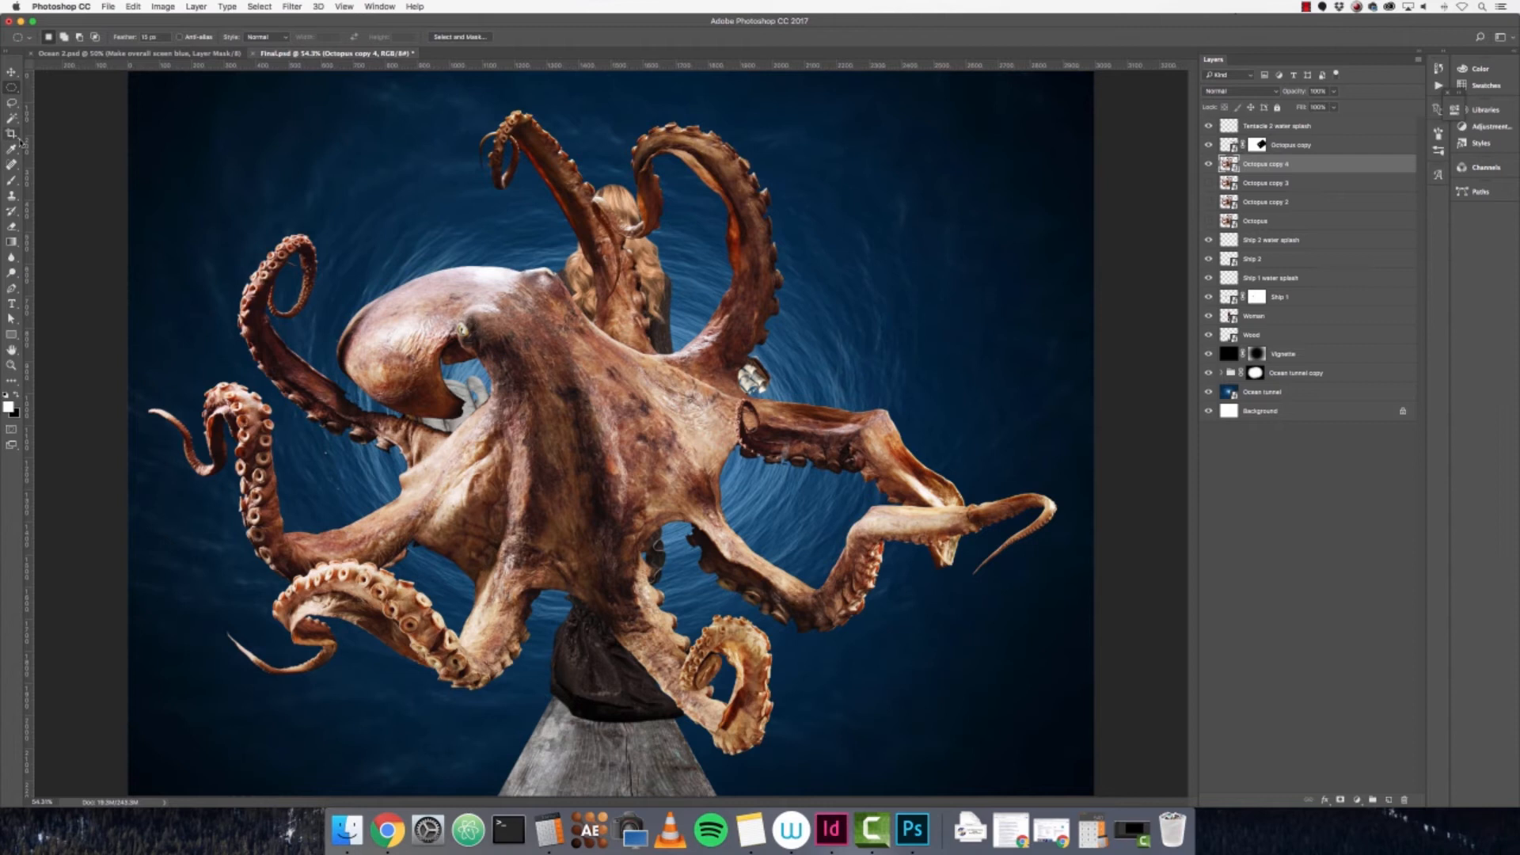
- Lasso the upright, suckered tentacle at the octopus's far left and isolate it with a layer mask on Octopus copy 4
key("super+plus")
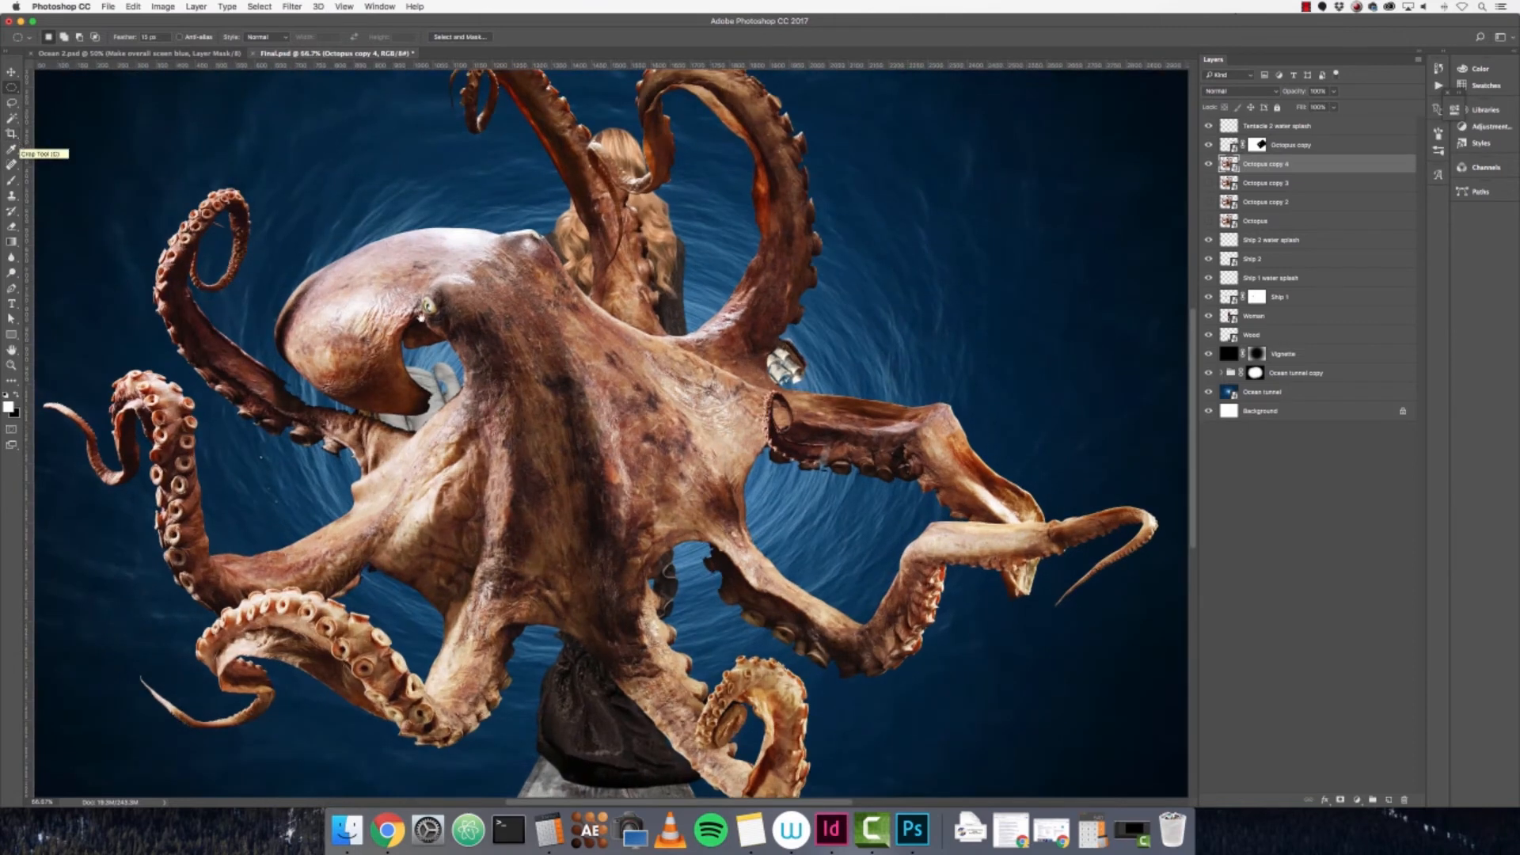
key("super+minus")
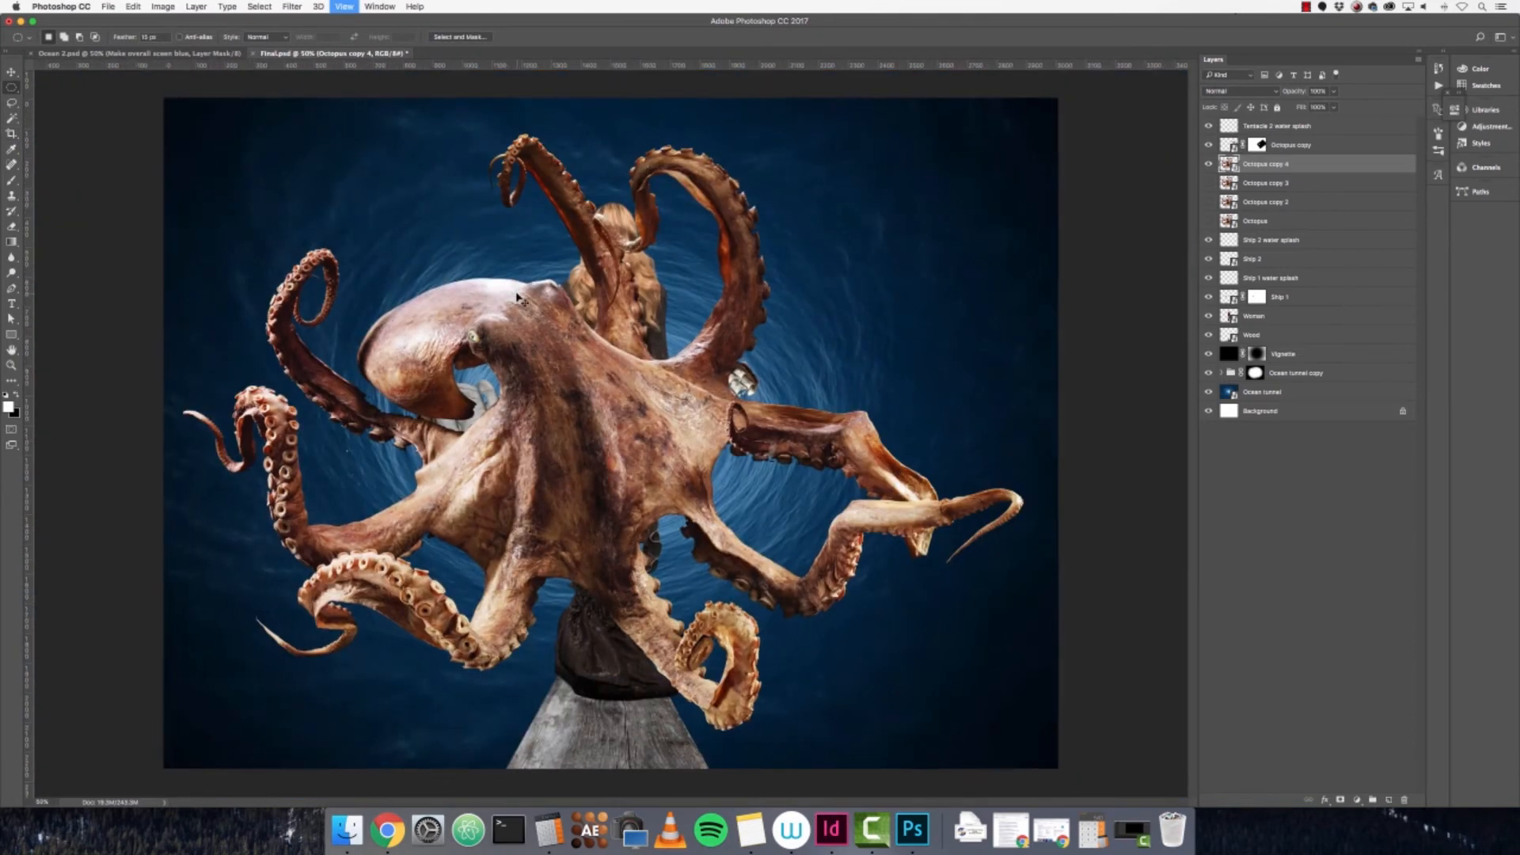
key("super+plus")
key("super+plus")
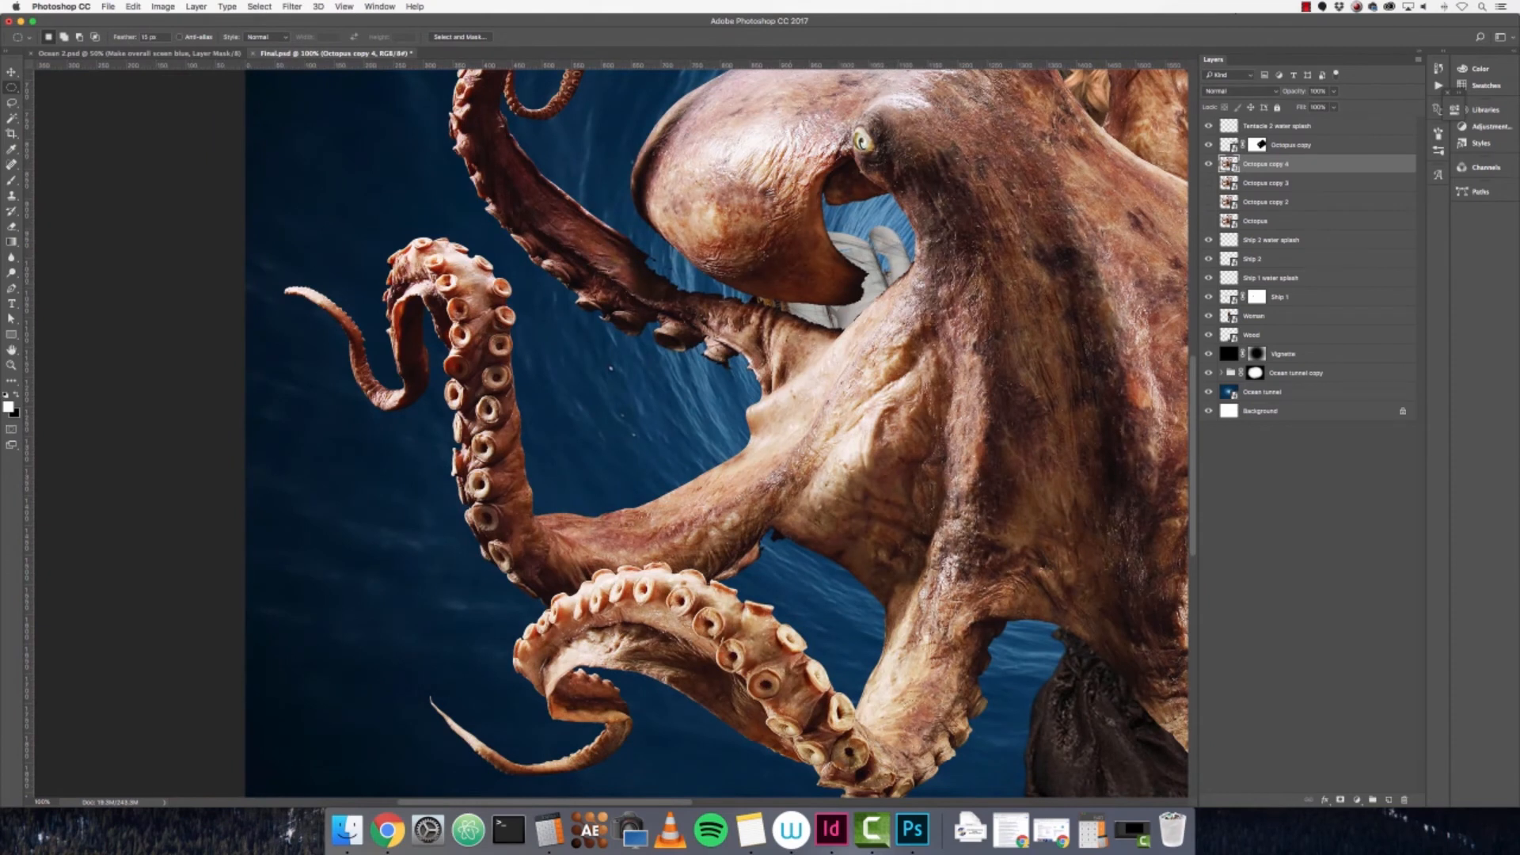
left_click_drag(673, 305, 638, 312)
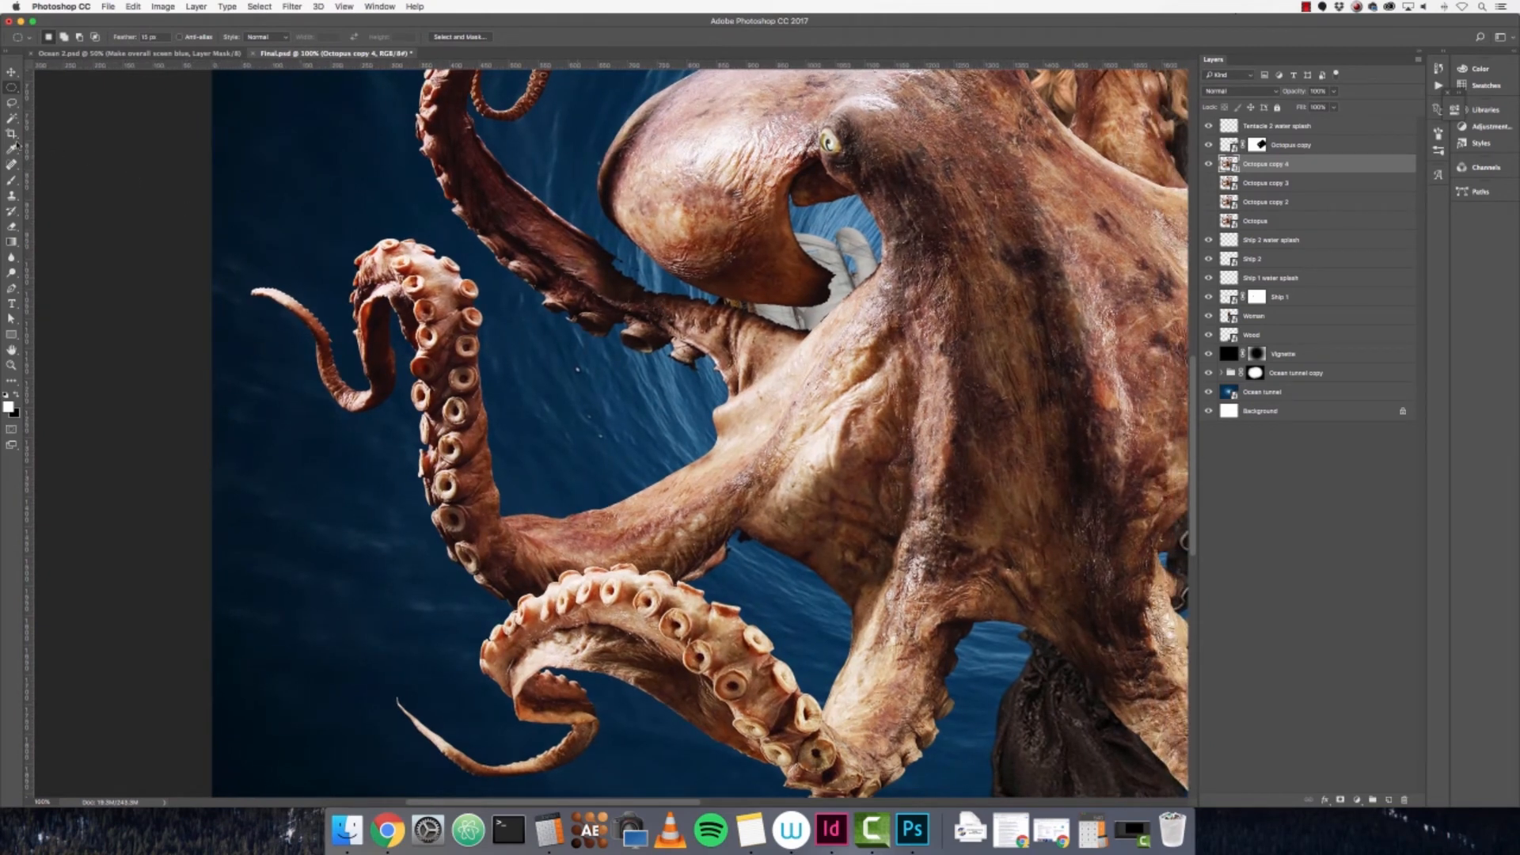
left_click(12, 102)
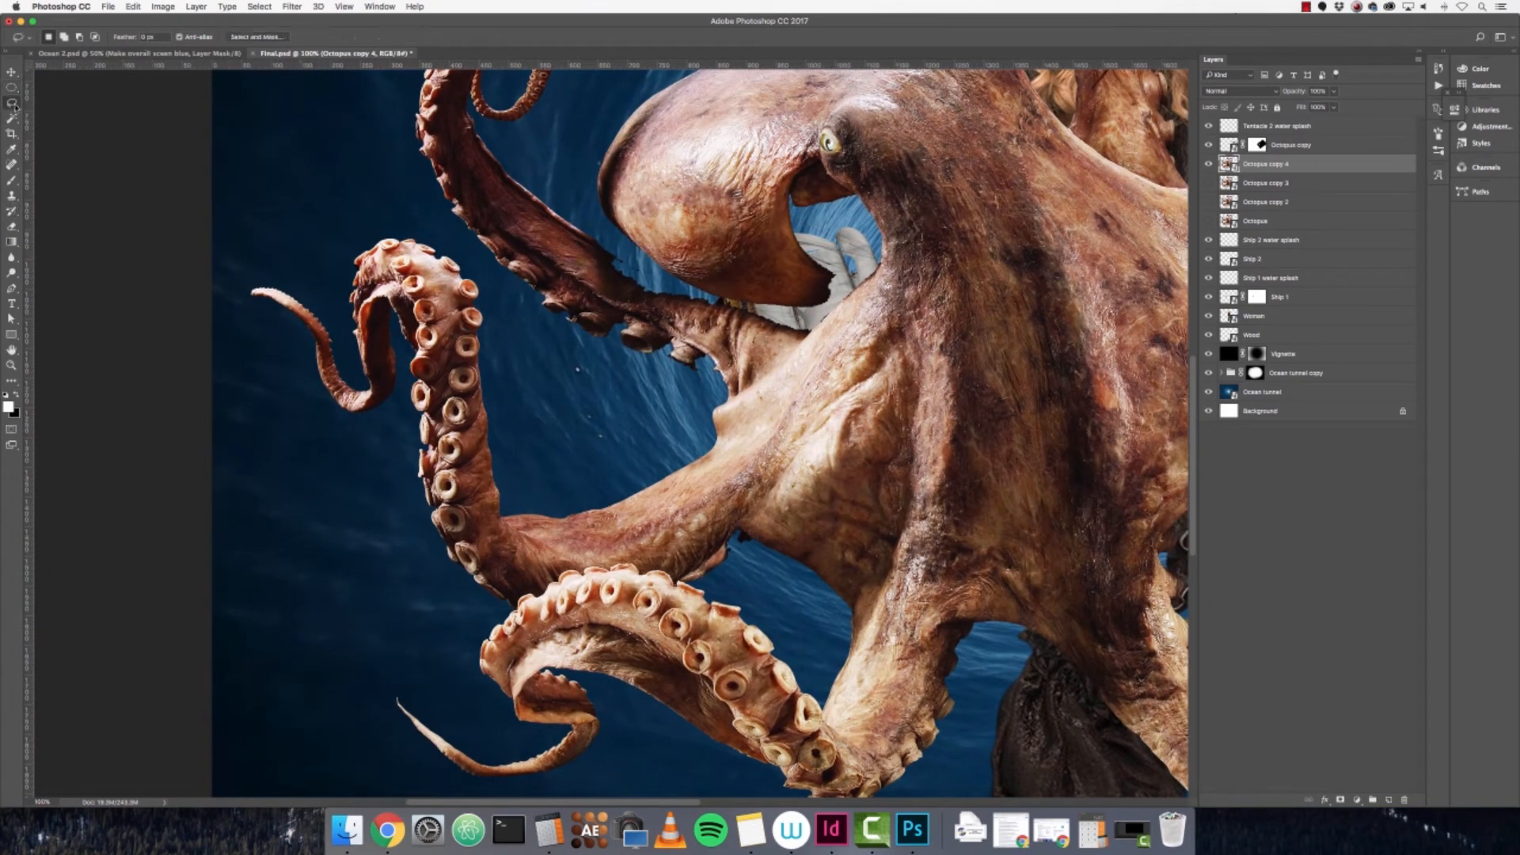
mouse_move(272, 353)
left_mouse_down()
mouse_move(234, 290)
mouse_move(247, 255)
mouse_move(296, 269)
mouse_move(397, 219)
mouse_move(501, 287)
mouse_move(523, 358)
mouse_move(525, 484)
mouse_move(453, 589)
mouse_move(421, 584)
mouse_move(402, 480)
mouse_move(275, 357)
left_mouse_up()
left_click(1340, 801)
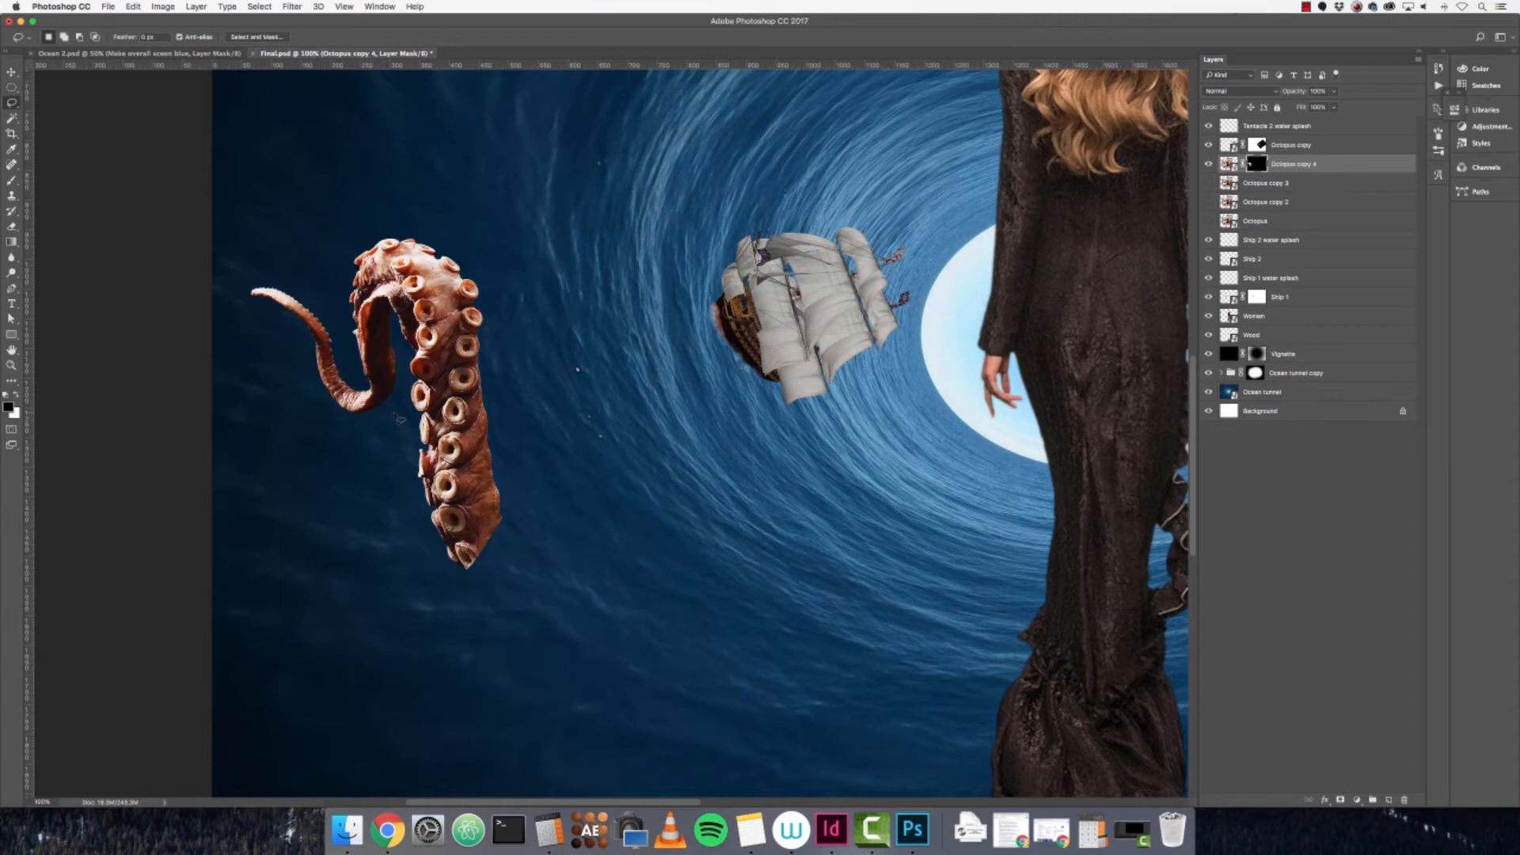
- Scale the isolated tentacle on Octopus copy 4 to about 58%, rotate it about 116°, and place it above the left ship
left_click(11, 72)
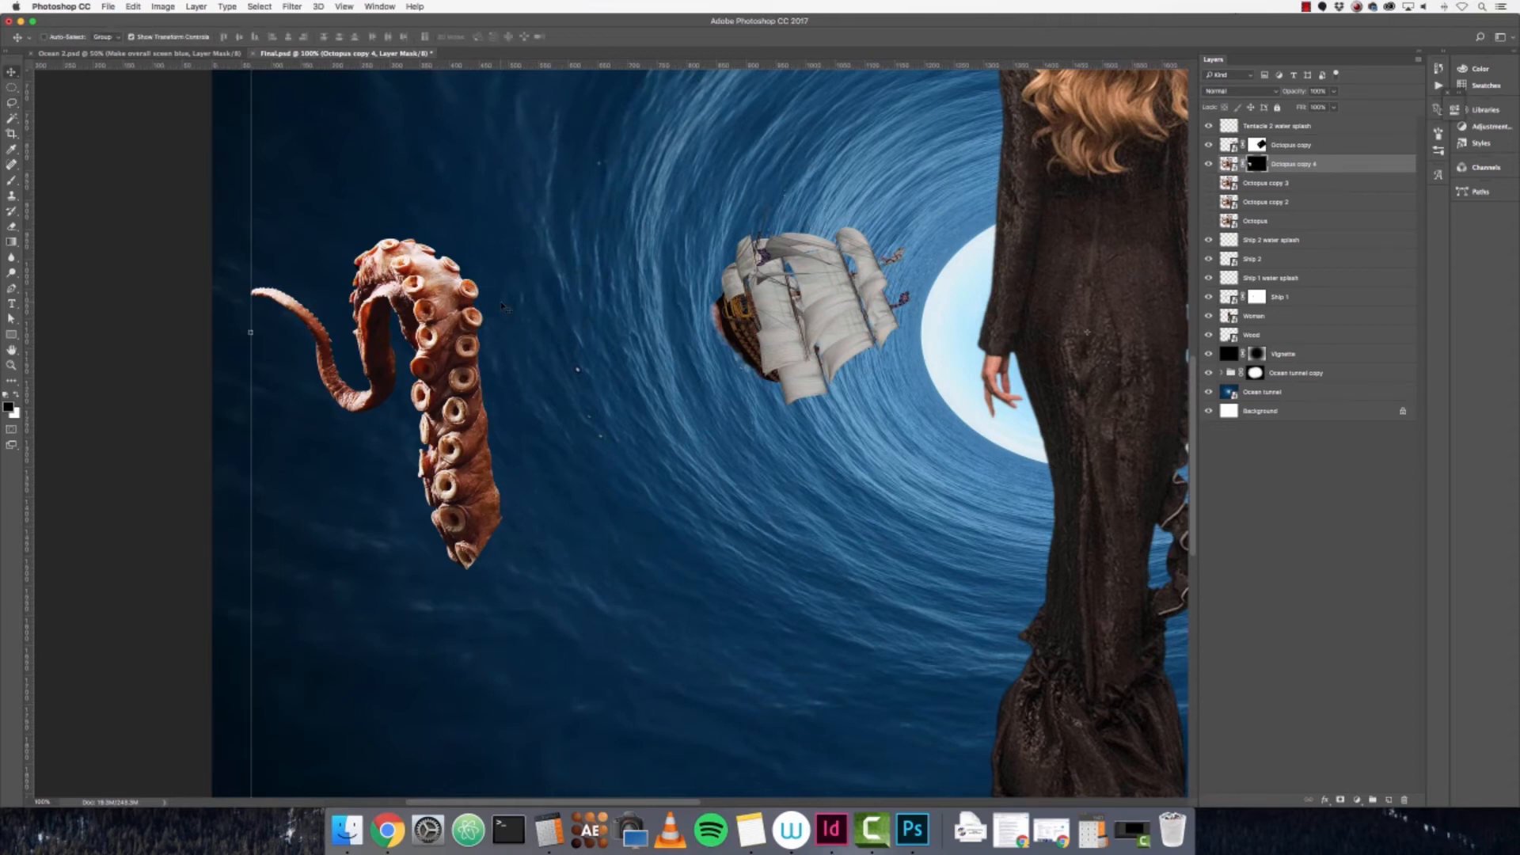
key("super+minus")
key("super+minus")
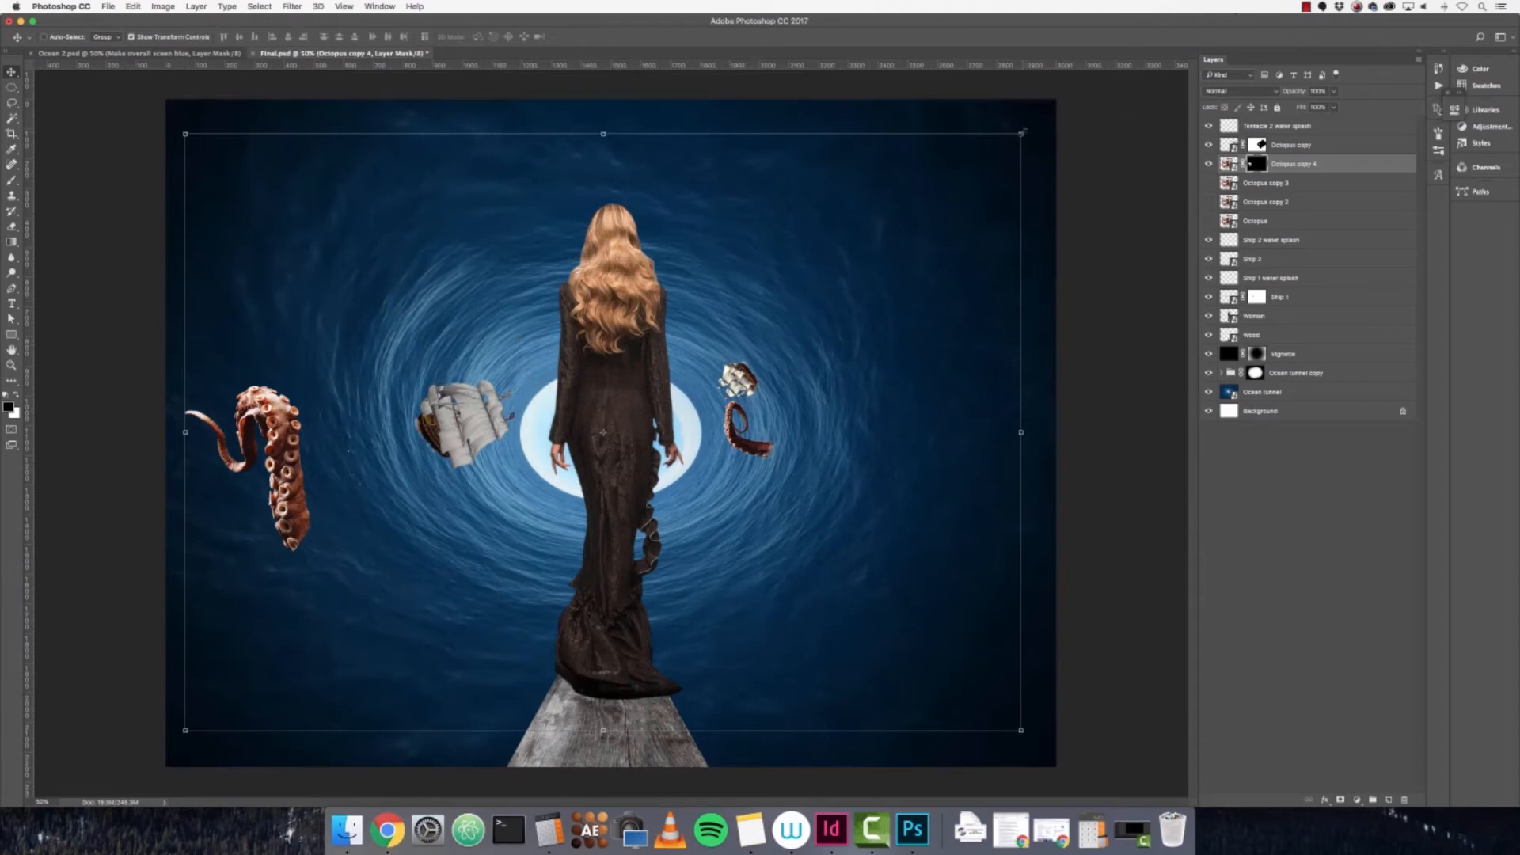
left_click_drag(1021, 134, 637, 552)
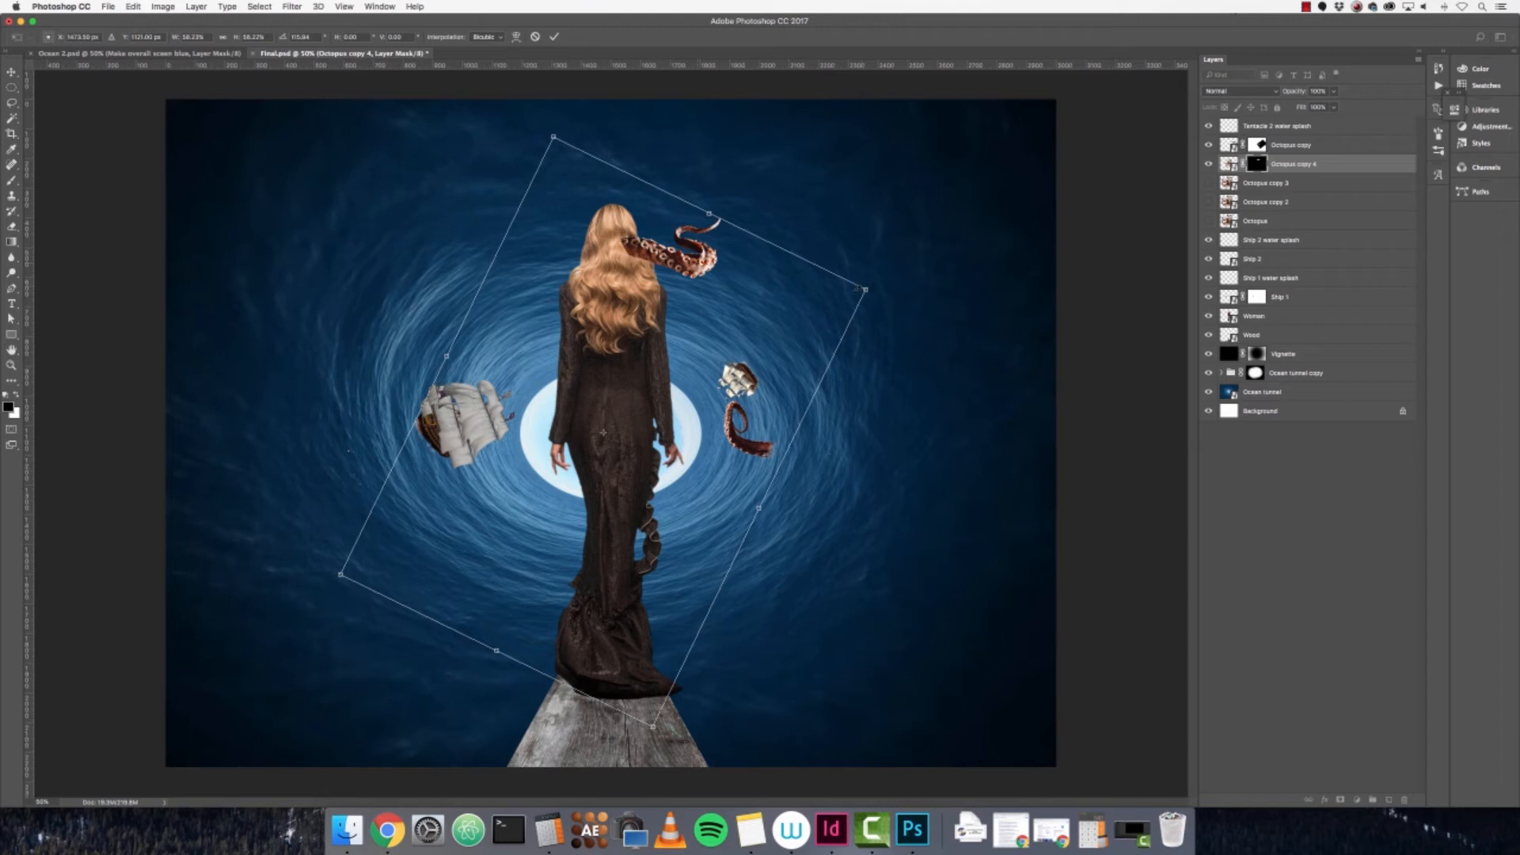
left_click_drag(632, 285, 421, 362)
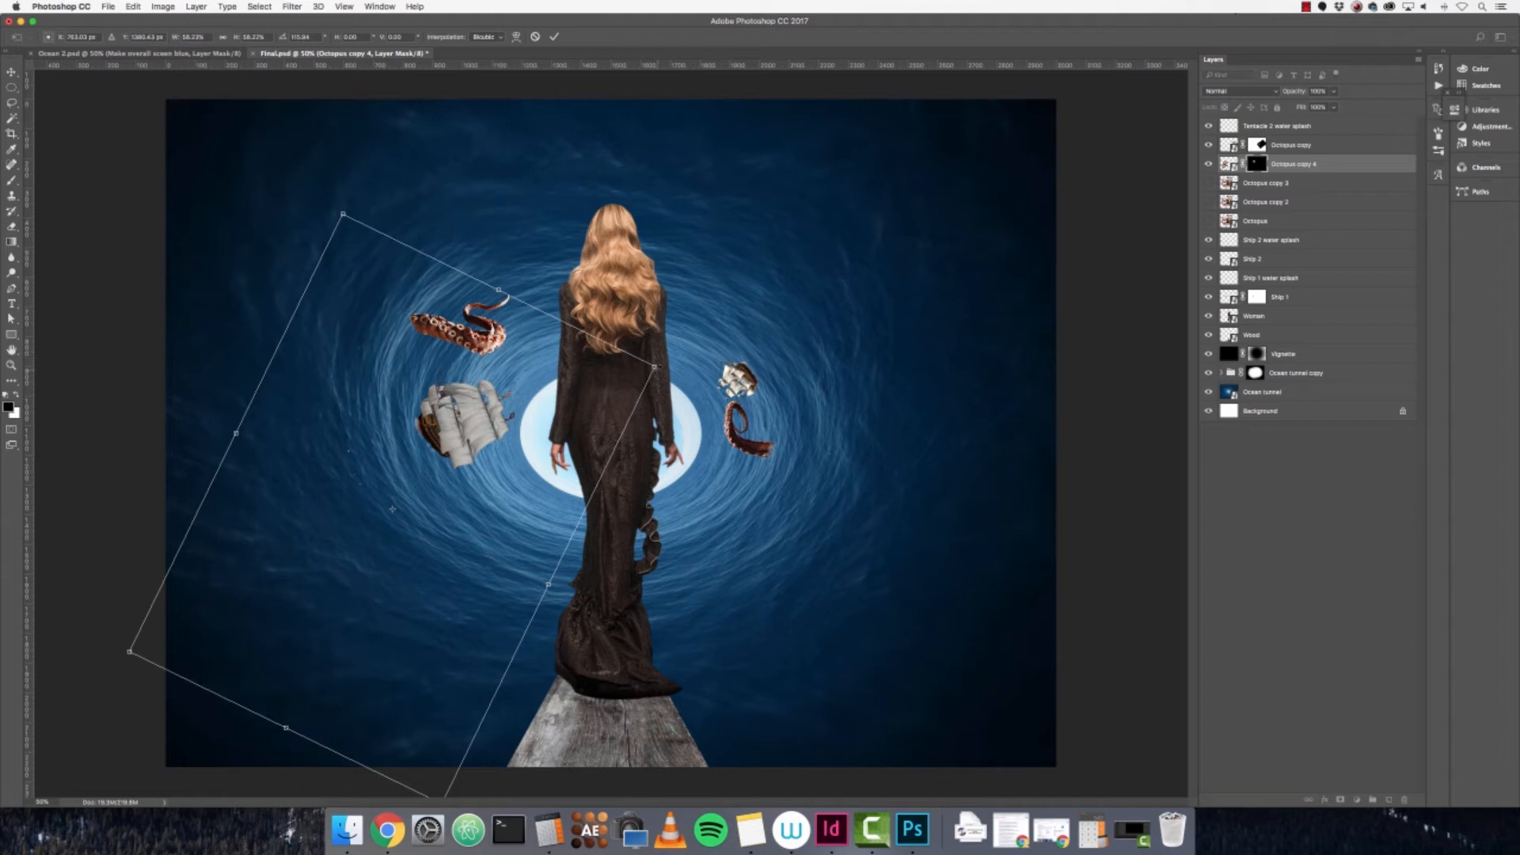
- Shrink the tentacle further, tilt it along the vortex swirl, and fit it between the left ship and the woman's shoulder
left_click_drag(655, 367, 555, 422)
left_click_drag(449, 405, 503, 346)
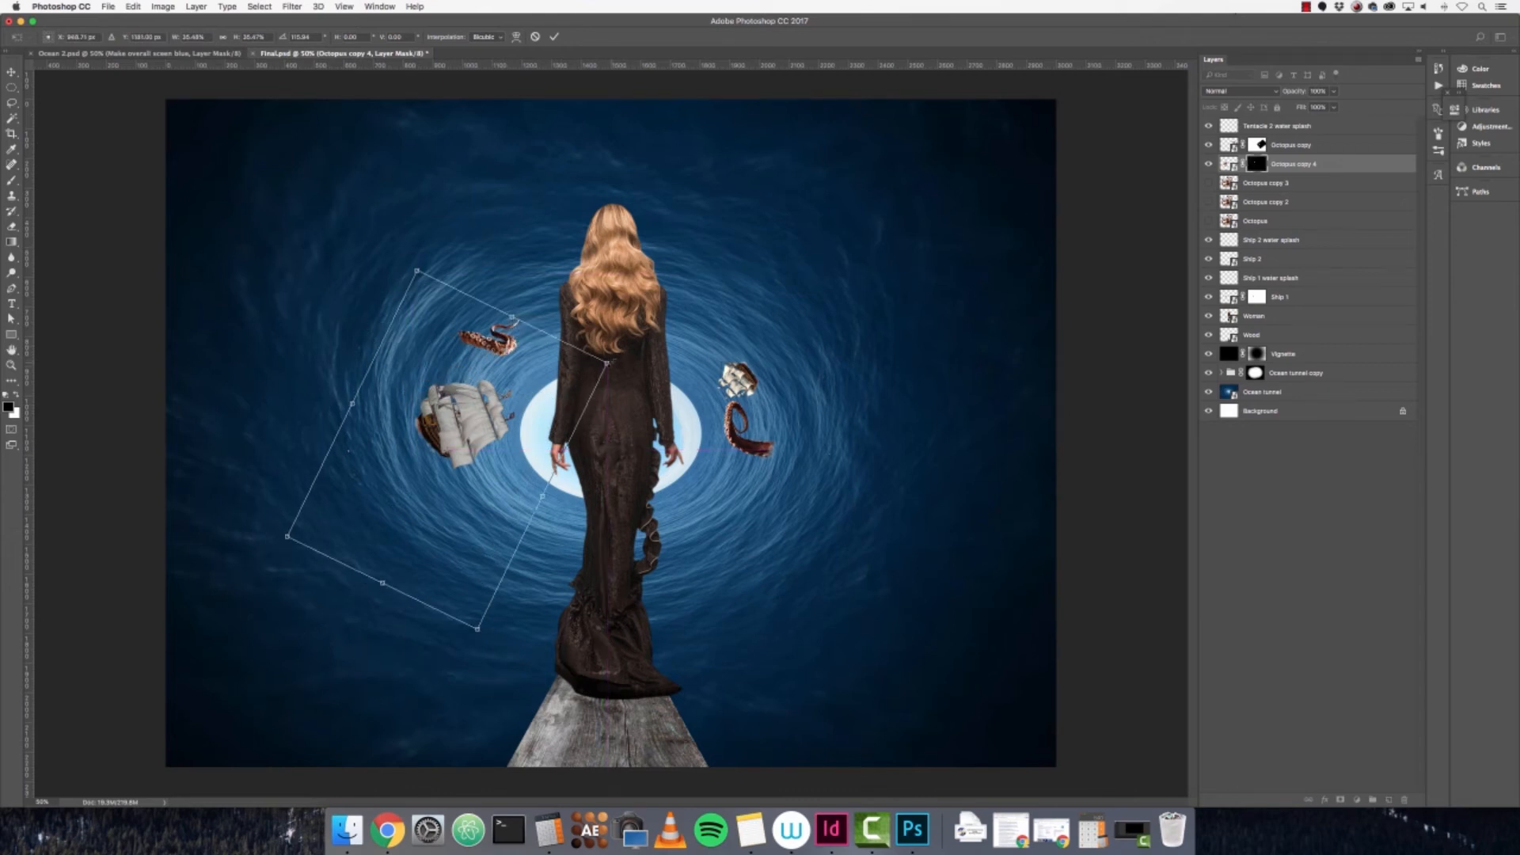
left_click_drag(608, 362, 627, 353)
mouse_move(513, 336)
left_mouse_down()
mouse_move(496, 345)
mouse_move(519, 364)
left_mouse_up()
left_click_drag(452, 475, 445, 468)
left_click_drag(632, 365, 658, 450)
left_click_drag(566, 359, 532, 327)
left_click(553, 37)
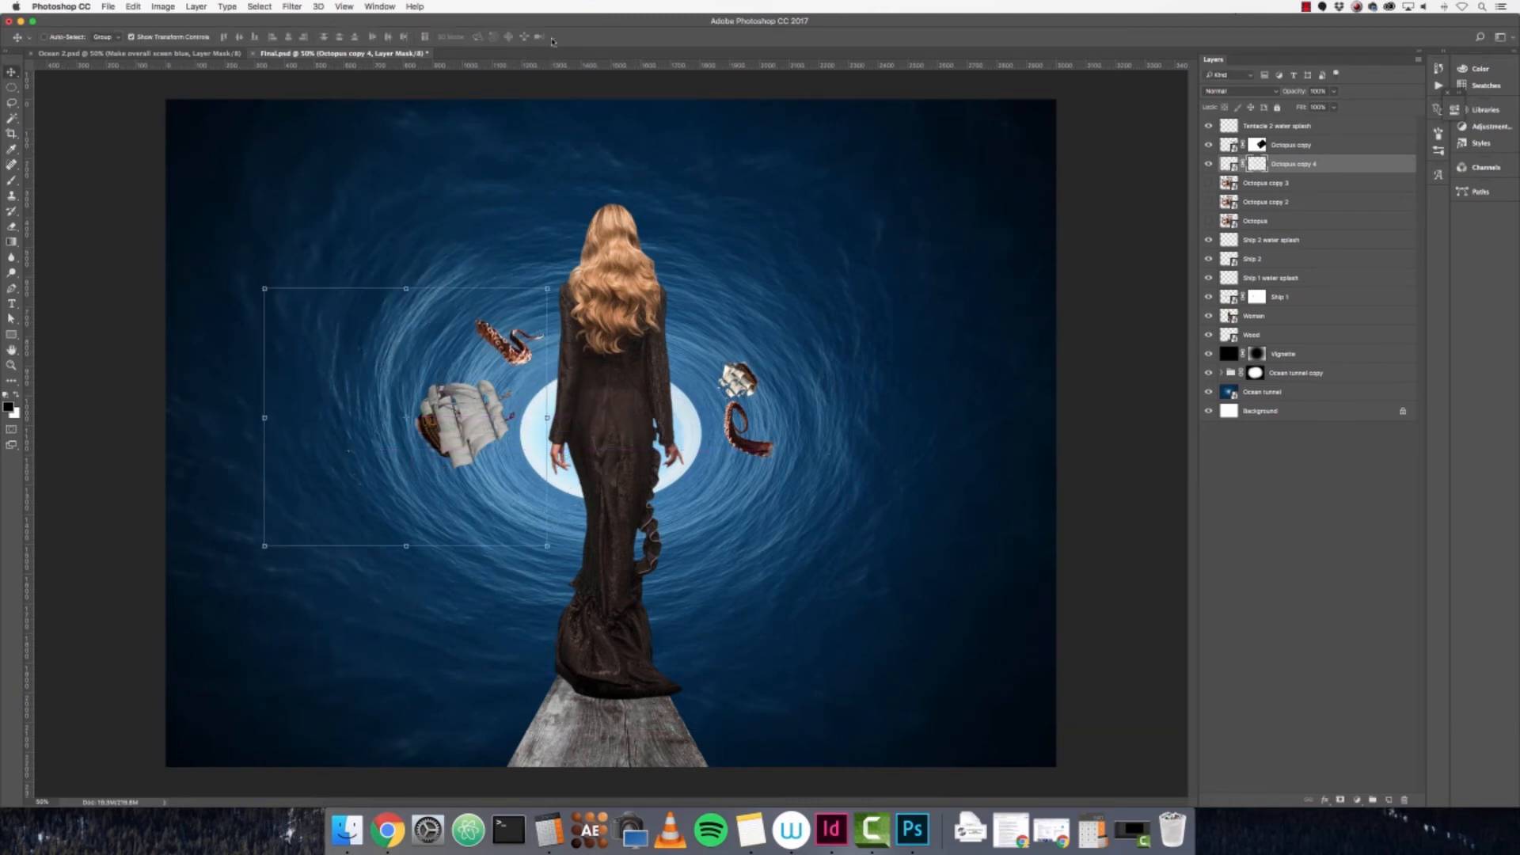
- Paint black with a soft round brush on the Octopus copy 4 mask to soften the tentacle's cut end into the water
key("super+plus")
key("super+plus")
key("super+plus")
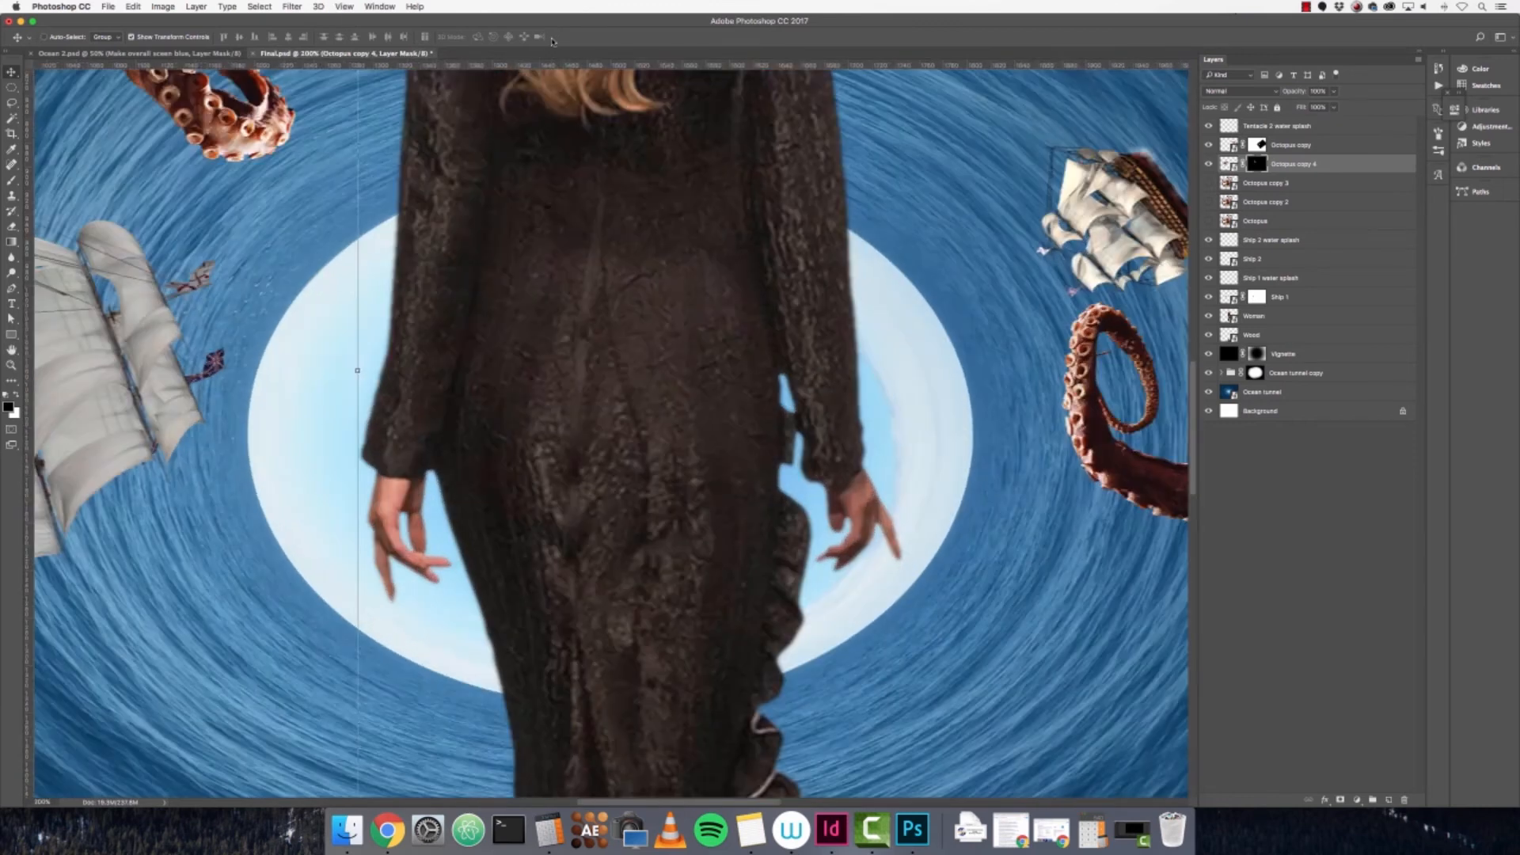
left_click_drag(420, 224, 687, 476)
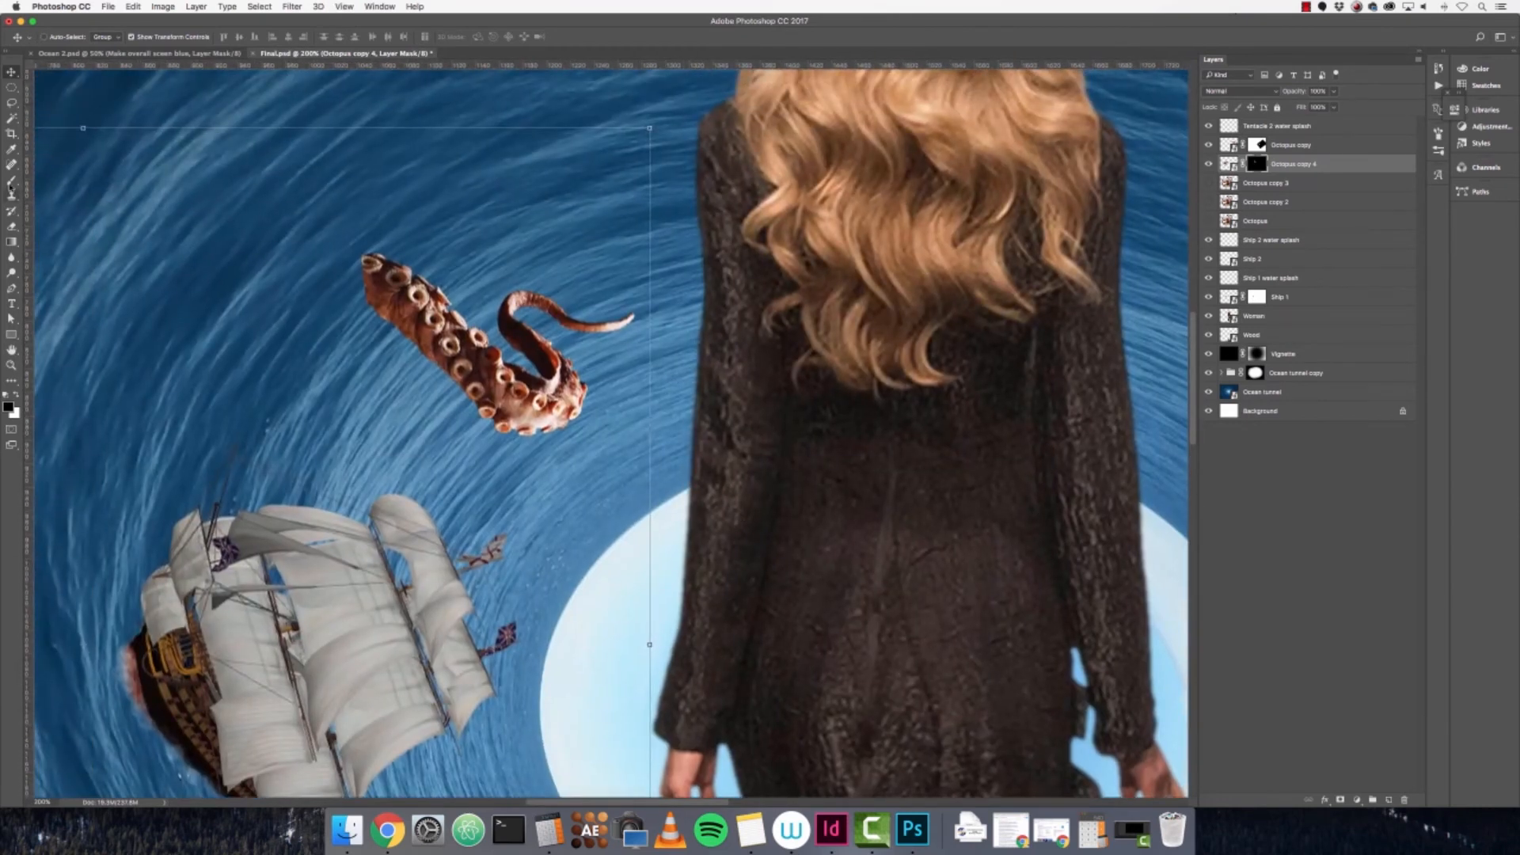
key("b")
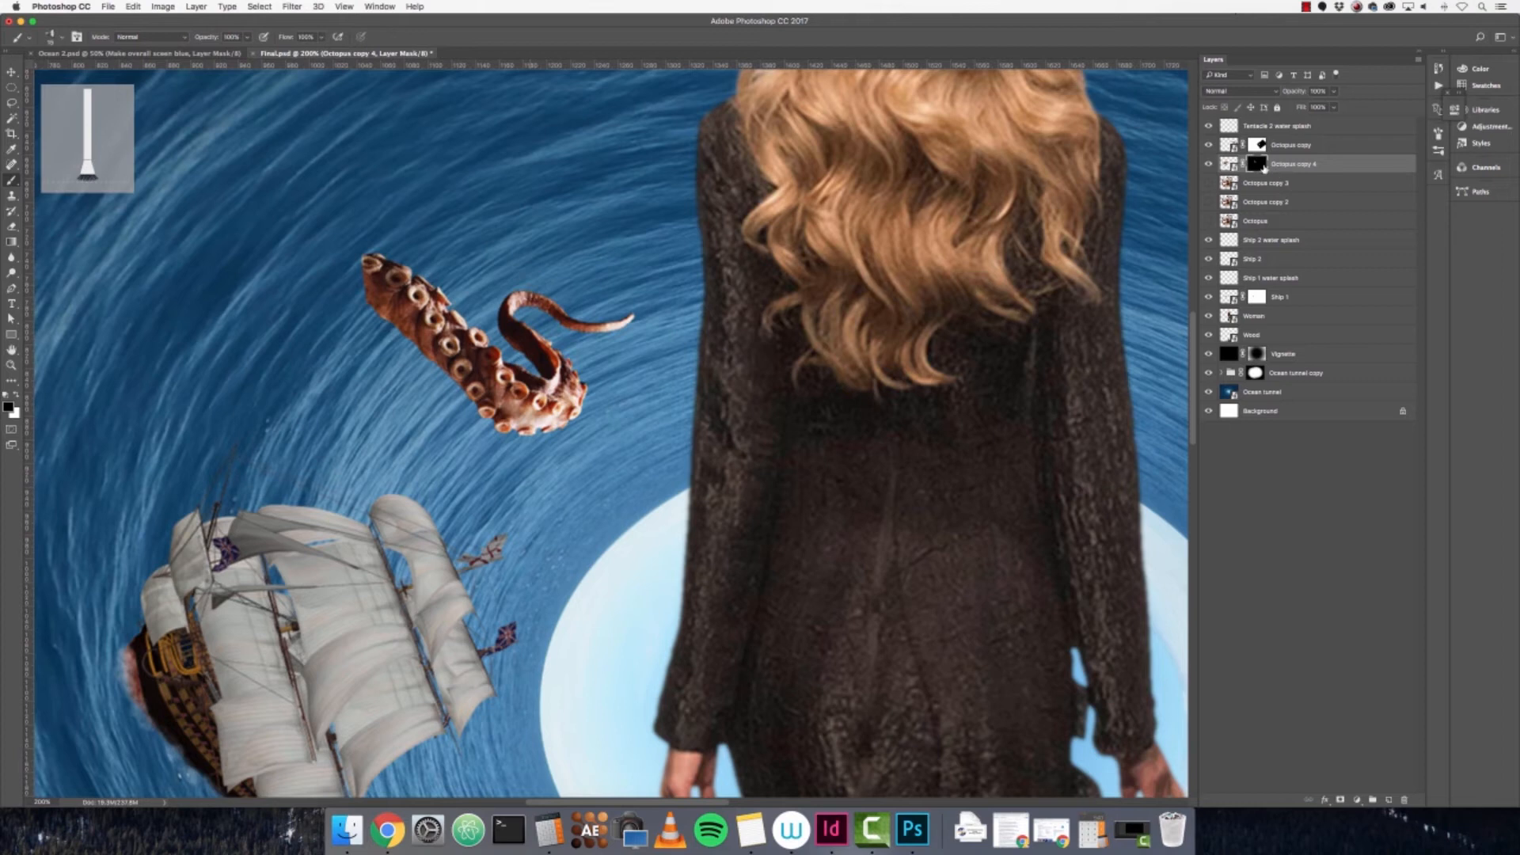
left_click(62, 40)
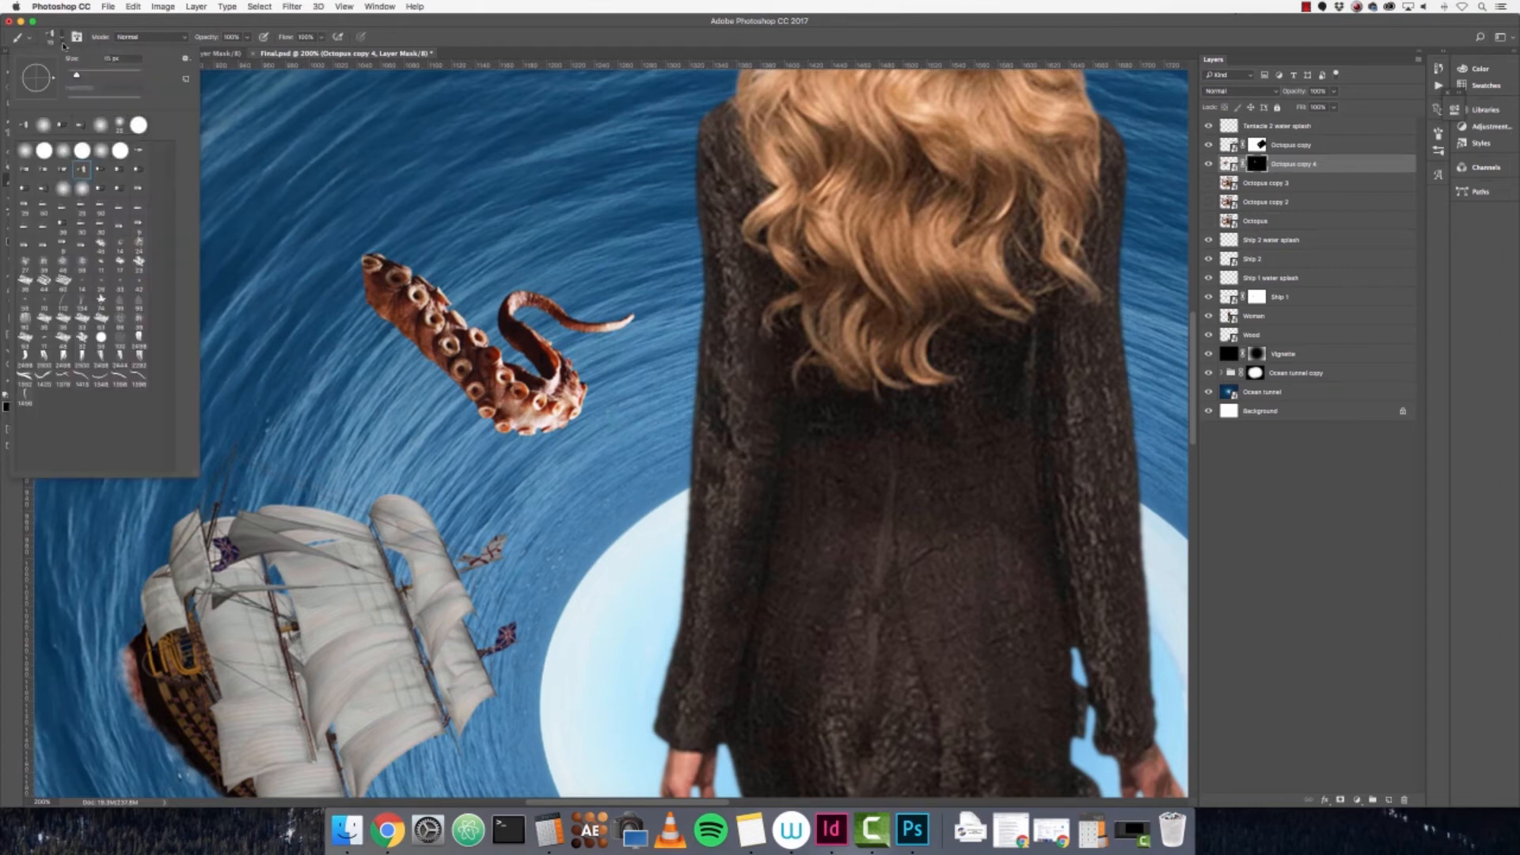
left_click(63, 149)
left_click(1248, 163)
left_click(1255, 164)
key("super+equal")
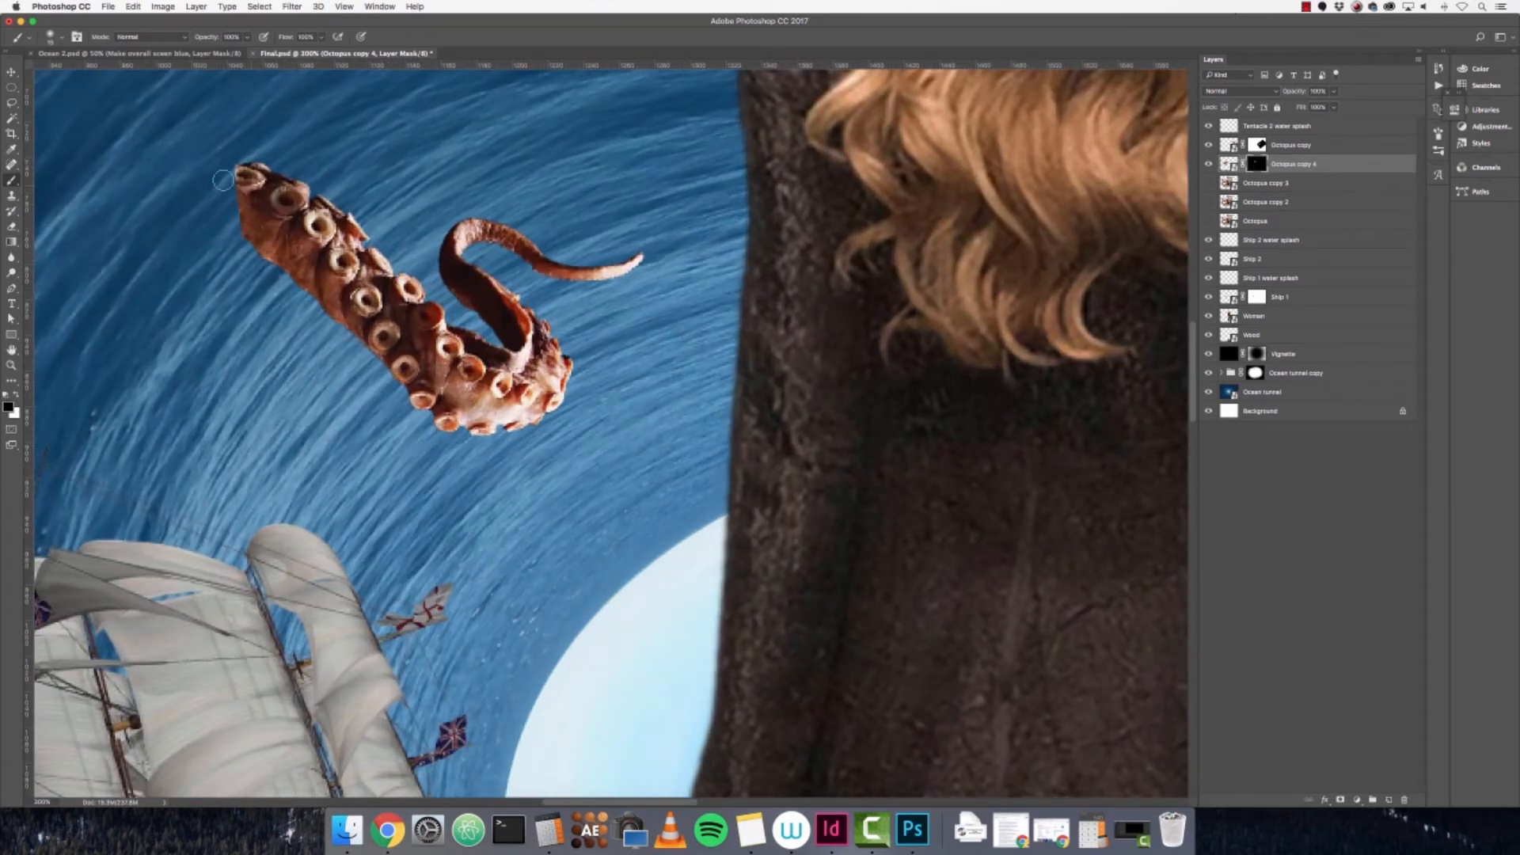
left_click_drag(217, 193, 311, 122)
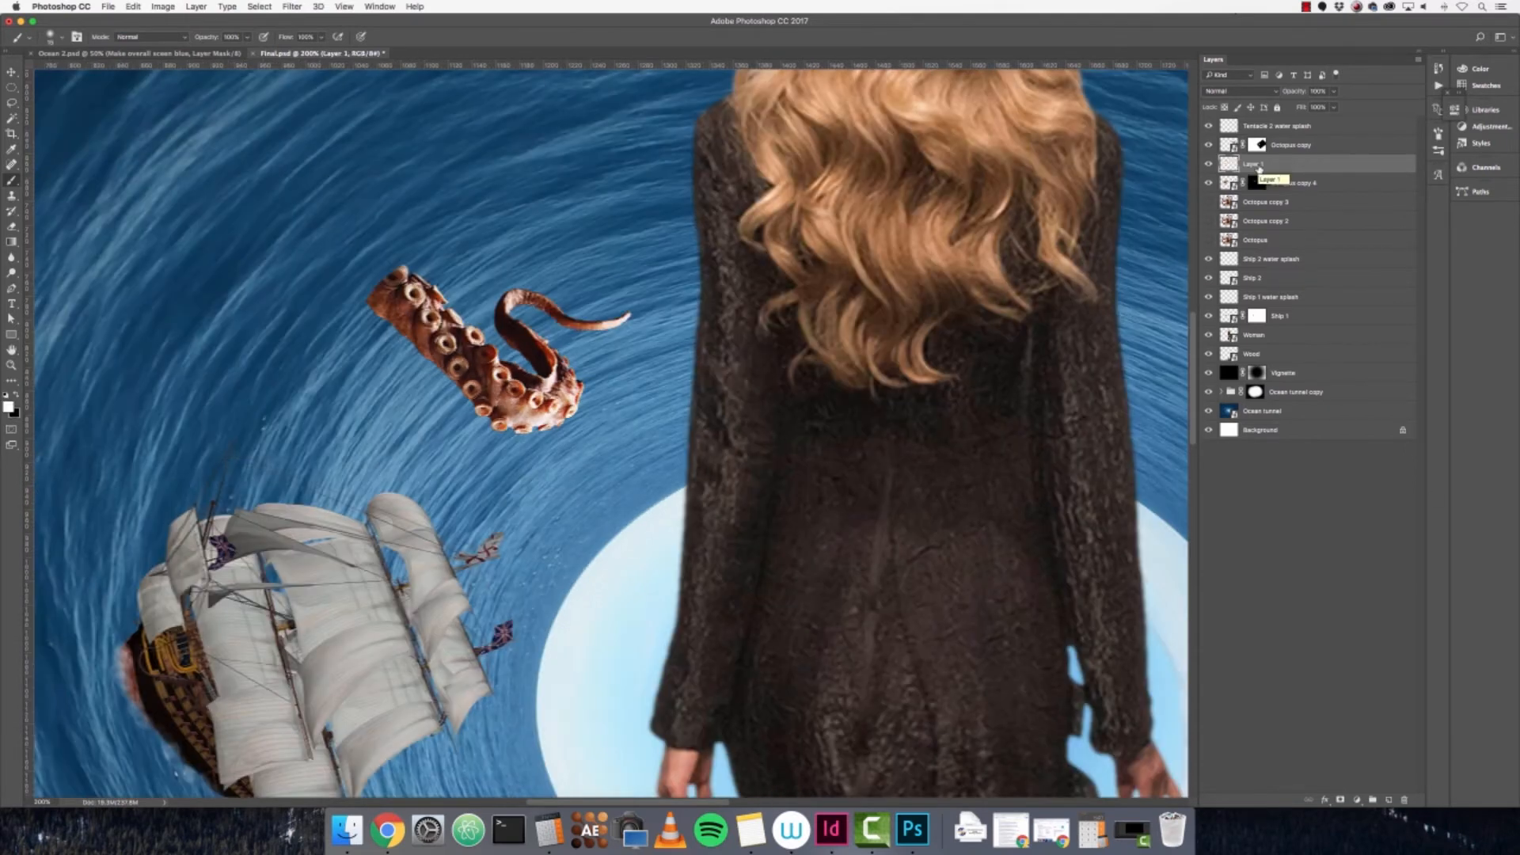
- Name the new layer above Octopus copy 4 "Tentacle 3 water splash"
type("Tentacle 3 water splash")
key("Return")
scroll(545, 386, "up", 2)
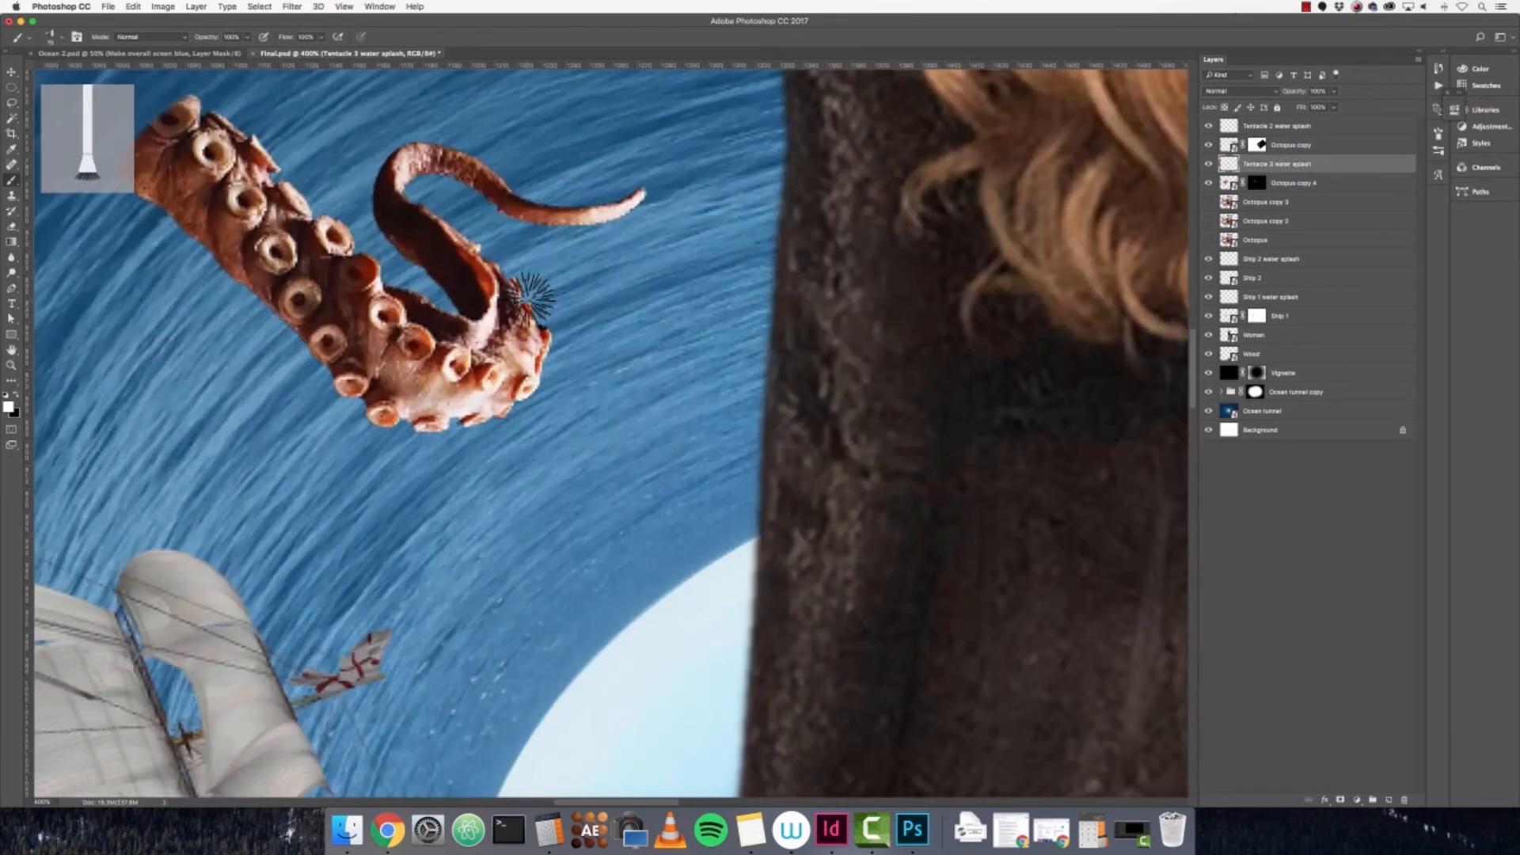
key("super+0")
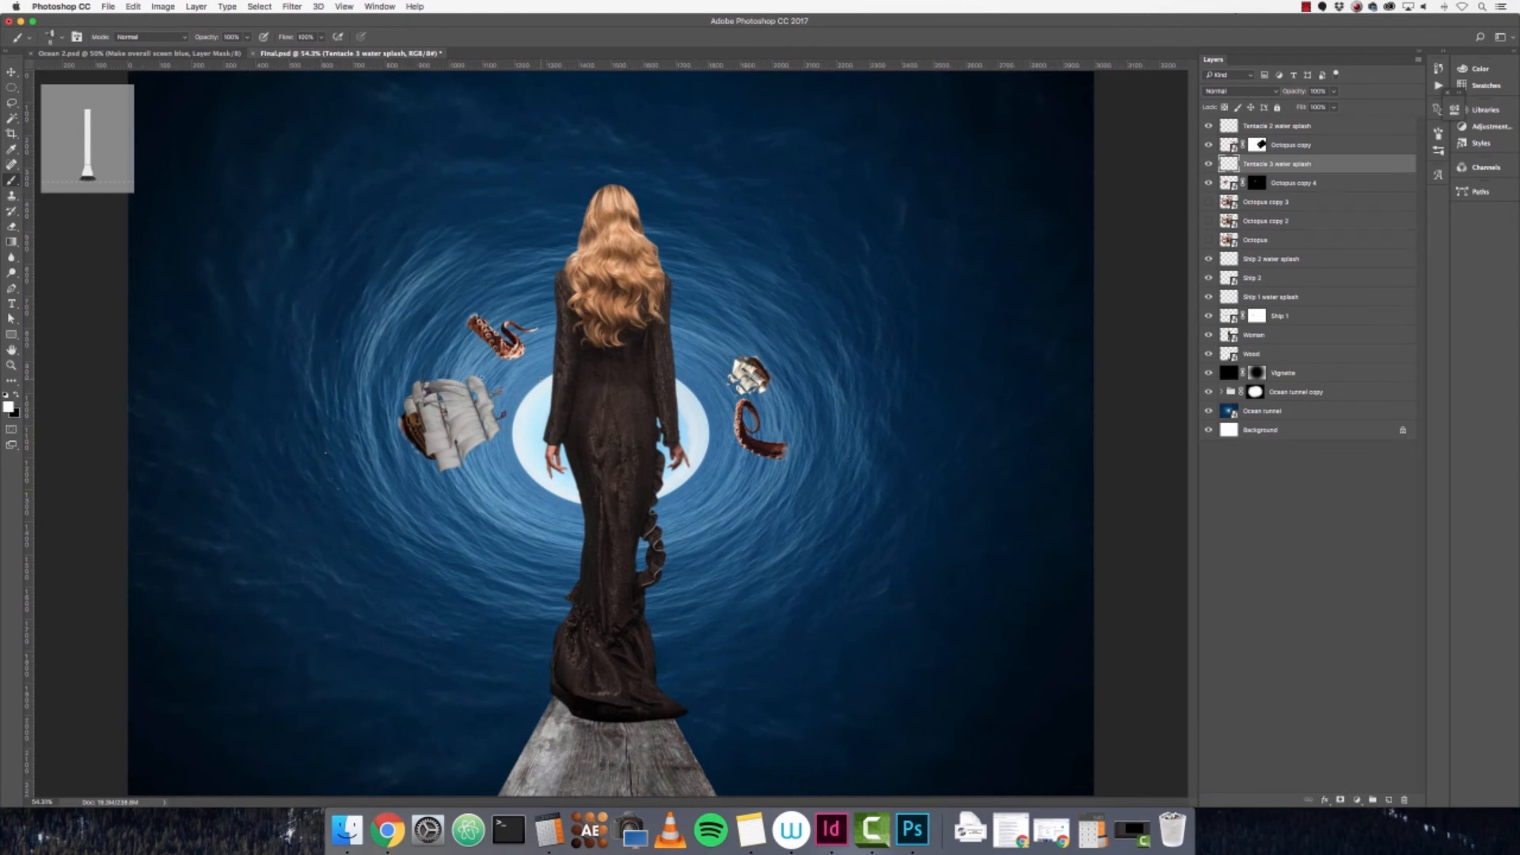
- Transform the Ship 1 and Ship 1 water splash layers together, shifting the left ship slightly down and left at about 99% scale
left_click(1282, 260)
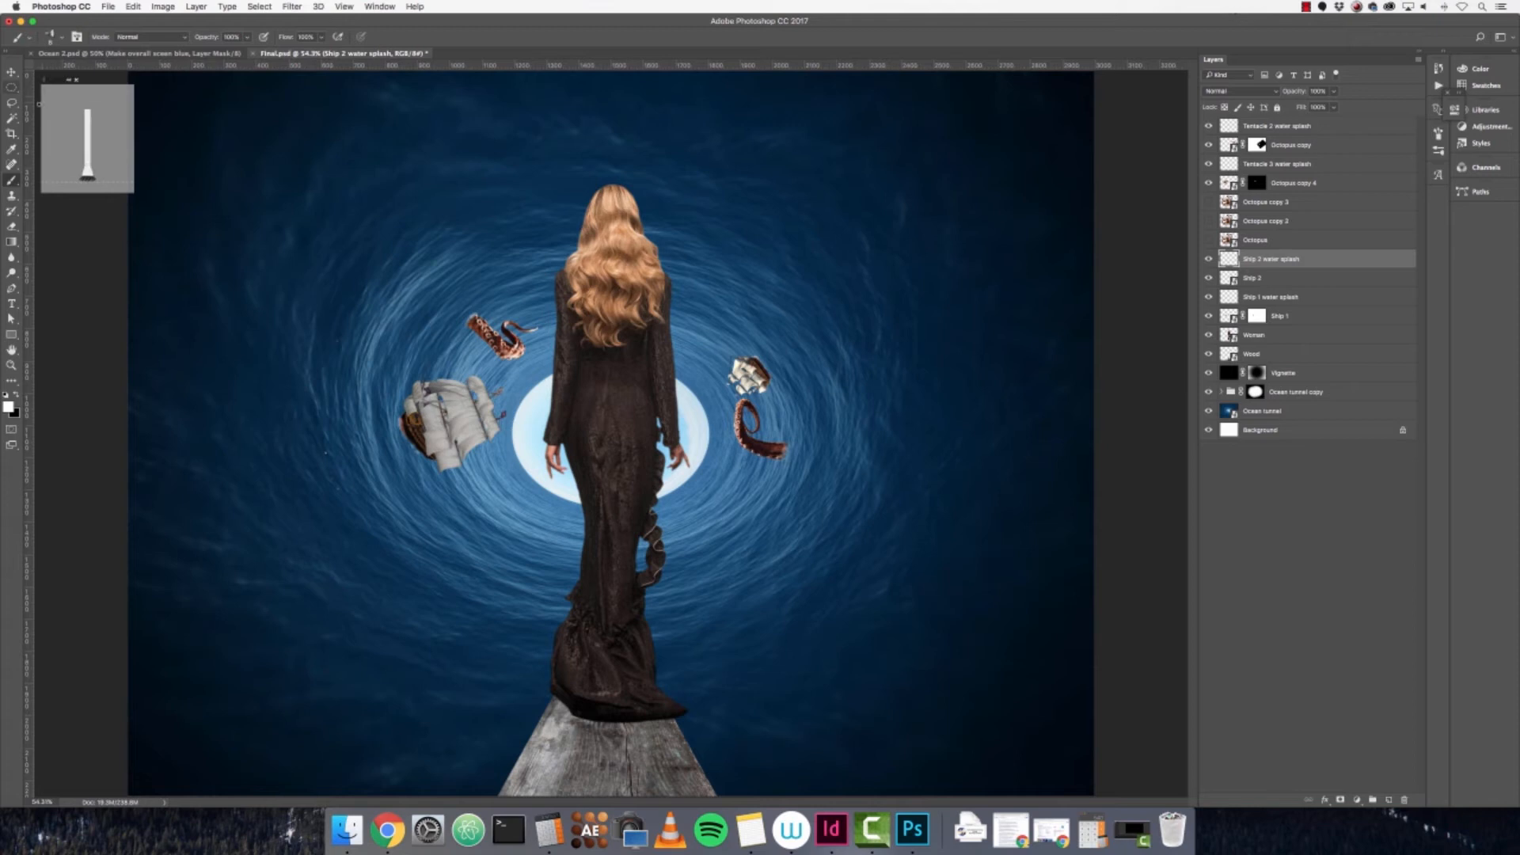
left_click(11, 71)
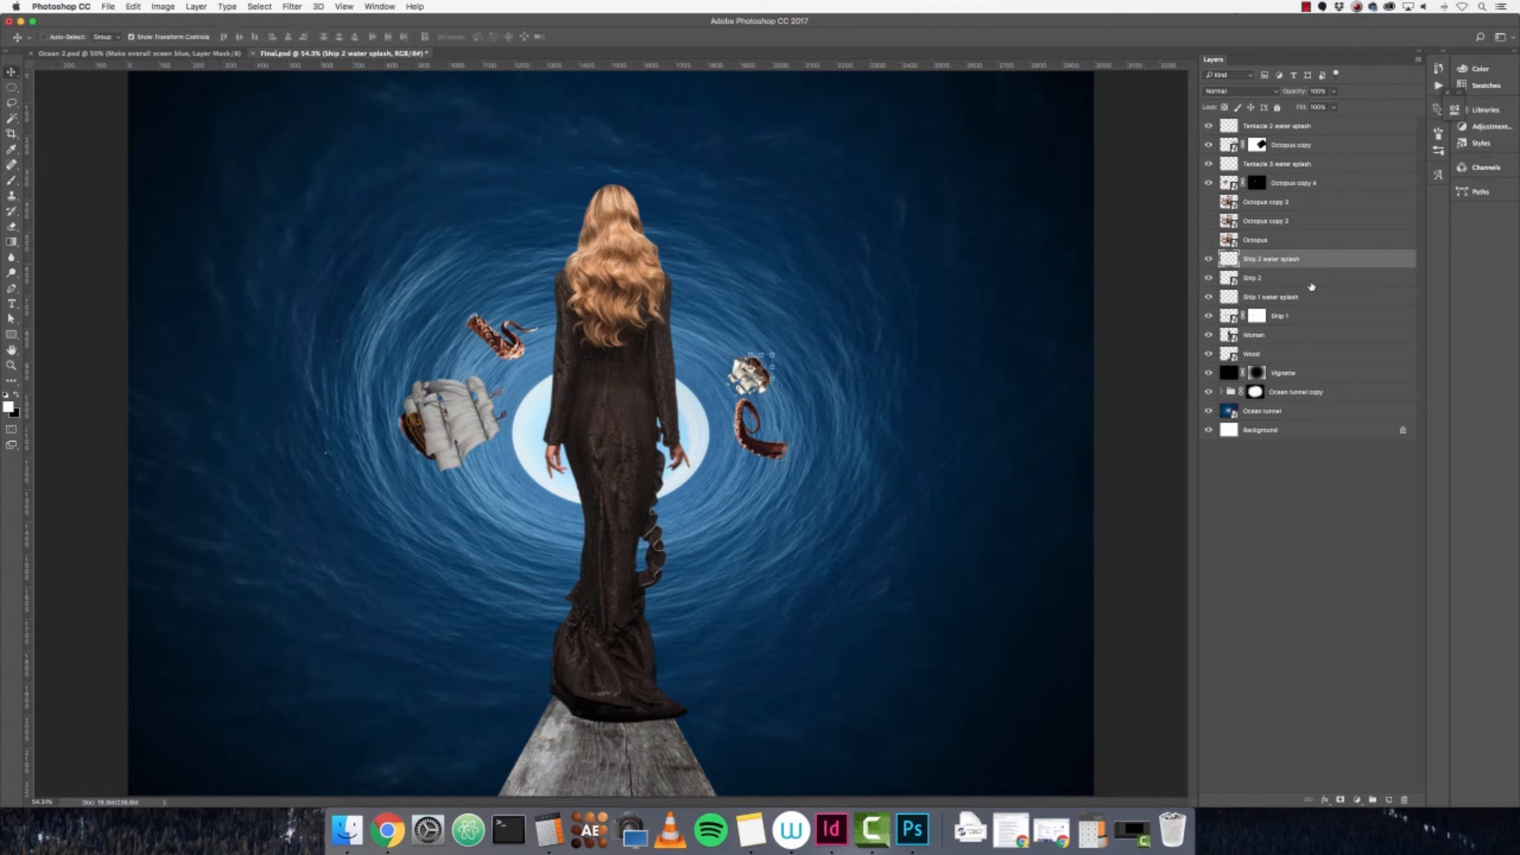
left_click(1295, 298)
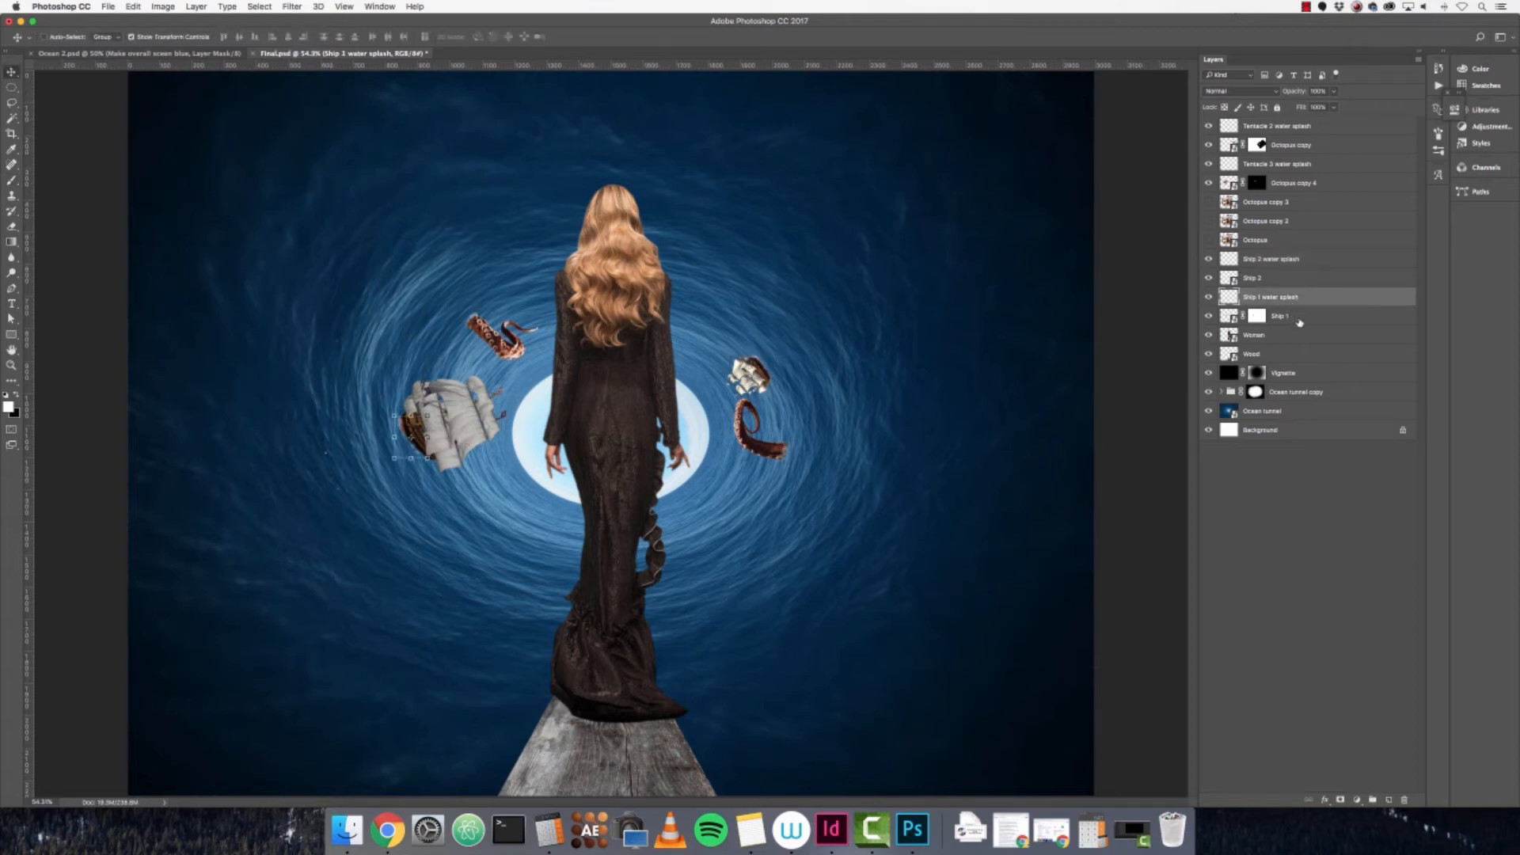
left_click(1298, 320, "shift")
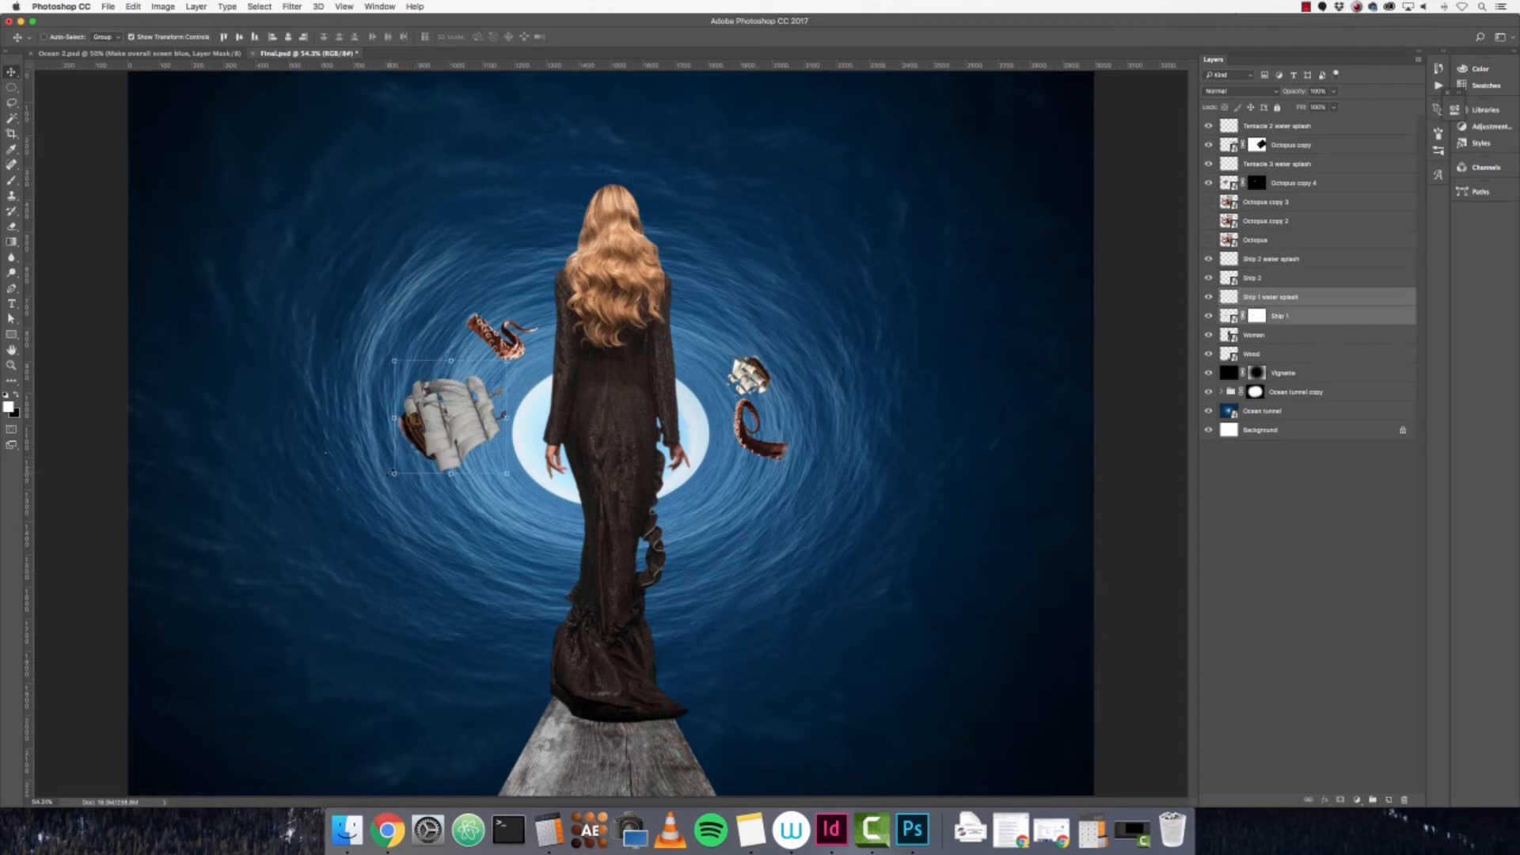
left_click_drag(389, 479, 439, 429)
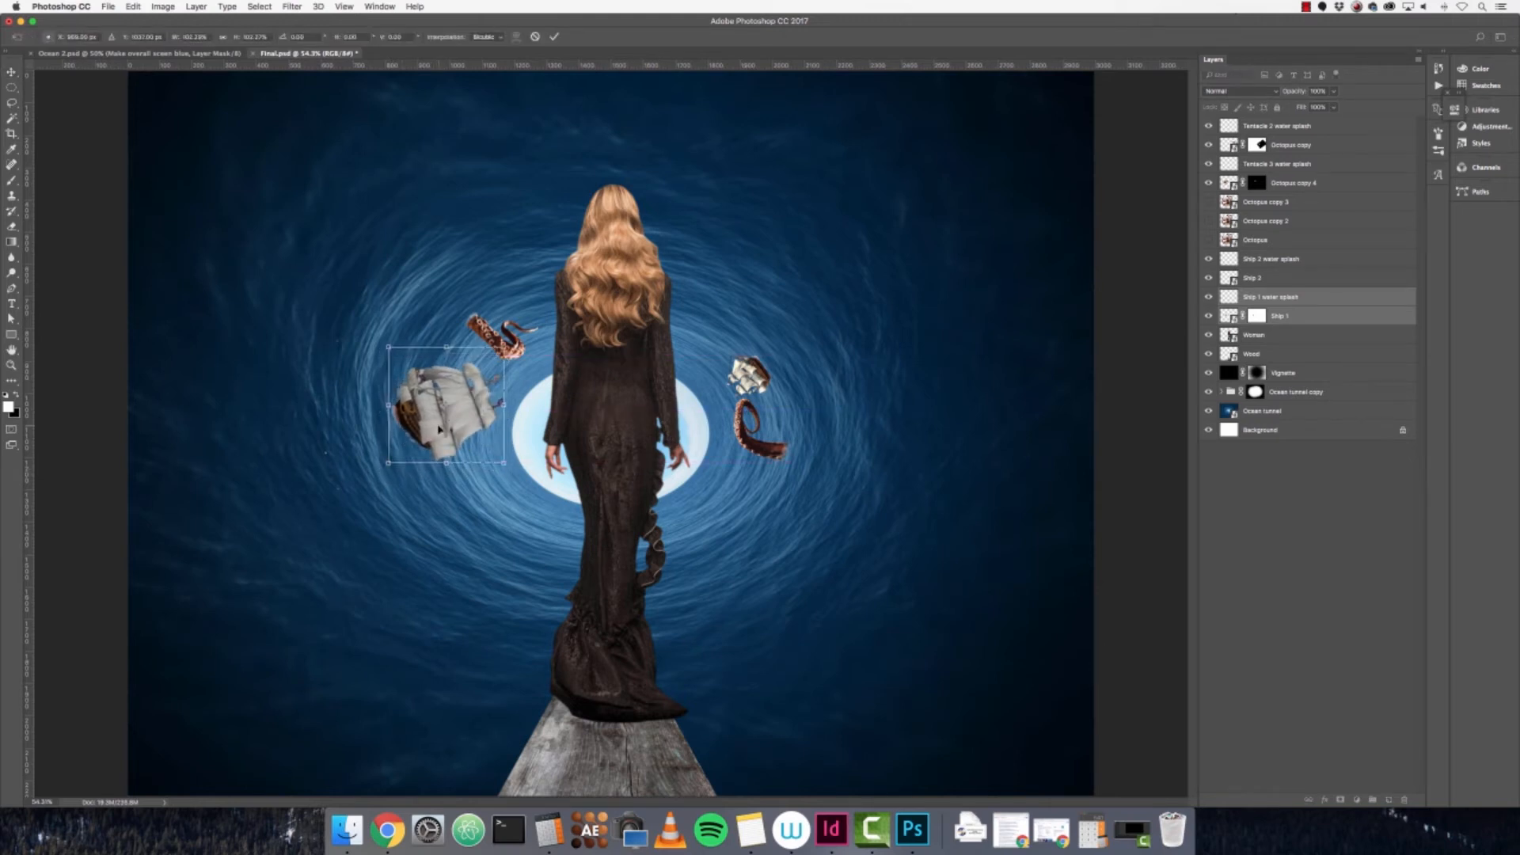
key("shift+Down")
key("shift+Down")
key("shift+Down")
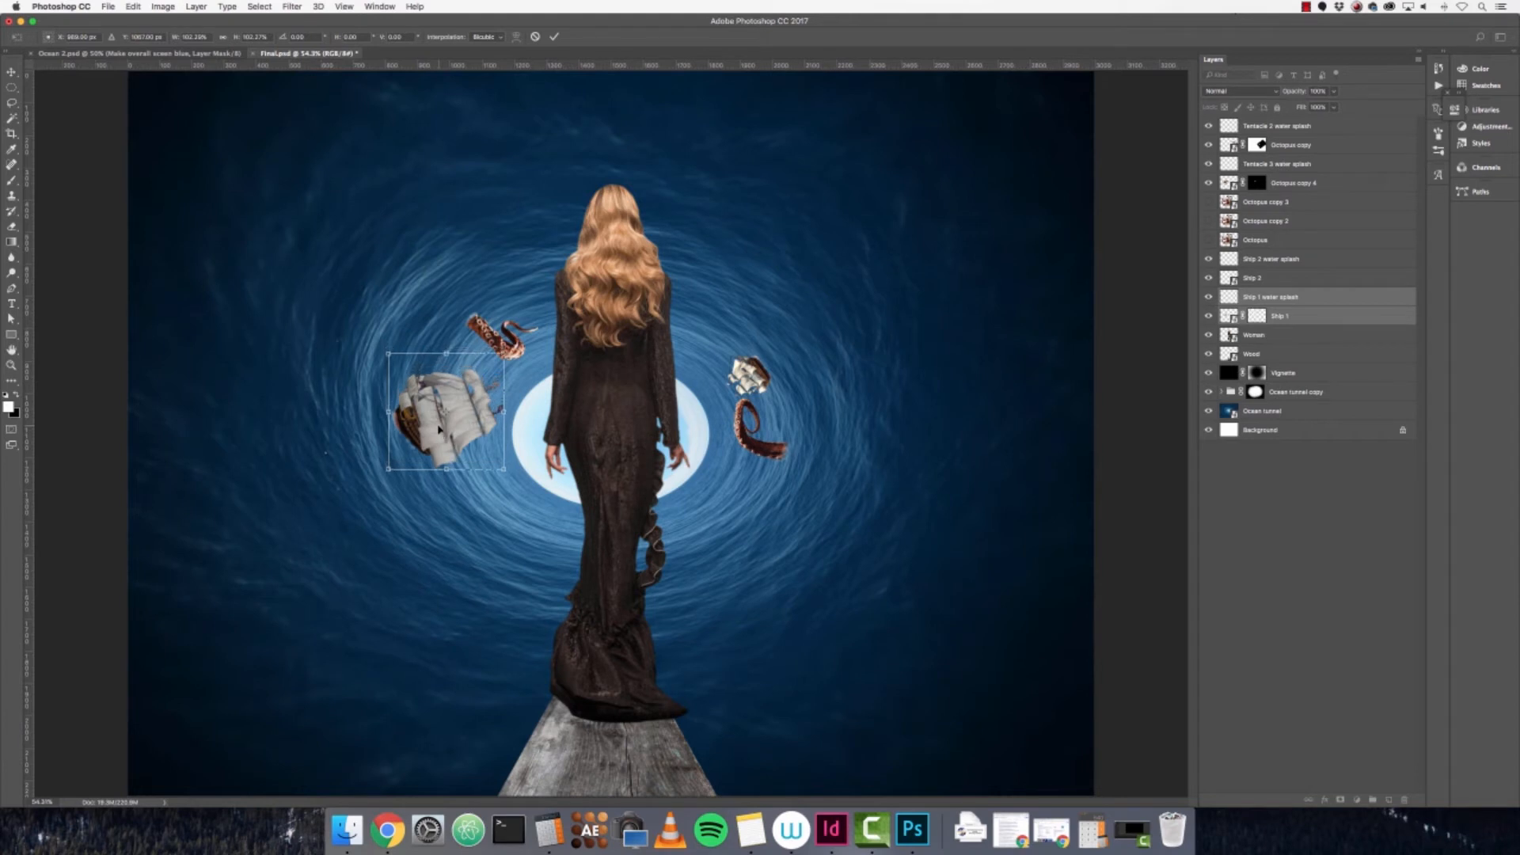
key("shift+Down")
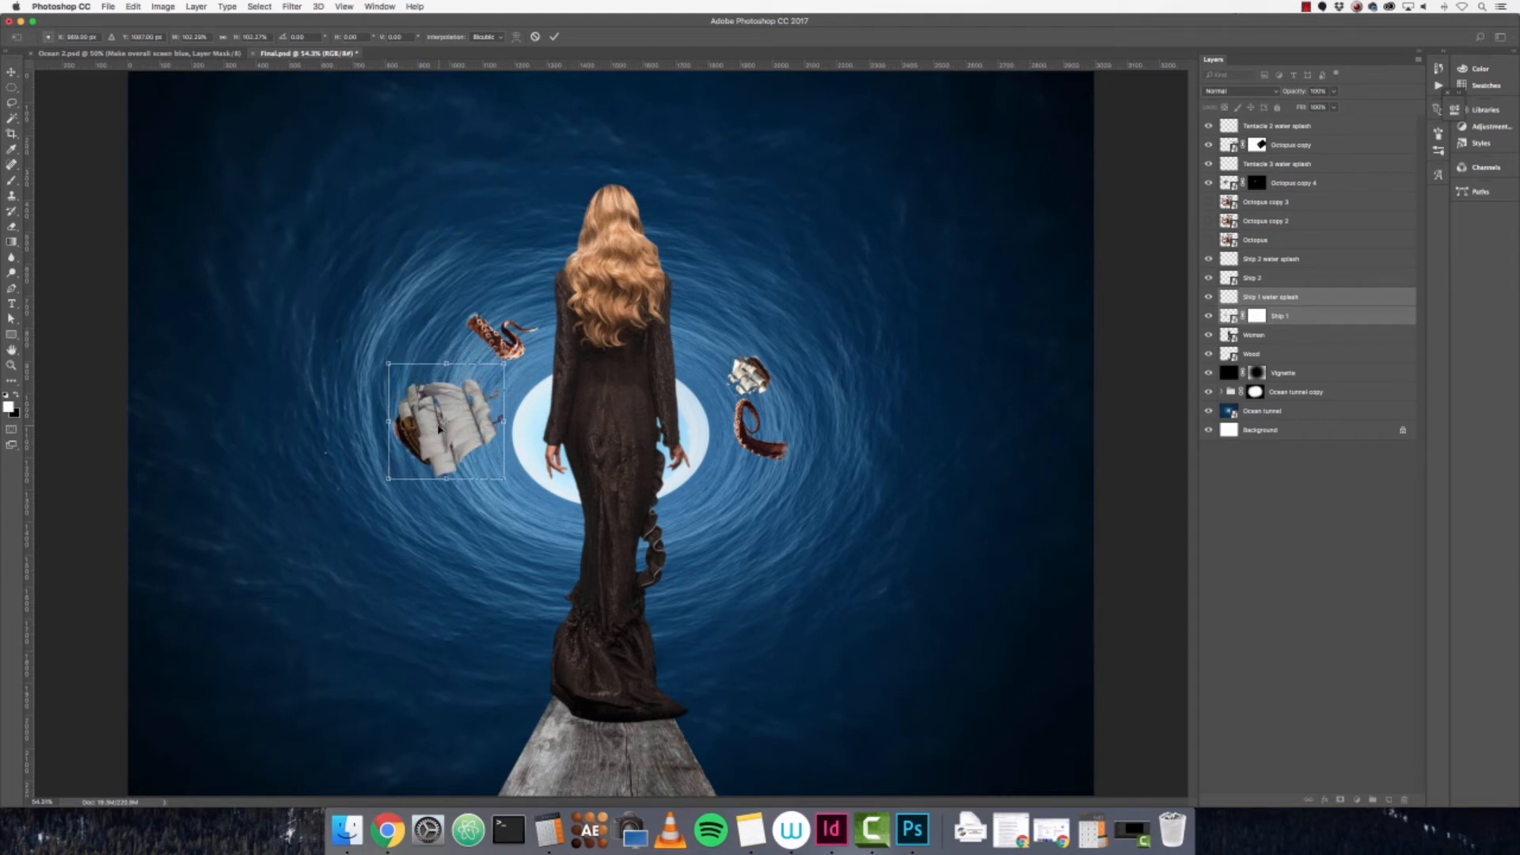
key("shift+Down")
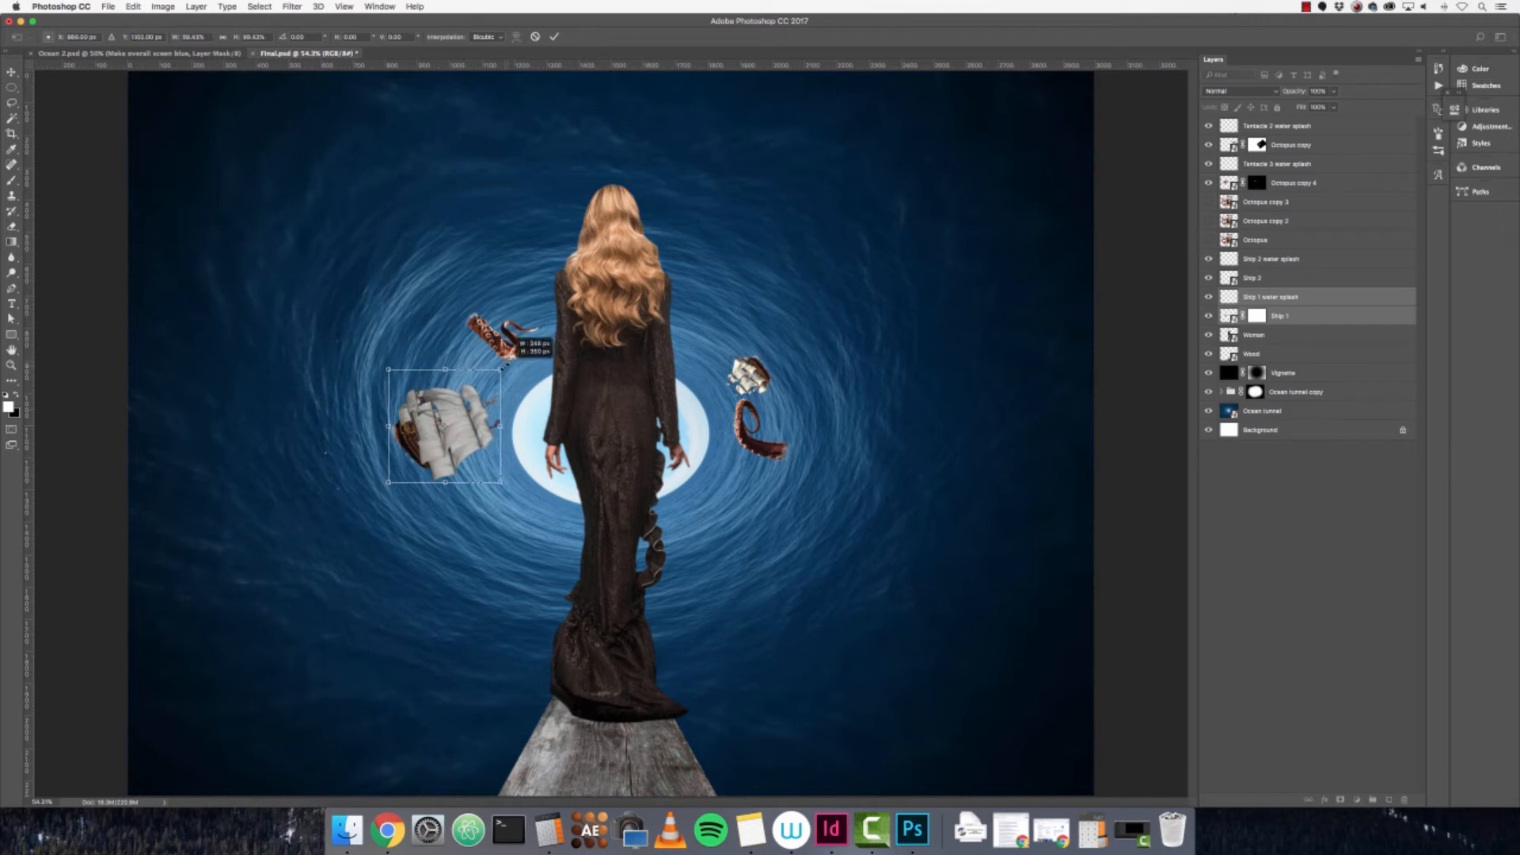
left_click(555, 36)
- Show Octopus copy 3, lasso the large arched tentacle at the octopus's upper right, and isolate it with a layer mask
left_click(13, 88)
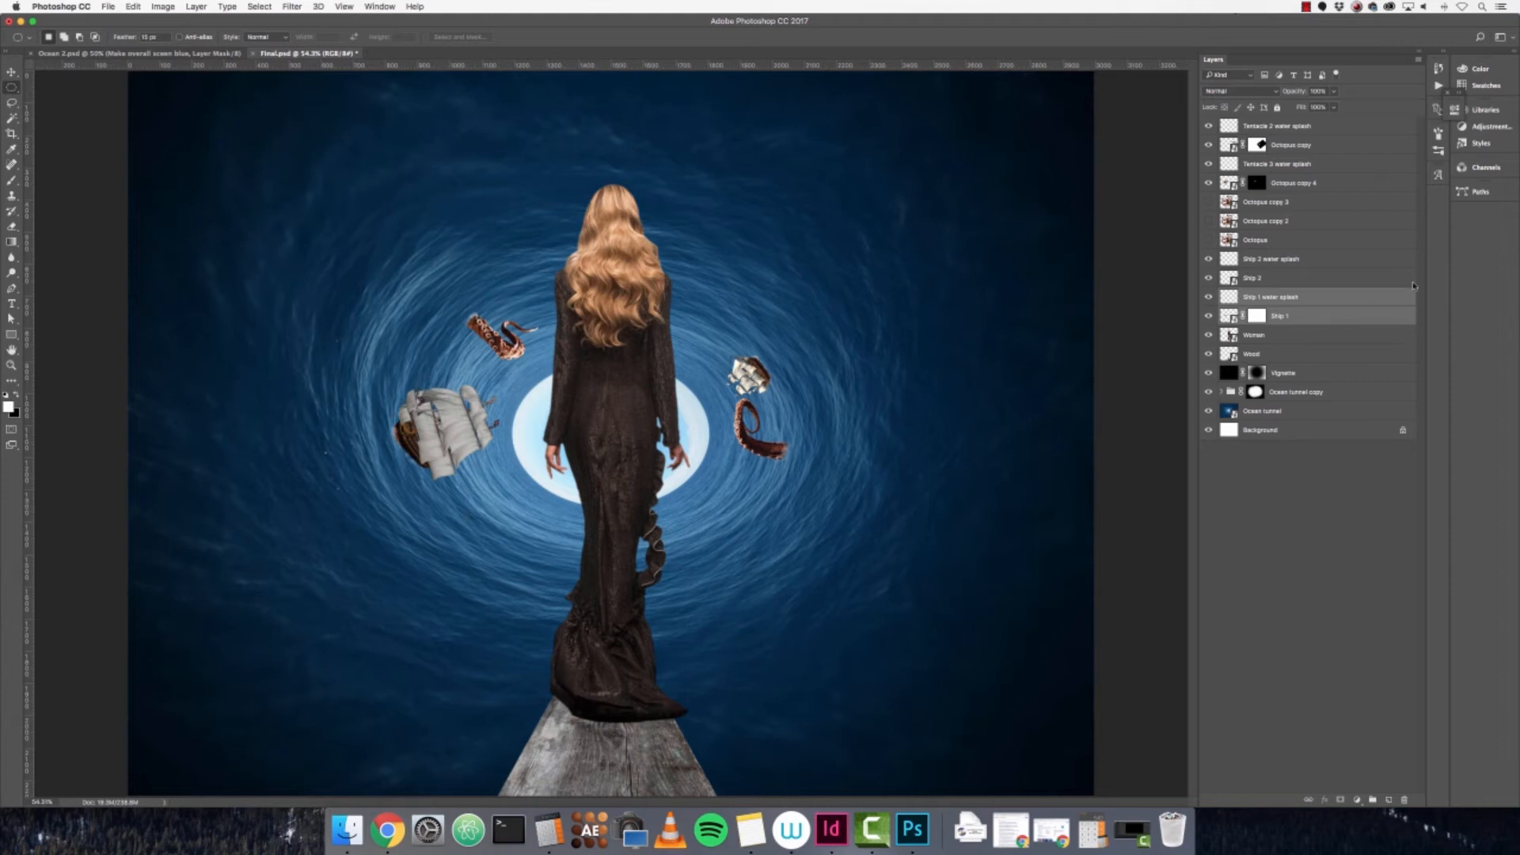
left_click(1254, 204)
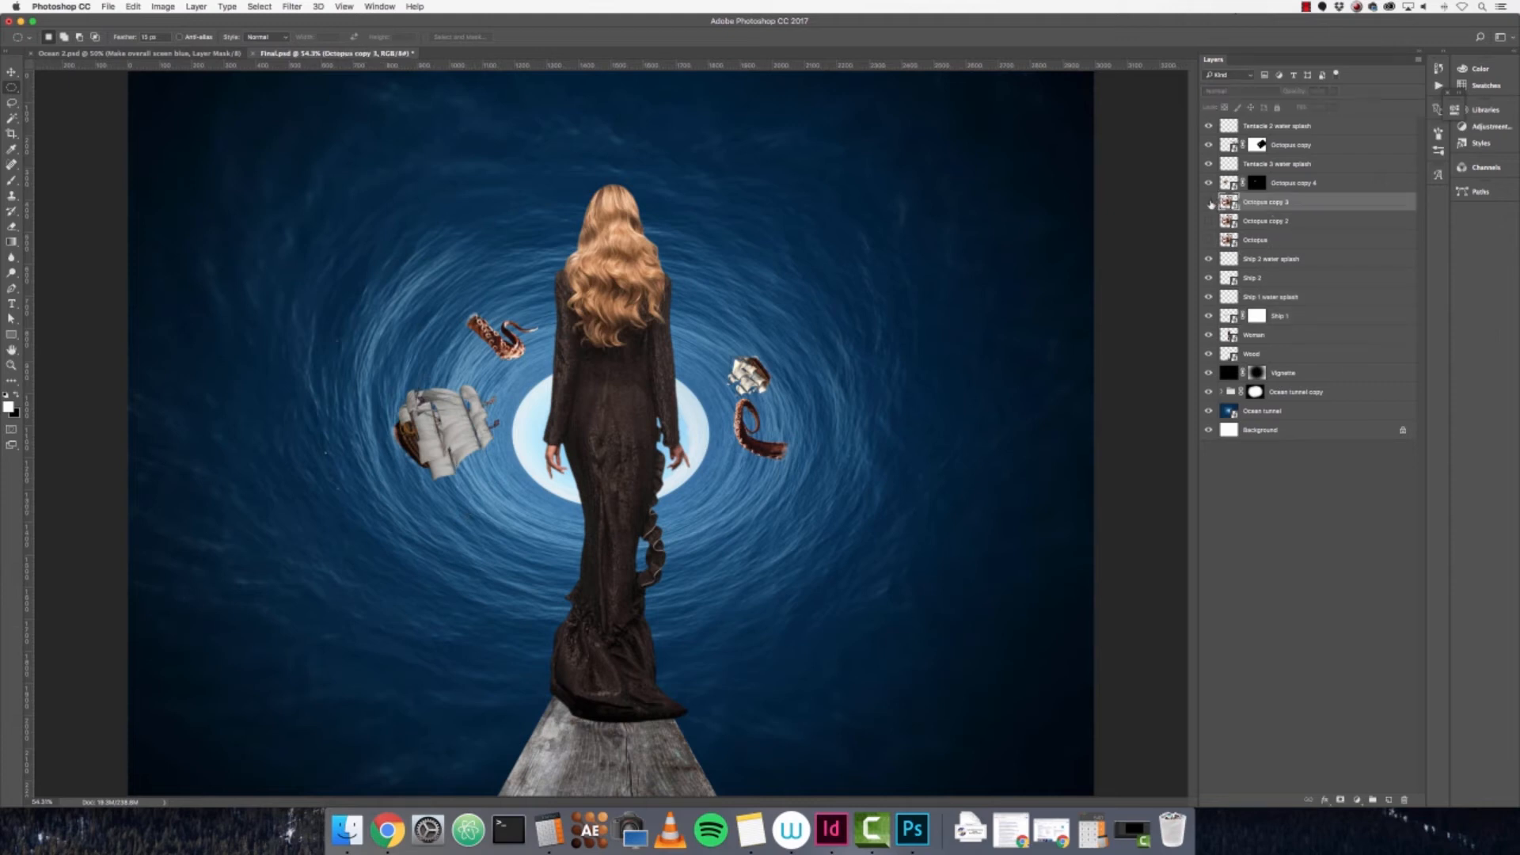
left_click(1209, 203)
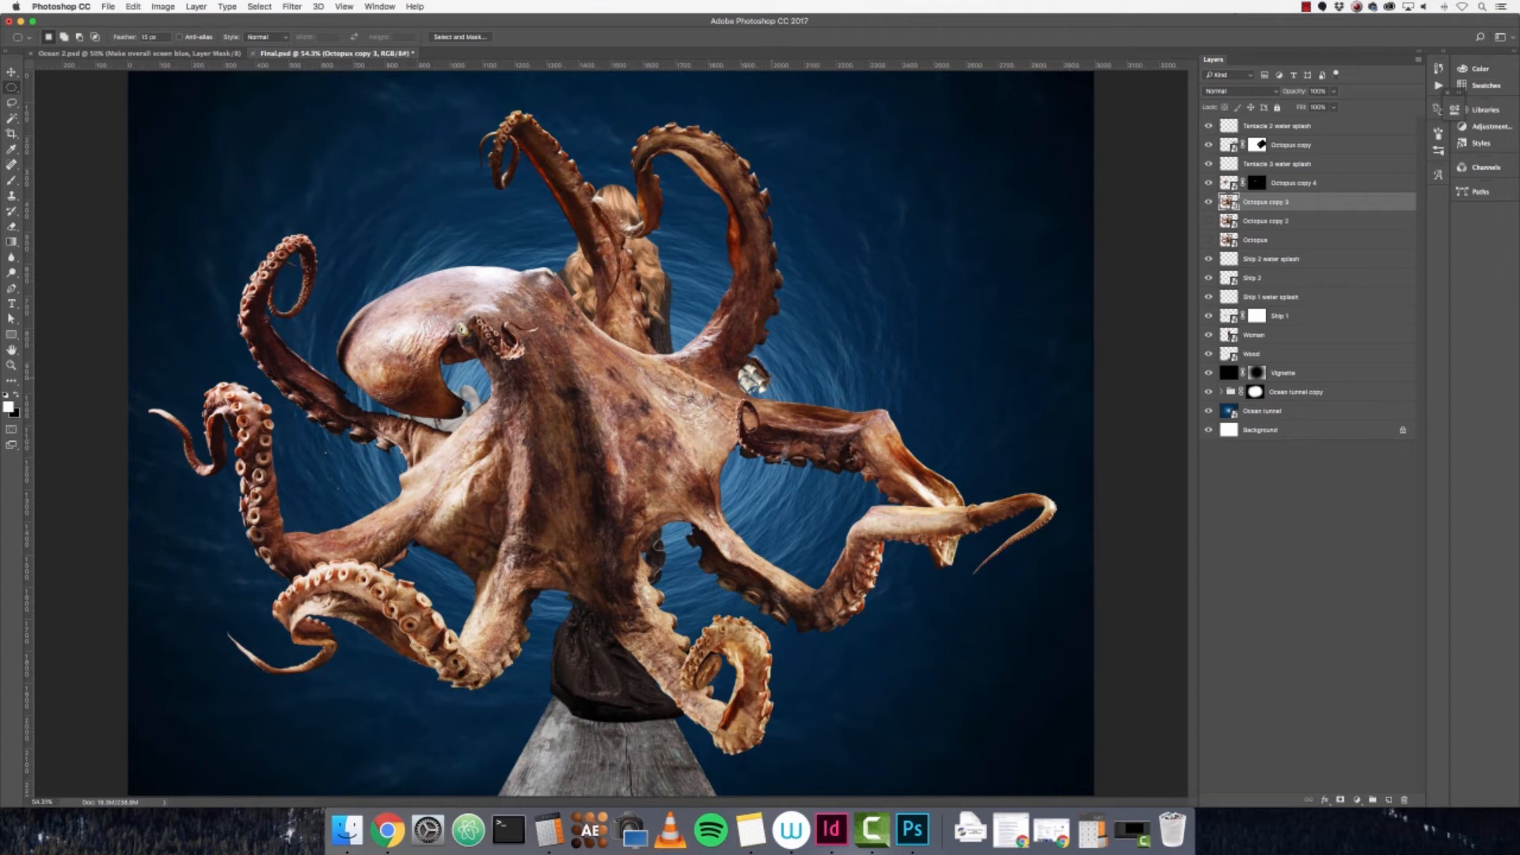
key("l")
key("super+equal")
key("super+equal")
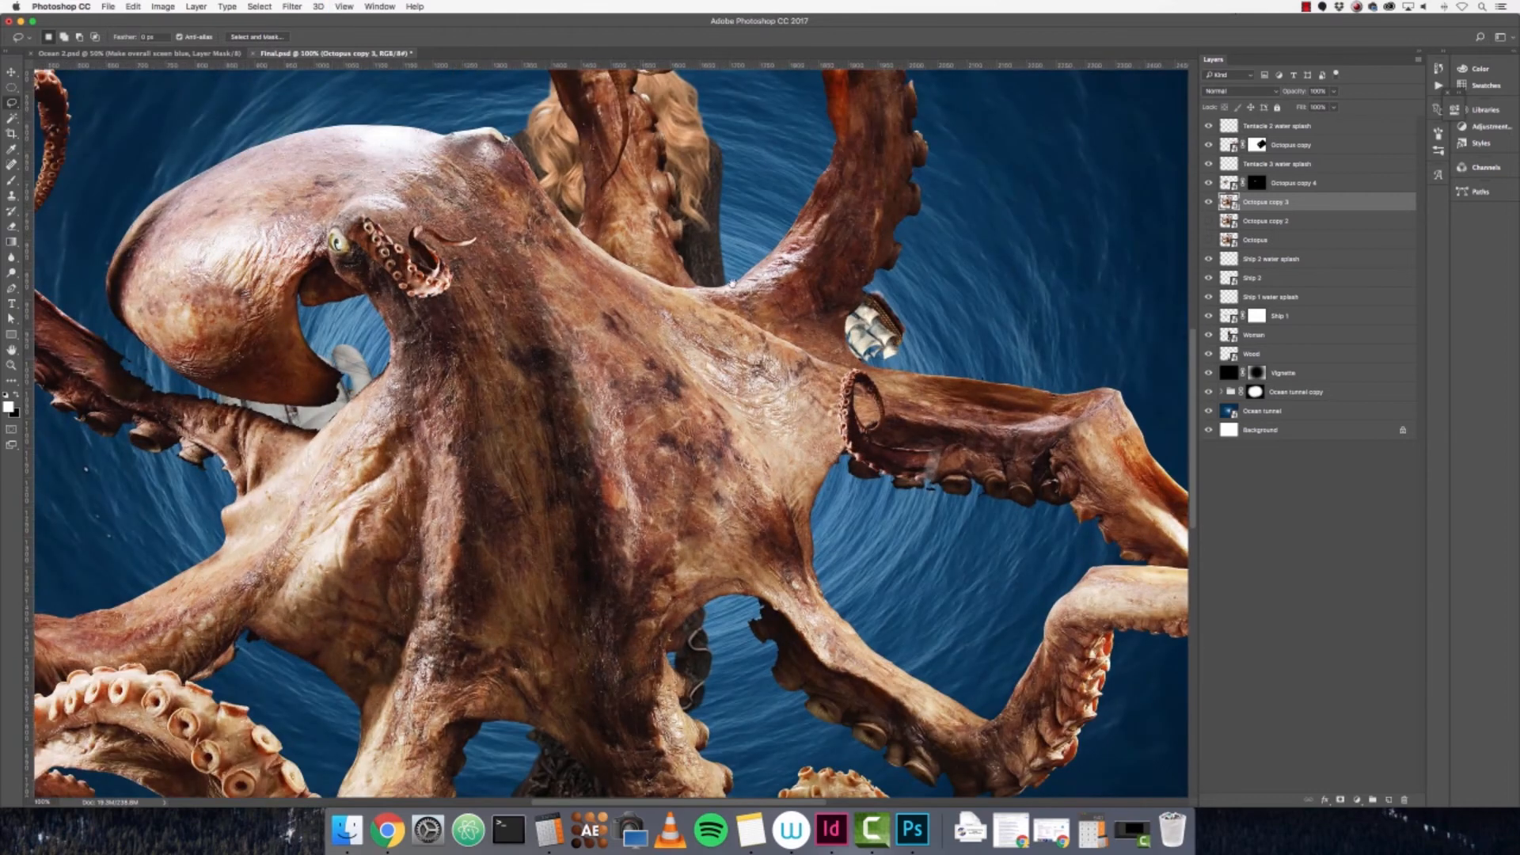
scroll(570, 315, "up", 3)
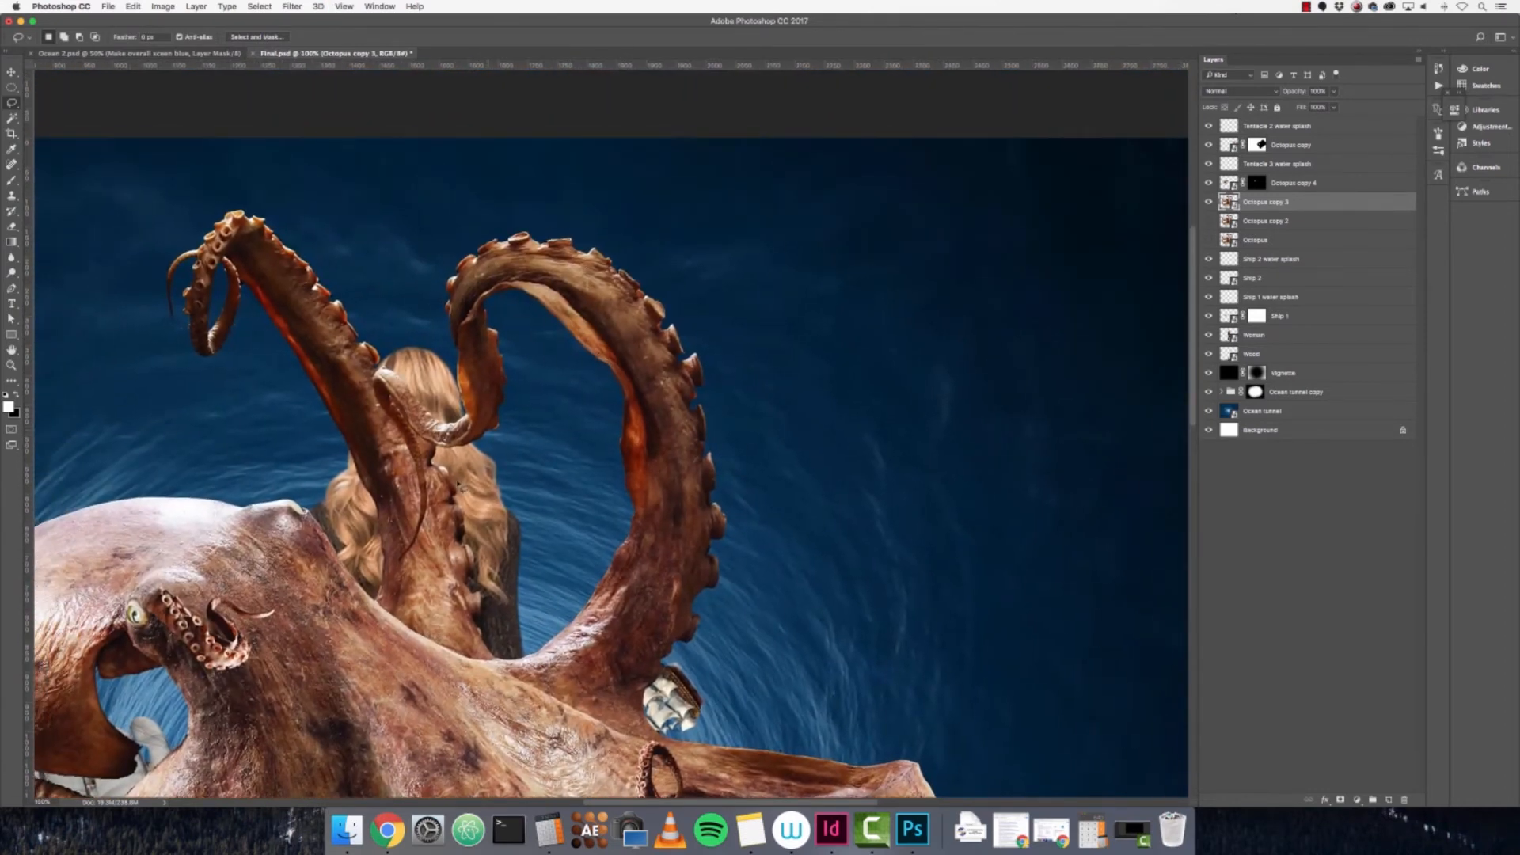
mouse_move(446, 458)
left_mouse_down()
mouse_move(425, 358)
mouse_move(445, 263)
mouse_move(467, 235)
mouse_move(562, 226)
mouse_move(633, 249)
mouse_move(699, 317)
mouse_move(735, 399)
mouse_move(756, 522)
mouse_move(745, 448)
mouse_move(745, 563)
mouse_move(702, 701)
mouse_move(648, 720)
mouse_move(600, 713)
mouse_move(502, 661)
mouse_move(497, 527)
mouse_move(443, 457)
left_mouse_up()
left_click(1339, 800)
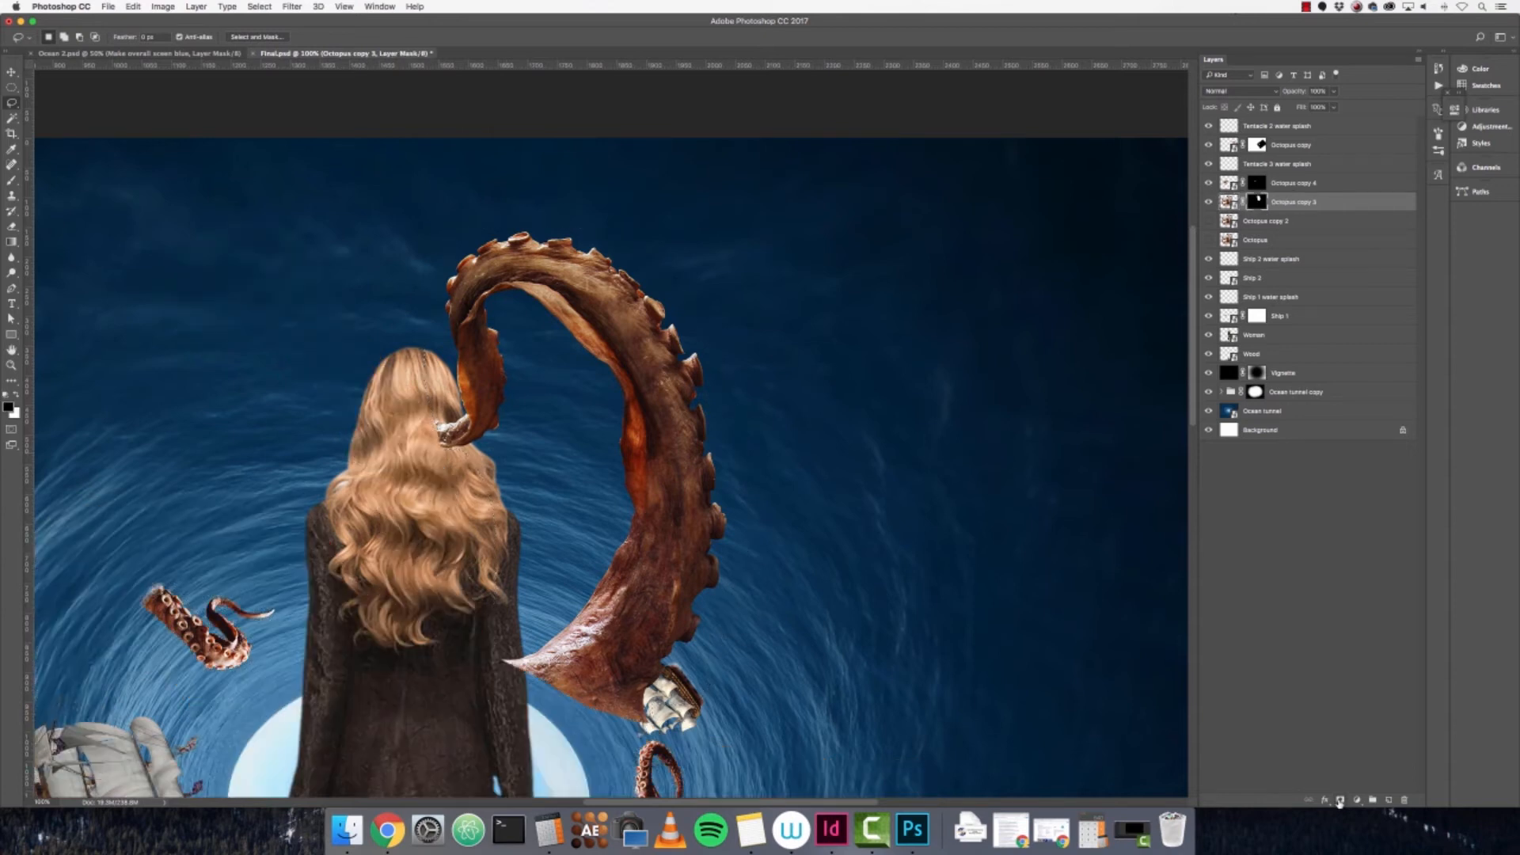
left_click(11, 72)
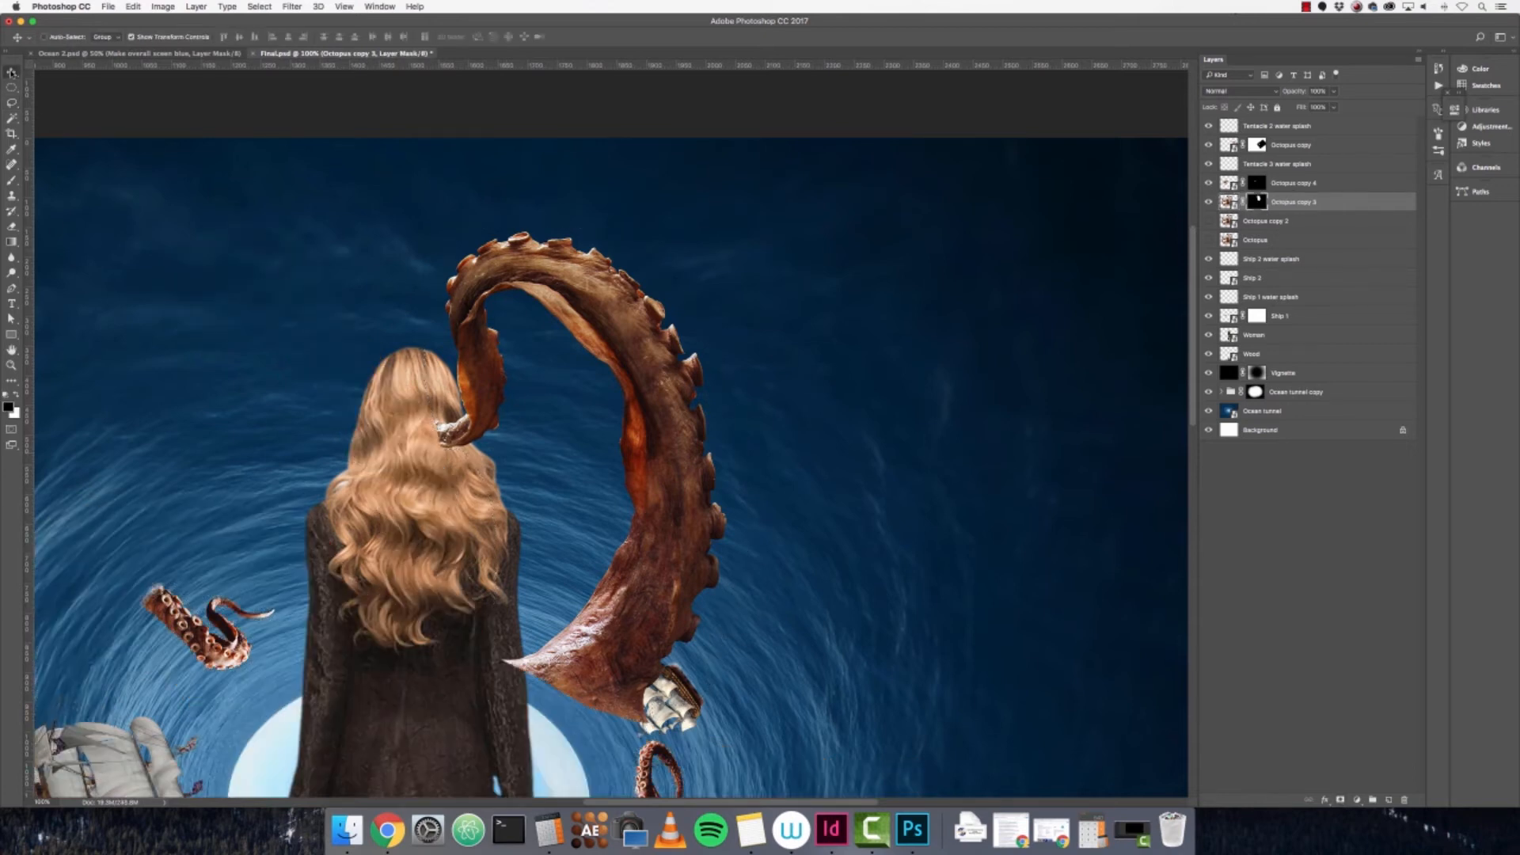
- Shrink and rotate the Octopus copy 3 tentacle and place it so it curls beneath the large ship beside the woman
left_click_drag(667, 577, 875, 349)
left_click_drag(805, 523, 869, 465)
left_click_drag(1032, 153, 707, 412)
key("super+minus")
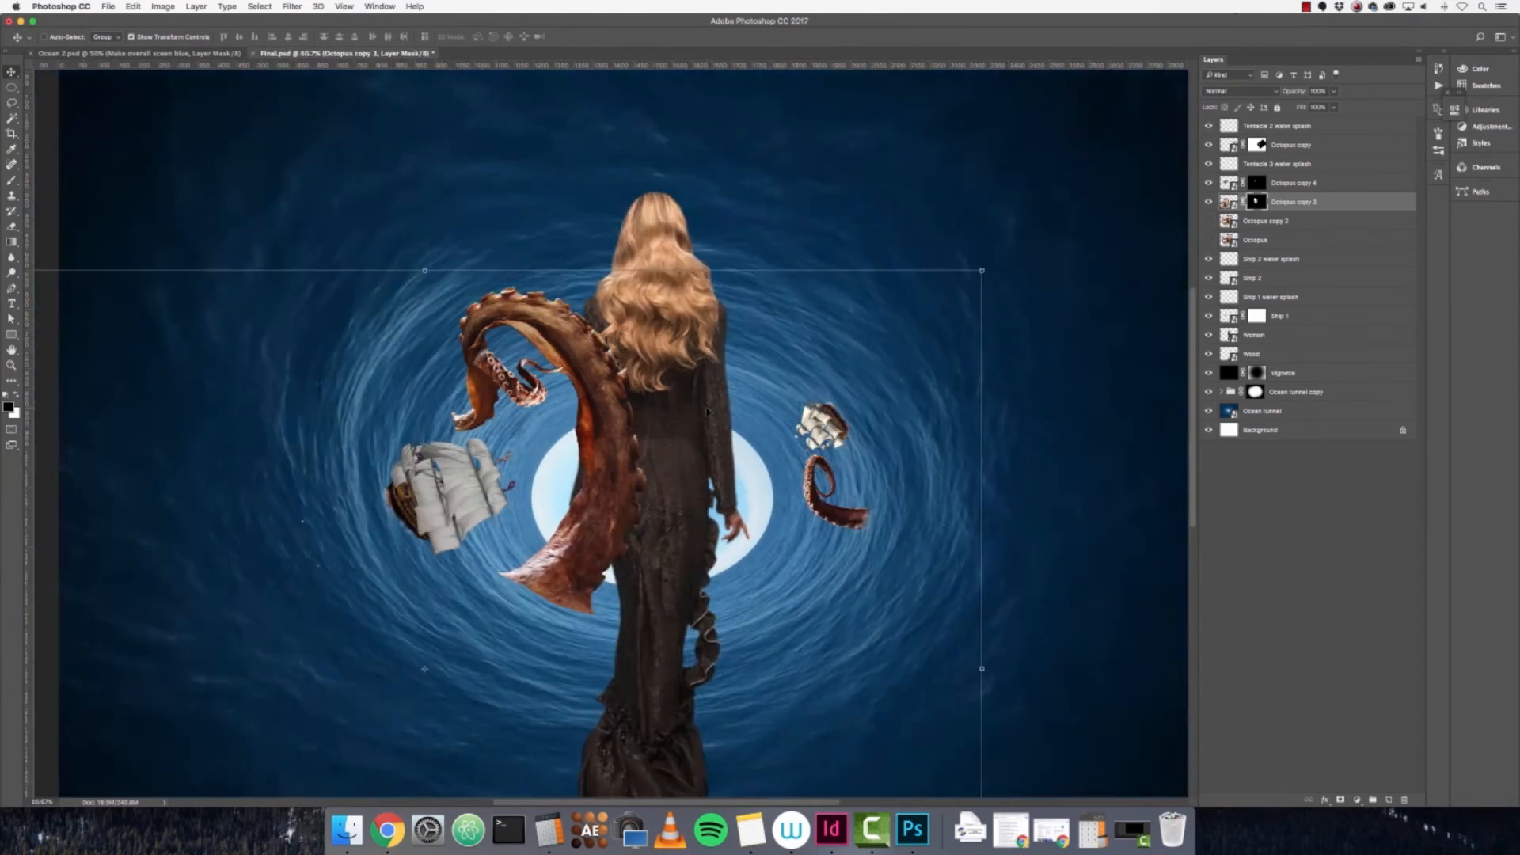
left_click_drag(981, 270, 816, 473)
left_click_drag(838, 402, 883, 538)
left_click_drag(564, 605, 528, 594)
left_click_drag(859, 528, 819, 597)
left_click_drag(391, 690, 347, 667)
left_click_drag(823, 572, 831, 662)
left_click_drag(534, 634, 526, 592)
left_click_drag(788, 626, 783, 711)
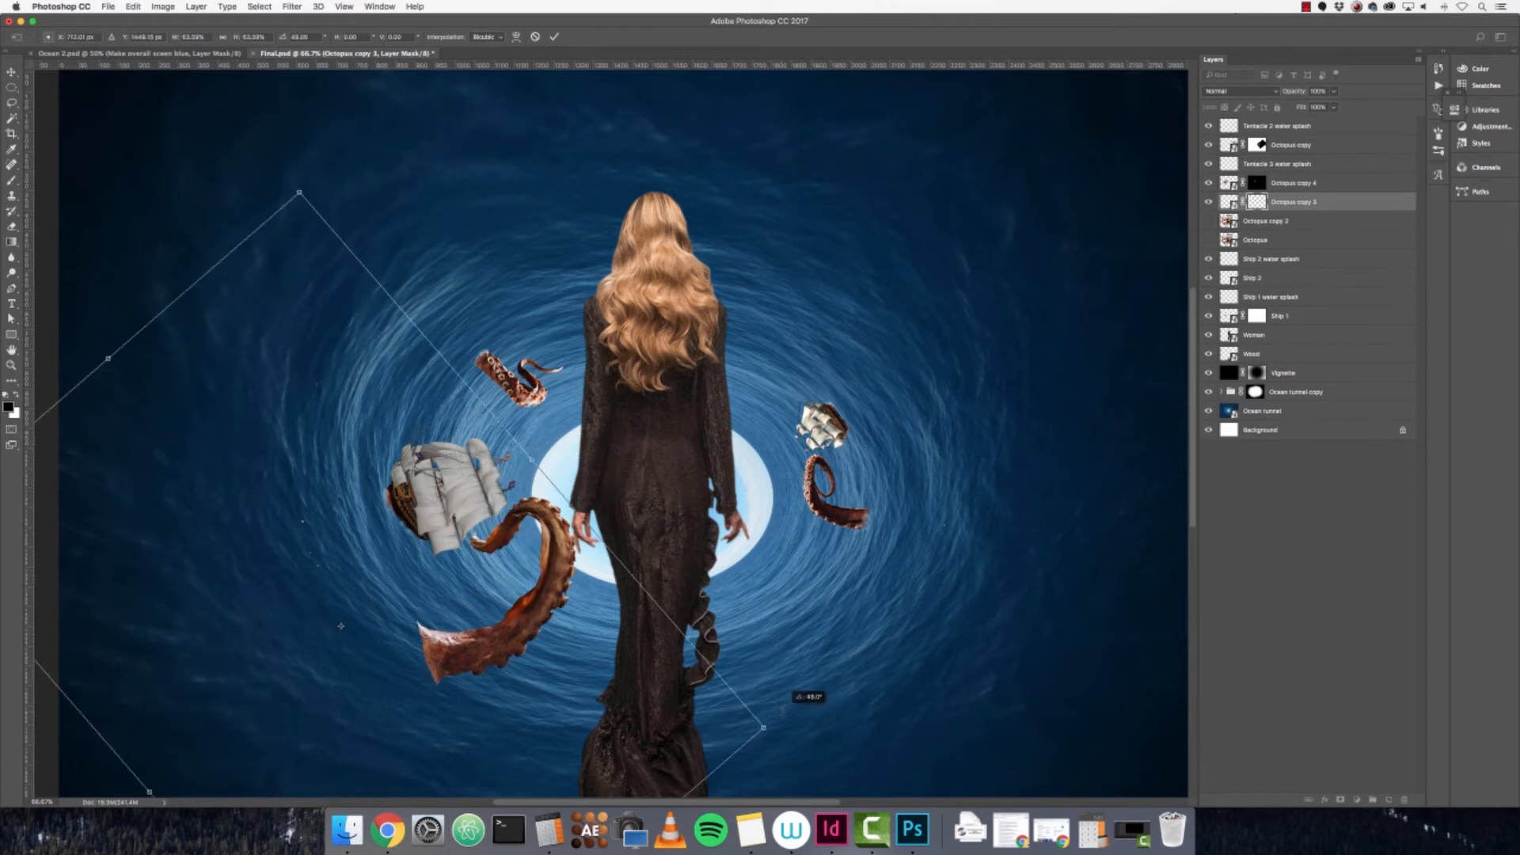
left_click_drag(520, 588, 507, 554)
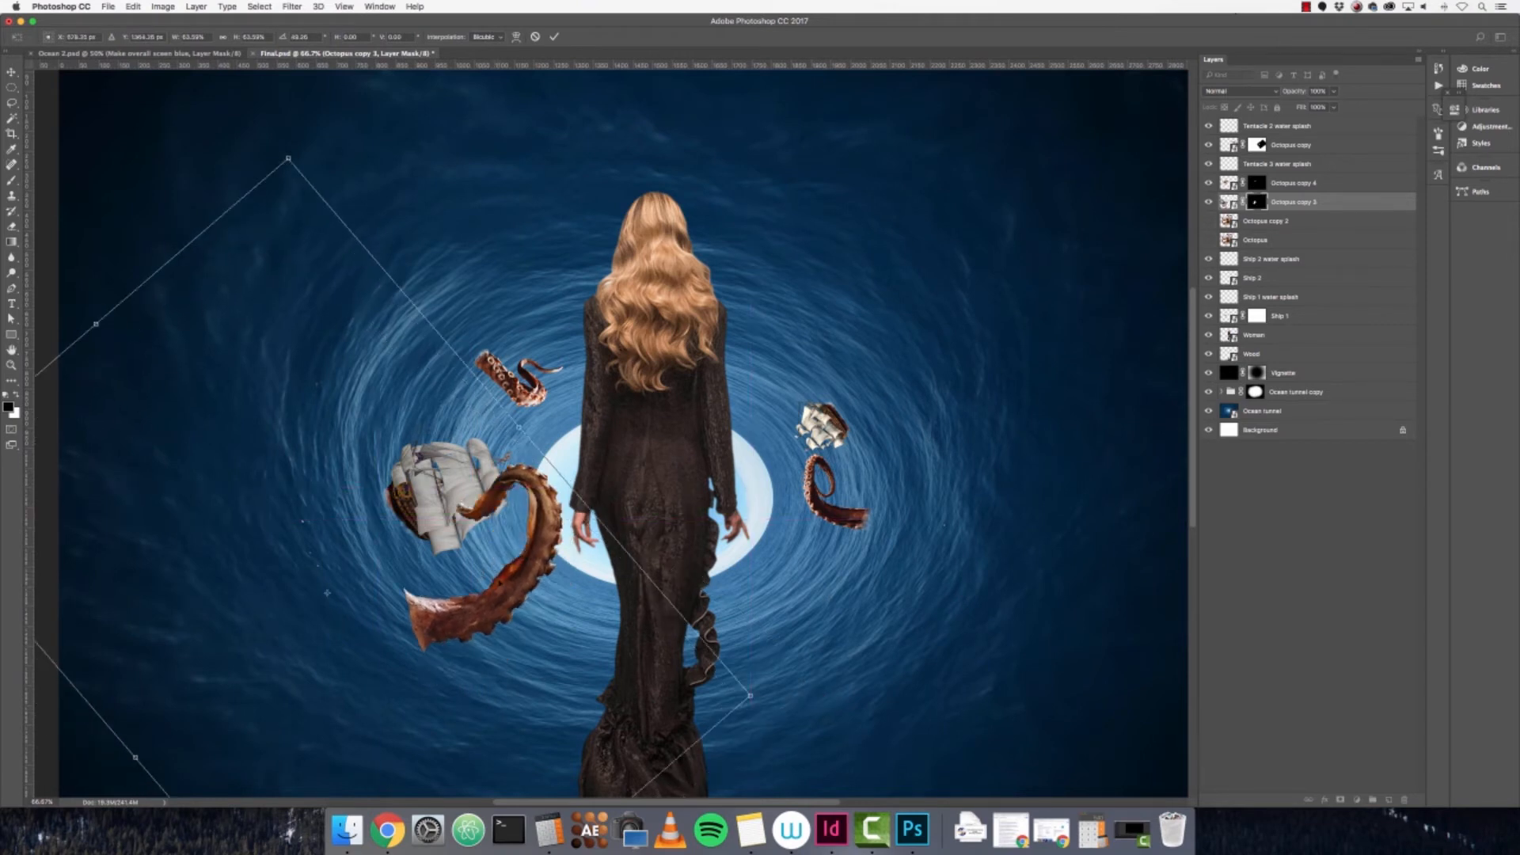
- Scale the tentacle down to about 55%, rotate it so its tip reaches the large ship, and place its layer below Ship 1
left_click_drag(751, 697, 693, 681)
mouse_move(502, 595)
left_mouse_down()
mouse_move(505, 578)
mouse_move(505, 591)
left_mouse_up()
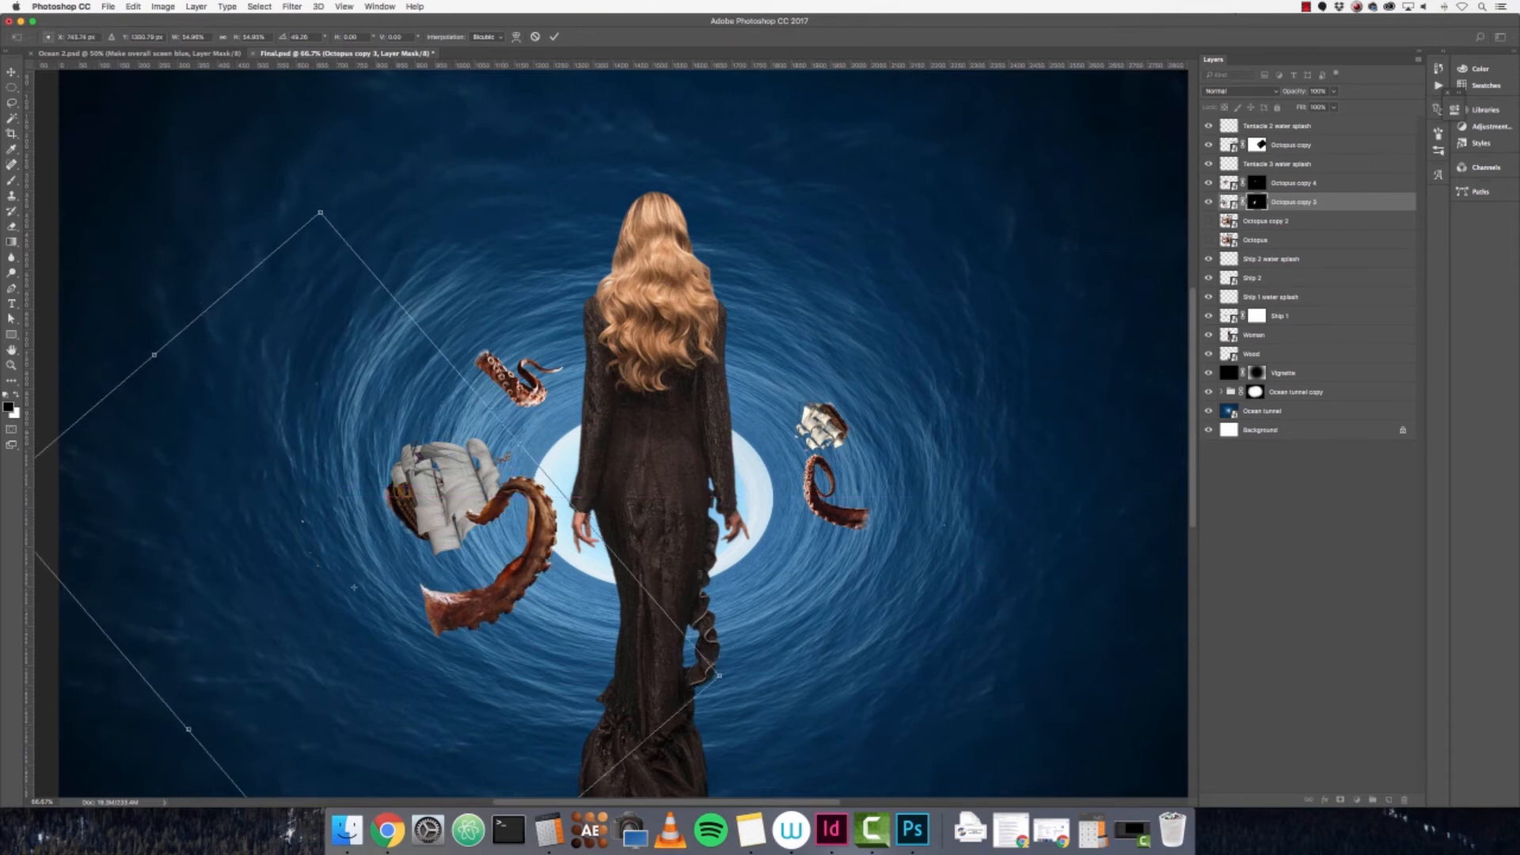
left_click_drag(751, 564, 773, 669)
left_click_drag(487, 641, 468, 603)
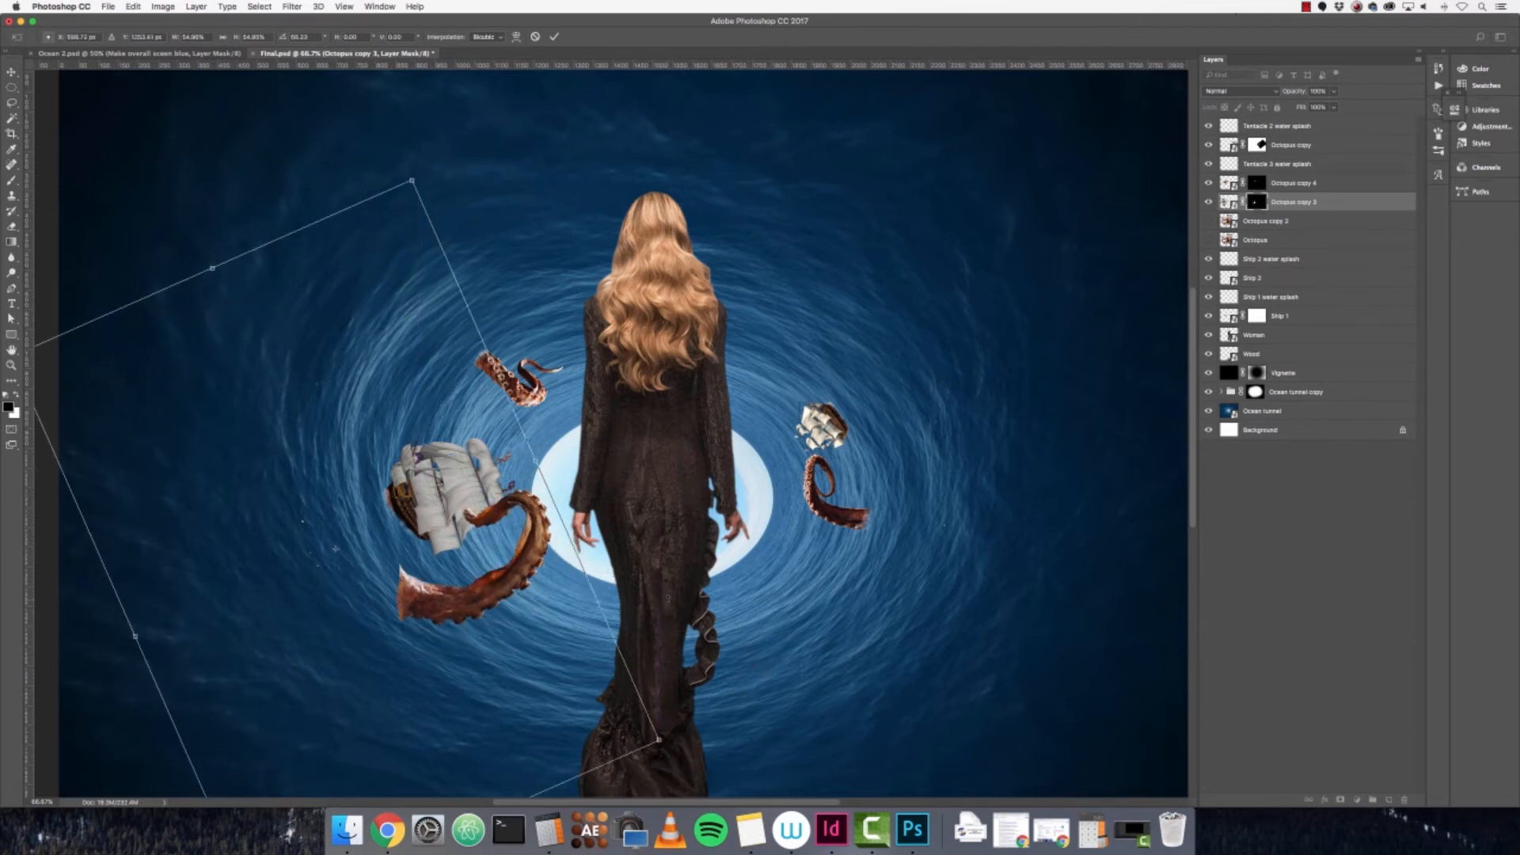
left_click(555, 37)
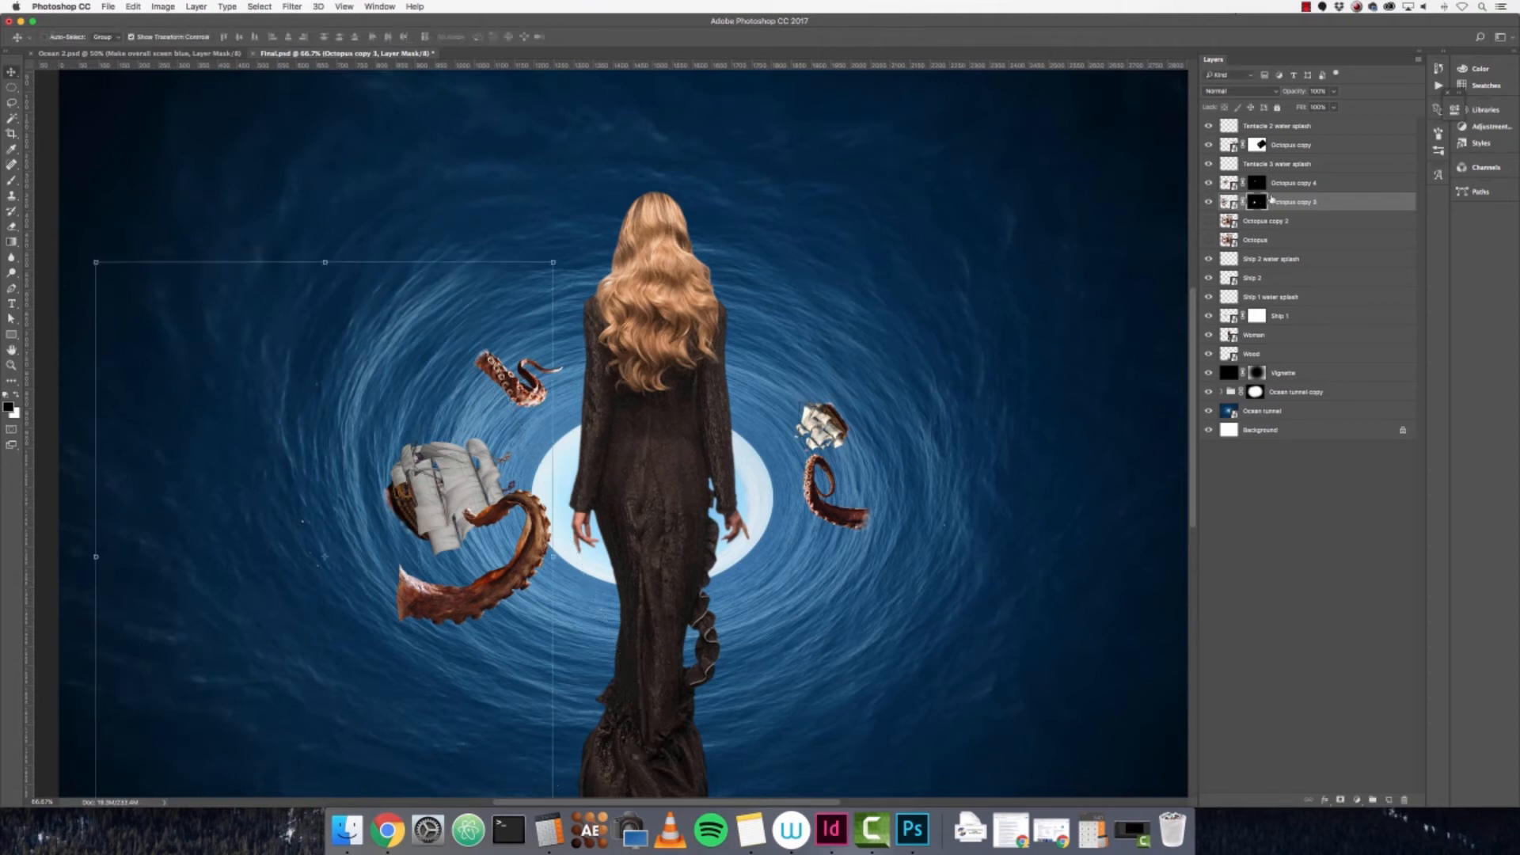
left_click_drag(1330, 205, 1322, 323)
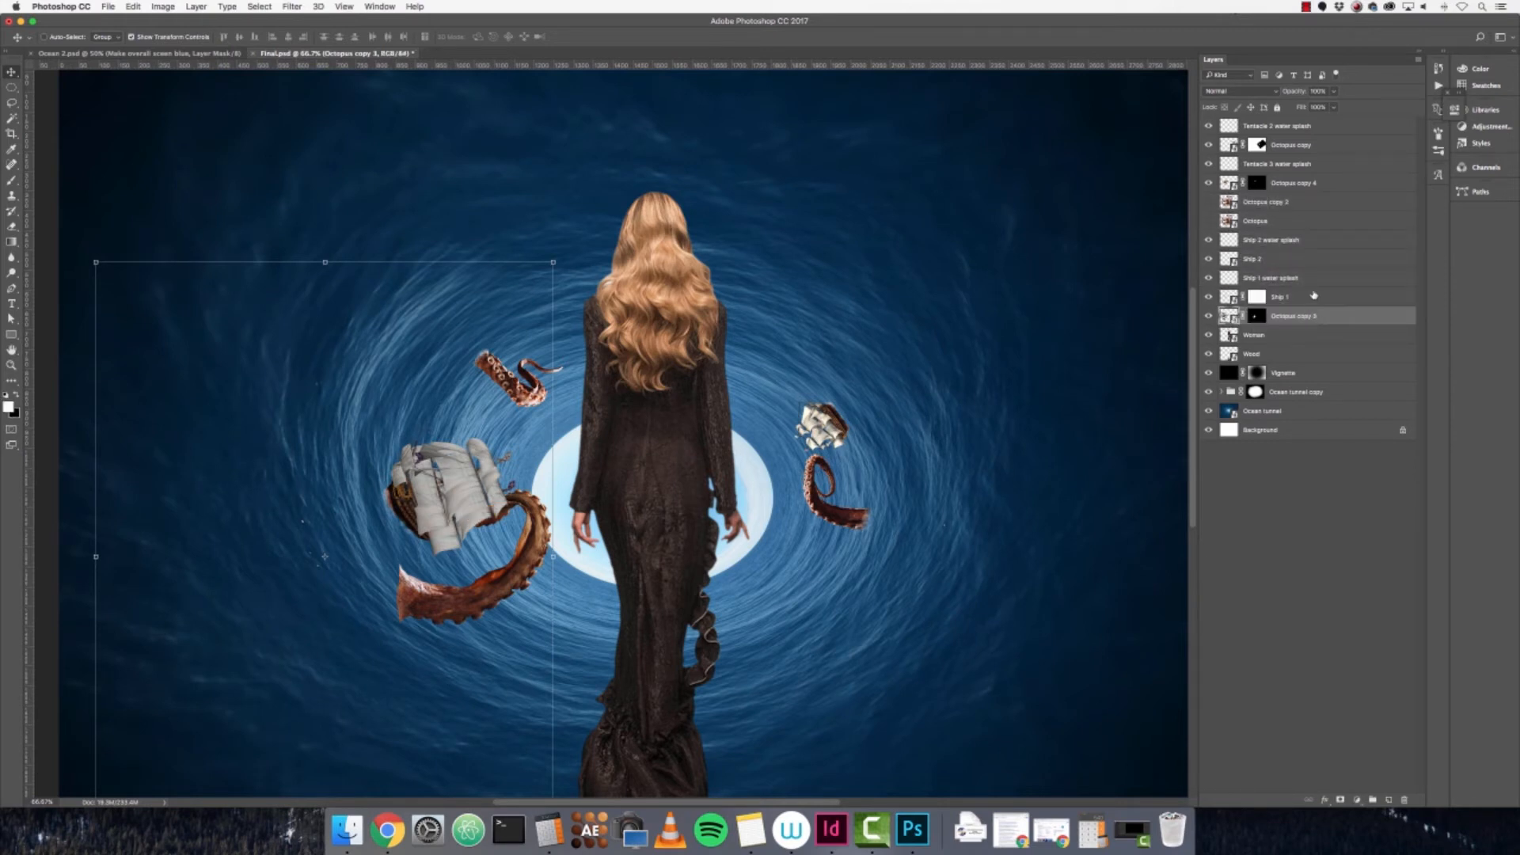
left_click(1314, 296, "shift")
left_click(1314, 277, "shift")
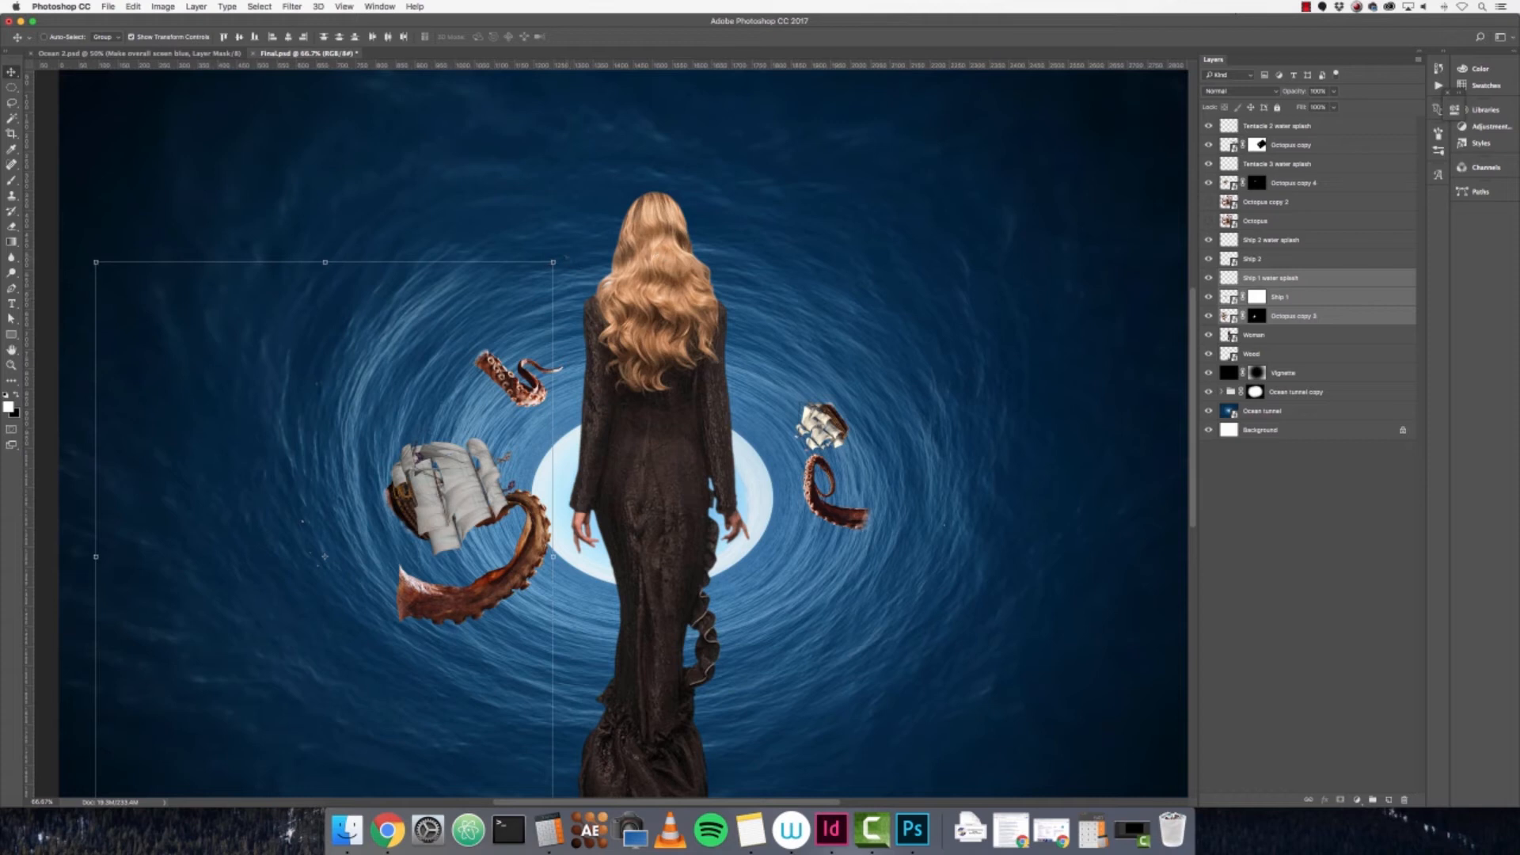
left_click_drag(565, 258, 520, 225)
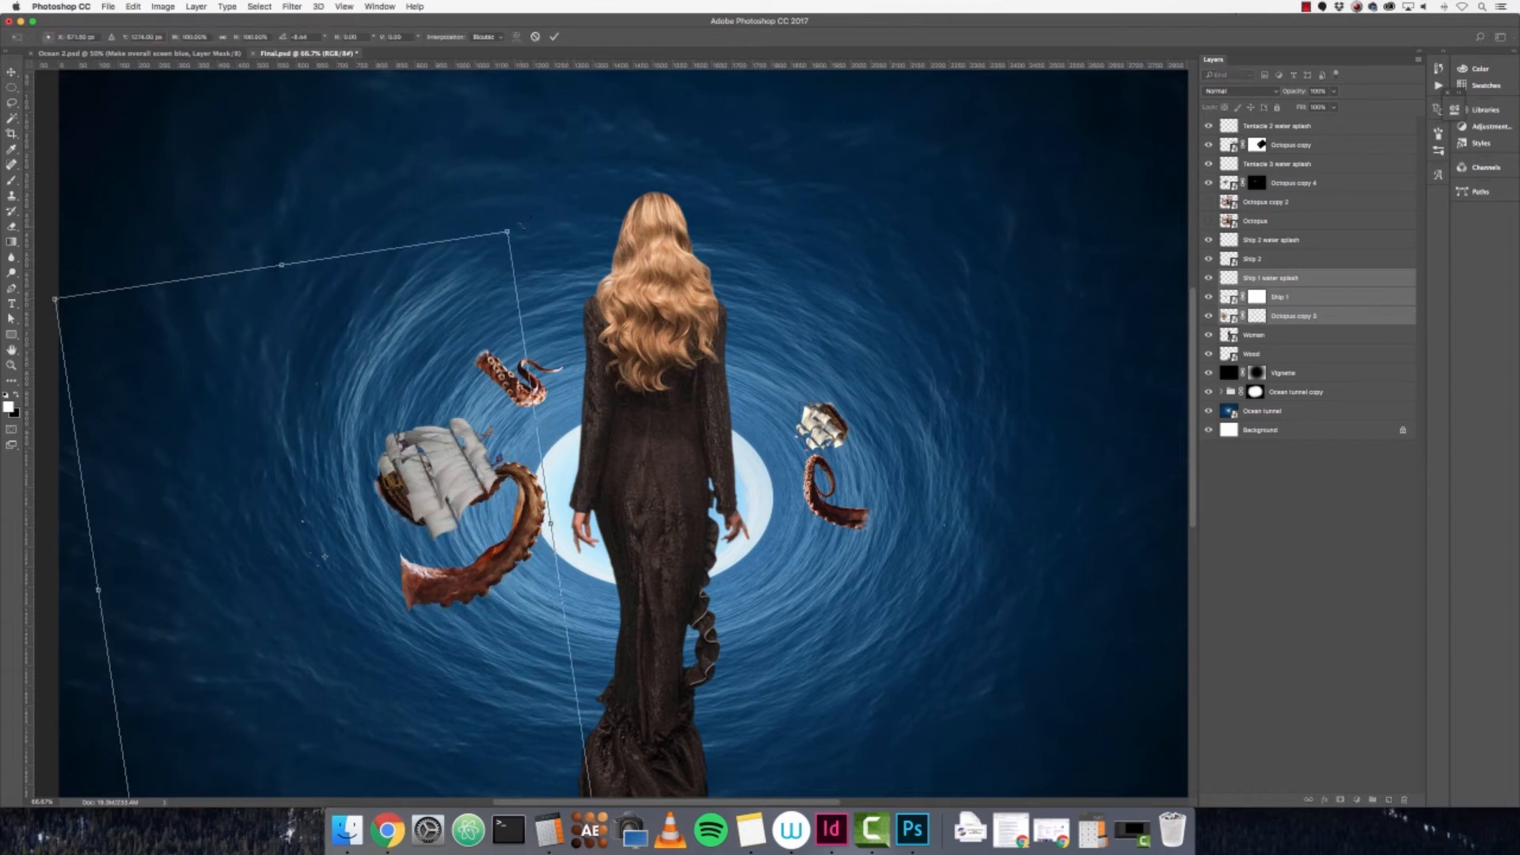
key("super+z")
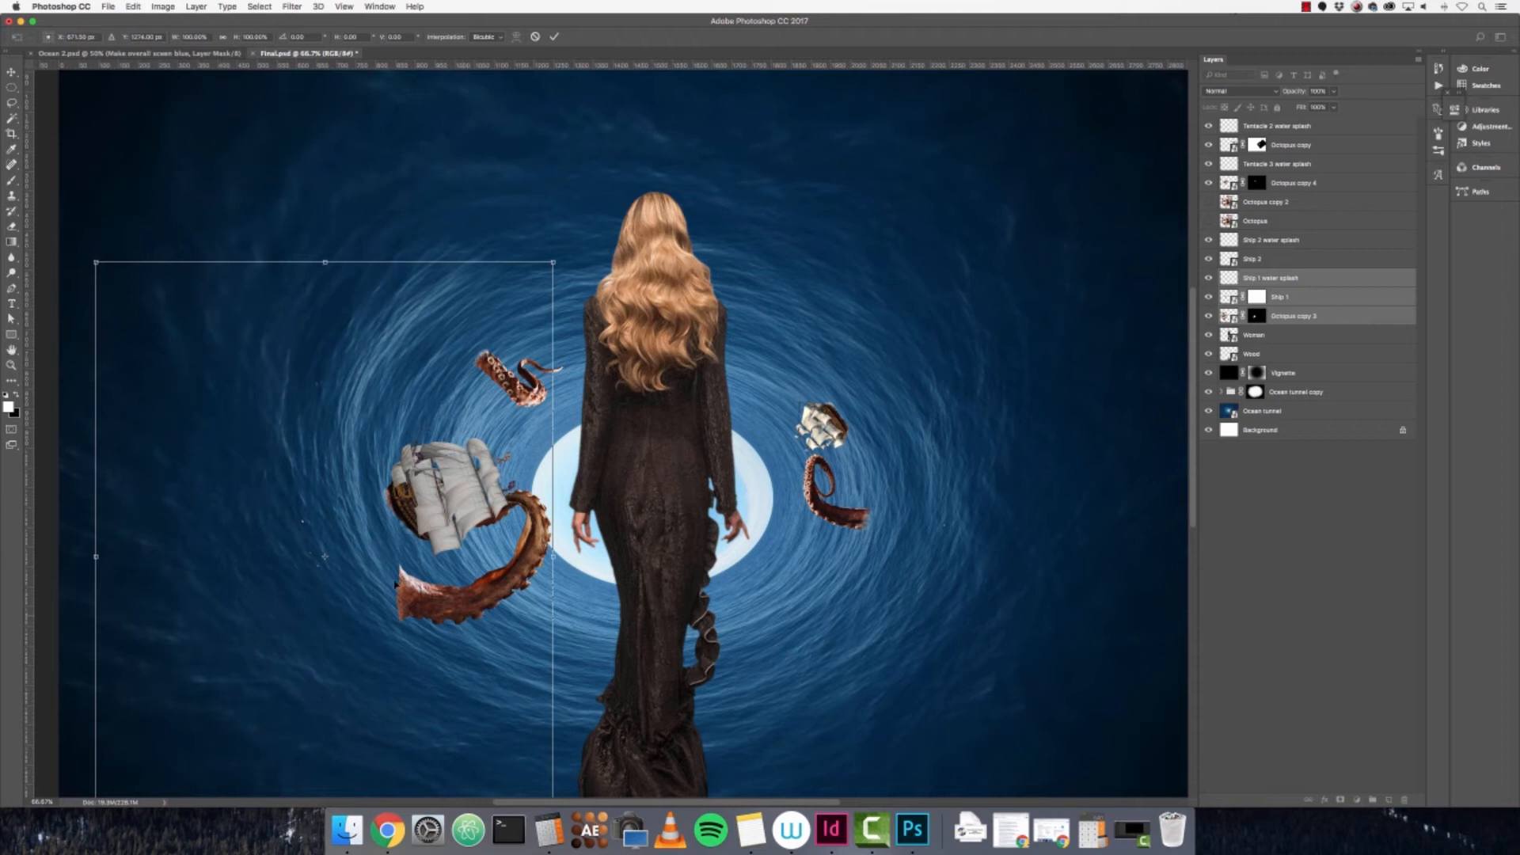
left_click(554, 38)
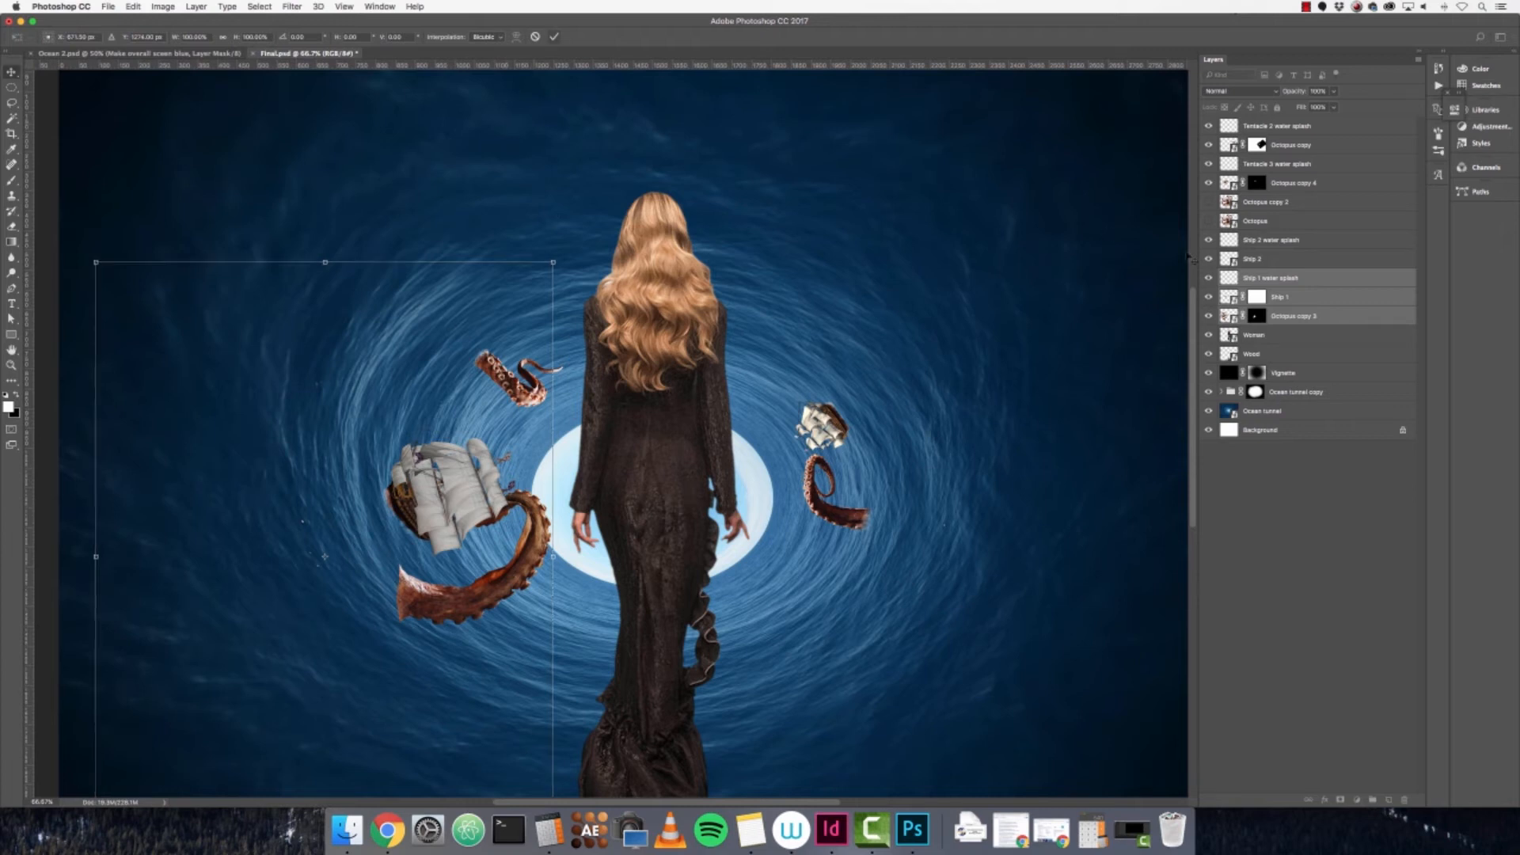
left_click(1334, 472)
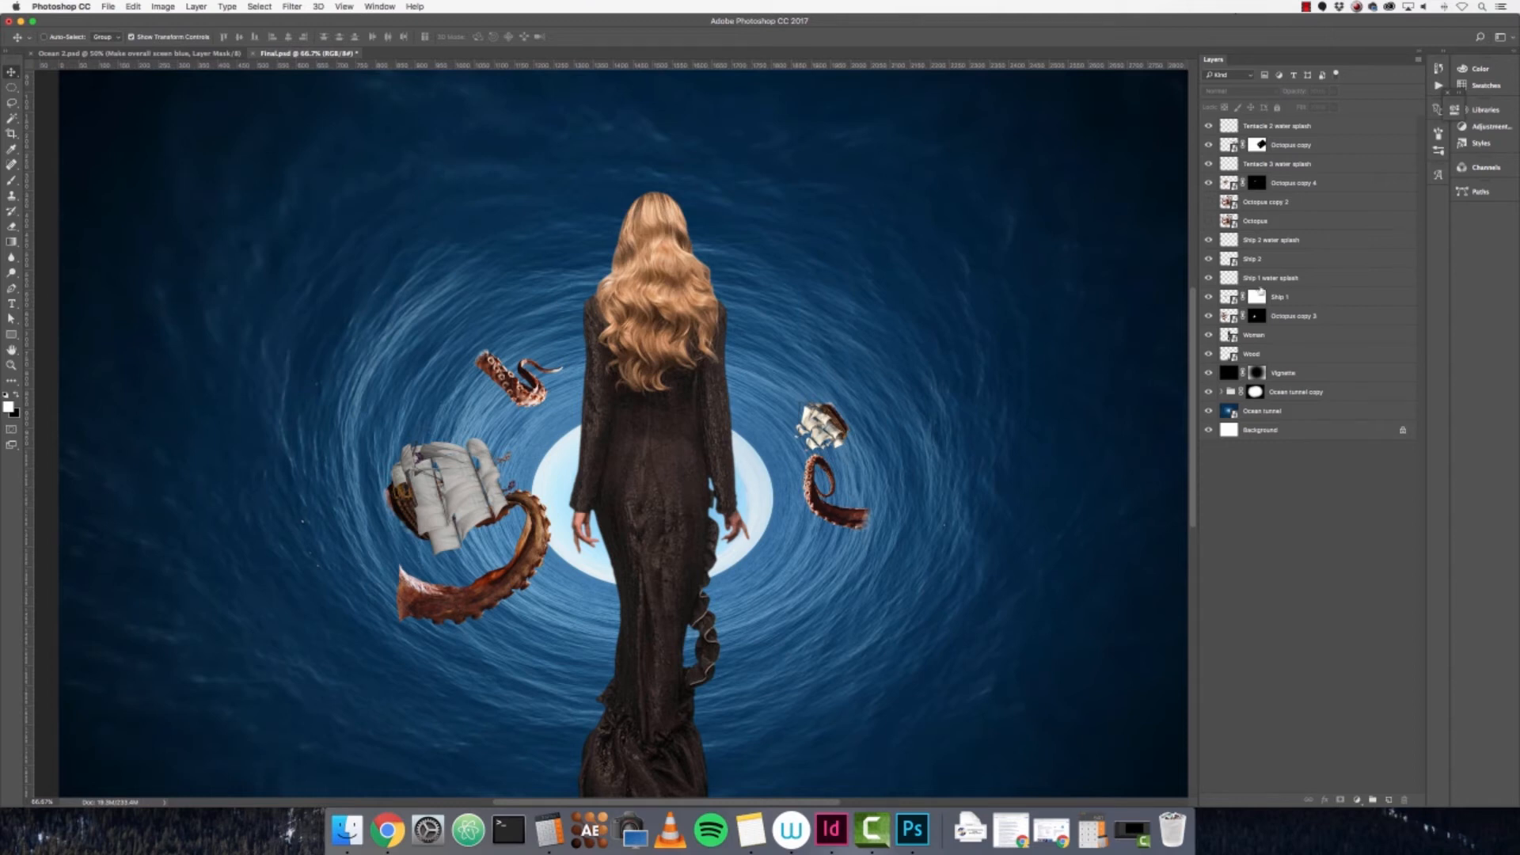
- Mask out the suckers along the lower edge of Octopus copy 3's cut end with a soft round black brush
left_click(1316, 258)
left_click(1326, 298)
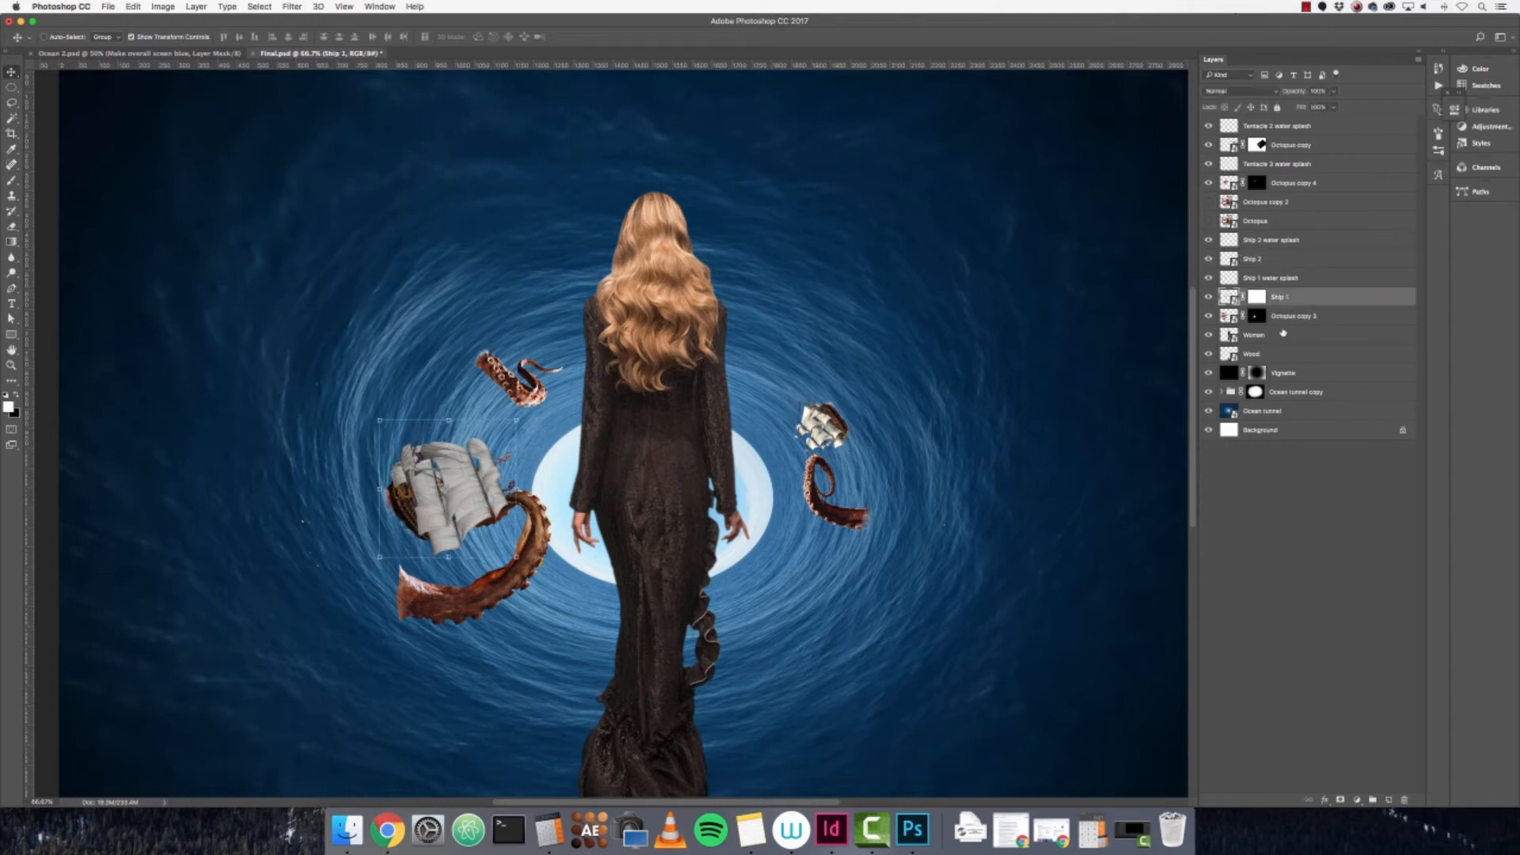
left_click(1310, 322)
key("super+equal")
key("super+equal")
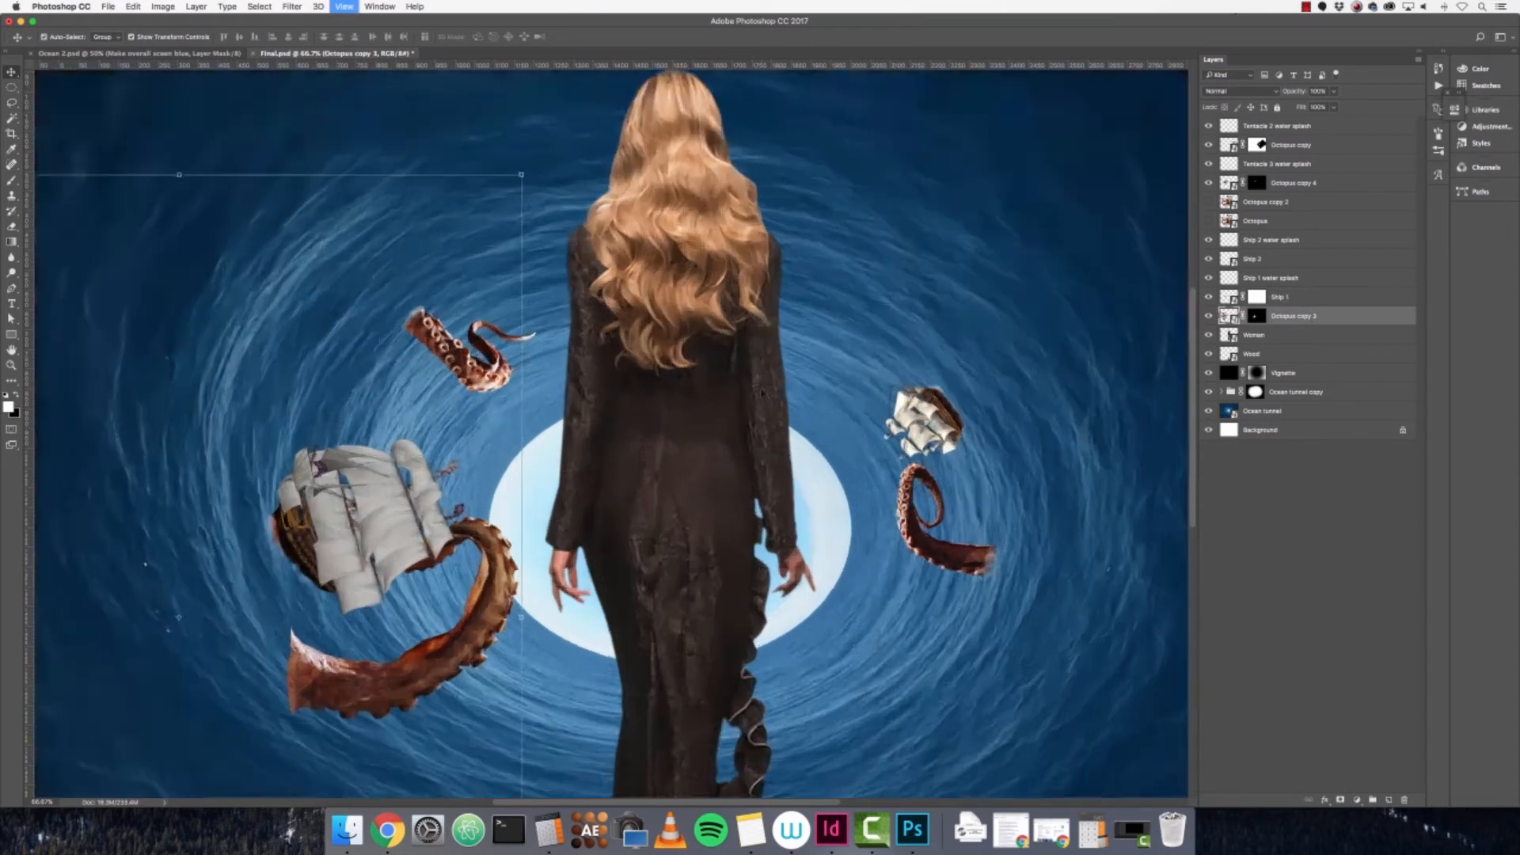
left_click_drag(520, 494, 866, 79)
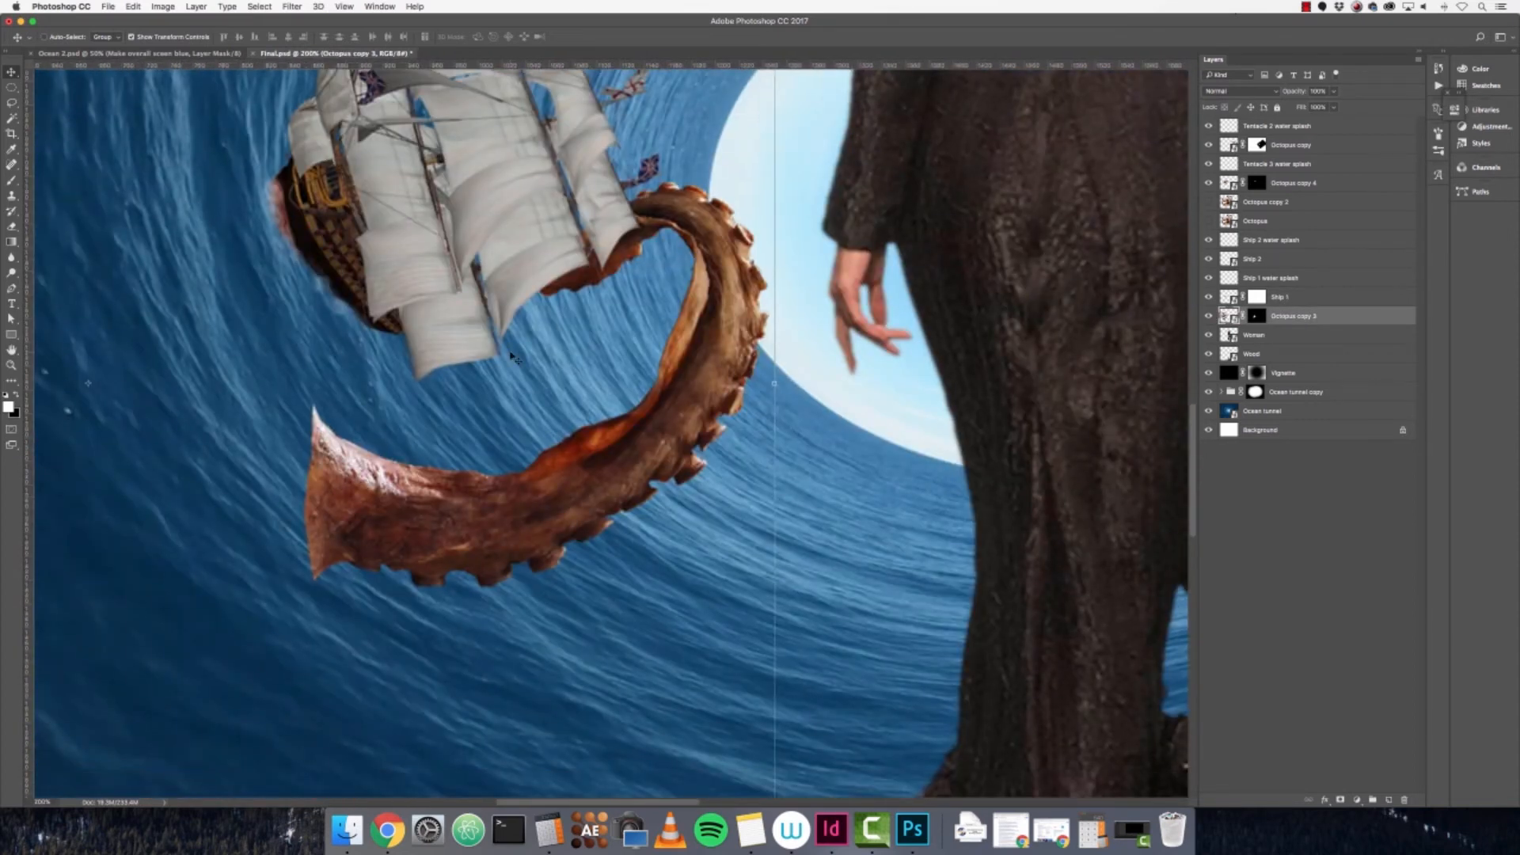
key("b")
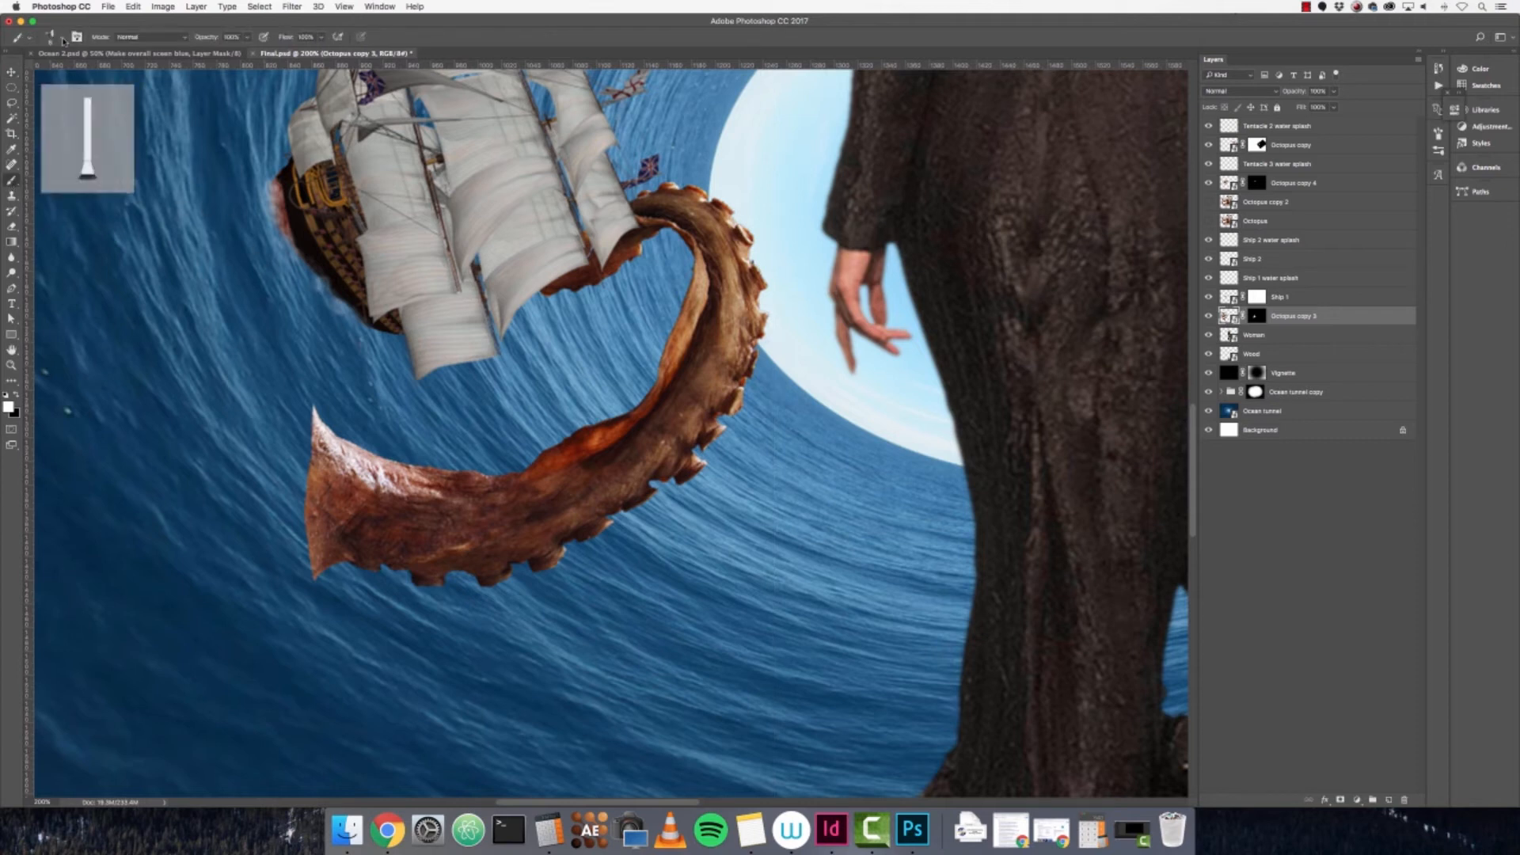
left_click(61, 37)
left_click(44, 124)
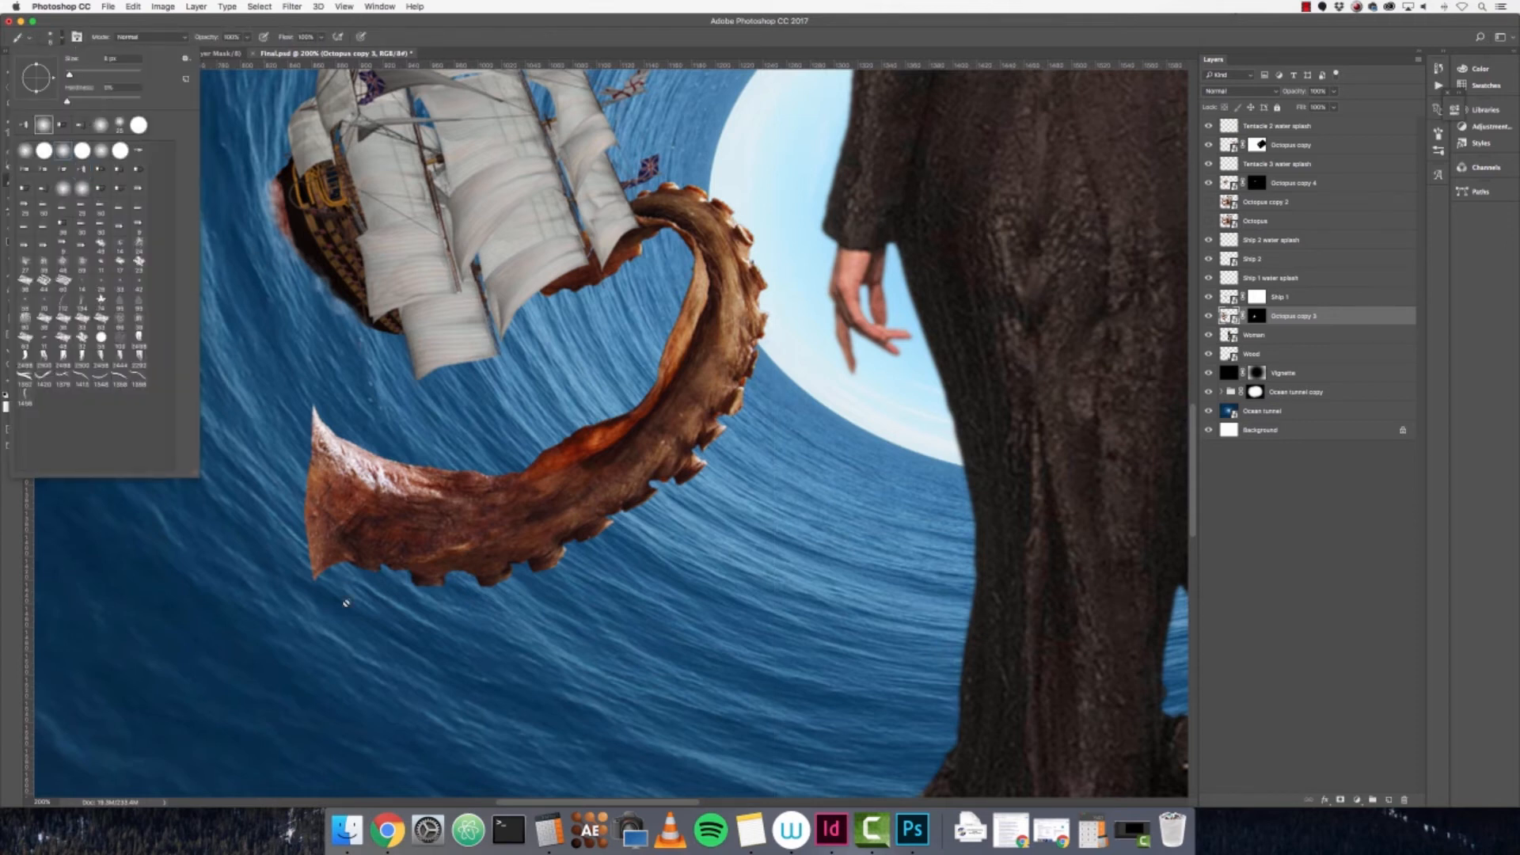
left_click(1279, 318)
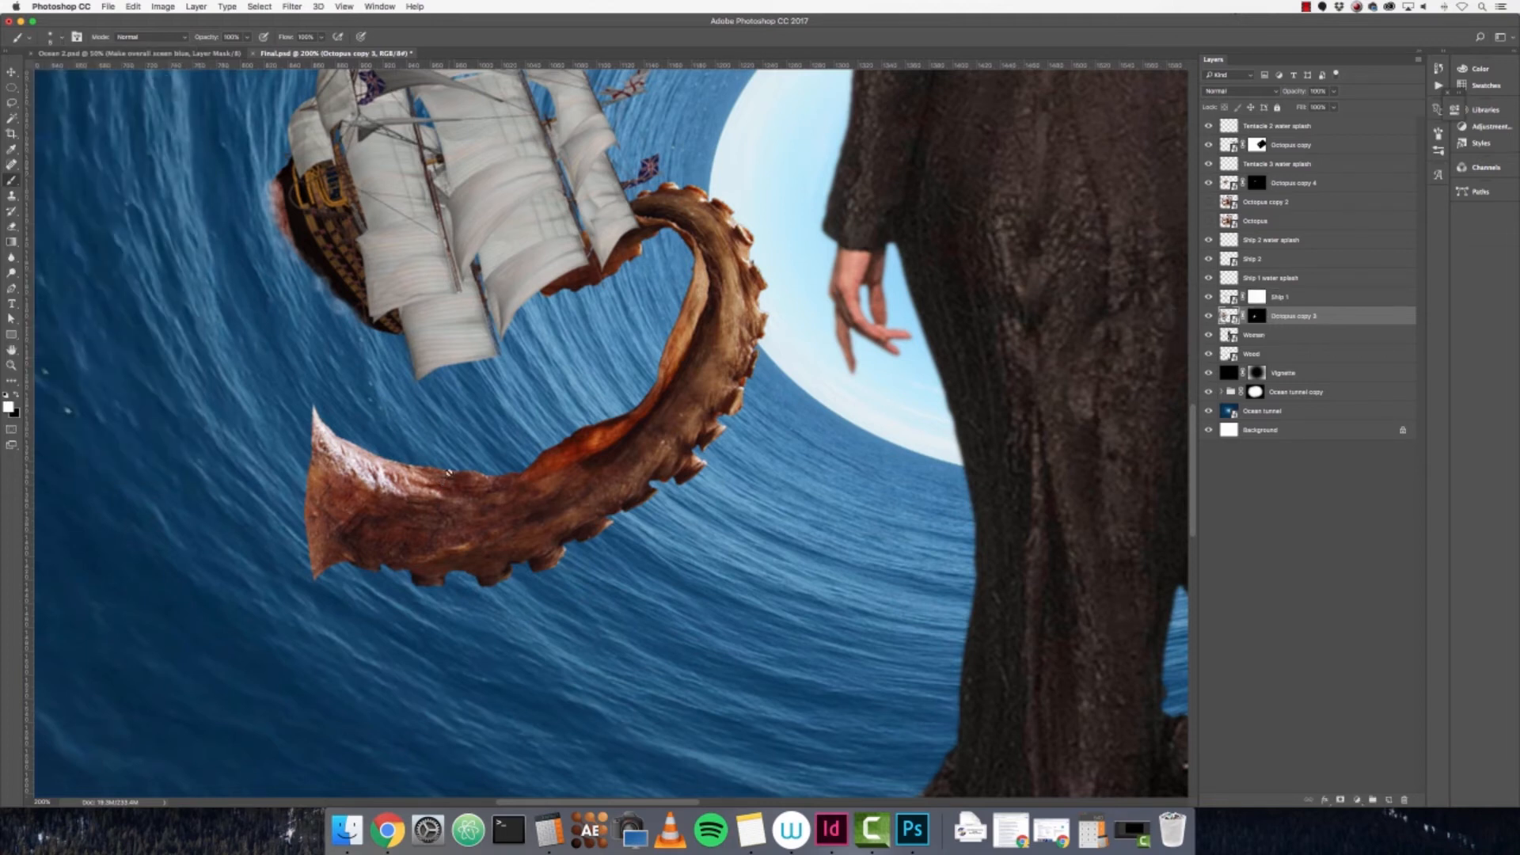
left_click(1256, 316)
mouse_move(312, 579)
left_mouse_down()
mouse_move(290, 548)
mouse_move(305, 530)
mouse_move(280, 541)
left_mouse_up()
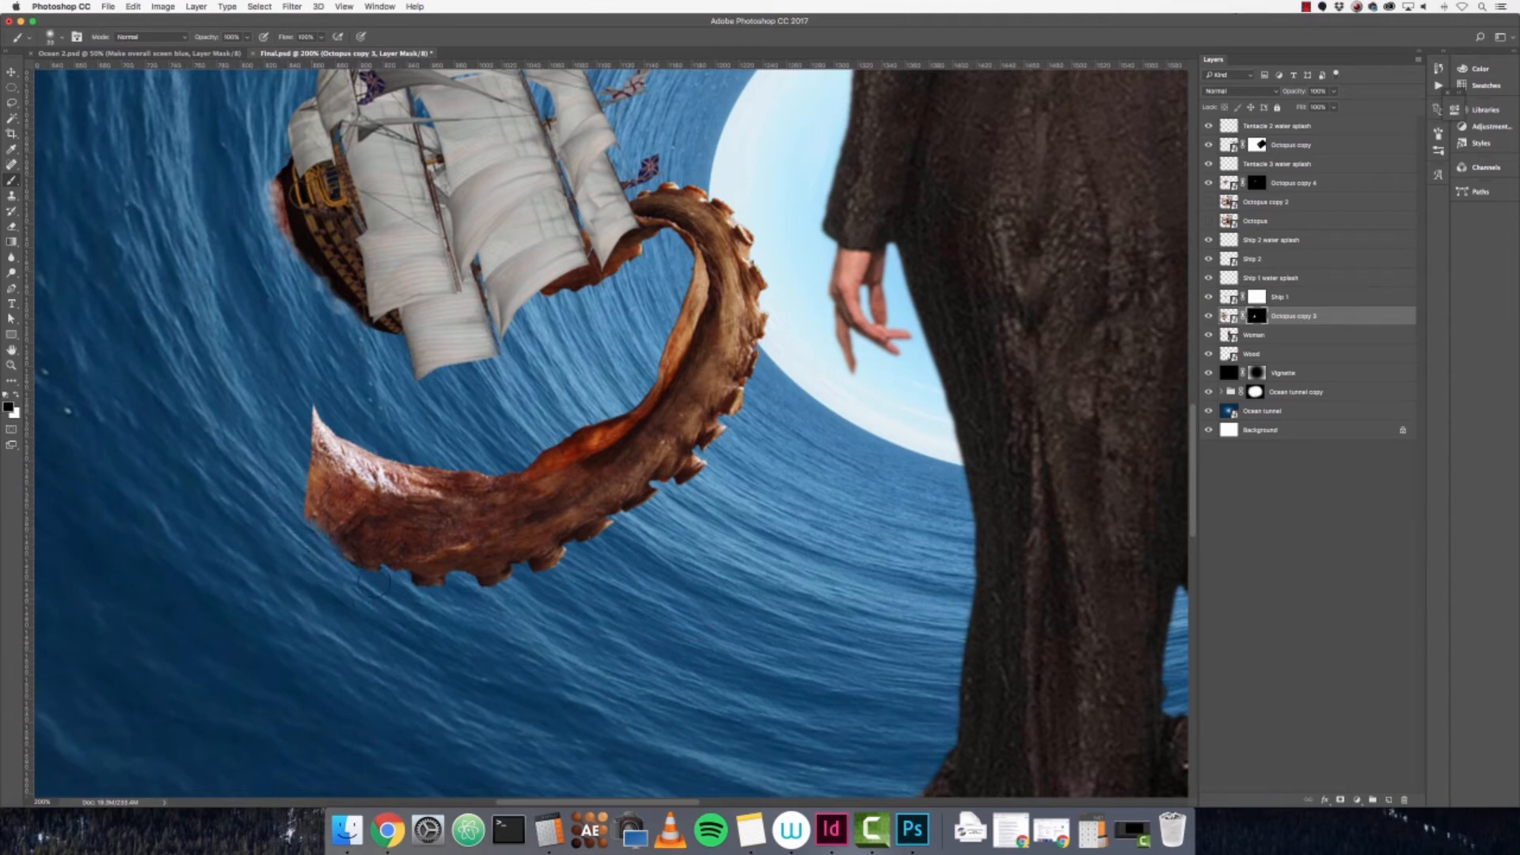
mouse_move(399, 587)
left_mouse_down()
mouse_move(340, 544)
mouse_move(419, 603)
left_mouse_up()
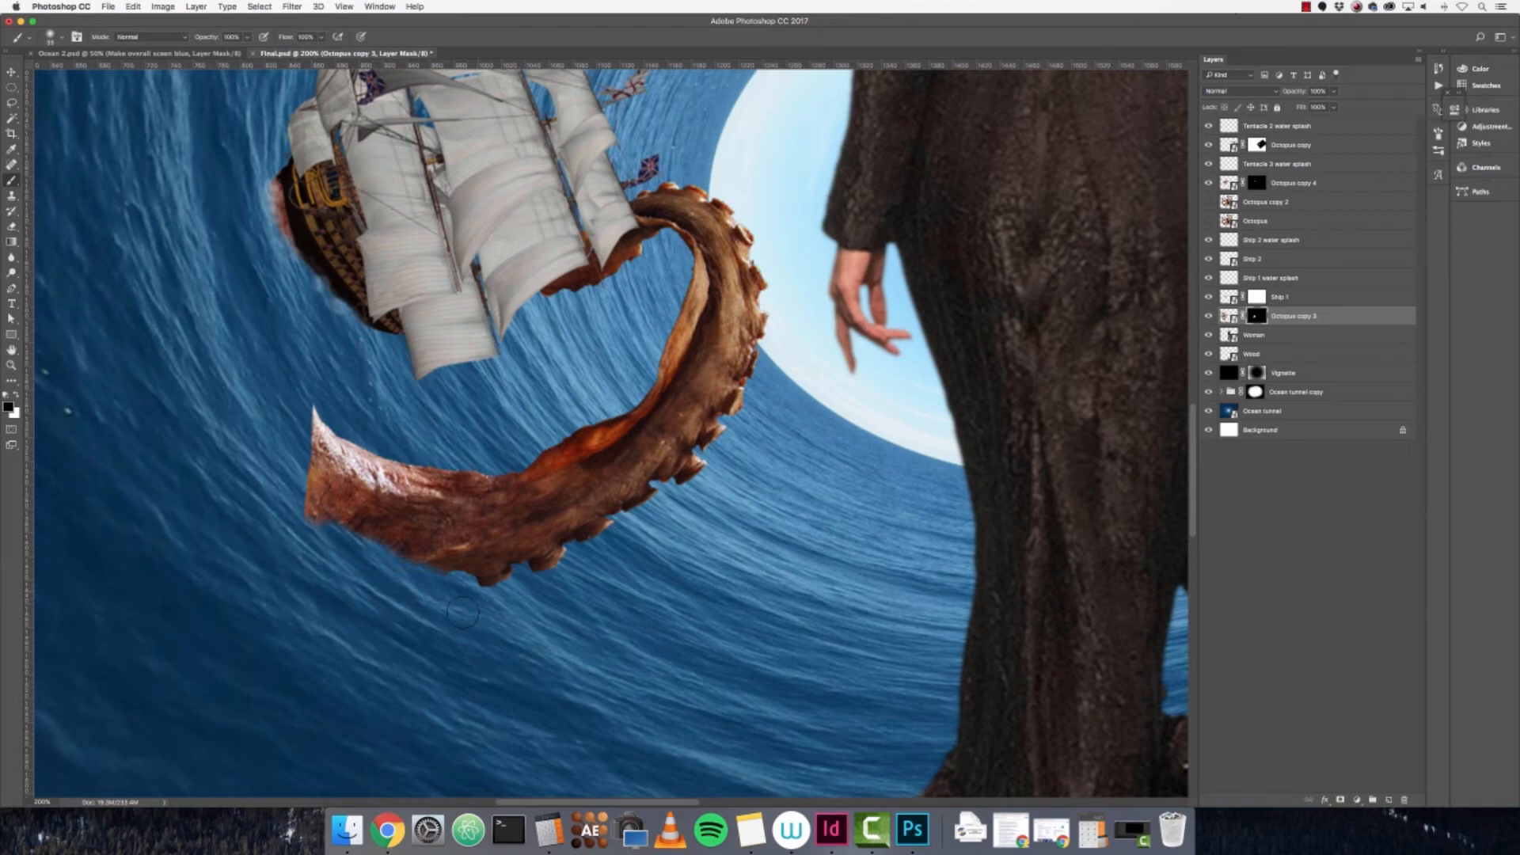
- Taper the tentacle's cut end on its layer mask and fade it softly into the water with a much larger brush
mouse_move(404, 555)
left_mouse_down()
mouse_move(431, 600)
mouse_move(337, 531)
mouse_move(335, 515)
mouse_move(356, 542)
mouse_move(276, 456)
mouse_move(305, 450)
mouse_move(311, 491)
mouse_move(319, 380)
mouse_move(283, 352)
mouse_move(299, 457)
mouse_move(312, 452)
mouse_move(299, 393)
mouse_move(327, 409)
left_mouse_up()
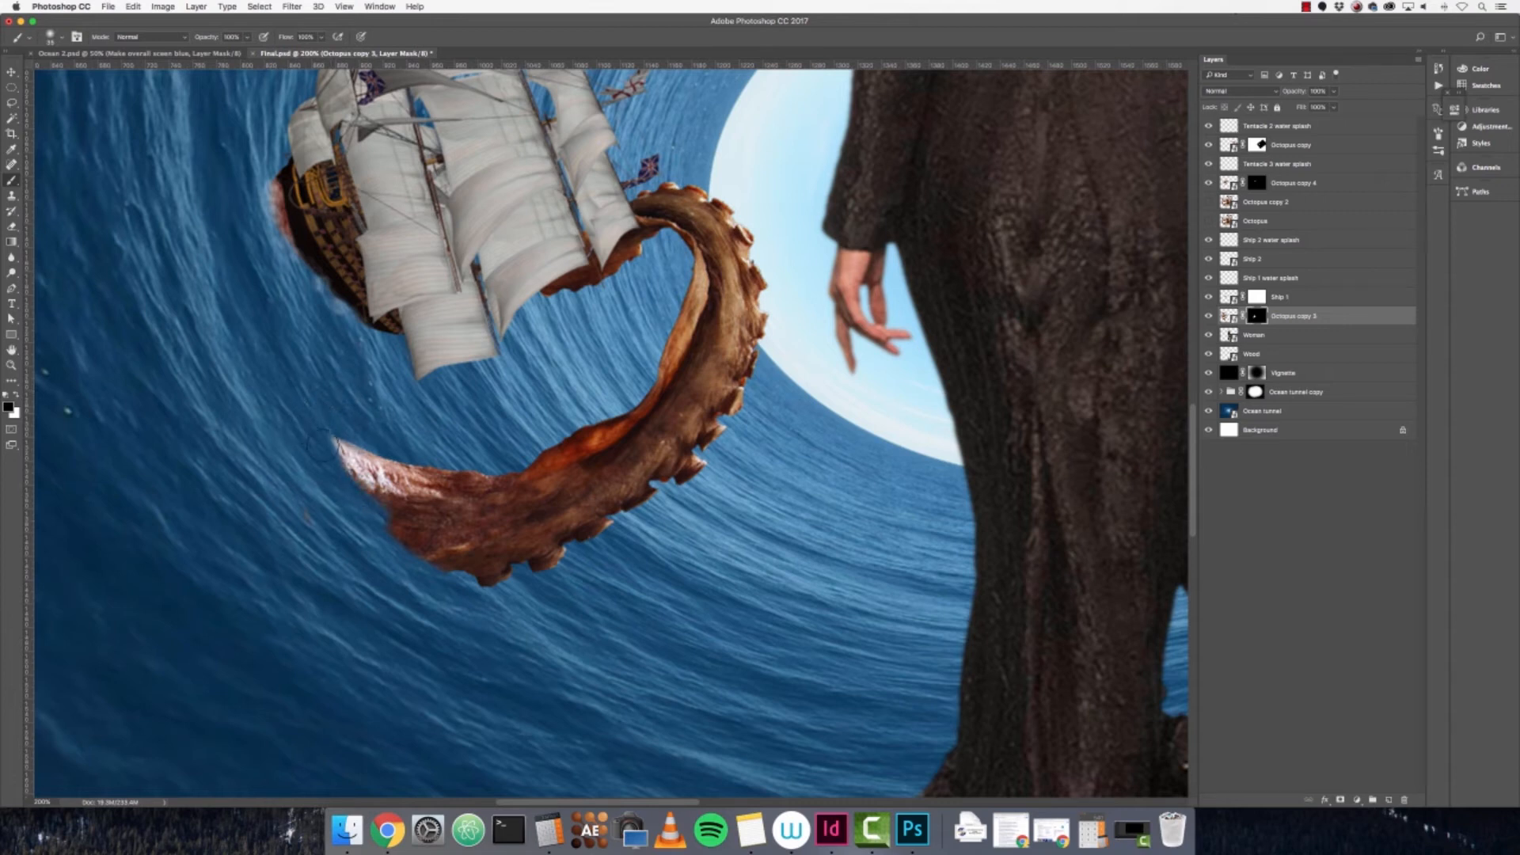
key("super+z")
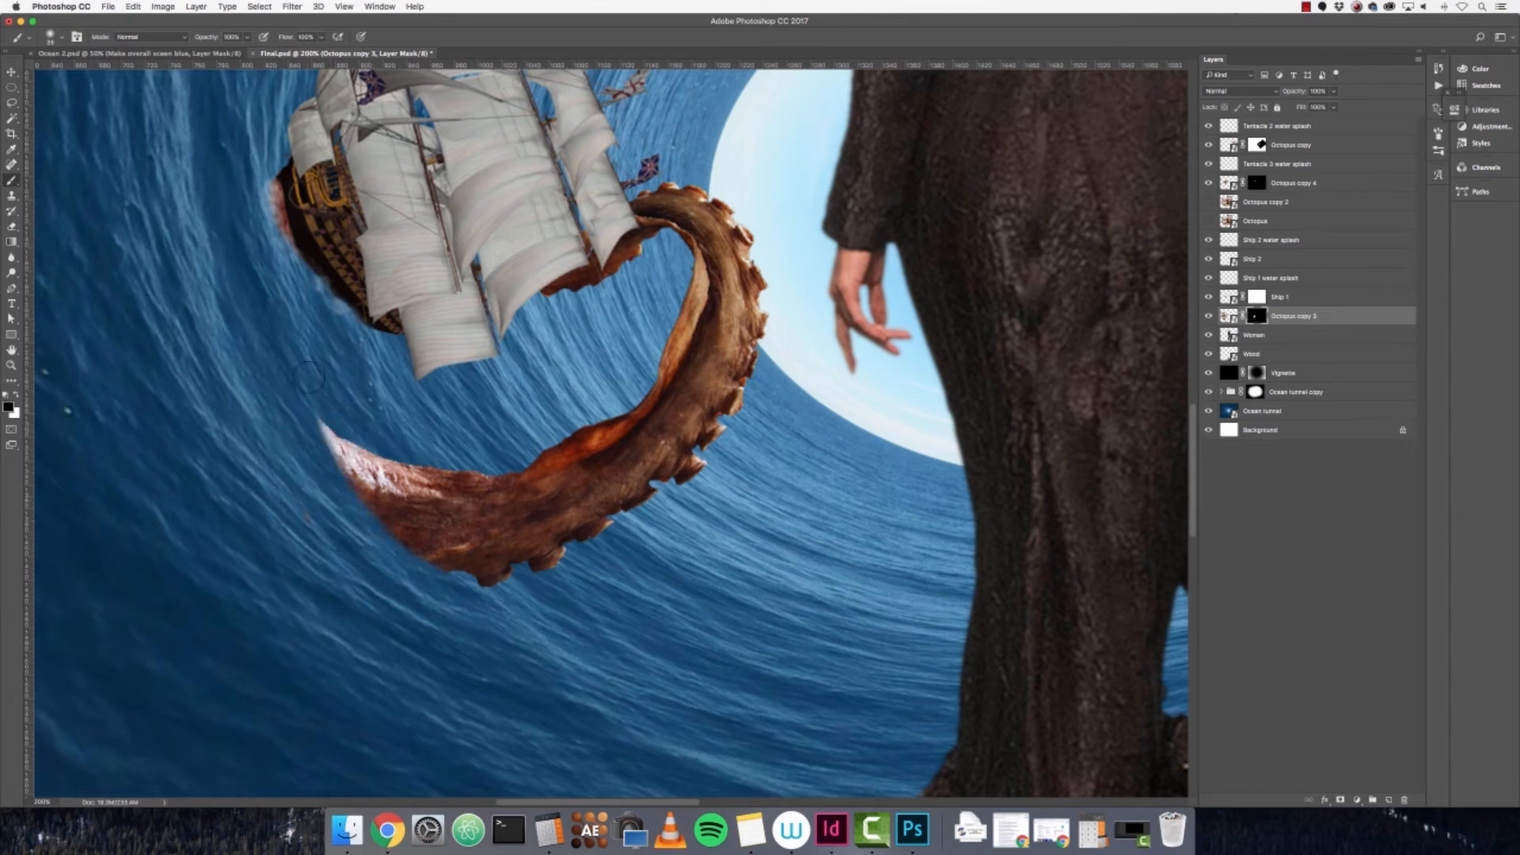
key("alt+super+z")
left_click(341, 411)
key("bracketright")
key("bracketright")
key("bracketright")
key("bracketright")
key("bracketright")
key("bracketright")
key("bracketright")
key("bracketright")
key("bracketright")
key("bracketright")
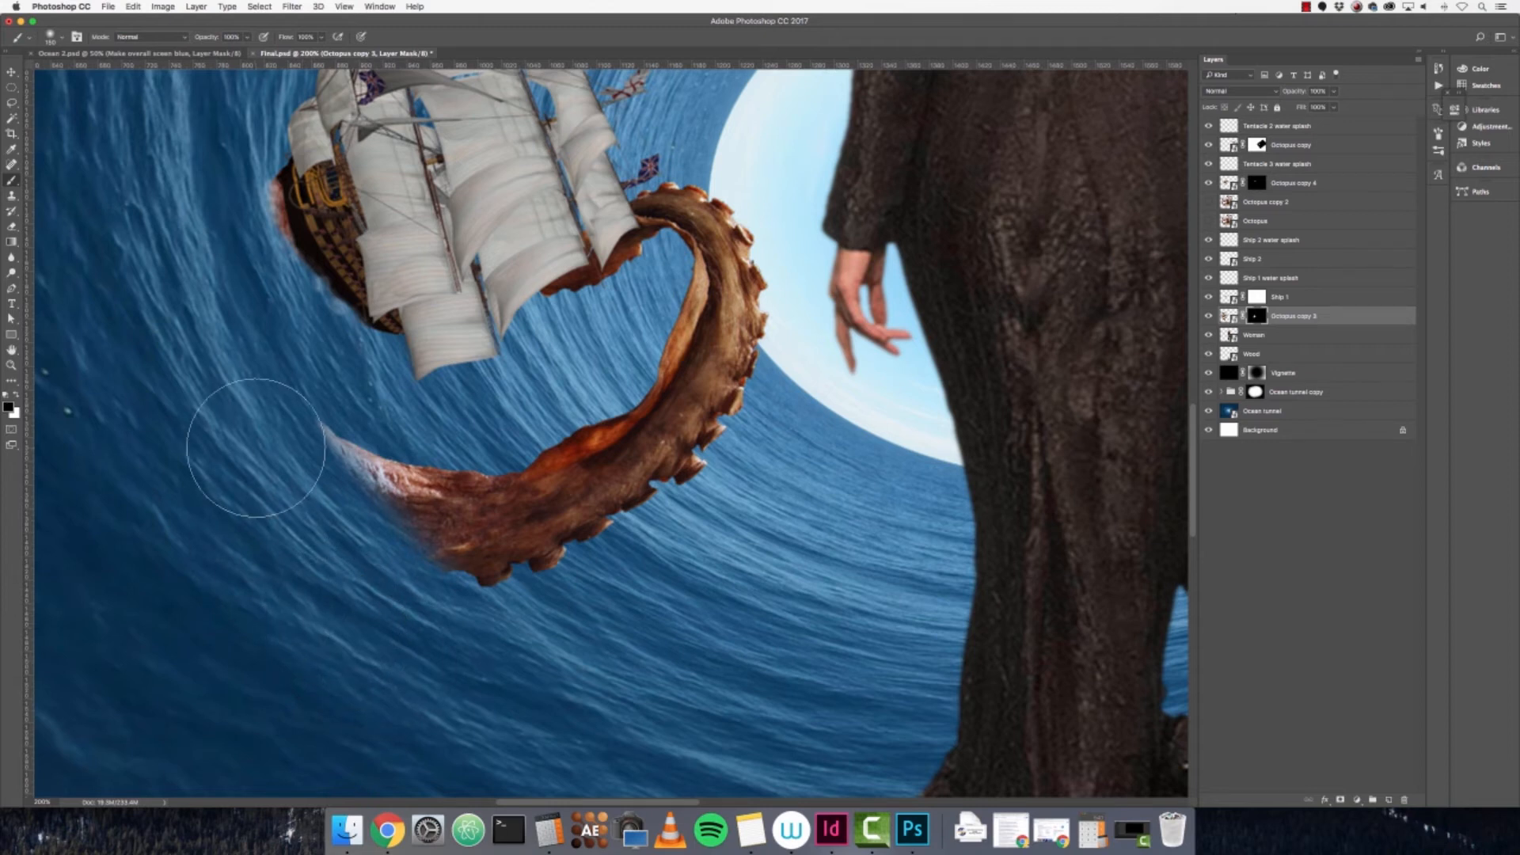
key("super+0")
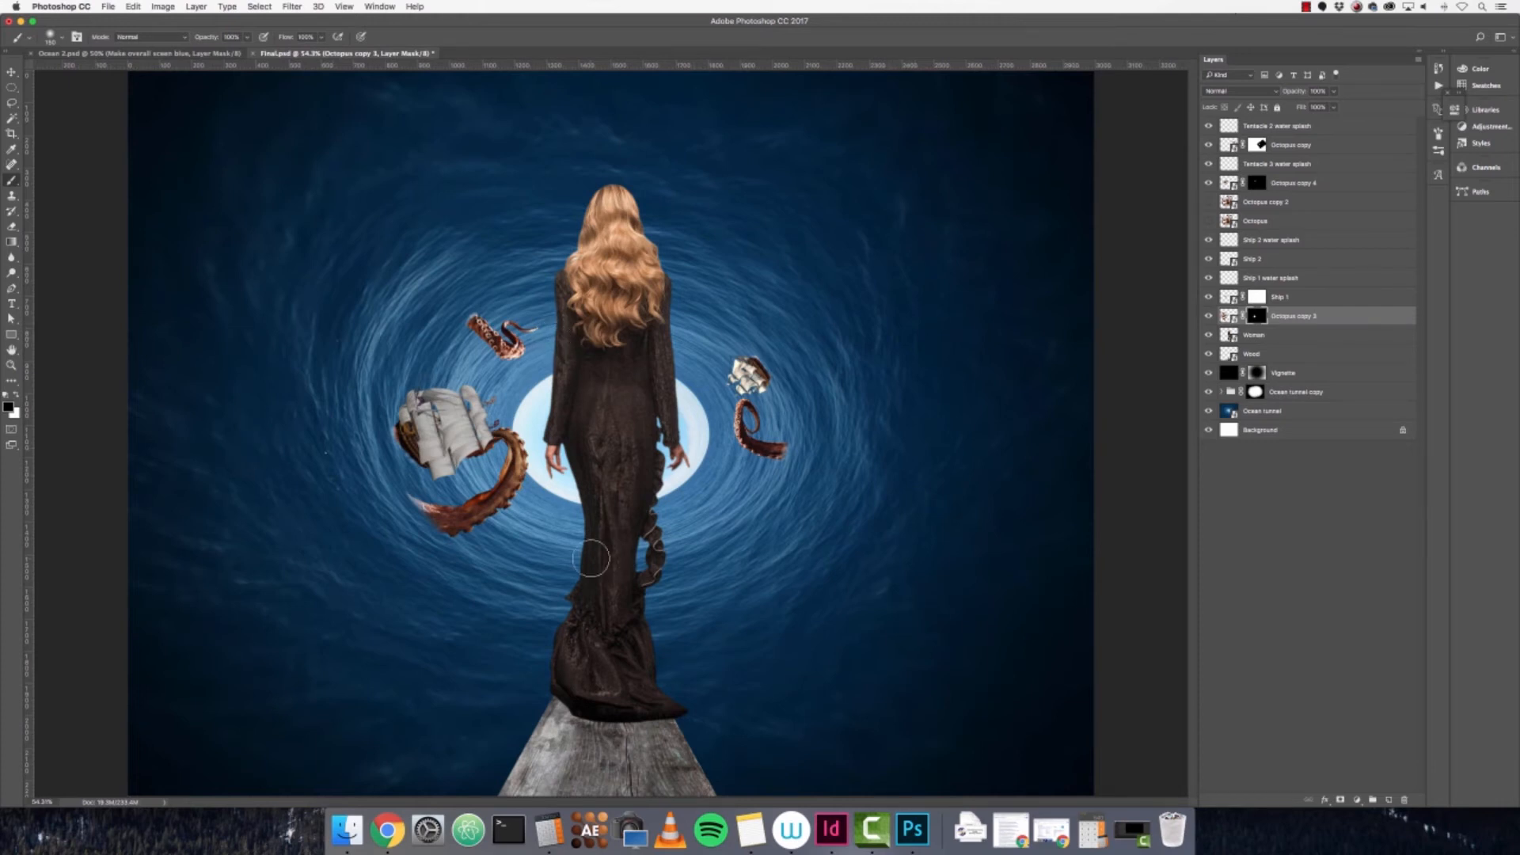
- Delete the hidden Octopus copy 2 layer
left_click(1263, 222)
left_click(1262, 208)
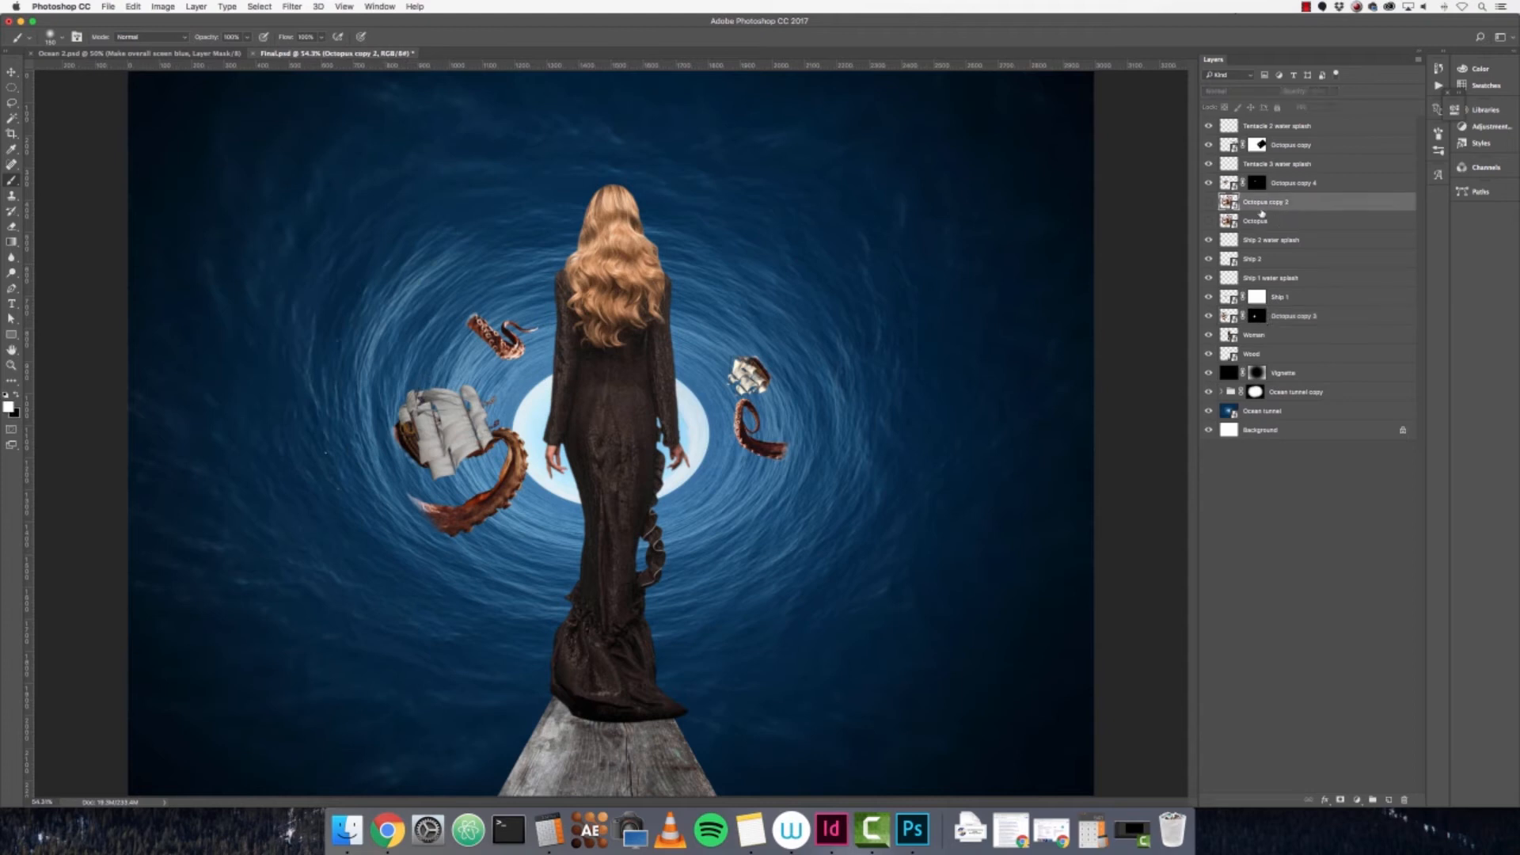
left_click(1208, 203)
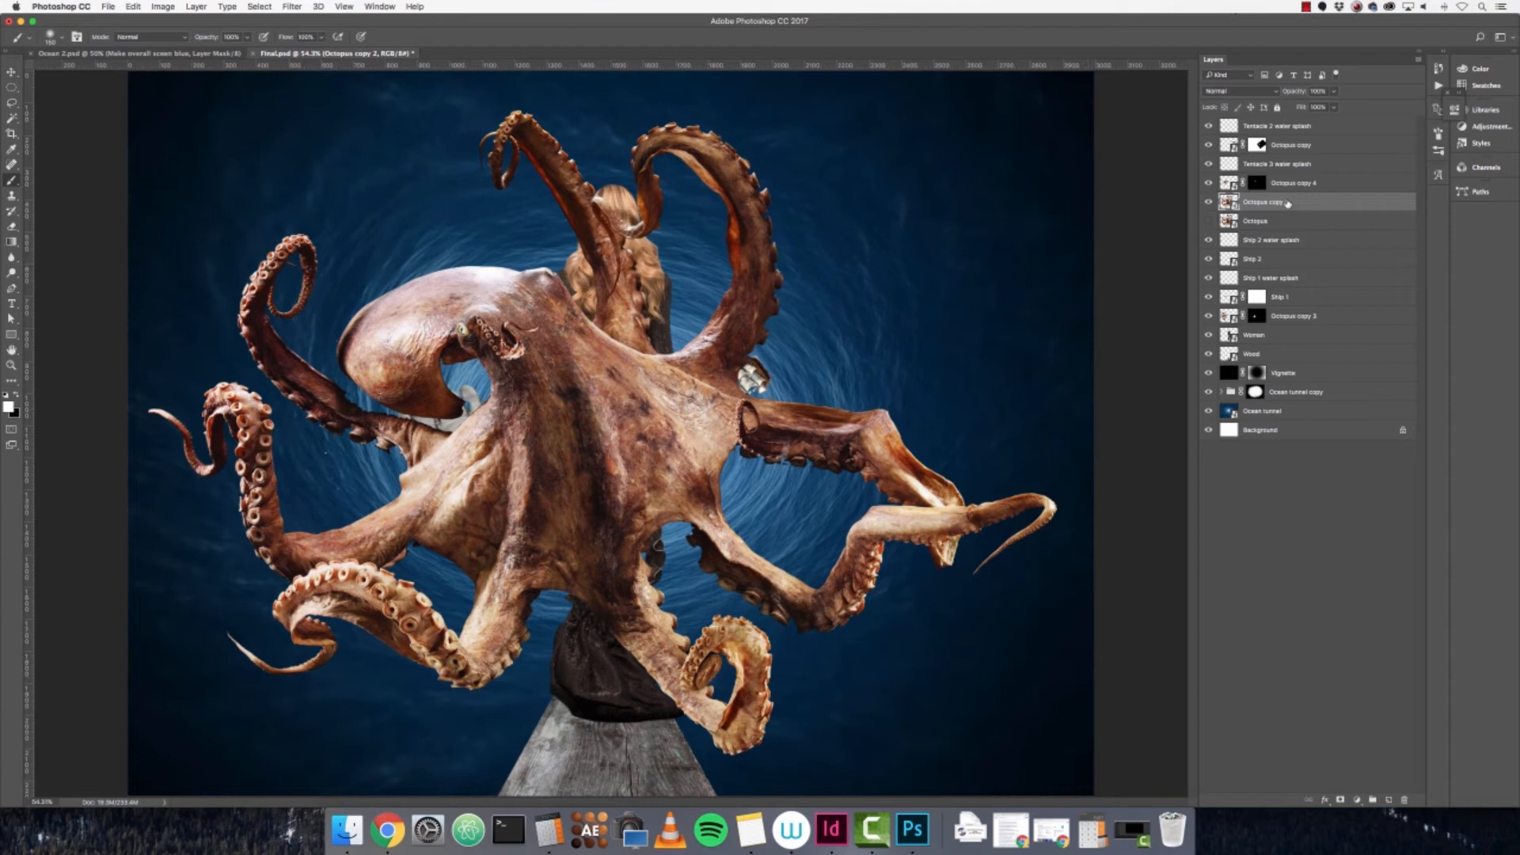
key("Delete")
left_click(1286, 224)
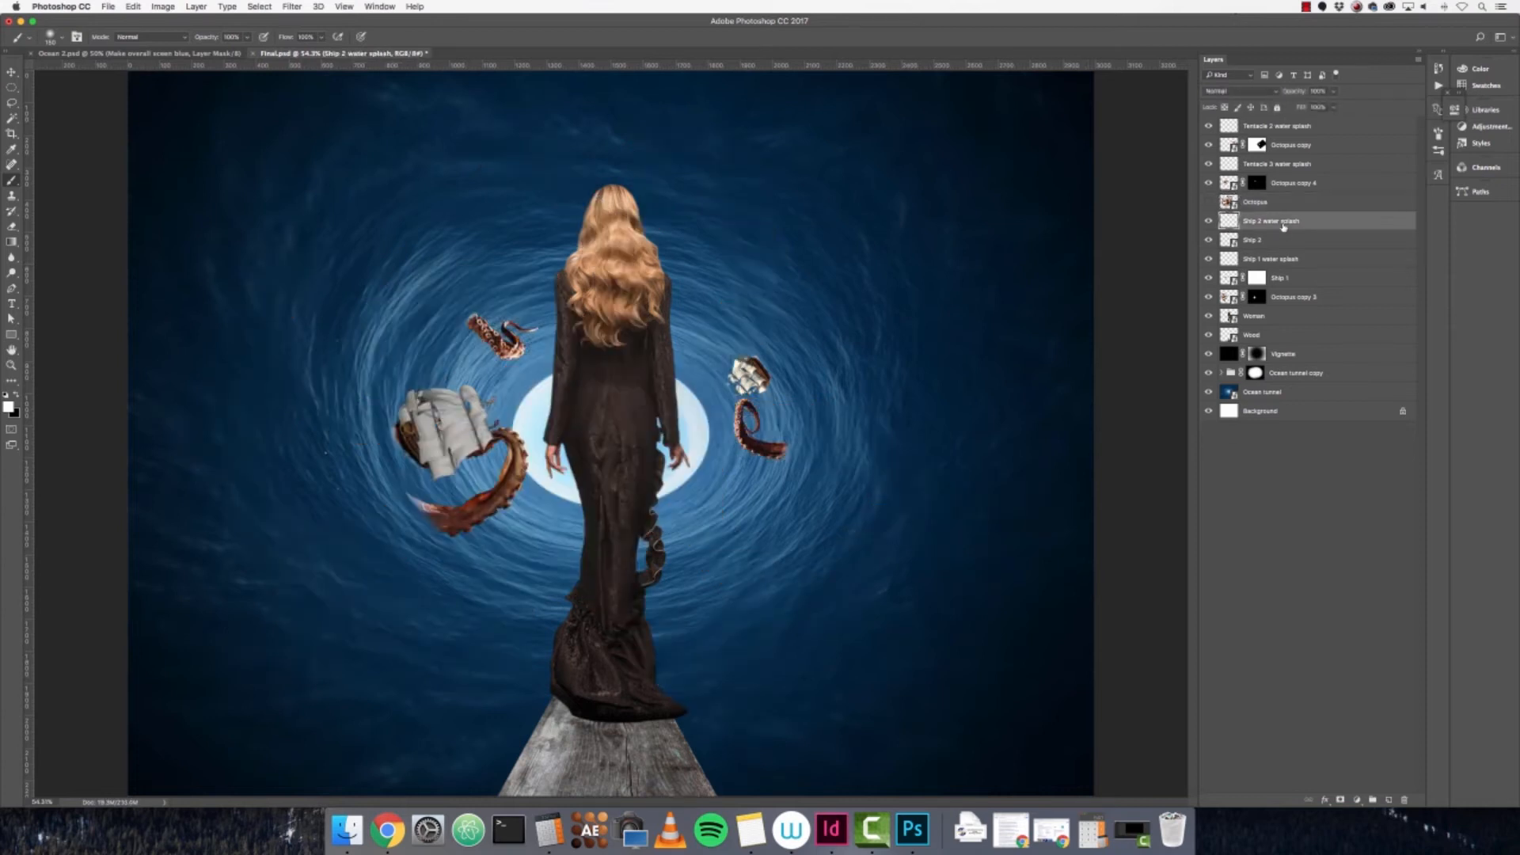
- Duplicate the Octopus copy 3 layer to the top of the layer stack and enlarge the copied tentacle beyond the canvas edges
left_click(12, 72)
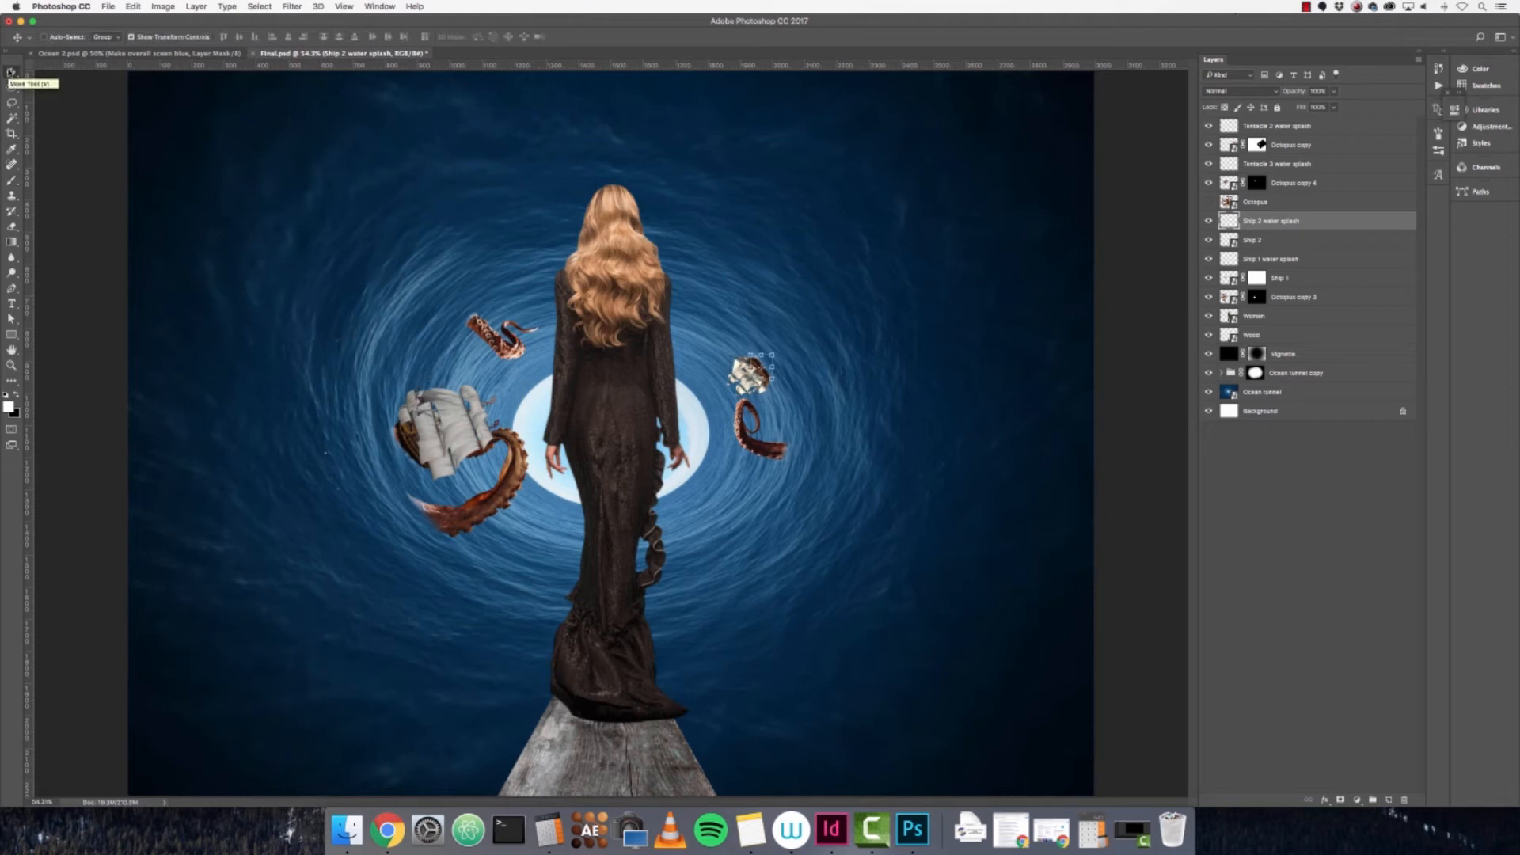
left_click(1295, 320)
left_click(1315, 298)
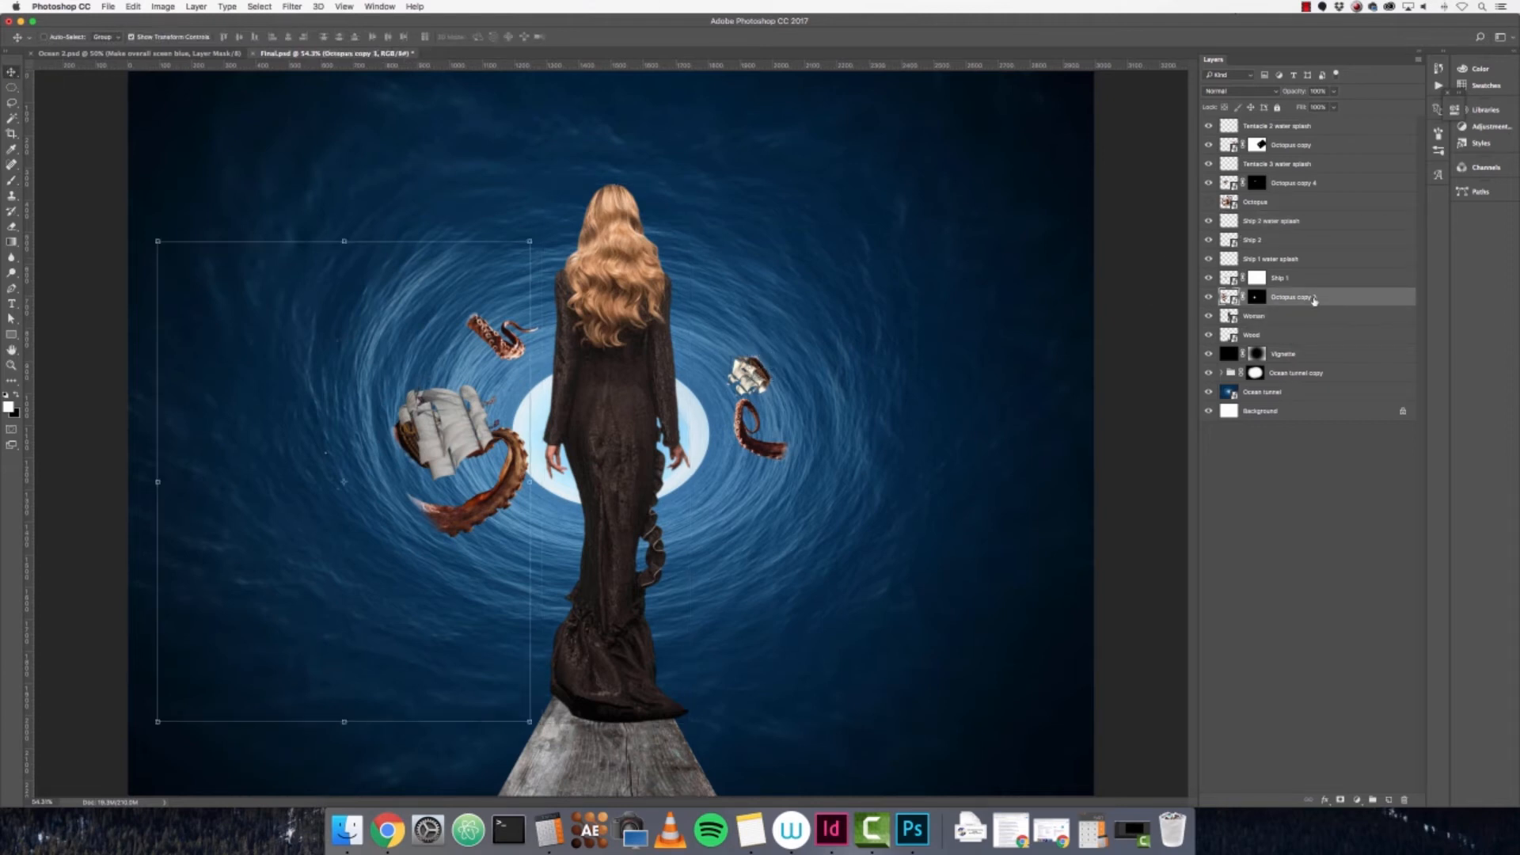
left_click_drag(1315, 299, 1326, 119)
left_click_drag(540, 470, 720, 475)
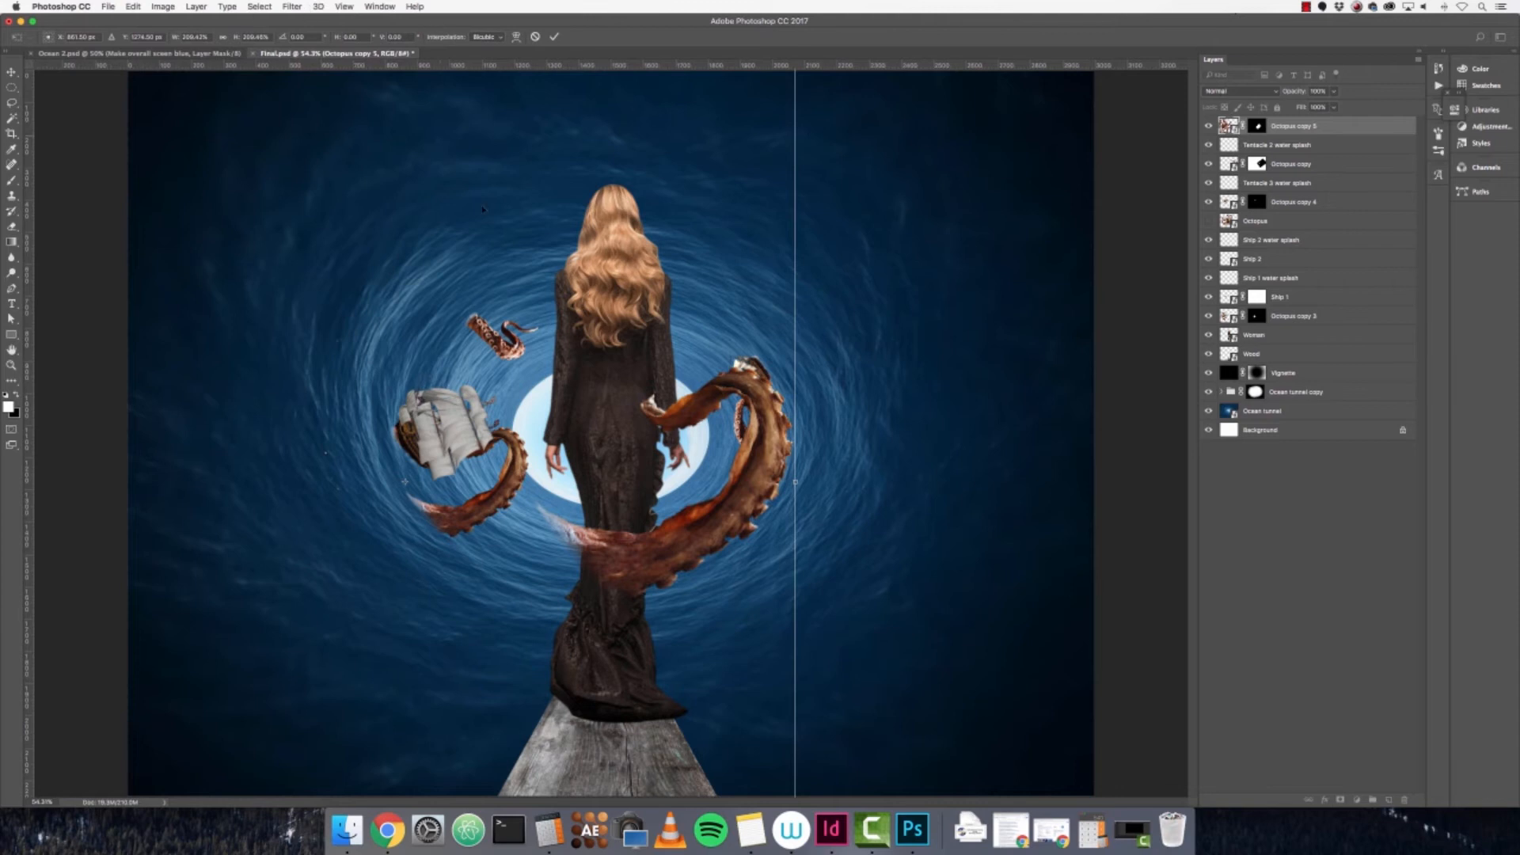
key("super+minus")
key("super+minus")
key("super+minus")
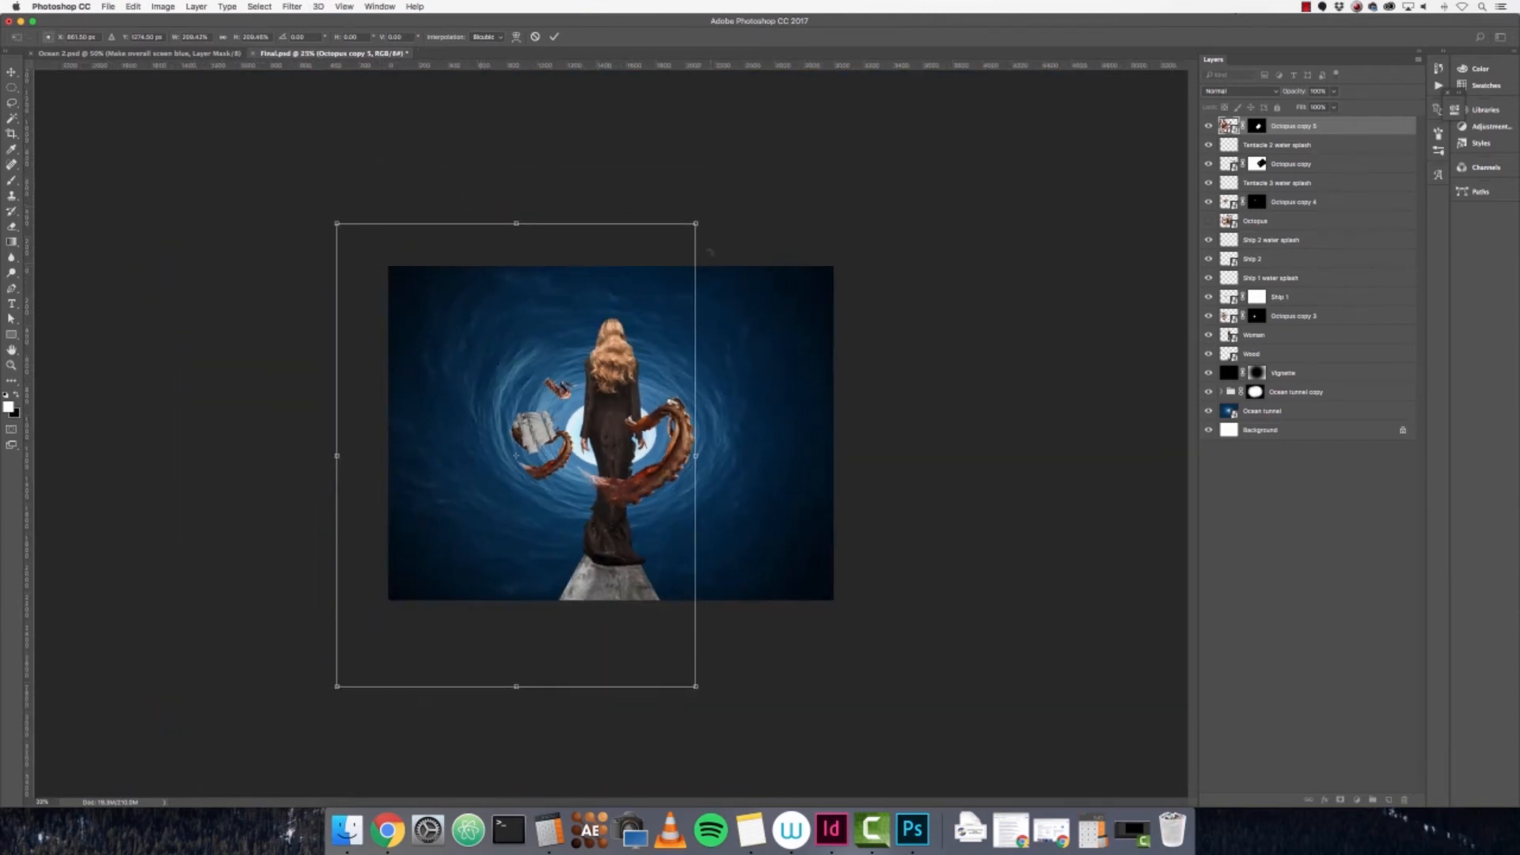
left_click_drag(697, 223, 1109, 59)
- Flip the enlarged tentacle copy, rotate it and move it toward the lower-right corner of the canvas
left_click(146, 8)
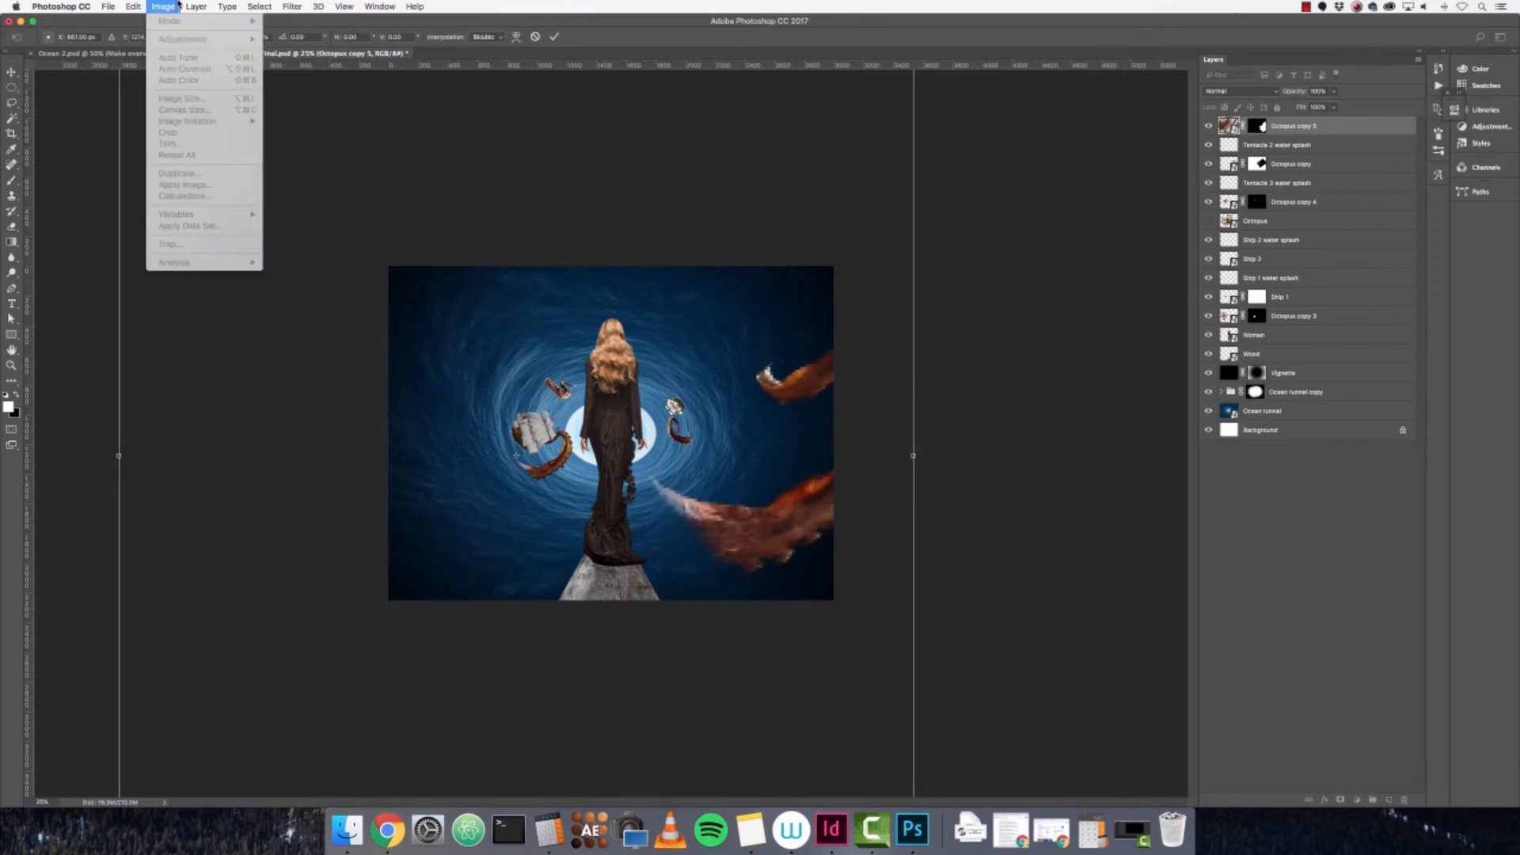
mouse_move(133, 7)
mouse_move(198, 271)
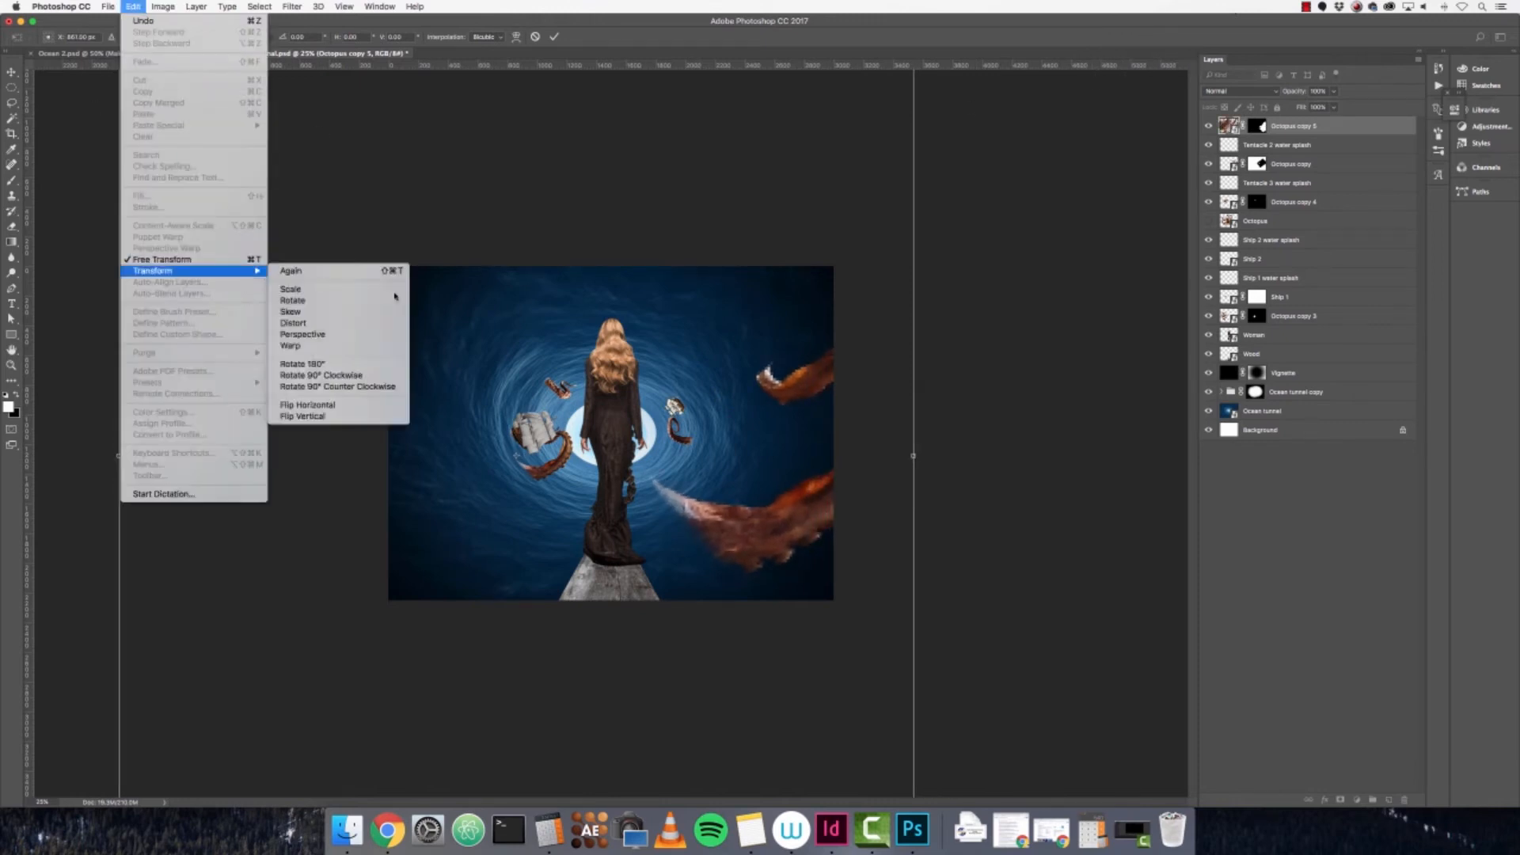
left_click(342, 409)
left_click_drag(315, 469, 699, 489)
left_click_drag(473, 480, 689, 92)
left_click_drag(717, 417, 782, 729)
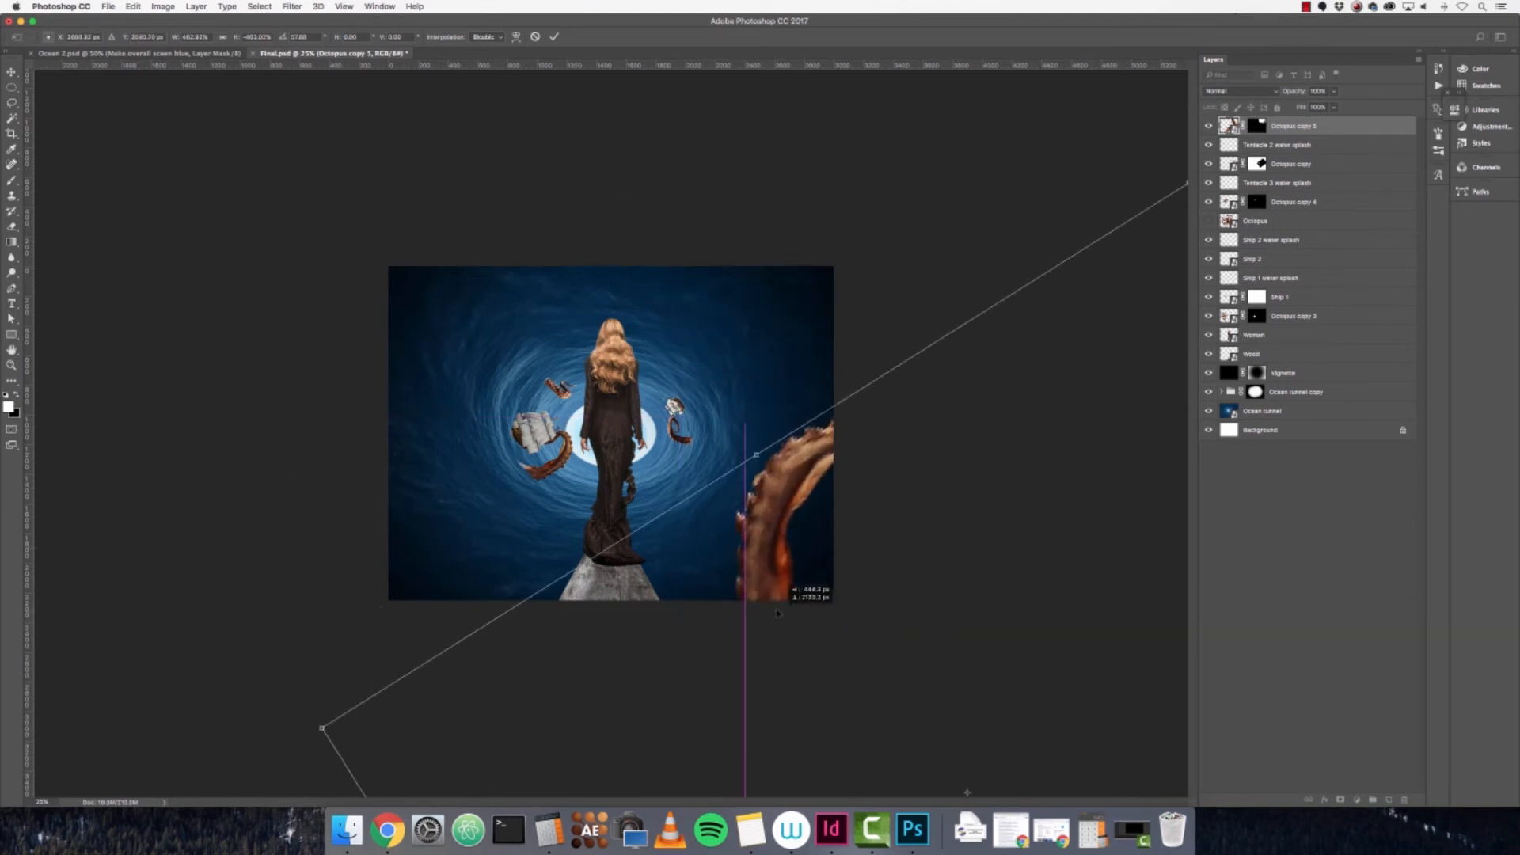
- Enlarge the tentacle copy further and adjust its position and rotation so it rises from the canvas's lower-right edge
left_click_drag(321, 723, 66, 697)
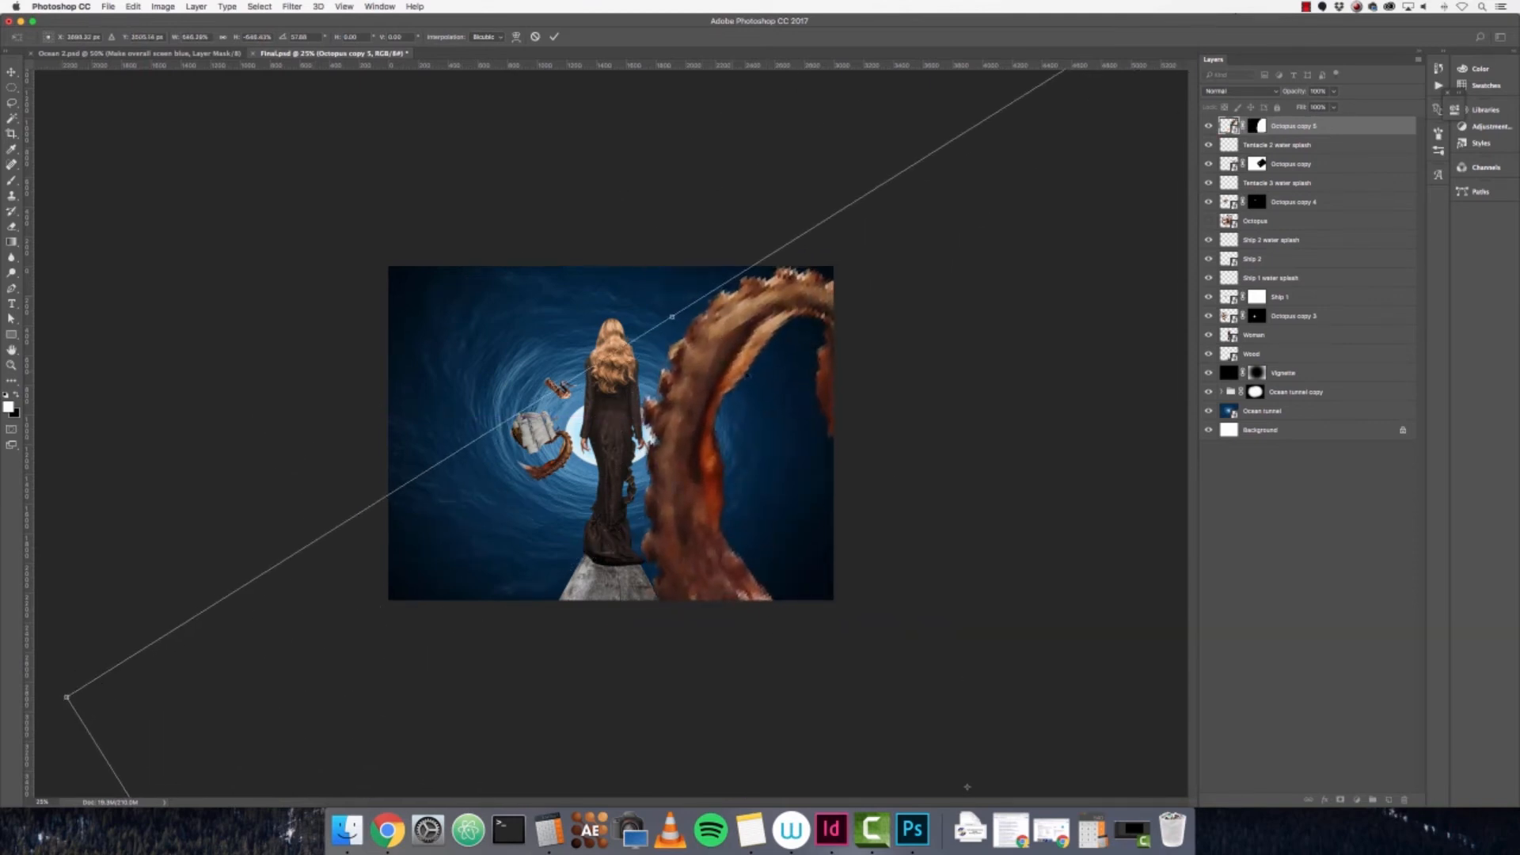
left_click_drag(728, 382, 798, 453)
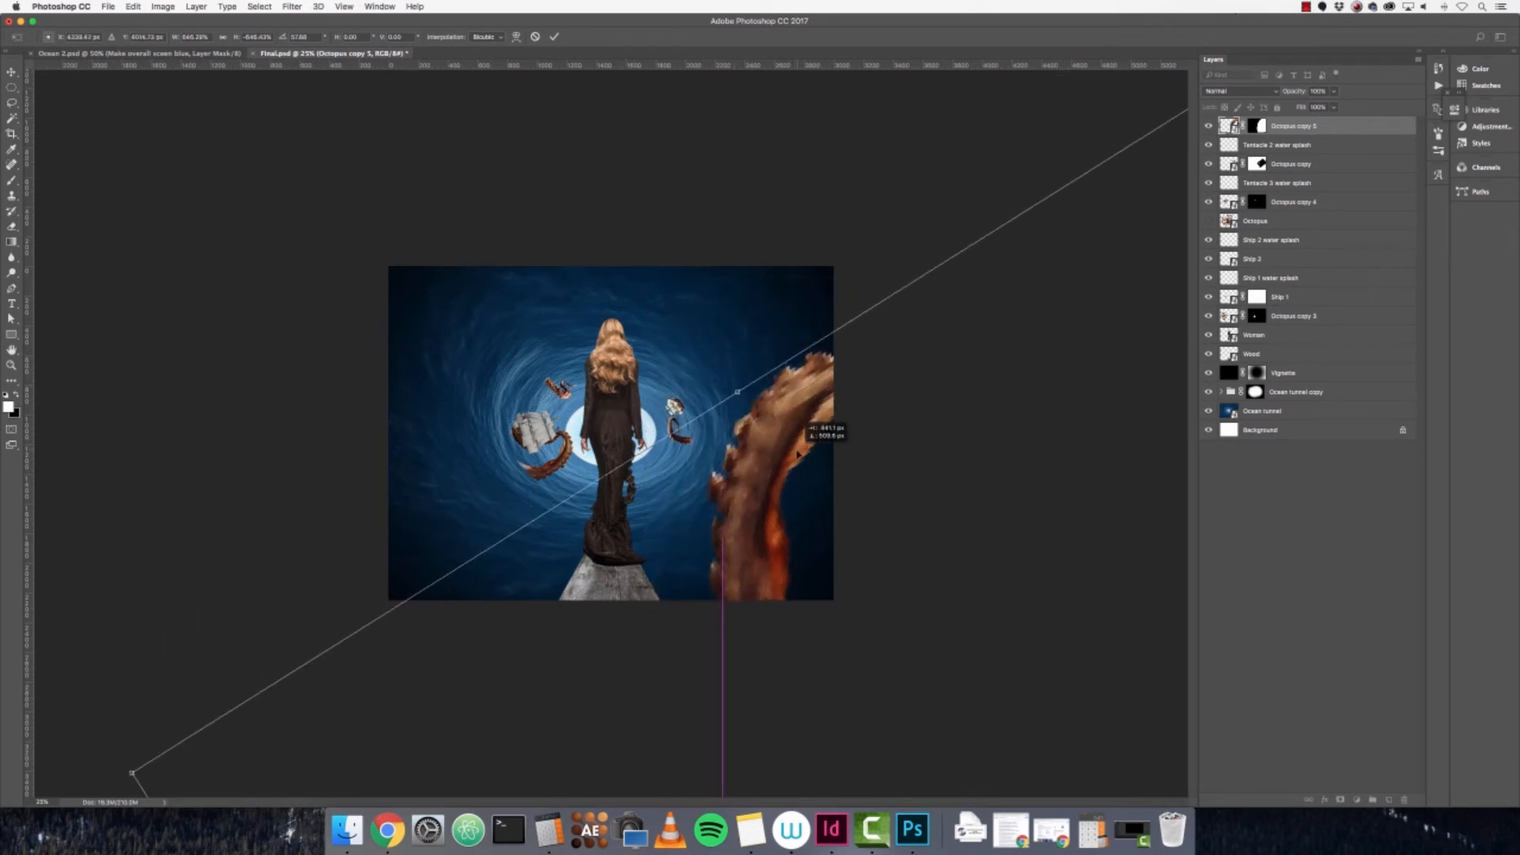
left_click_drag(686, 414, 800, 346)
left_click_drag(808, 461, 736, 489)
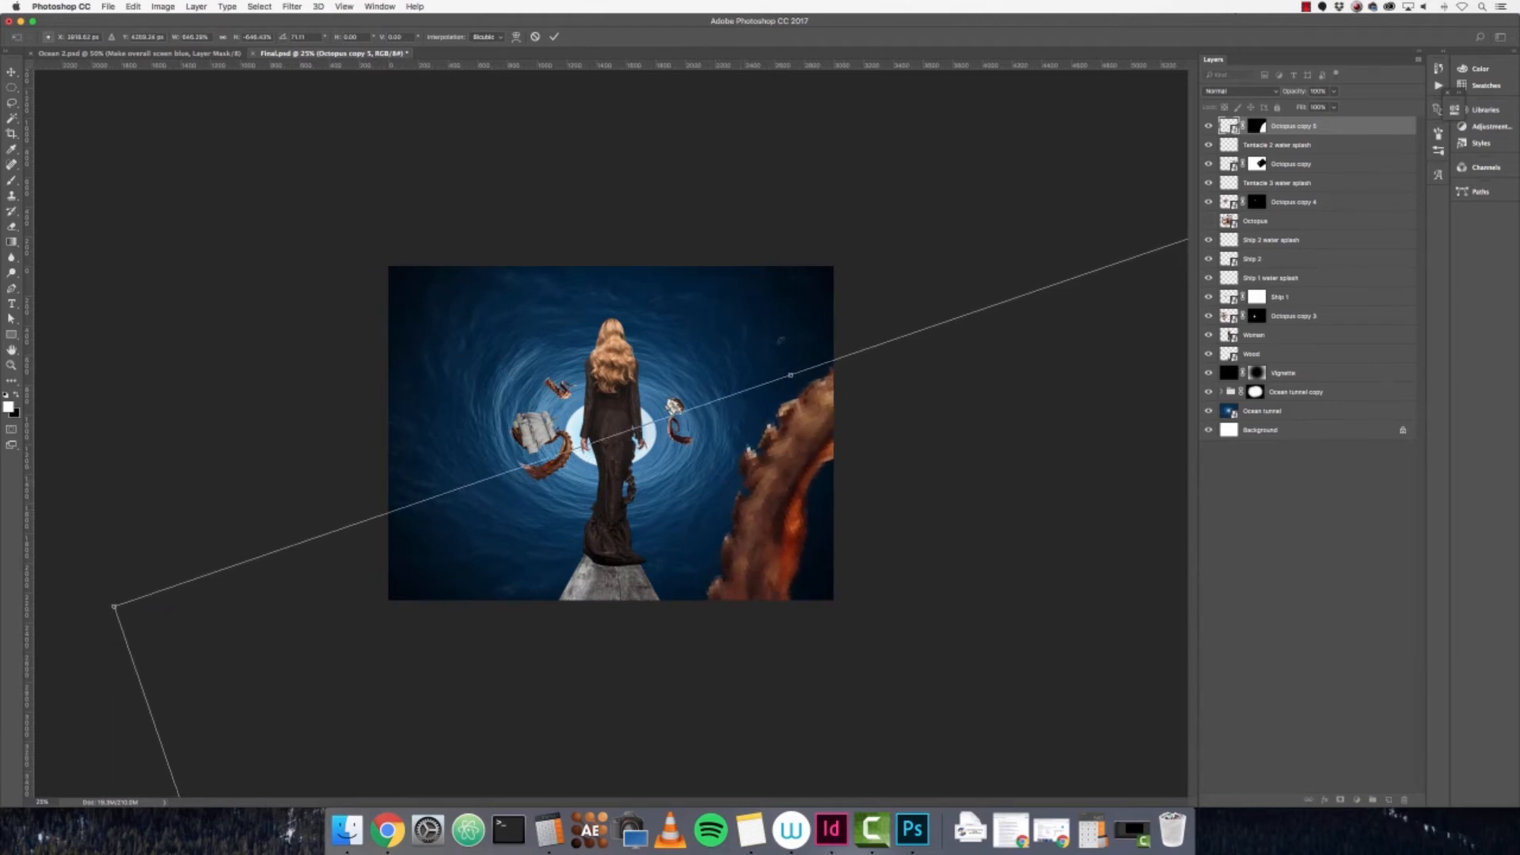
left_click_drag(781, 339, 797, 485)
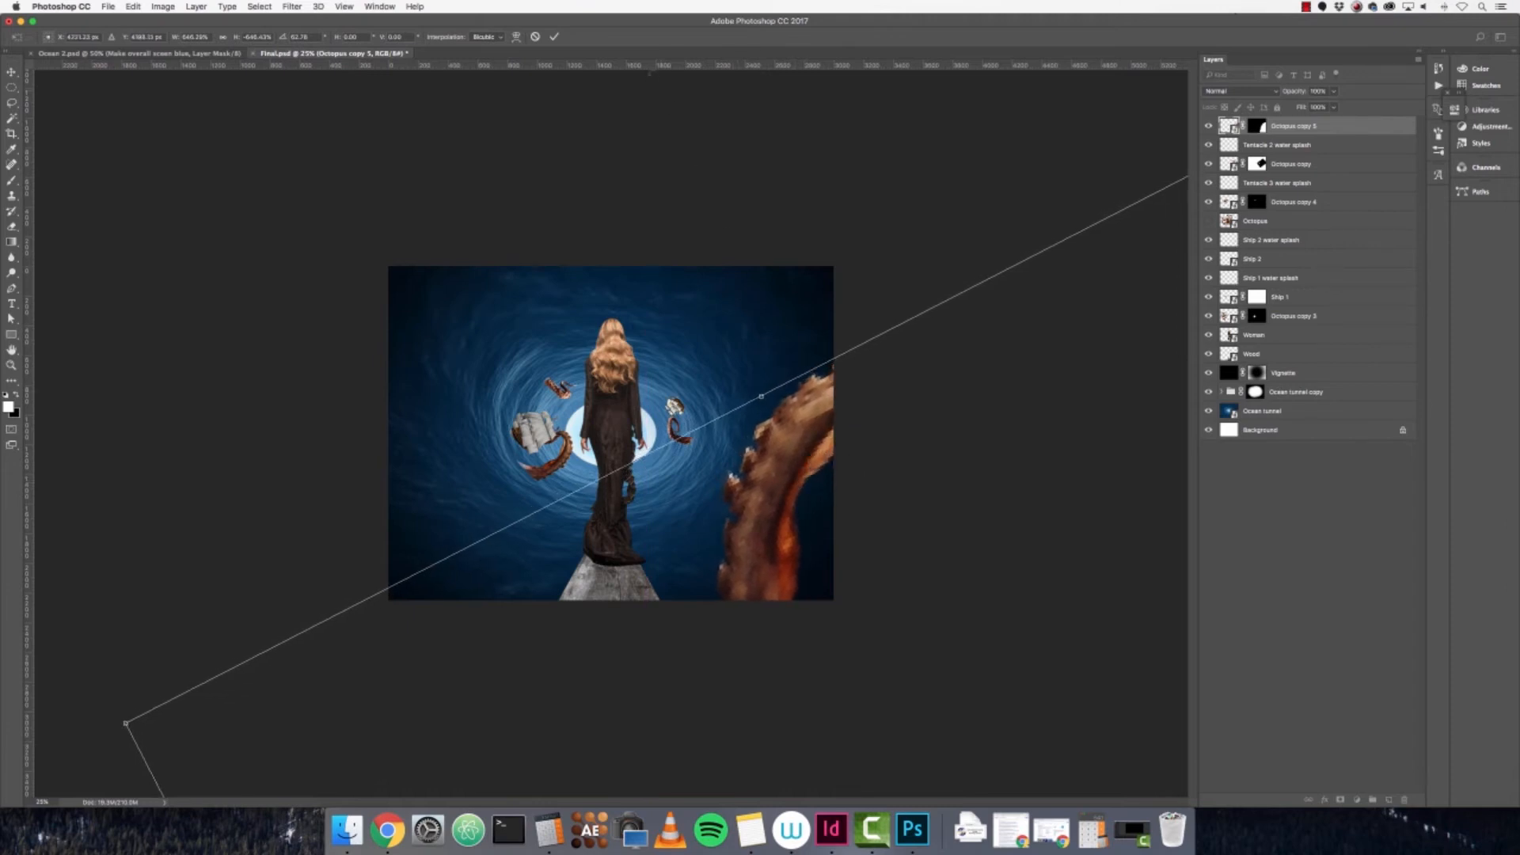
left_click(554, 37)
- Apply a Motion Blur smart filter at a 70° angle to the large foreground tentacle, fine-tuning the blur distance
key("m")
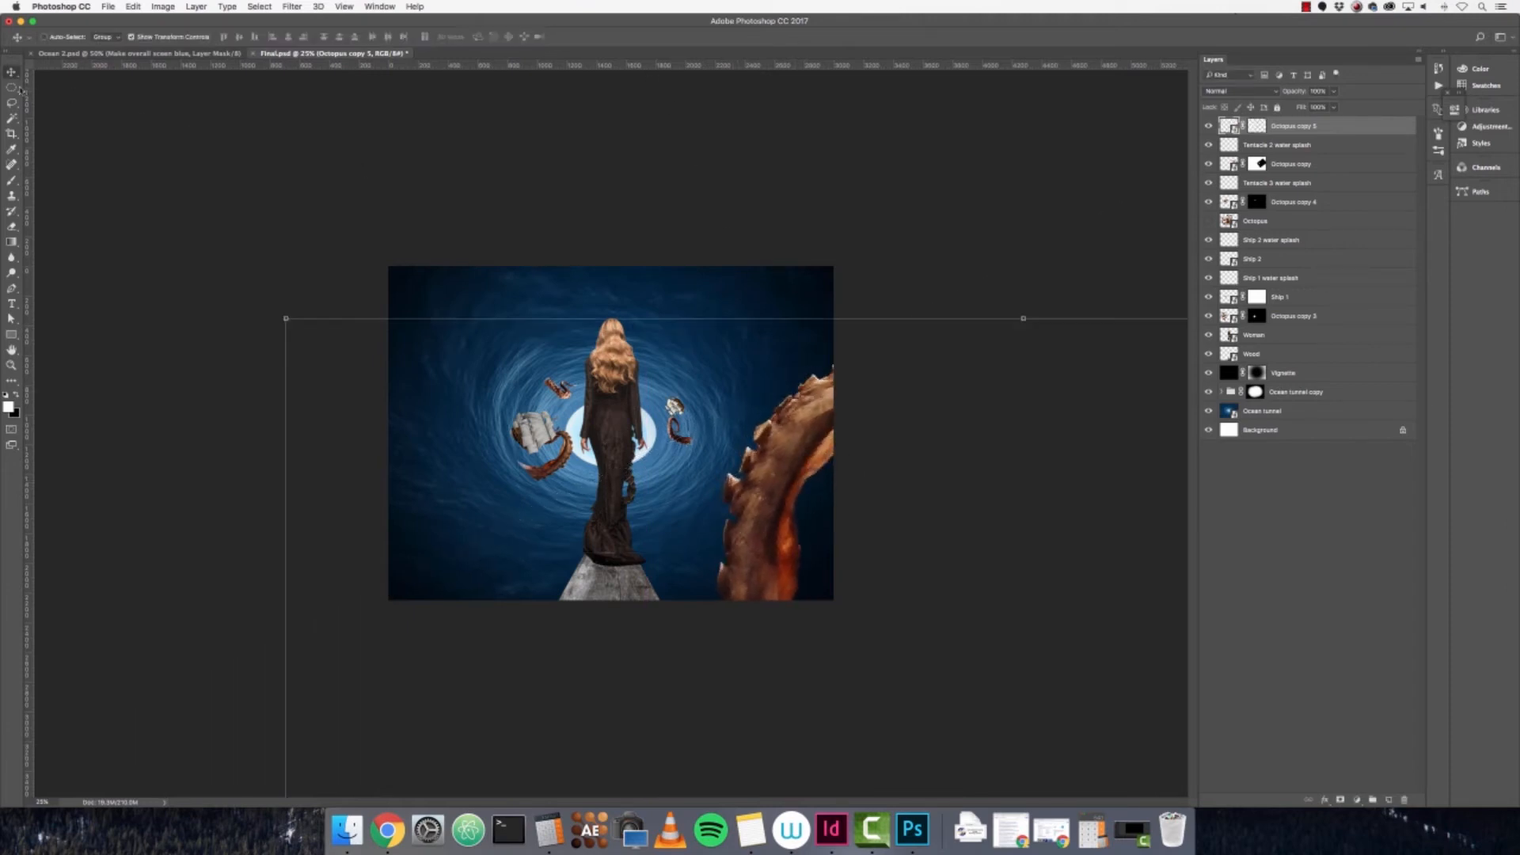
key("super+equal")
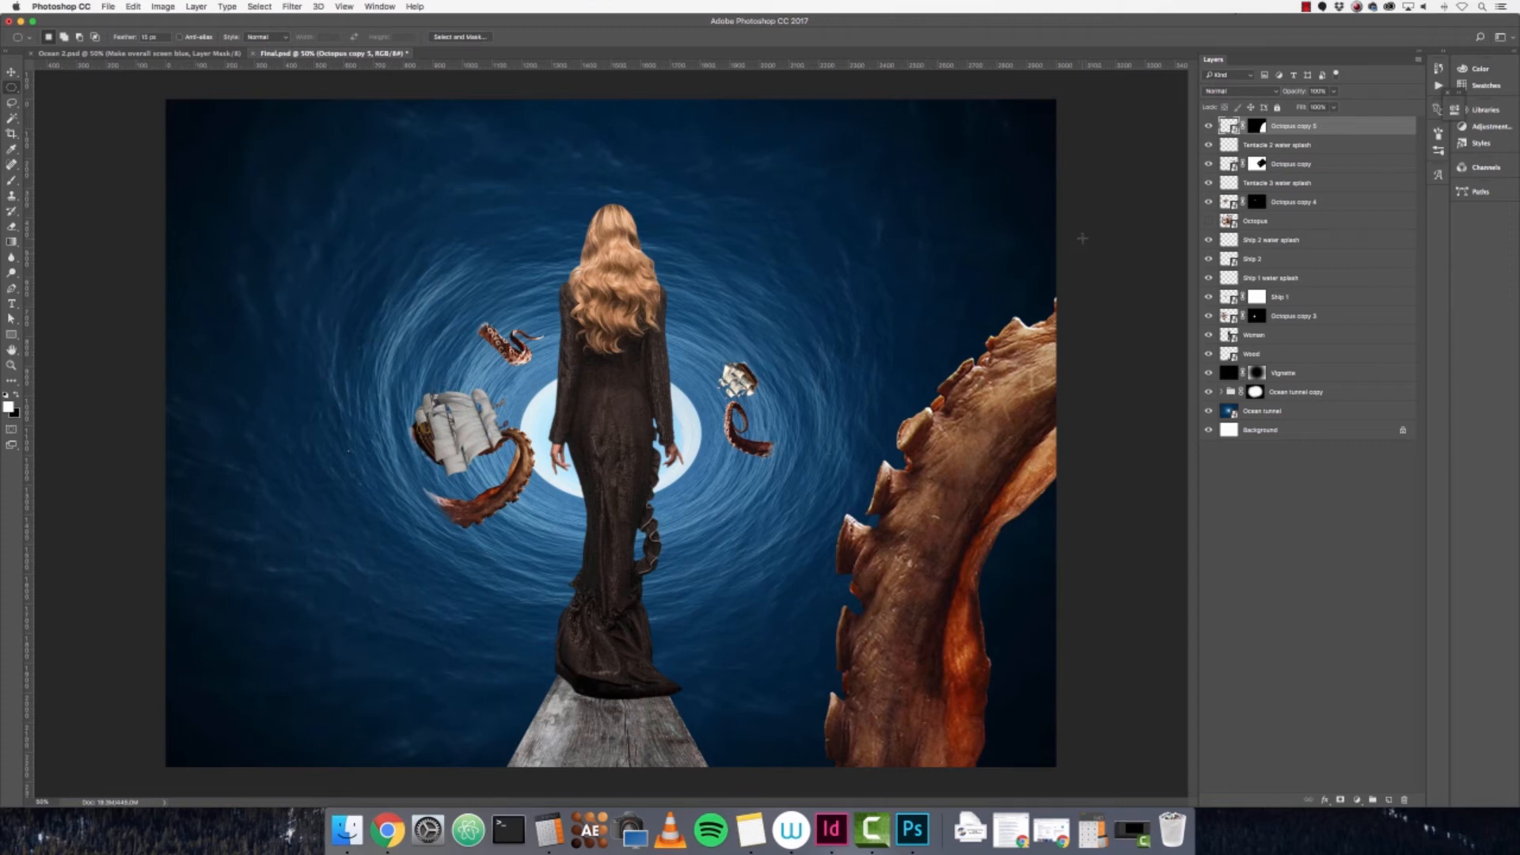
left_click(300, 6)
mouse_move(341, 147)
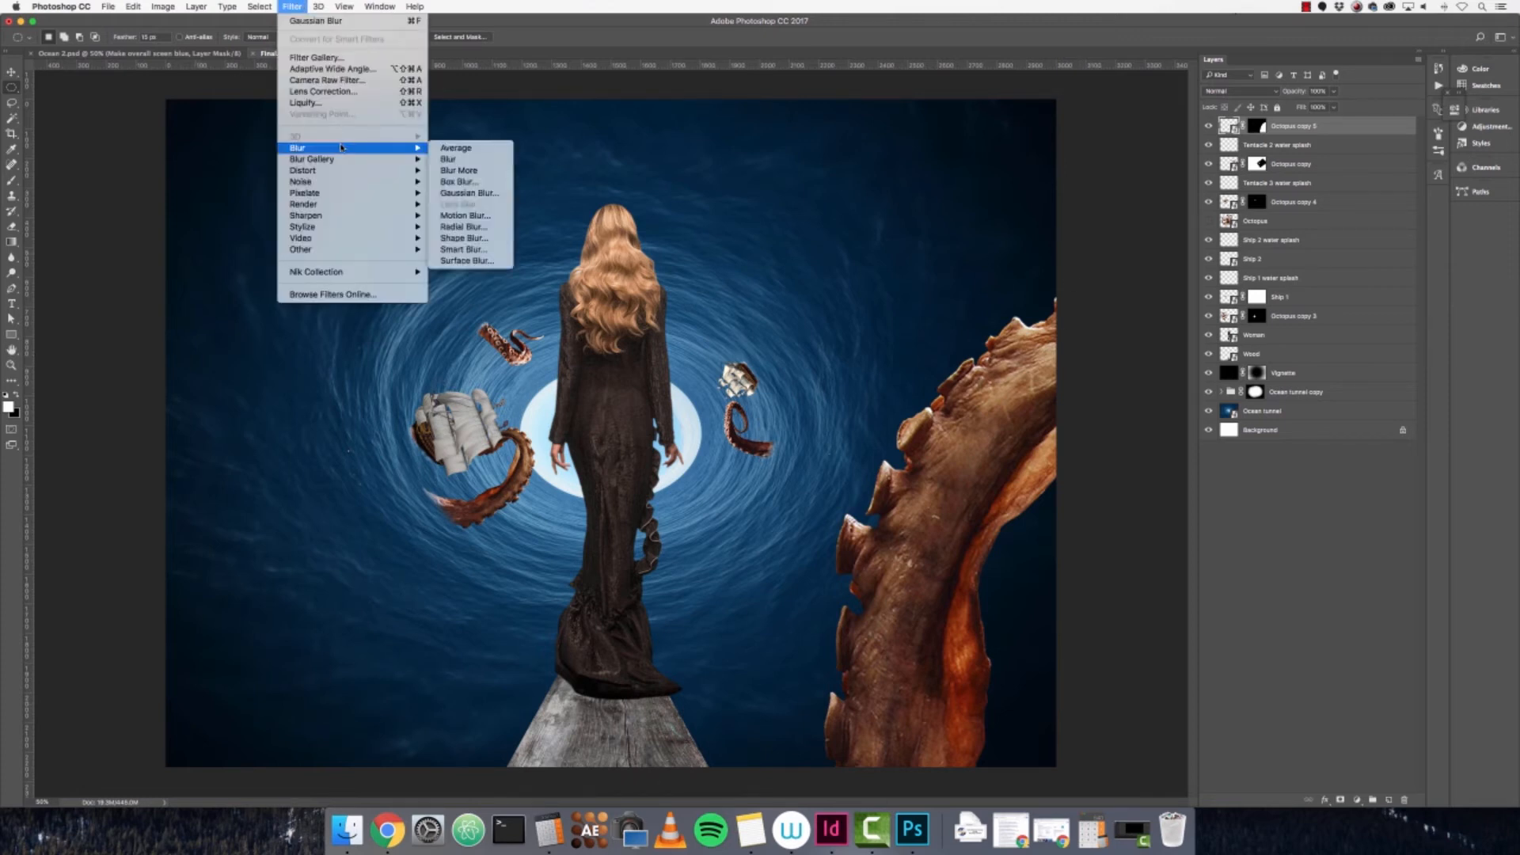
left_click(466, 216)
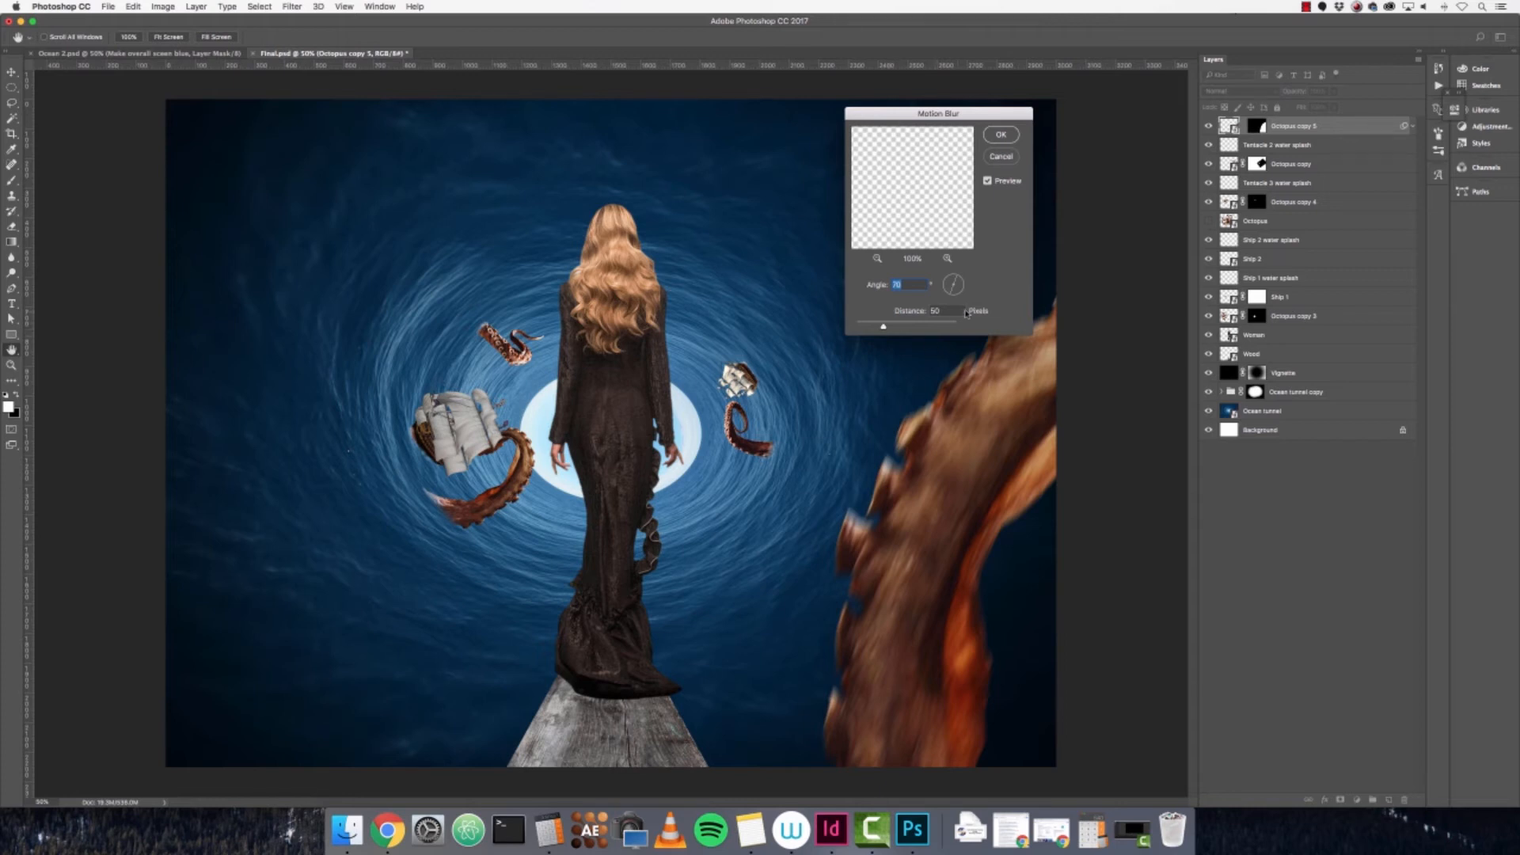
mouse_move(883, 325)
left_mouse_down()
mouse_move(917, 325)
mouse_move(887, 329)
left_mouse_up()
left_click_drag(883, 327, 886, 327)
left_click_drag(884, 327, 885, 325)
left_click(1001, 135)
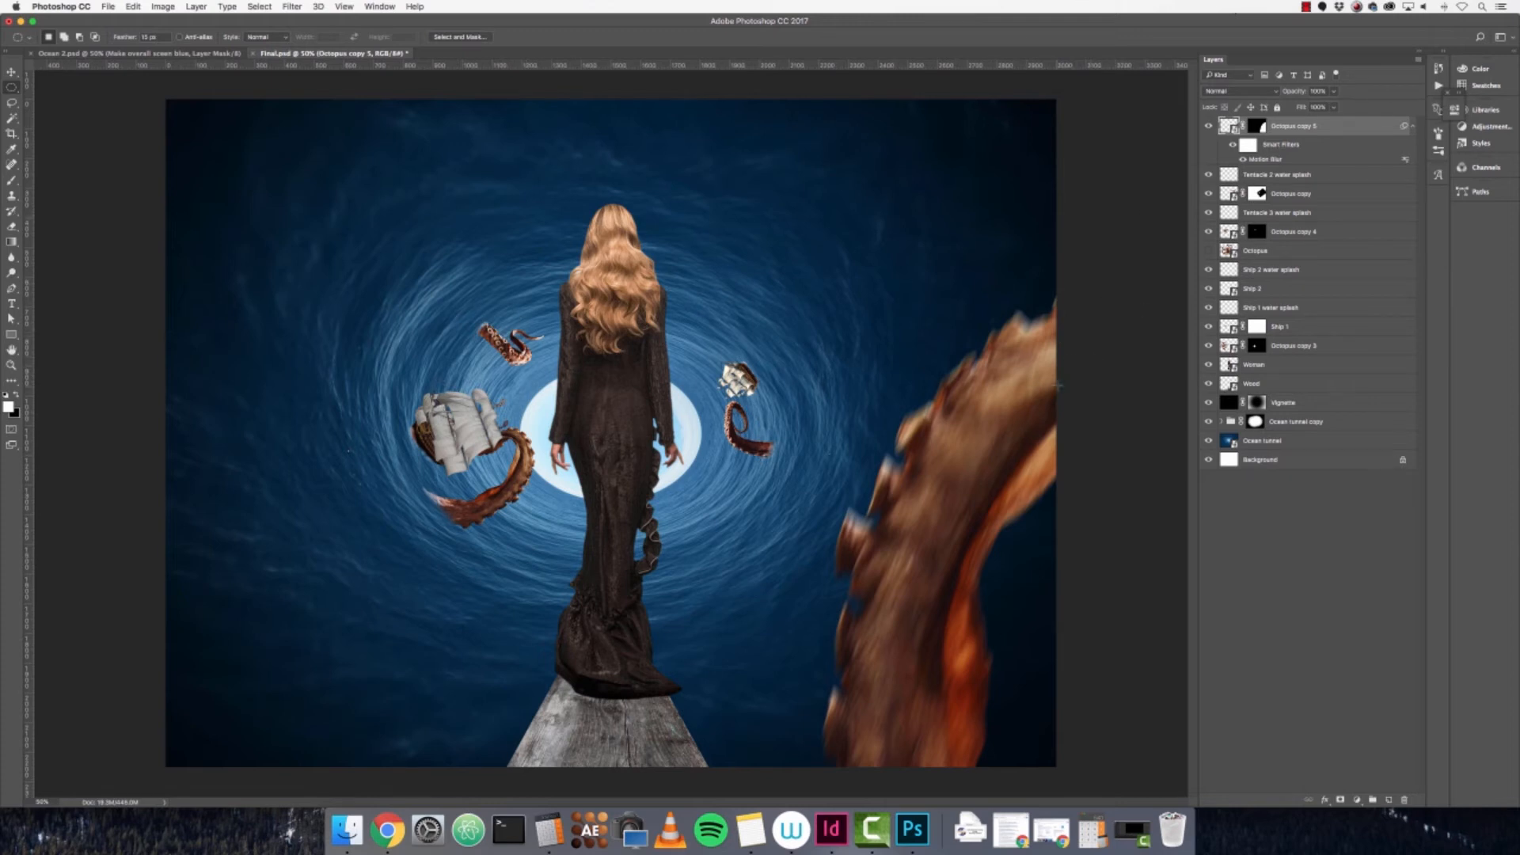
- Create a new top layer named "Tentacle 1 water splash" for the tentacle beside the larger ship
key("super+Tab")
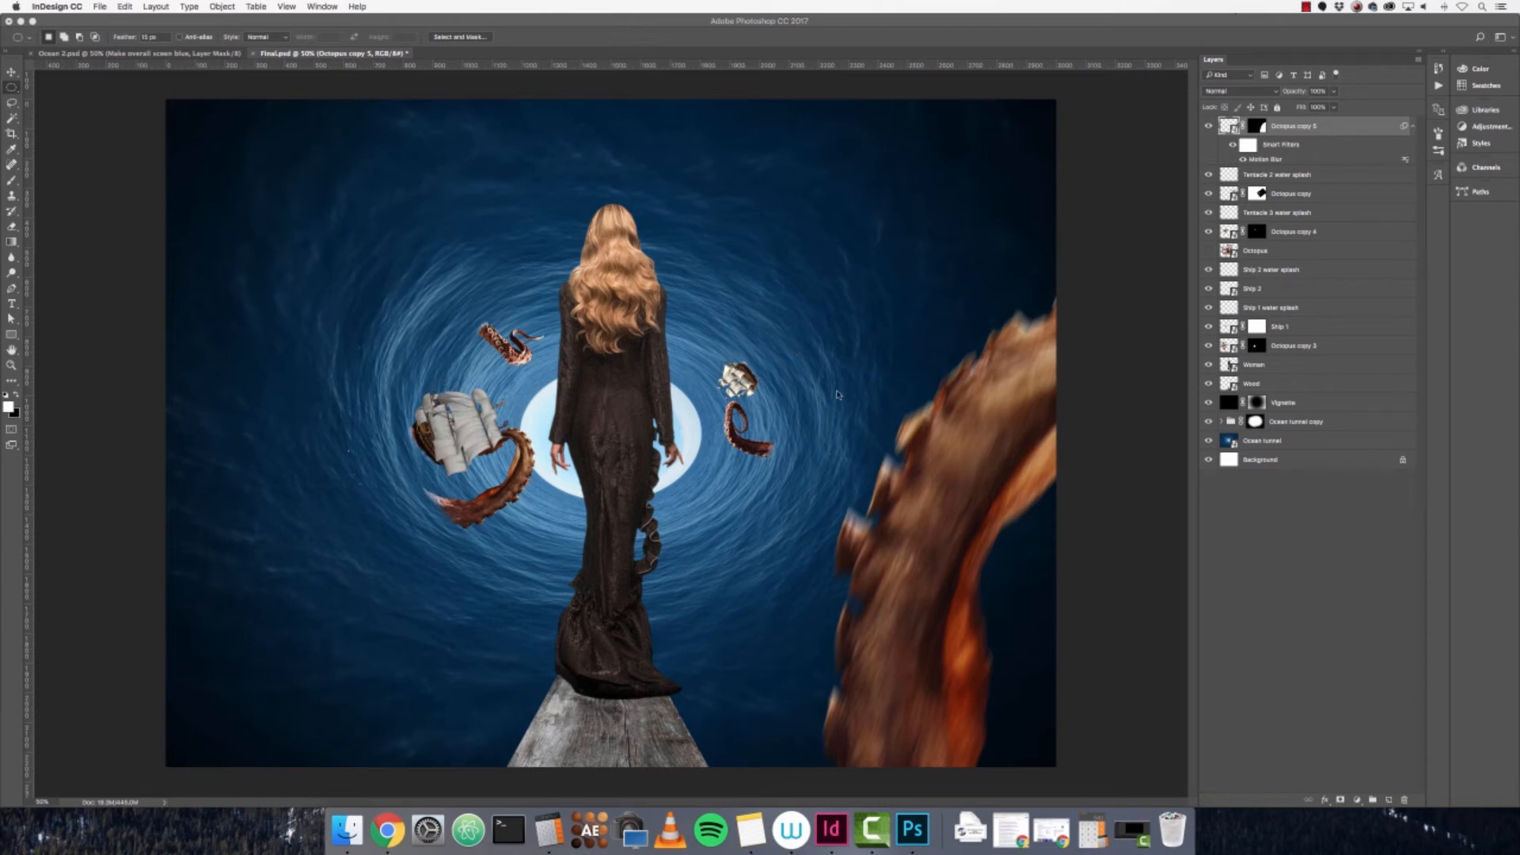
left_click(468, 528)
scroll(471, 531, "up", 5)
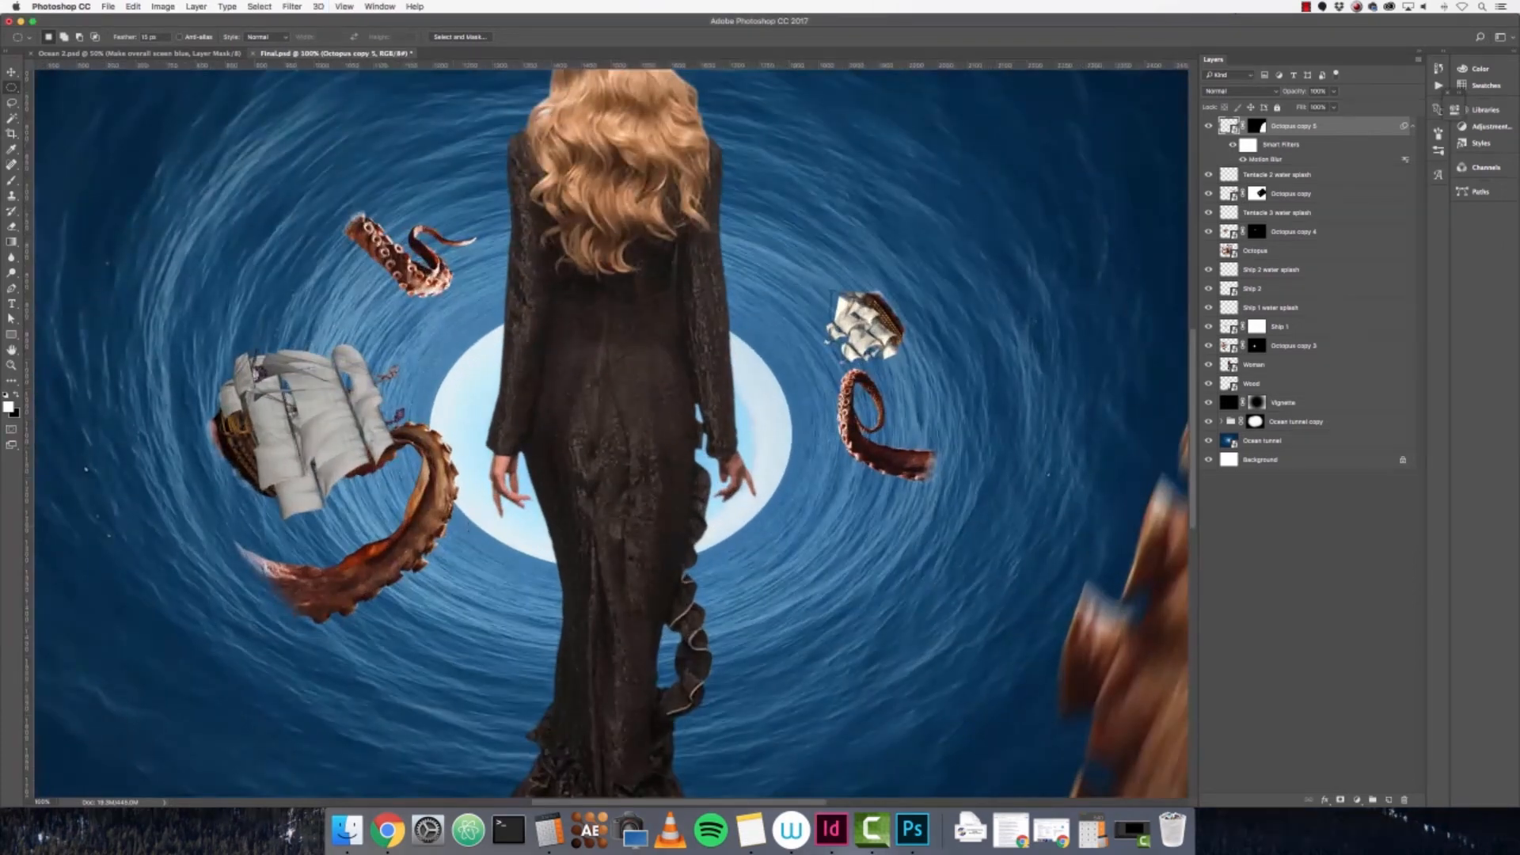
scroll(633, 458, "up", 5)
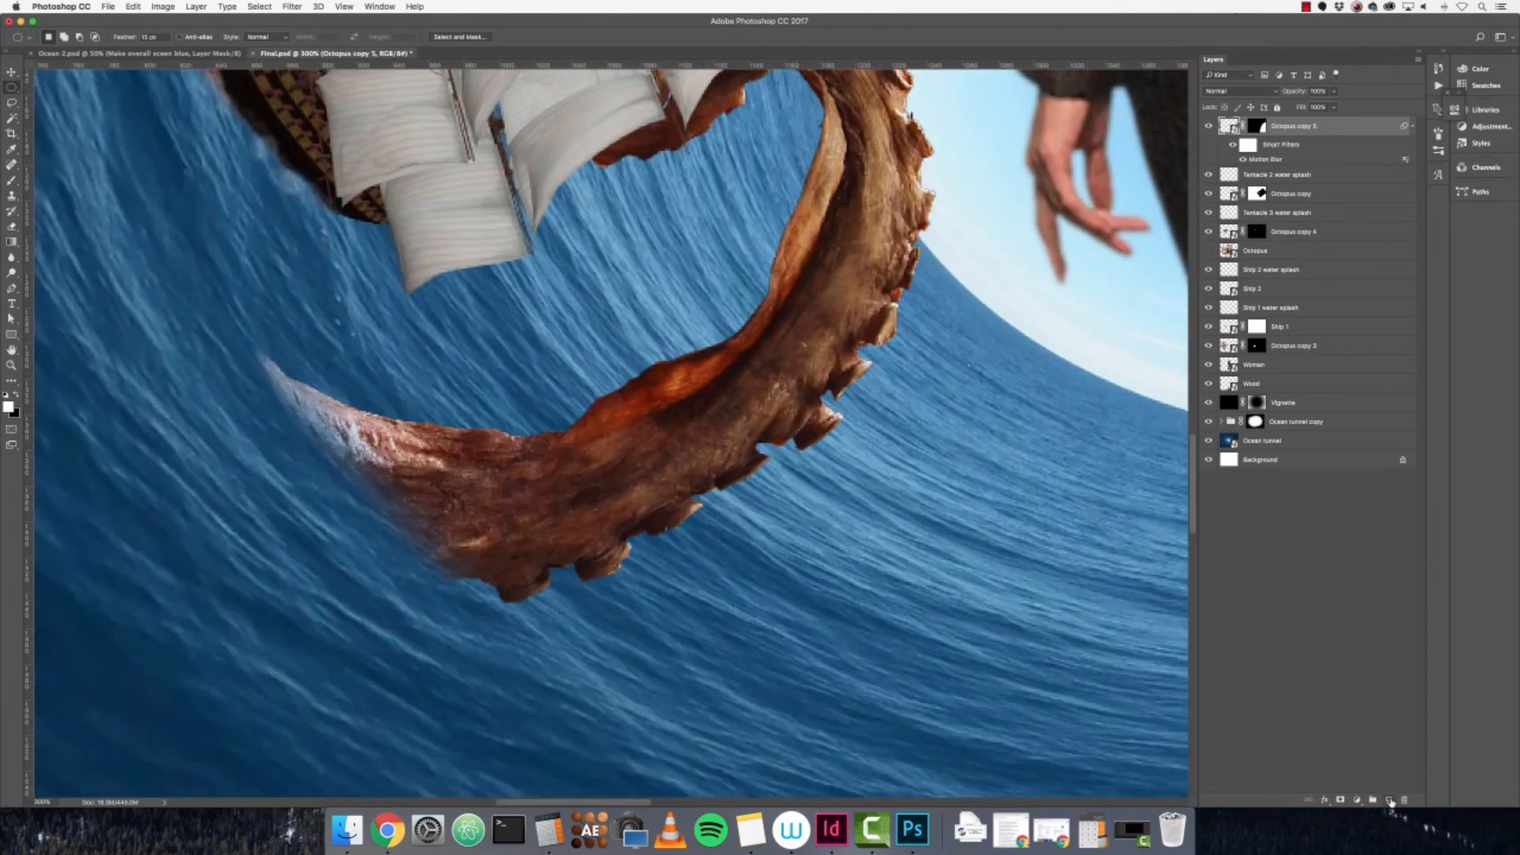
left_click(1390, 801)
double_click(1254, 127)
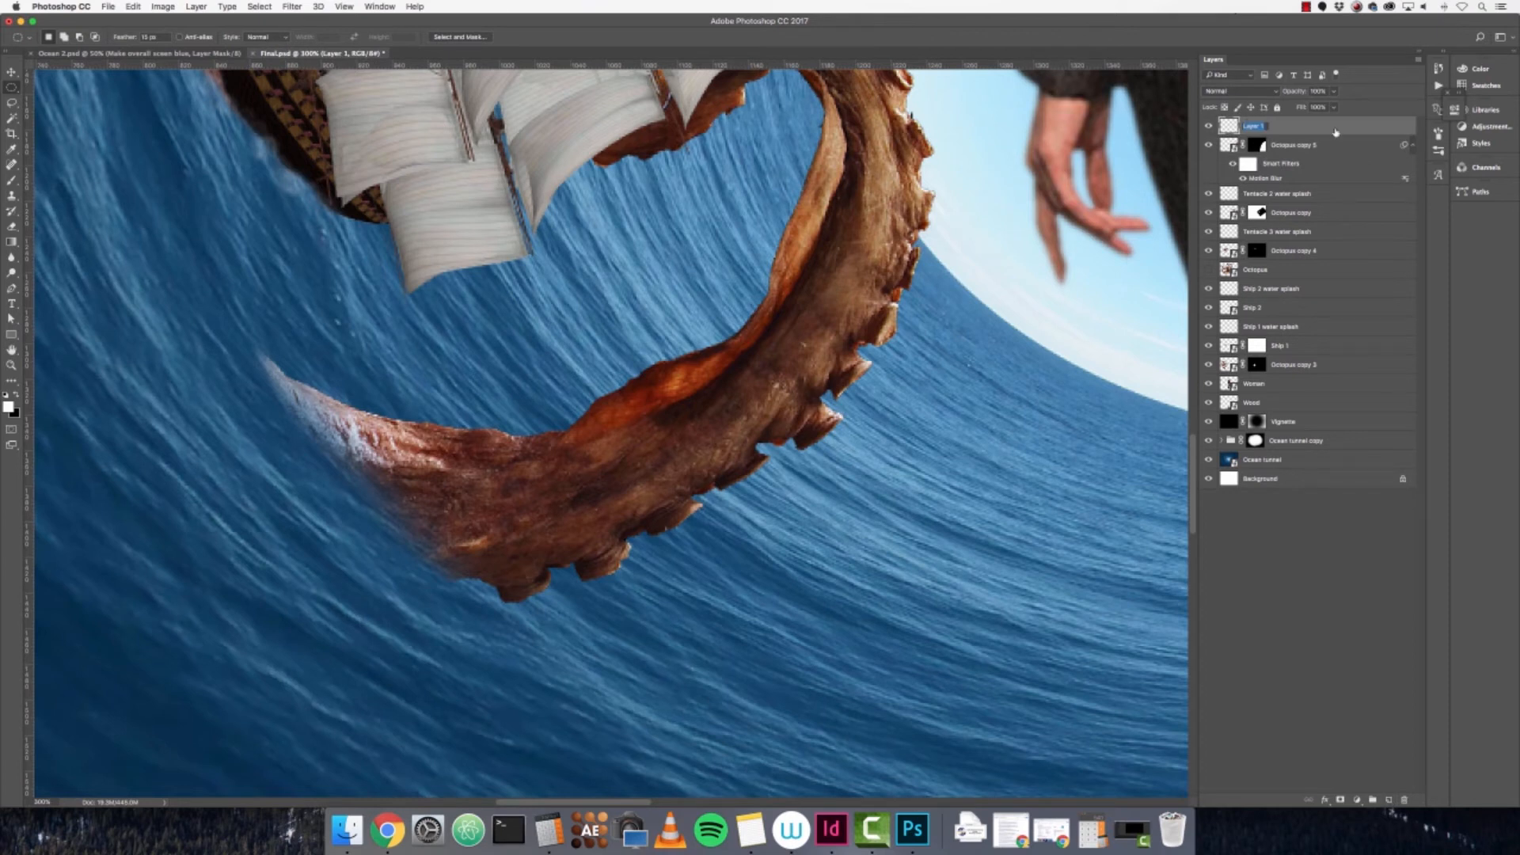
type("Tentacle 4")
key("BackSpace")
type("1 water splash")
left_click(1384, 133)
- Choose a fan-shaped bristle brush and reduce it to a small size for painting the water splash
key("b")
left_click(61, 37)
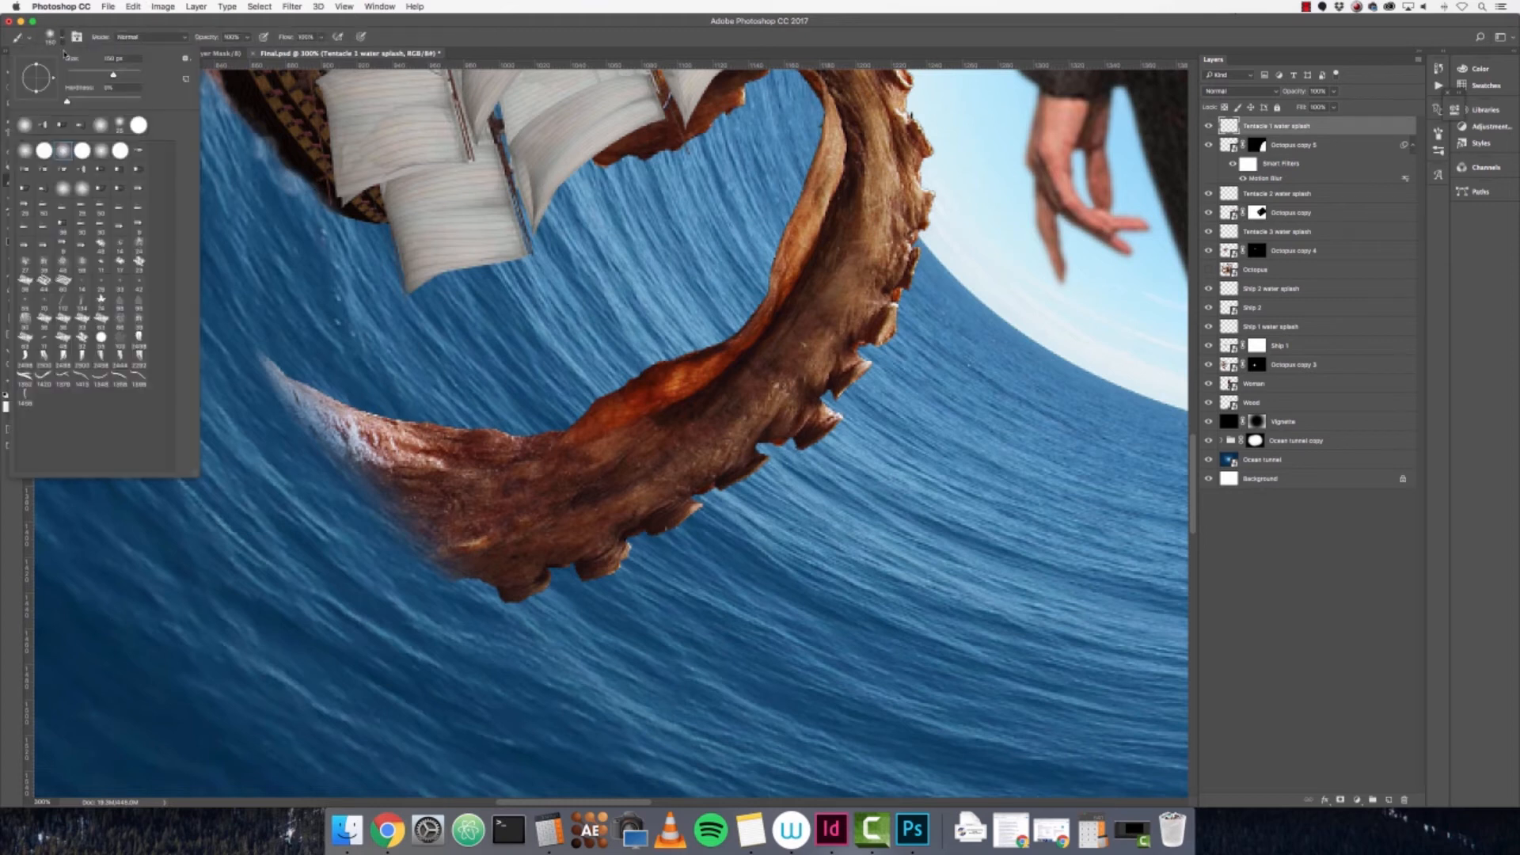
left_click(82, 169)
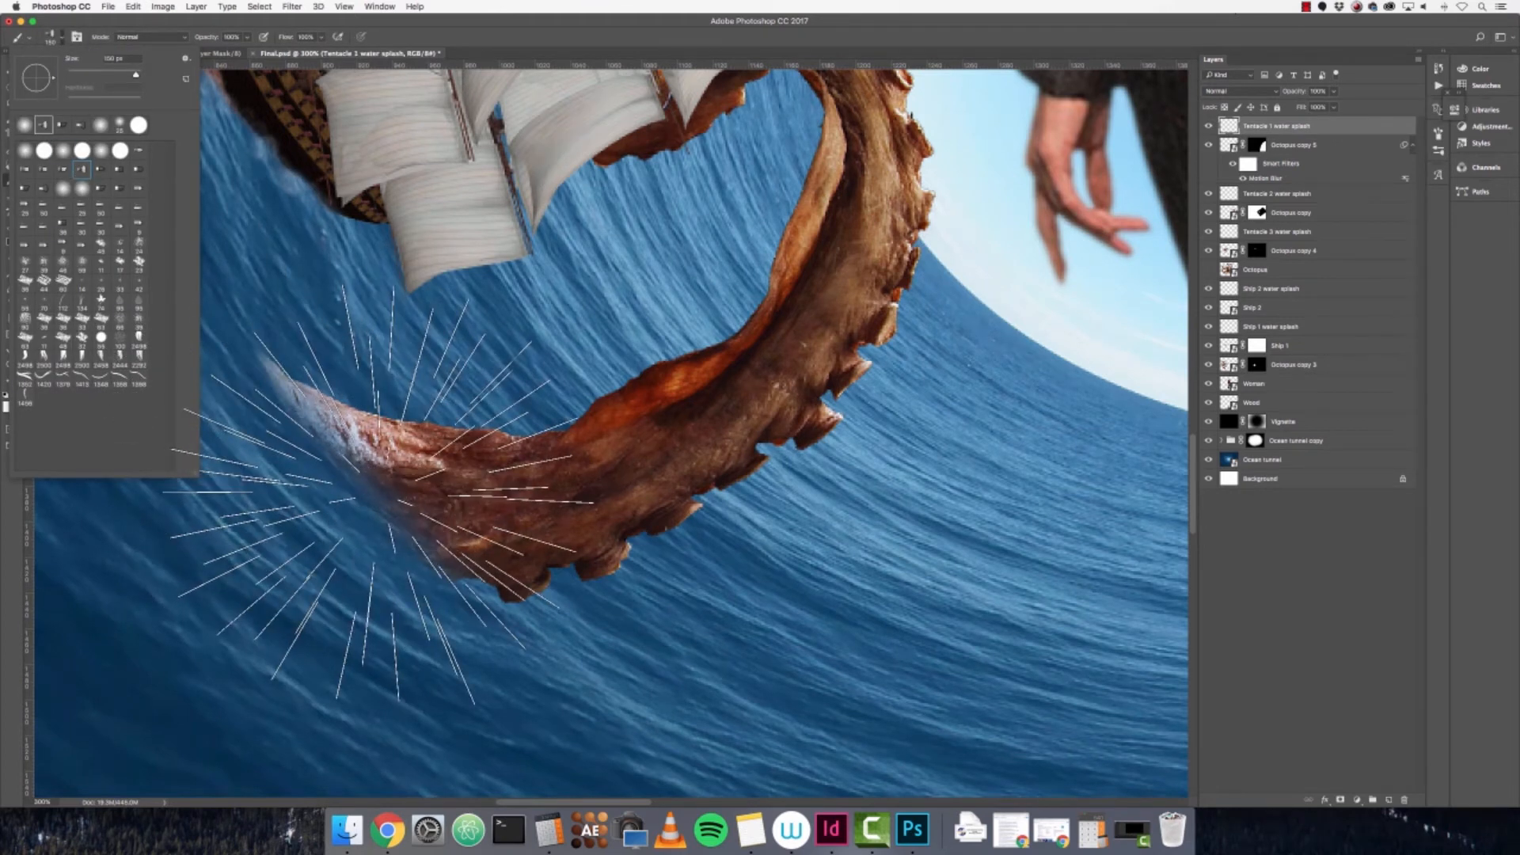
key("Return")
key("bracketleft")
key("bracketleft")
key("bracketleft")
key("bracketleft")
key("bracketleft")
key("bracketleft")
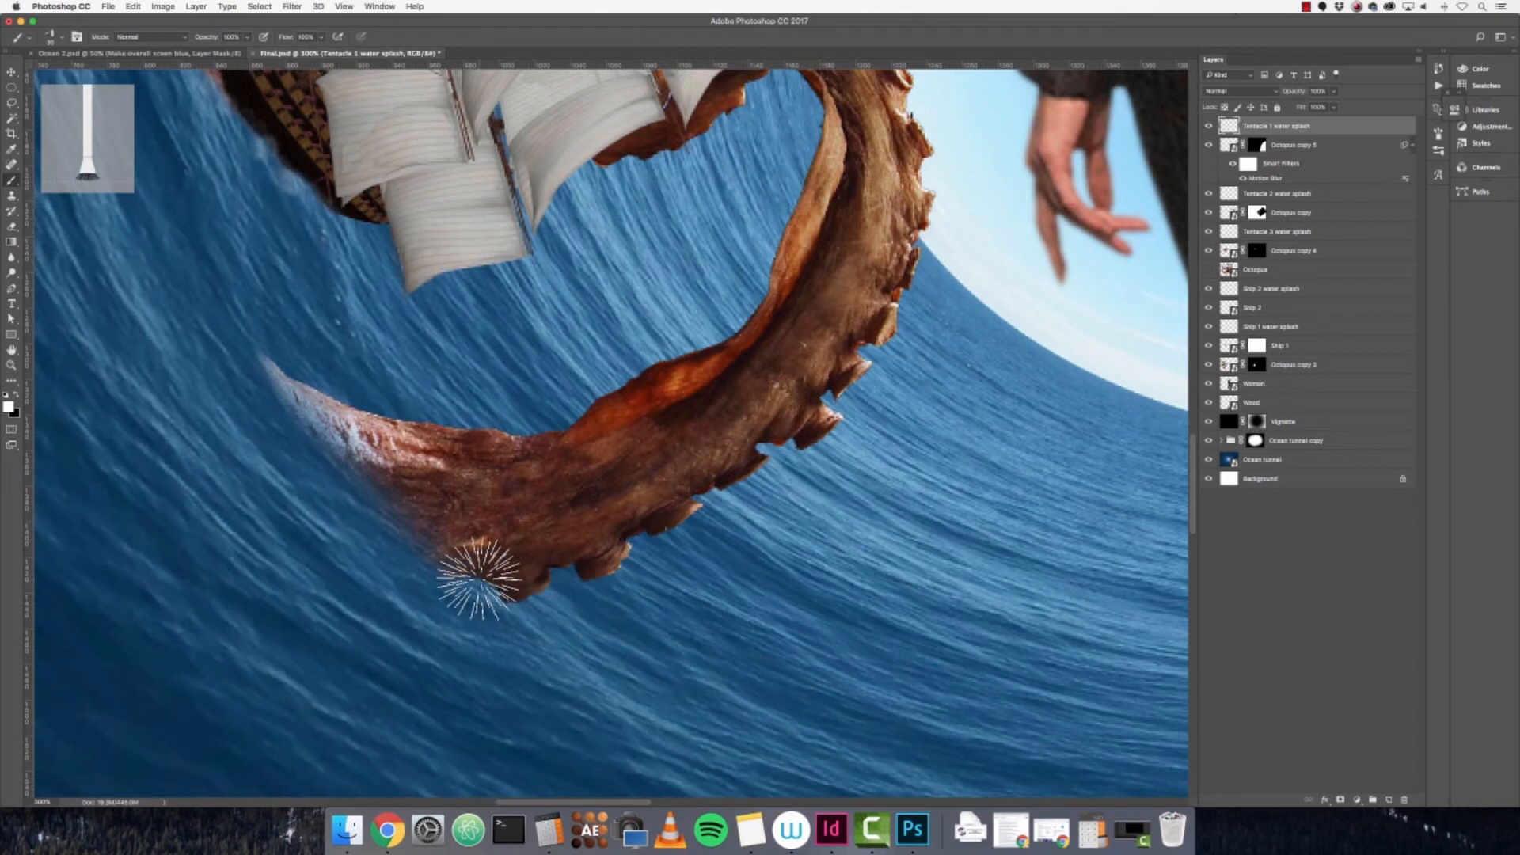
- Paint faint white water spray along the tentacle's cut end with the bristle brush at reduced opacity
left_click(467, 572)
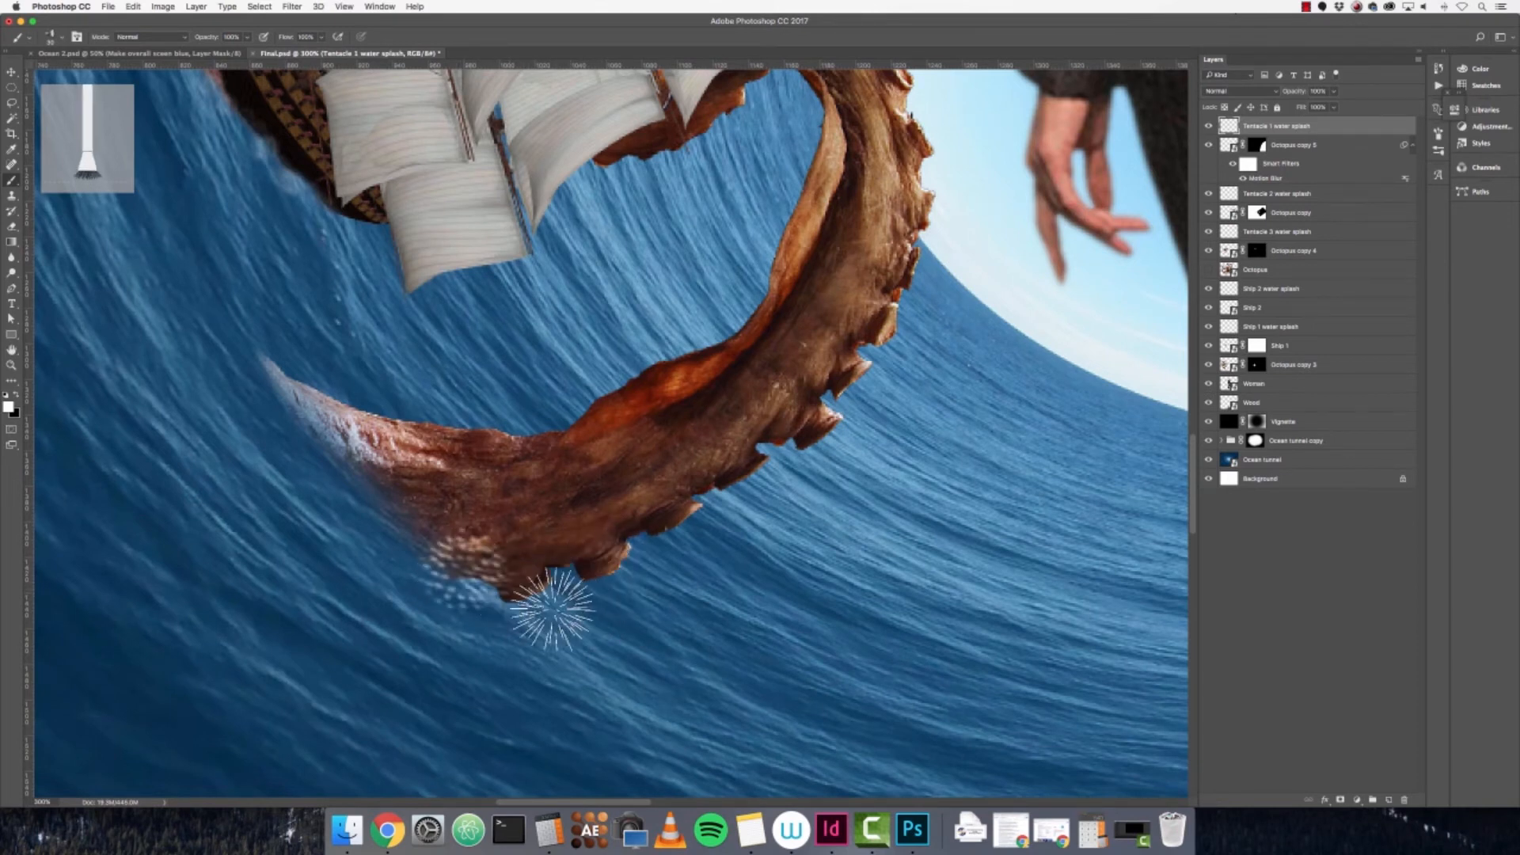
key("super+z")
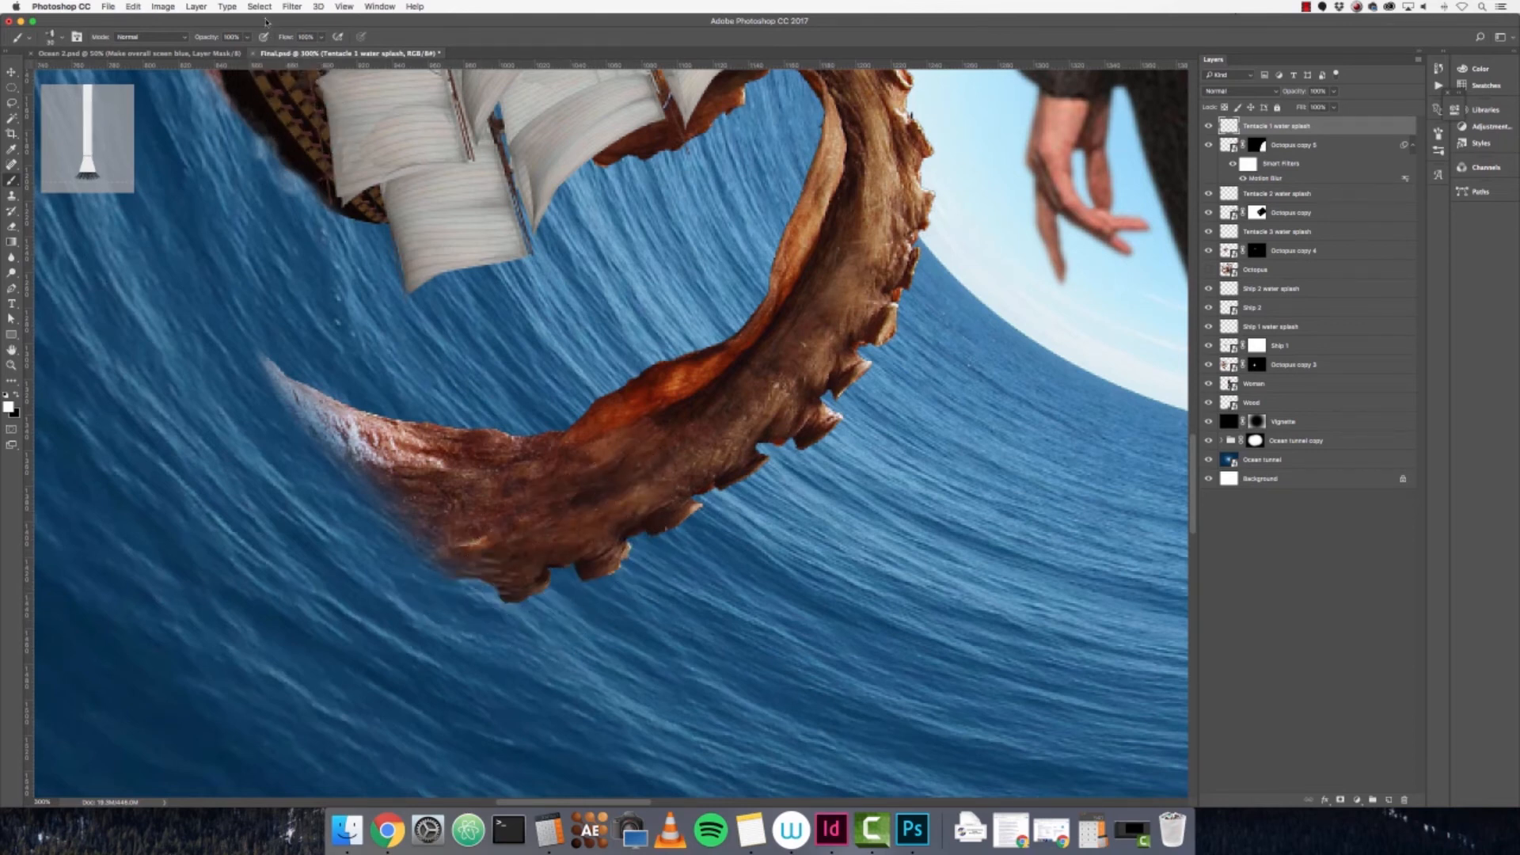
left_click(247, 36)
left_click_drag(250, 51, 203, 59)
mouse_move(349, 475)
left_mouse_down()
mouse_move(558, 604)
mouse_move(475, 578)
mouse_move(507, 598)
mouse_move(502, 615)
mouse_move(392, 499)
mouse_move(396, 515)
left_mouse_up()
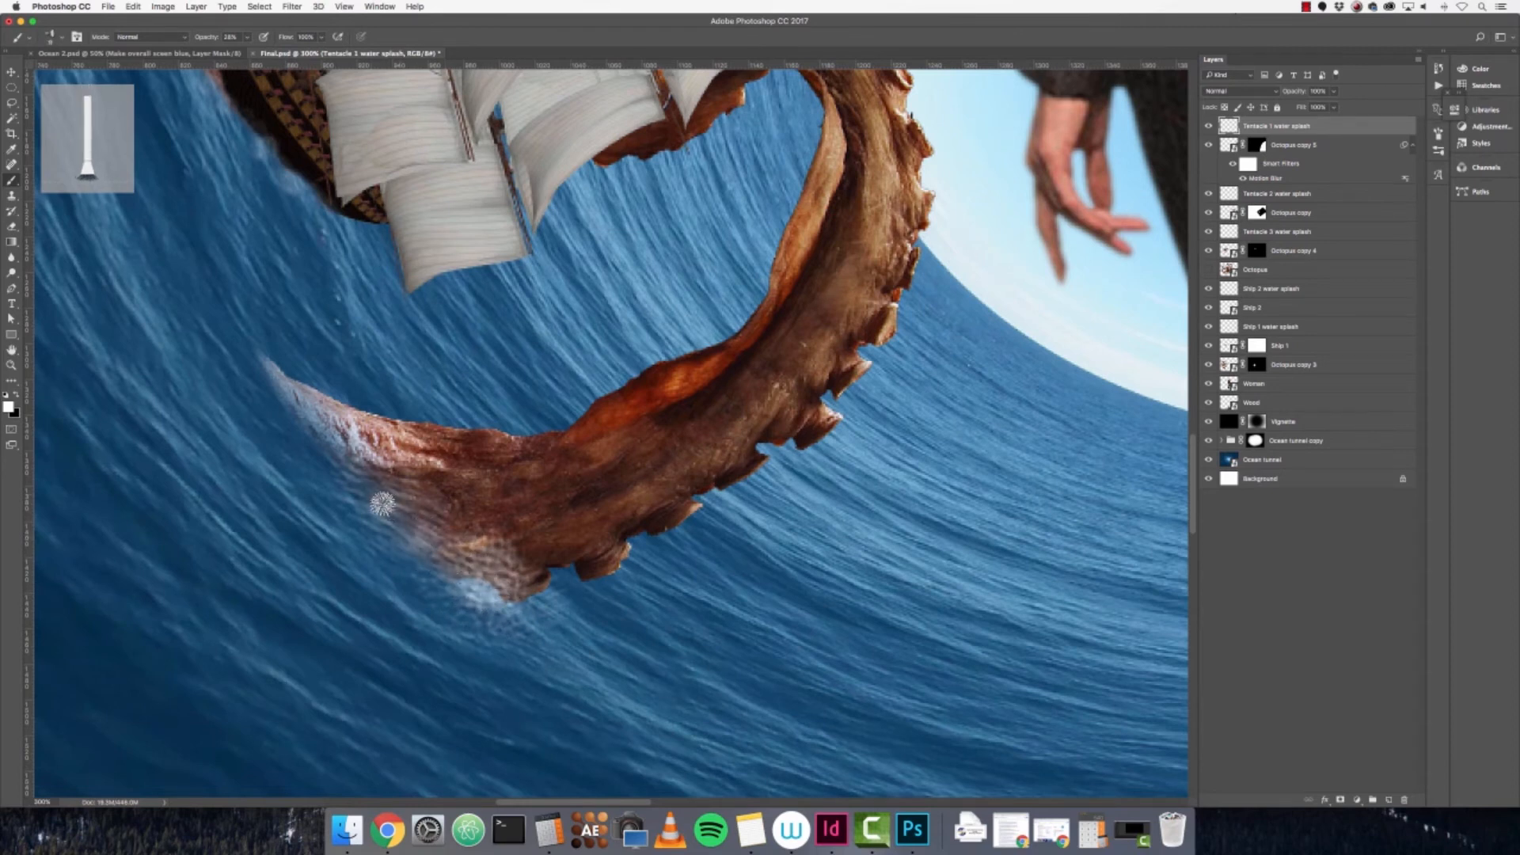
key("bracketright")
key("bracketright")
mouse_move(393, 519)
left_mouse_down()
mouse_move(304, 419)
mouse_move(445, 567)
mouse_move(430, 519)
mouse_move(388, 492)
mouse_move(465, 610)
mouse_move(436, 499)
mouse_move(430, 571)
mouse_move(417, 511)
left_mouse_up()
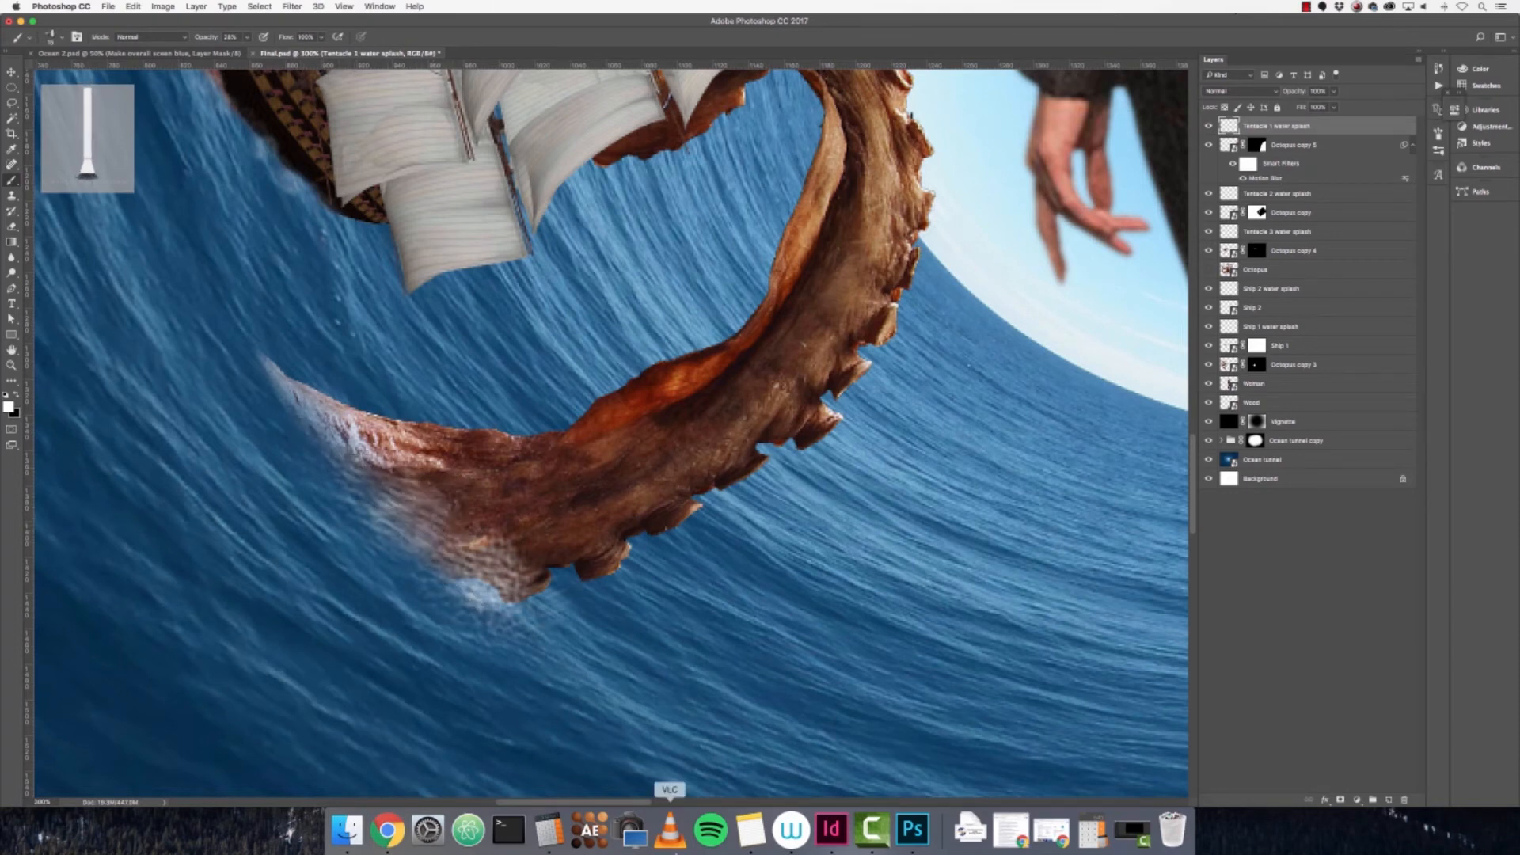
- Rename the large motion-blurred tentacle's layer "Forground tentacle" and toggle its visibility to check it
key("super+0")
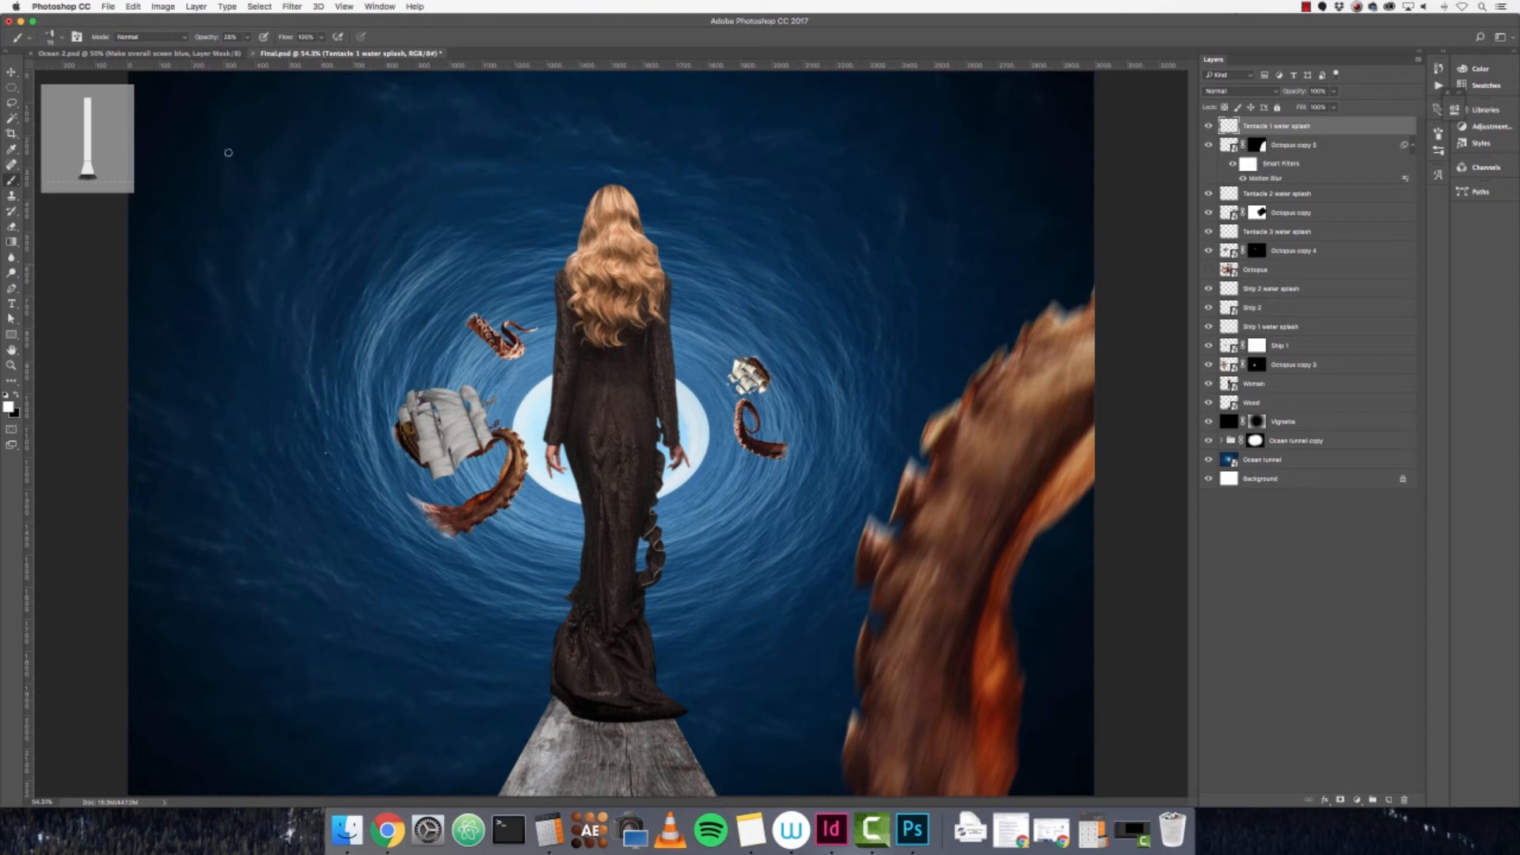
left_click(12, 87)
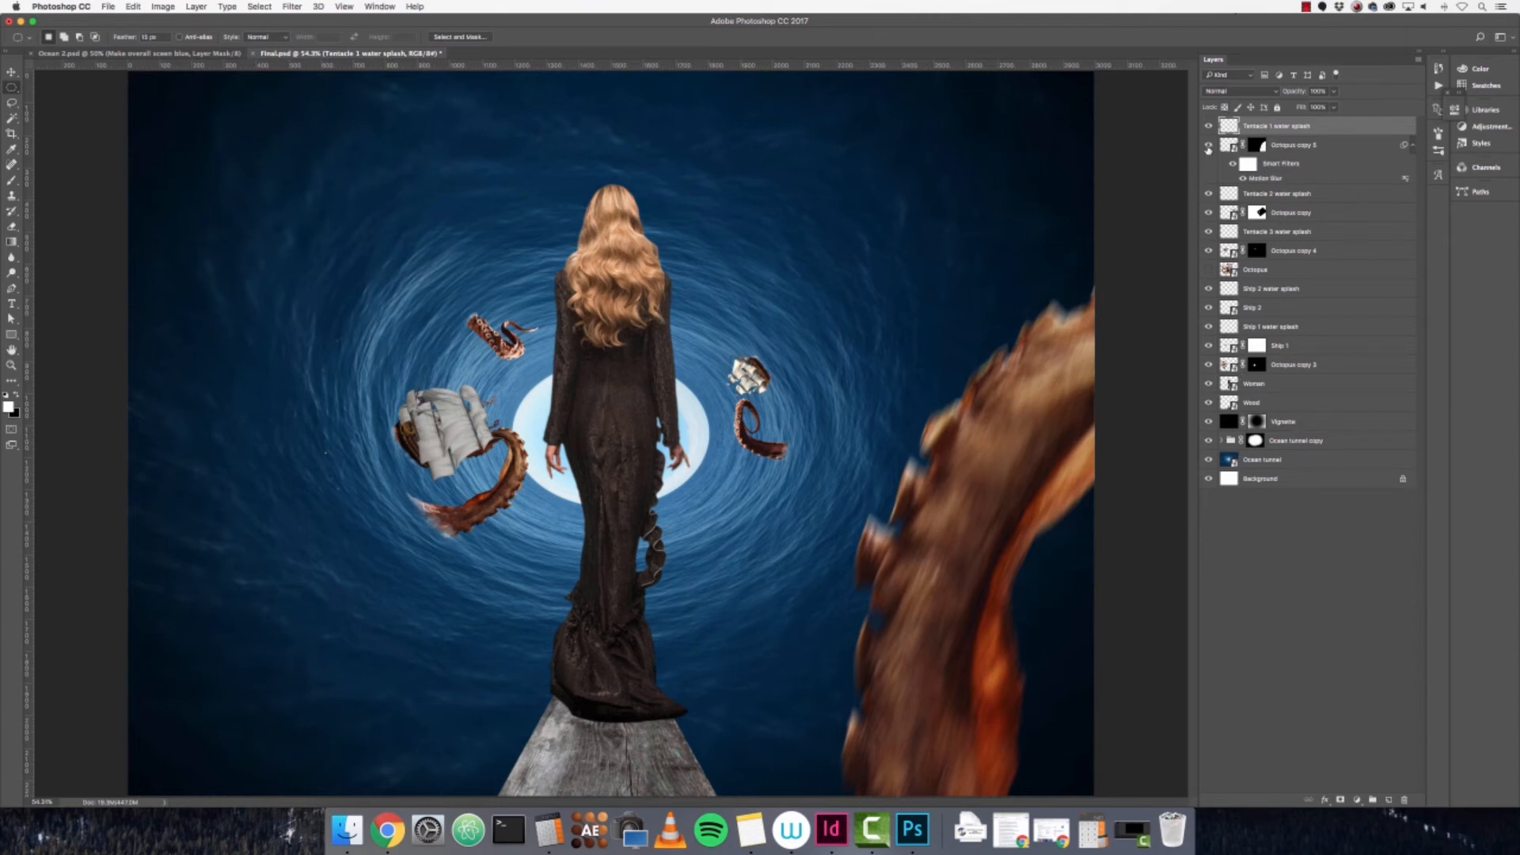
double_click(1299, 150)
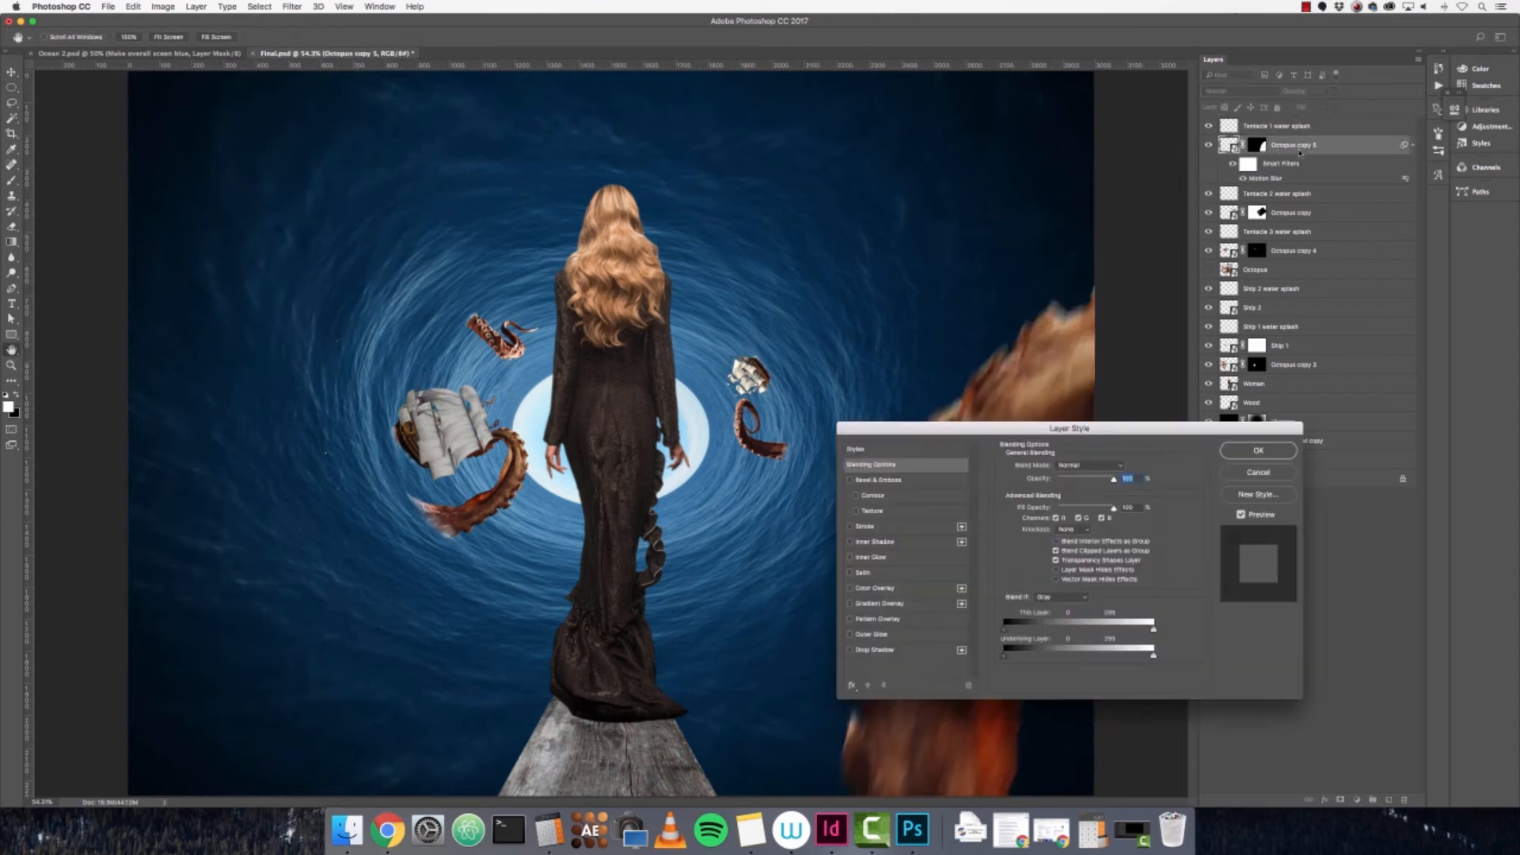
left_click(1232, 472)
double_click(1289, 146)
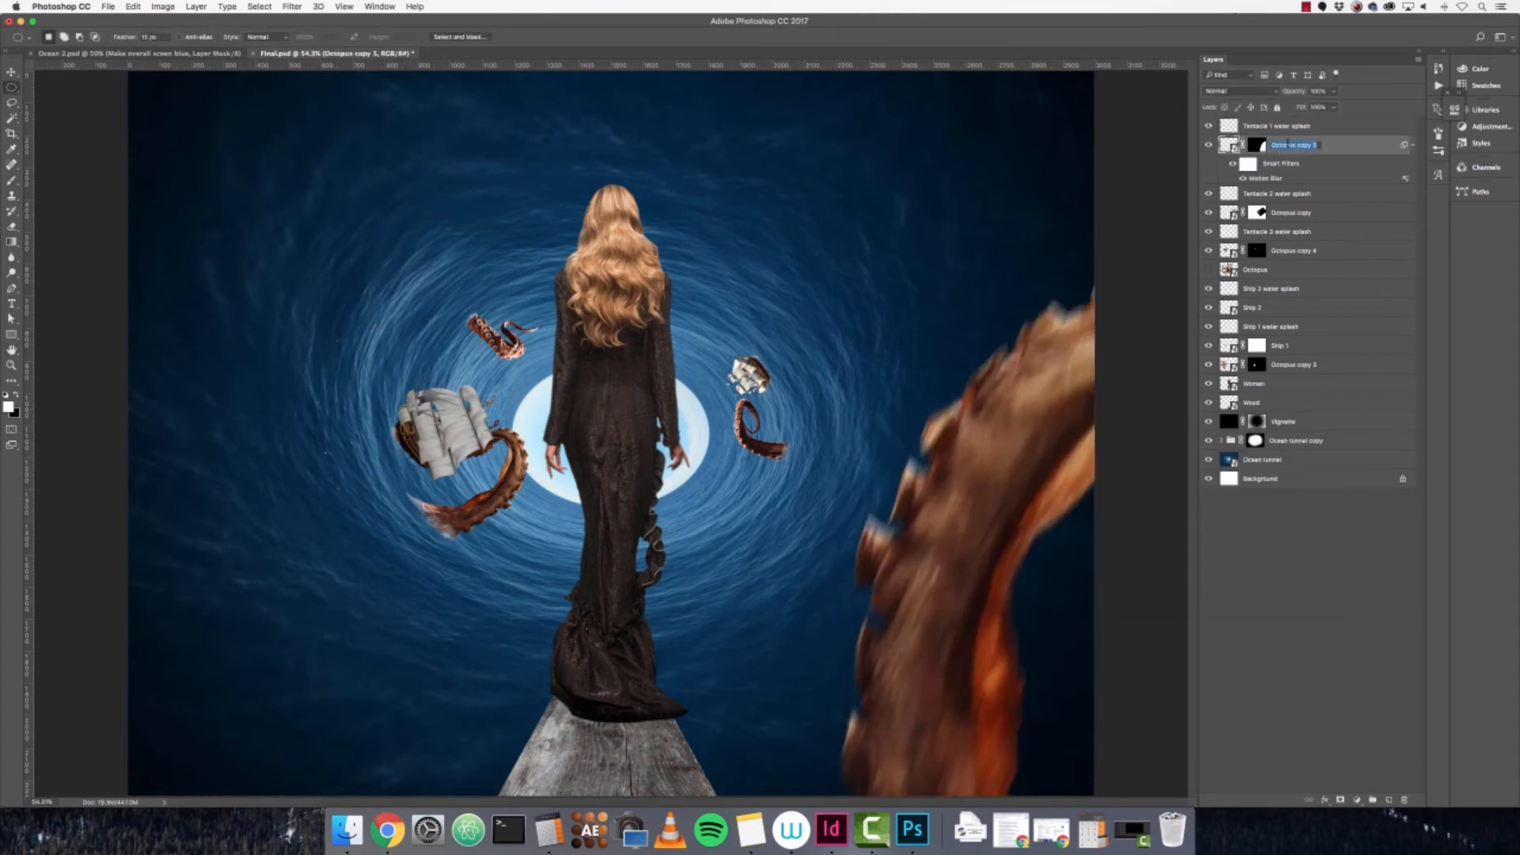
type("T")
type("oreground")
type(" tentacle")
key("Return")
left_click(1208, 145)
left_click(1208, 145)
- Move the Tentacle 1 water splash layer directly above Octopus copy 3 and check both layers by toggling their visibility
left_click(1298, 126)
left_click_drag(1301, 137, 1320, 353)
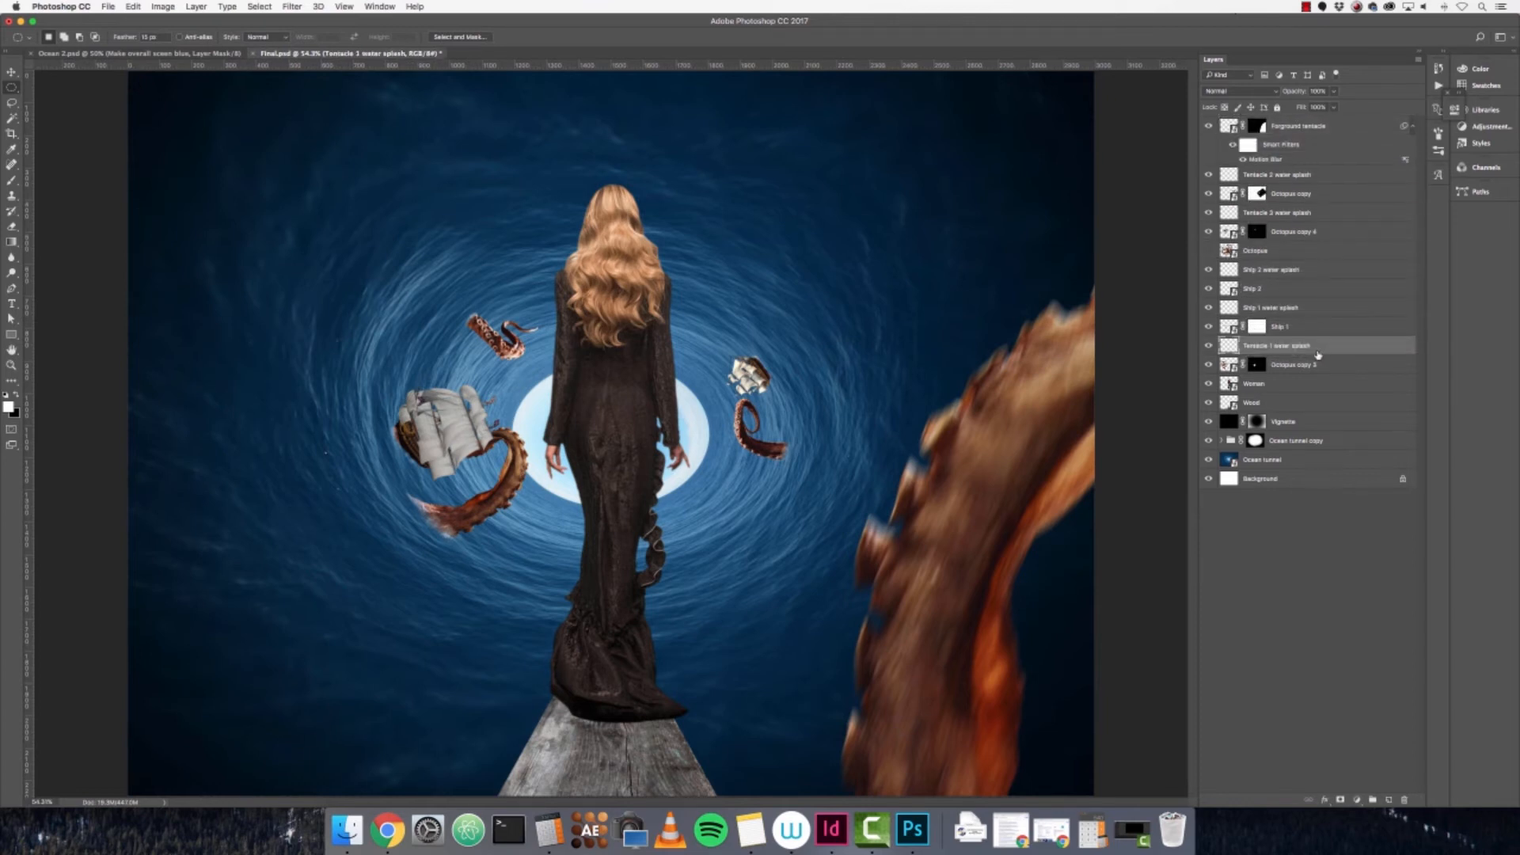
left_click(1209, 364)
left_click(1208, 364)
left_click(1209, 345)
left_click(1209, 345)
- Group the Tentacle 1 water splash and Octopus copy 3 layers and name the group "Tentacle 1"
left_click(1319, 365, "shift")
key("super+g")
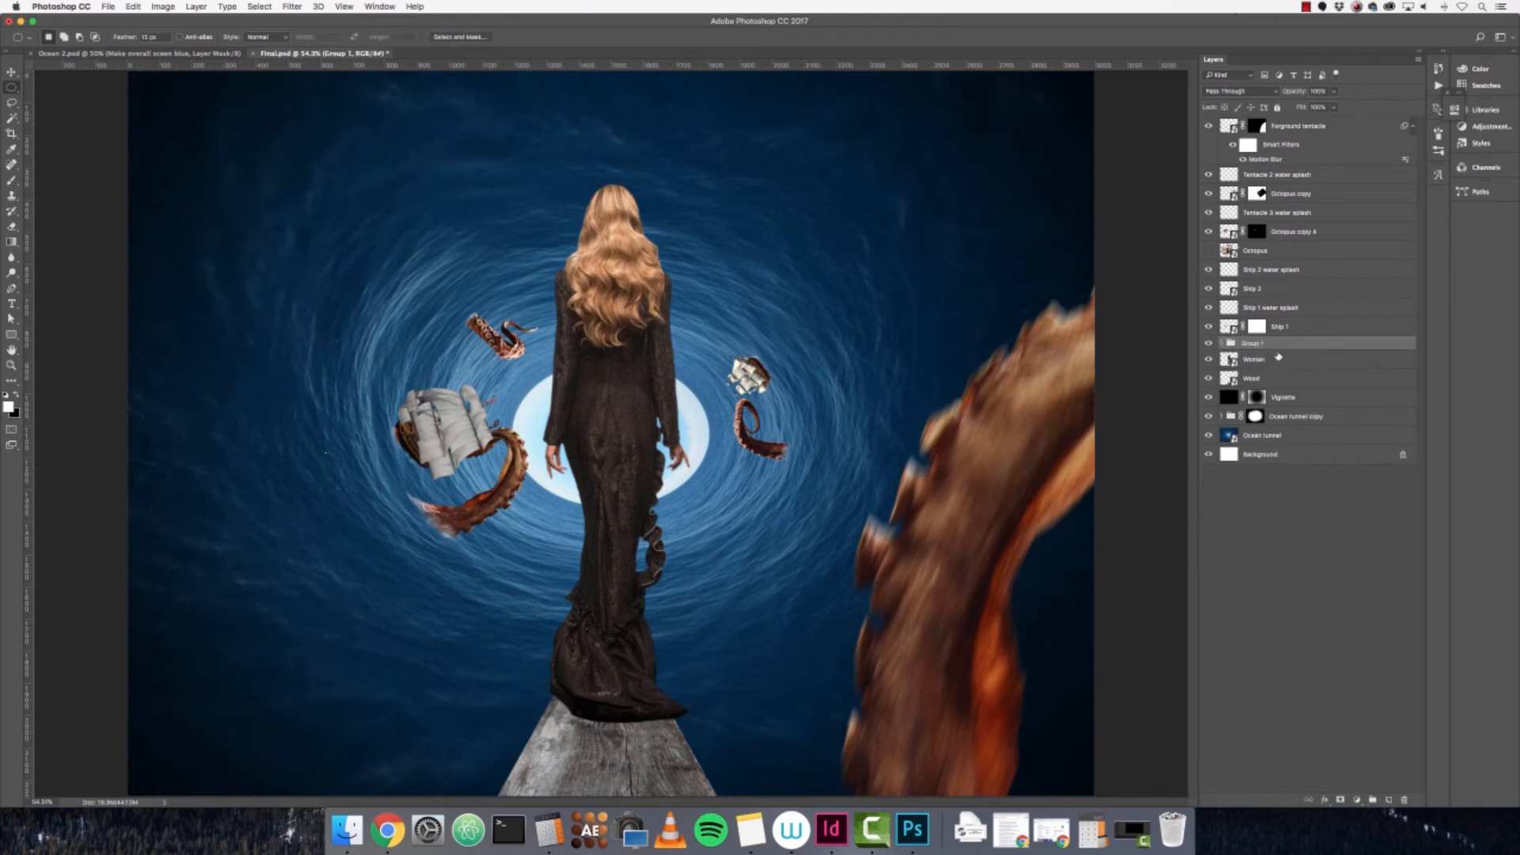
double_click(1254, 343)
type("Tentacle 1")
key("Return")
- Group the Ship 1 layer with its water splash layer and name the group "Ship 1"
left_click(1292, 326)
left_click(1209, 327)
left_click(1209, 327)
left_click(1209, 327)
left_click(1209, 327)
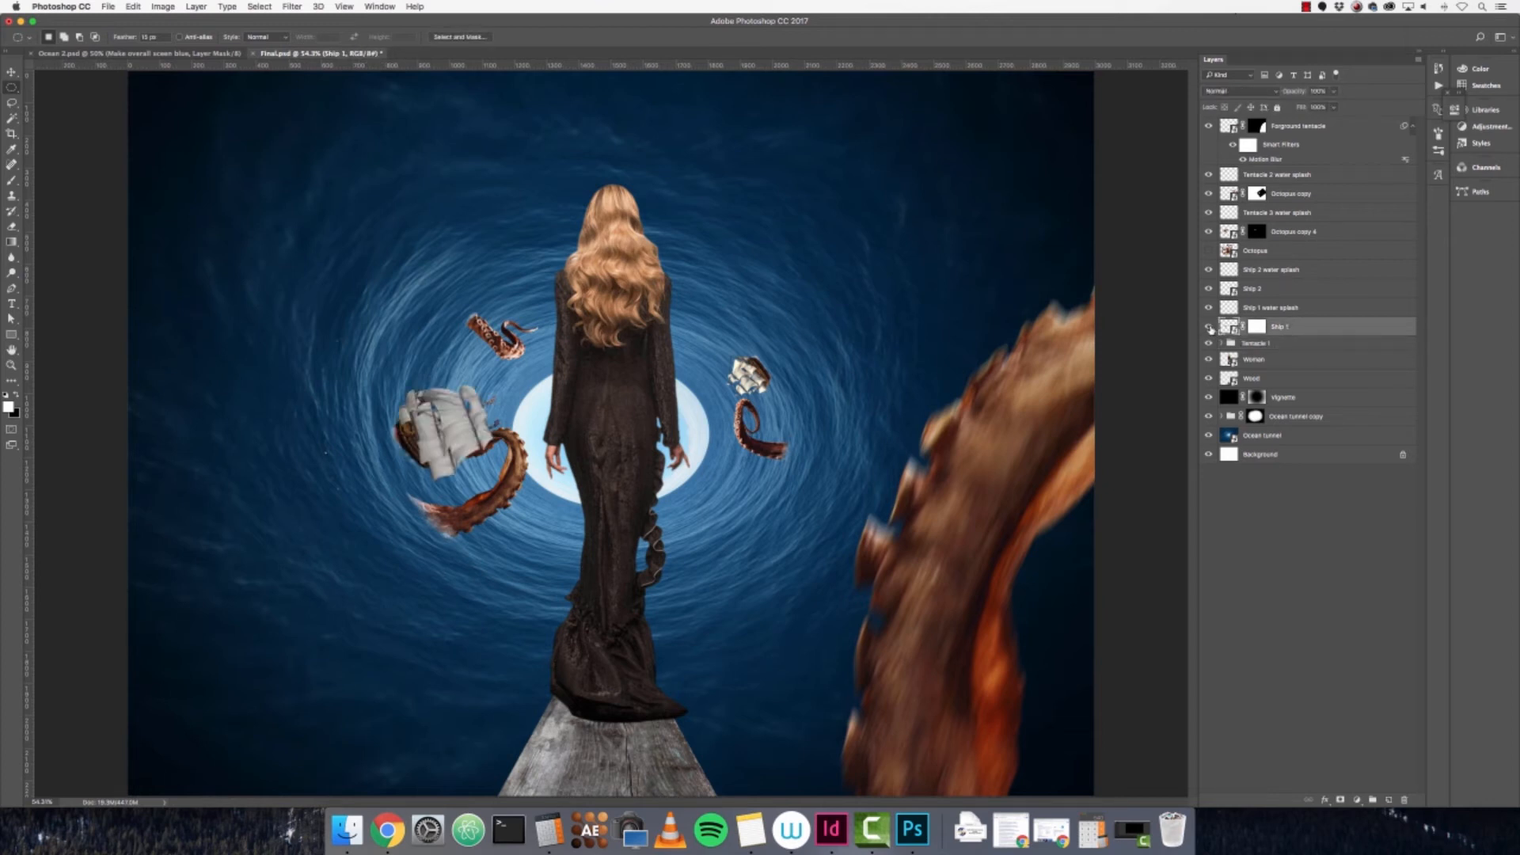
left_click(1303, 308, "shift")
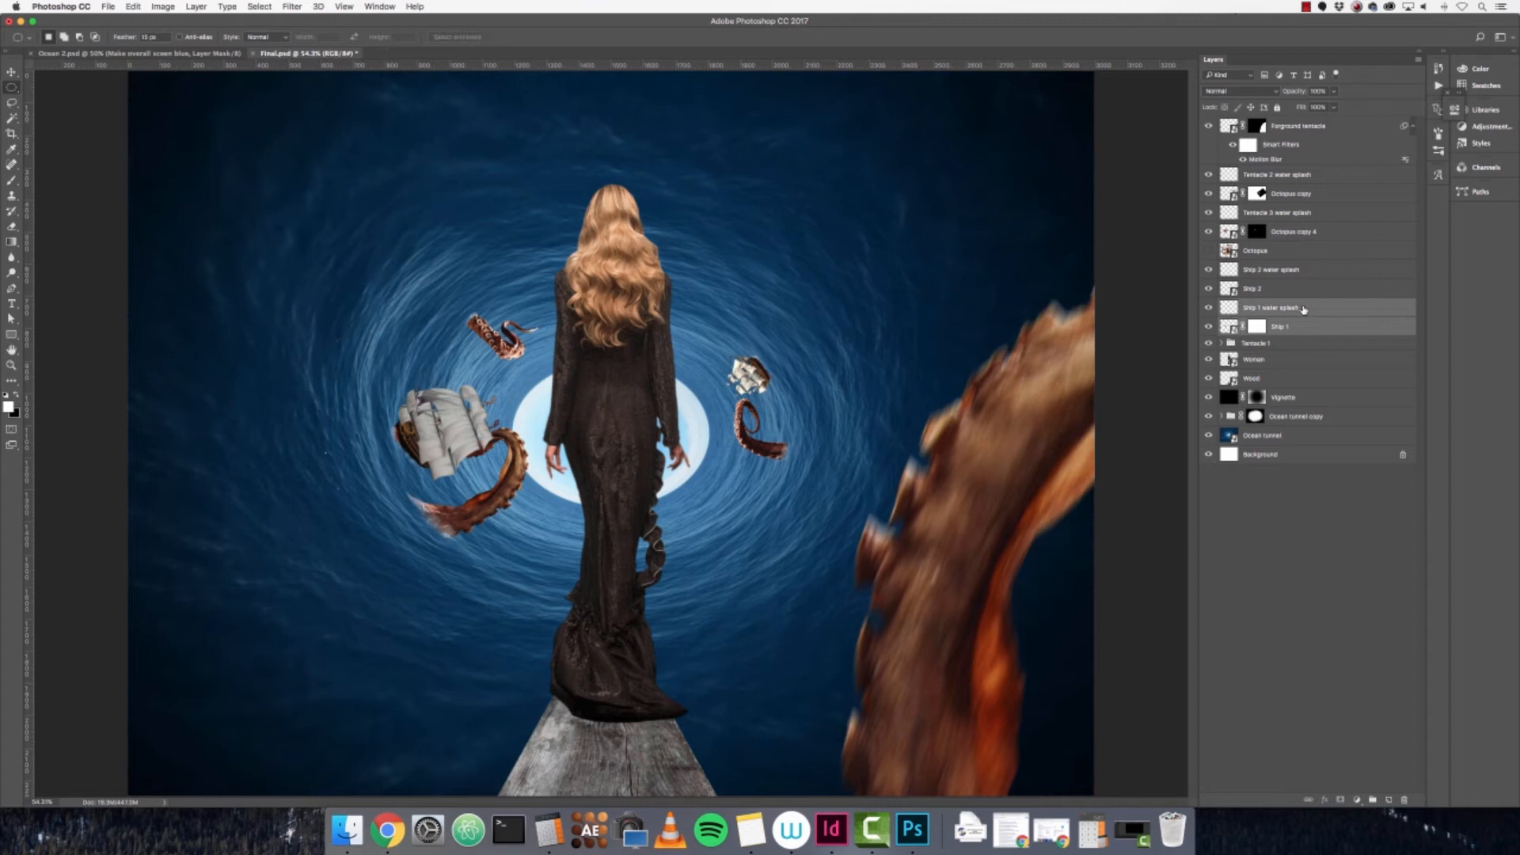
key("super+g")
double_click(1255, 305)
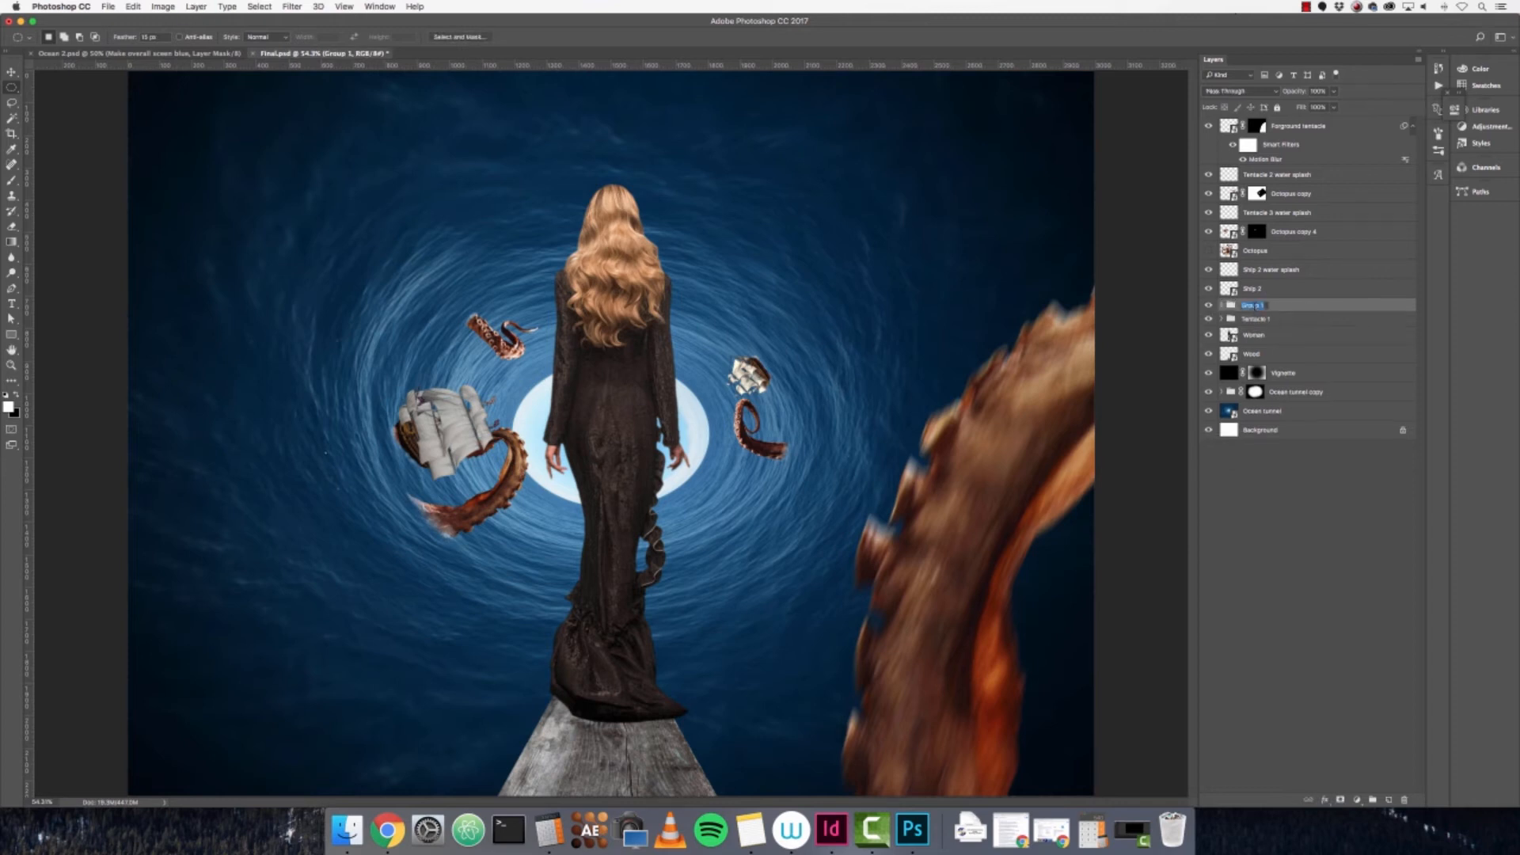
type("Ship")
key("Return")
- Combine the Ship 1 and Tentacle 1 groups into a parent group named "Ship 1 Tentacle 1"
left_click(1292, 320, "shift")
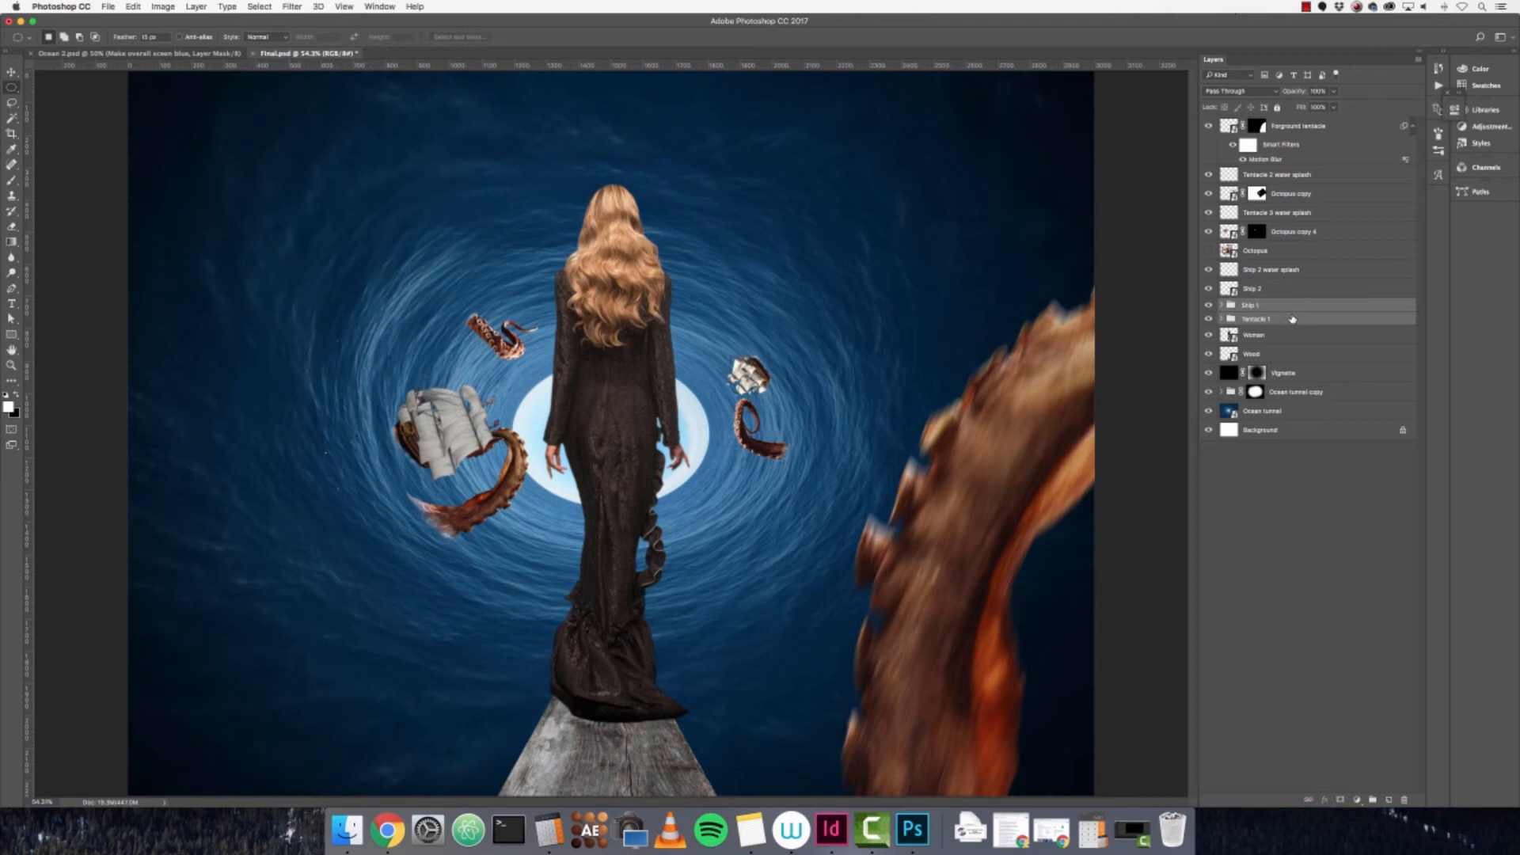
key("super+g")
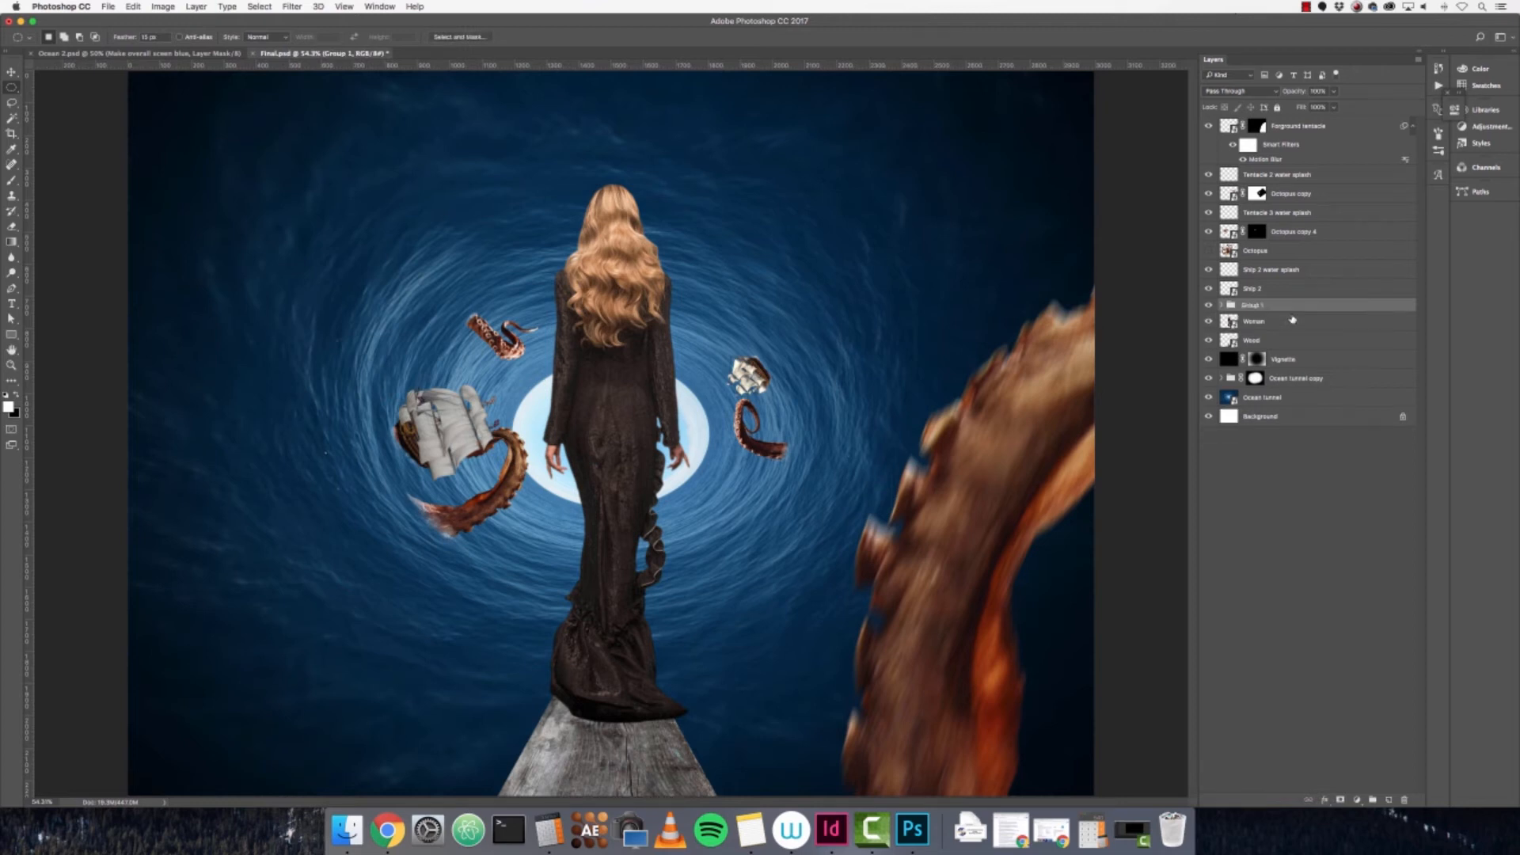
double_click(1253, 306)
type("Ship 1 Tentacle")
key("Return")
- Group the second ship and tentacle with their splashes as "Ship 2 Tentacle 2", and the third tentacle with its splash as "Tentacle 3"
left_click(1276, 292)
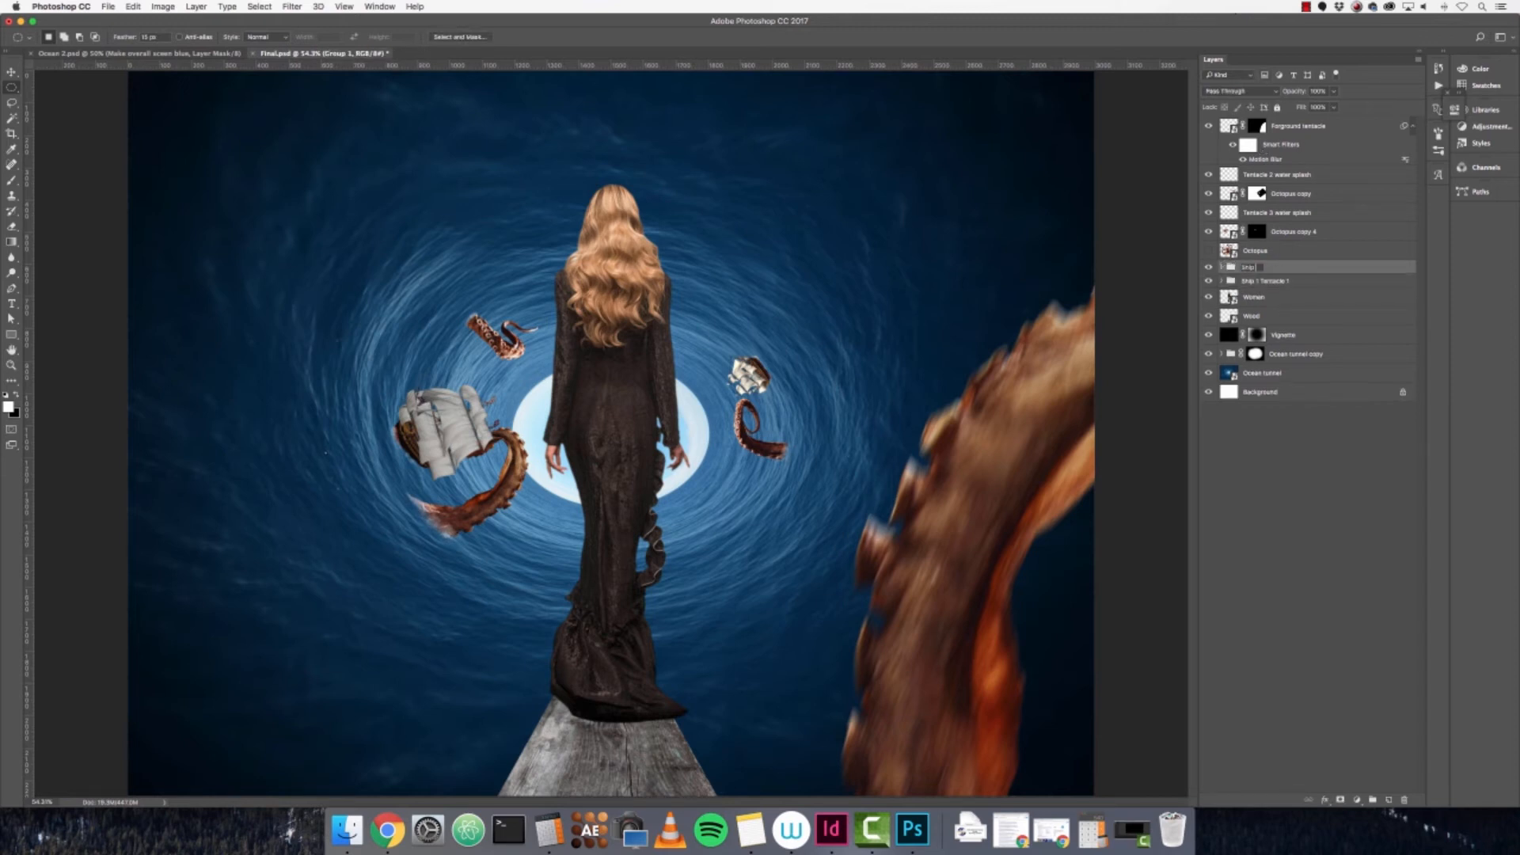
double_click(1293, 231)
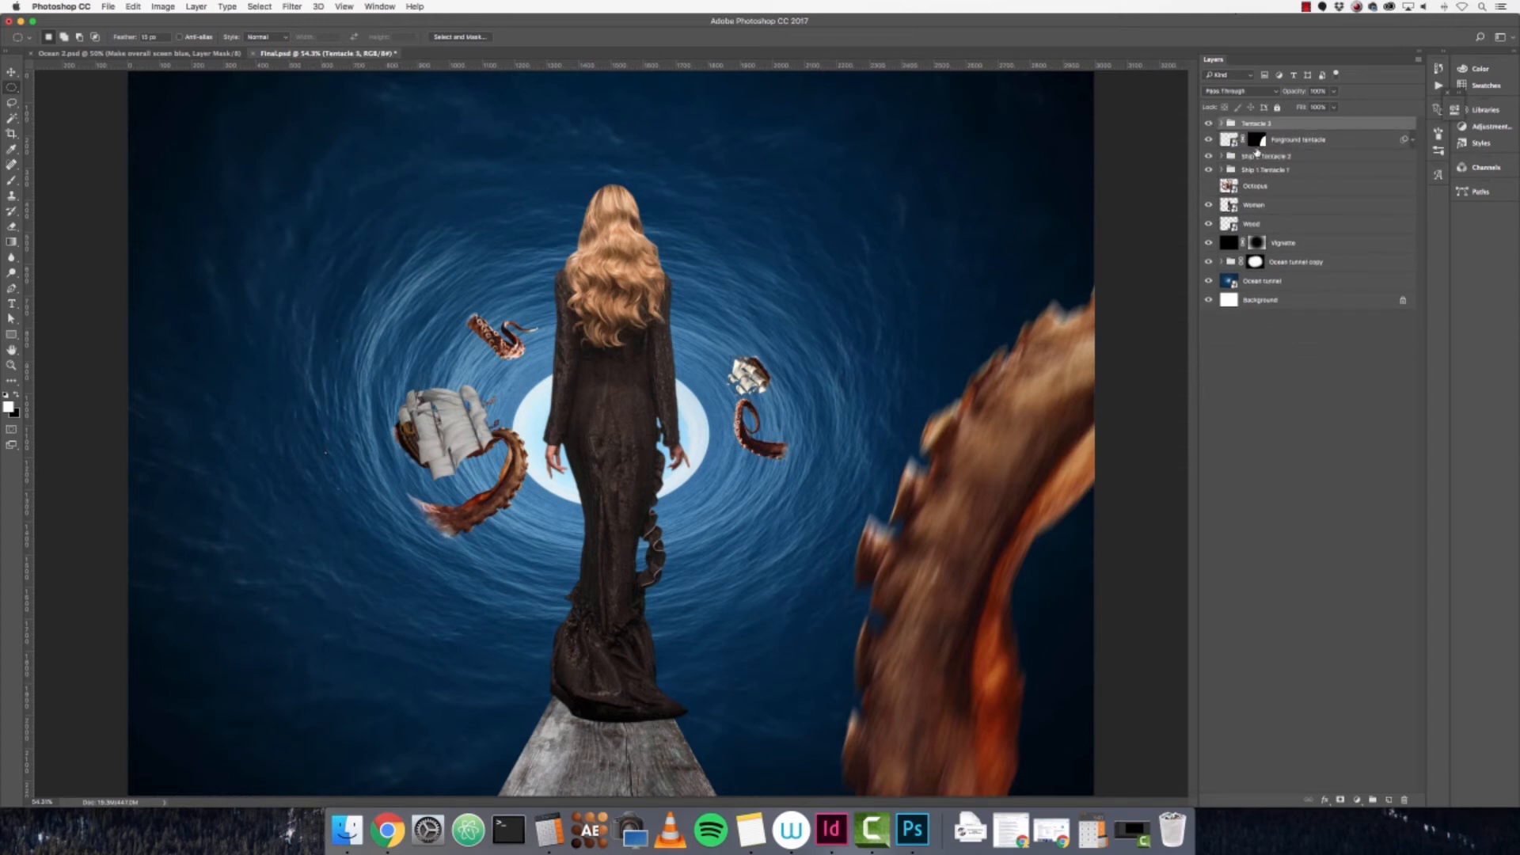
- Check what the Tentacle 3, foreground tentacle, Ship 2 Tentacle 2 and Ship 1 Tentacle 1 entries contain by toggling each one's visibility
left_click(1211, 124)
left_click(1210, 124)
left_click(1210, 140)
left_click(1209, 140)
left_click(1209, 156)
left_click(1209, 157)
left_click(1209, 170)
left_click(1209, 170)
- Combine the three ship and tentacle groups and the foreground tentacle layer into a parent group named "Action"
left_click(1299, 171)
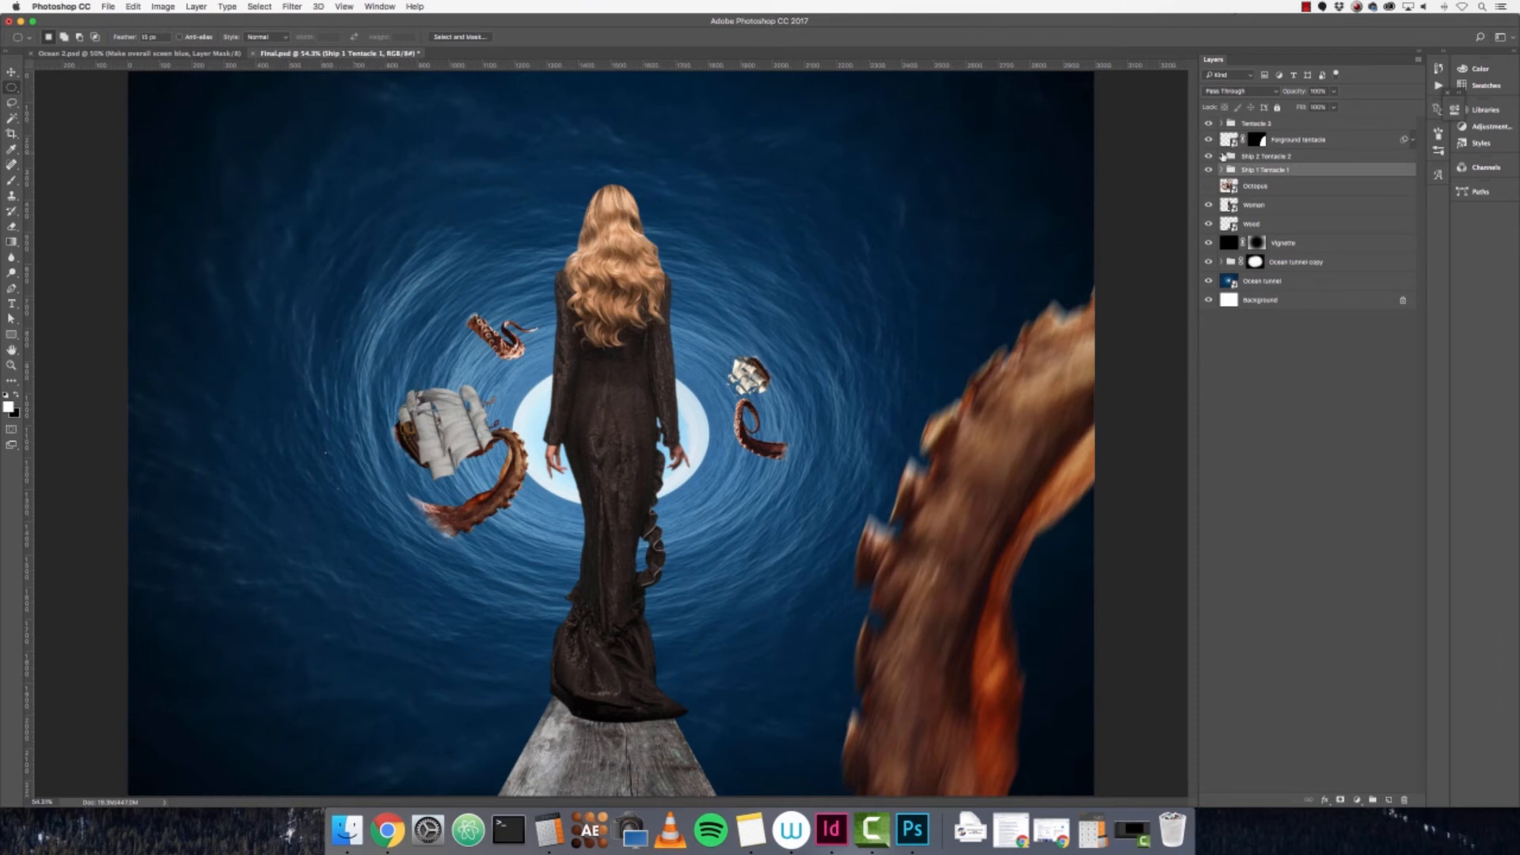
left_click(1280, 124, "shift")
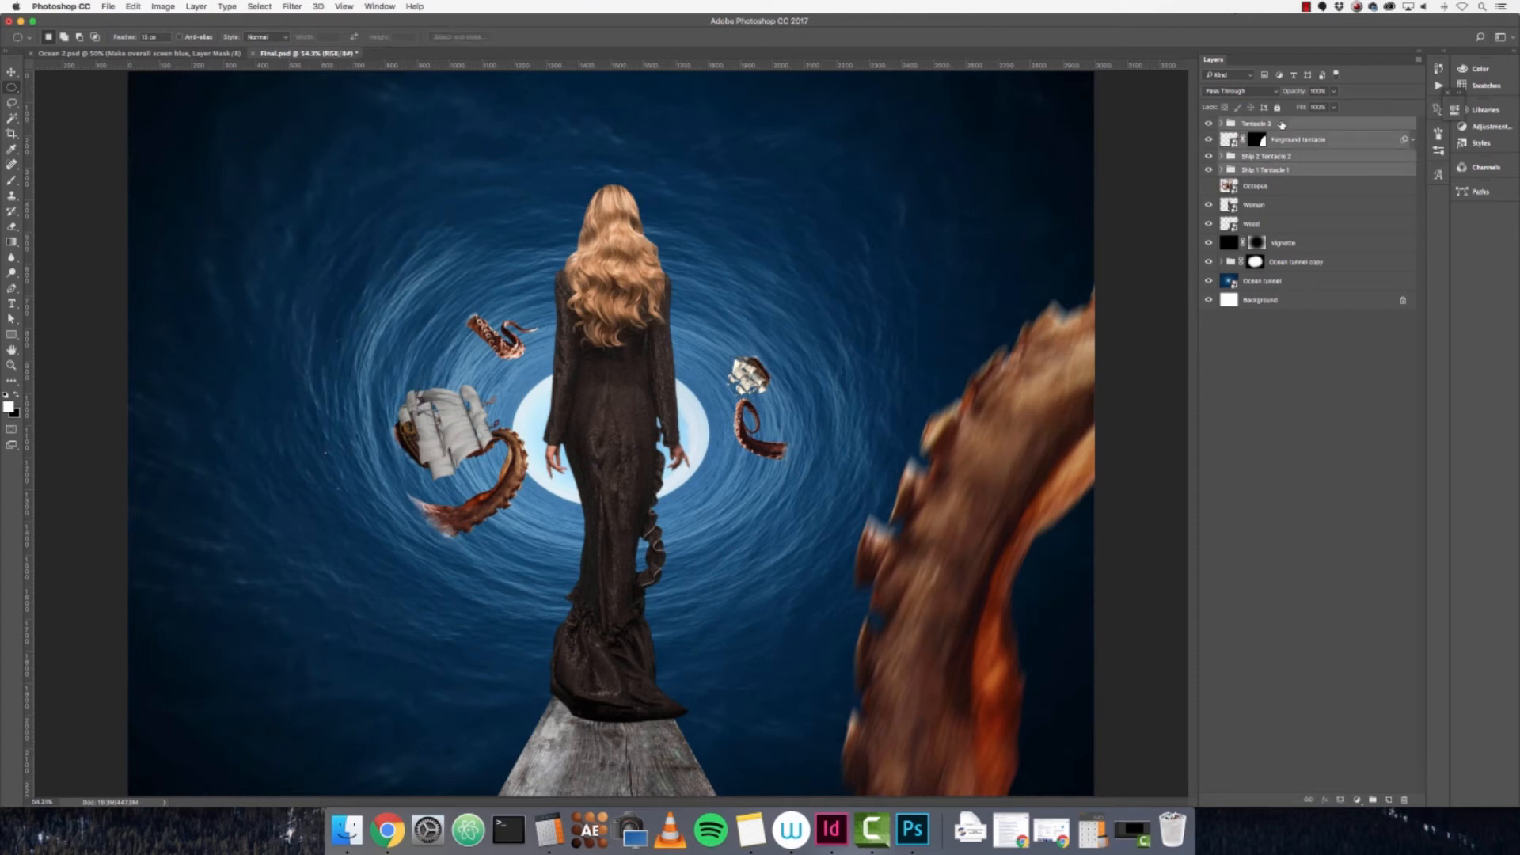
key("super+g")
type("Tction")
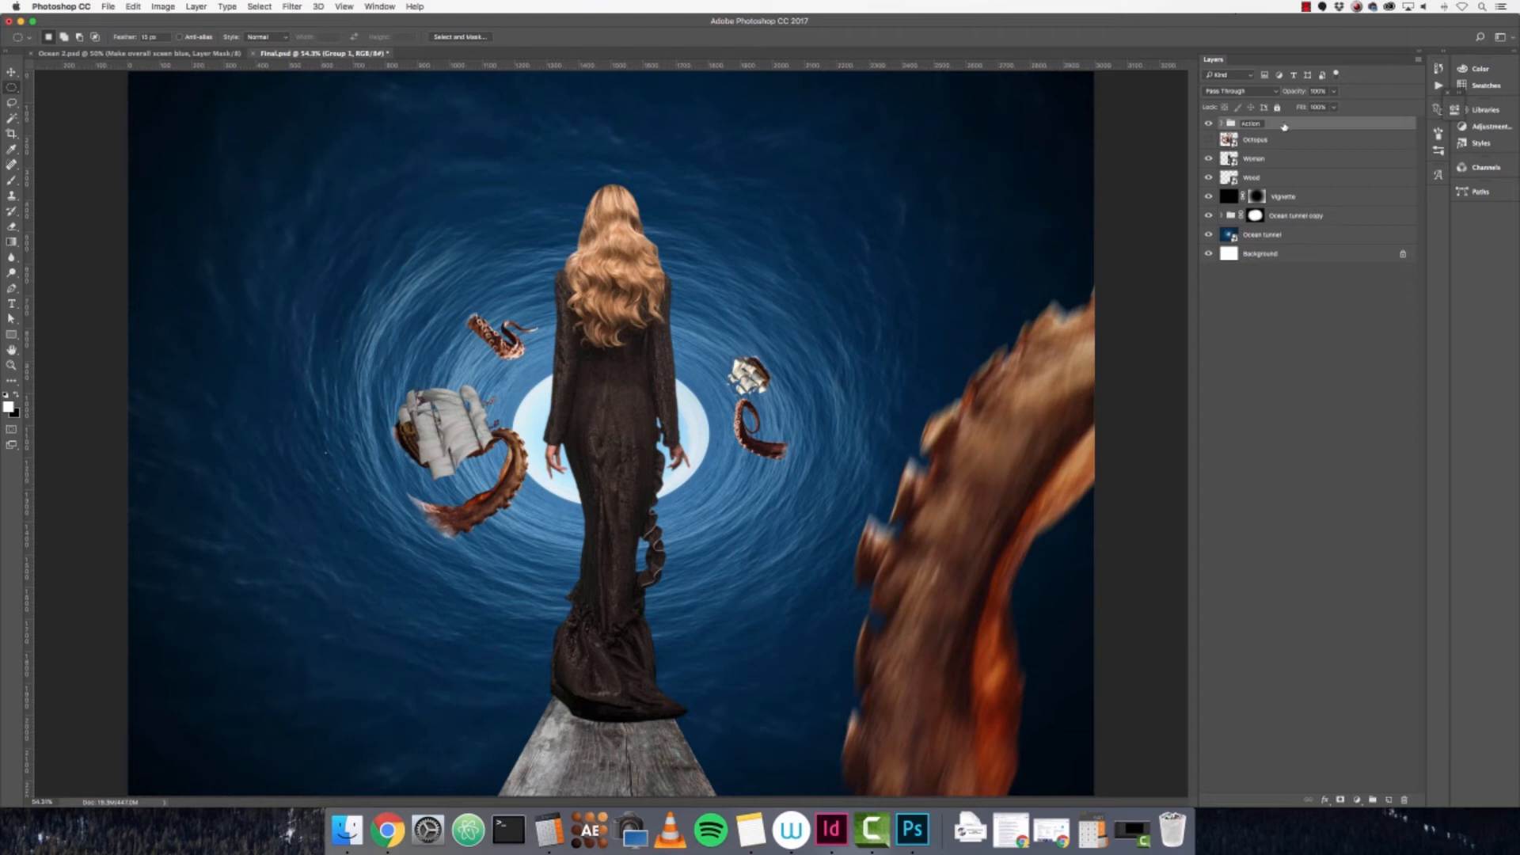
key("Return")
- Reorder the Action group's contents from top down as Ship 1 Tentacle 1, Ship 2 Tentacle 2, Tentacle 3 and the foreground tentacle
left_click(1221, 123)
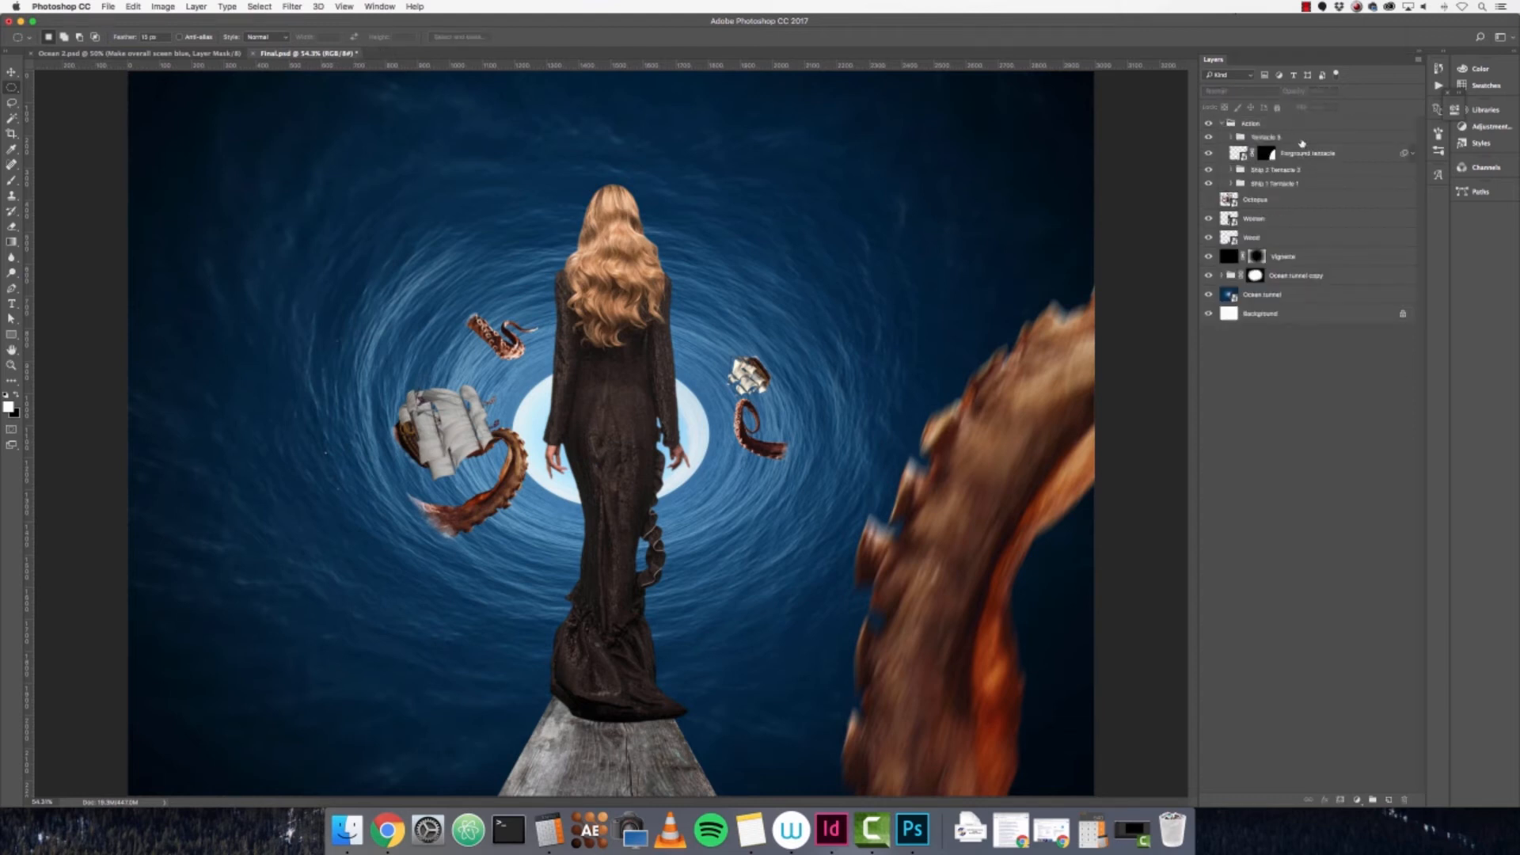
left_click(1303, 141)
left_click(1282, 184)
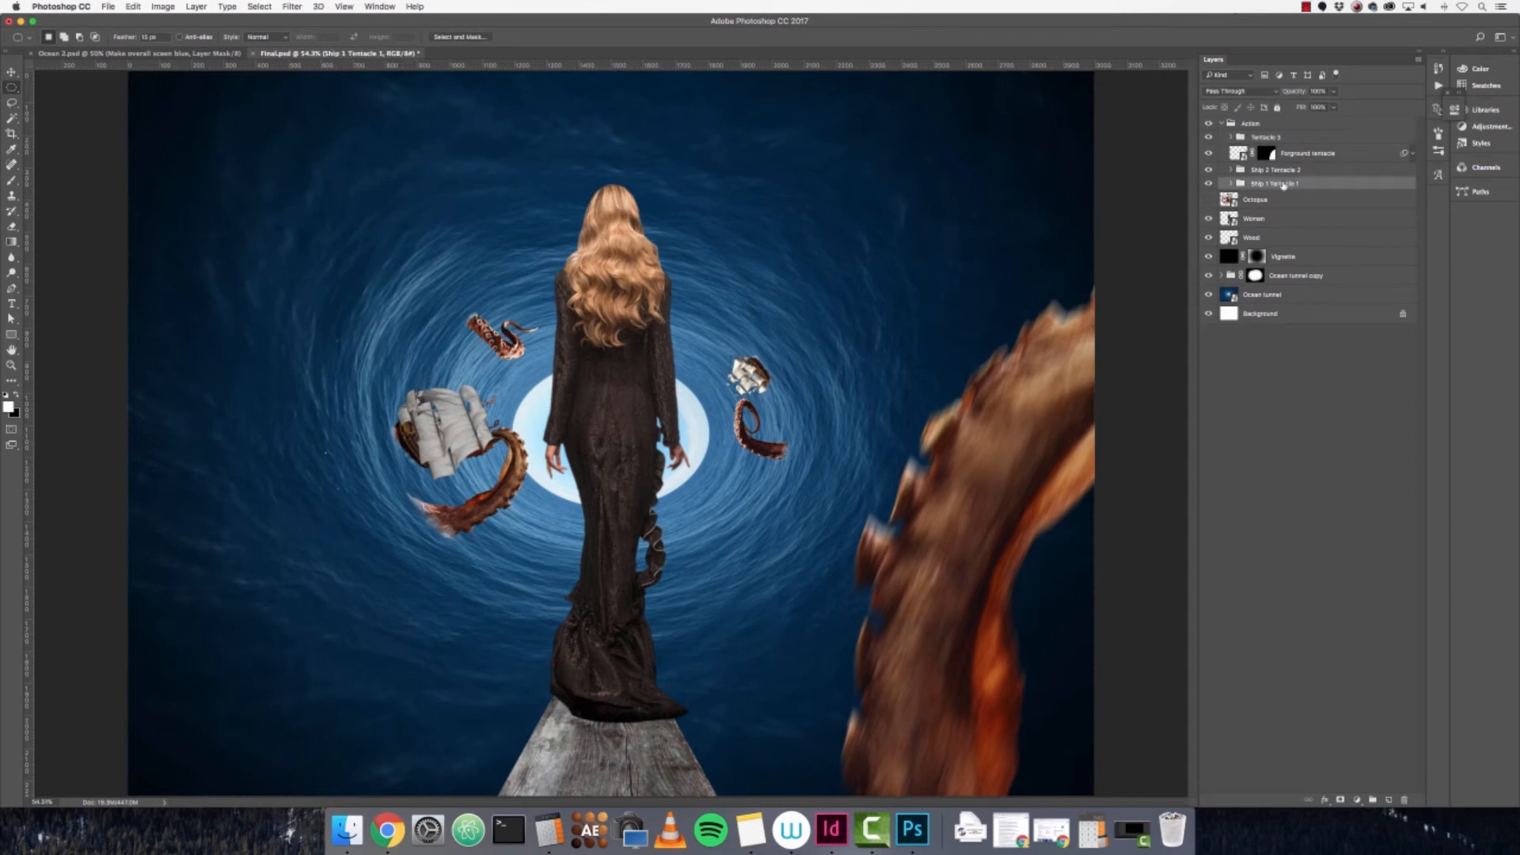
left_click_drag(1283, 185, 1299, 156)
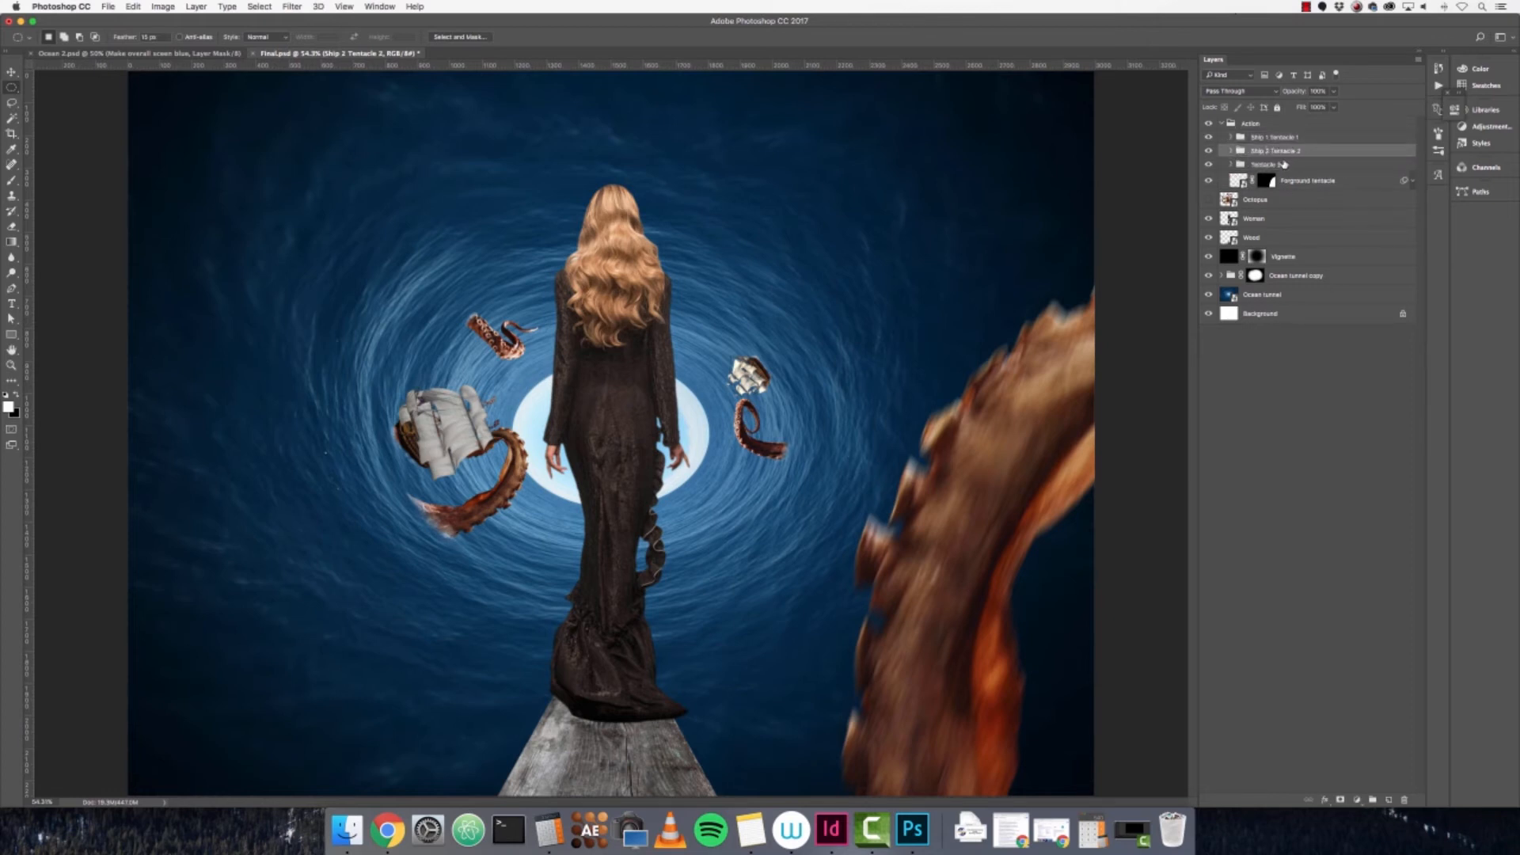
left_click(1291, 165)
left_click(1330, 185)
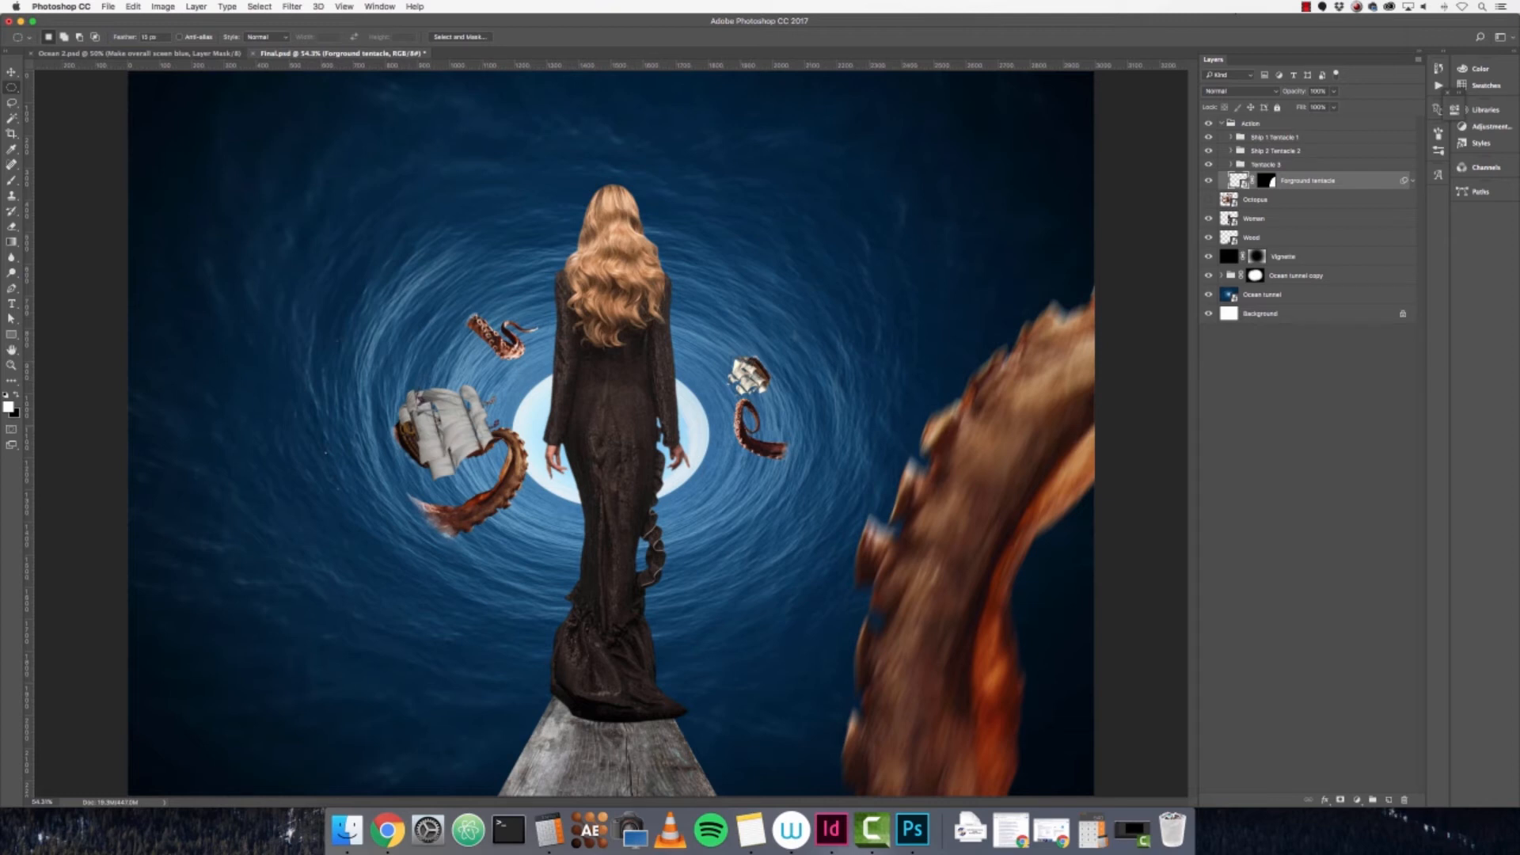
- Add a Levels adjustment layer directly above the Ocean tunnel copy group and set its highlight output level to 190
key("super+minus")
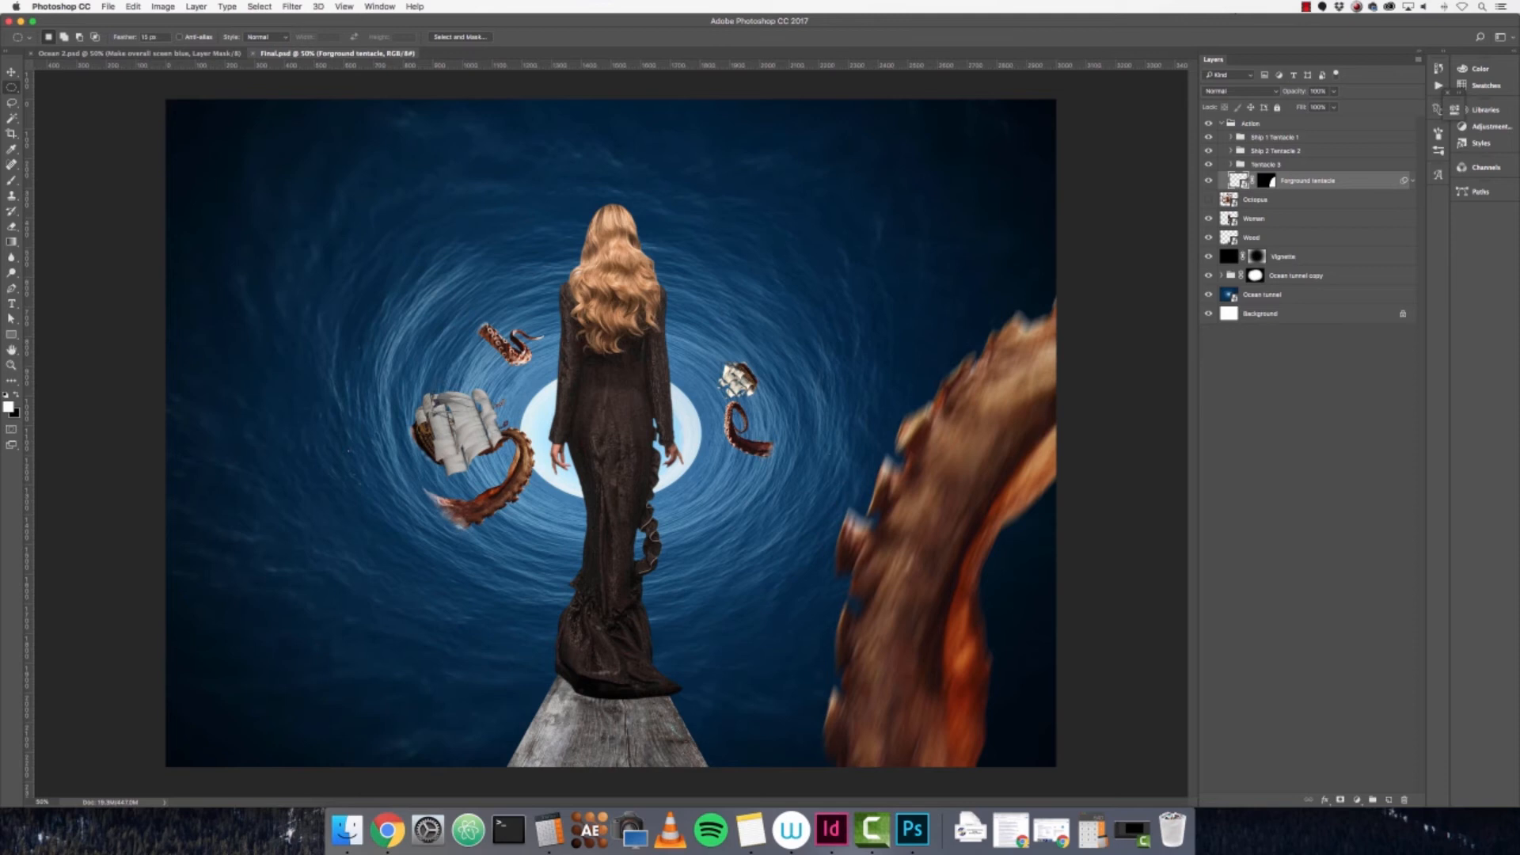
left_click(1333, 295)
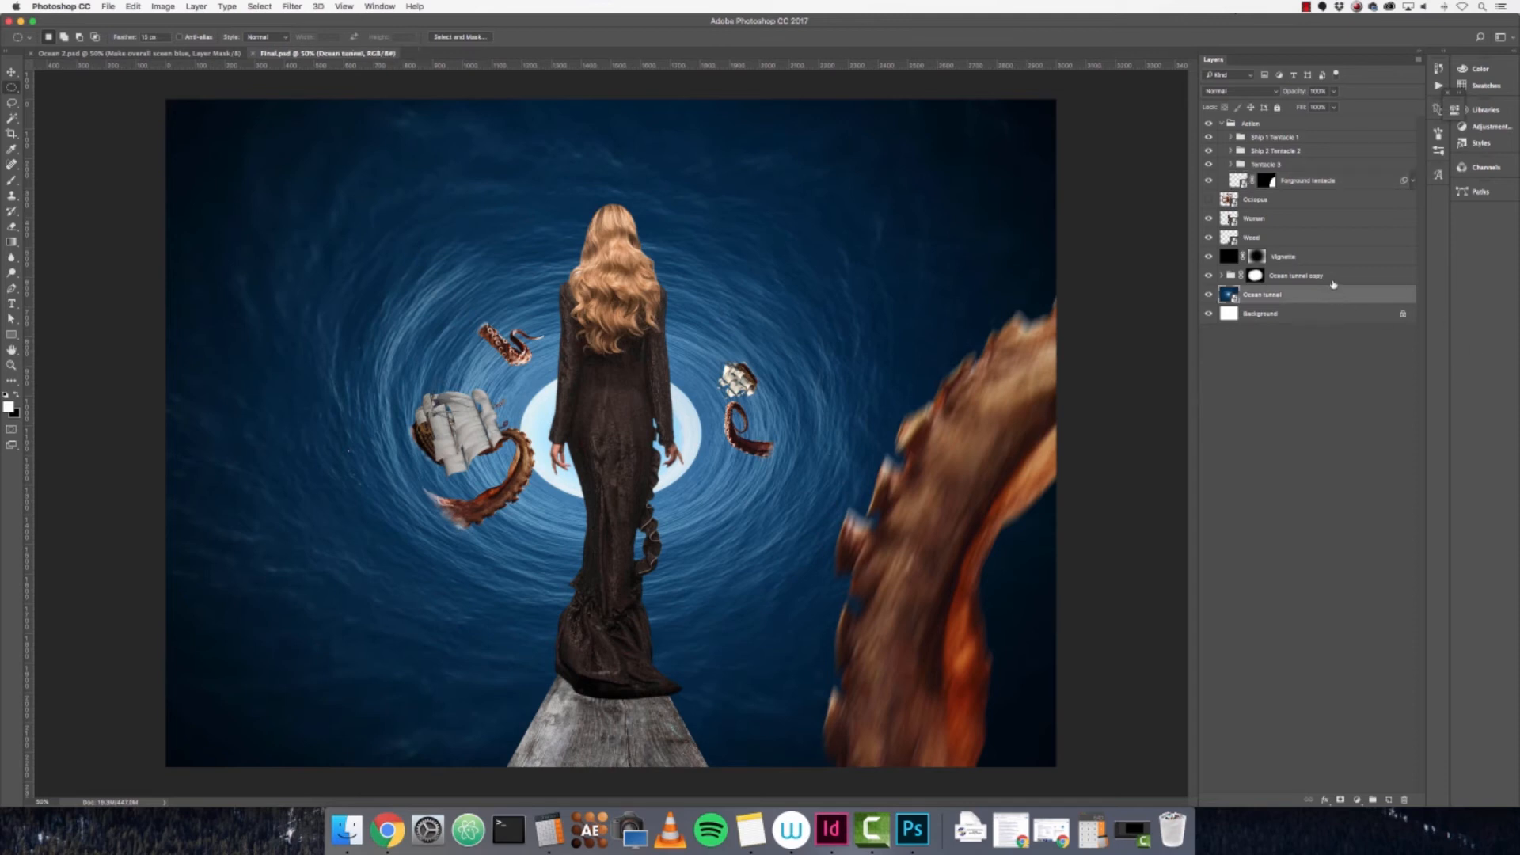
left_click(1334, 284)
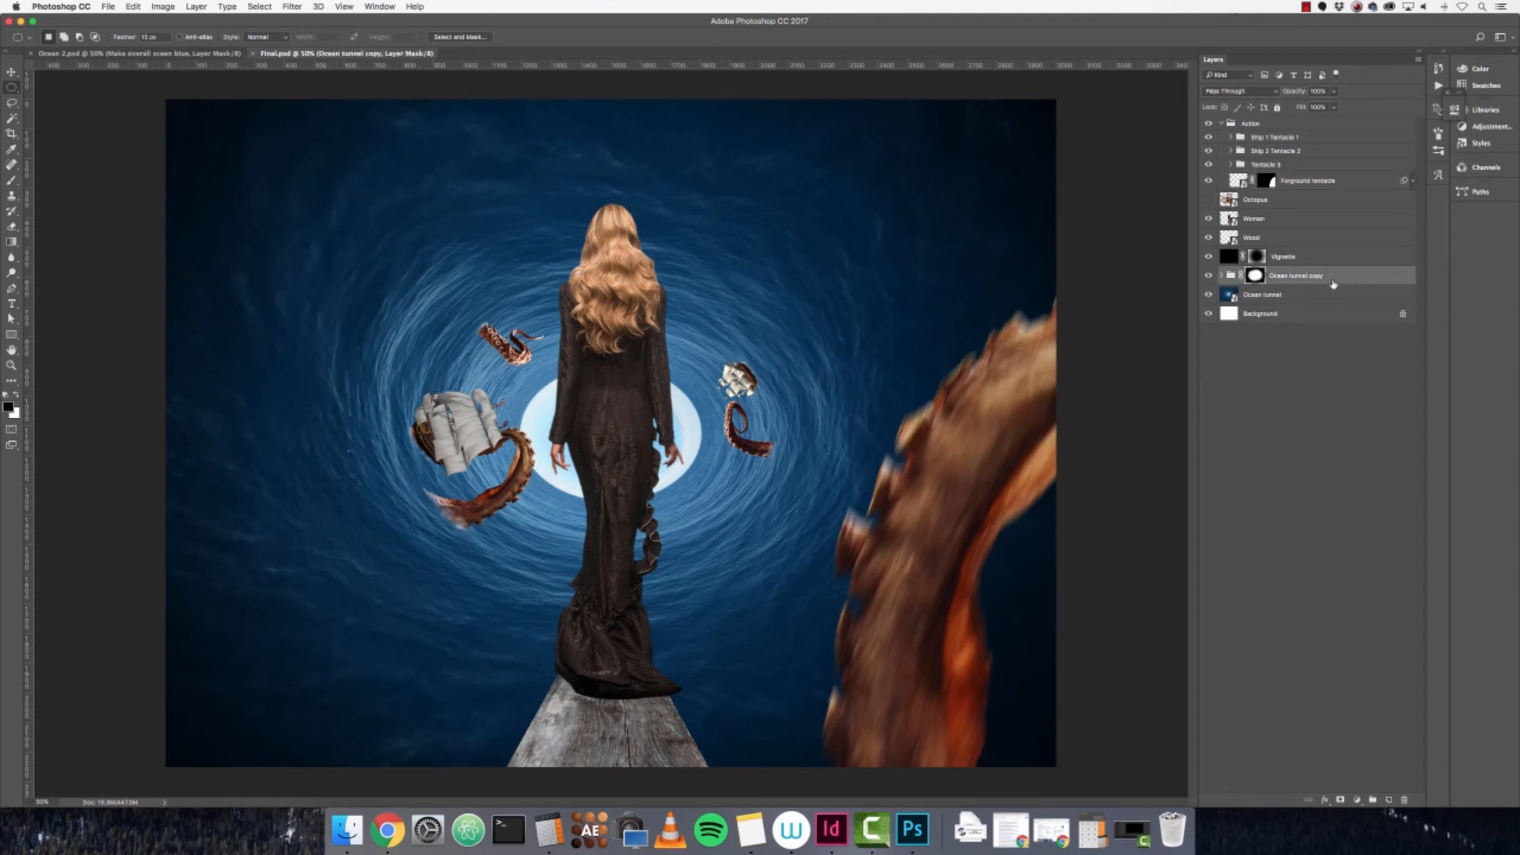
left_click(1357, 799)
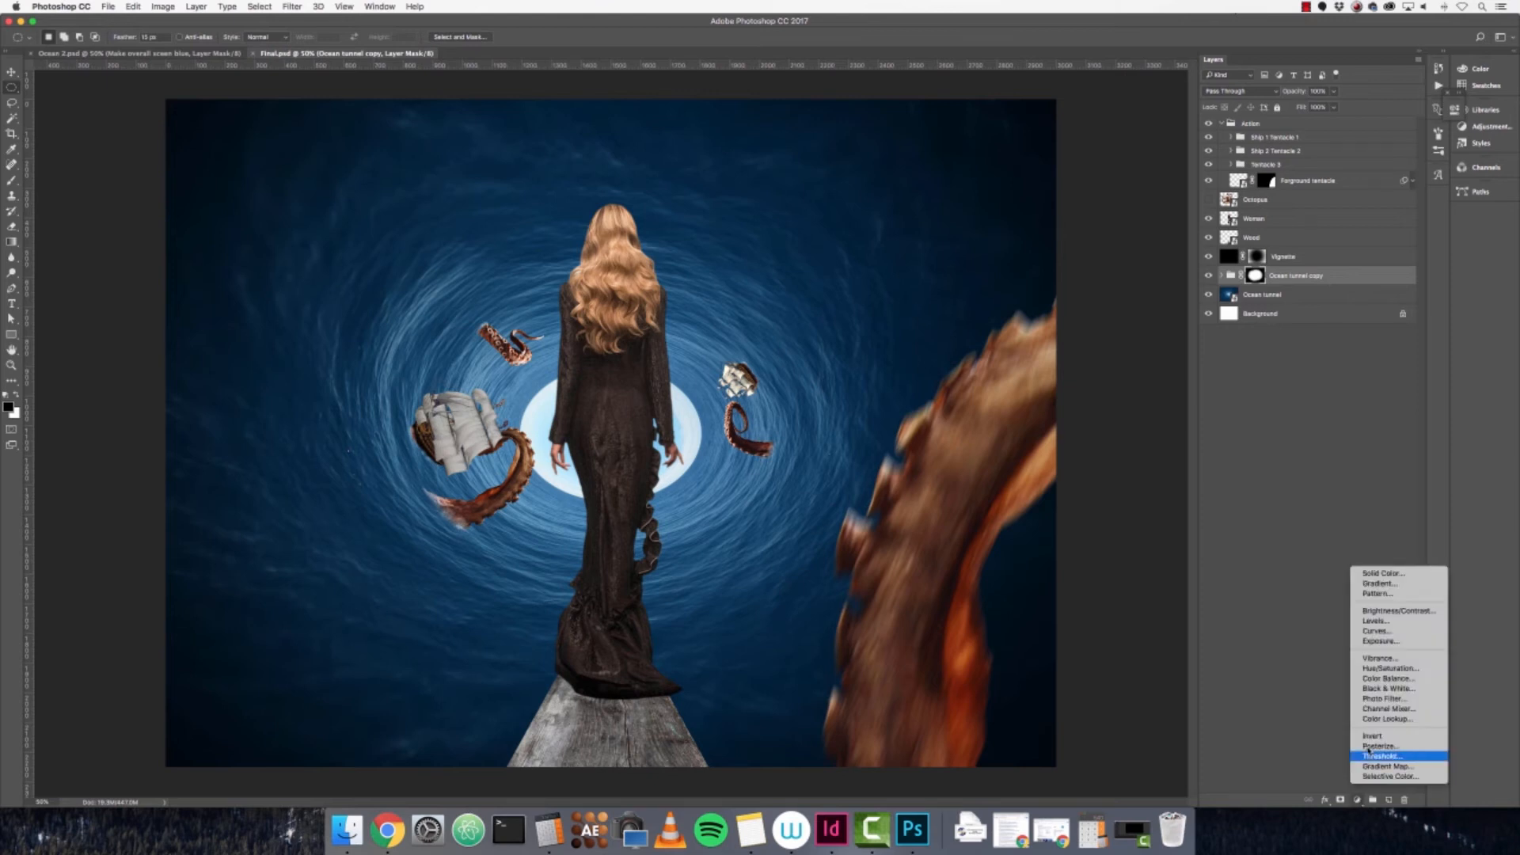
left_click(1409, 622)
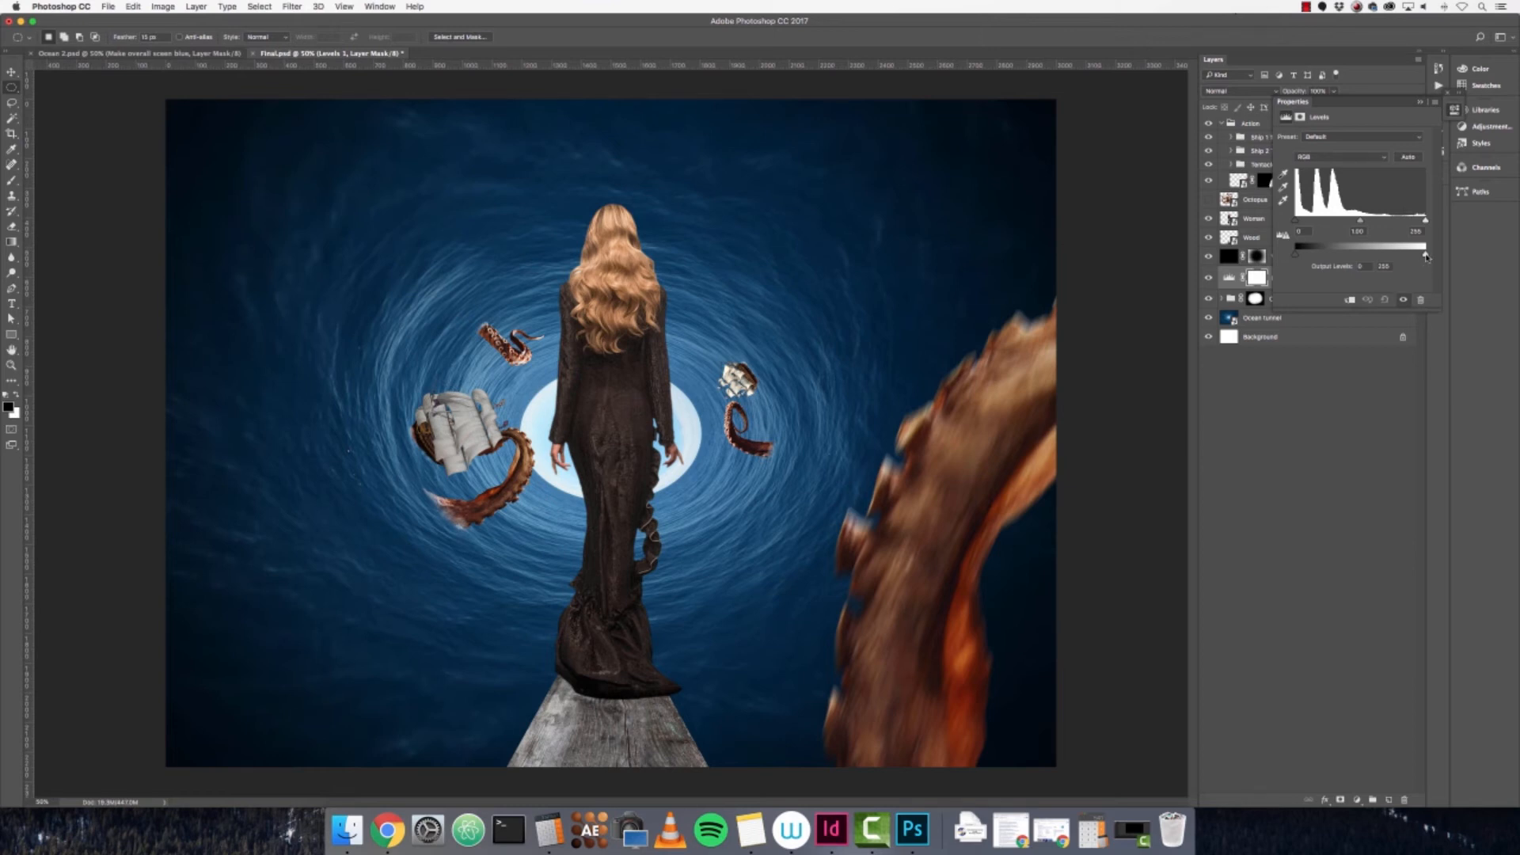
left_click_drag(1426, 256, 1417, 258)
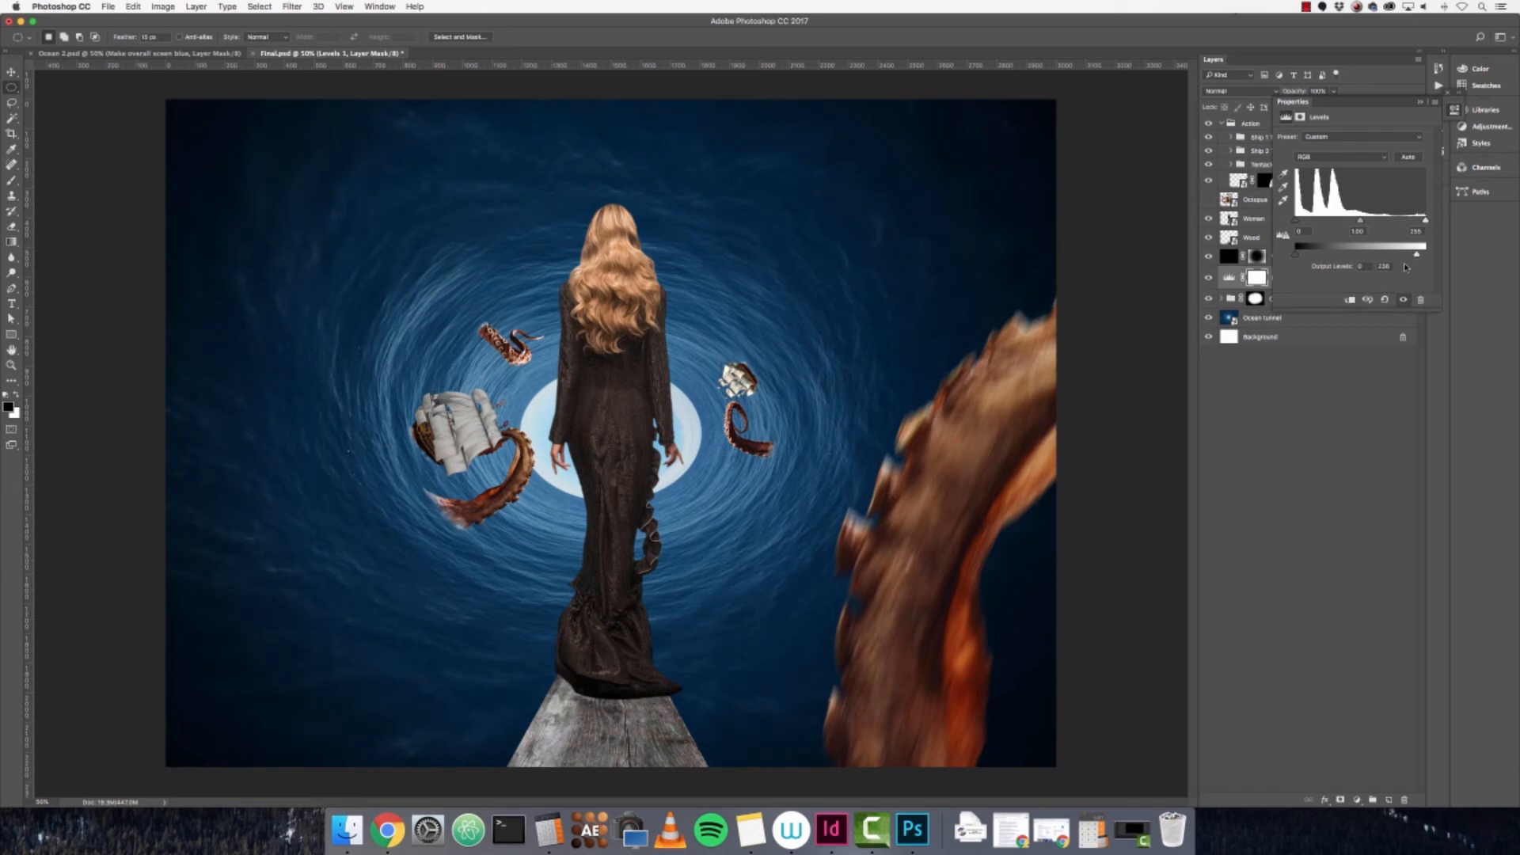
left_click(1386, 265)
type("190")
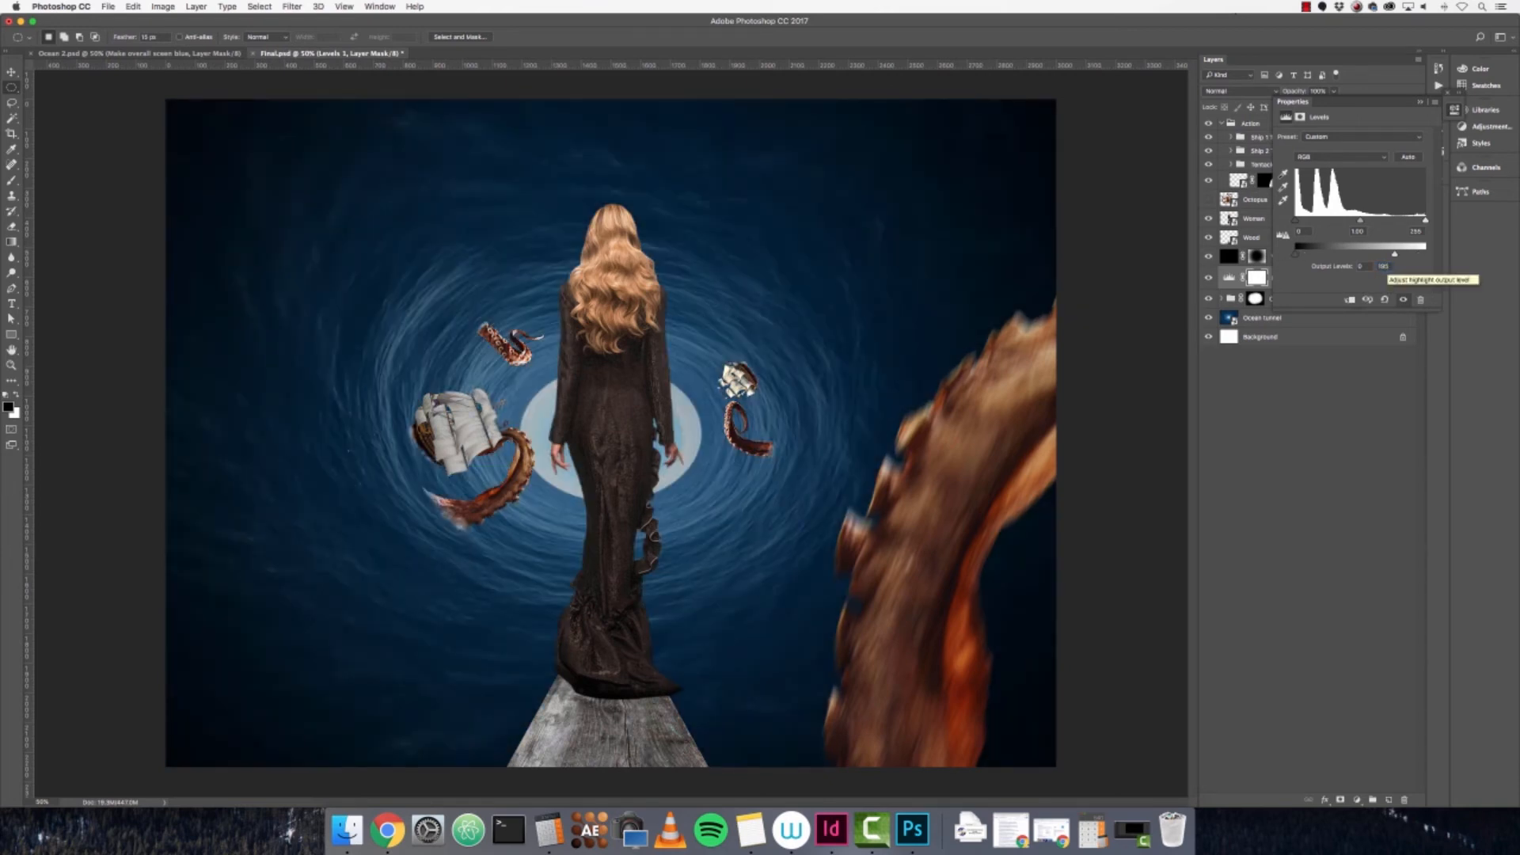
left_click(1420, 102)
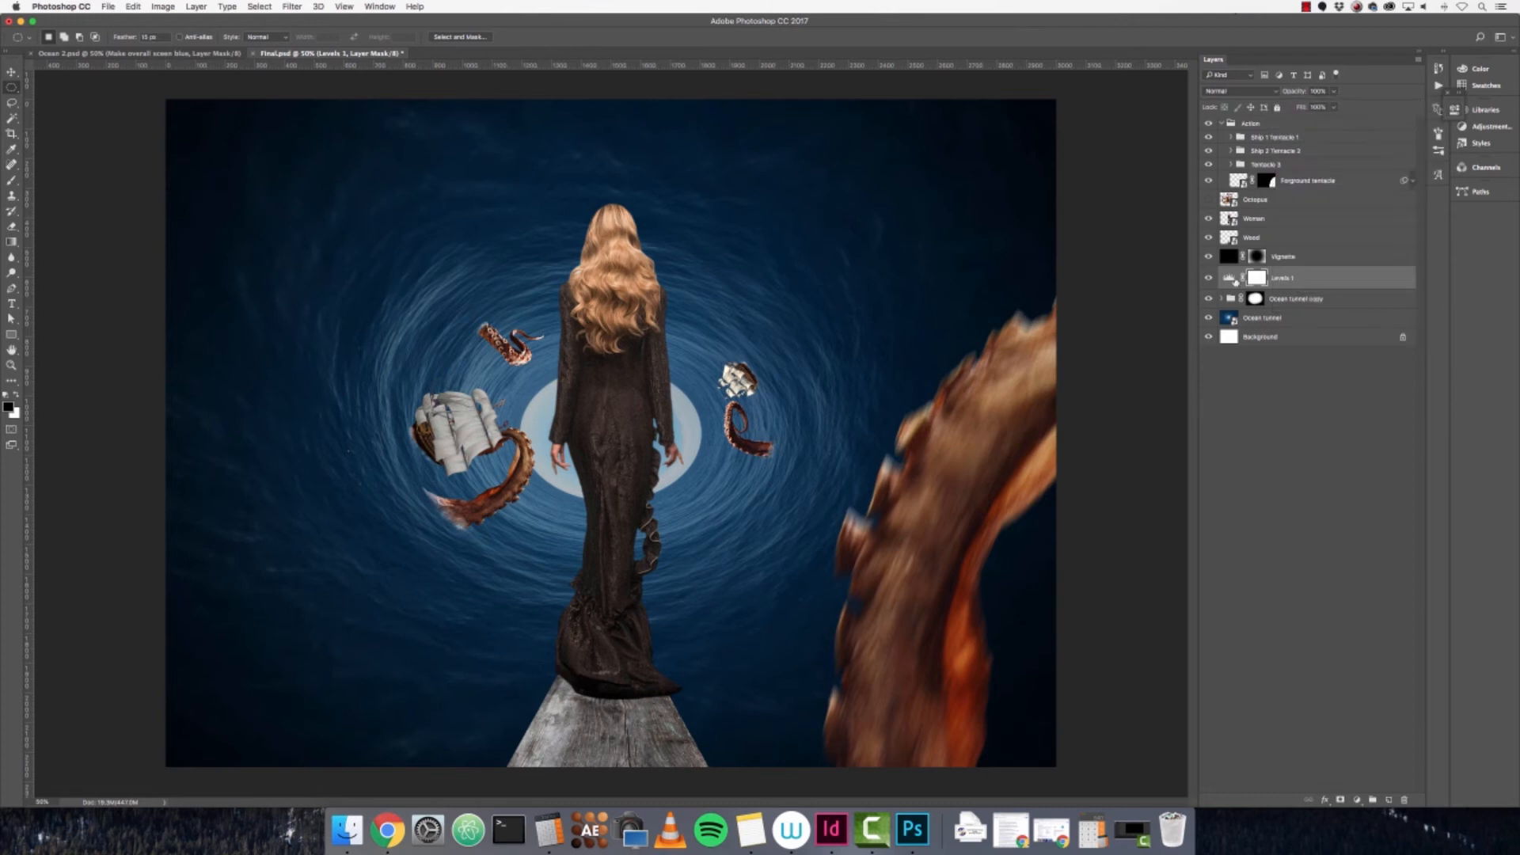
- Compare the ocean tunnel with and without the Levels 1 adjustment by toggling the layer's visibility repeatedly
left_click(1208, 278)
left_click(1208, 278)
left_click(1209, 278)
left_click(1209, 278)
left_click(1208, 278)
left_click(1208, 278)
left_click(1208, 278)
left_click(1209, 278)
left_click(1208, 278)
left_click(1208, 278)
left_click(1208, 278)
left_click(1208, 278)
- Move the Vignette layer to the top of the layer stack, above the Action group, and collapse that group
left_click(1346, 262)
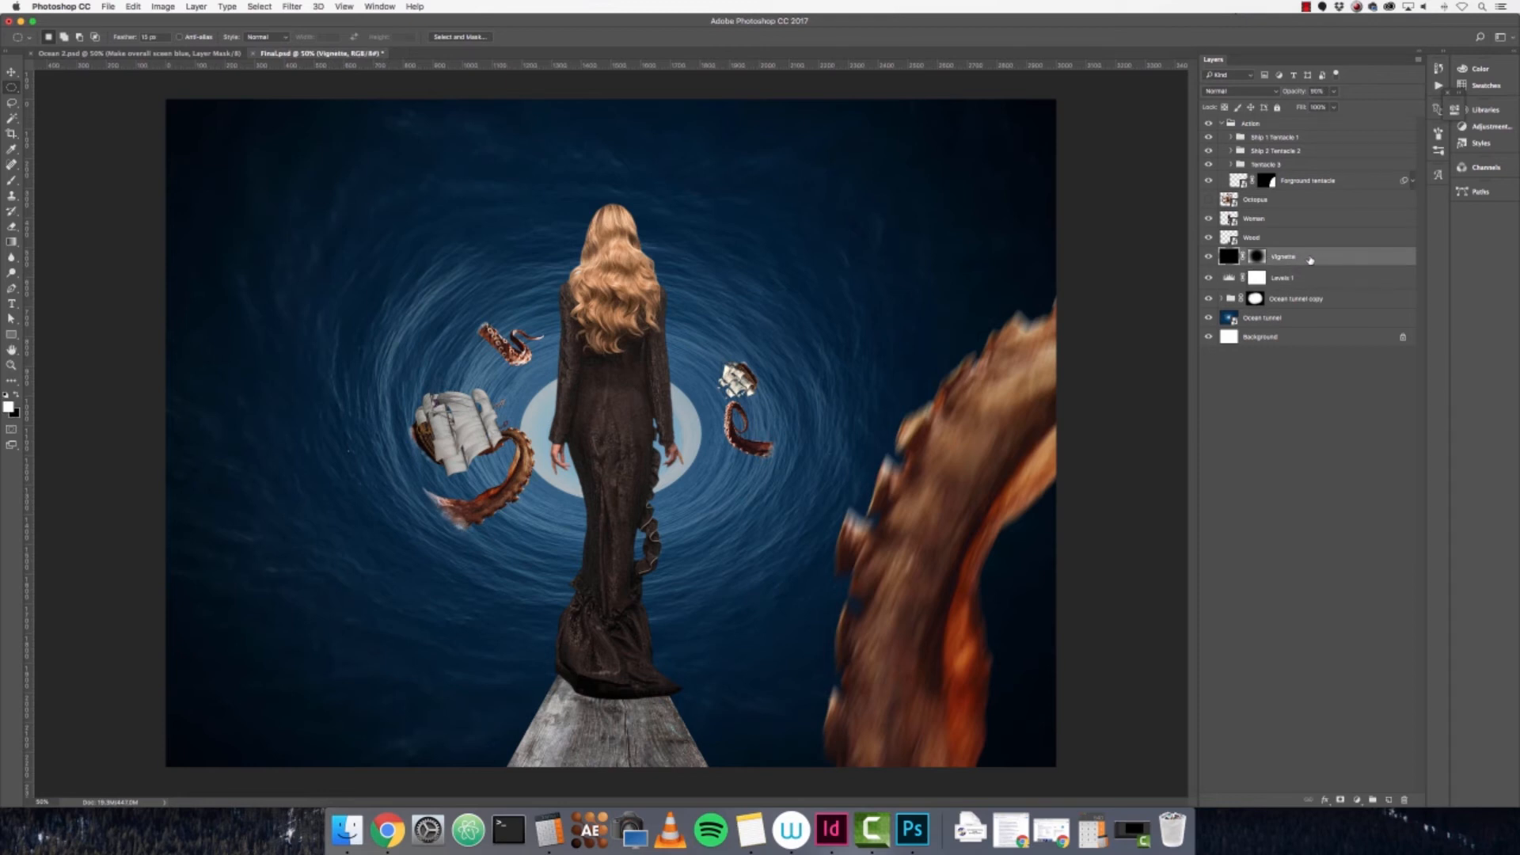
left_click_drag(1312, 261, 1290, 121)
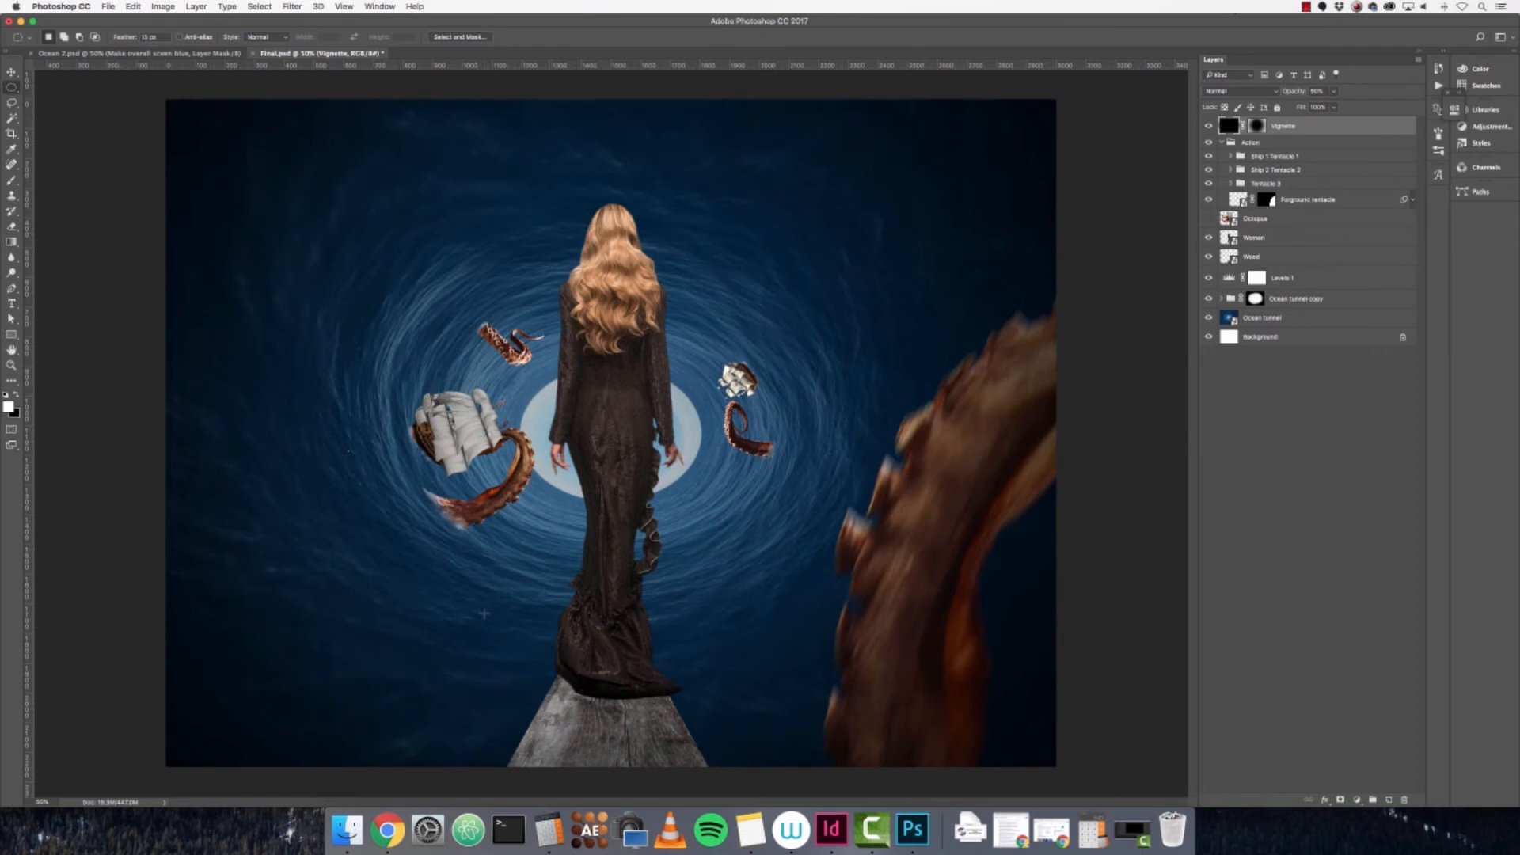
left_click(1222, 143)
- Add a Levels adjustment above the Action group with input shadows 15, input highlights 230 and output highlights 230
left_click(1335, 142)
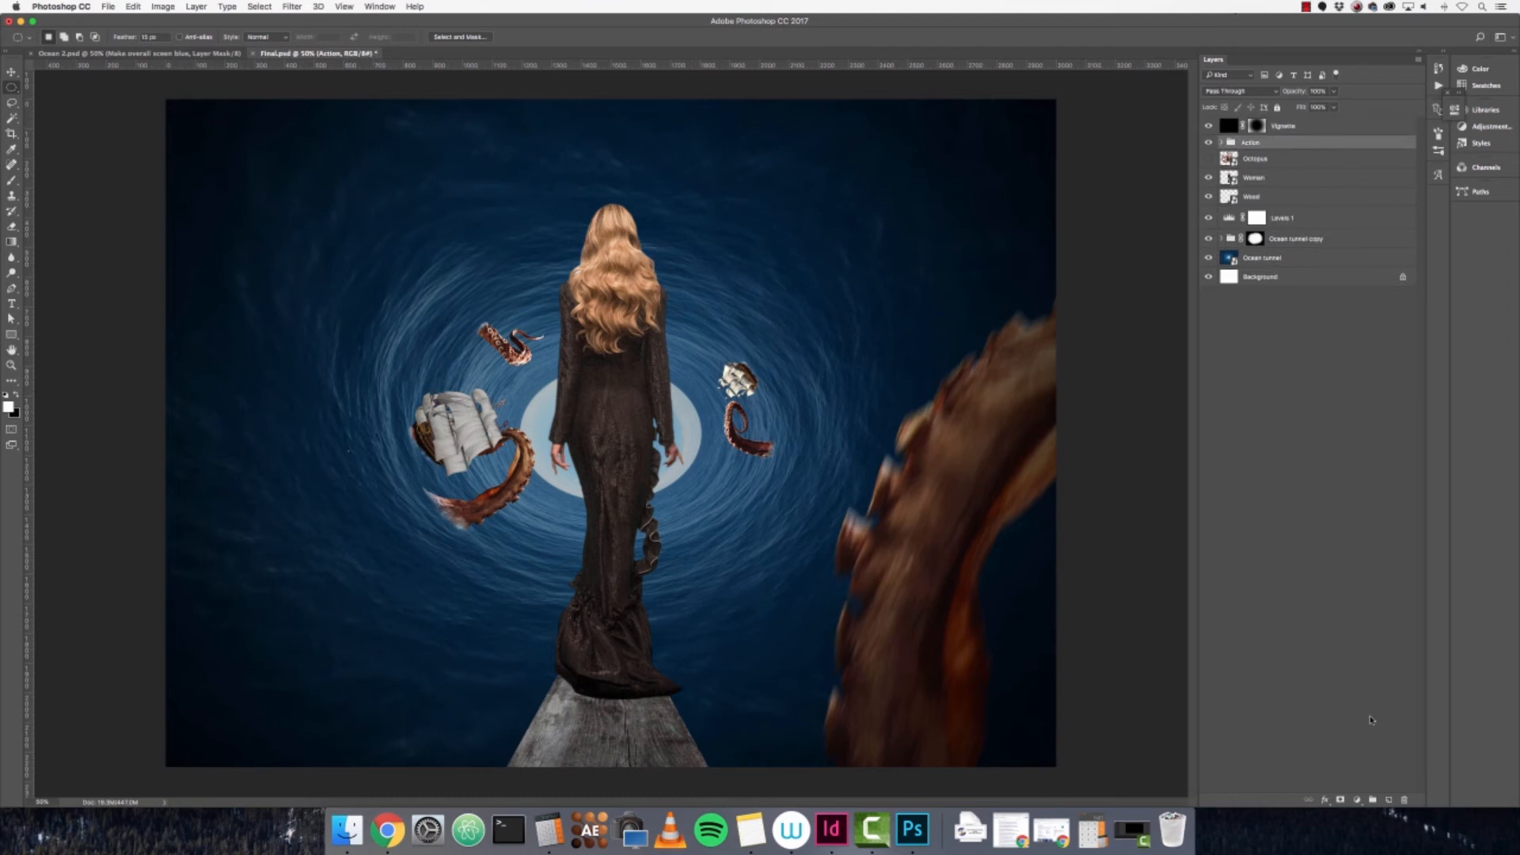
left_click(1357, 799)
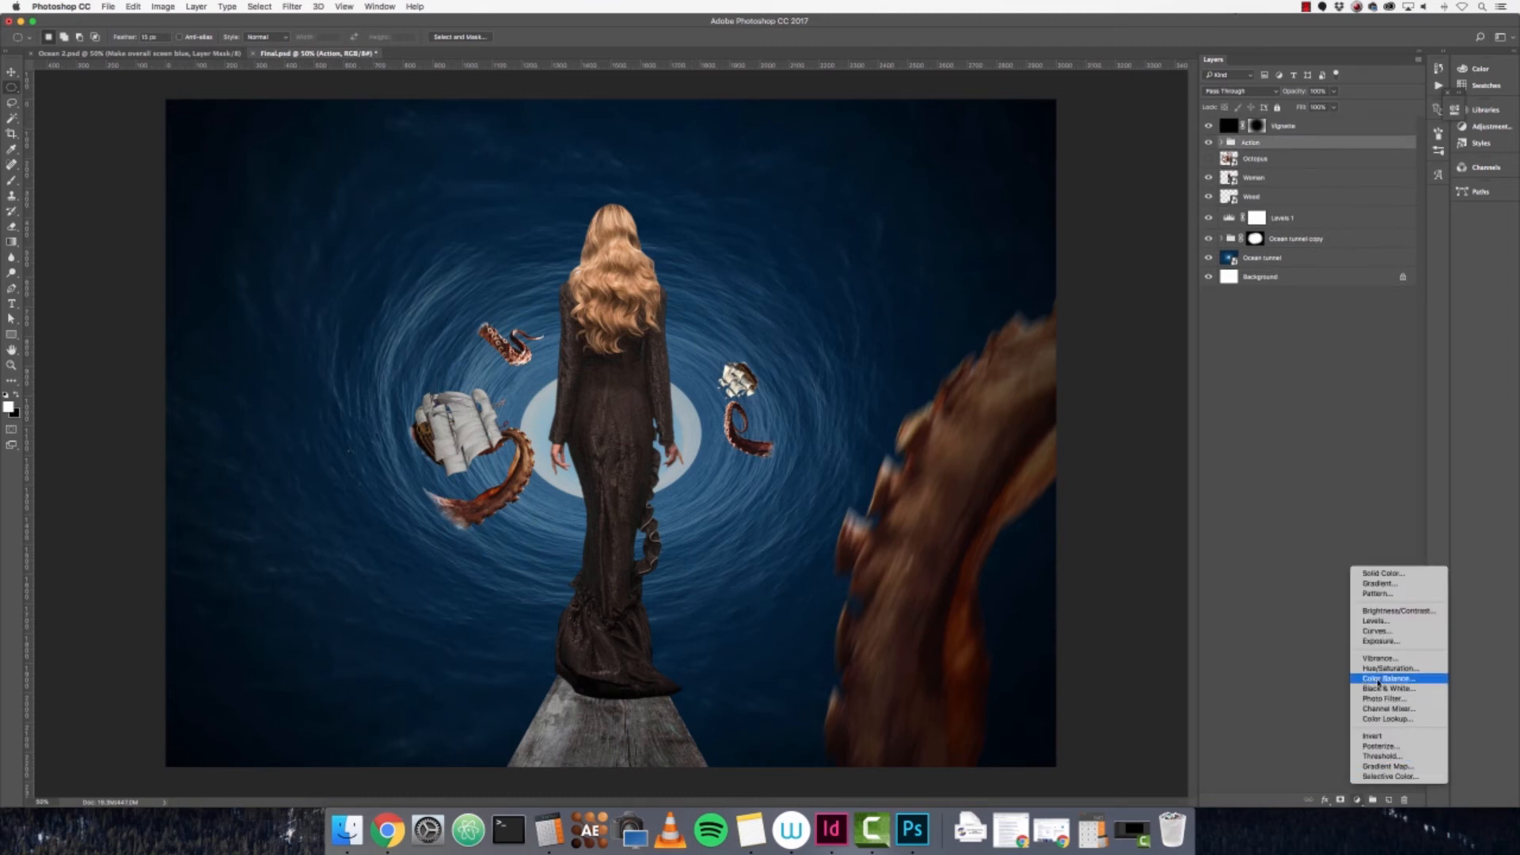
left_click(1385, 623)
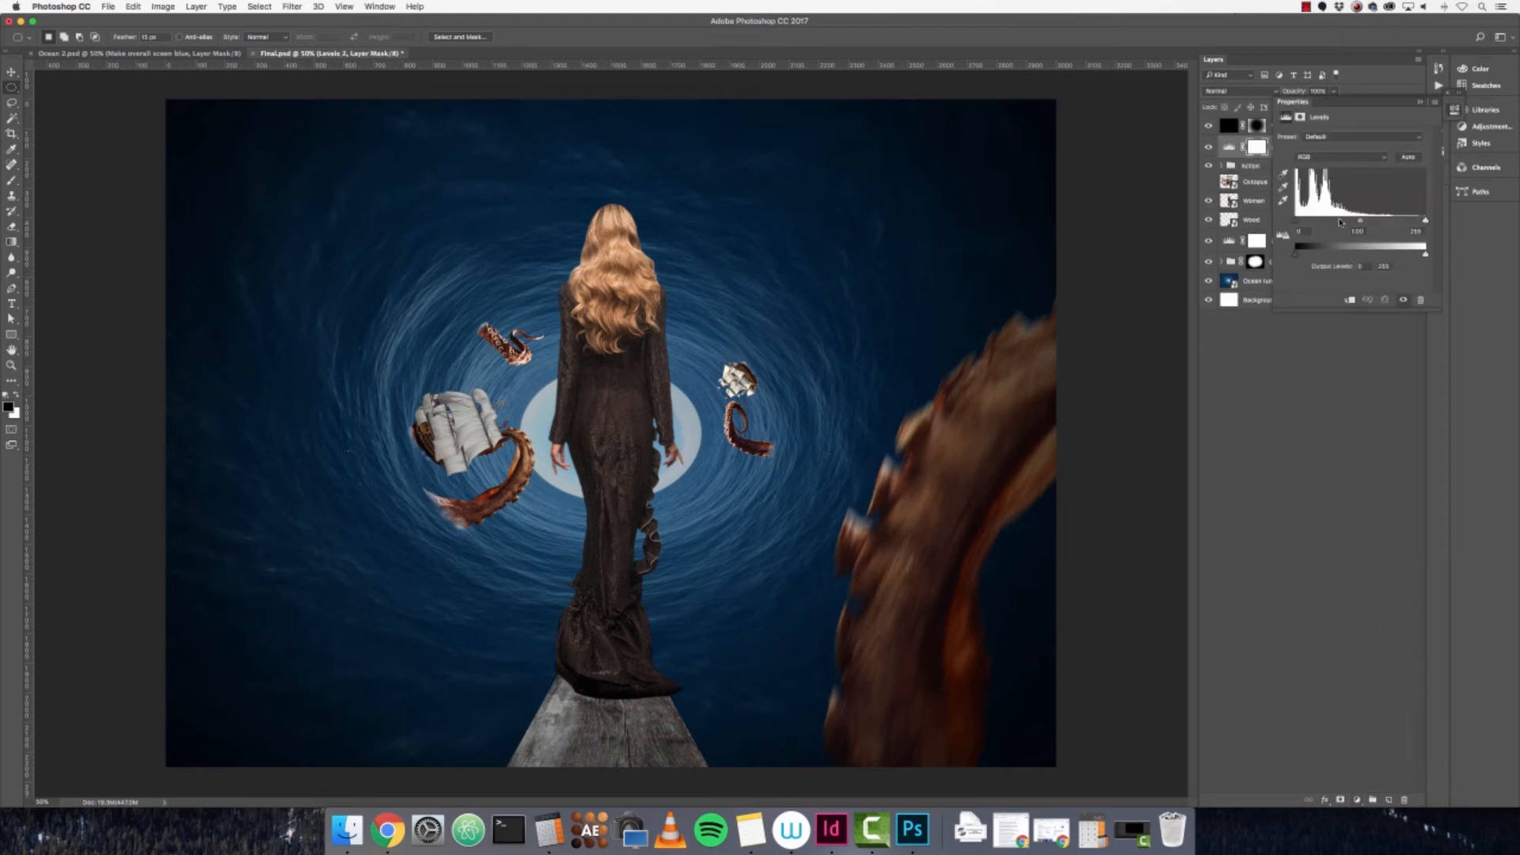
left_click(1383, 266)
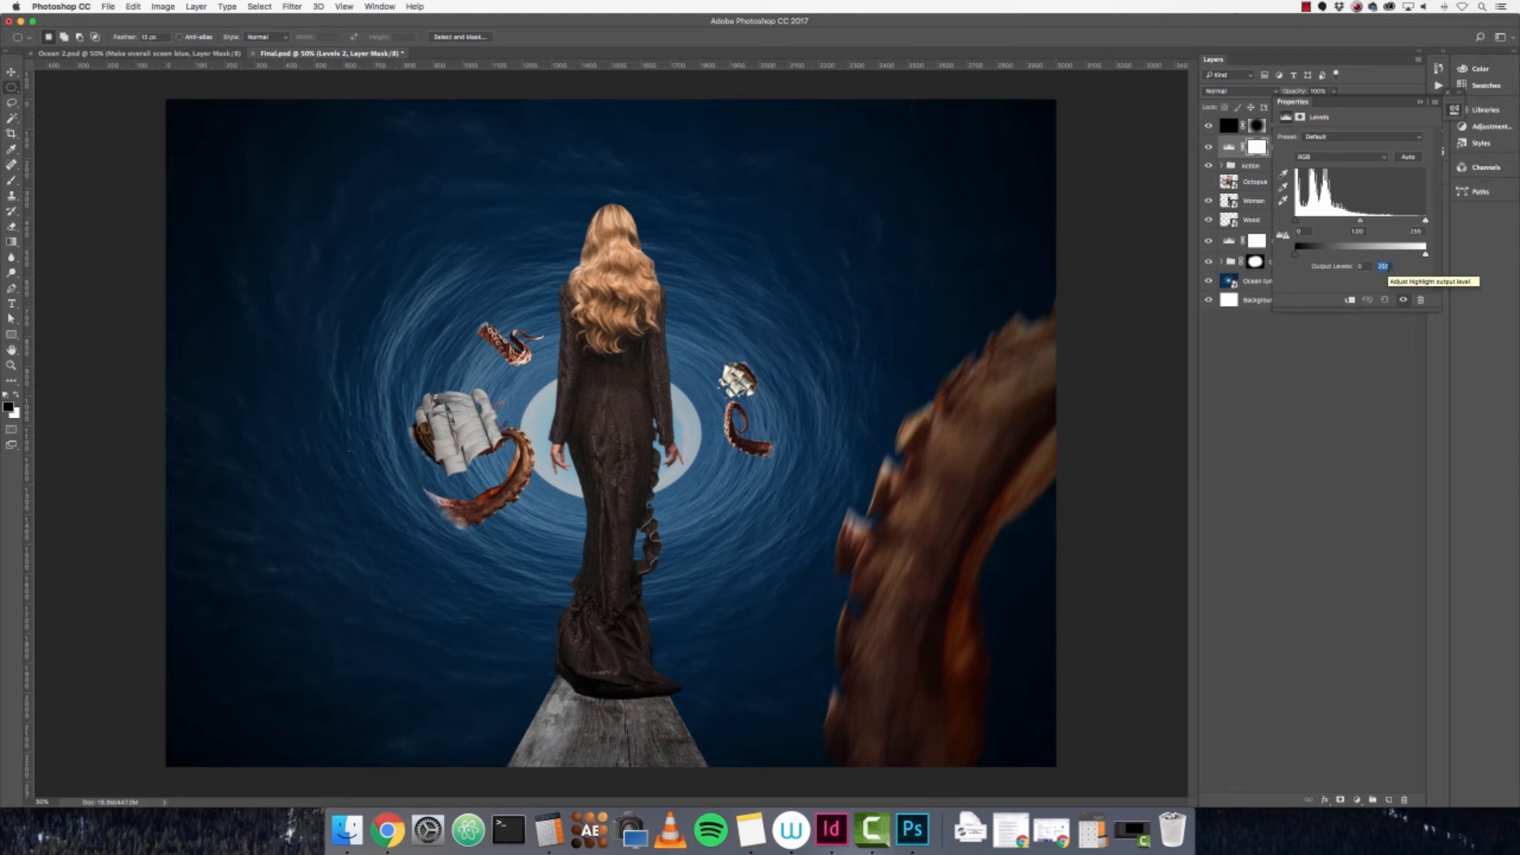
type("230")
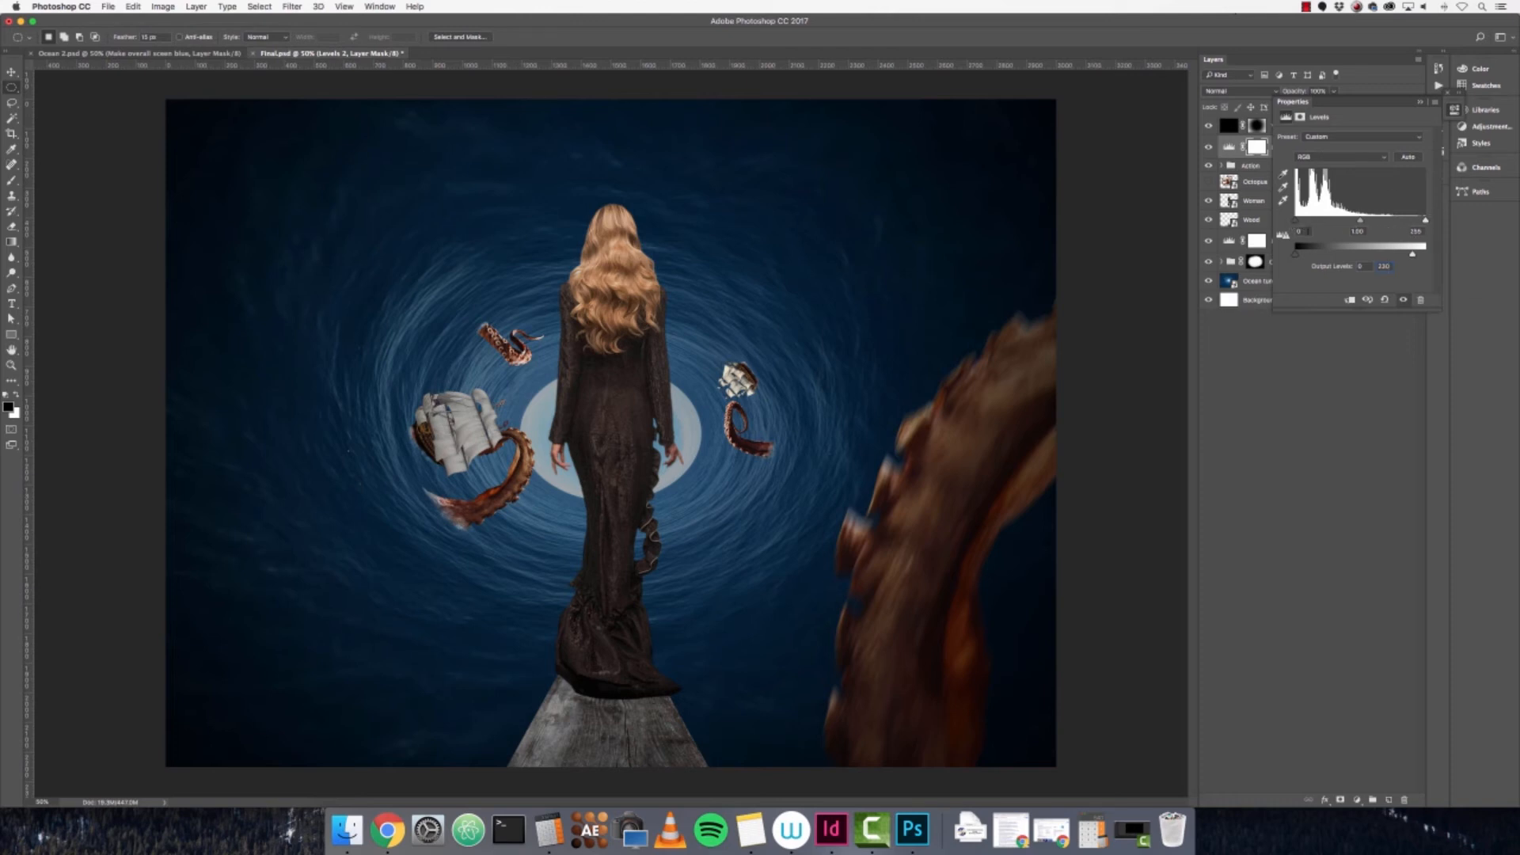
left_click(1302, 231)
type("15")
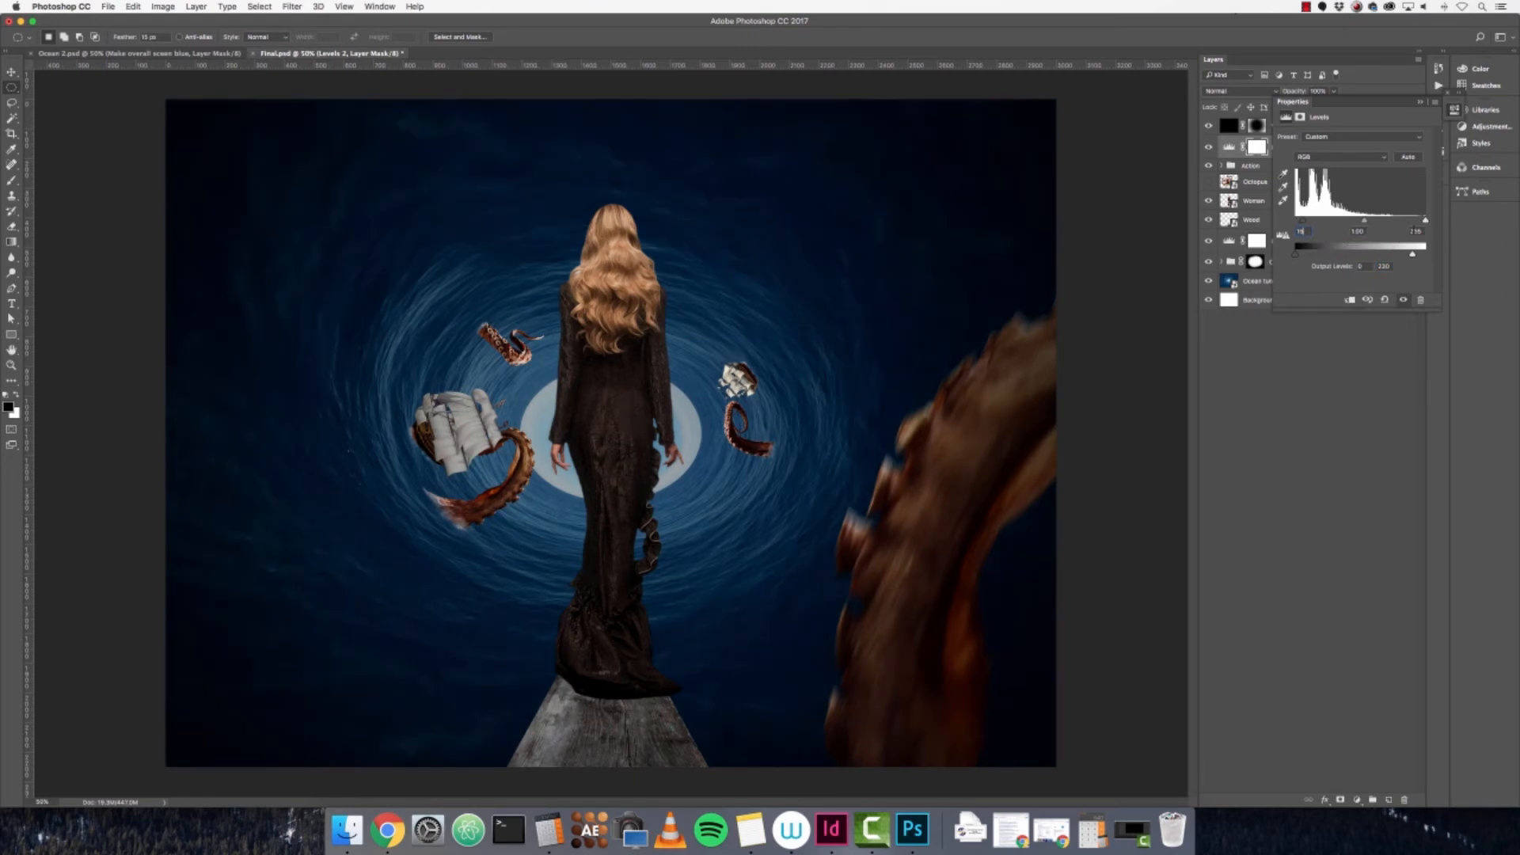
left_click(1425, 233)
type("230")
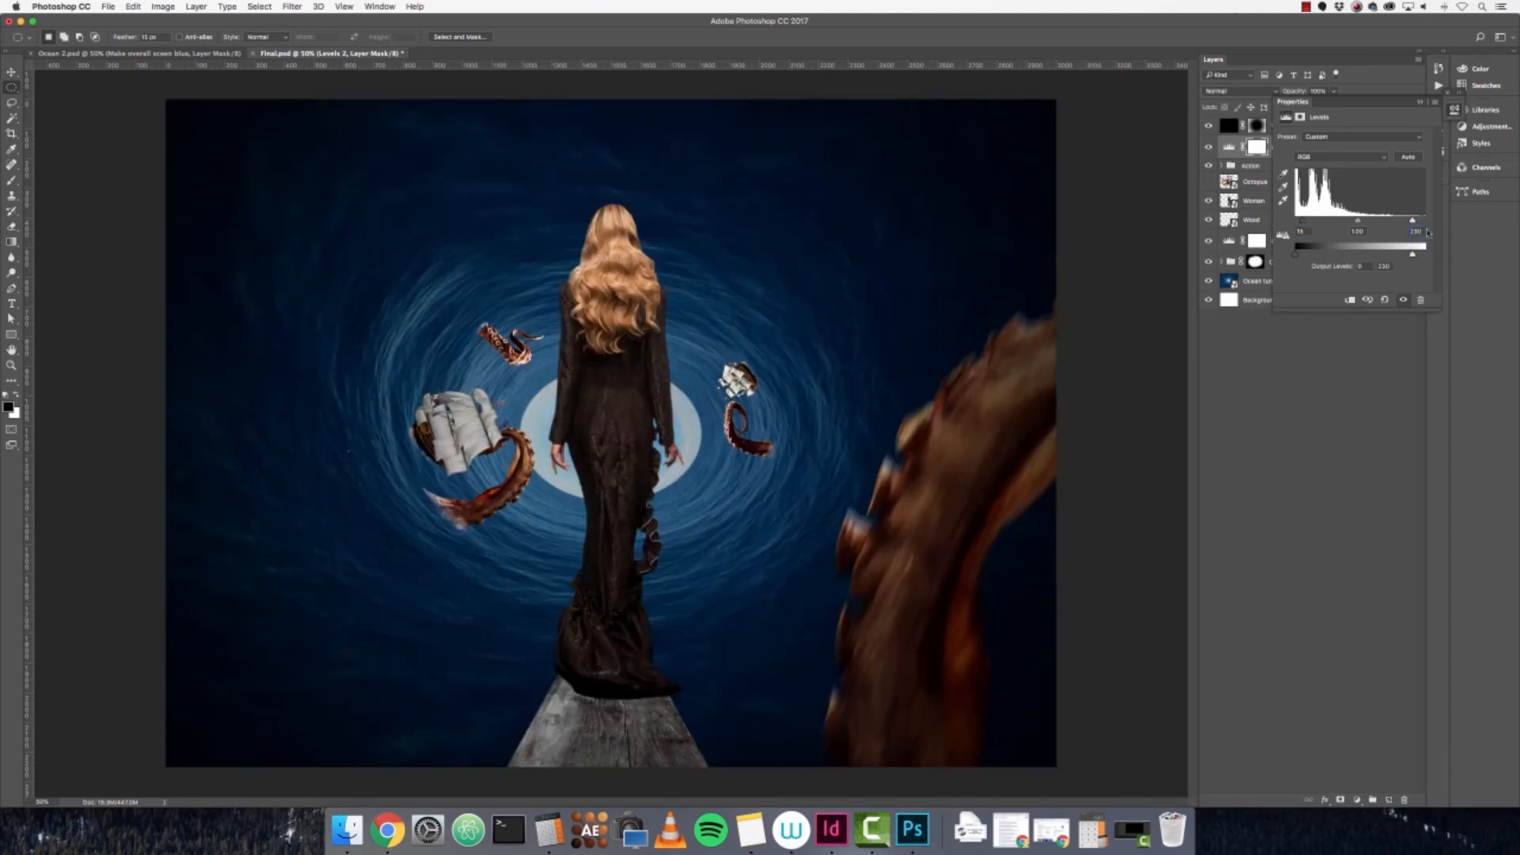
left_click(1421, 102)
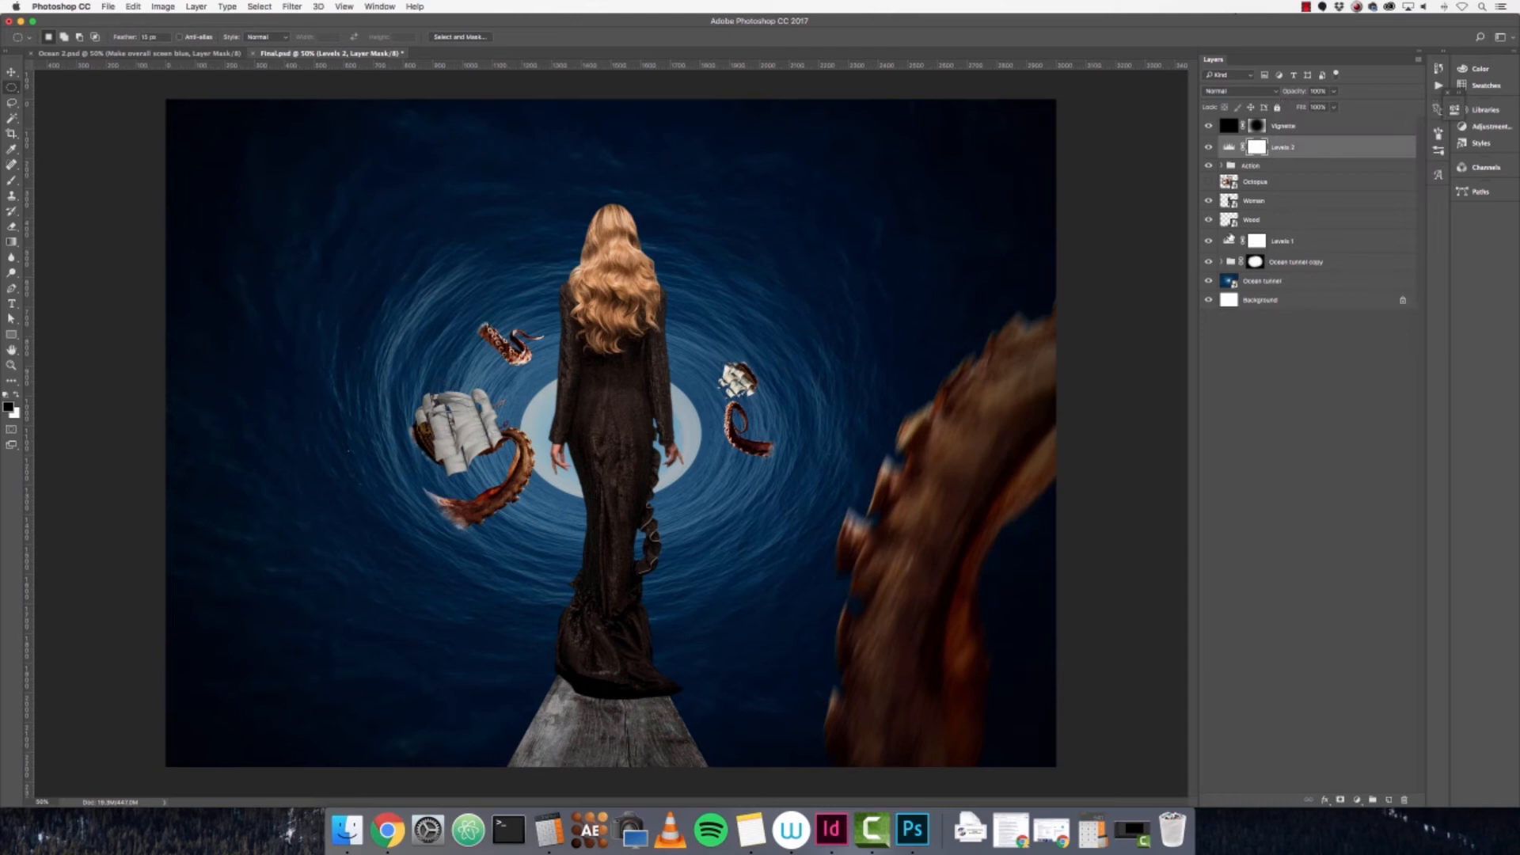
- Compare the whole composite with and without the Levels 2 adjustment by toggling its visibility
left_click(1207, 147)
left_click(1208, 148)
left_click(1208, 148)
left_click(1207, 148)
left_click(1208, 147)
left_click(1207, 147)
- Add a Photo Filter adjustment above the Action group using Warming Filter (85) with a density of 40%
left_click(1393, 168)
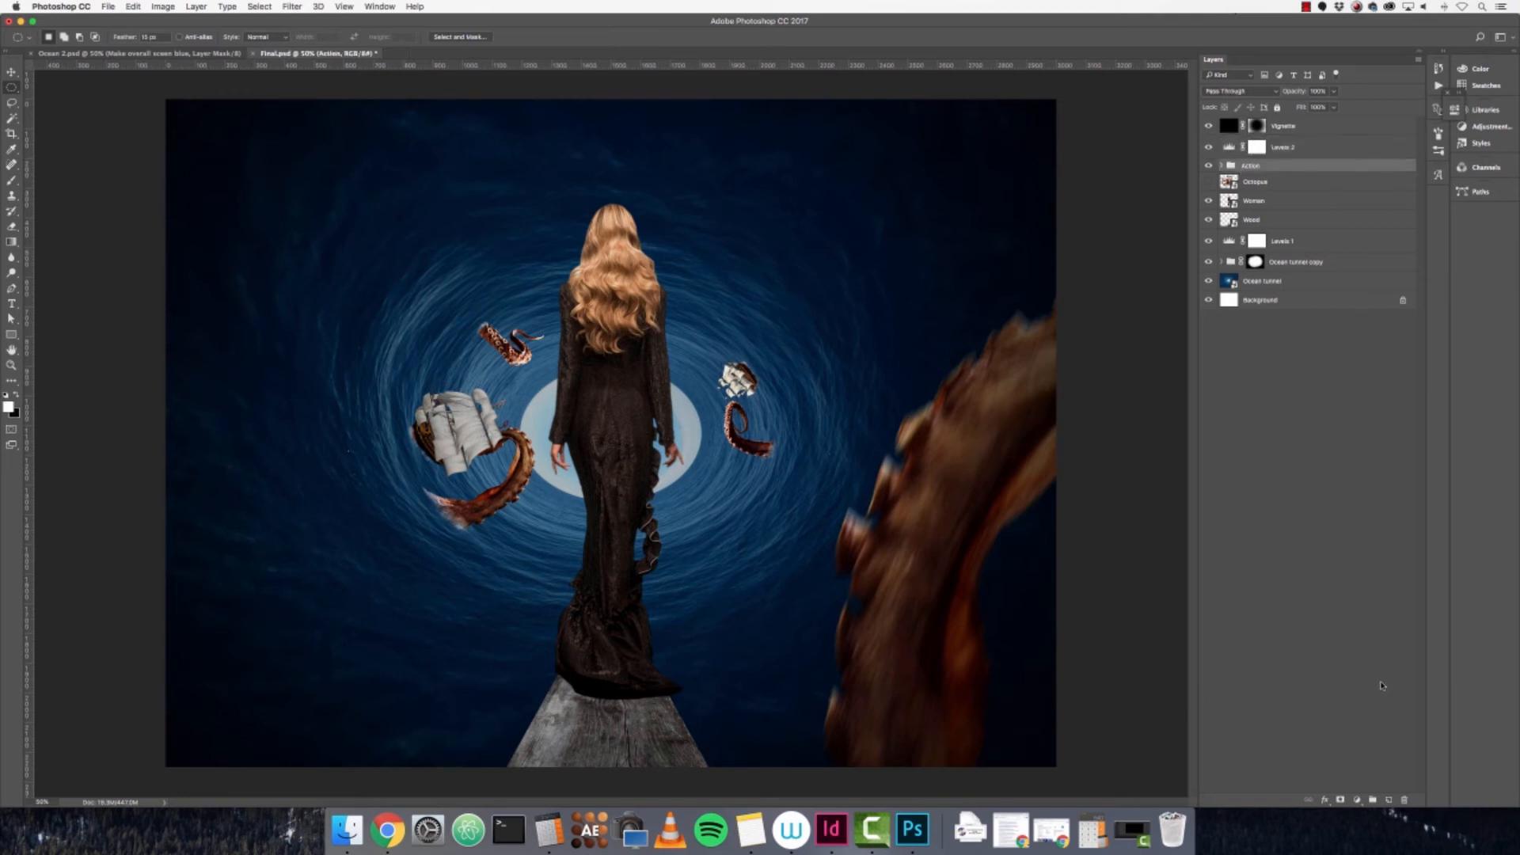
left_click(1357, 800)
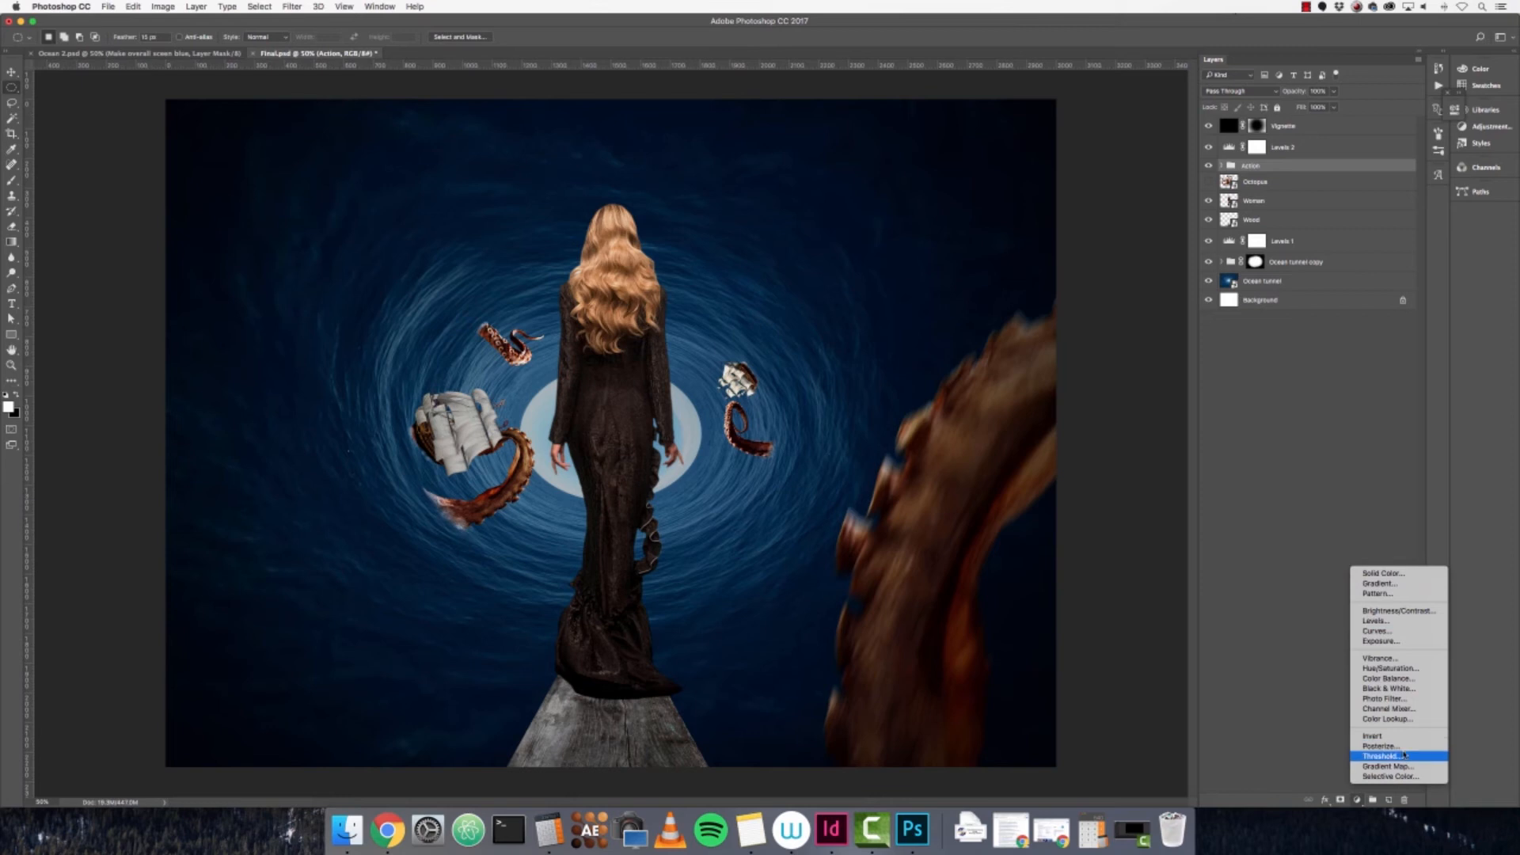
left_click(1403, 699)
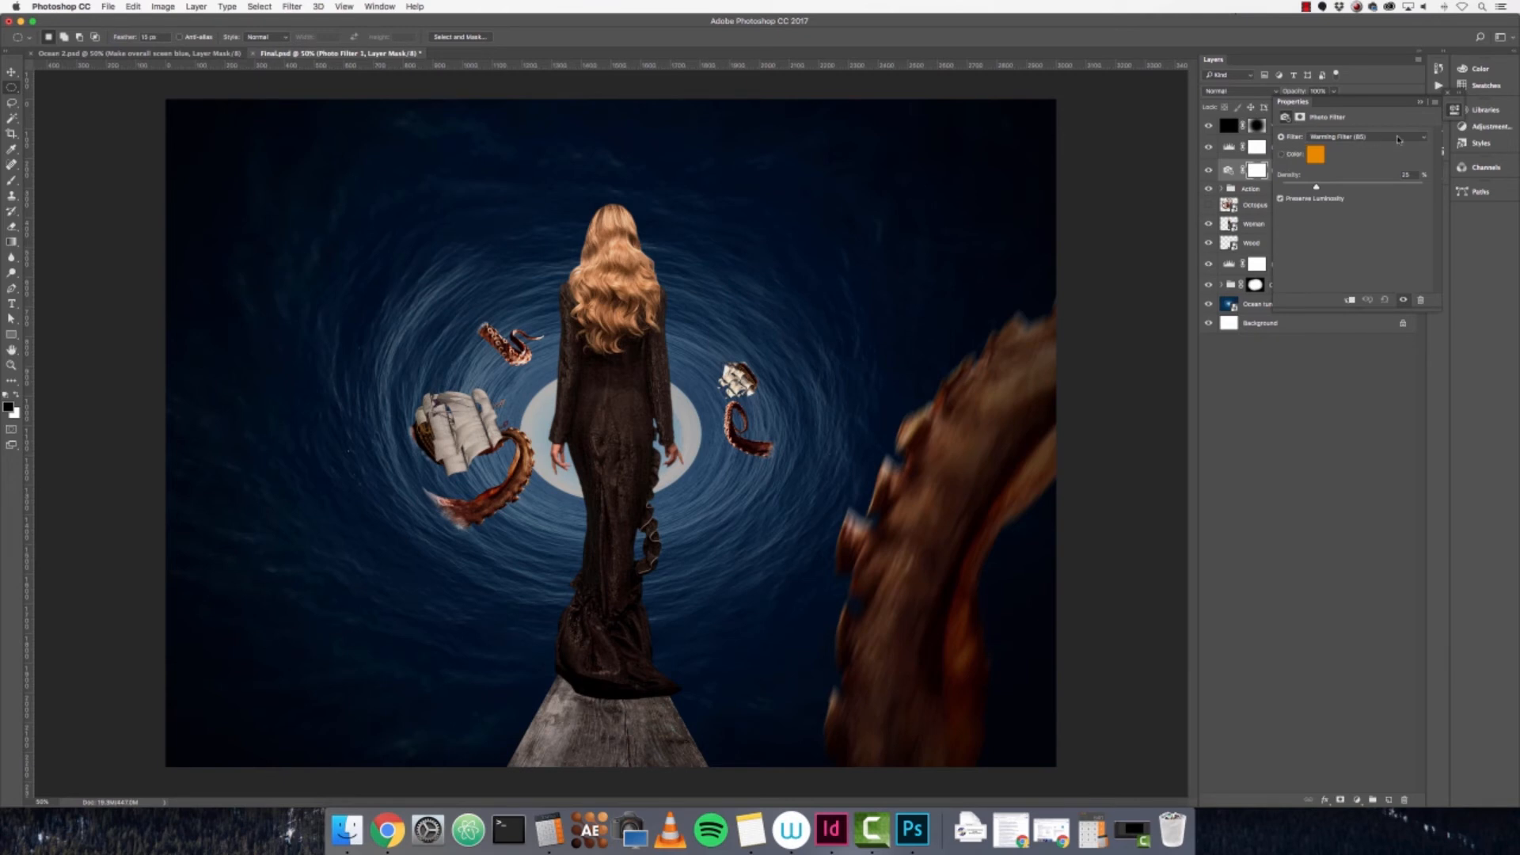
left_click(1422, 140)
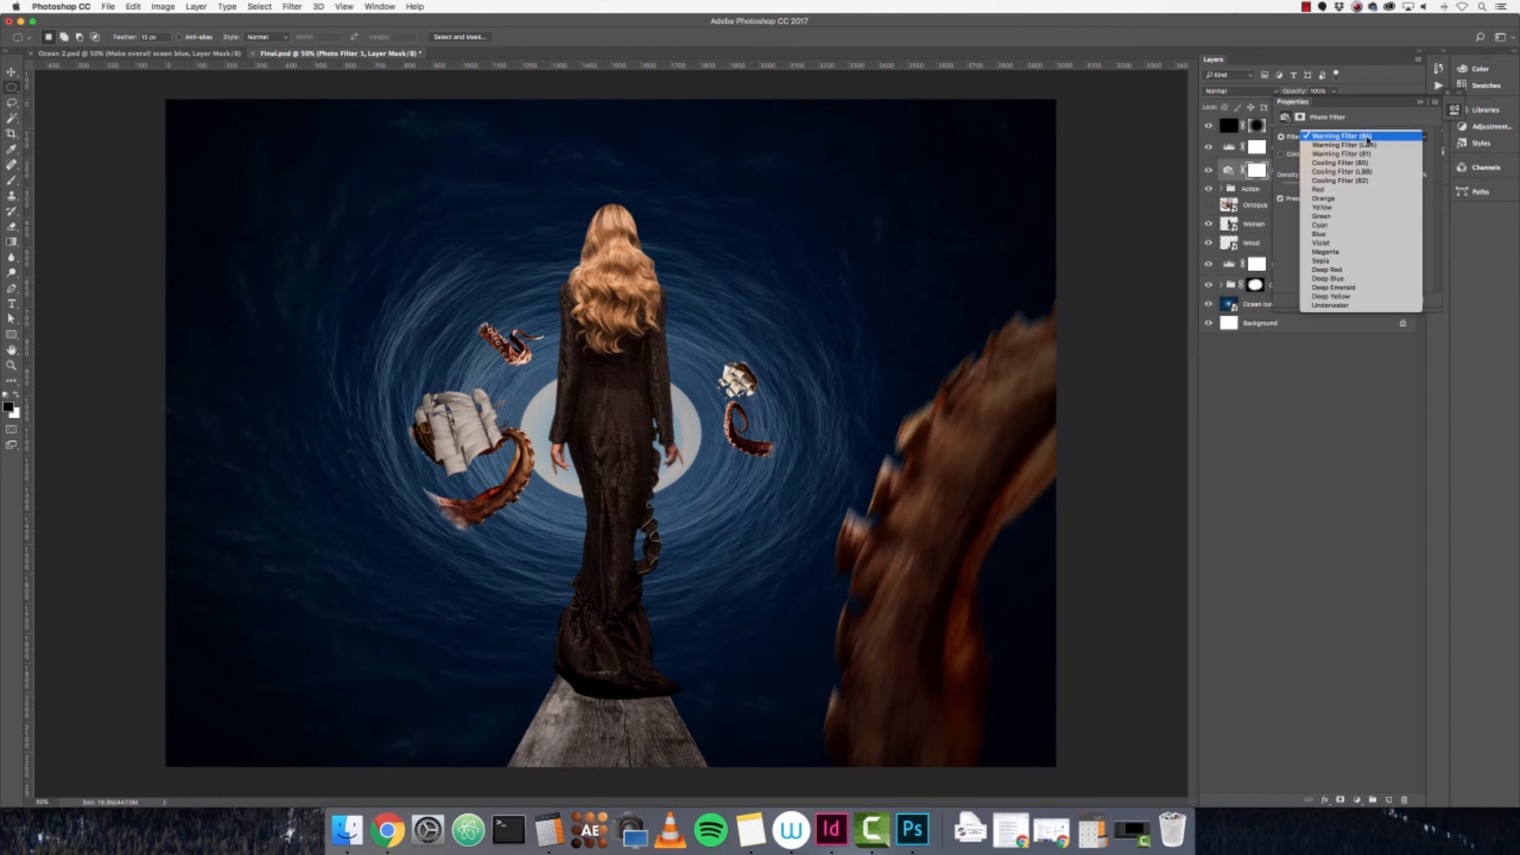
left_click(1367, 139)
left_click_drag(1413, 177, 1388, 174)
type("40")
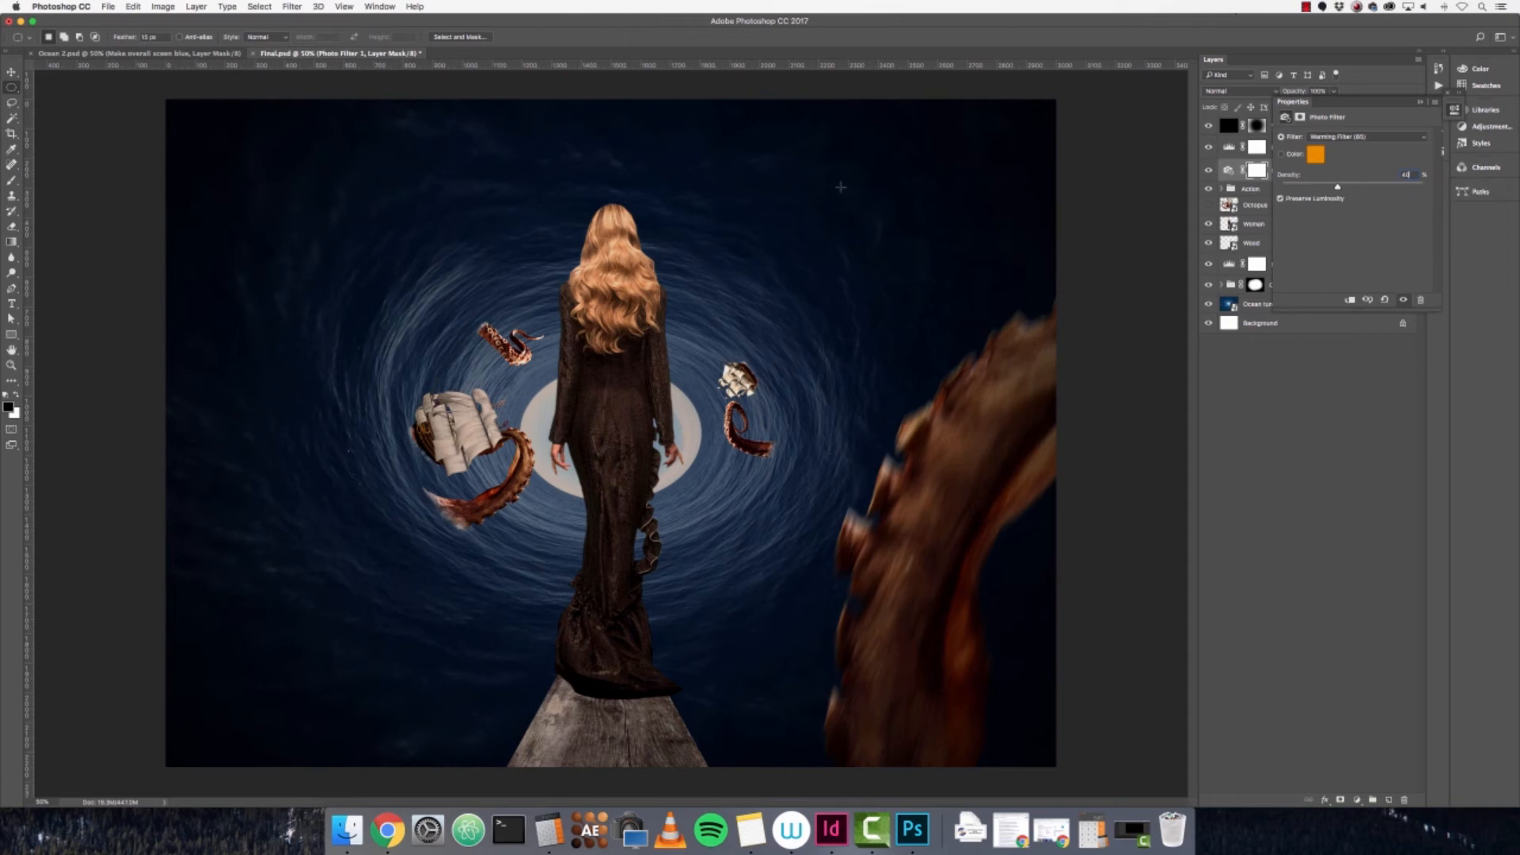
left_click(1362, 393)
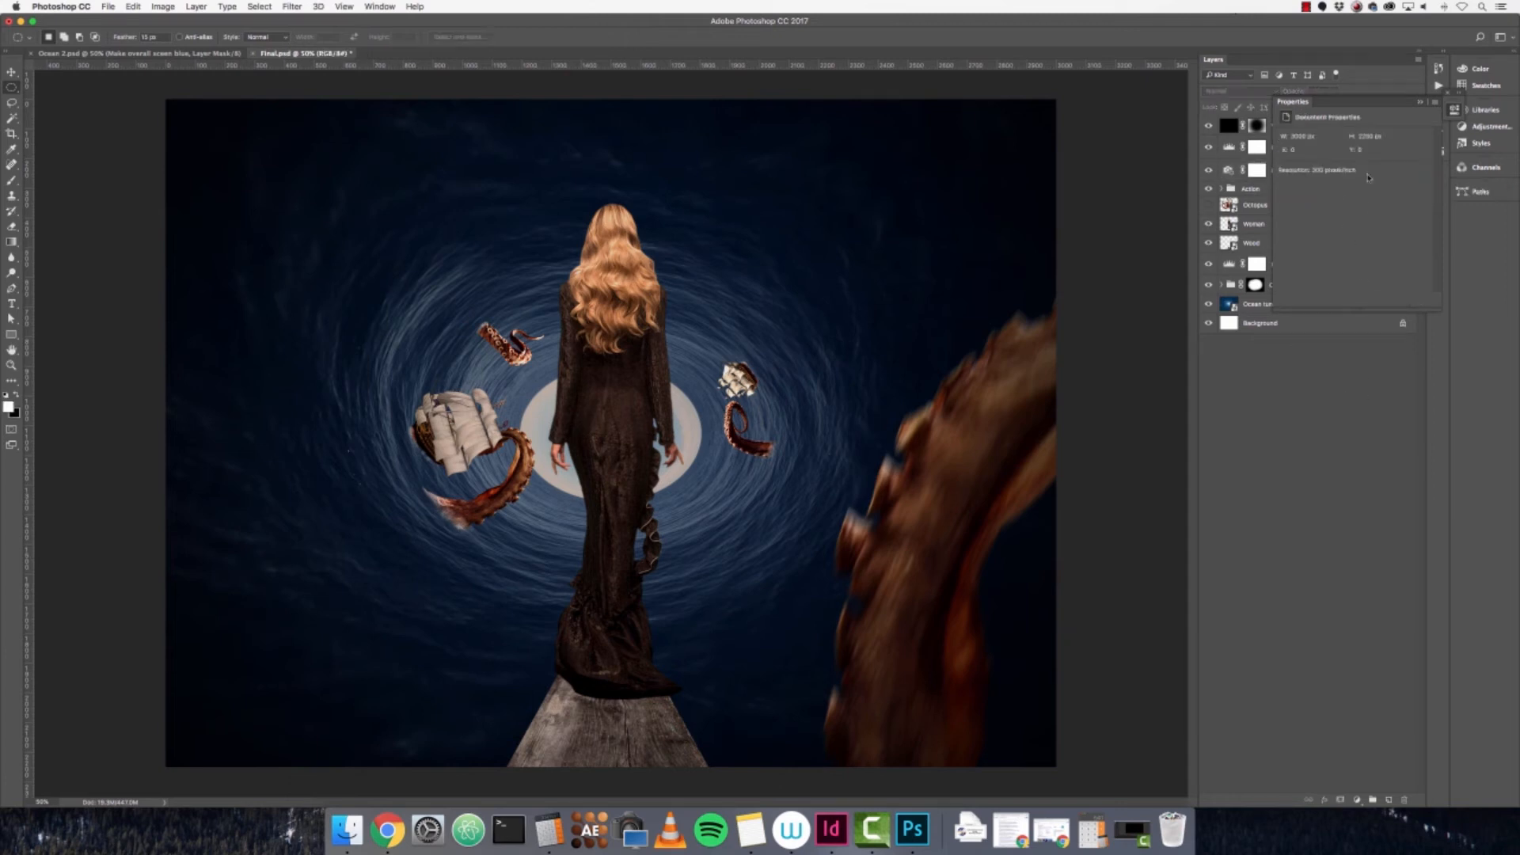
left_click(1419, 103)
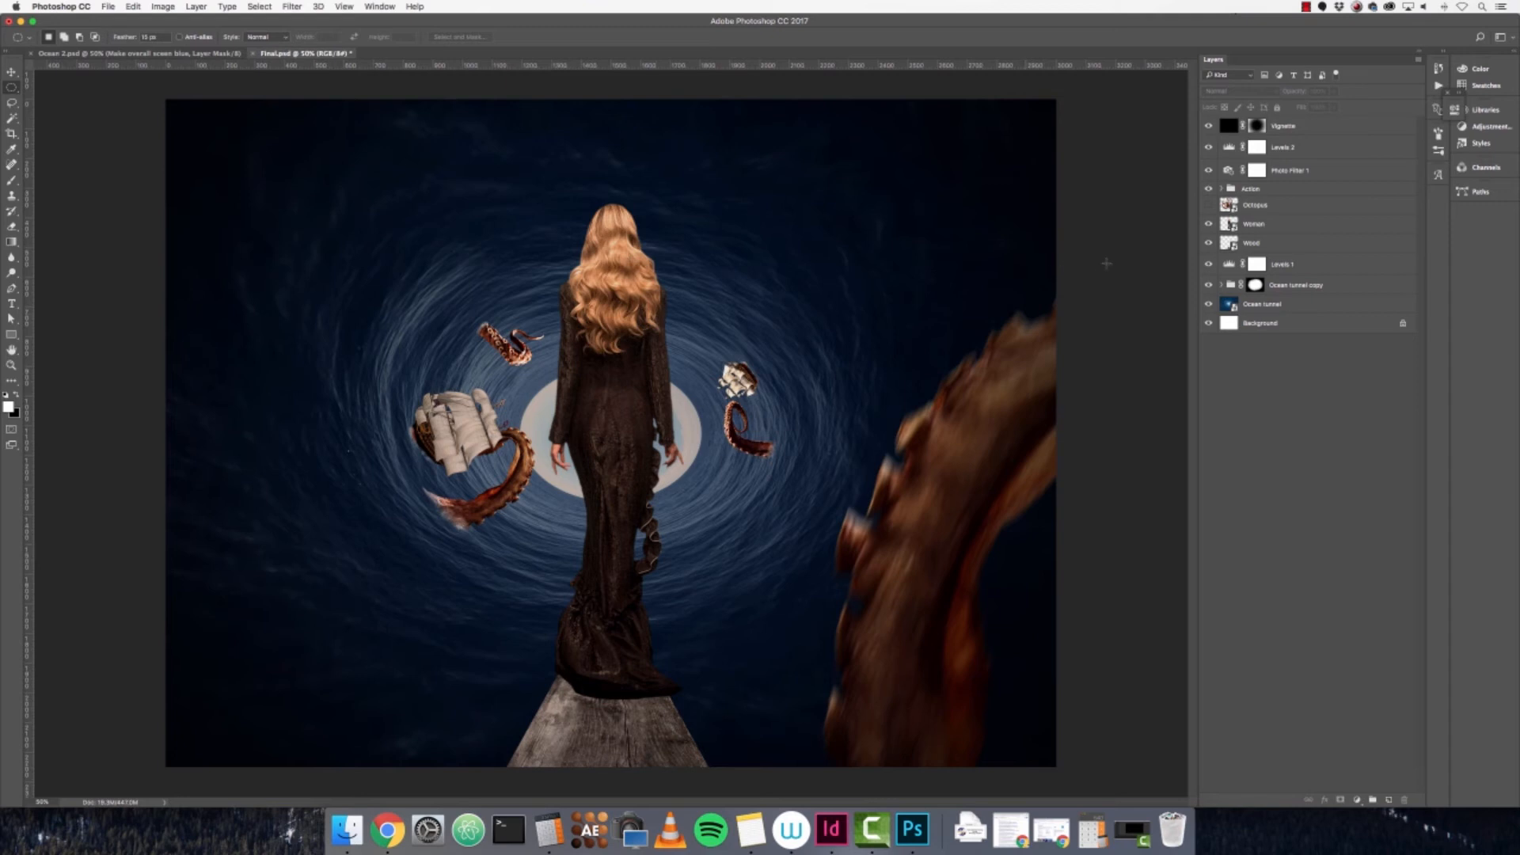
- Add a Photo Filter adjustment clipped to the Woman layer, using custom color #0079ab at a near-maximum density
left_click(1279, 226)
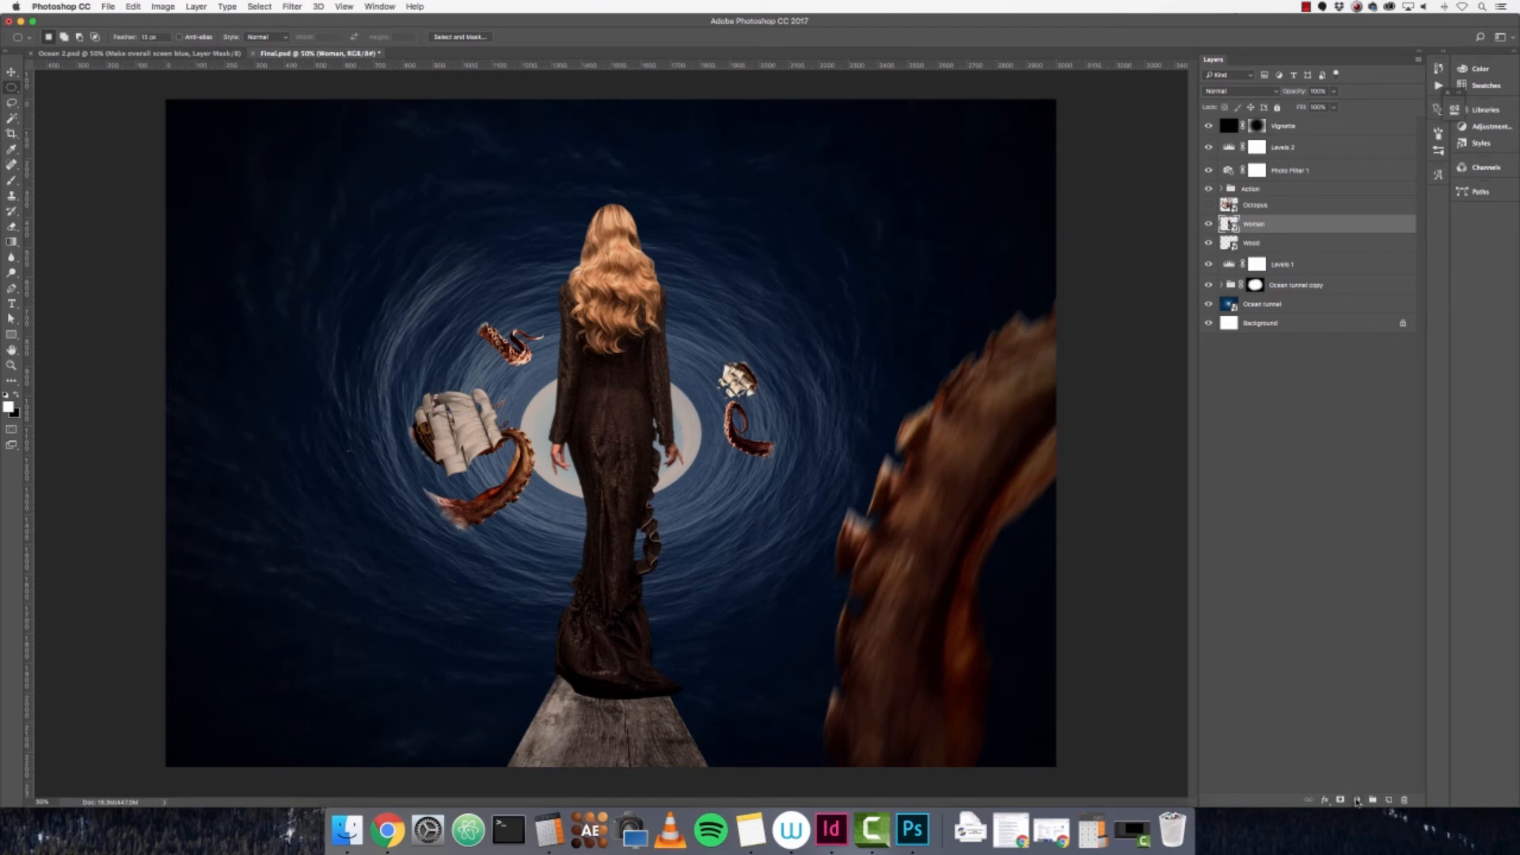
left_click(1357, 800)
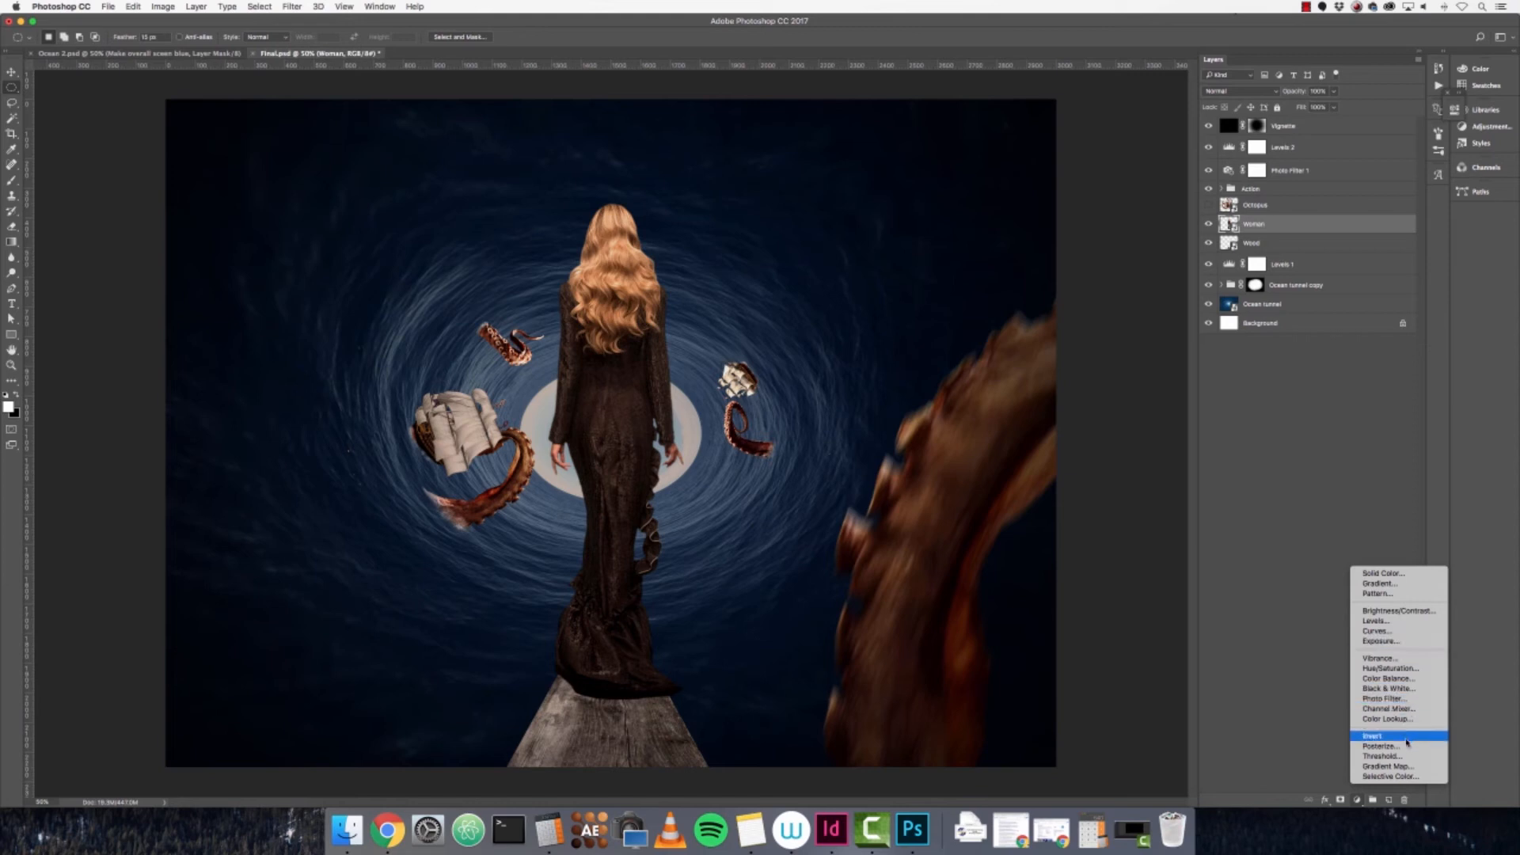
left_click(1409, 700)
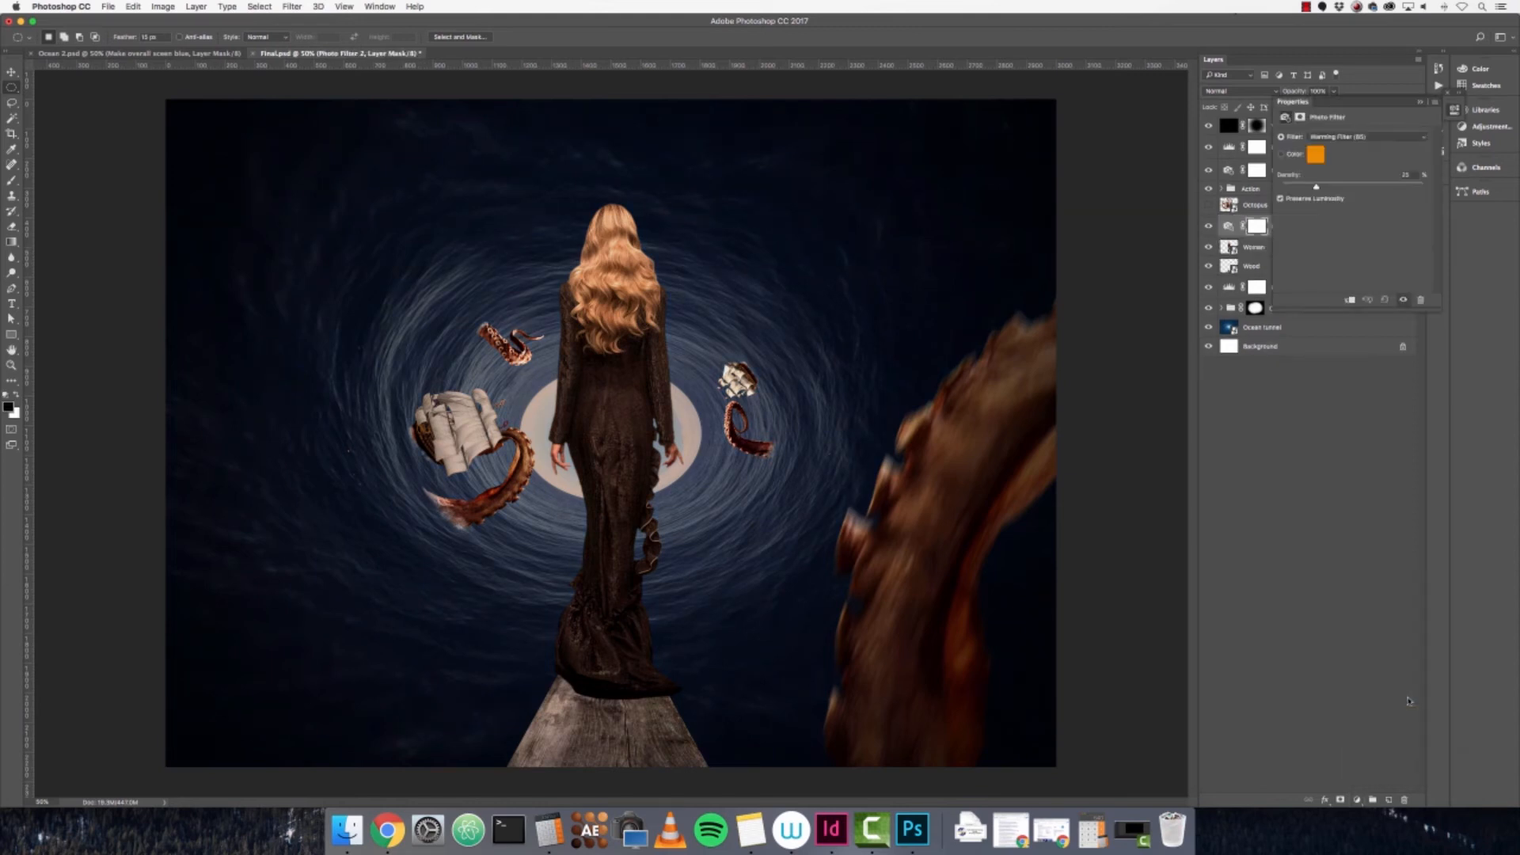
left_click(1281, 154)
left_click(1313, 156)
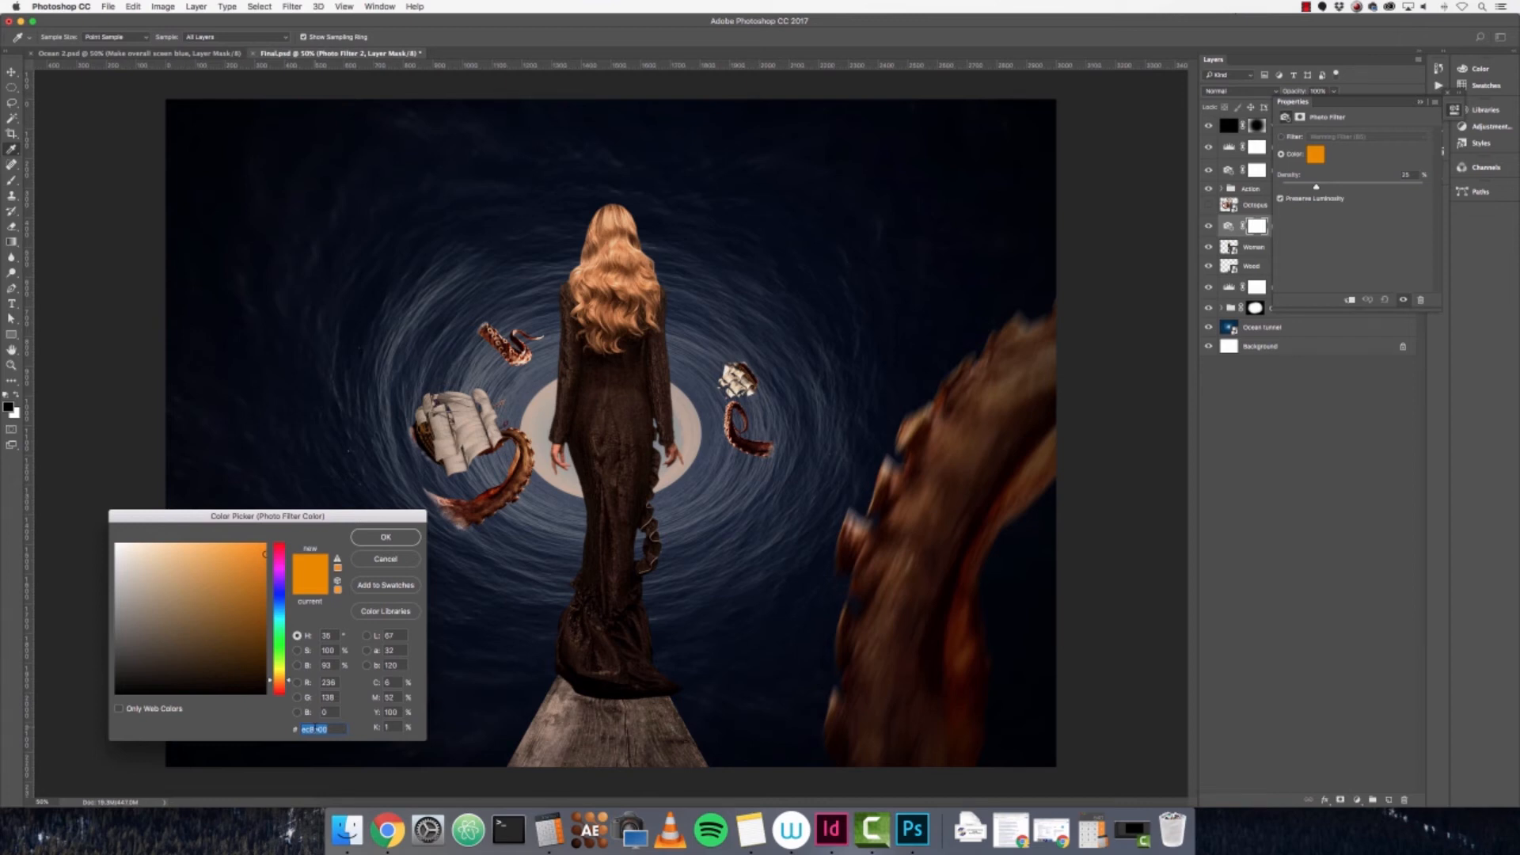
type("007")
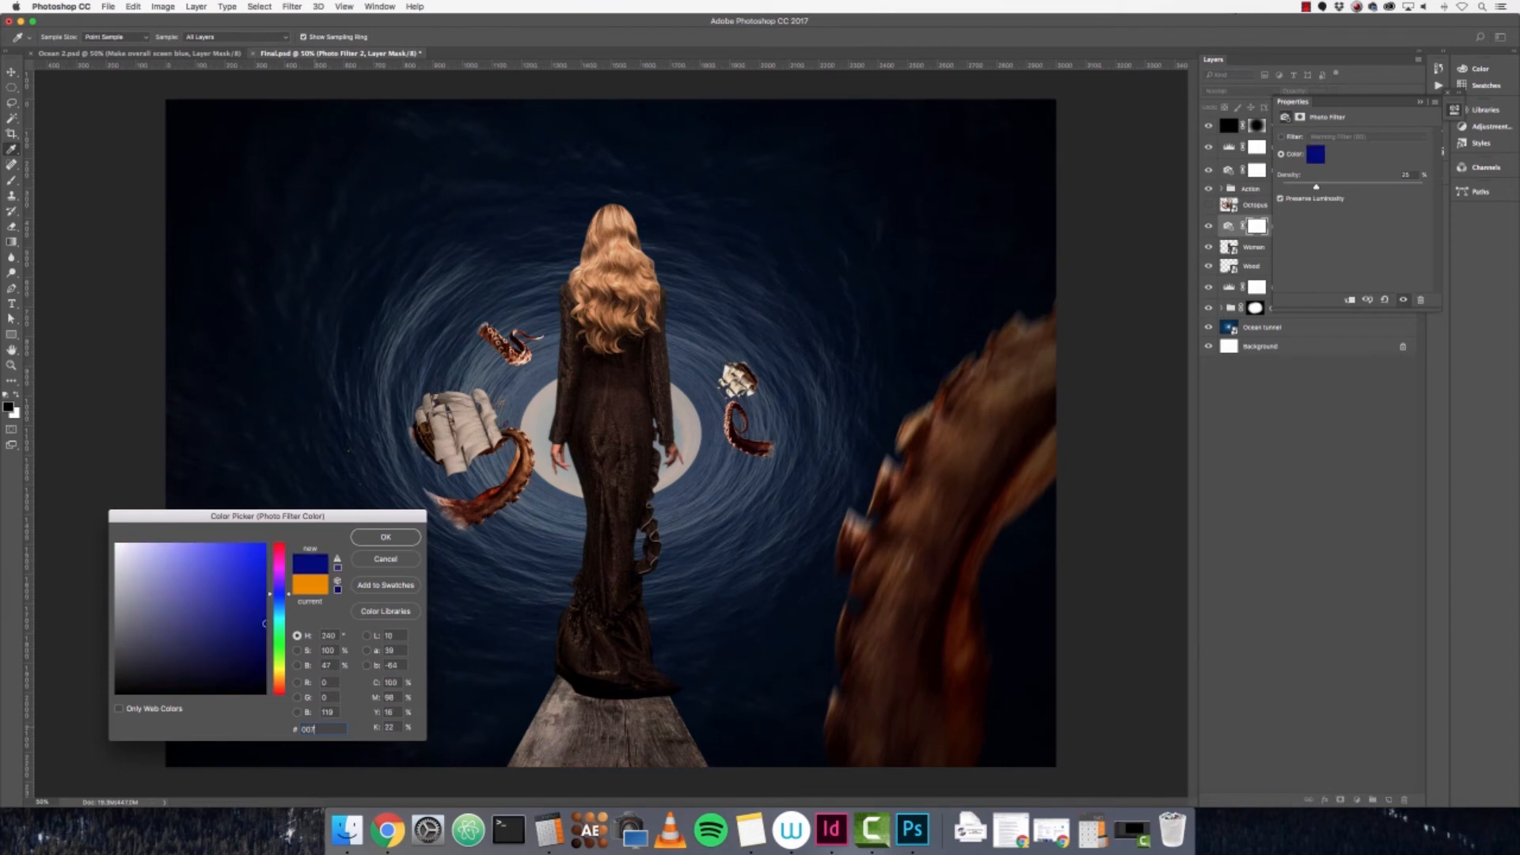
type("9ab")
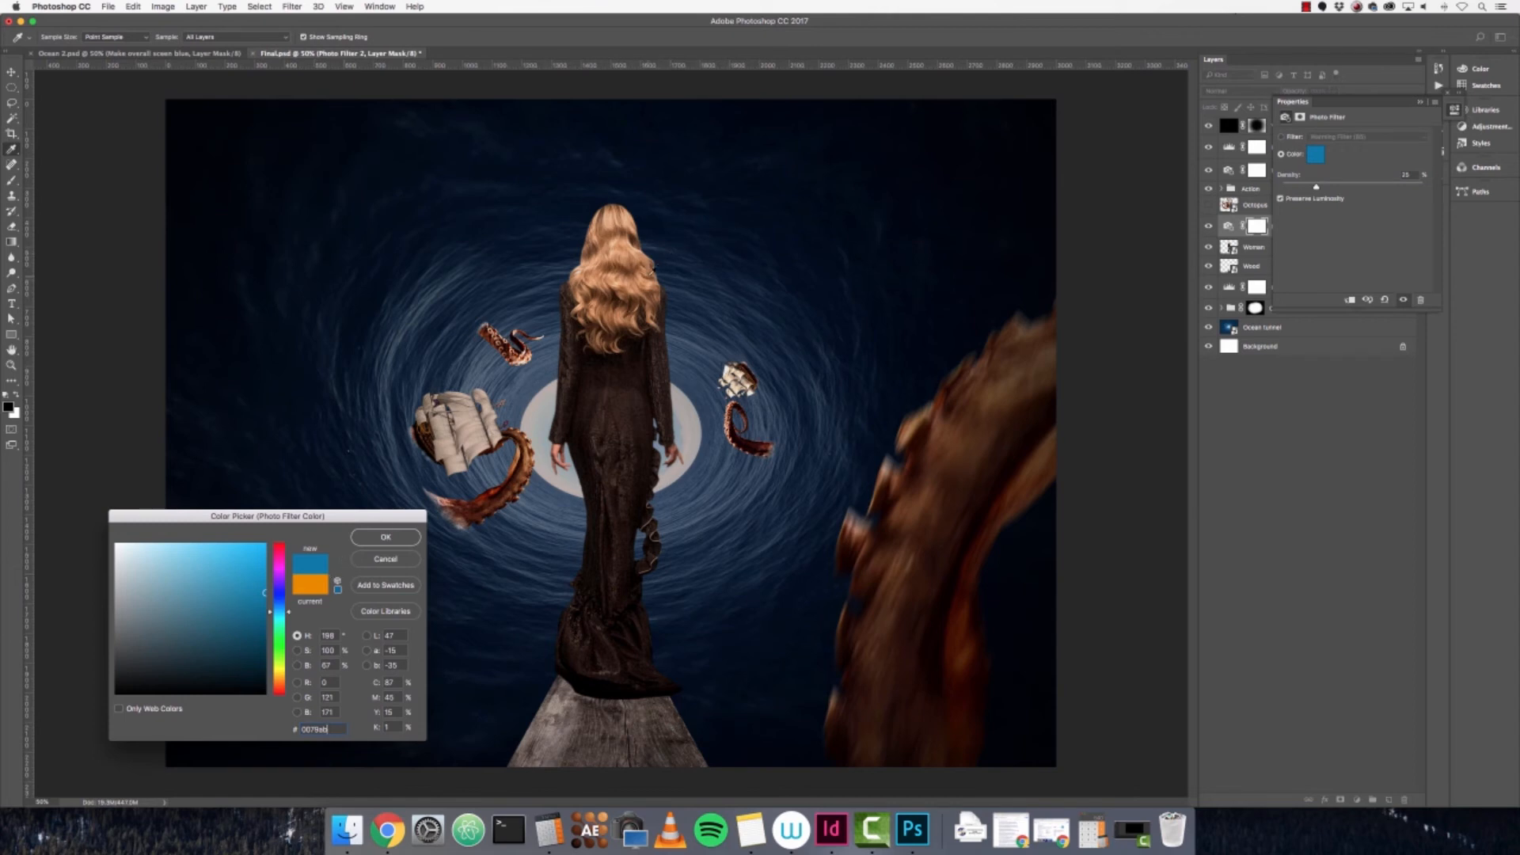
left_click(381, 536)
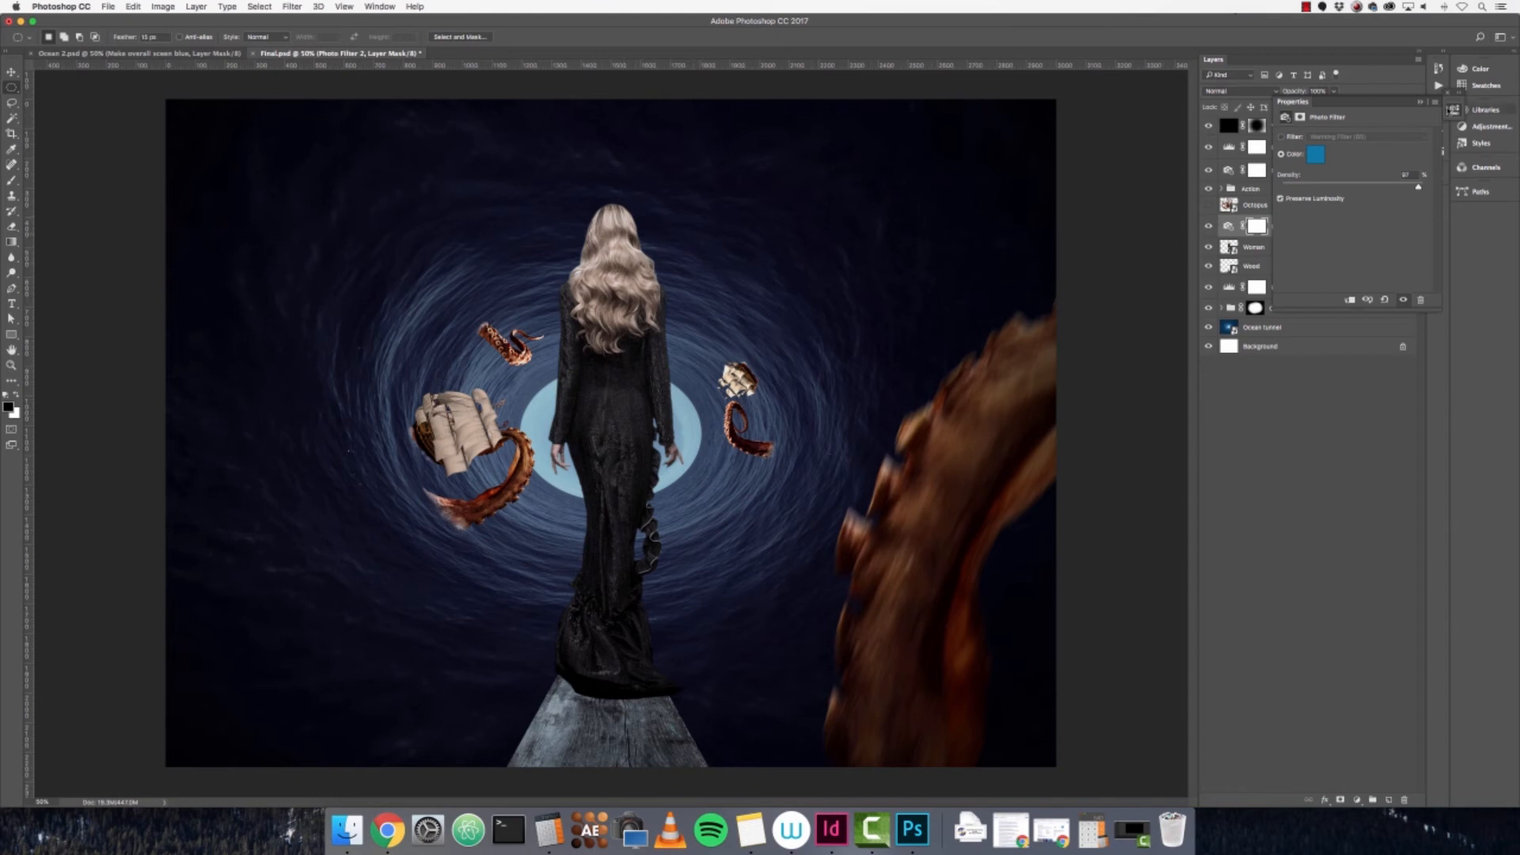
left_click(1422, 102)
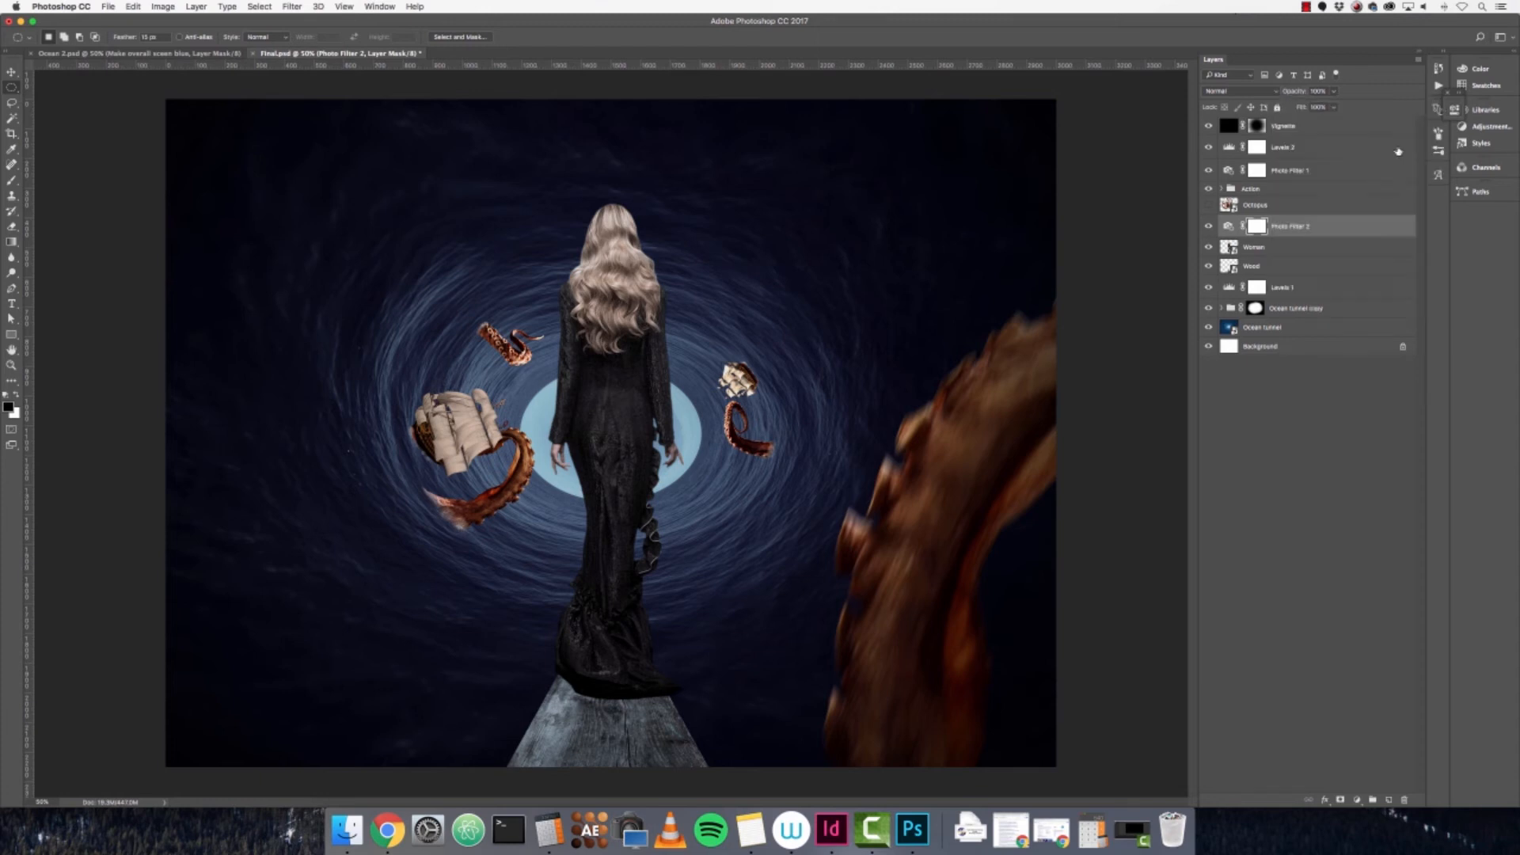
right_click(1398, 229)
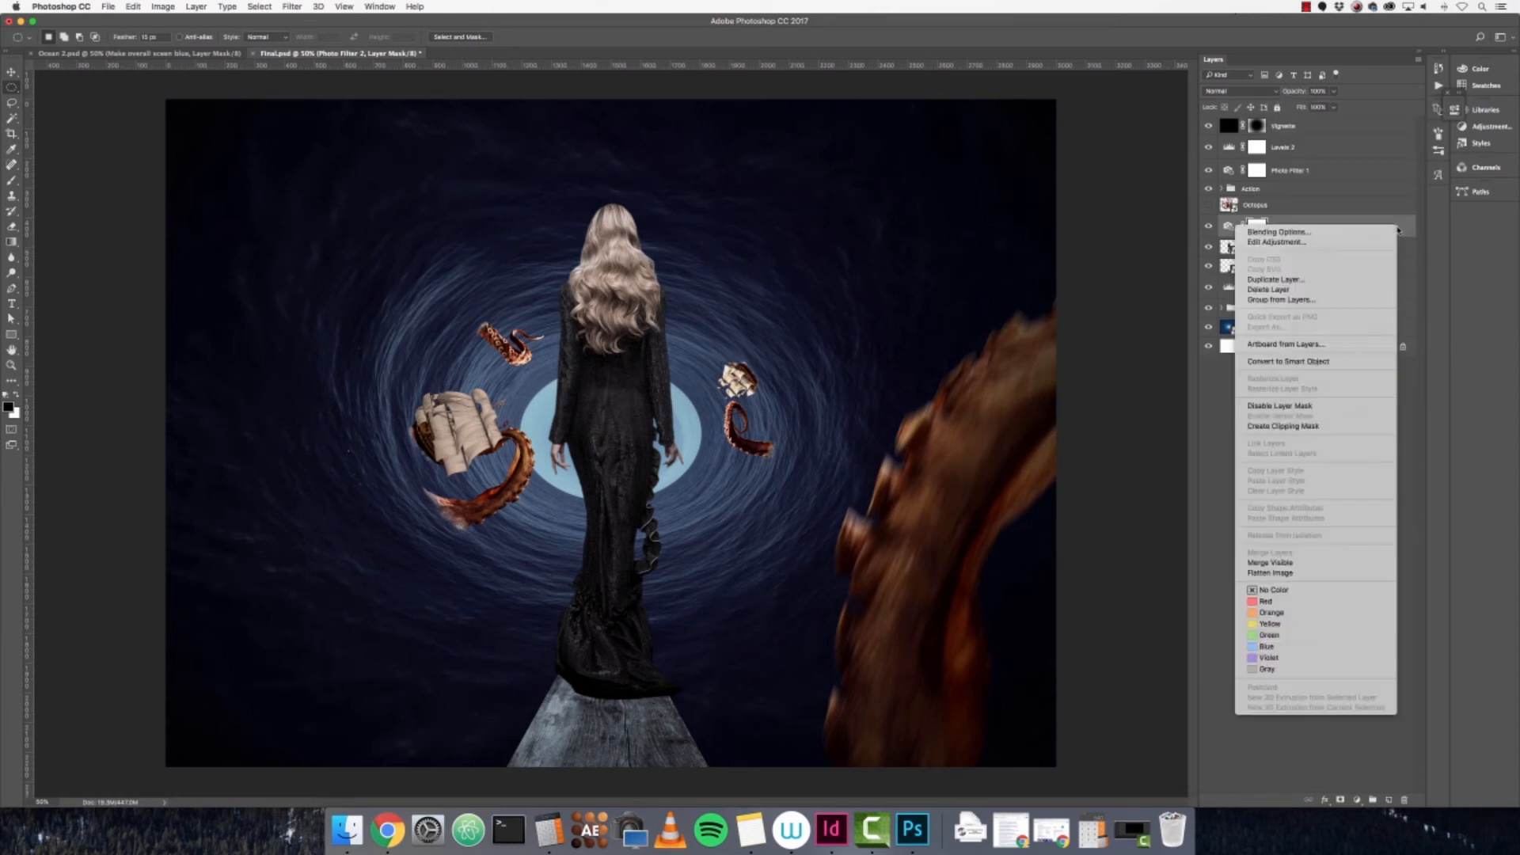
left_click(1340, 427)
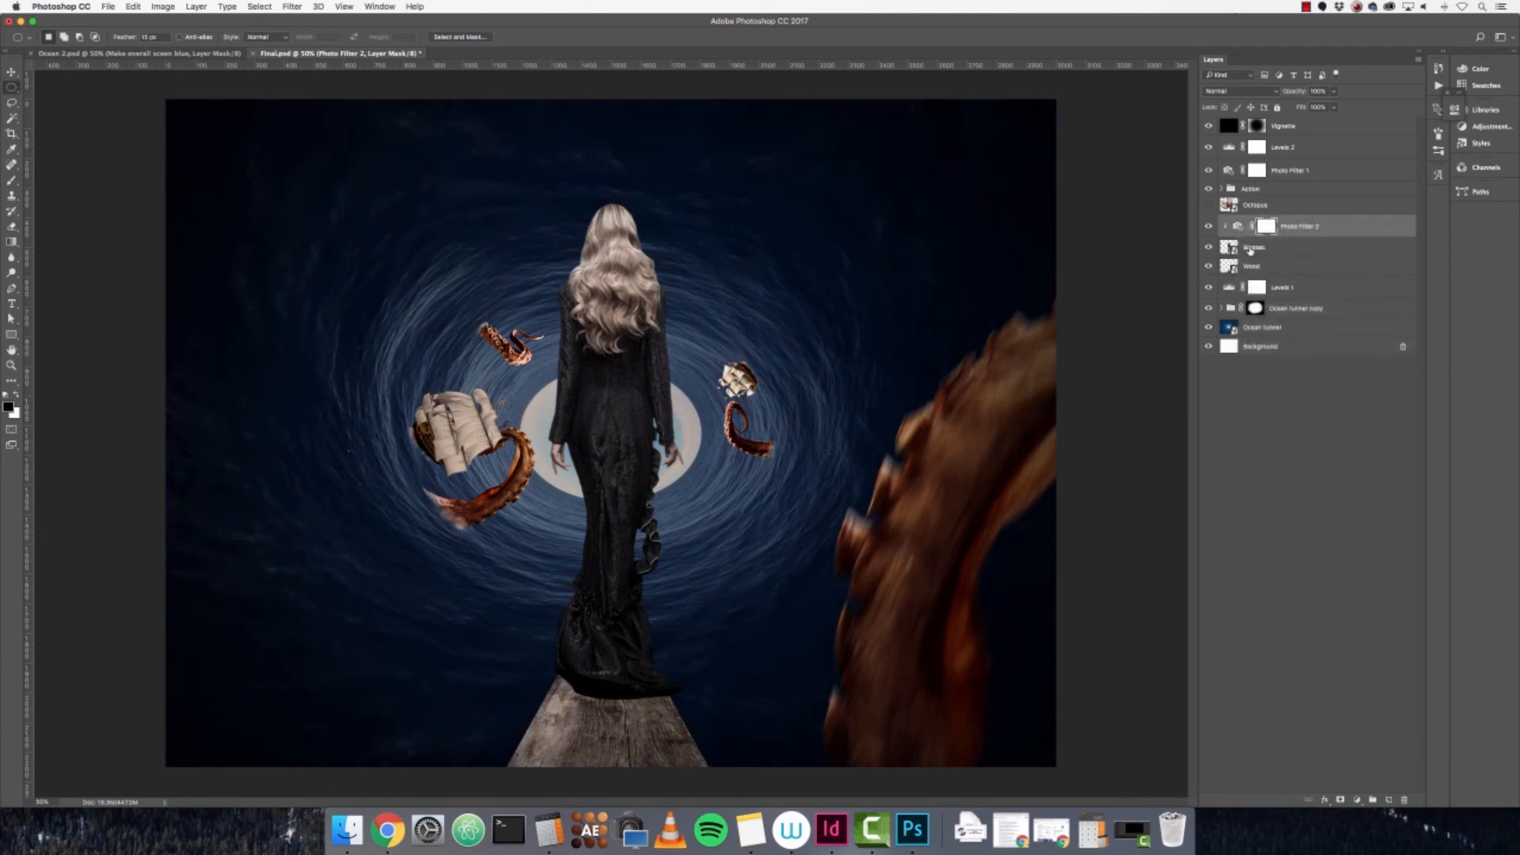
- Compare the woman with and without Photo Filter 2, and with its Preserve Luminosity option on and off
left_click(1208, 227)
left_click(1208, 227)
double_click(1238, 227)
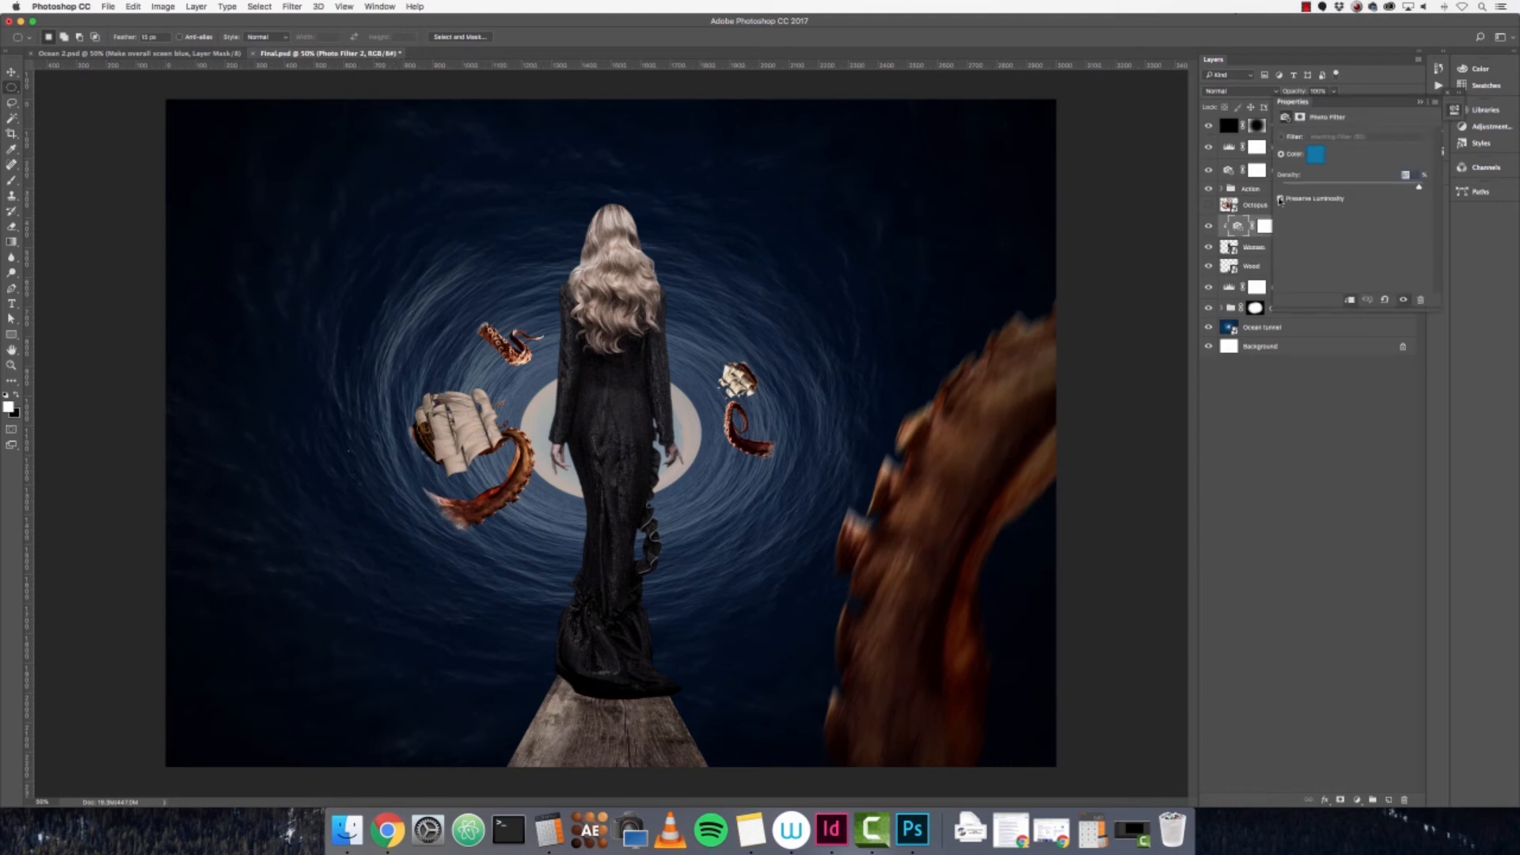
left_click(1280, 200)
left_click(1280, 200)
left_click(1281, 200)
left_click(1280, 199)
left_click(1280, 199)
left_click(1280, 200)
left_click(1419, 104)
- Add a Brightness/Contrast adjustment above Photo Filter 2 with brightness at the minimum, -150, and clip it to the Woman layer
left_click(1295, 254)
left_click(1387, 235)
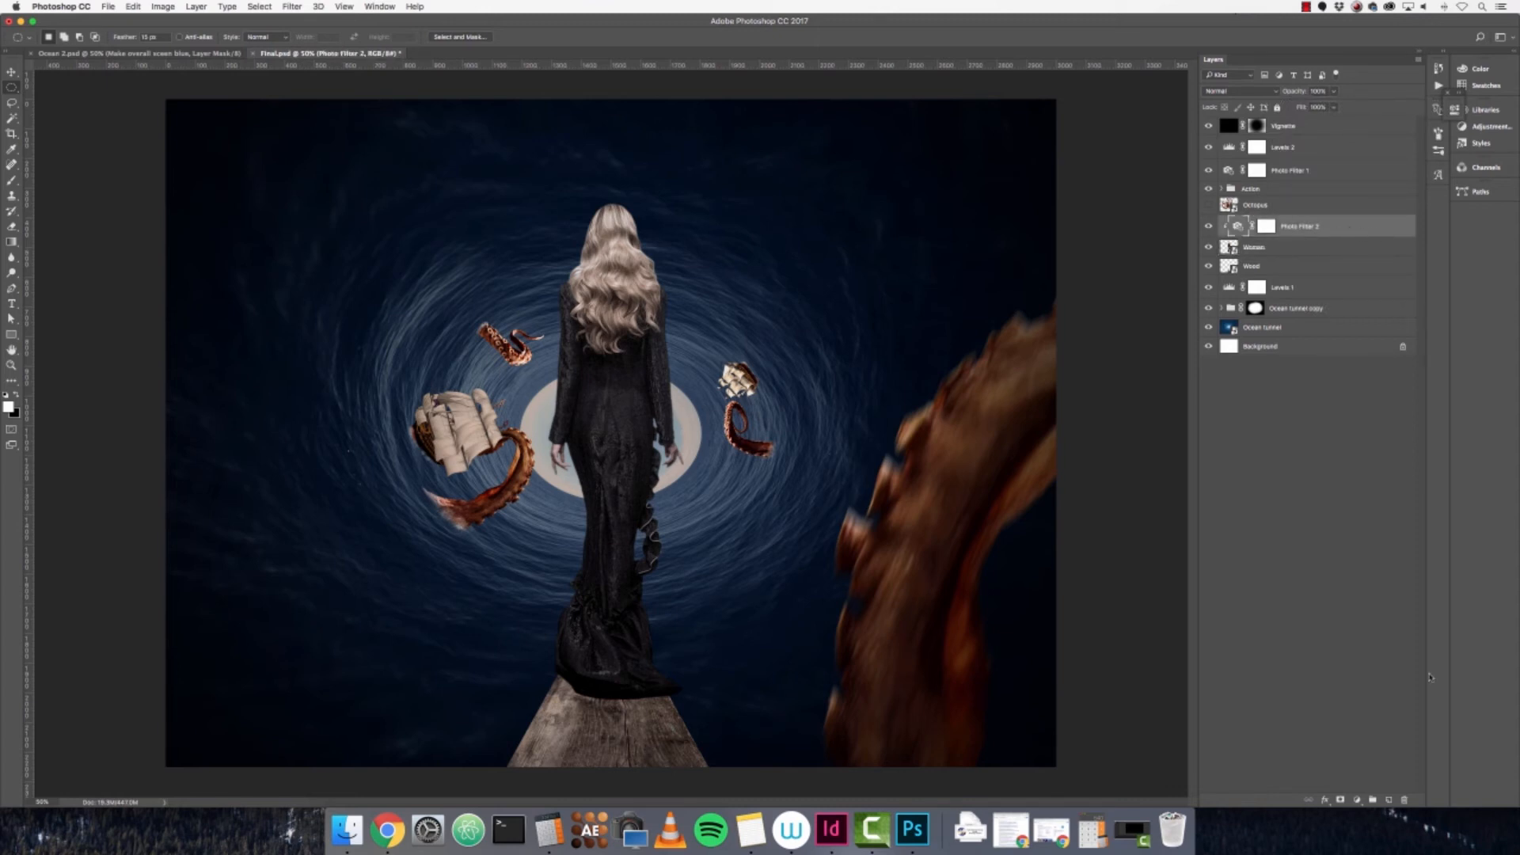
left_click(1357, 799)
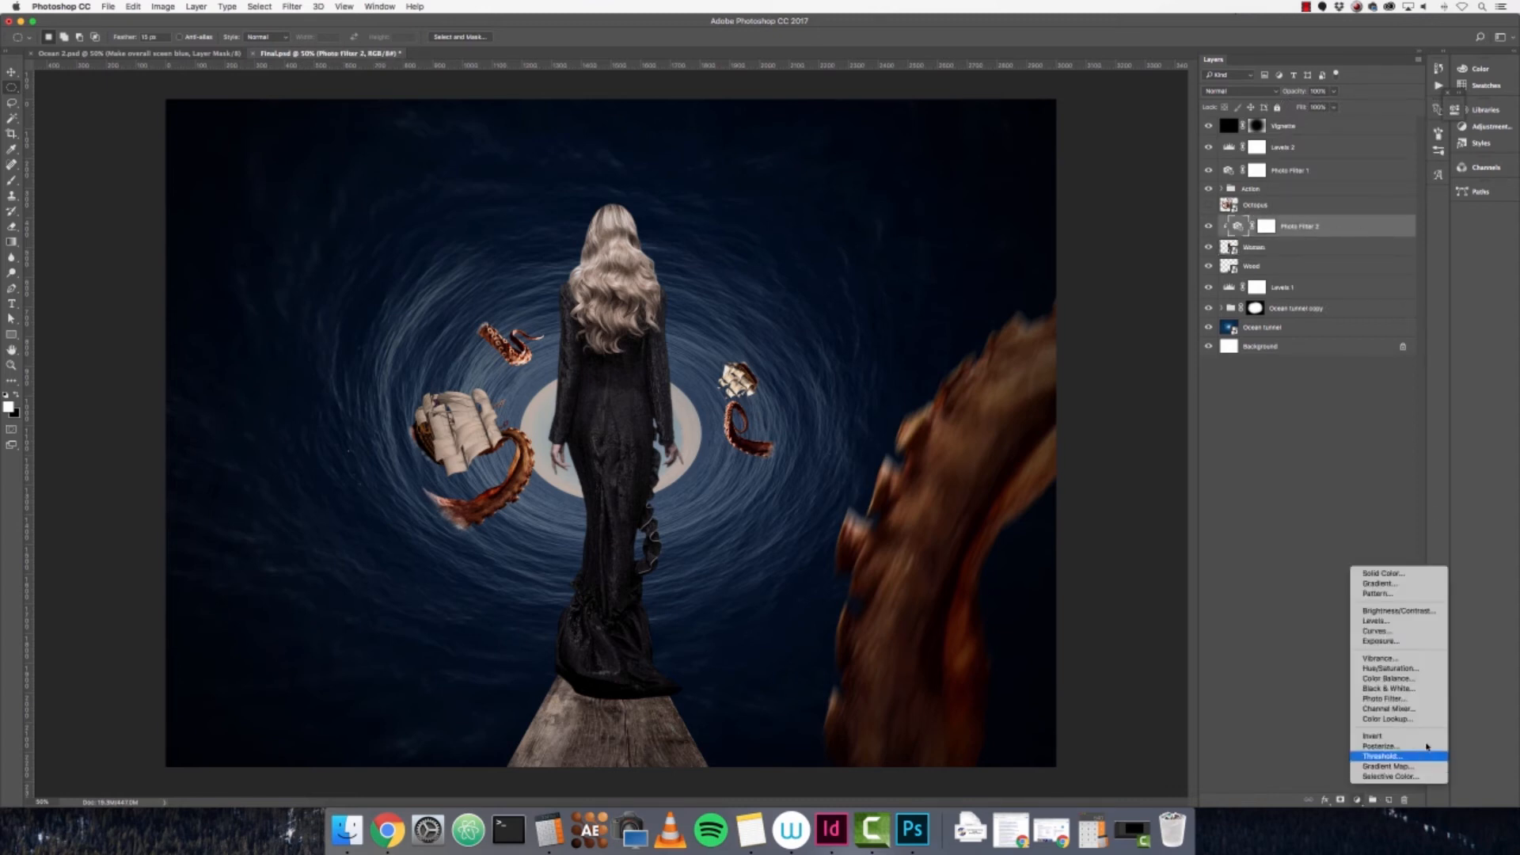
left_click(1423, 611)
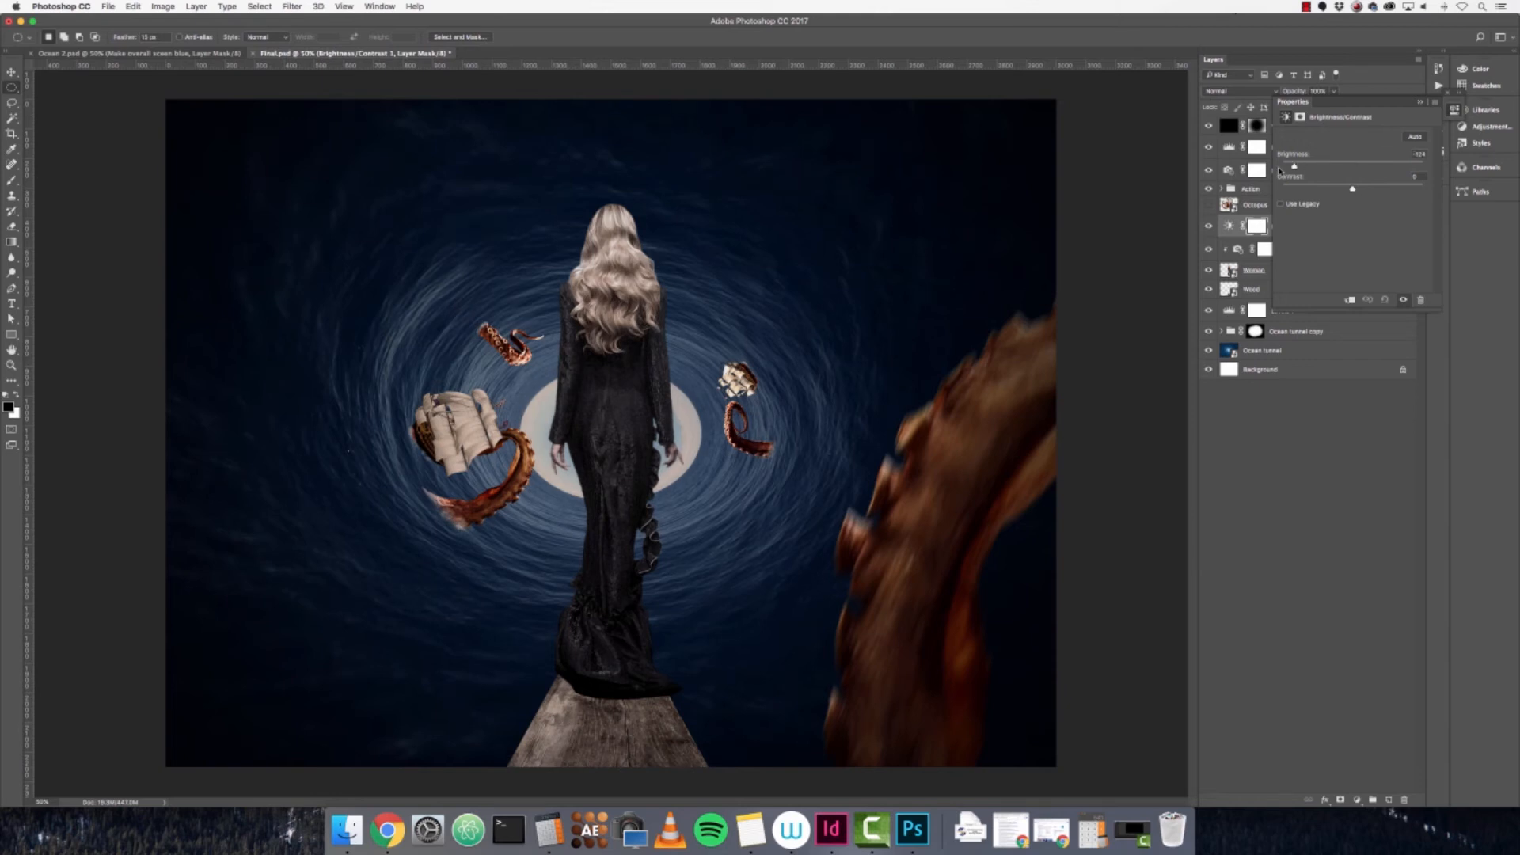
left_click_drag(1280, 170, 1240, 174)
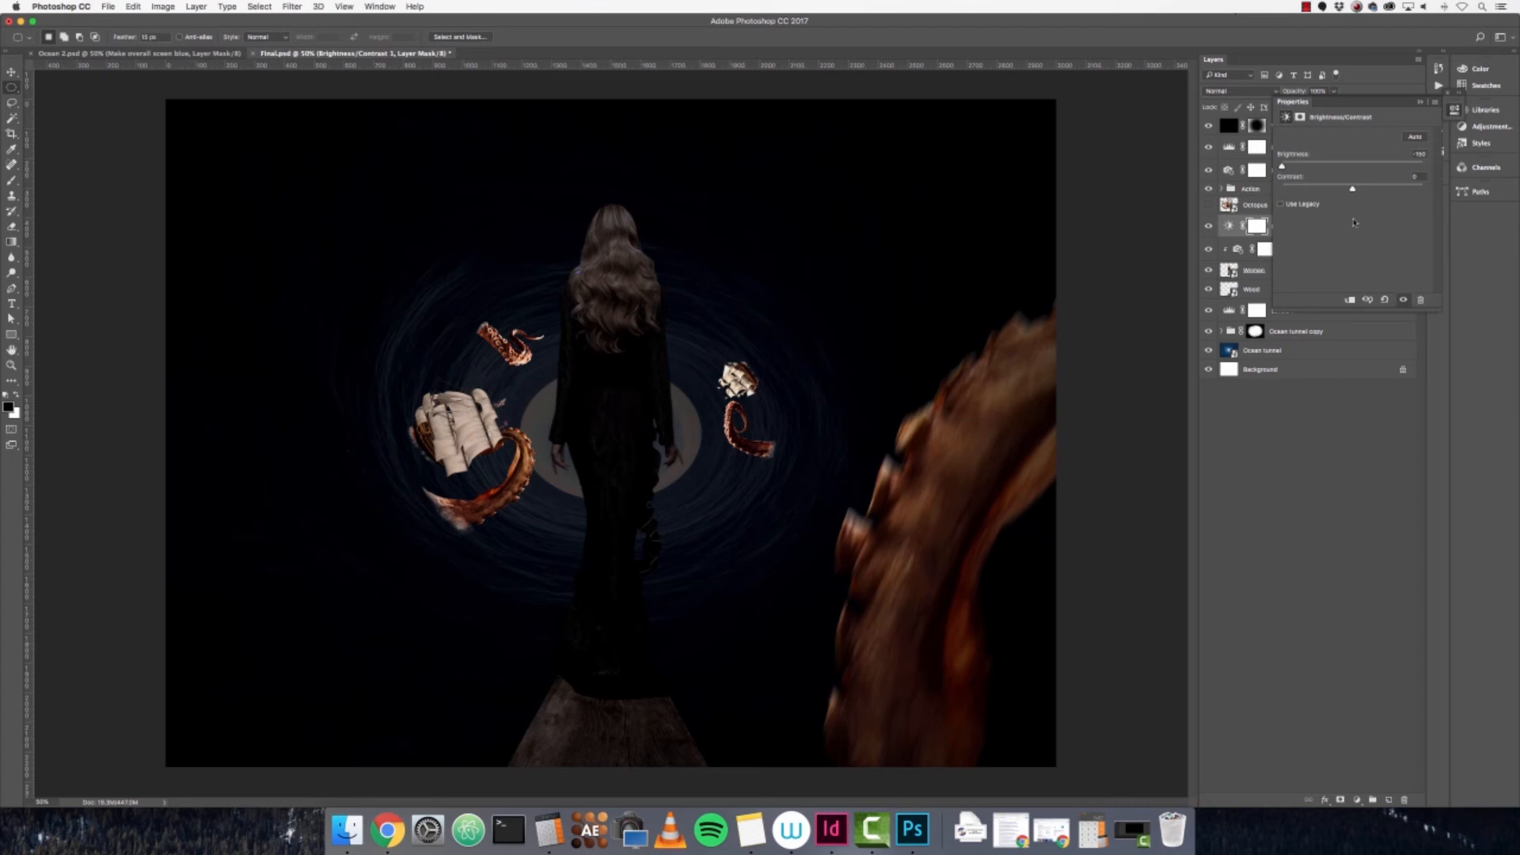
left_click(1421, 101)
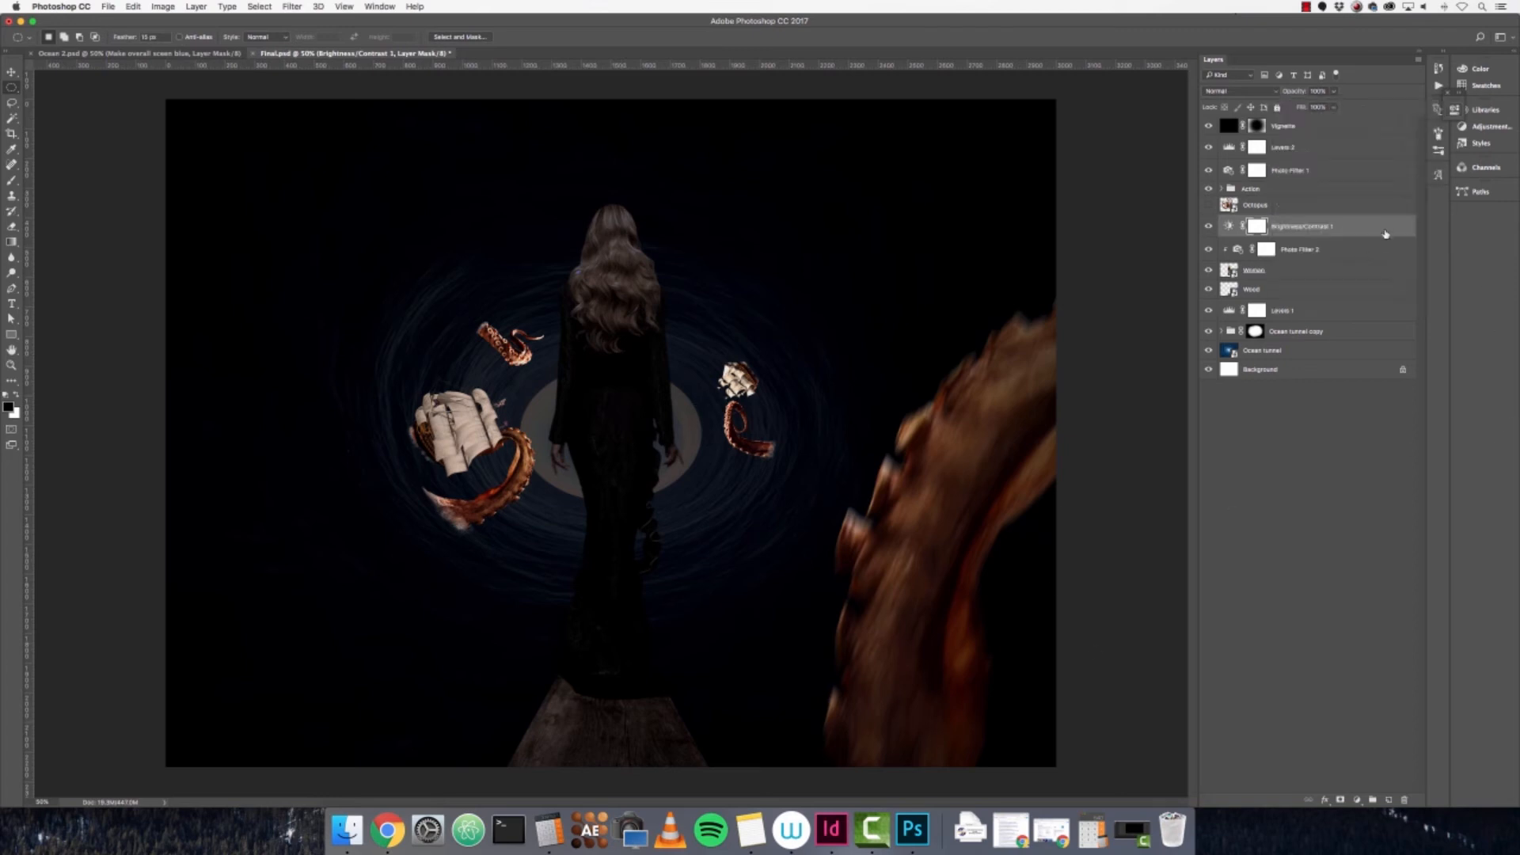
right_click(1394, 228)
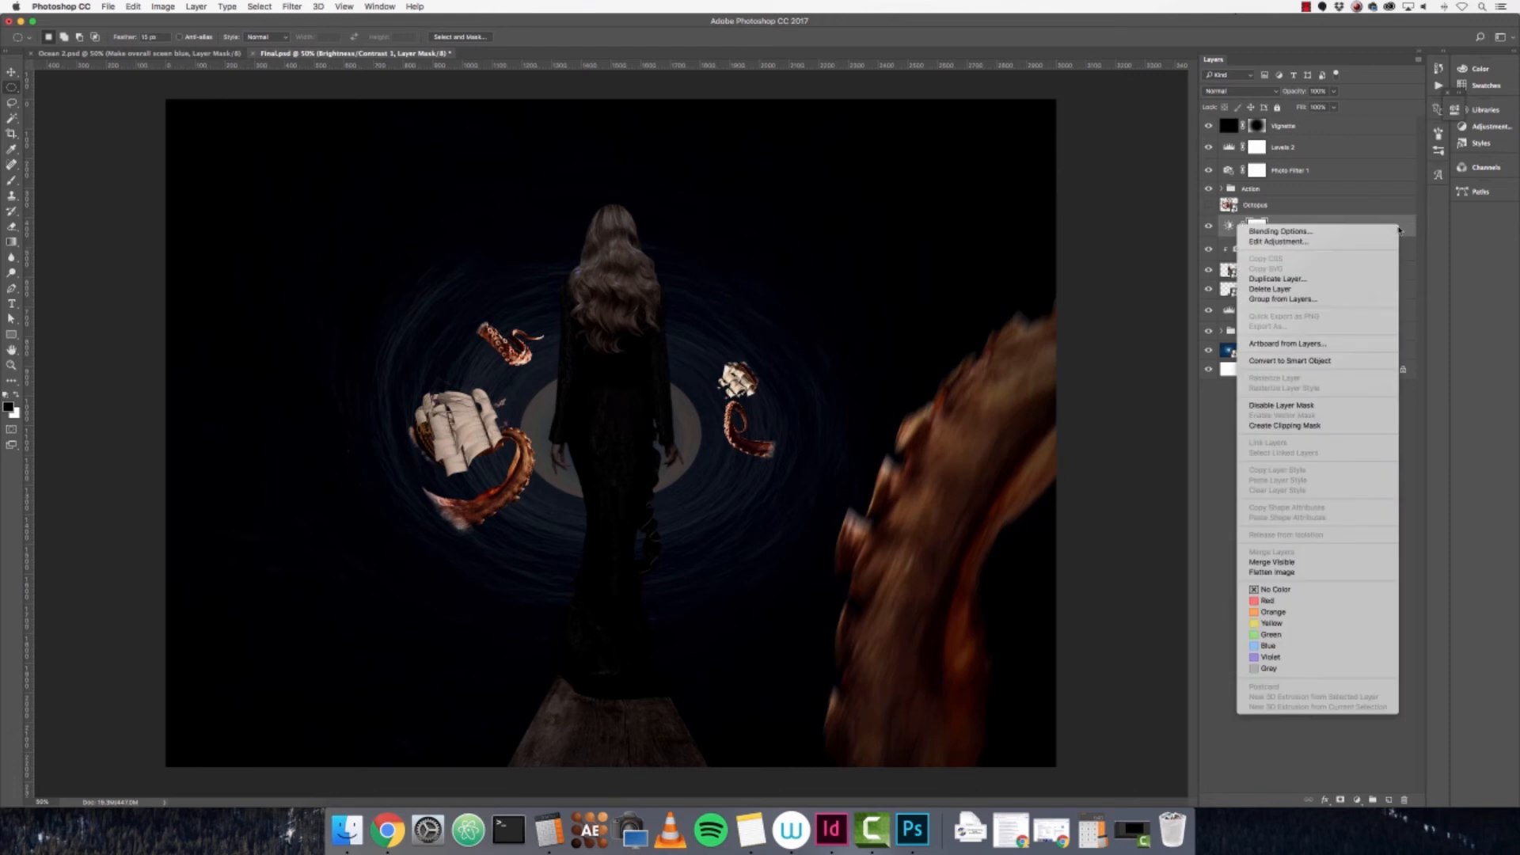
left_click(1325, 428)
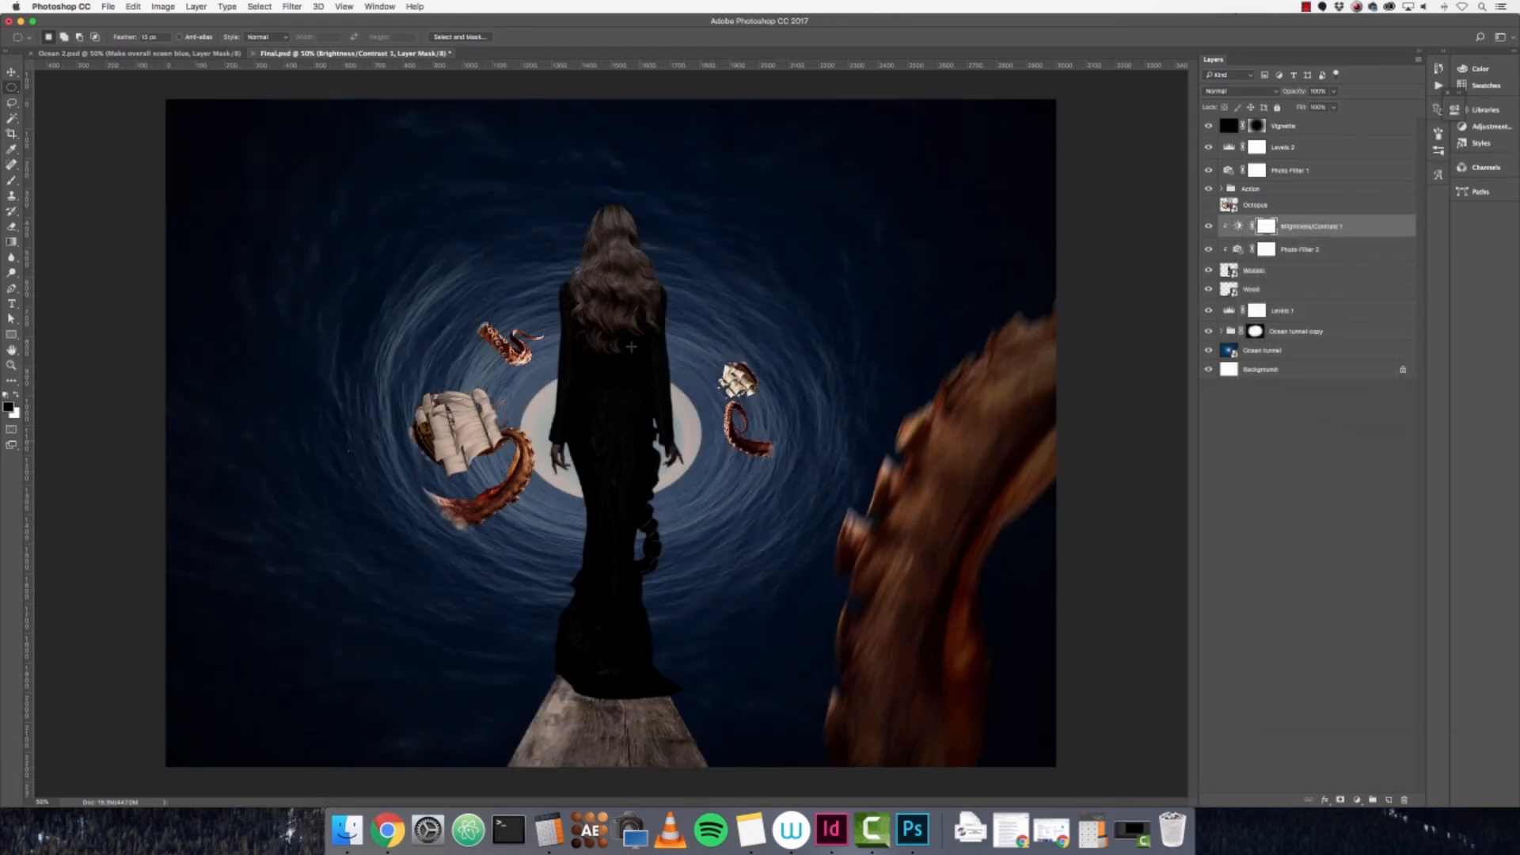
- Compare the woman with and without the Brightness/Contrast 1 adjustment by toggling its visibility
left_click(1208, 227)
left_click(1208, 227)
left_click(1209, 228)
left_click(1209, 227)
left_click(1208, 228)
left_click(1208, 228)
- Add a second Brightness/Contrast adjustment with slightly lowered brightness and clip it to the Woman layer
left_click(1357, 799)
left_click(1396, 612)
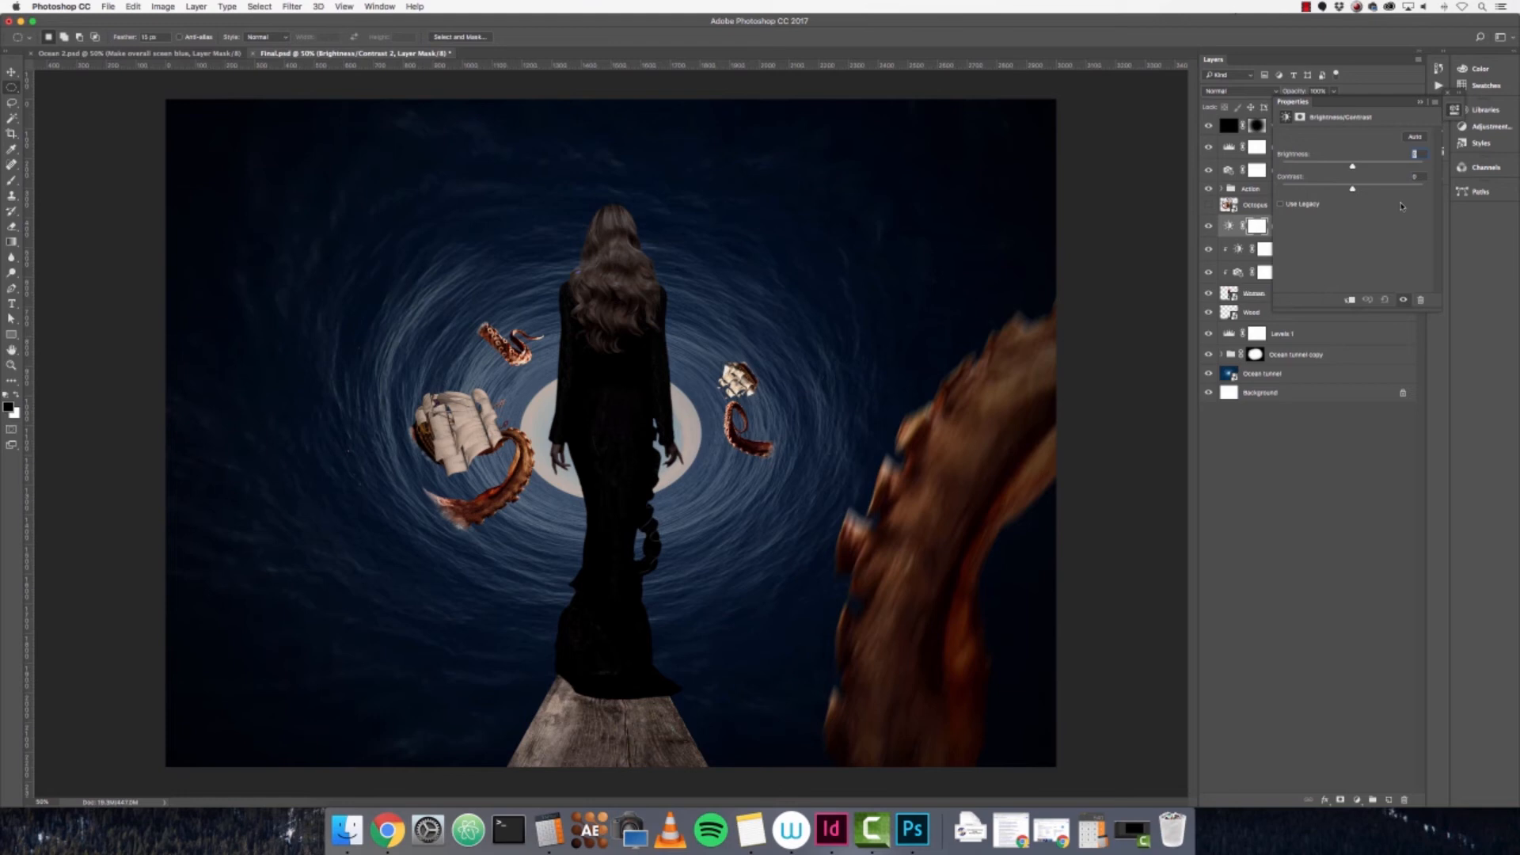
left_click_drag(1352, 167, 1337, 169)
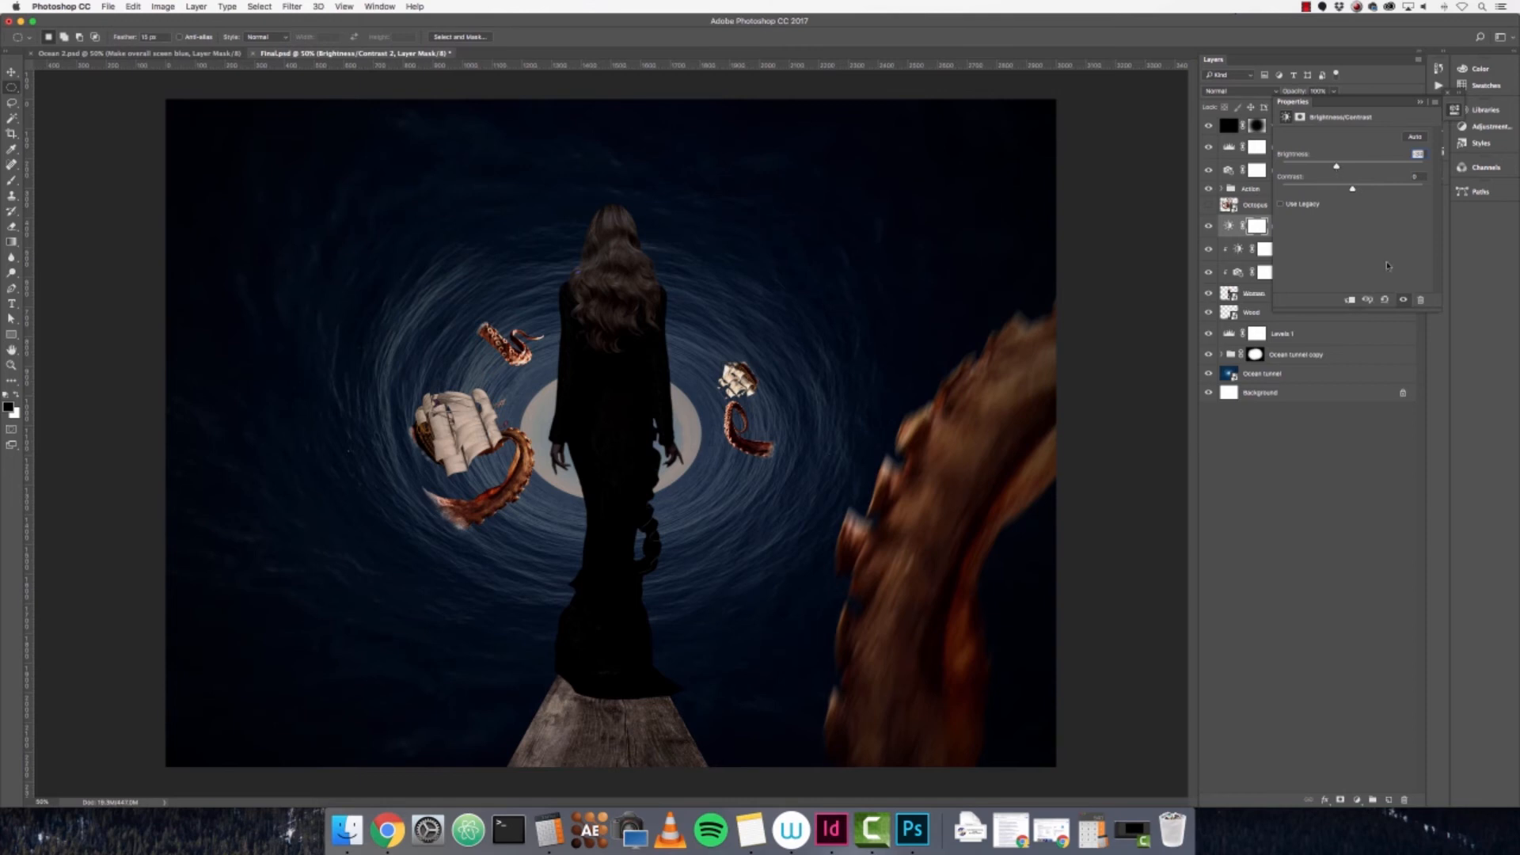
left_click(1376, 469)
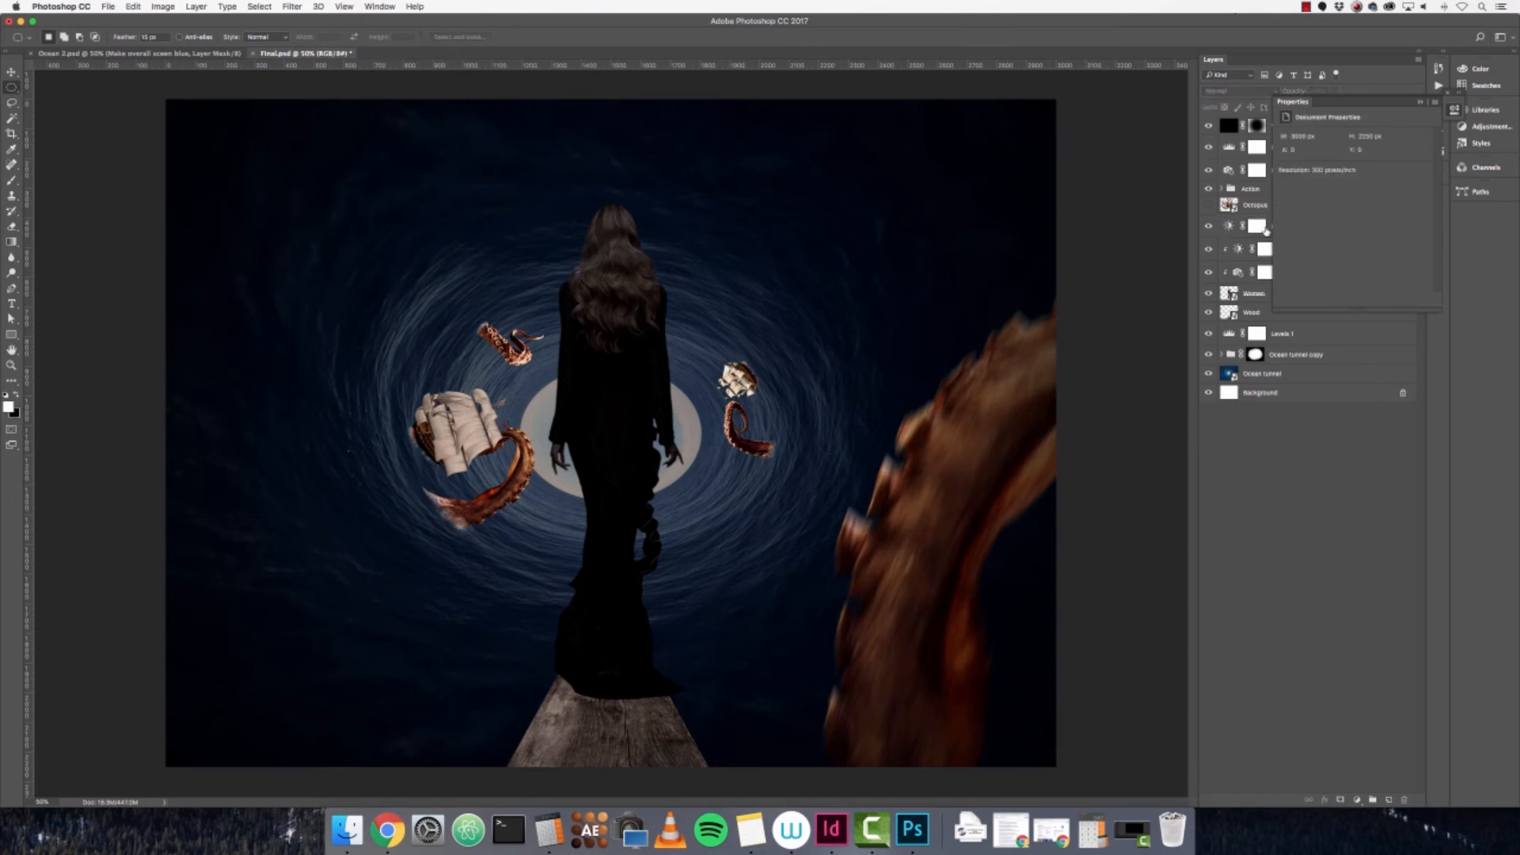
left_click(1417, 104)
right_click(1212, 227)
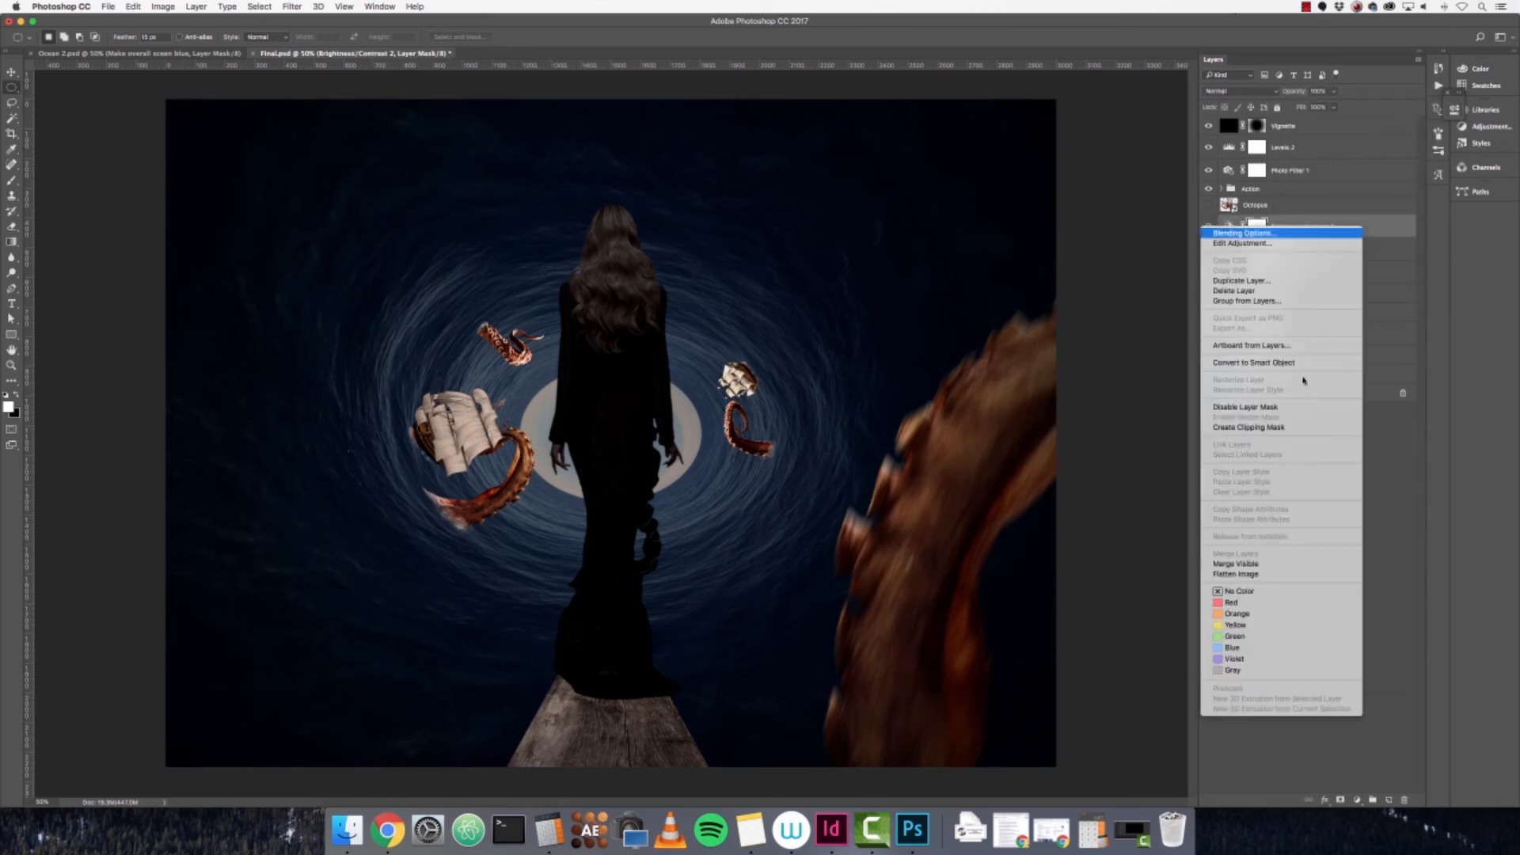
left_click(1298, 427)
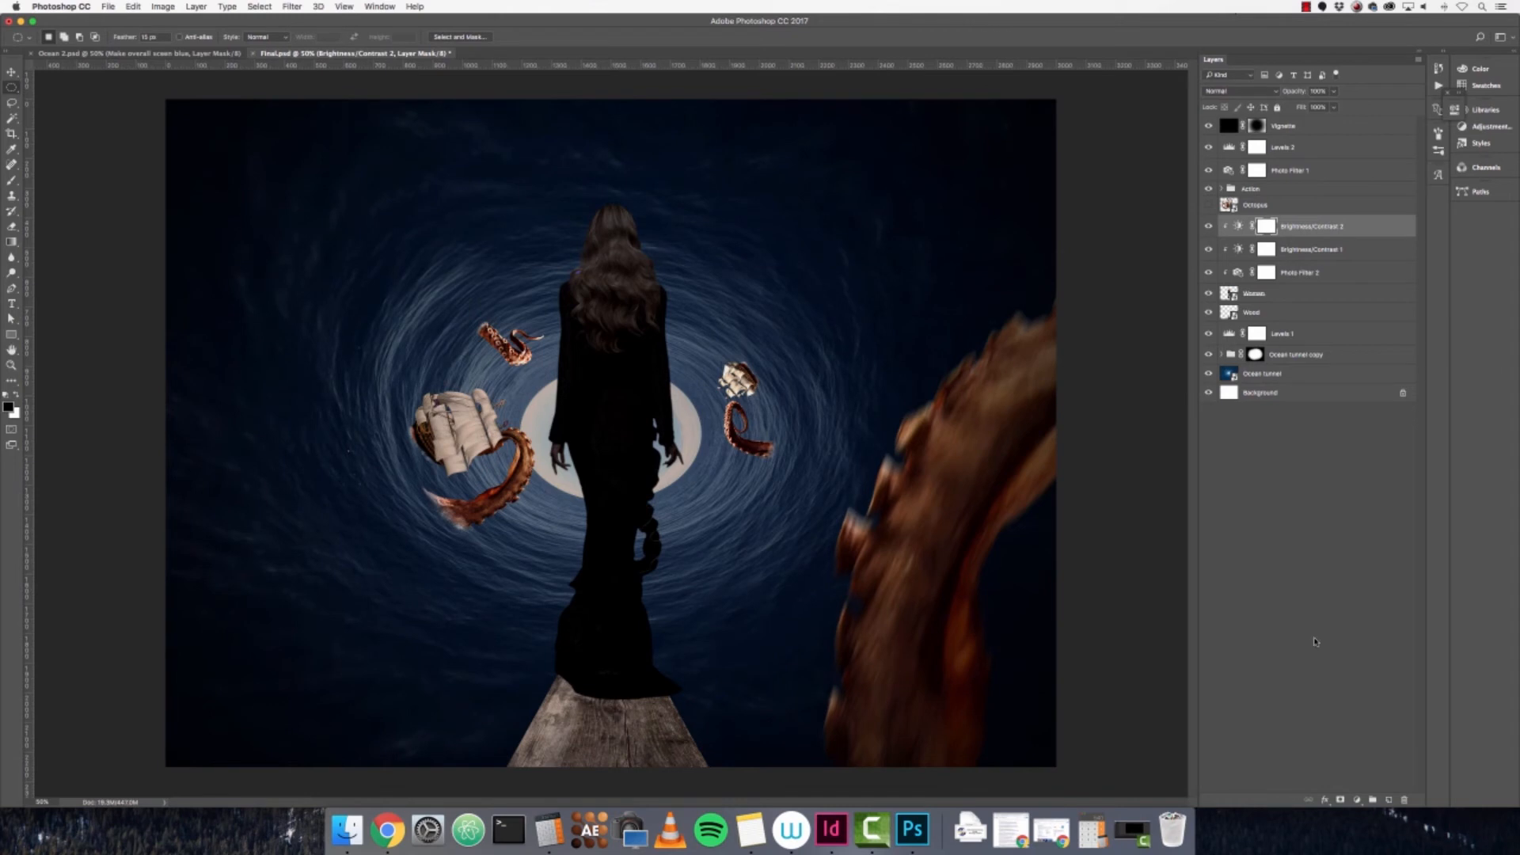
- Add a Photo Filter adjustment using Cooling Filter (82) with a density of 32% and clip it to the Woman layer
left_click(1357, 800)
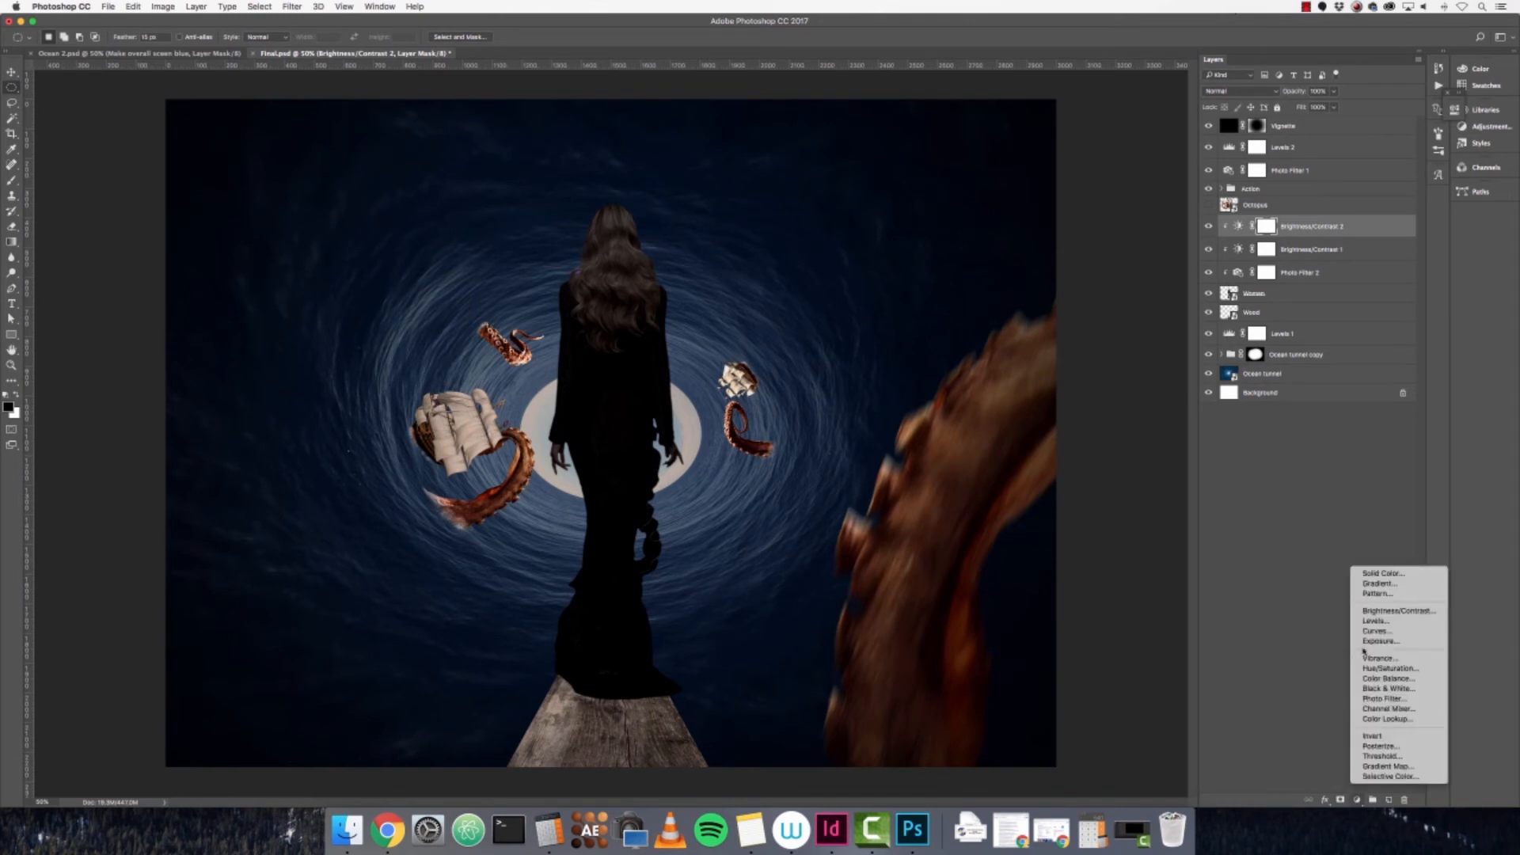
left_click(1418, 699)
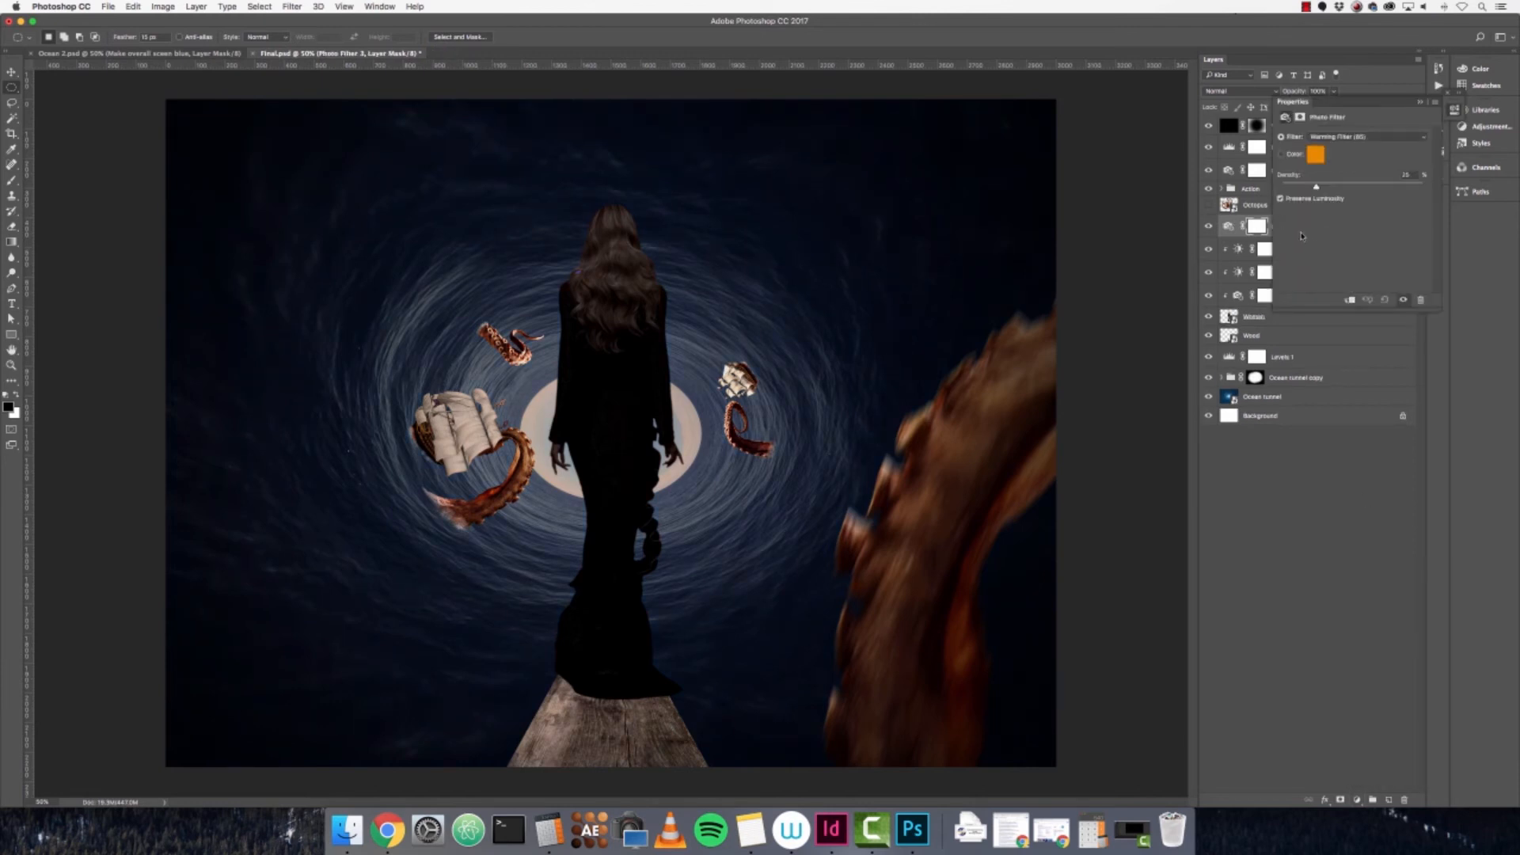
left_click(1367, 138)
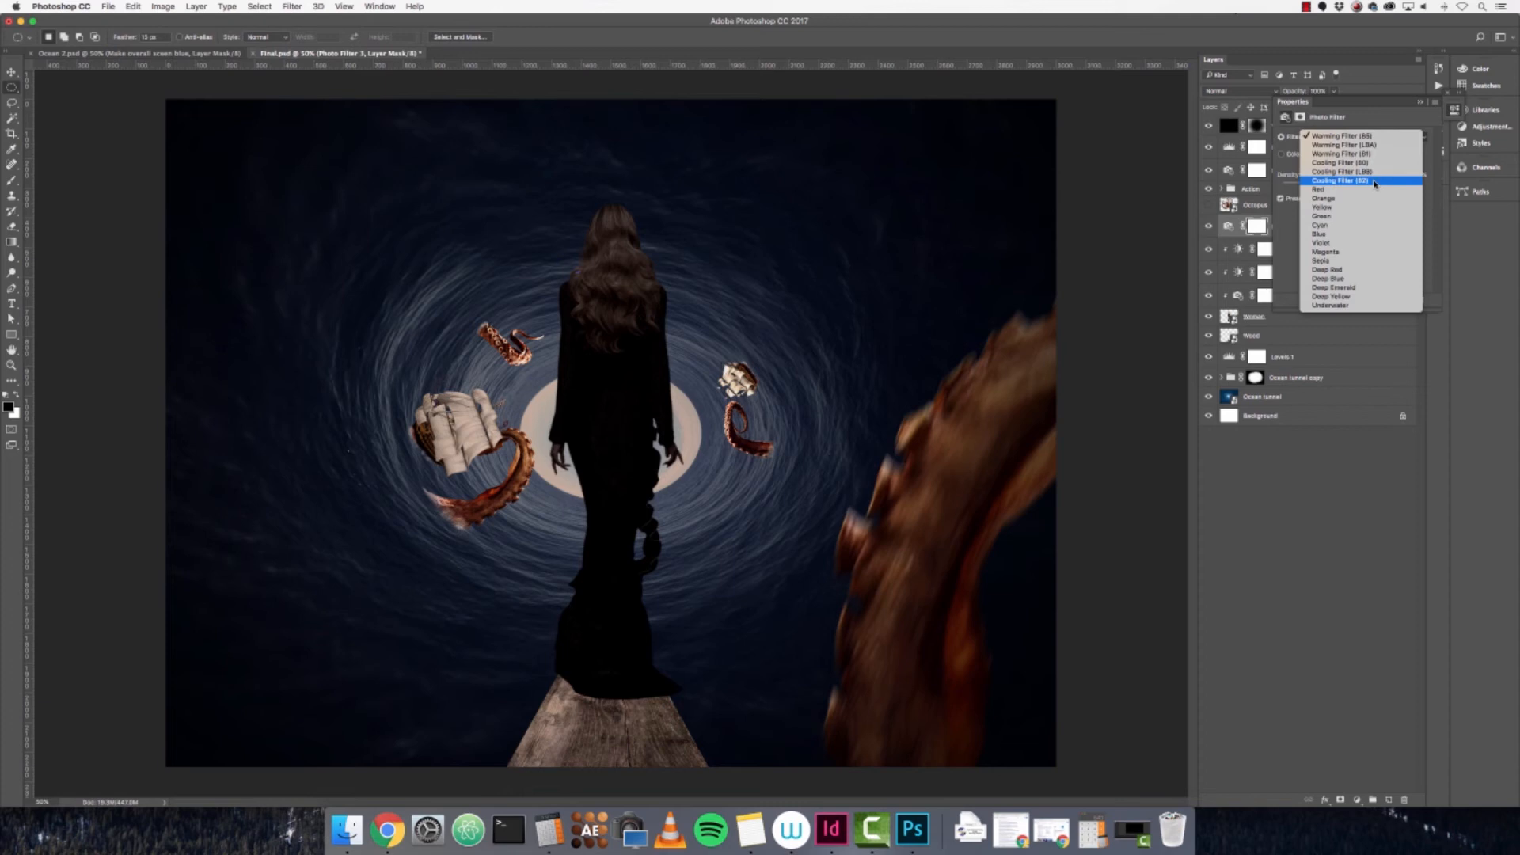
left_click(1375, 182)
left_click(1411, 175)
type("32")
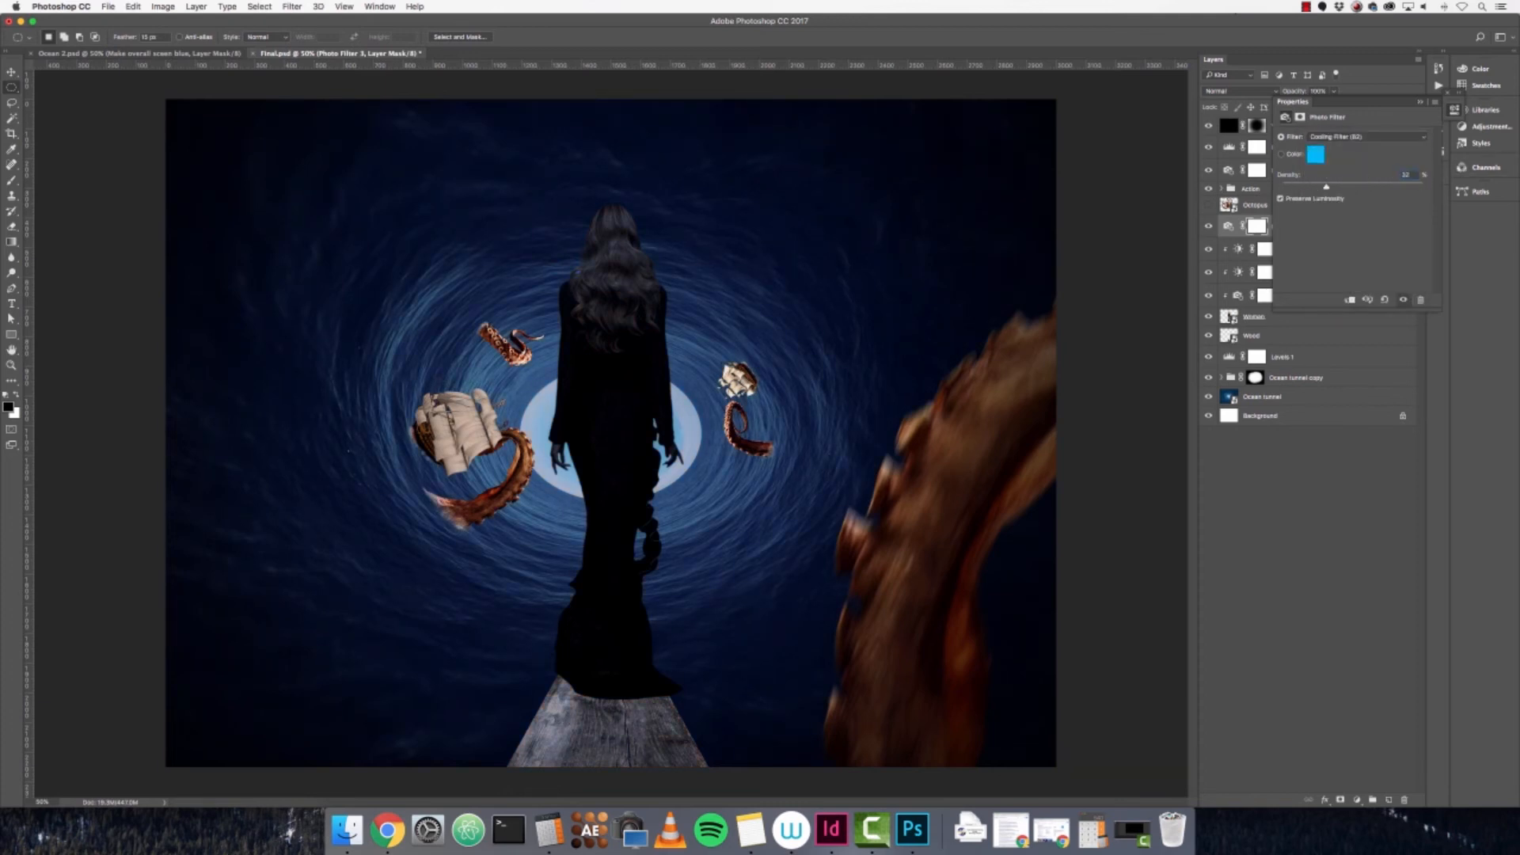
left_click(1423, 101)
right_click(1220, 227)
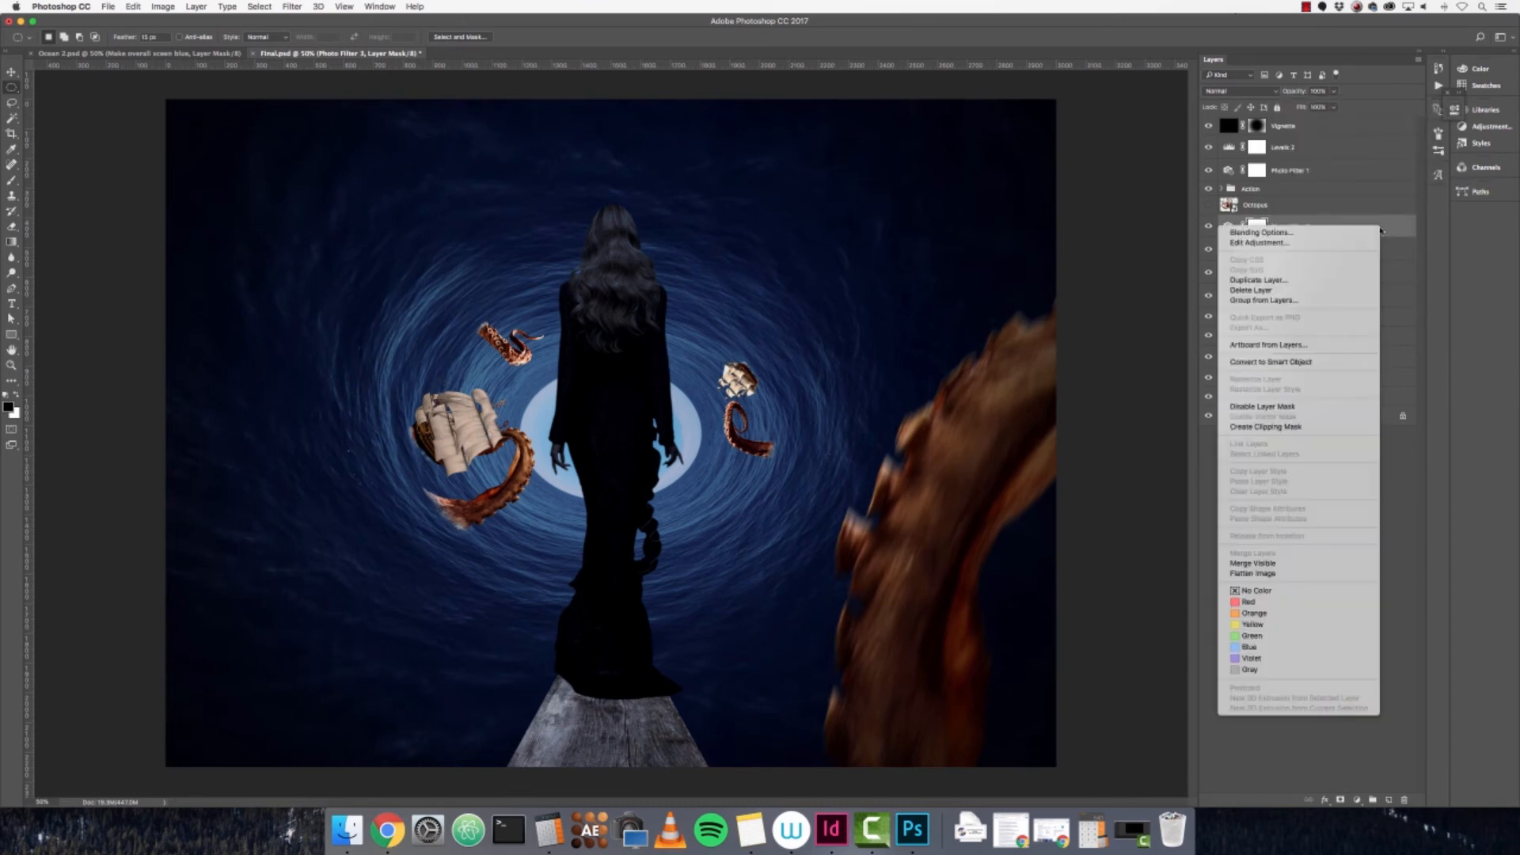
left_click(1323, 428)
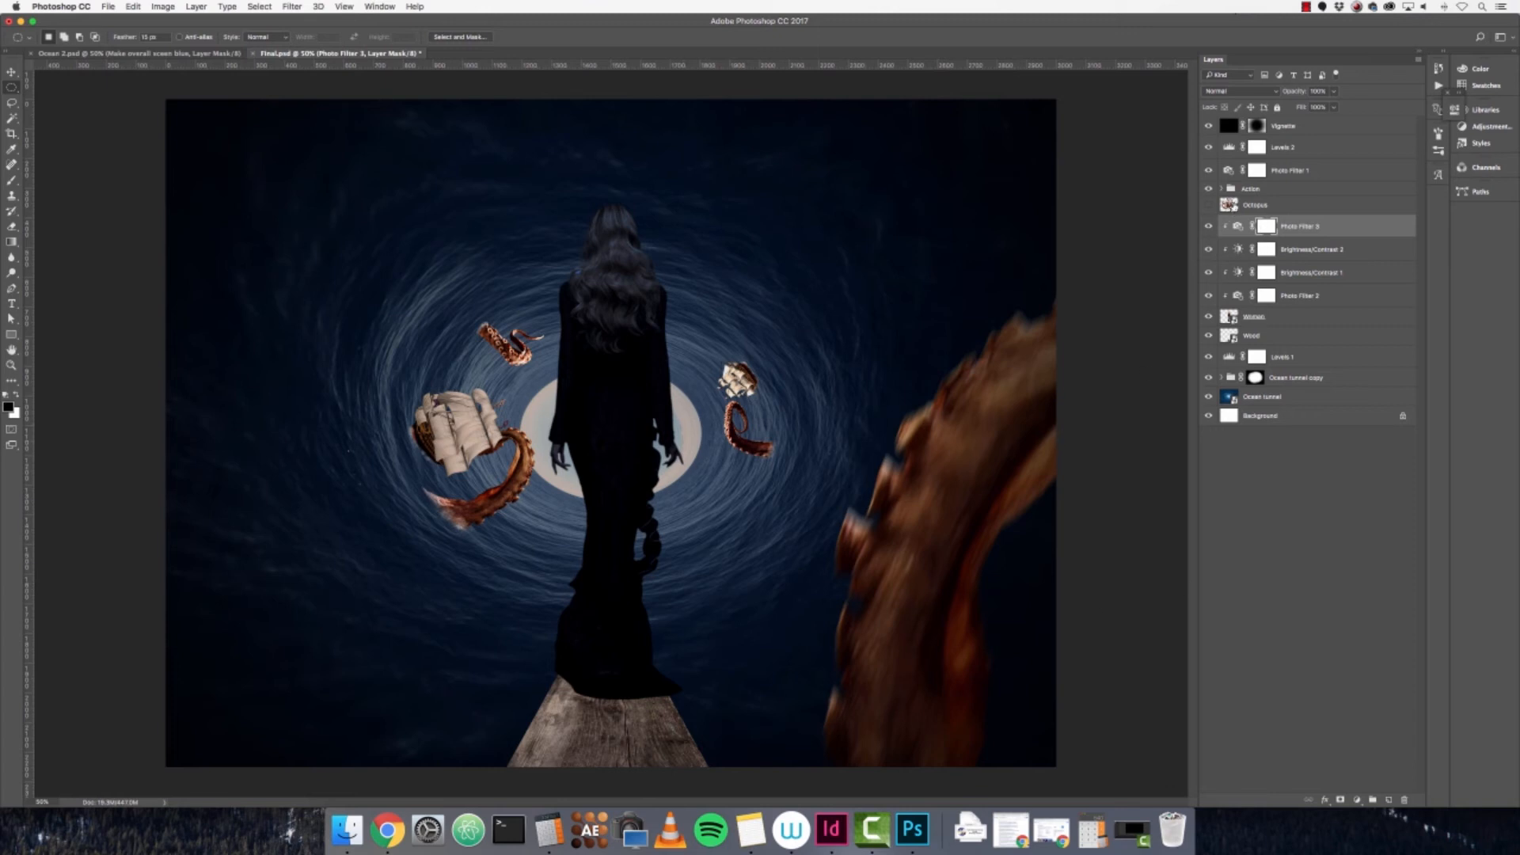
- Expand the Action group and its Tentacle 1 subgroup, and open the contents of the octopus smart object inside
left_click(1265, 206)
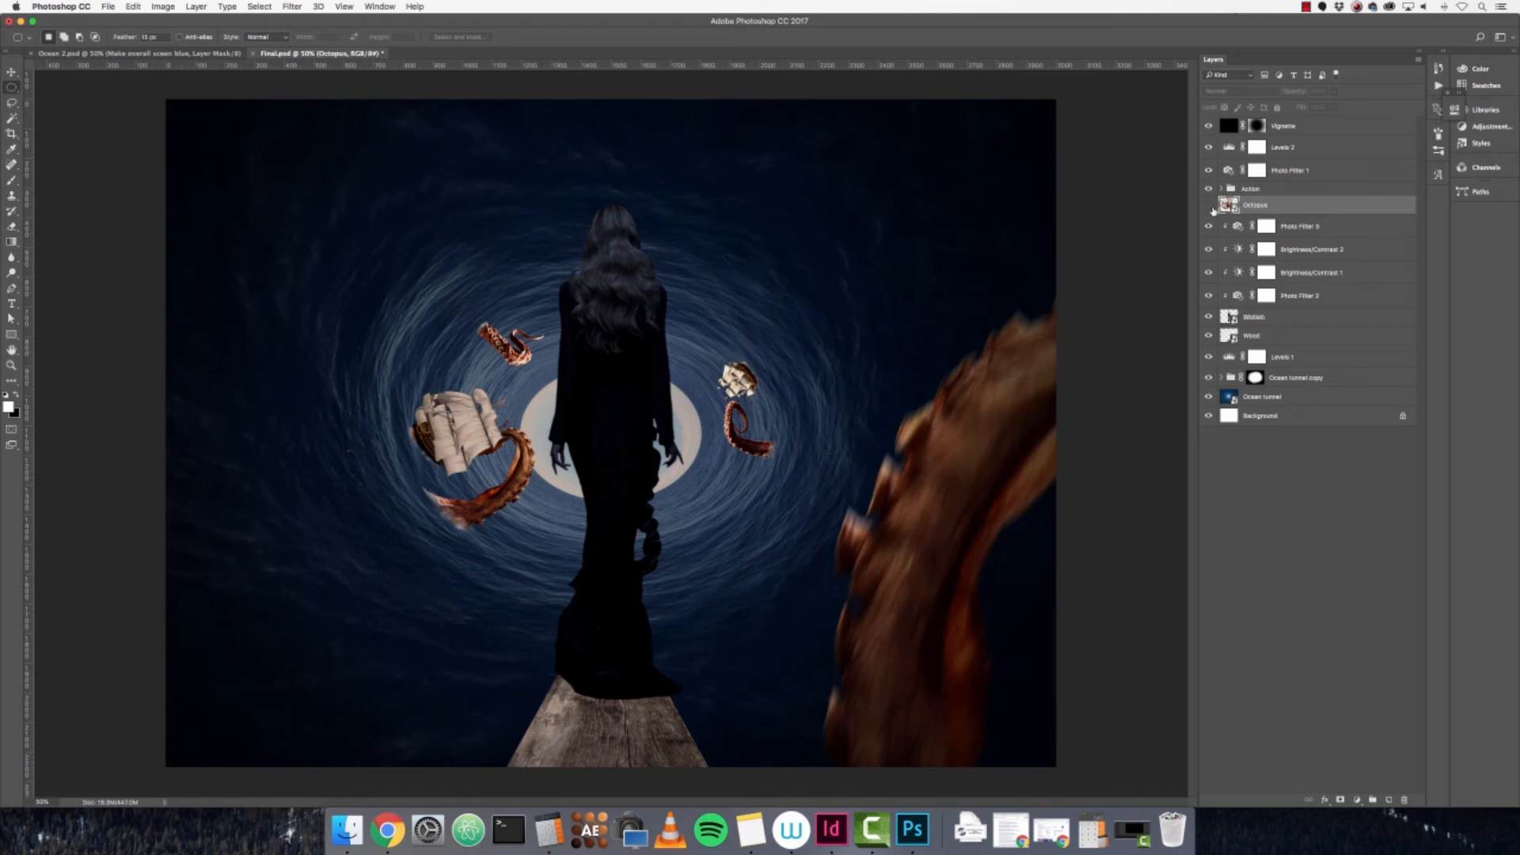
left_click(1222, 190)
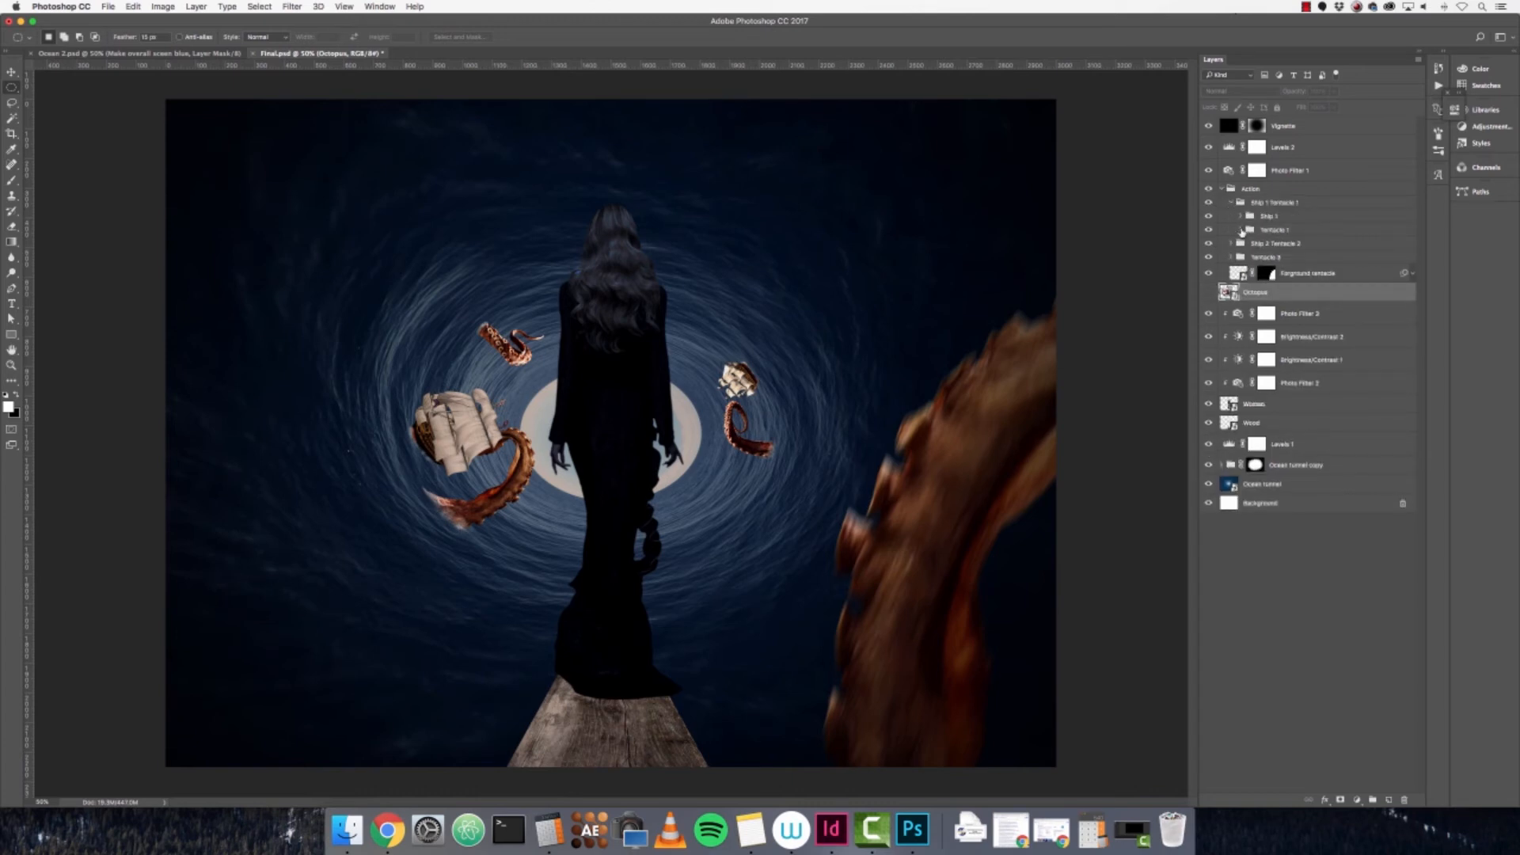
left_click(1241, 230)
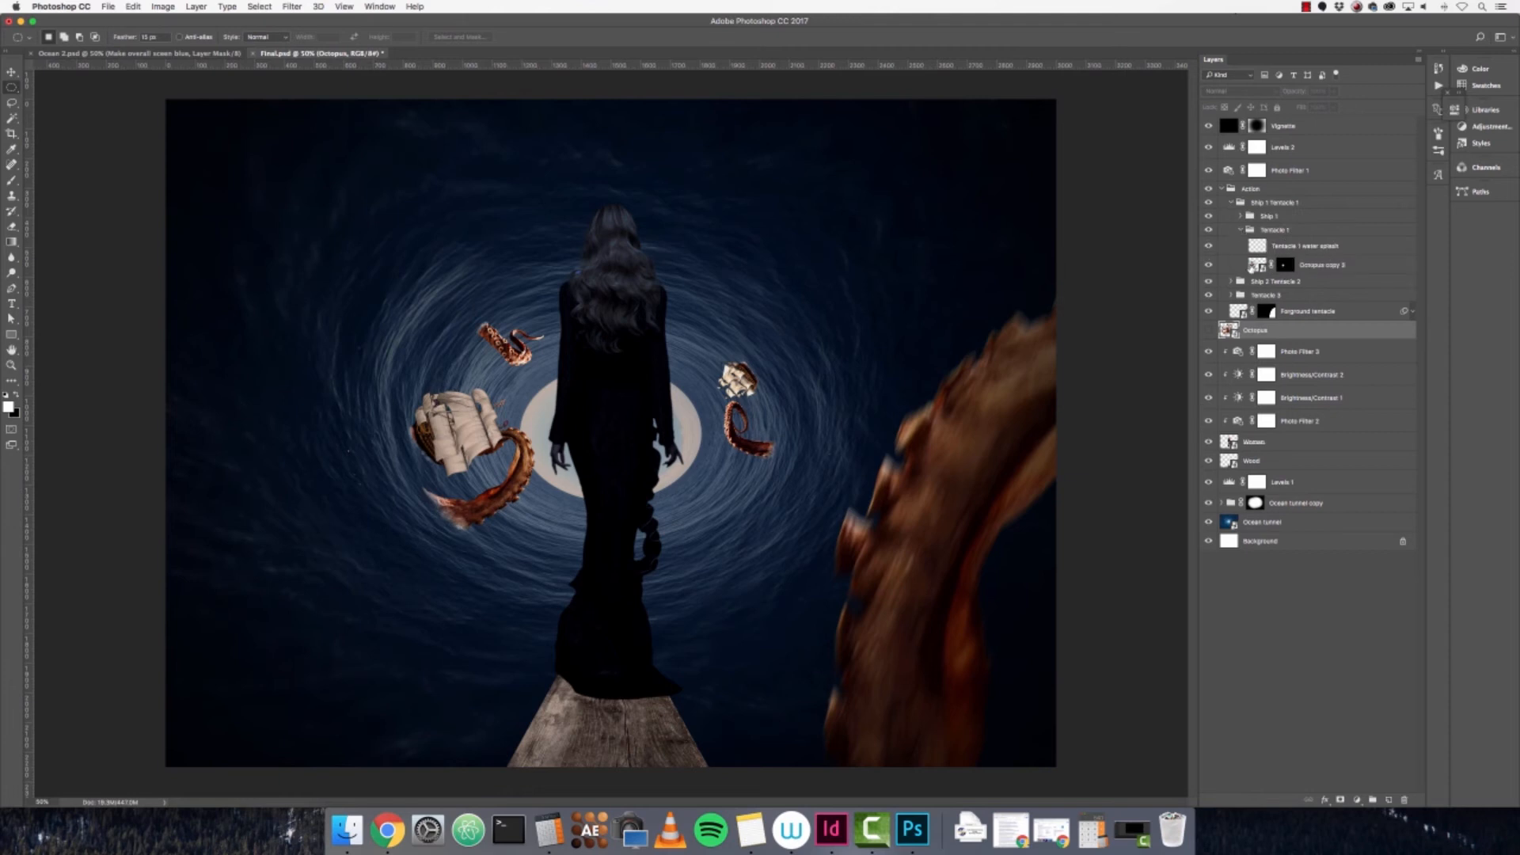
left_click(1259, 269)
double_click(1255, 266)
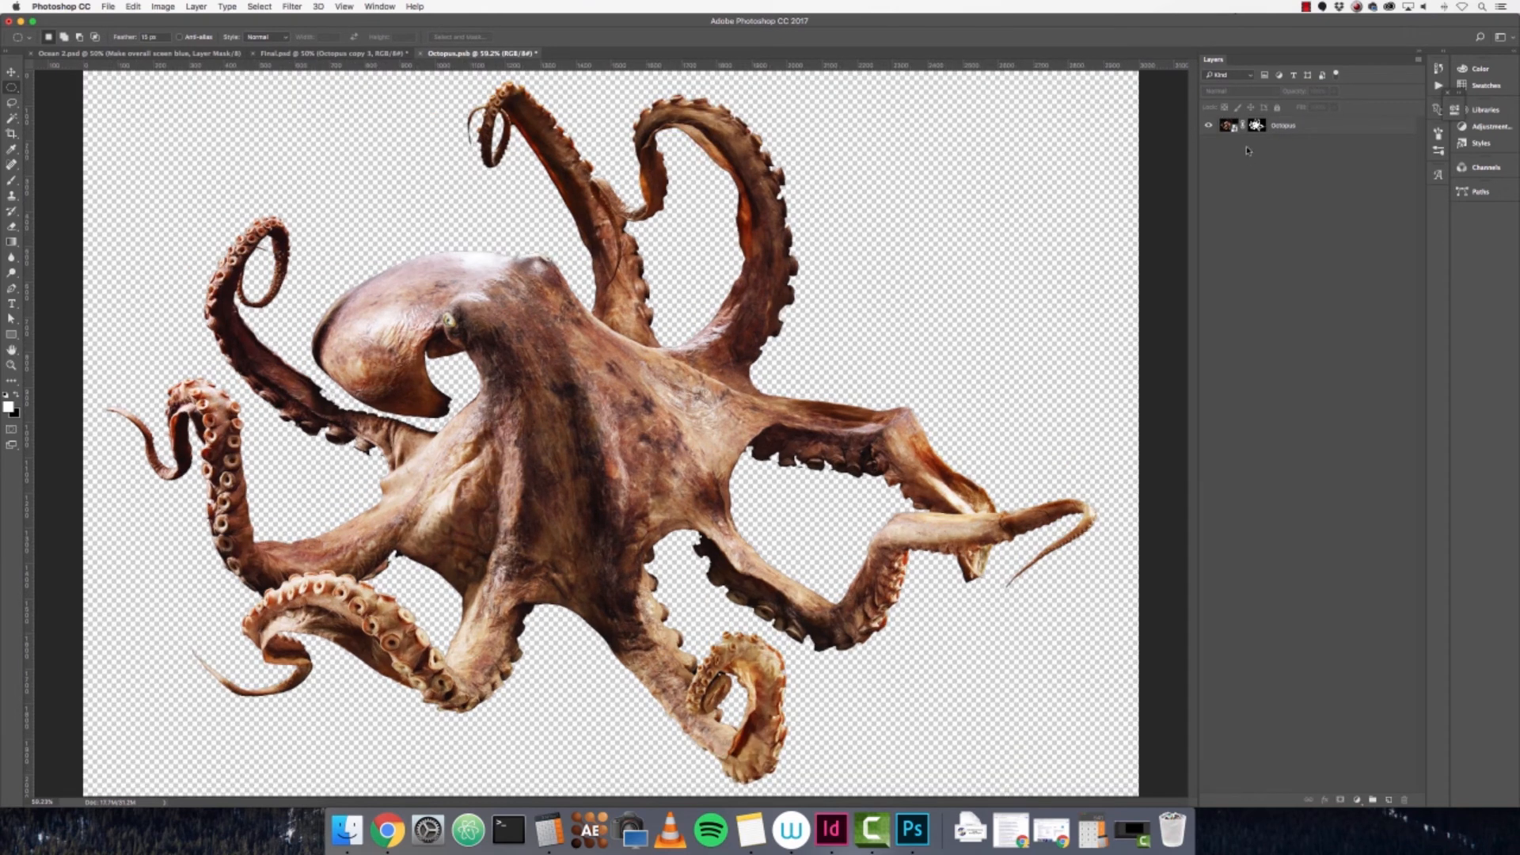
- Soften the Octopus layer's mask with a Gaussian Blur of 0.9 pixels radius
left_click(1258, 126)
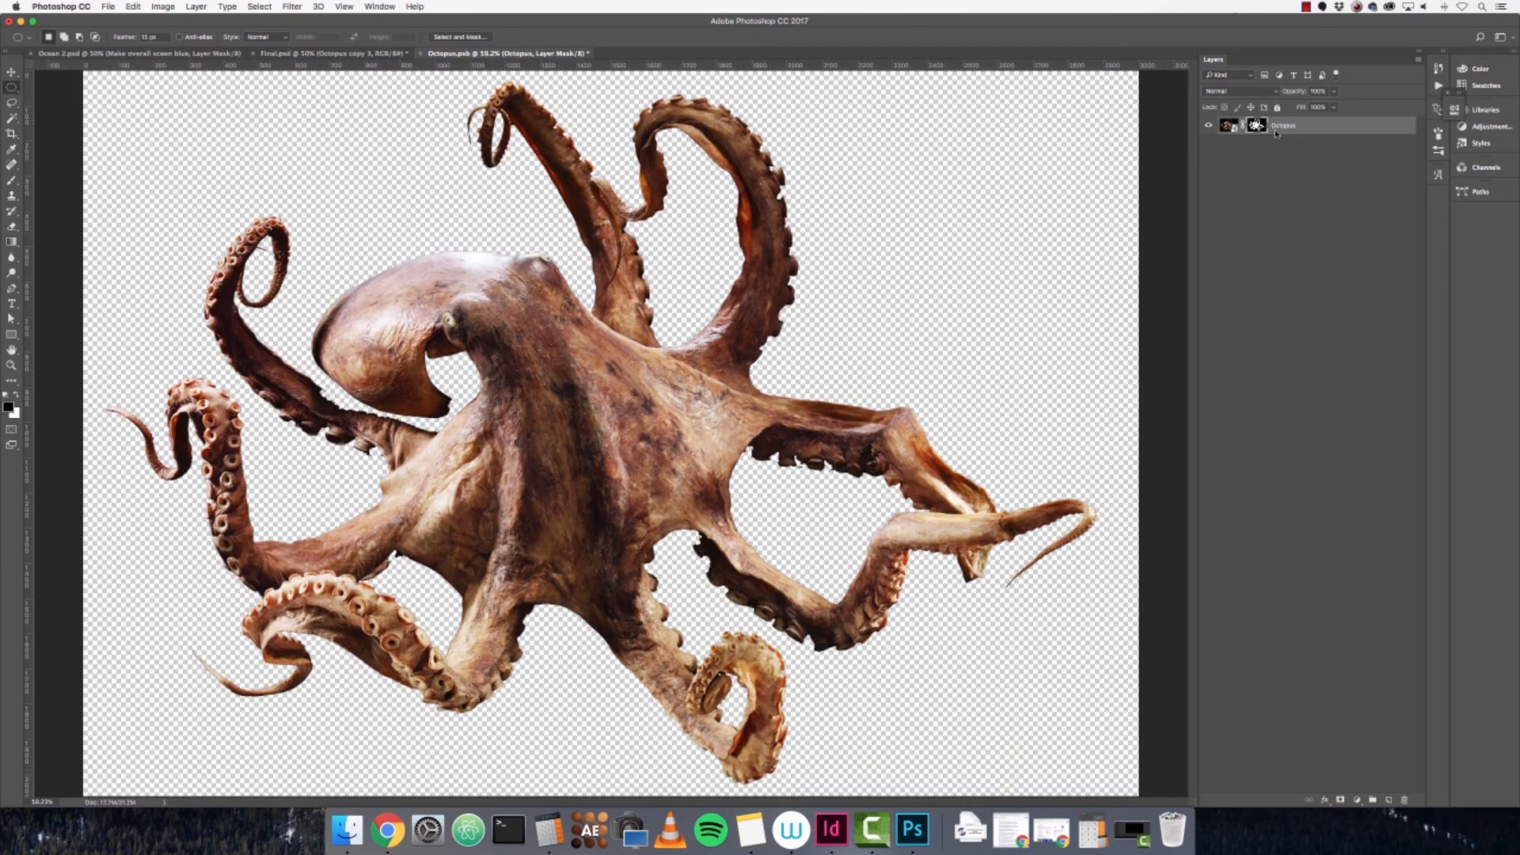
left_click(268, 6)
mouse_move(292, 7)
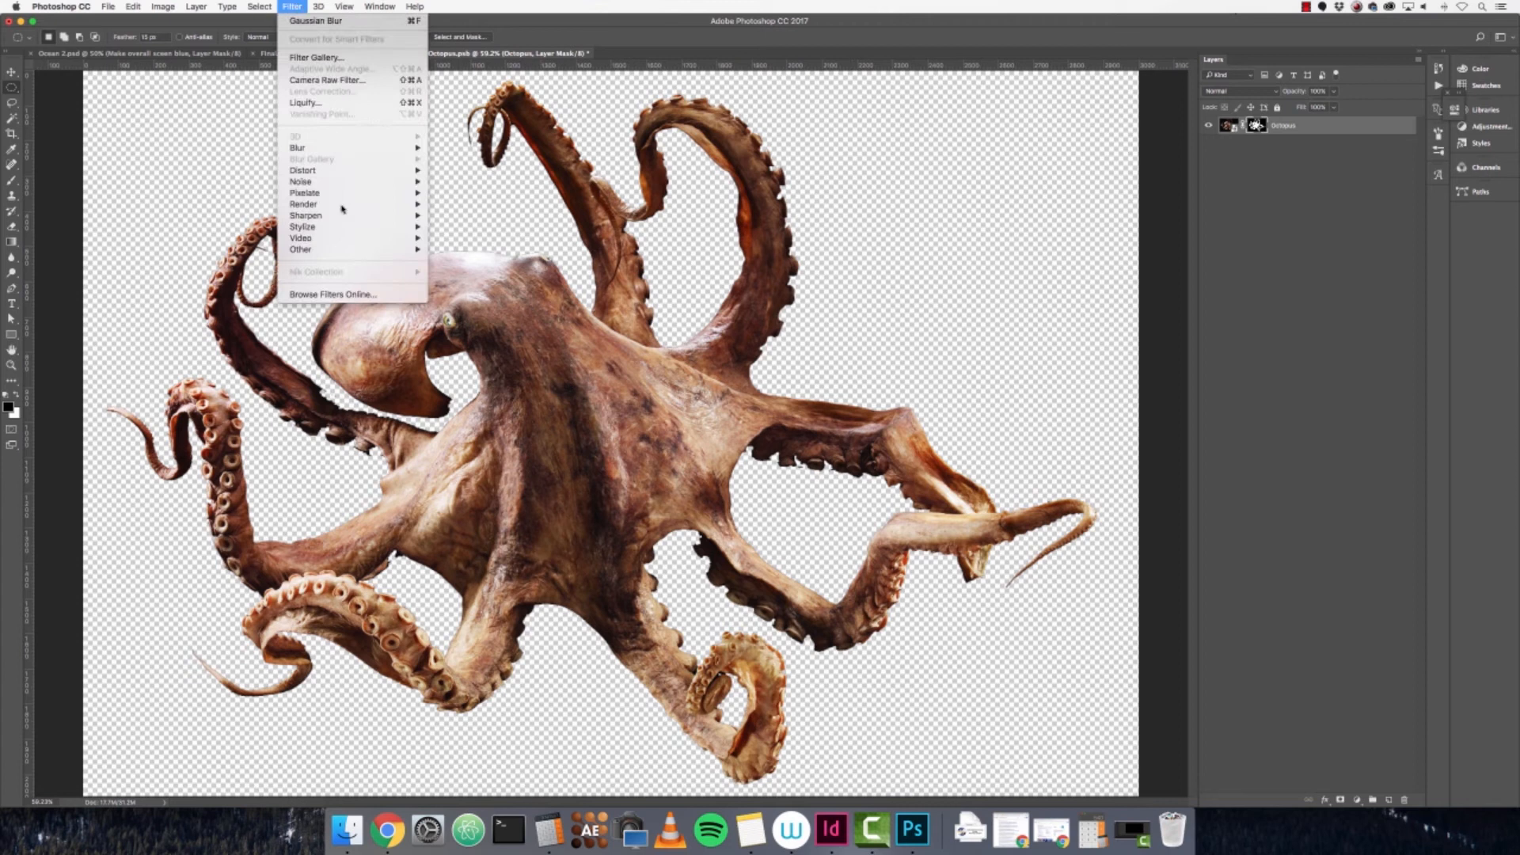
mouse_move(341, 147)
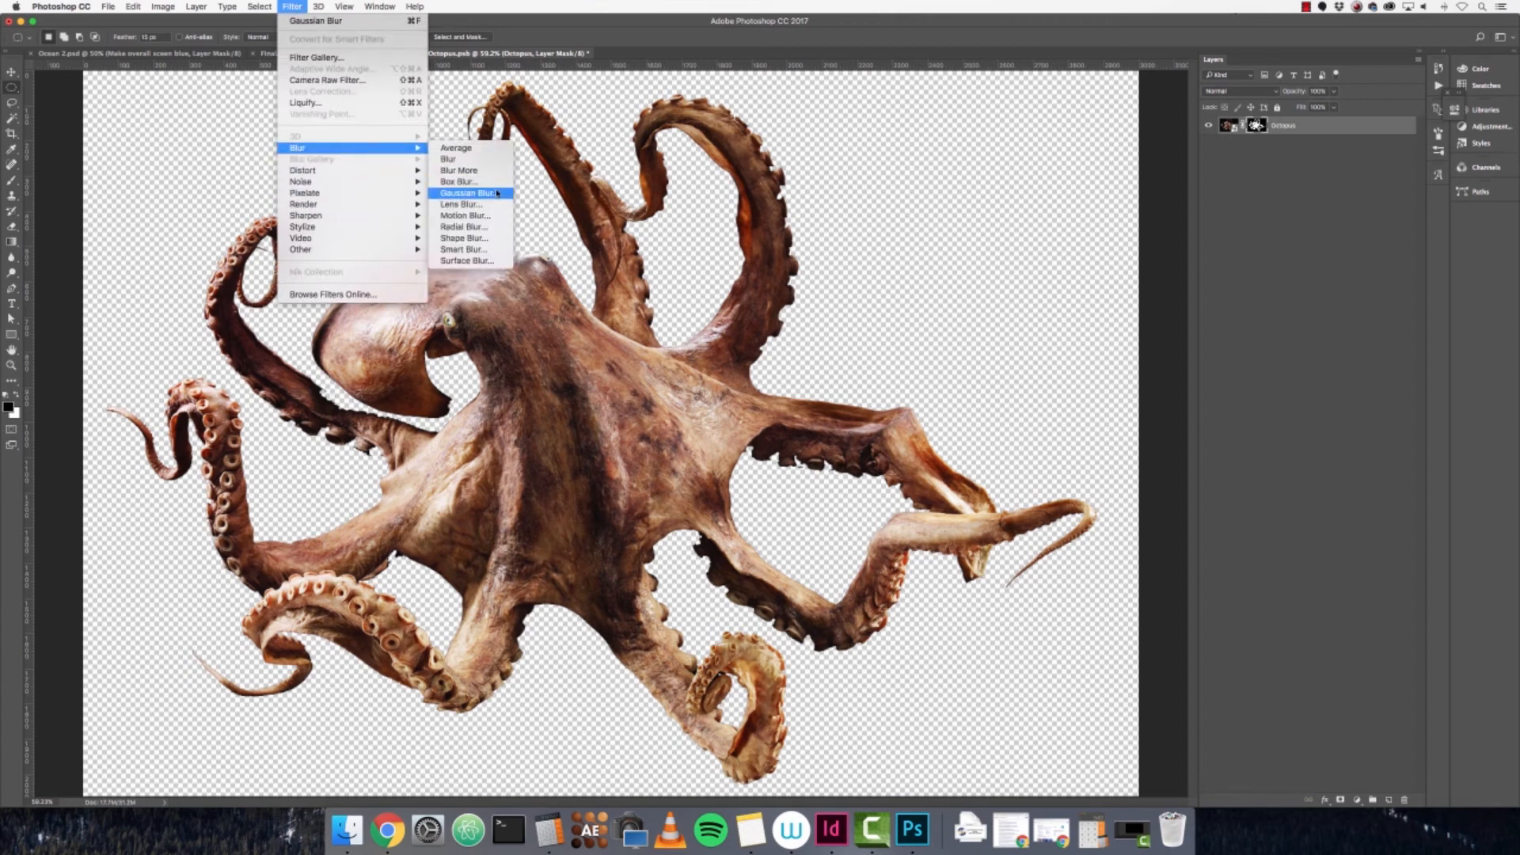
left_click(469, 192)
type("0")
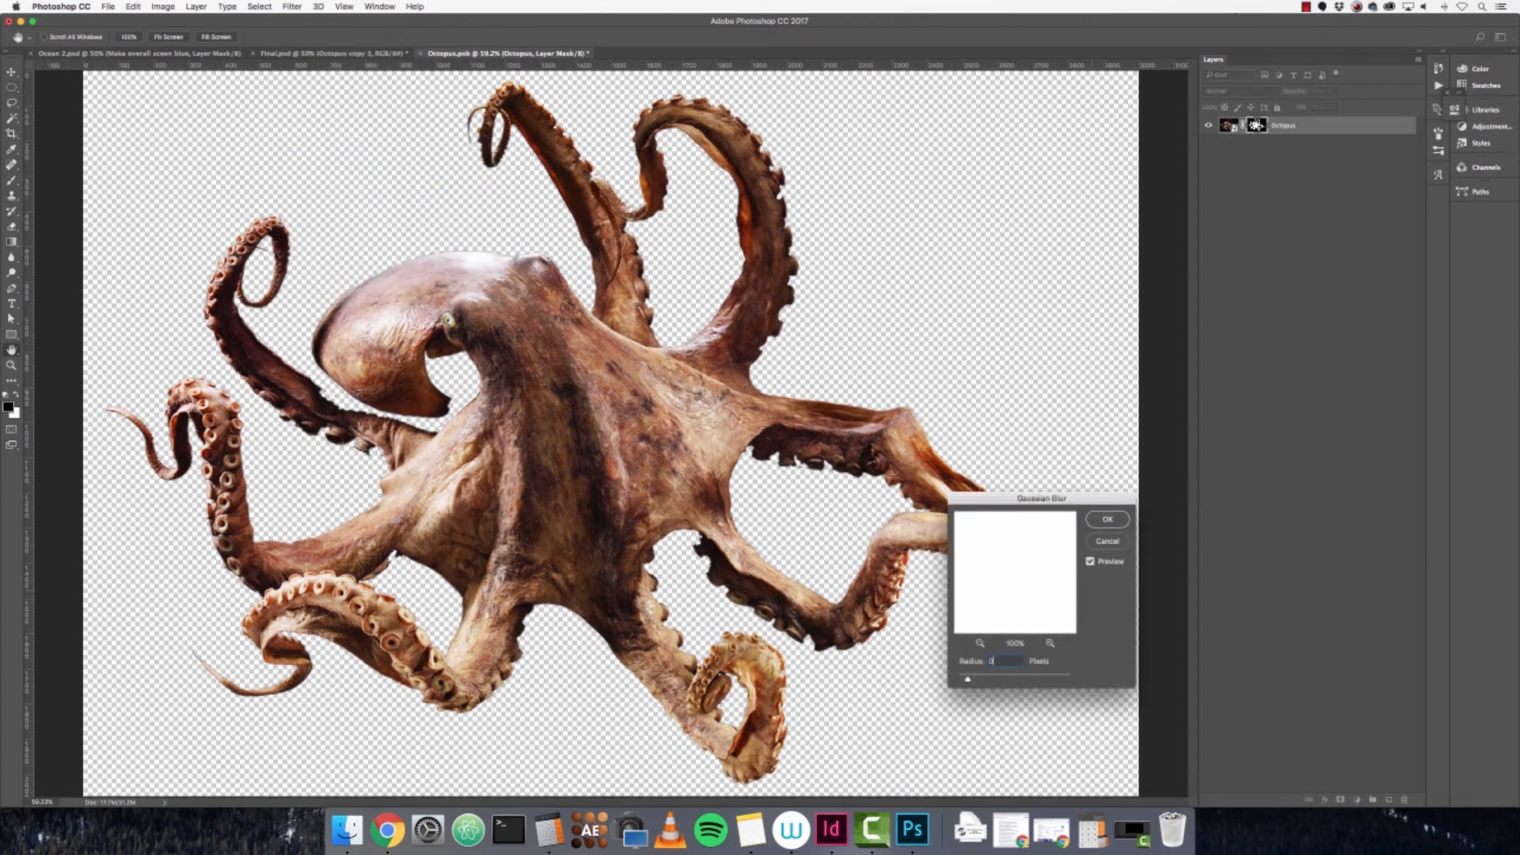
type(".9")
key("Return")
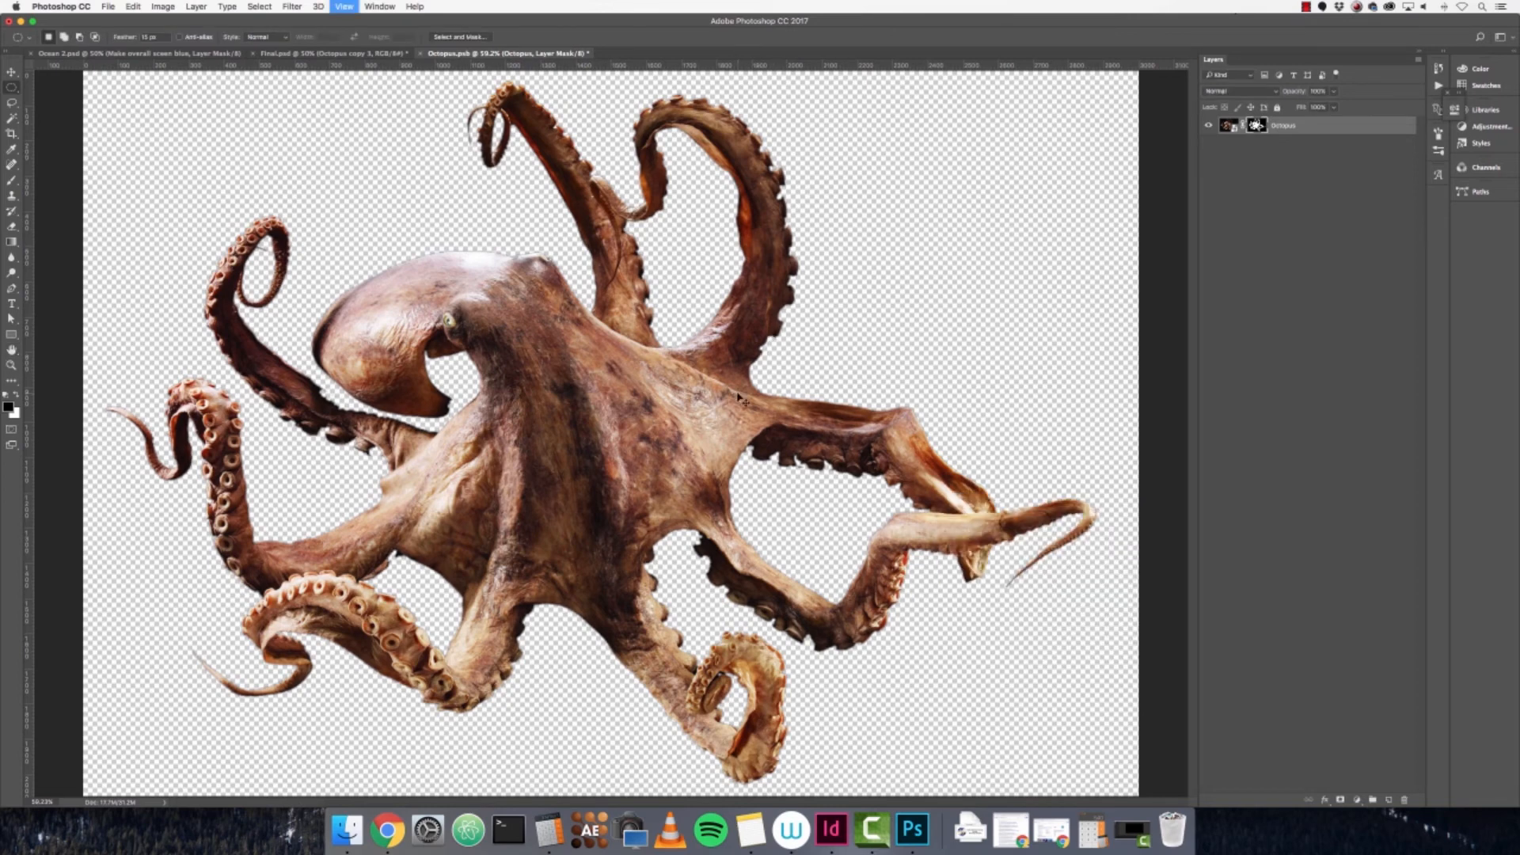
- Examine the blurred mask edges along the octopus's upper tentacles at close range
key("super+equal")
key("super+equal")
key("super+equal")
key("super+equal")
scroll(584, 423, "up", 10)
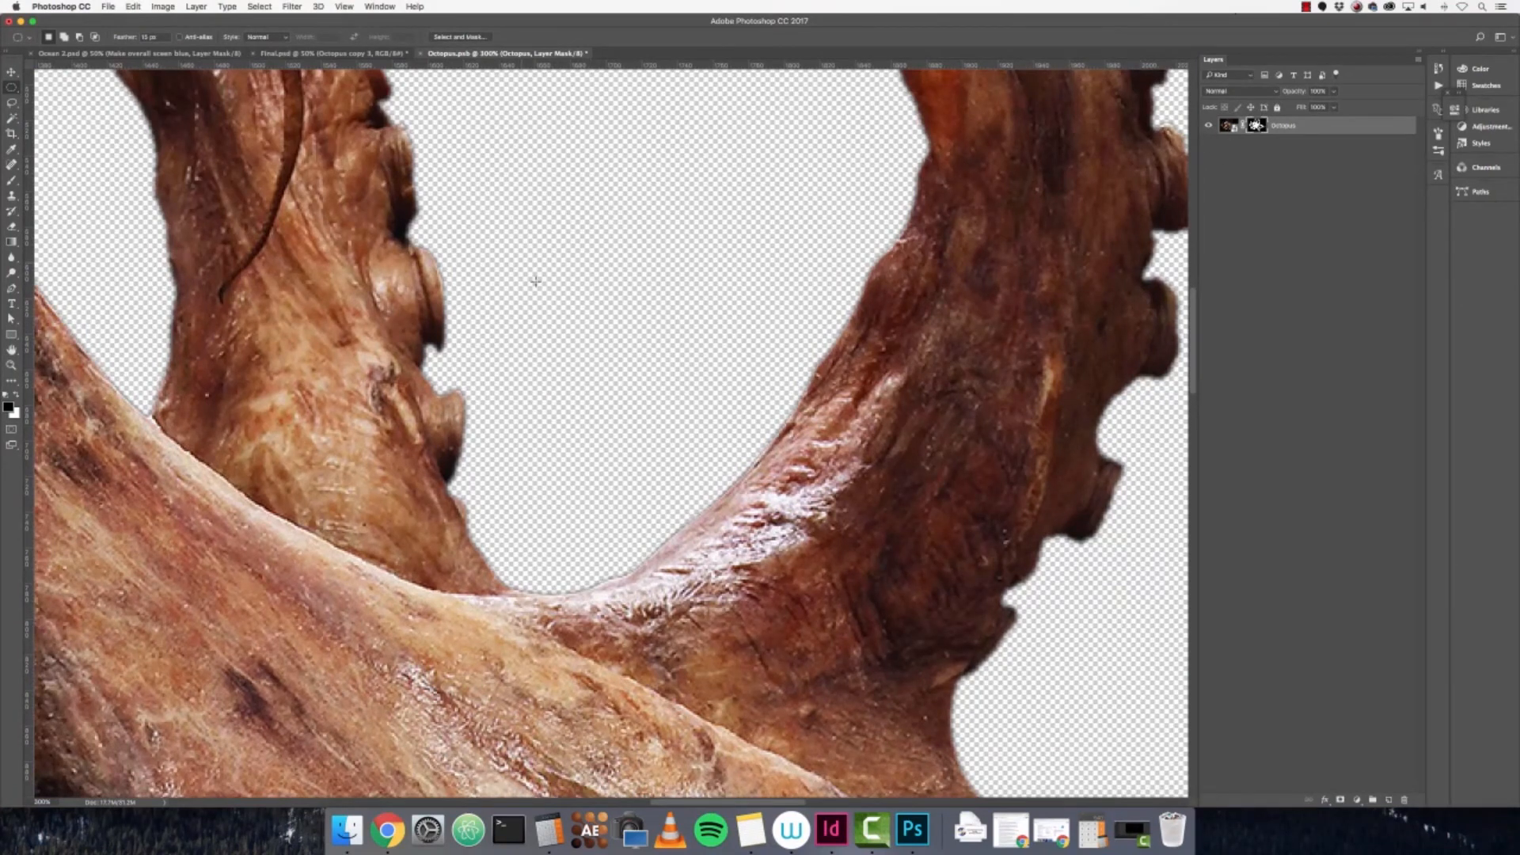
left_click_drag(742, 266, 492, 402)
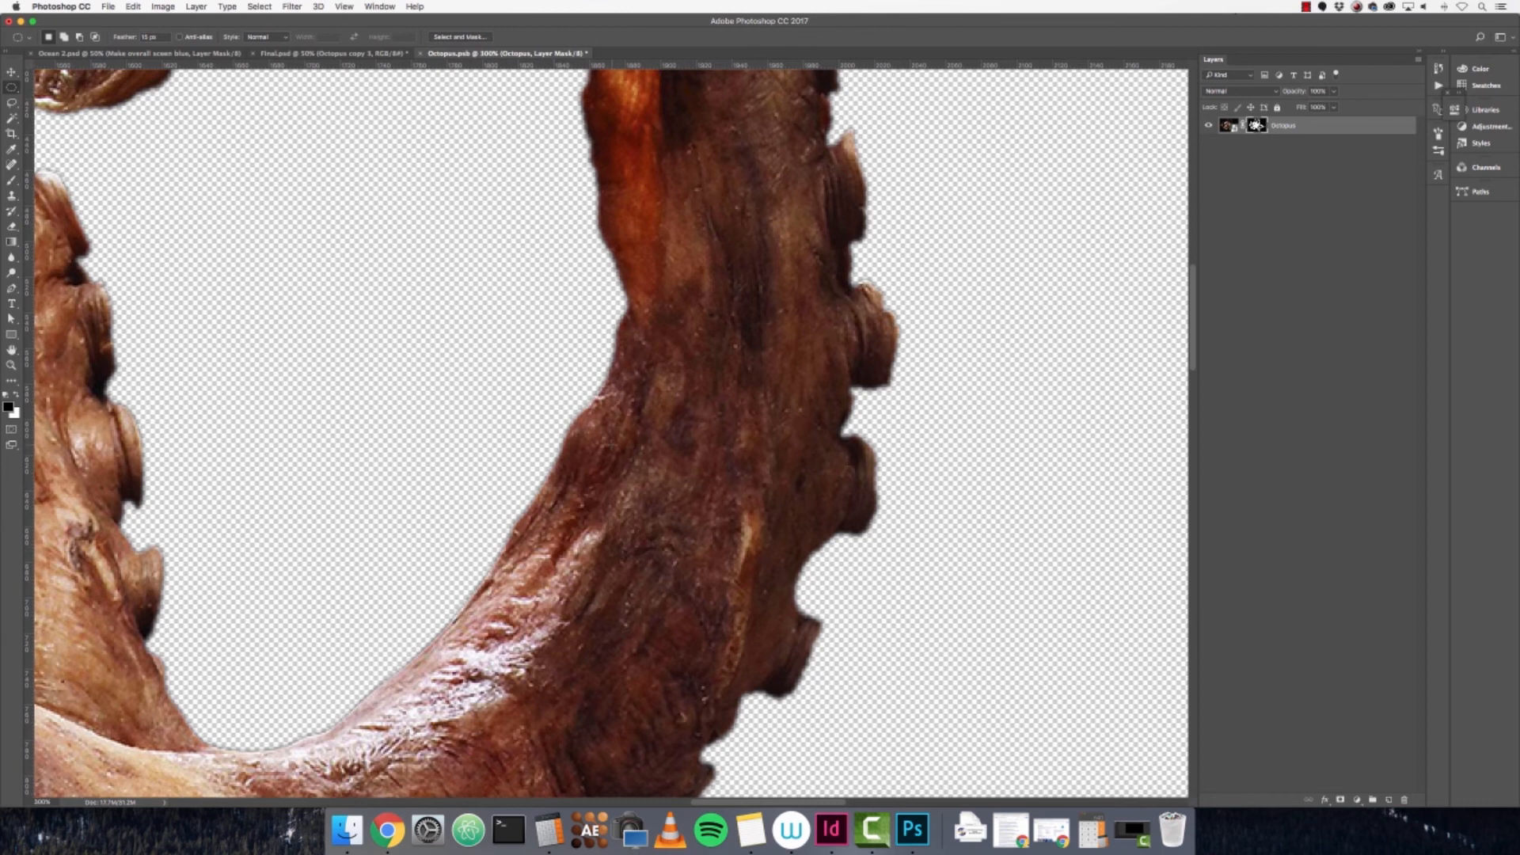
key("super+0")
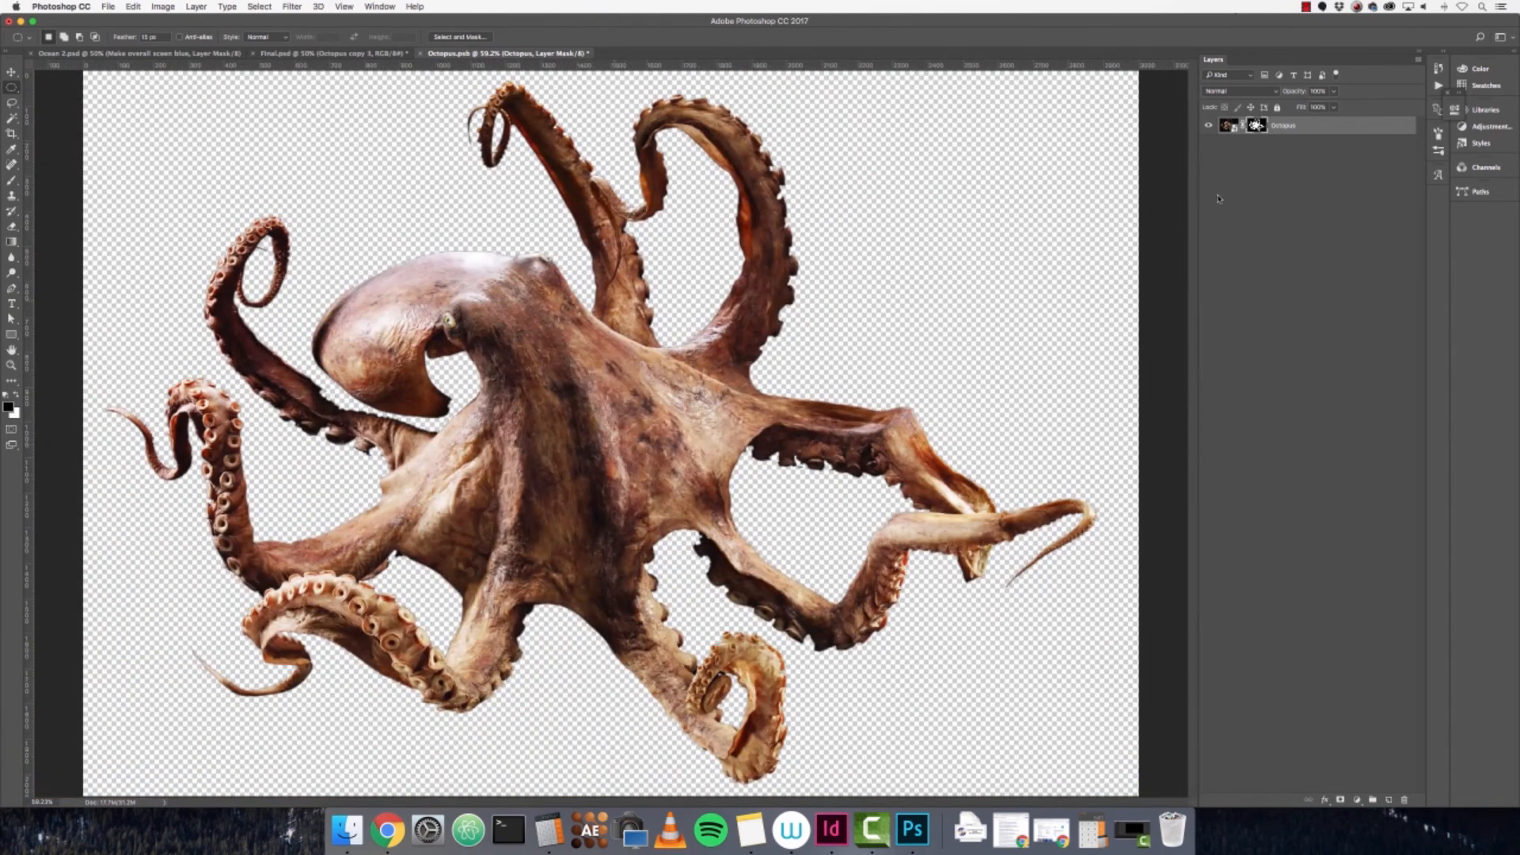
- Apply a Gaussian Blur smart filter of 1.5 pixels radius to the octopus image itself
left_click(1227, 127)
left_click(290, 7)
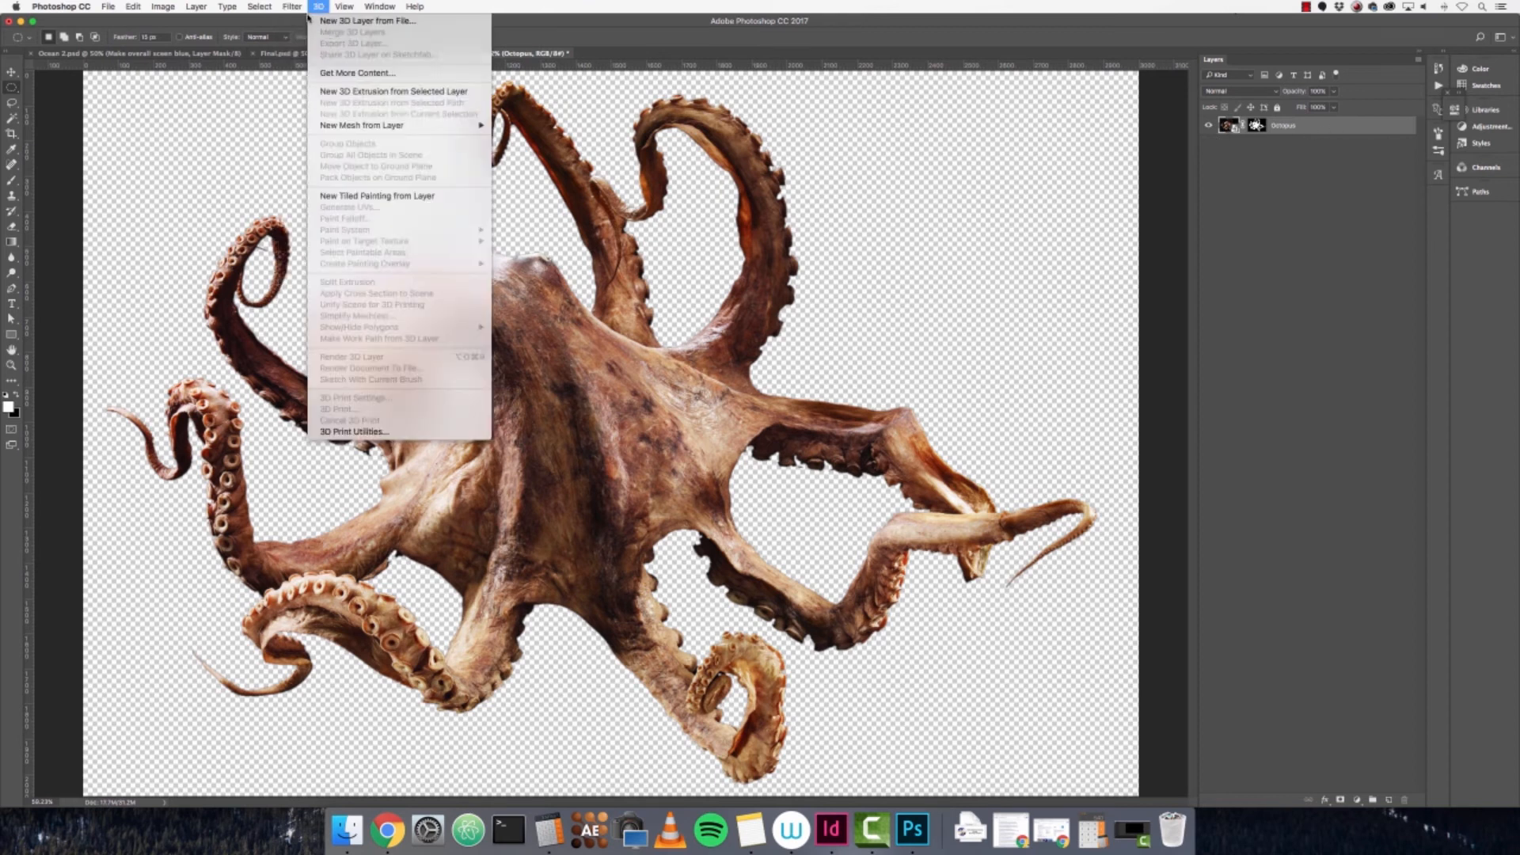
mouse_move(353, 148)
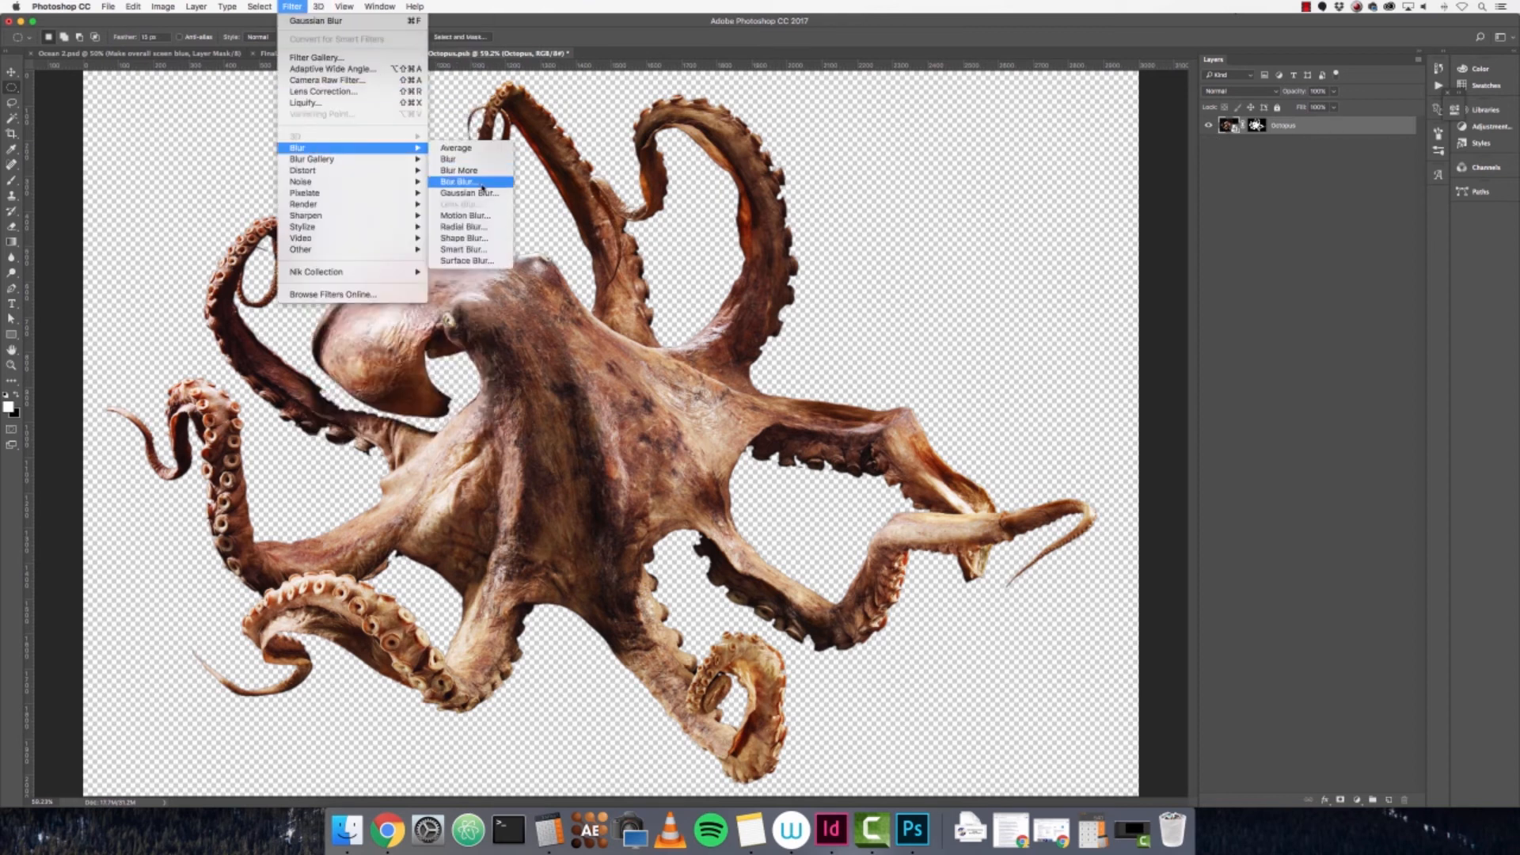
left_click(467, 193)
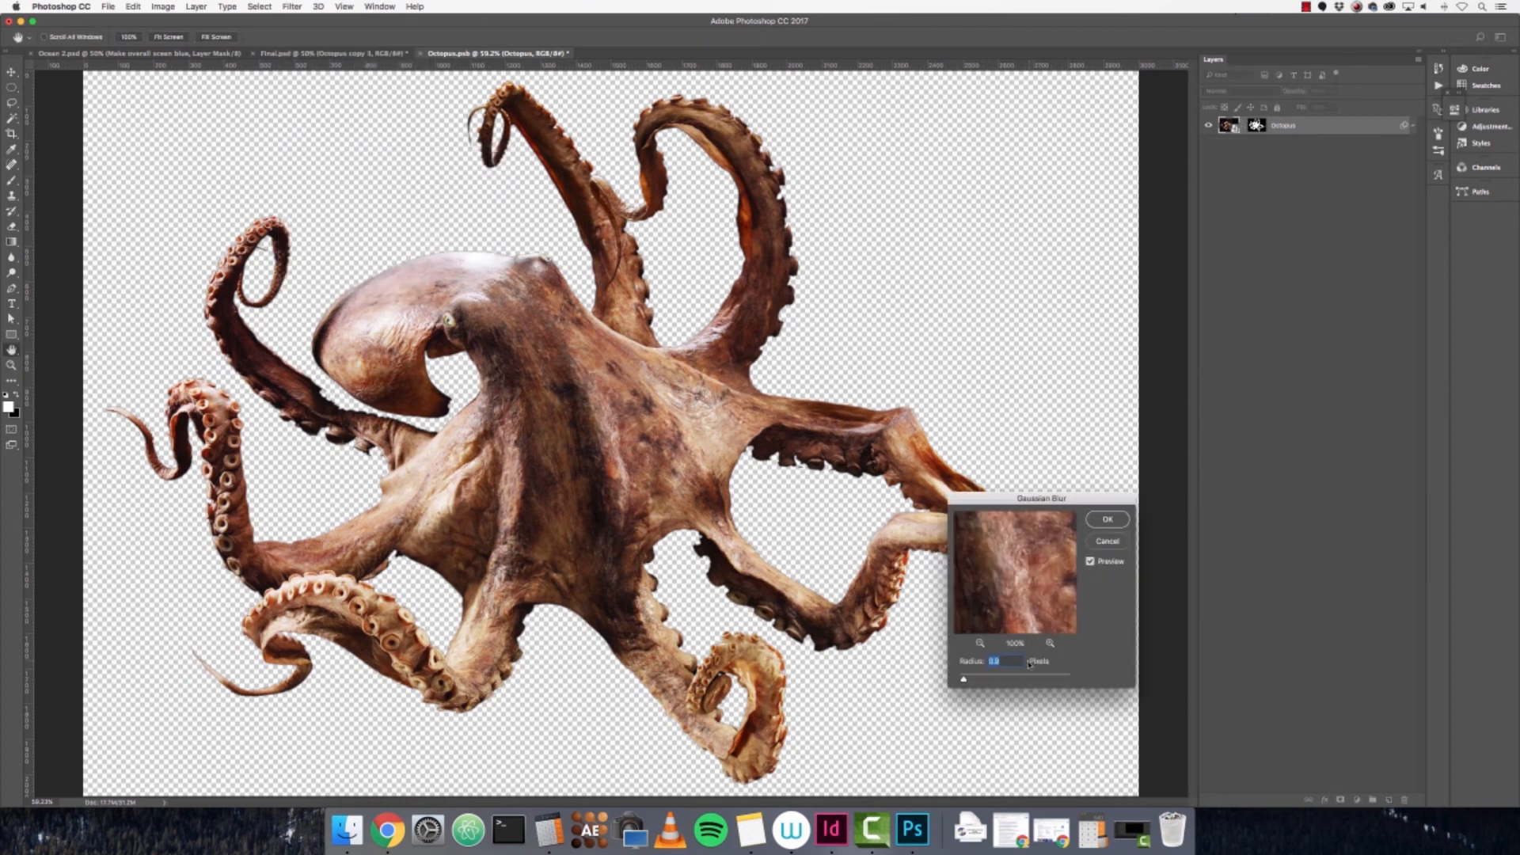
type("1.5")
key("Return")
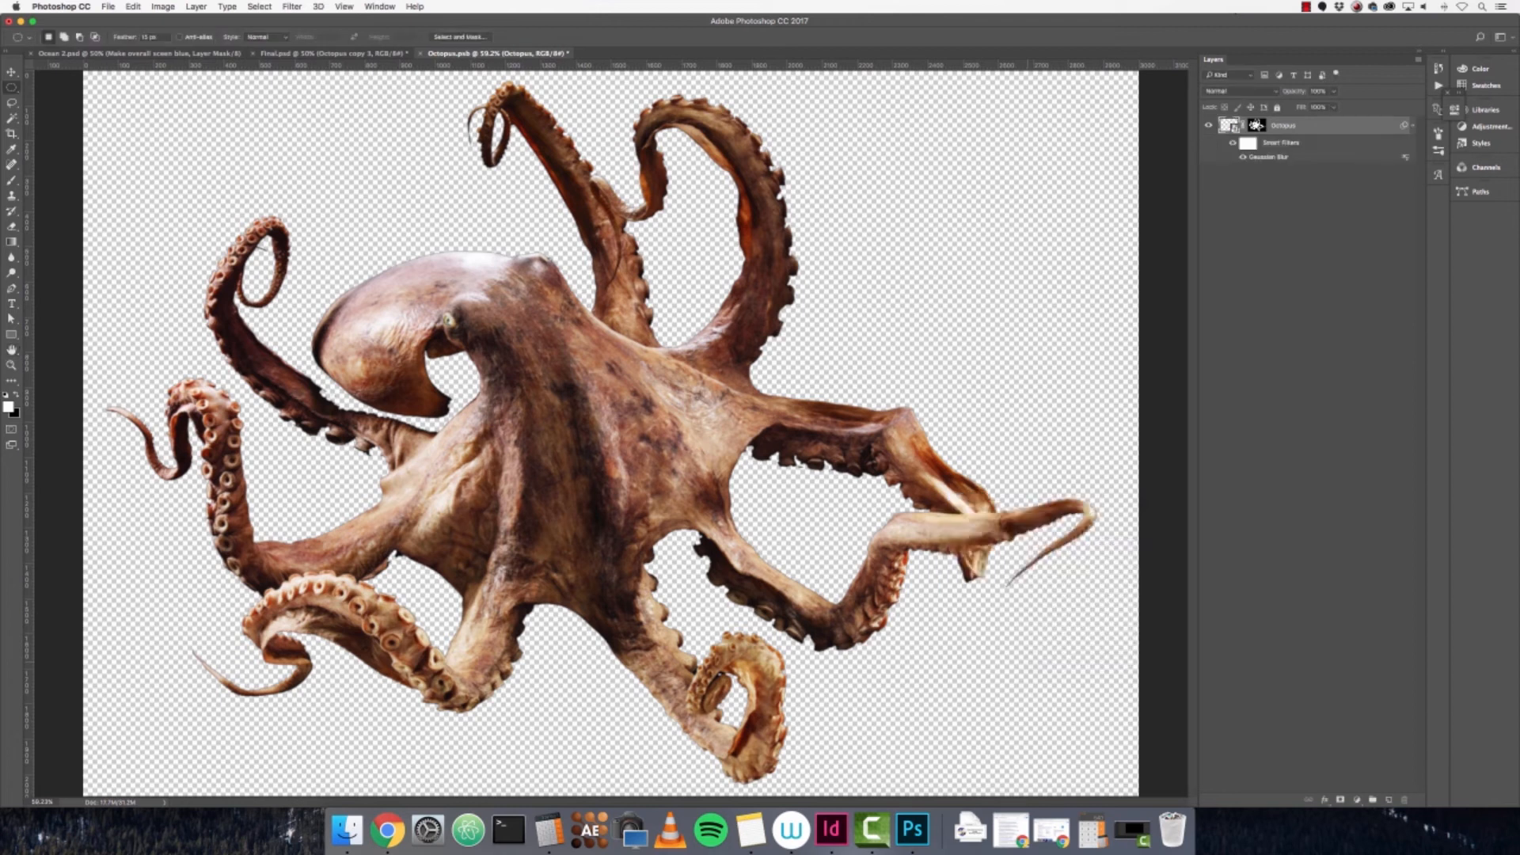
- Compare the octopus skin detail with and without the blur by toggling the smart filters' visibility
key("super+plus")
key("super+plus")
key("super+plus")
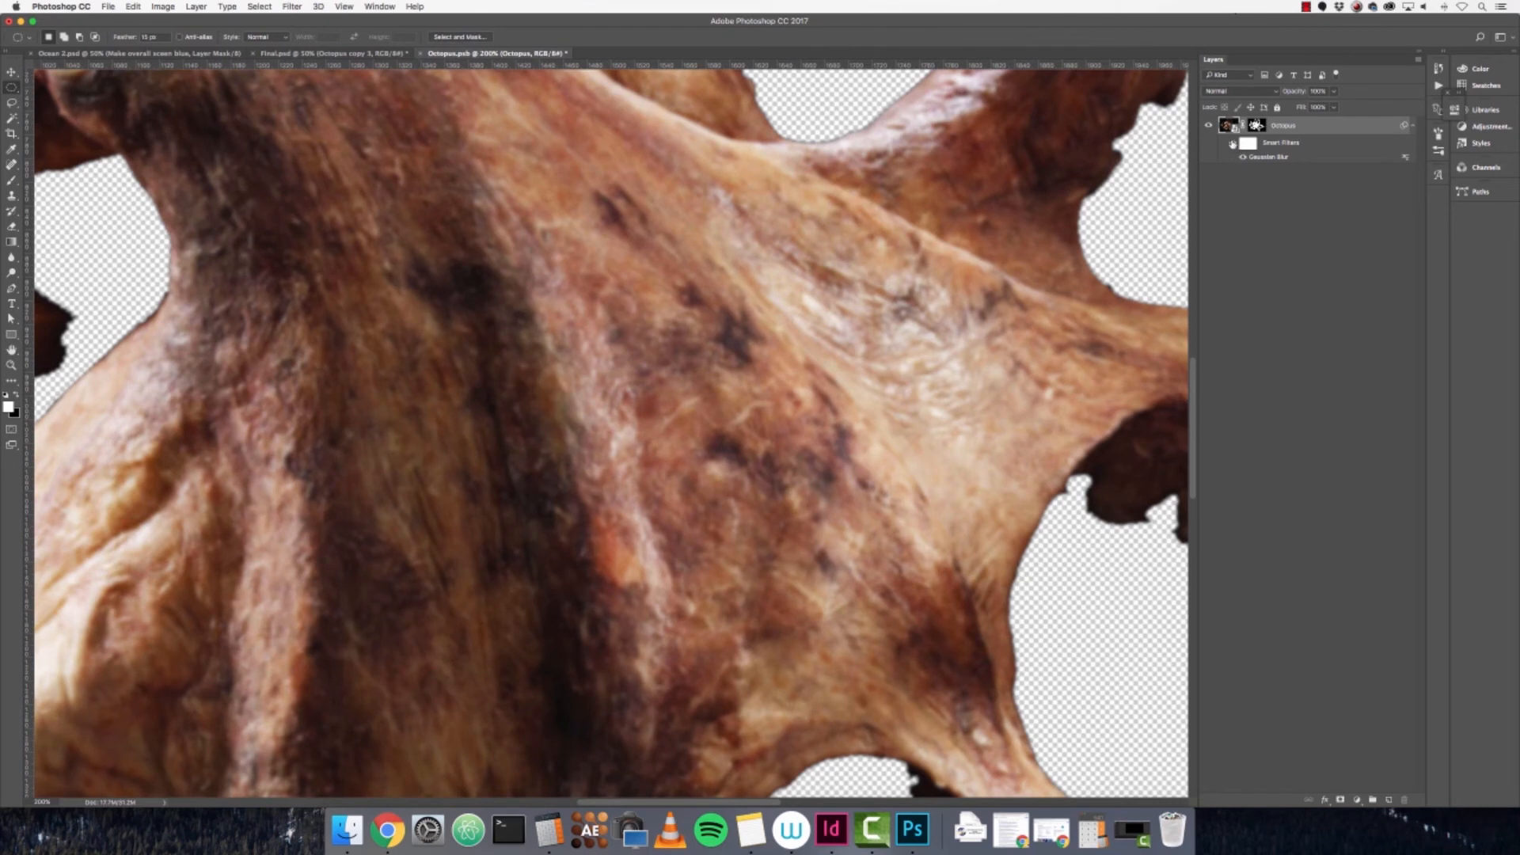
left_click(1233, 143)
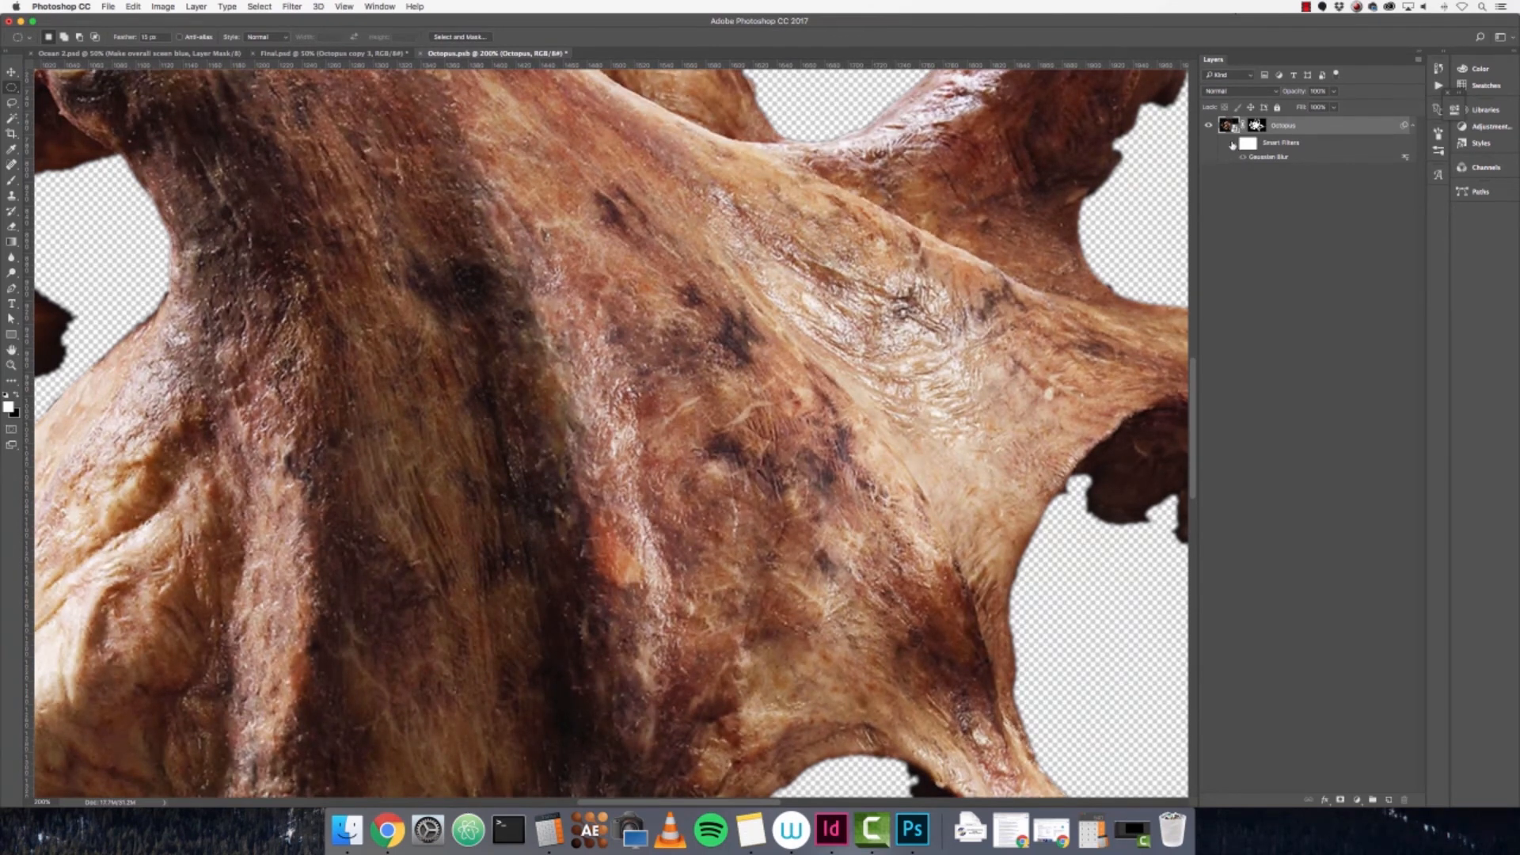
left_click(1232, 143)
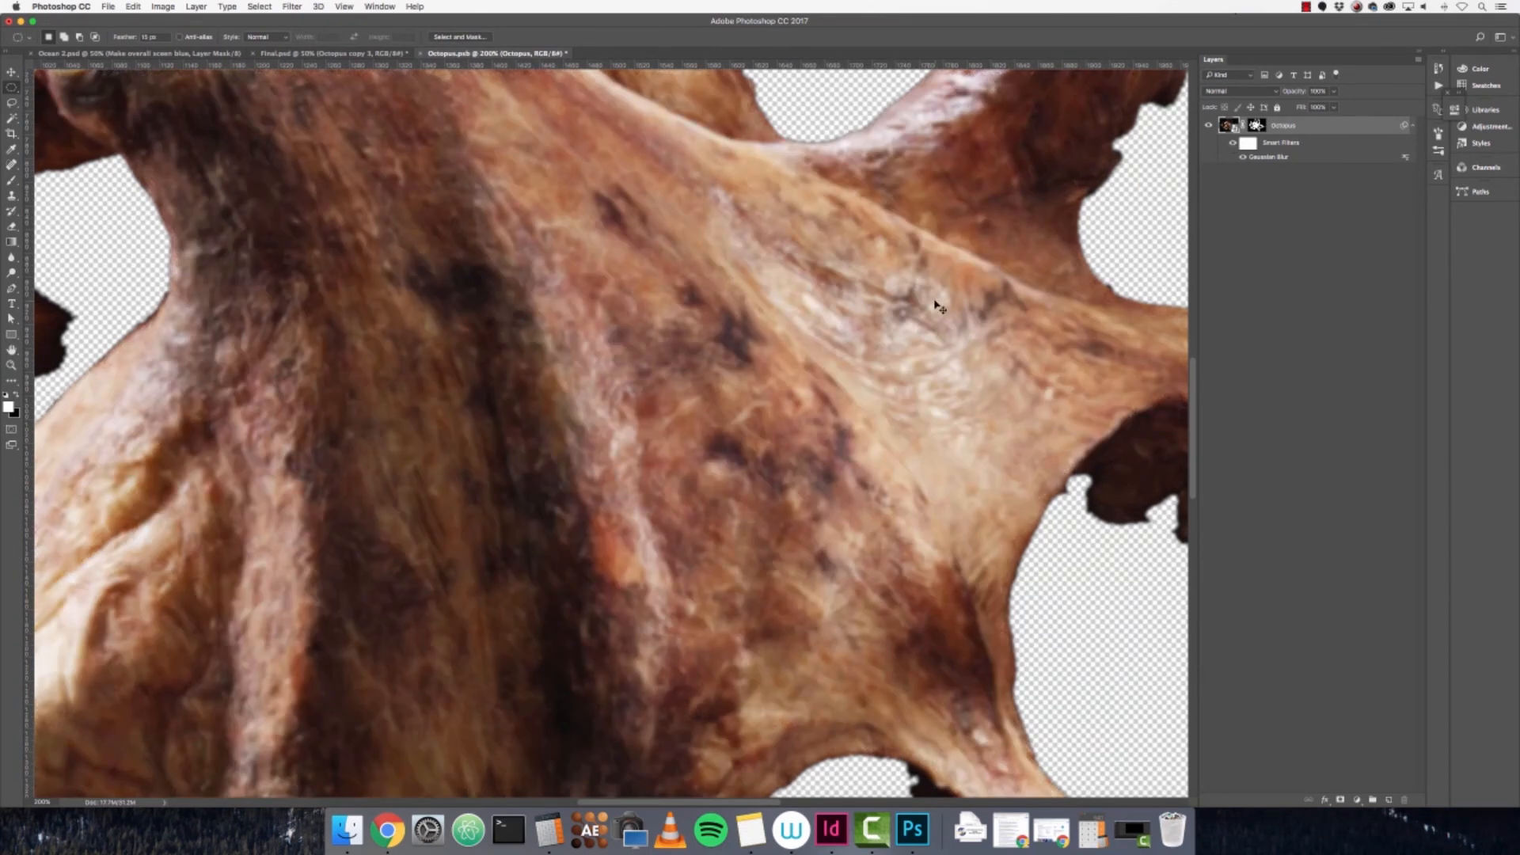
key("super+minus")
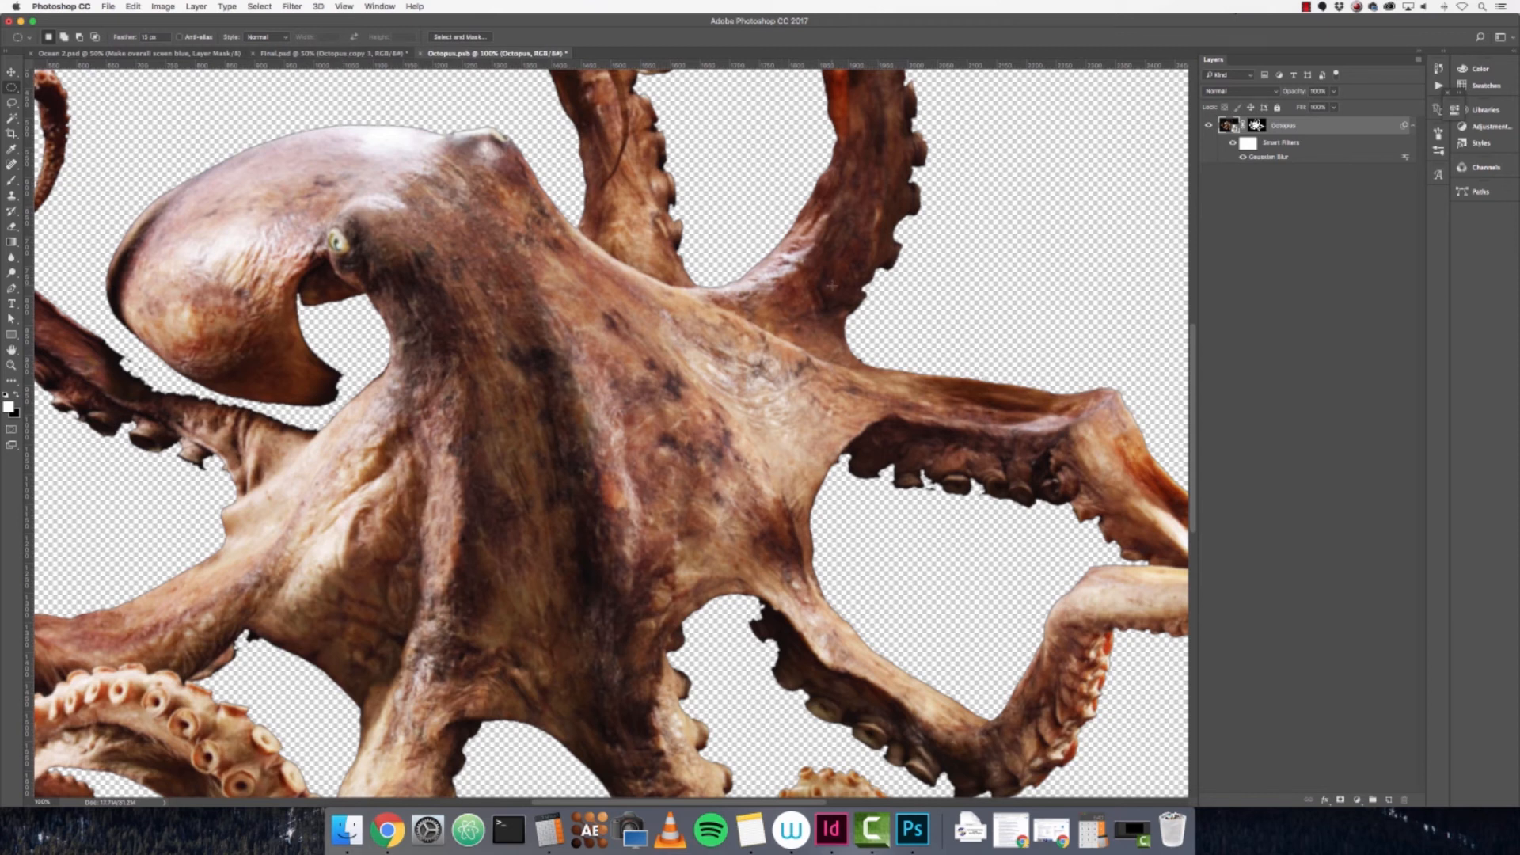
key("super+0")
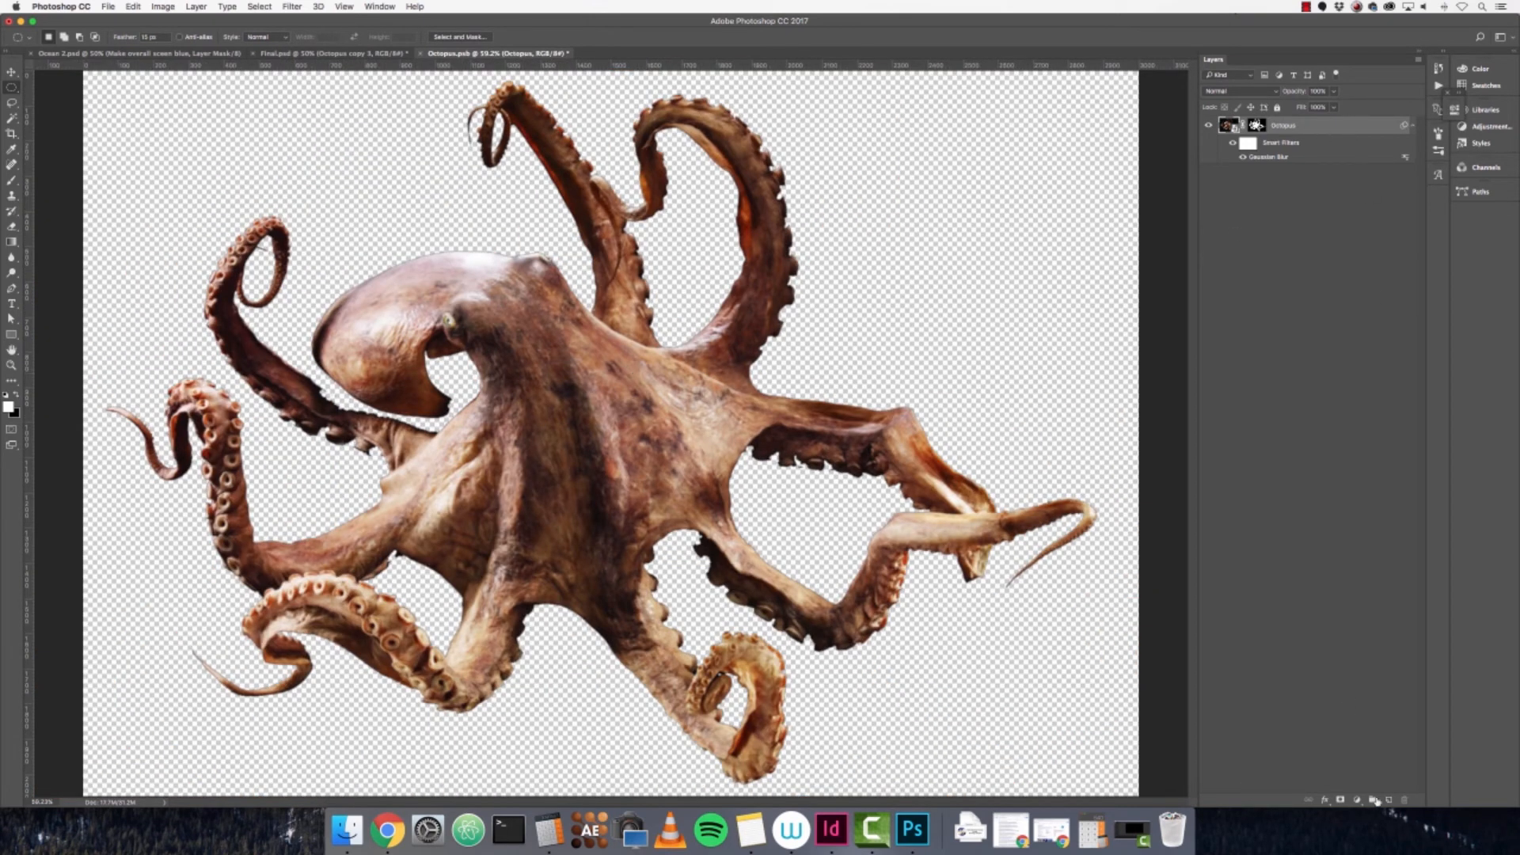
- Add a Hue/Saturation adjustment above the octopus with the saturation lowered to -60
left_click(1358, 800)
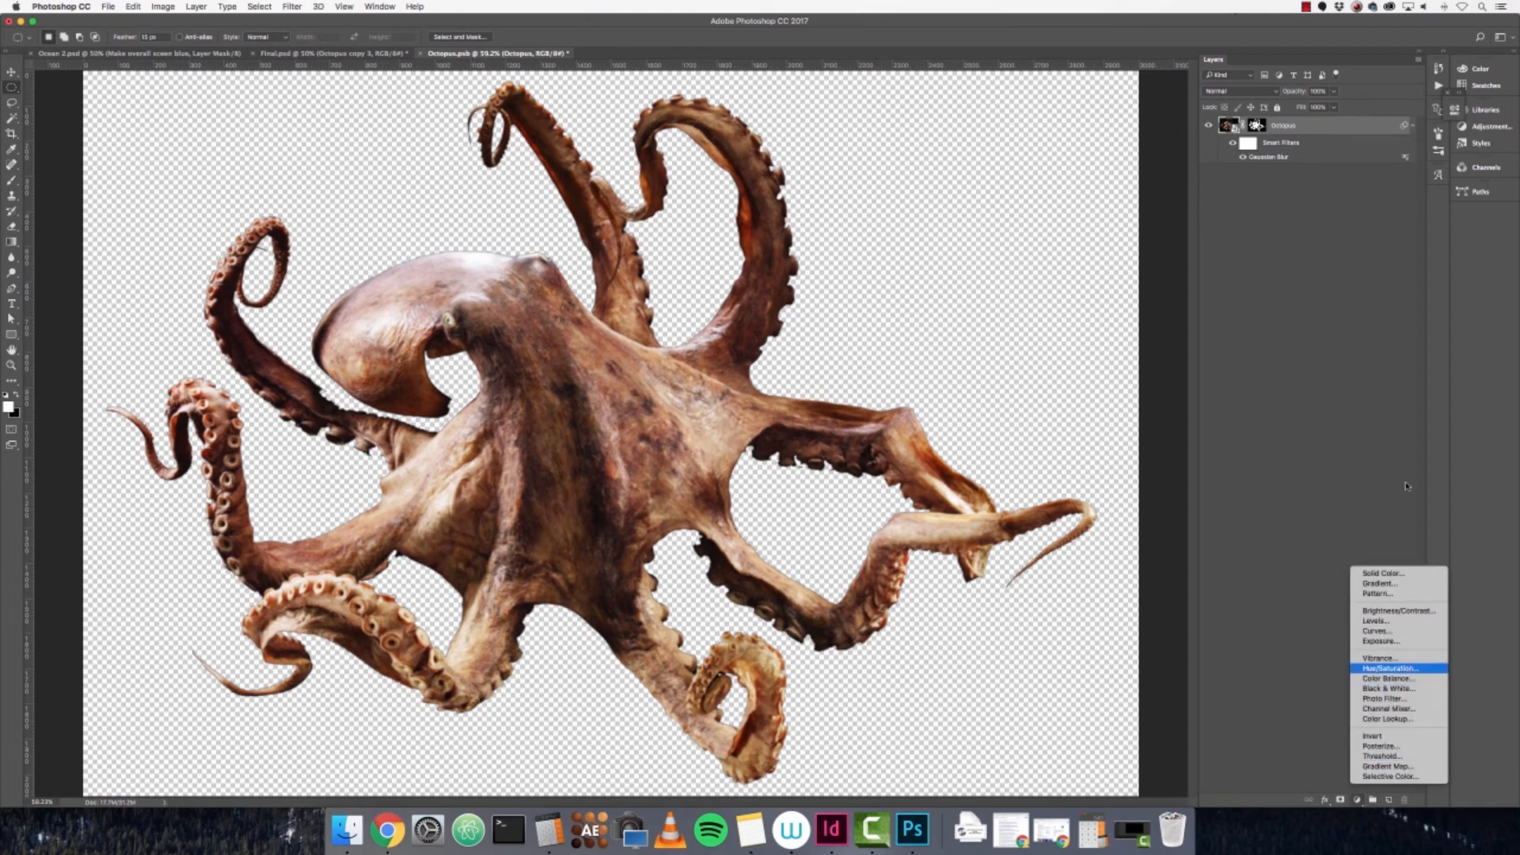
key("Return")
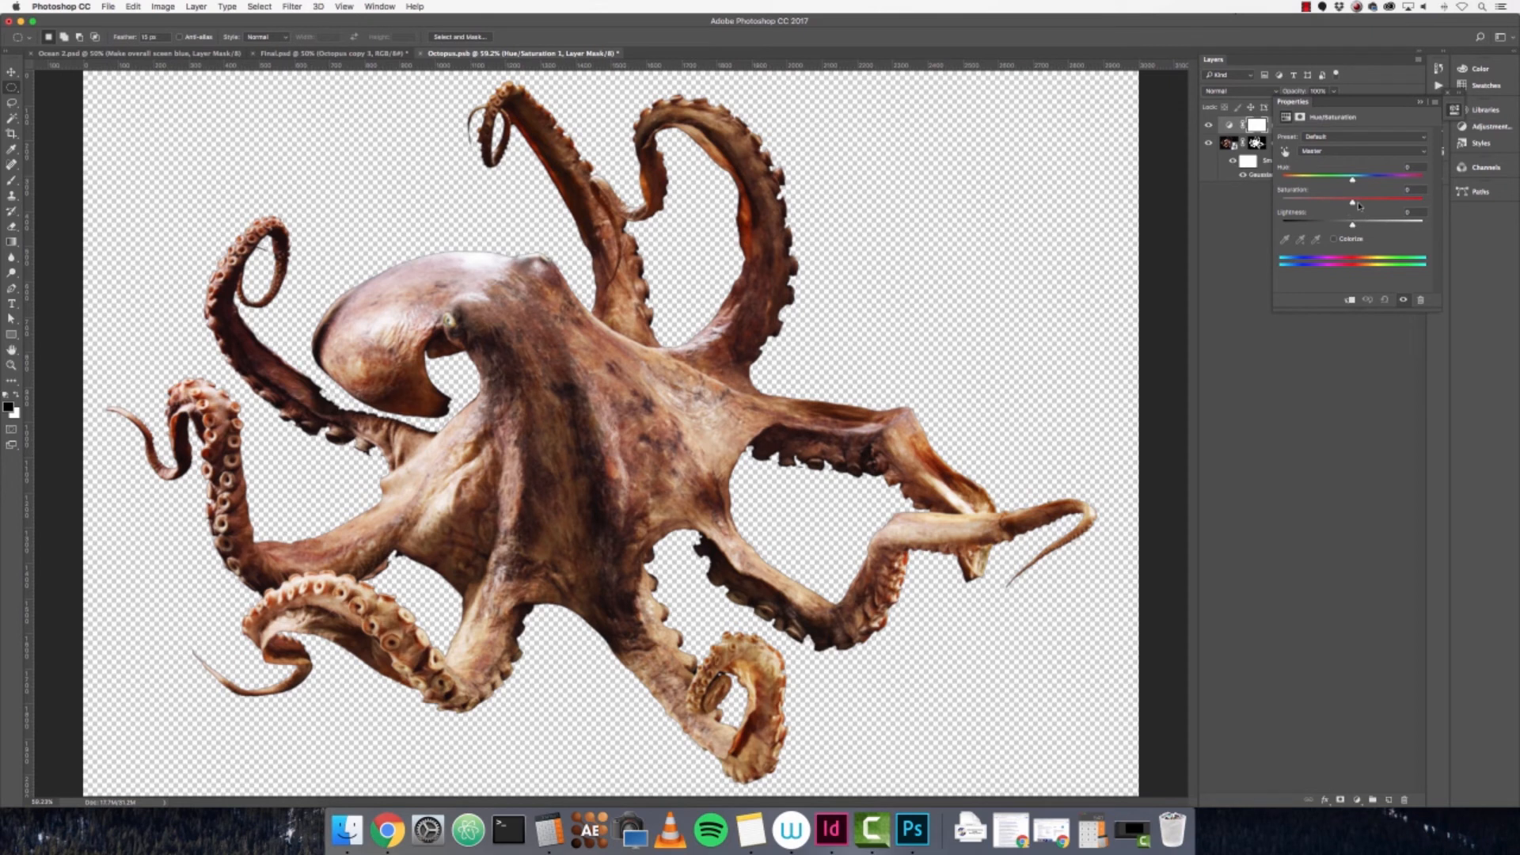
left_click_drag(1352, 203, 1311, 211)
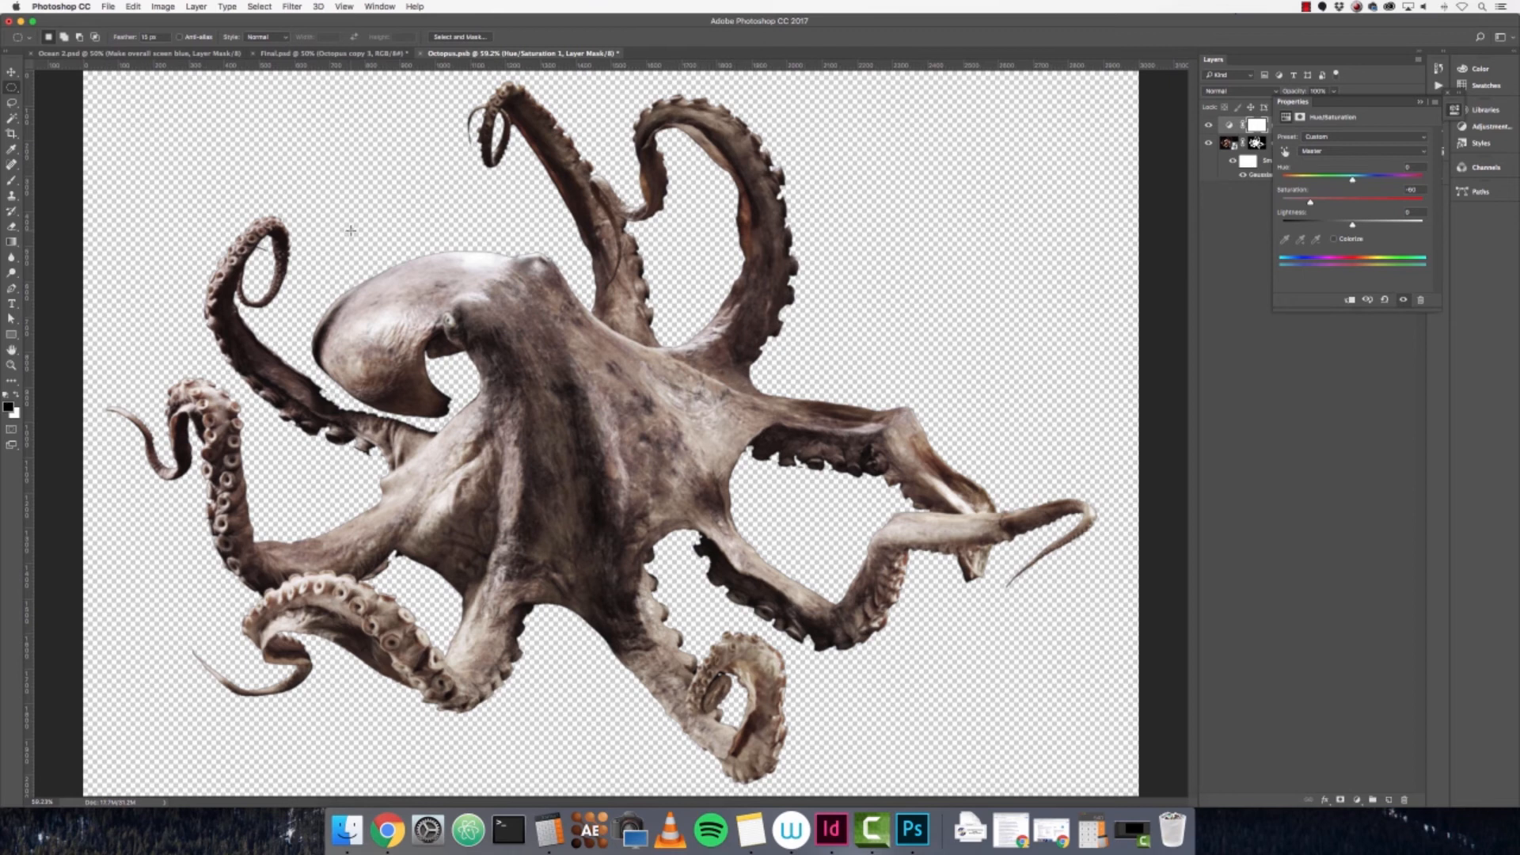
left_click(1343, 589)
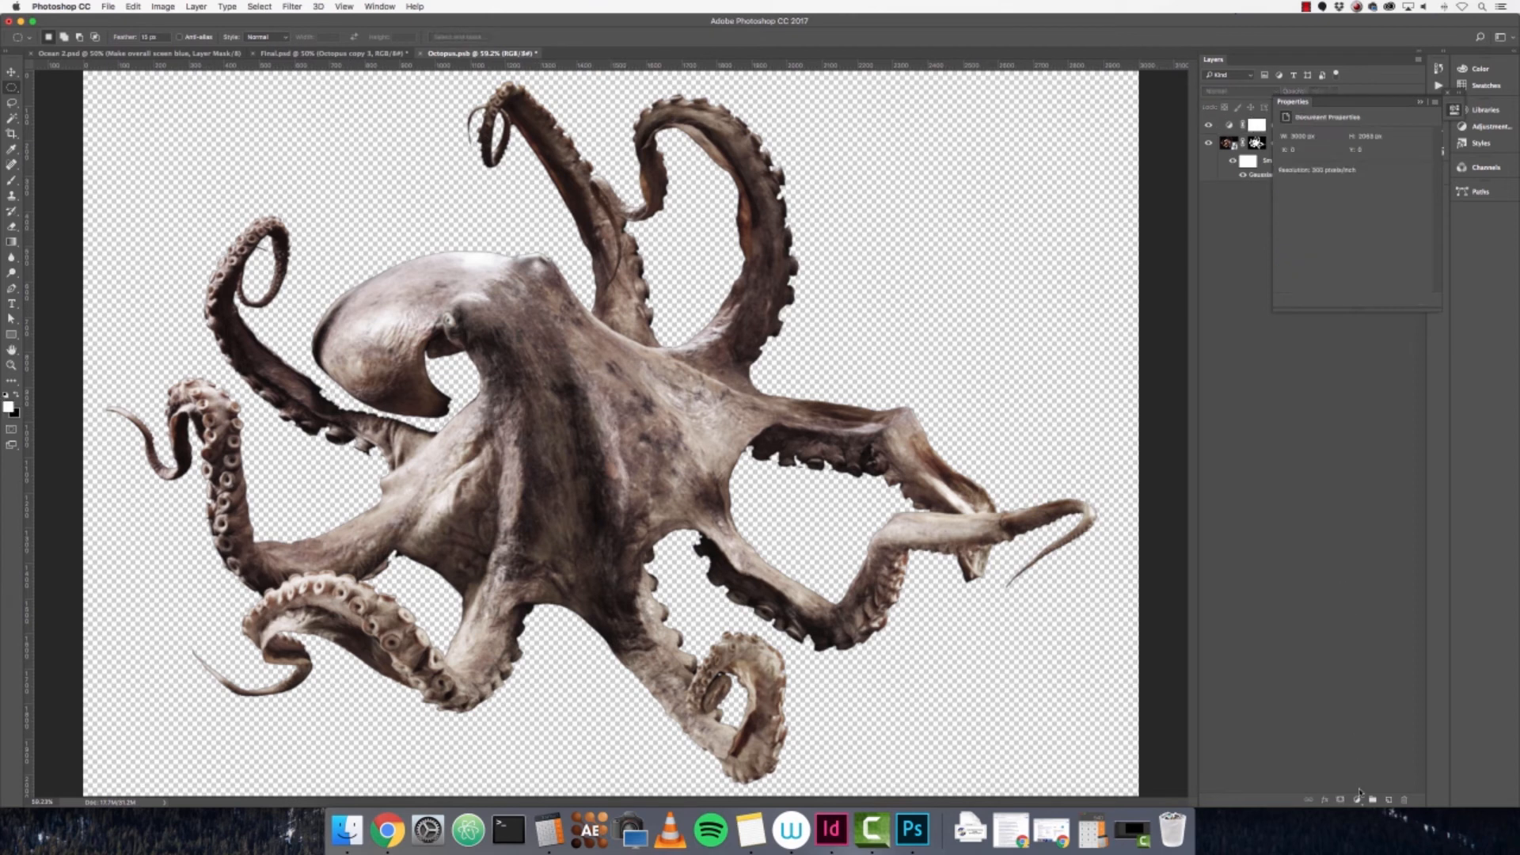
- Add a Levels adjustment above the Hue/Saturation layer with output levels of 20 and 150
left_click(1357, 800)
left_click(1417, 625)
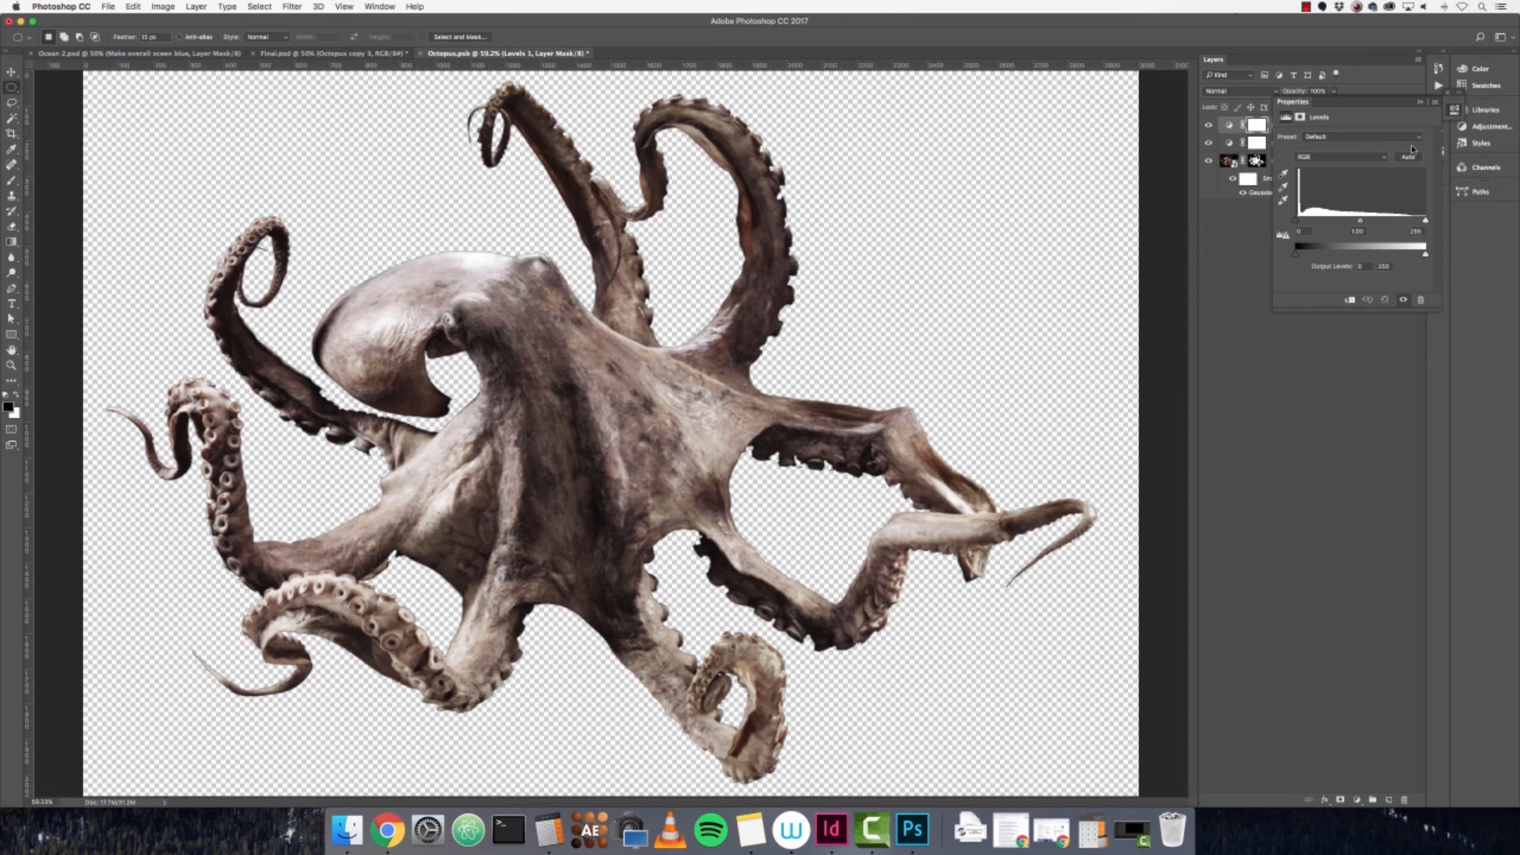
left_click(1361, 267)
type("20")
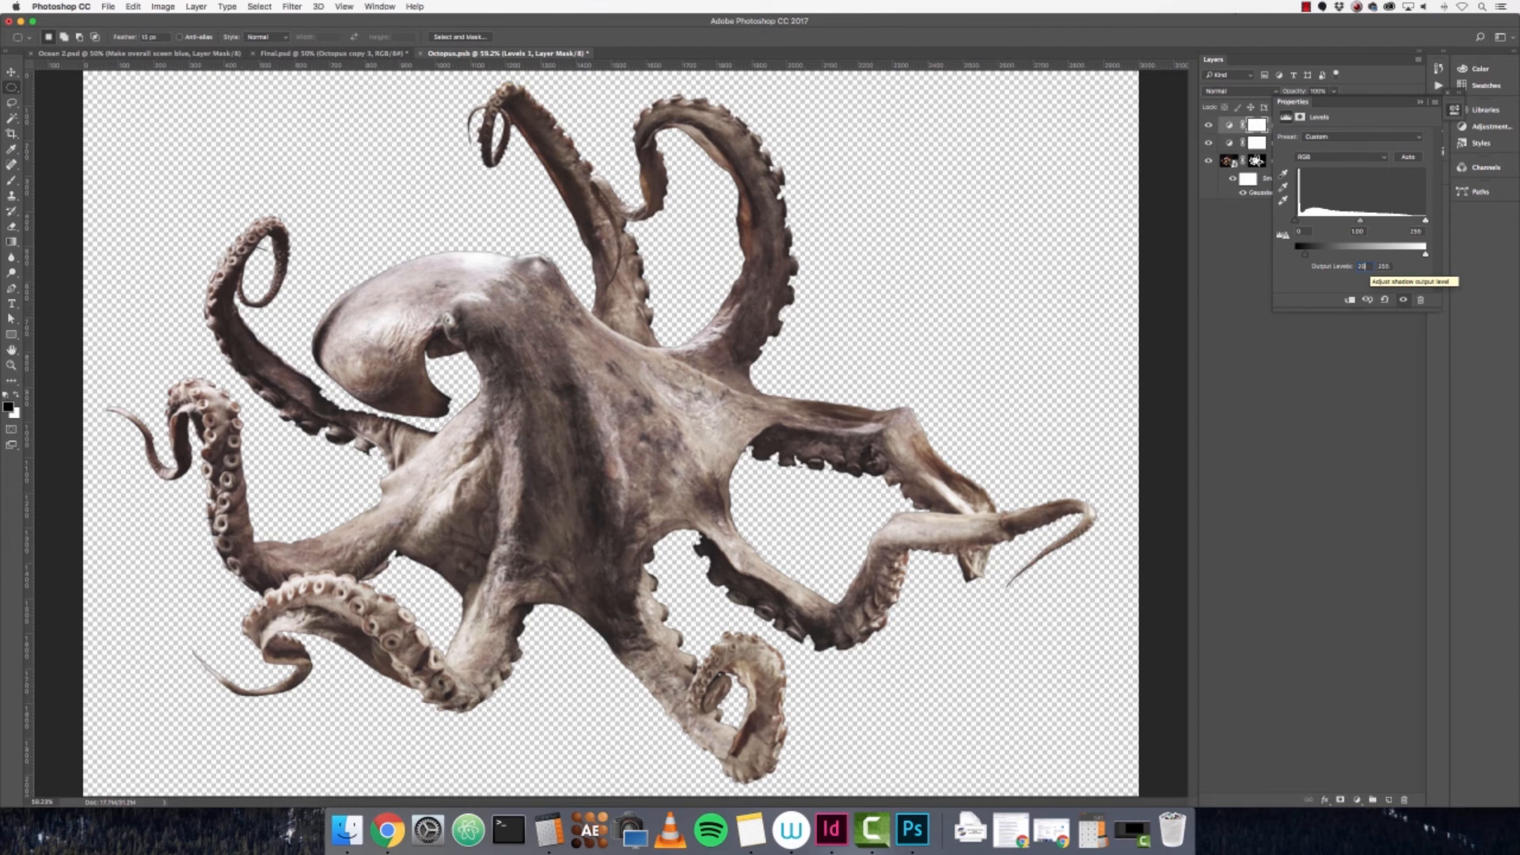
key("Tab")
type("150")
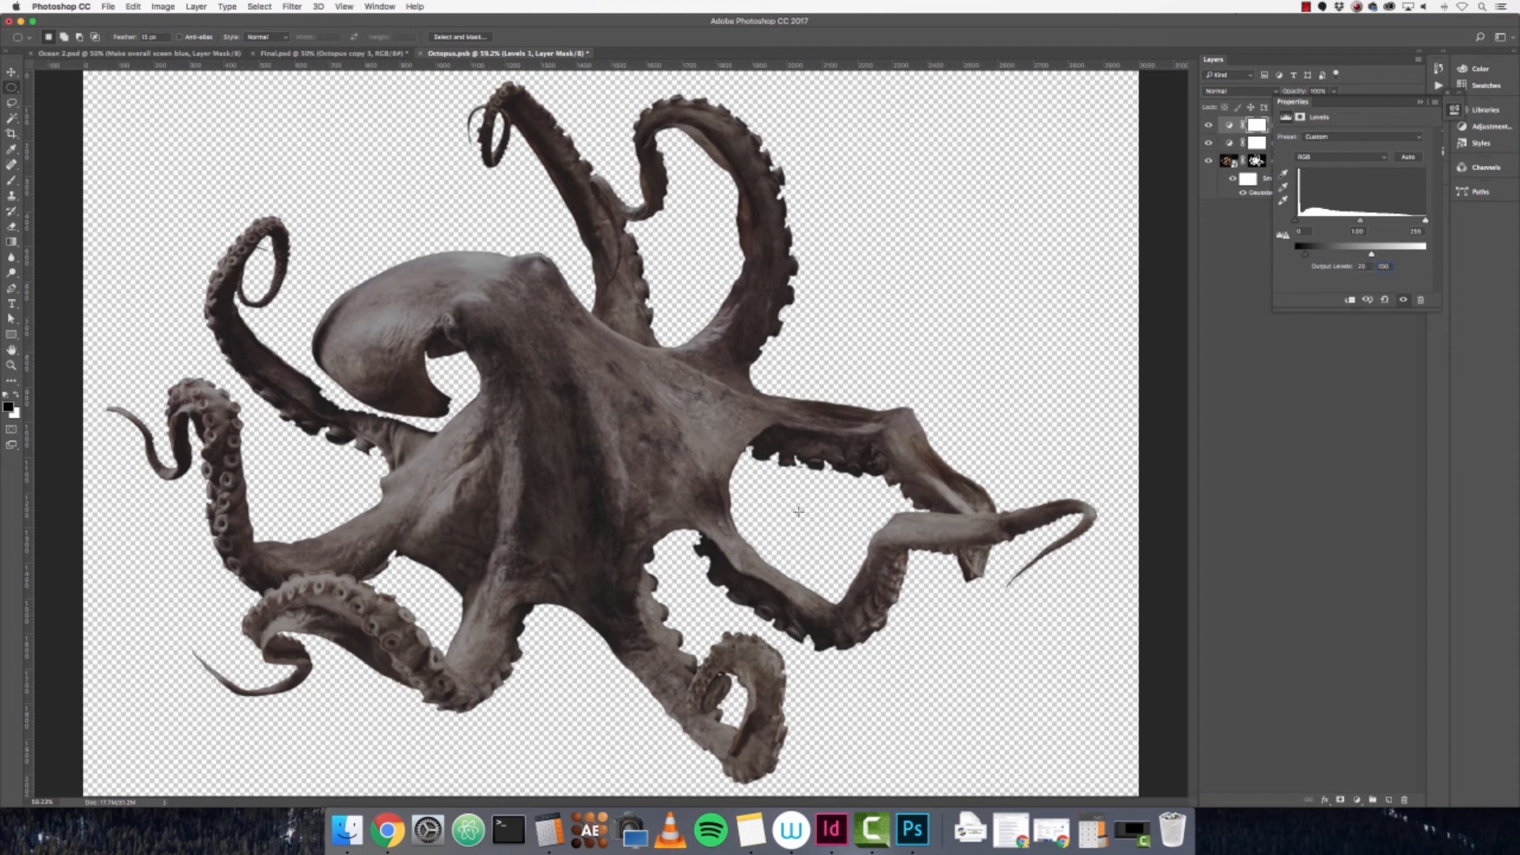
mouse_move(1371, 269)
left_mouse_down()
mouse_move(1330, 270)
mouse_move(1376, 264)
left_mouse_up()
left_click(1429, 106)
- Compare the octopus with and without the Levels adjustment, and close Octopus.psb with its changes saved
left_click(1208, 127)
left_click(1209, 126)
left_click(1208, 127)
left_click(1208, 126)
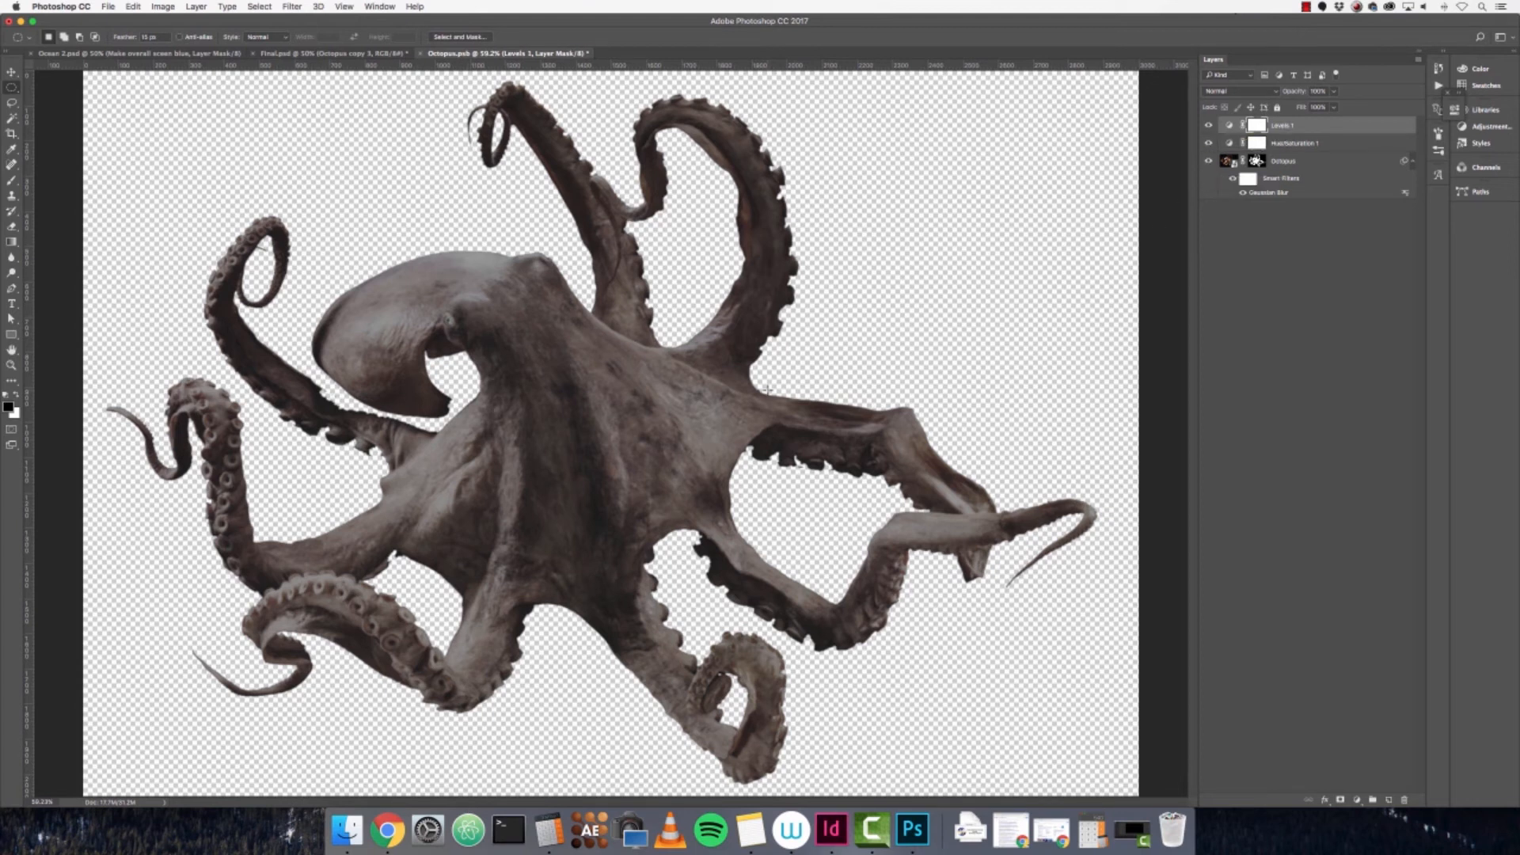
left_click(422, 54)
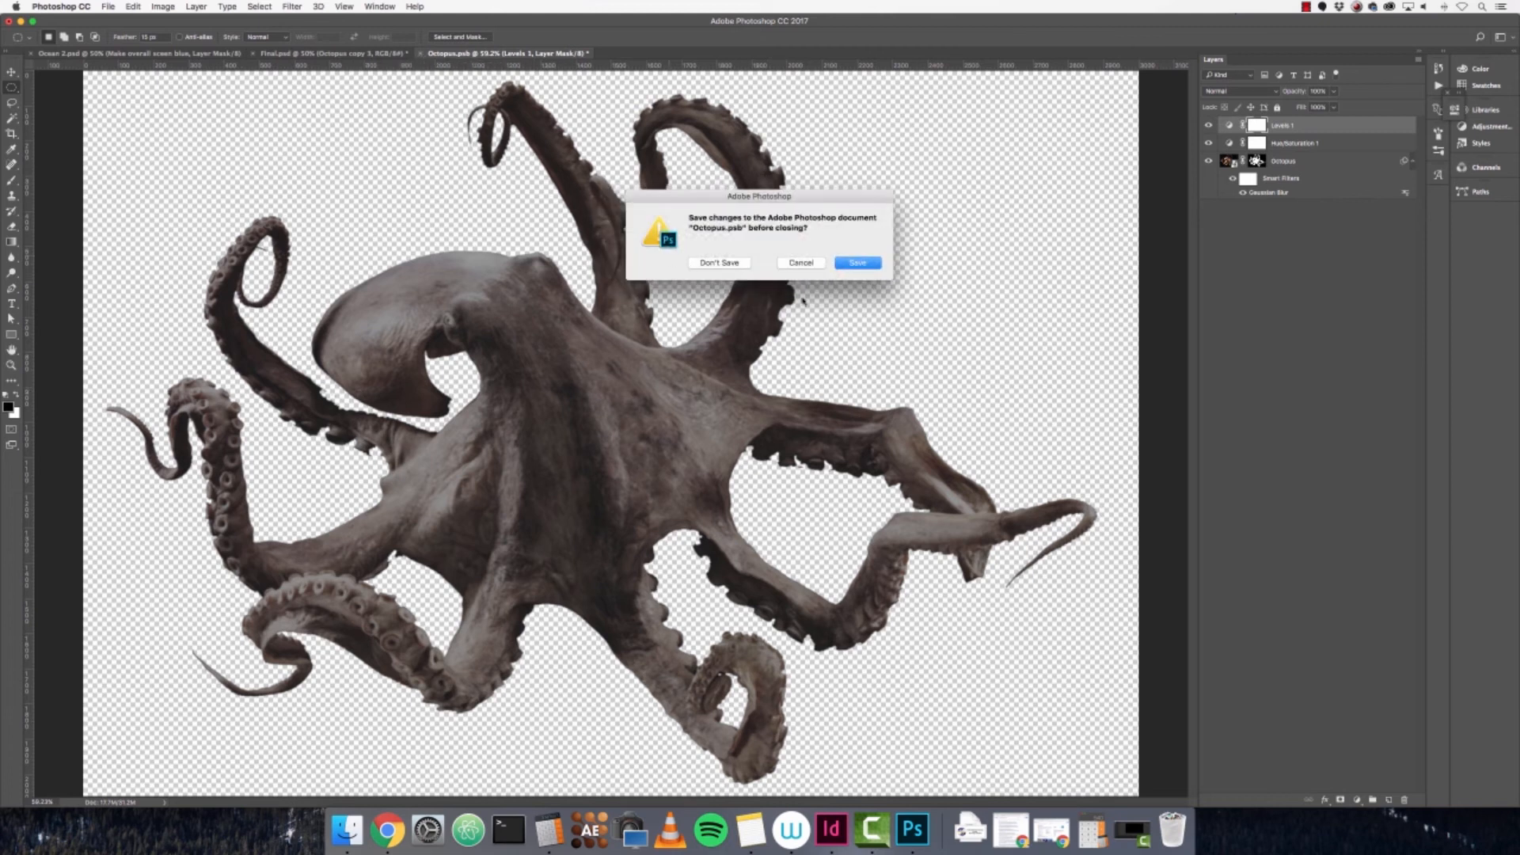
left_click(867, 266)
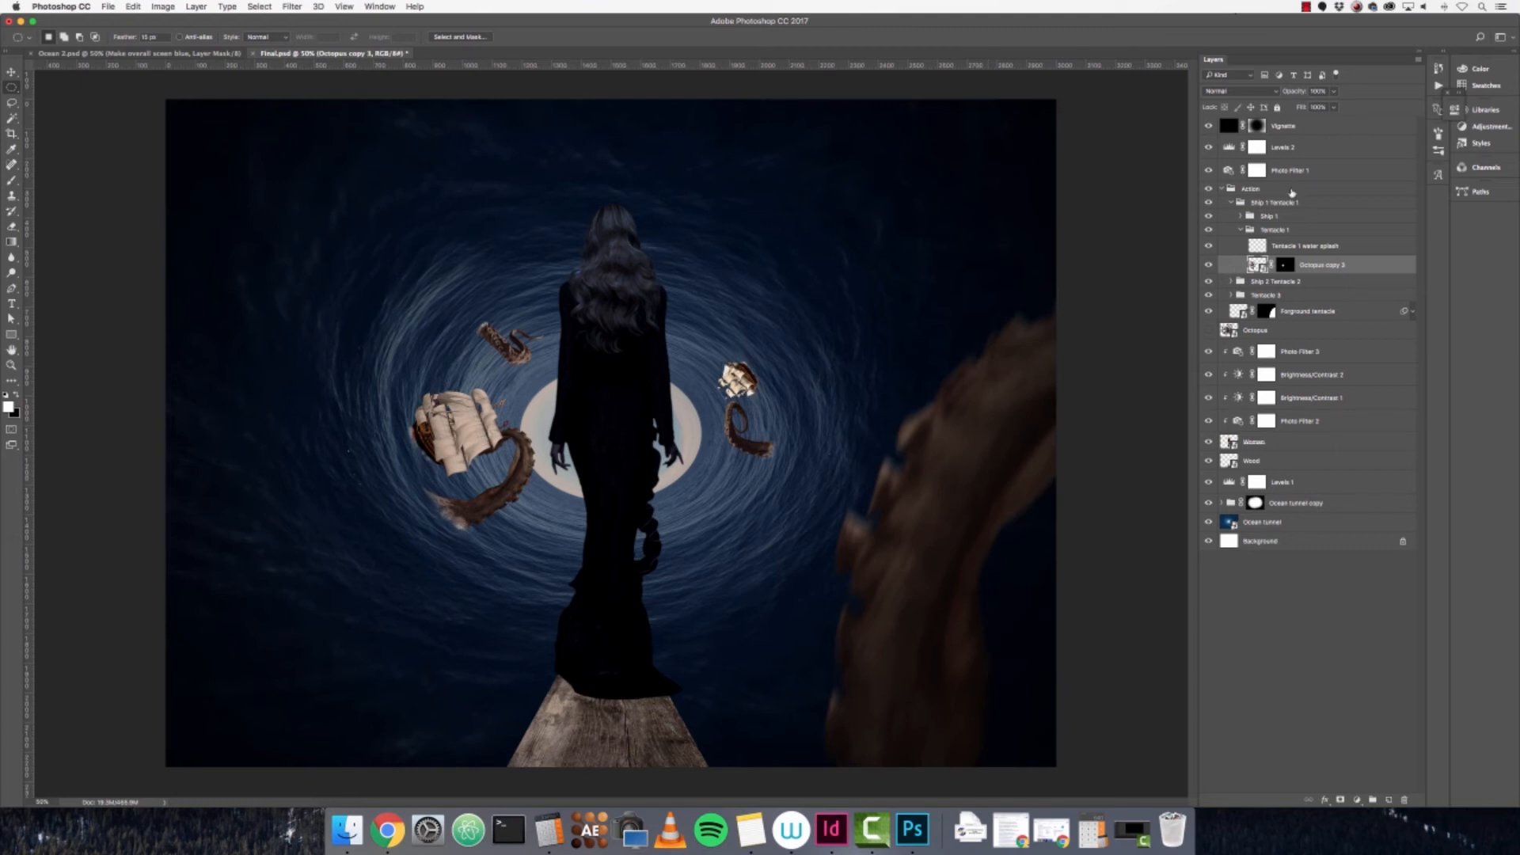
- Select the Action group and toggle its visibility to check which elements it contains
left_click(1292, 190)
left_click(1210, 189)
left_click(1209, 189)
left_click(1209, 189)
left_click(1209, 189)
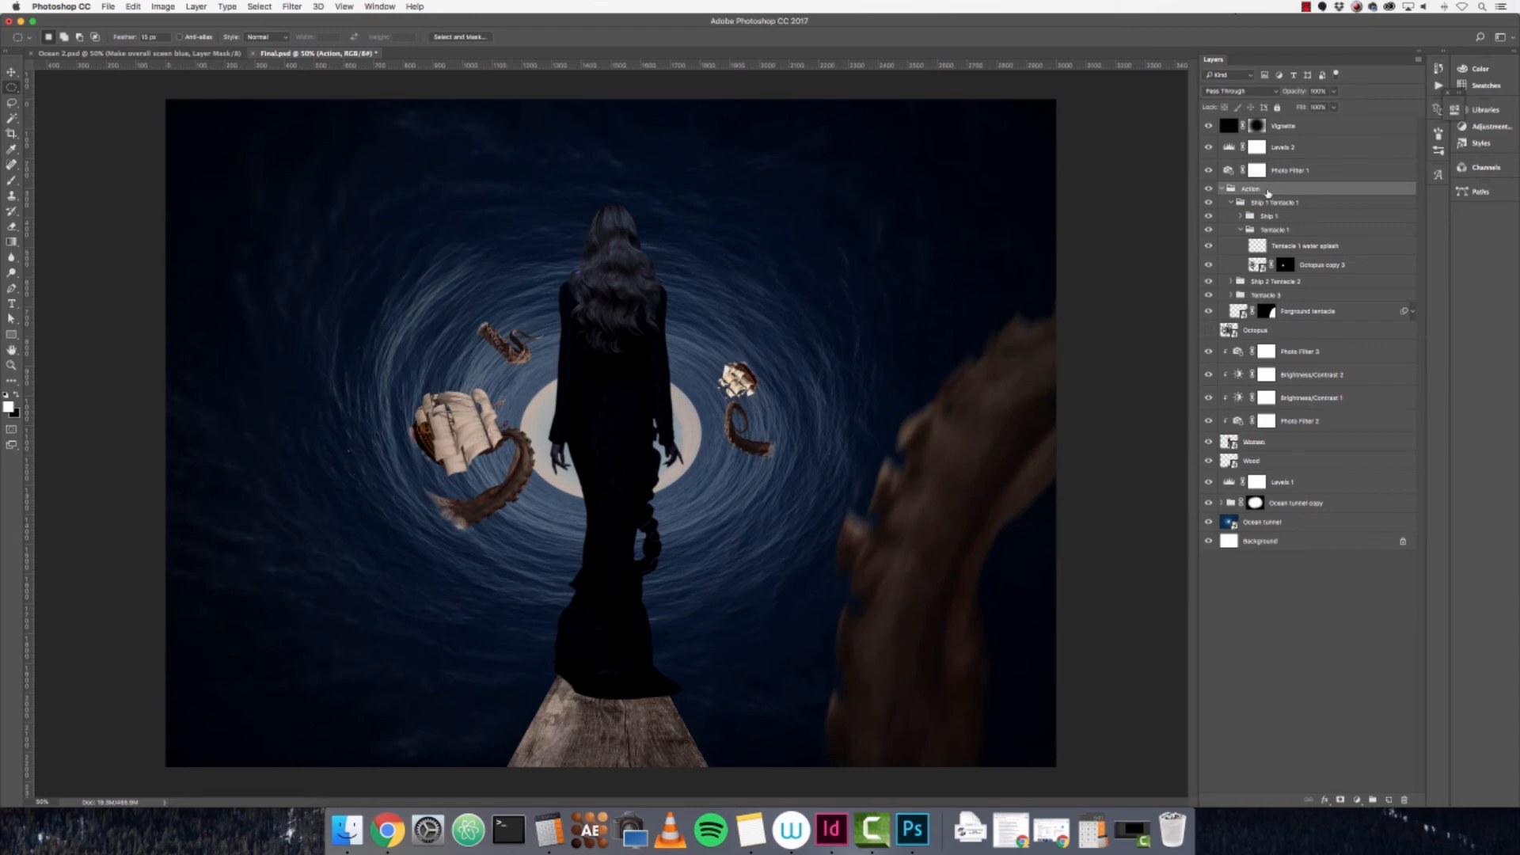
- Add a Photo Filter adjustment inside the Action group with custom color #0079ab and a density of 97%
left_click(1357, 800)
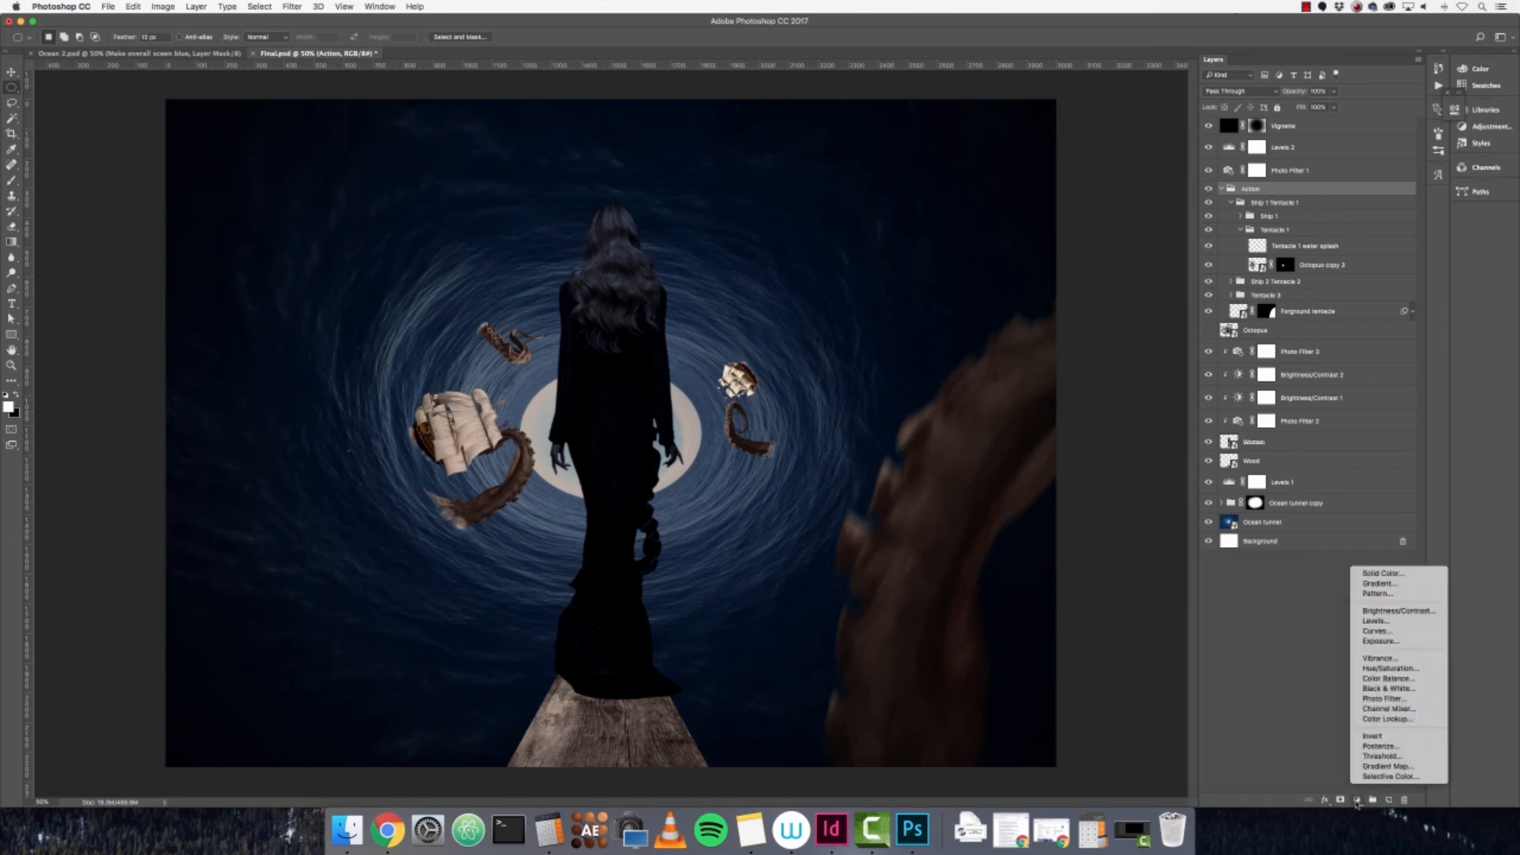
left_click(1418, 702)
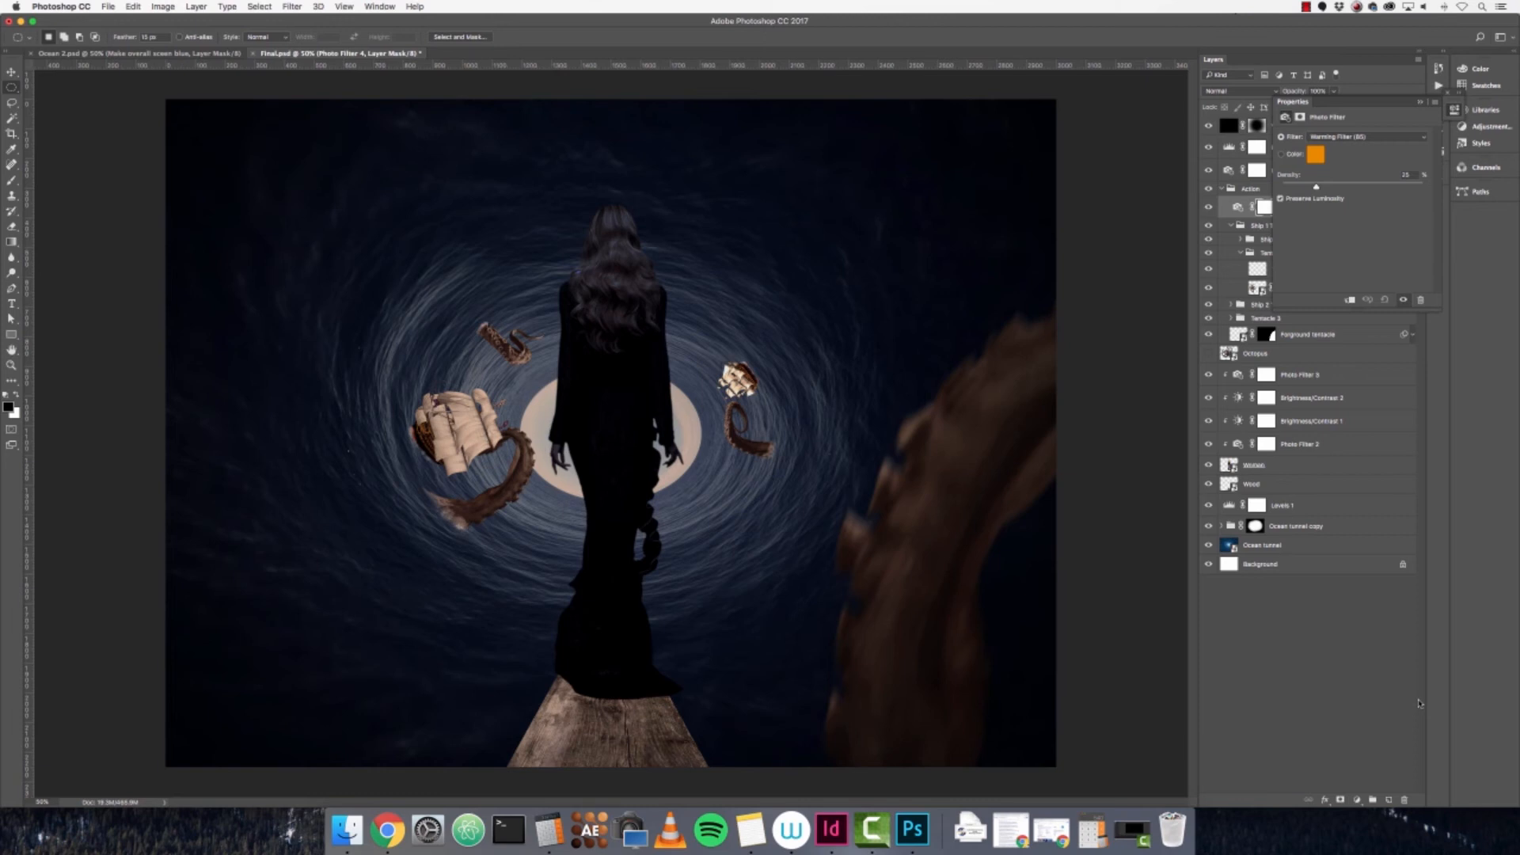
left_click(1284, 154)
left_click(1314, 157)
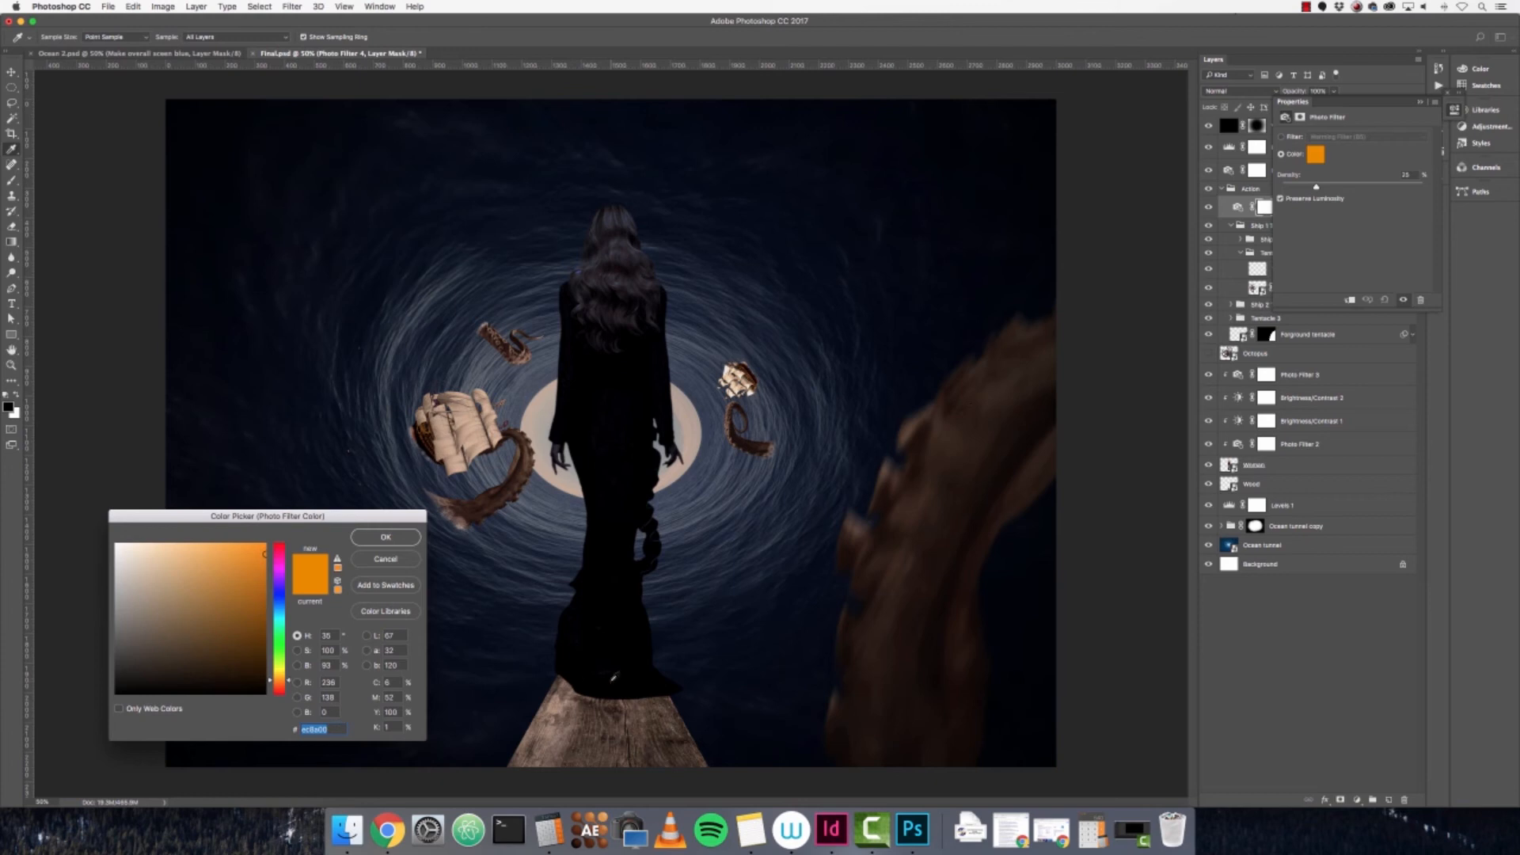
type("0078")
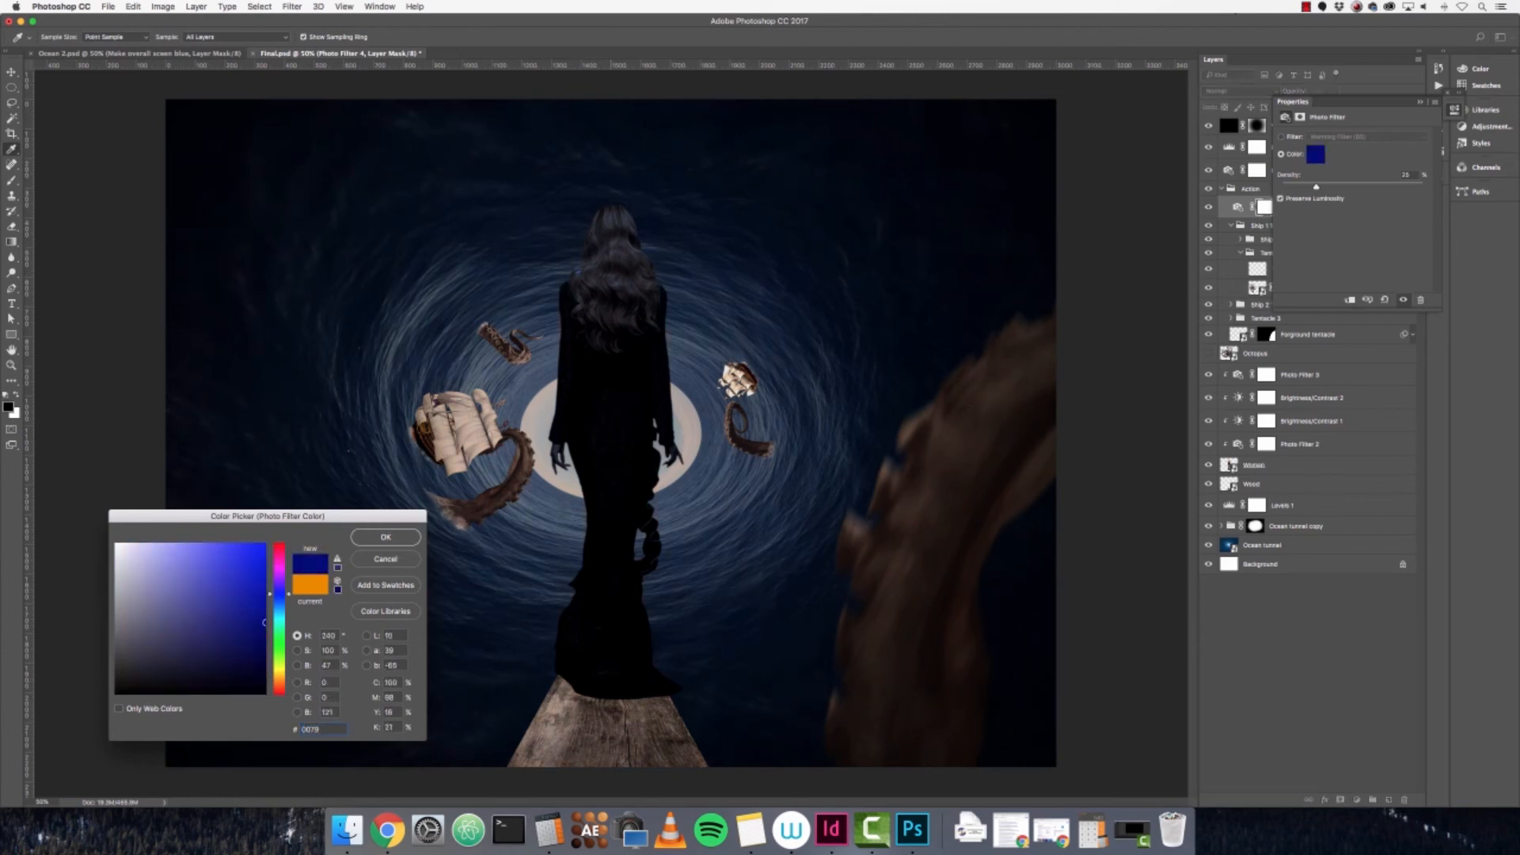
type("ab")
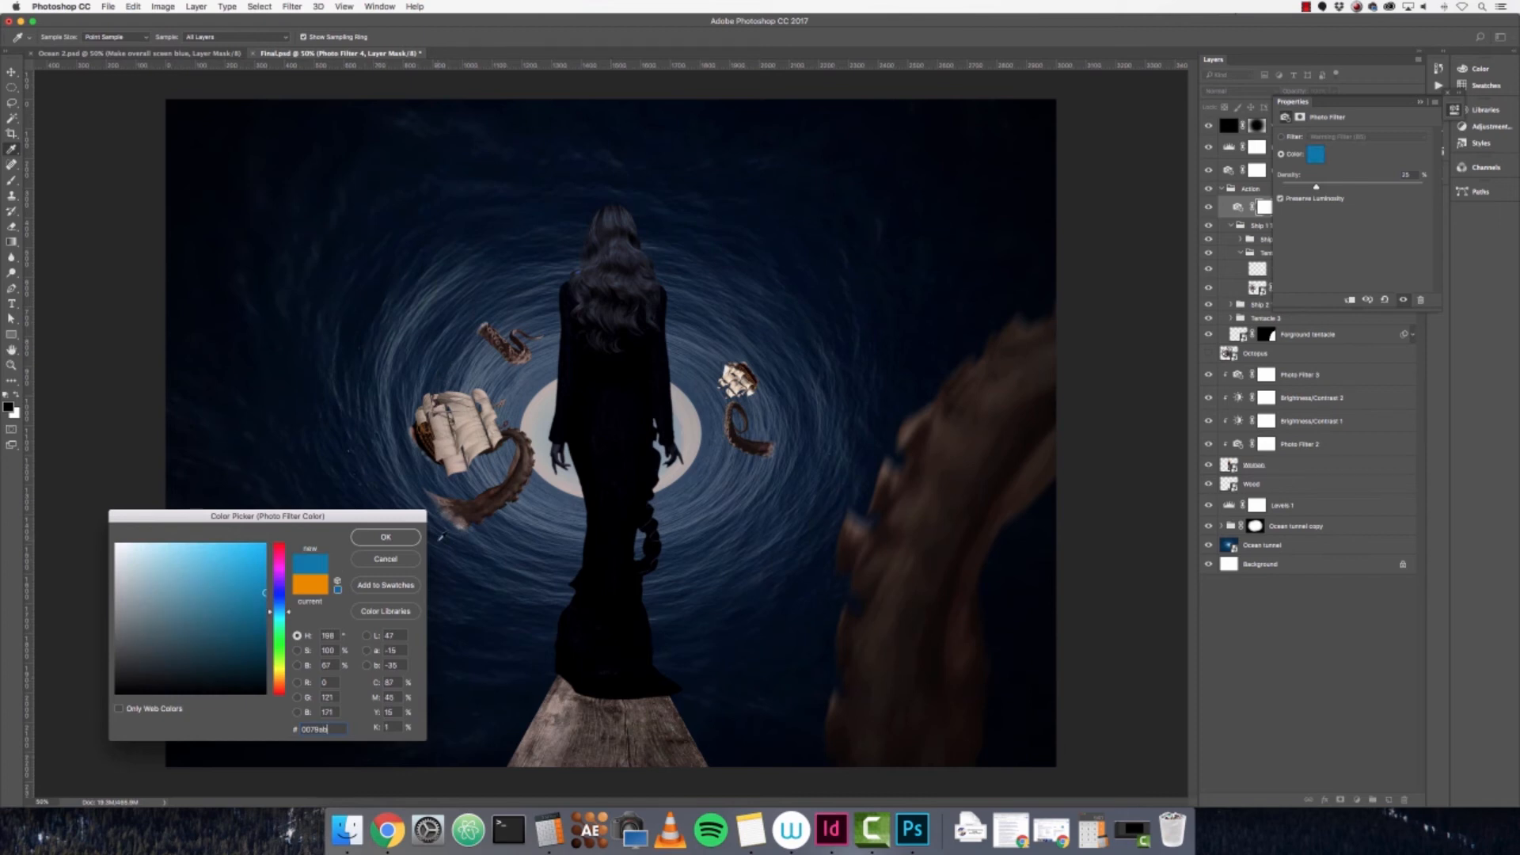
left_click(404, 538)
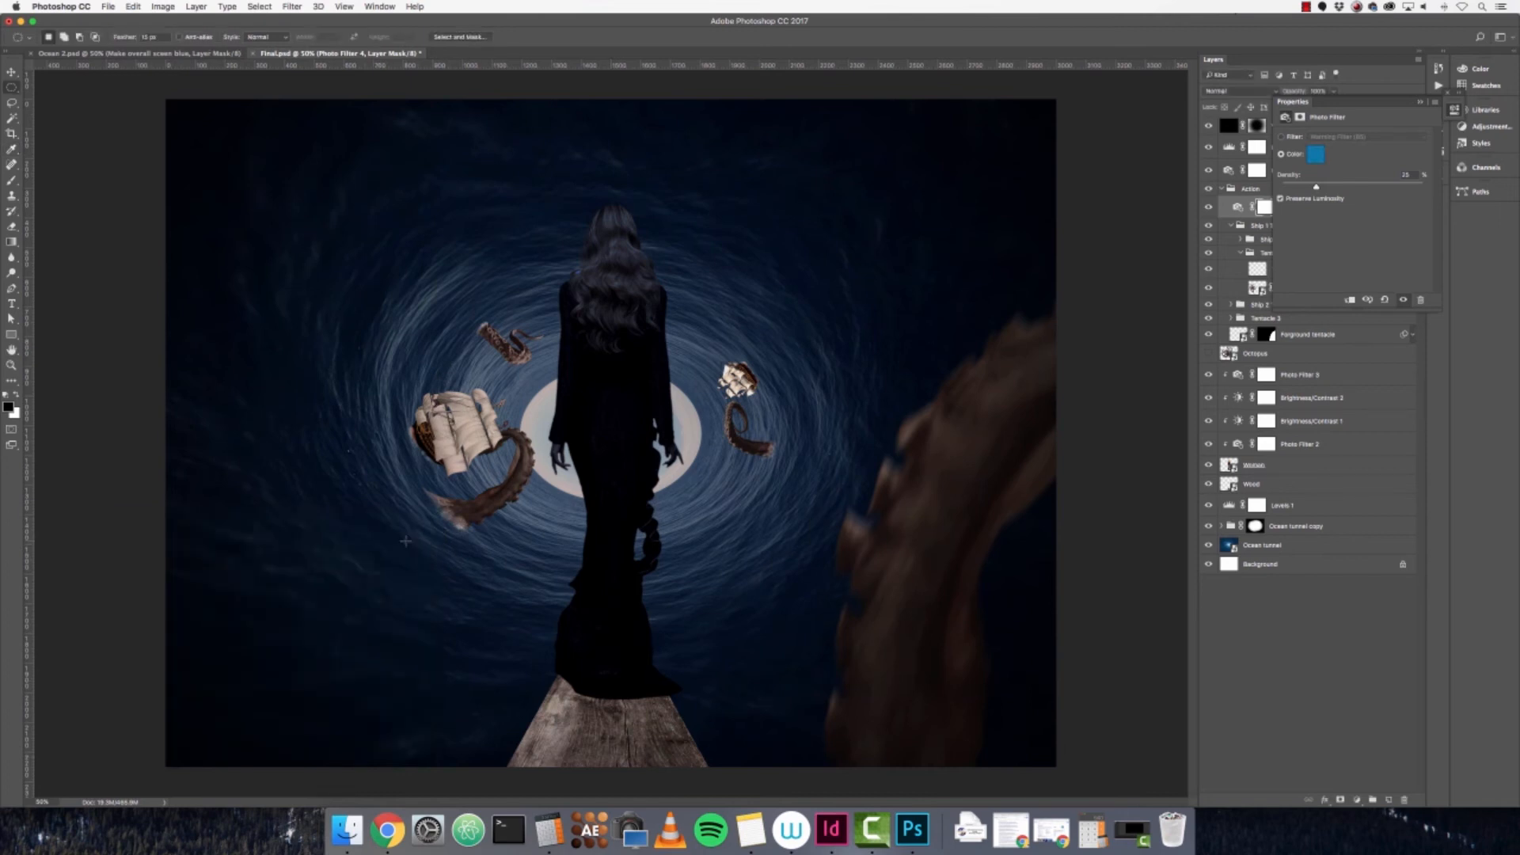
left_click(1407, 174)
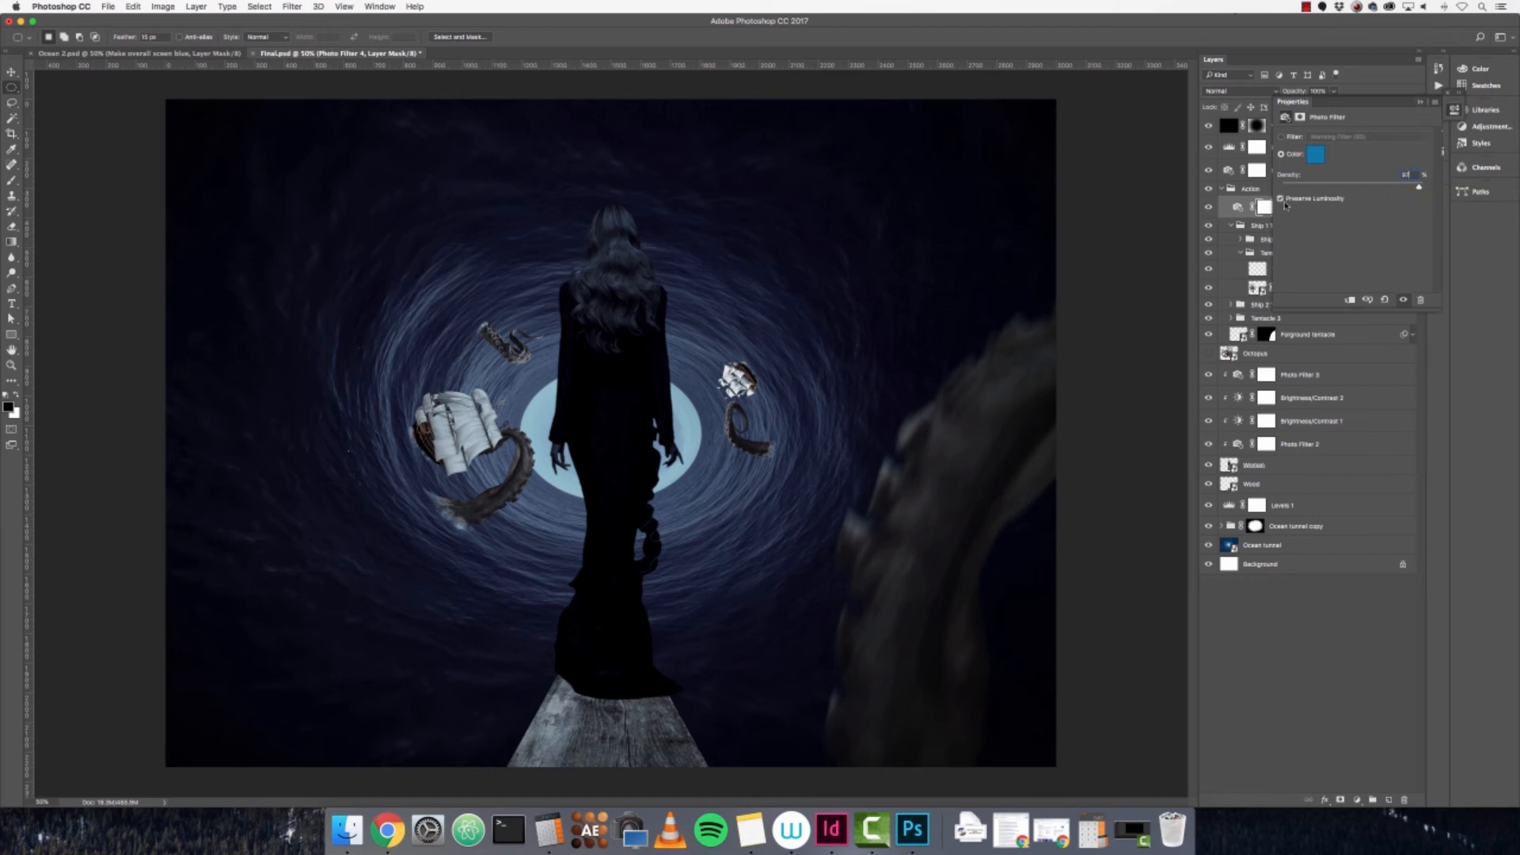
- Move the Photo Filter 4 adjustment out to just above the collapsed Action group and clip it to that group
left_click(1421, 101)
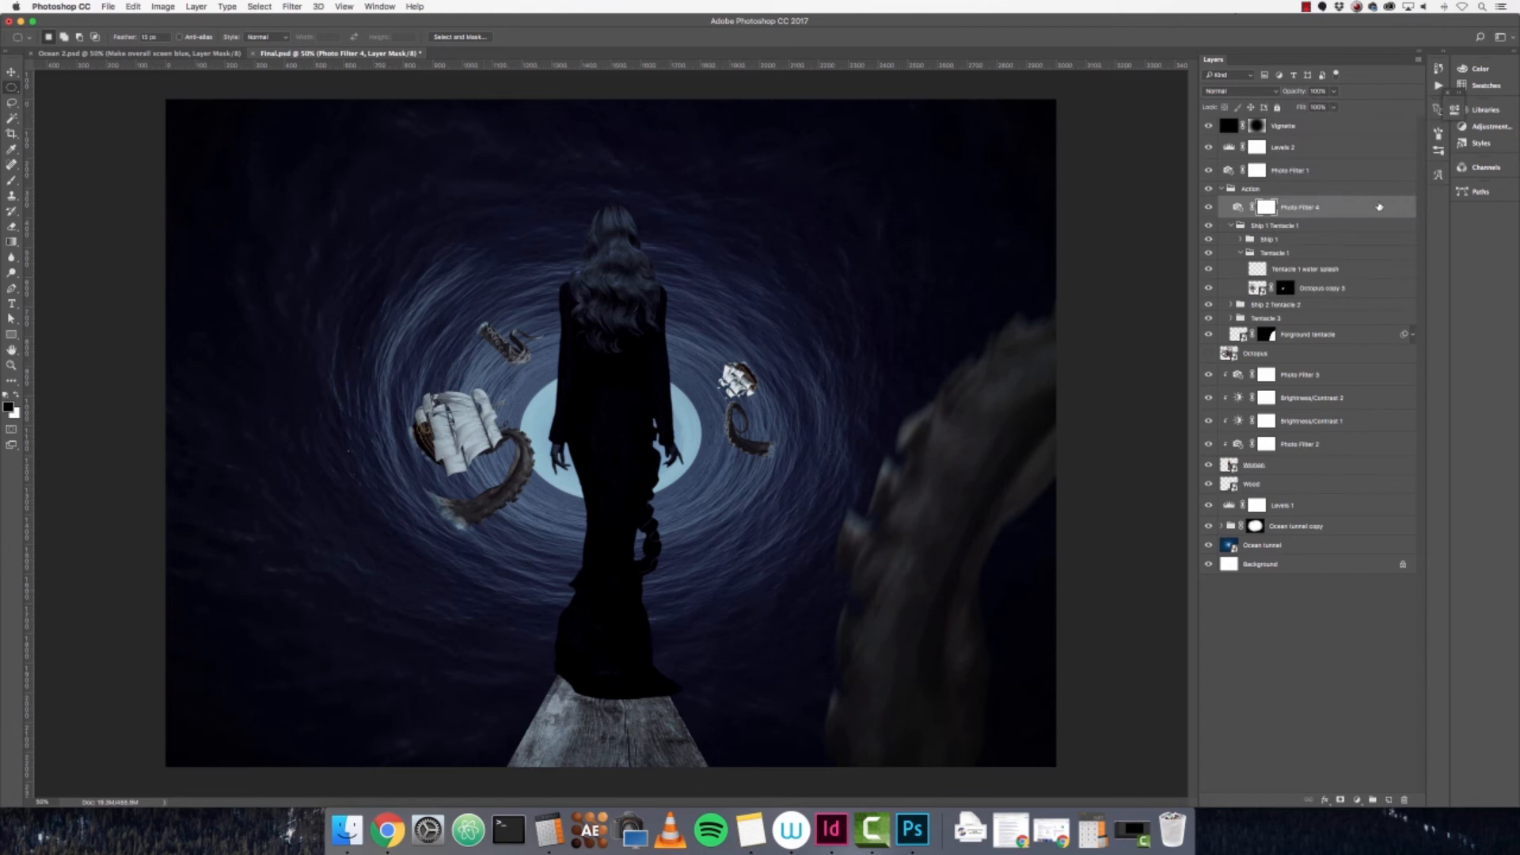
left_click_drag(1334, 212, 1349, 184)
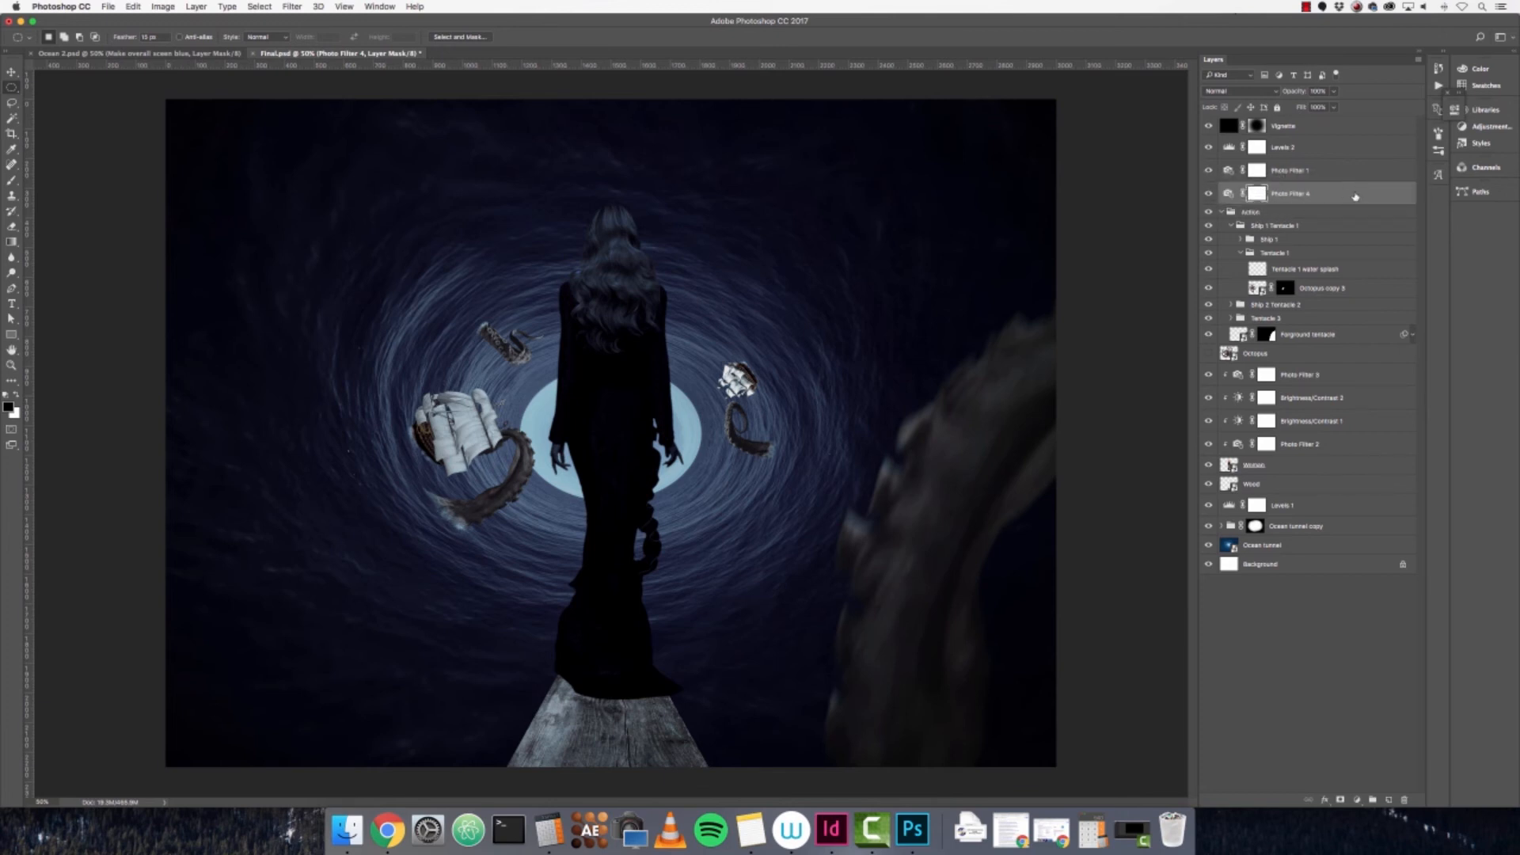
left_click(1276, 215)
left_click(1222, 213)
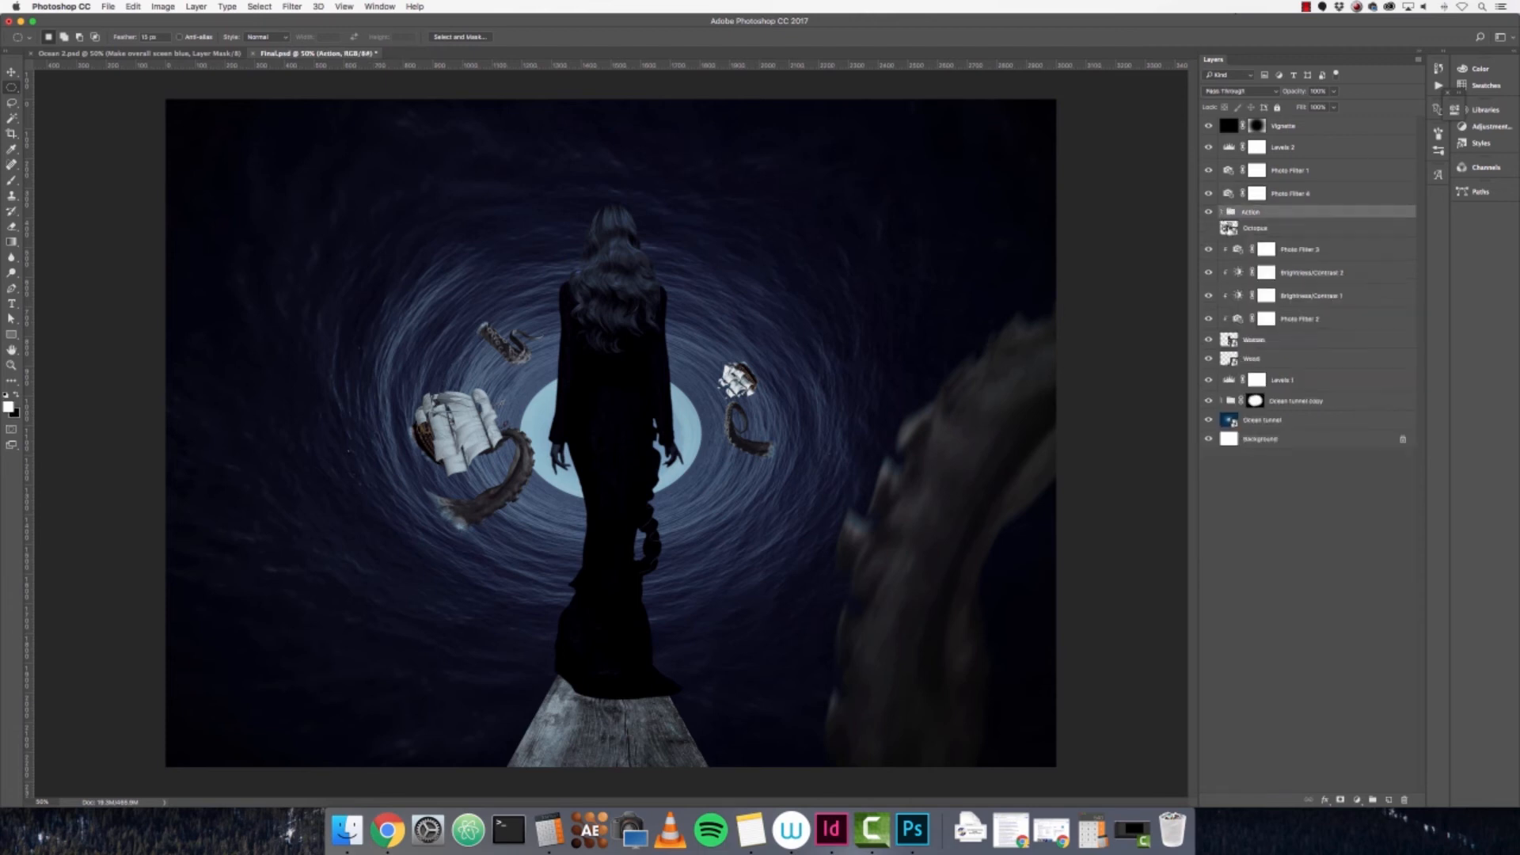
right_click(1384, 196)
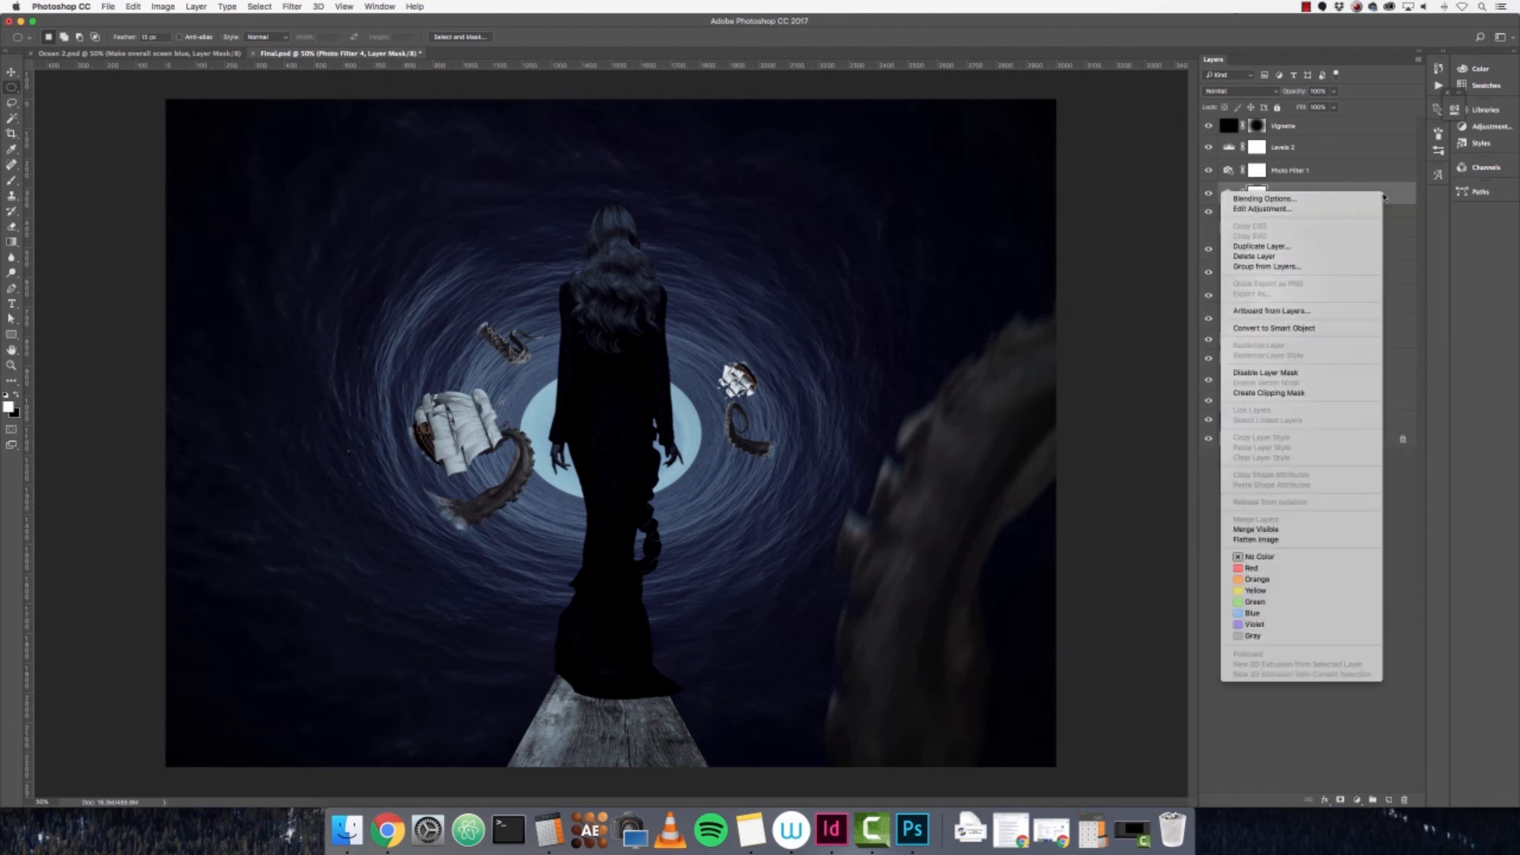
left_click(1314, 393)
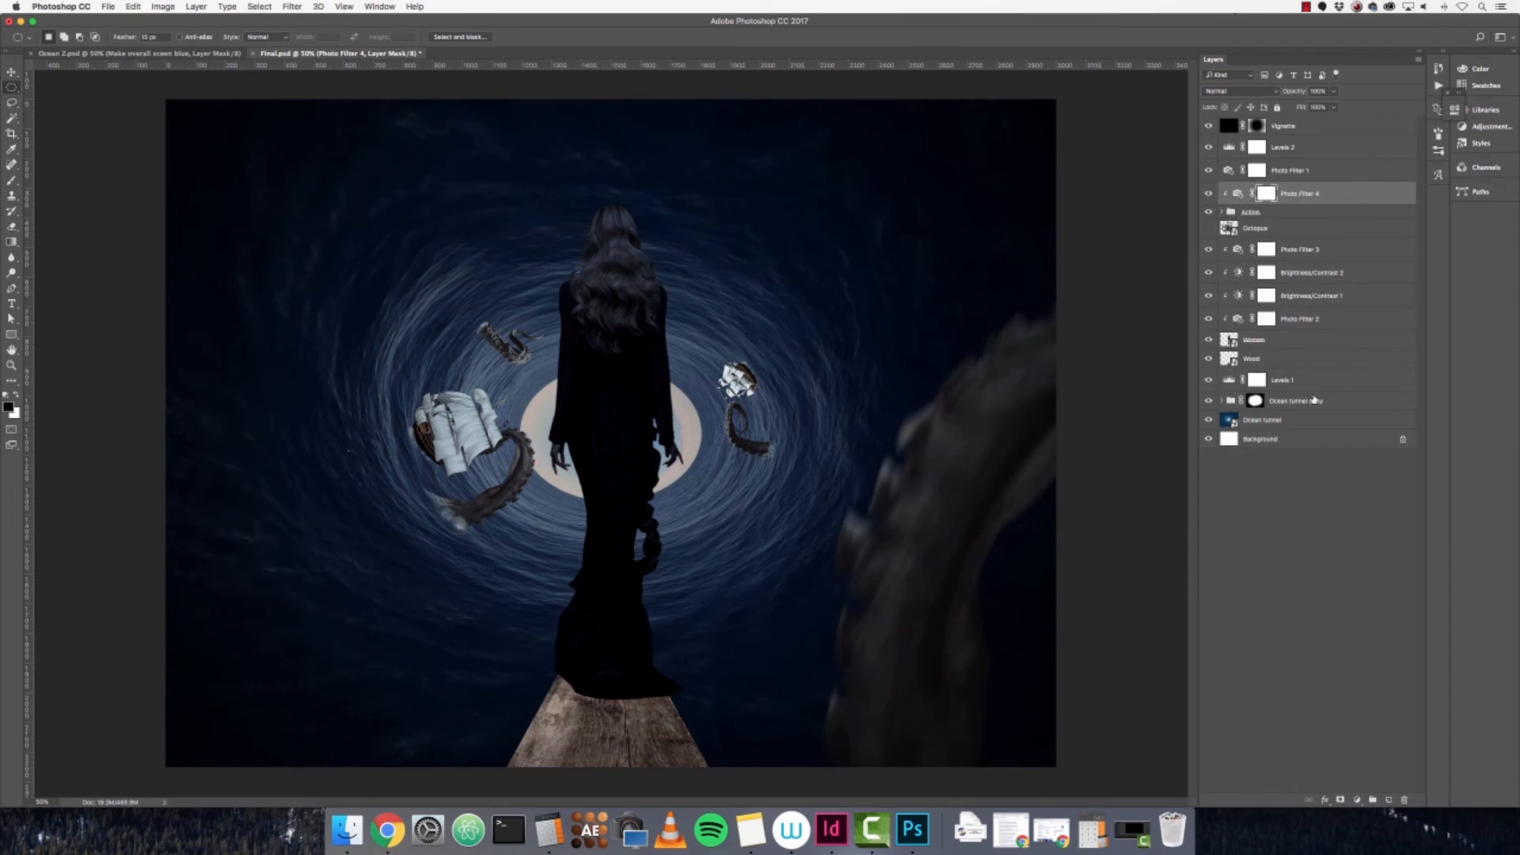
- Compare the composite with and without the clipped Photo Filter 4 adjustment
left_click(1209, 194)
left_click(1211, 196)
left_click(1211, 197)
left_click(1210, 197)
left_click(1211, 196)
left_click(1210, 196)
- Add a Brightness/Contrast adjustment above Photo Filter 4 with slightly lower brightness and higher contrast, and clip it to the Action group
left_click(1383, 203)
left_click(1360, 800)
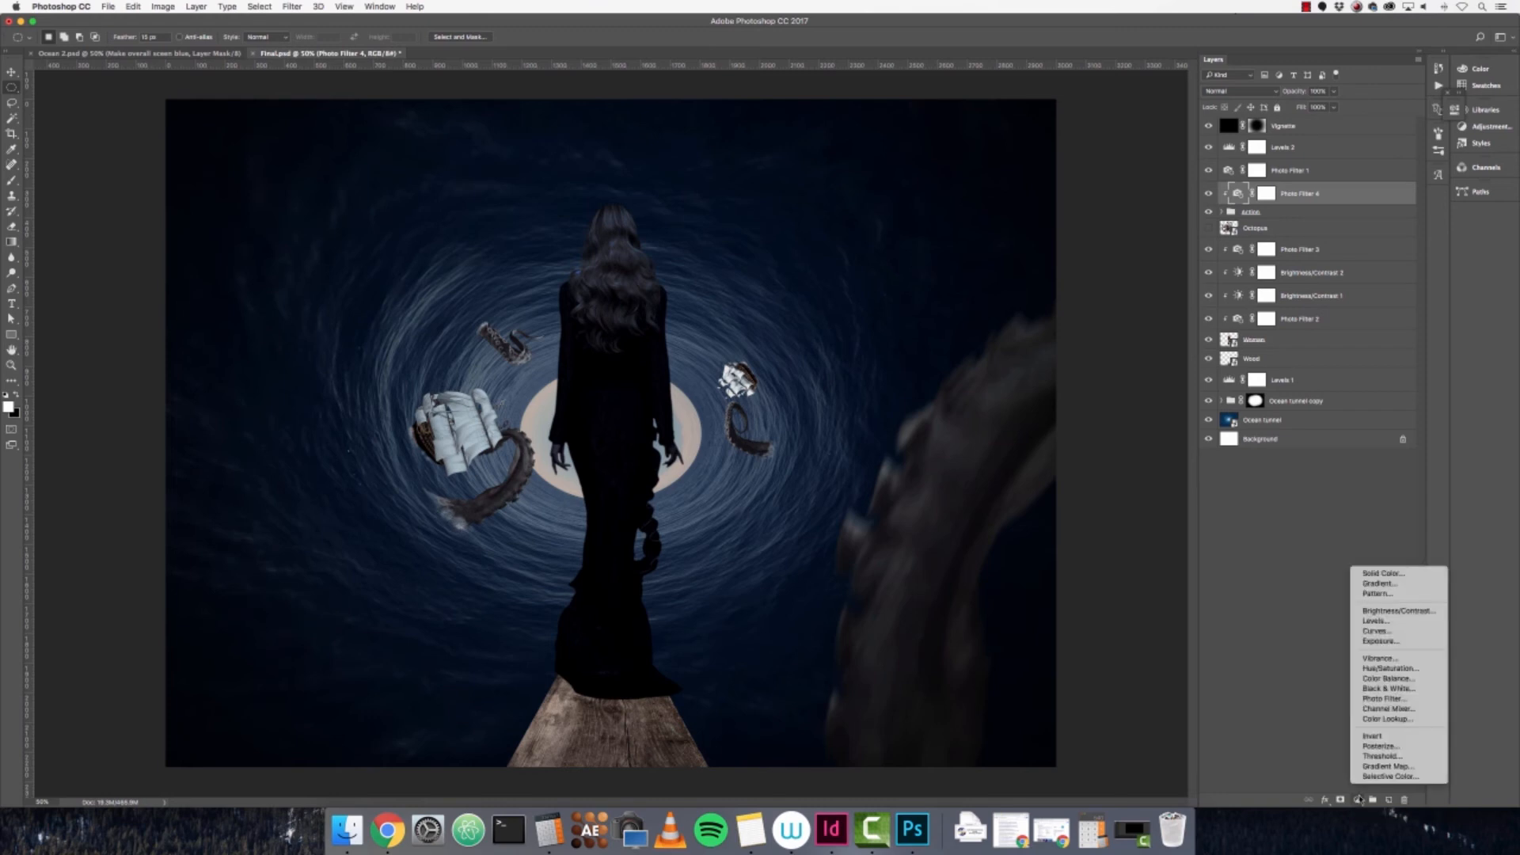
left_click(1388, 612)
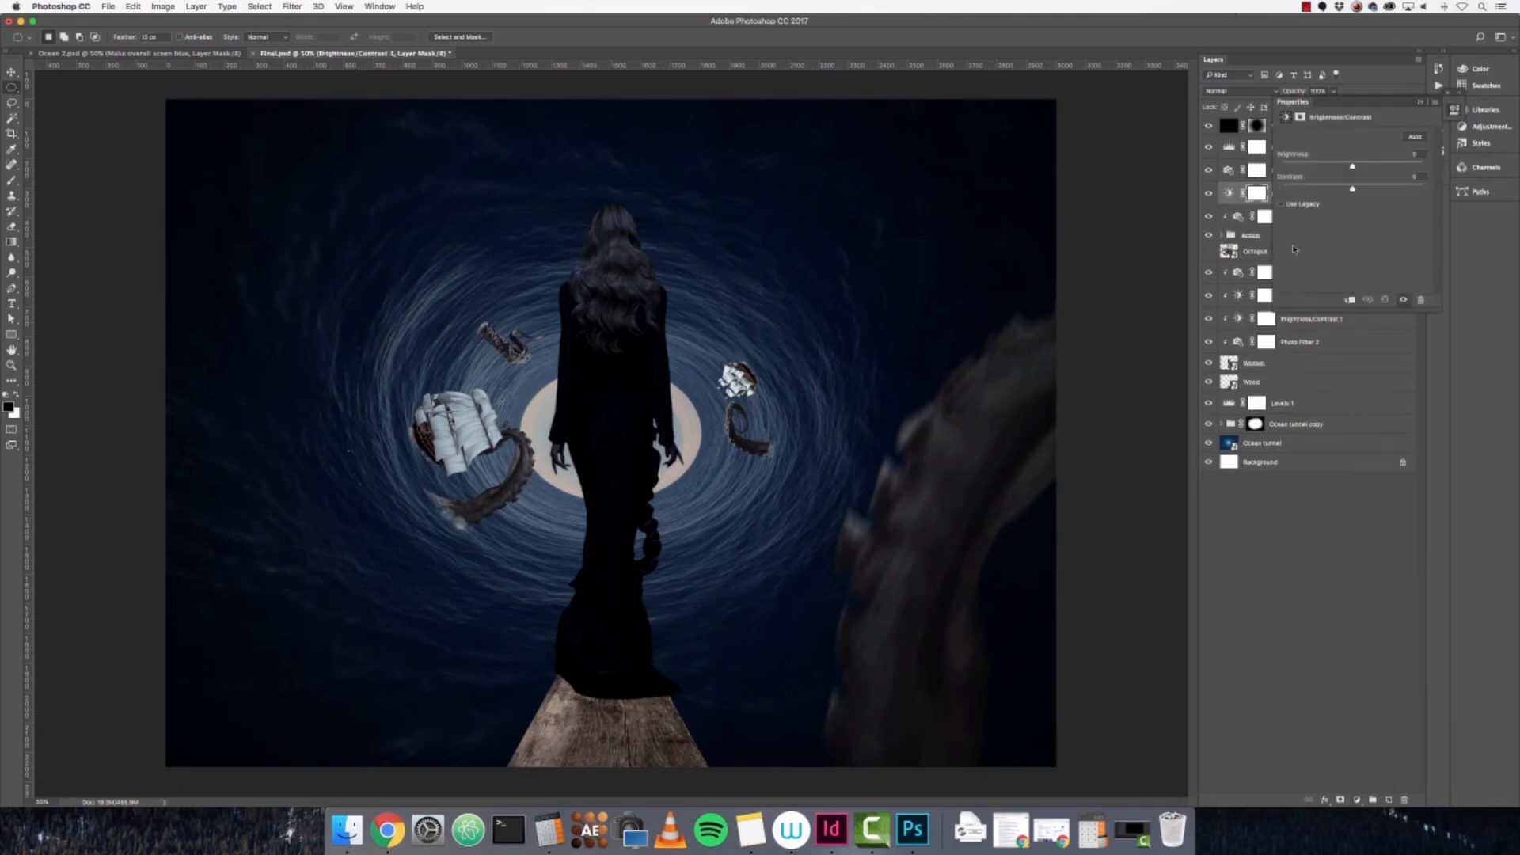
left_click_drag(1351, 167, 1348, 168)
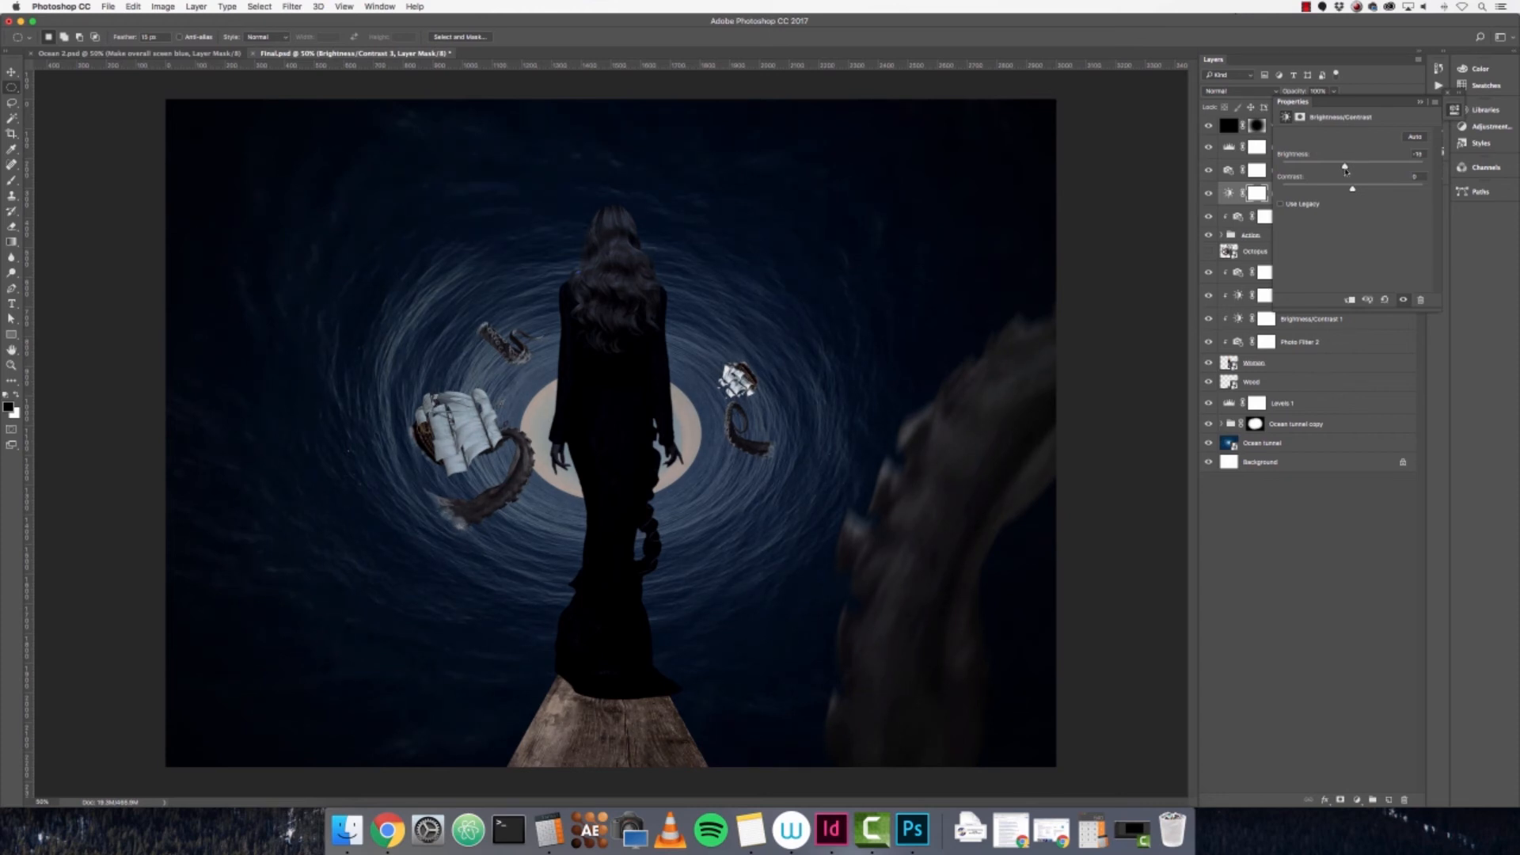
left_click_drag(1351, 187, 1365, 188)
left_click(1421, 103)
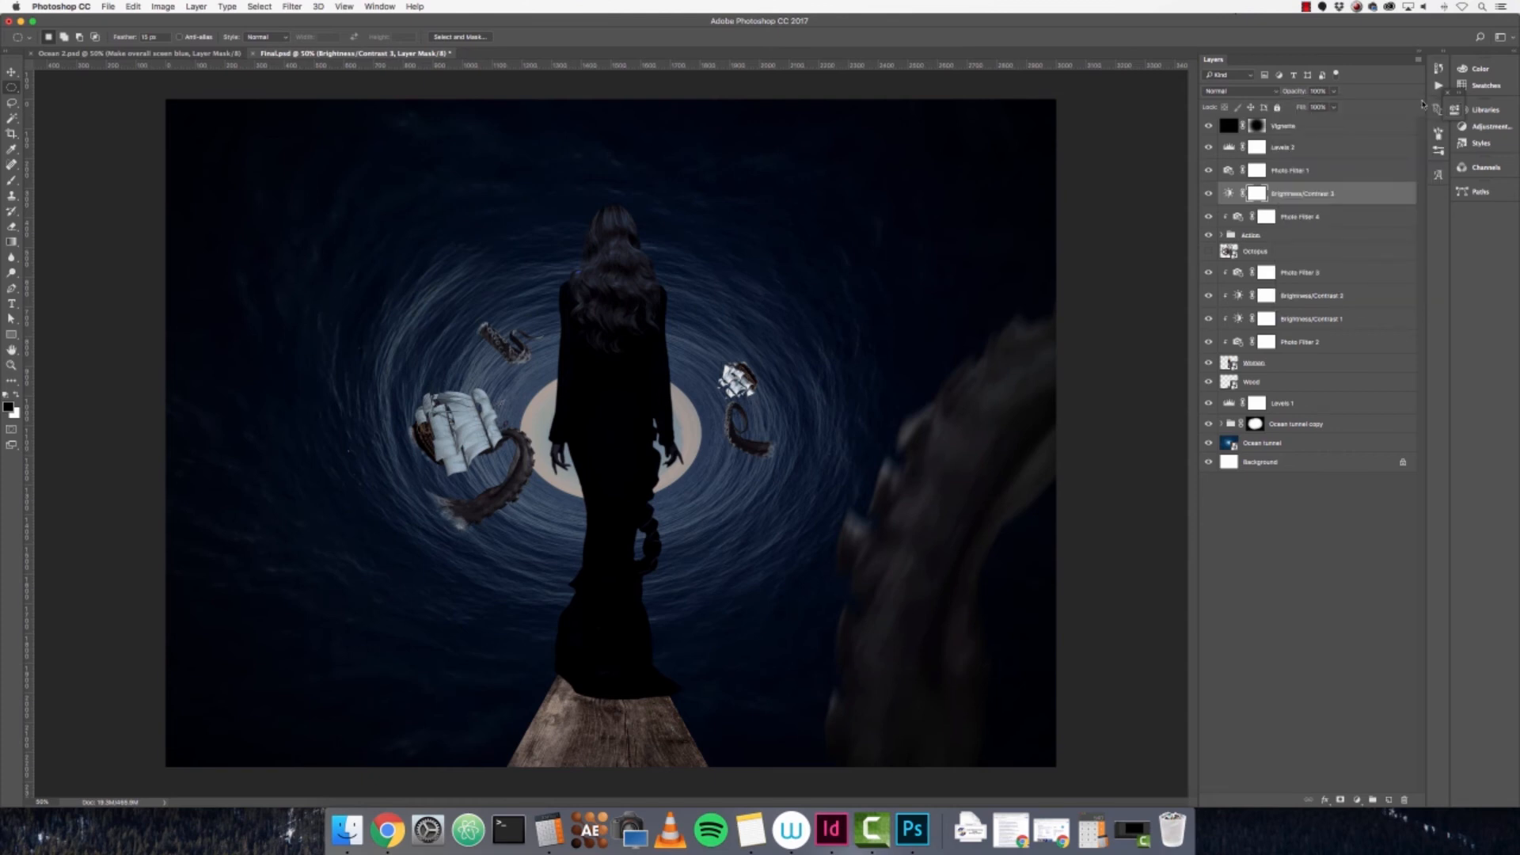
right_click(1389, 198)
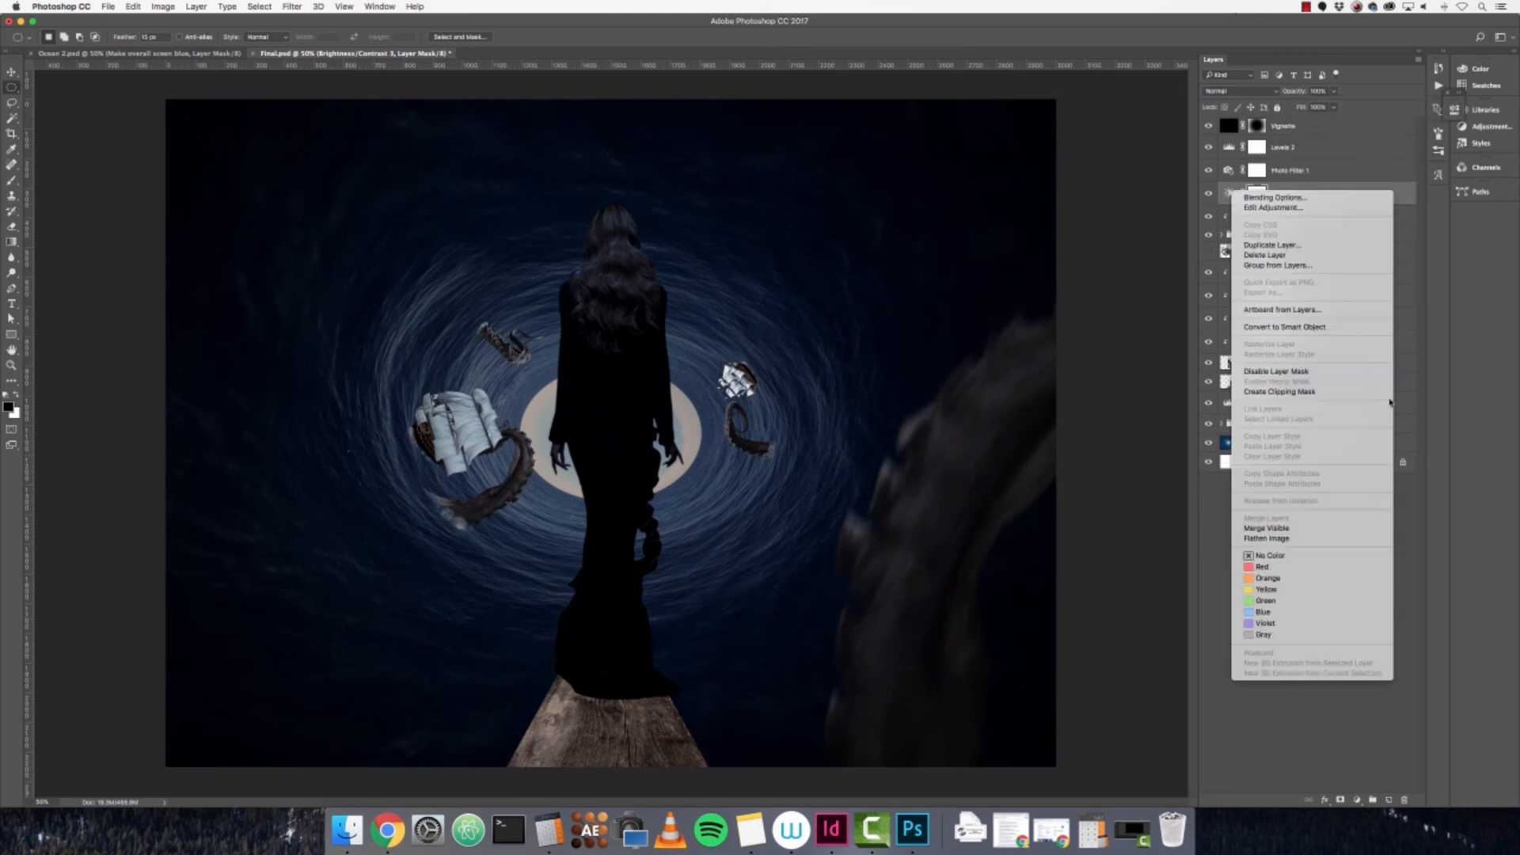
left_click(1324, 393)
- Compare the ships and tentacles with and without the Action group's Brightness/Contrast adjustment
left_click(1209, 194)
left_click(1209, 194)
left_click(1209, 194)
left_click(1209, 194)
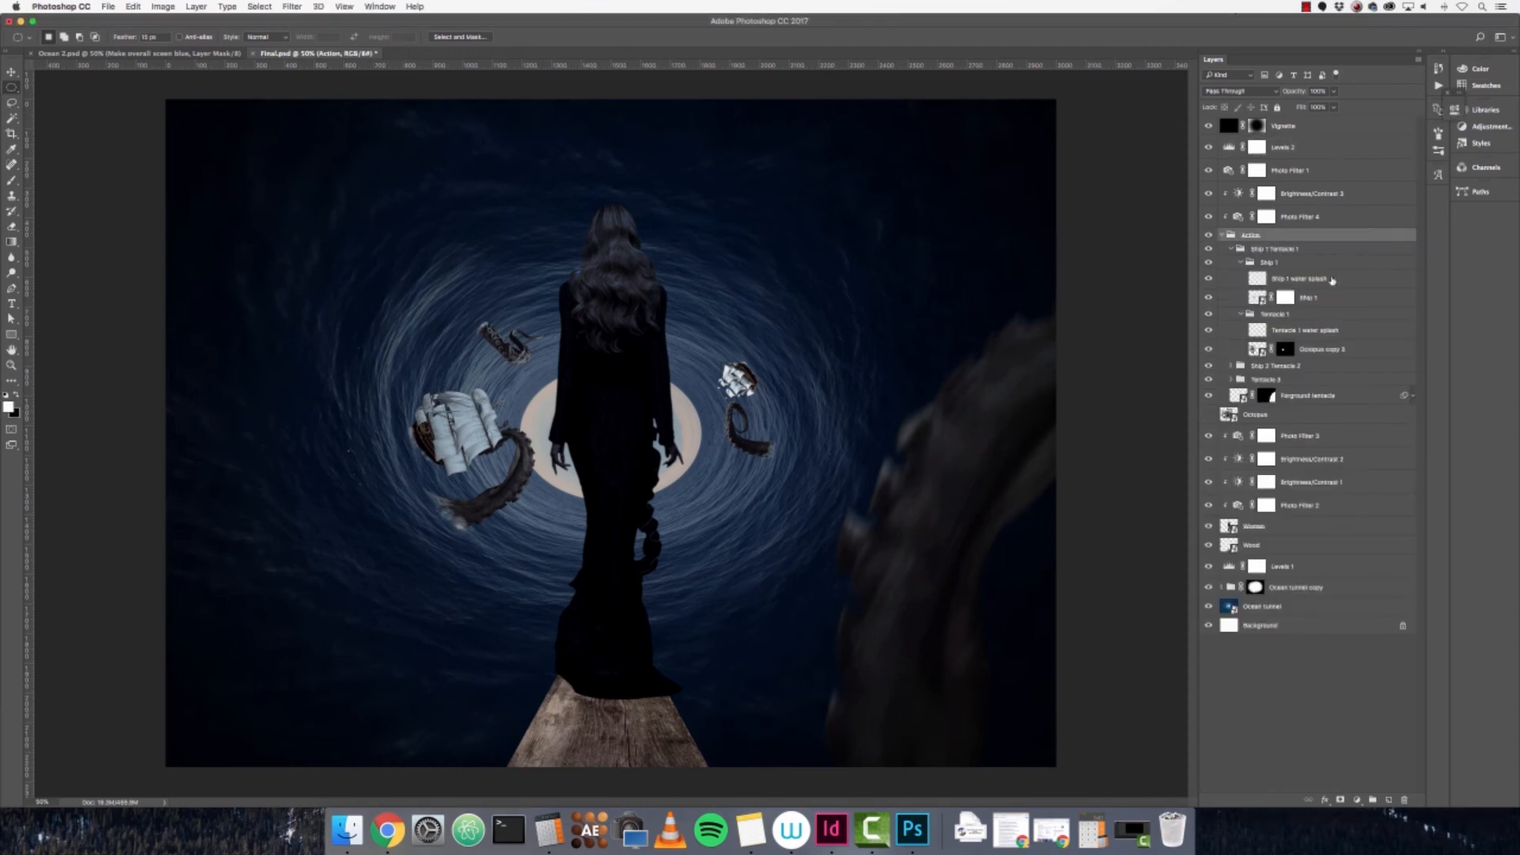
- Select the Ship 1 layer inside the Ship 1 group and toggle its visibility to identify the ship
left_click(1342, 279)
left_click(1337, 298)
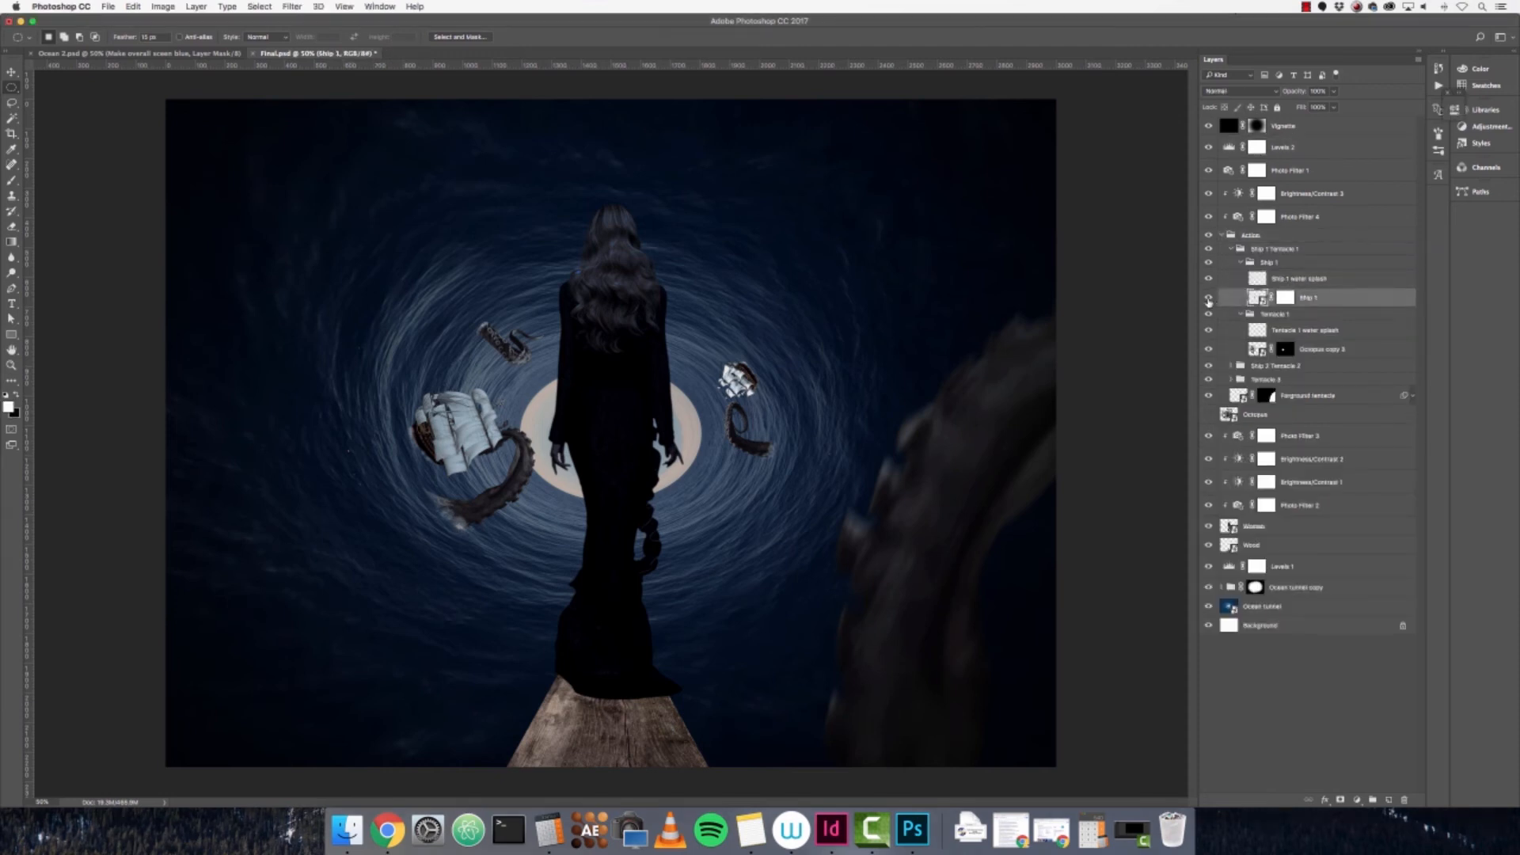
left_click(1209, 299)
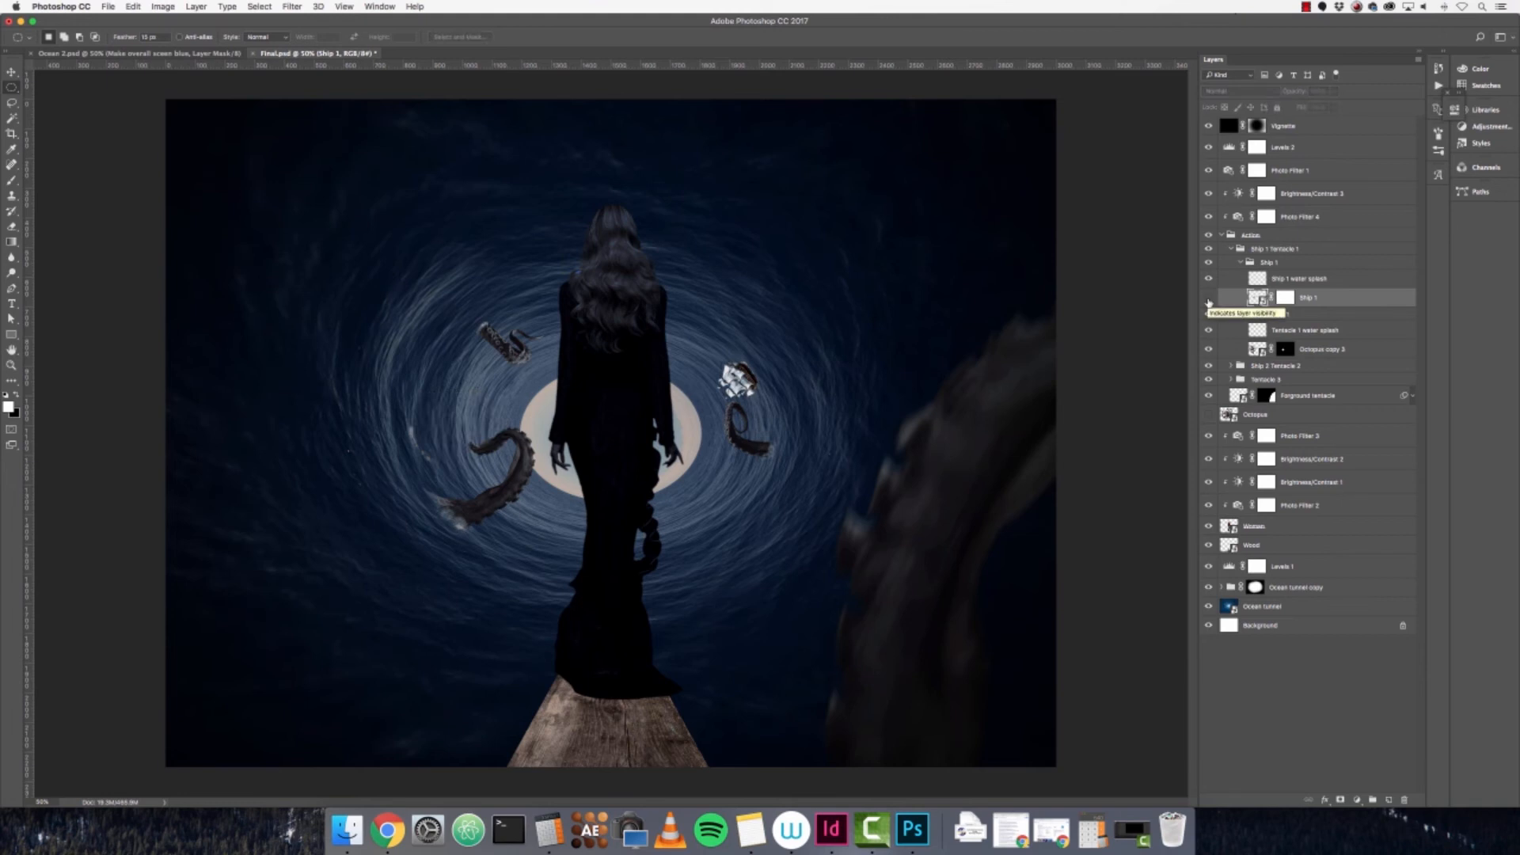
left_click(1209, 300)
left_click(1208, 300)
left_click(1208, 299)
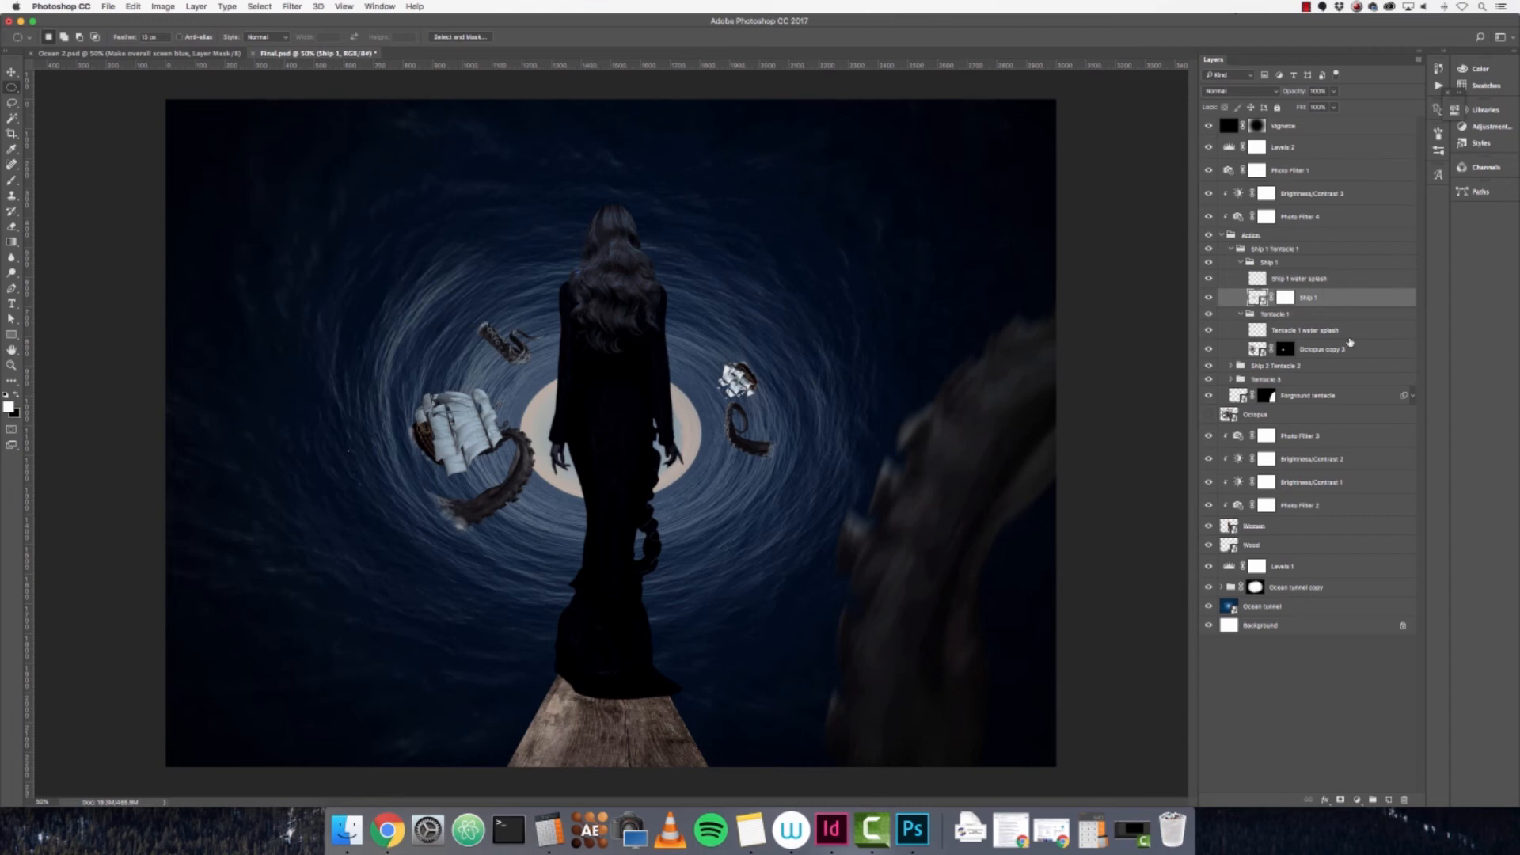
- Add a Brightness/Contrast adjustment with brightness about -28 and raised contrast above the Ship 1 layer, and clip it to that layer
left_click(1357, 799)
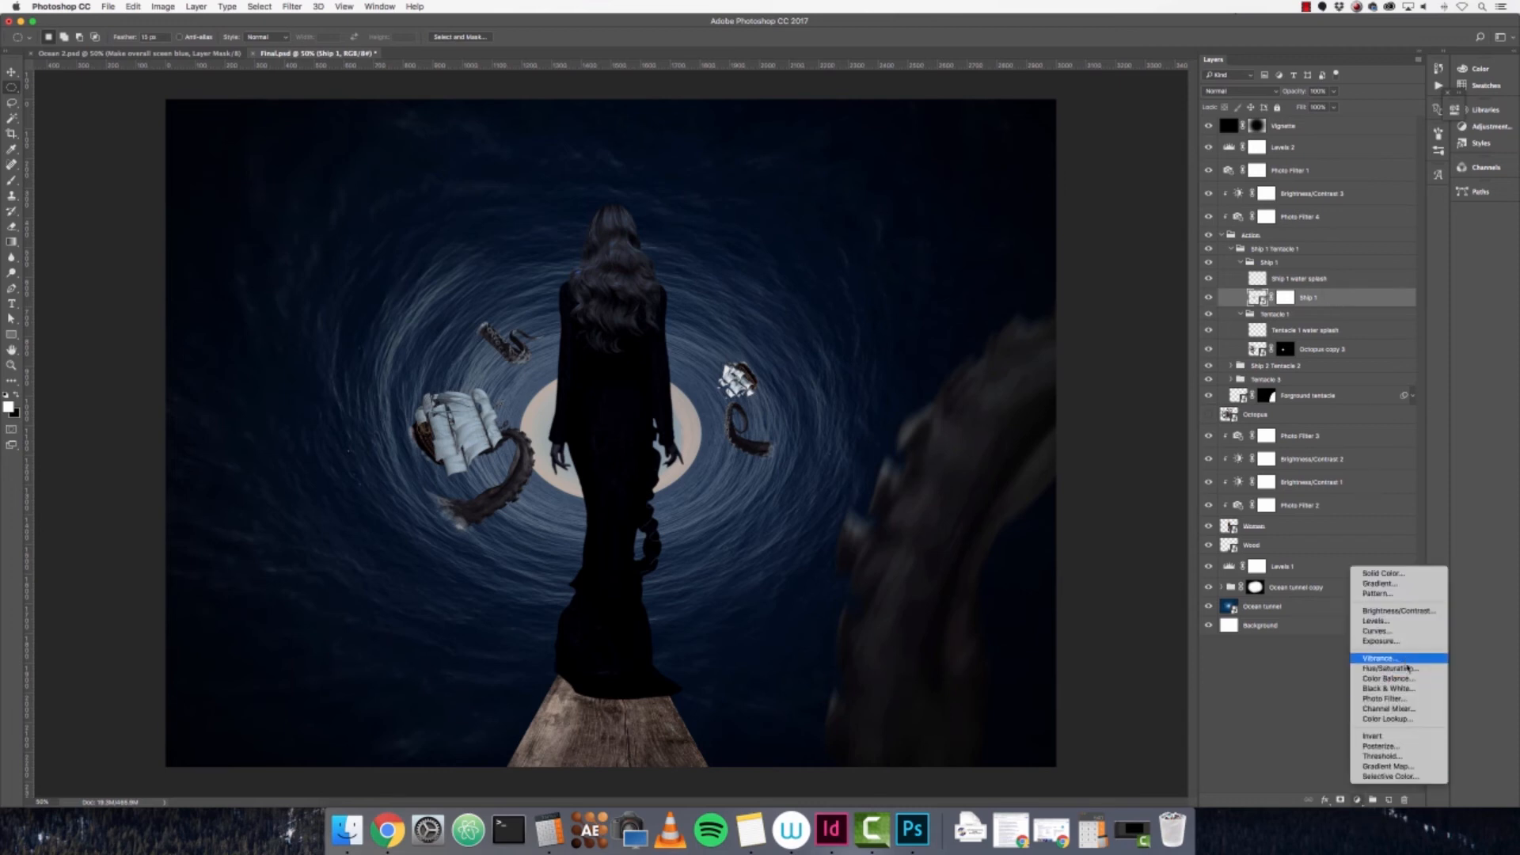
left_click(1414, 612)
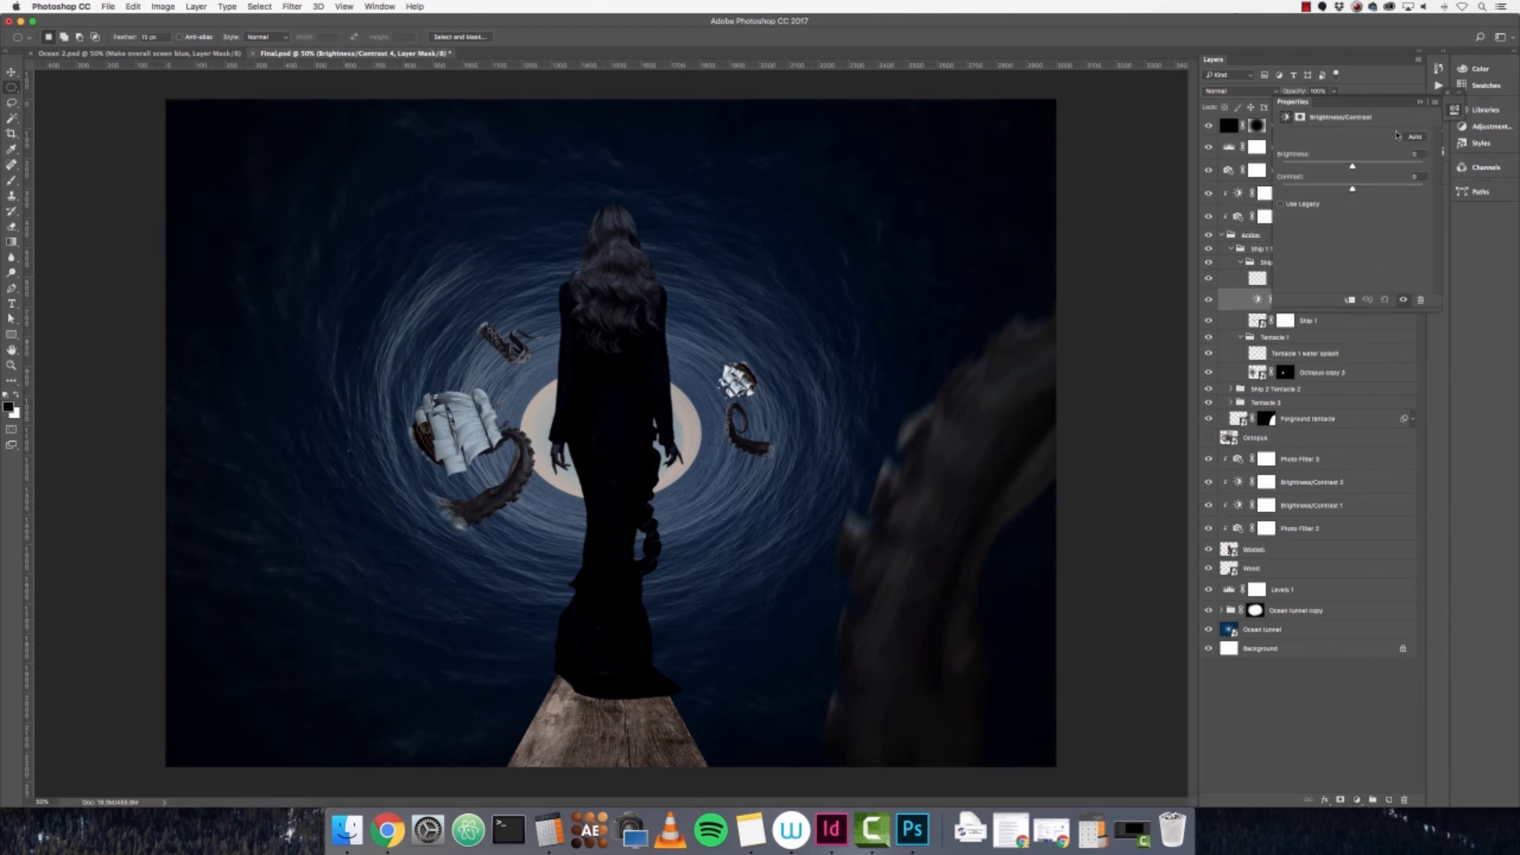
left_click_drag(1353, 166, 1340, 163)
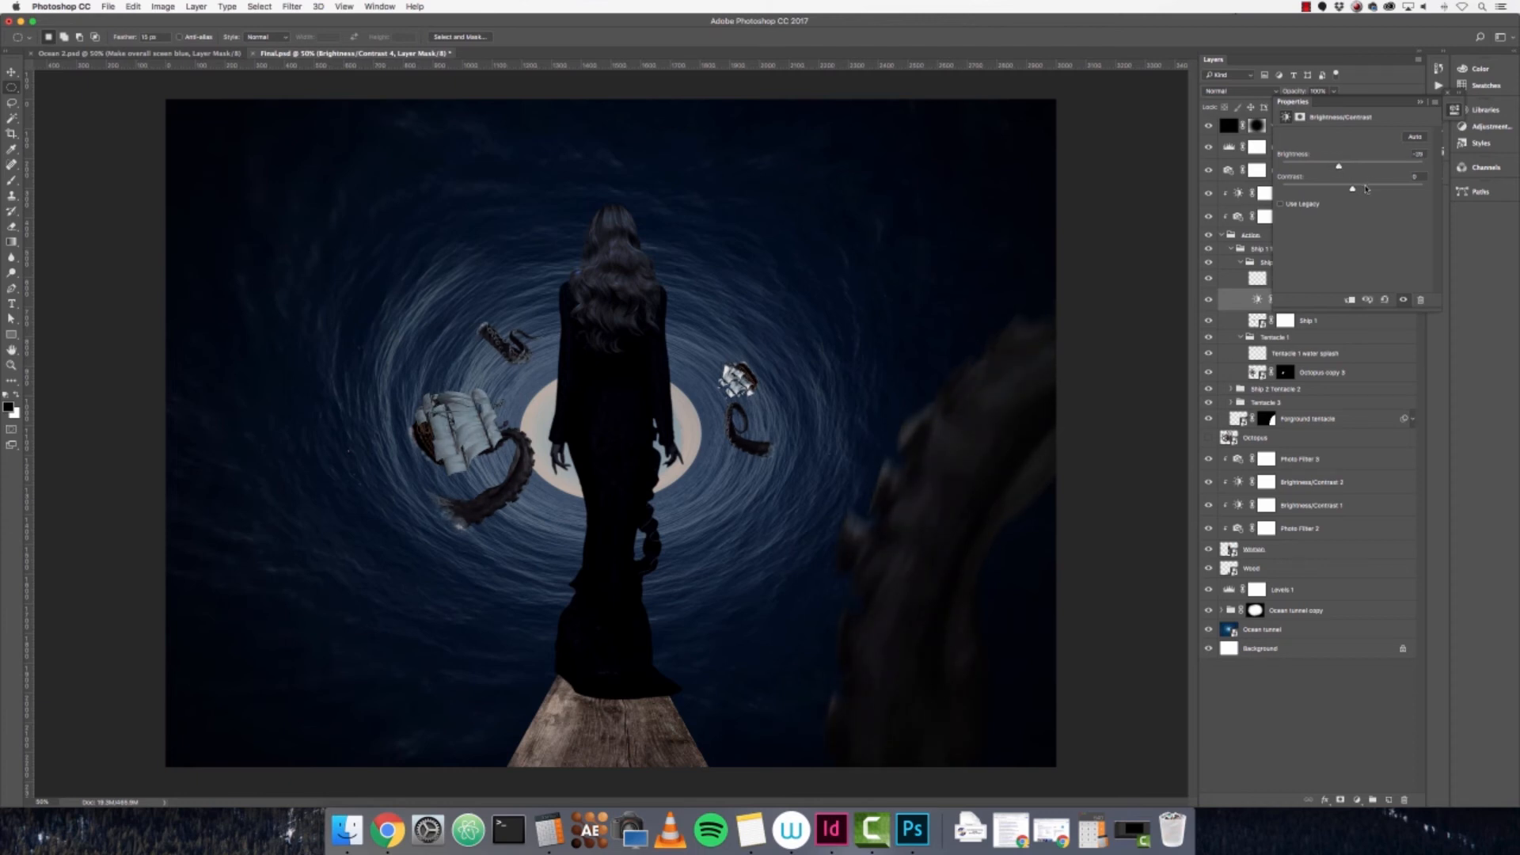
left_click_drag(1365, 189, 1383, 185)
left_click(1420, 101)
right_click(1396, 296)
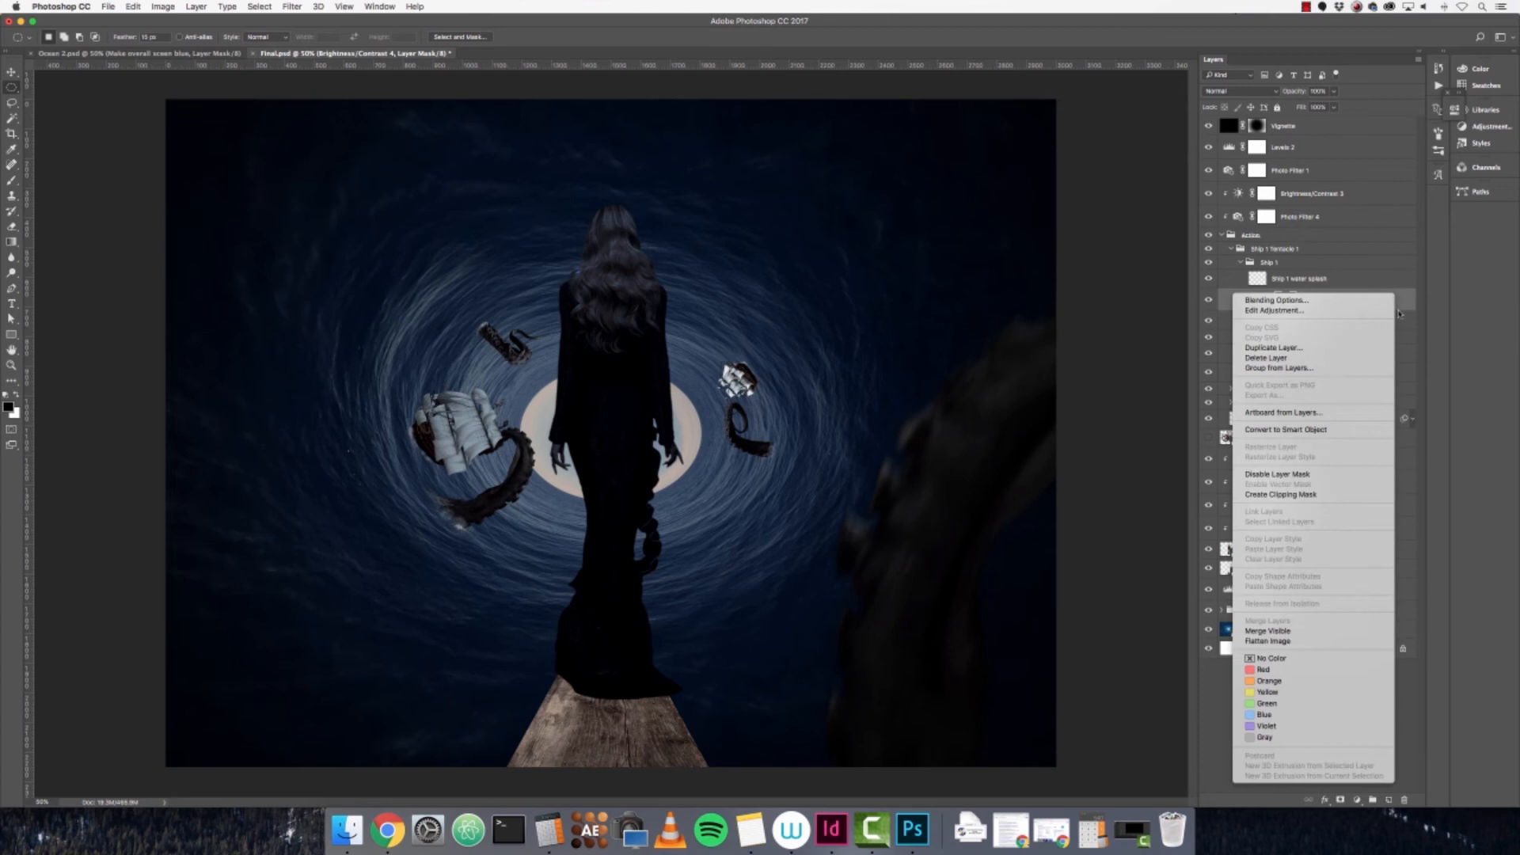
left_click(1360, 494)
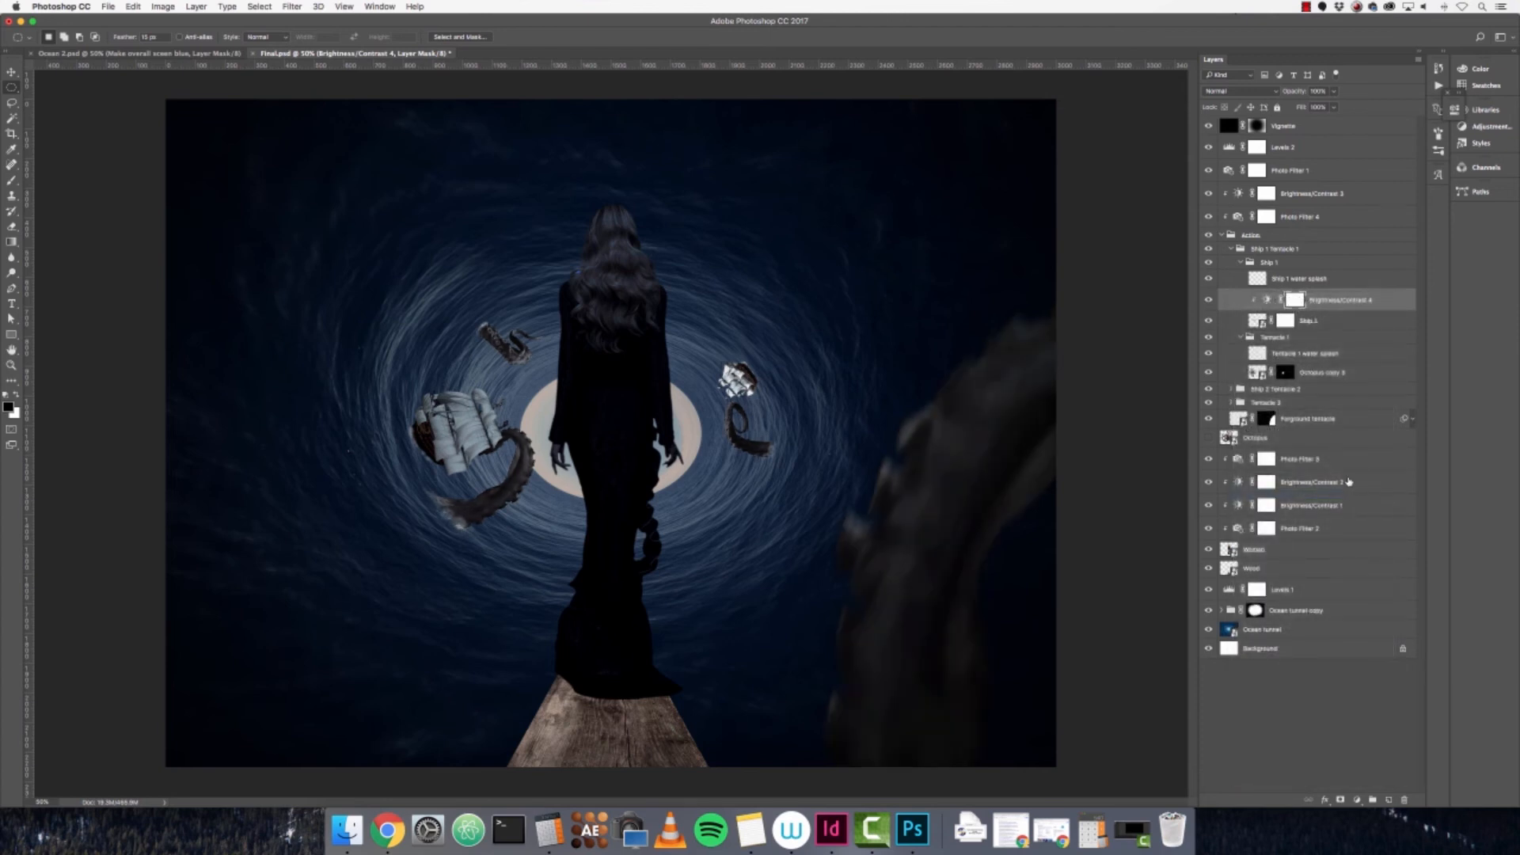
- Compare Ship 1 with and without its clipped Brightness/Contrast adjustment
left_click(1210, 300)
left_click(1209, 300)
left_click(1209, 300)
left_click(1209, 300)
left_click(1209, 300)
left_click(1209, 300)
left_click(1209, 300)
left_click(1209, 300)
- Expand the Ship 2 Tentacle 2 group and its Ship 2 subgroup, and select the Ship 2 layer
left_click(1339, 354)
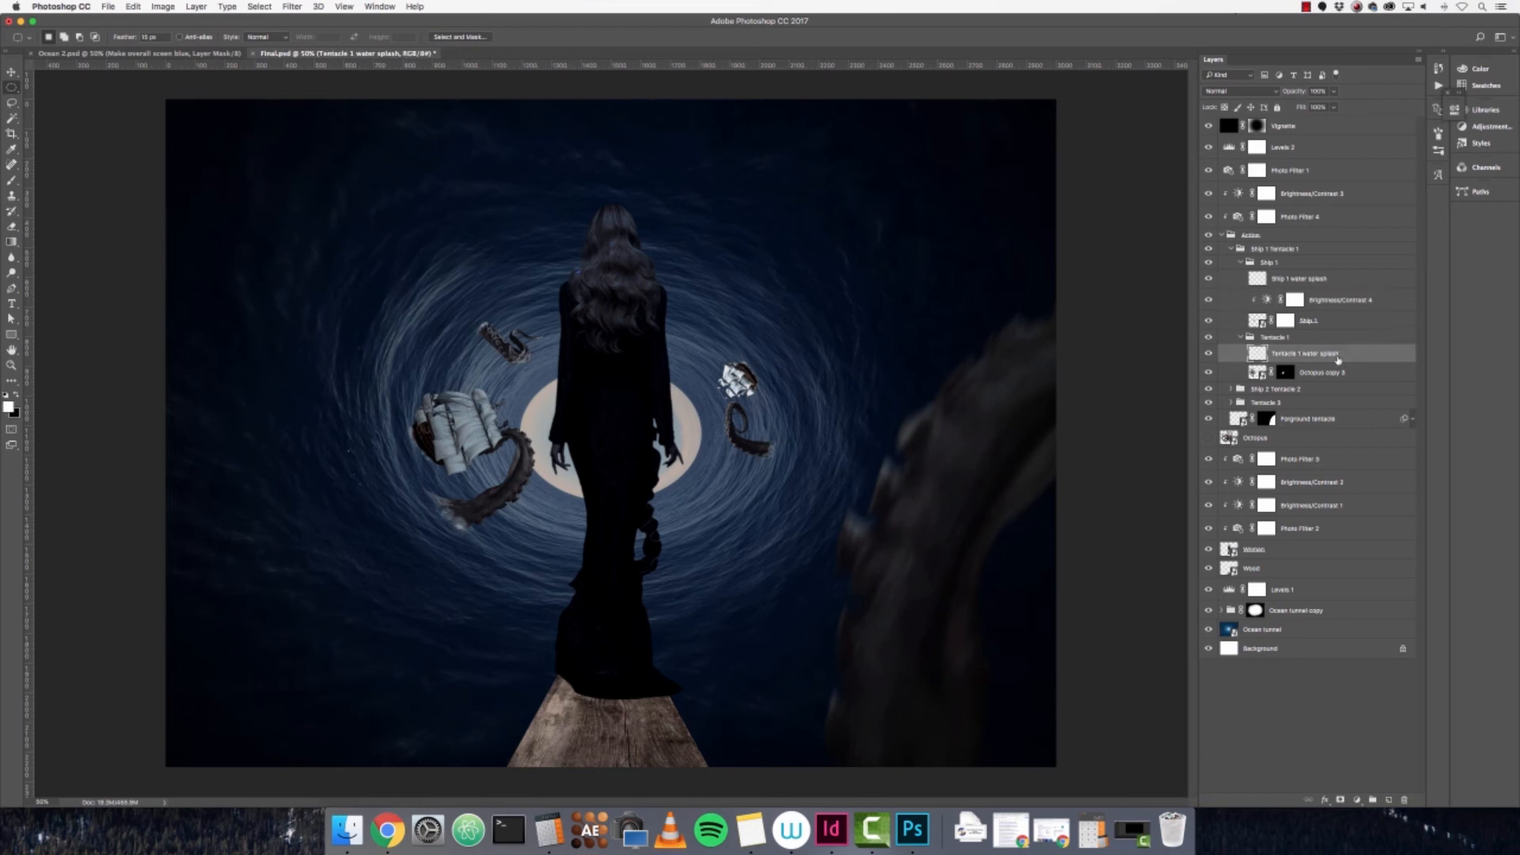
left_click(1310, 390)
left_click(1232, 390)
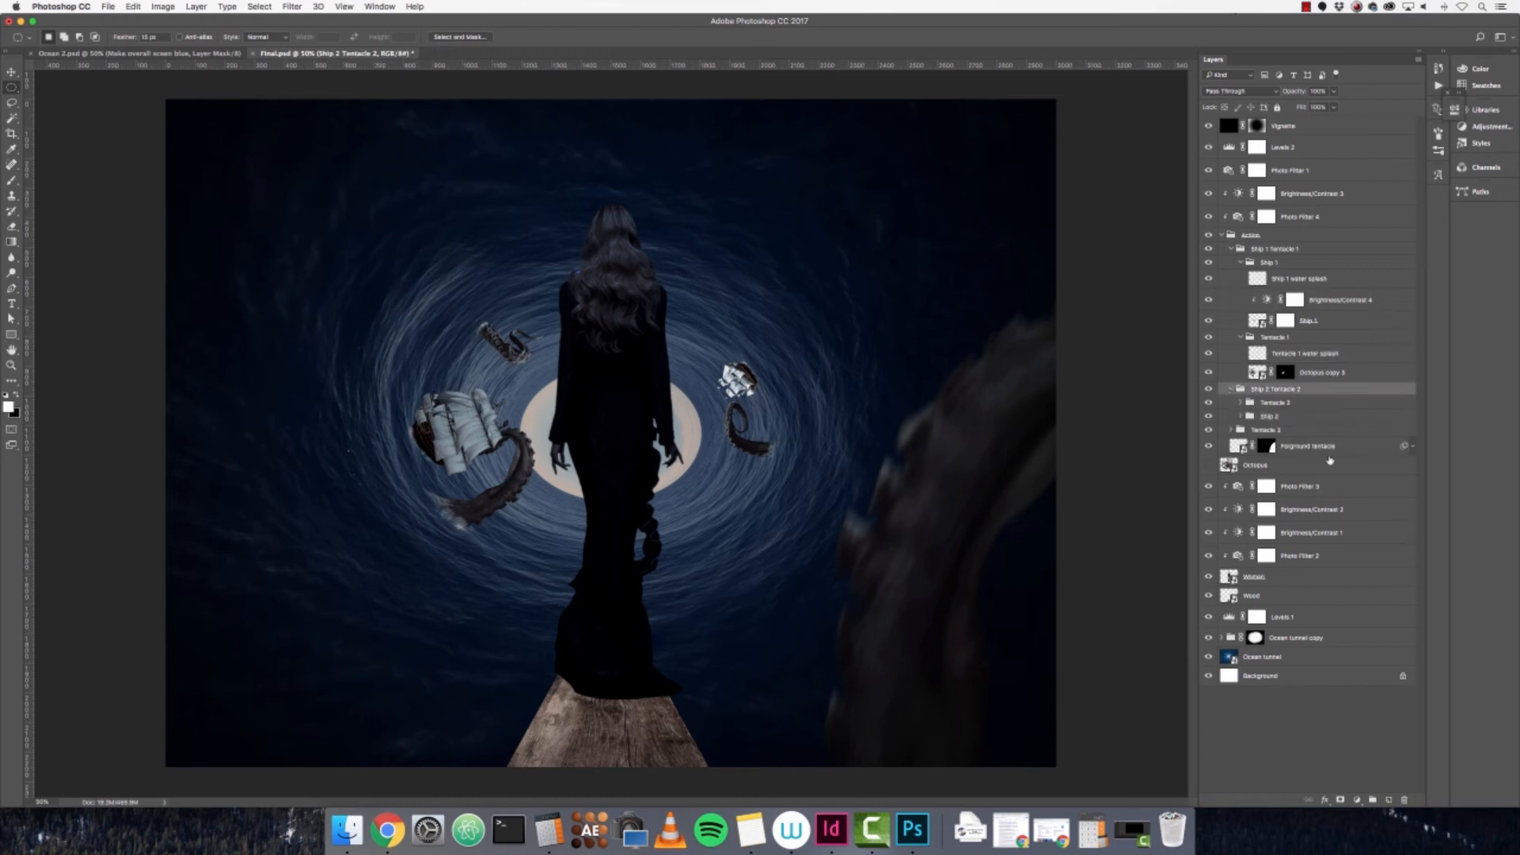
left_click(1306, 417)
left_click(1240, 417)
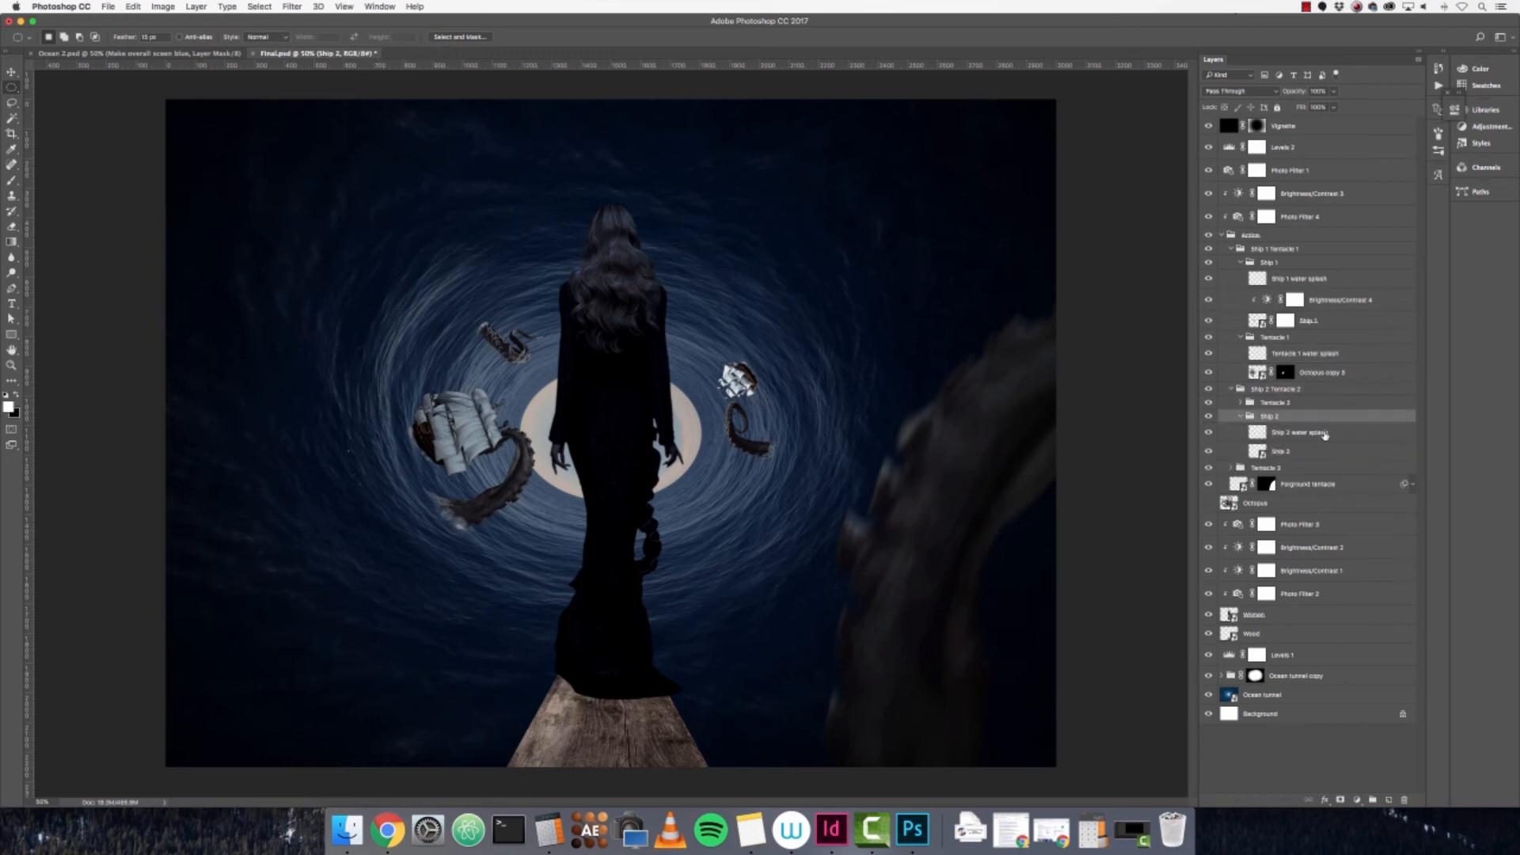
left_click(1279, 453)
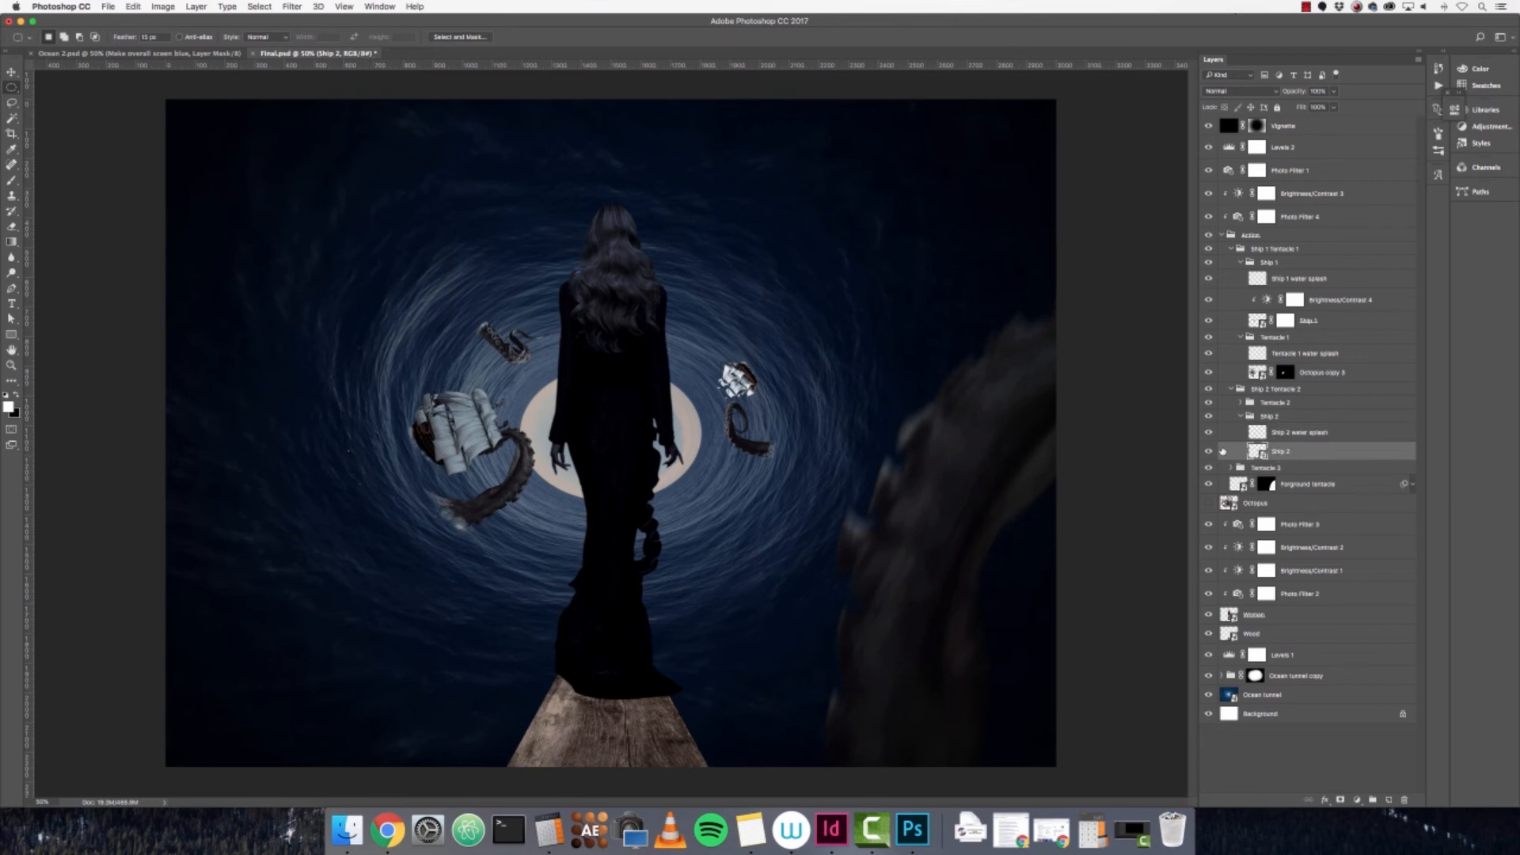
- Add a Brightness/Contrast adjustment with brightness about -50 and raised contrast above the Ship 2 layer, and clip it to that layer
left_click(1357, 800)
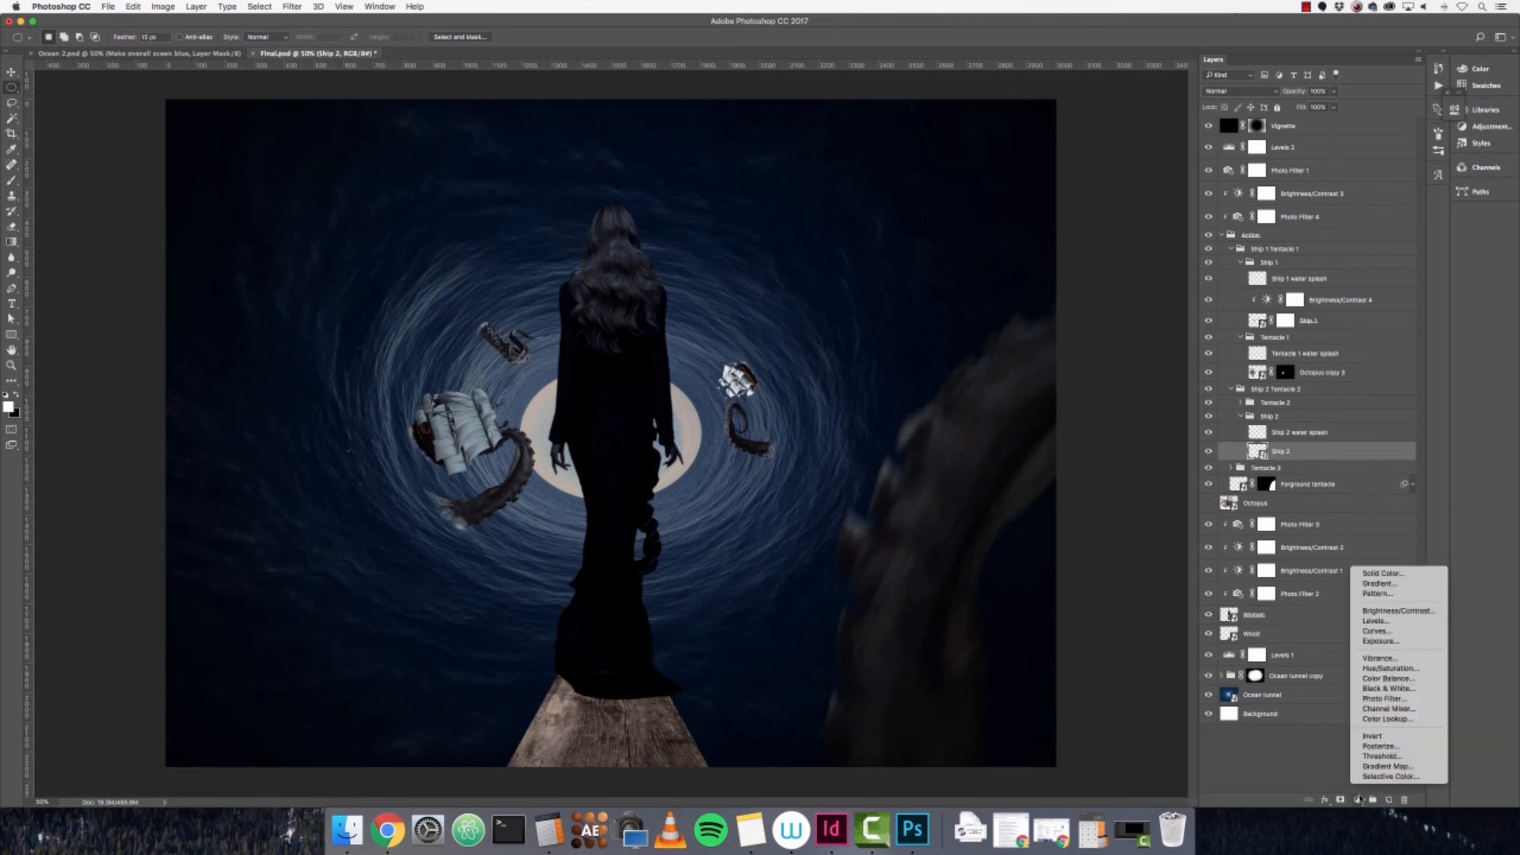
left_click(1397, 610)
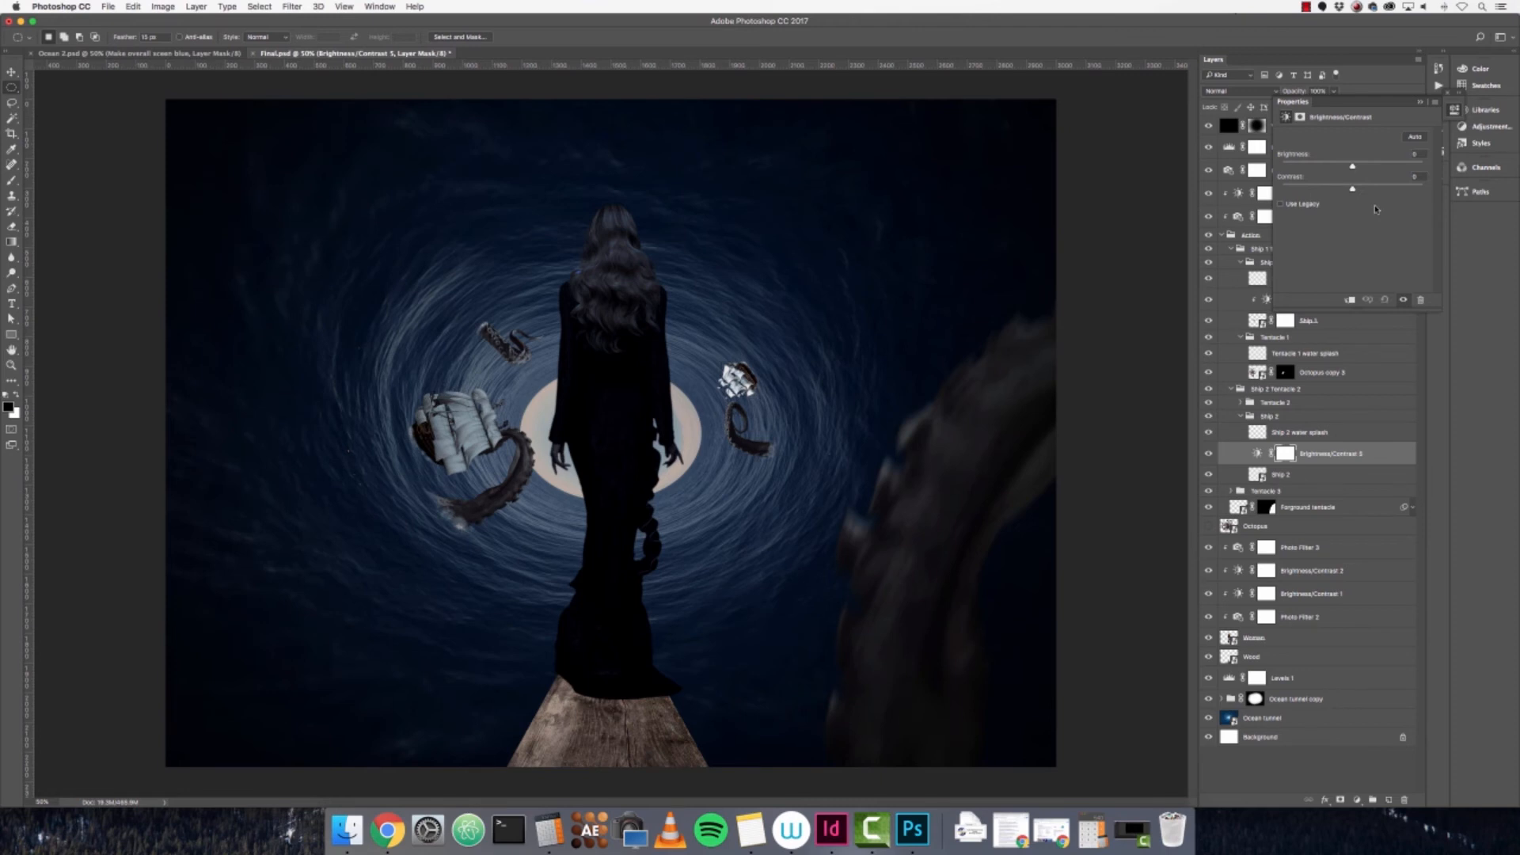
left_click_drag(1351, 166, 1329, 168)
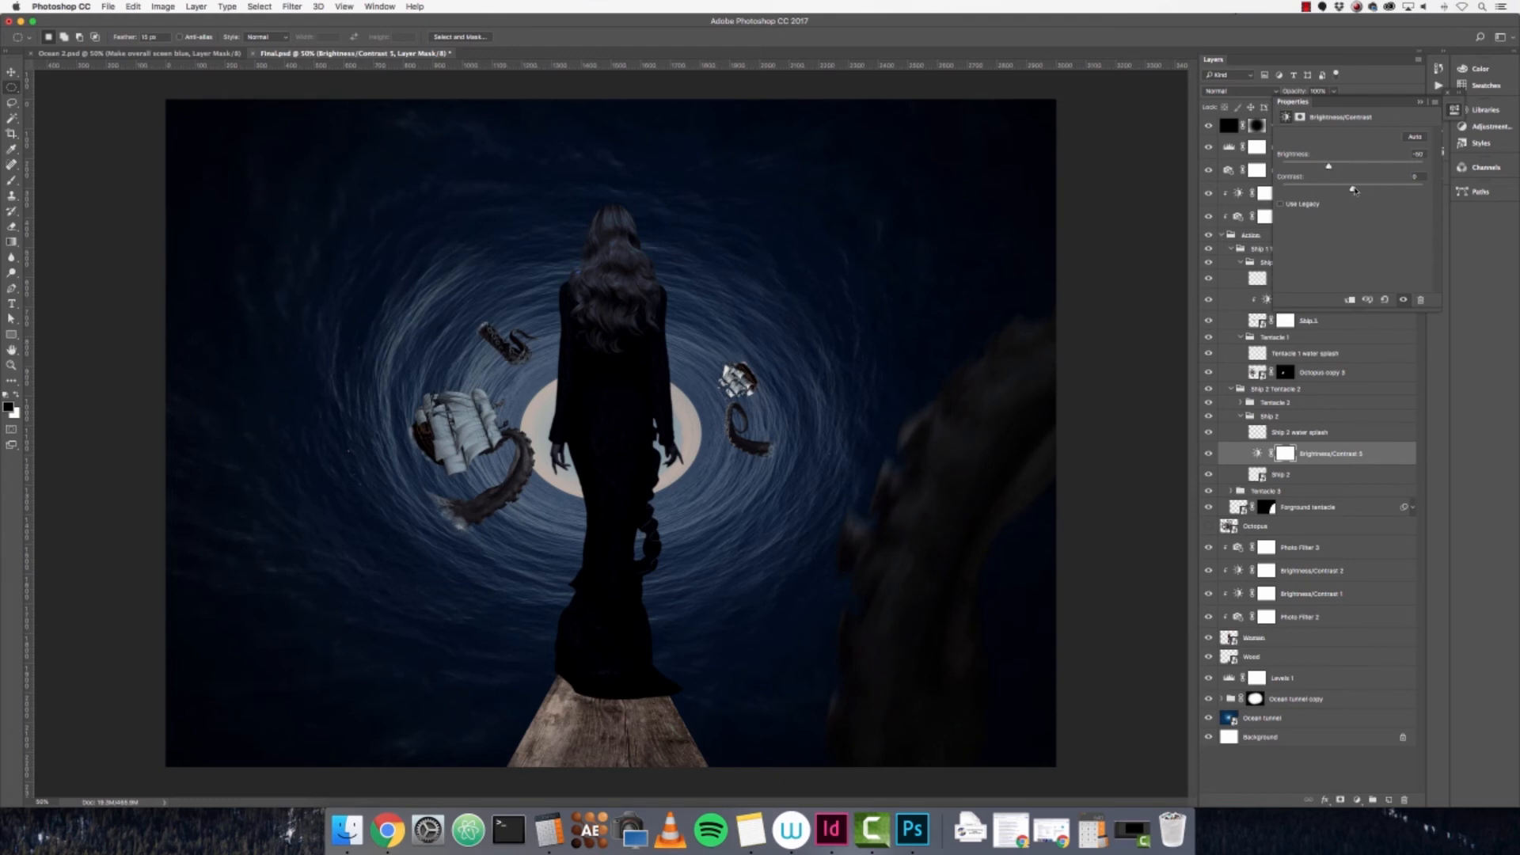
left_click_drag(1354, 190, 1366, 191)
left_click(1421, 101)
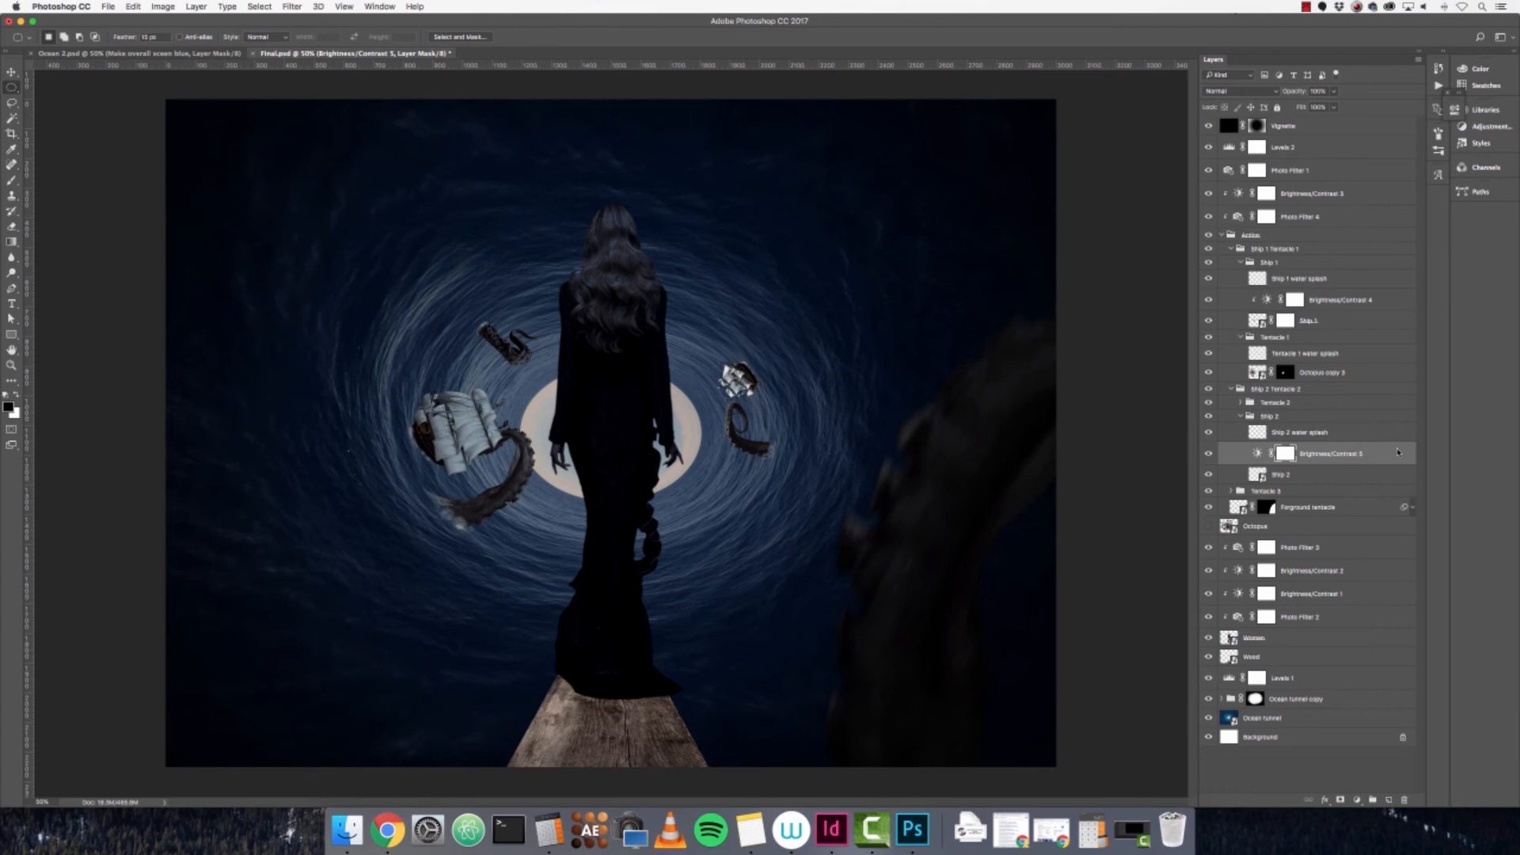
right_click(1400, 448)
left_click(1341, 515)
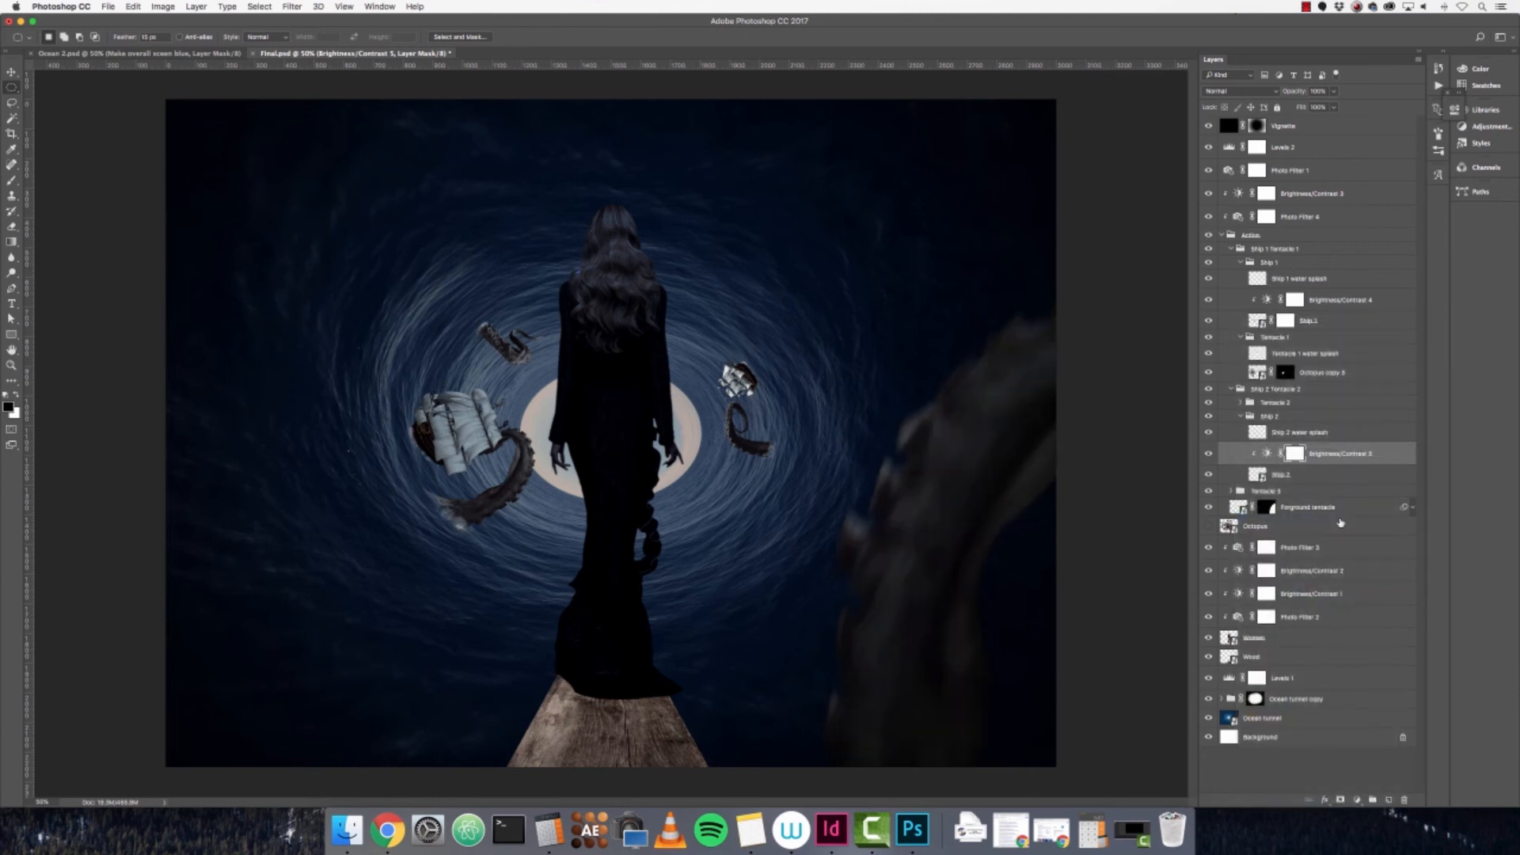
- Compare Ship 2 with and without its Brightness/Contrast adjustment, and toggle the Ship 2 Tentacle 2 group to check its contents
left_click(1208, 453)
left_click(1208, 454)
left_click(1208, 453)
left_click(1208, 454)
left_click(1319, 396)
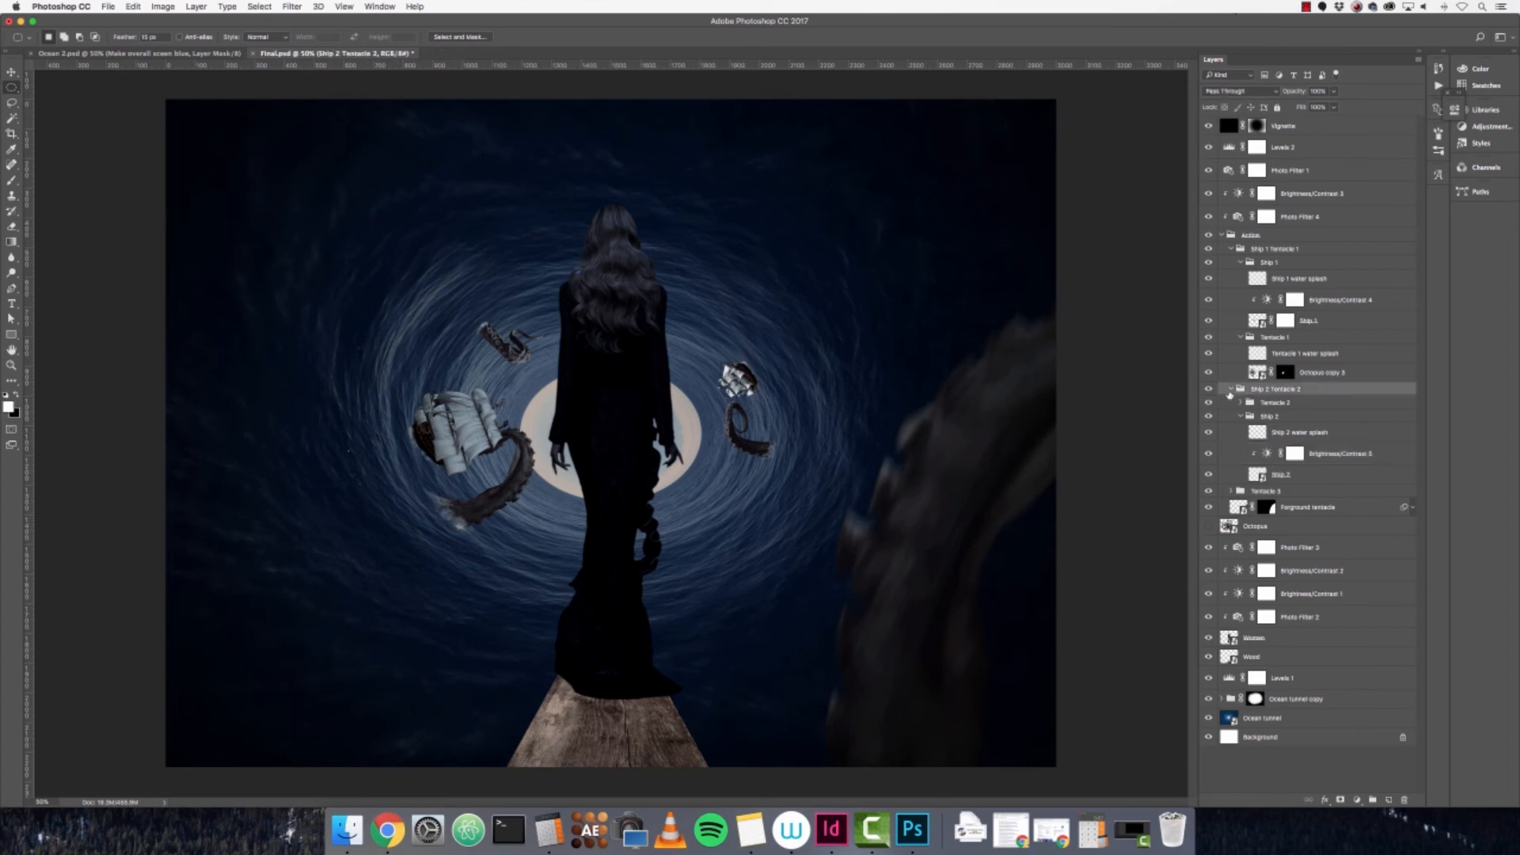
left_click(1209, 389)
left_click(1209, 389)
- Add a Levels adjustment directly above the Ship 2 Tentacle 2 group, clip it to the group, and set its shadow output level to 53
left_click(1356, 800)
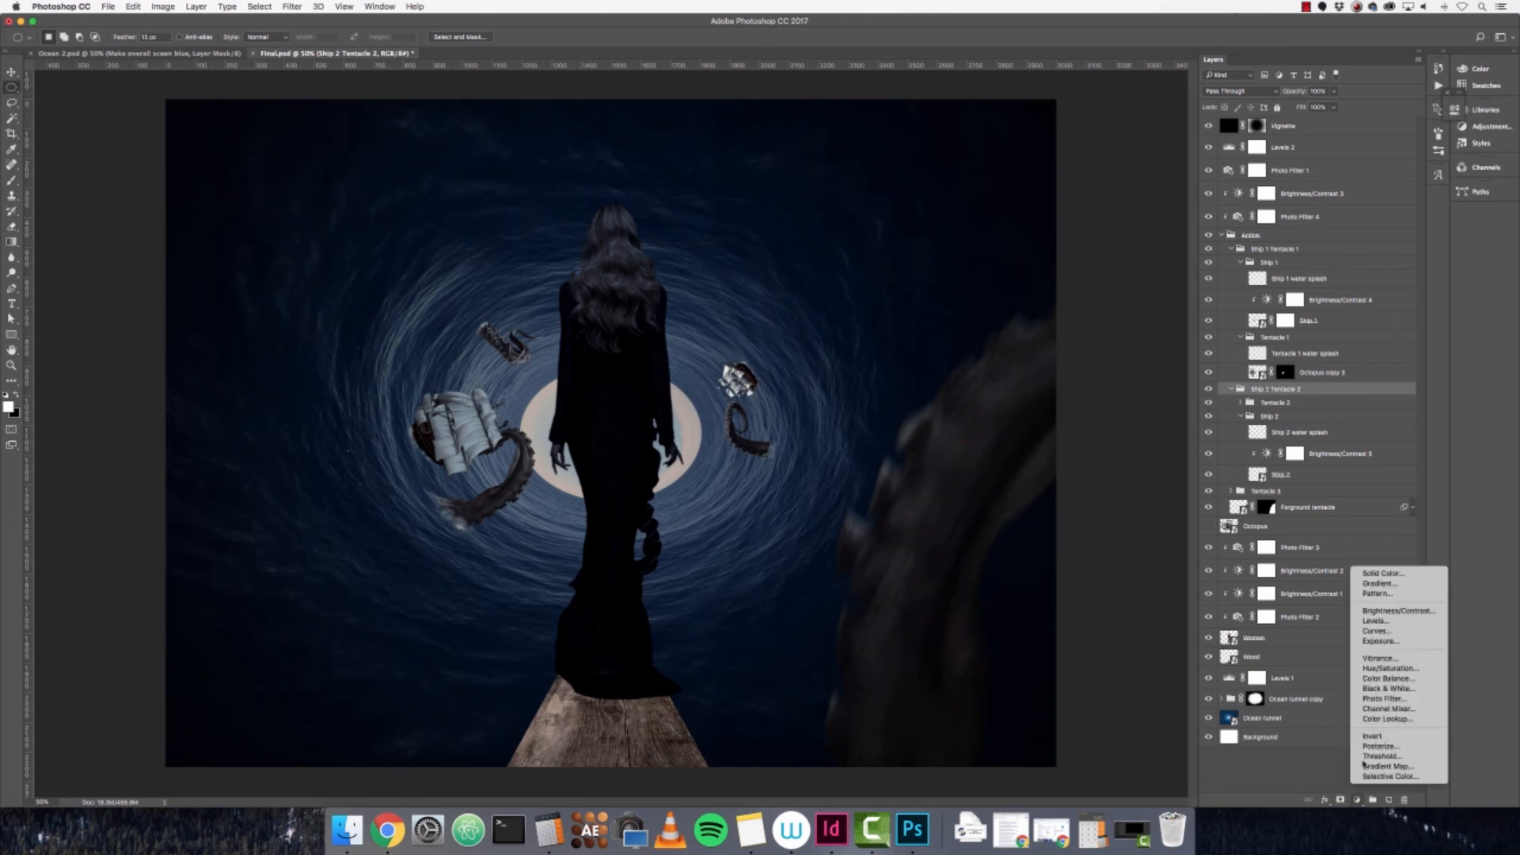
left_click(1396, 620)
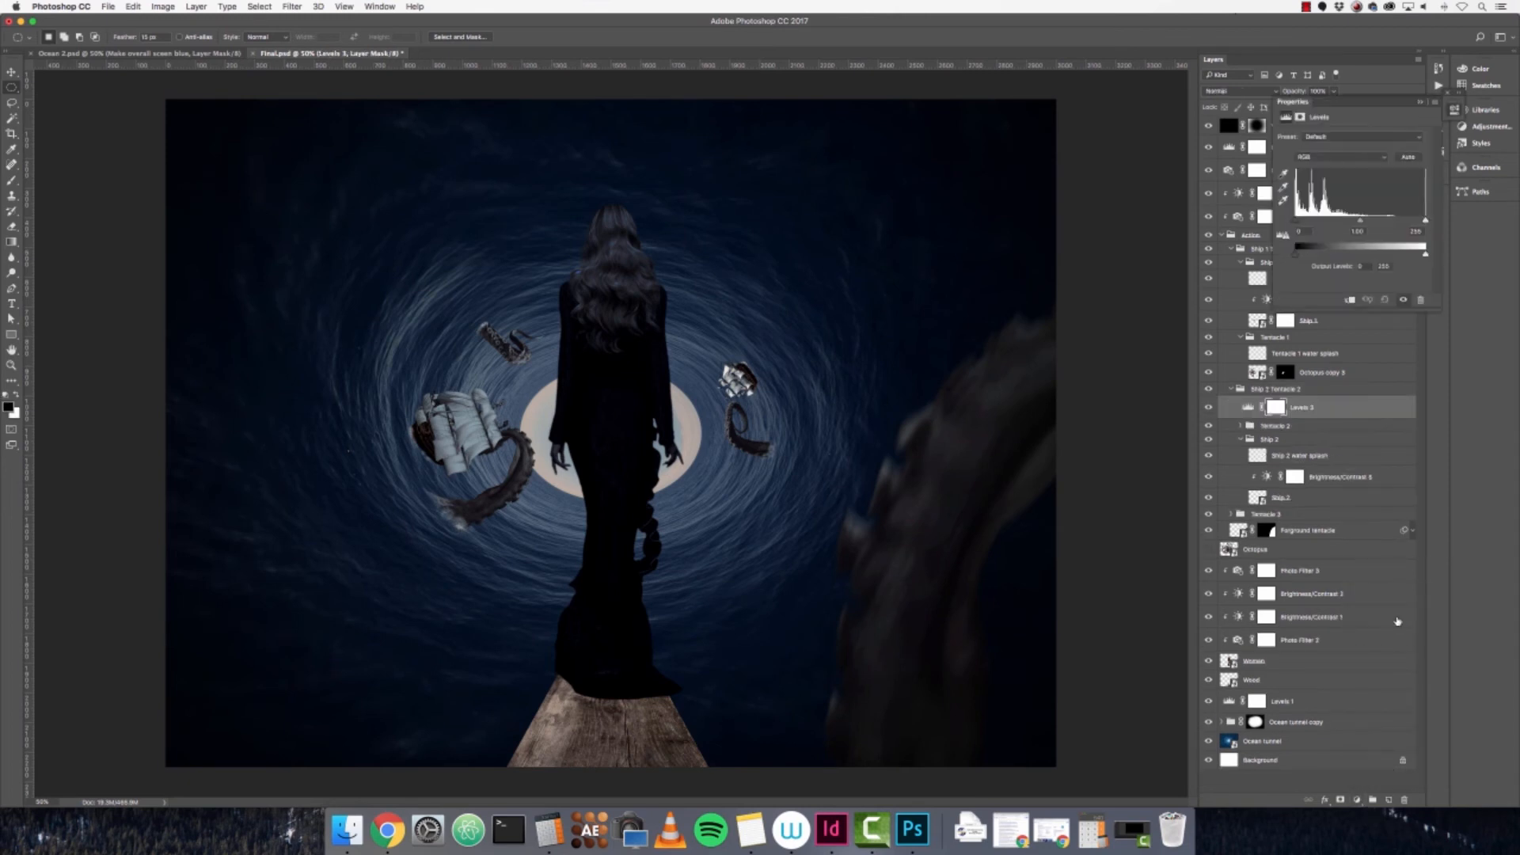
left_click_drag(1342, 407, 1316, 384)
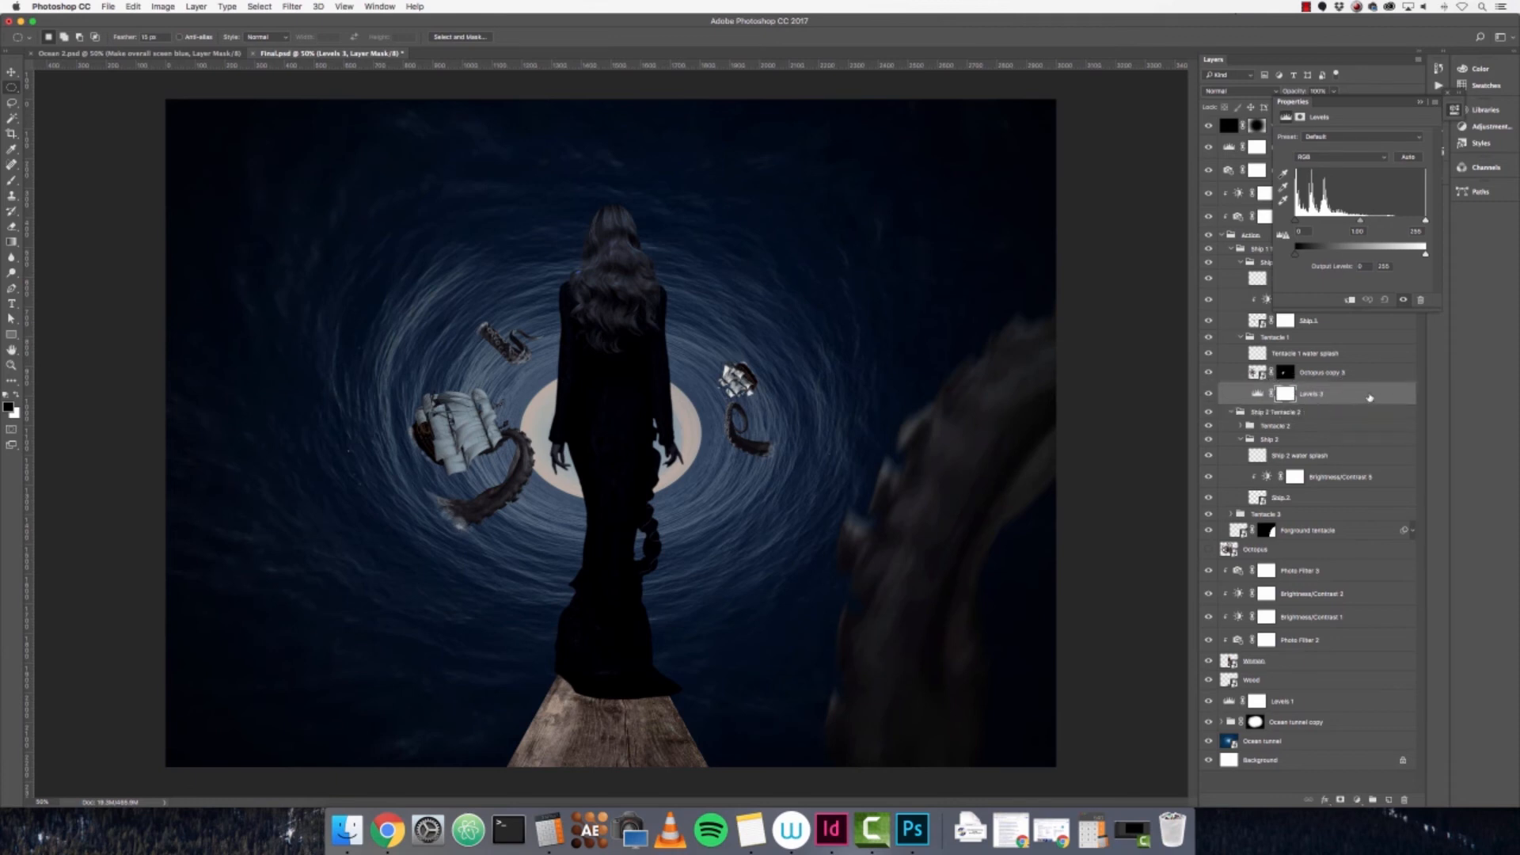
right_click(1369, 398)
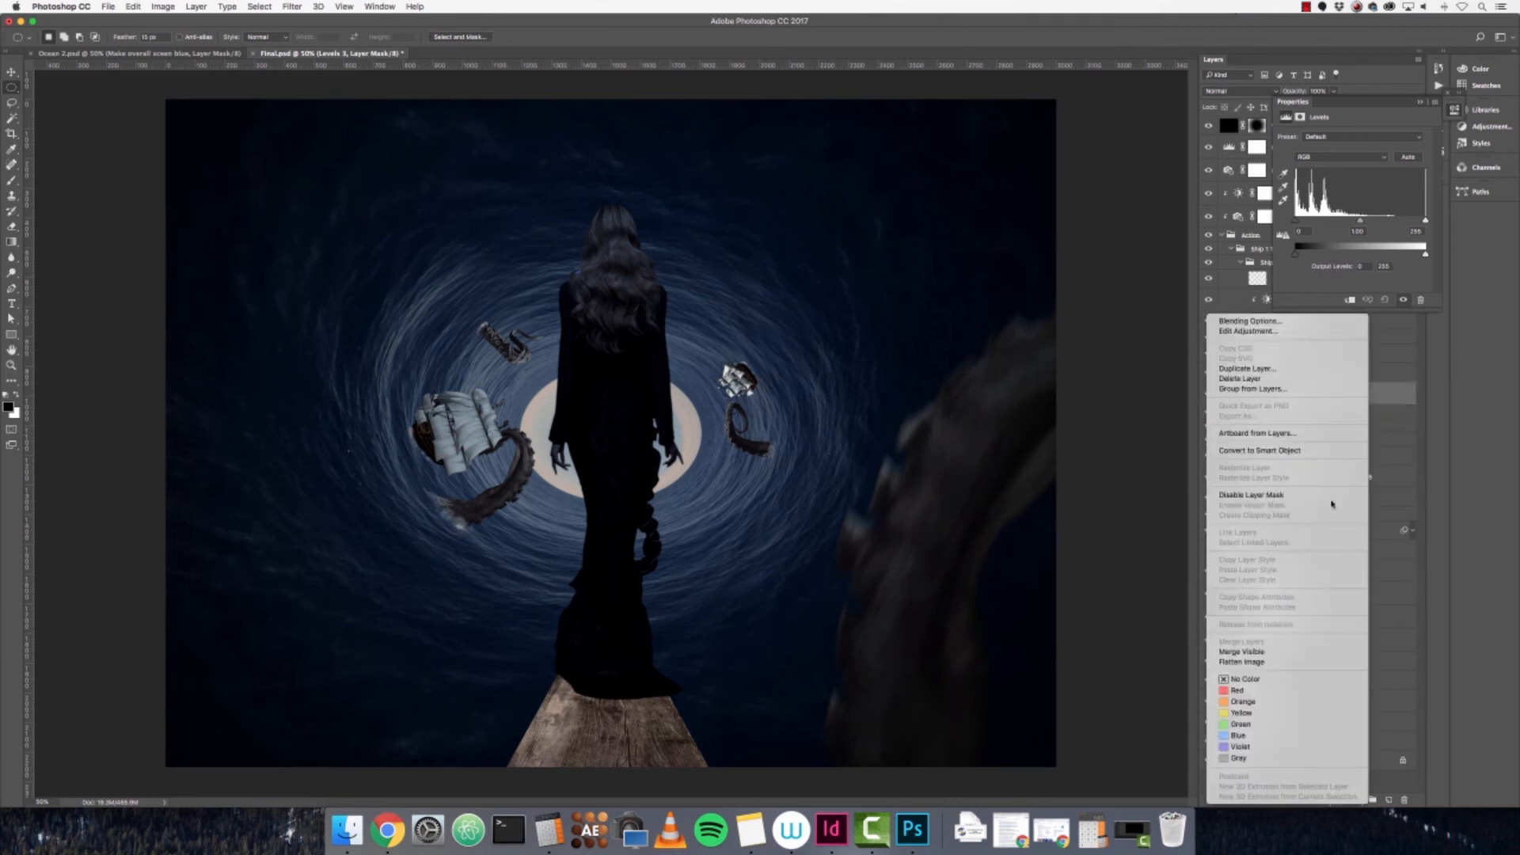
left_click(1403, 424)
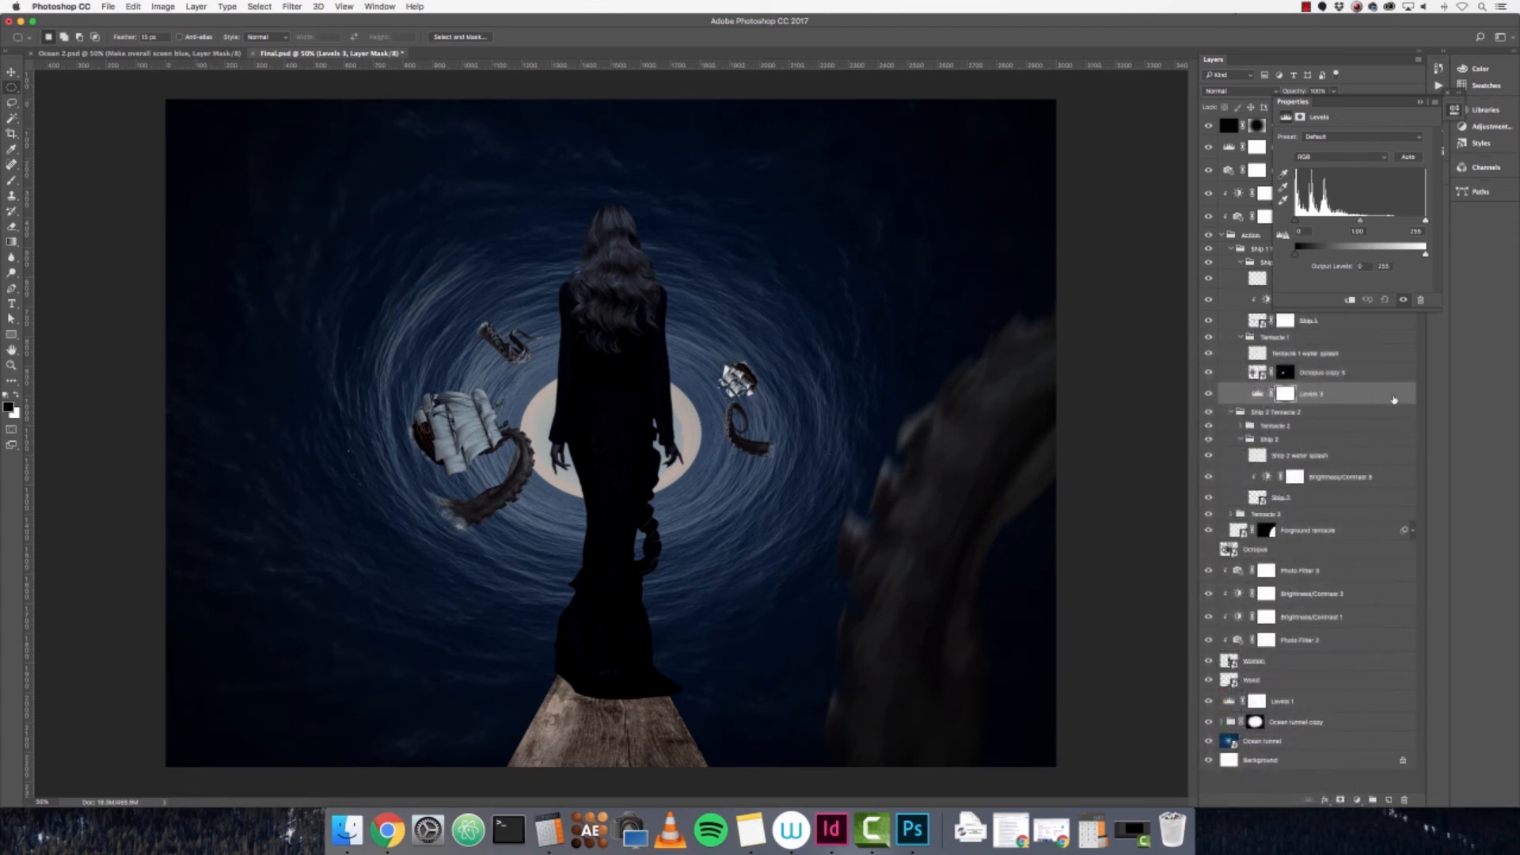
left_click_drag(1387, 399, 1239, 410)
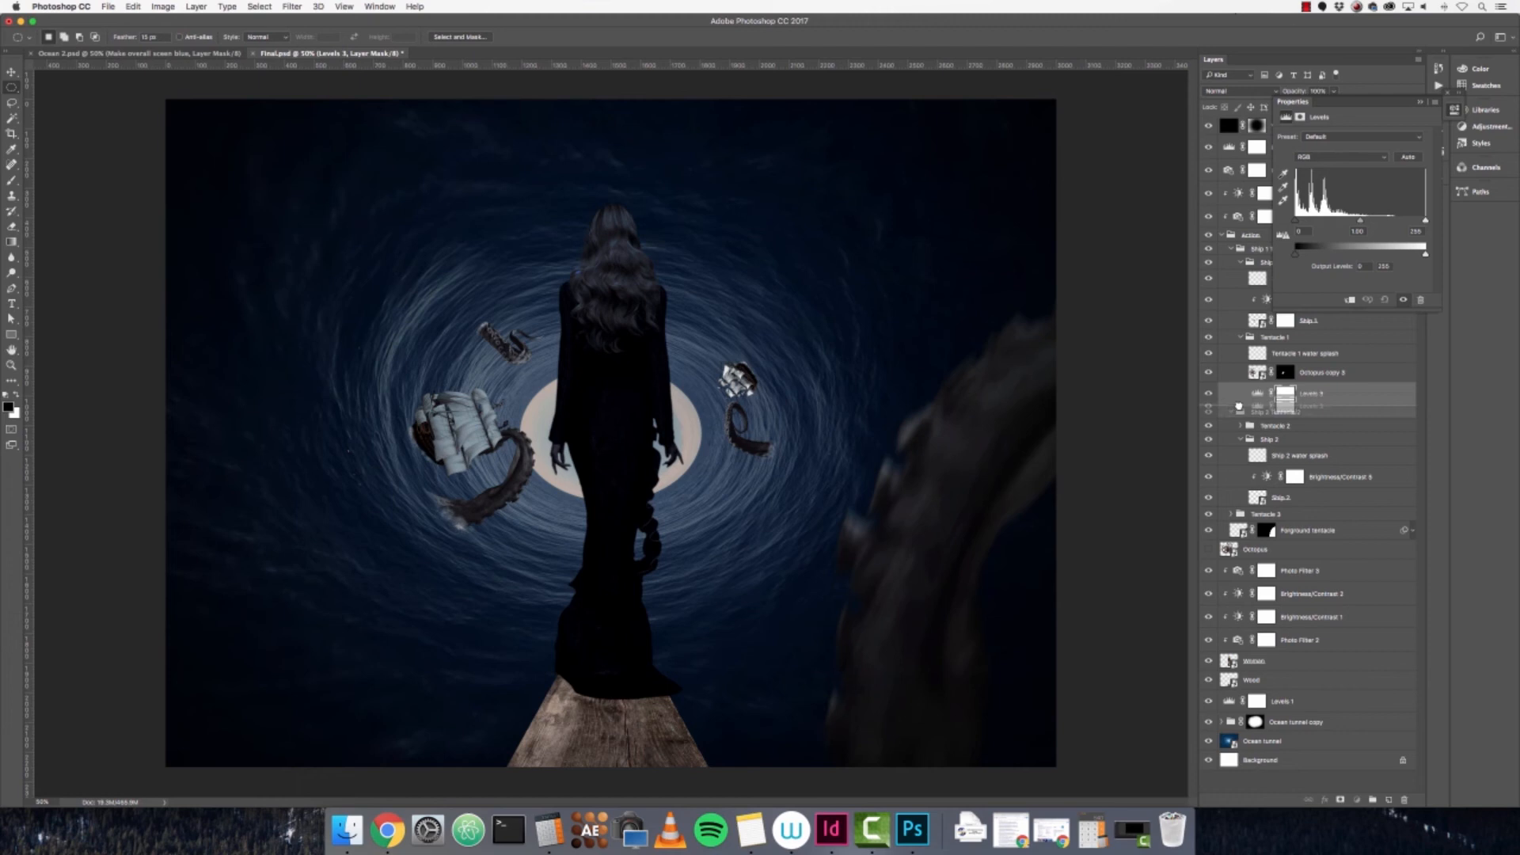
right_click(1320, 400)
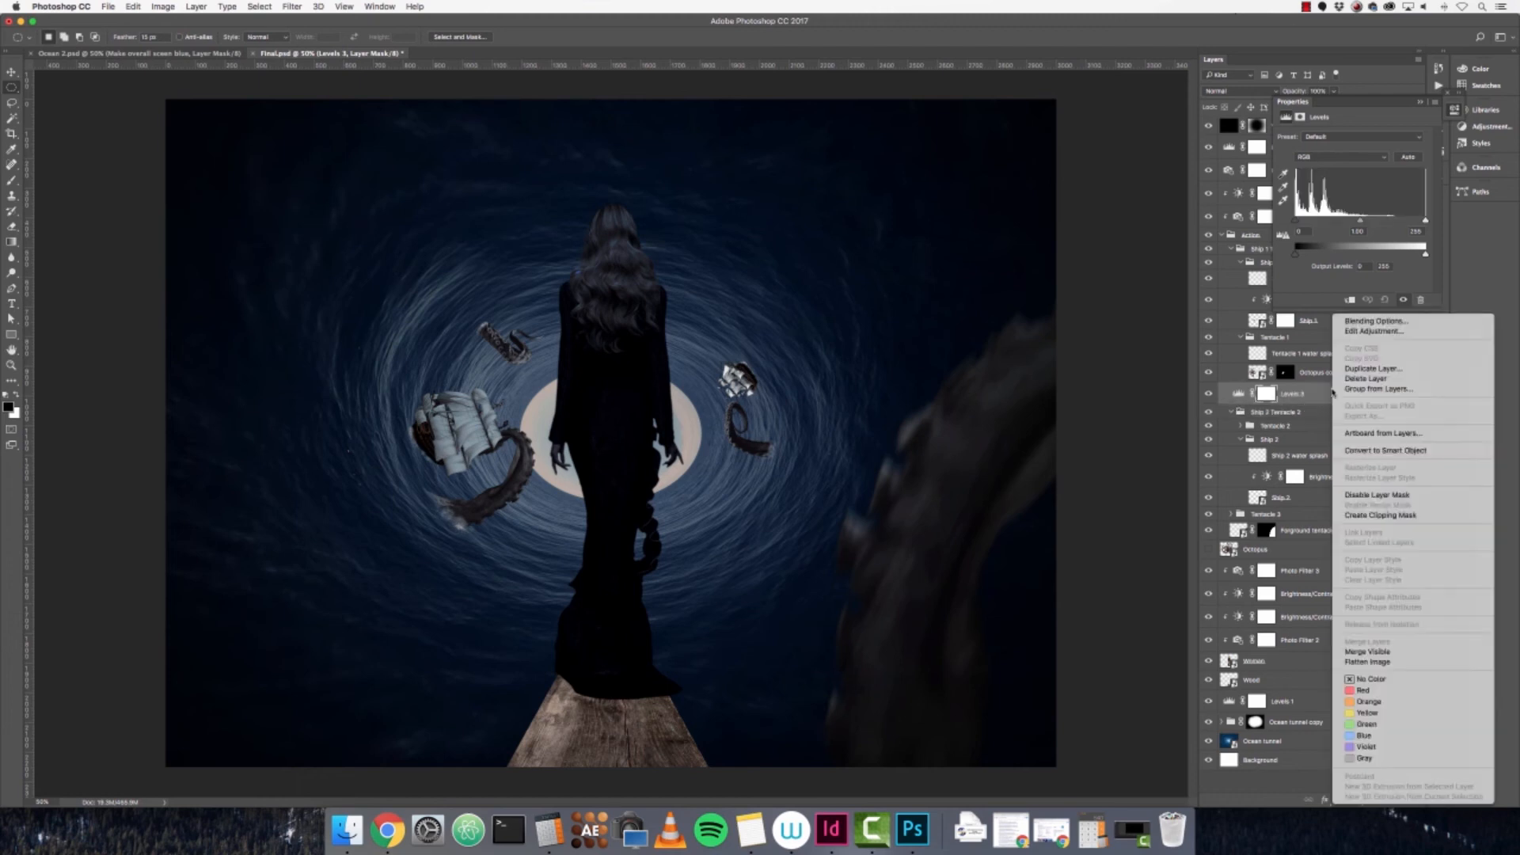
left_click(1415, 517)
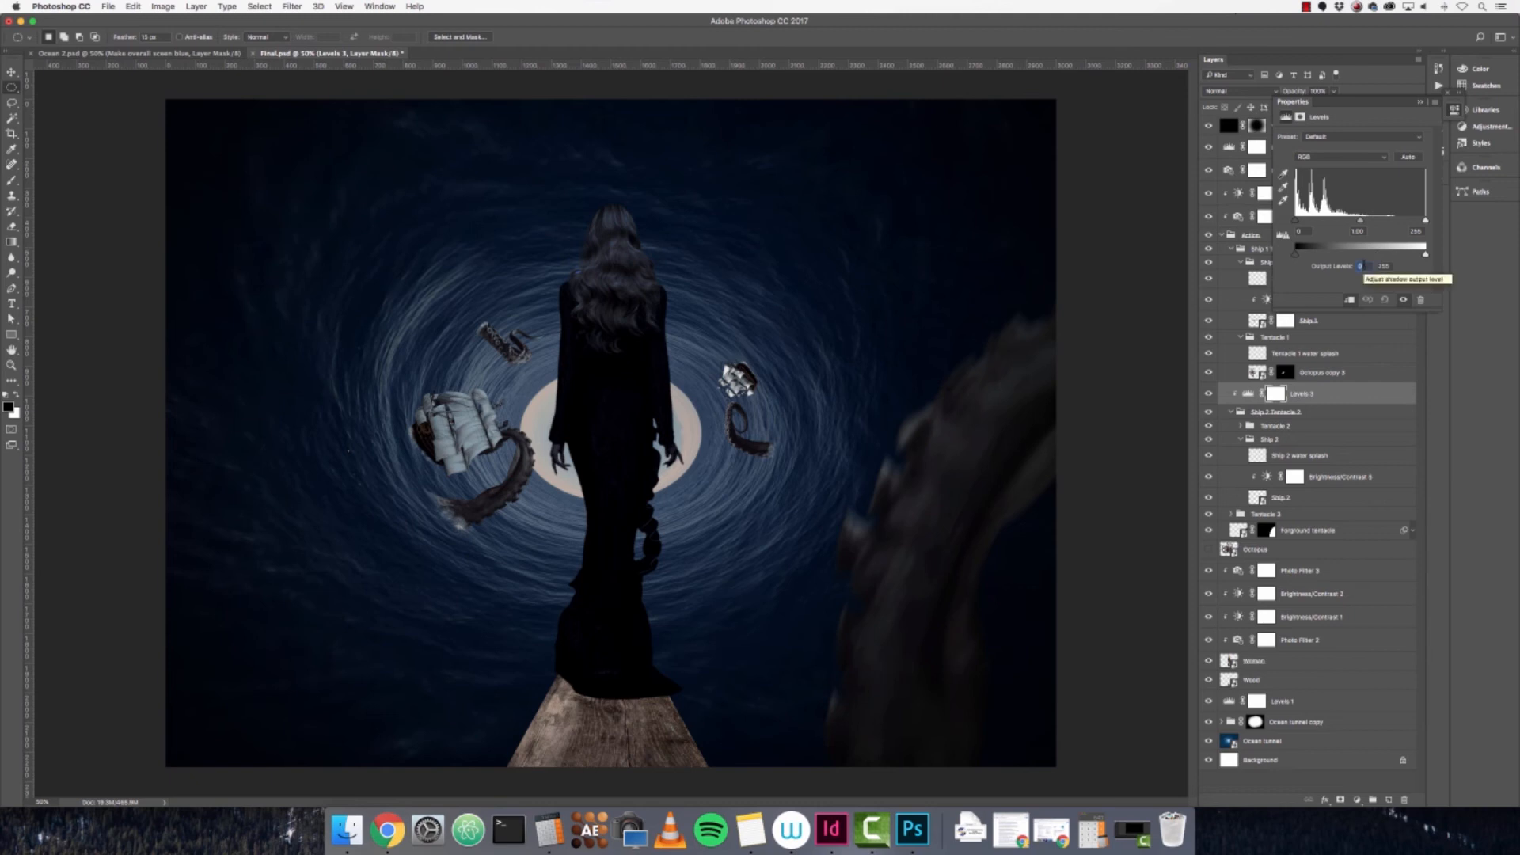
type("53")
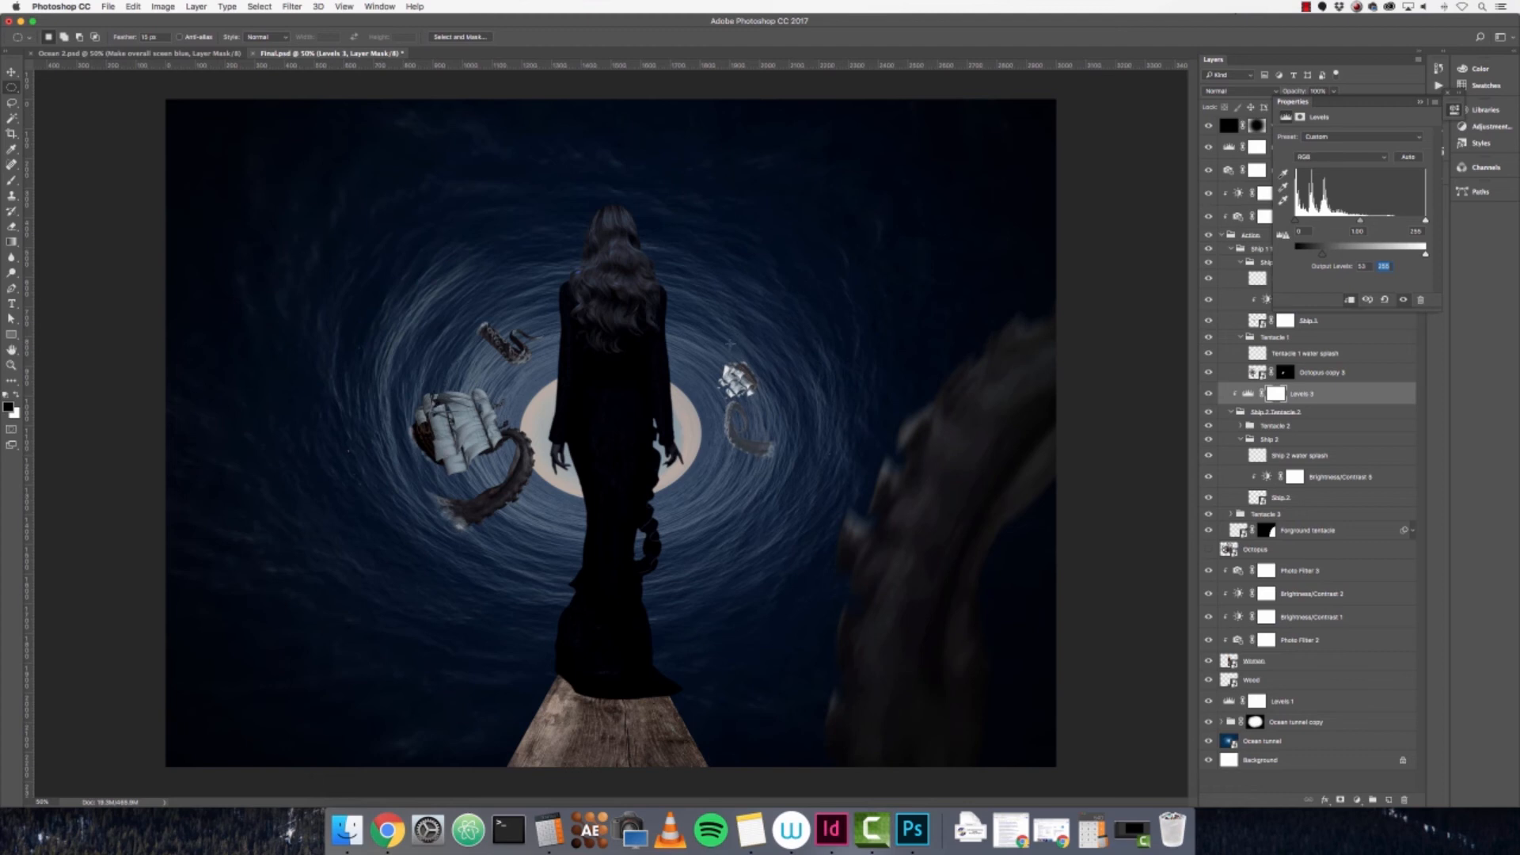
left_click(1422, 102)
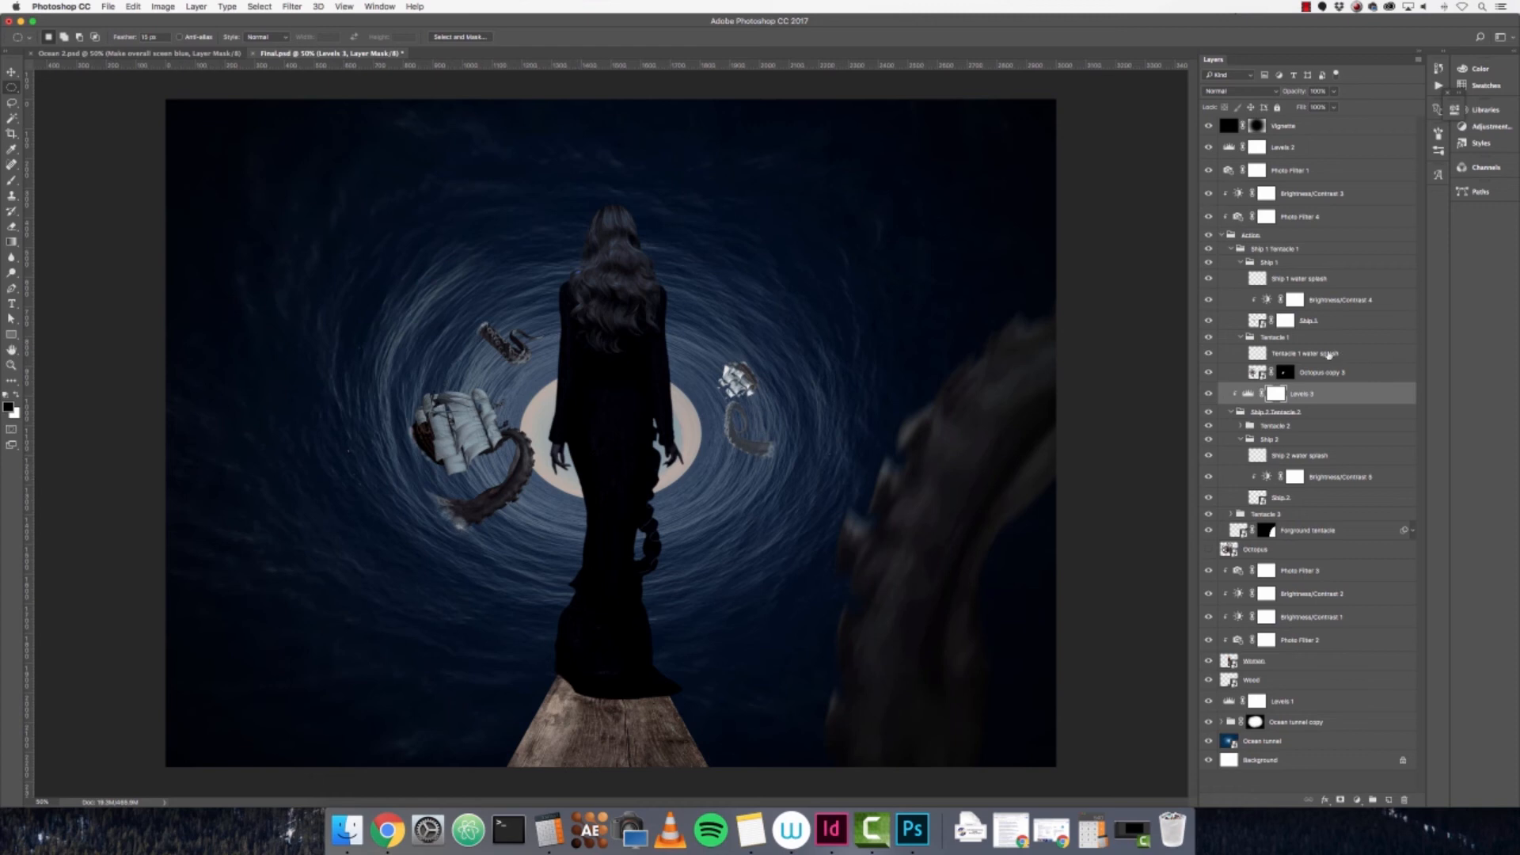
- Select the Ship 1 Tentacle 1 group and toggle its visibility to check which elements it contains
left_click(1305, 251)
right_click(1208, 249)
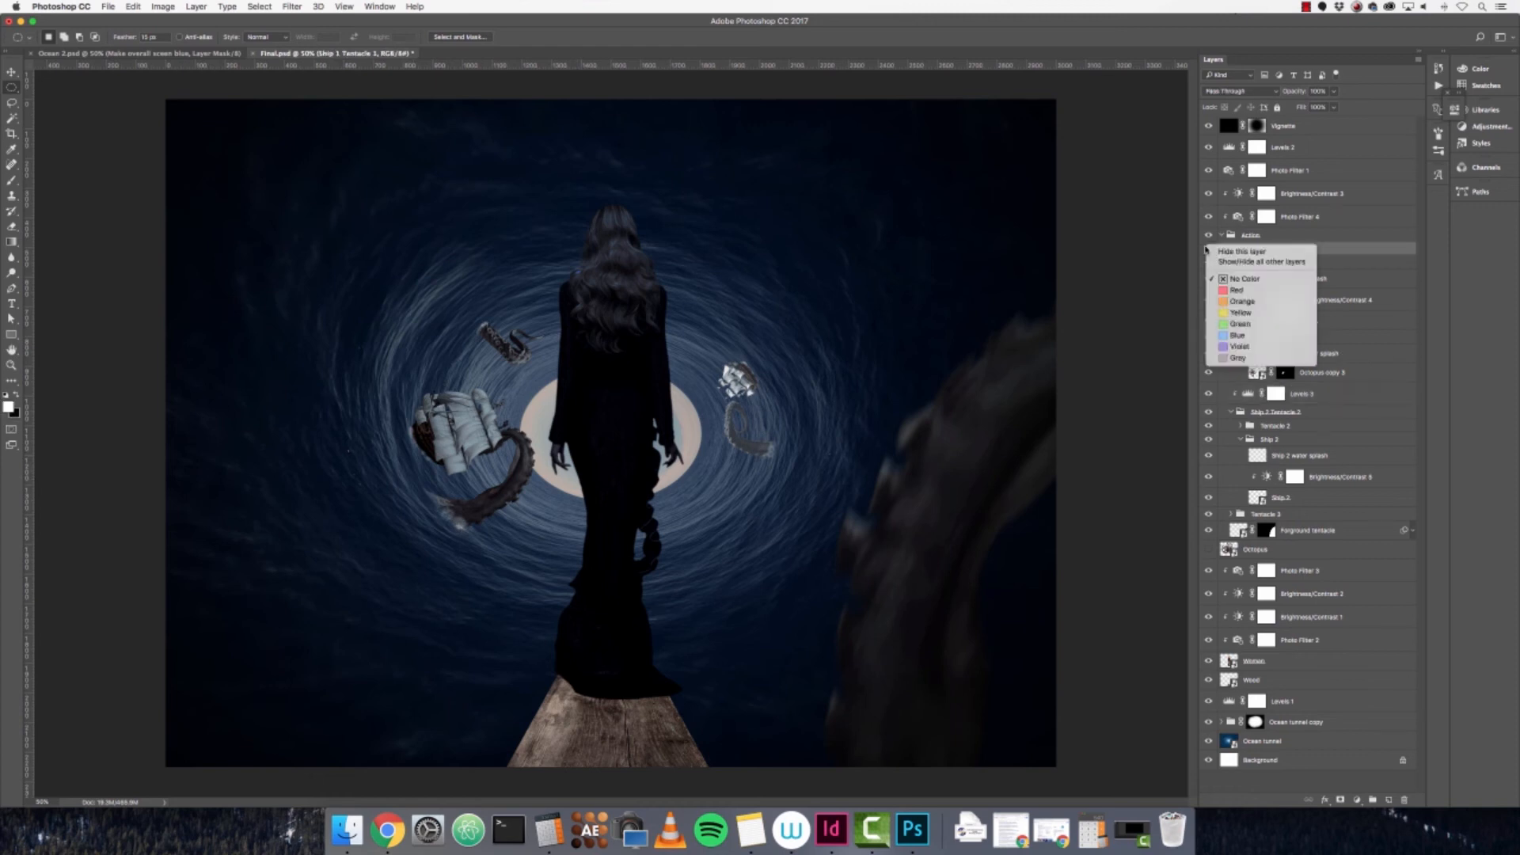
right_click(1398, 249)
left_click(1210, 250)
left_click(1209, 249)
left_click(1210, 250)
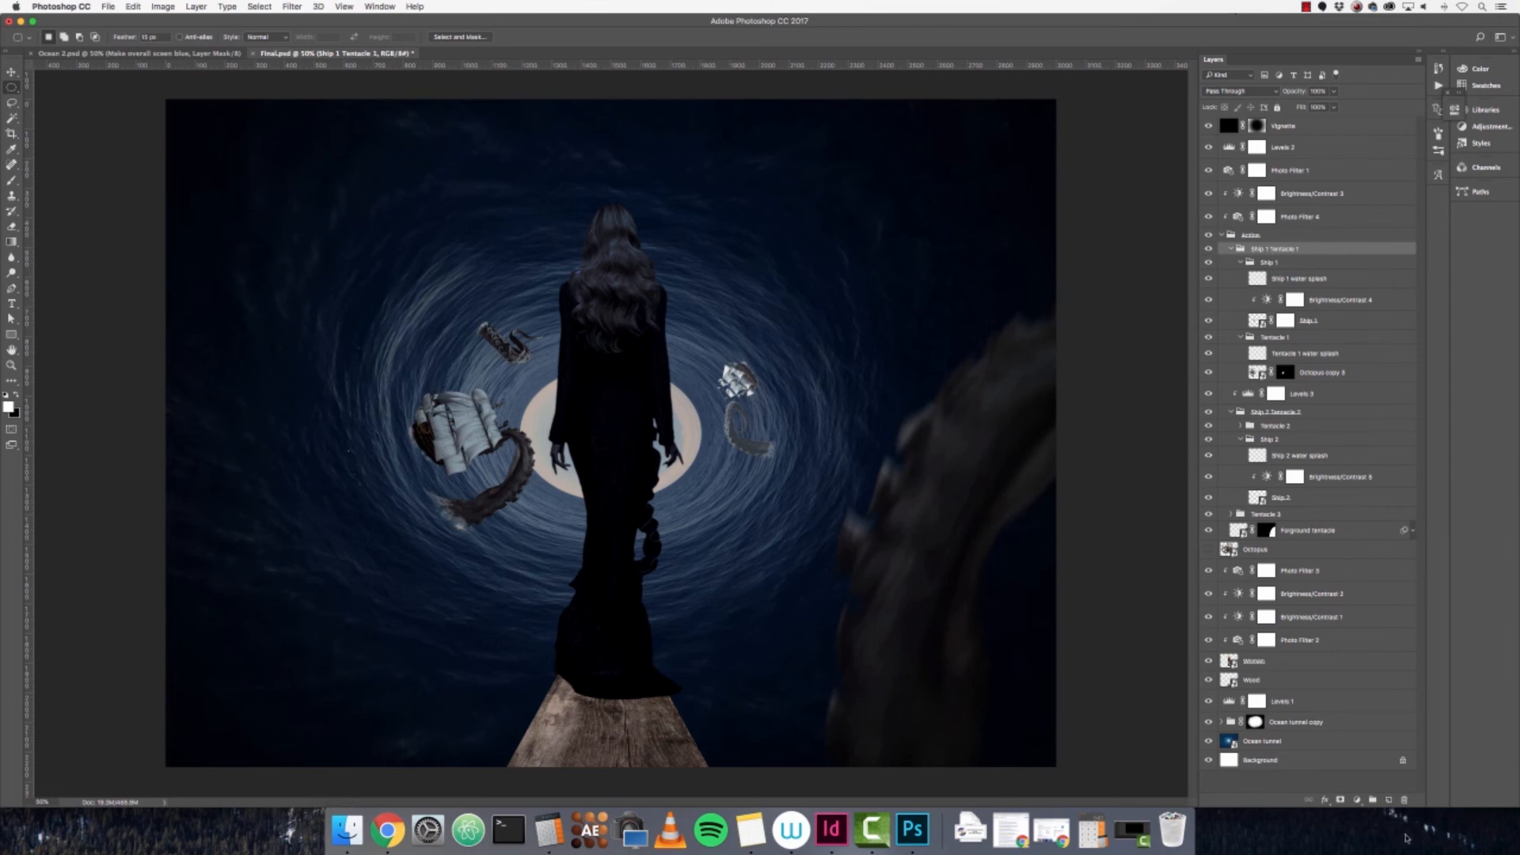
- Add a Levels adjustment directly above the Ship 1 Tentacle 1 group and clip it to the group
left_click(1357, 801)
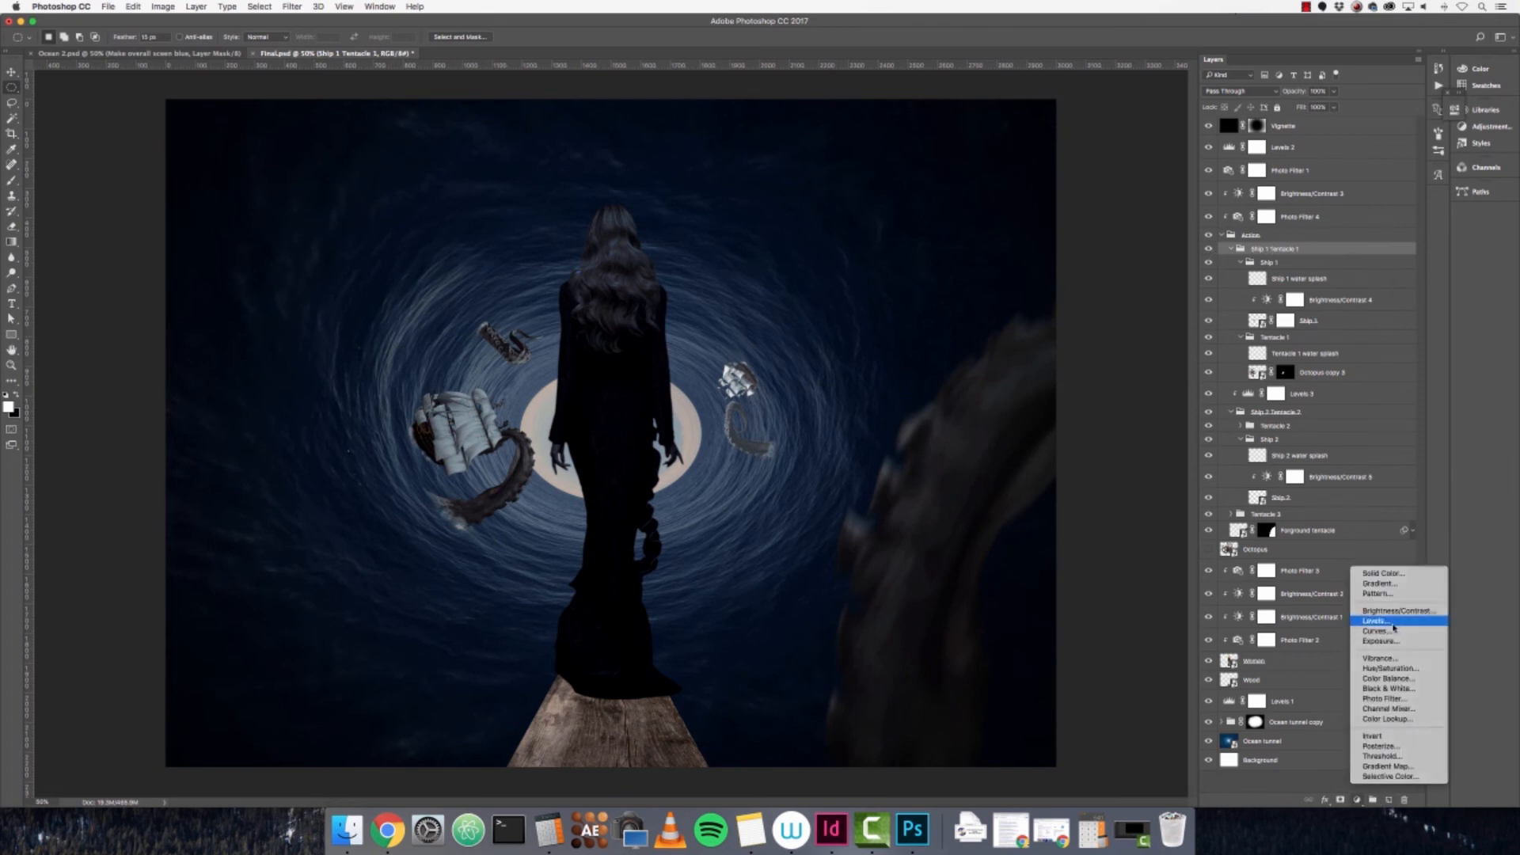
left_click(1378, 621)
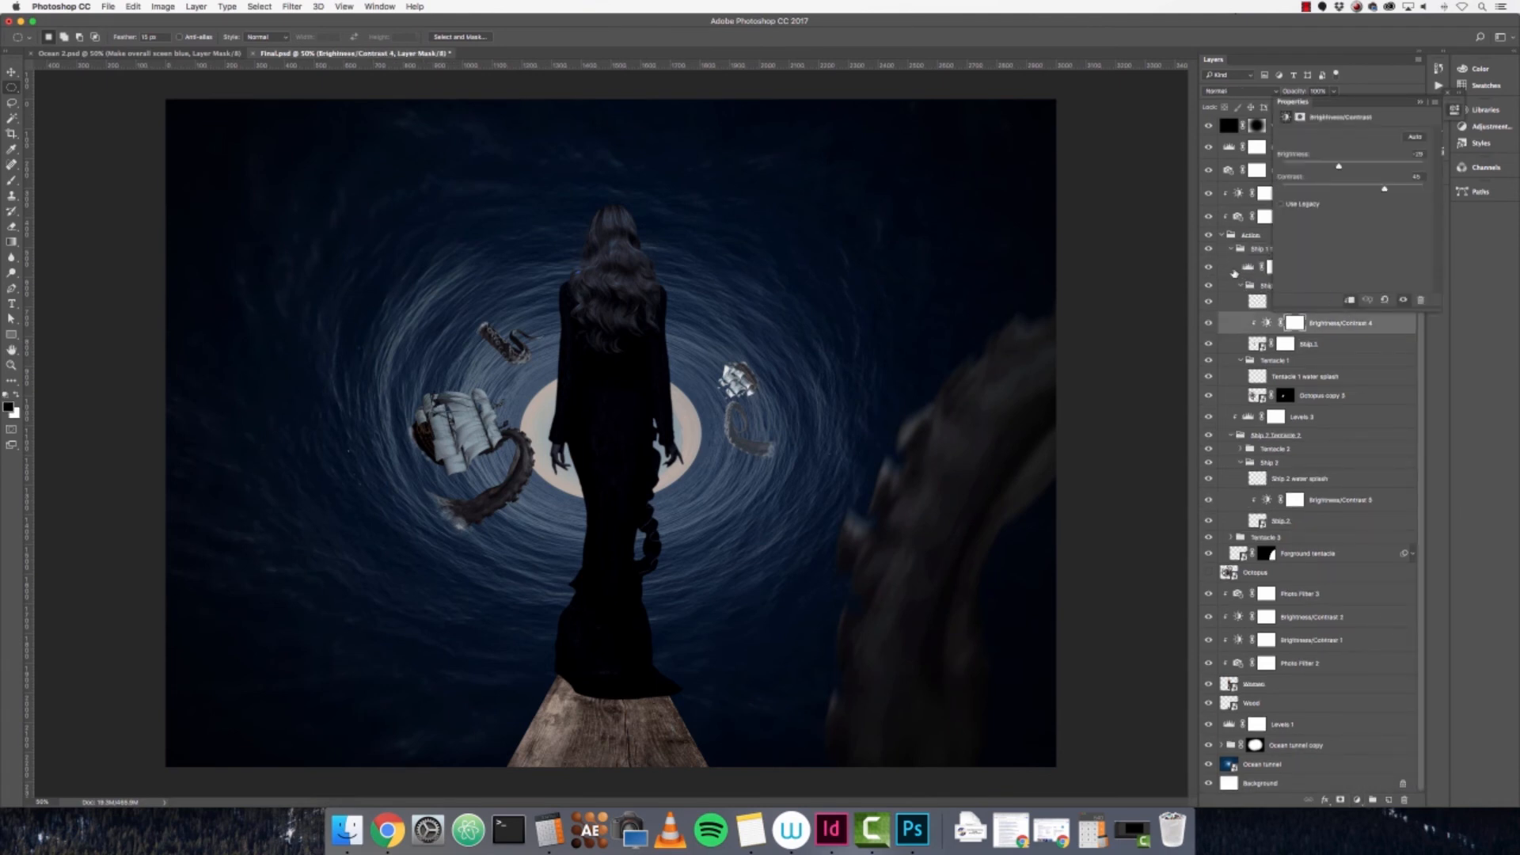
left_click(1421, 102)
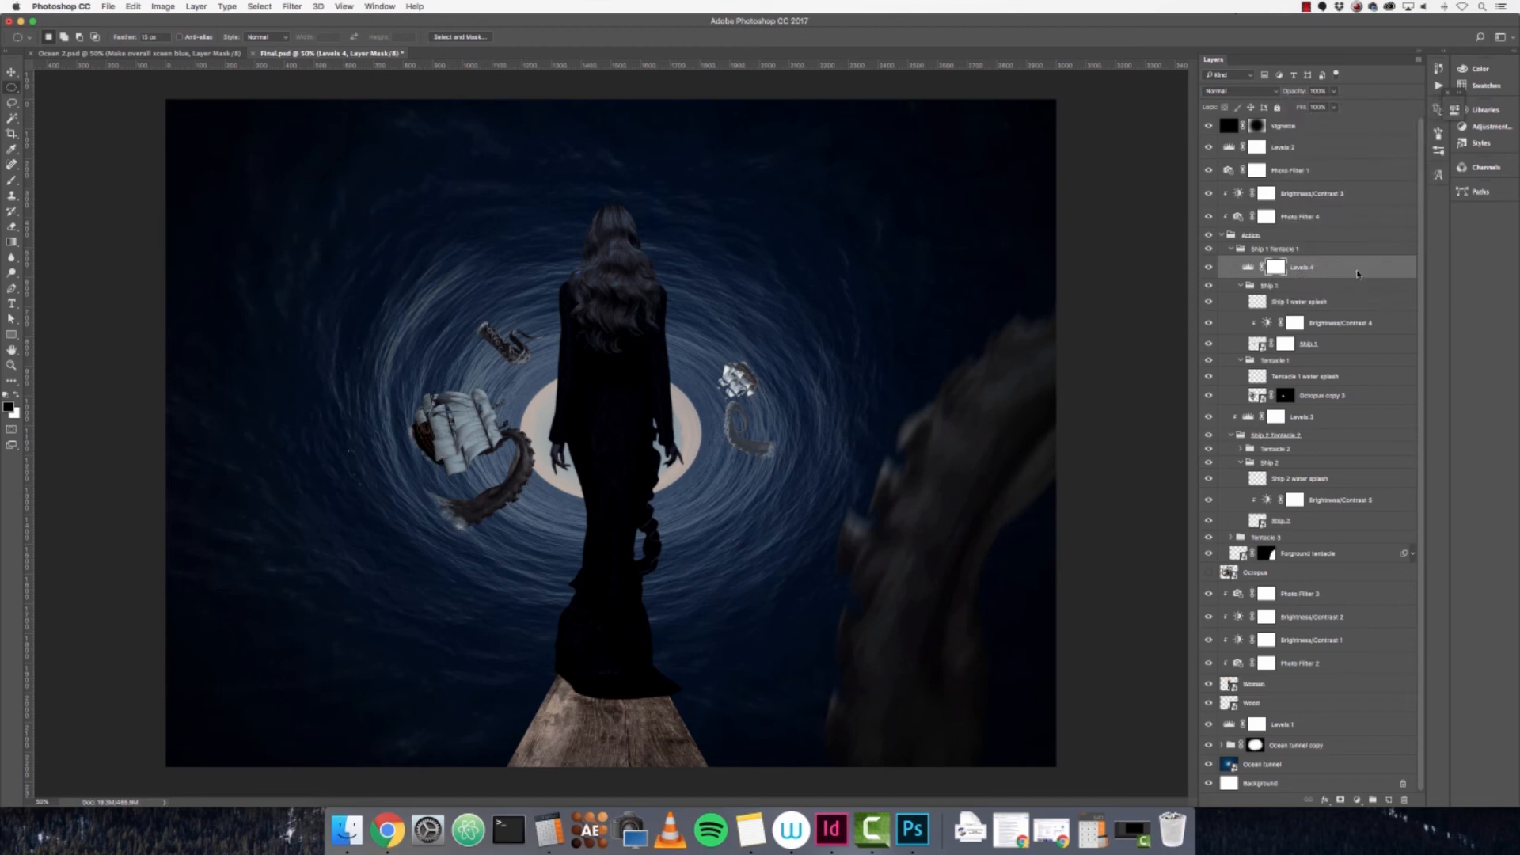
right_click(1358, 270)
left_click(1295, 470)
left_click_drag(1337, 270, 1350, 252)
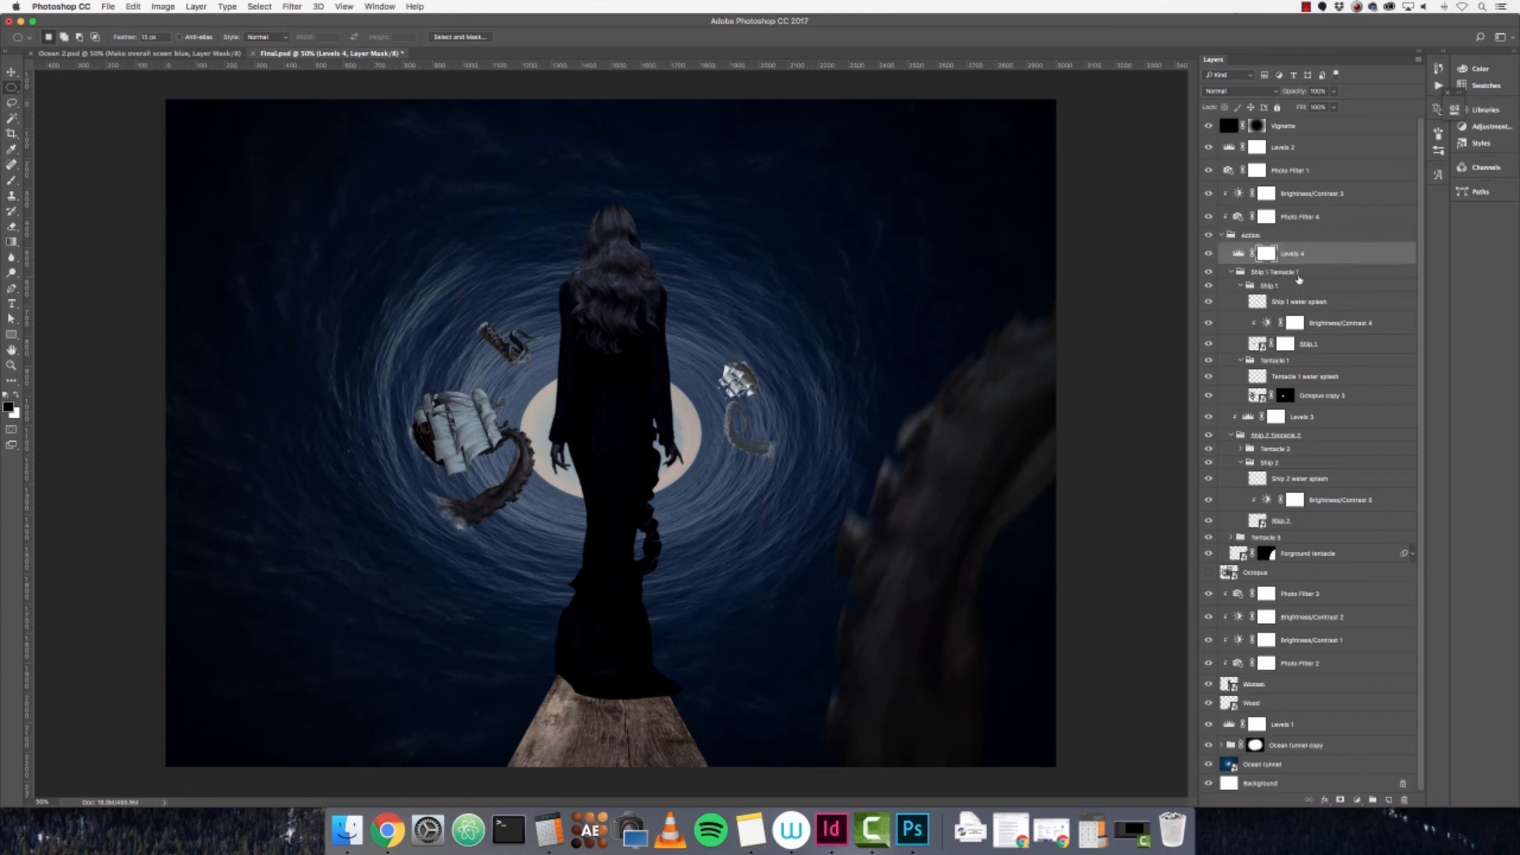
right_click(1352, 255)
left_click(1396, 450)
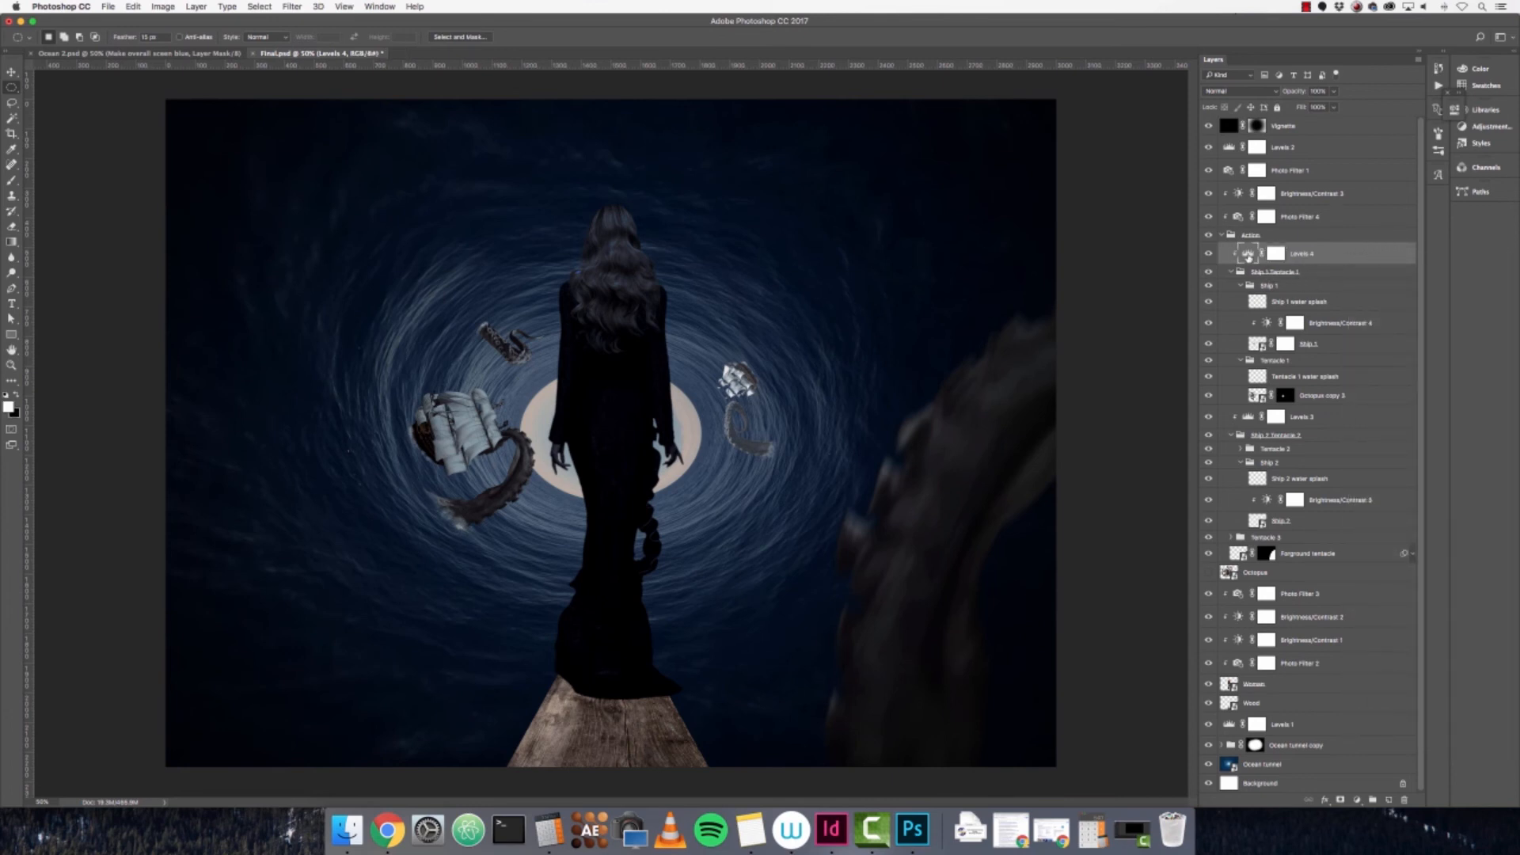
- Raise the shadow input level of the Ship 1 Tentacle 1 group's clipped Levels adjustment to deepen its blacks
double_click(1248, 254)
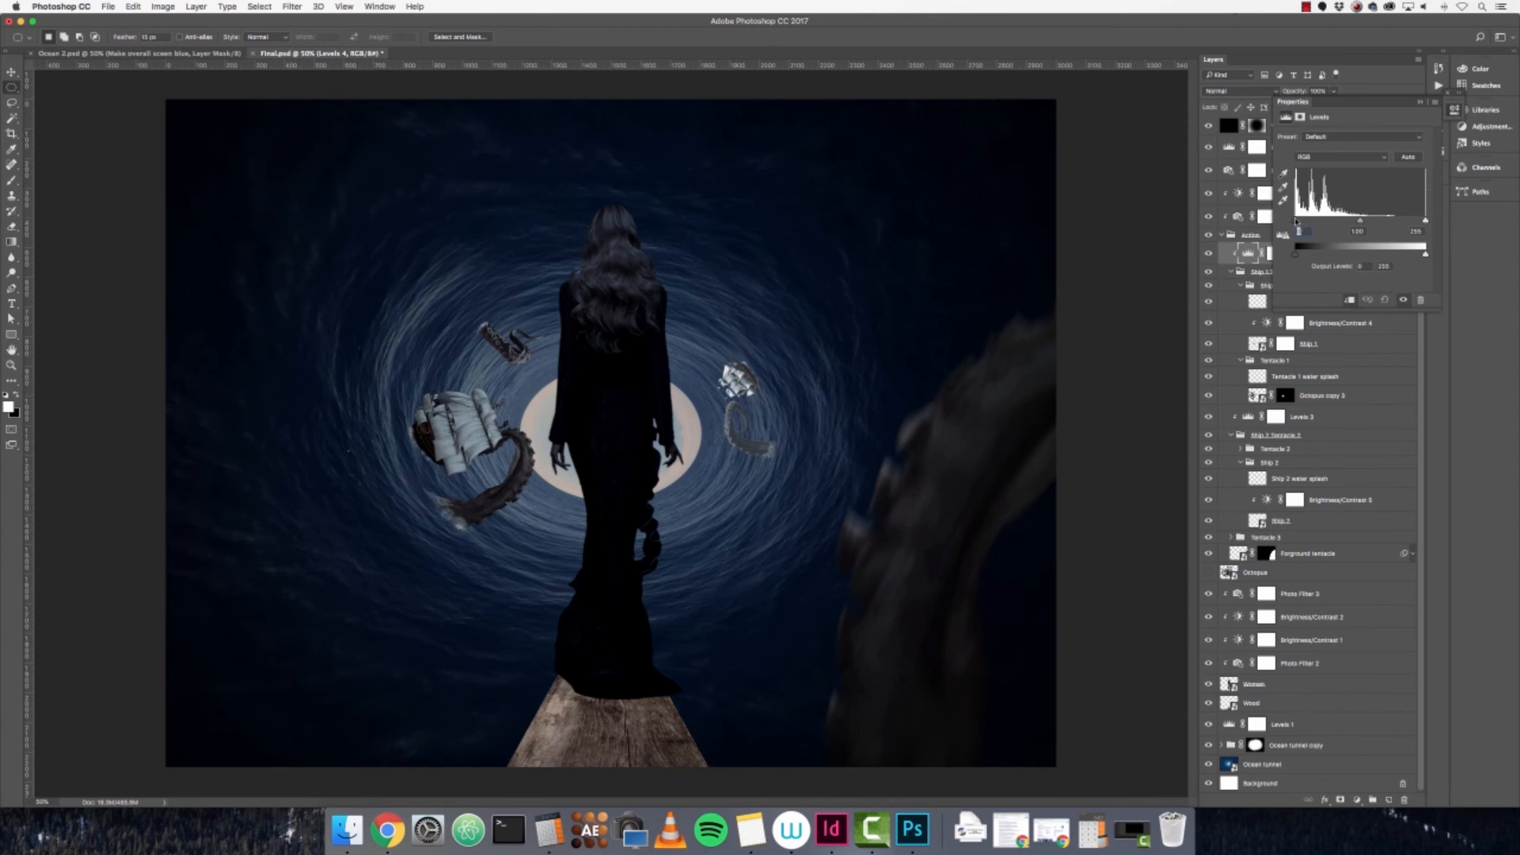
left_click_drag(1297, 221, 1308, 221)
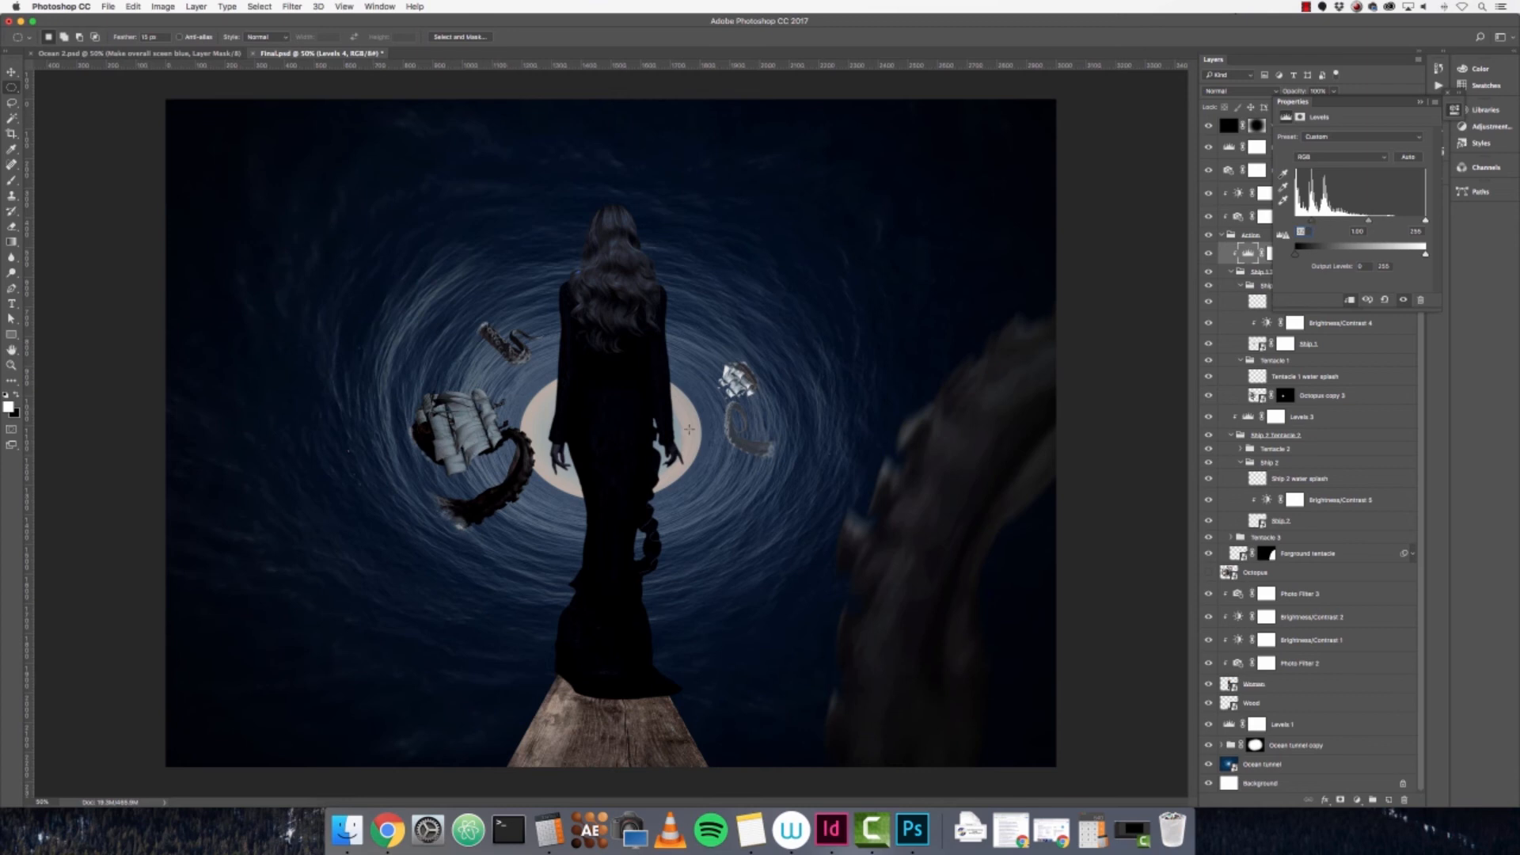
left_click(1419, 102)
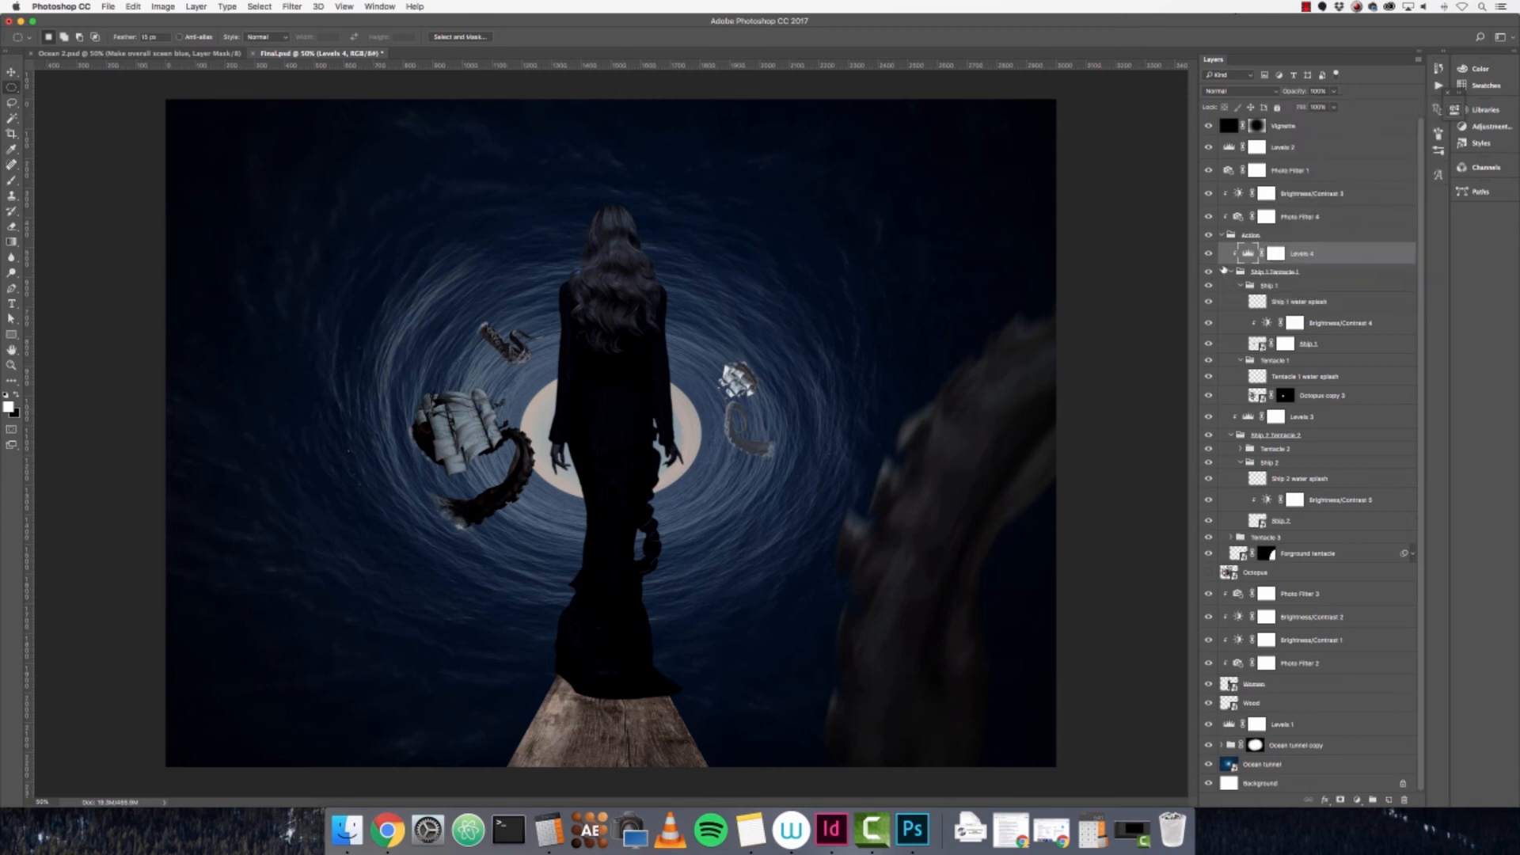
- Compare the Ship 1 Tentacle 1 group with and without its clipped Levels adjustment
left_click(1209, 254)
left_click(1209, 254)
left_click(1209, 254)
left_click(1209, 254)
left_click(1209, 254)
left_click(1209, 254)
- Add a Levels adjustment clipped to the foreground tentacle layer, raise its shadow input level to darken the tentacle, and compare the effect
left_click(1283, 536)
left_click(1302, 553)
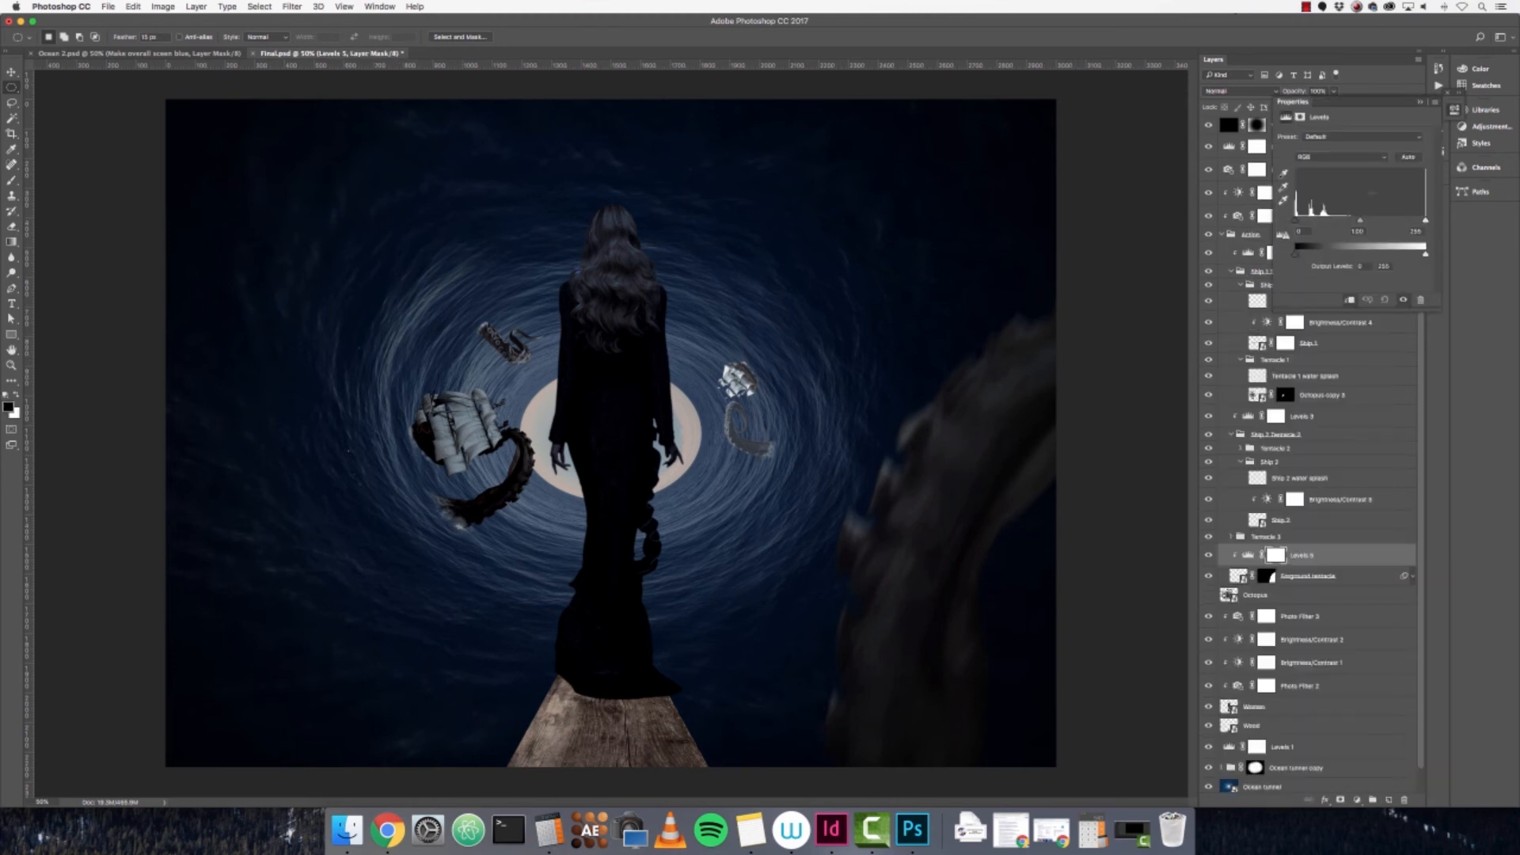
left_click_drag(1295, 221, 1312, 221)
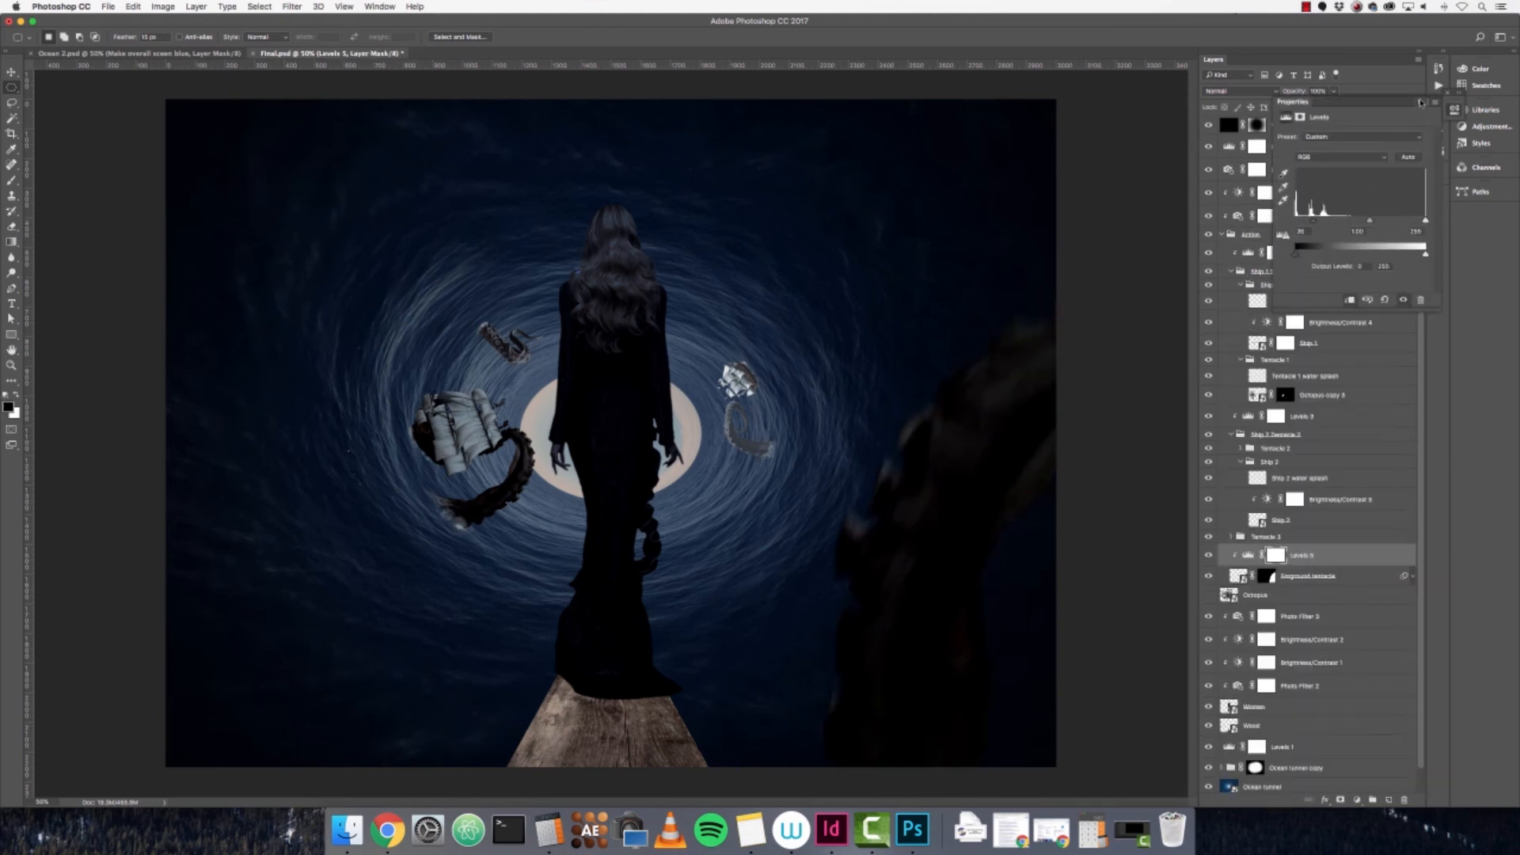
left_click(1421, 102)
left_click(1209, 556)
left_click(1209, 555)
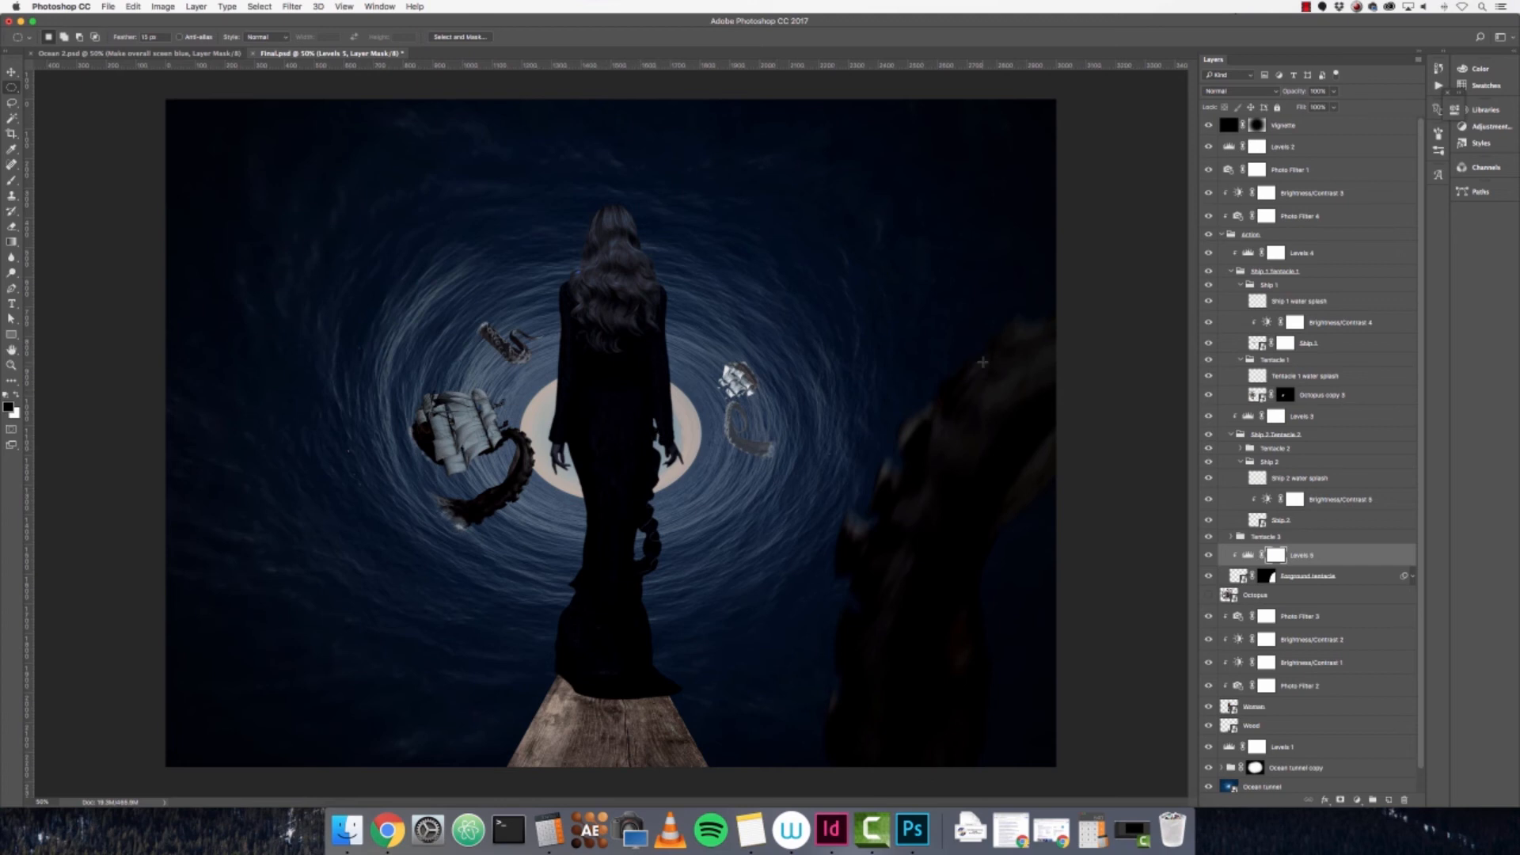
- Collapse the Action group and move the Woman and Wood layers with their four clipped adjustments directly below Photo Filter 1, above Brightness/Contrast 3
left_click(1319, 236)
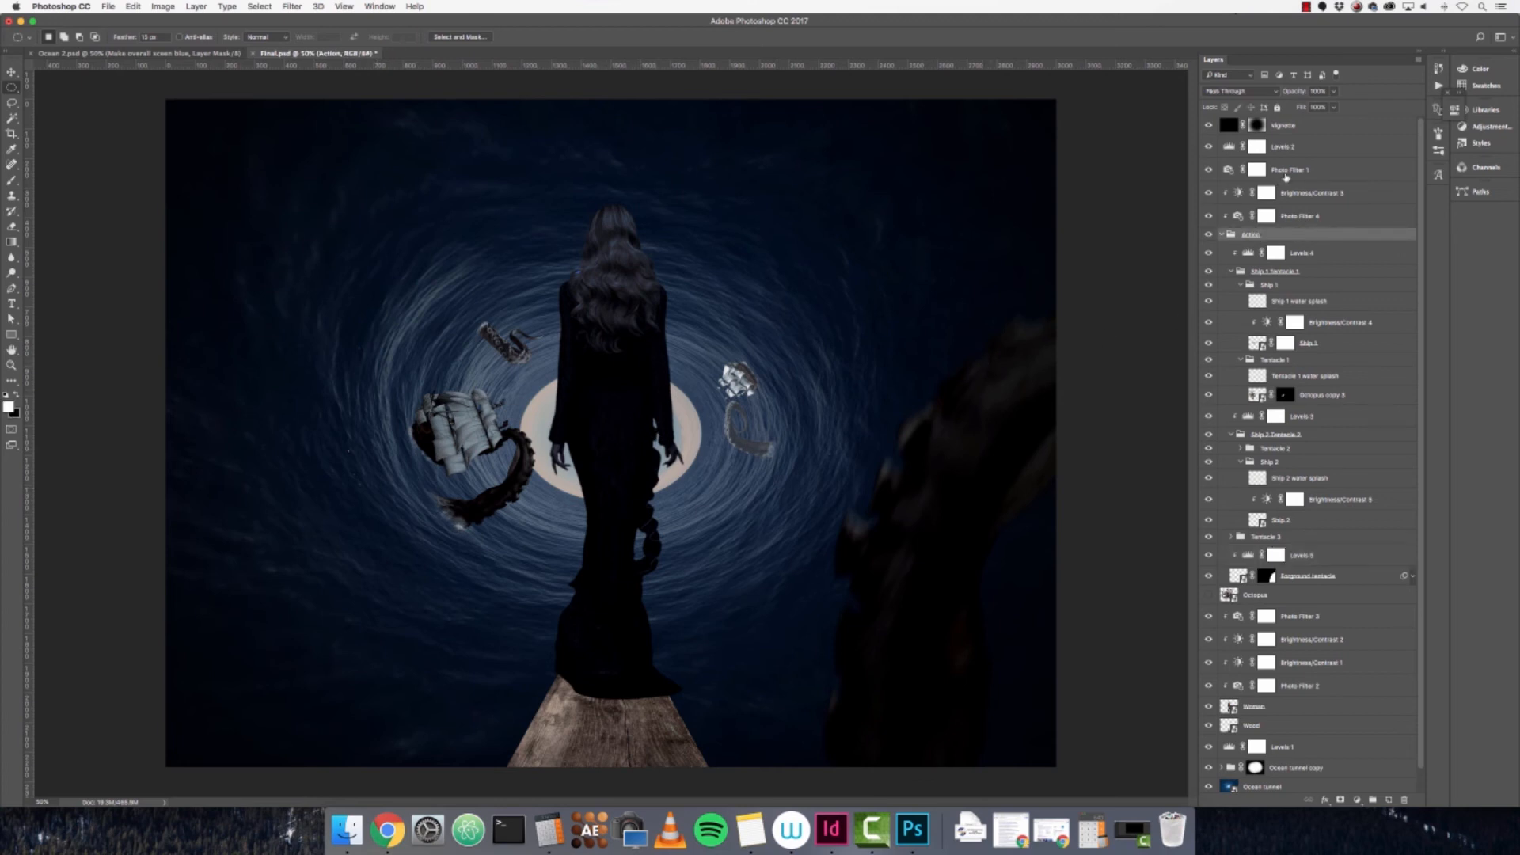
left_click(1223, 236)
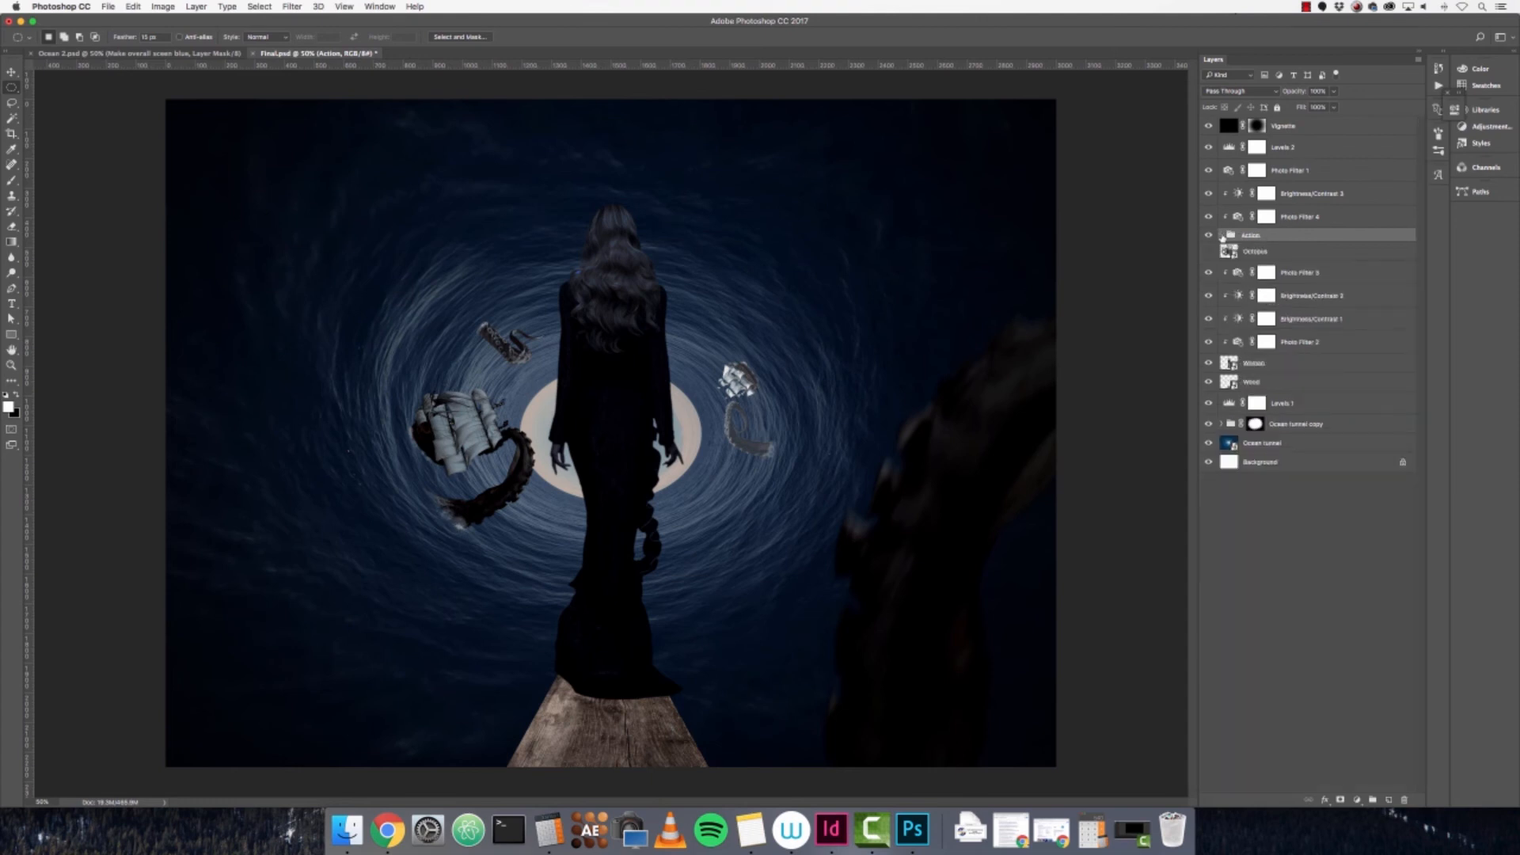
left_click(1293, 368)
left_click(1293, 386)
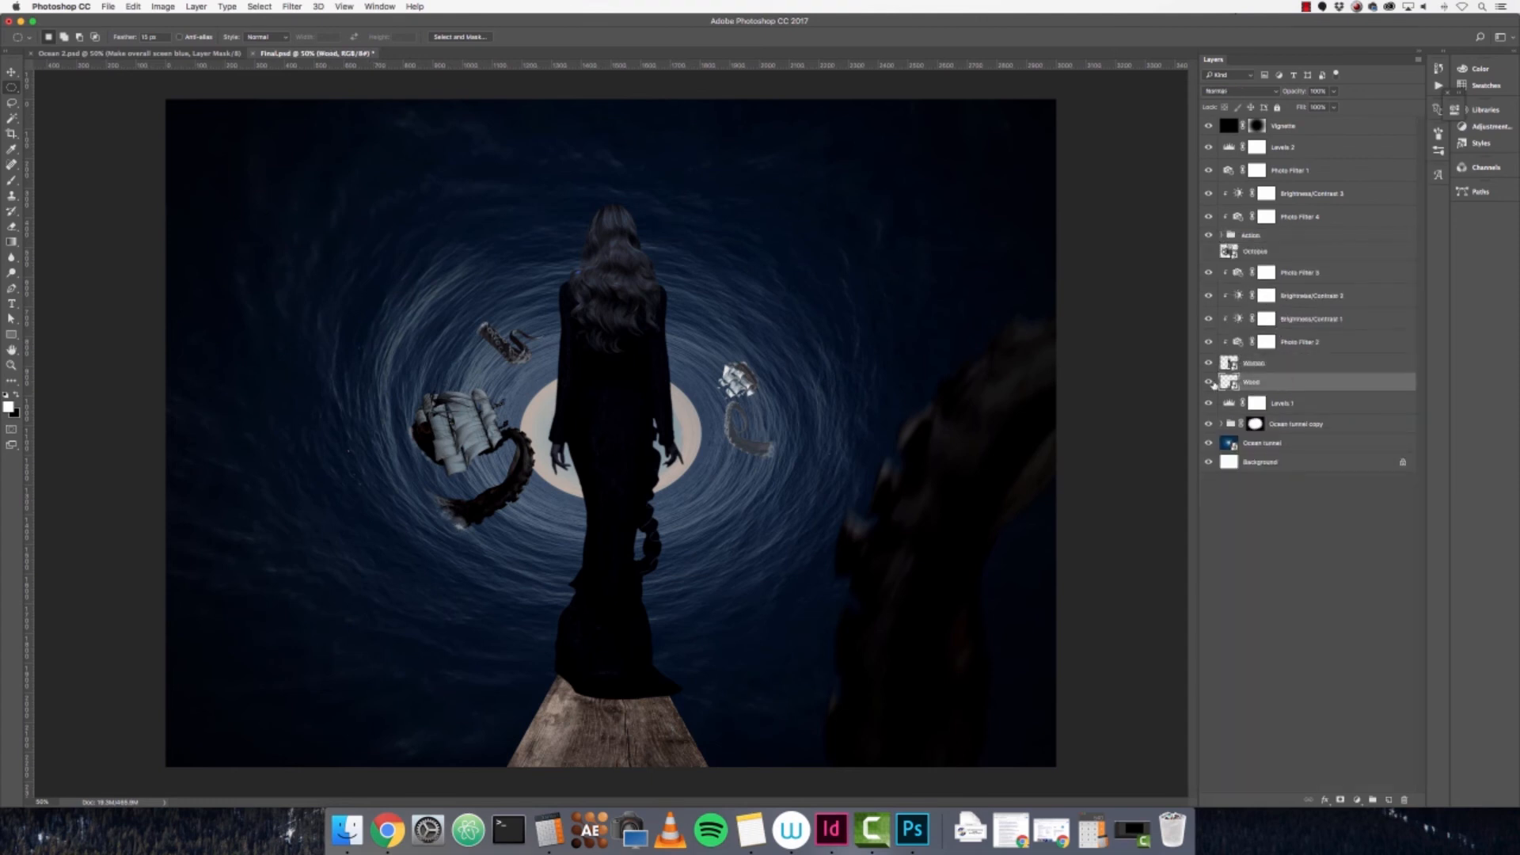
left_click(1299, 364, "shift")
left_click(1320, 272)
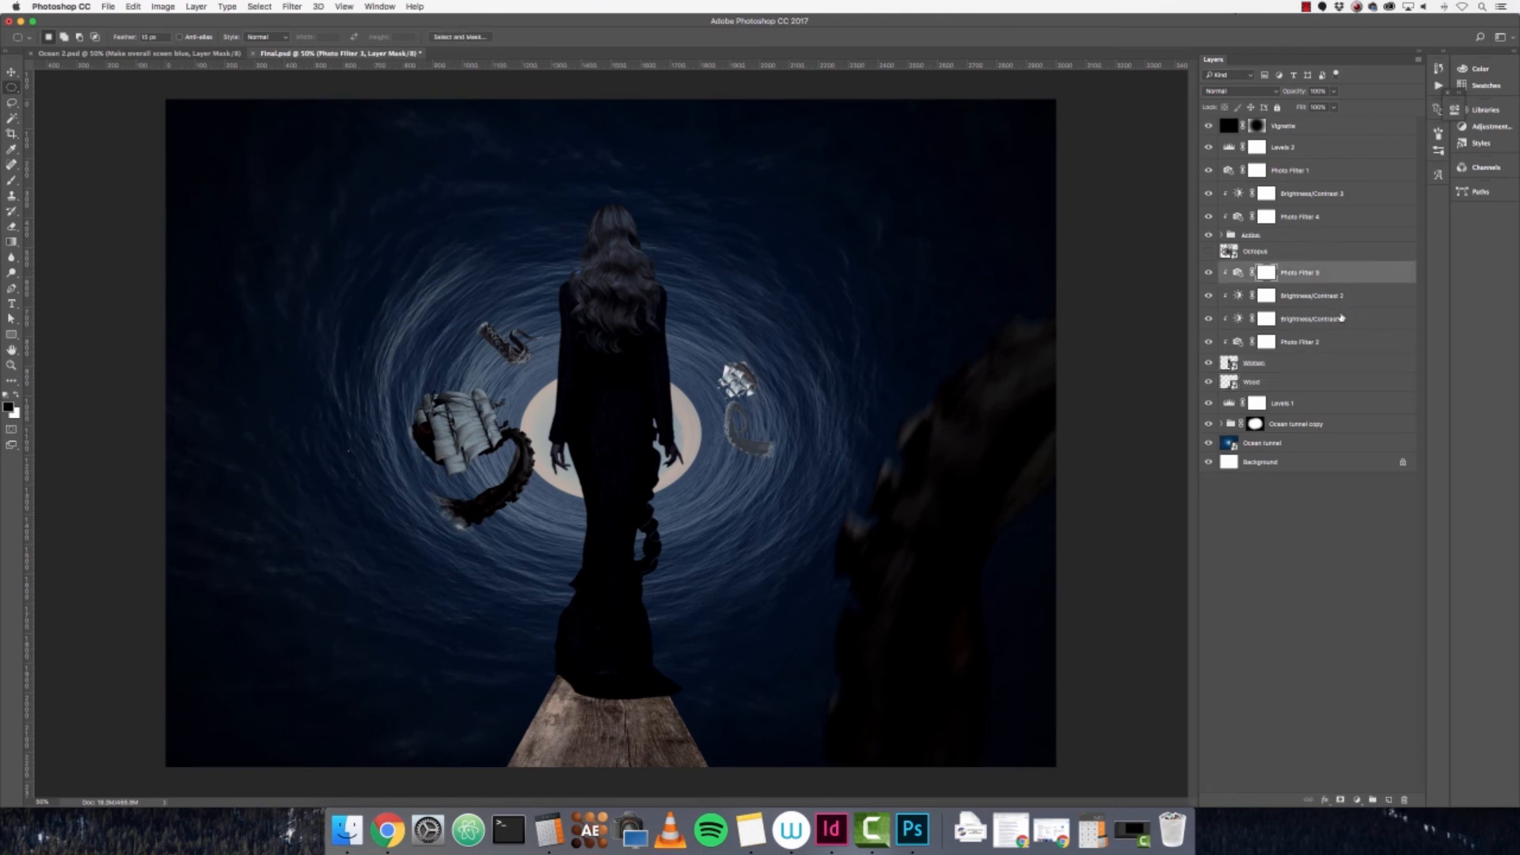
left_click(1295, 386, "shift")
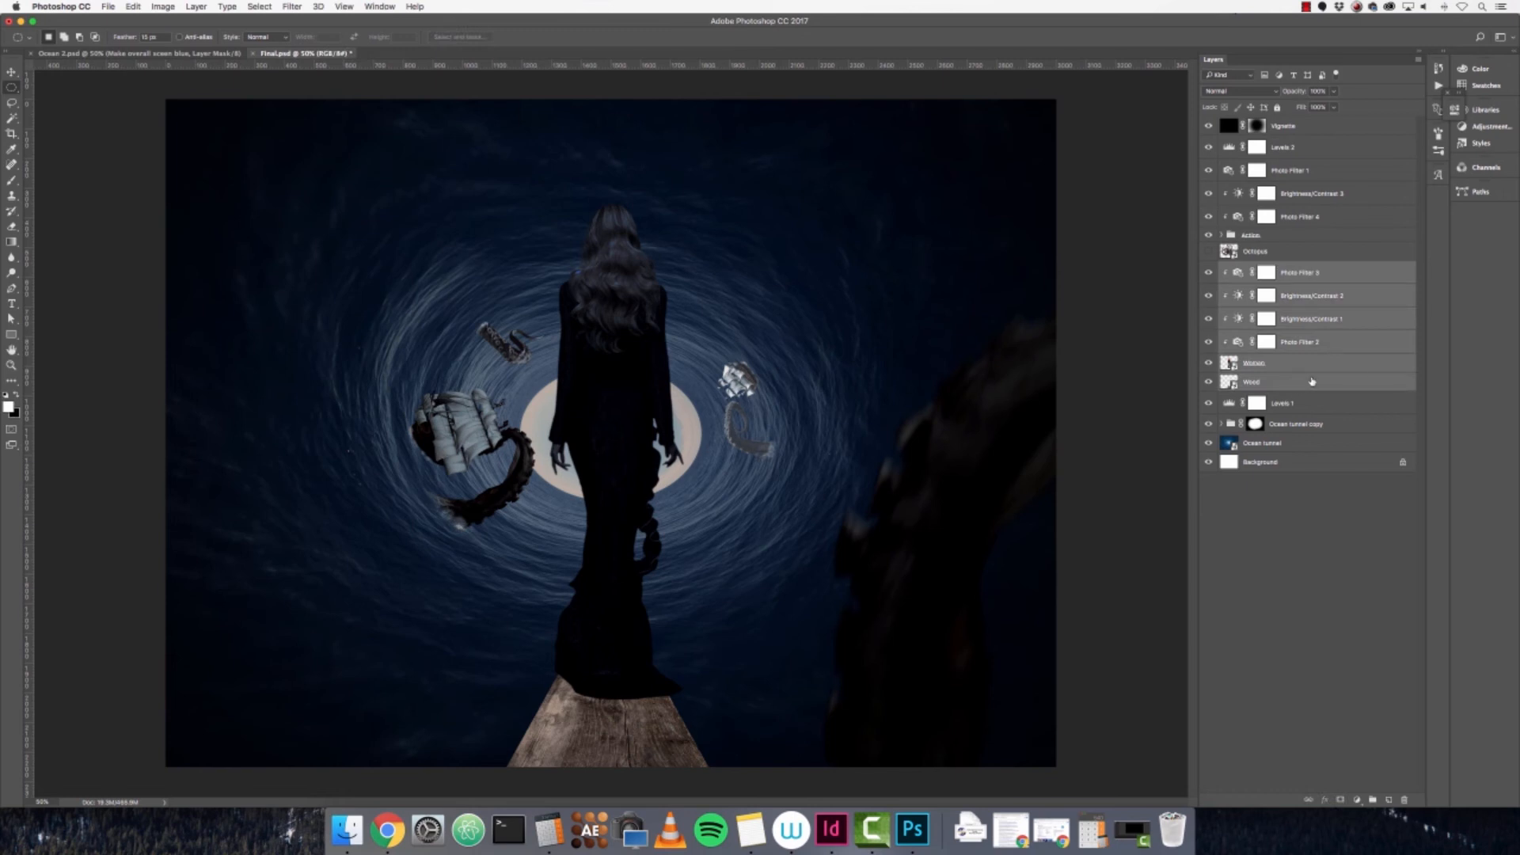
left_click_drag(1312, 385, 1300, 180)
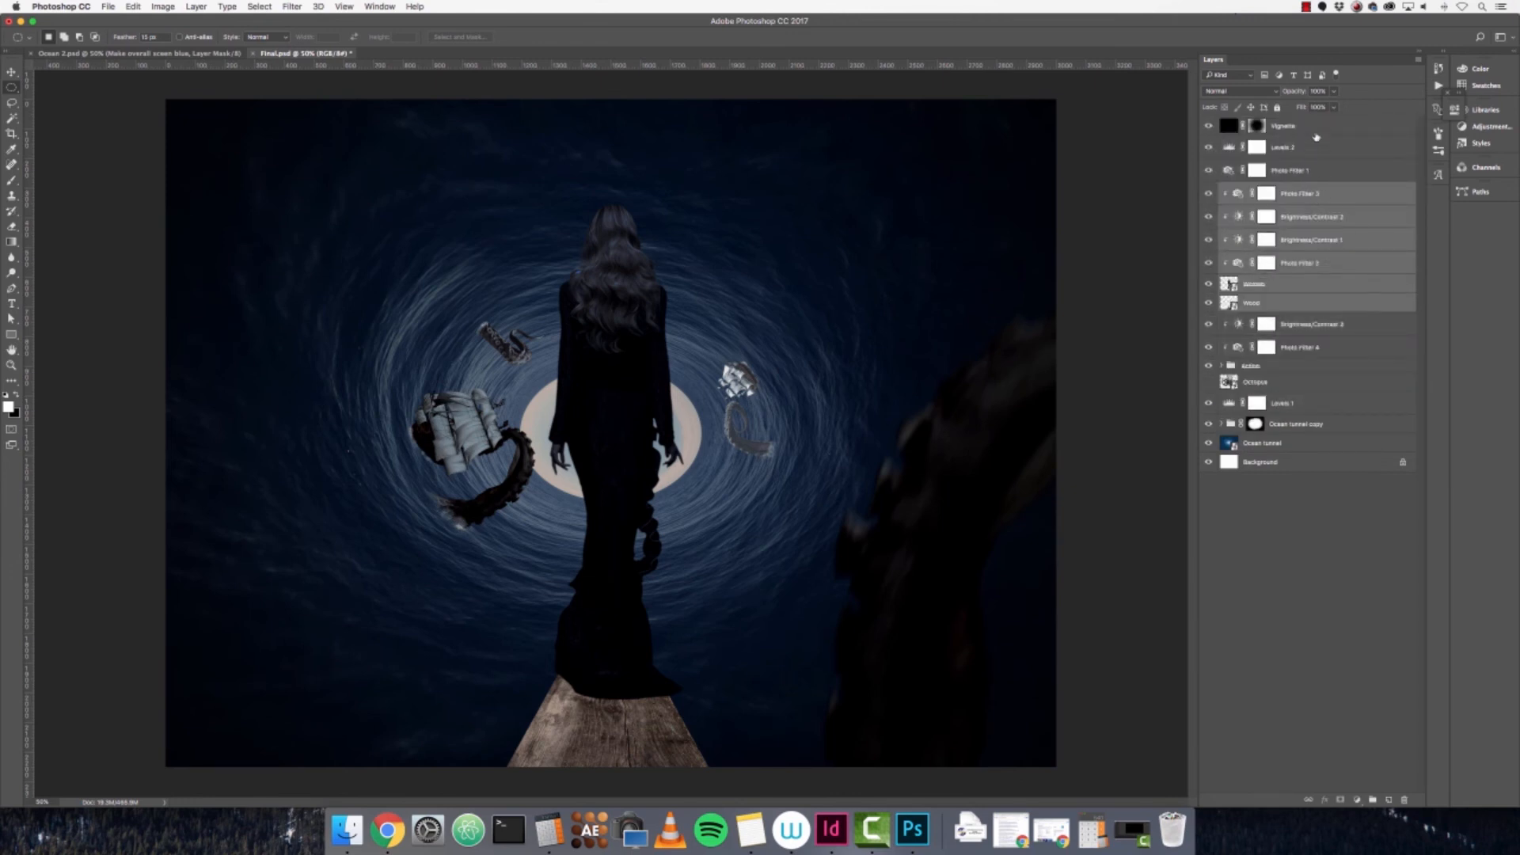
left_click(1338, 152)
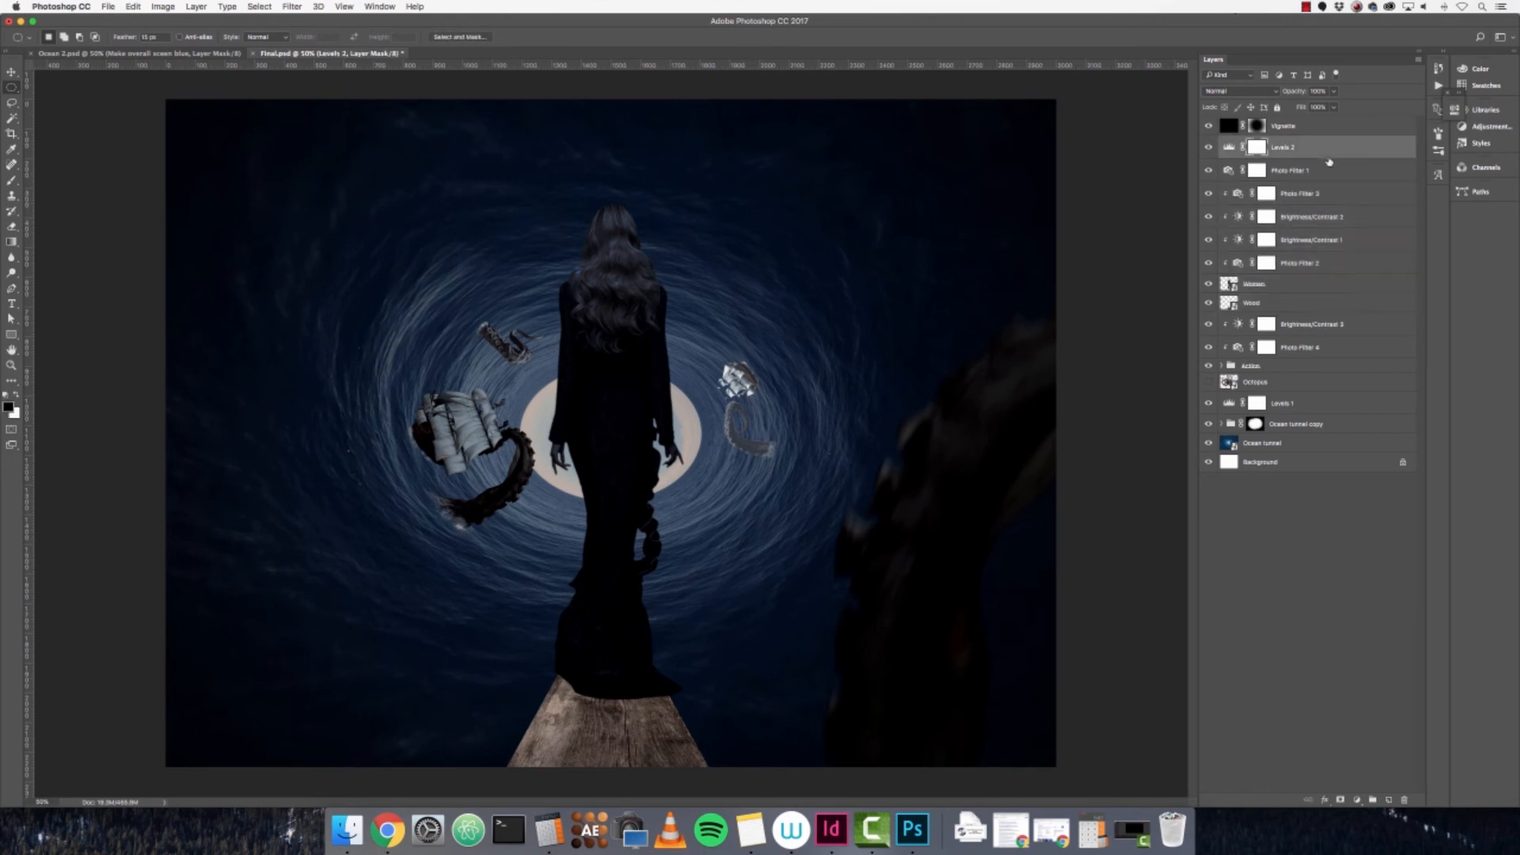
left_click(1319, 173)
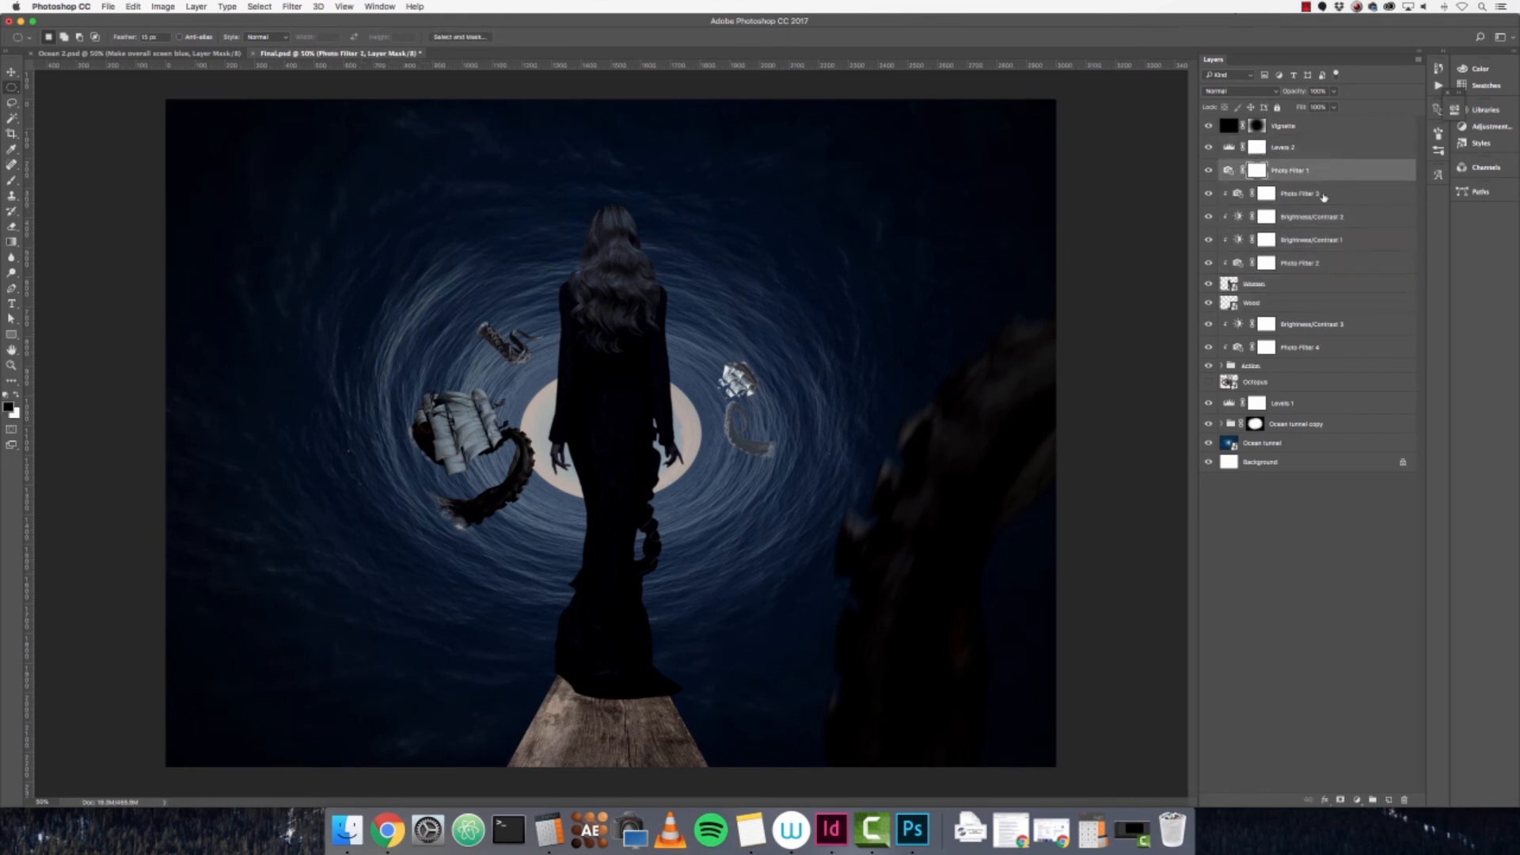
left_click(1322, 194)
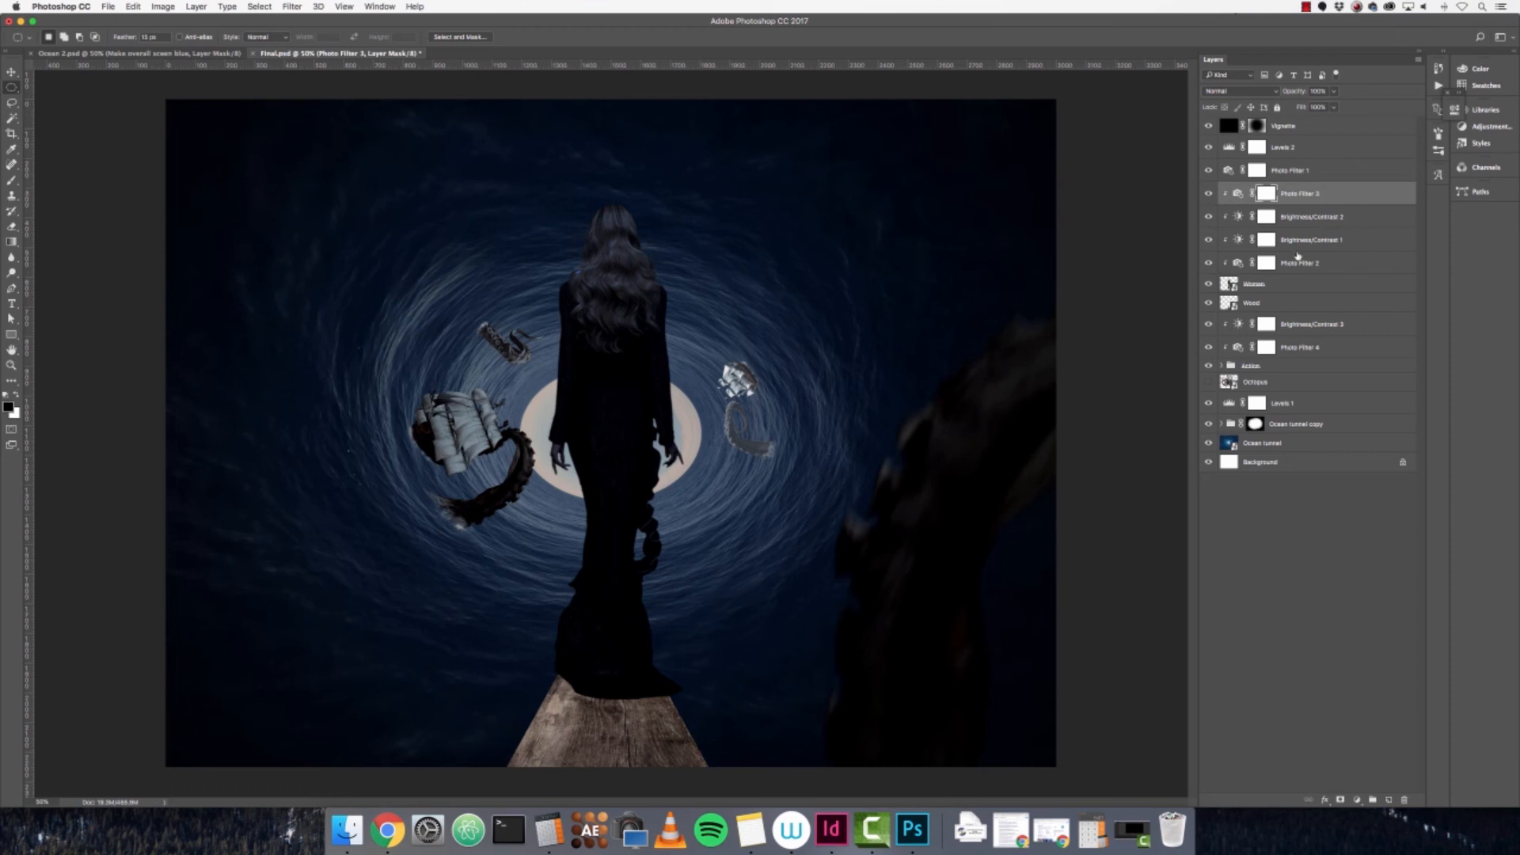
left_click(1307, 292)
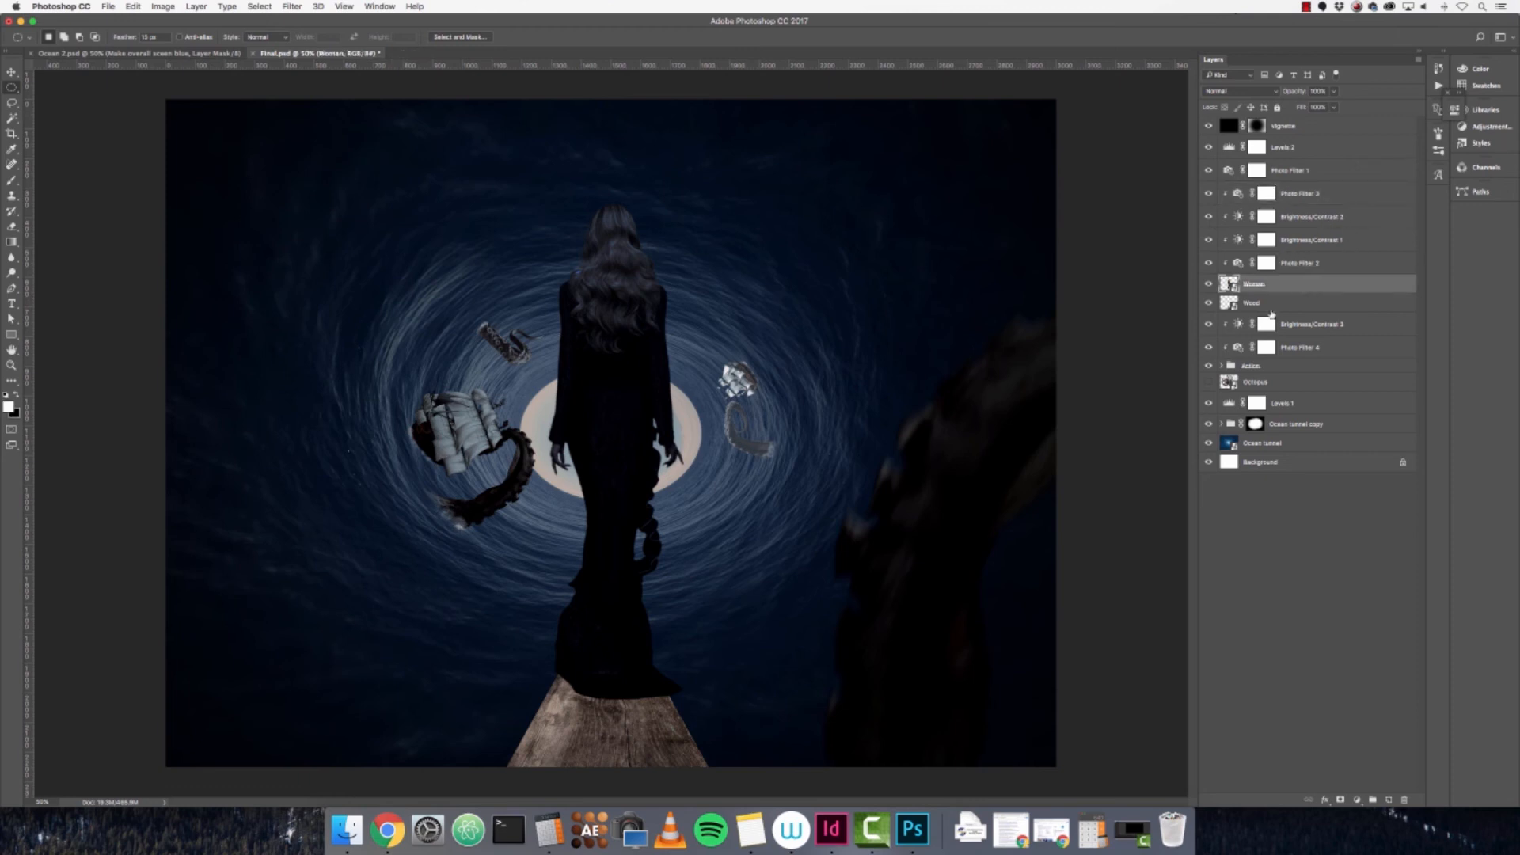
- Add an empty layer named "Glow big" directly below the Wood layer, and duplicate it as "Glow small"
left_click(1275, 307)
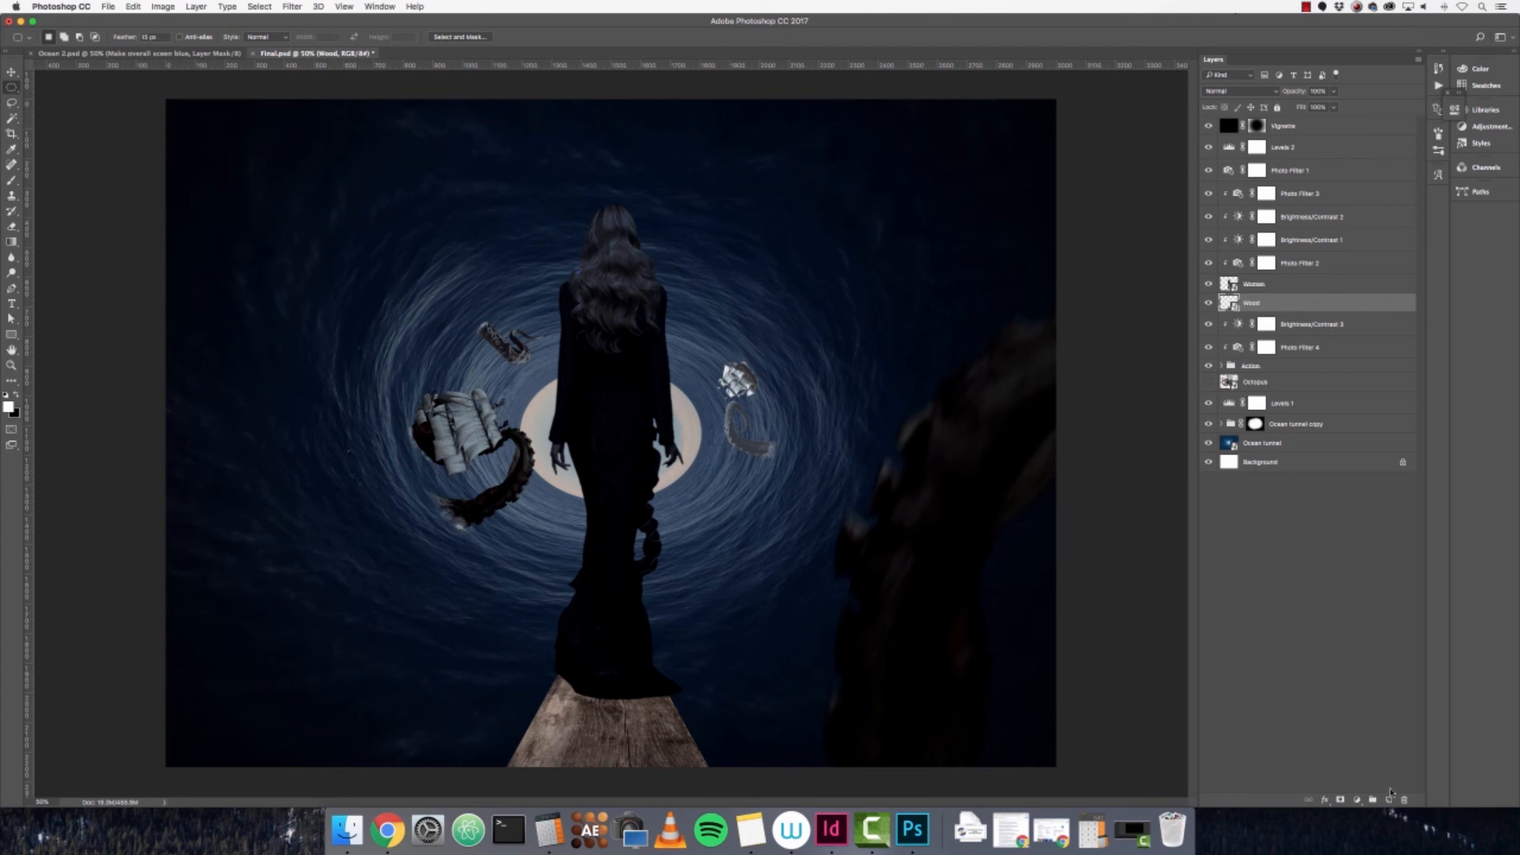
left_click(1389, 800)
left_click_drag(1318, 302, 1256, 324)
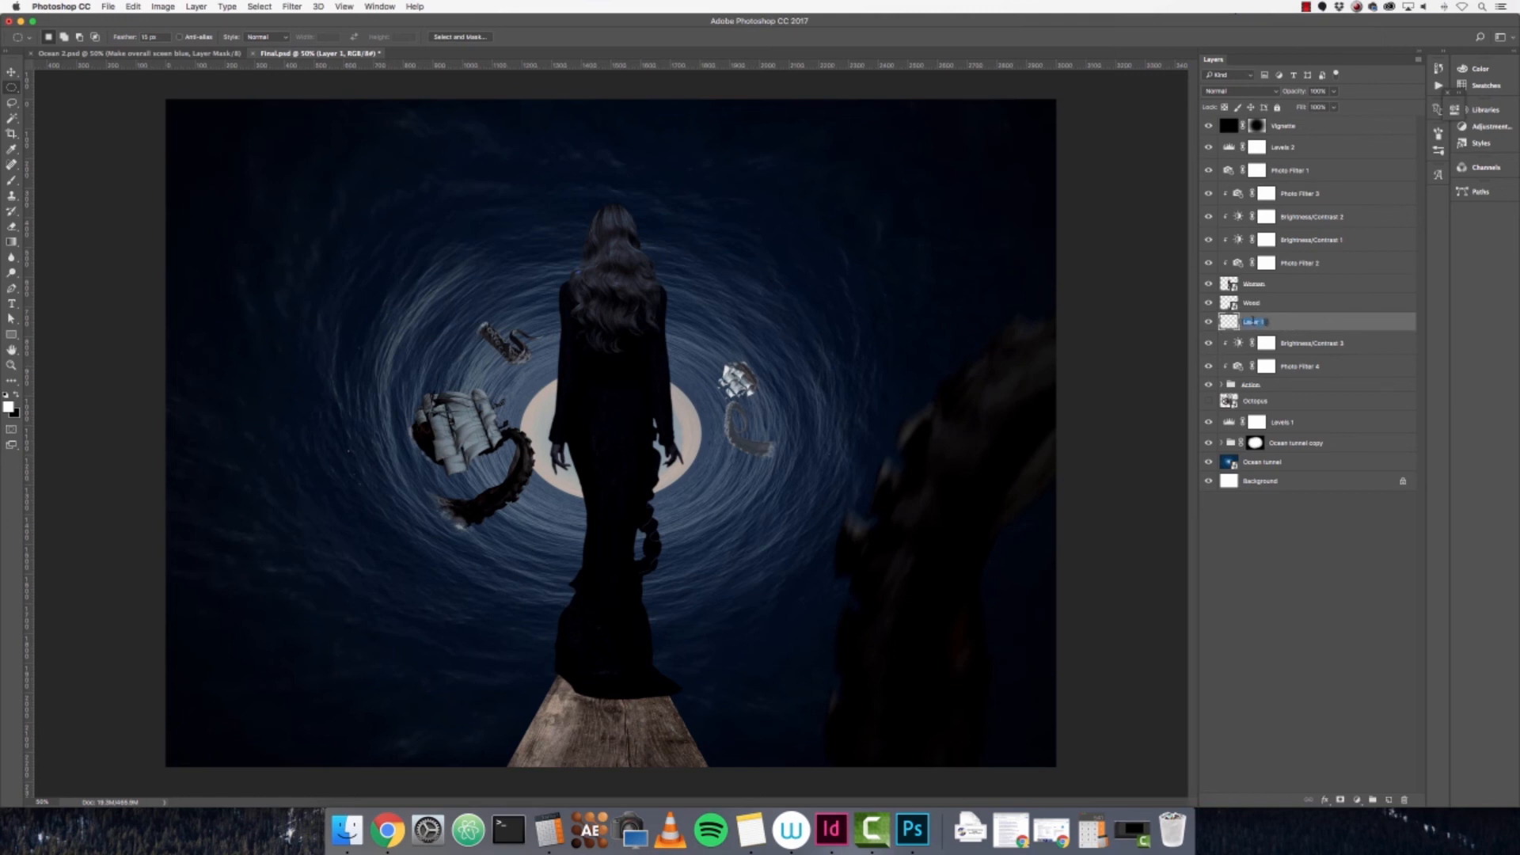
type("Glow bg")
key("Return")
key("super+j")
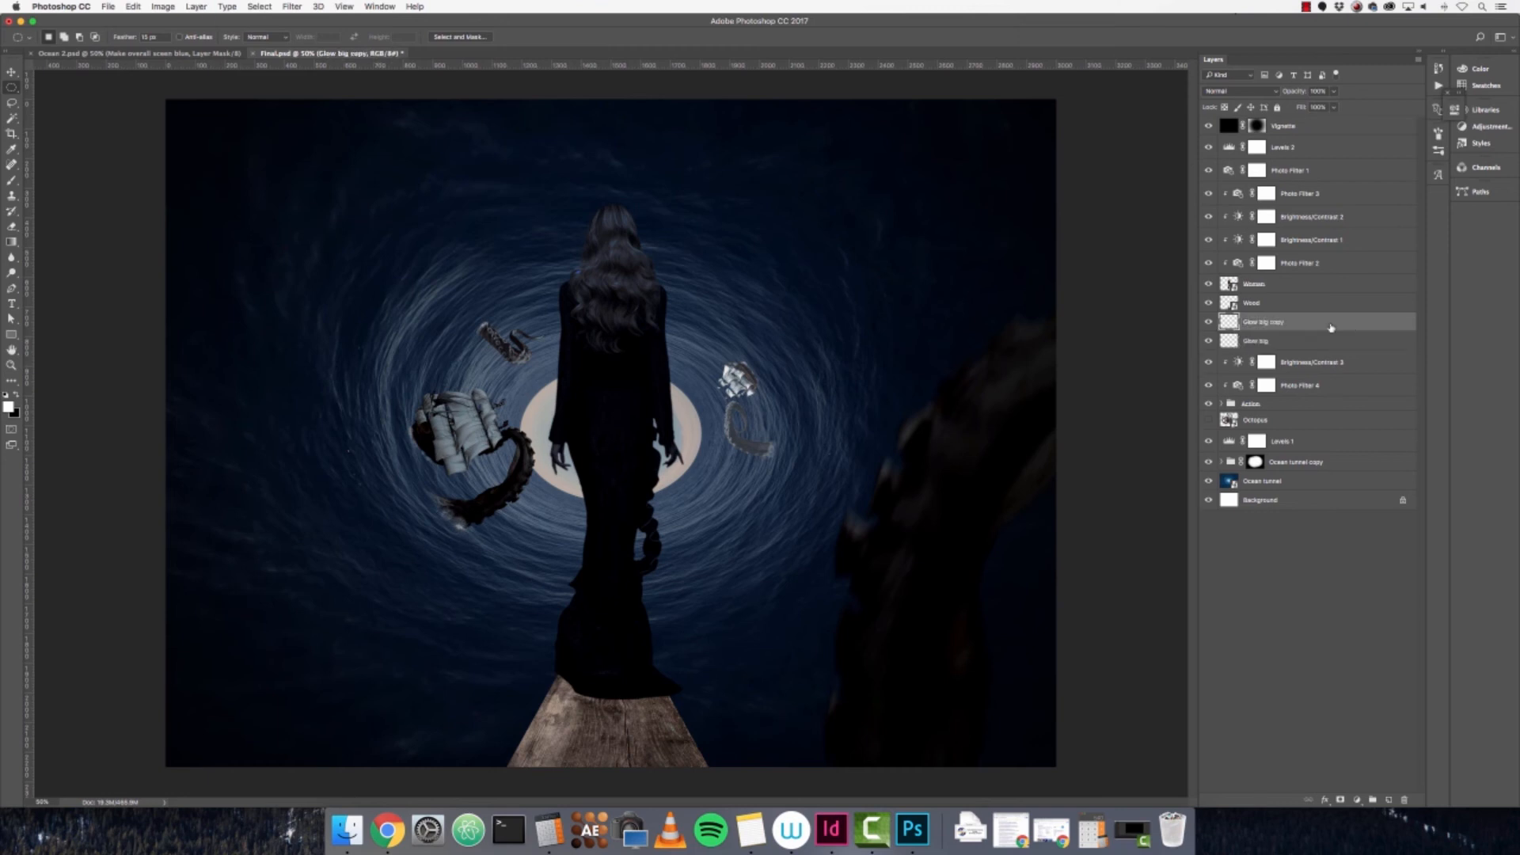
type("Glow small")
key("Return")
- Set up a soft round brush at 100% opacity for painting on the Glow big layer
left_click(1299, 340)
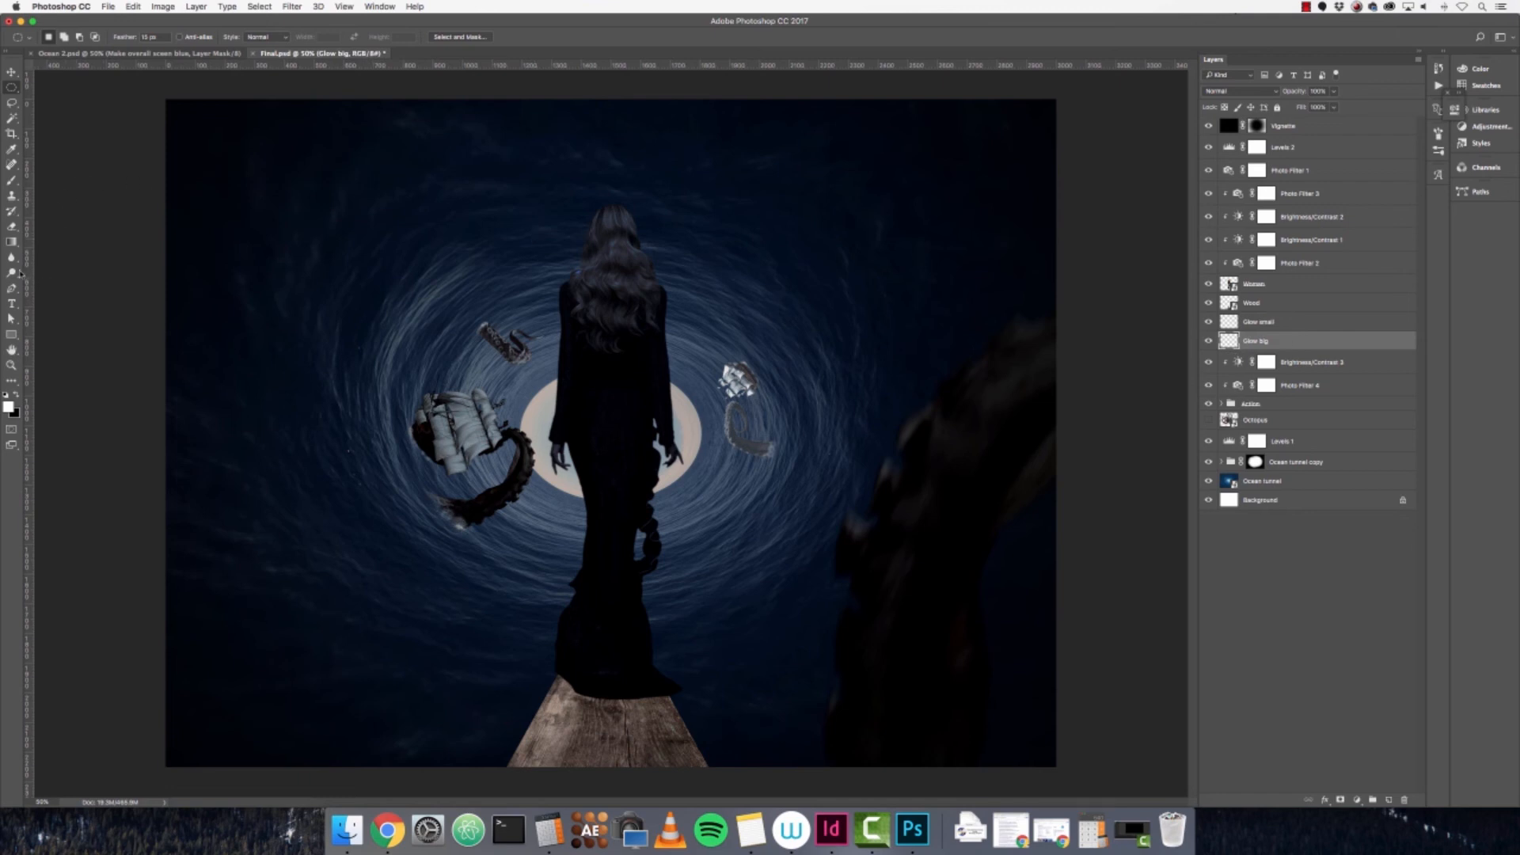
left_click(12, 180)
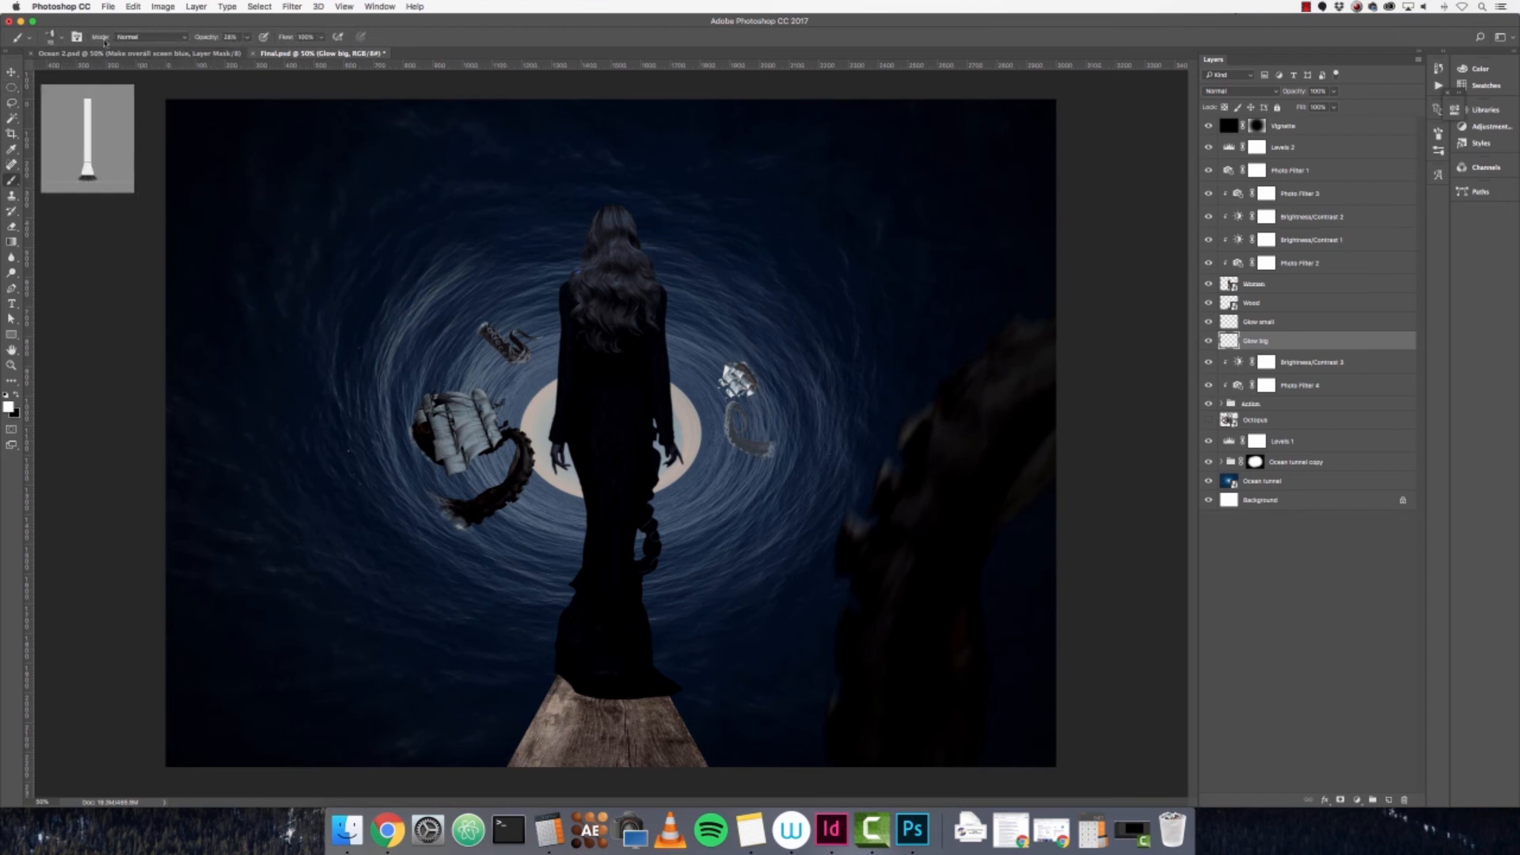
left_click(58, 39)
left_click(101, 124)
left_click(239, 29)
left_click(248, 37)
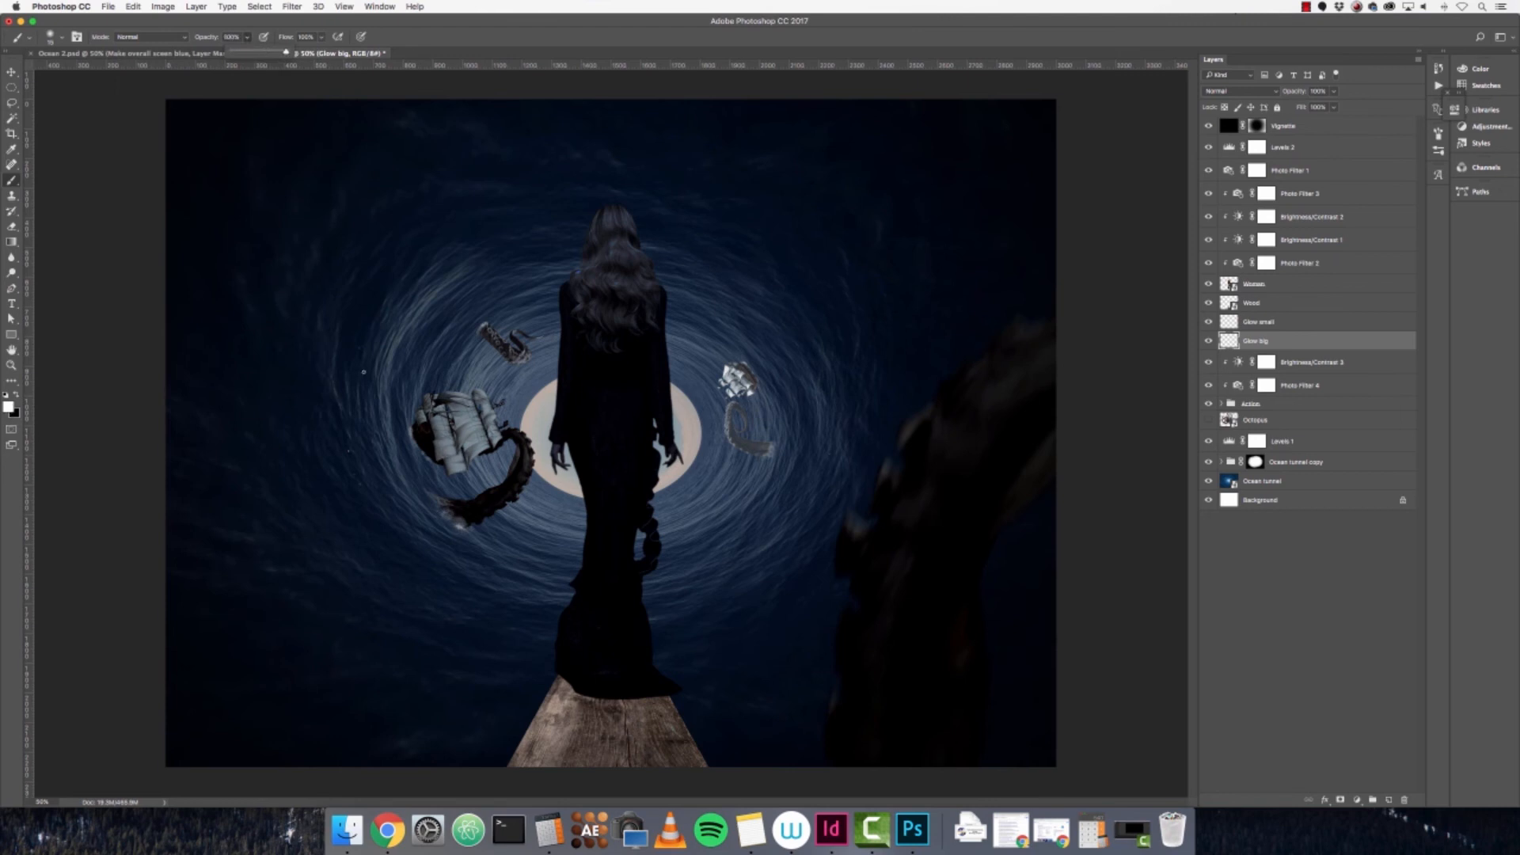
- Paint a very large soft white glow centred on the tunnel opening on Glow big, and lower that layer's opacity to about 50%
key("bracketright")
key("bracketright")
key("bracketright")
key("bracketright")
key("bracketright")
key("bracketright")
key("bracketright")
key("bracketright")
key("bracketright")
key("bracketright")
key("bracketright")
key("bracketright")
key("bracketright")
key("bracketright")
key("bracketright")
key("bracketright")
key("bracketright")
key("bracketright")
key("bracketright")
key("bracketright")
key("bracketright")
key("bracketright")
key("bracketright")
key("bracketright")
key("bracketright")
key("bracketright")
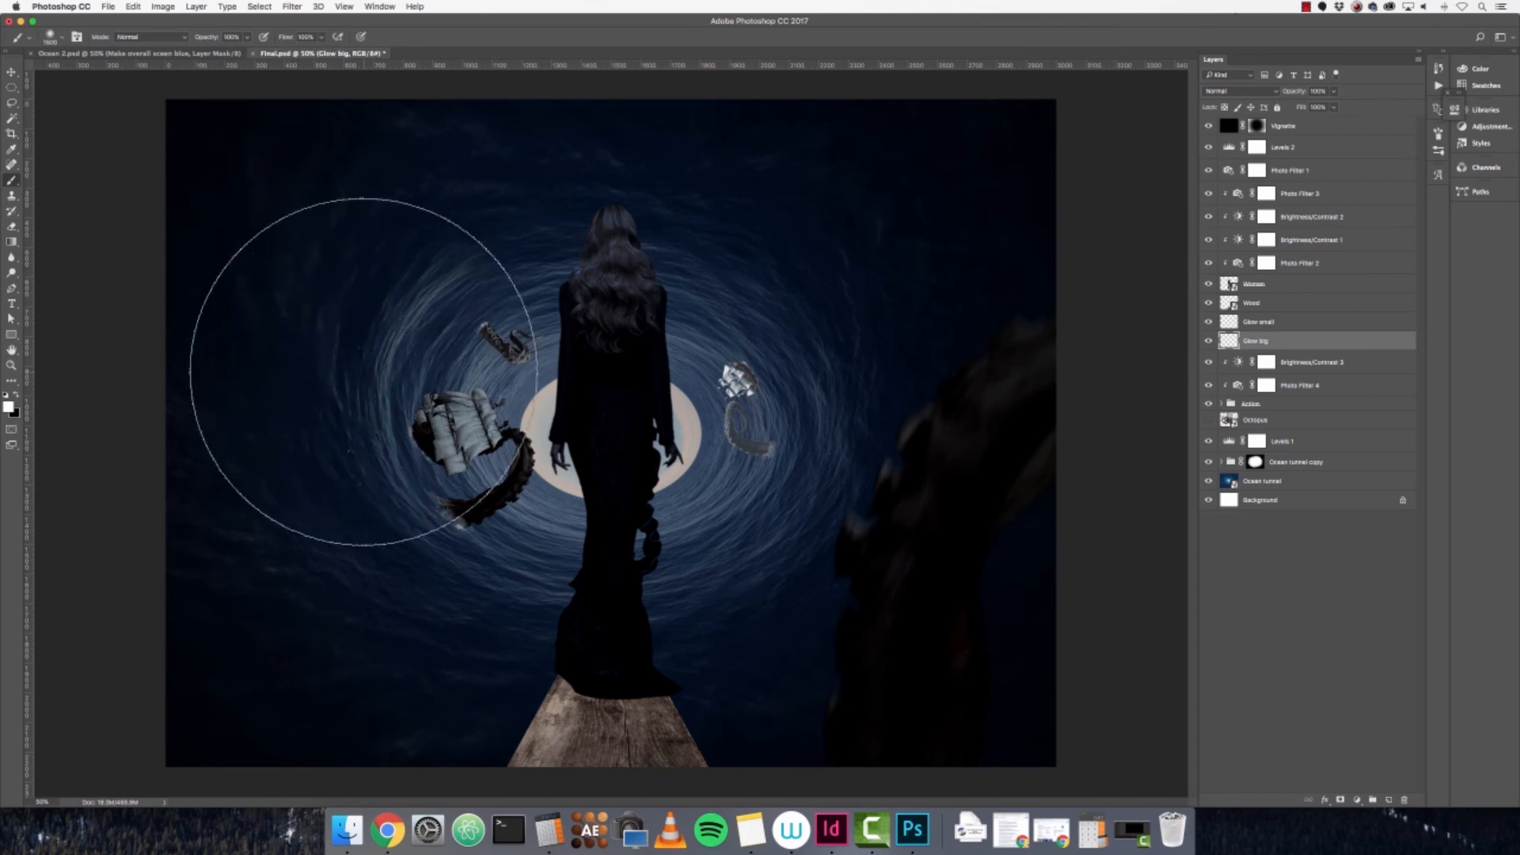
key("bracketright")
key("bracketright")
key("bracketright")
key("bracketright")
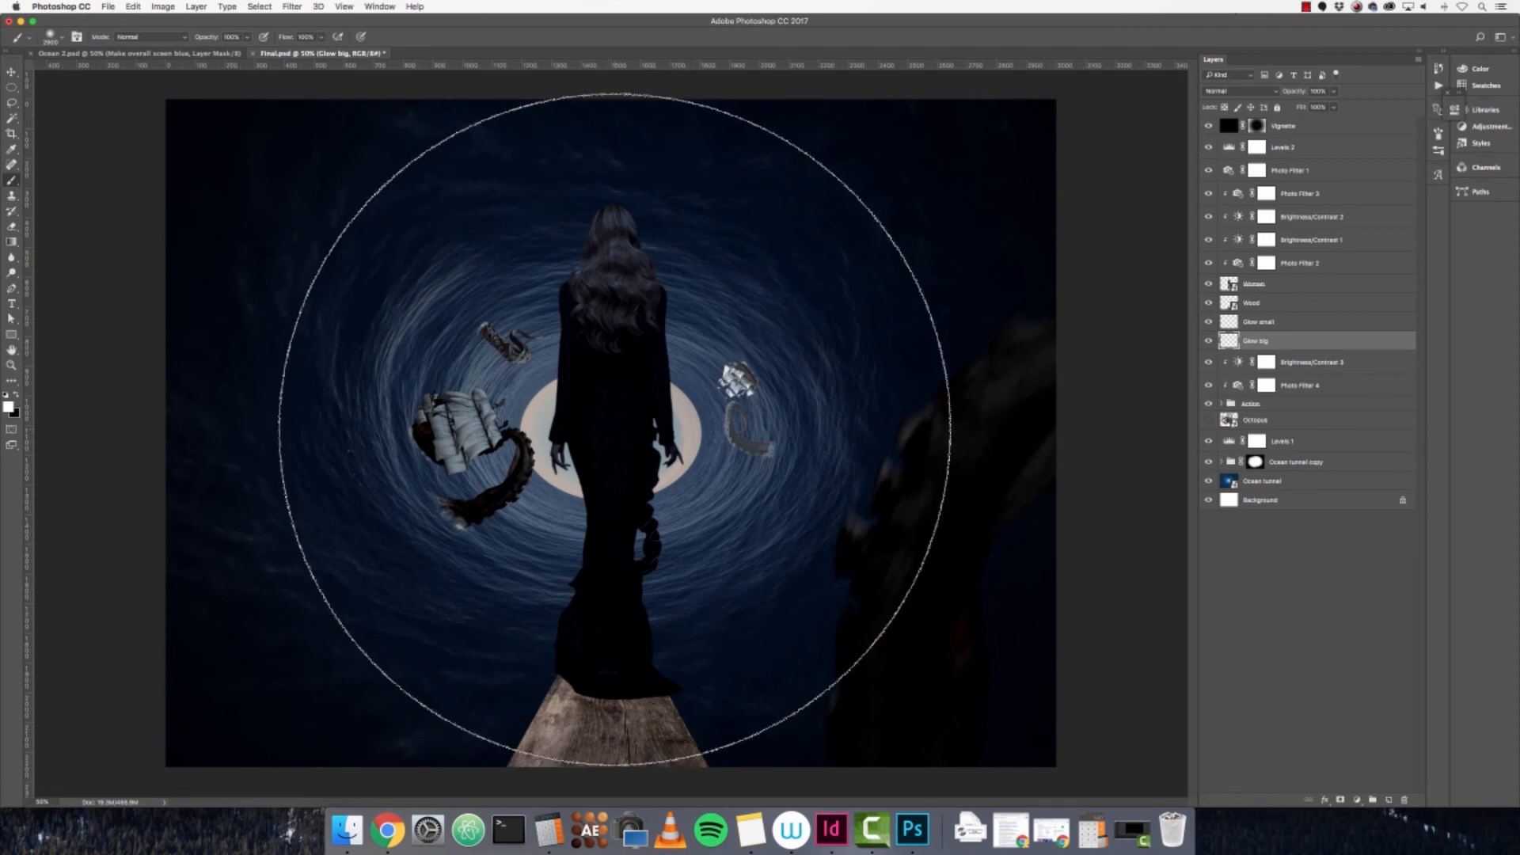
left_click(615, 430)
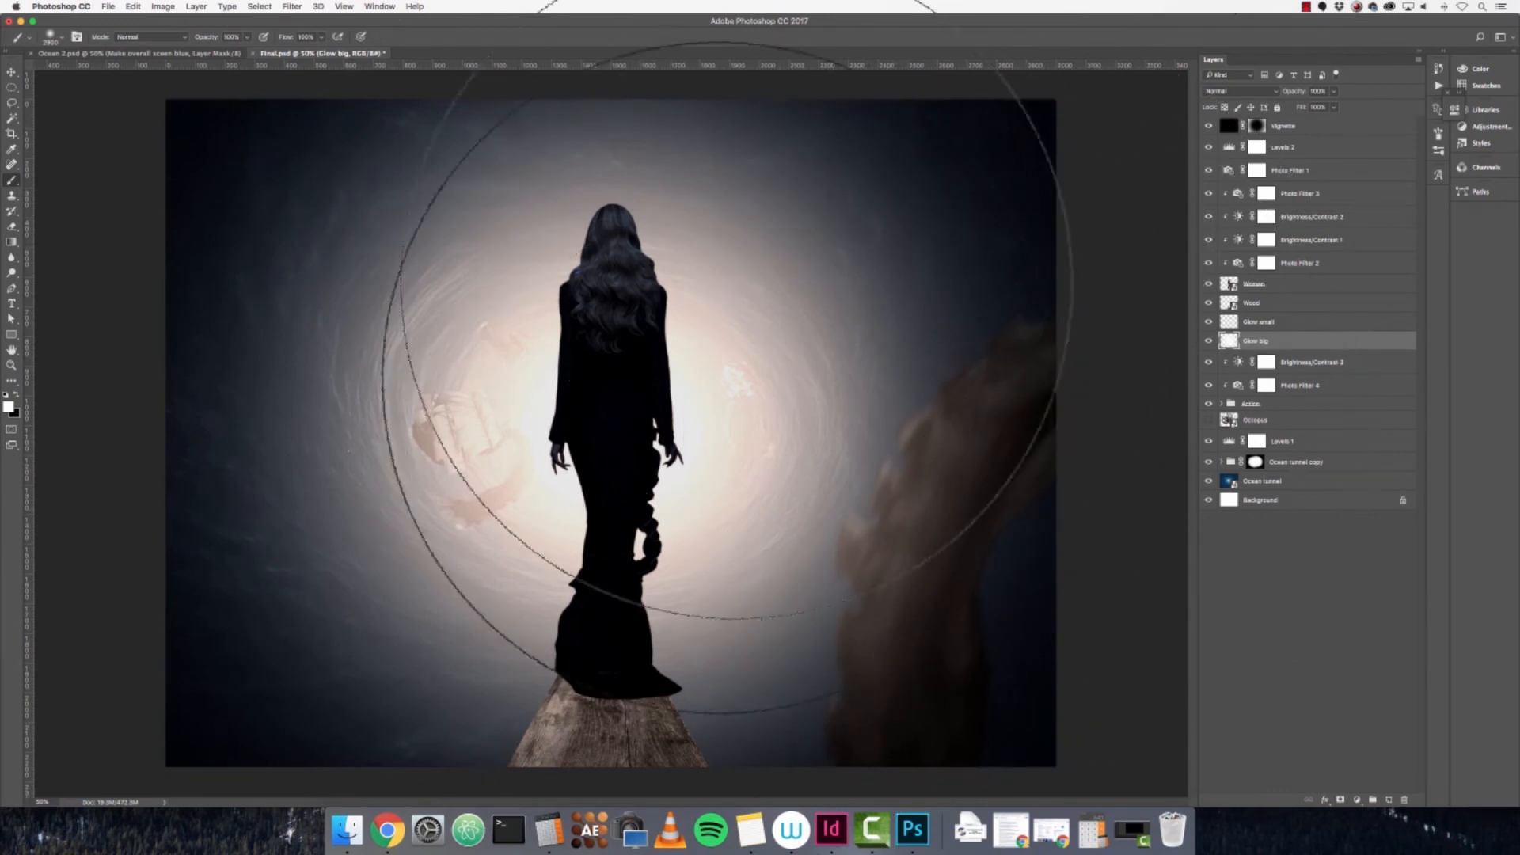
left_click(1334, 107)
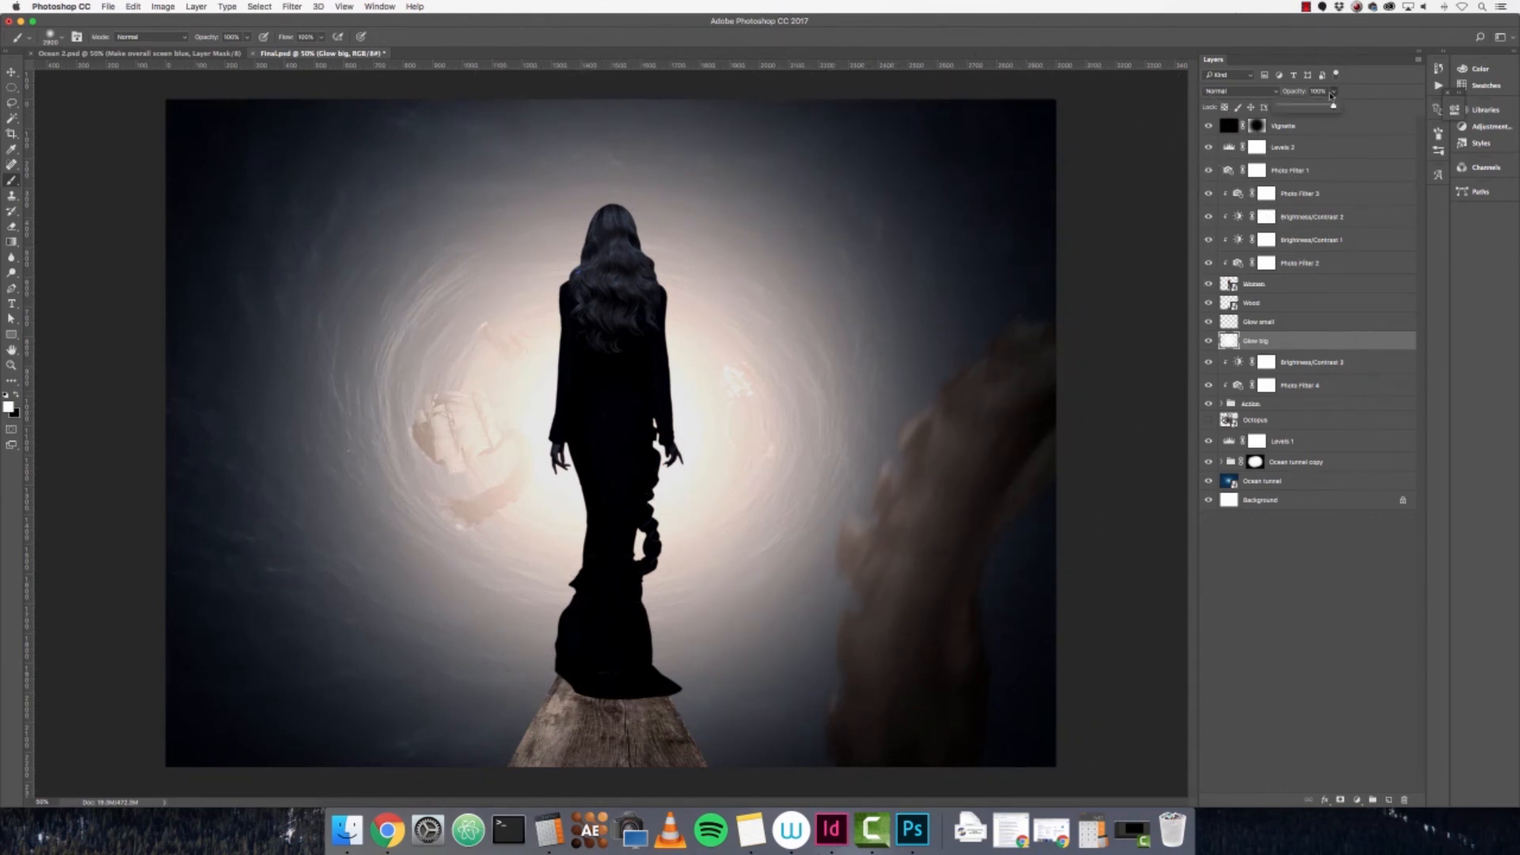
left_click(1308, 107)
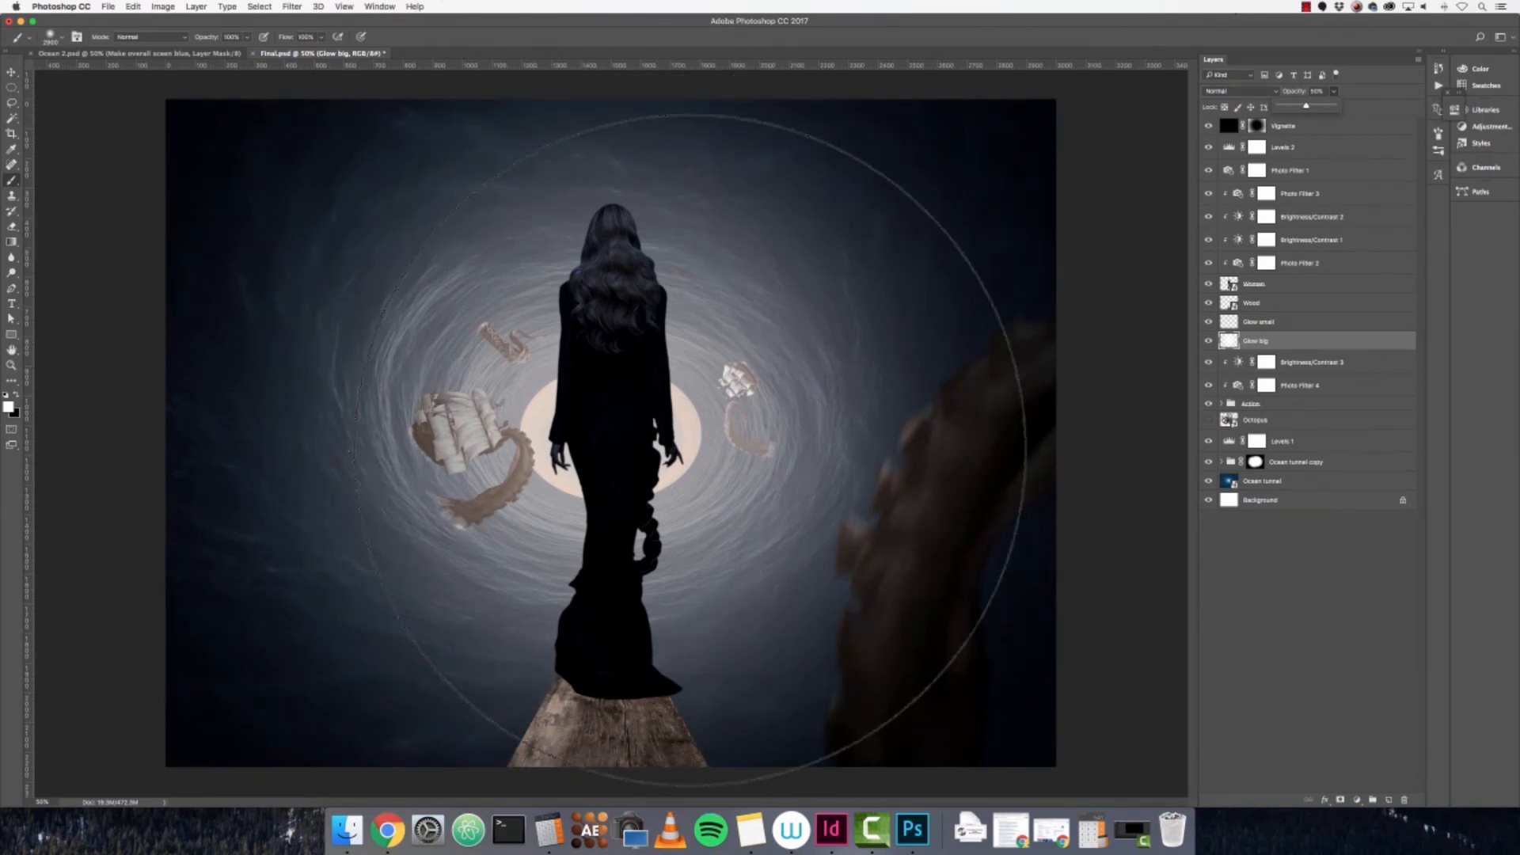
- Paint a smaller soft white glow over the tunnel opening on the Glow small layer, and compare the image with and without it
left_click(1284, 323)
left_click(1284, 322)
key("bracketleft")
key("bracketleft")
key("bracketleft")
key("bracketleft")
key("bracketleft")
key("bracketleft")
key("bracketleft")
key("bracketleft")
key("bracketleft")
key("bracketleft")
key("bracketleft")
key("bracketleft")
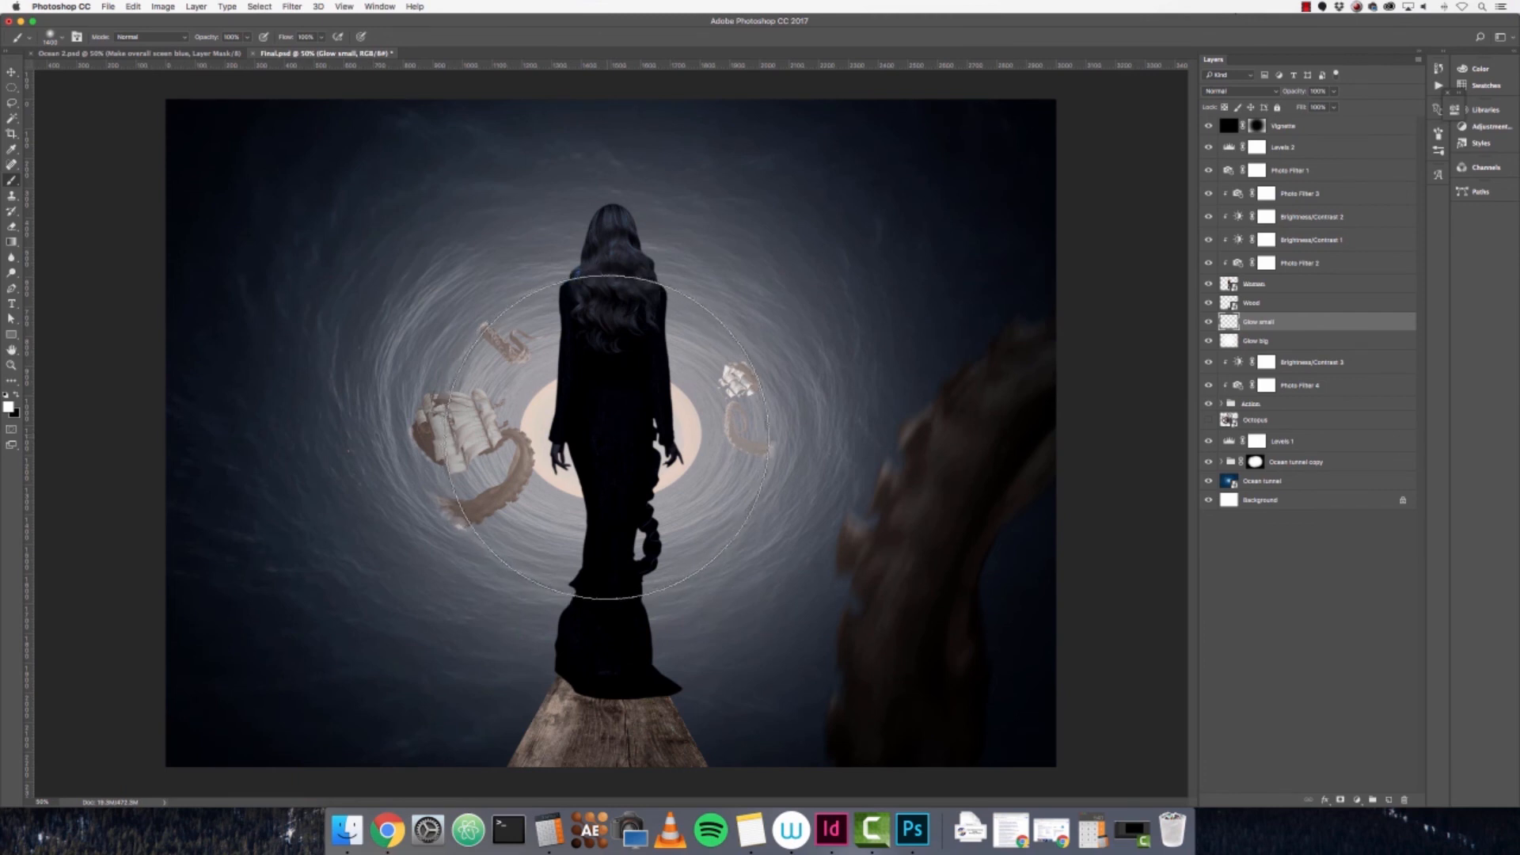
left_click(607, 440)
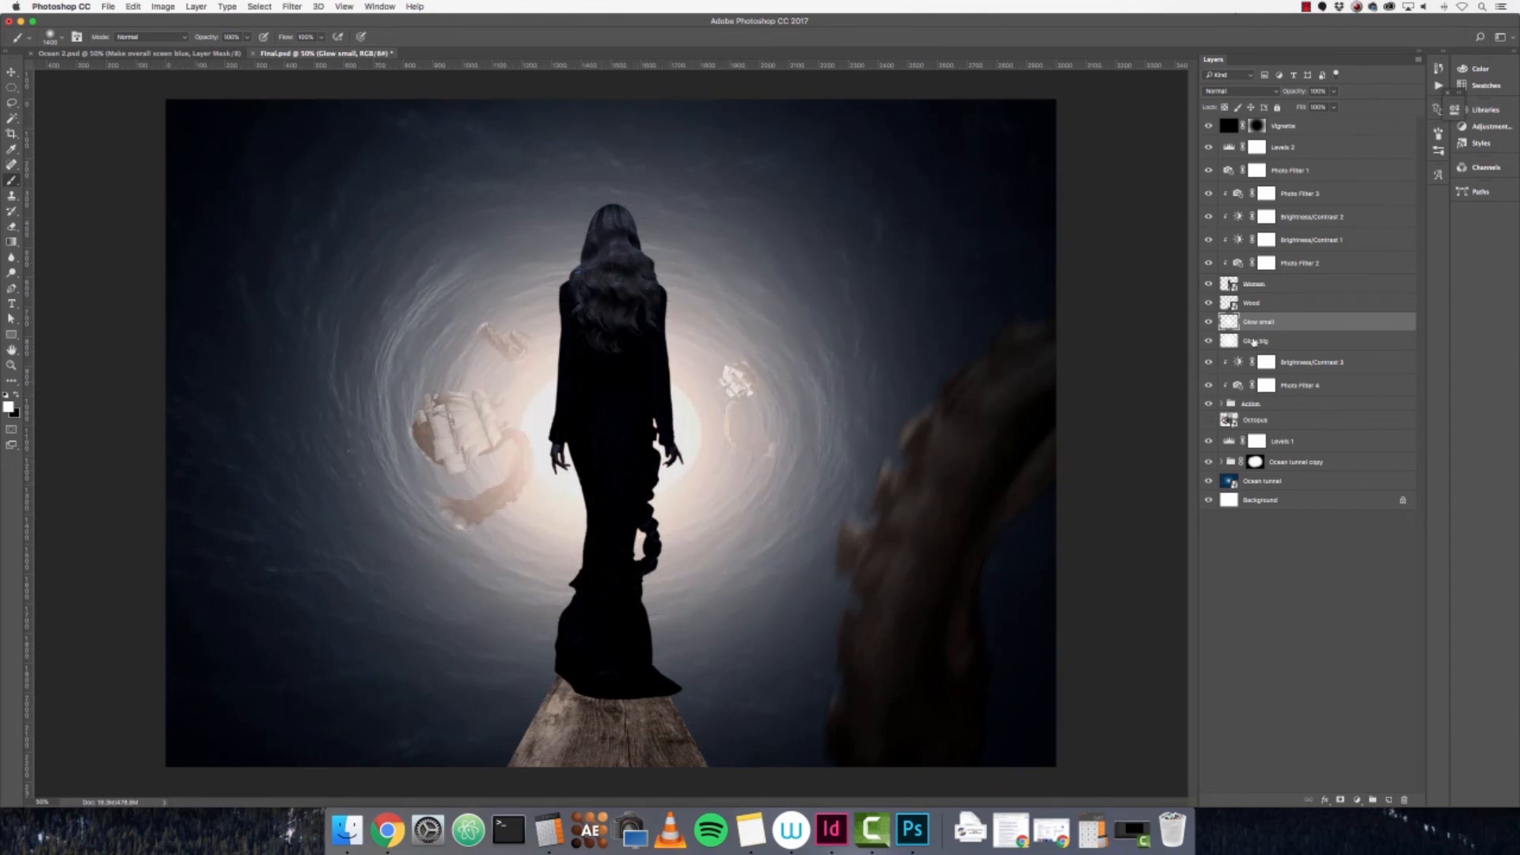
left_click(1209, 322)
left_click(1209, 322)
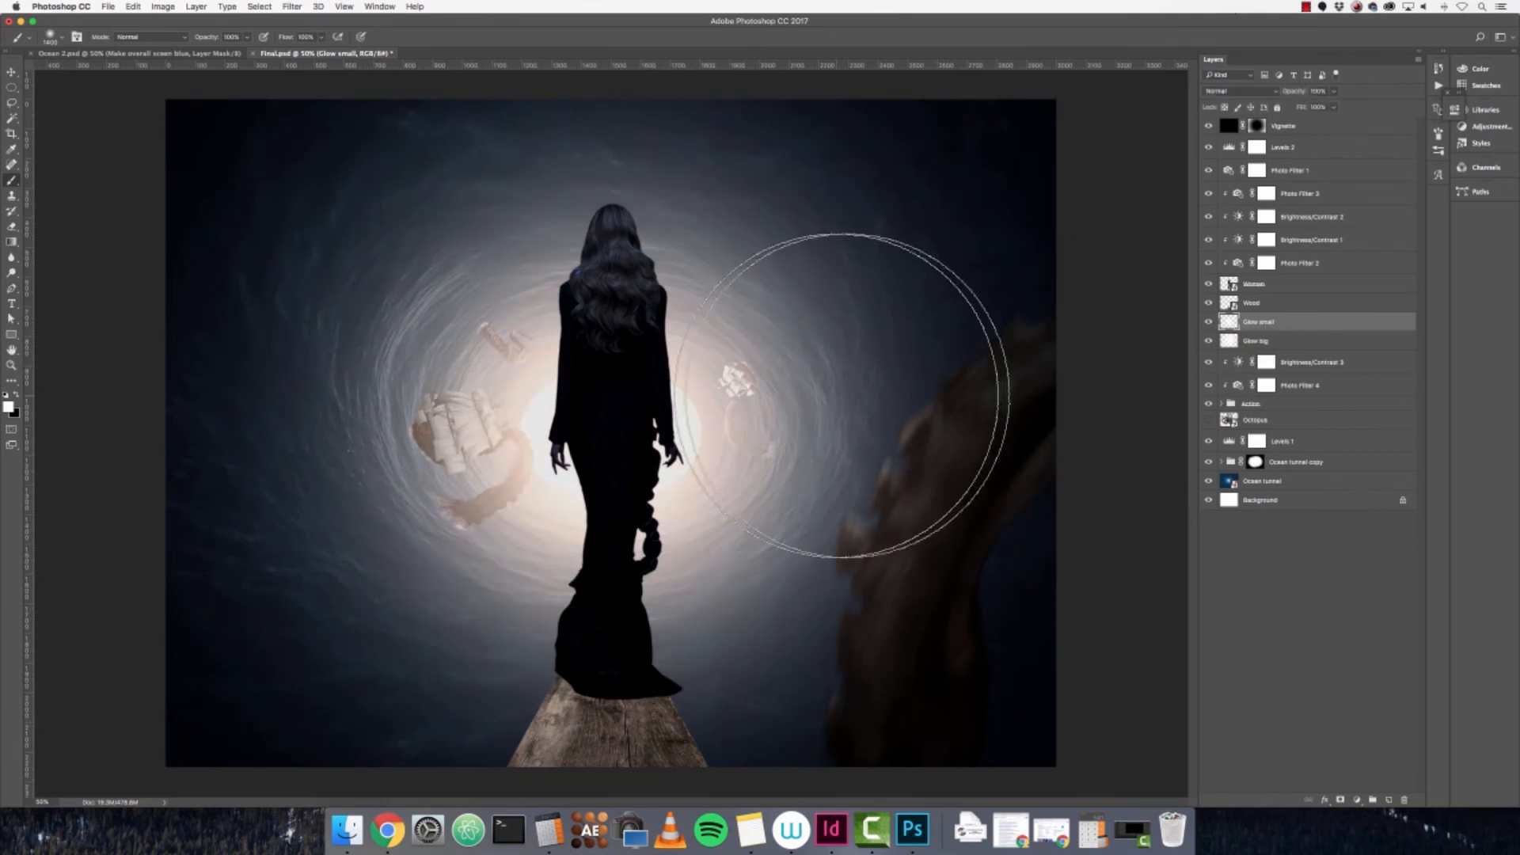
- Compare the composite with and without the Photo Filter 1 adjustment
left_click(1256, 171)
left_click(1210, 171)
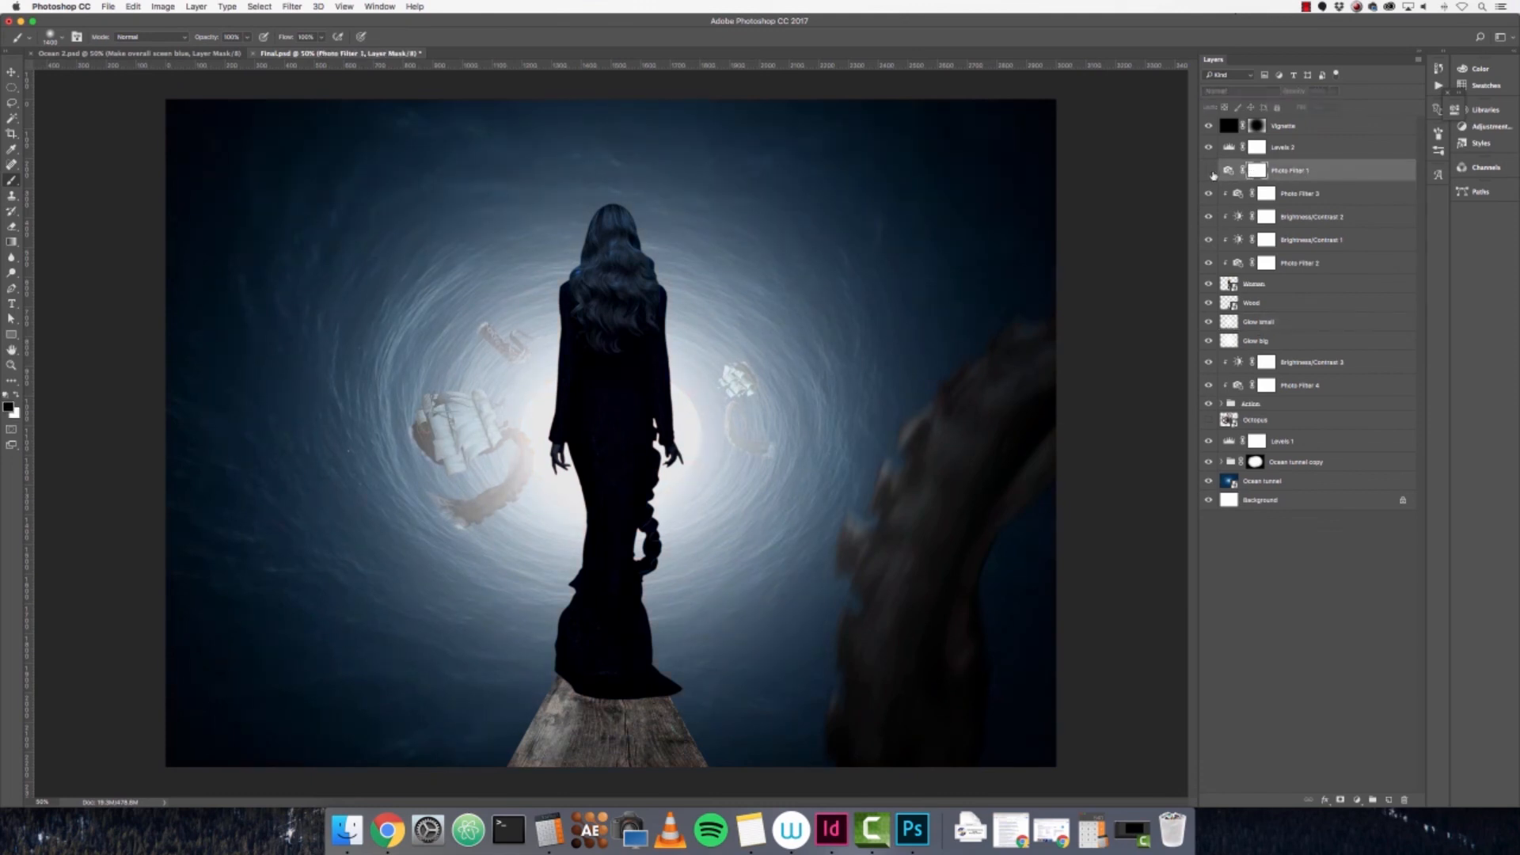
left_click(1210, 172)
left_click(1210, 171)
left_click(1210, 171)
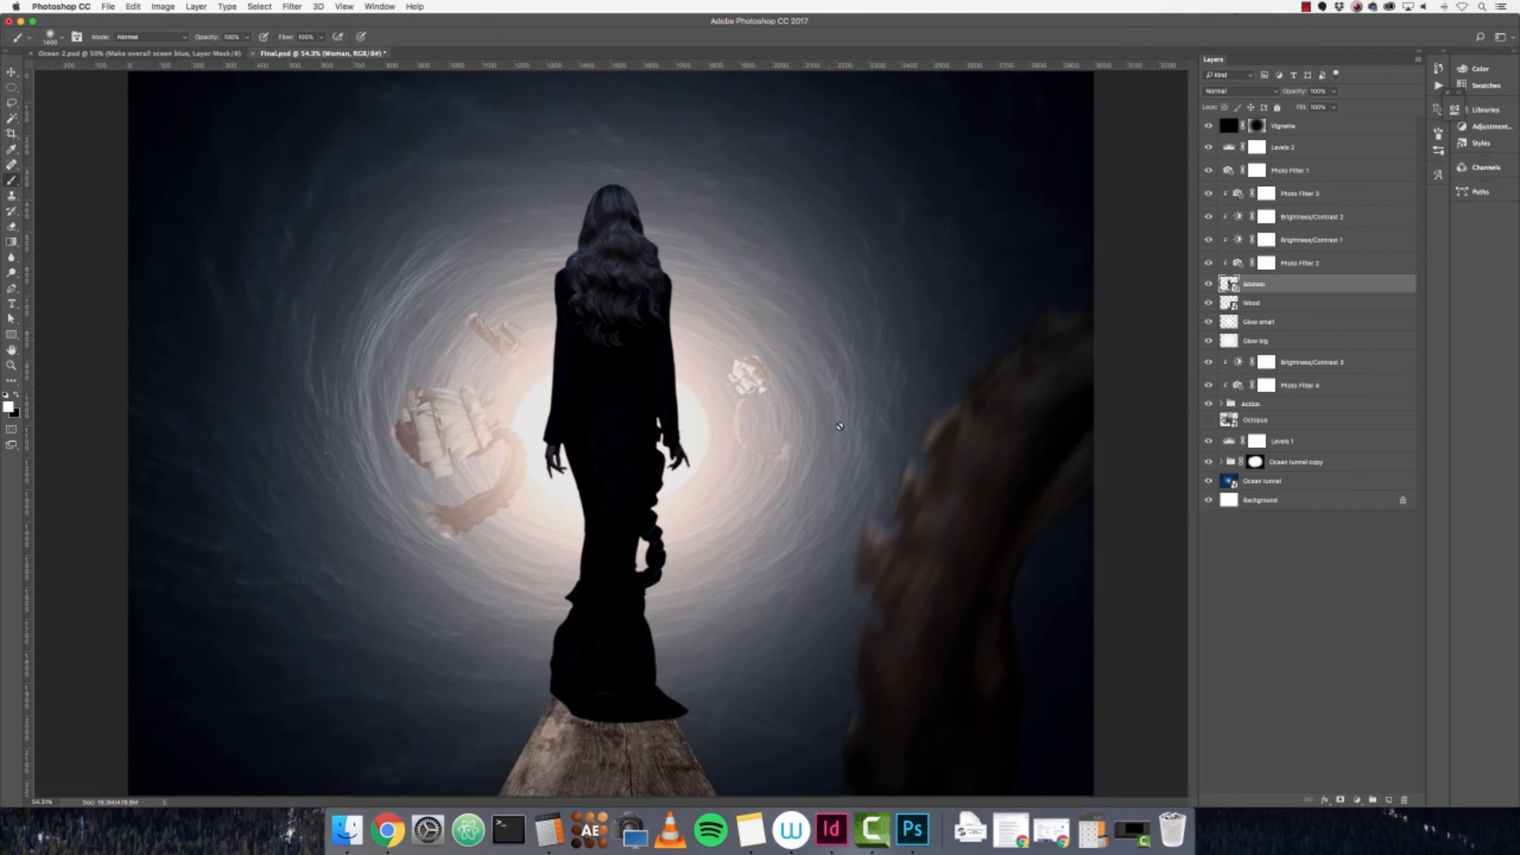
- Add an empty layer directly above Levels 2 and name it "Bright glow"
key("m")
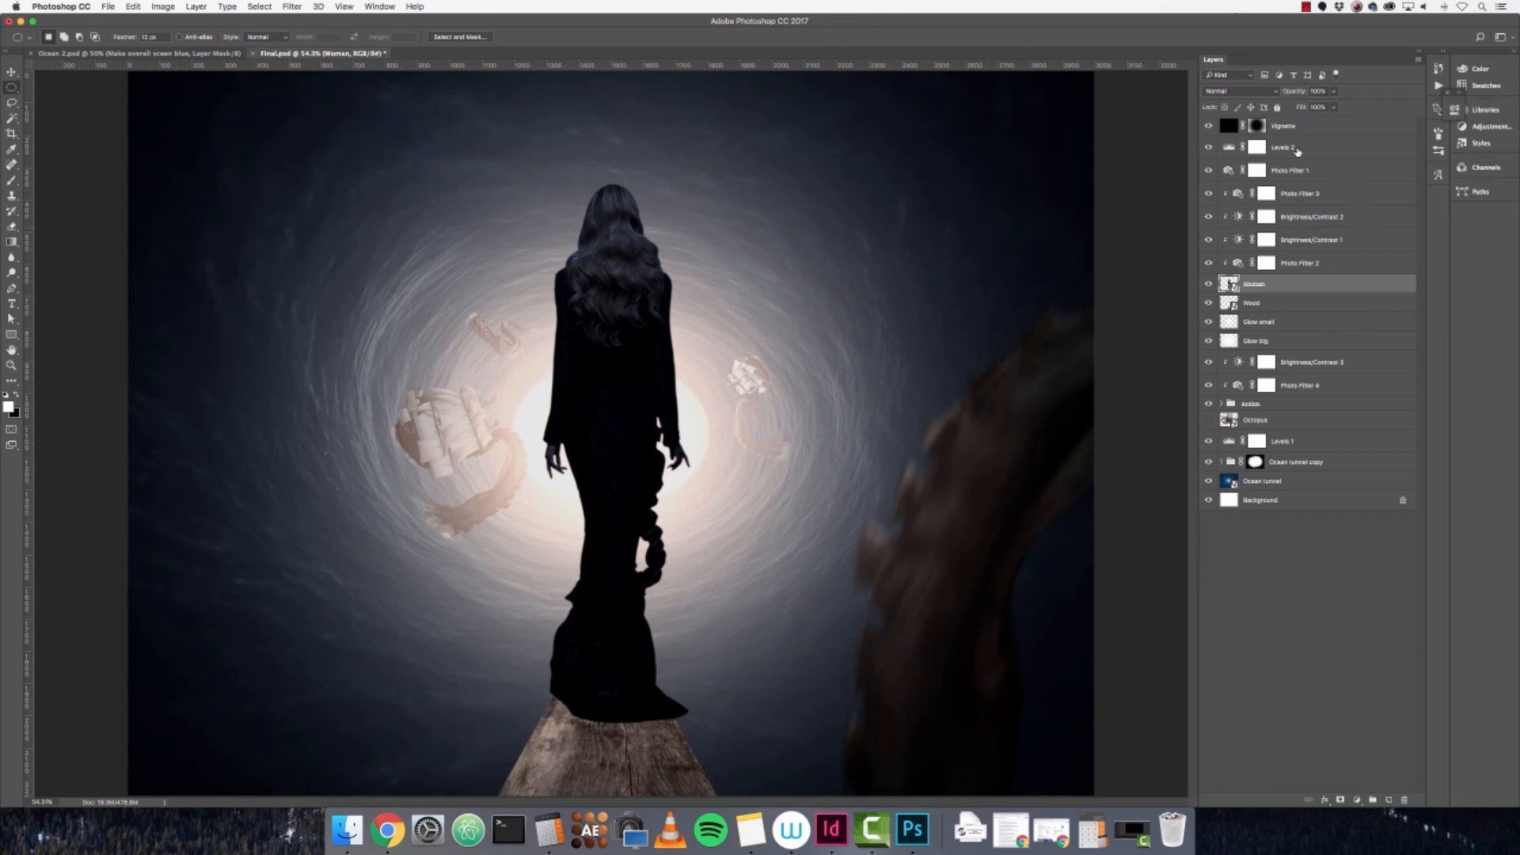
left_click(1303, 150)
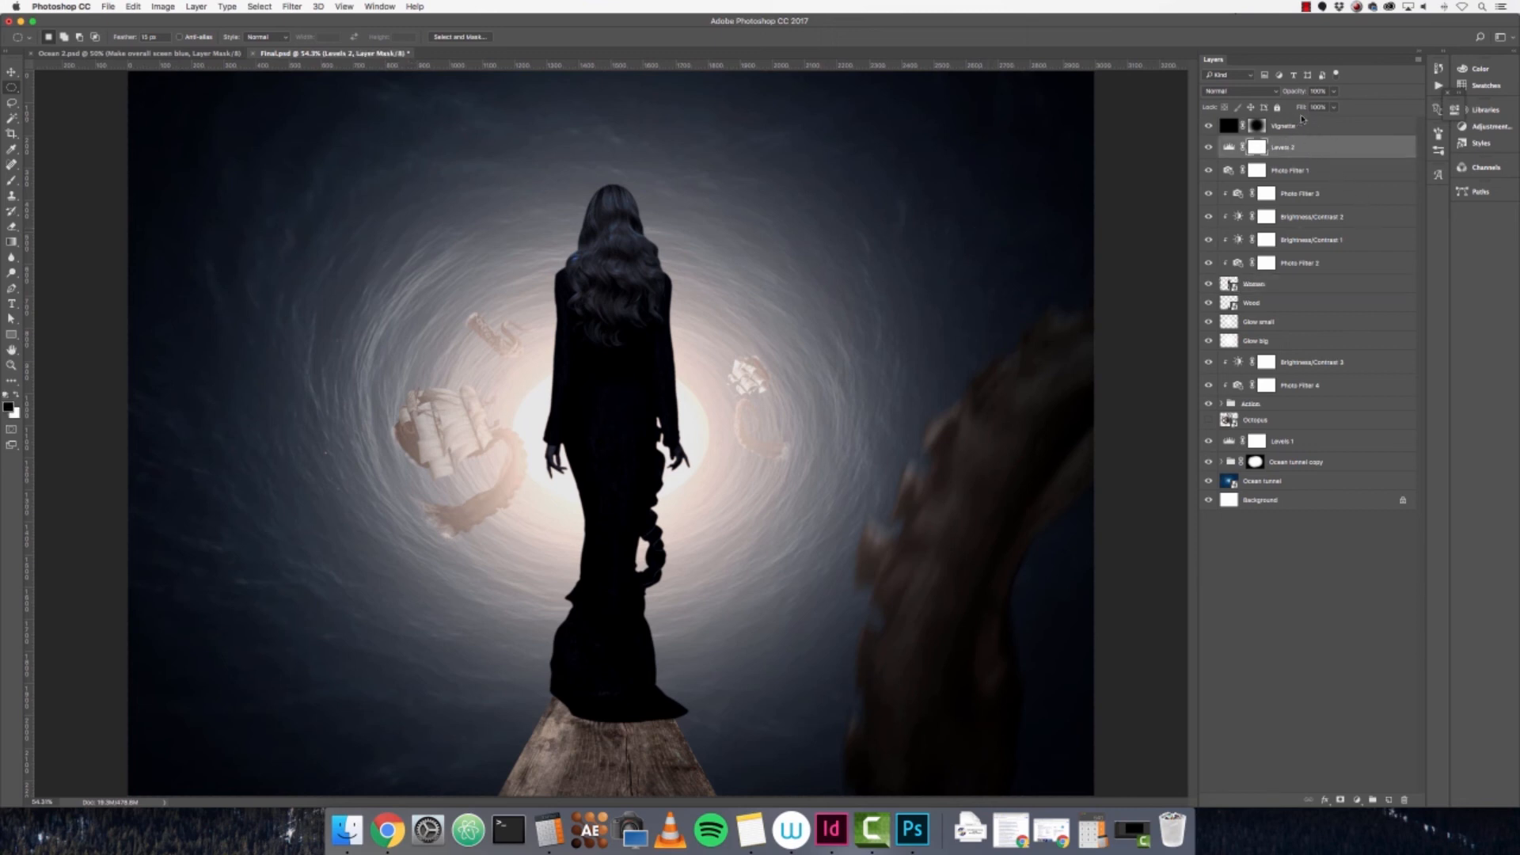
key("x")
left_click(1390, 800)
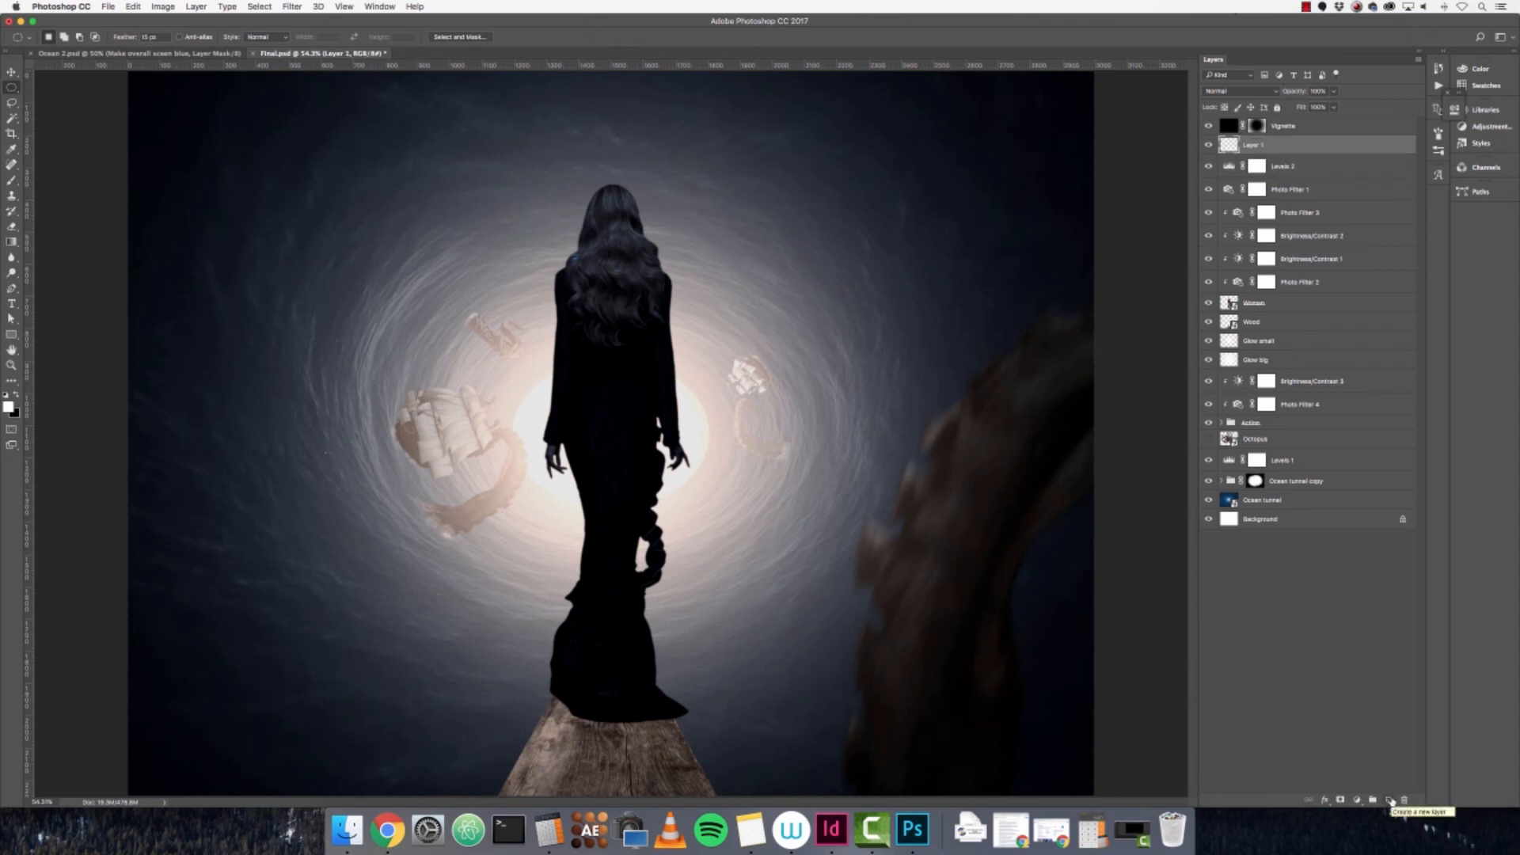
double_click(1233, 145)
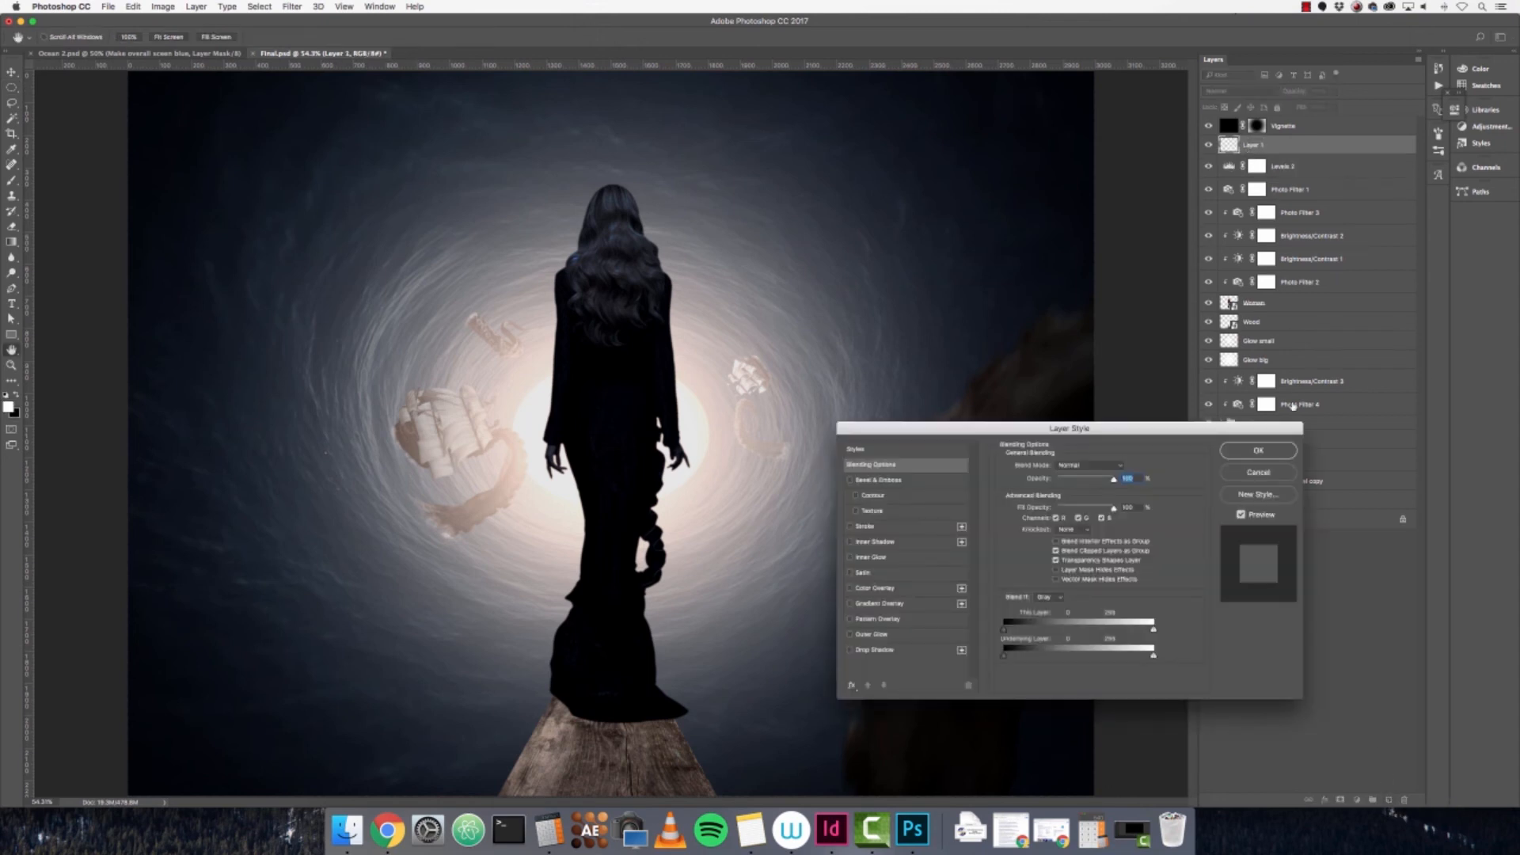
left_click(1259, 473)
double_click(1254, 145)
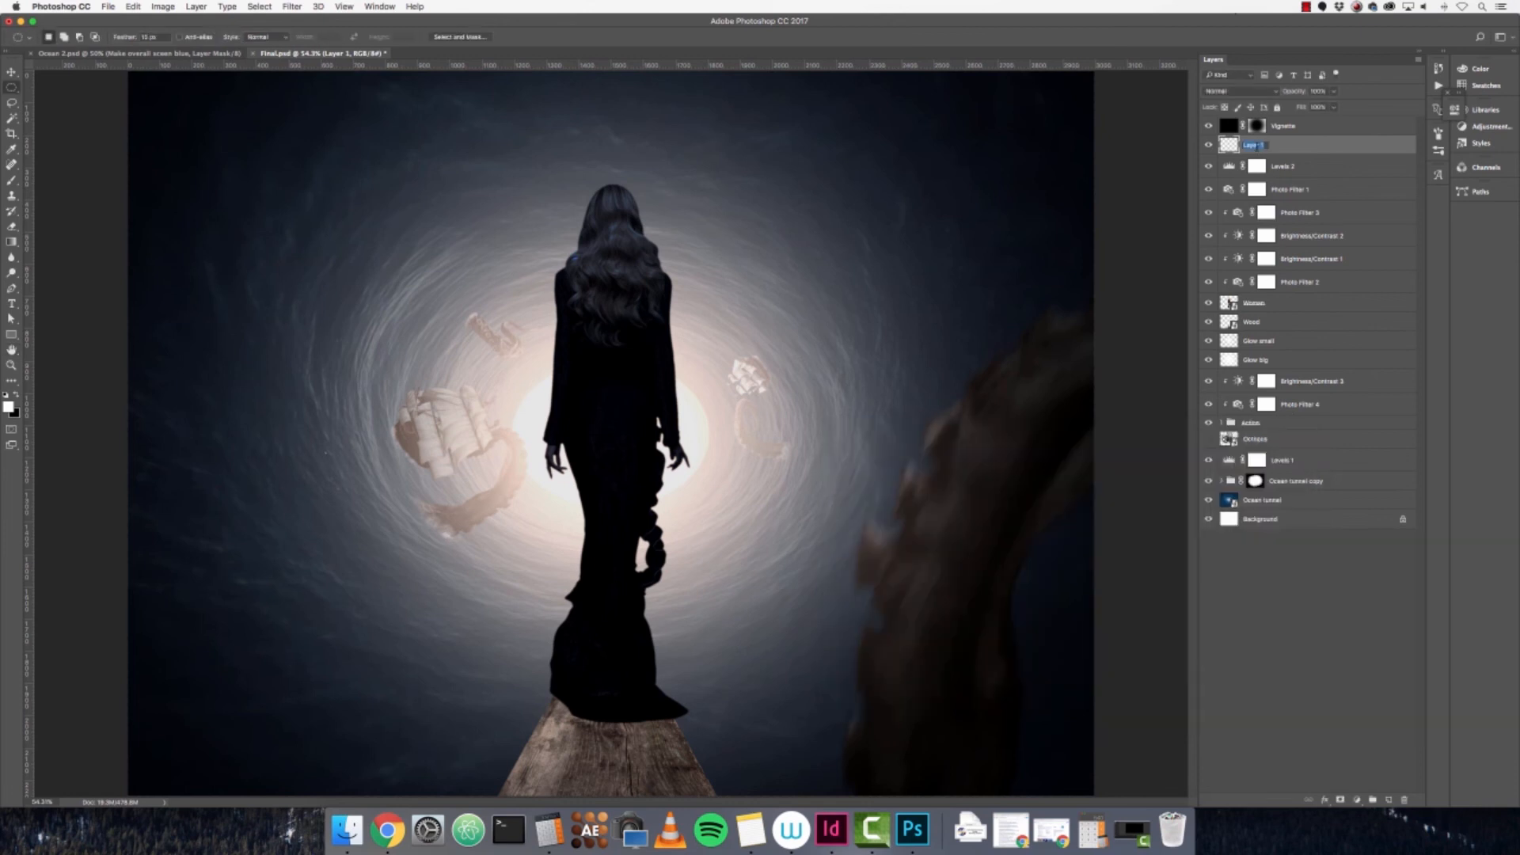
type("d")
key("Return")
- Duplicate the Bright glow layer and name the copy "Edge glow"
key("super+j")
double_click(1265, 145)
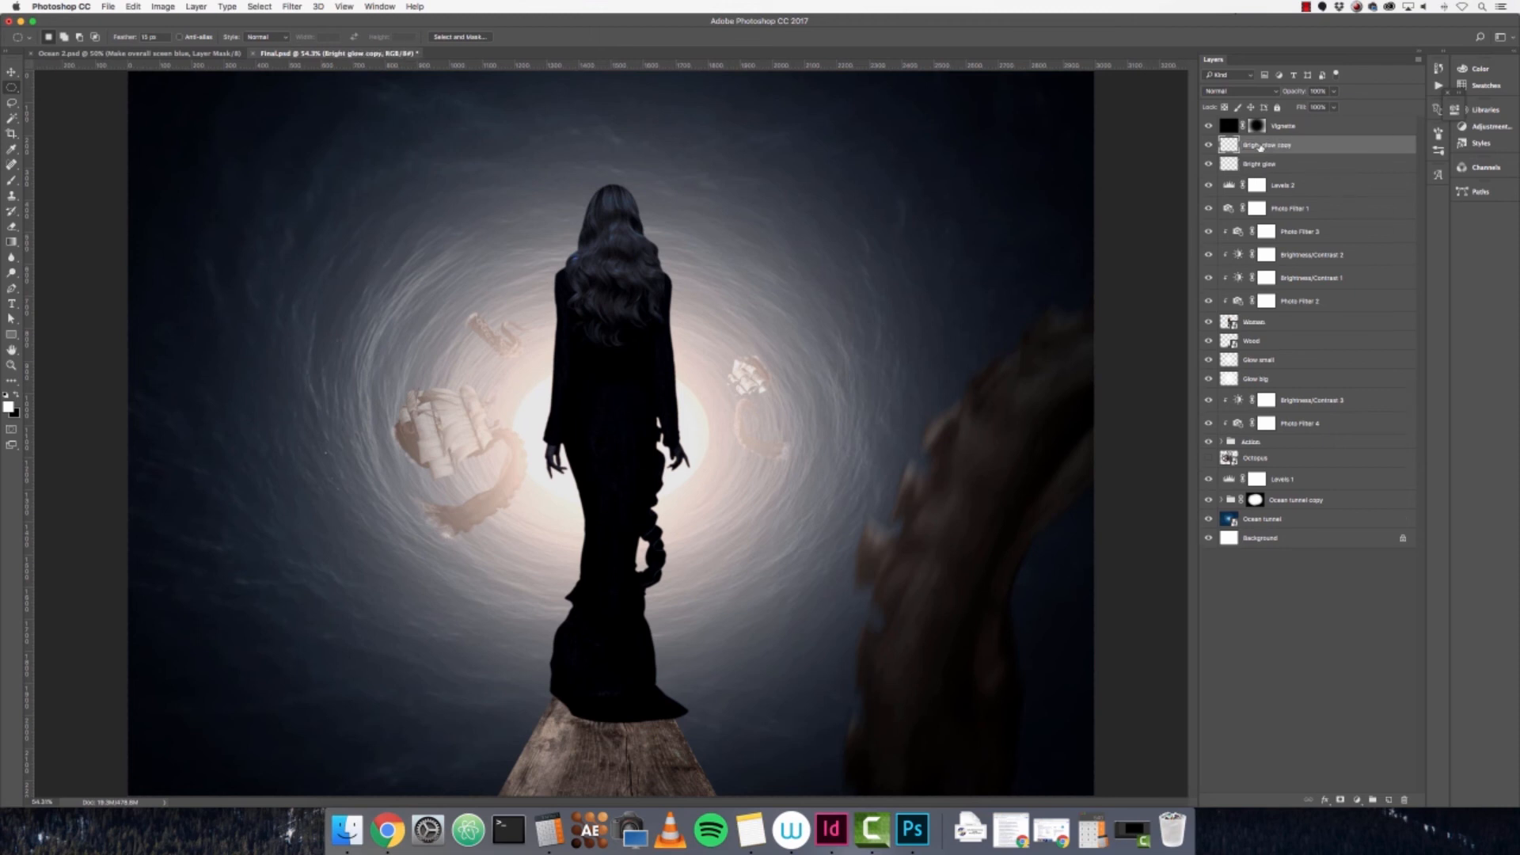
type("Edge glow")
key("Return")
- Load the woman's outline as a selection and paint a soft white glow onto both sides of her body on the Bright glow layer
left_click(1229, 325, "super")
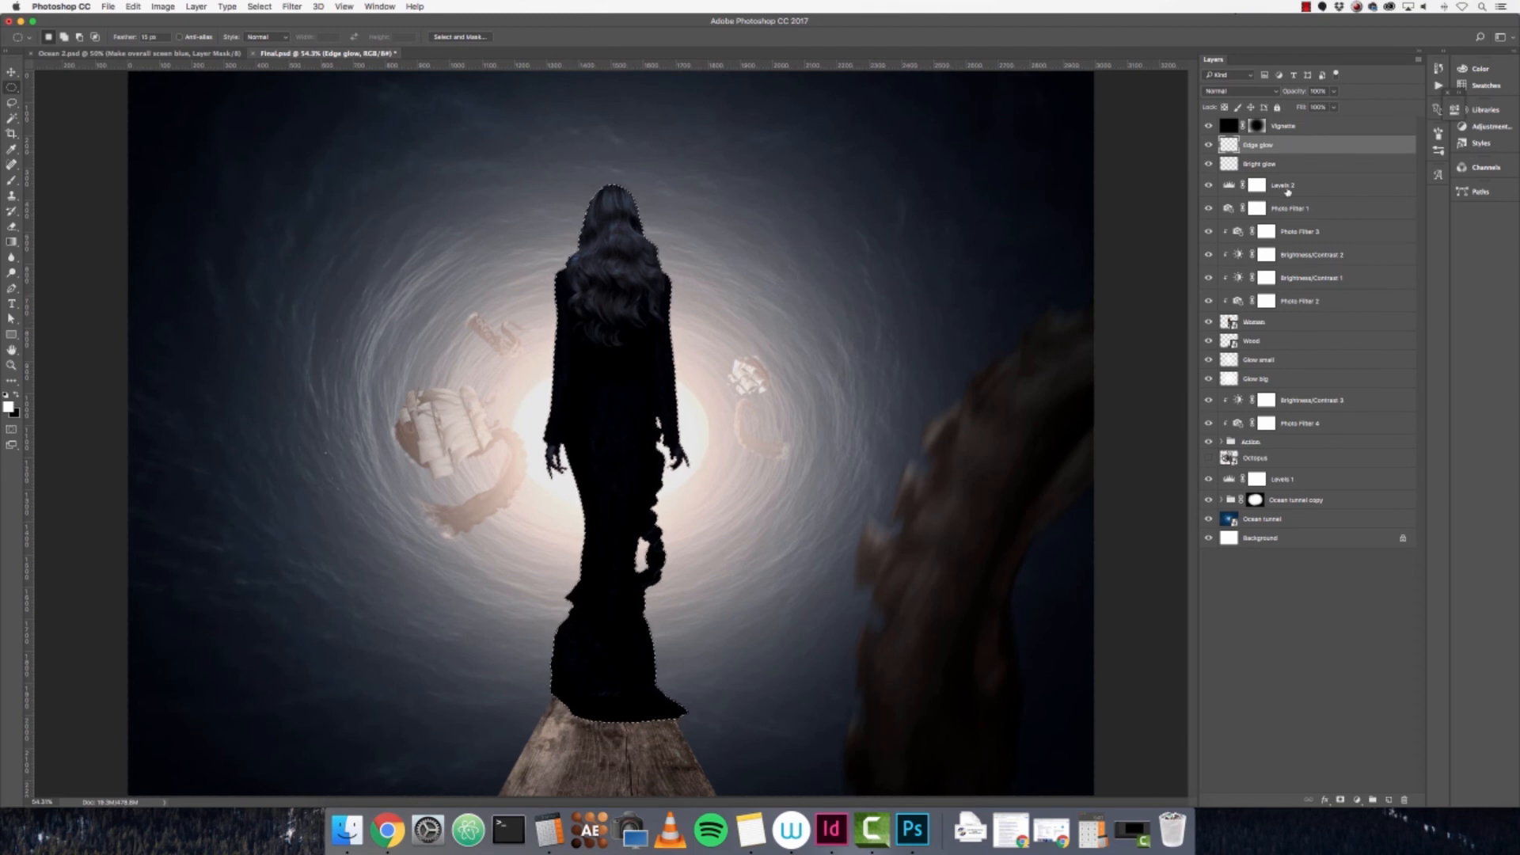
left_click(1322, 167)
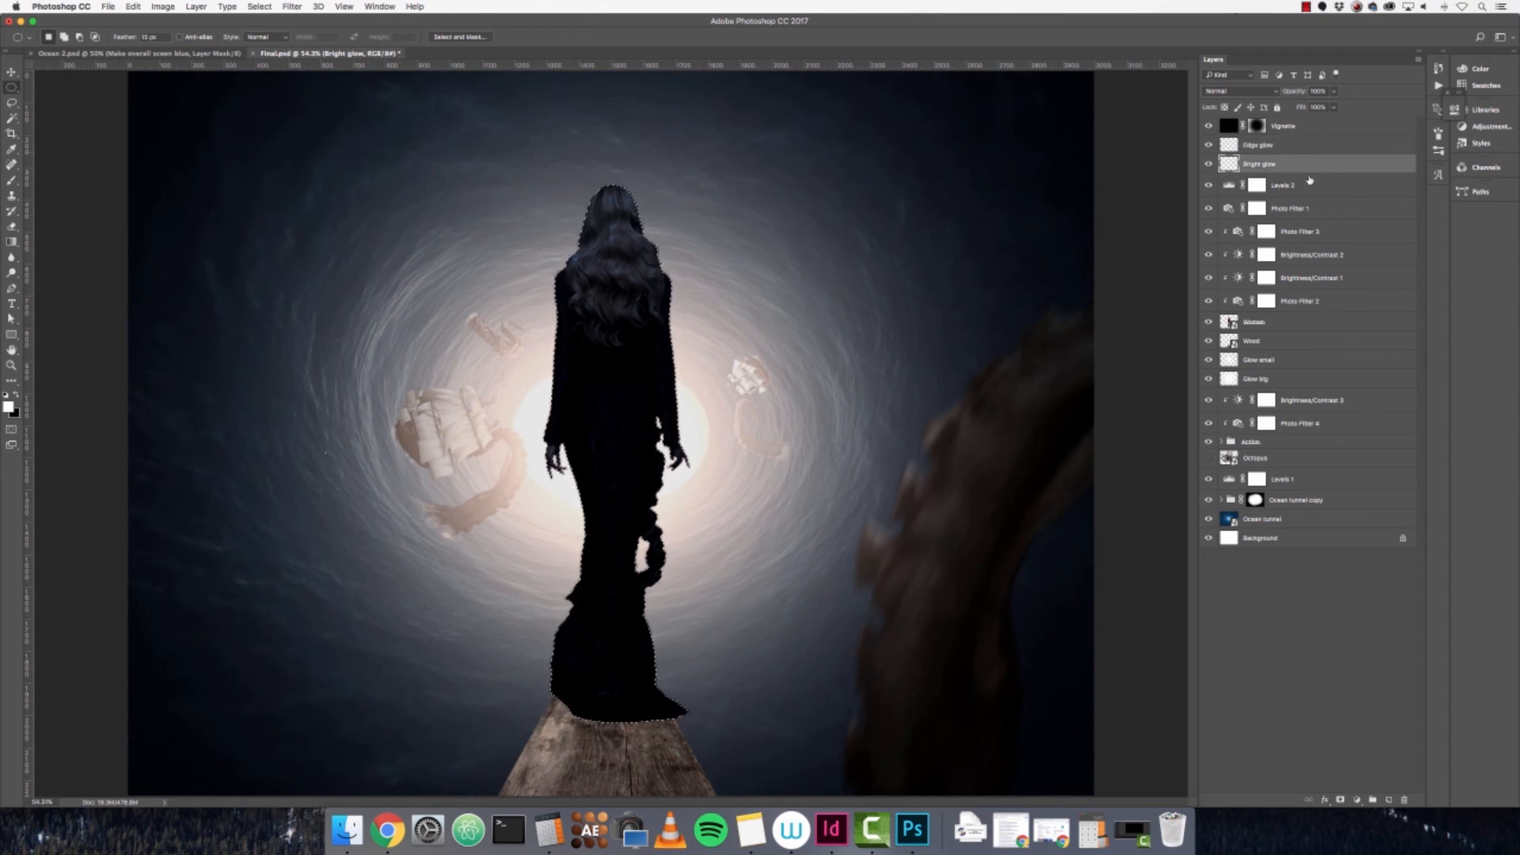
key("b")
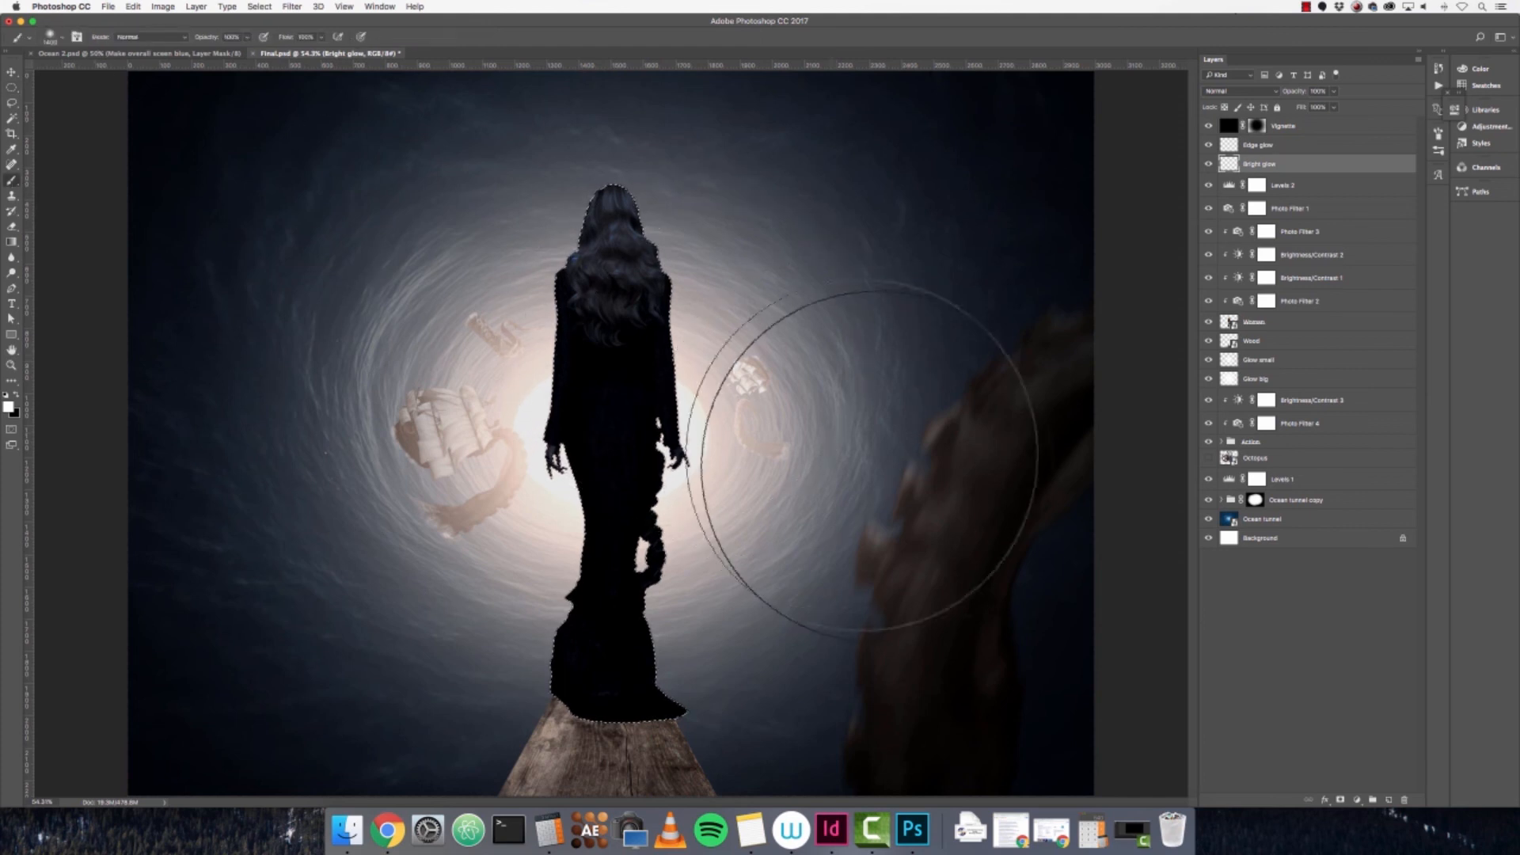
key("bracketleft")
key("bracketleft")
key("bracketleft")
key("bracketleft")
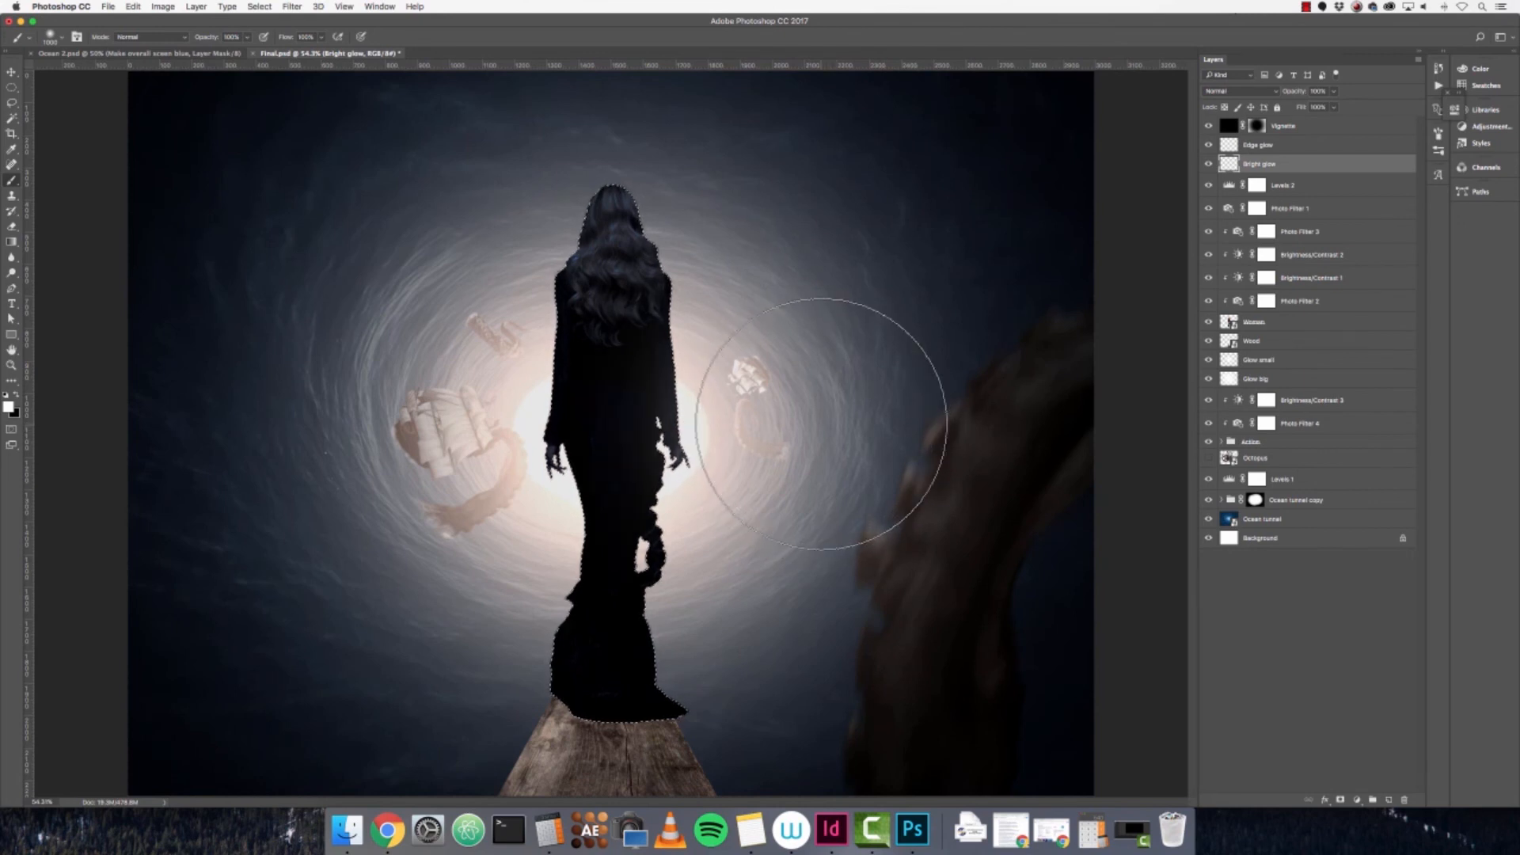
left_click(798, 454)
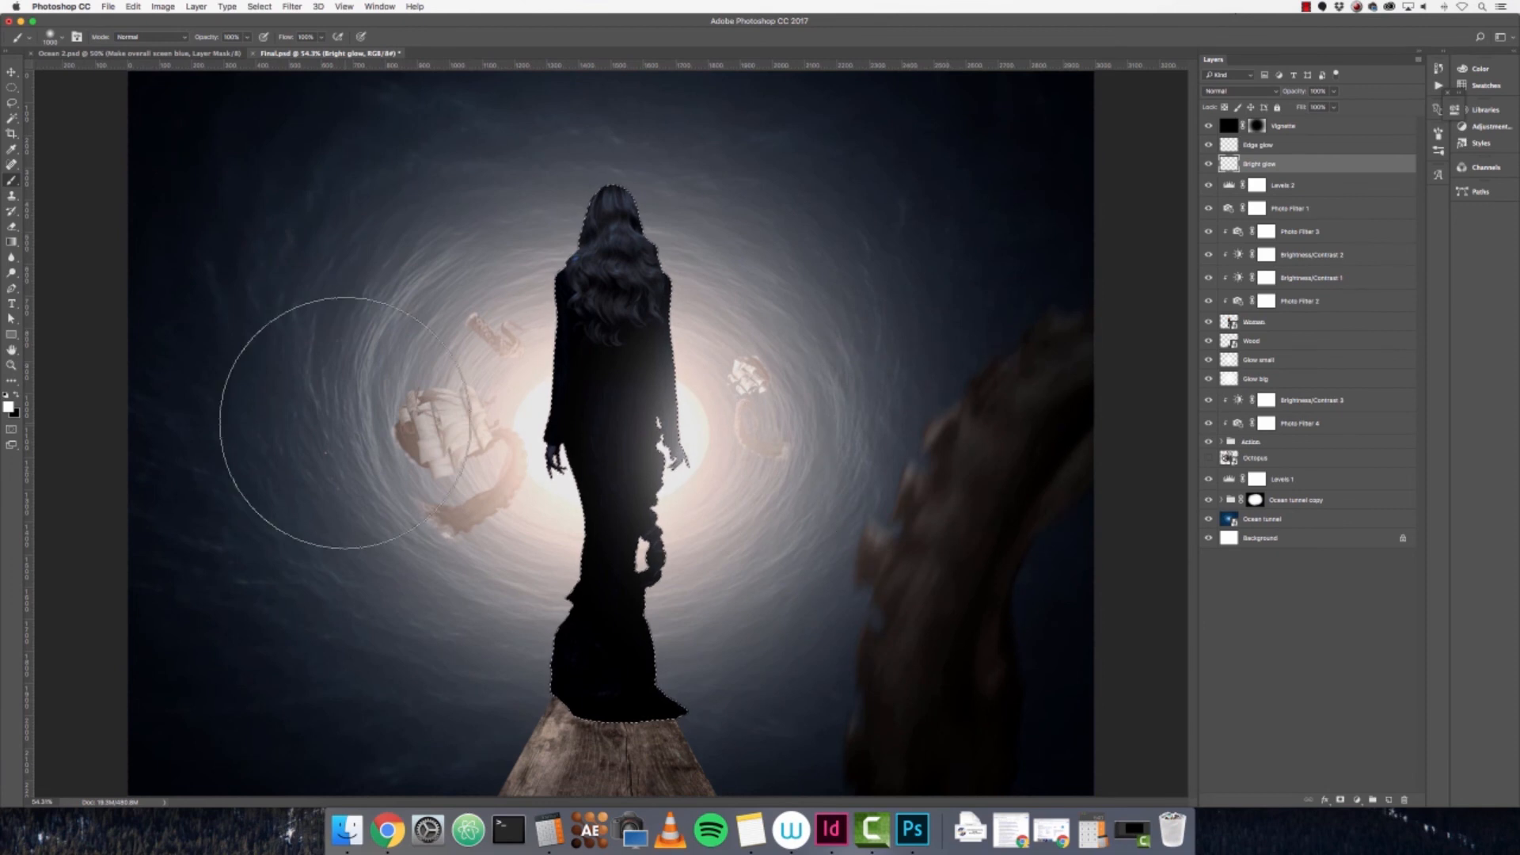
left_click(426, 450)
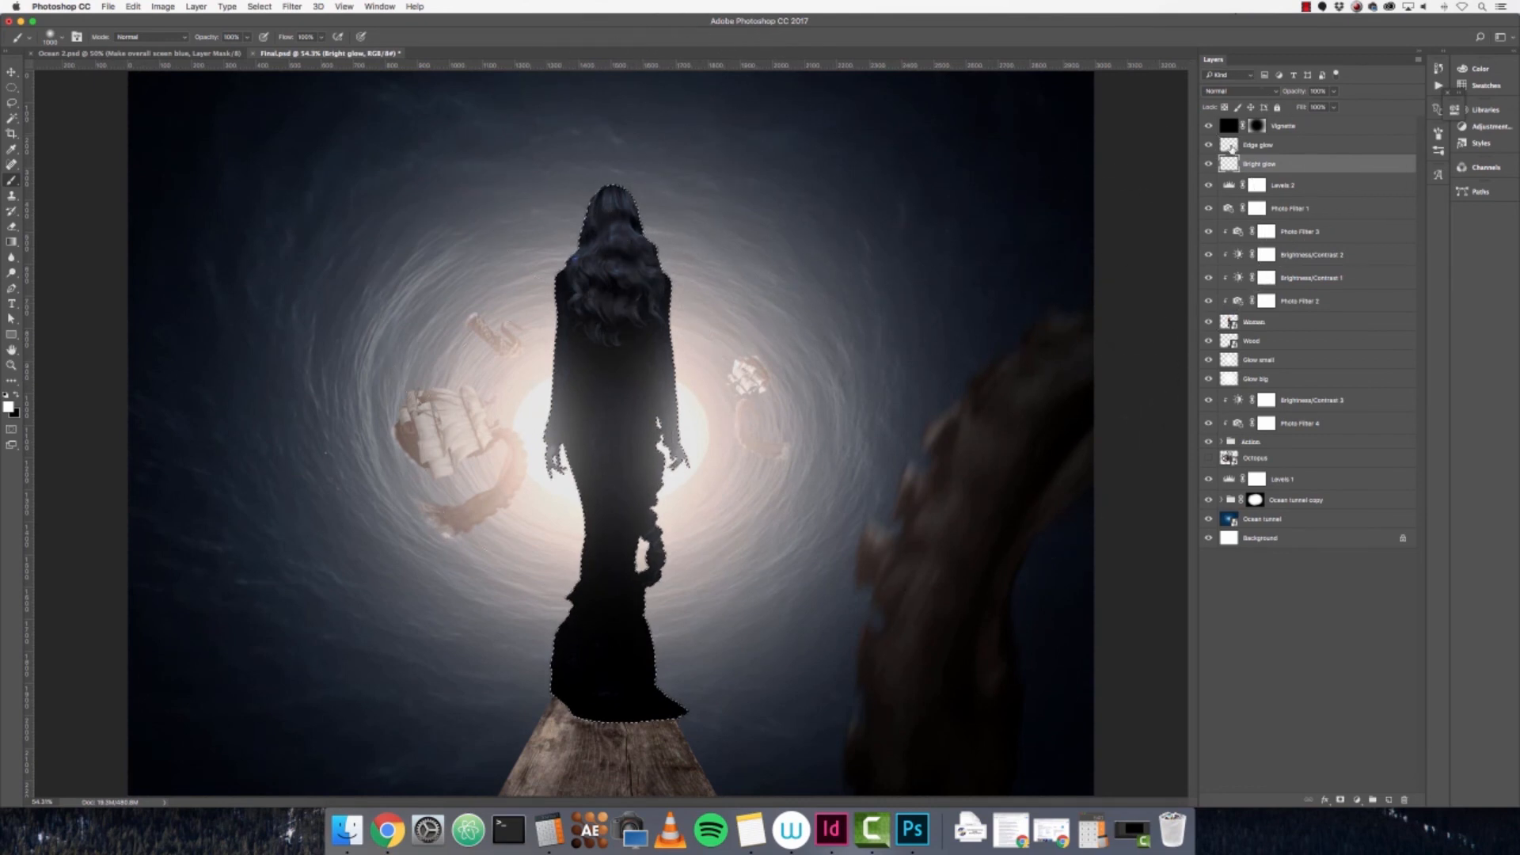
- Paint a narrow white rim light along one side of the woman's outline on the Edge glow layer with a much smaller brush
left_click(1277, 147)
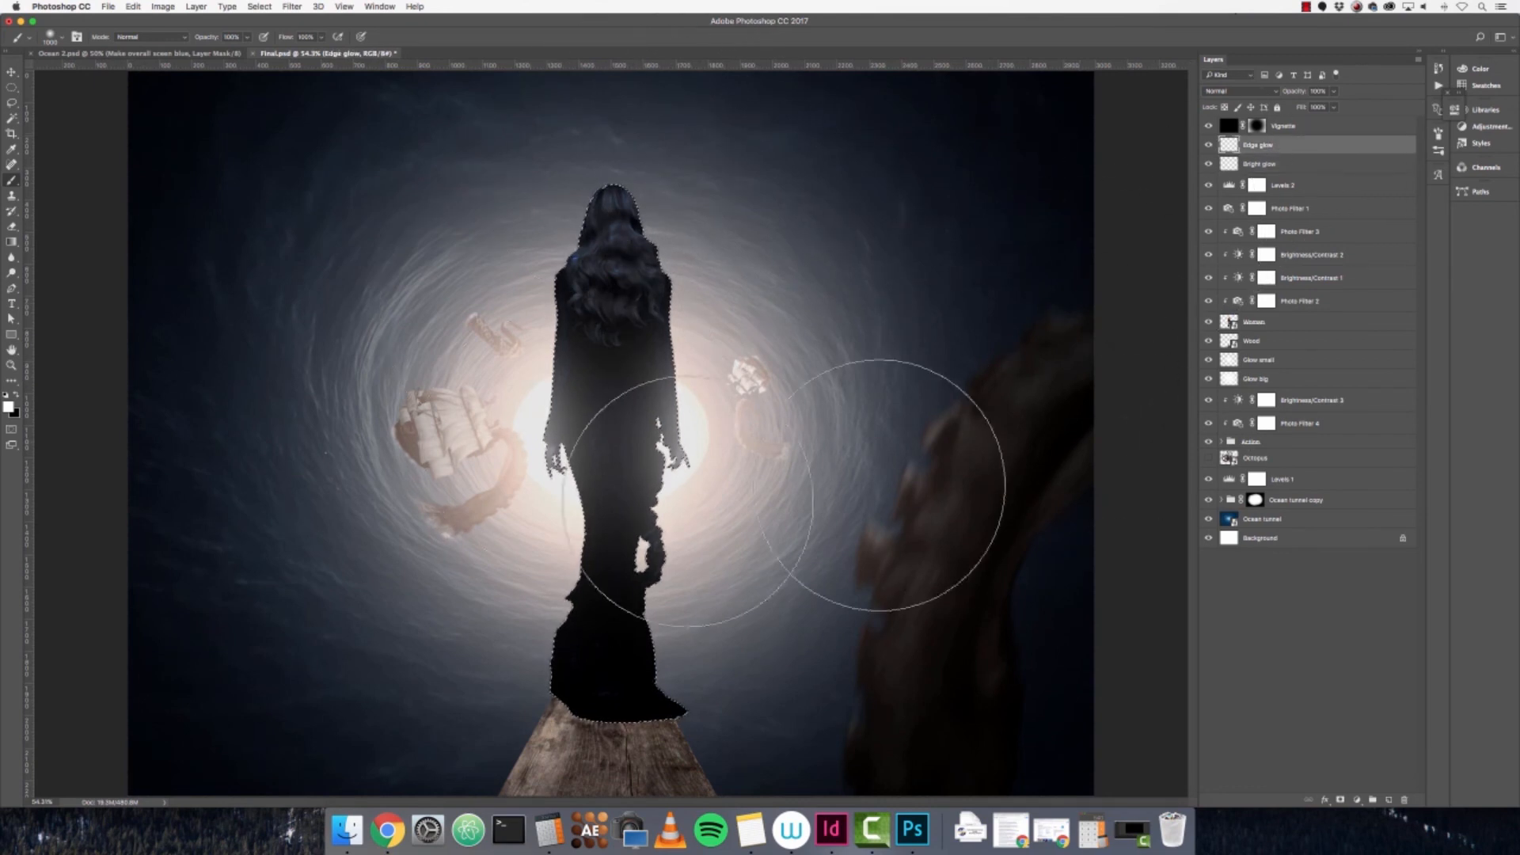
key("bracketleft")
key("bracketleft")
key("bracketleft")
key("bracketleft")
key("bracketleft")
key("bracketleft")
key("bracketleft")
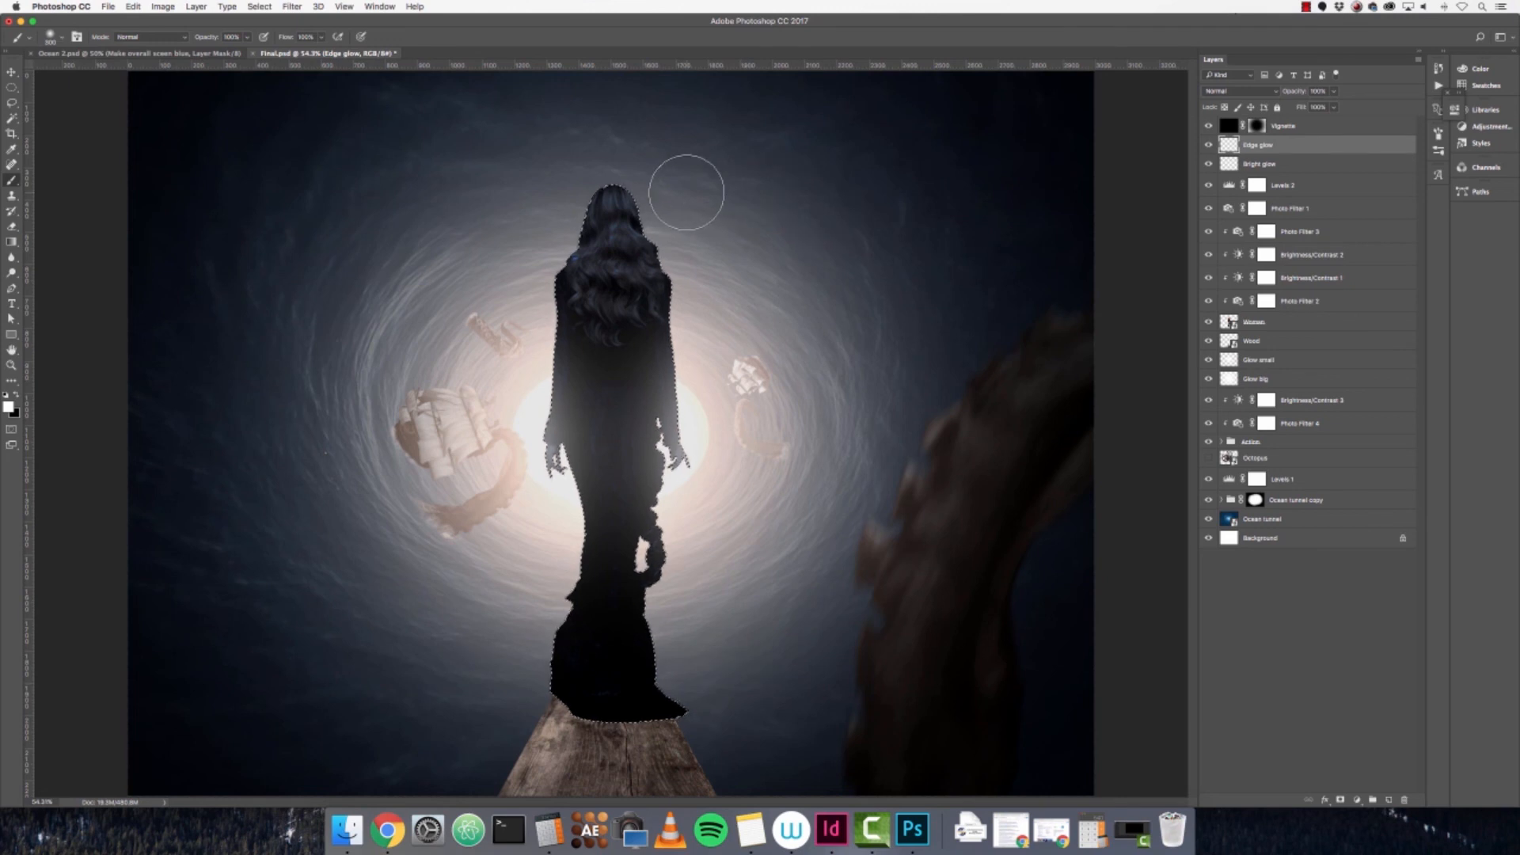
key("super+plus")
key("super+plus")
key("bracketleft")
key("bracketleft")
mouse_move(735, 169)
left_mouse_down()
mouse_move(738, 204)
mouse_move(666, 415)
left_mouse_up()
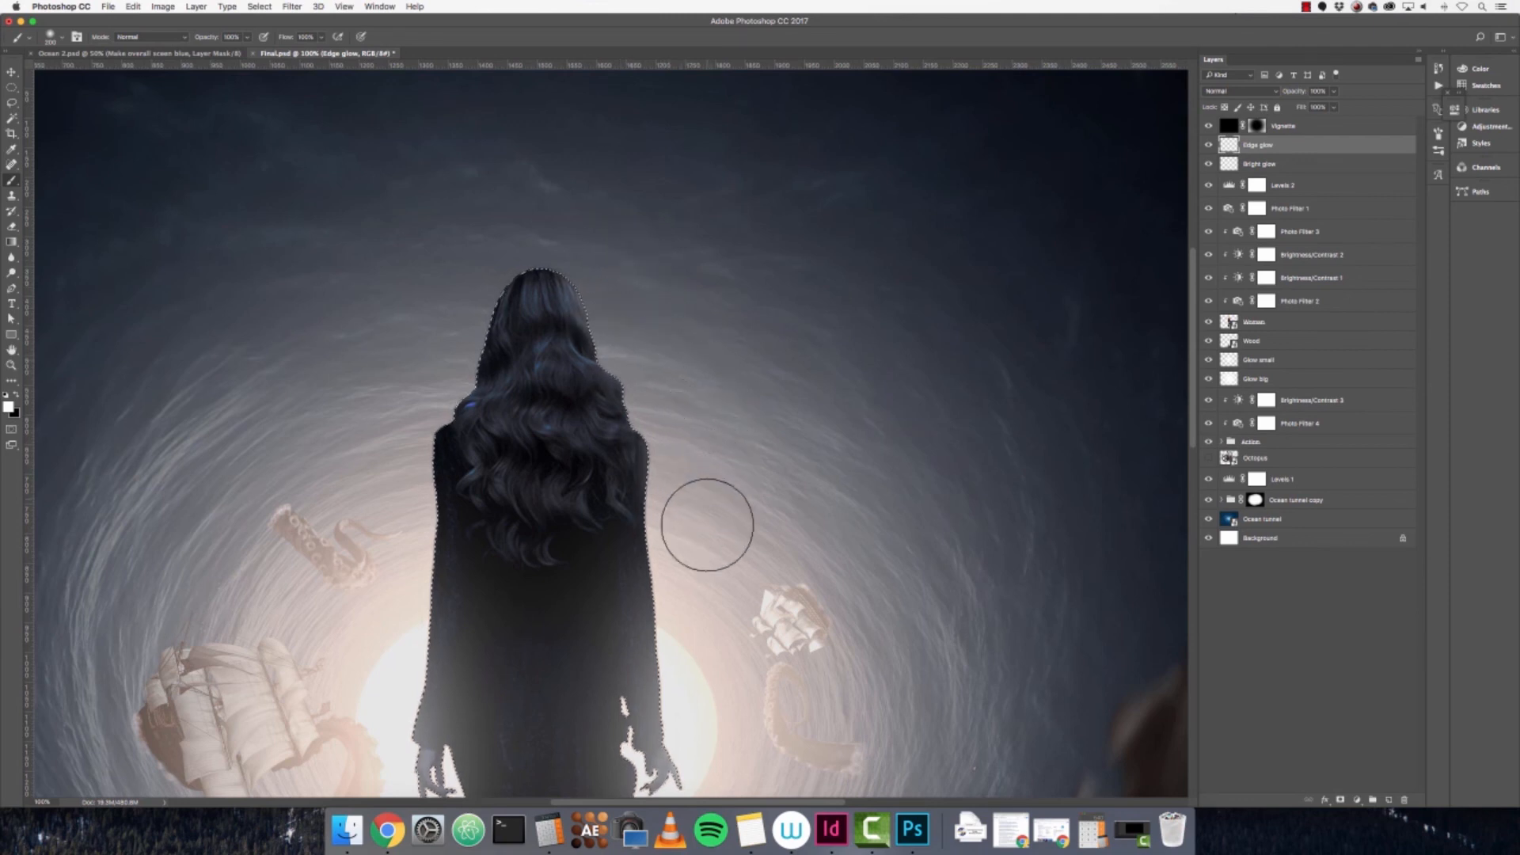
- Continue the white rim light down the edges of the woman's arms and dress on both sides of her body
key("super+d")
left_click_drag(745, 156, 753, 444)
scroll(744, 146, "down", 10)
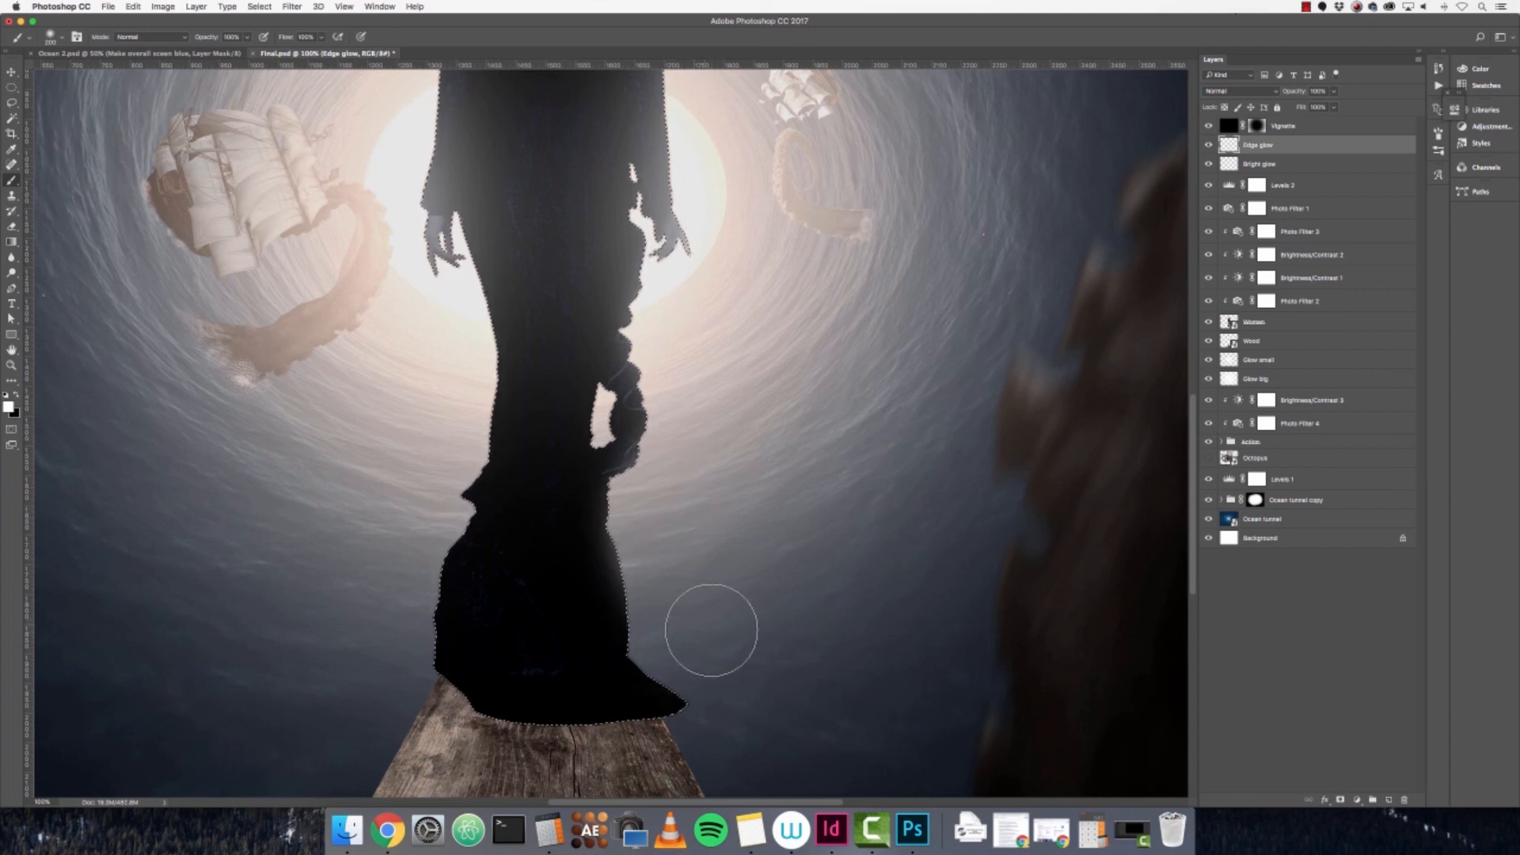
key("space")
left_click_drag(354, 379, 442, 476)
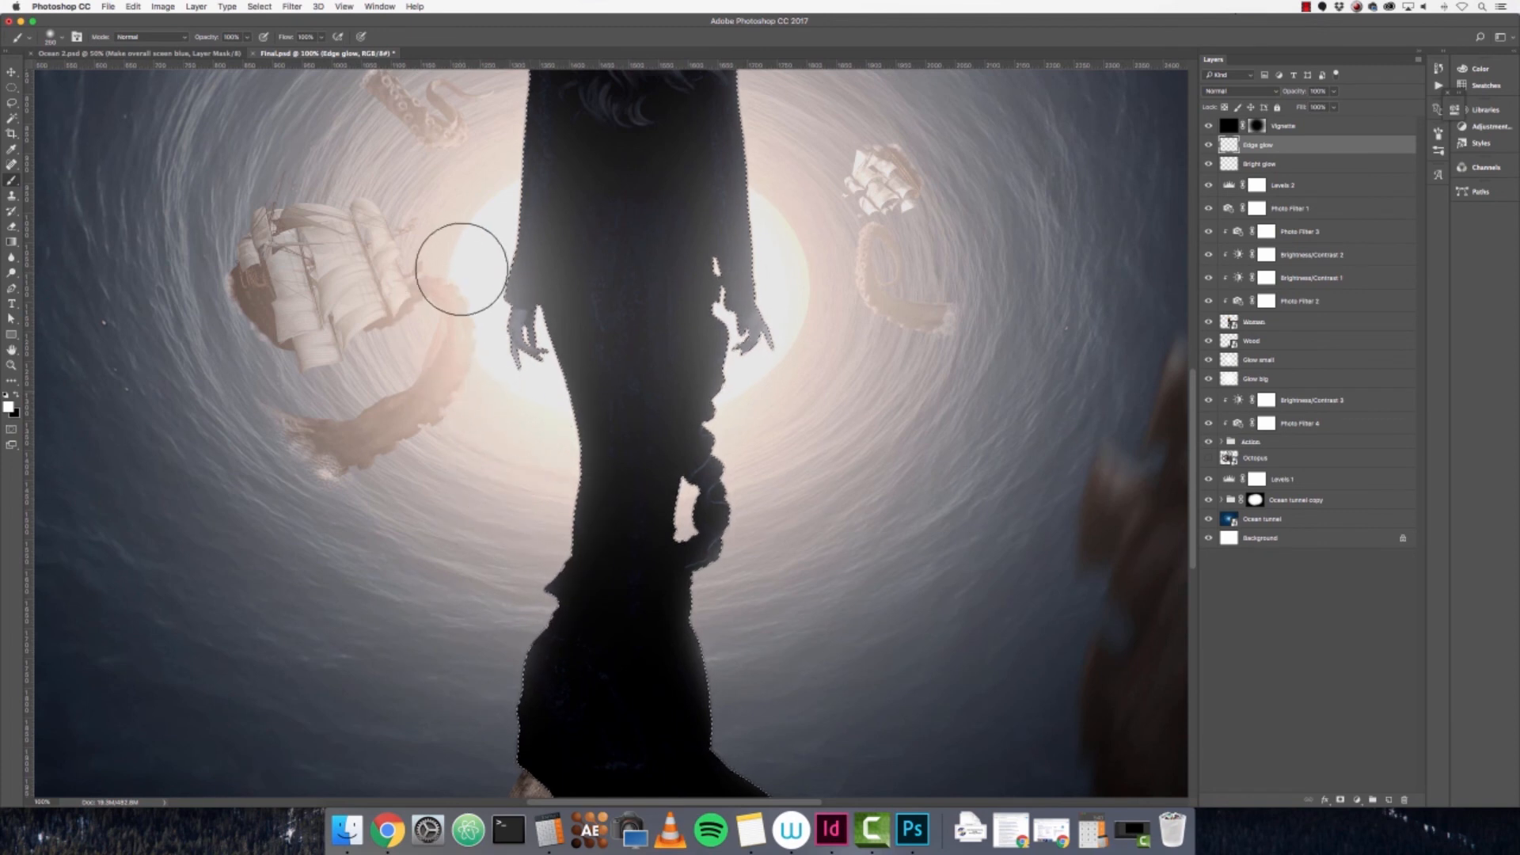
scroll(483, 626, "up", 10)
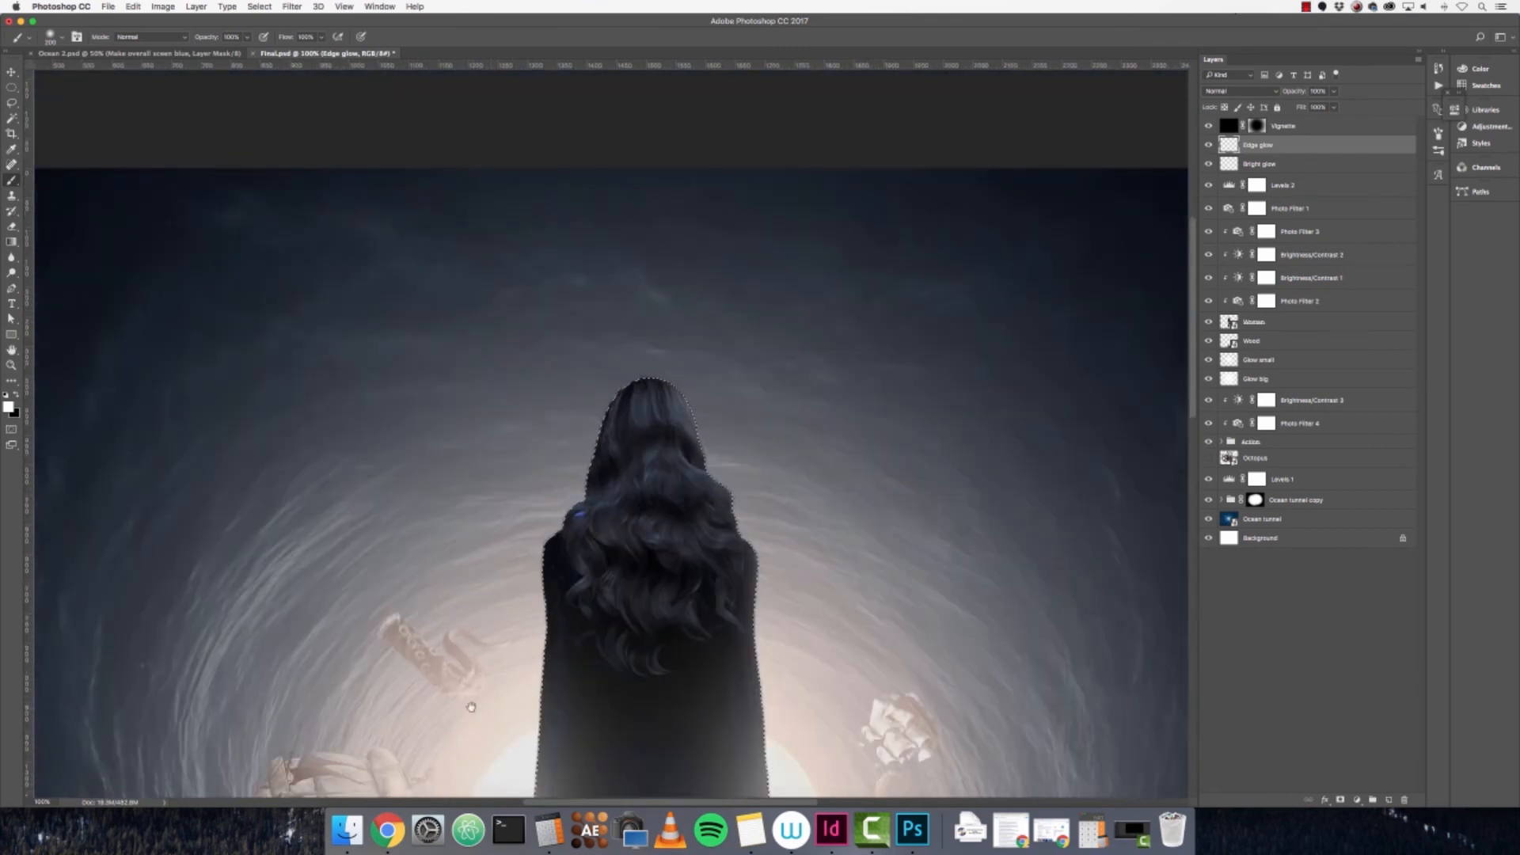
scroll(491, 629, "down", 10)
scroll(509, 265, "up", 5)
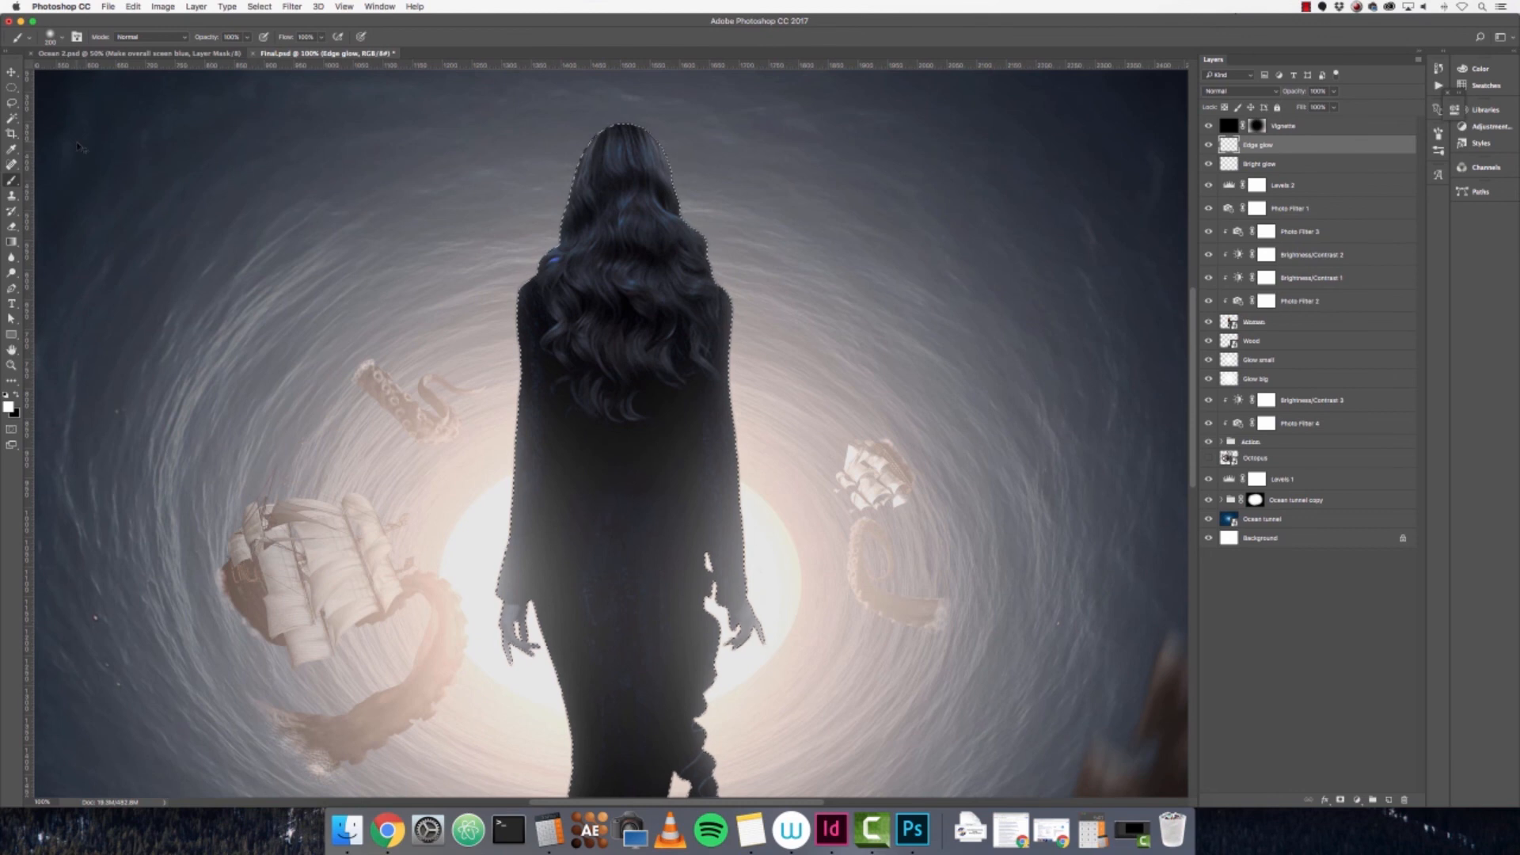
- Deselect the woman's outline and fit the whole composite in view
left_click(11, 87)
left_click(220, 183)
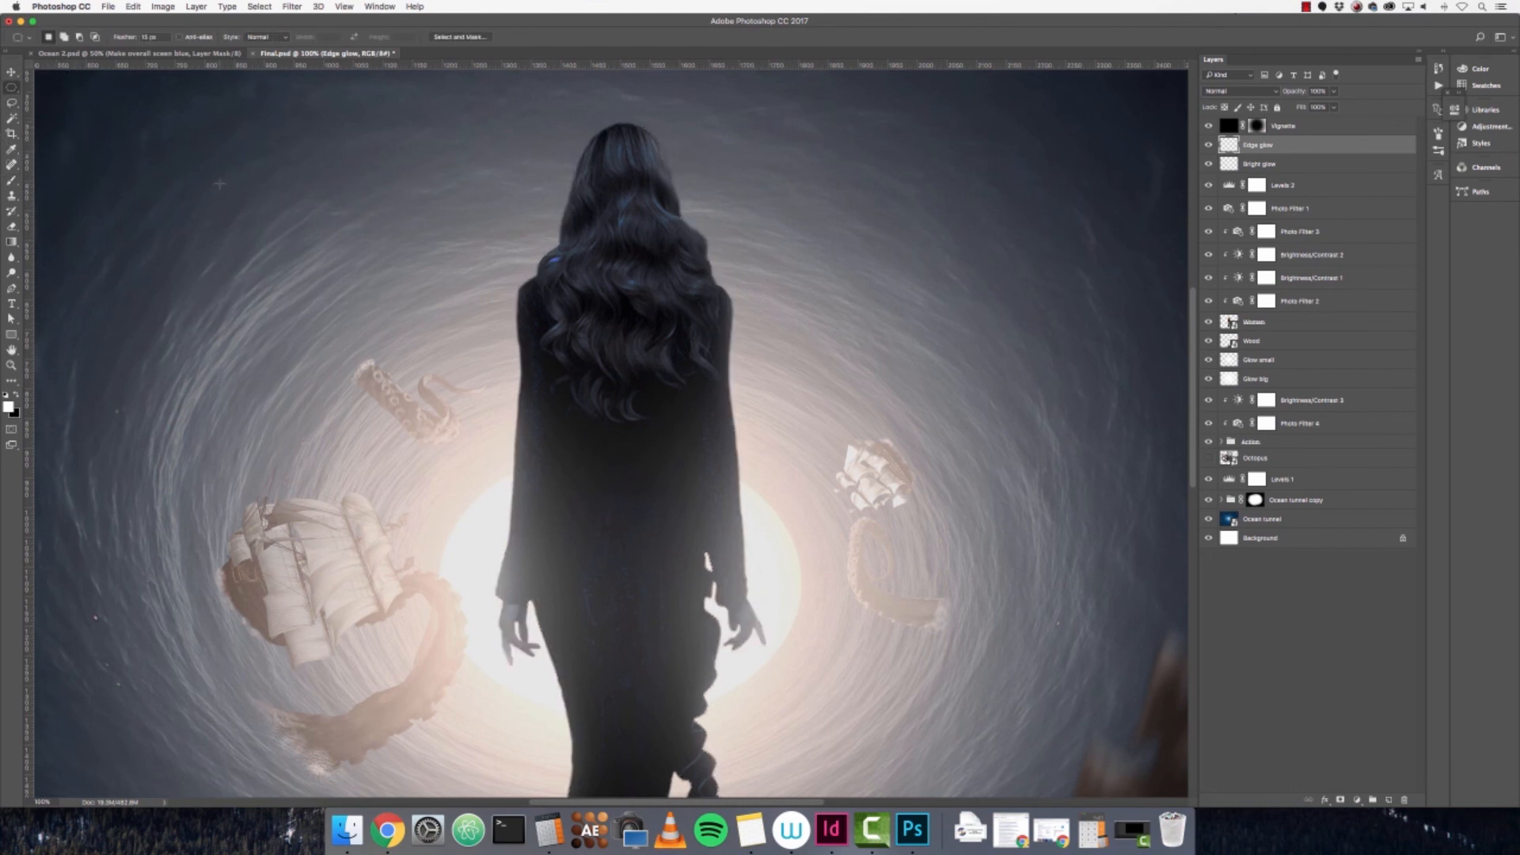
key("super+0")
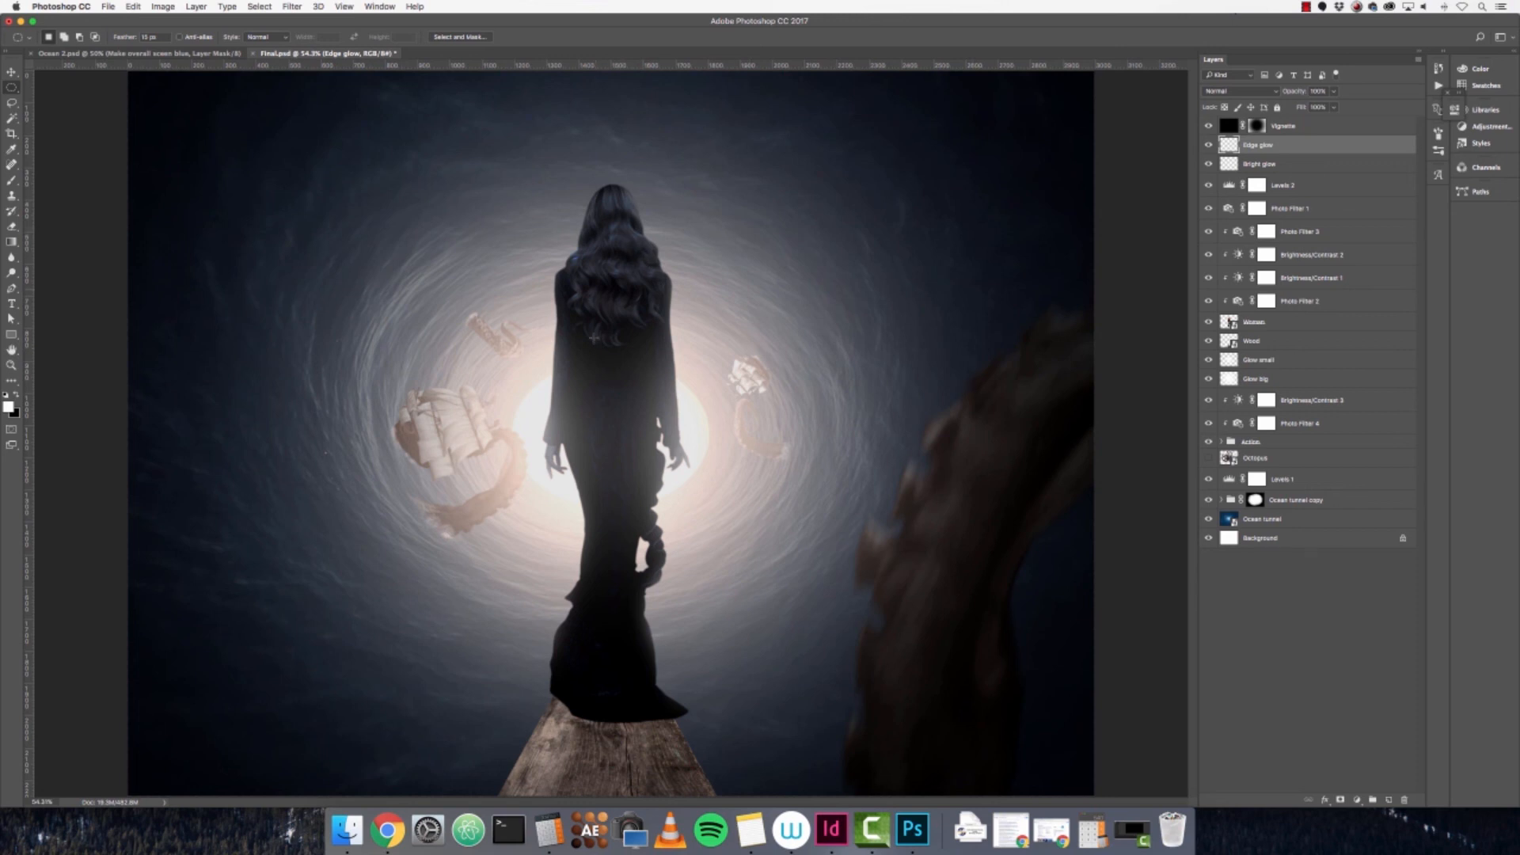
- Apply the Paint Daubs filter from the Filter Gallery to the Woman layer with Brush Size 4, Sharpness 12 and Brush Type Simple
key("super+equal")
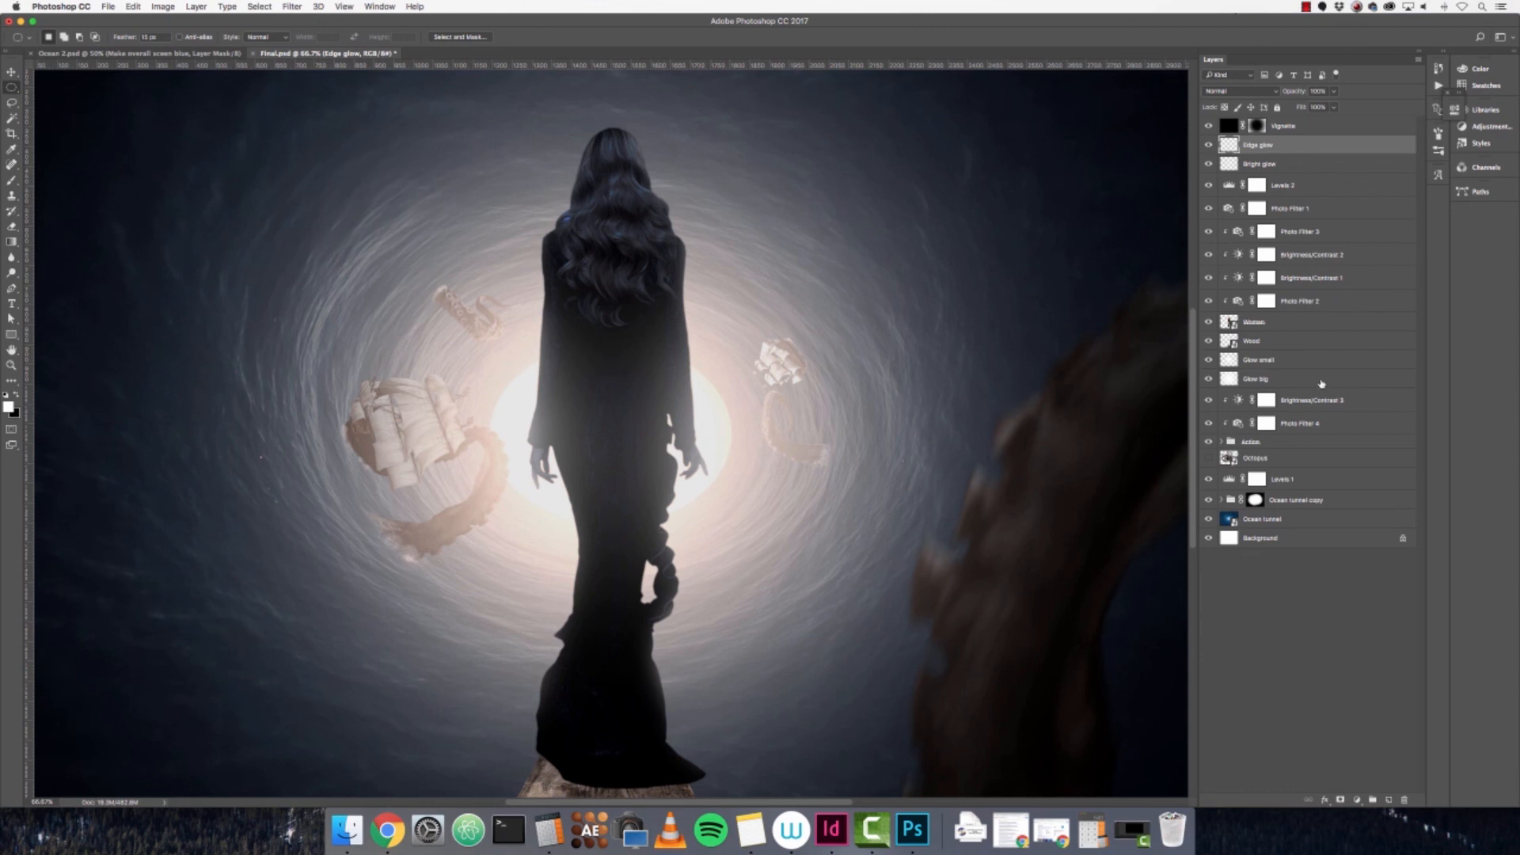
left_click(1297, 323)
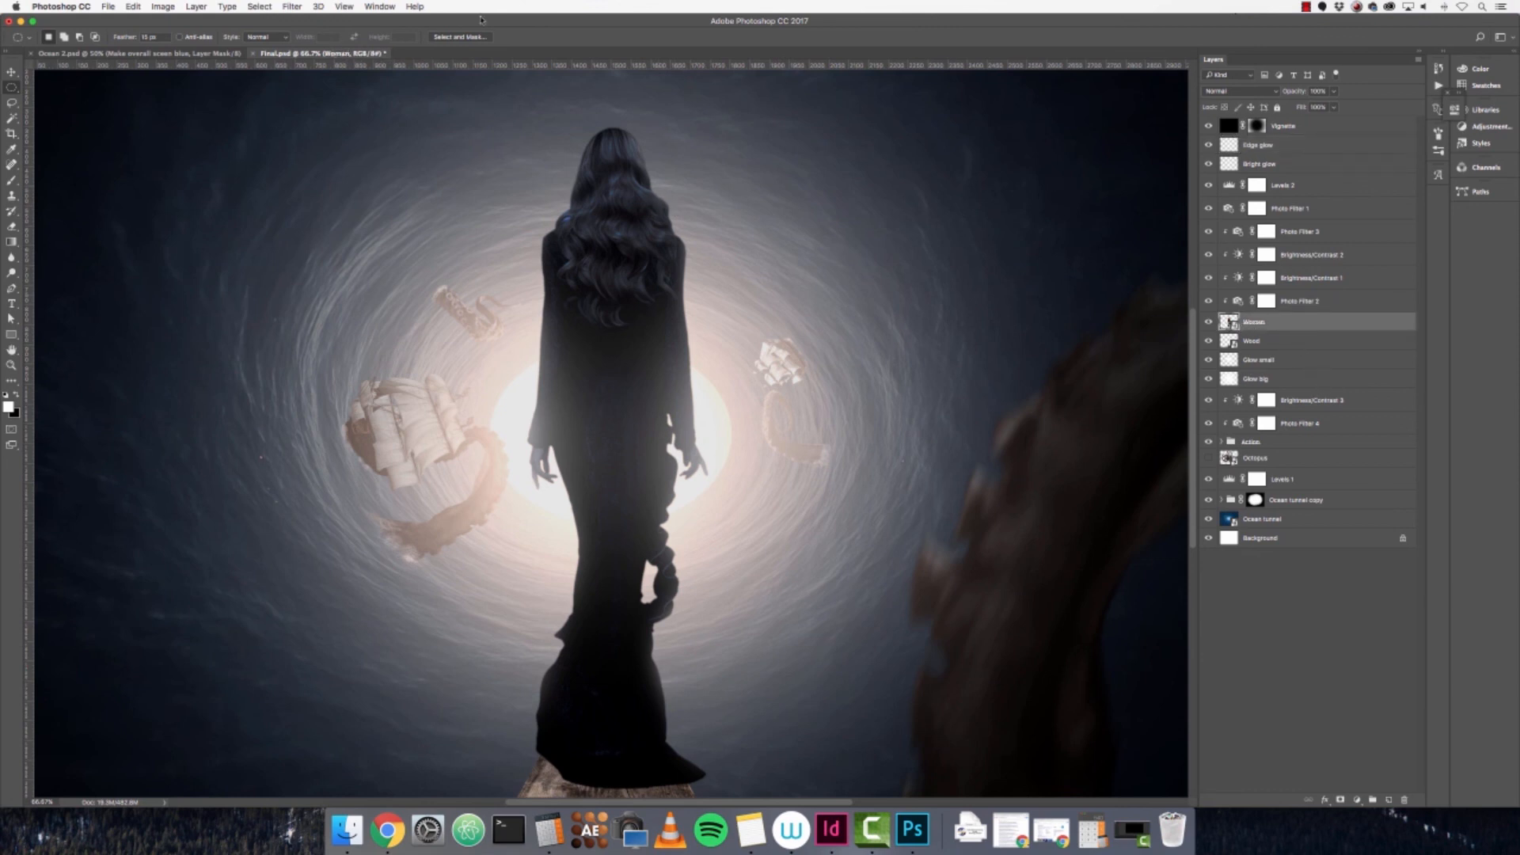
left_click(293, 7)
mouse_move(344, 142)
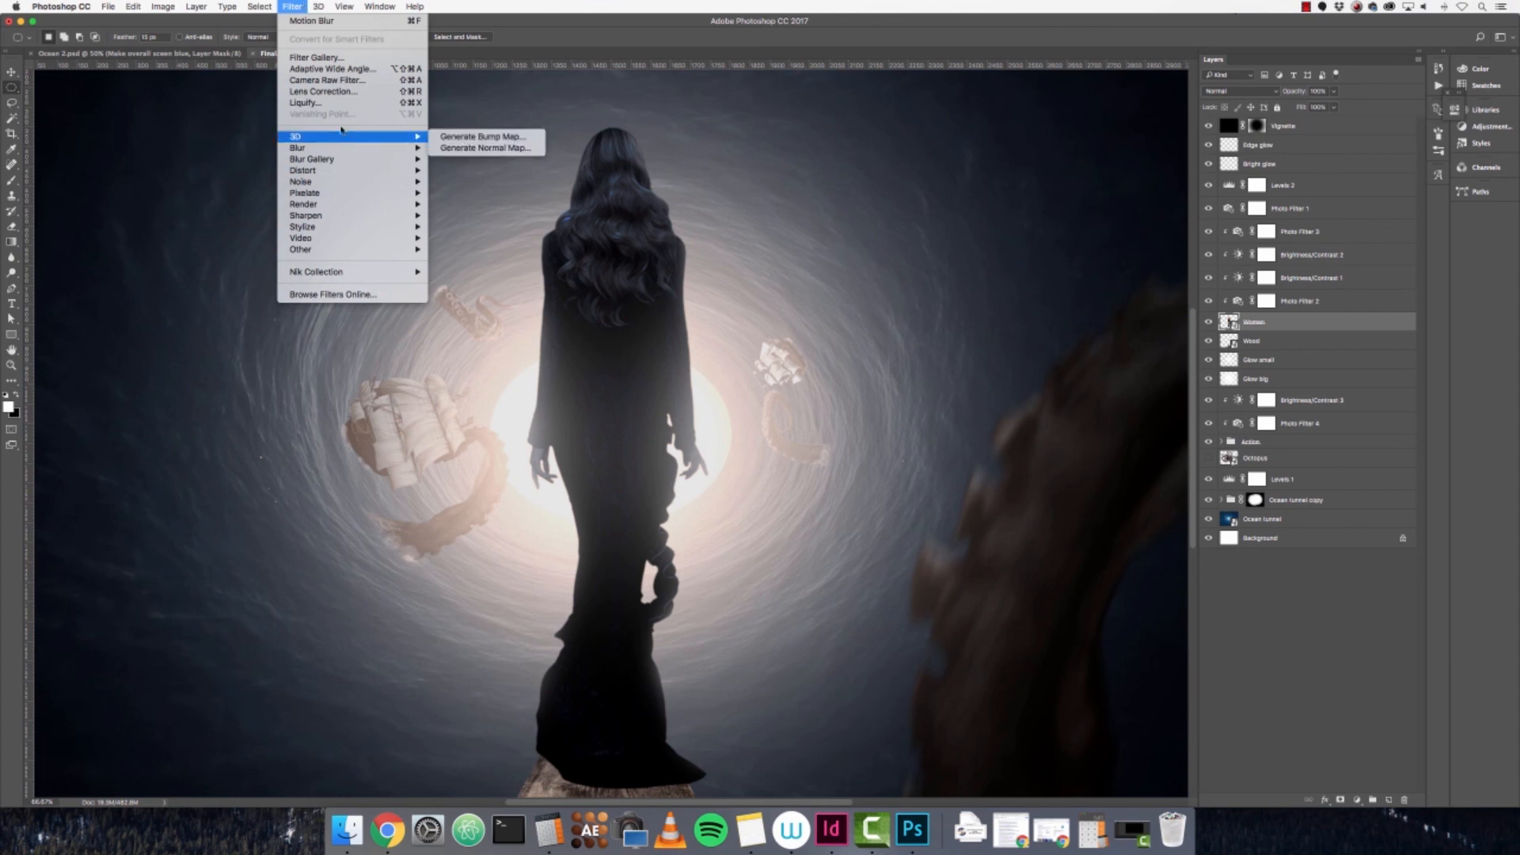
left_click(333, 58)
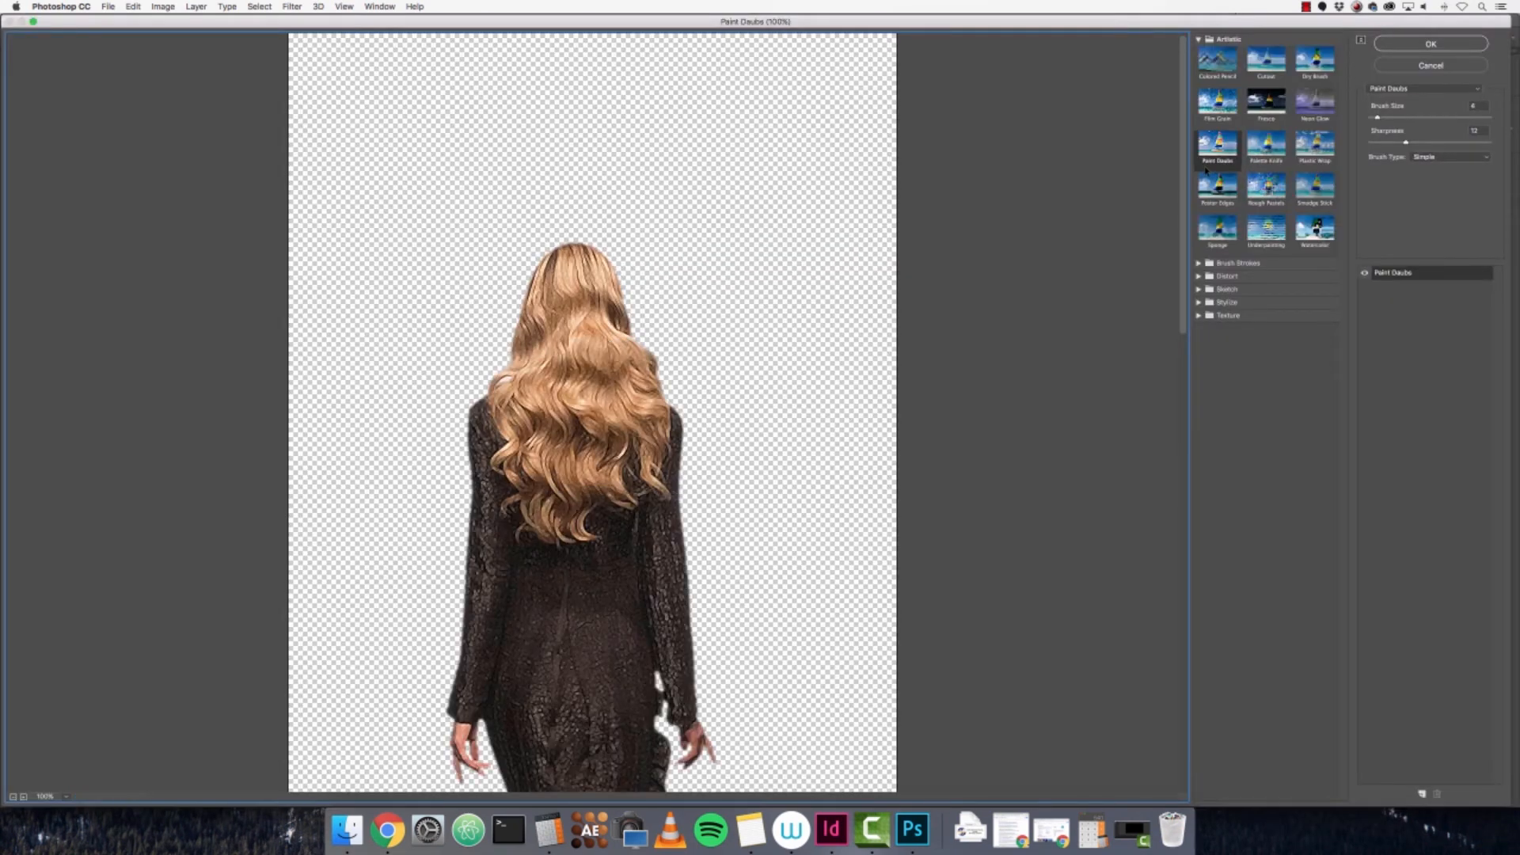
left_click(1199, 39)
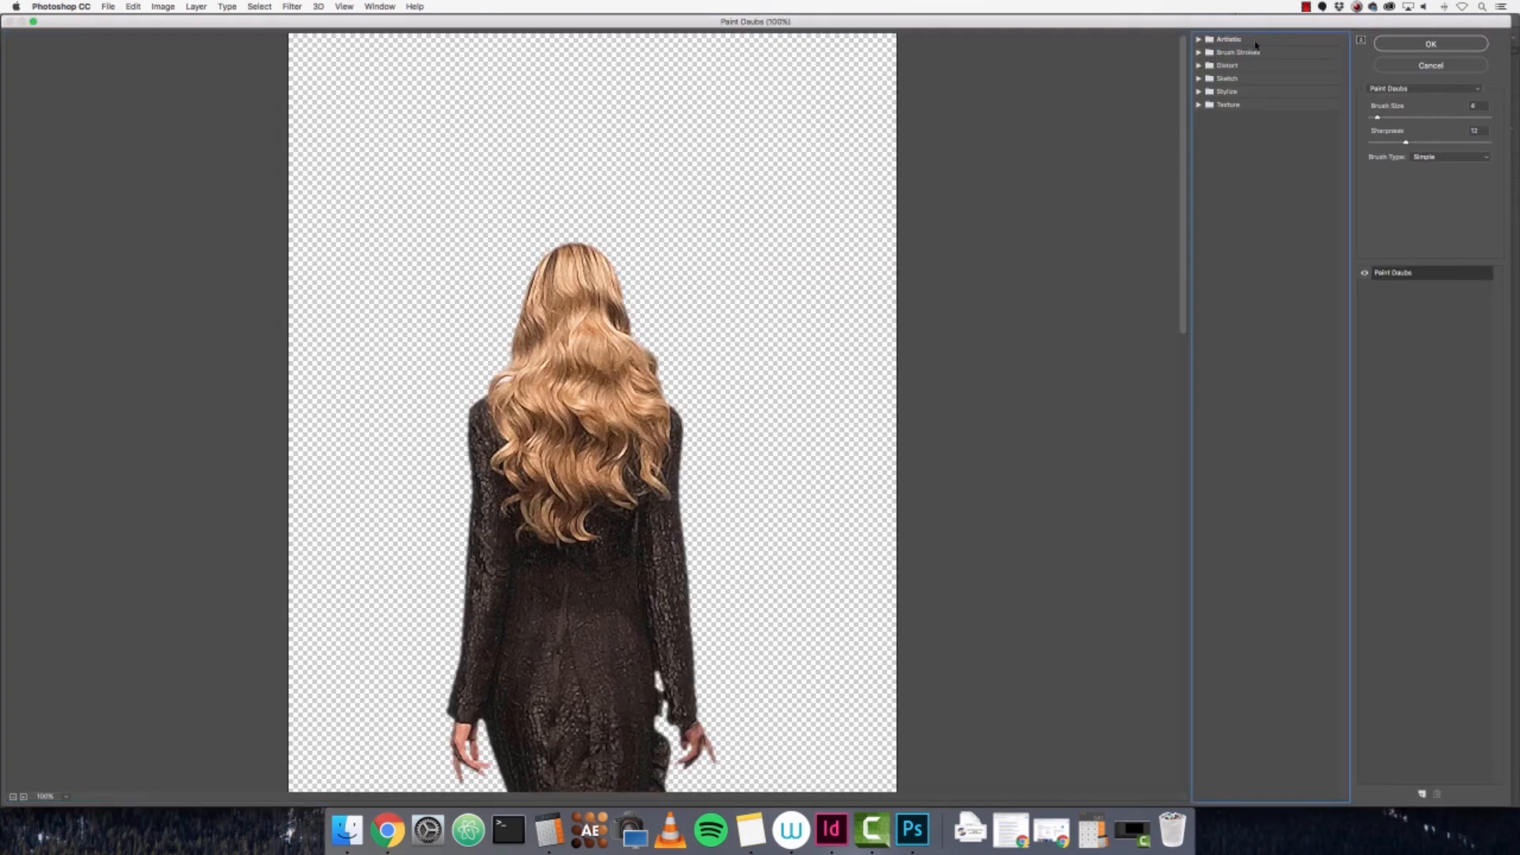
left_click(1227, 41)
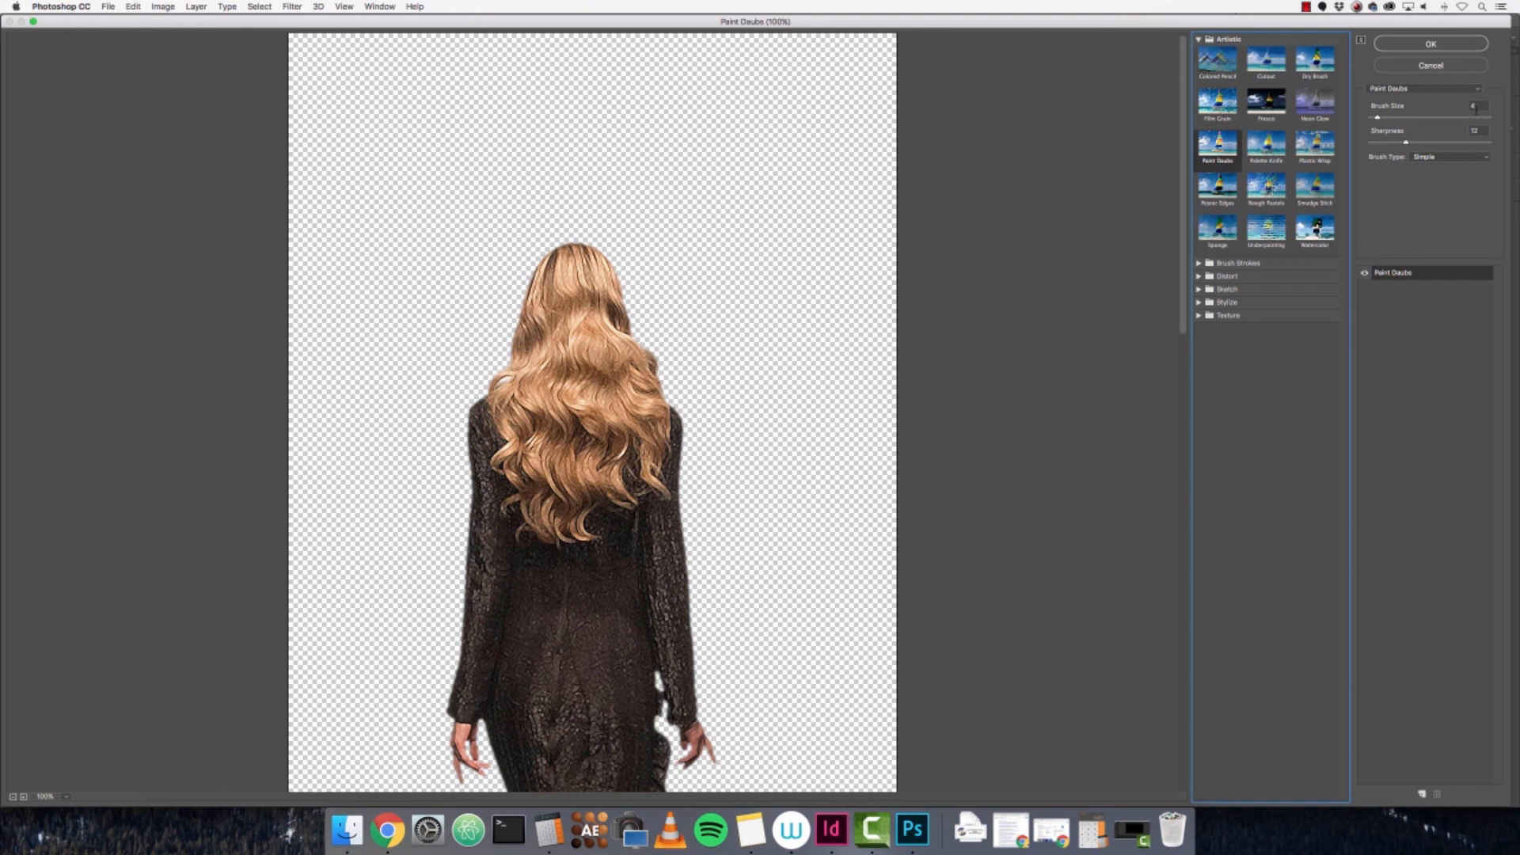
left_click(1478, 130)
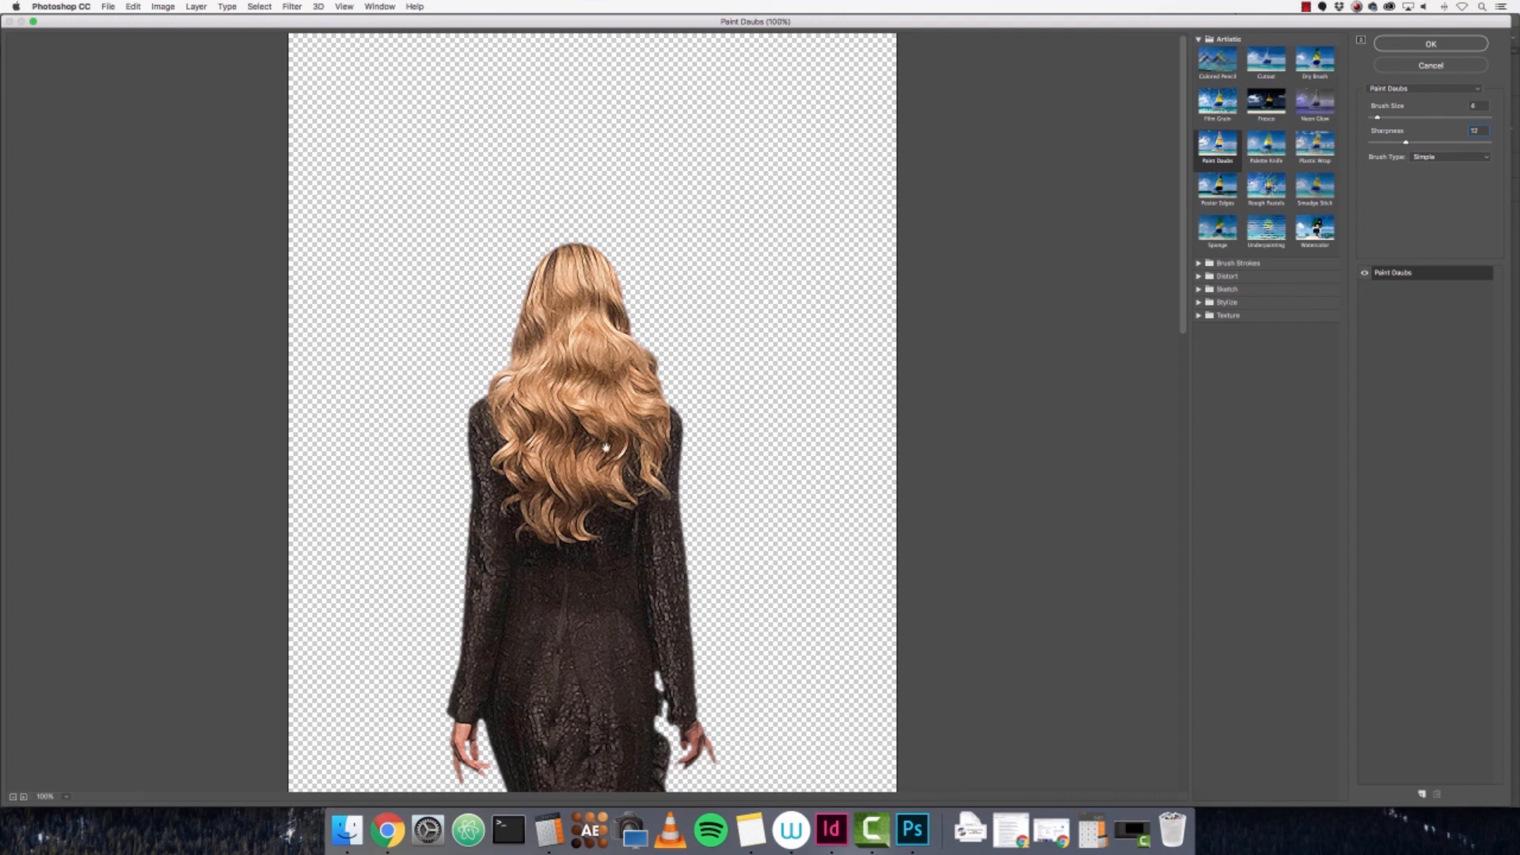
left_click(1421, 44)
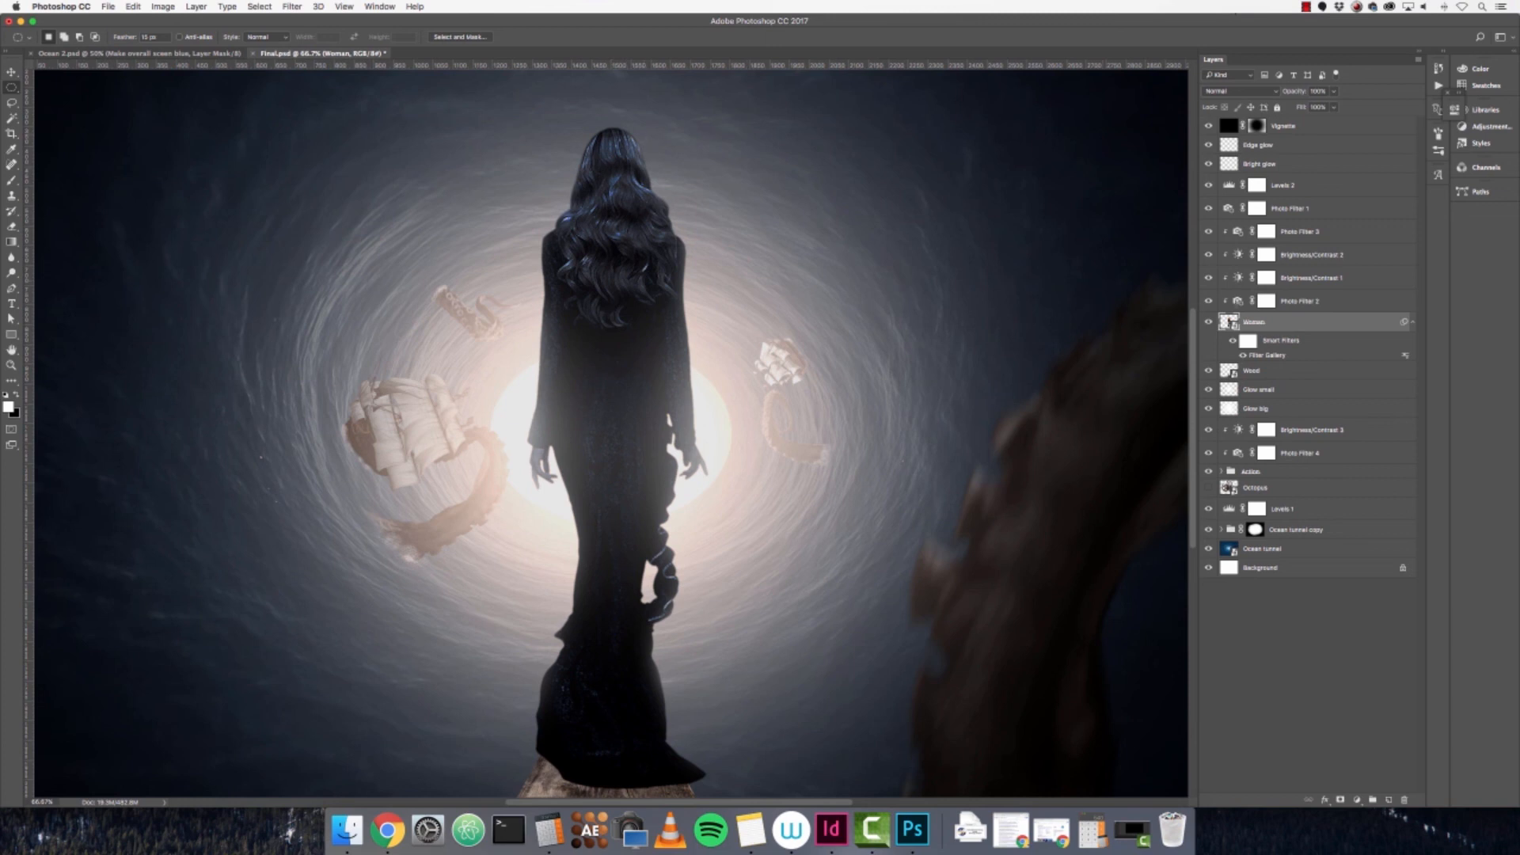
- Paint black with an enlarged soft brush on the upper part of the Woman layer's smart filter mask
left_click(1252, 341)
left_click(13, 181)
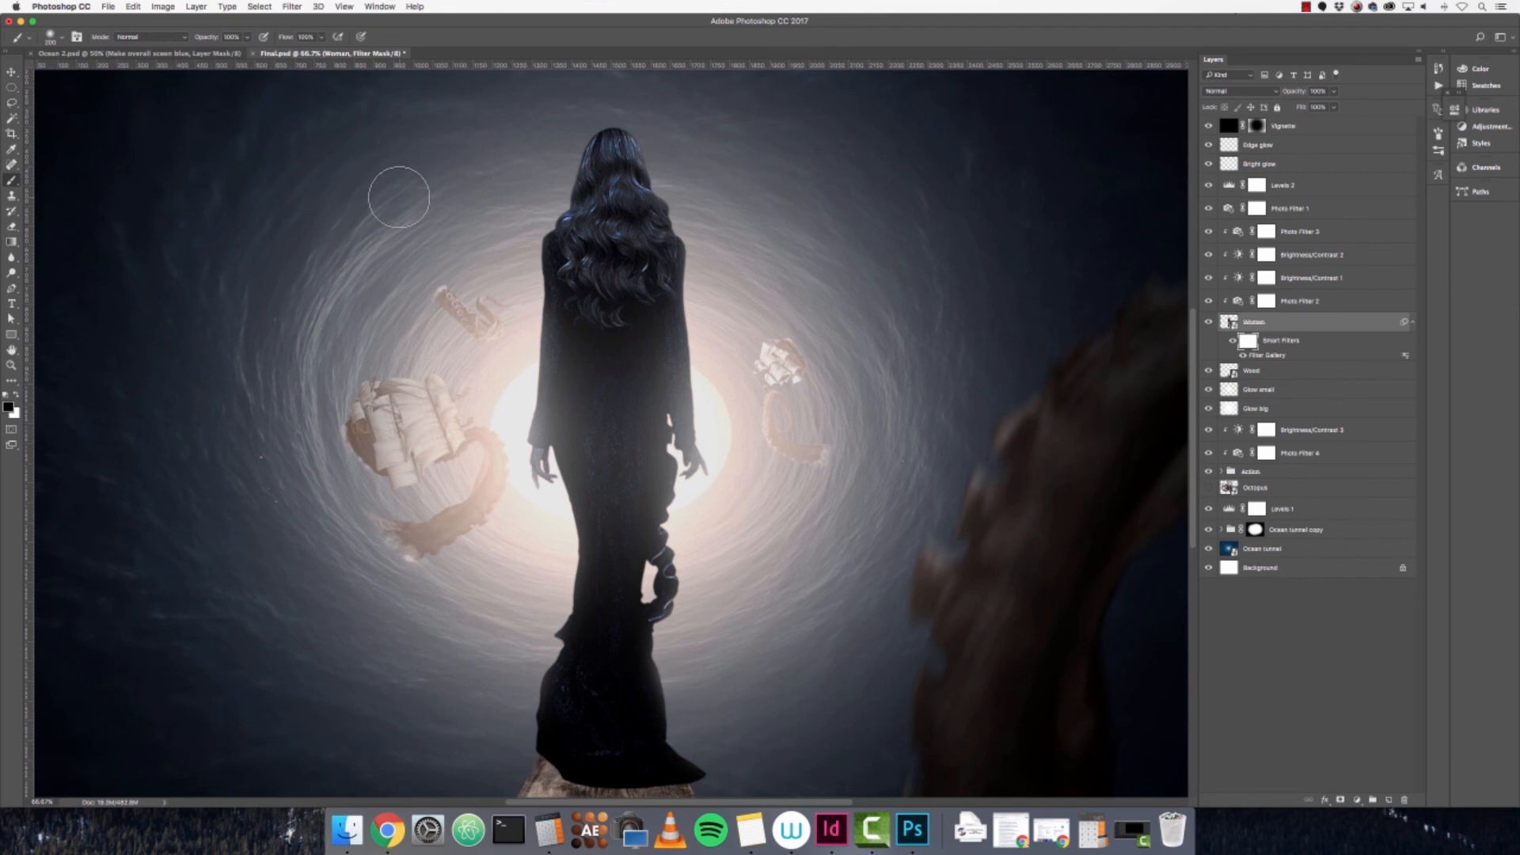
key("super+minus")
key("super+minus")
key("bracketright")
key("bracketright")
key("bracketright")
key("bracketright")
key("bracketright")
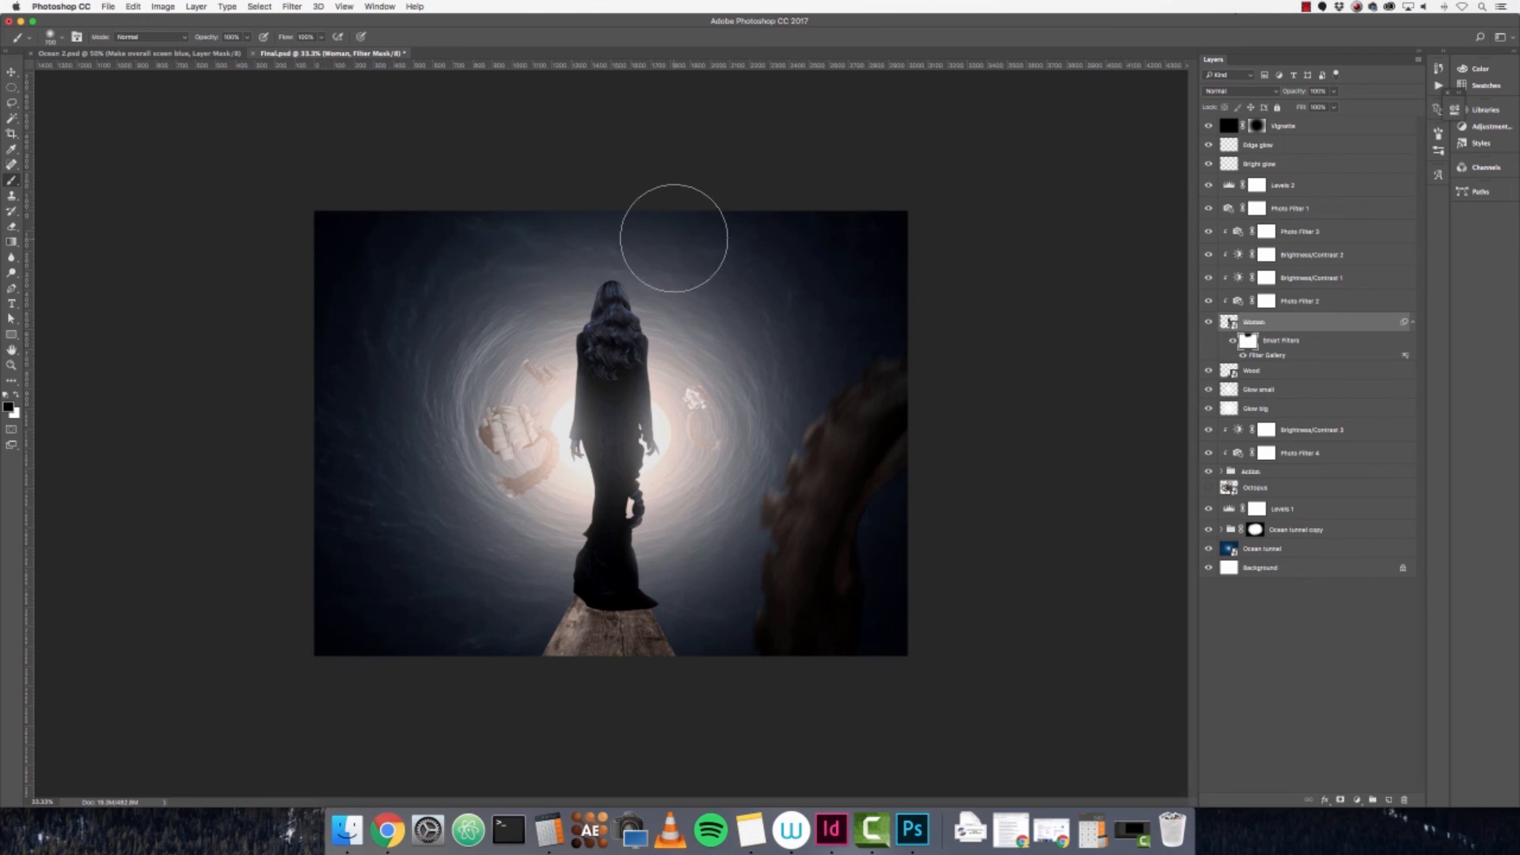
key("super+equal")
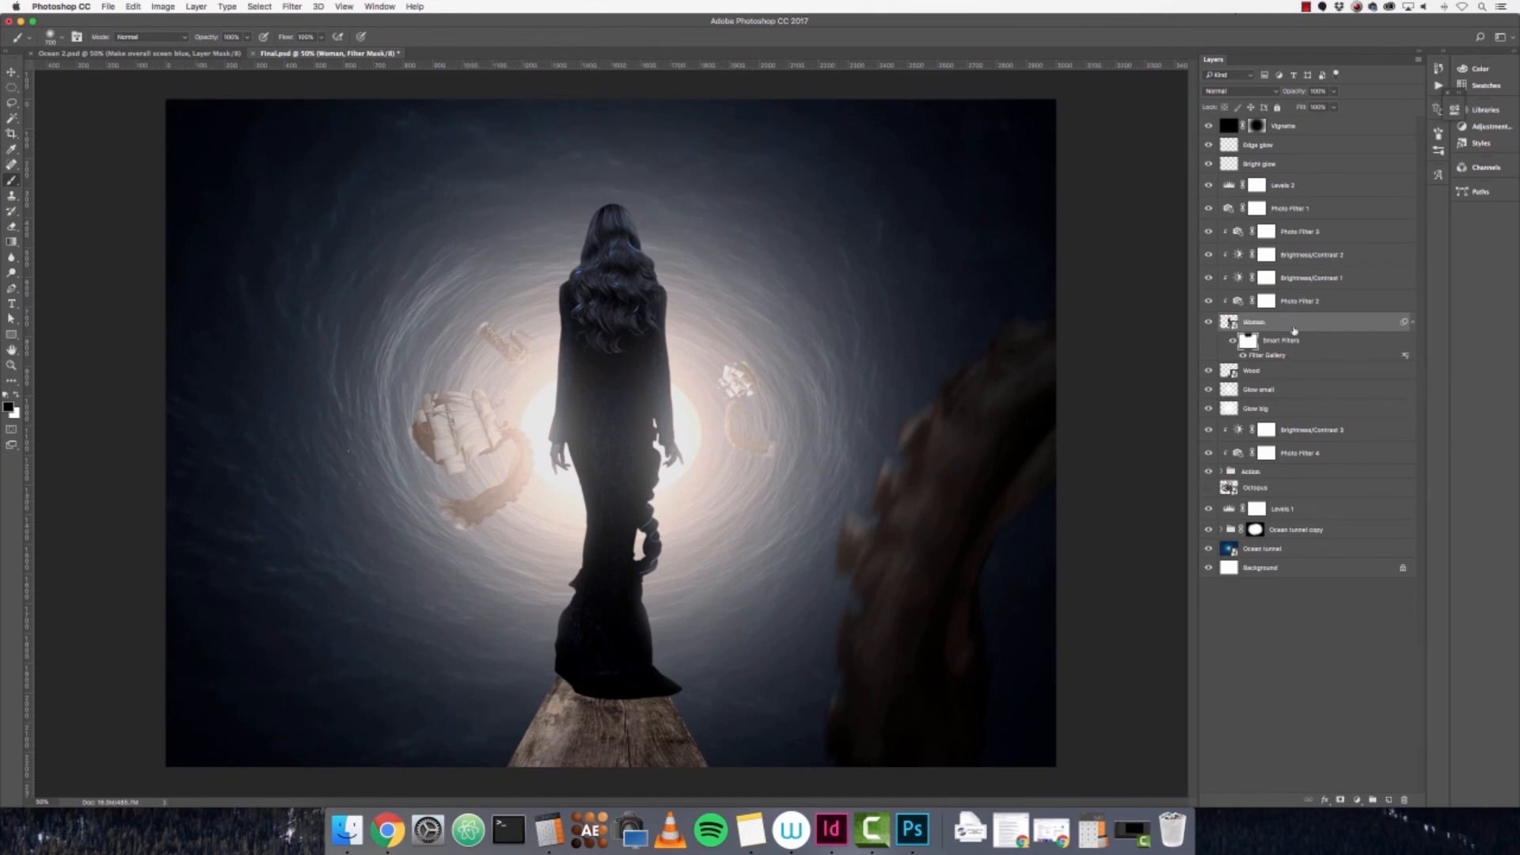
- Check the masked Paint Daubs effect on the woman's hair and dress at 100% zoom
left_click(1231, 342)
left_click(15, 88)
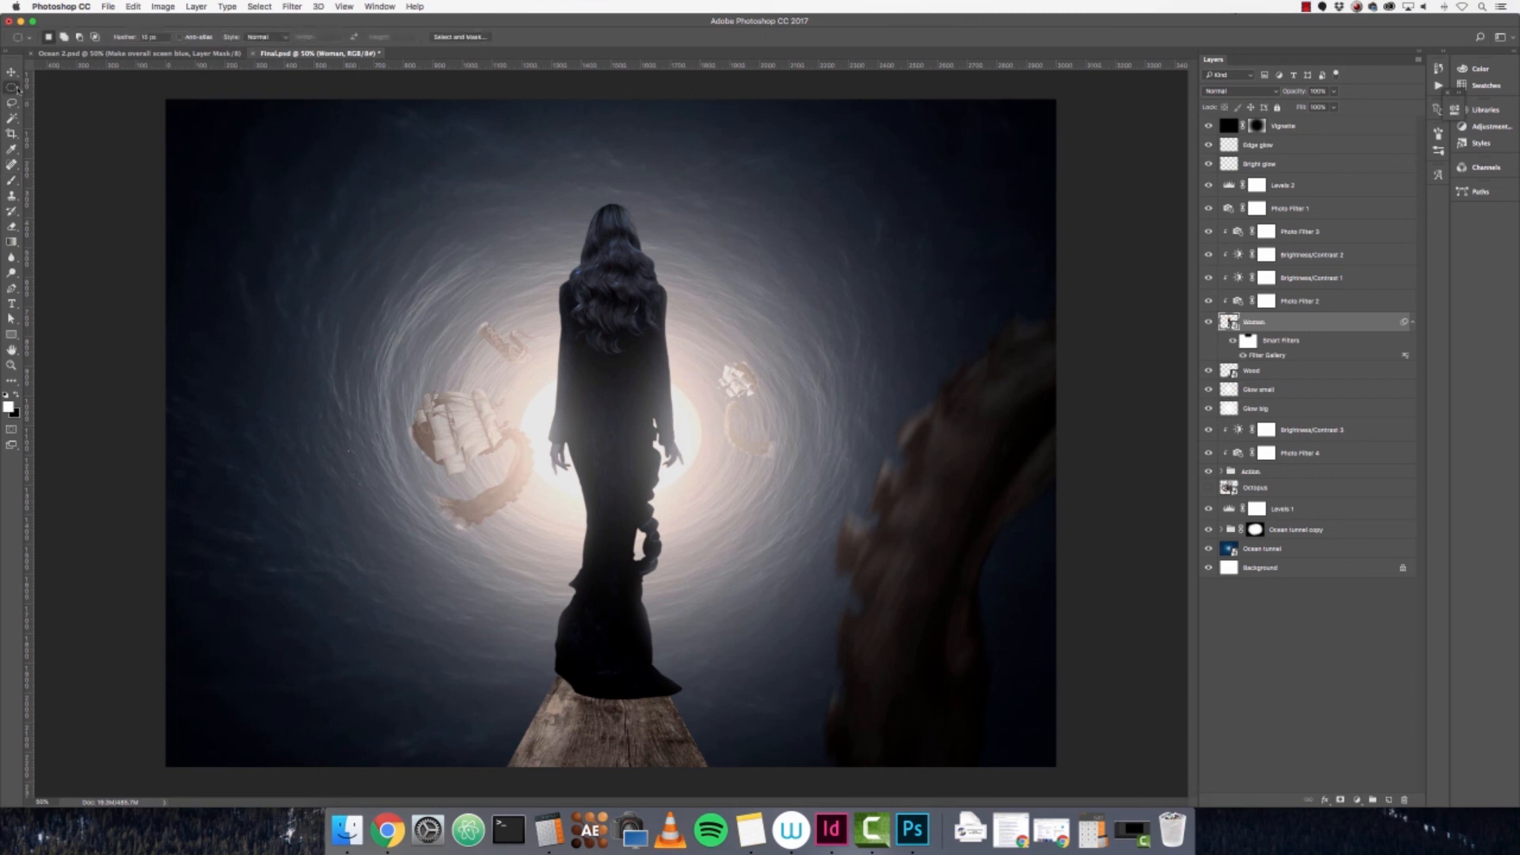
key("super+equal")
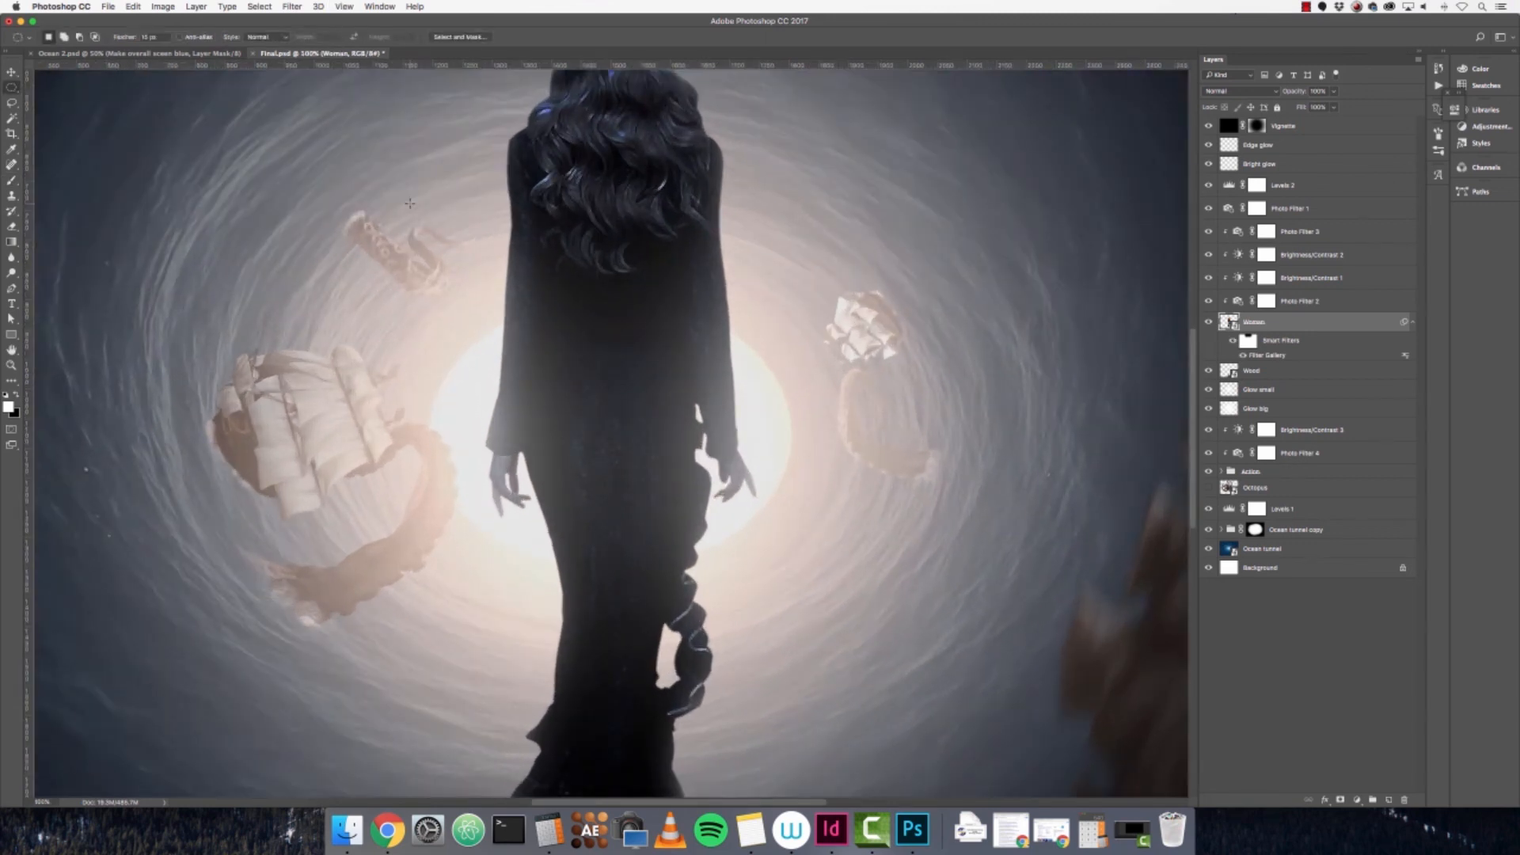
scroll(669, 315, "up", 5)
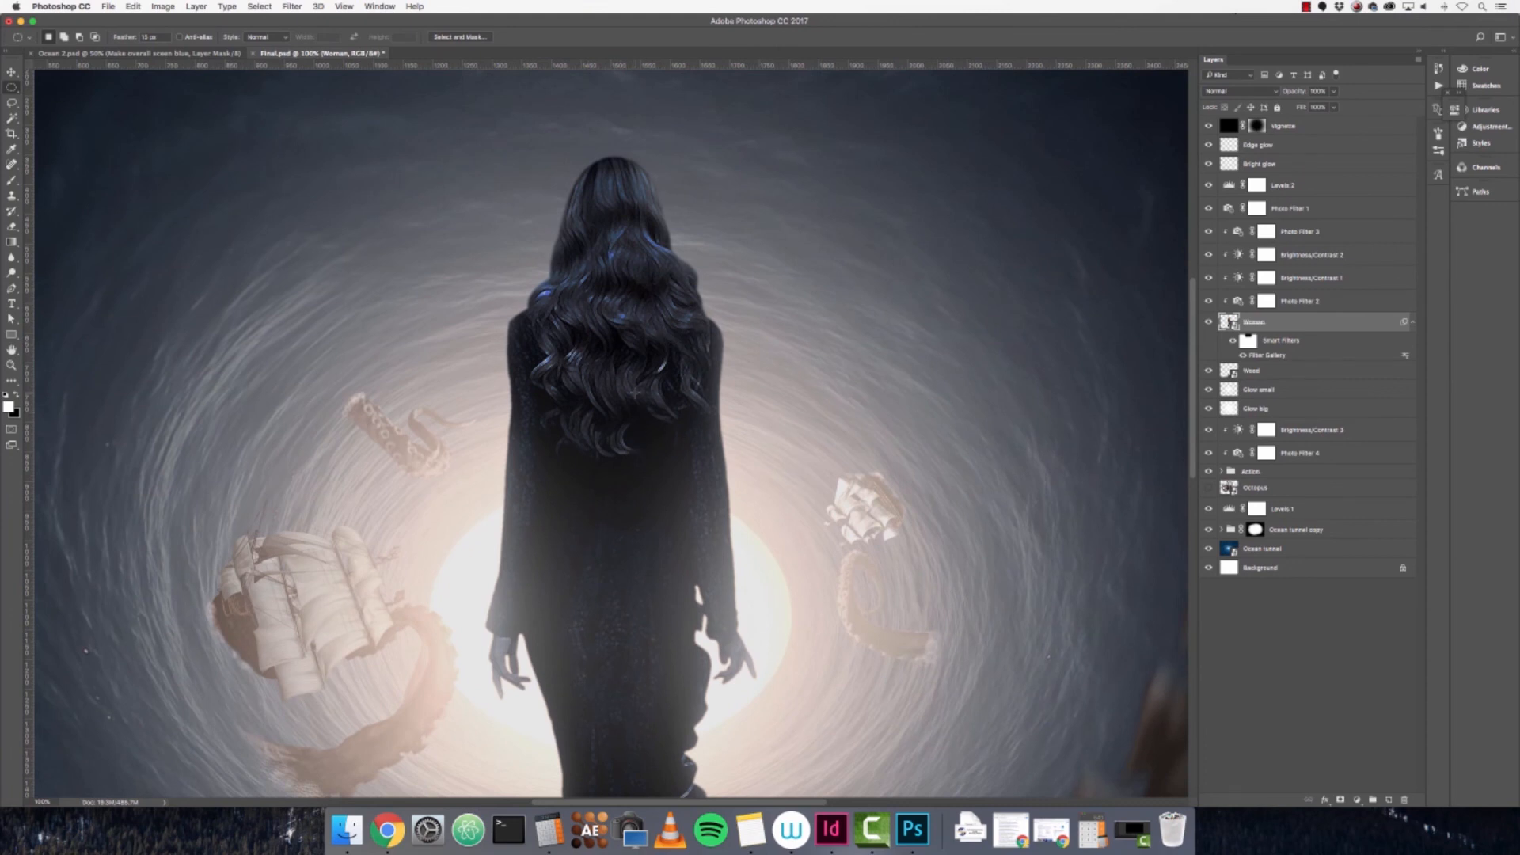
key("super+0")
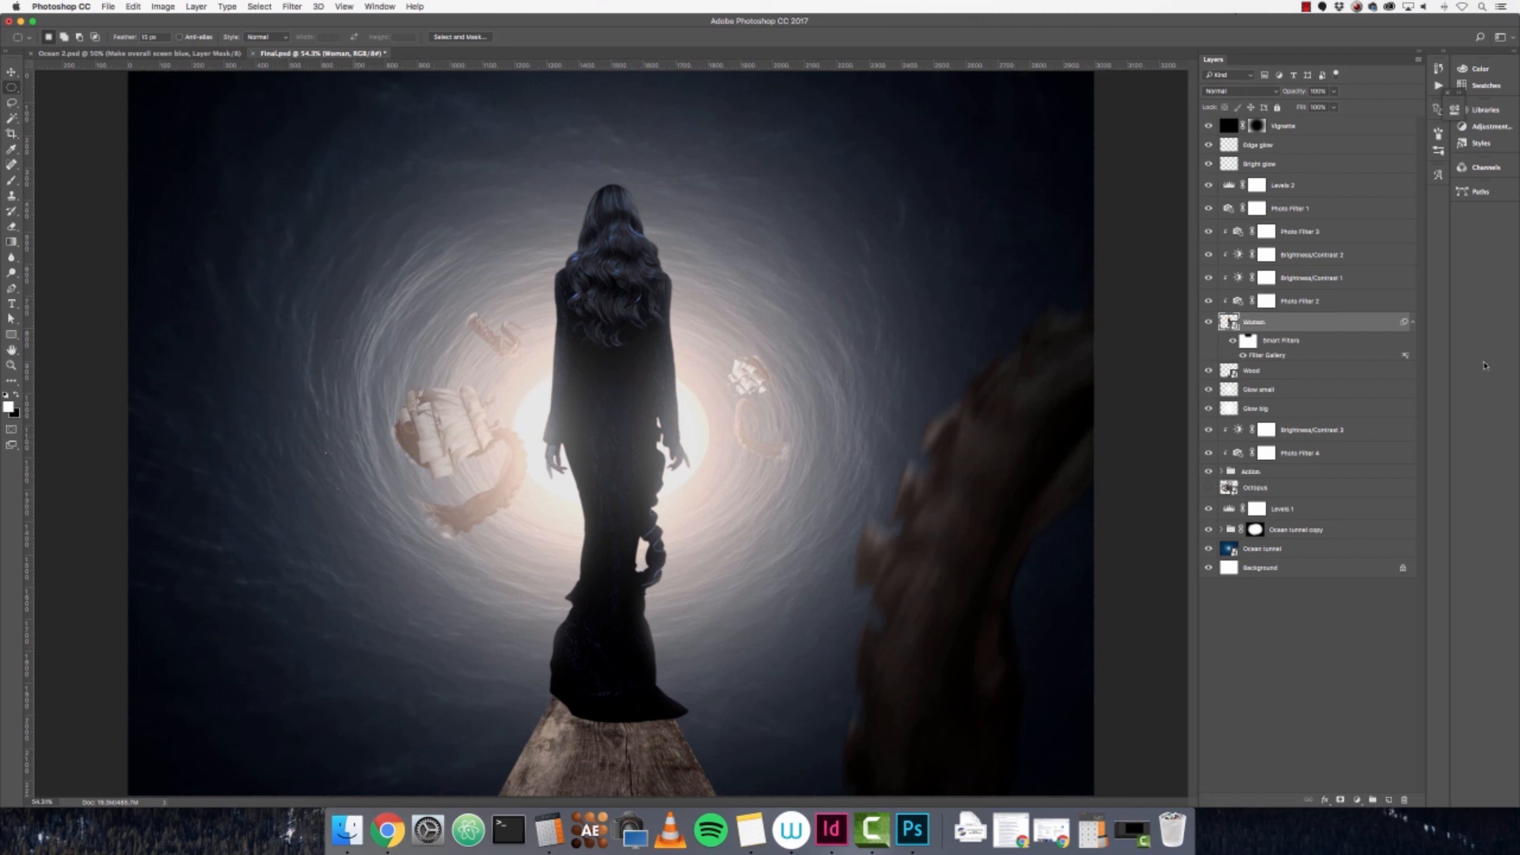
- Add an empty layer above the Wood layer, clip it to Wood and set its blend mode to Multiply
left_click(1392, 376)
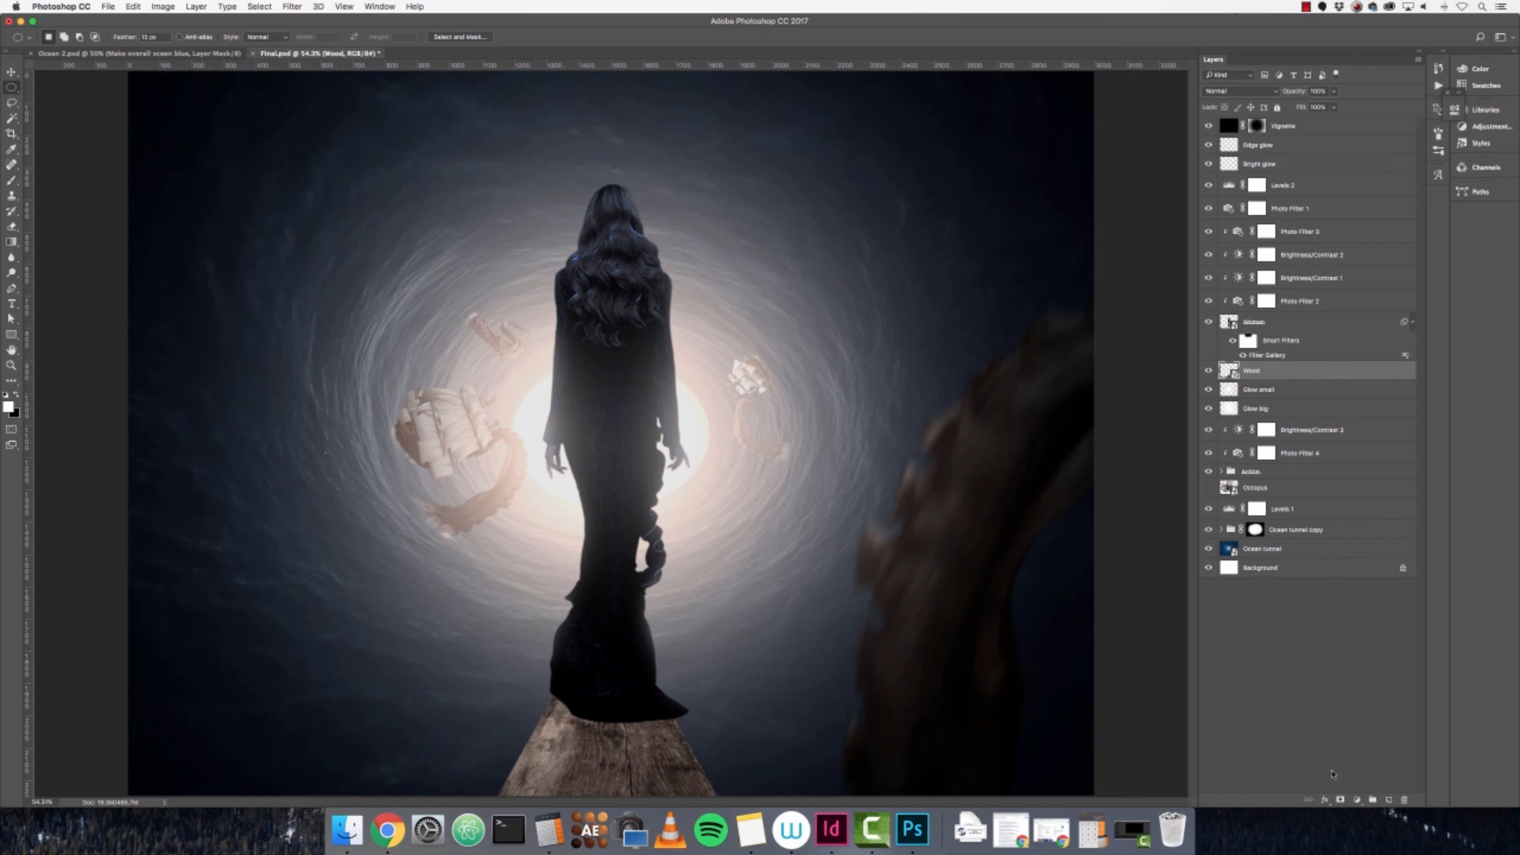
left_click(1388, 800)
right_click(1390, 373)
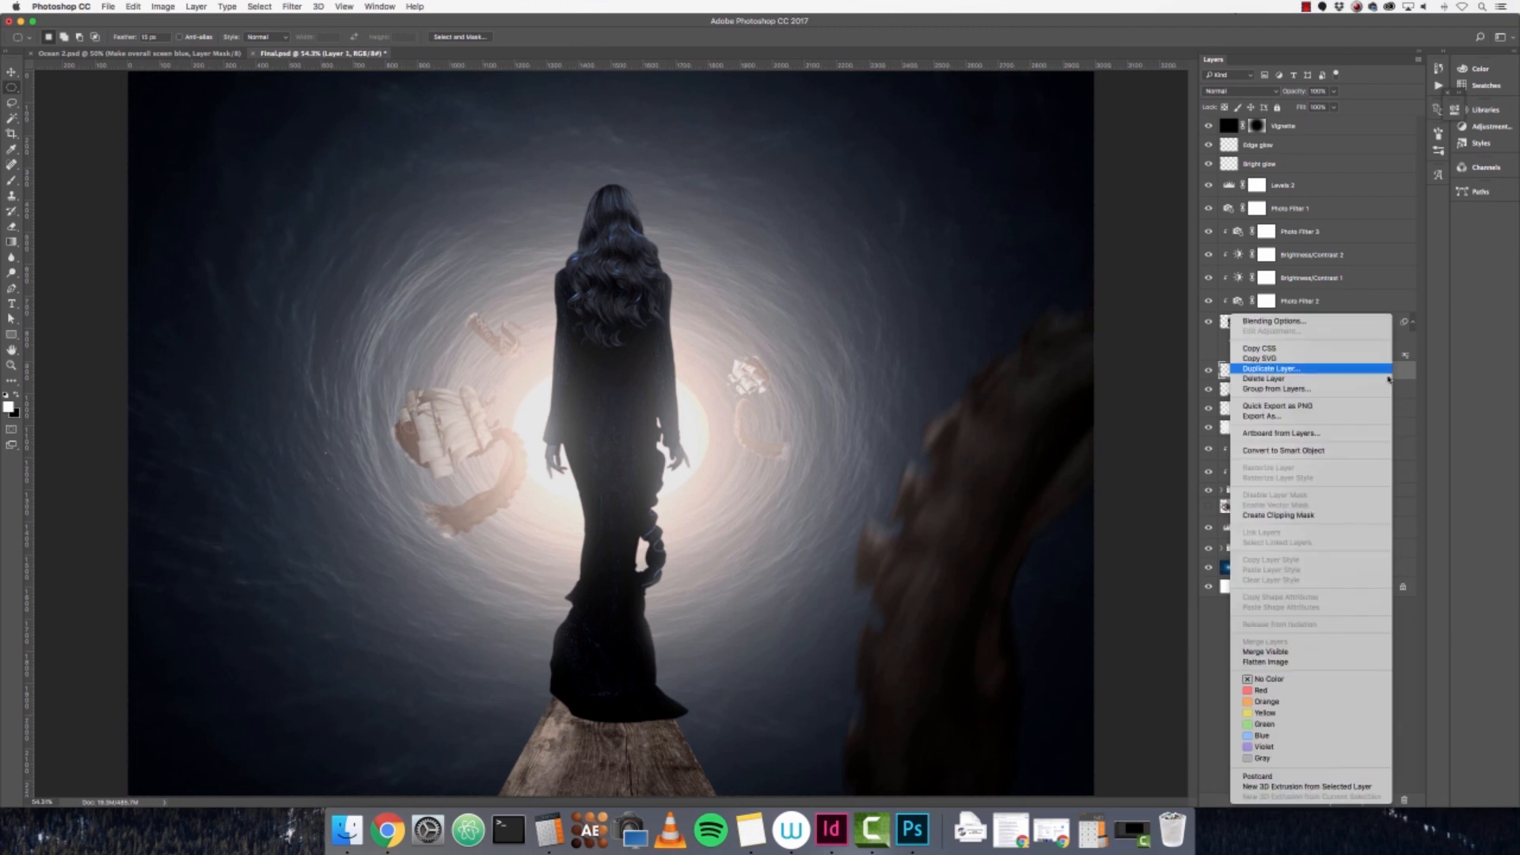
left_click(1338, 516)
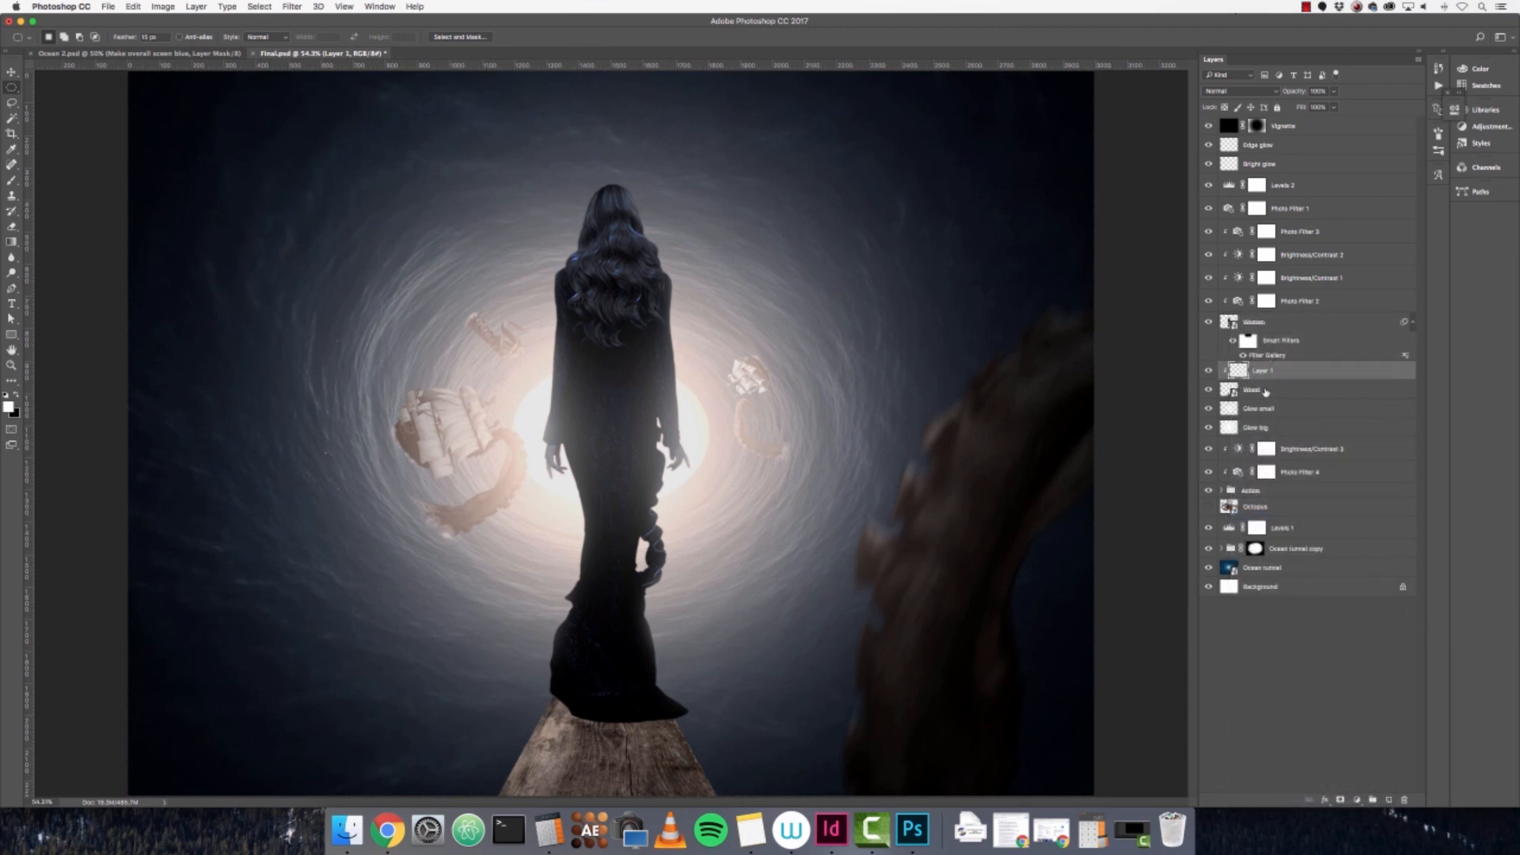
left_click(1244, 92)
left_click(1236, 126)
- Paint a soft black shadow on the wooden plank beneath the hem of the woman's dress
left_click(12, 181)
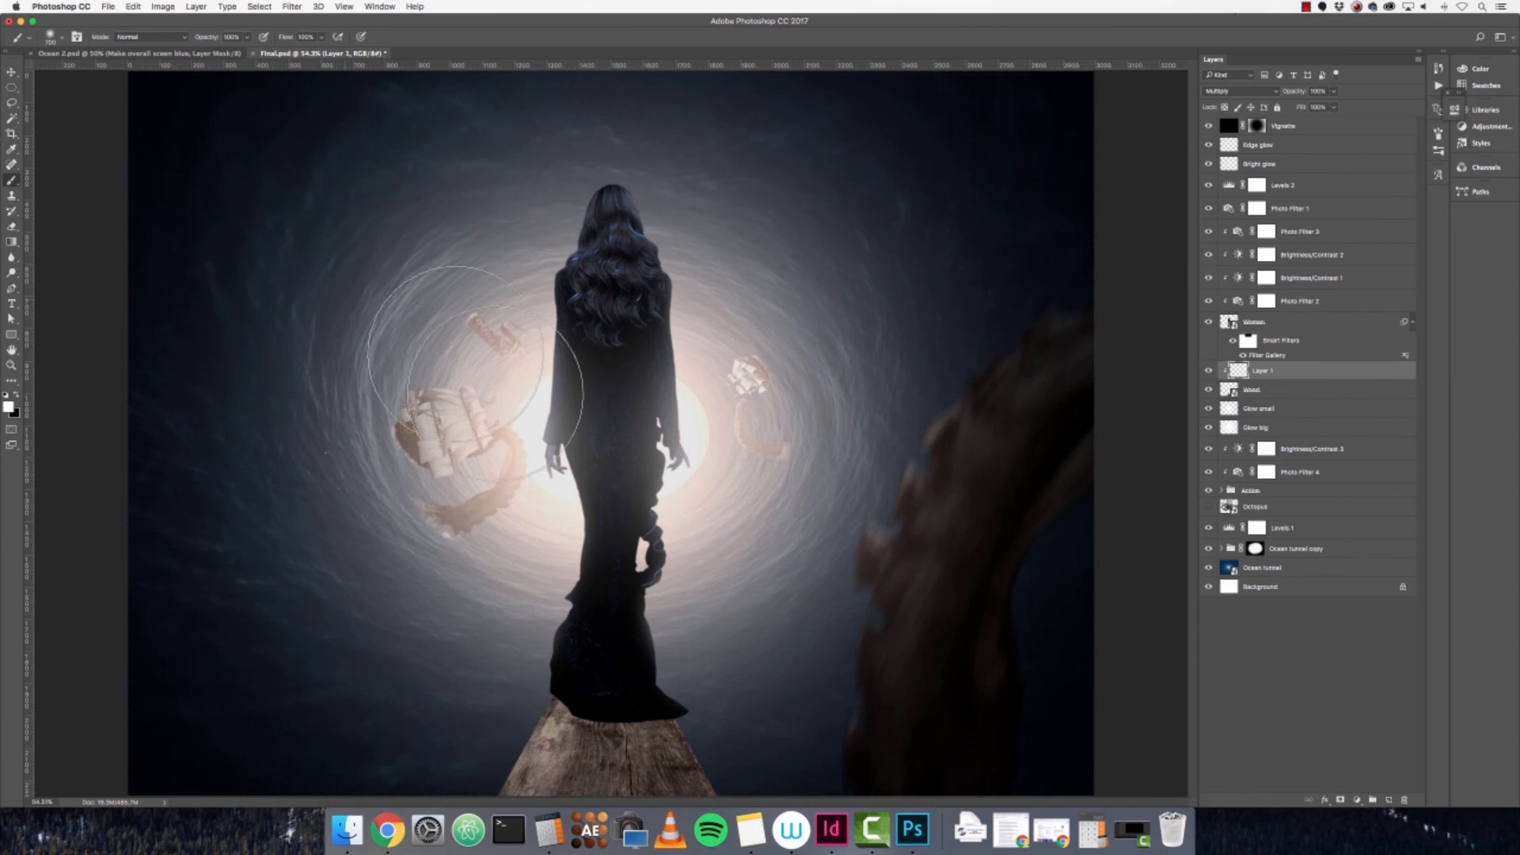
key("bracketleft")
key("bracketleft")
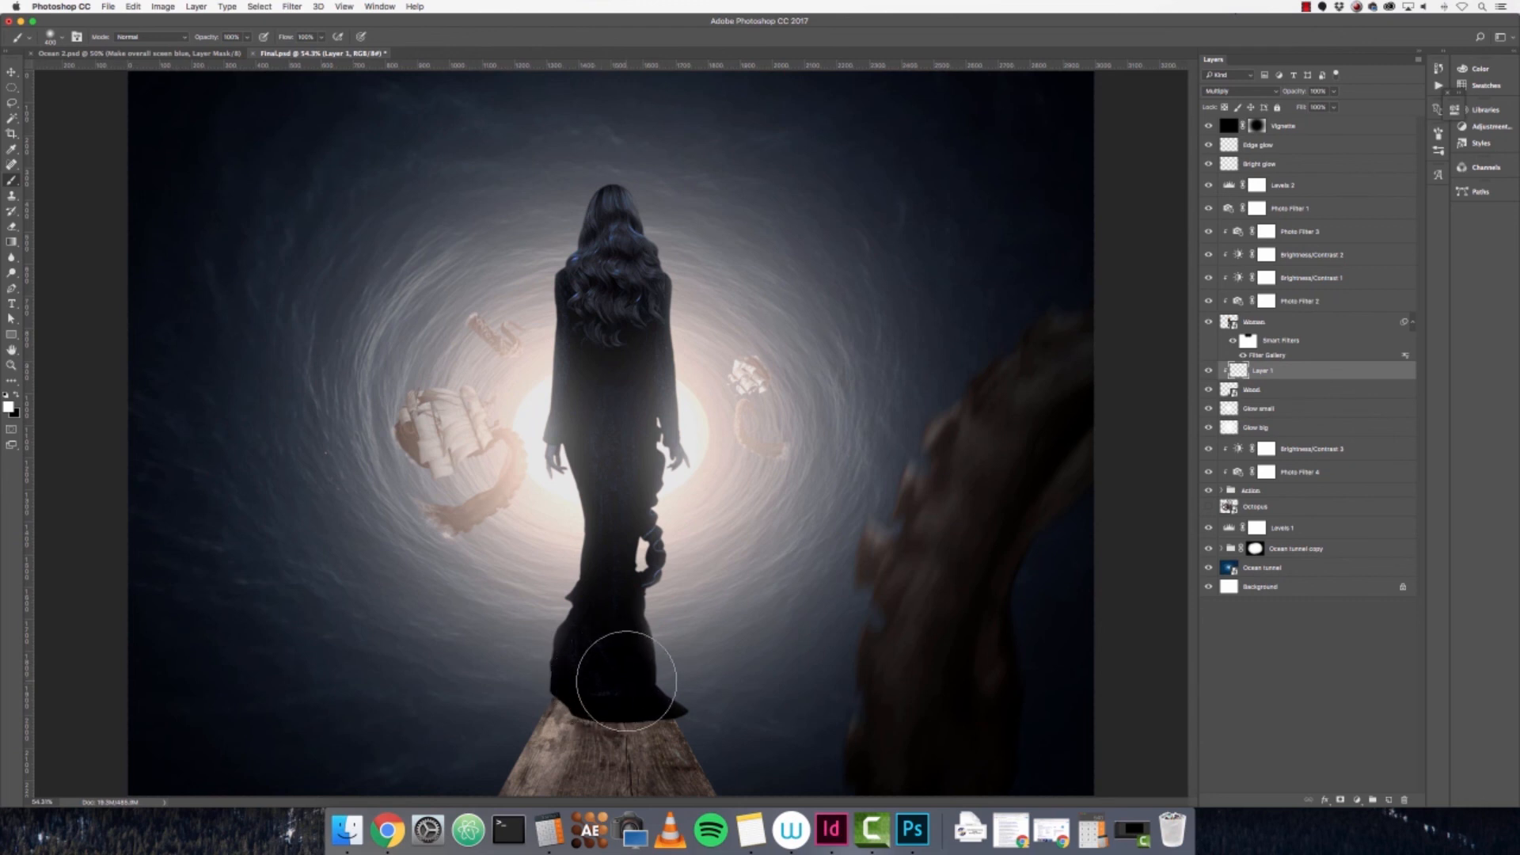
key("x")
mouse_move(611, 668)
left_mouse_down()
mouse_move(597, 677)
mouse_move(714, 674)
mouse_move(656, 675)
mouse_move(604, 648)
mouse_move(631, 645)
mouse_move(591, 652)
left_mouse_up()
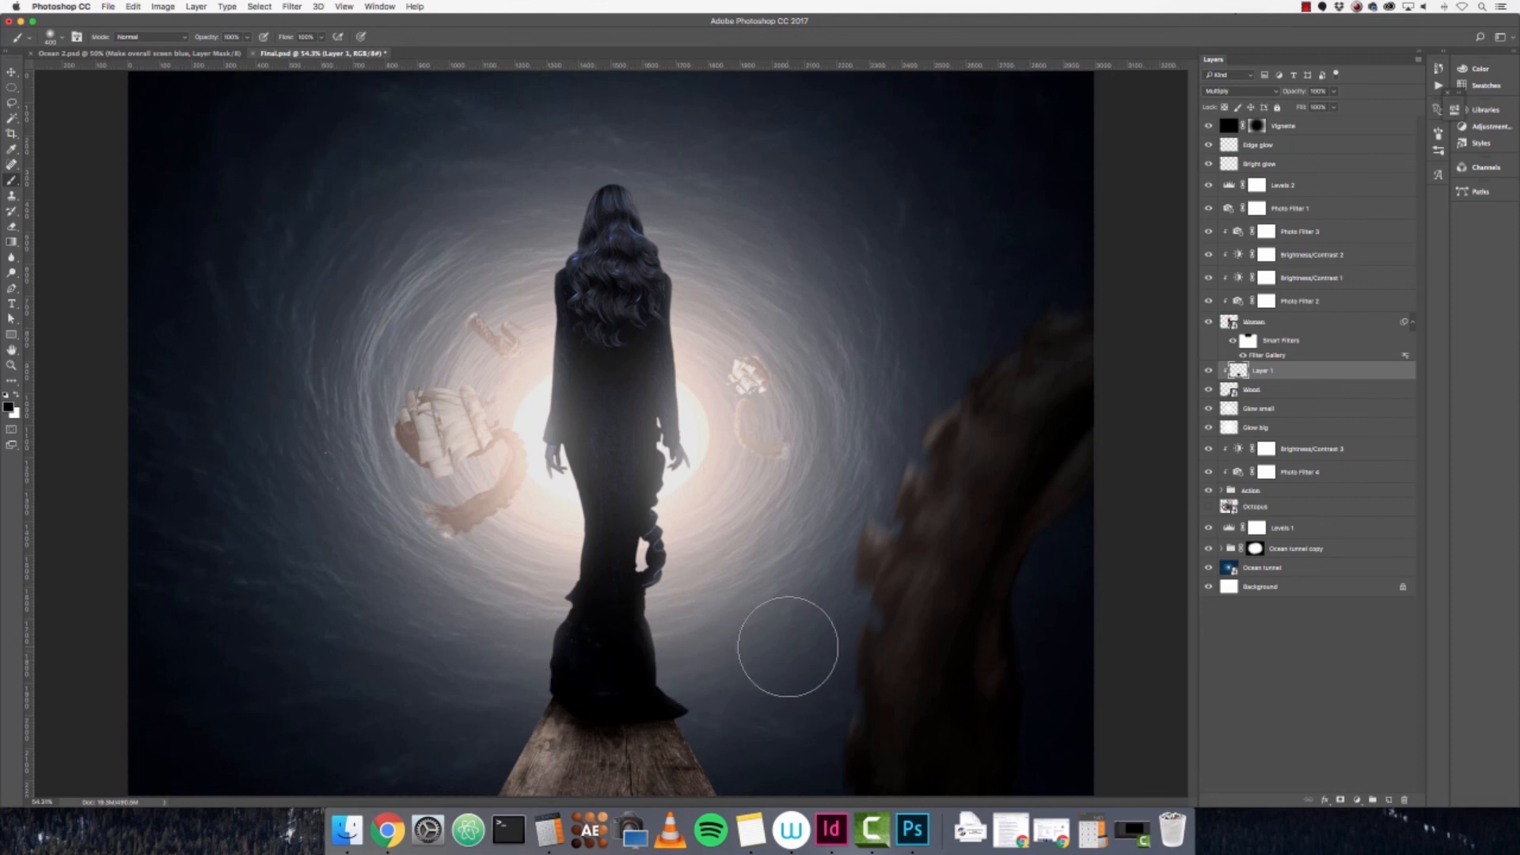
- Try to darken a wider area of the wooden plank with a single dab of a very large soft black brush
key("bracketleft")
key("bracketleft")
key("bracketright")
key("bracketright")
key("bracketright")
key("bracketright")
key("bracketright")
key("bracketright")
key("bracketright")
key("bracketright")
key("bracketright")
key("bracketright")
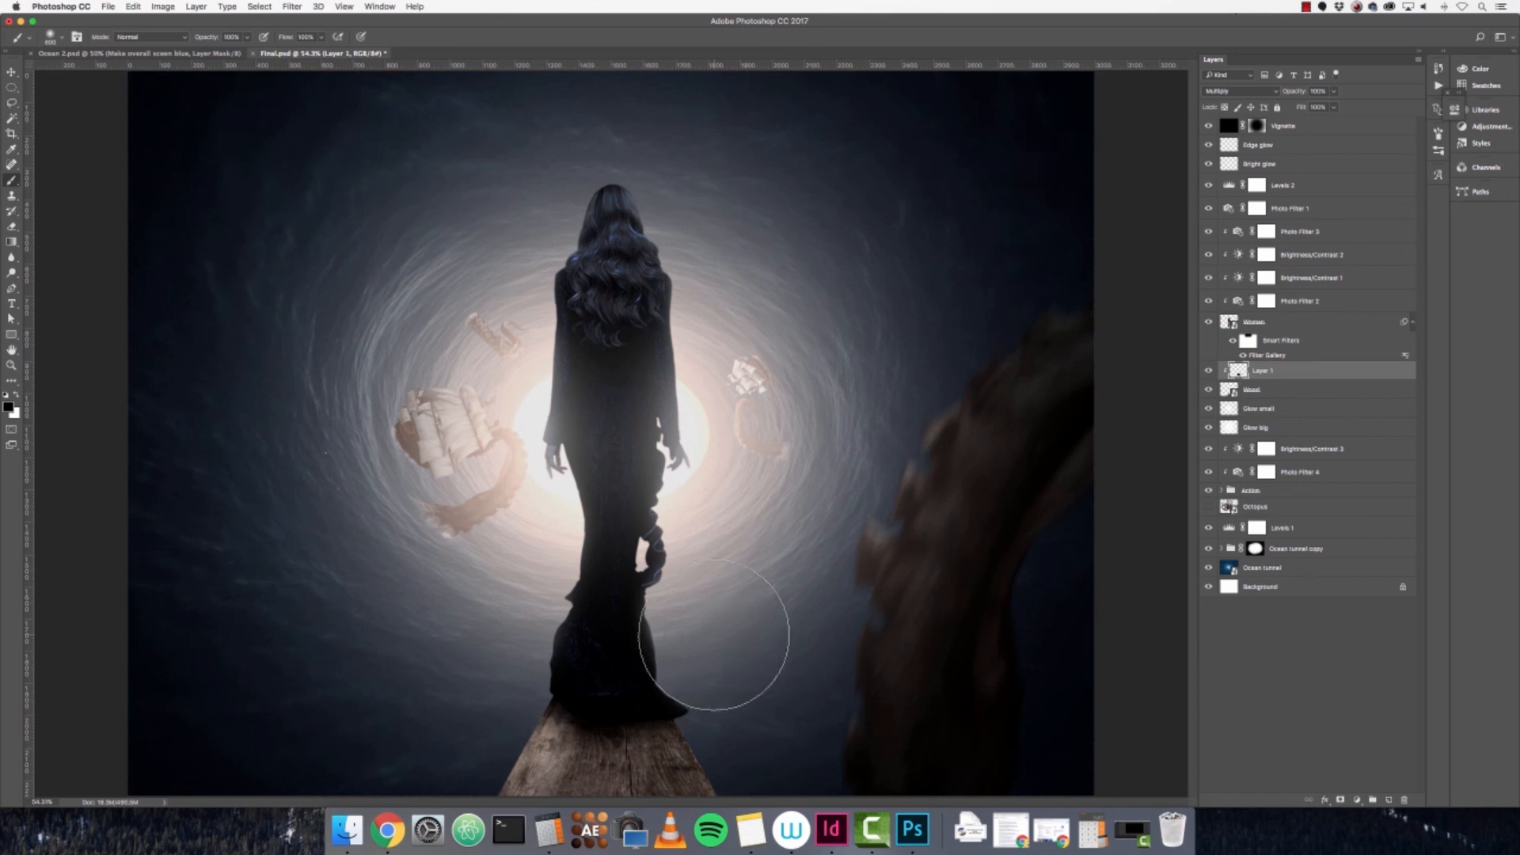
key("bracketright")
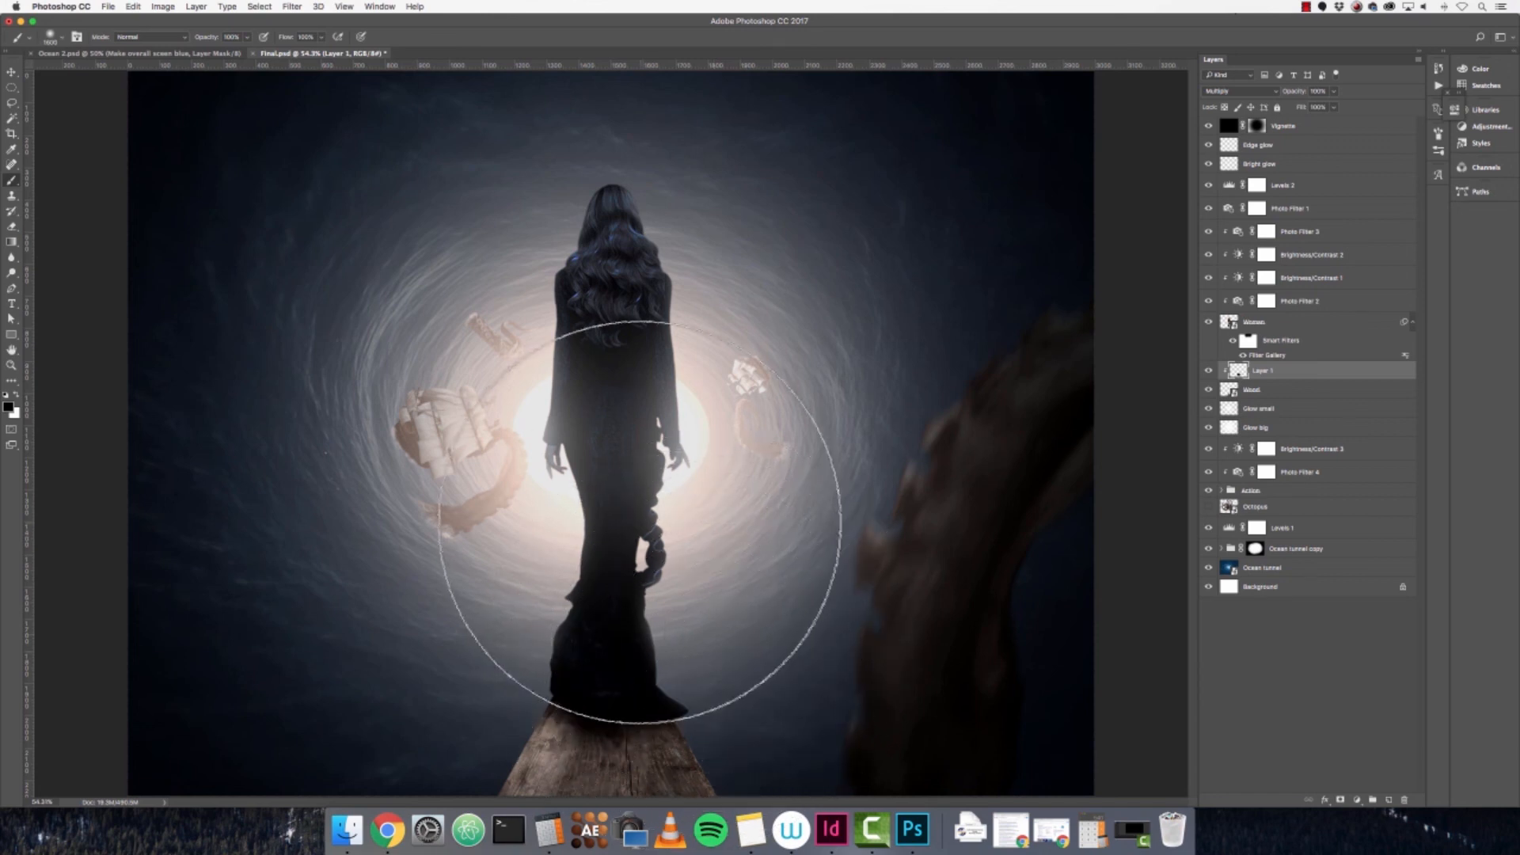
left_click(622, 564)
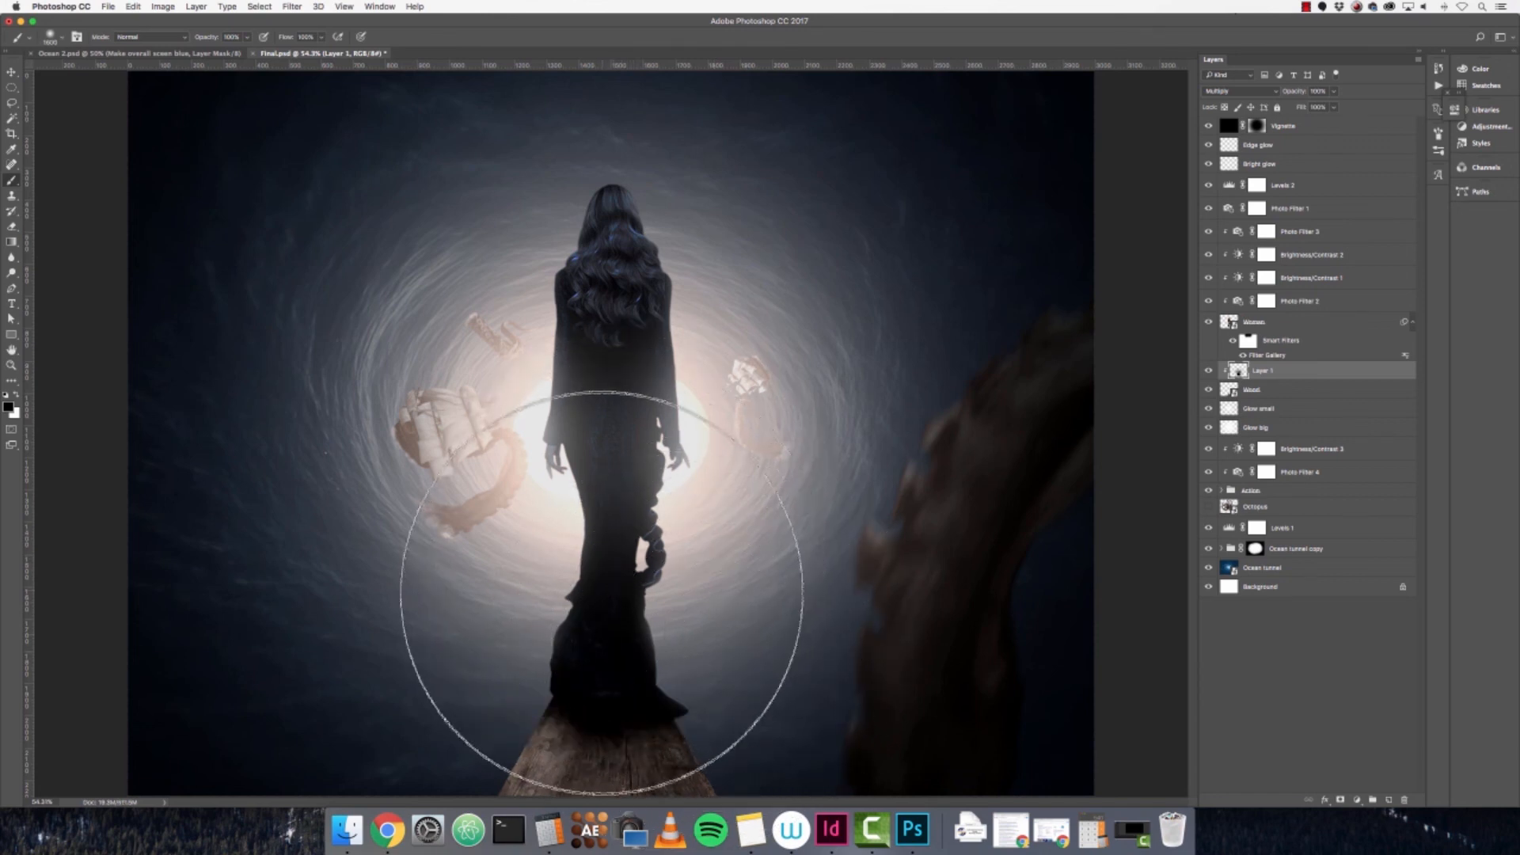
key("super+z")
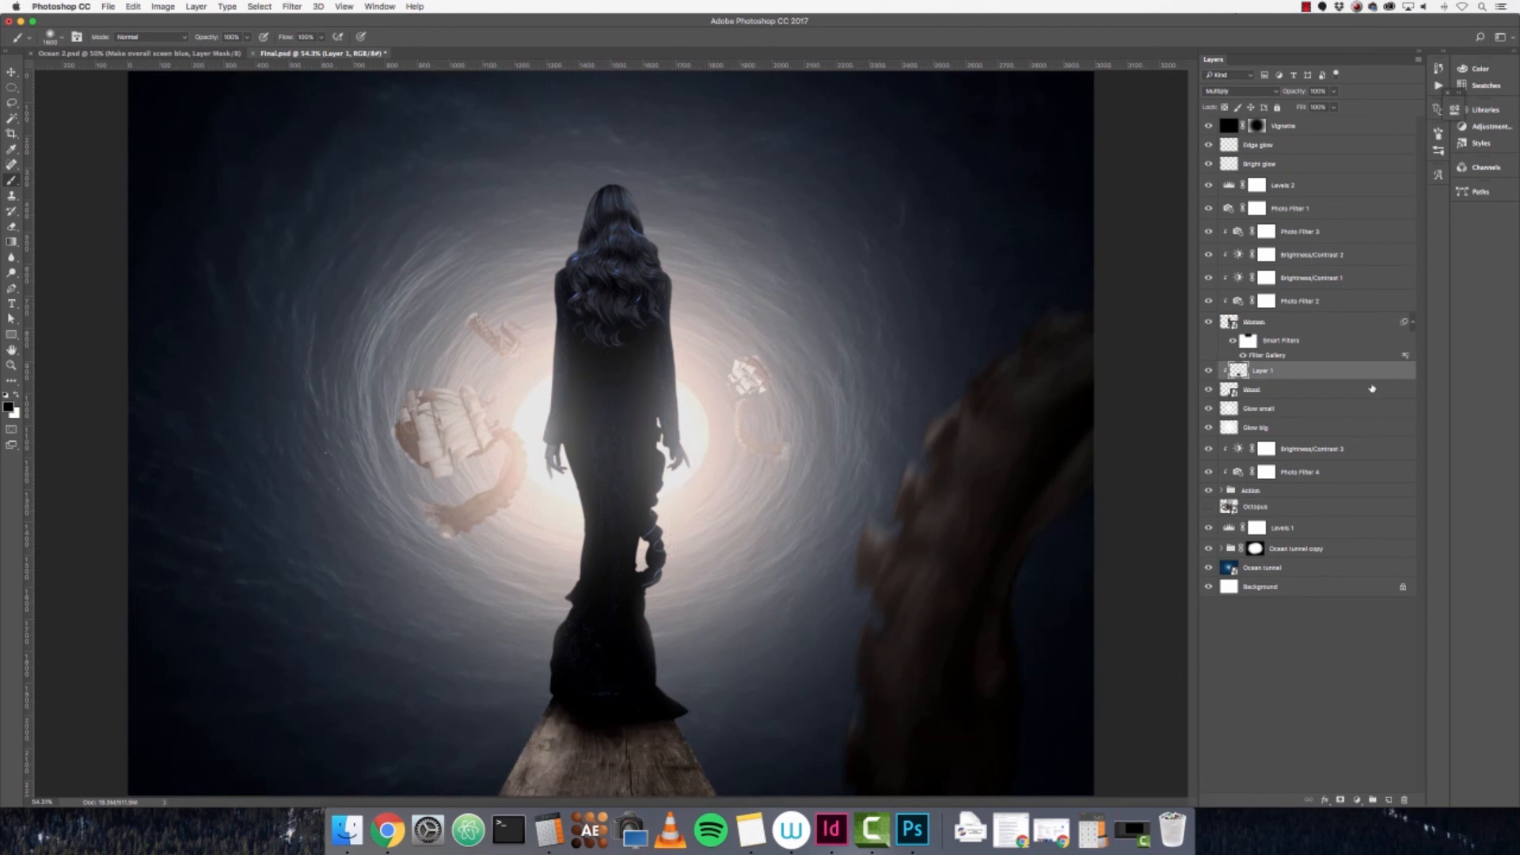
- Add an empty layer above the Multiply shadow layer and clip it to the Wood layer
left_click(1390, 800)
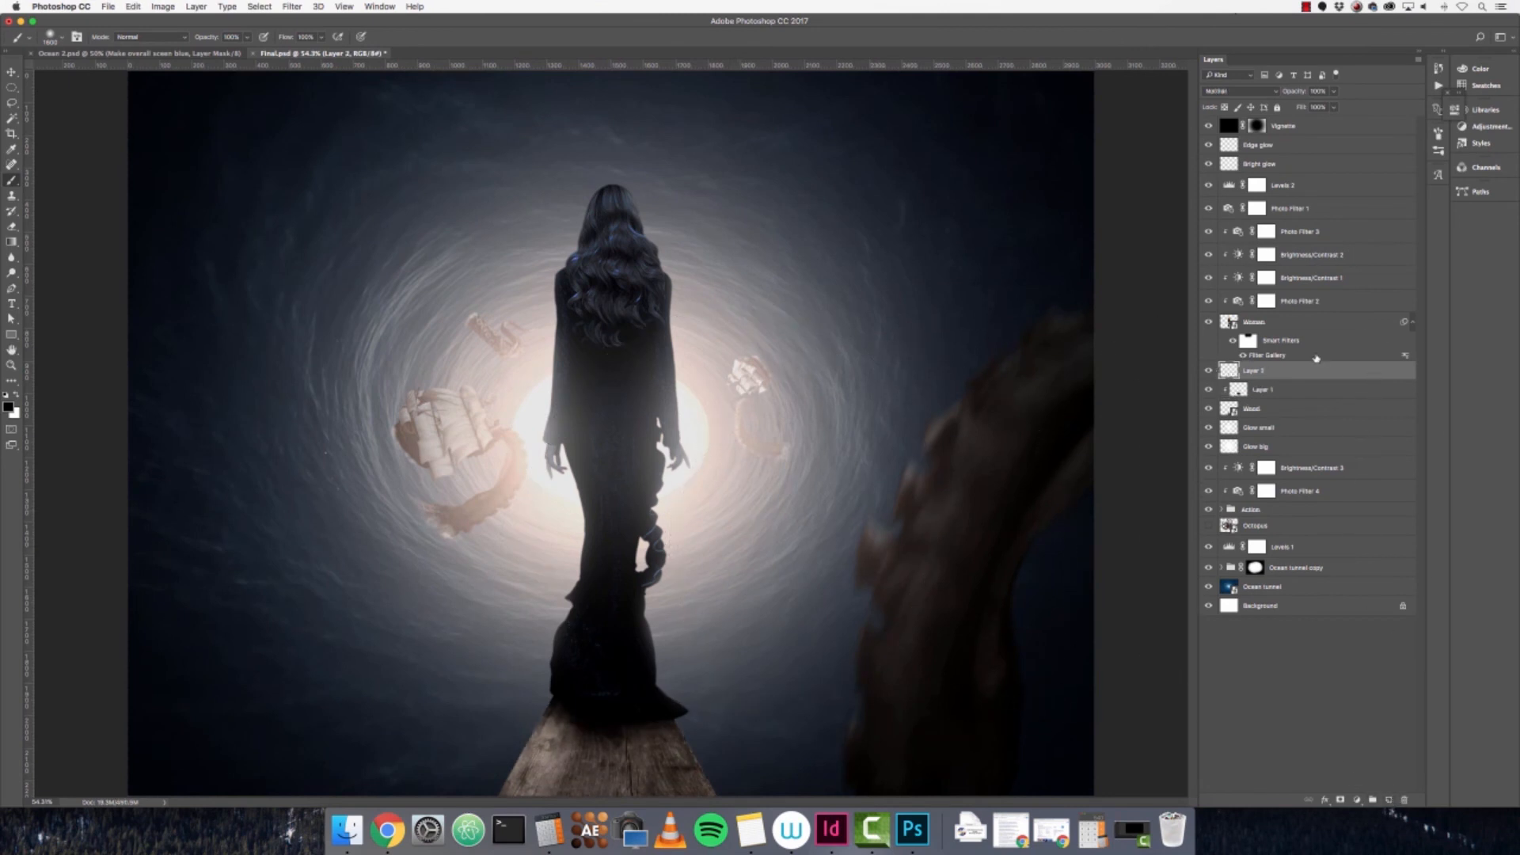
right_click(1315, 375)
left_click(1389, 516)
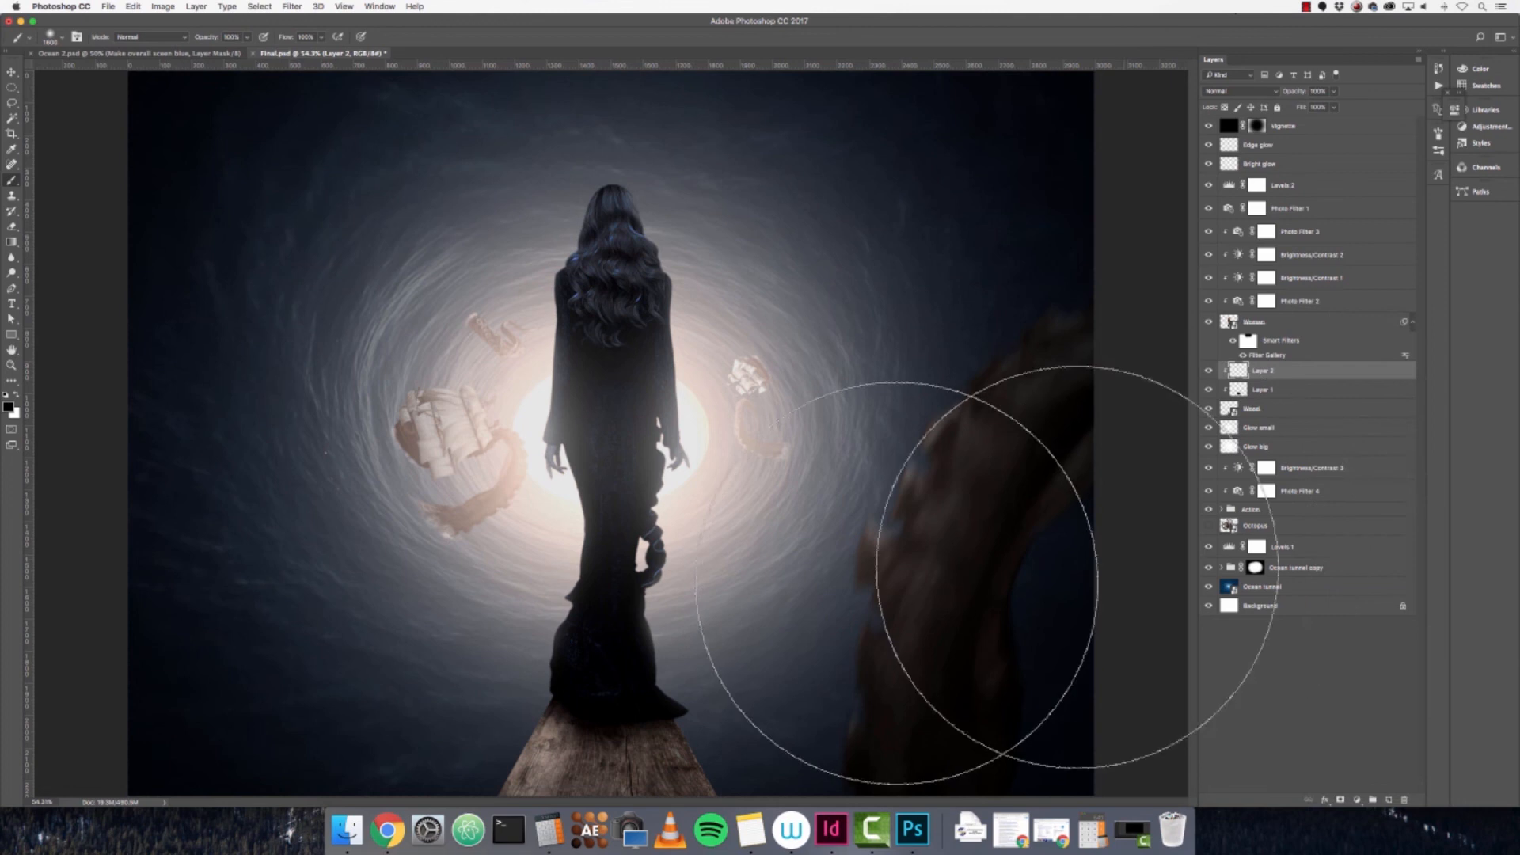
- Darken the wooden plank with two dabs of a very large soft black brush and set the layer's opacity to 64%
key("bracketright")
key("bracketright")
key("bracketright")
key("bracketright")
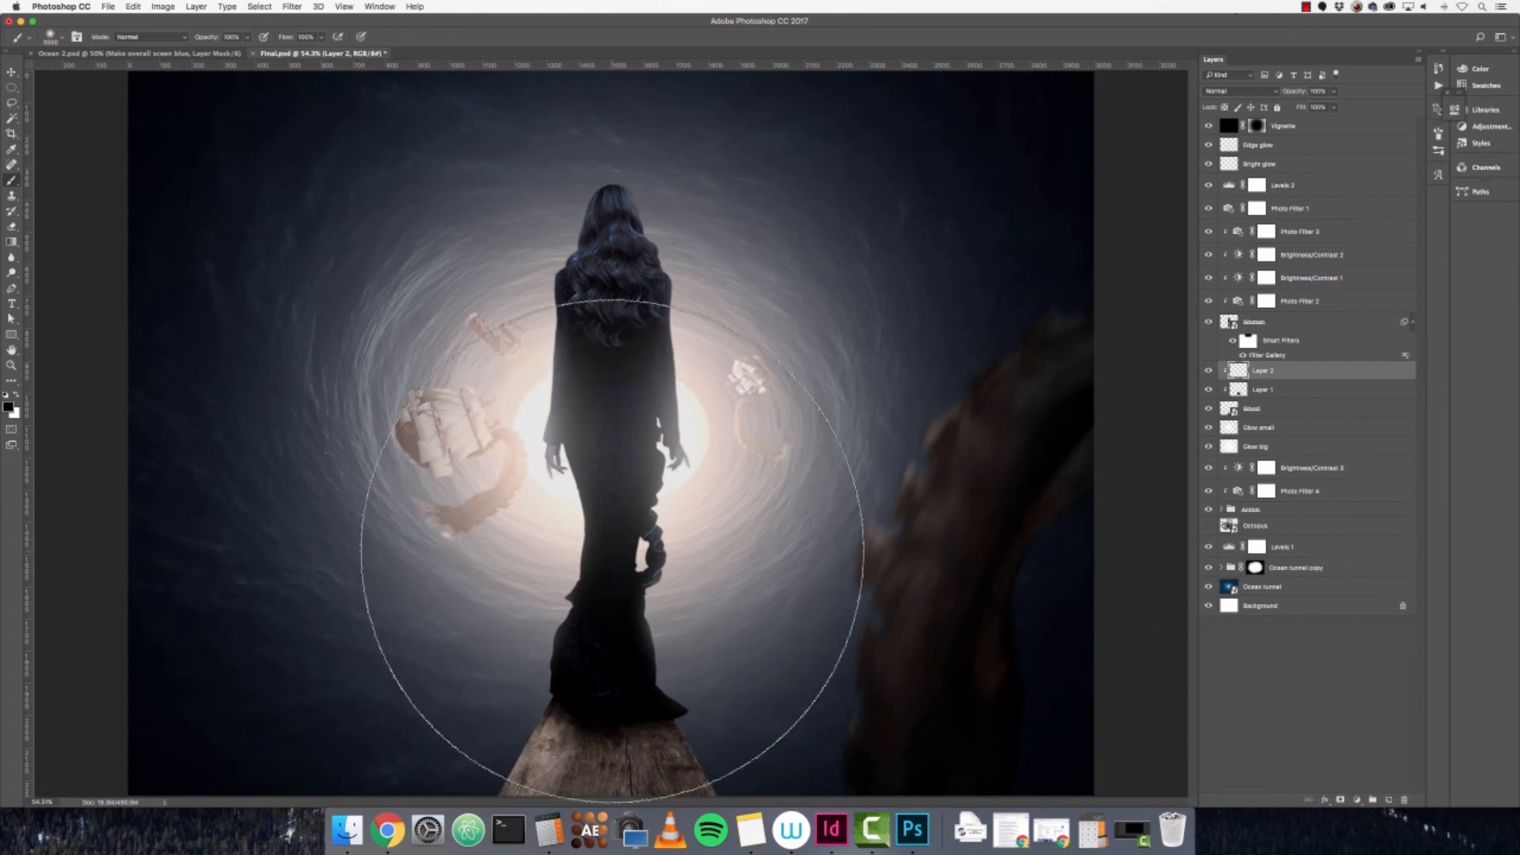
left_click(612, 552)
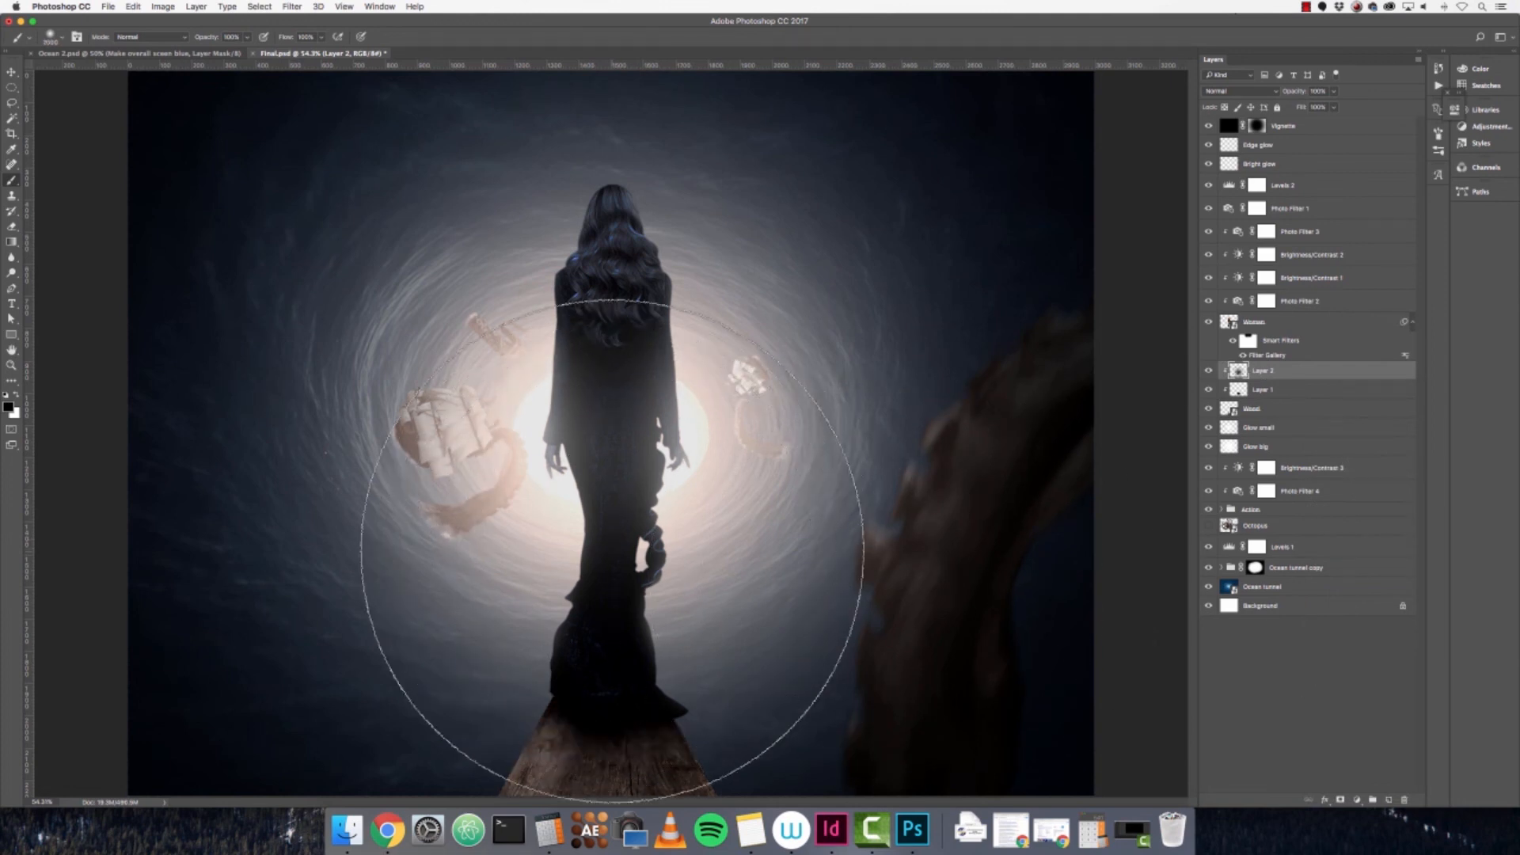
left_click(602, 562)
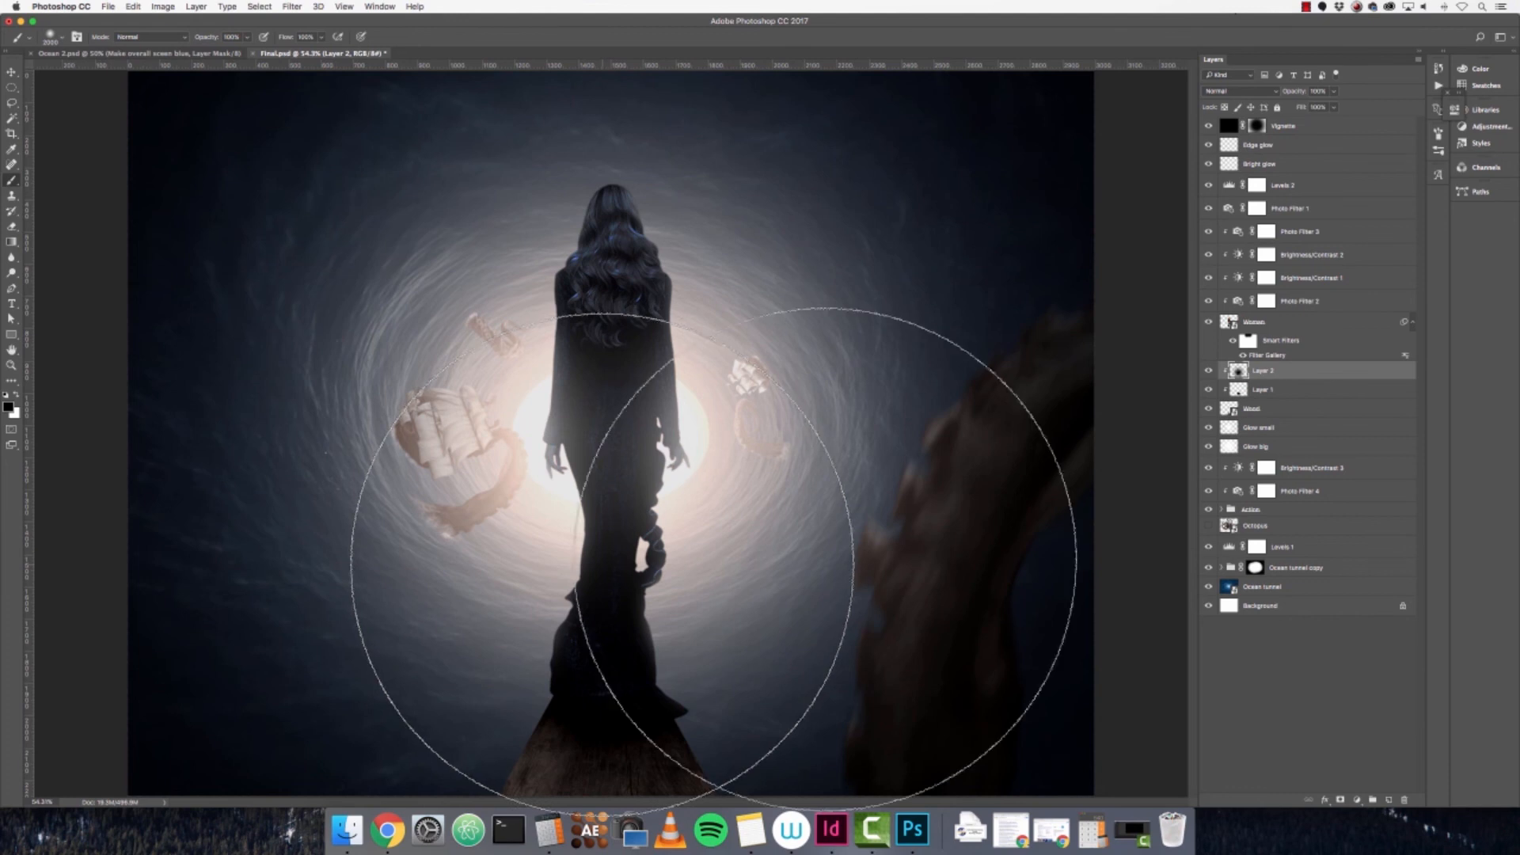
left_click(1334, 91)
left_click_drag(1337, 105, 1321, 104)
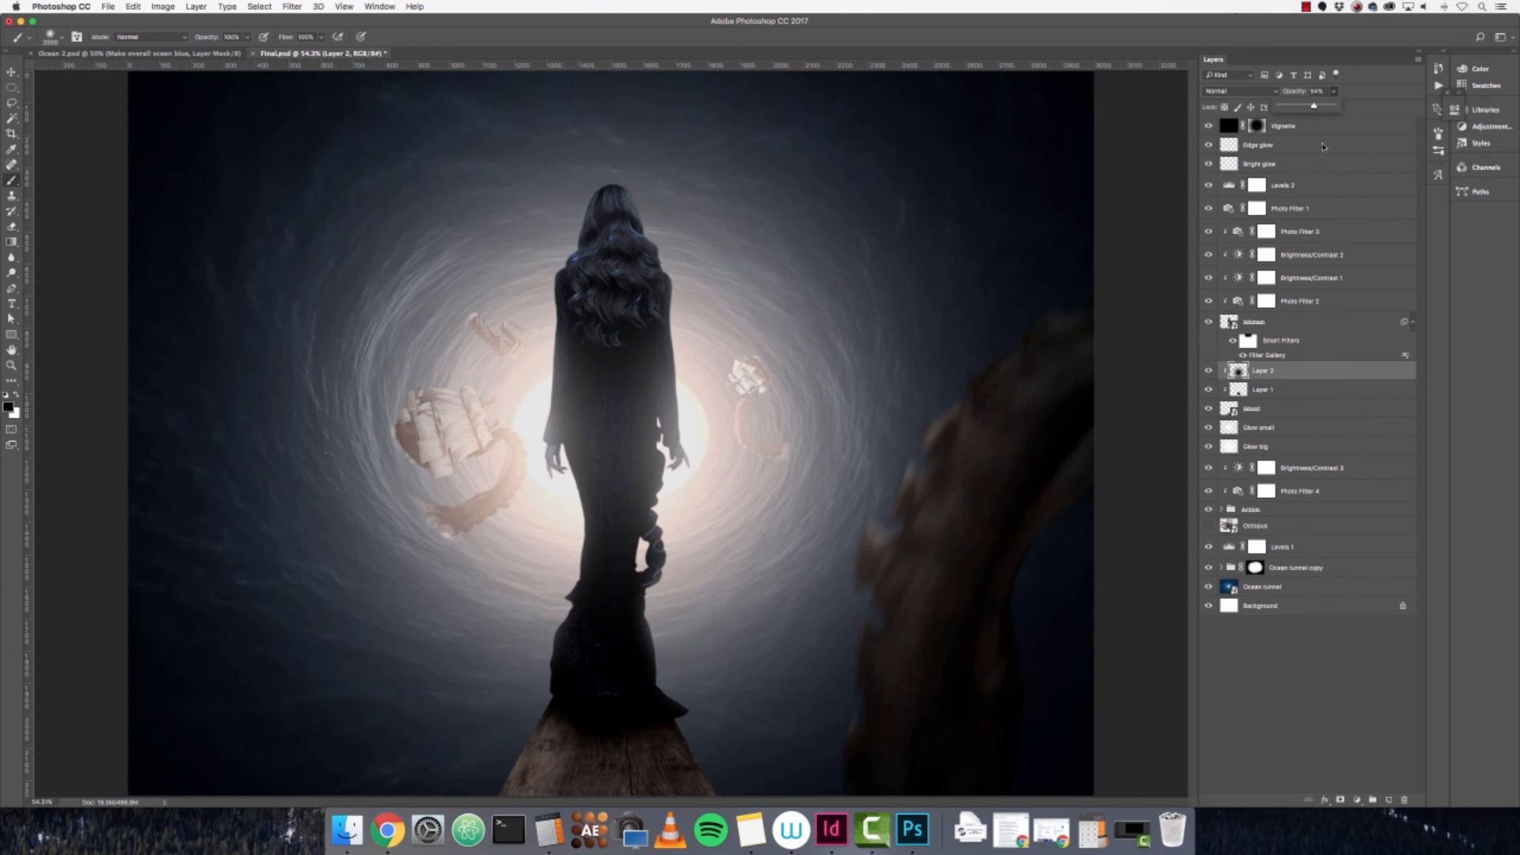
- Rename the two layers clipped to Wood as "Darken wood" and "dress shadow"
left_click(1296, 373)
type("Oi")
double_click(1272, 390)
type("Dress shad")
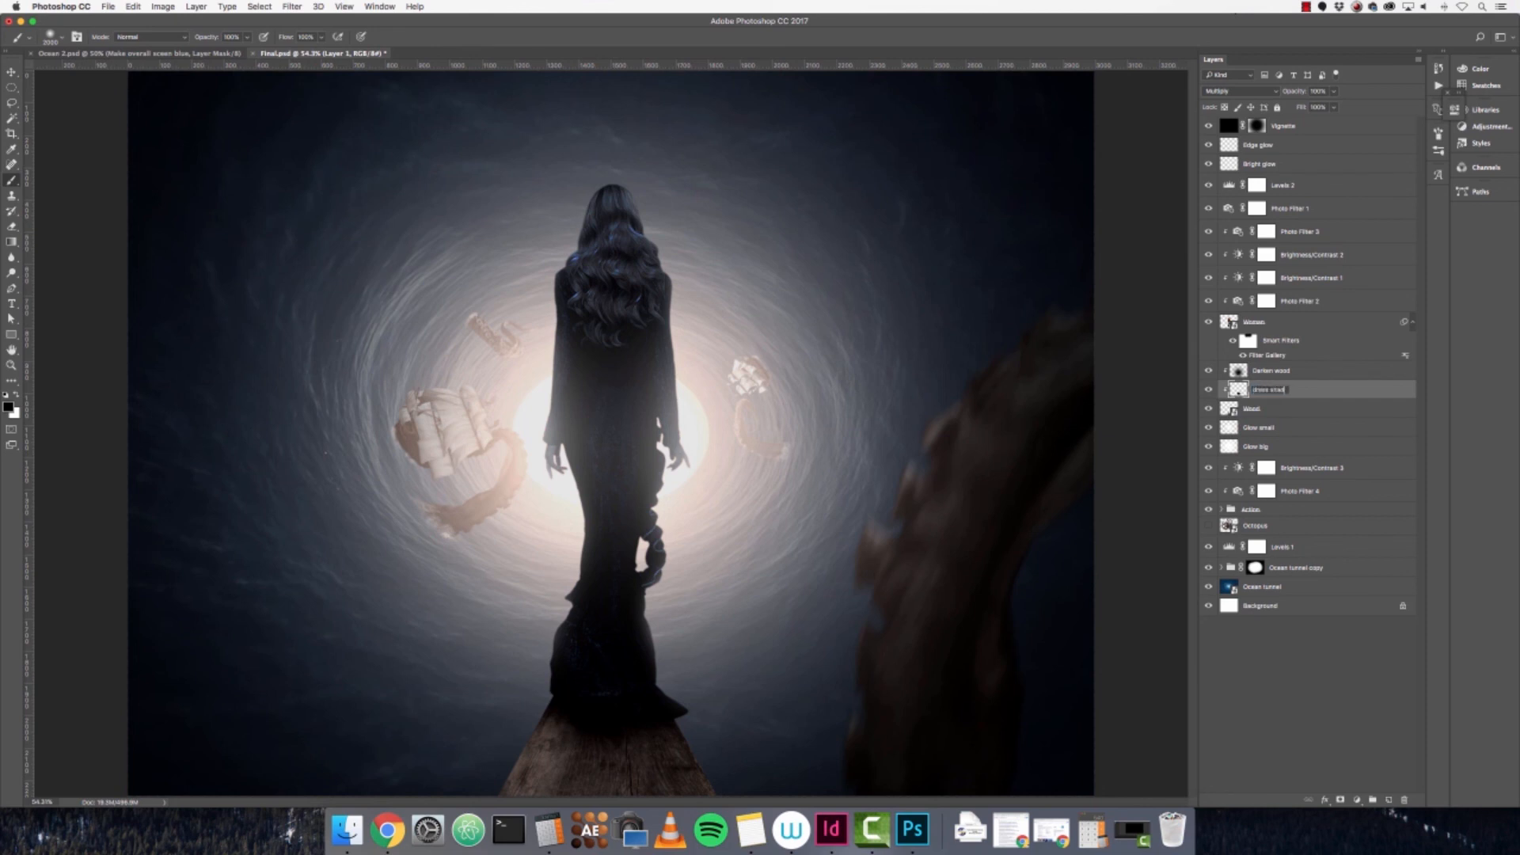
type("ow")
key("Return")
- Add an empty layer clipped to the Woman layer and name it "Darken head"
left_click(1313, 324)
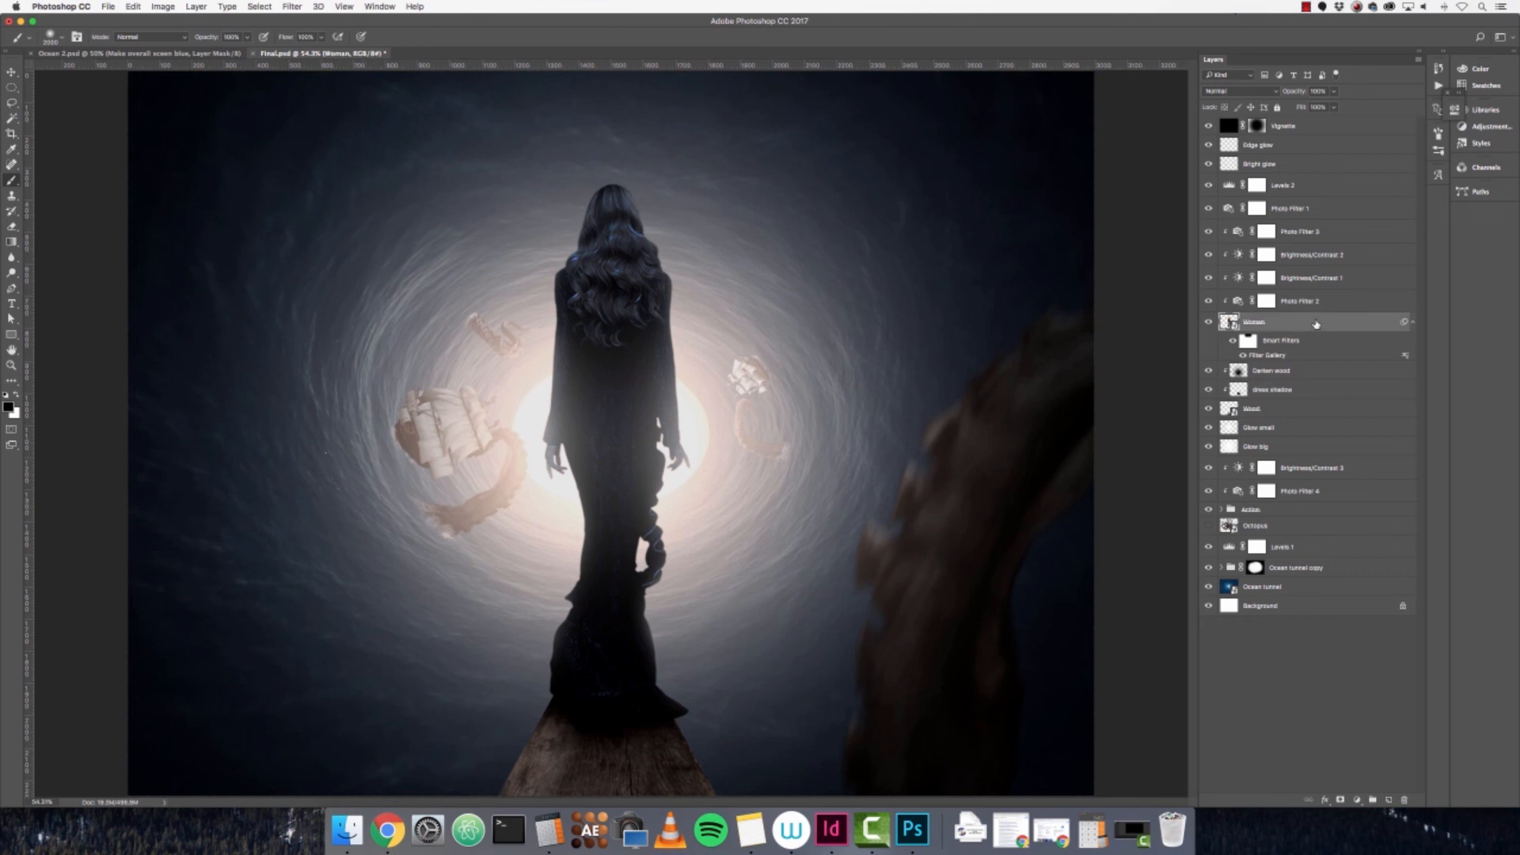
left_click(1392, 800)
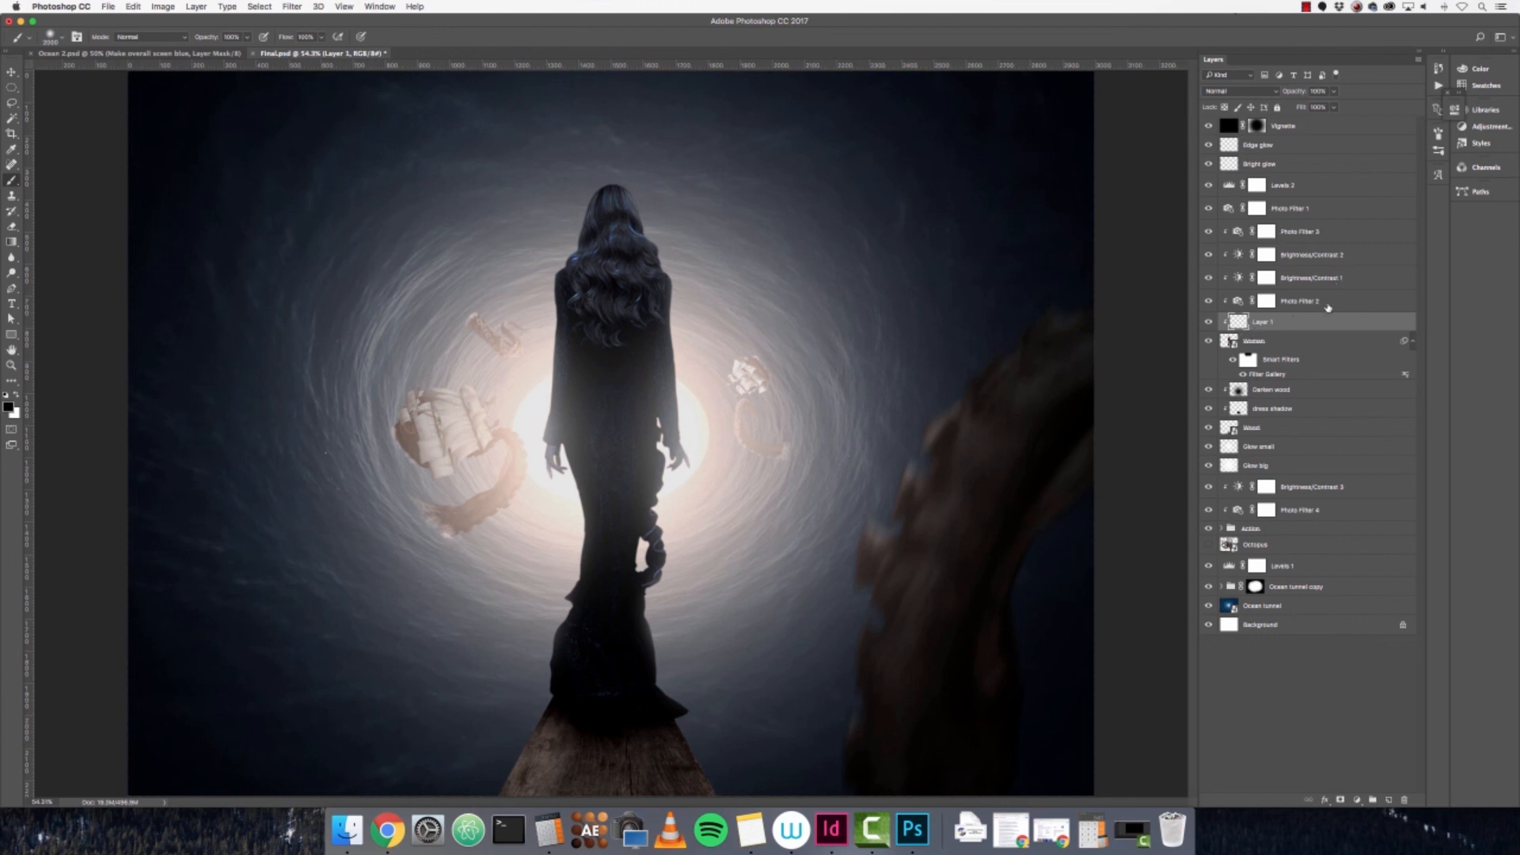
right_click(1293, 320)
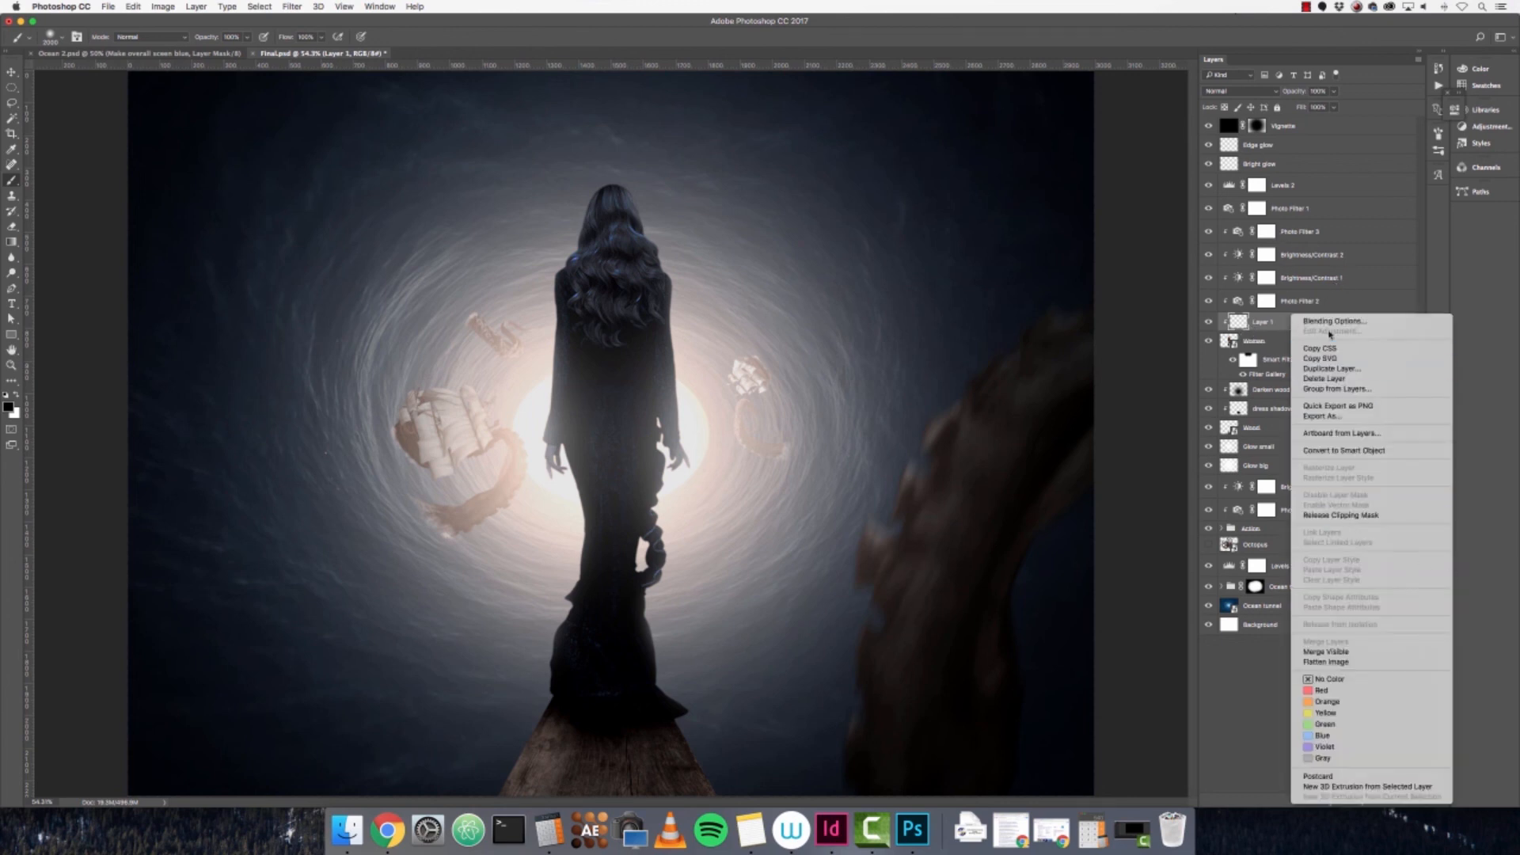
left_click(1265, 322)
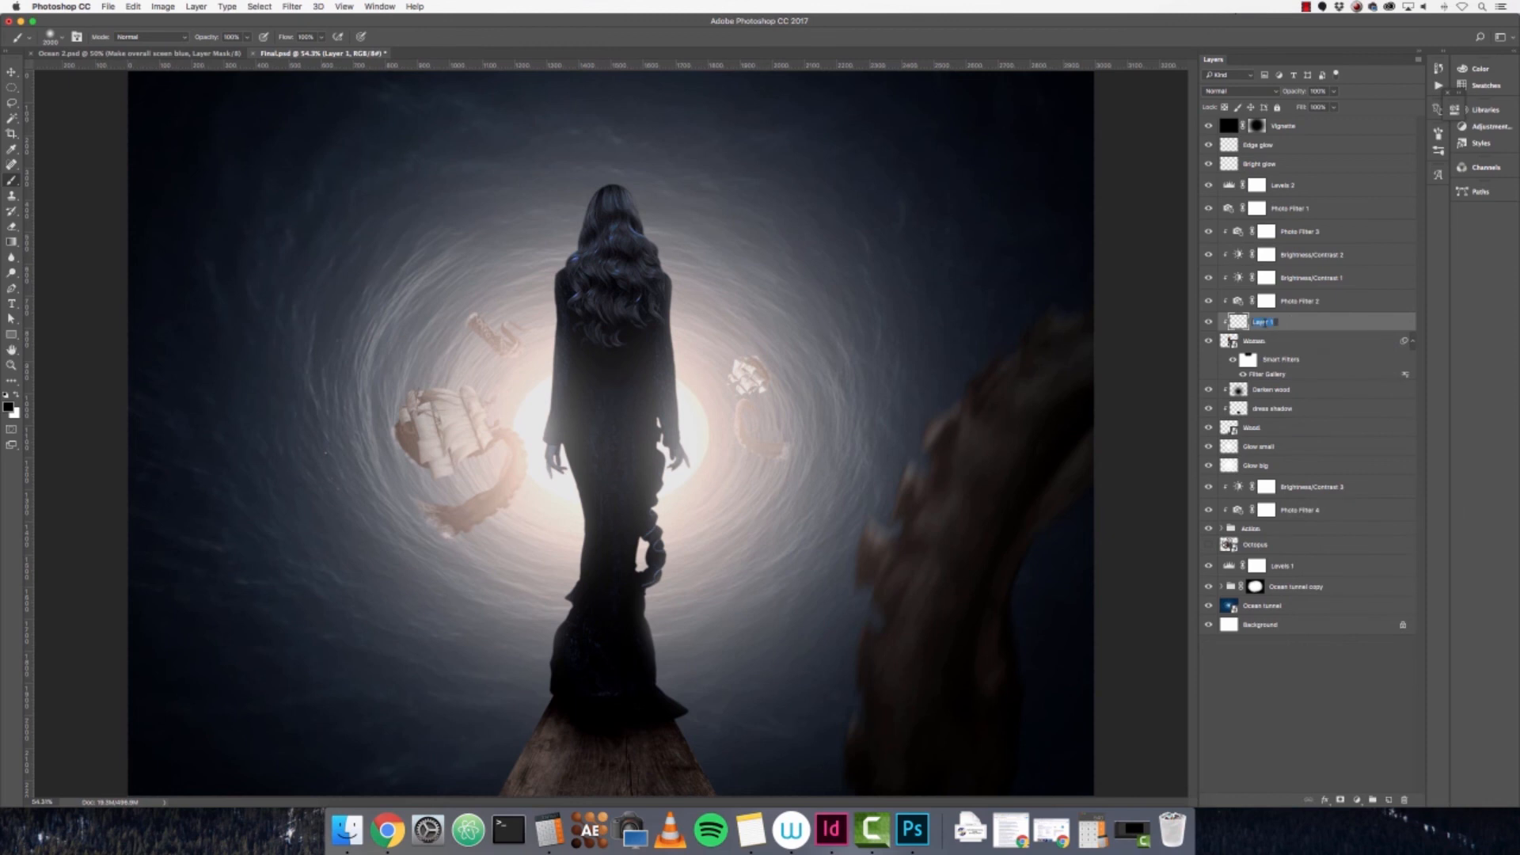
type("L")
key("Return")
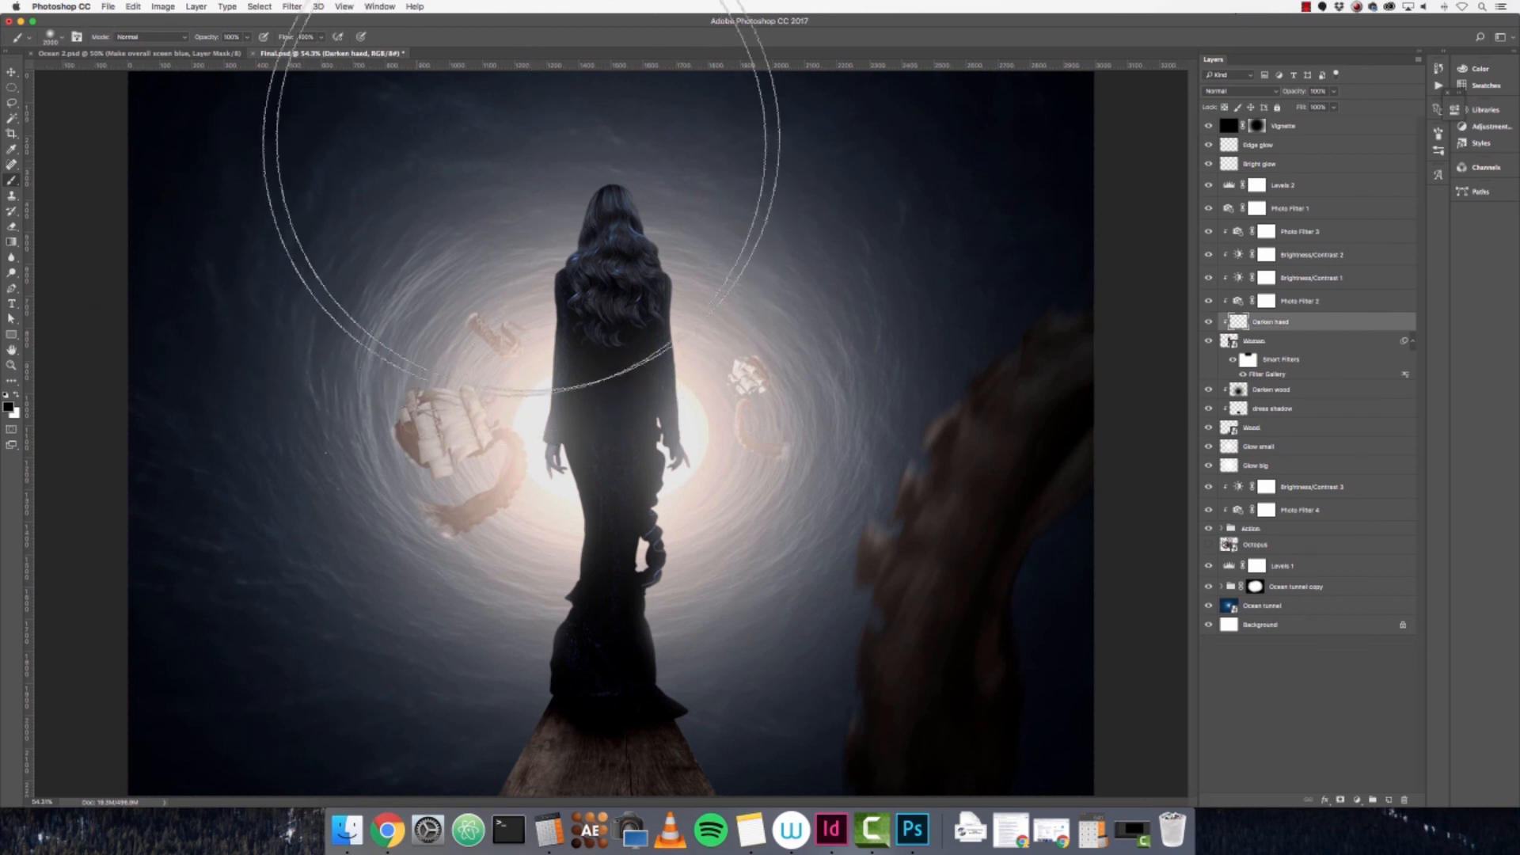
- Paint soft black over the woman's head and hair with a smaller brush on the Darken head layer
key("super+plus")
key("super+plus")
left_click_drag(665, 207, 650, 686)
key("bracketleft")
key("bracketleft")
key("bracketleft")
key("bracketleft")
key("bracketleft")
key("bracketleft")
key("bracketleft")
key("bracketleft")
key("bracketleft")
key("bracketleft")
key("bracketleft")
key("bracketleft")
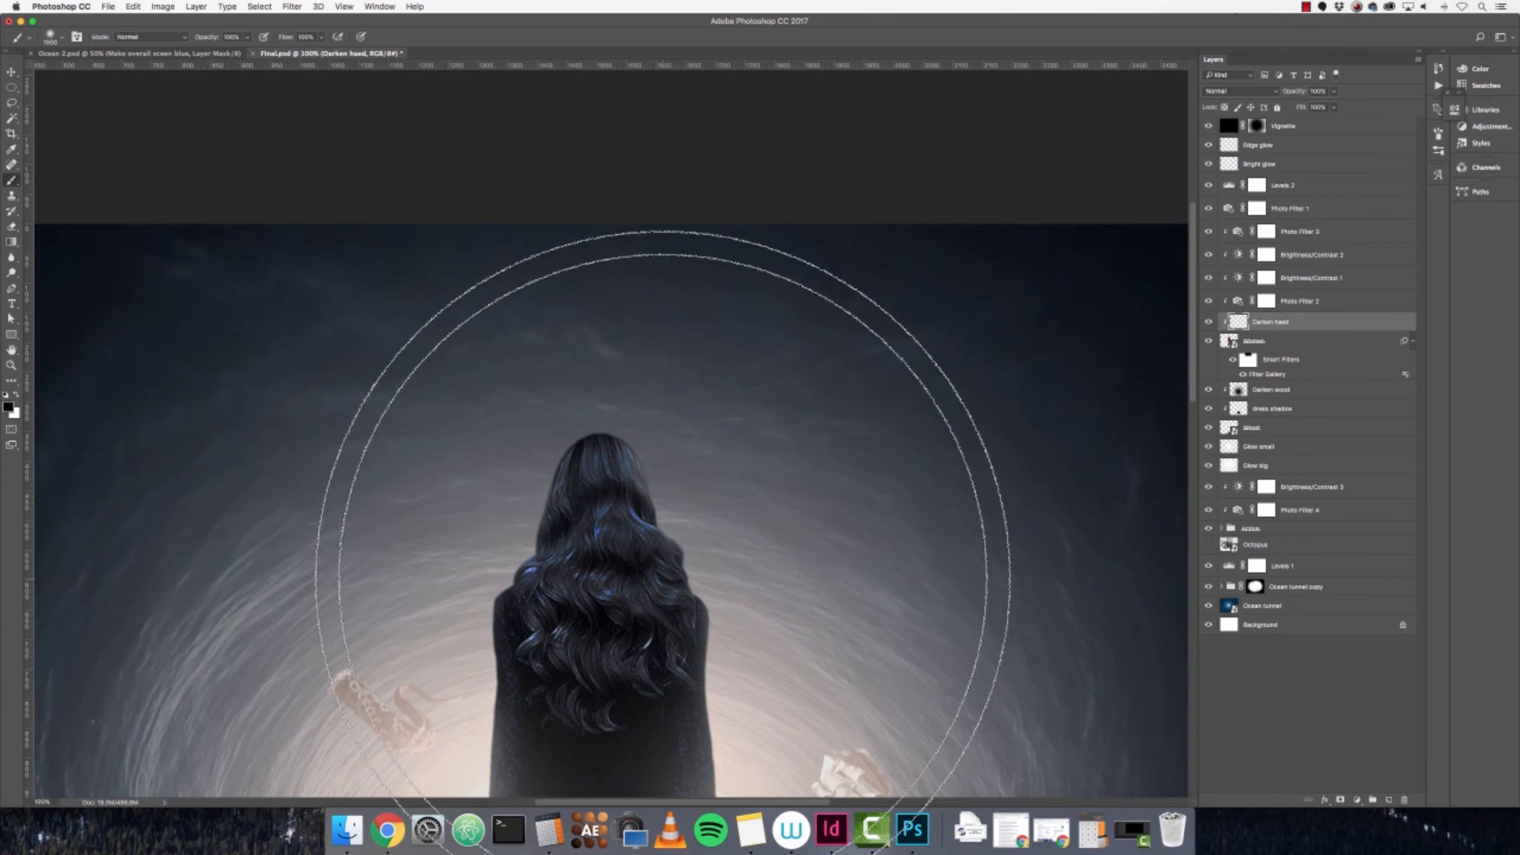
key("bracketleft")
key("bracketleft")
key("bracketleft")
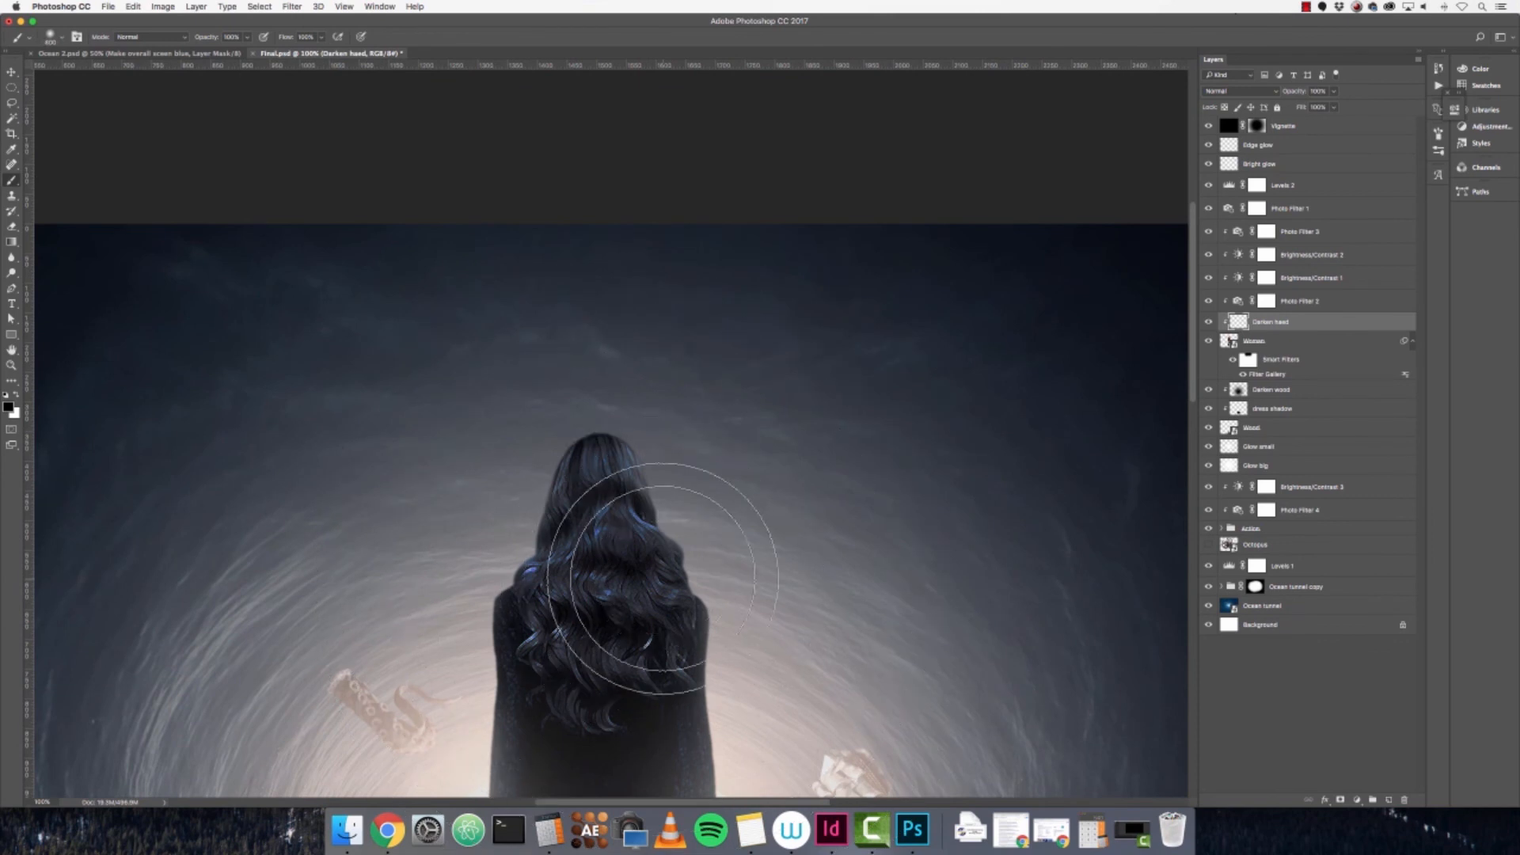
key("bracketright")
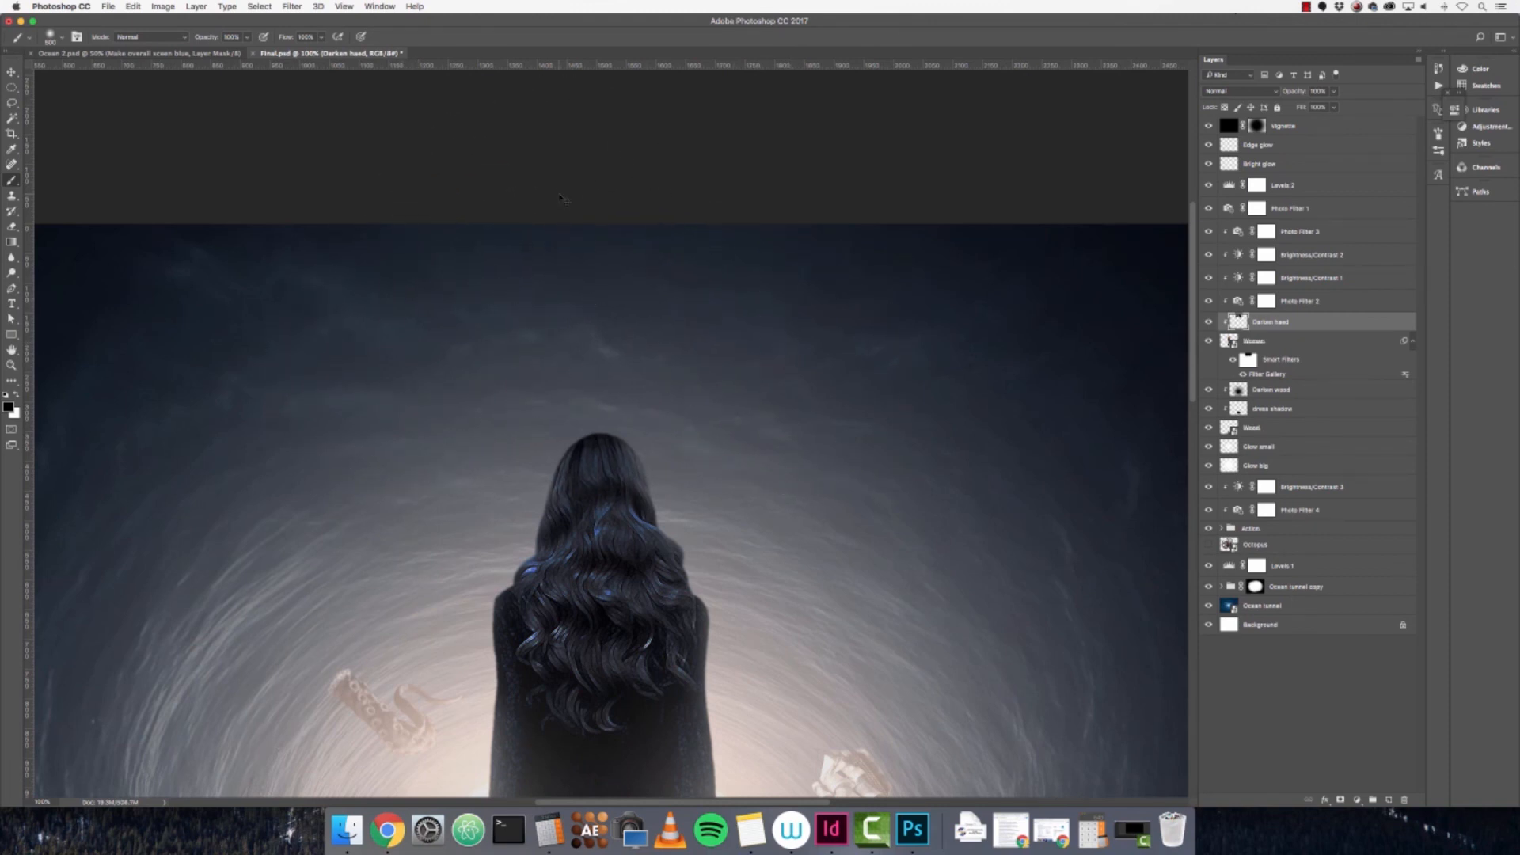
key("super+0")
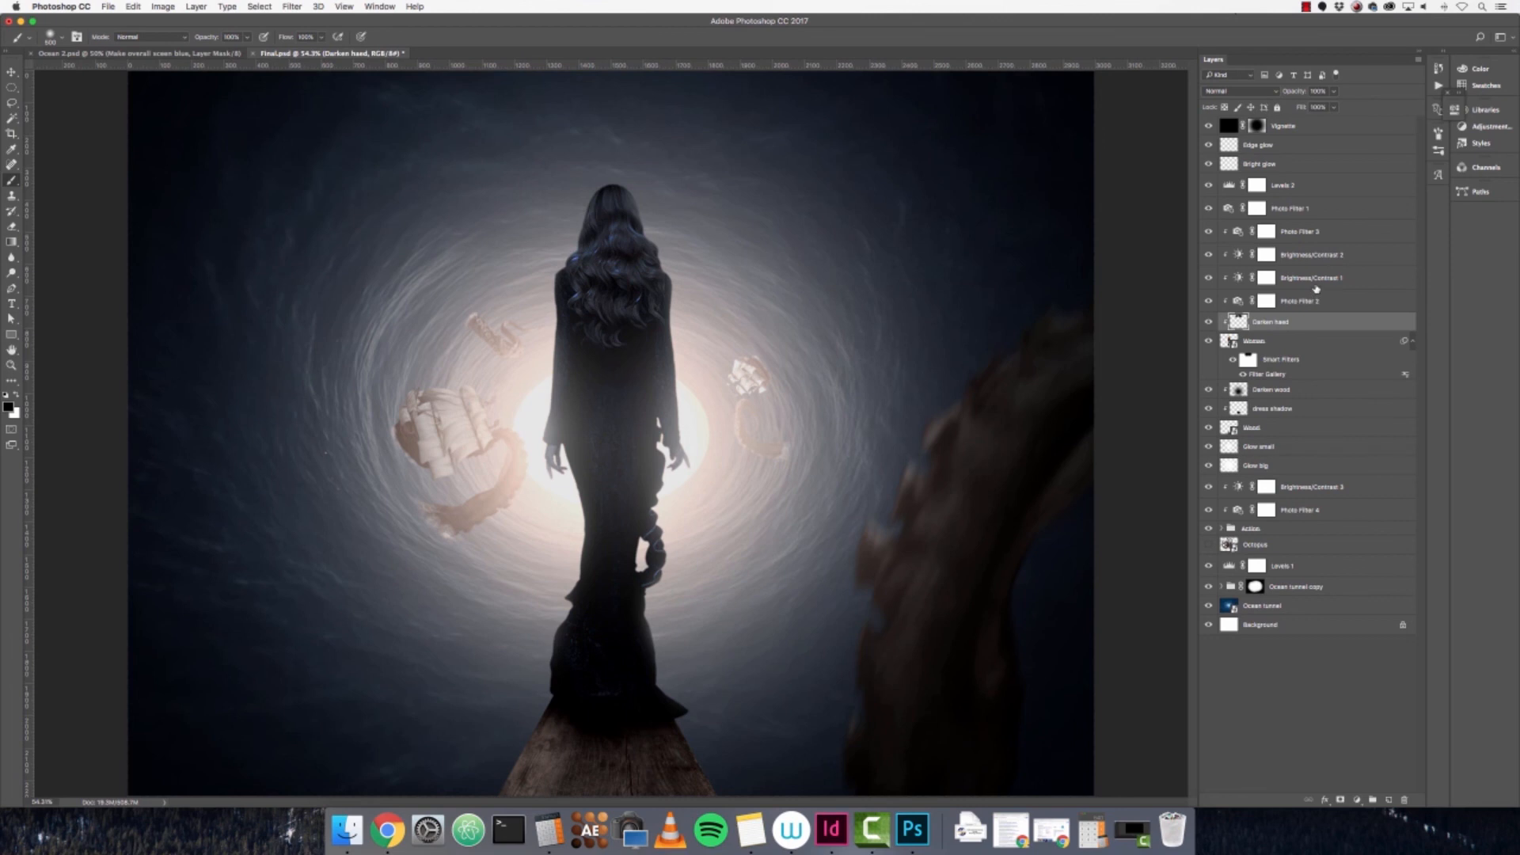
- Expand the Action group and toggle the Tentacle 1 group's visibility to identify which tentacle it holds
left_click(1270, 164)
left_click(1288, 398)
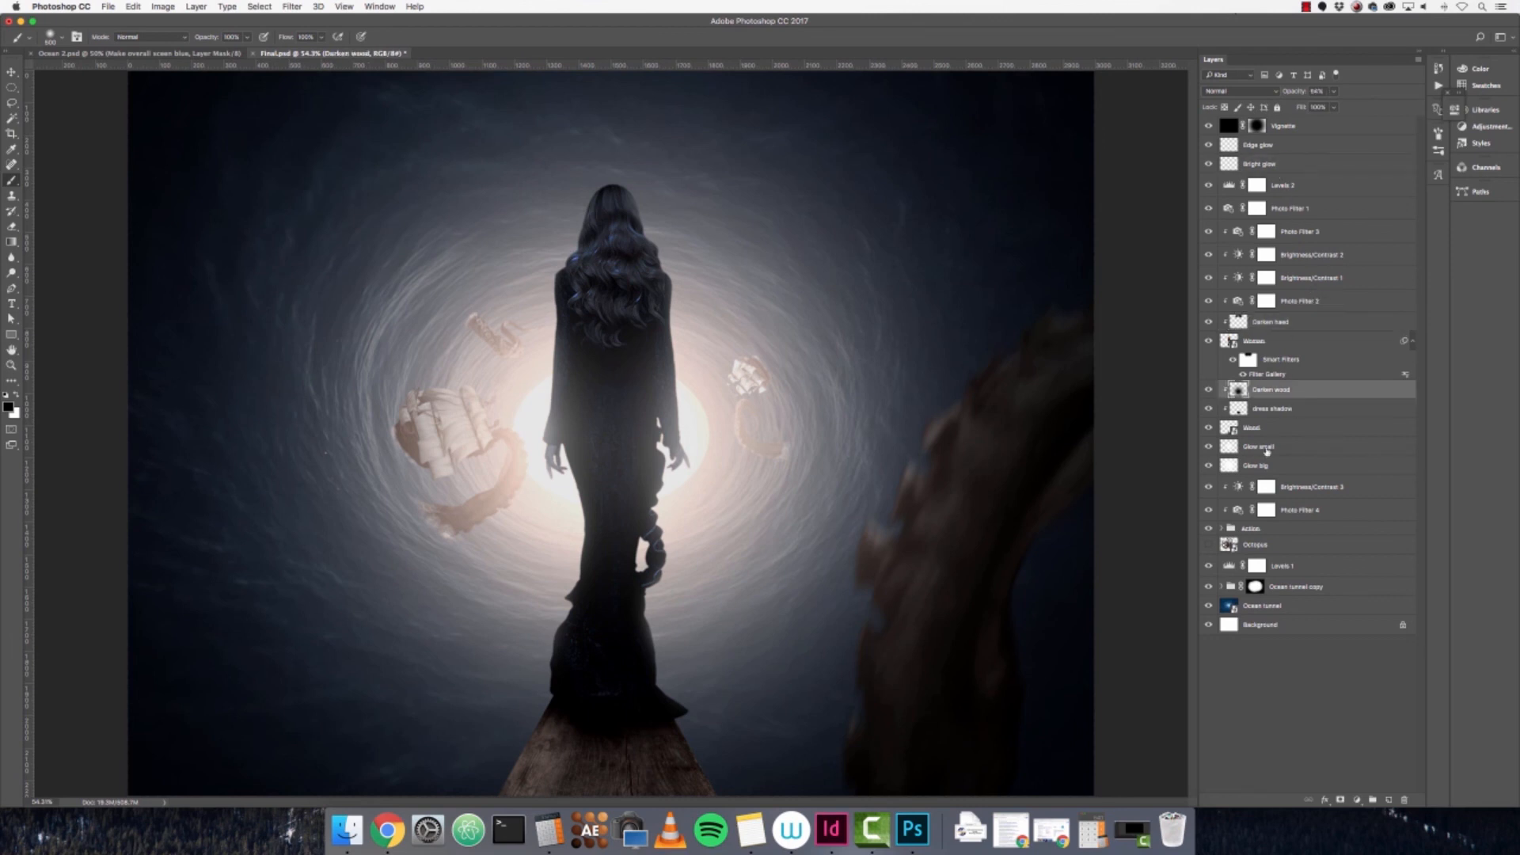
left_click(1278, 444)
left_click(1280, 531)
left_click(1222, 528)
scroll(1312, 572, "down", 3)
scroll(1312, 572, "down", 1)
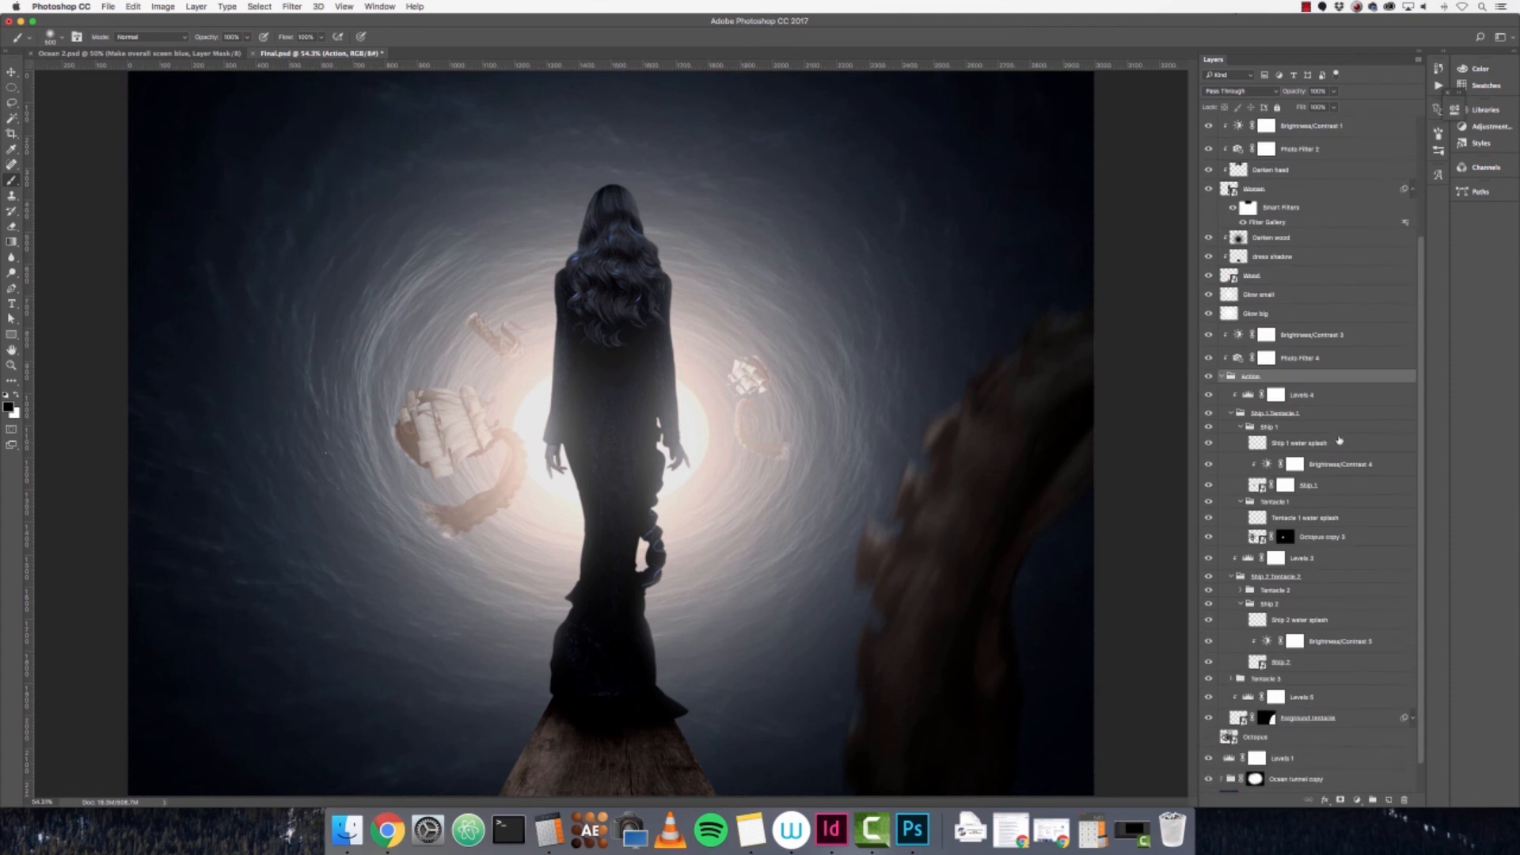
left_click(1305, 507)
left_click(1209, 502)
left_click(1209, 502)
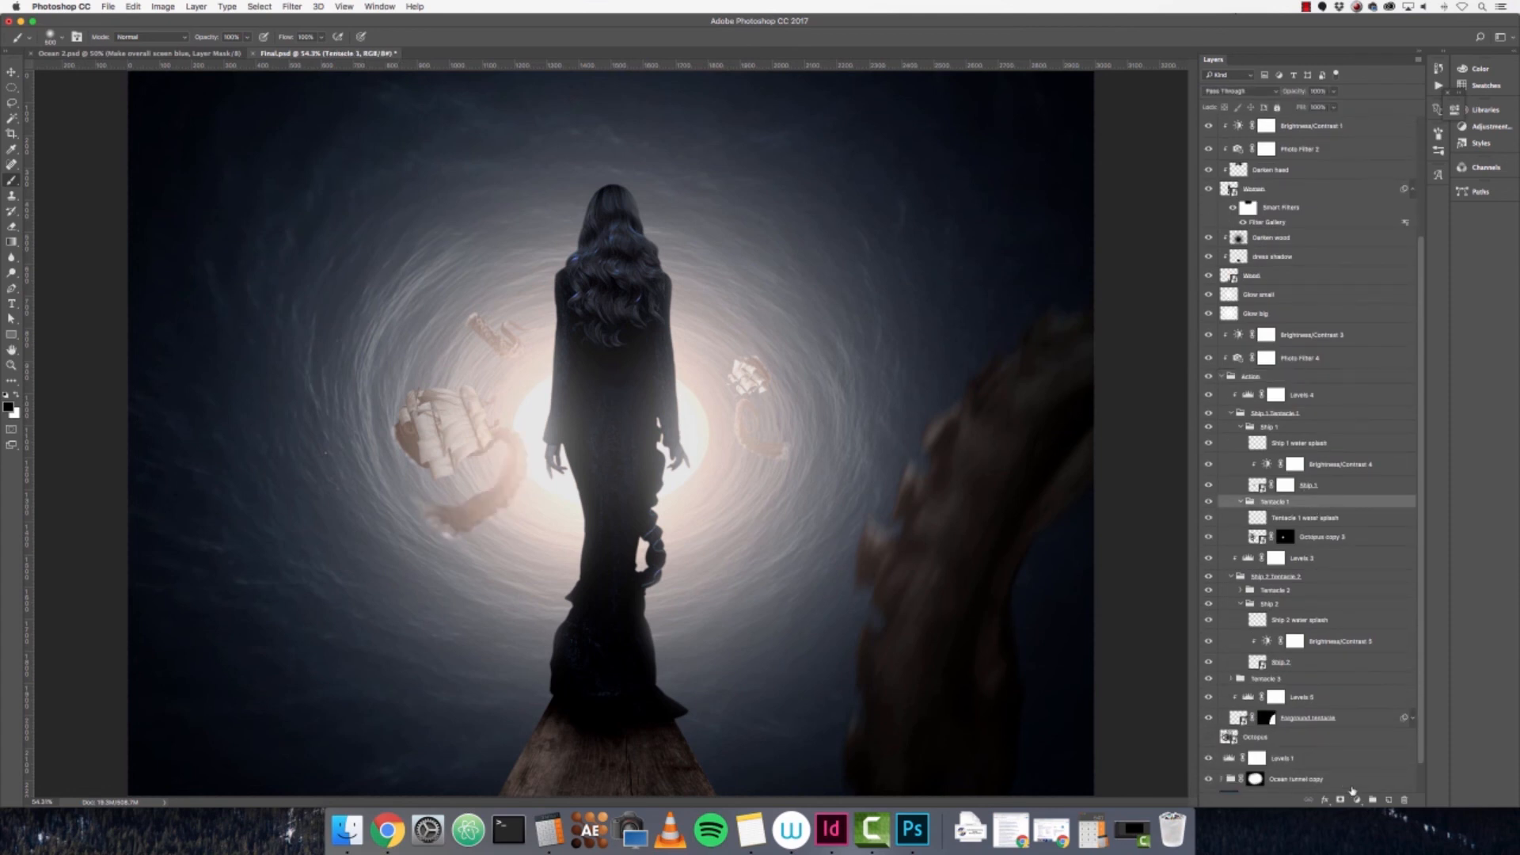
- Add an empty layer directly above the Tentacle 1 group, clip it to that group and name it "Shadow 1"
left_click(1389, 800)
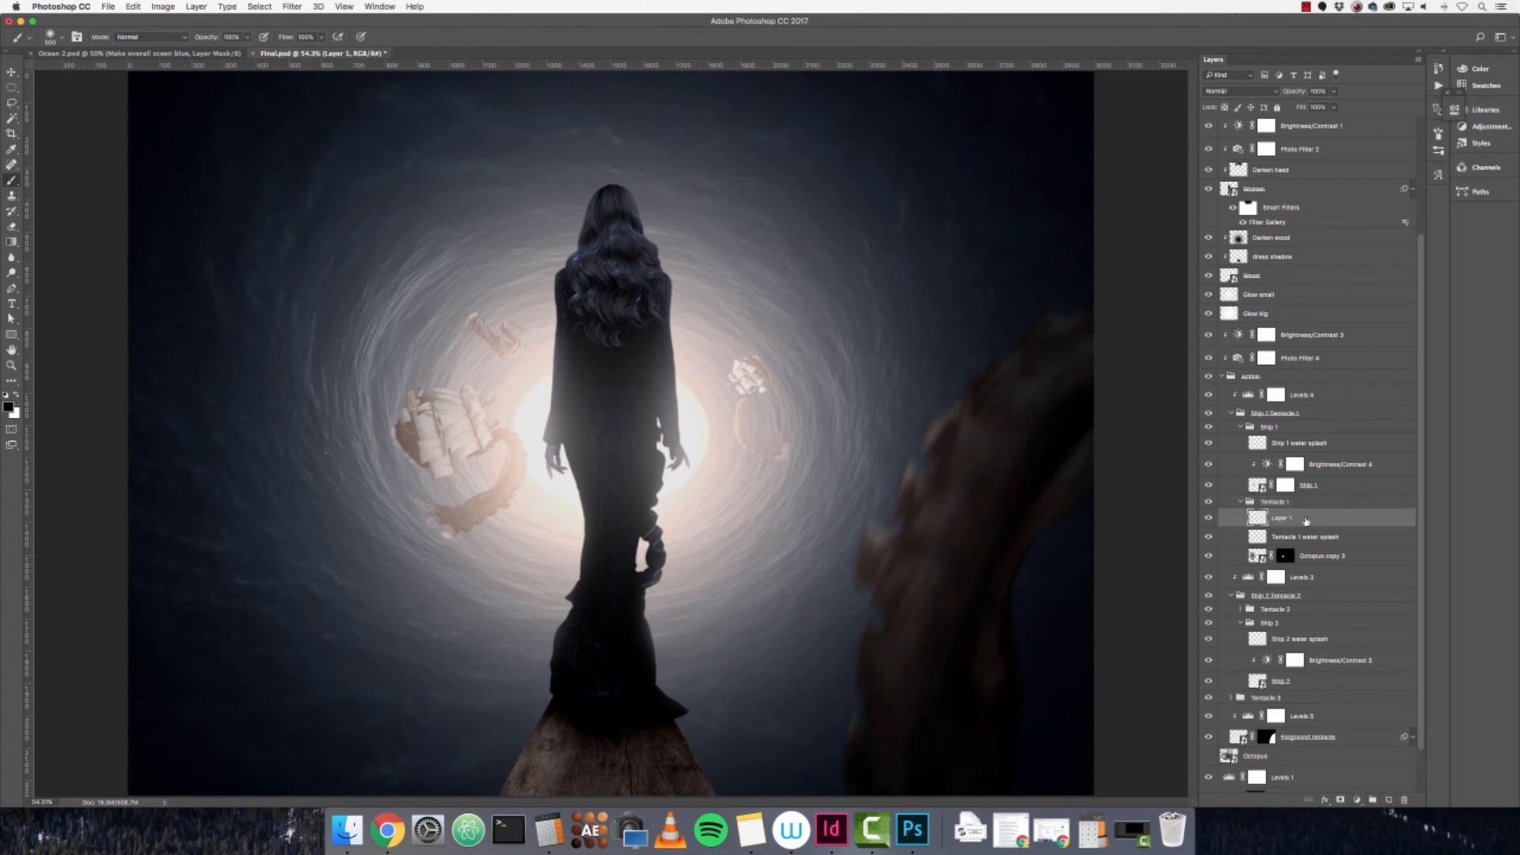
left_click_drag(1311, 520, 1323, 497)
right_click(1342, 506)
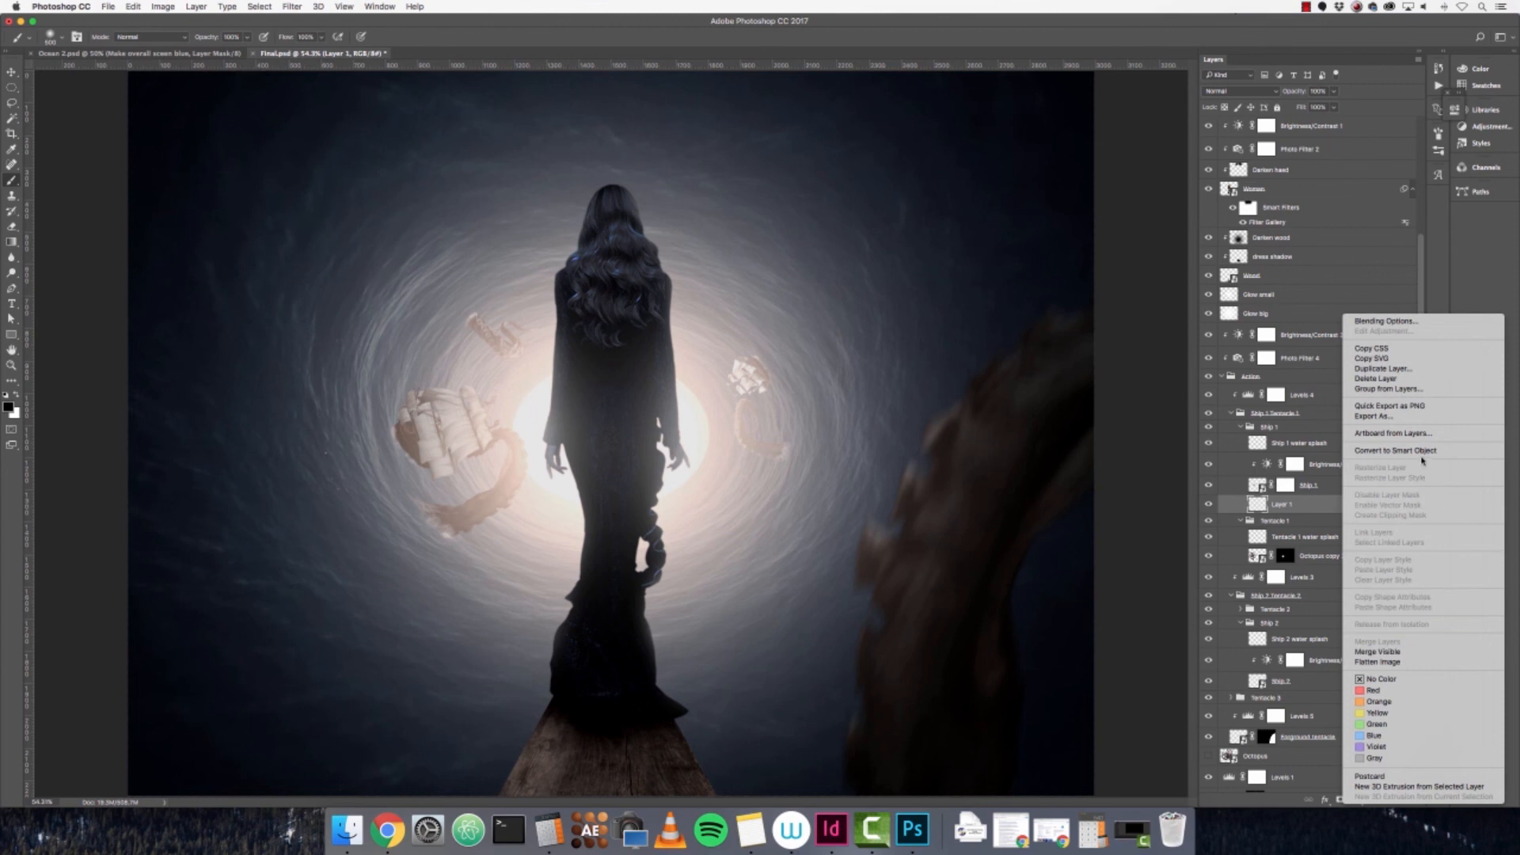
left_click(1316, 513)
right_click(1344, 511)
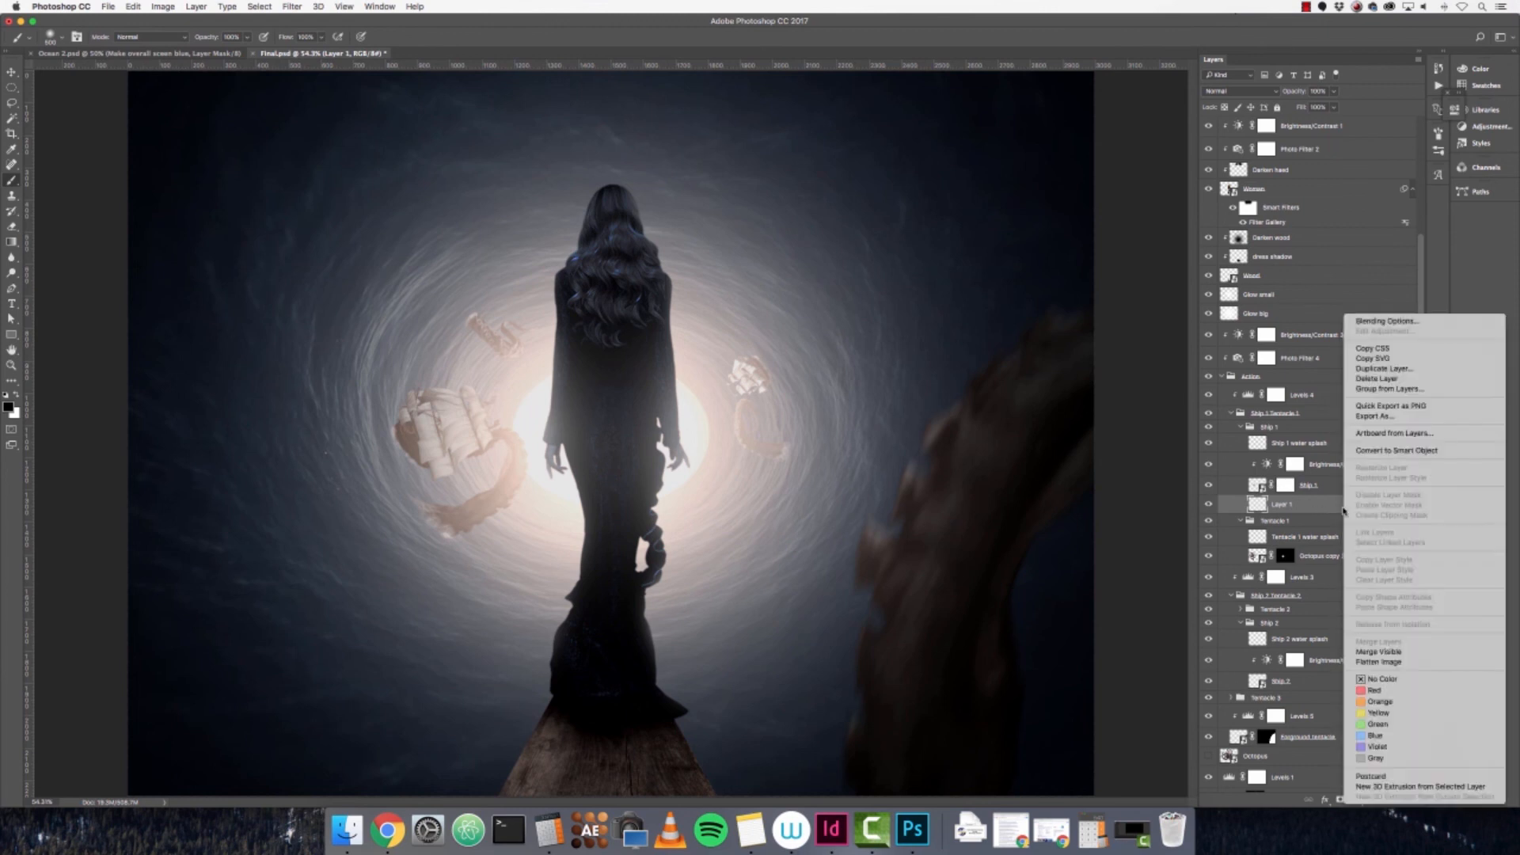
left_click(1307, 503)
left_click_drag(1273, 504, 1235, 511)
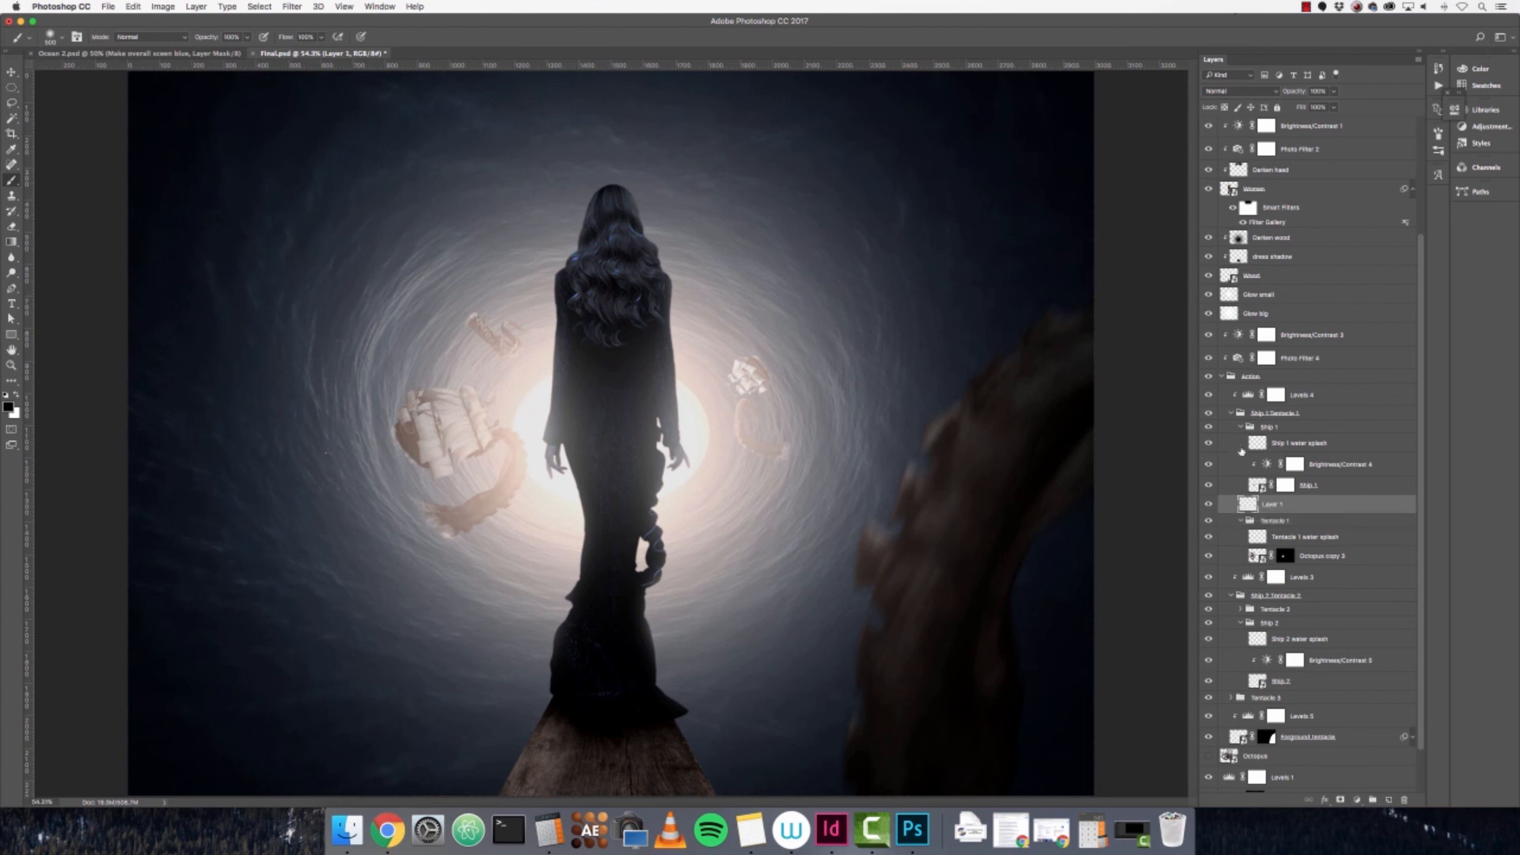
right_click(1283, 507)
left_click(1286, 512)
type("Da")
key("Return")
- Paint a soft black shadow over the large tentacle beneath the big ship and set the Shadow 1 layer's opacity to 80%
key("super+equal")
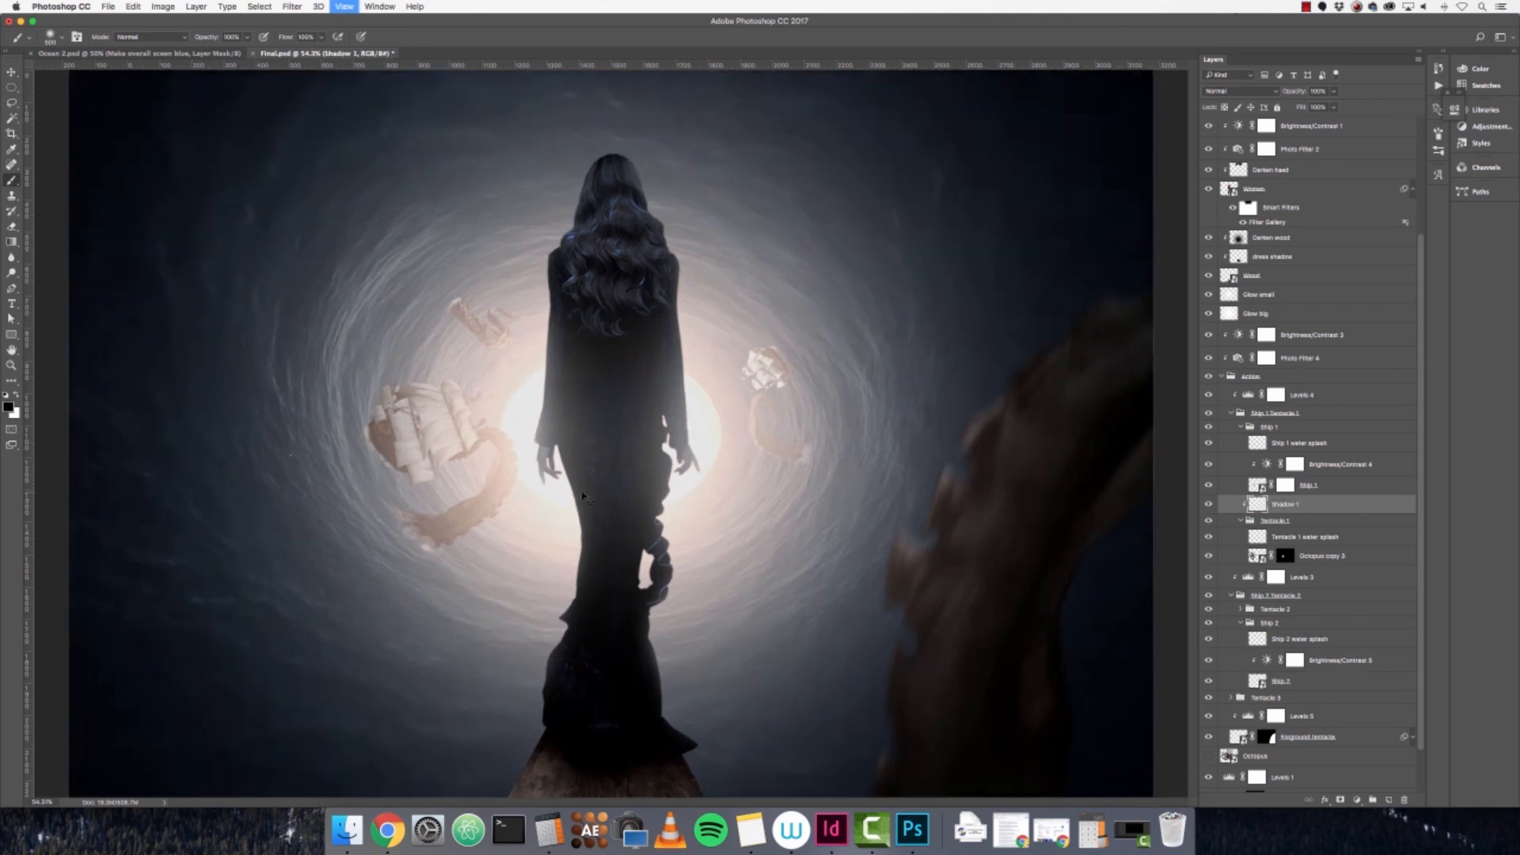
key("super+equal")
key("super+equal")
mouse_move(714, 421)
left_mouse_down()
mouse_move(797, 349)
mouse_move(1002, 273)
mouse_move(753, 386)
mouse_move(931, 315)
left_mouse_up()
key("bracketleft")
key("bracketleft")
key("bracketleft")
key("bracketleft")
key("bracketright")
key("bracketright")
left_click_drag(1037, 375, 904, 507)
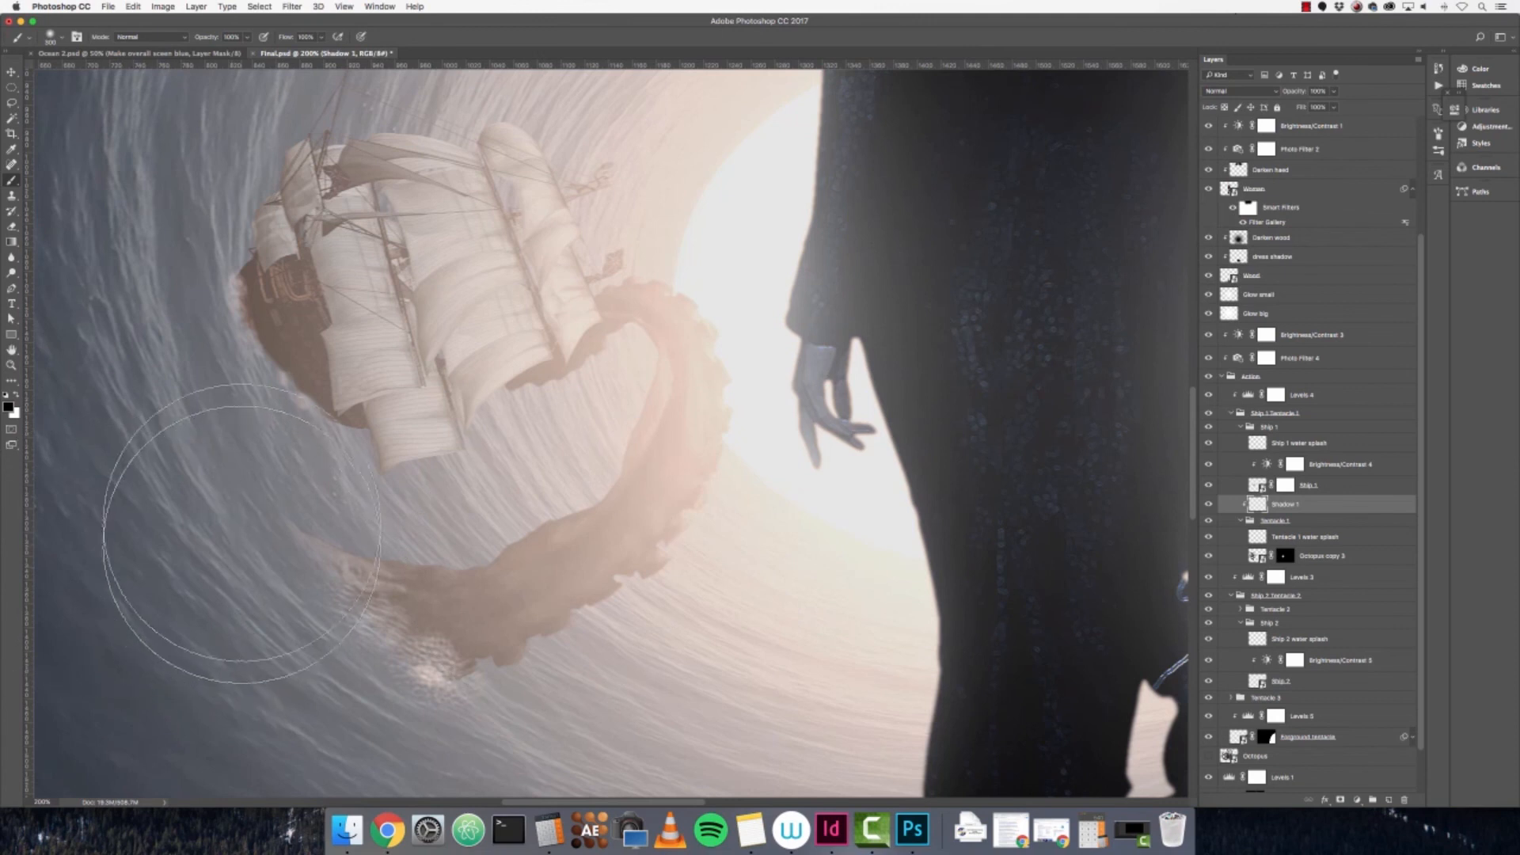
left_click(279, 695)
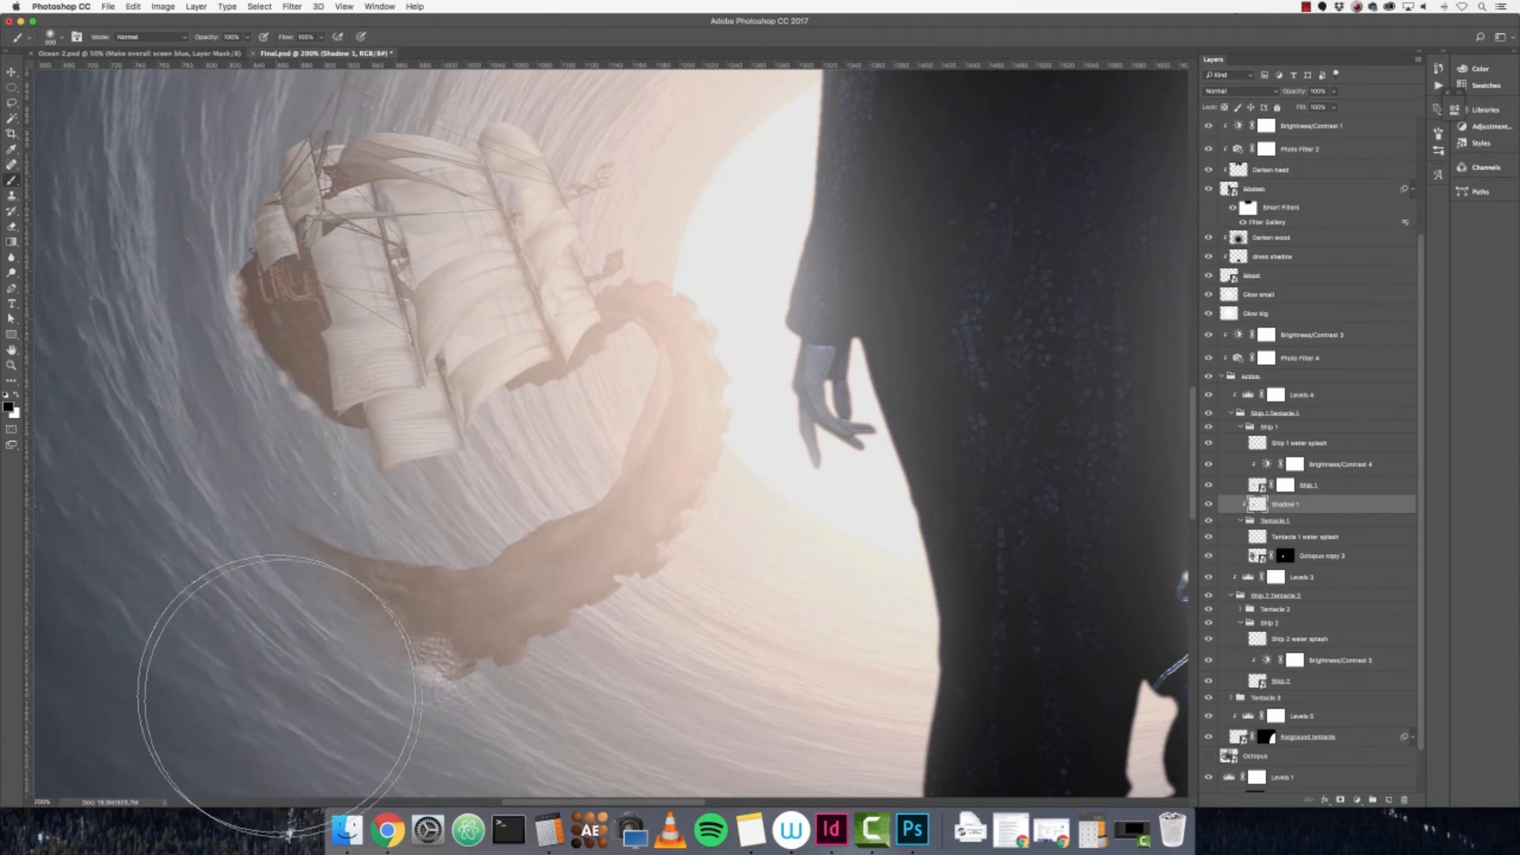
mouse_move(404, 432)
left_mouse_down()
mouse_move(465, 419)
mouse_move(479, 506)
mouse_move(449, 514)
mouse_move(519, 409)
mouse_move(479, 438)
mouse_move(512, 408)
left_mouse_up()
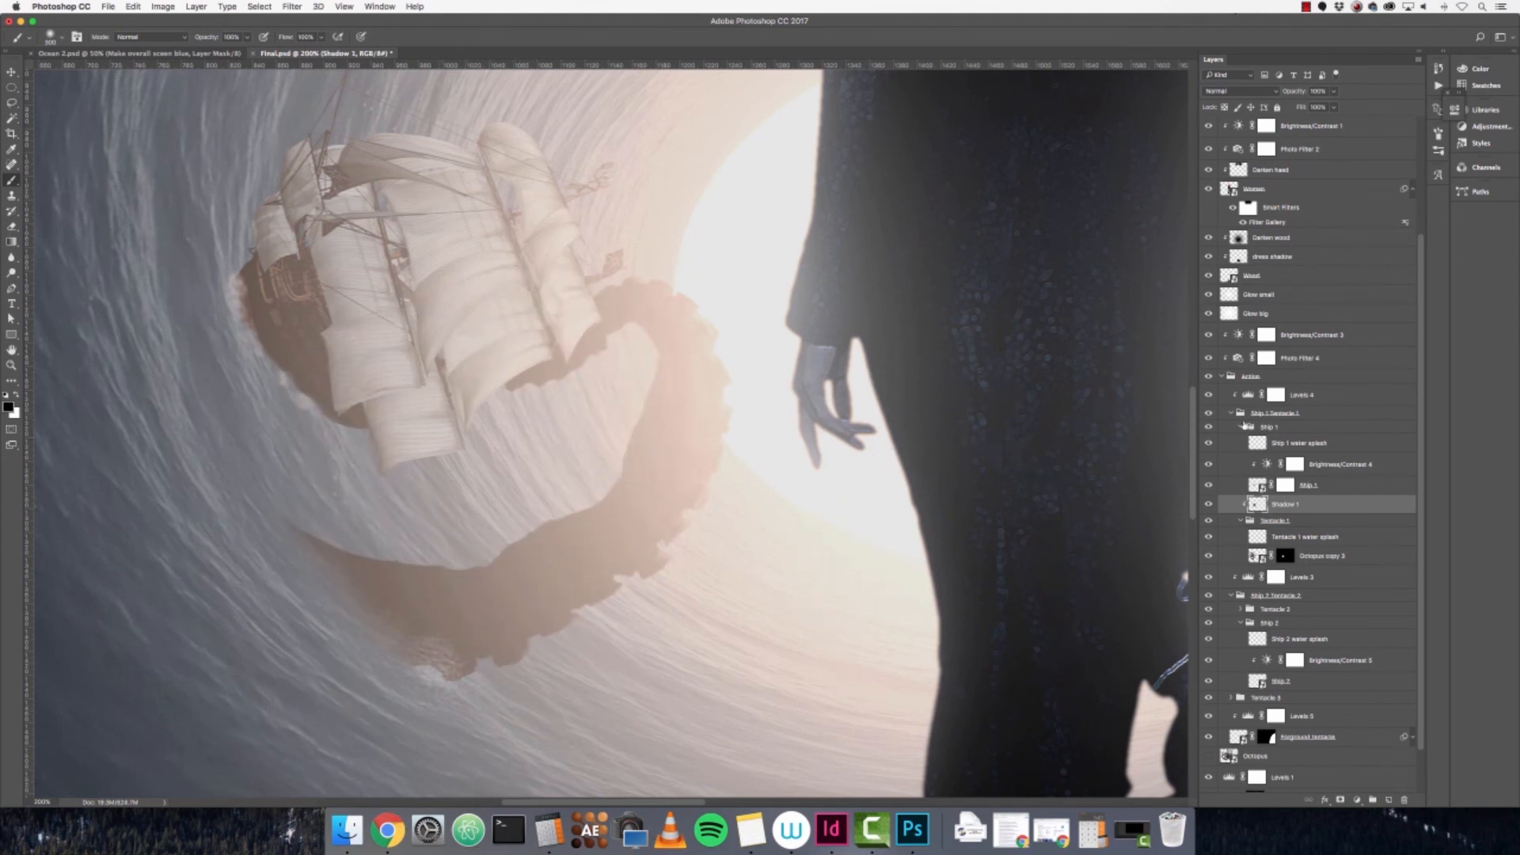
left_click(1334, 107)
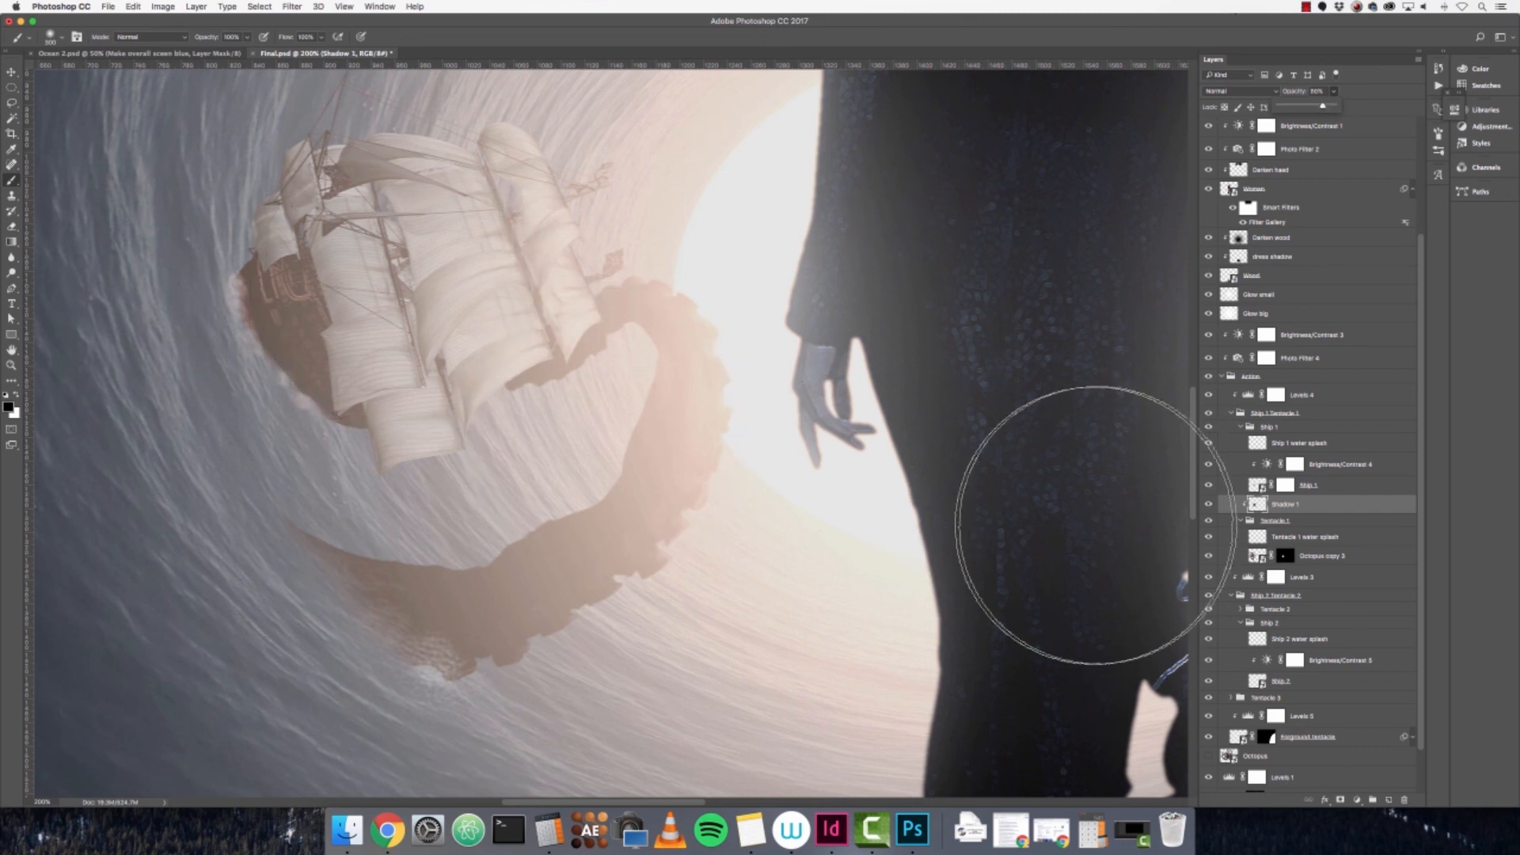
- Add a layer named "Shadow tentacle 3" clipped to the Tentacle 3 group and paint a soft black shadow over that tentacle
left_click_drag(716, 296, 740, 573)
mouse_move(765, 475)
left_mouse_down()
mouse_move(708, 347)
mouse_move(593, 241)
left_mouse_up()
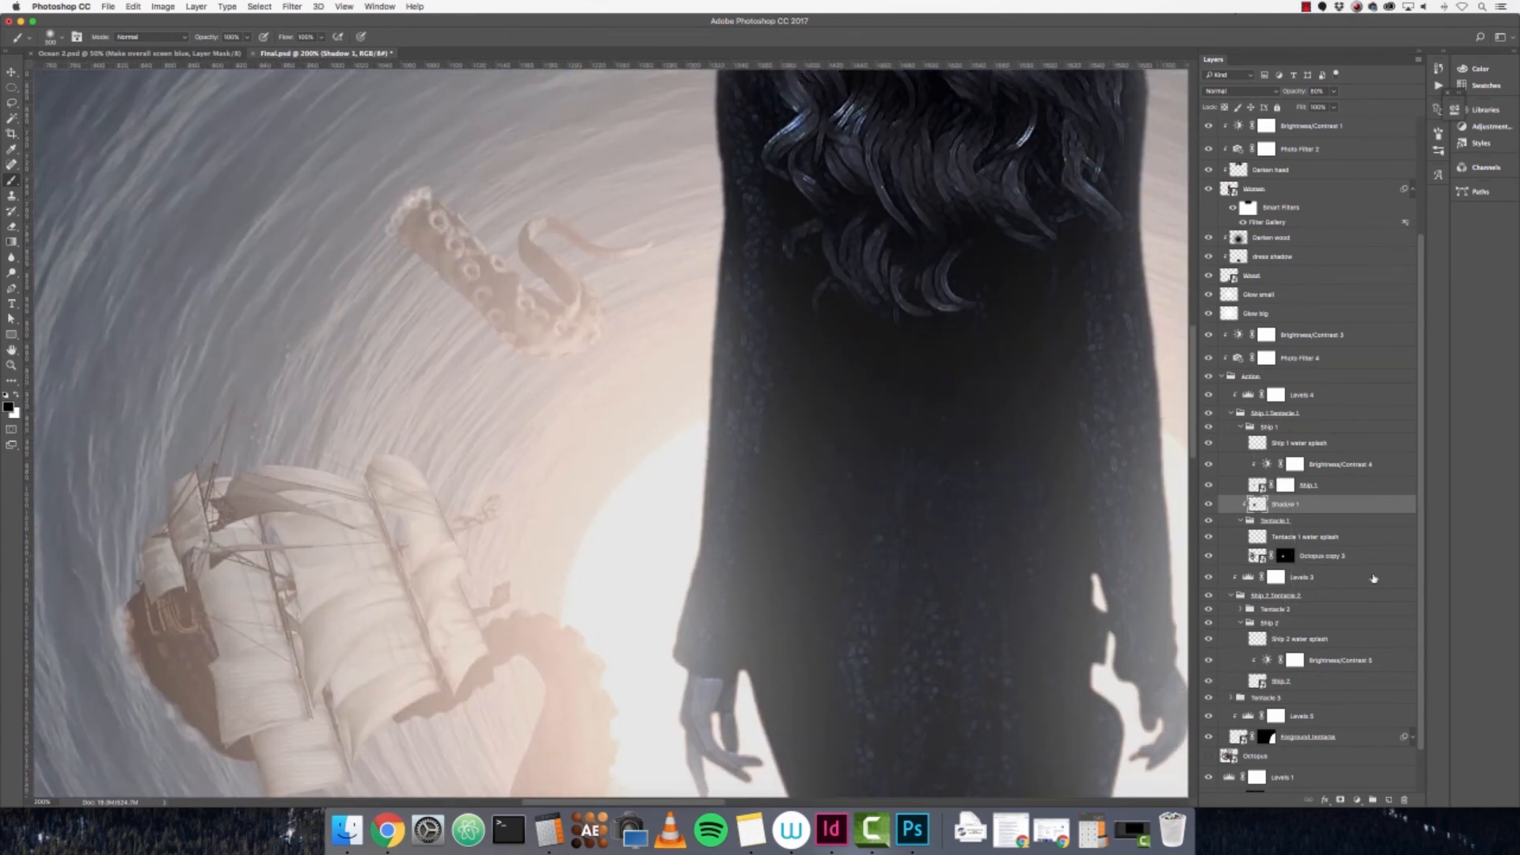
left_click(1316, 522)
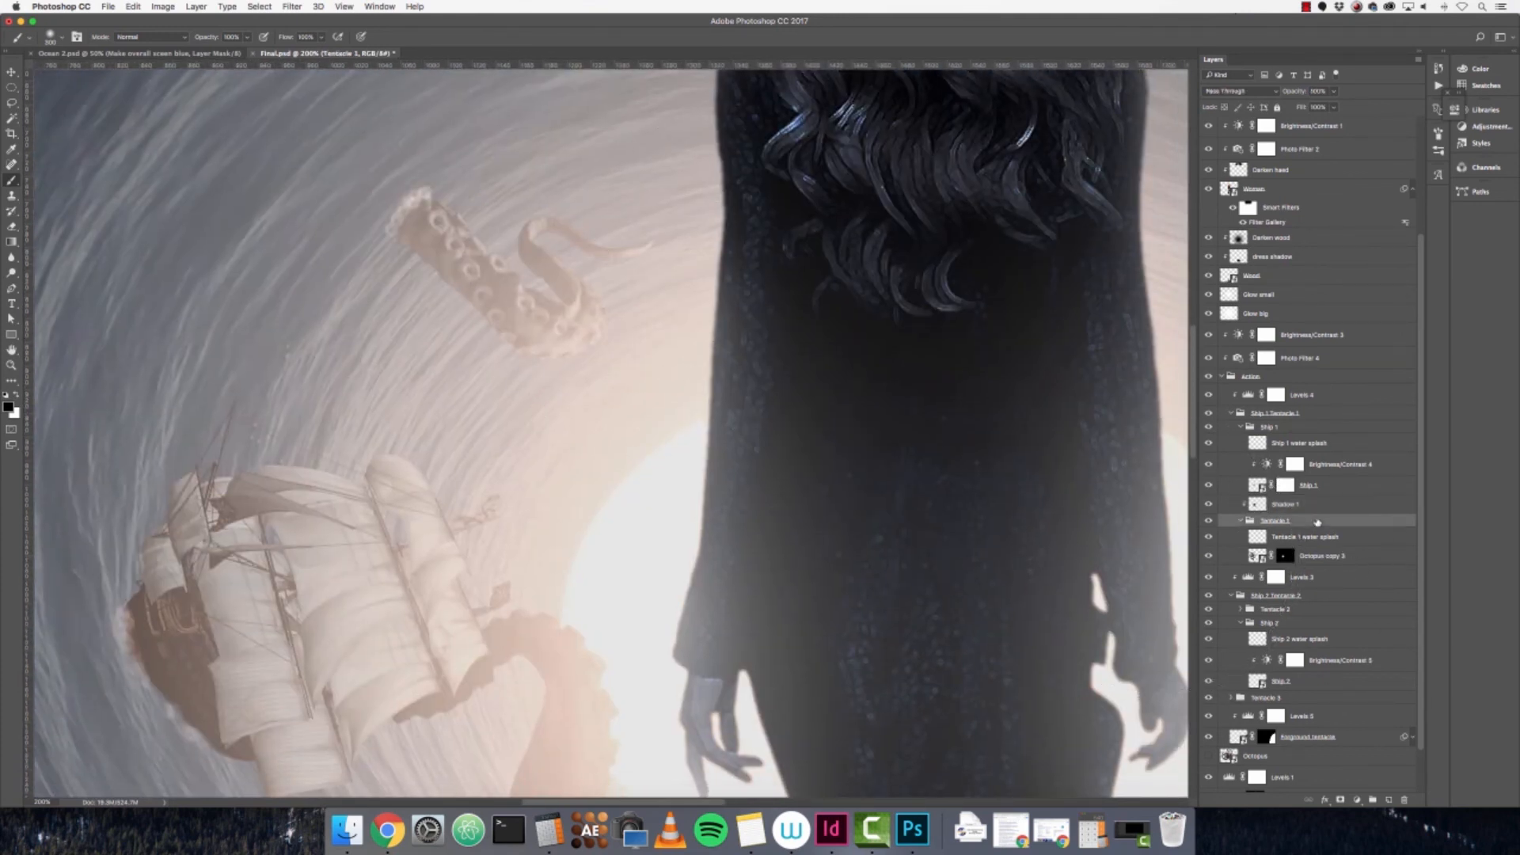
left_click(1319, 596)
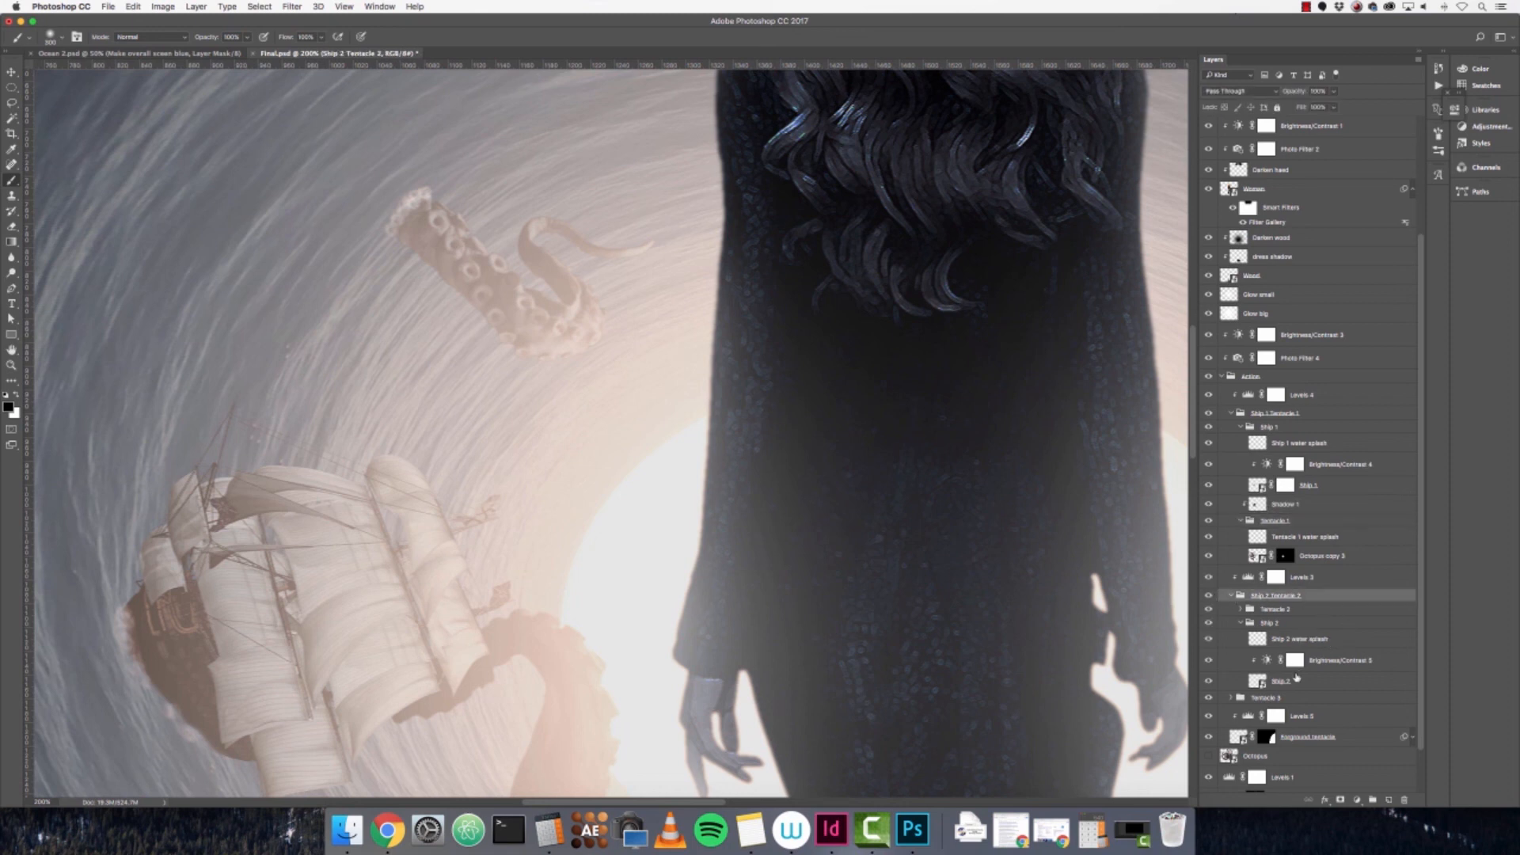
left_click(1307, 698)
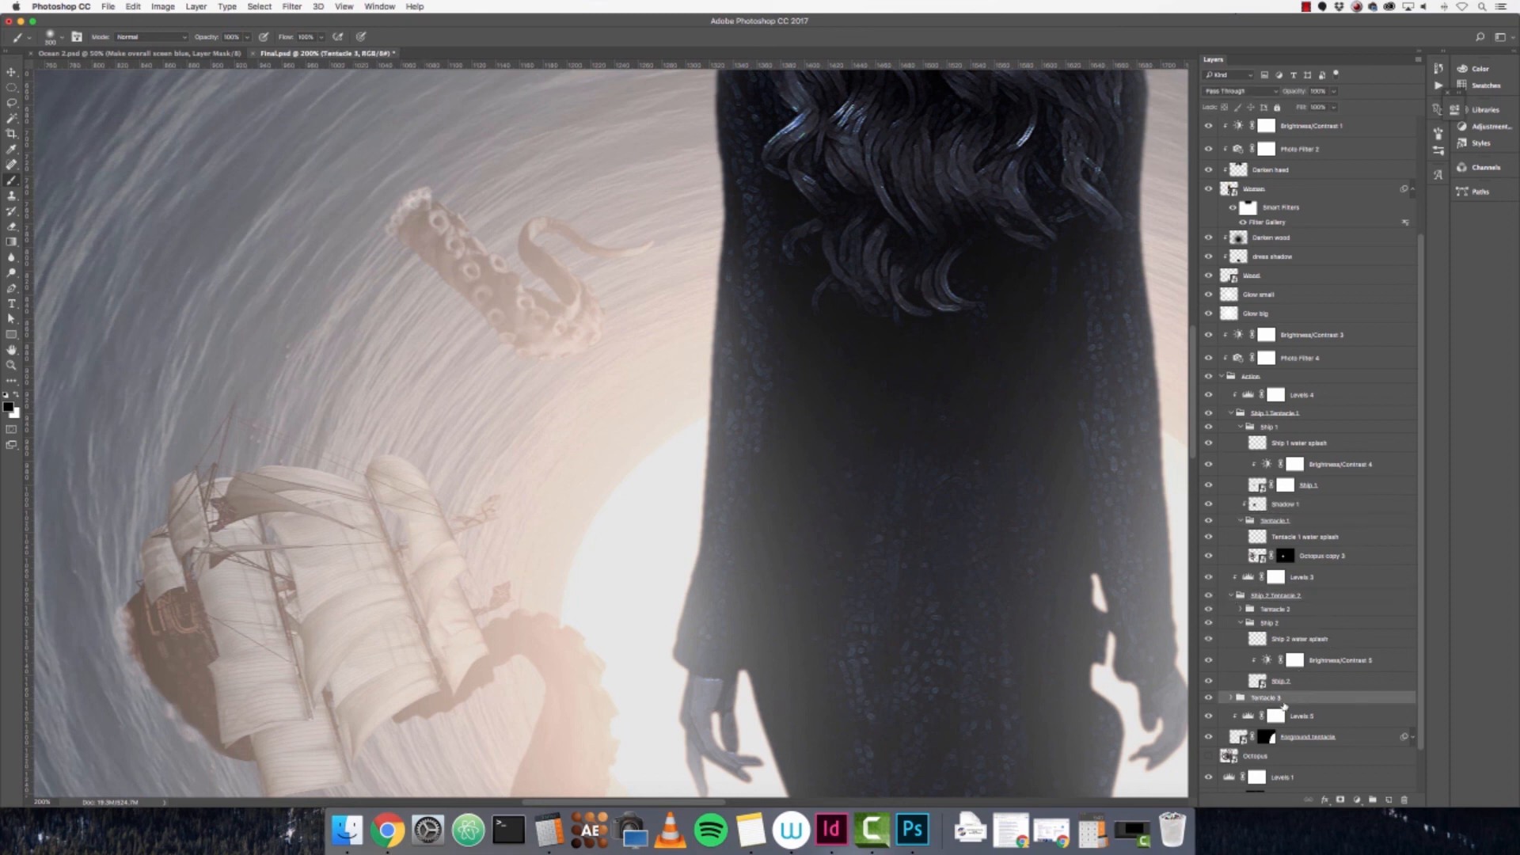
left_click(1384, 799)
right_click(1270, 703)
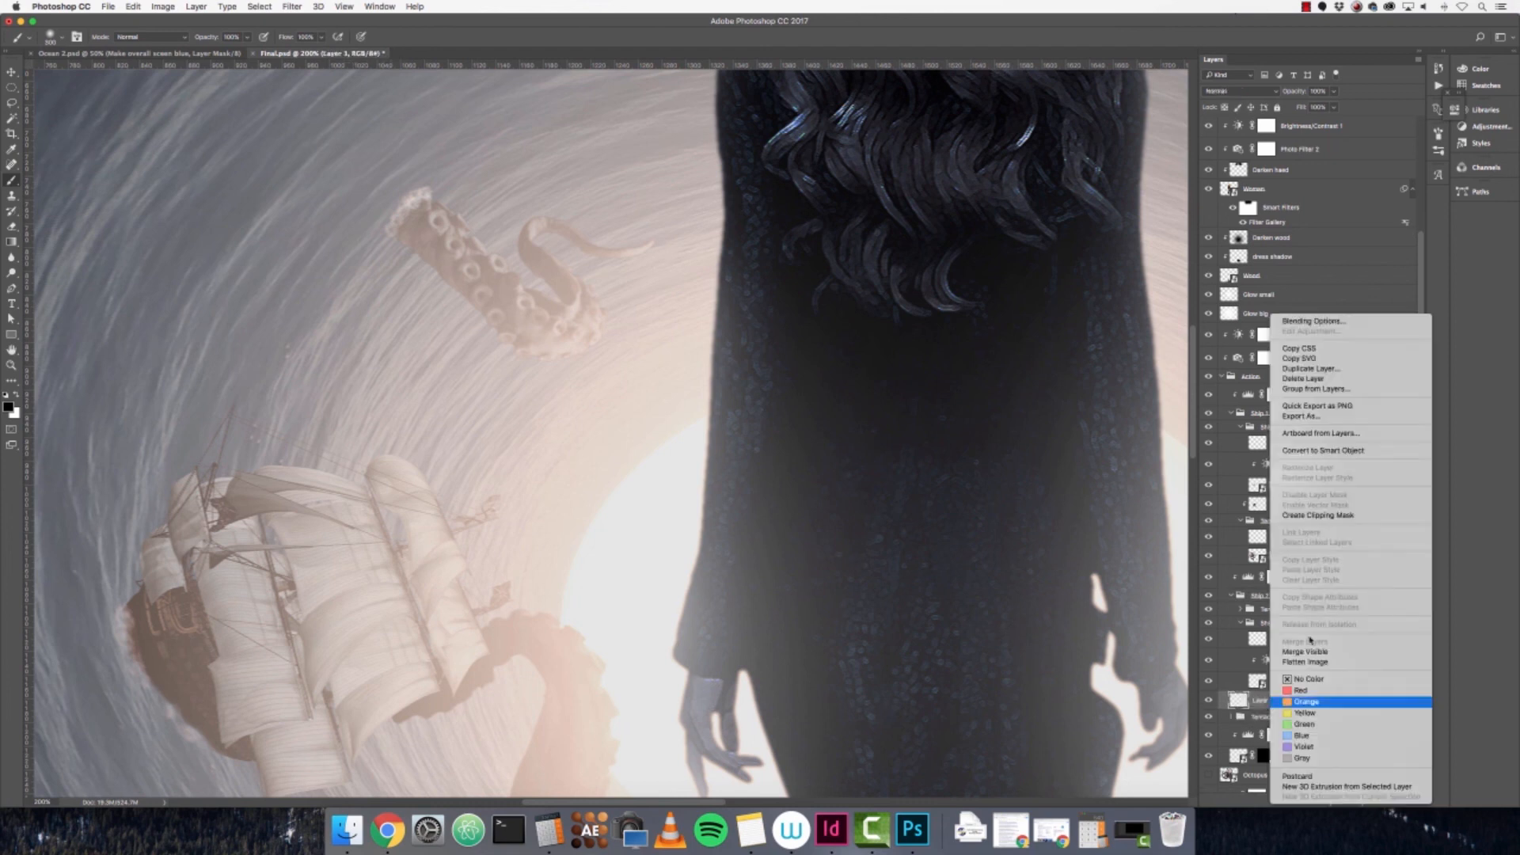
left_click(1346, 515)
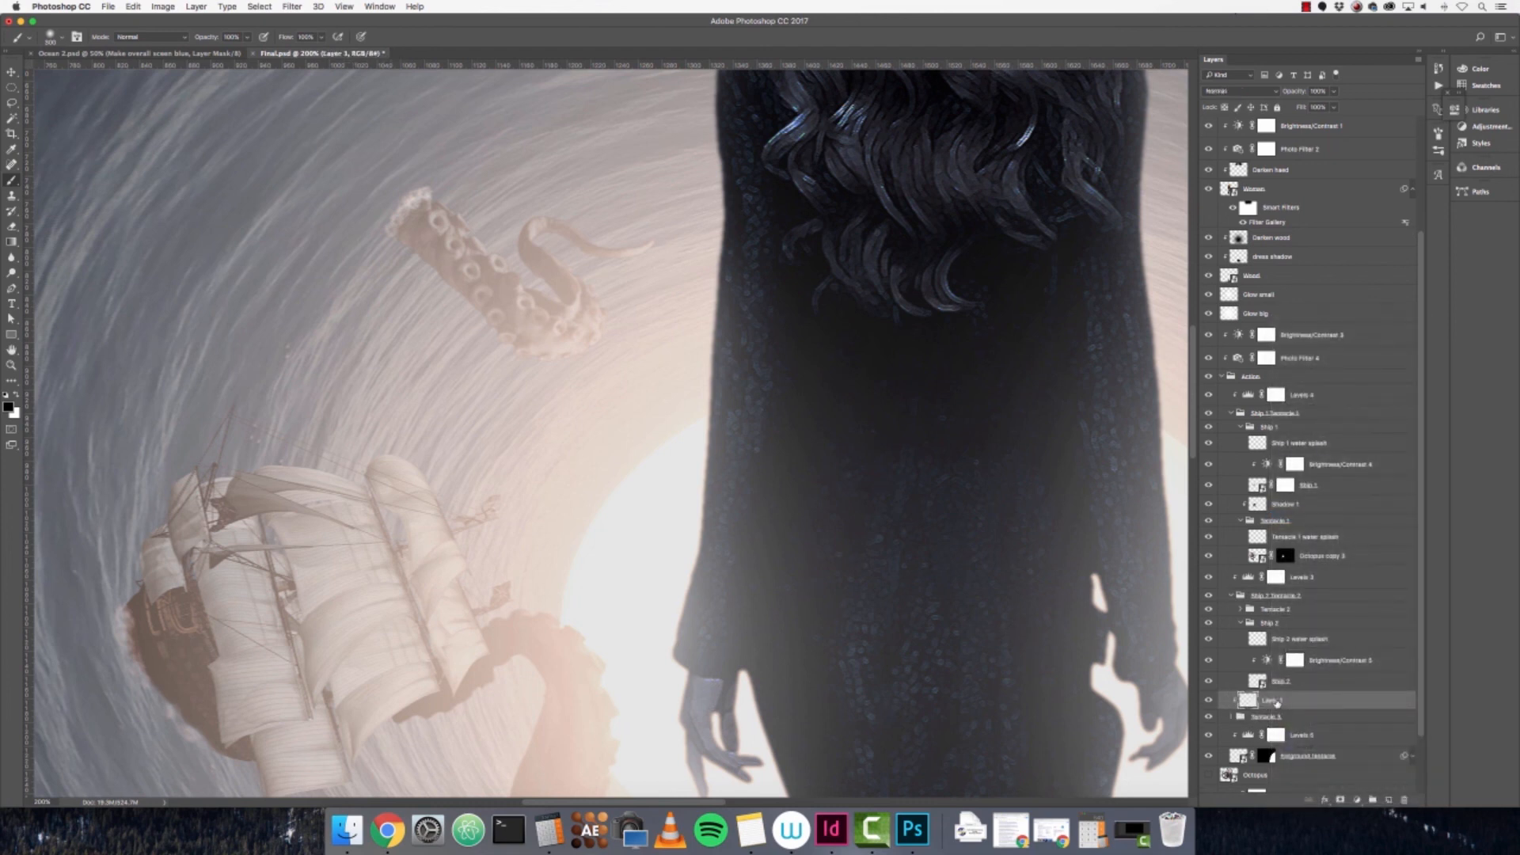
type("Shadow tentacle 5")
key("Return")
mouse_move(319, 294)
left_mouse_down()
mouse_move(330, 346)
mouse_move(255, 353)
mouse_move(368, 336)
mouse_move(278, 338)
mouse_move(373, 339)
mouse_move(363, 397)
mouse_move(387, 387)
mouse_move(357, 322)
mouse_move(367, 251)
mouse_move(376, 299)
left_mouse_up()
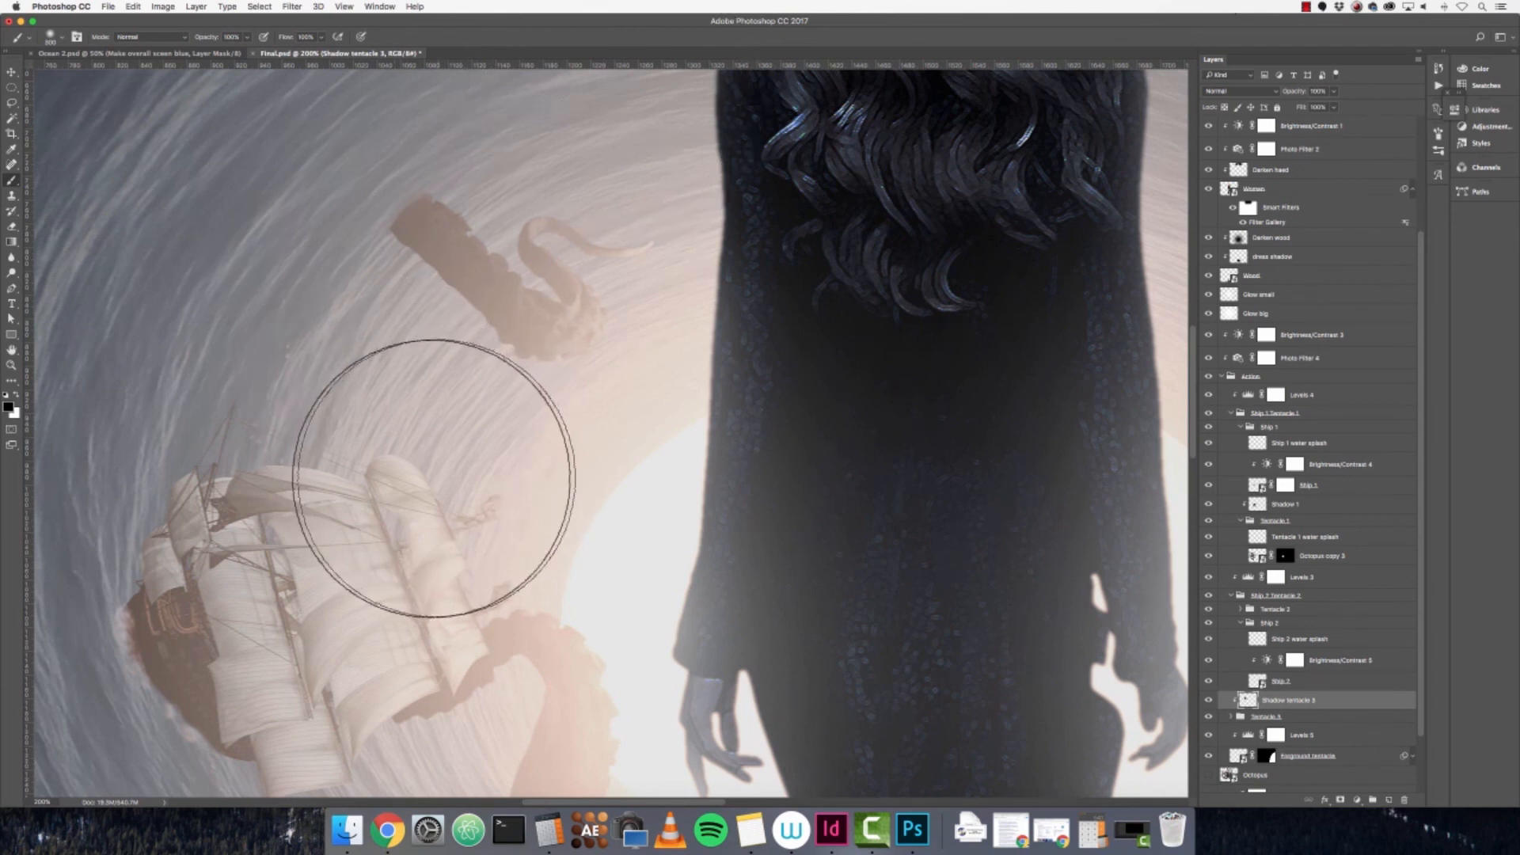
- Slightly lower the opacity of the Shadow tentacle 3 layer
left_click(1333, 107)
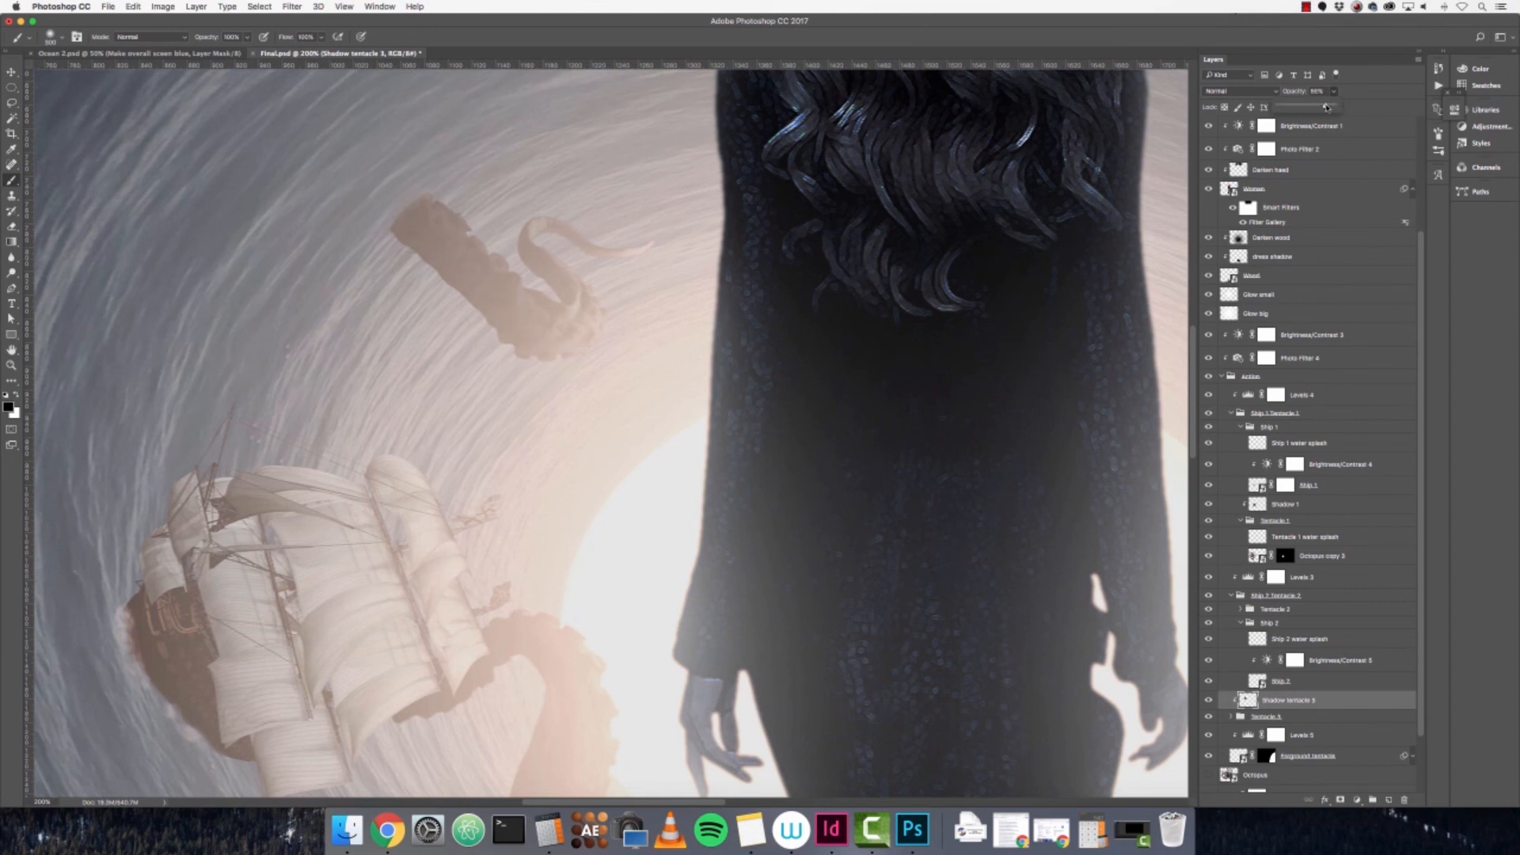
- Add an empty layer directly above the Tentacle 2 group, clip it to that group and name it "Shadow tentacle 2"
scroll(753, 383, "right", 15)
left_click_drag(447, 396, 487, 147)
left_click_drag(855, 380, 763, 583)
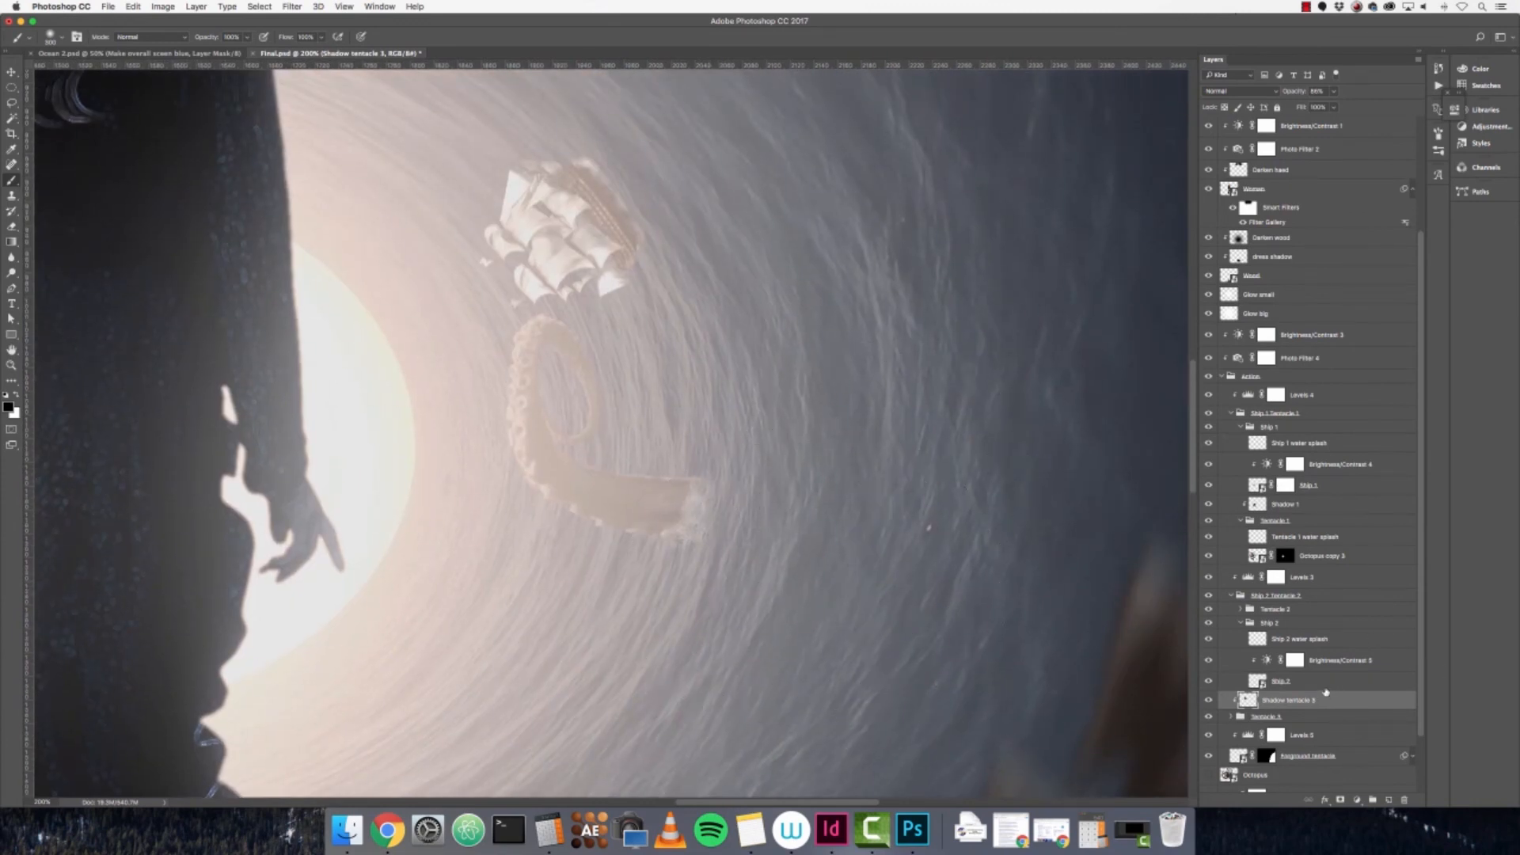
left_click(1321, 612)
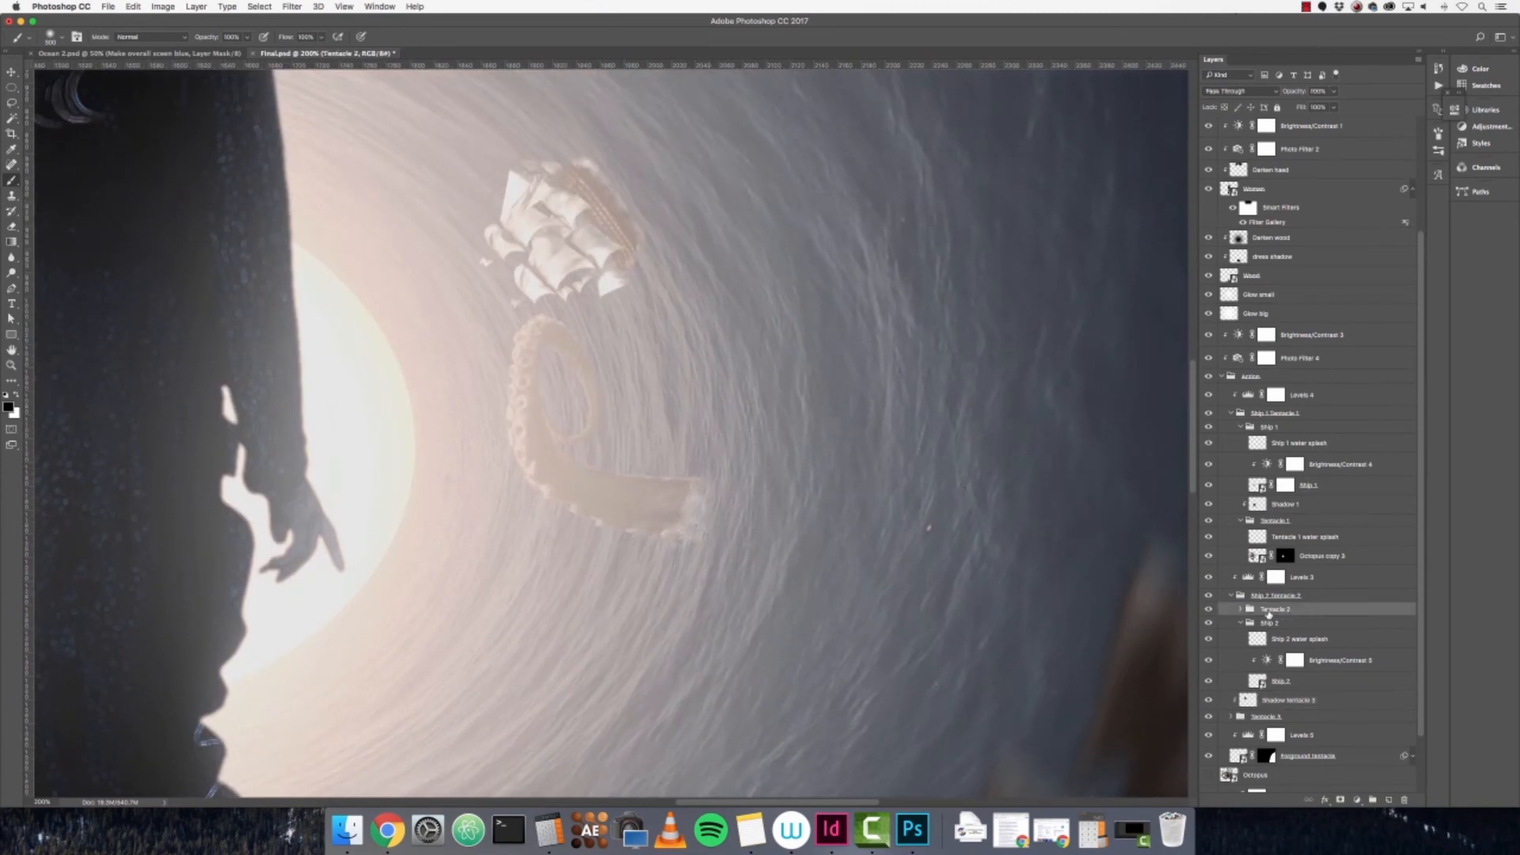
left_click(1388, 799)
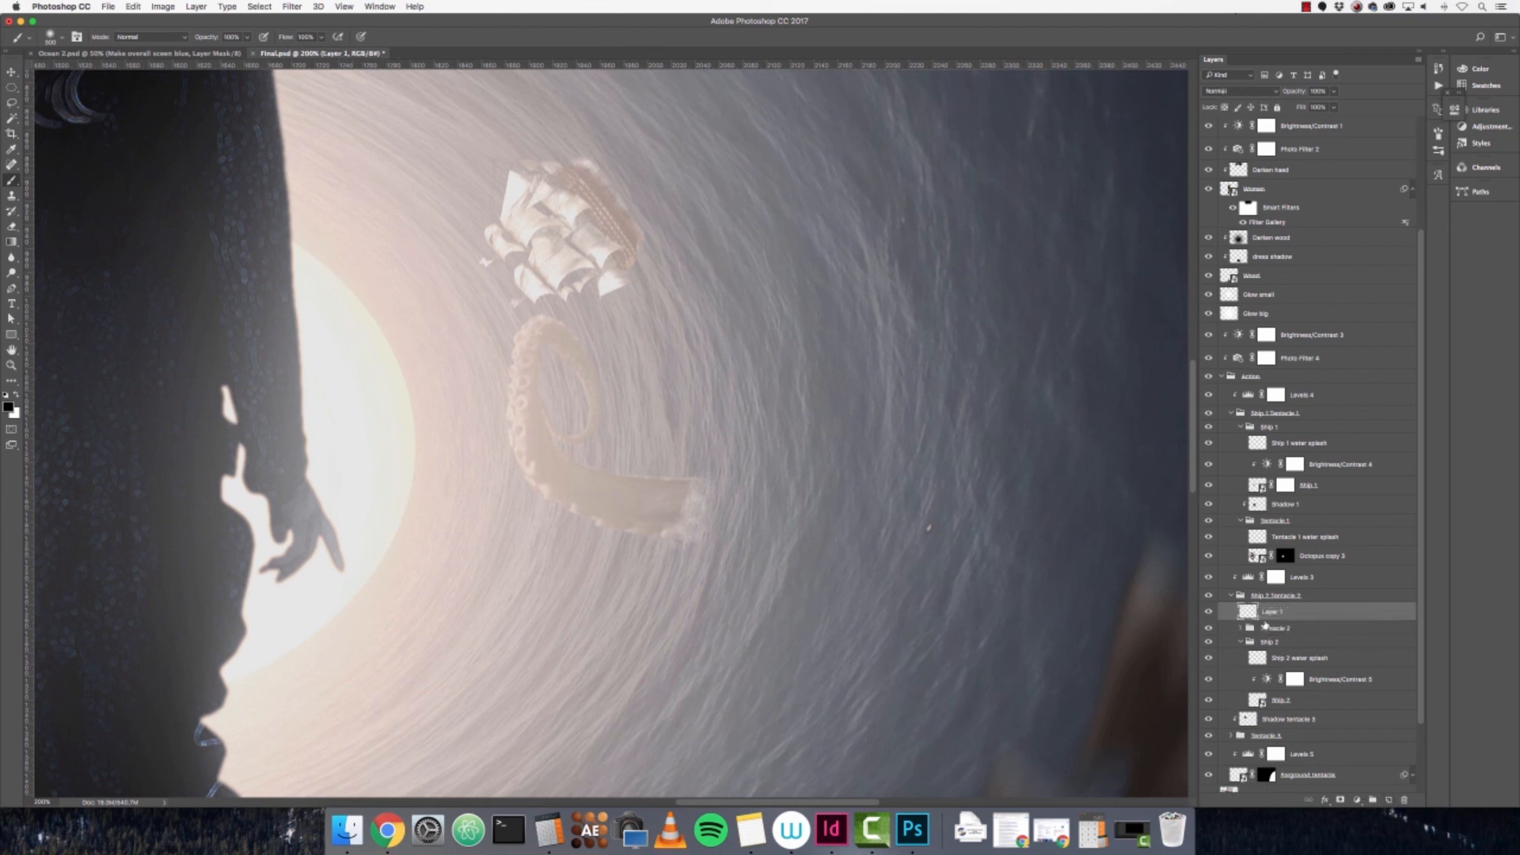
right_click(1285, 619)
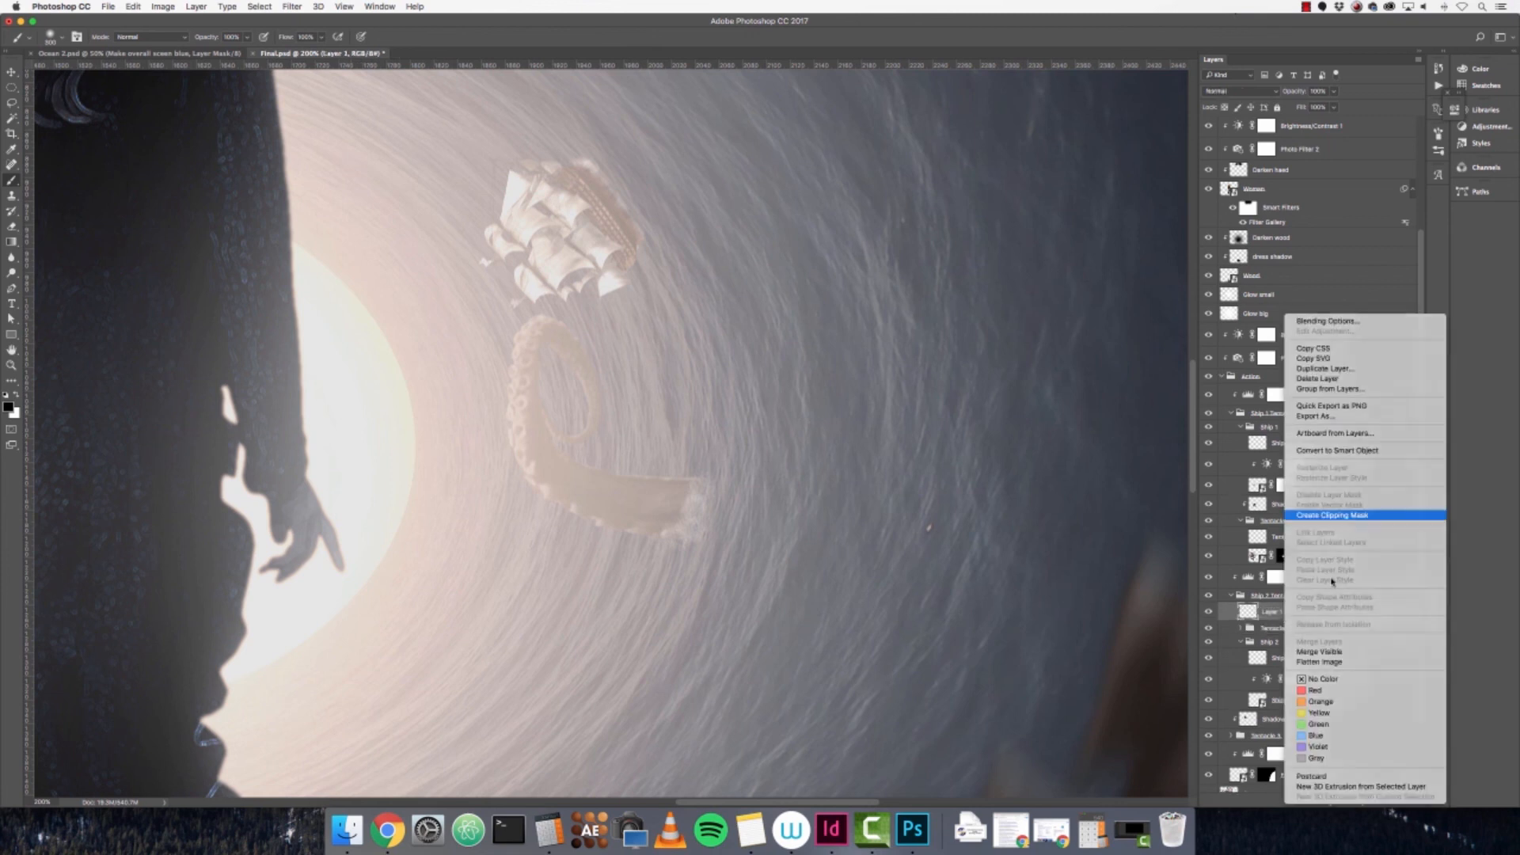
left_click(1397, 513)
double_click(1280, 612)
type("Shadow tentacle 2")
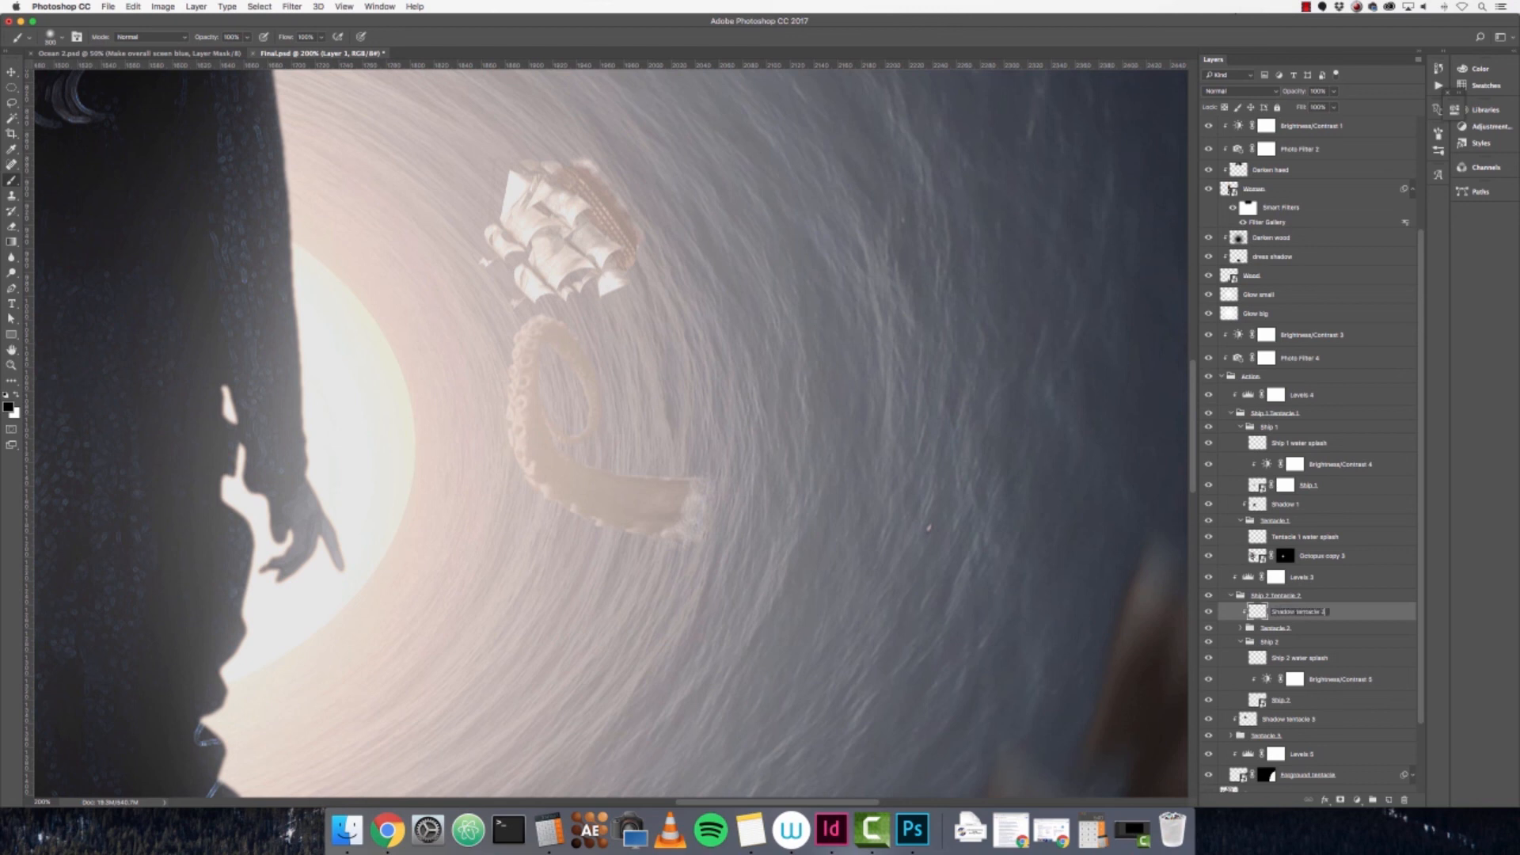
key("Return")
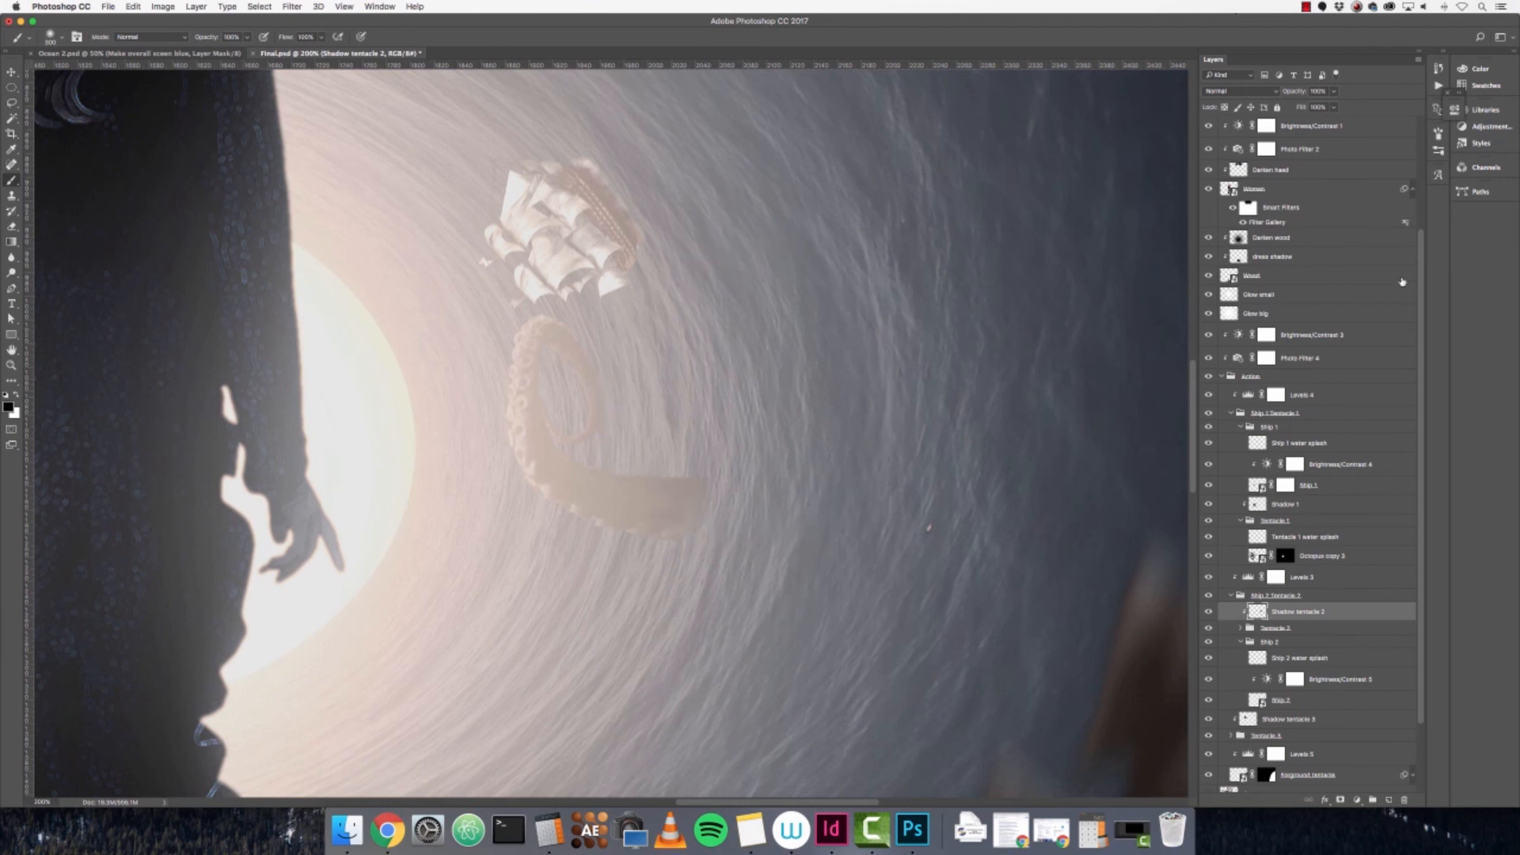
- Set the Shadow tentacle 2 layer's opacity to 84% and extend the soft shadow along the curled tentacle with a smaller brush
left_click(1335, 94)
left_click(12, 87)
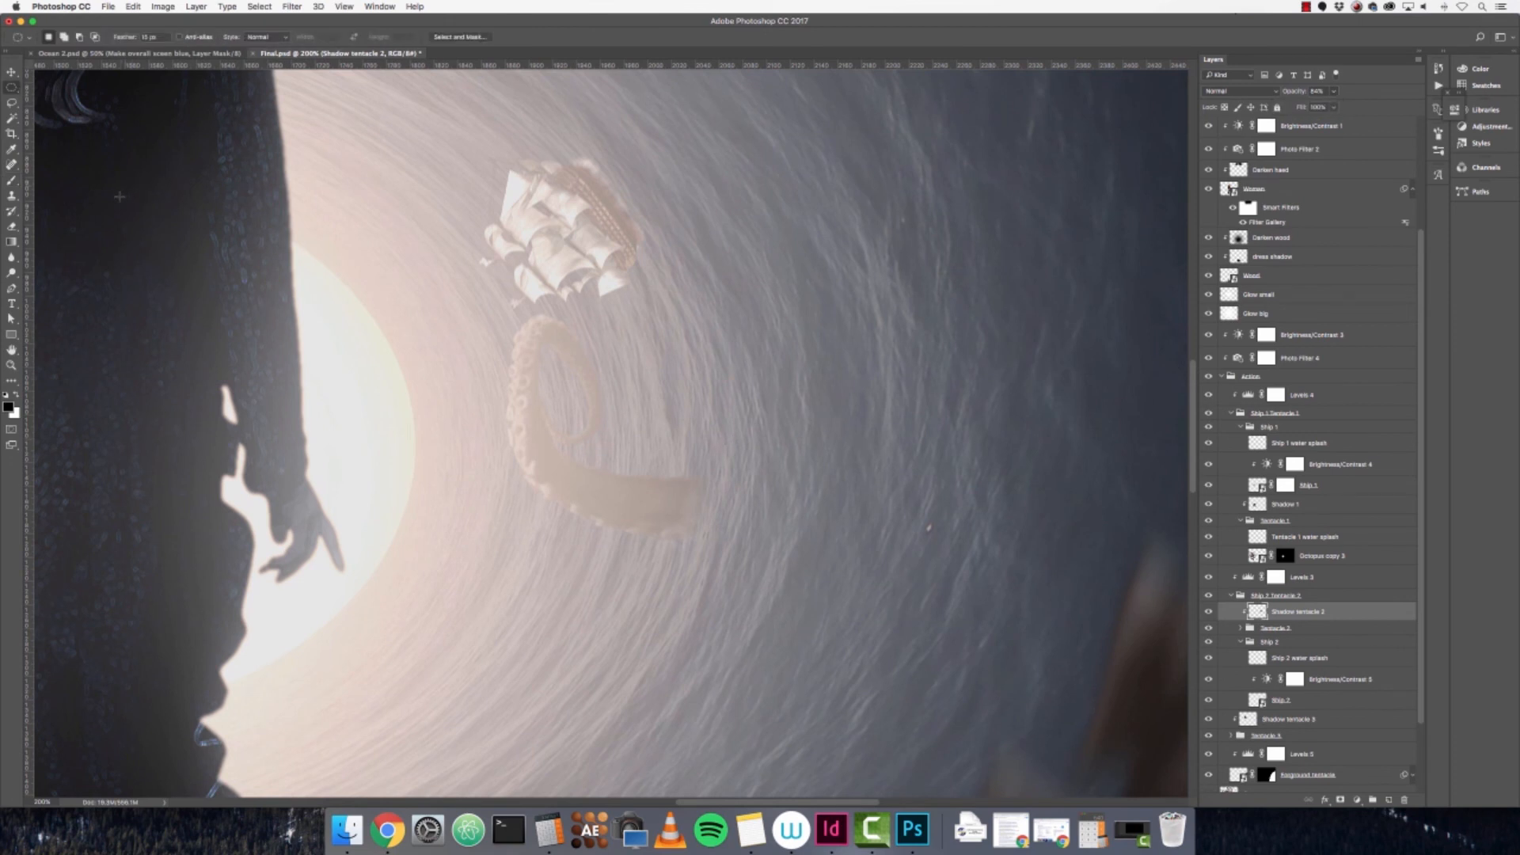
left_click(12, 181)
key("[")
key("[")
key("[")
key("[")
key("[")
key("[")
key("[")
key("[")
key("[")
key("[")
key("[")
key("[")
key("[")
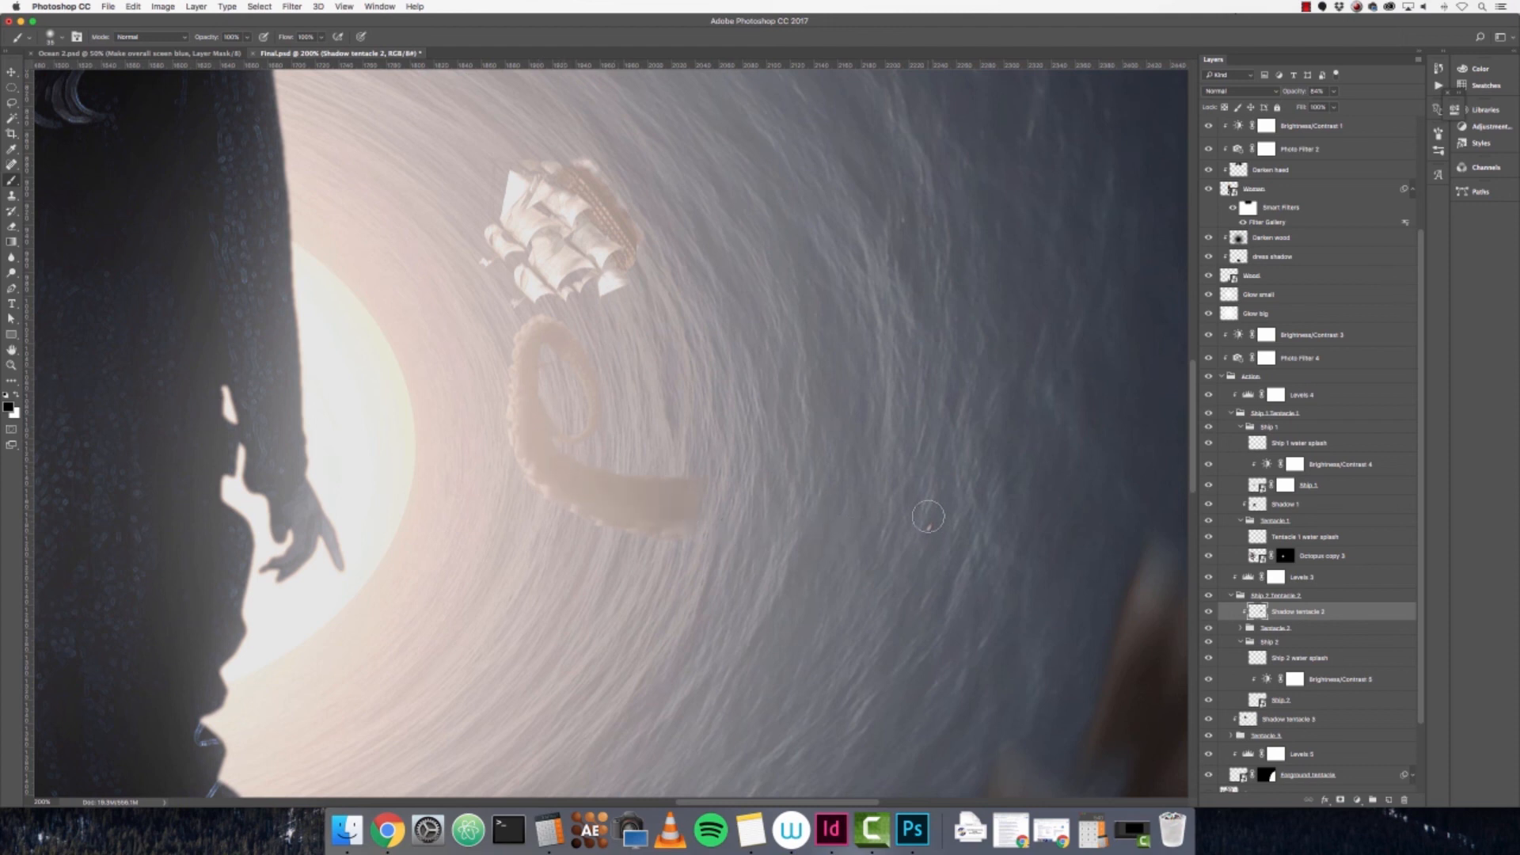
- Add a layer clipped to the blurred foreground tentacle layer and name it "Shadow foreground tentacle"
key("super+0")
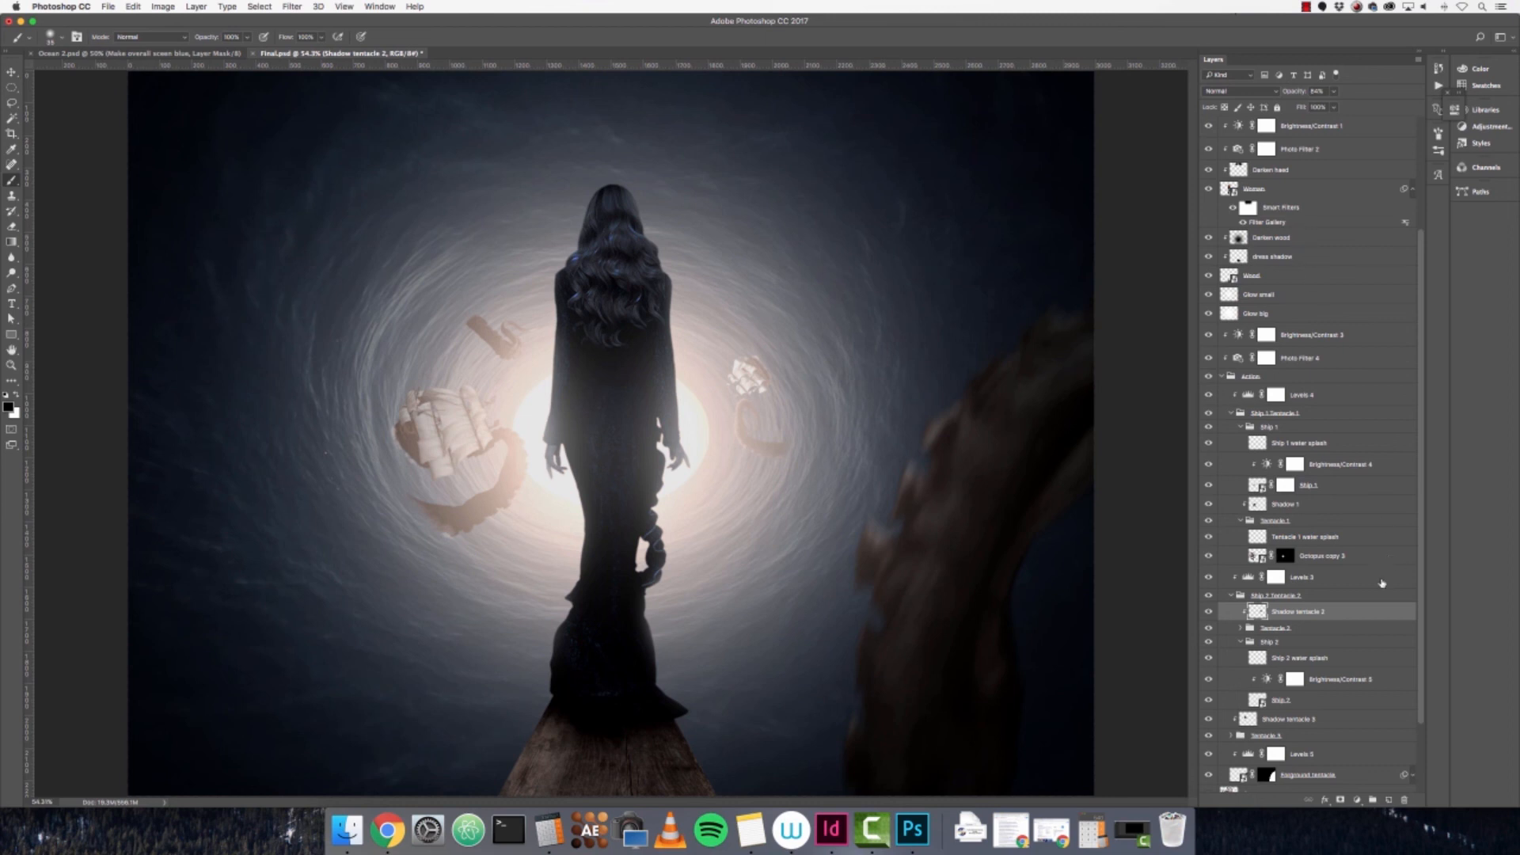
scroll(1344, 716, "down", 5)
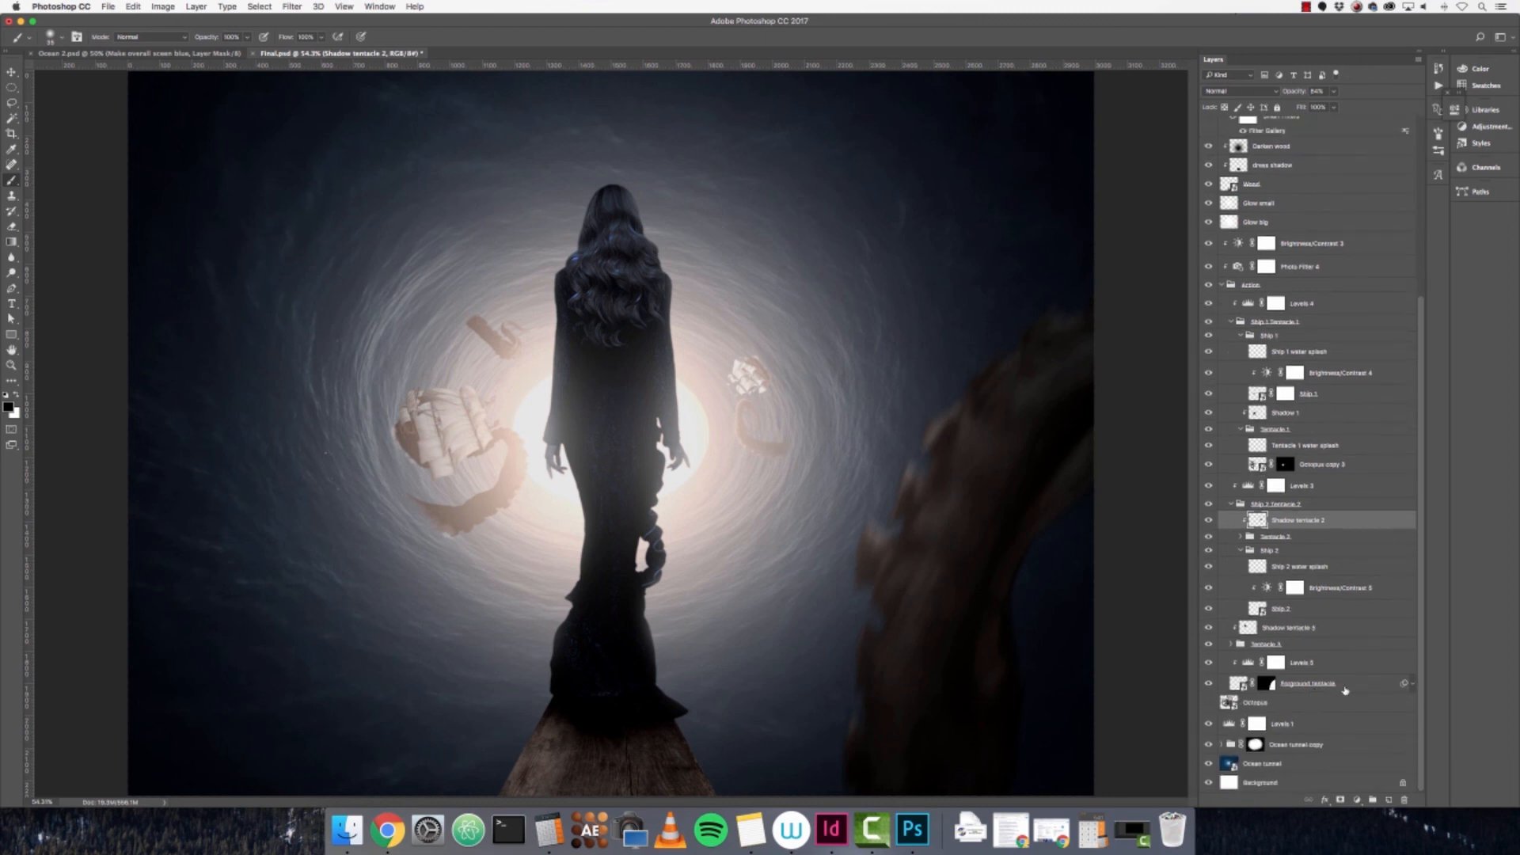
left_click(1344, 690)
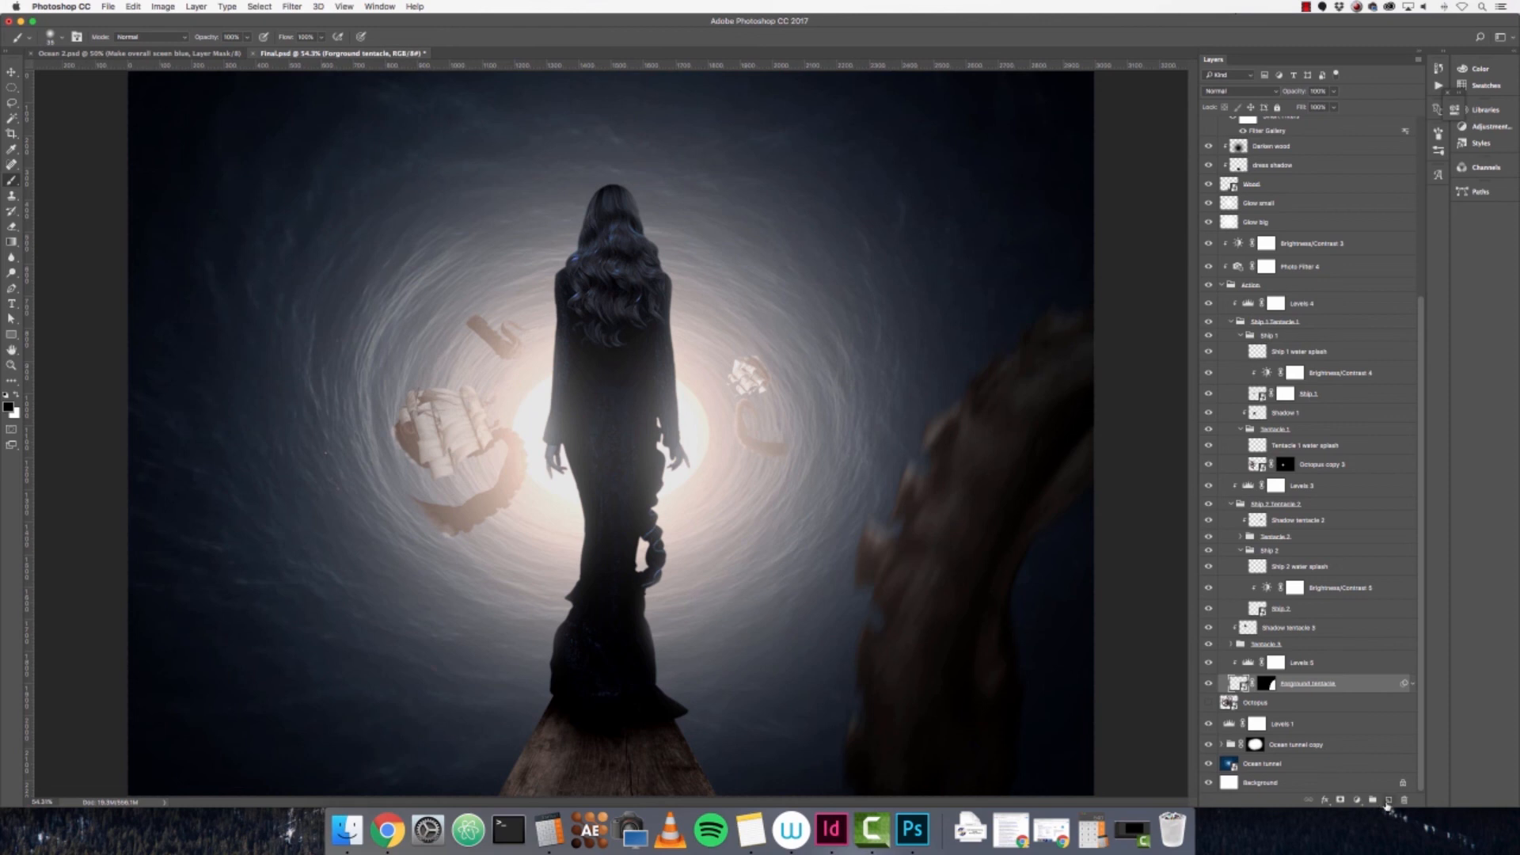
left_click(1388, 800)
double_click(1279, 686)
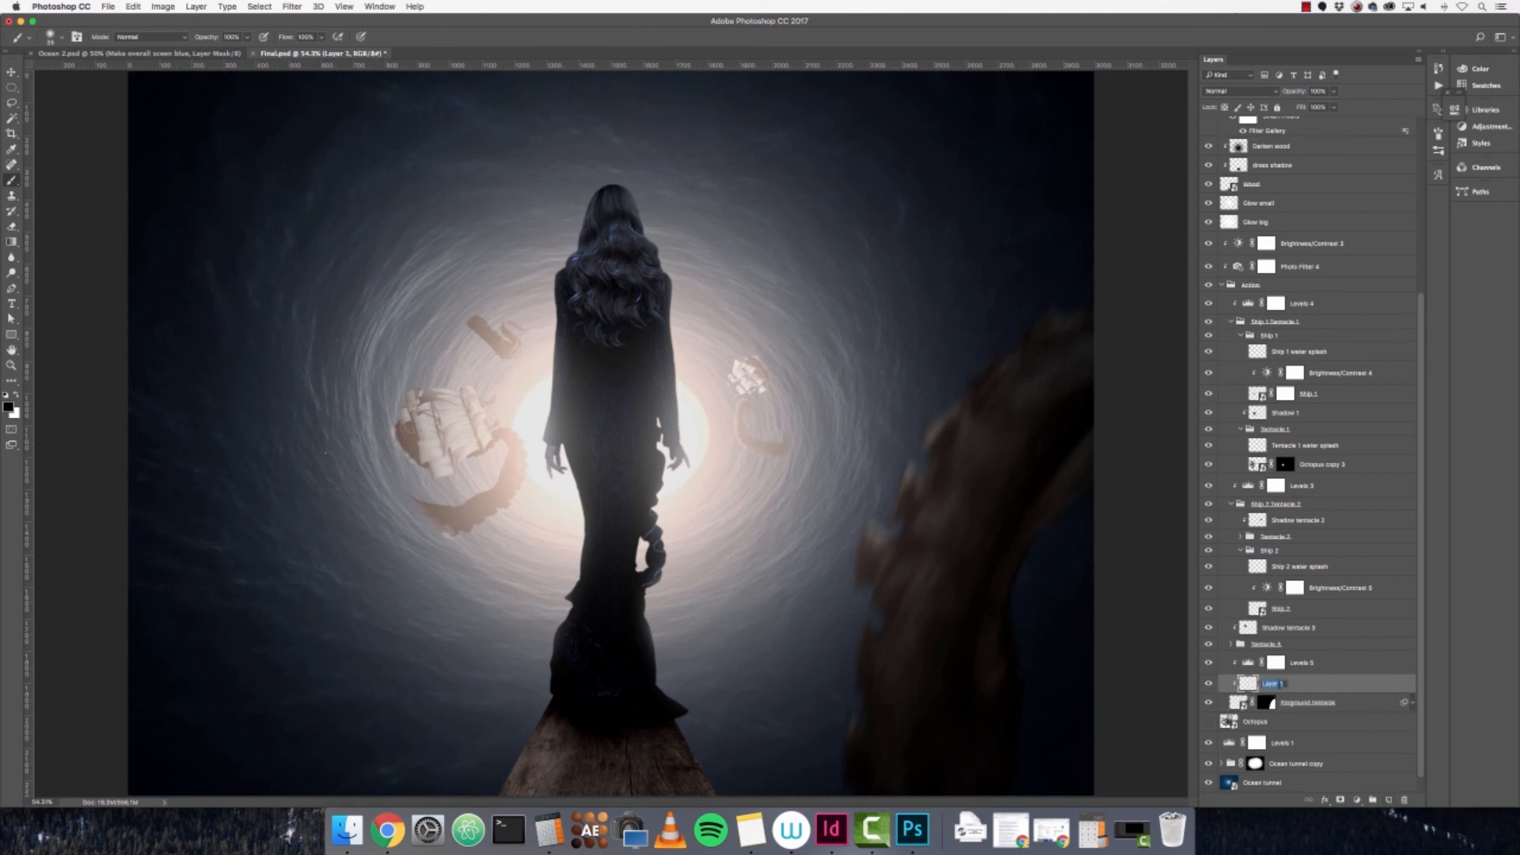
type("C")
key("Return")
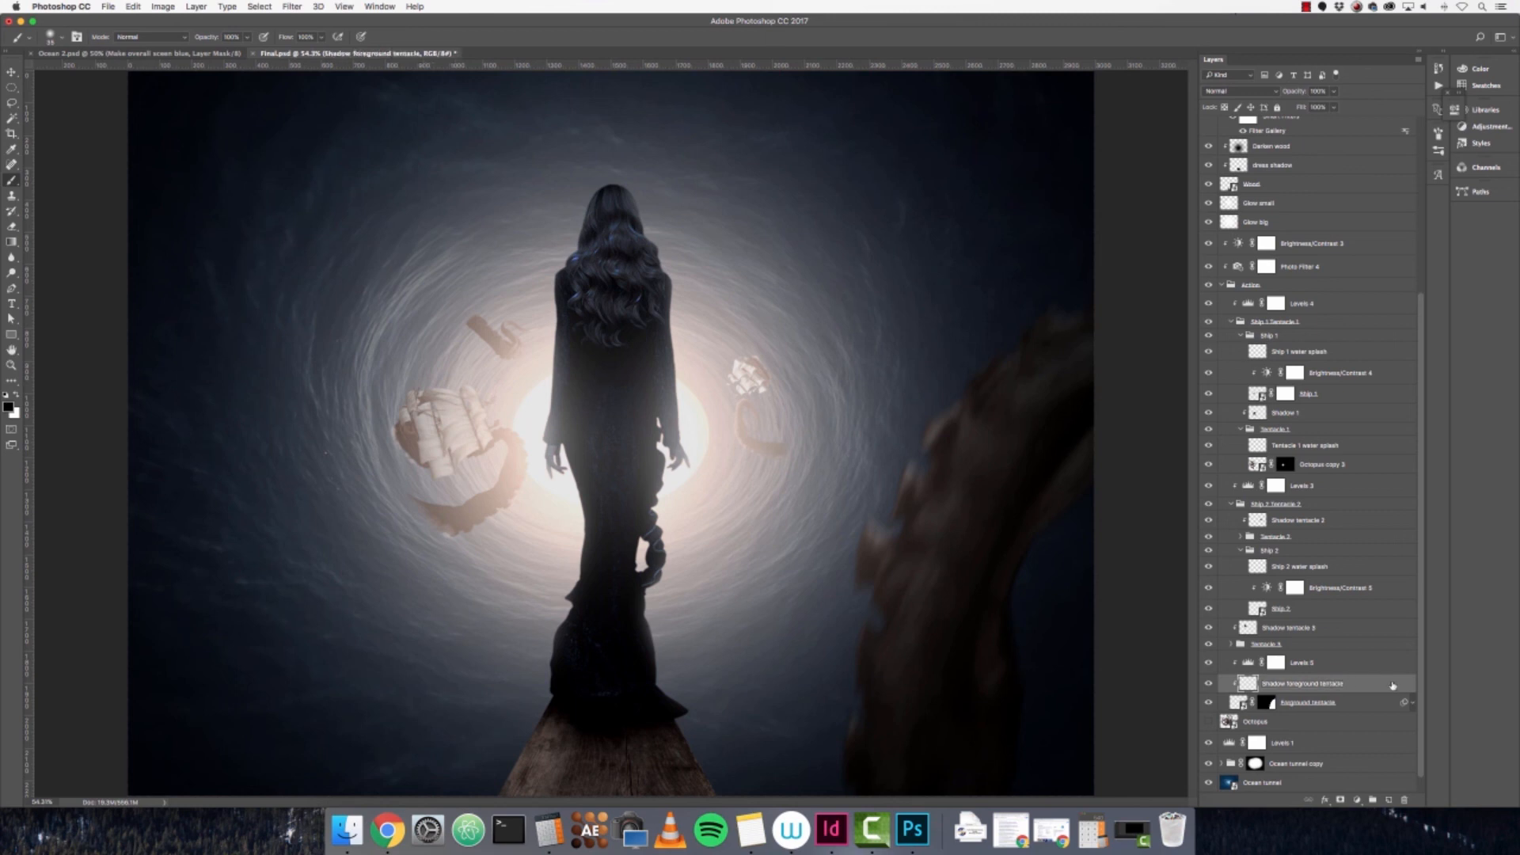
- Paint a soft black shadow with a very large brush over the outer and lower parts of the foreground tentacle
key("bracketright")
key("bracketright")
key("bracketright")
key("bracketright")
key("bracketright")
key("bracketright")
key("bracketright")
key("bracketright")
key("bracketright")
key("bracketright")
key("bracketright")
key("bracketright")
key("bracketright")
key("bracketright")
key("bracketright")
key("bracketright")
key("bracketright")
key("bracketright")
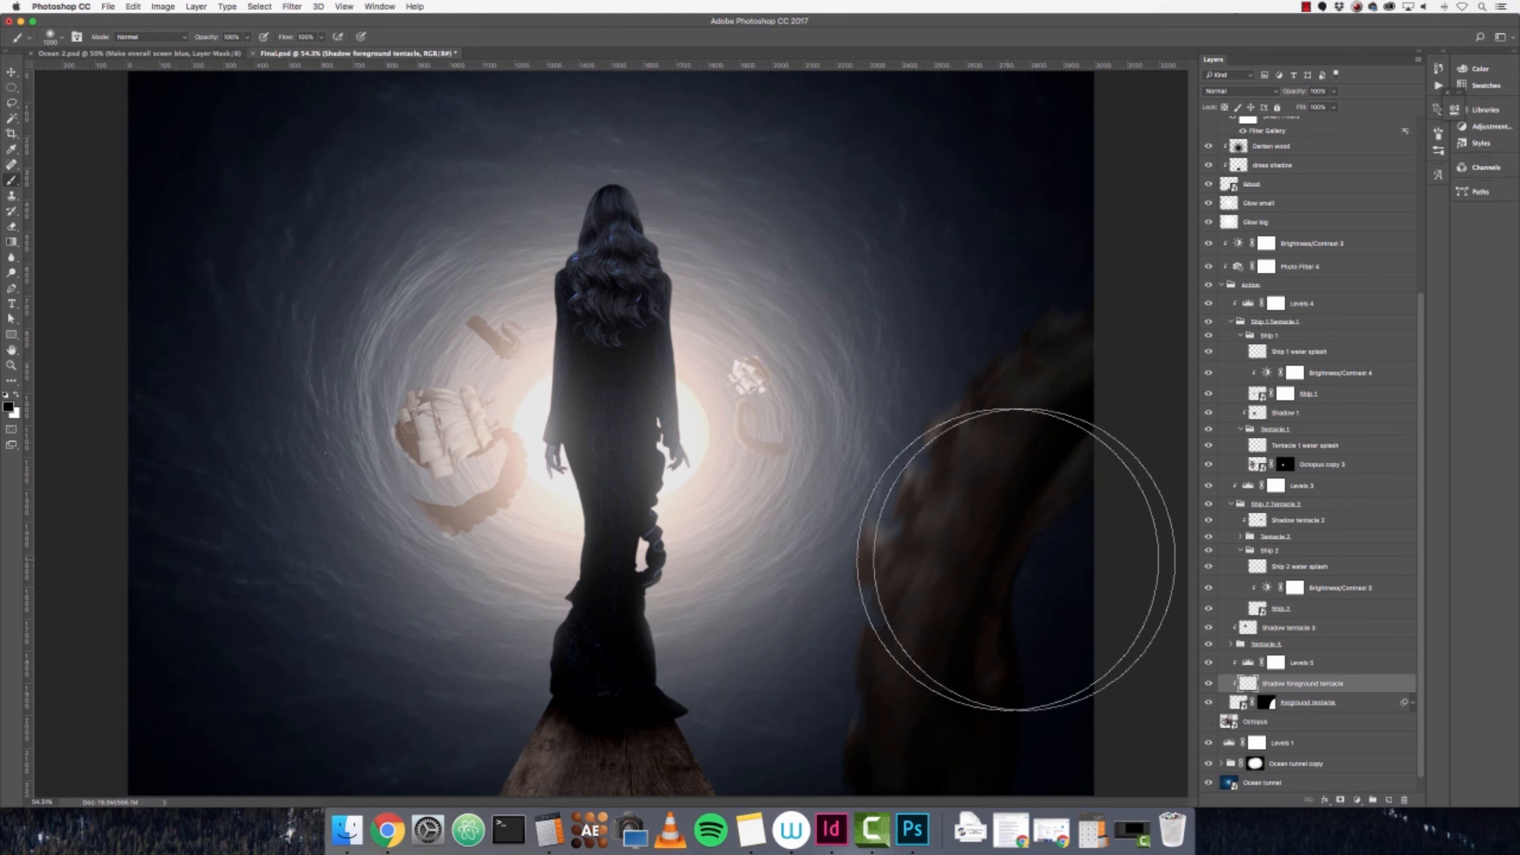
key("super+minus")
key("super+minus")
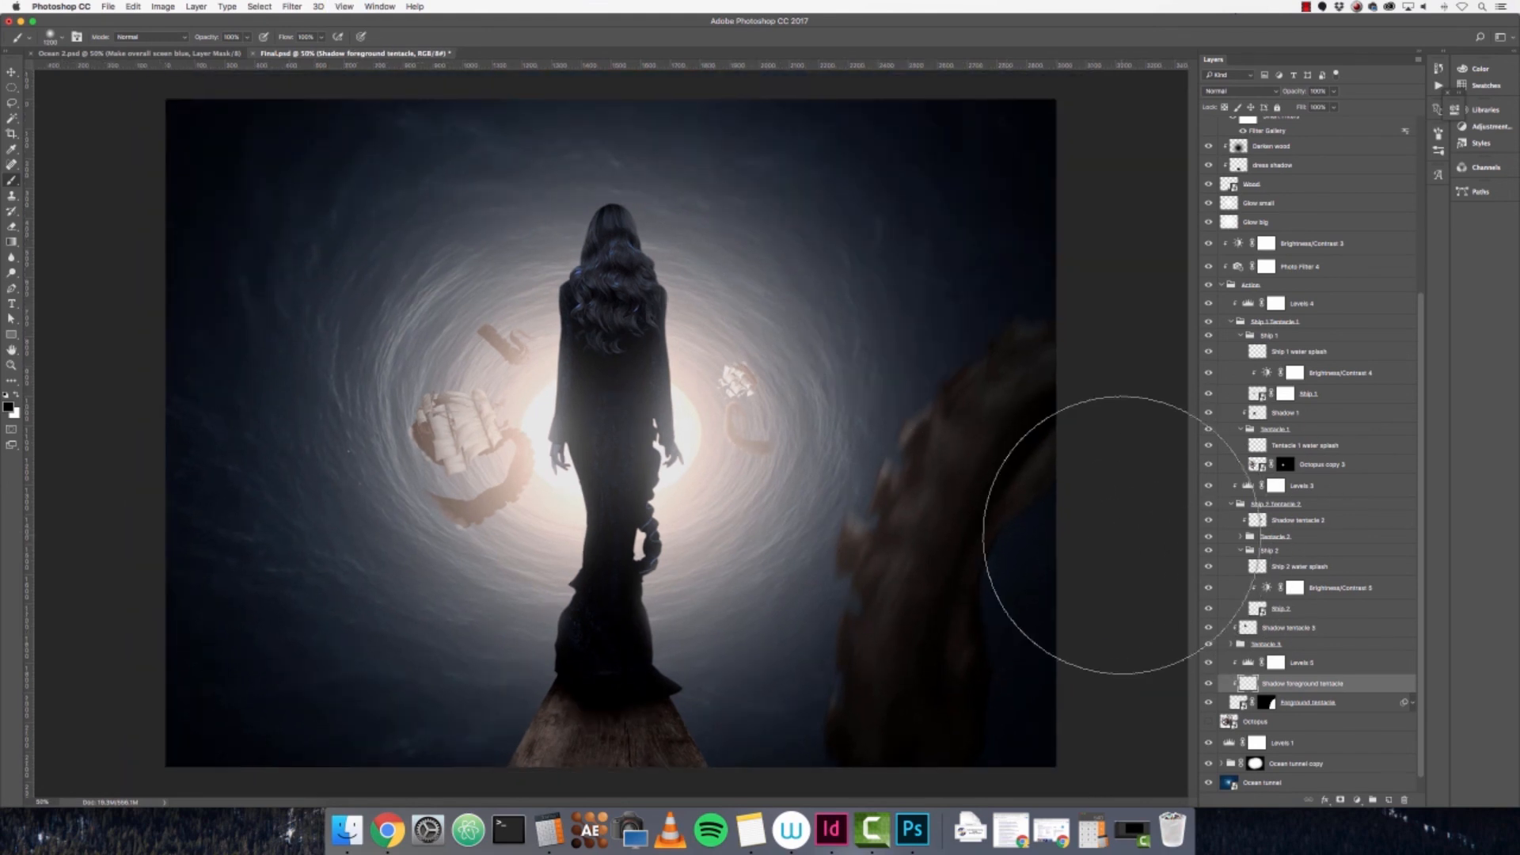
key("super+minus")
mouse_move(969, 502)
left_mouse_down()
mouse_move(951, 567)
mouse_move(924, 573)
mouse_move(920, 540)
mouse_move(904, 701)
mouse_move(884, 582)
mouse_move(931, 491)
left_mouse_up()
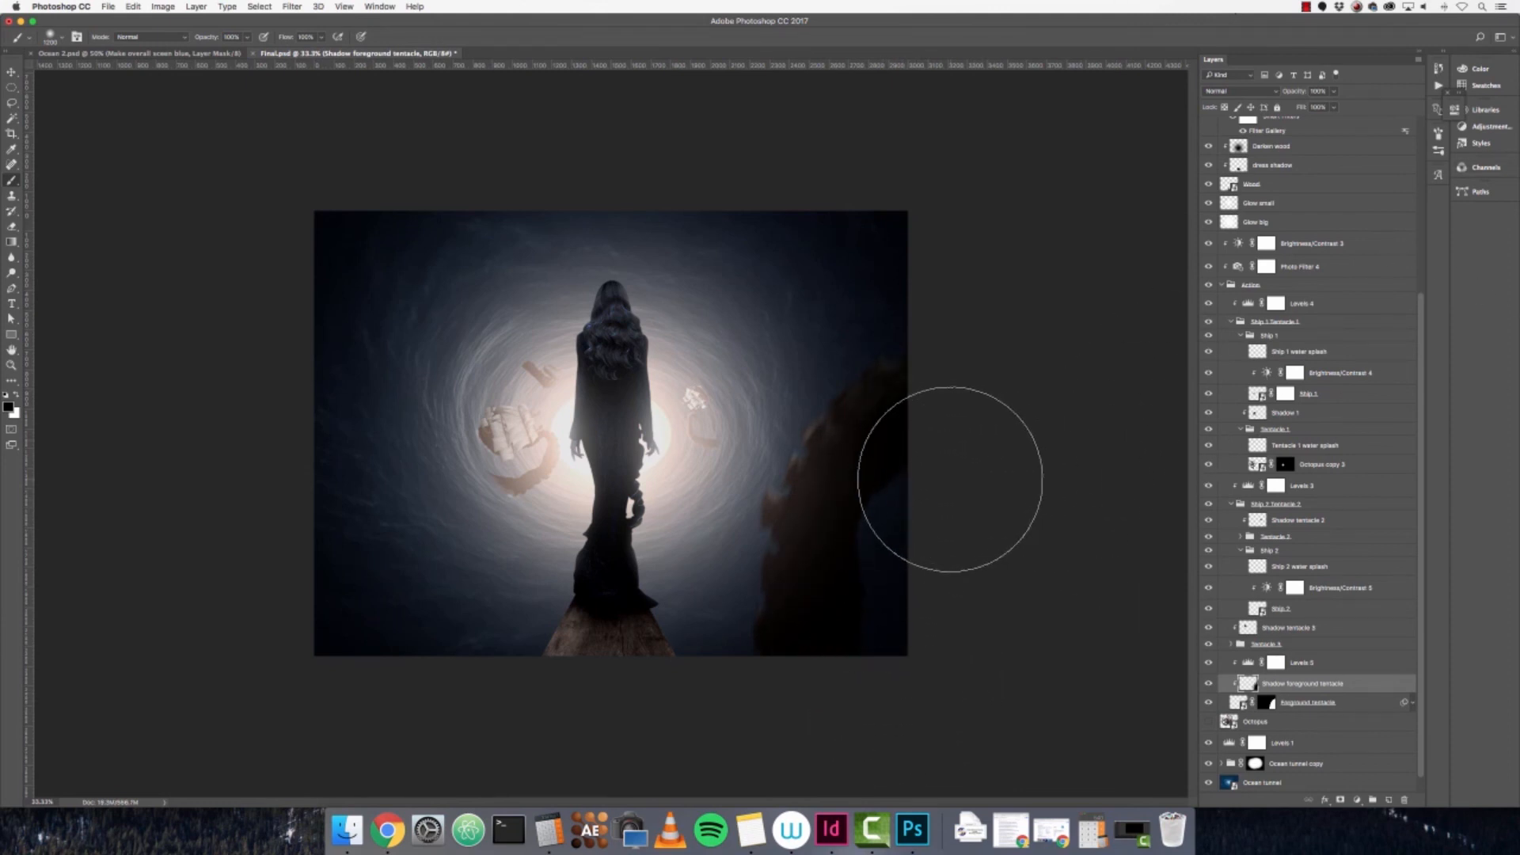
key("bracketleft")
key("bracketleft")
key("bracketleft")
key("bracketleft")
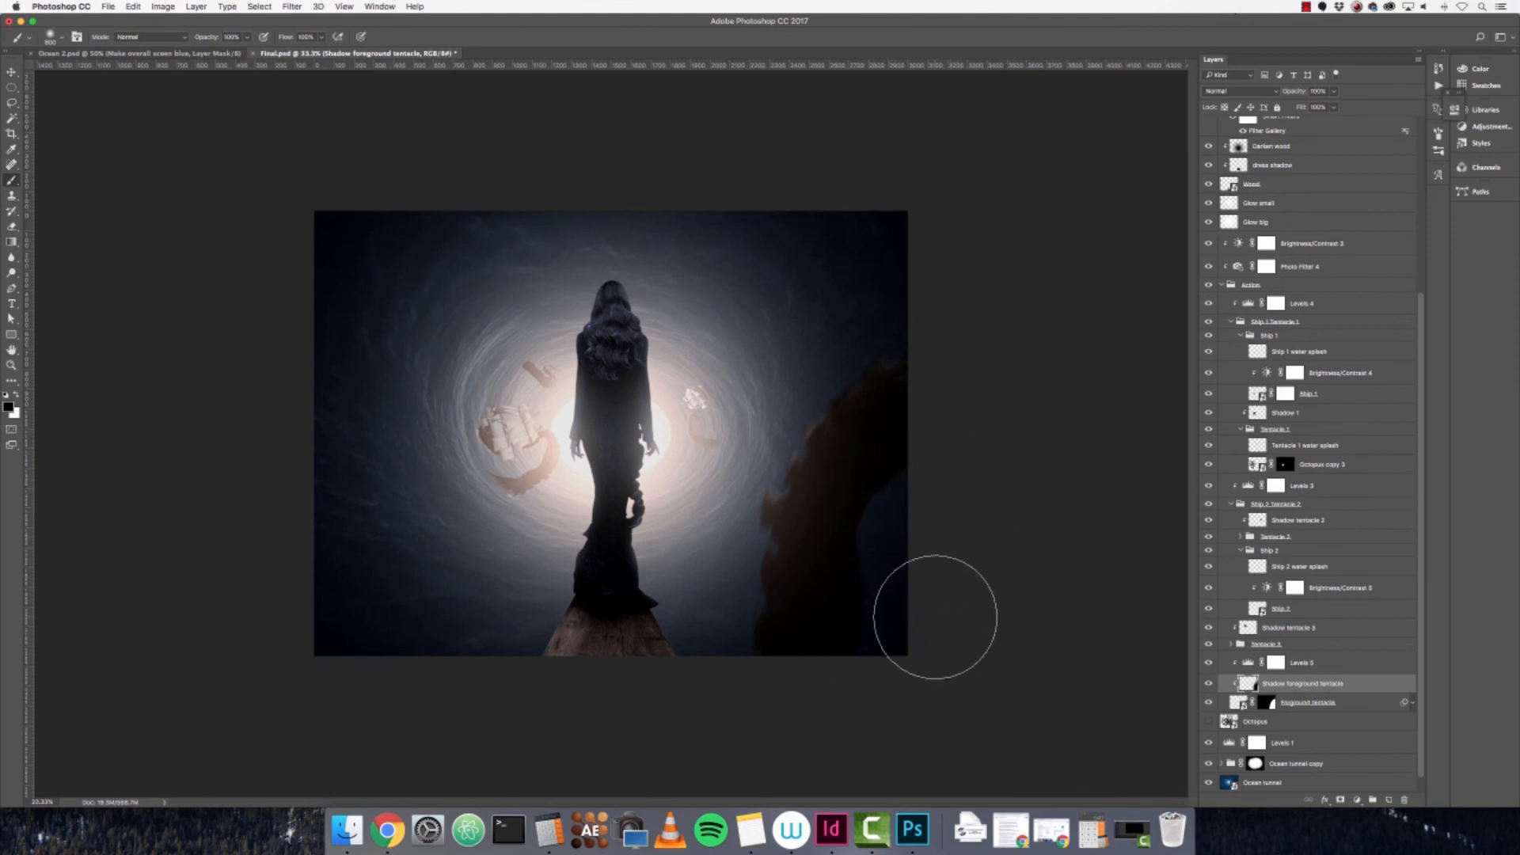
- Set the Shadow foreground tentacle layer's opacity to 68%
key("super+equal")
left_click(1334, 91)
left_click_drag(1337, 107, 1325, 109)
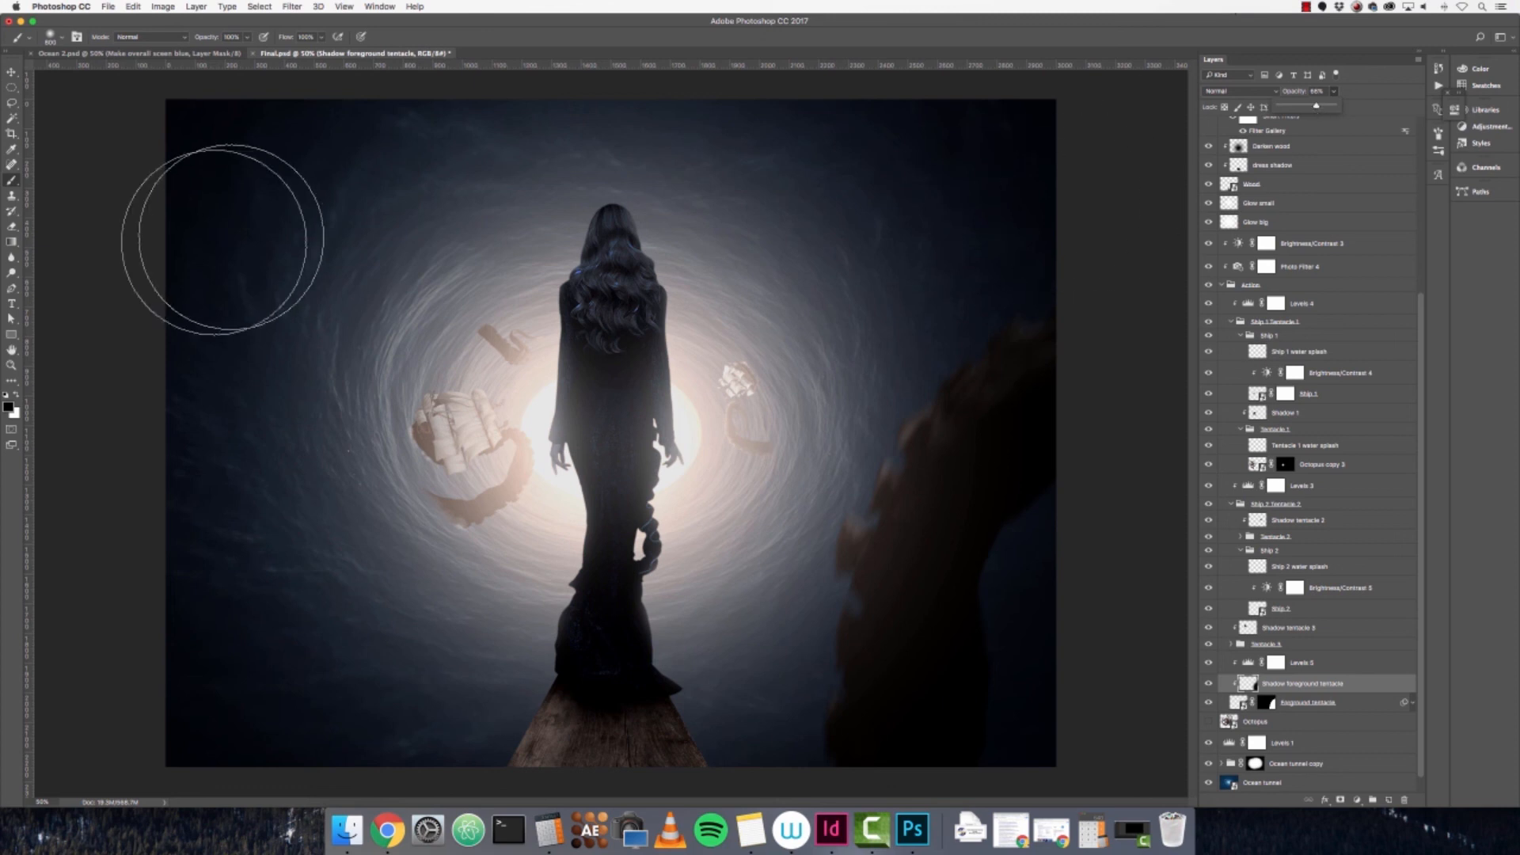
left_click(11, 87)
- Collapse the Action group and set the brush size of the Woman layer's Paint Daubs smart filter to 3
key("super+minus")
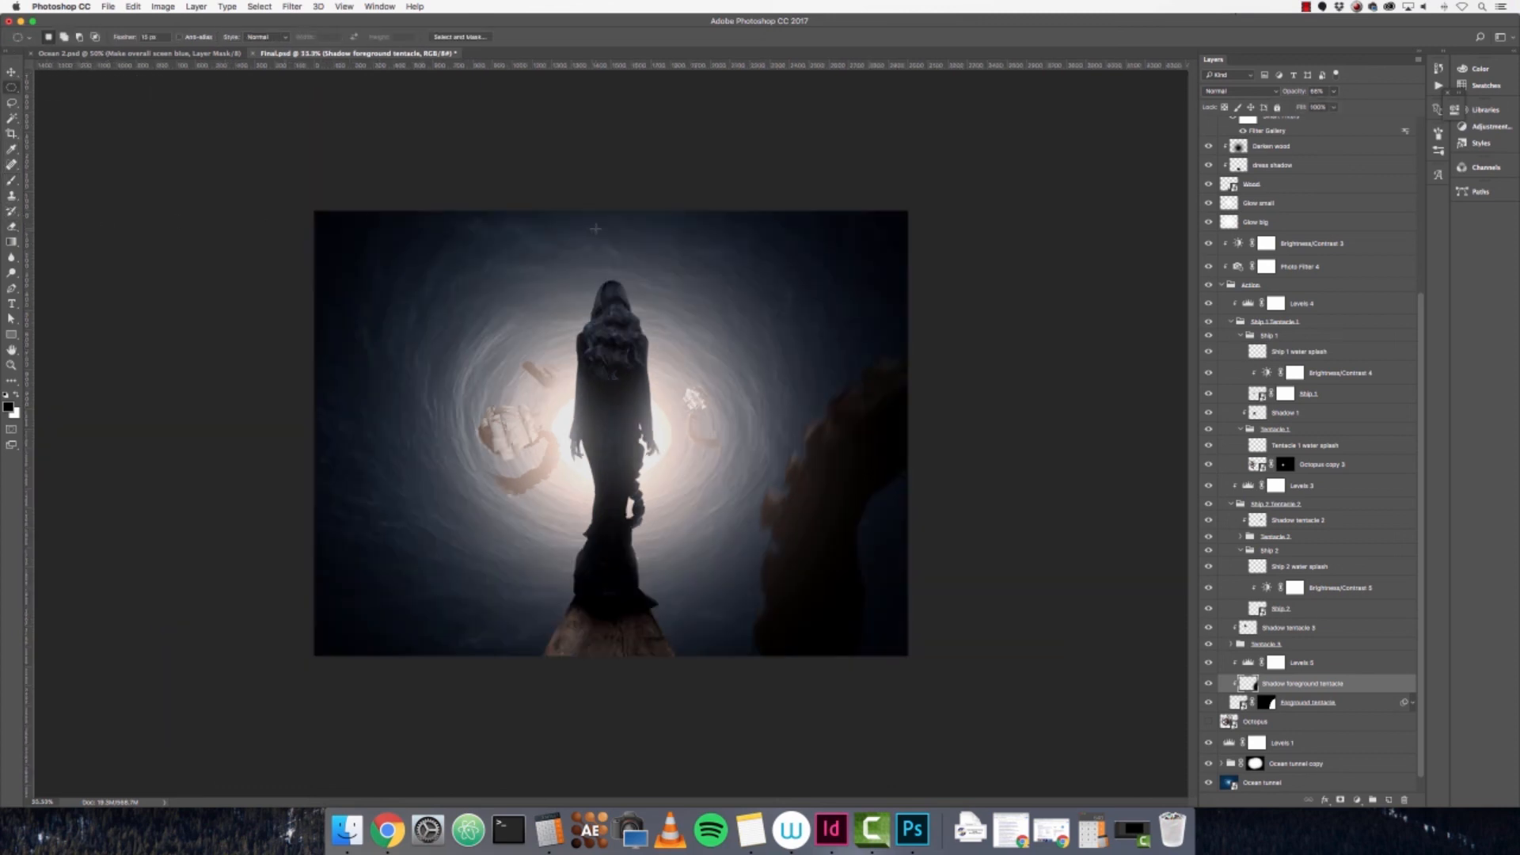
key("super+plus")
key("super+plus")
key("super+plus")
key("super+plus")
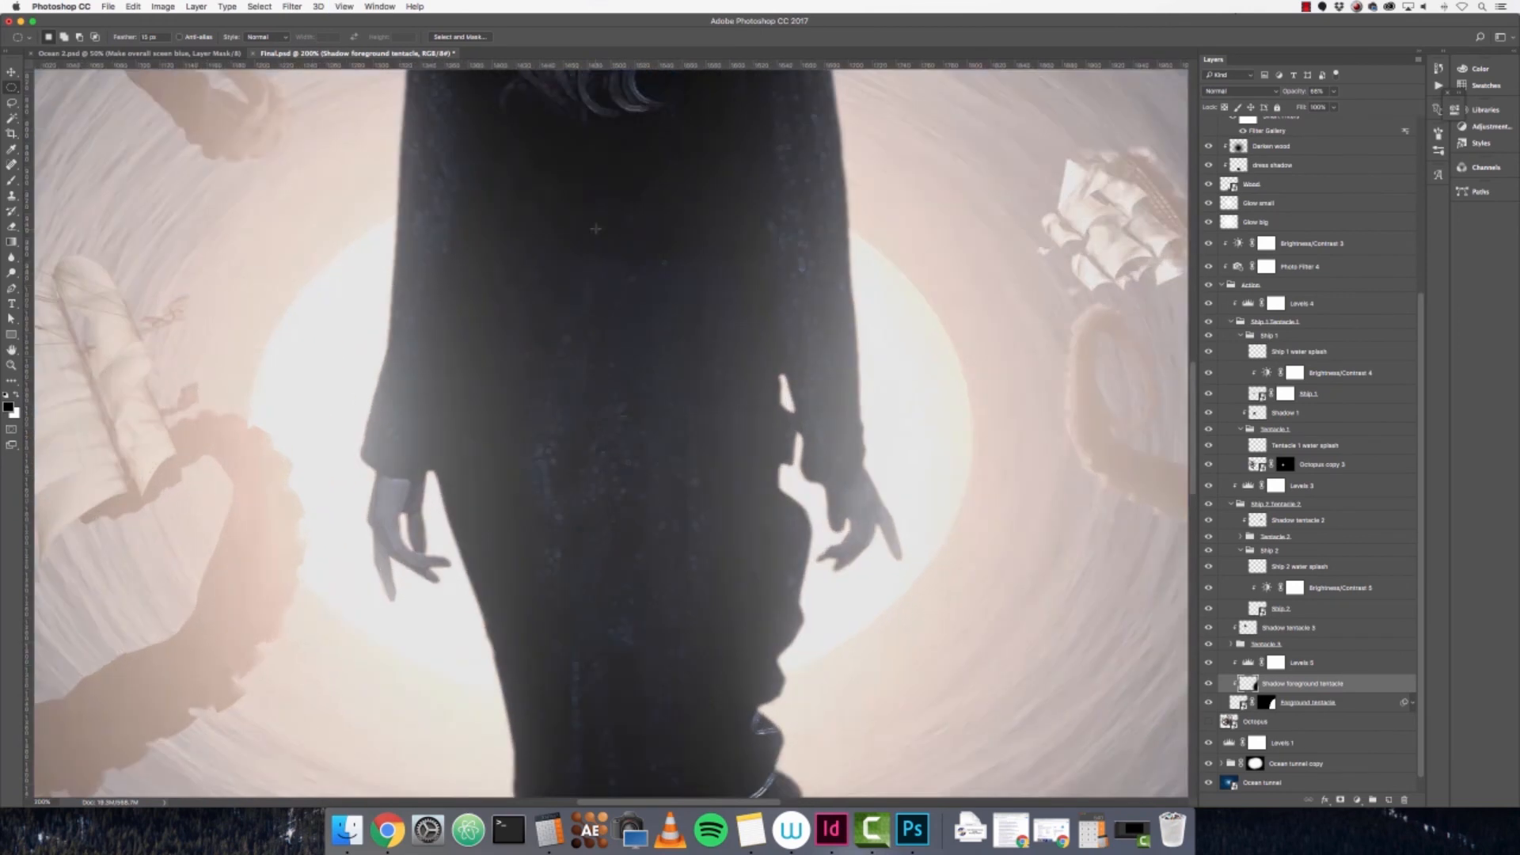
left_click_drag(618, 213, 611, 689)
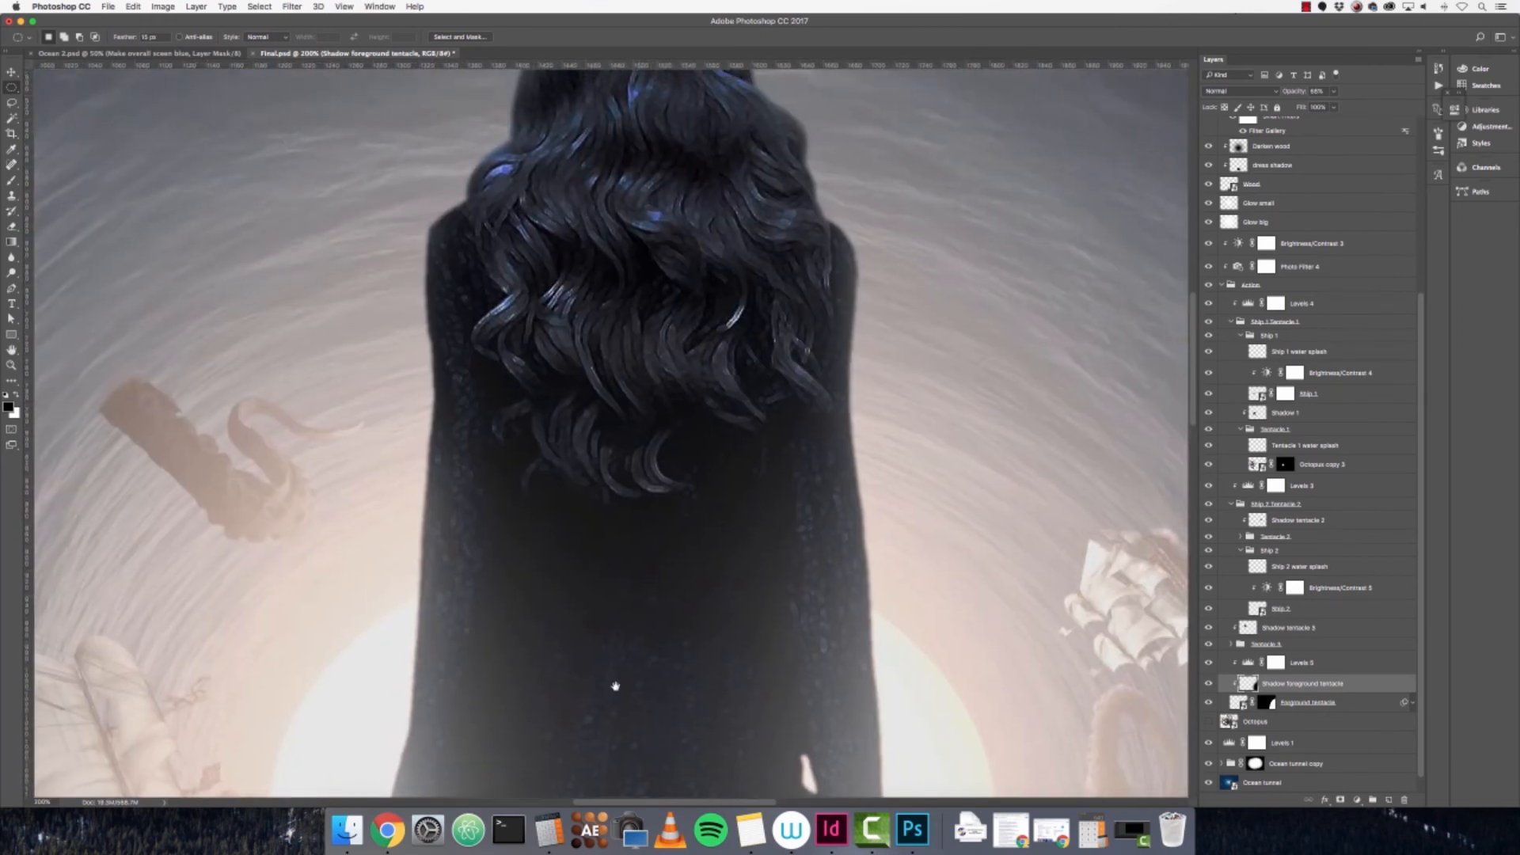
left_click_drag(634, 219, 631, 363)
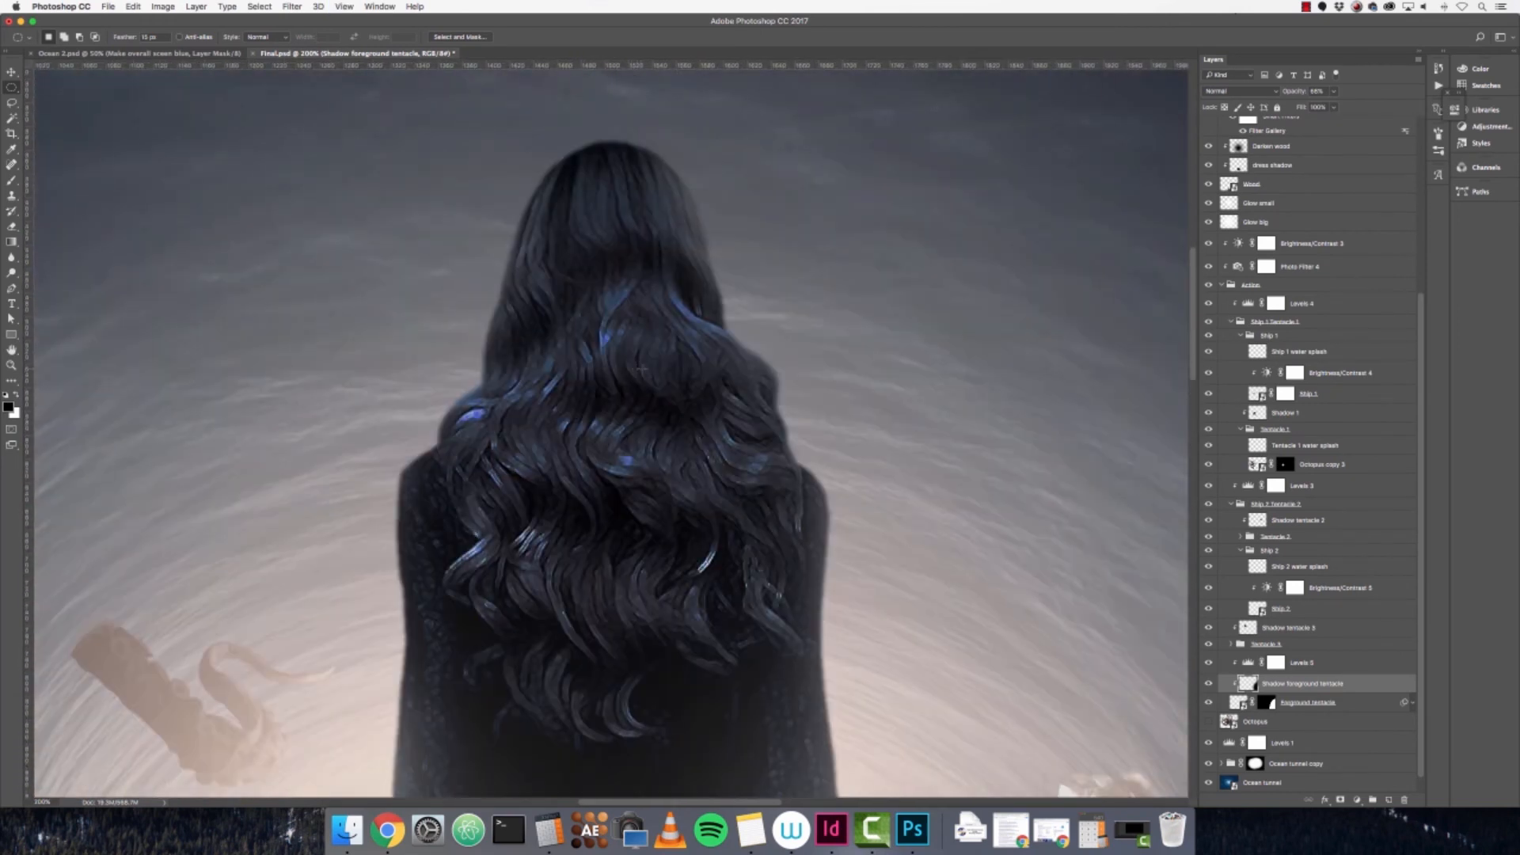
scroll(1357, 563, "up", 5)
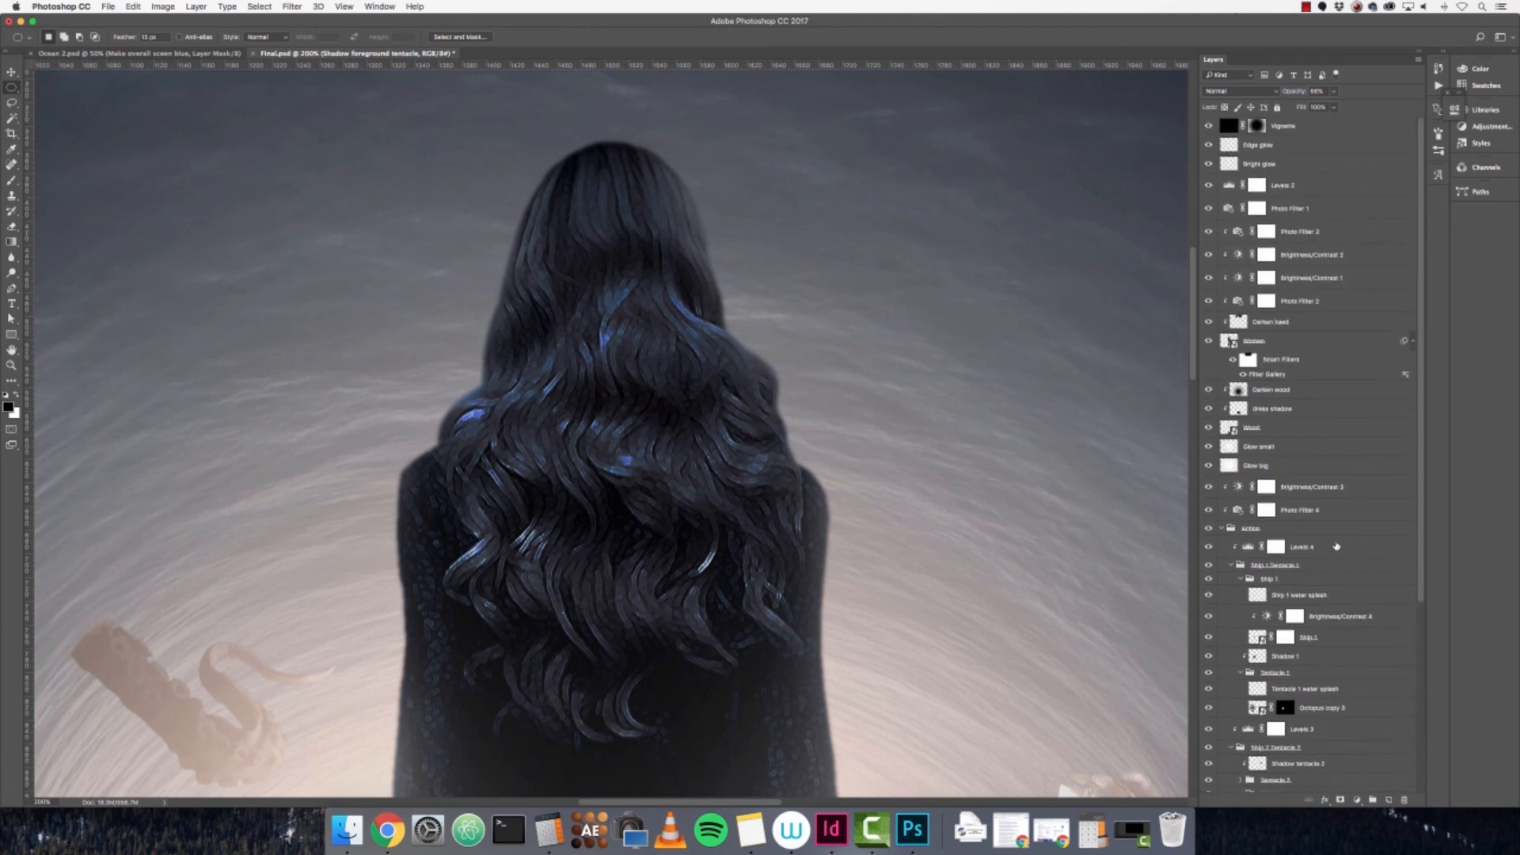
left_click(1308, 346)
left_click(1223, 528)
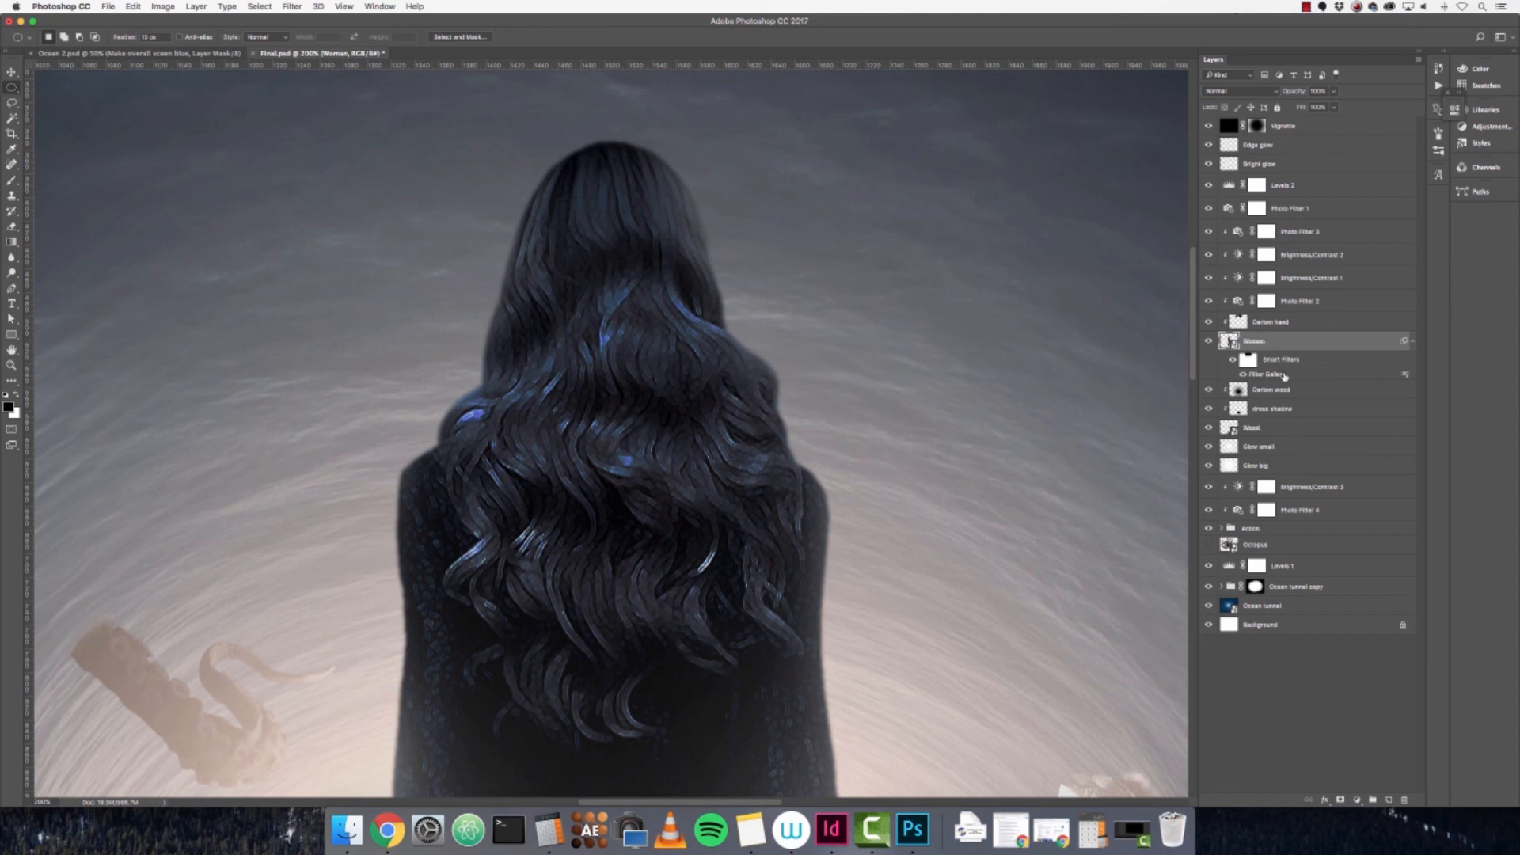
double_click(1277, 377)
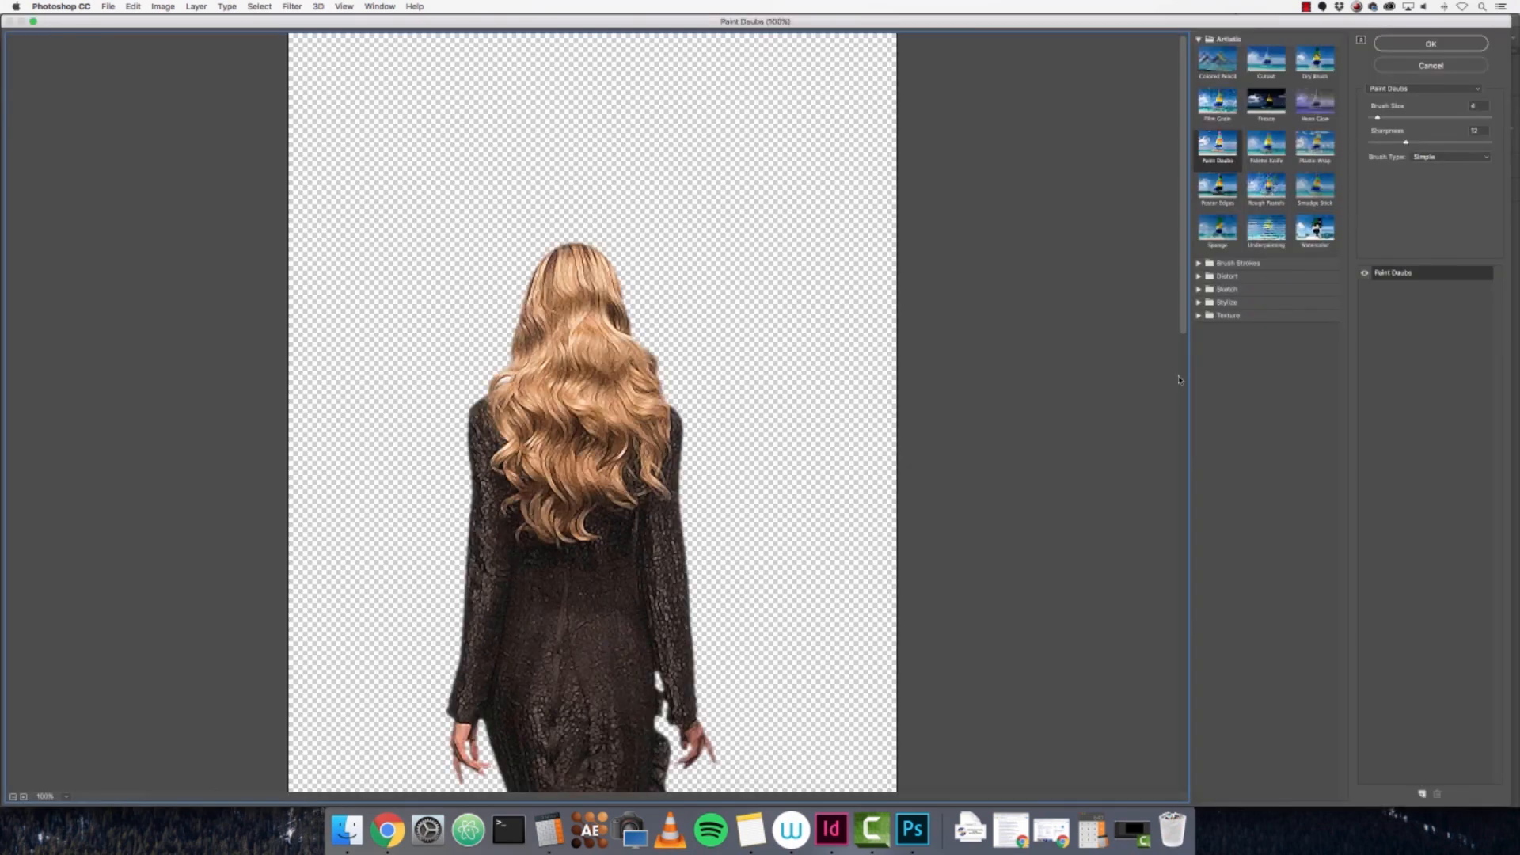
left_click(1377, 119)
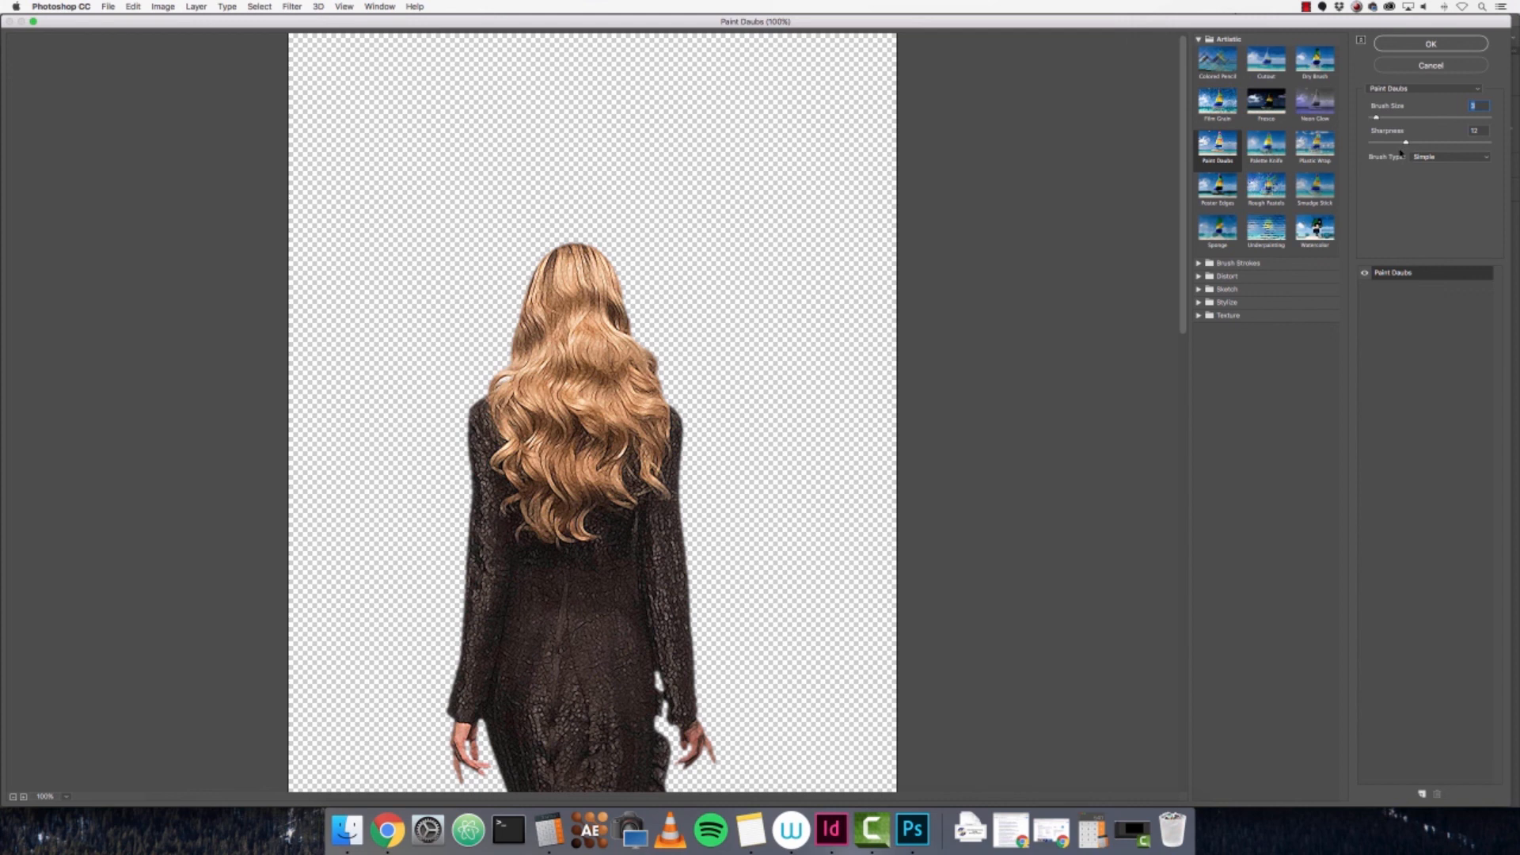
left_click(1411, 44)
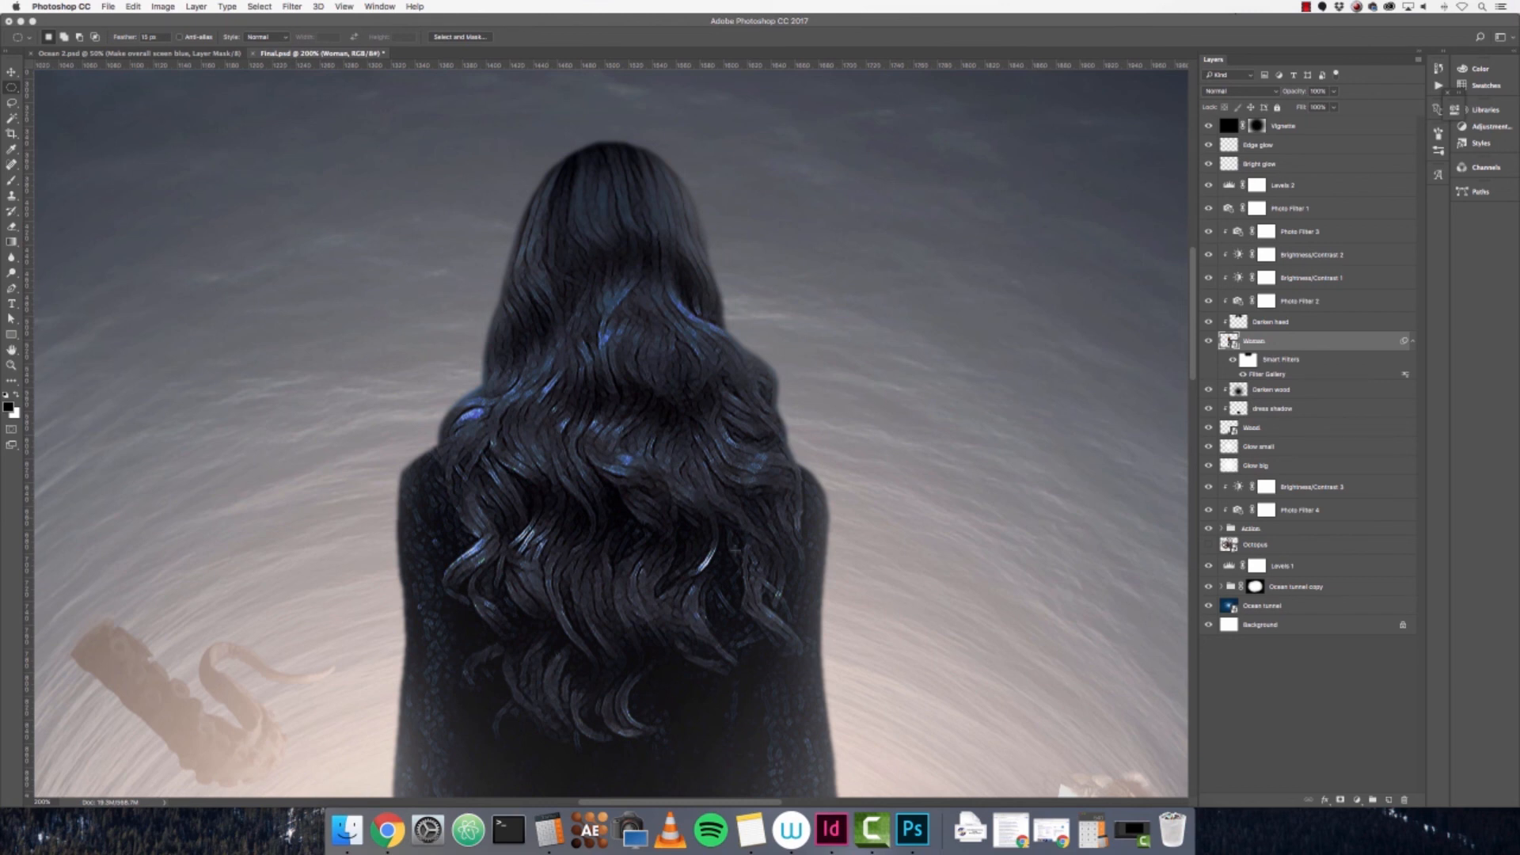
- Set the sharpness of the Woman layer's Paint Daubs smart filter to 7
double_click(1271, 374)
left_click_drag(1399, 145, 1396, 145)
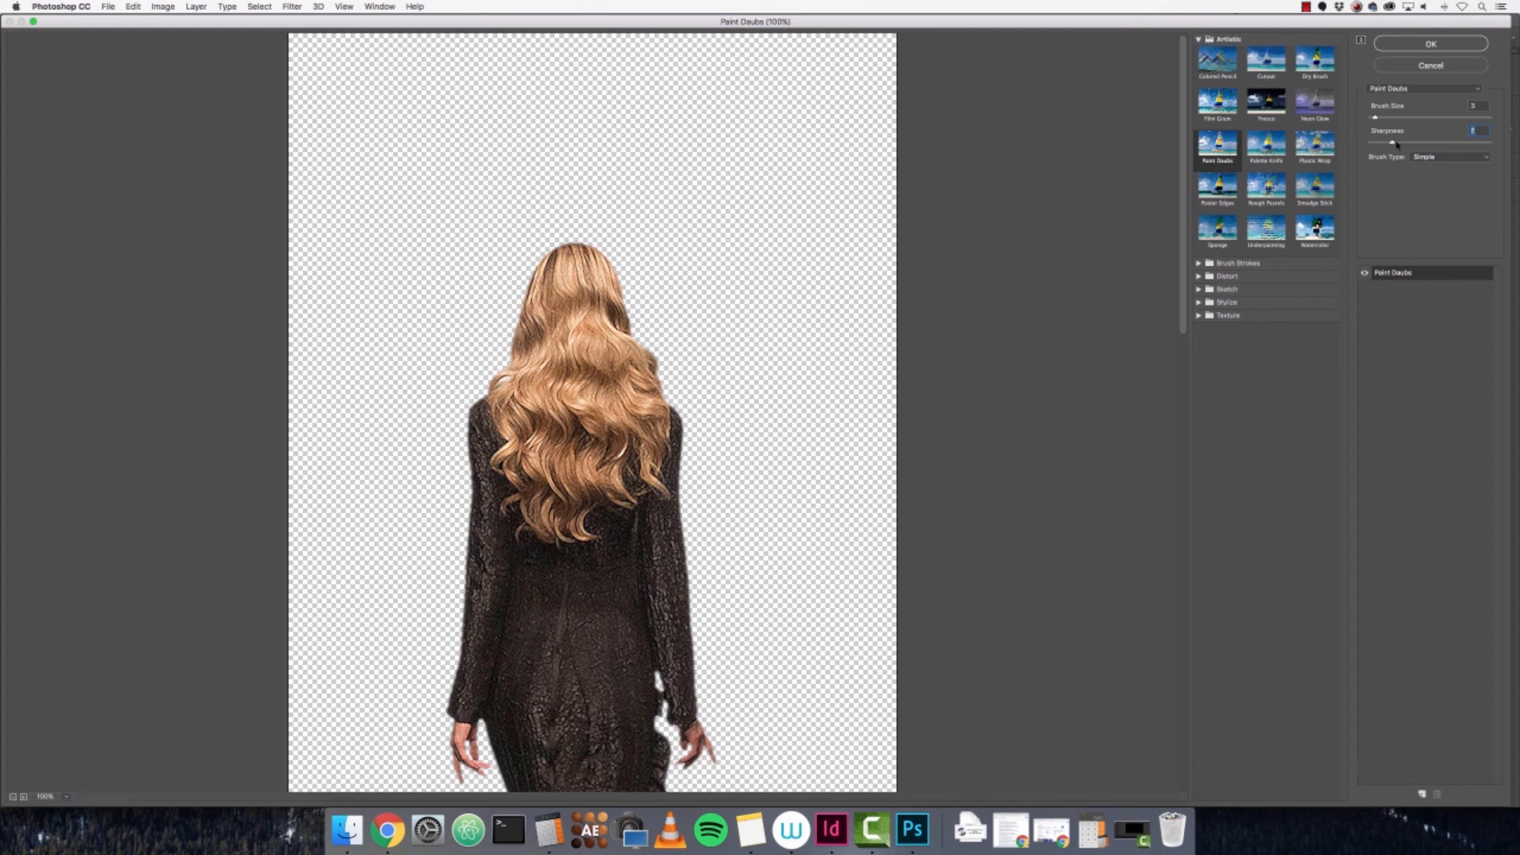
left_click(1485, 45)
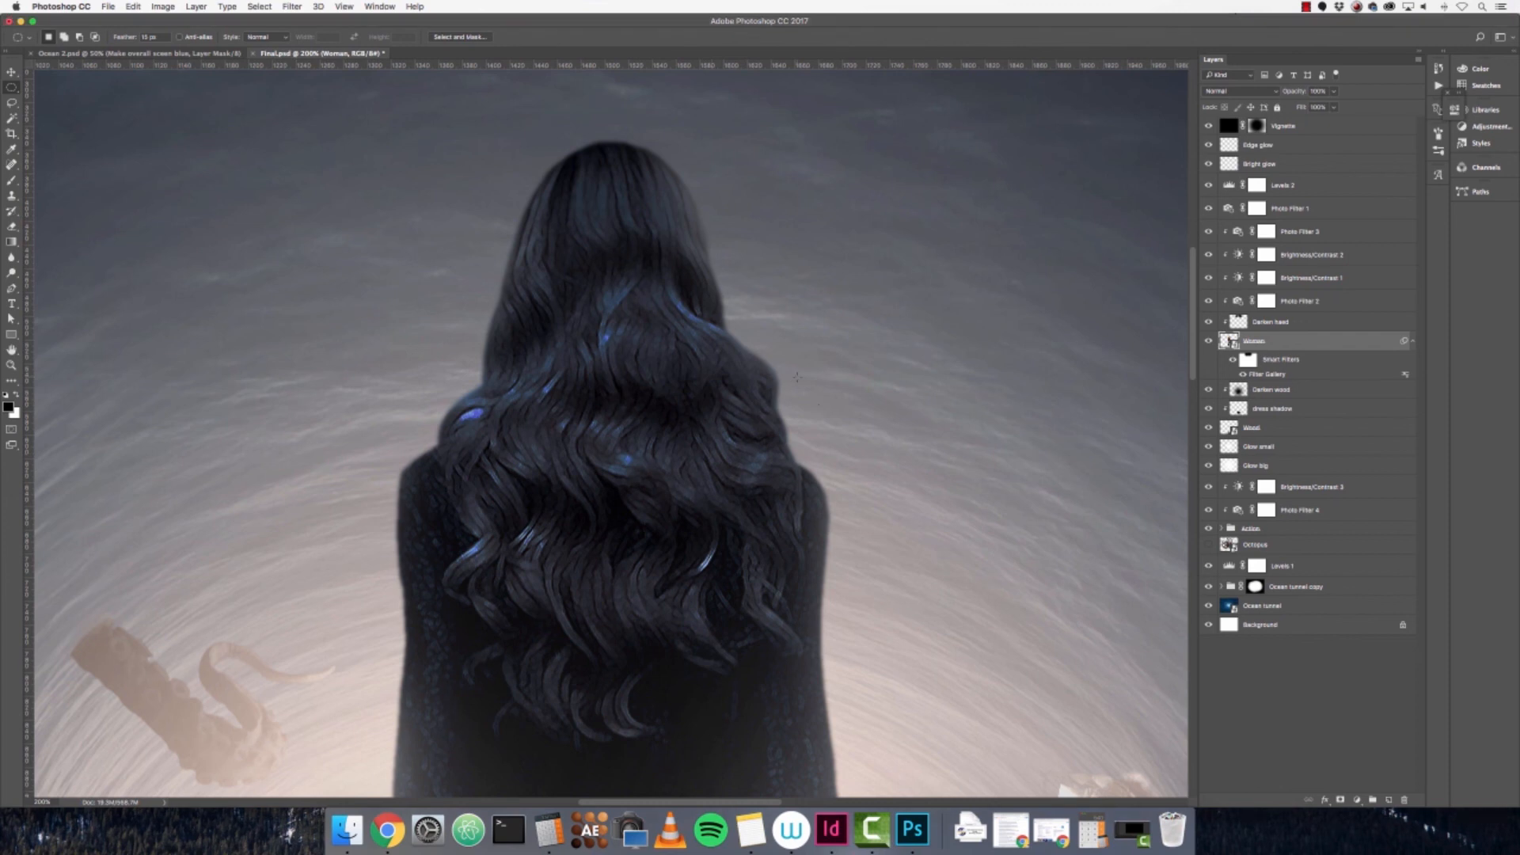
- Check the woman's hair in the full composite and up close, and open the contents of the Woman smart object
key("super+minus")
key("super+minus")
key("super+minus")
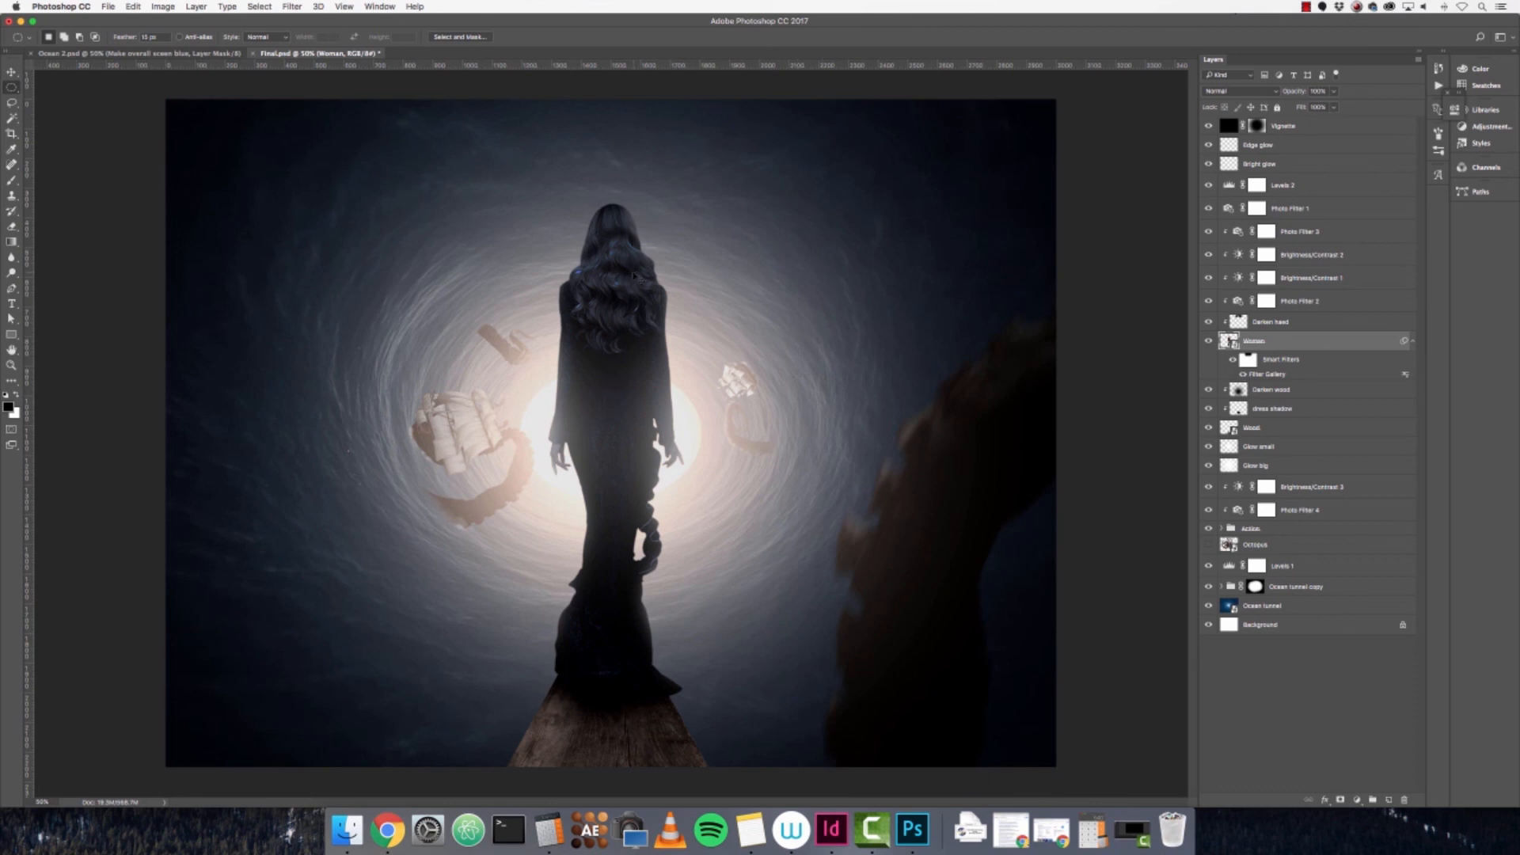
key("super+plus")
key("super+plus")
key("super+plus")
left_click_drag(611, 241, 641, 772)
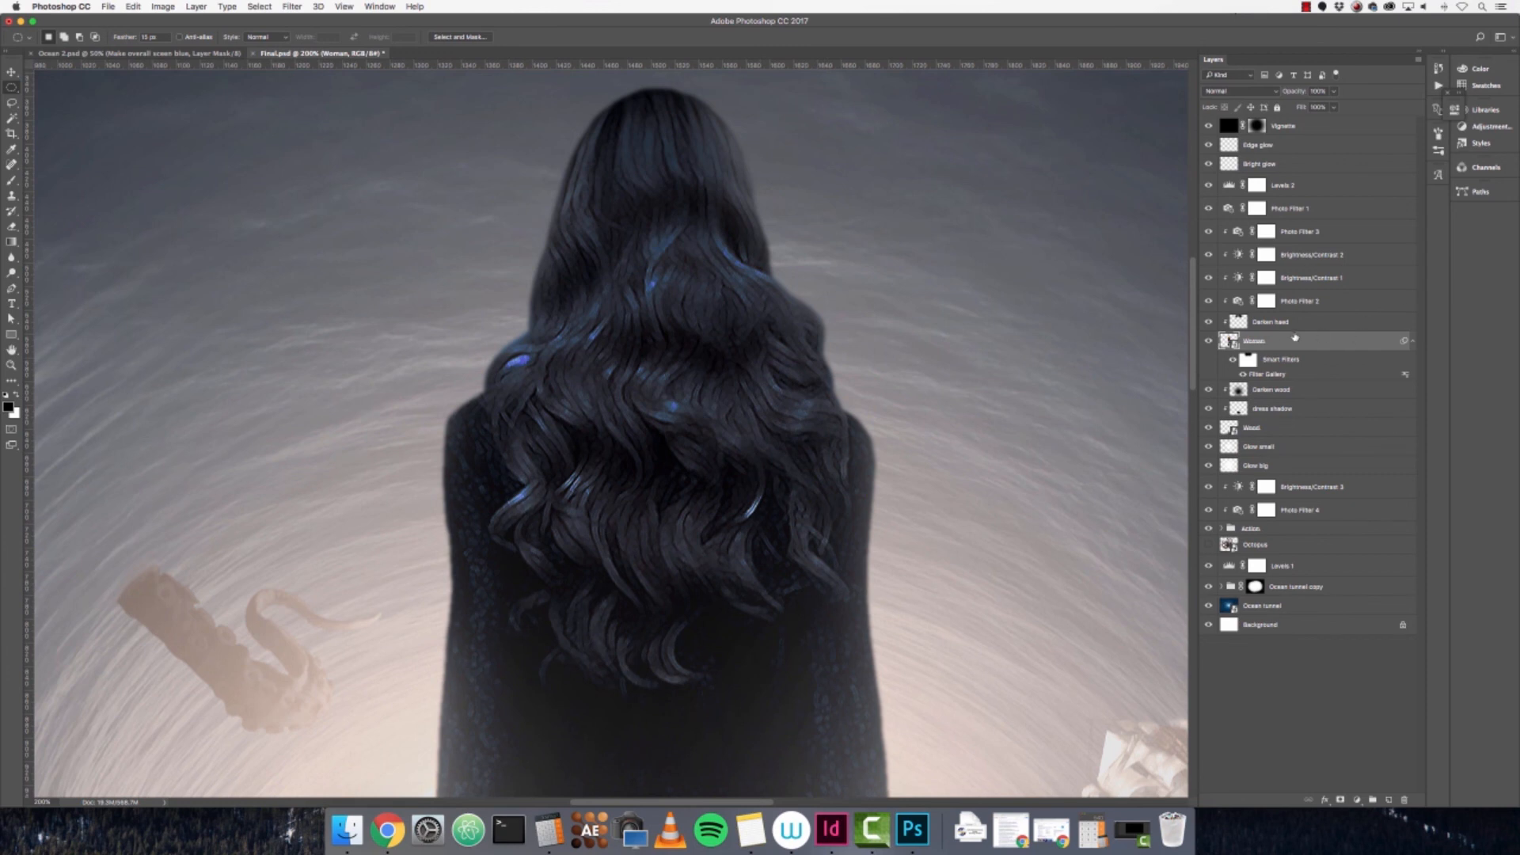
double_click(1229, 341)
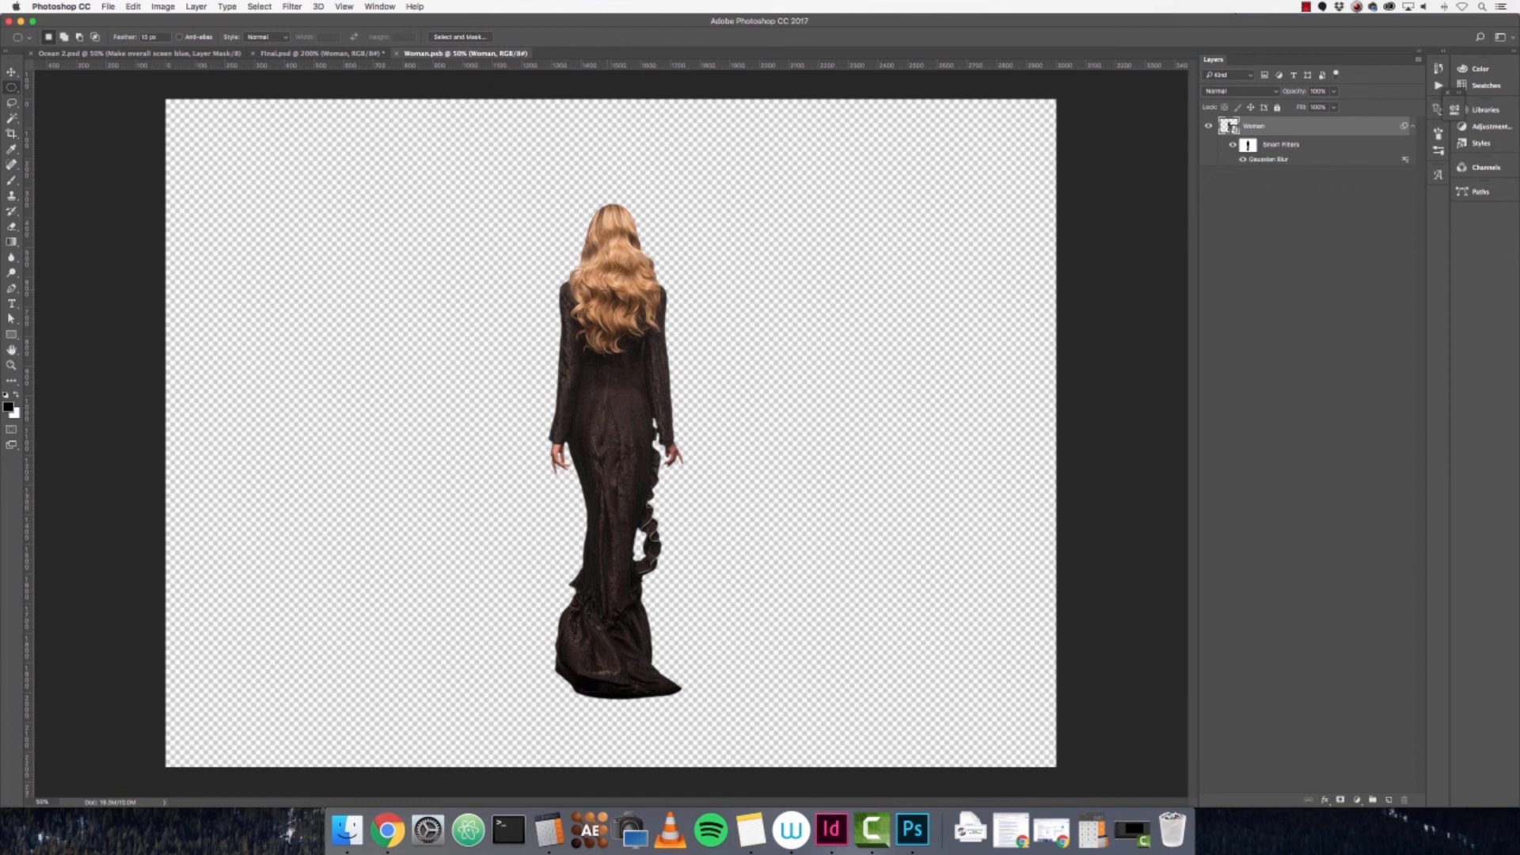
- Examine the woman's hair at high magnification around the pale gap above her left shoulder
key("super+plus")
key("super+plus")
key("super+plus")
key("super+plus")
left_click_drag(598, 246, 629, 819)
left_click_drag(651, 347, 686, 634)
key("super+plus")
key("super+plus")
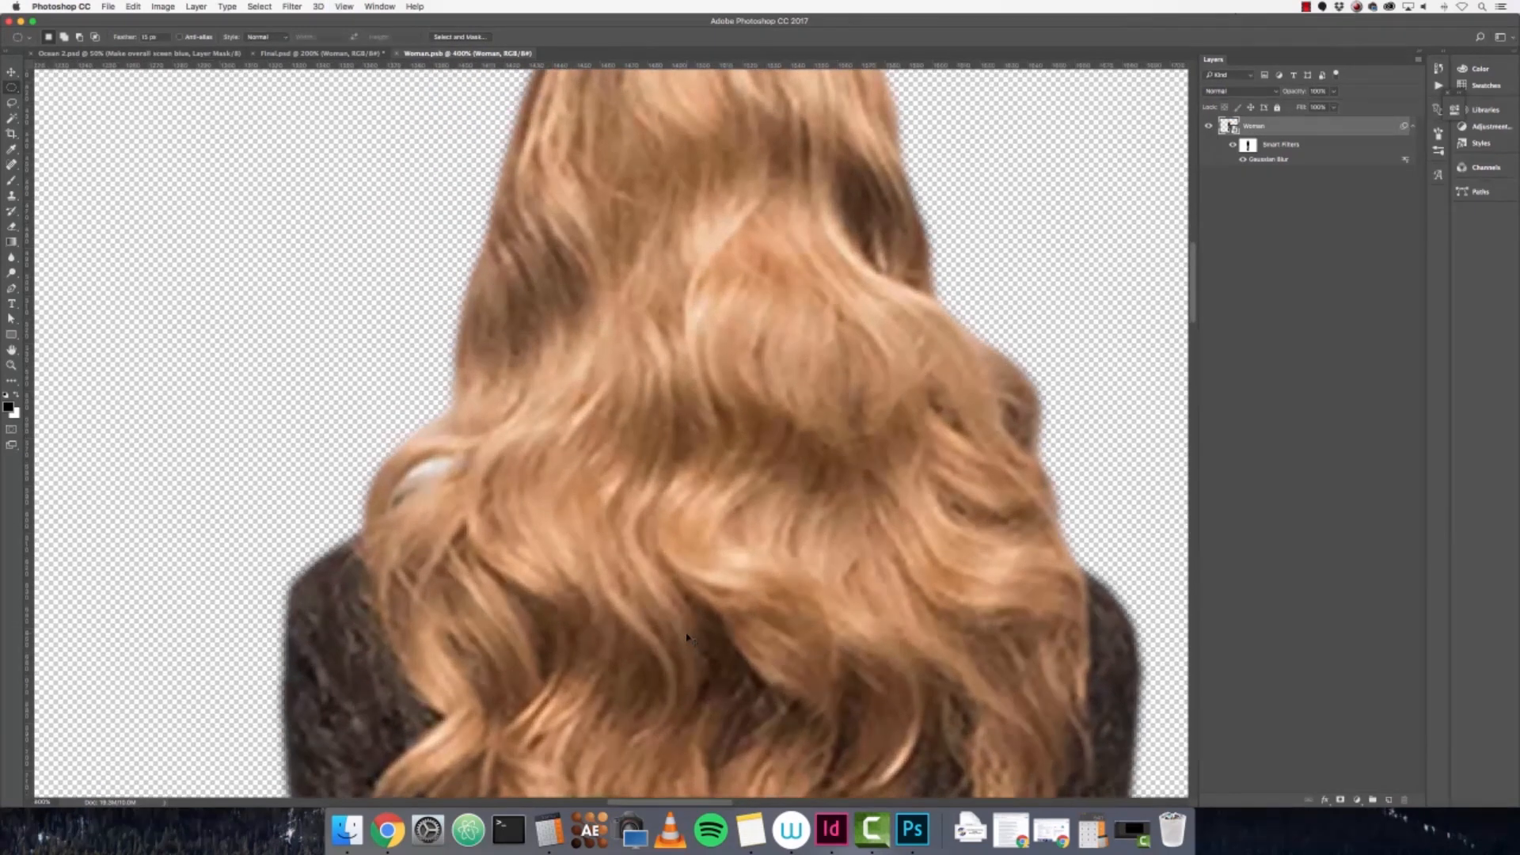
left_click_drag(528, 574, 607, 490)
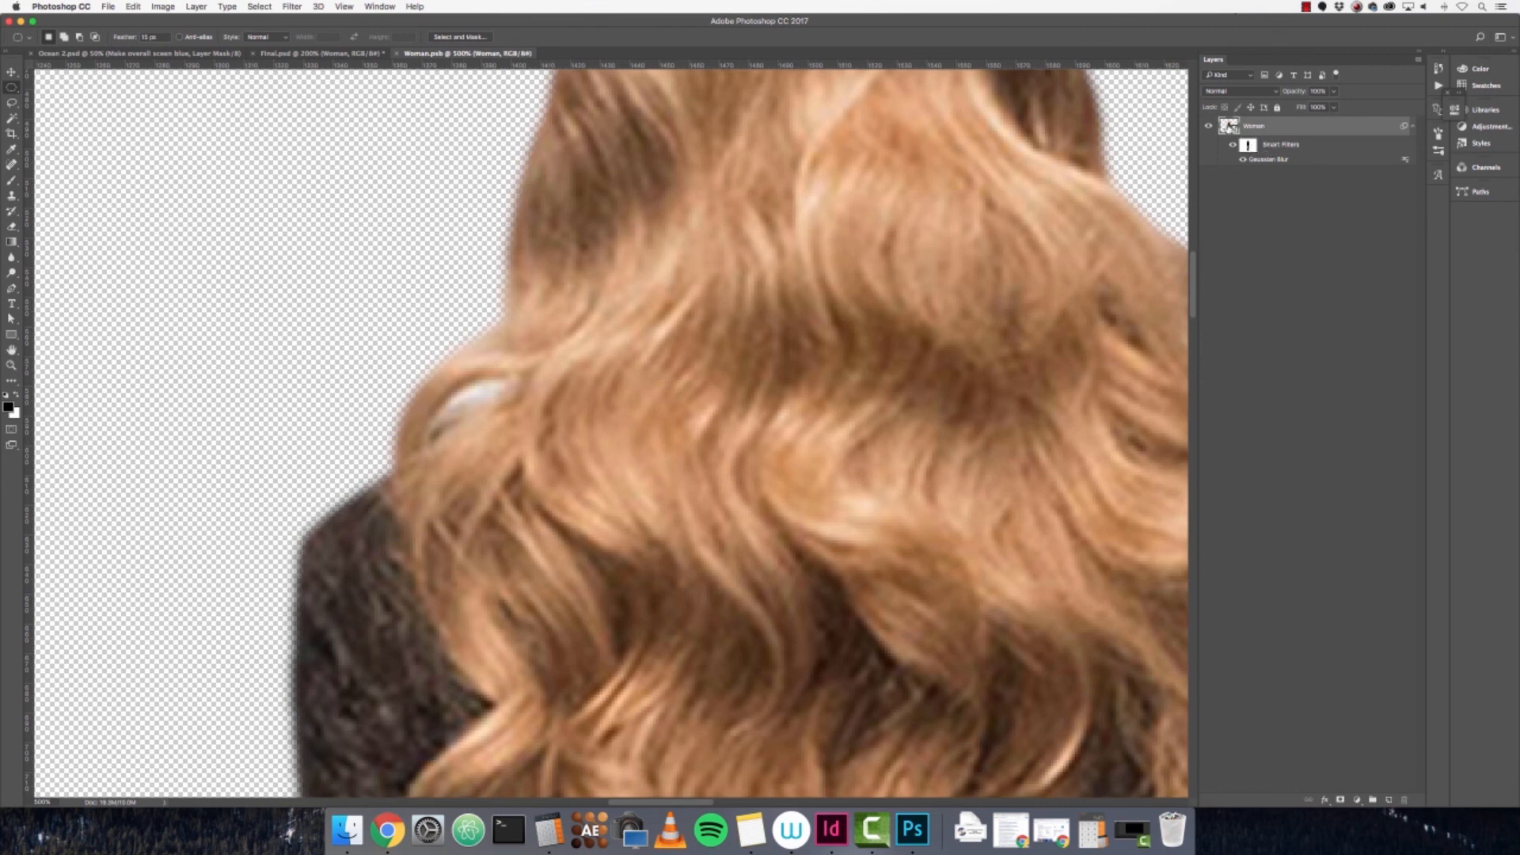
- Open the contents of the nested Woman smart object and bring the pale gap in the hair above the left shoulder into close view
double_click(1229, 126)
key("super+plus")
key("super+plus")
key("super+plus")
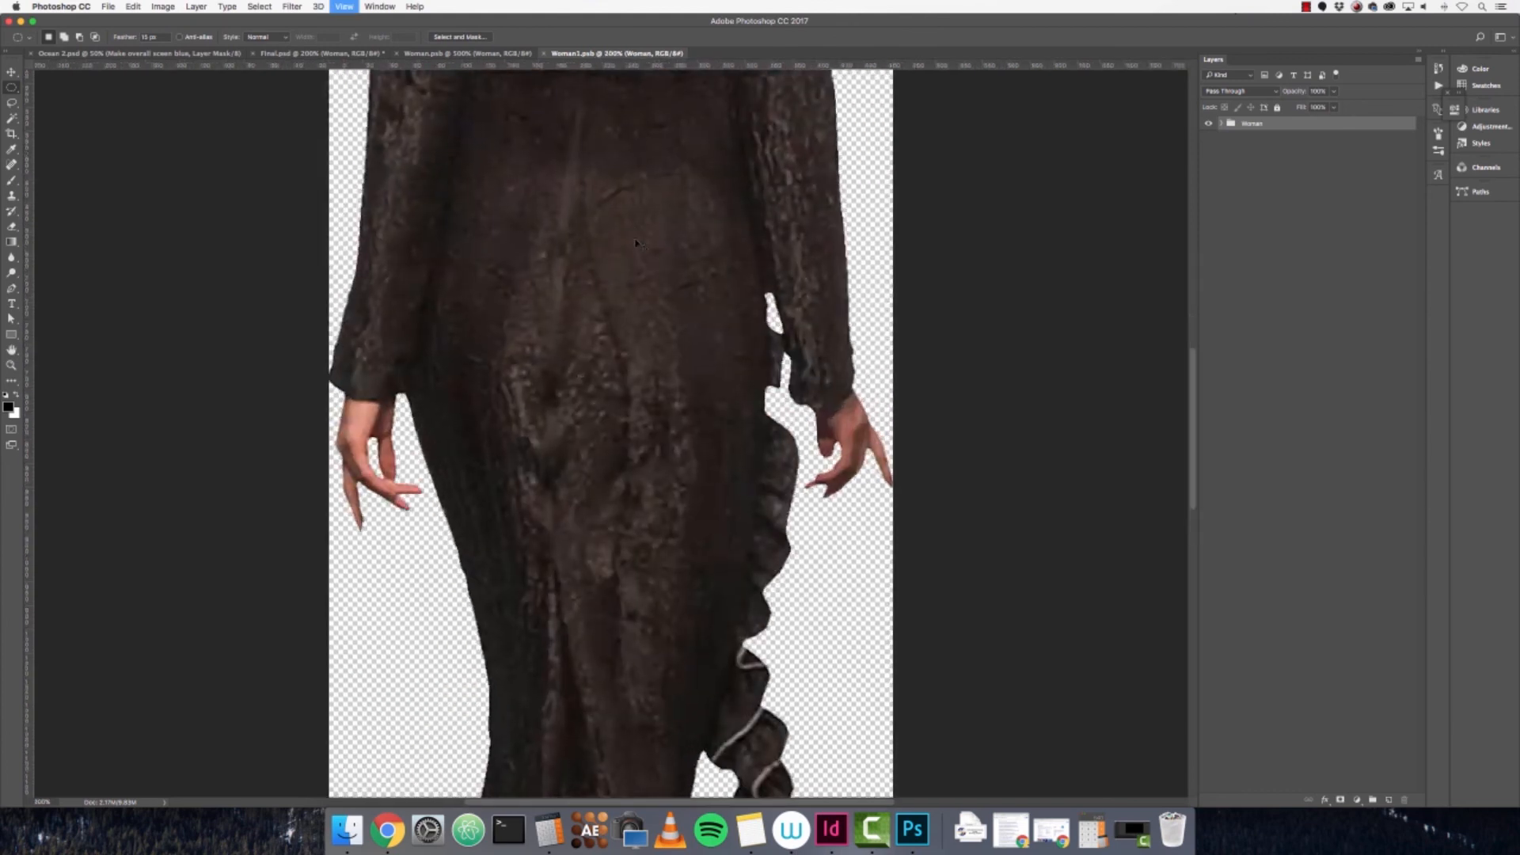
scroll(642, 141, "up", 10)
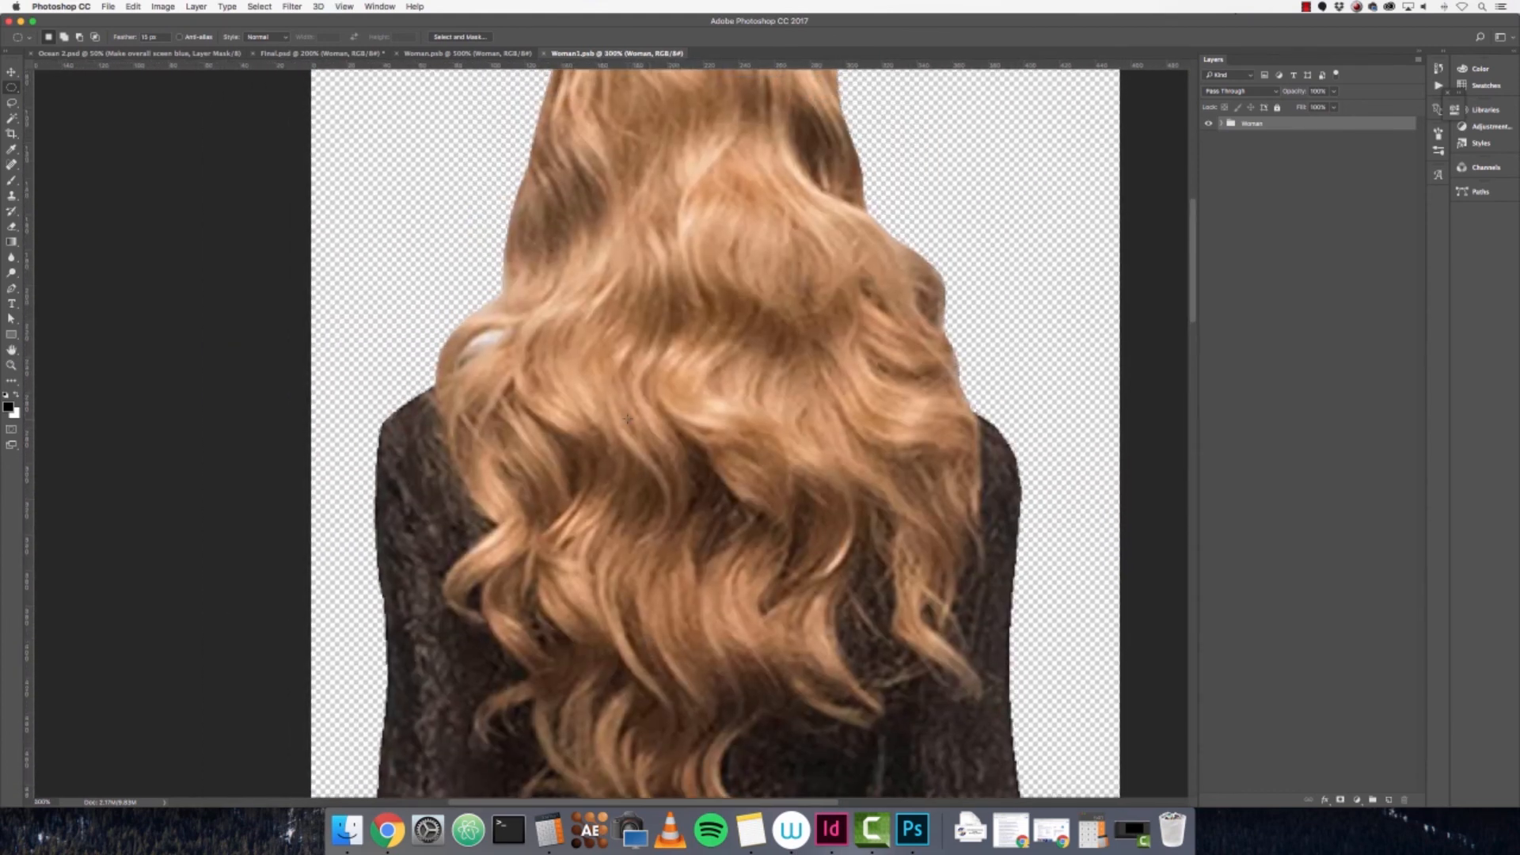
key("super+plus")
key("super+plus")
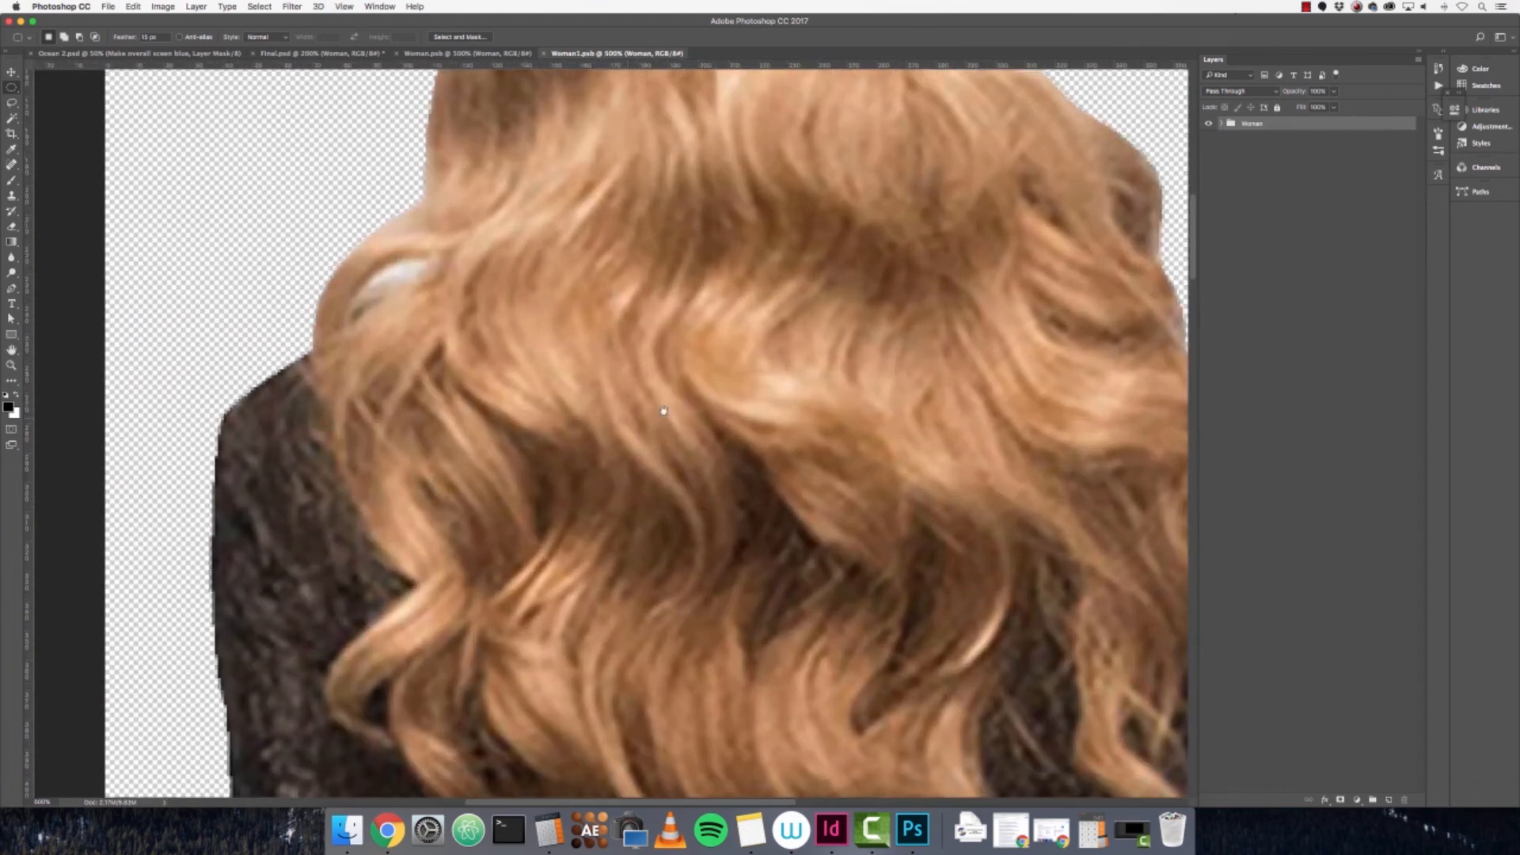
scroll(673, 419, "left", 3)
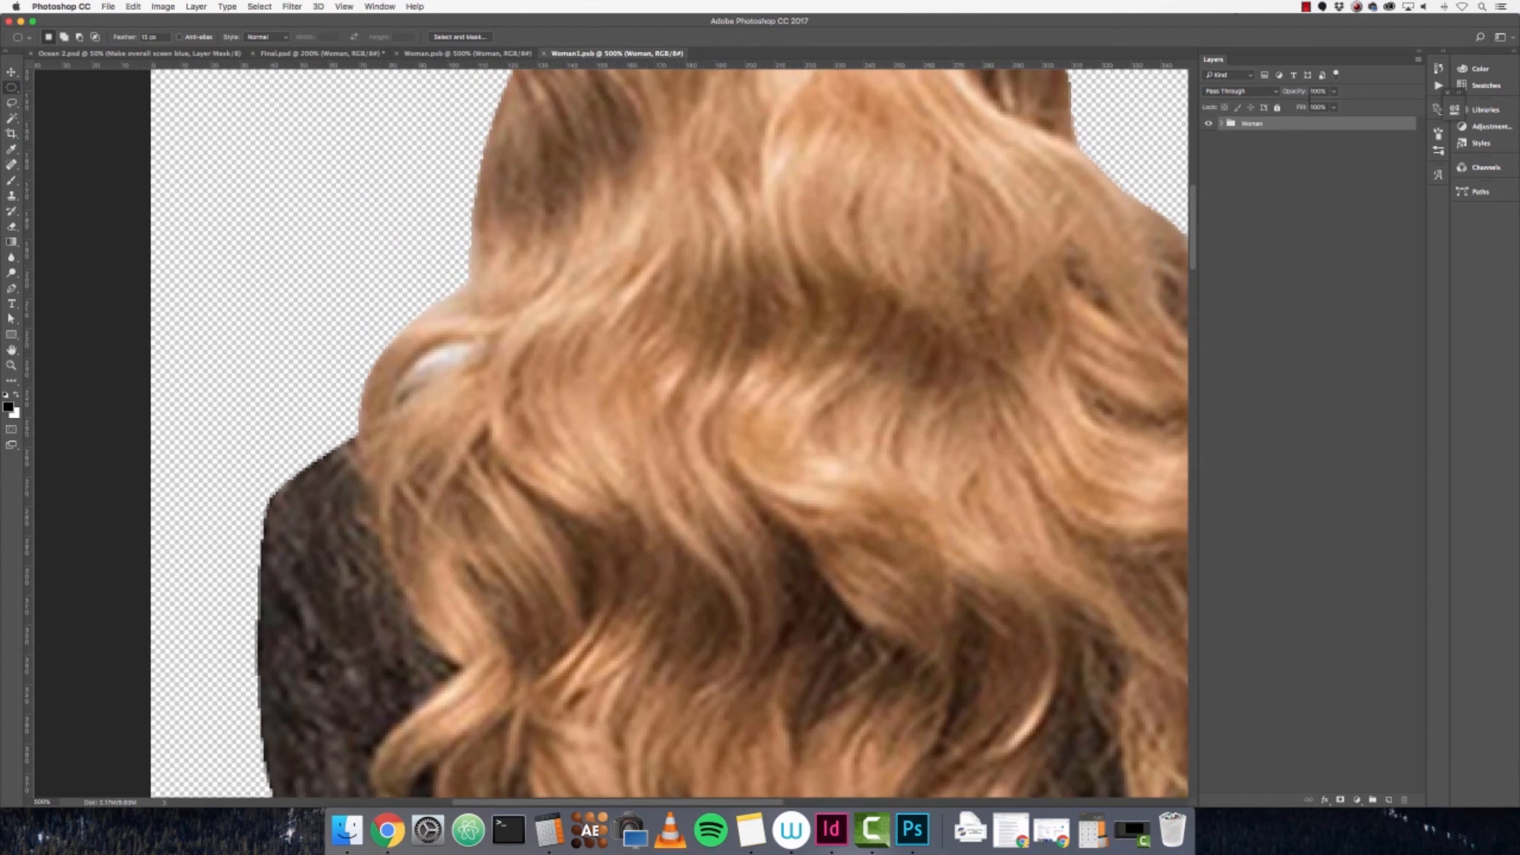
- Expand the Woman group and add a new layer named Clone above the dress fix layer
left_click(1223, 124)
left_click(1273, 145)
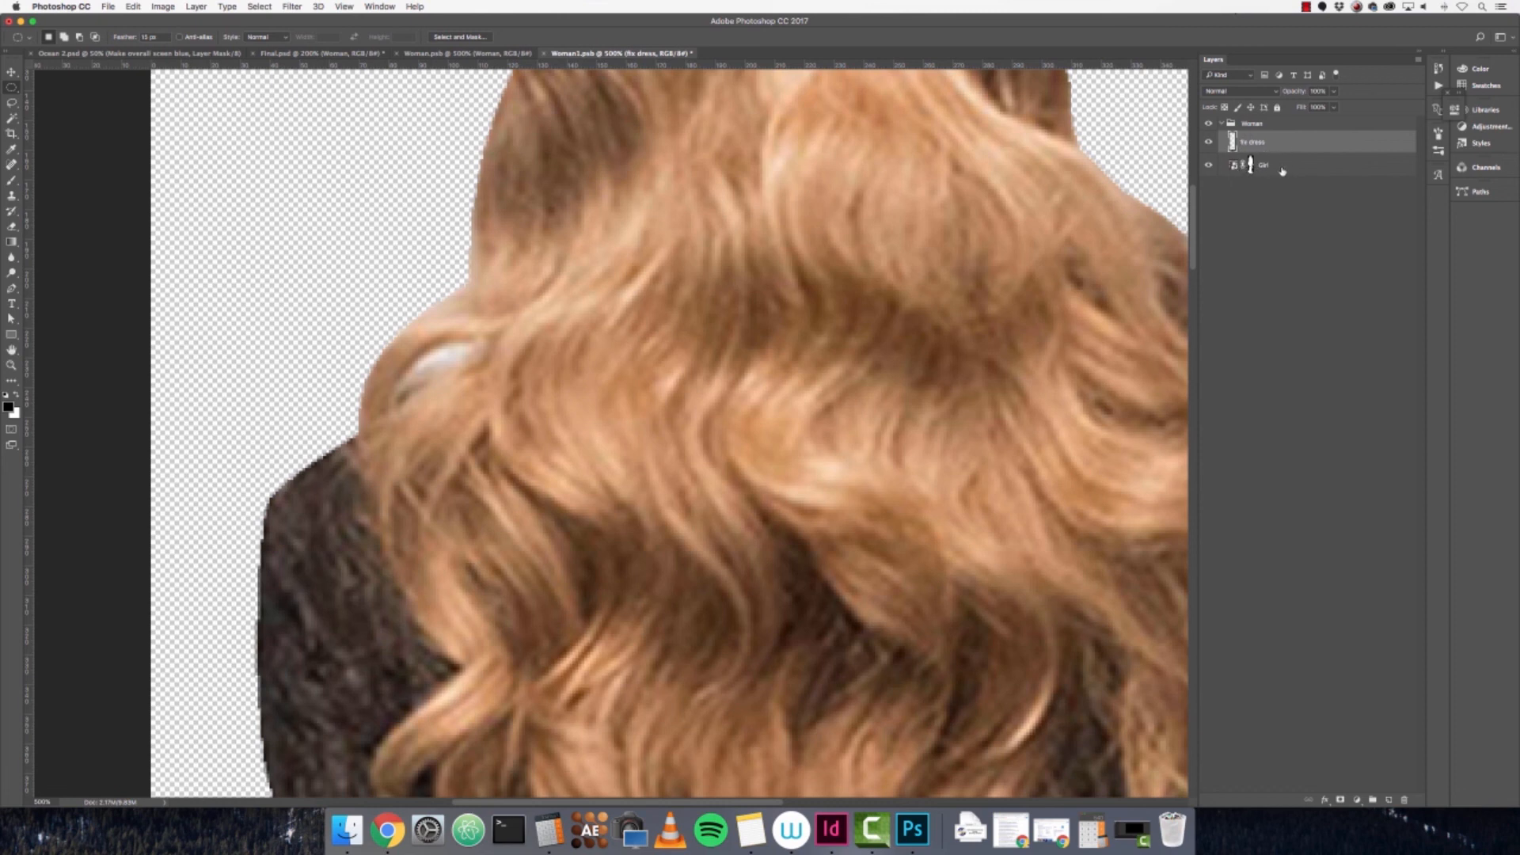
left_click(1267, 173)
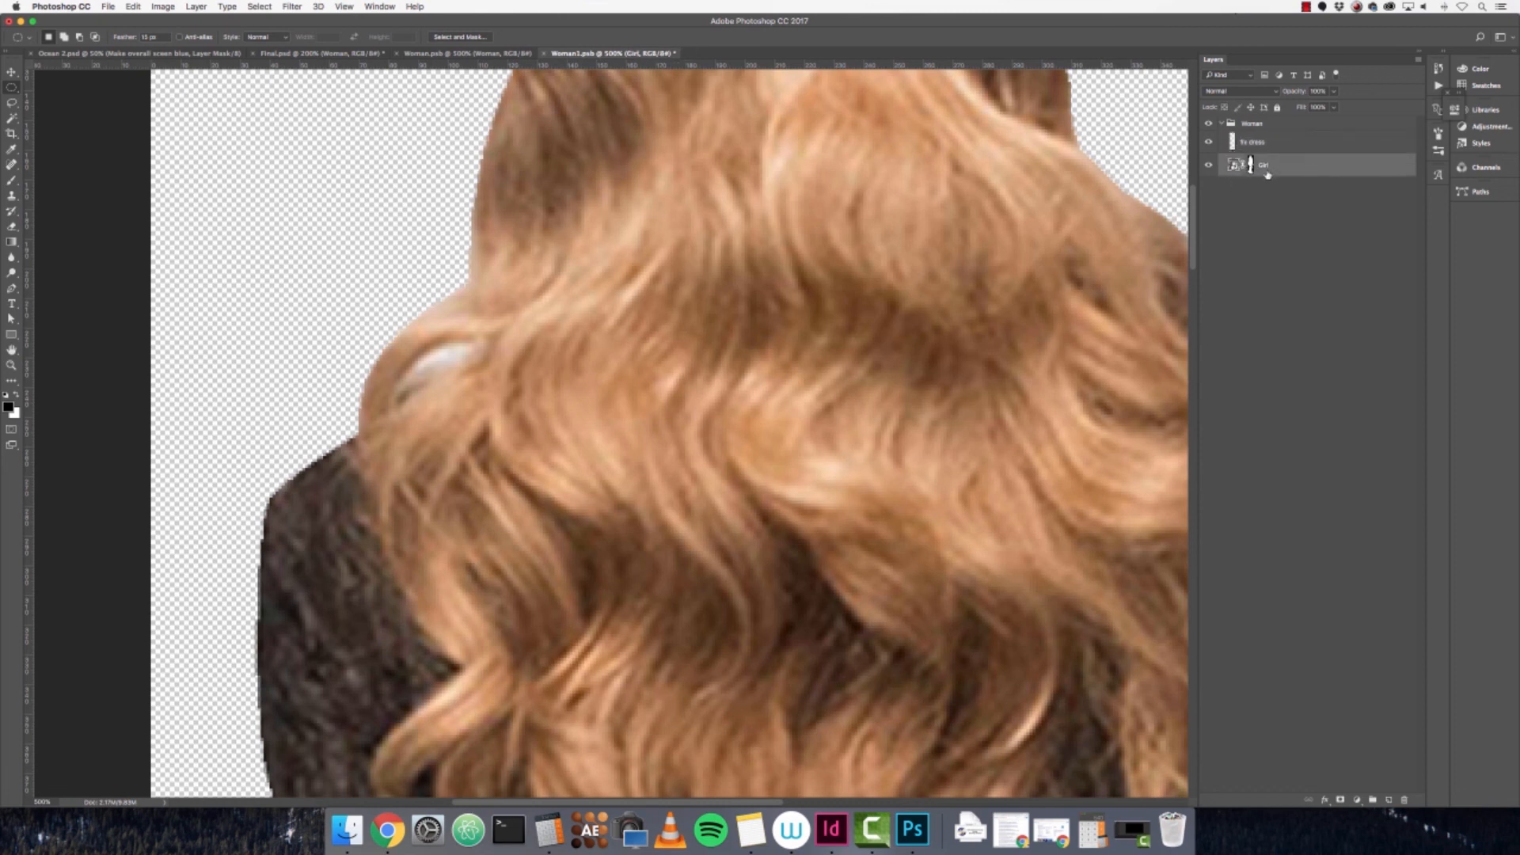
left_click(1310, 145)
left_click(1389, 800)
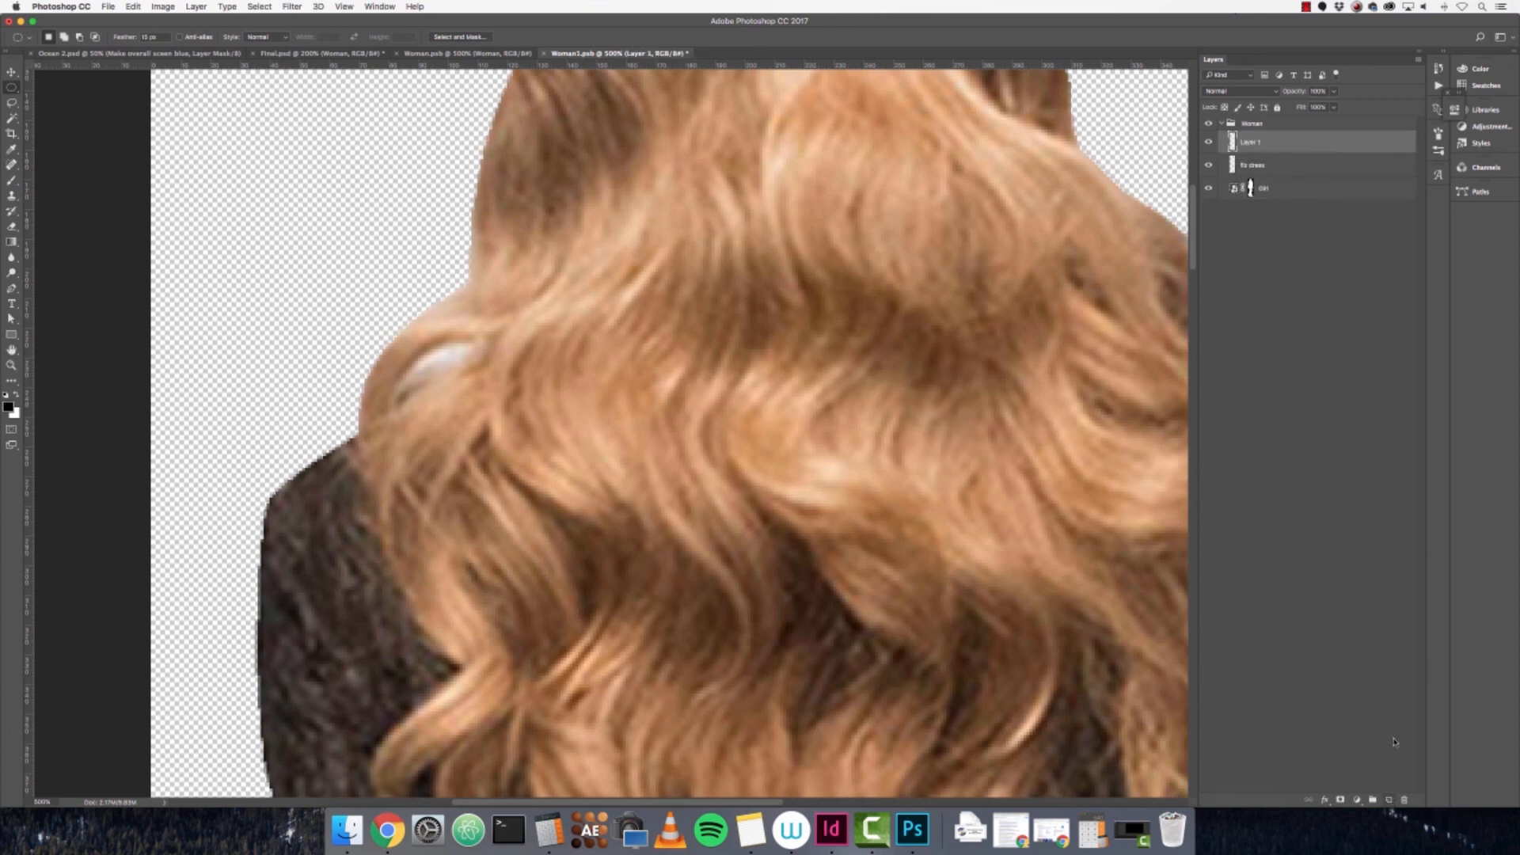
double_click(1251, 142)
type("Clone")
key("Return")
- Sample nearby hair from the Girl layer with the Clone Stamp and cover the pale gap above the left shoulder on the Clone layer
left_click(1259, 167)
left_click(1263, 190)
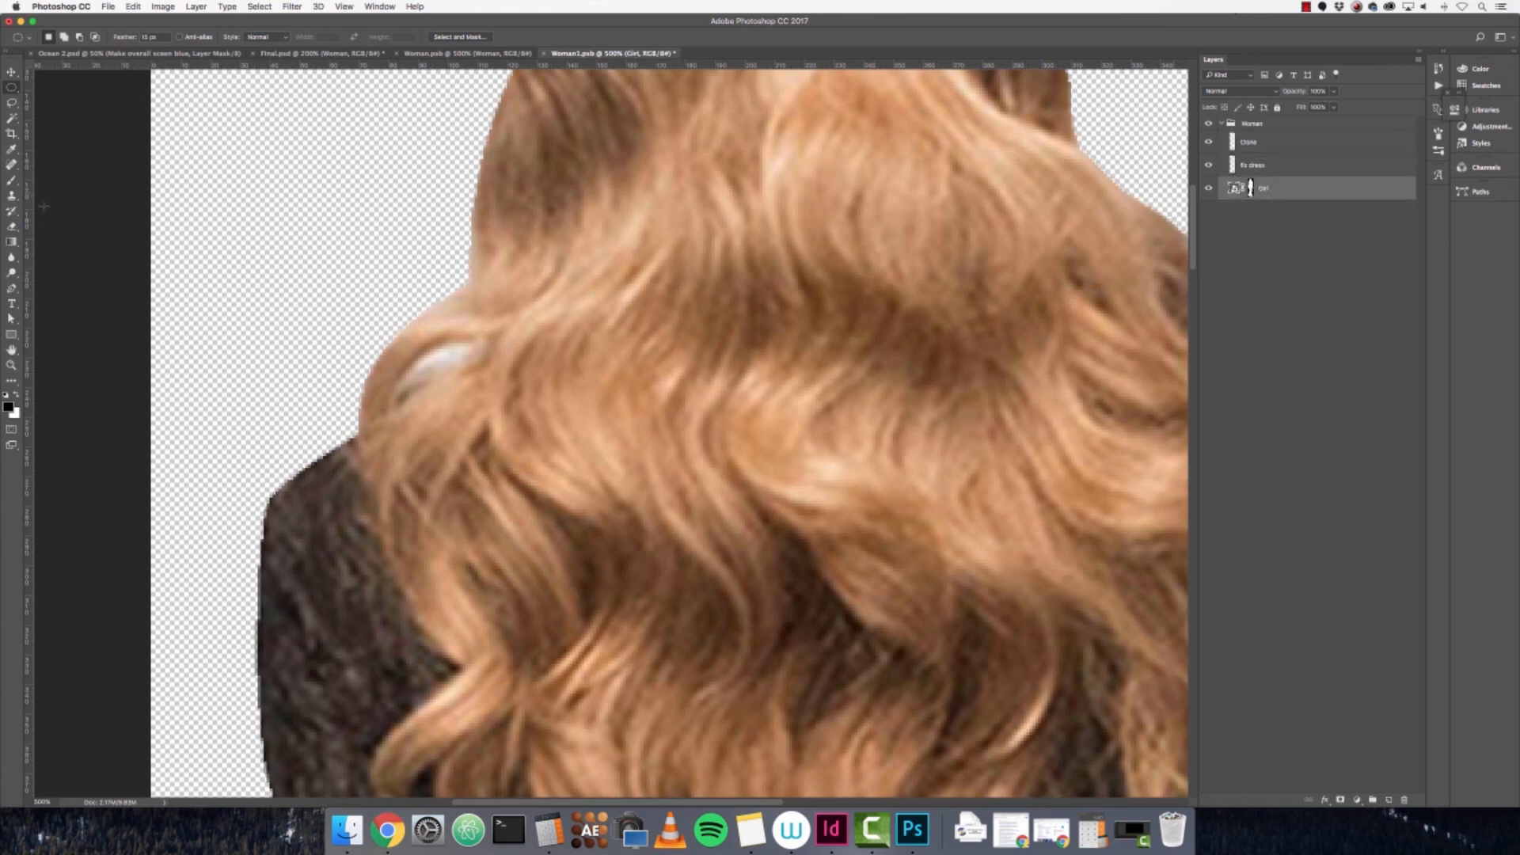
left_click(12, 196)
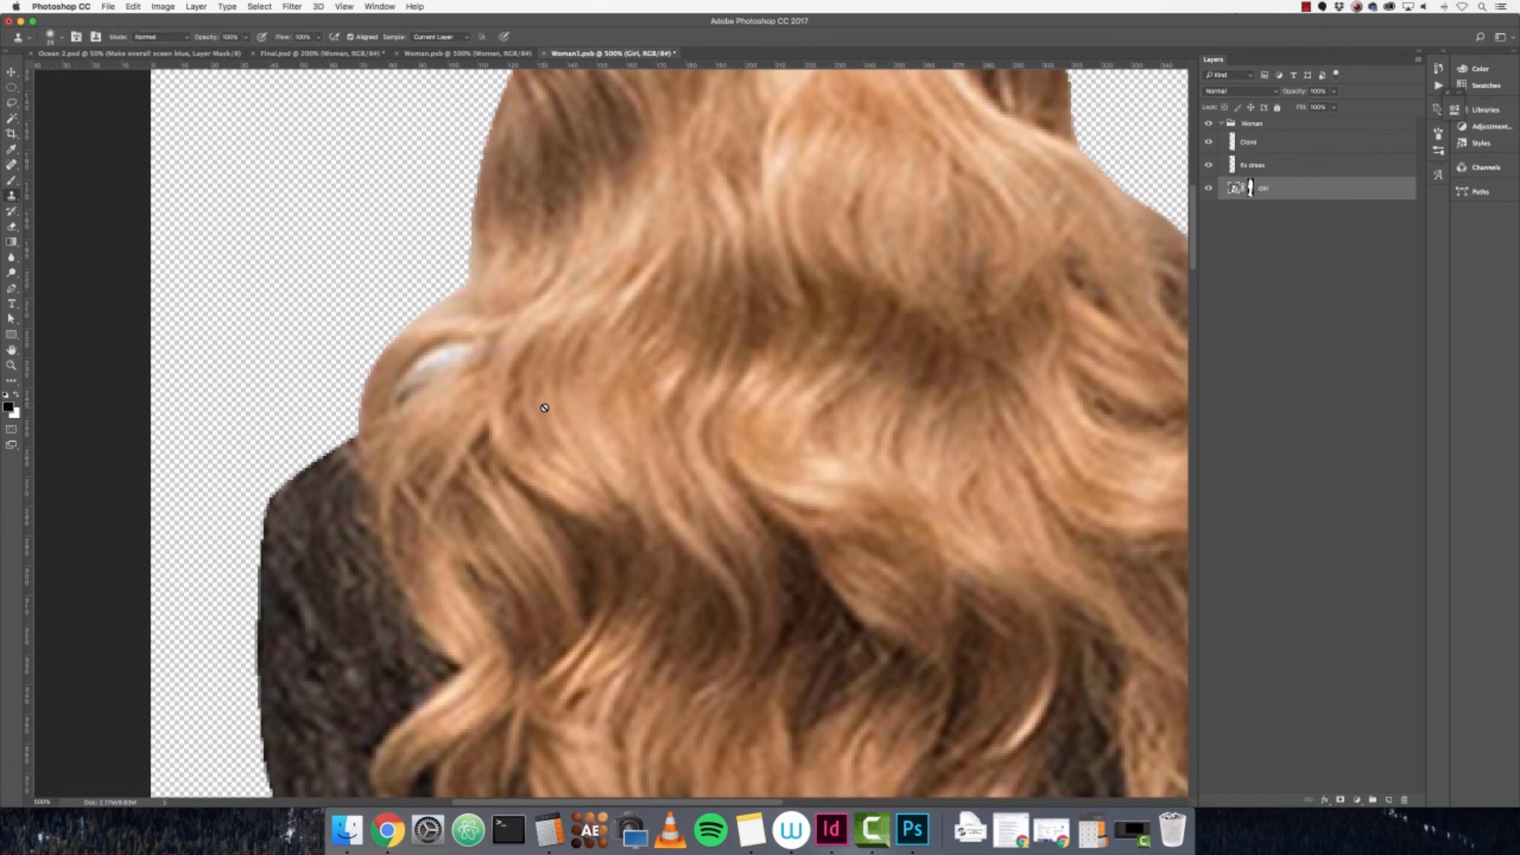
scroll(674, 313, "up", 5)
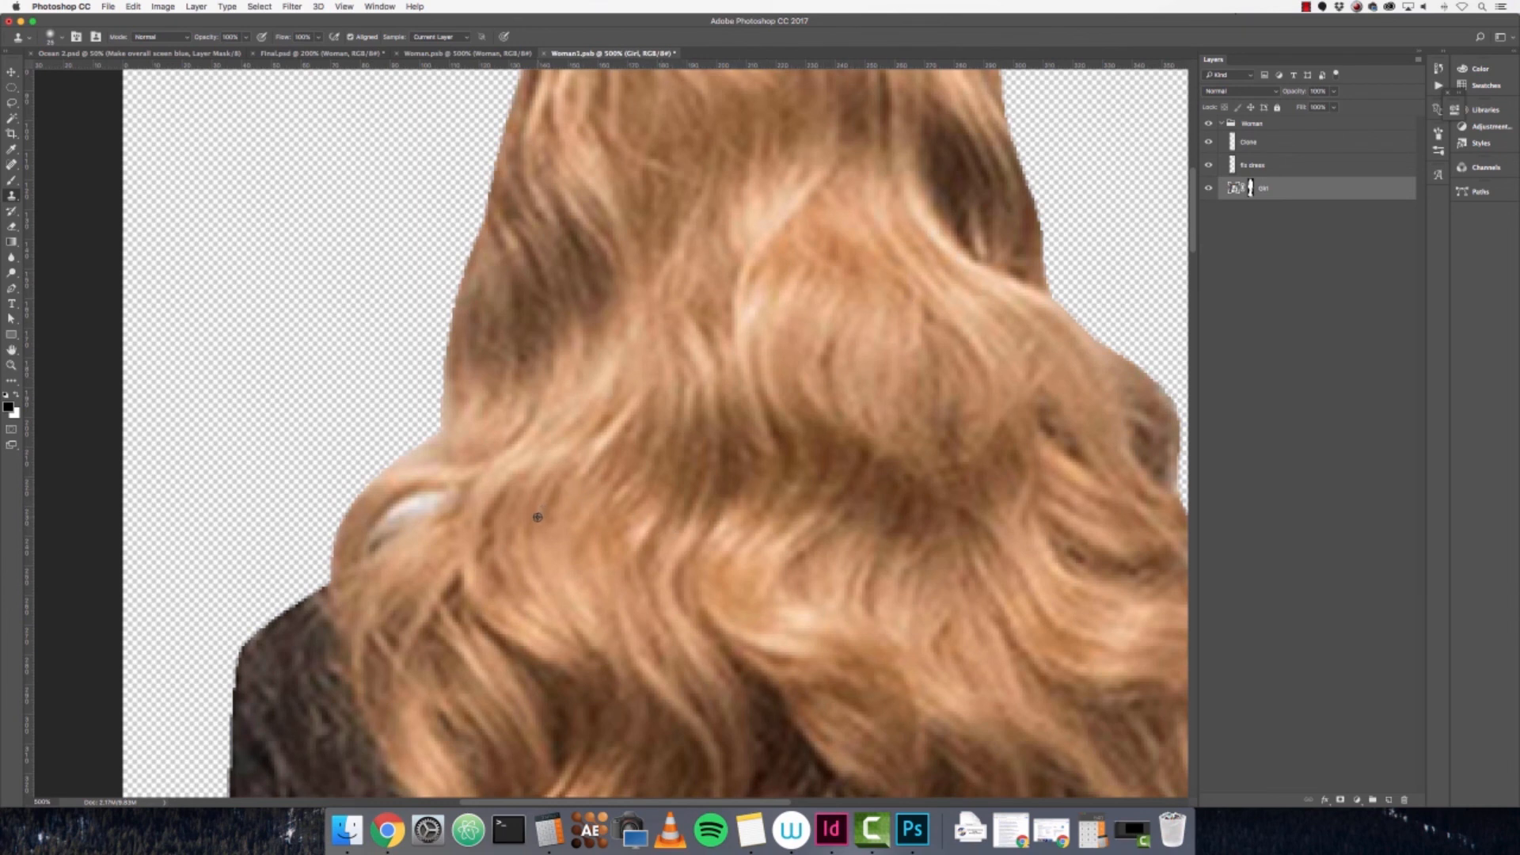
left_click(1249, 145)
mouse_move(467, 475)
left_mouse_down()
mouse_move(394, 538)
mouse_move(434, 505)
left_mouse_up()
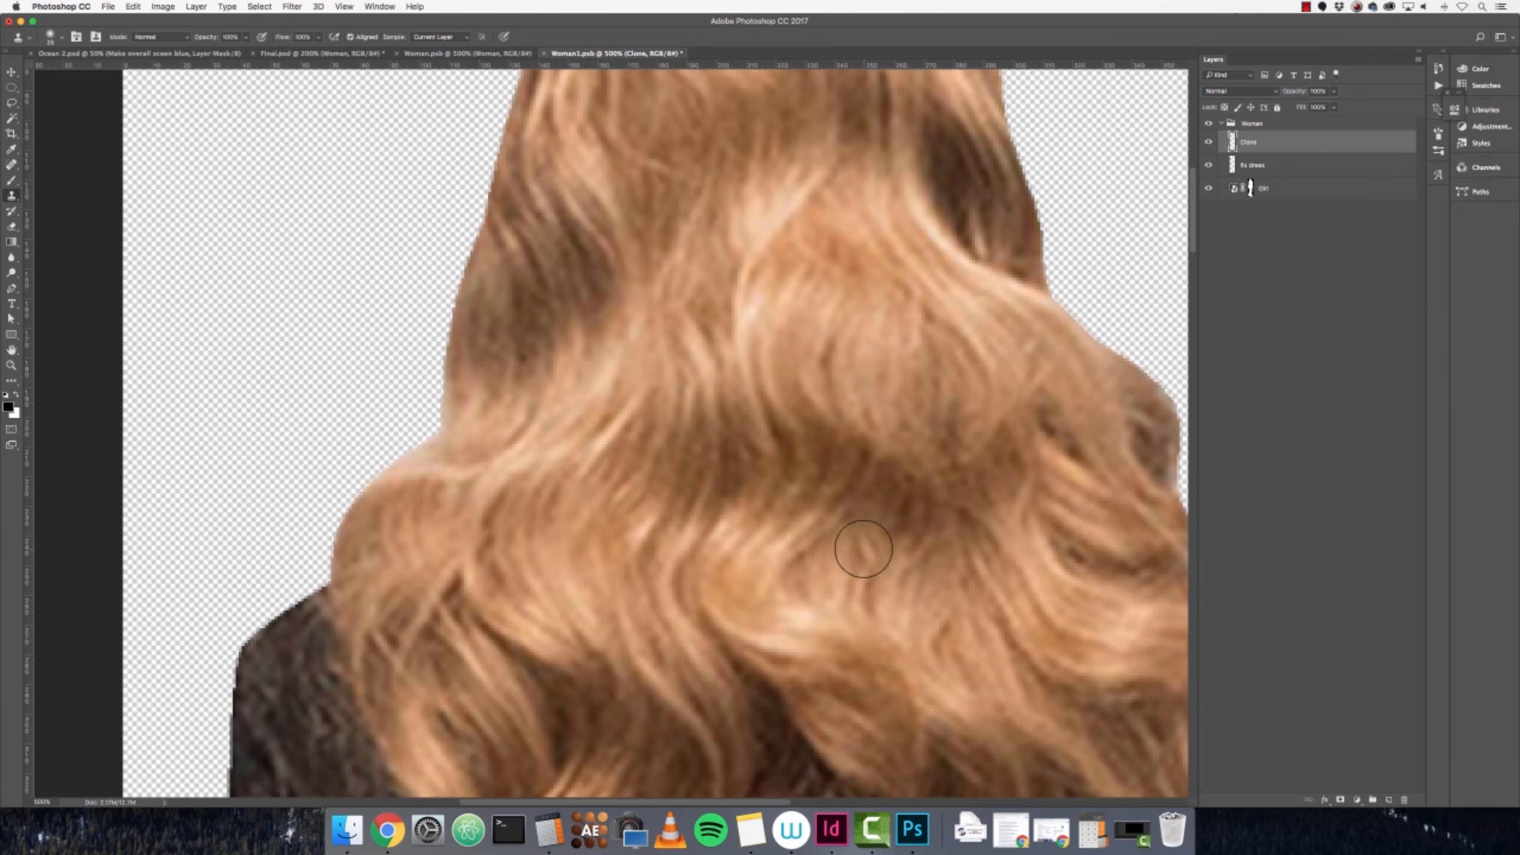
- Clone darker hair from the Girl layer over the bright curved strand in the lower hair, using an enlarged brush on the Clone layer
mouse_move(909, 609)
left_mouse_down()
mouse_move(715, 400)
mouse_move(695, 257)
mouse_move(623, 210)
left_mouse_up()
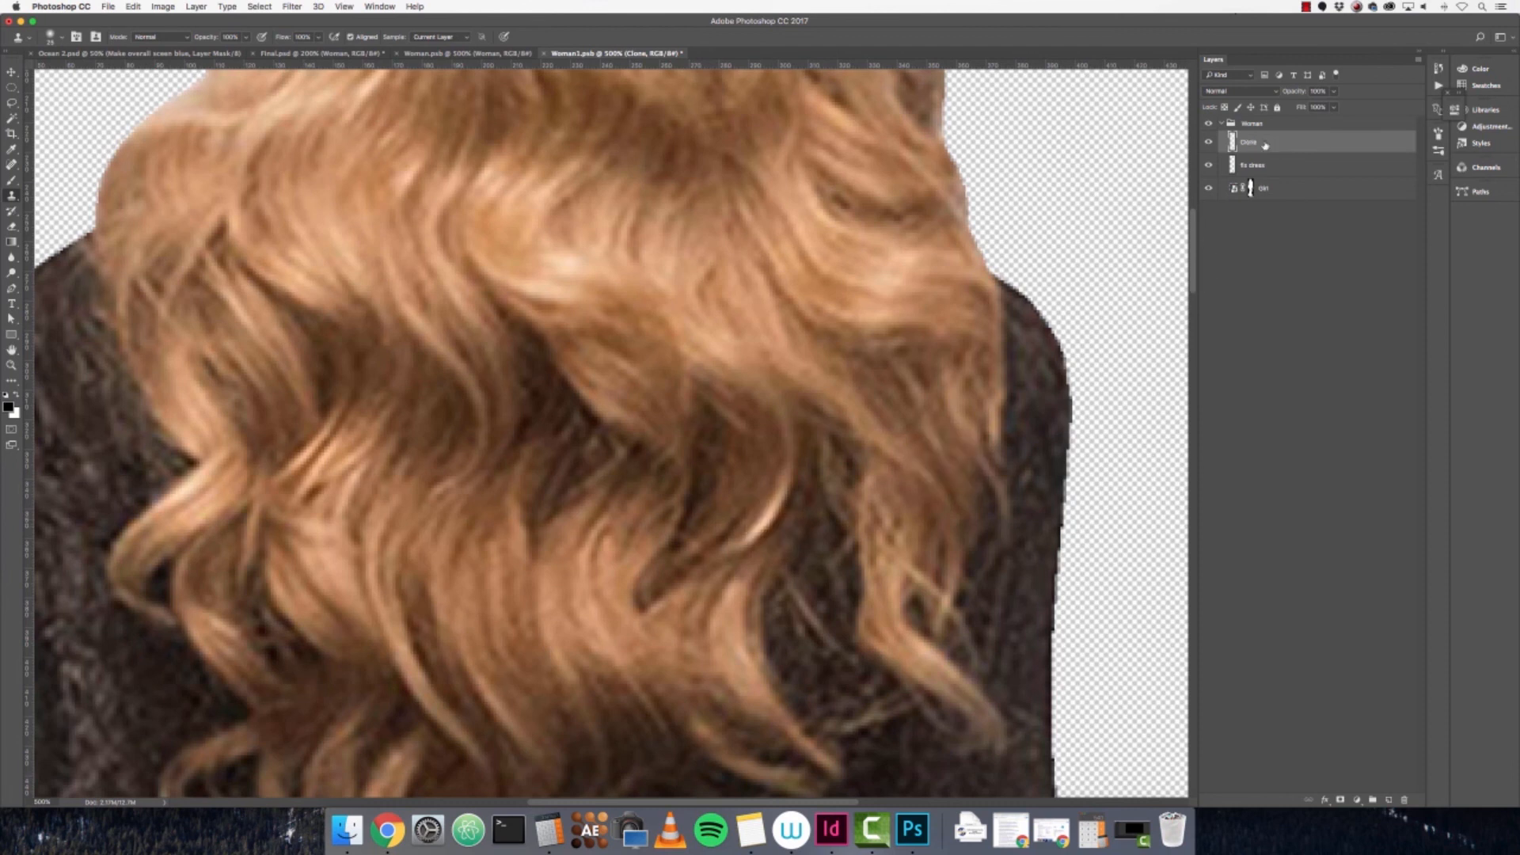
left_click(1281, 167)
left_click(1273, 150)
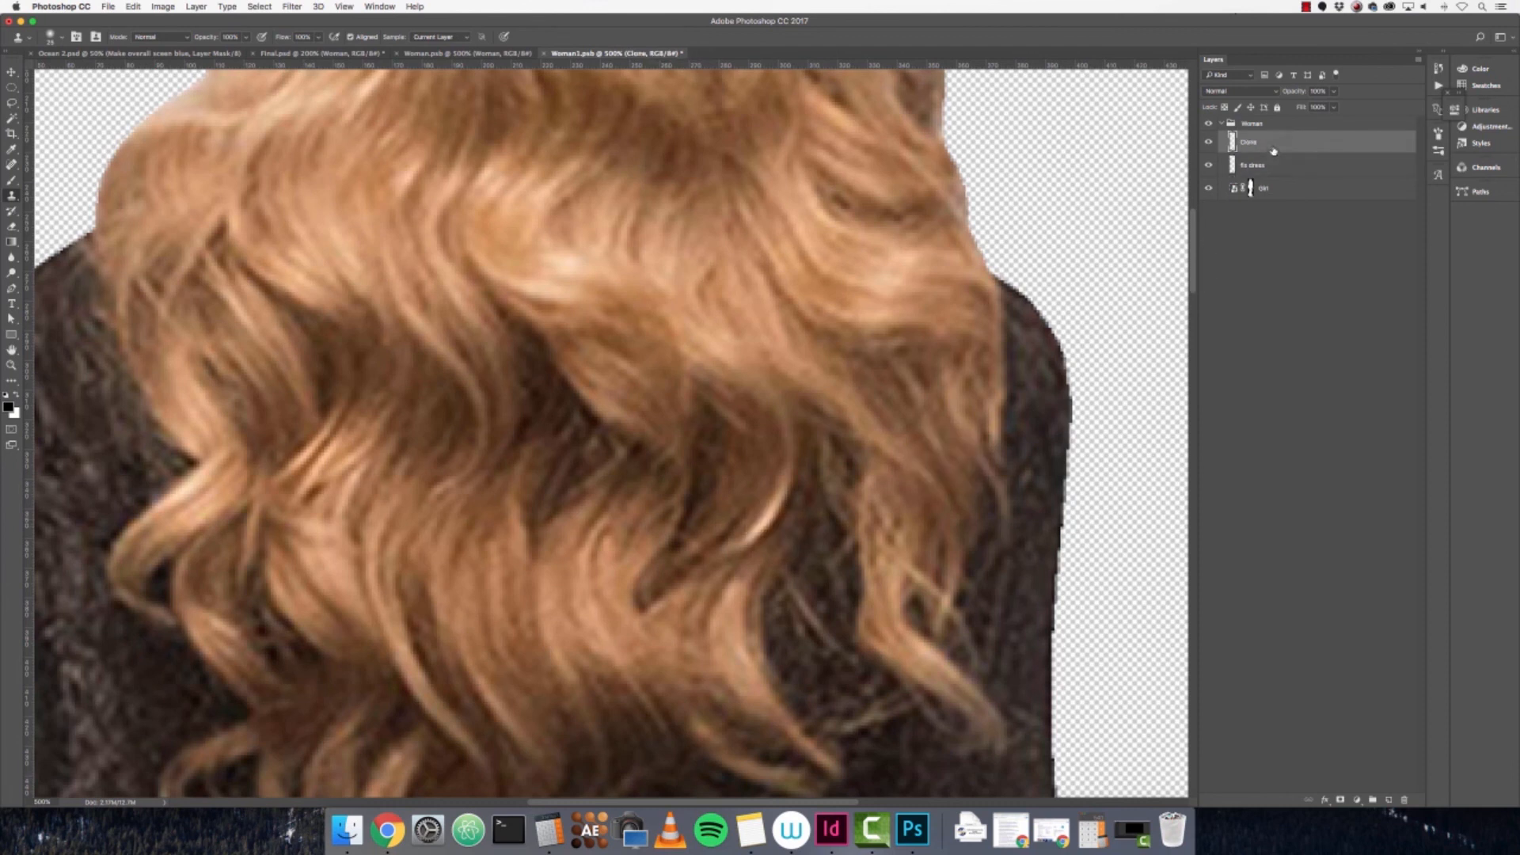
left_click(1261, 194)
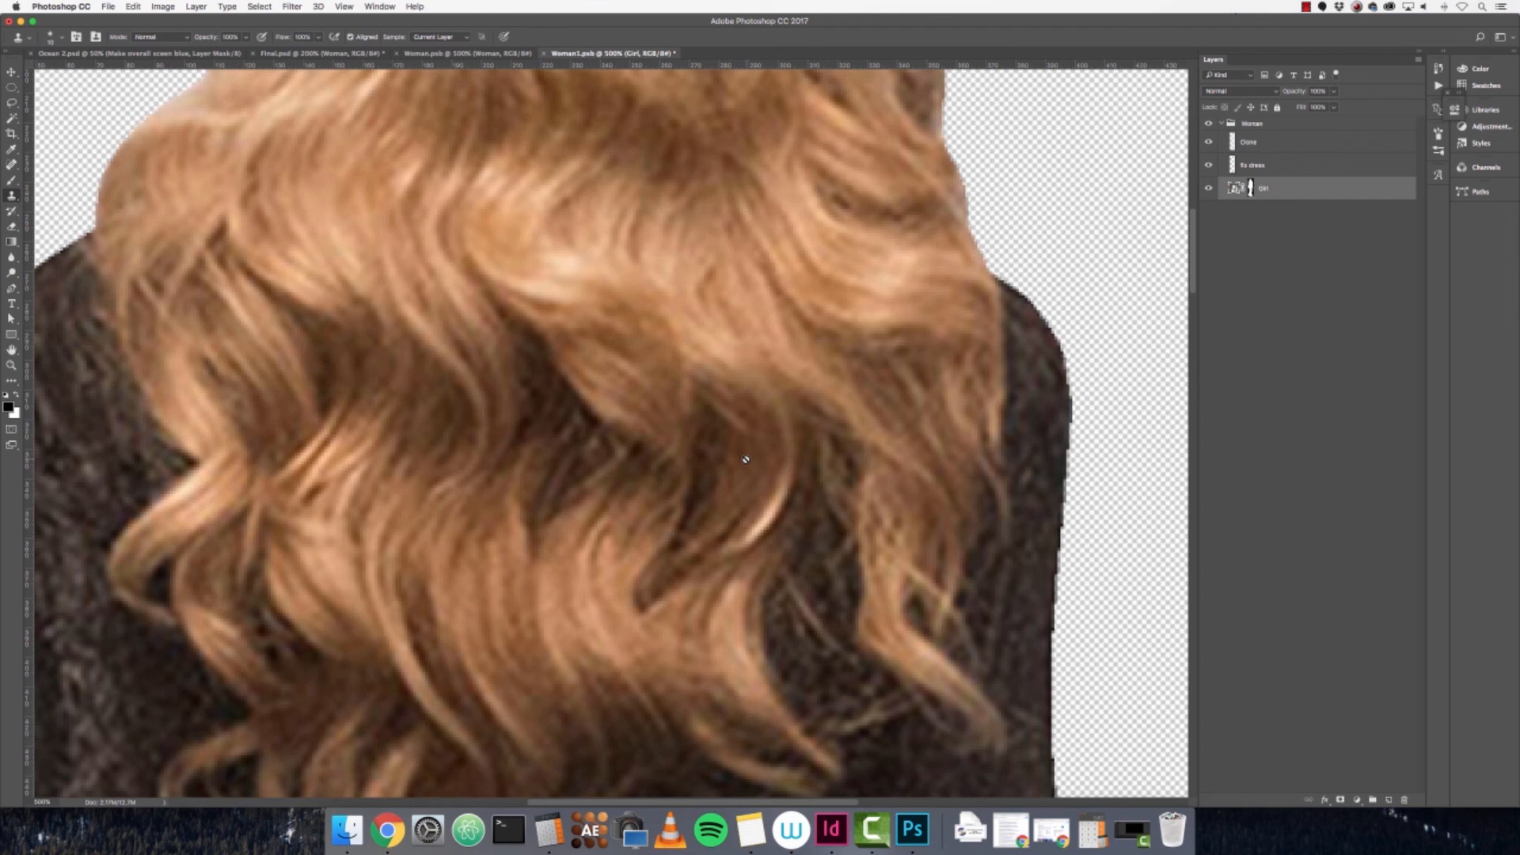
left_click(1273, 147)
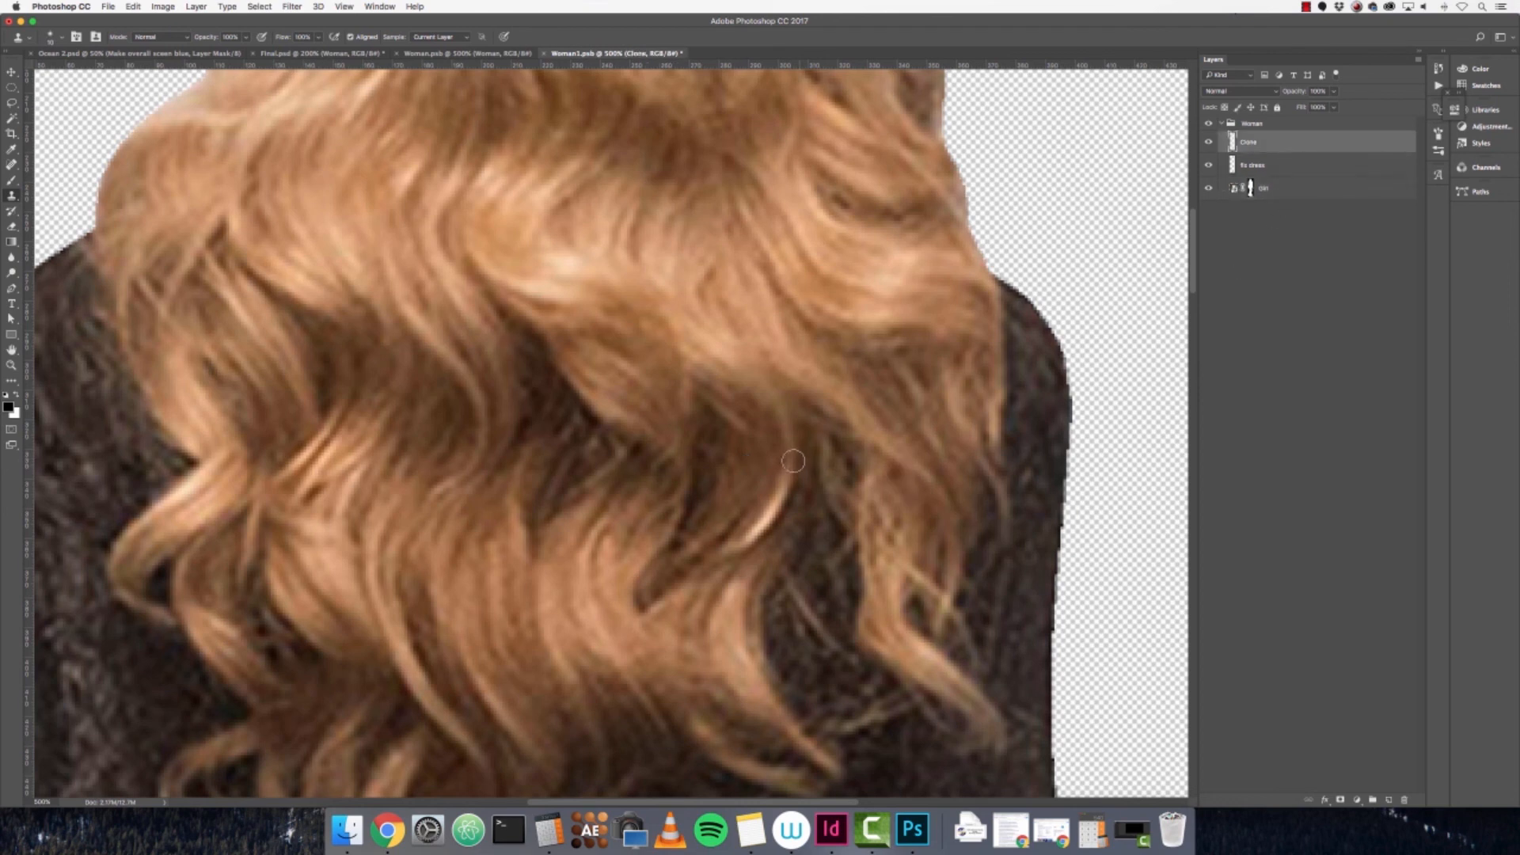
key("bracketright")
key("bracketright")
key("bracketright")
left_click_drag(772, 460, 738, 524)
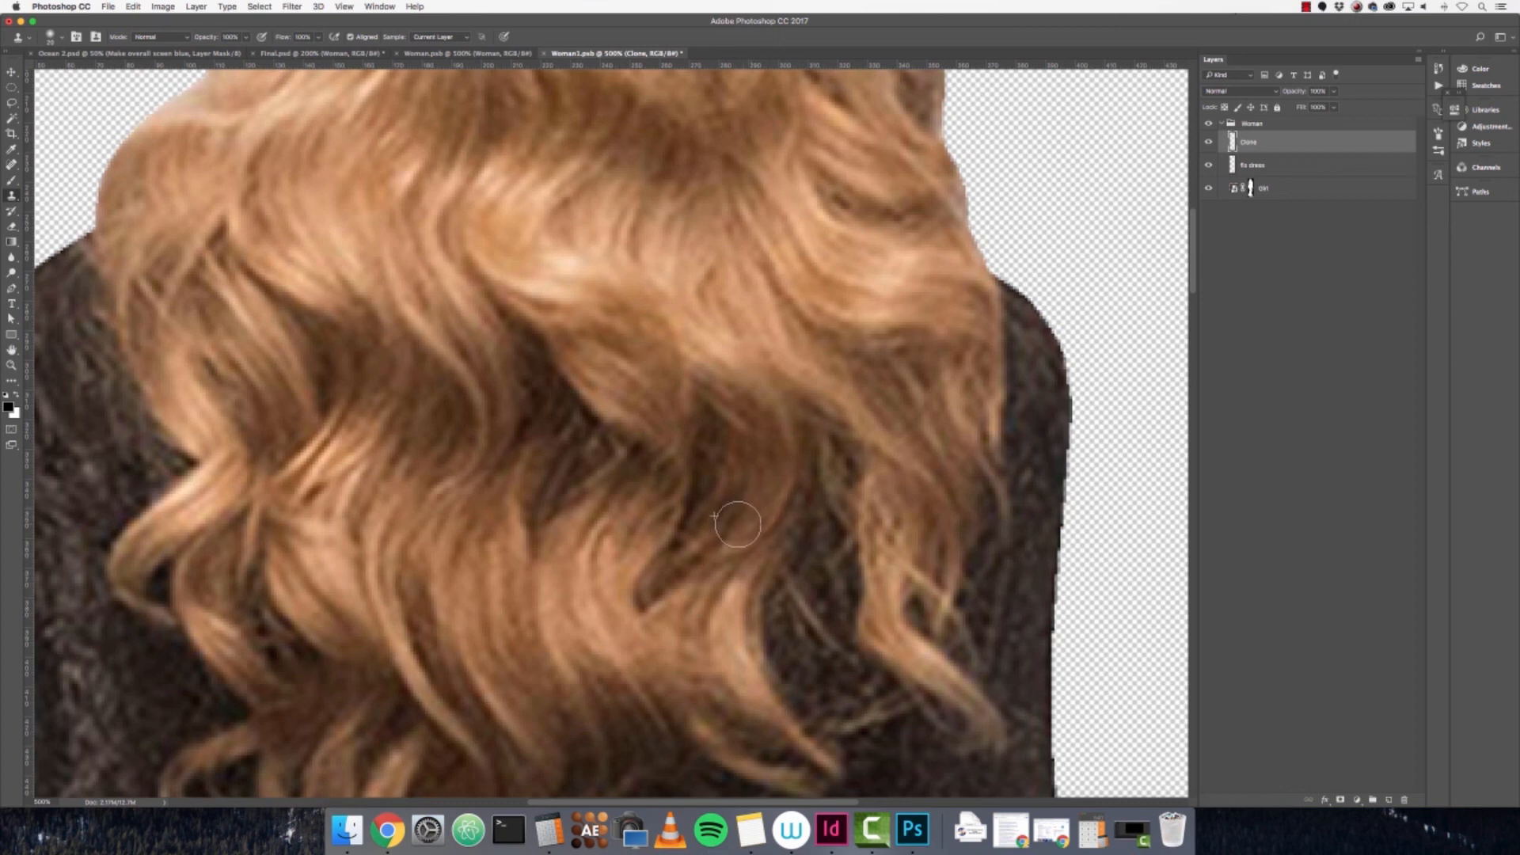
- Save and close both nested Woman smart object documents, and check the retouched hair in the Final composite
mouse_move(839, 440)
left_mouse_down()
mouse_move(848, 512)
mouse_move(876, 567)
mouse_move(943, 638)
mouse_move(751, 287)
left_mouse_up()
key("super+0")
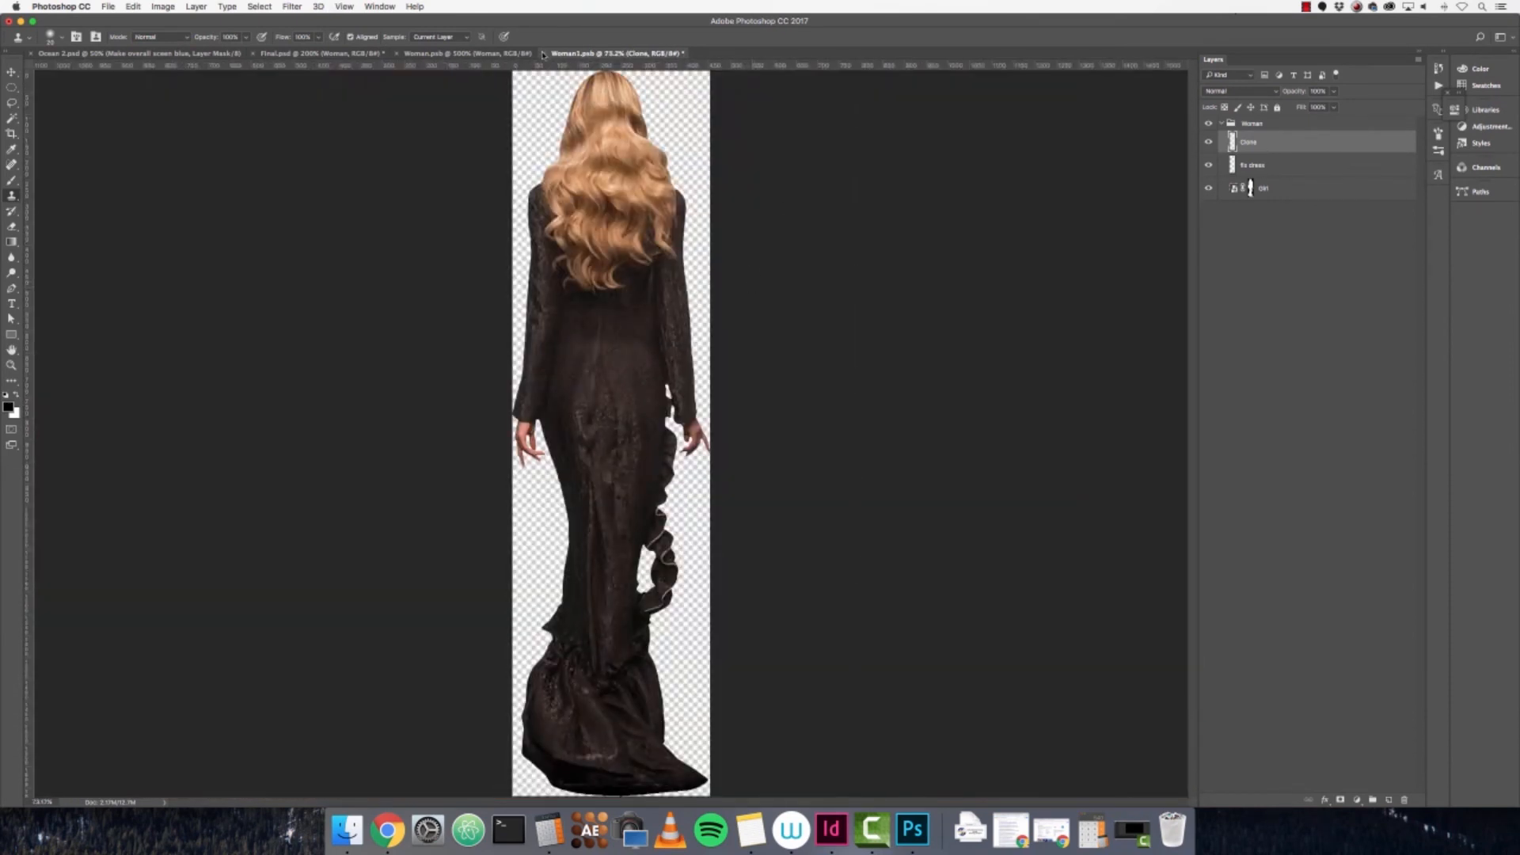
left_click(544, 54)
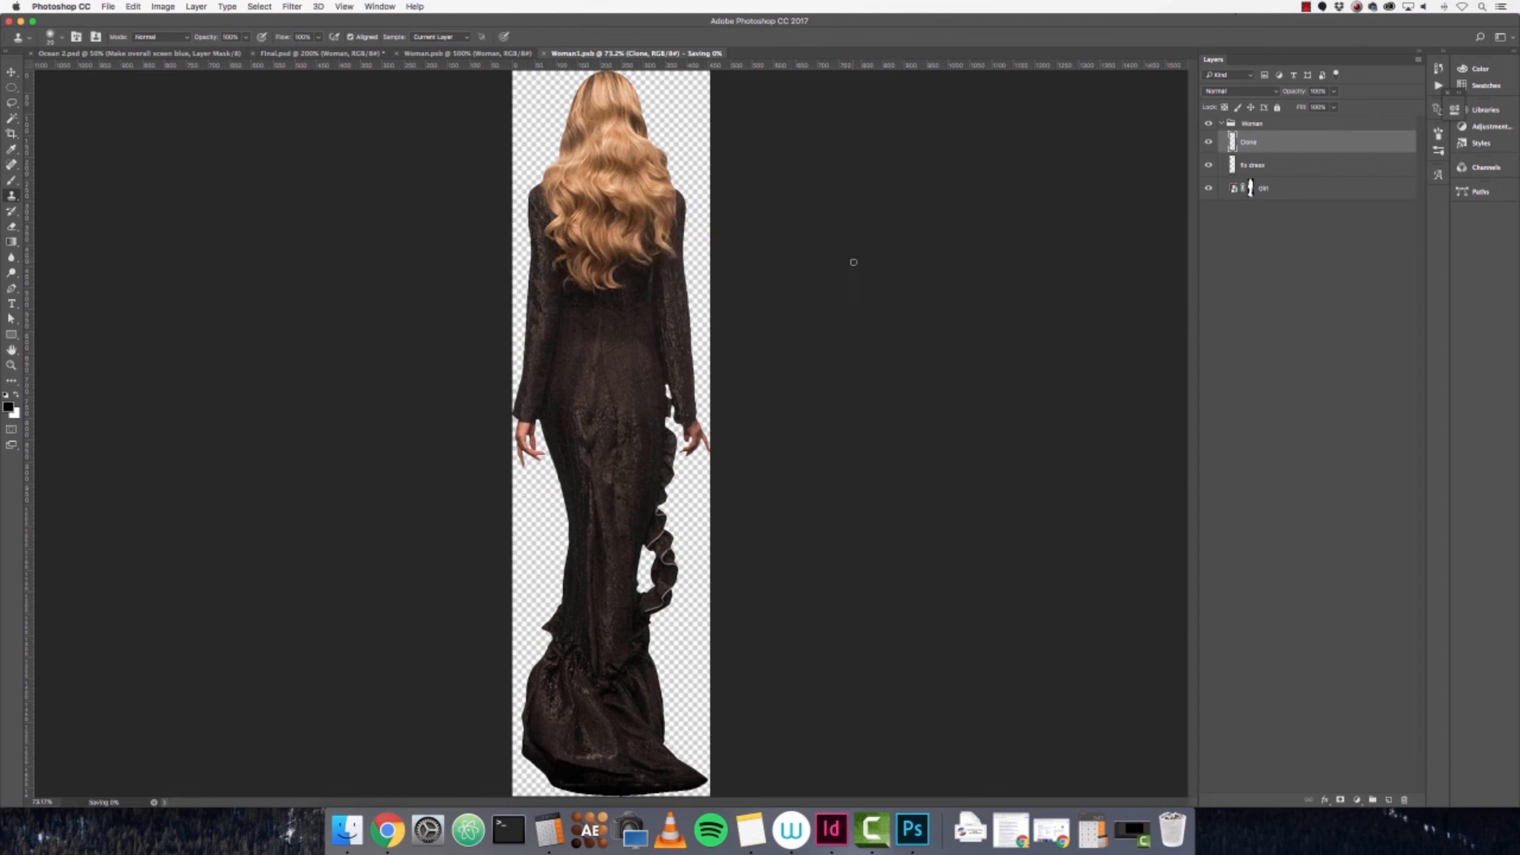
key("Return")
left_click(400, 53)
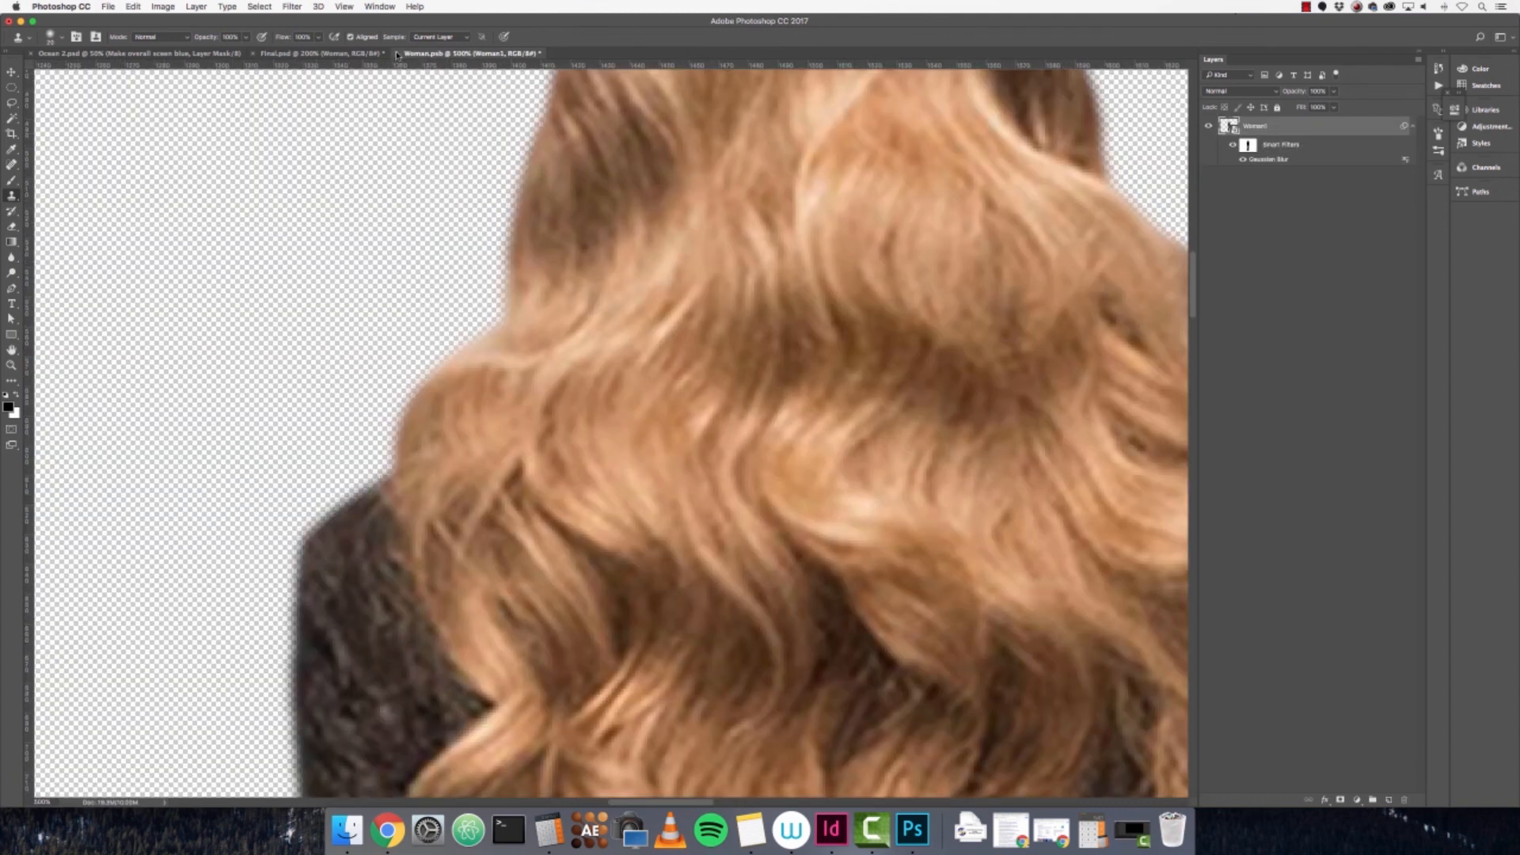
left_click(867, 264)
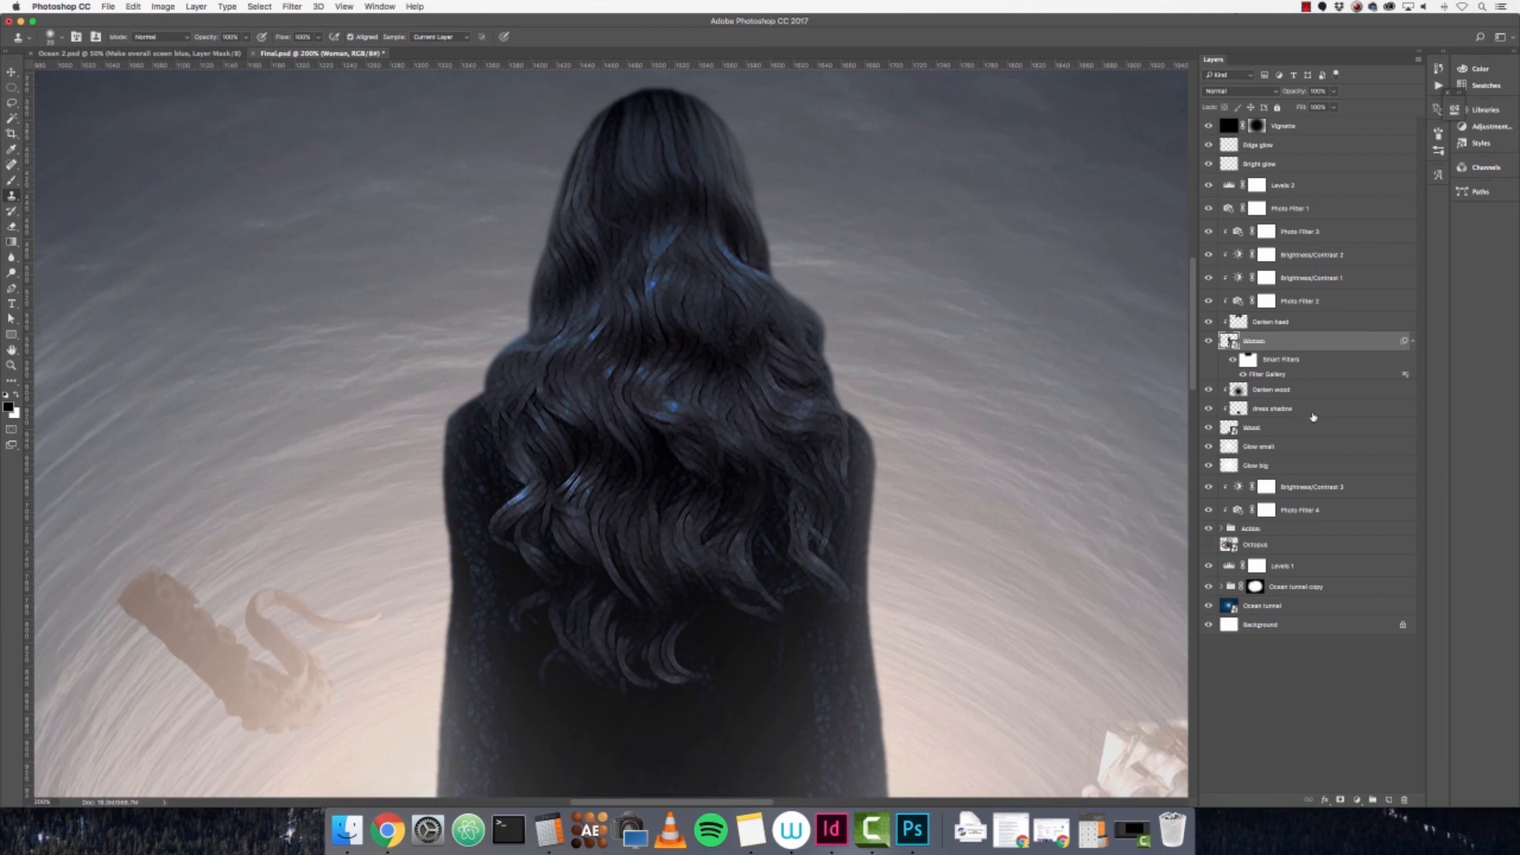
key("super+plus")
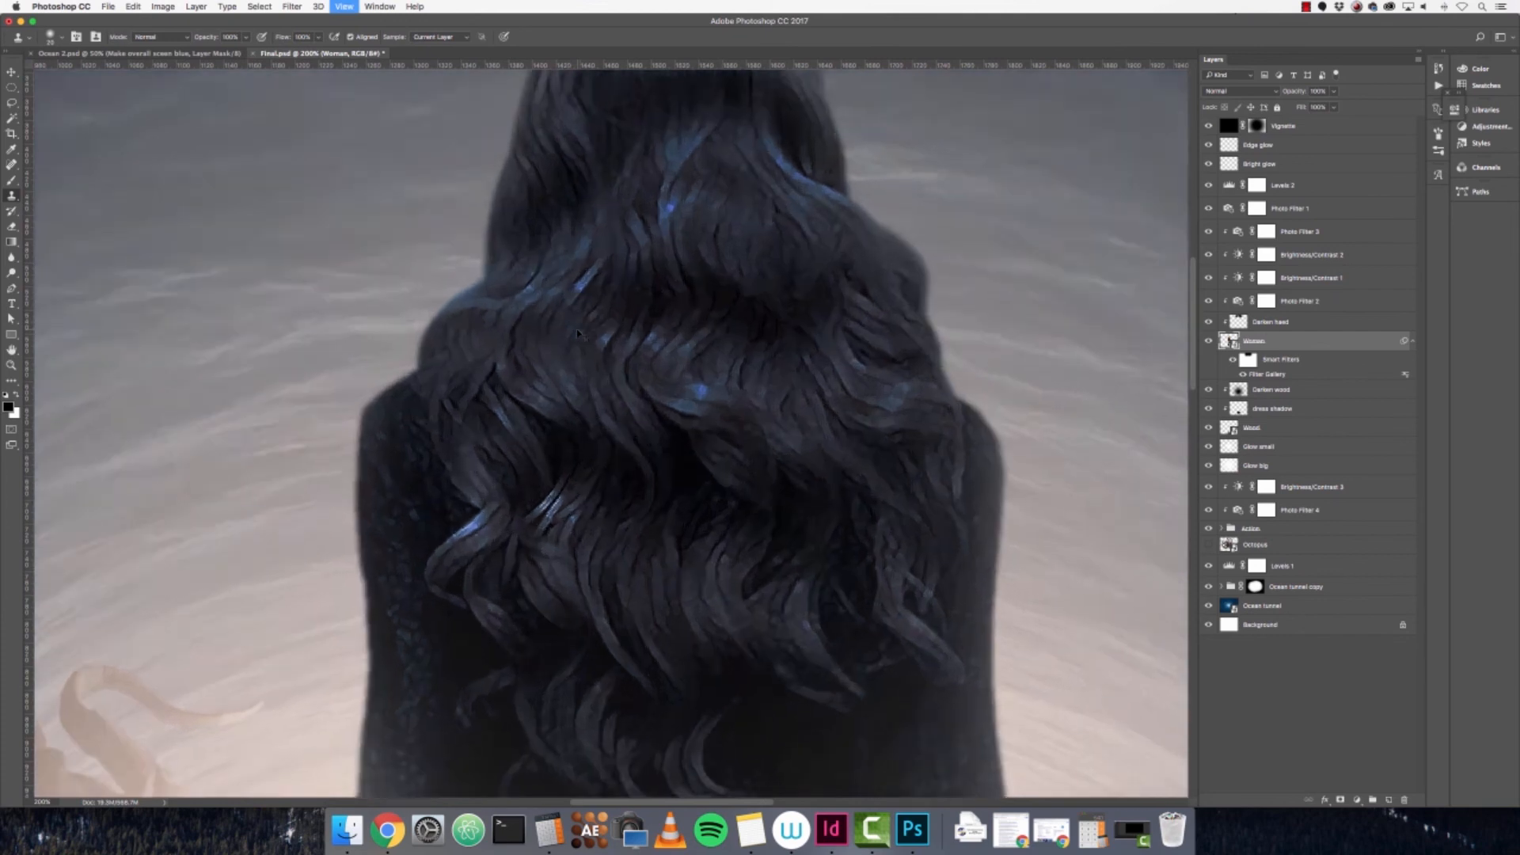
key("super+plus")
left_click_drag(560, 293, 460, 471)
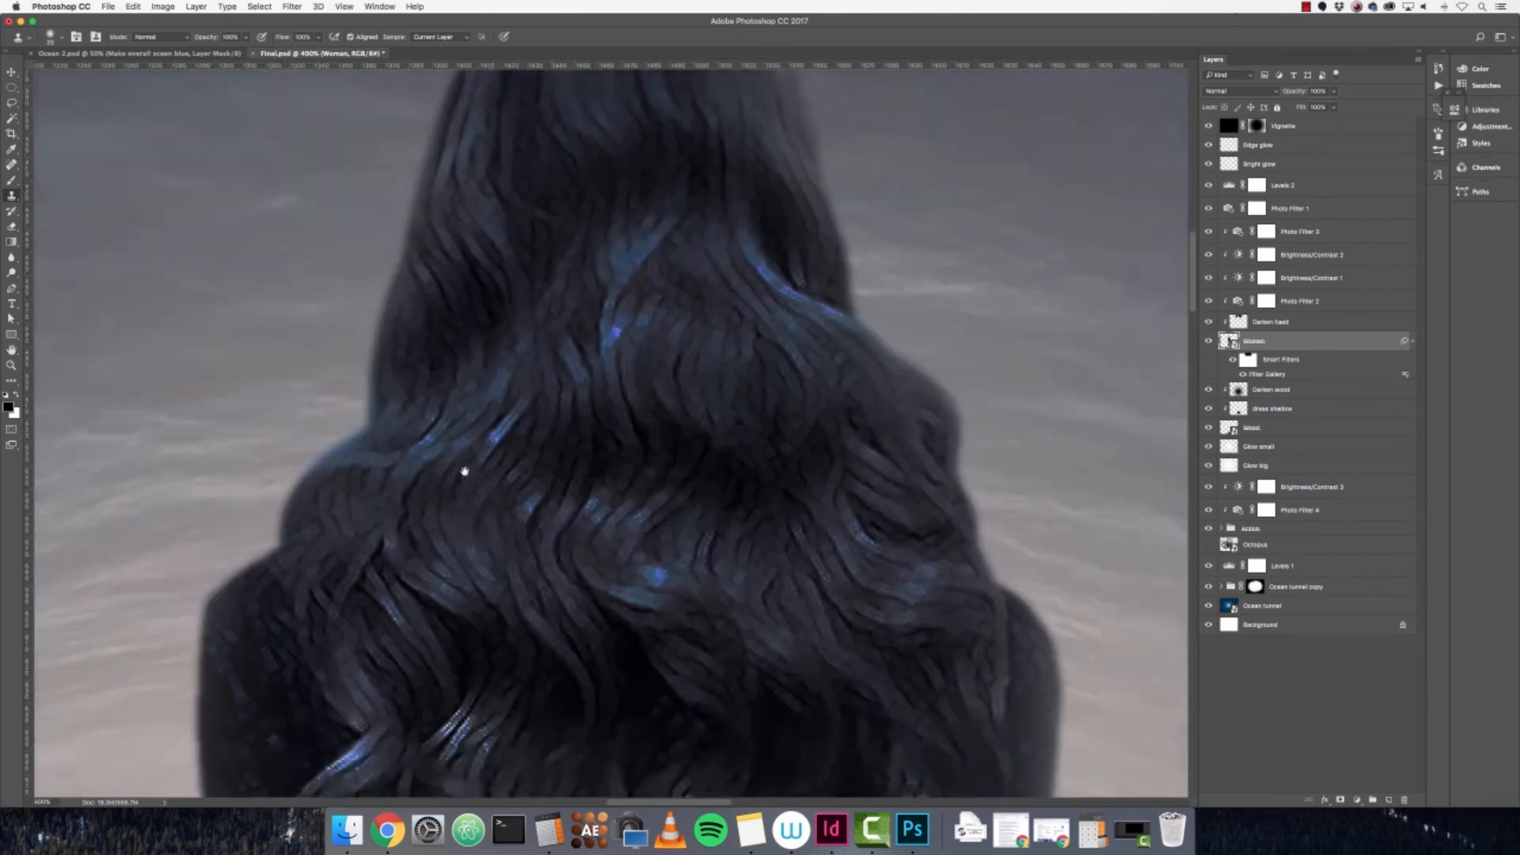
key("super+0")
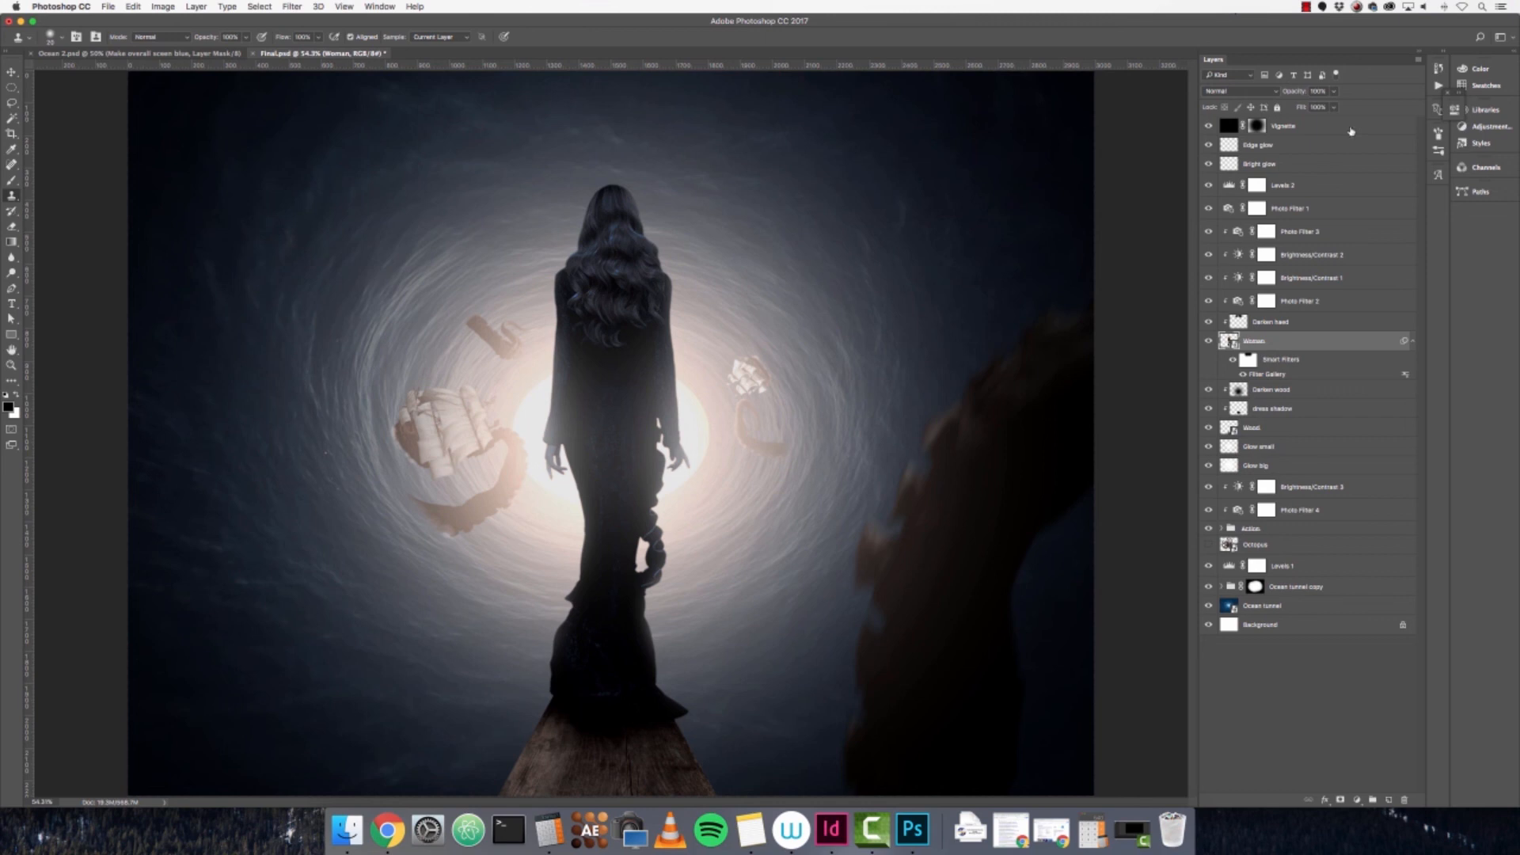
- Add a Hue/Saturation adjustment layer above the Vignette layer
left_click(1377, 132)
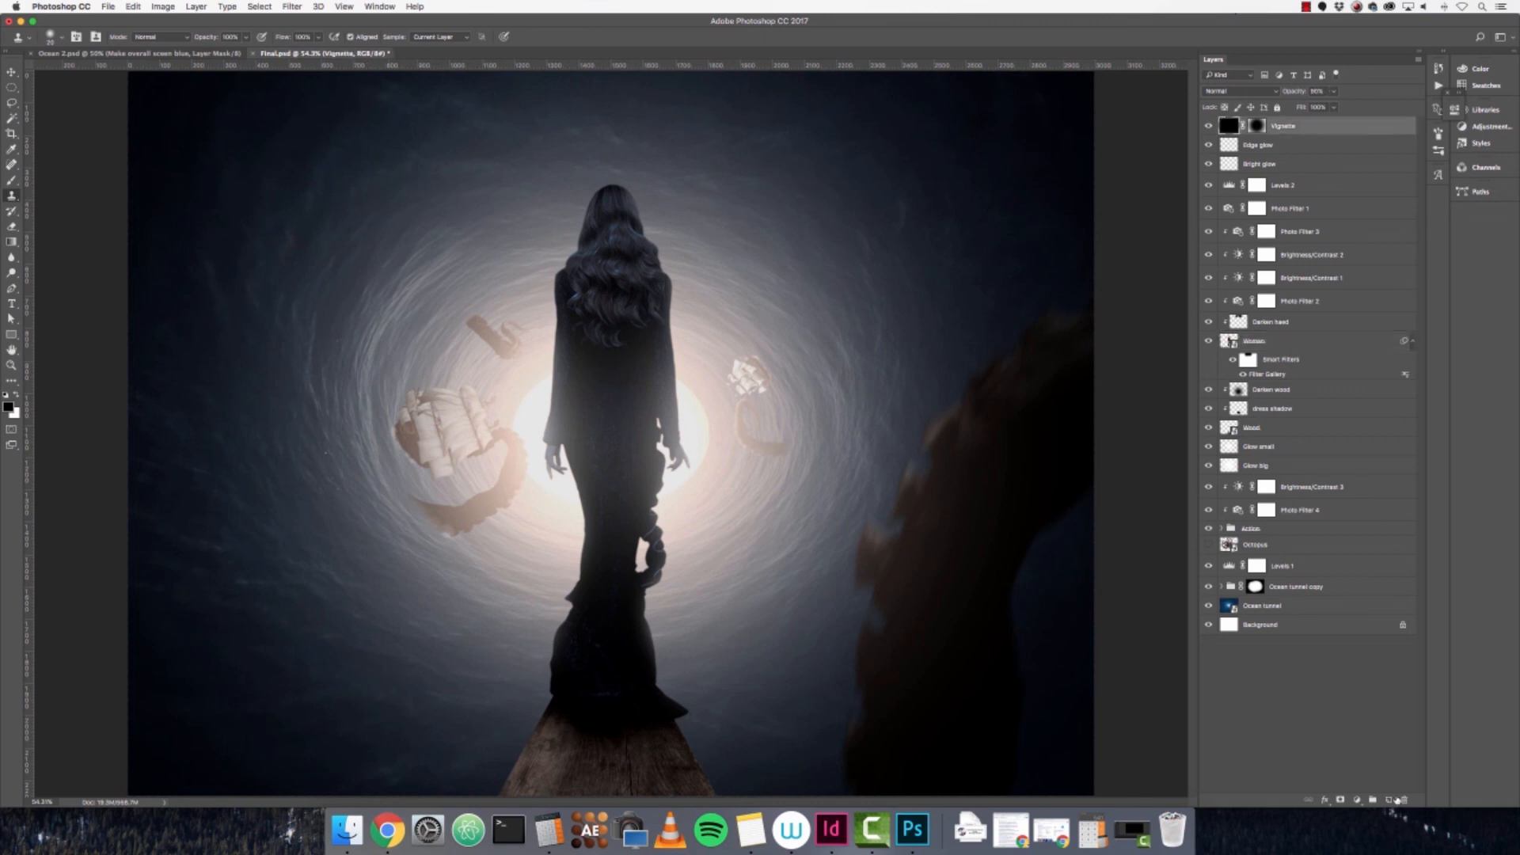
left_click(1358, 800)
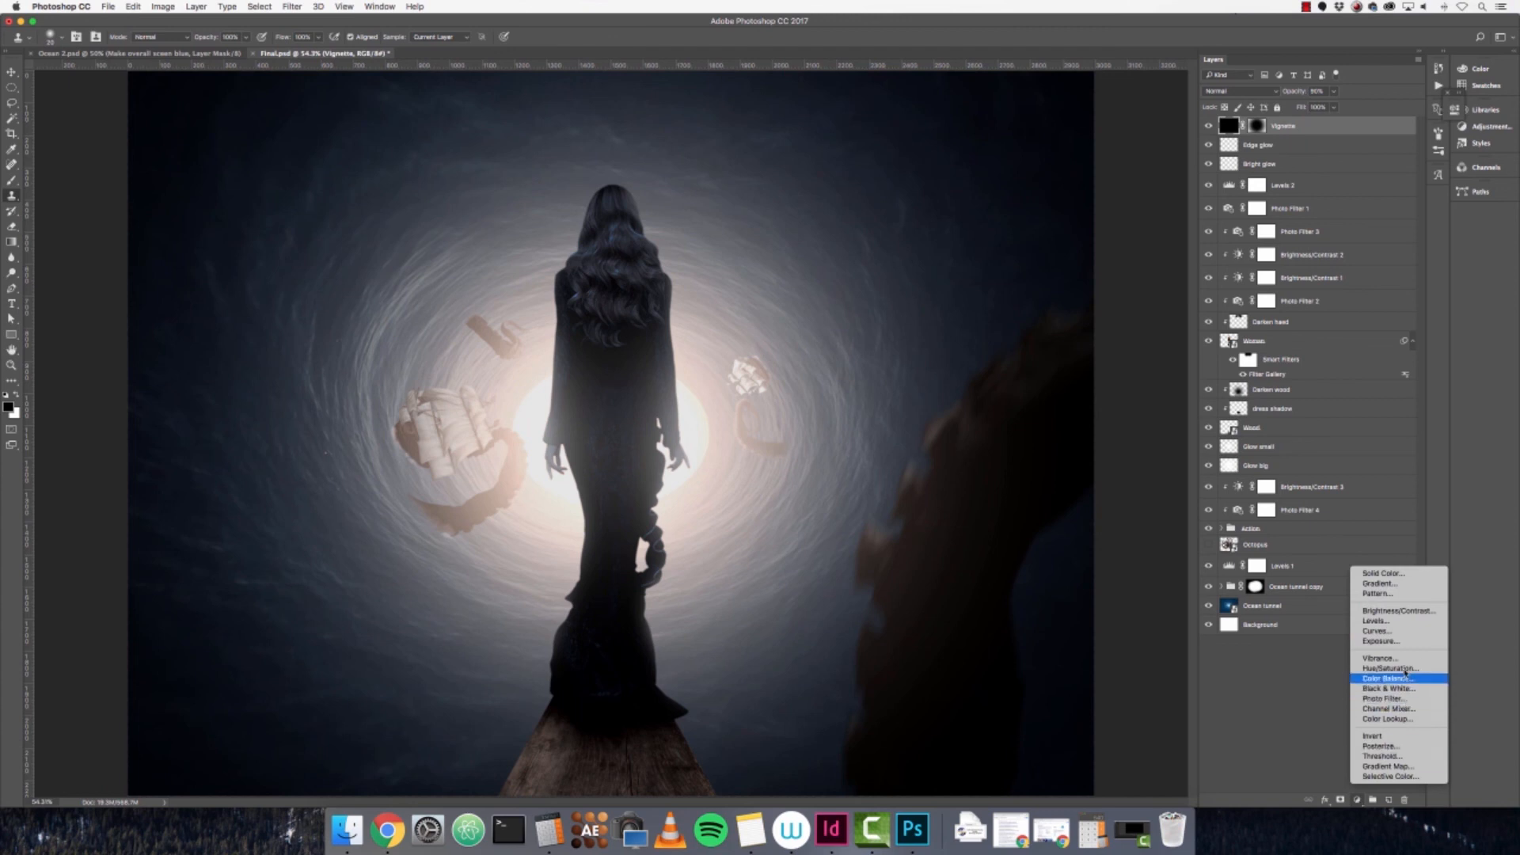
left_click(1406, 671)
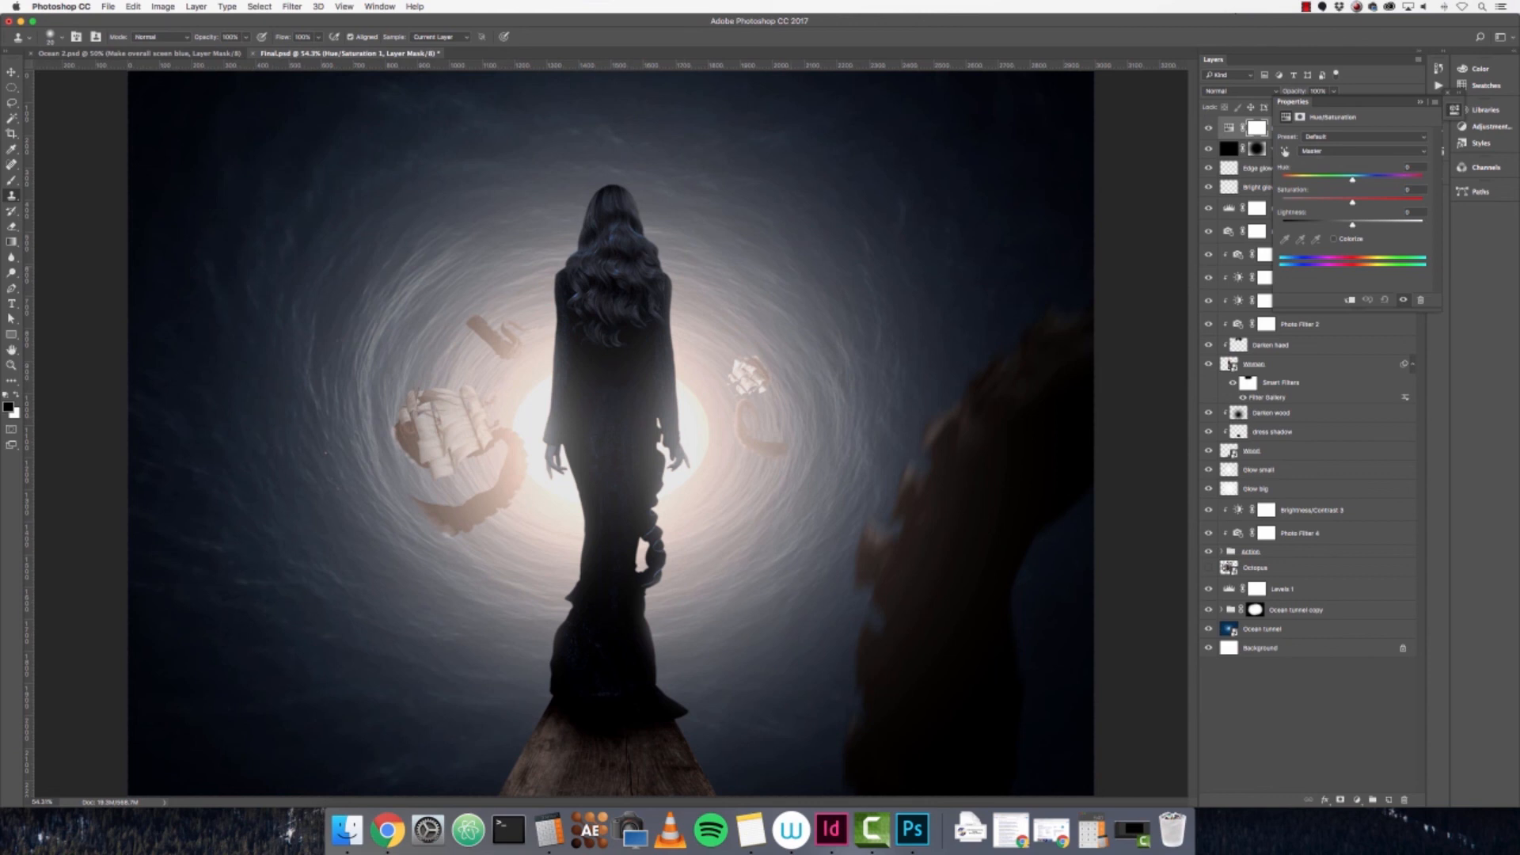
- Shift the hue of the Blues range slightly toward cyan and raise its saturation a little in the Hue/Saturation adjustment
left_click(1347, 152)
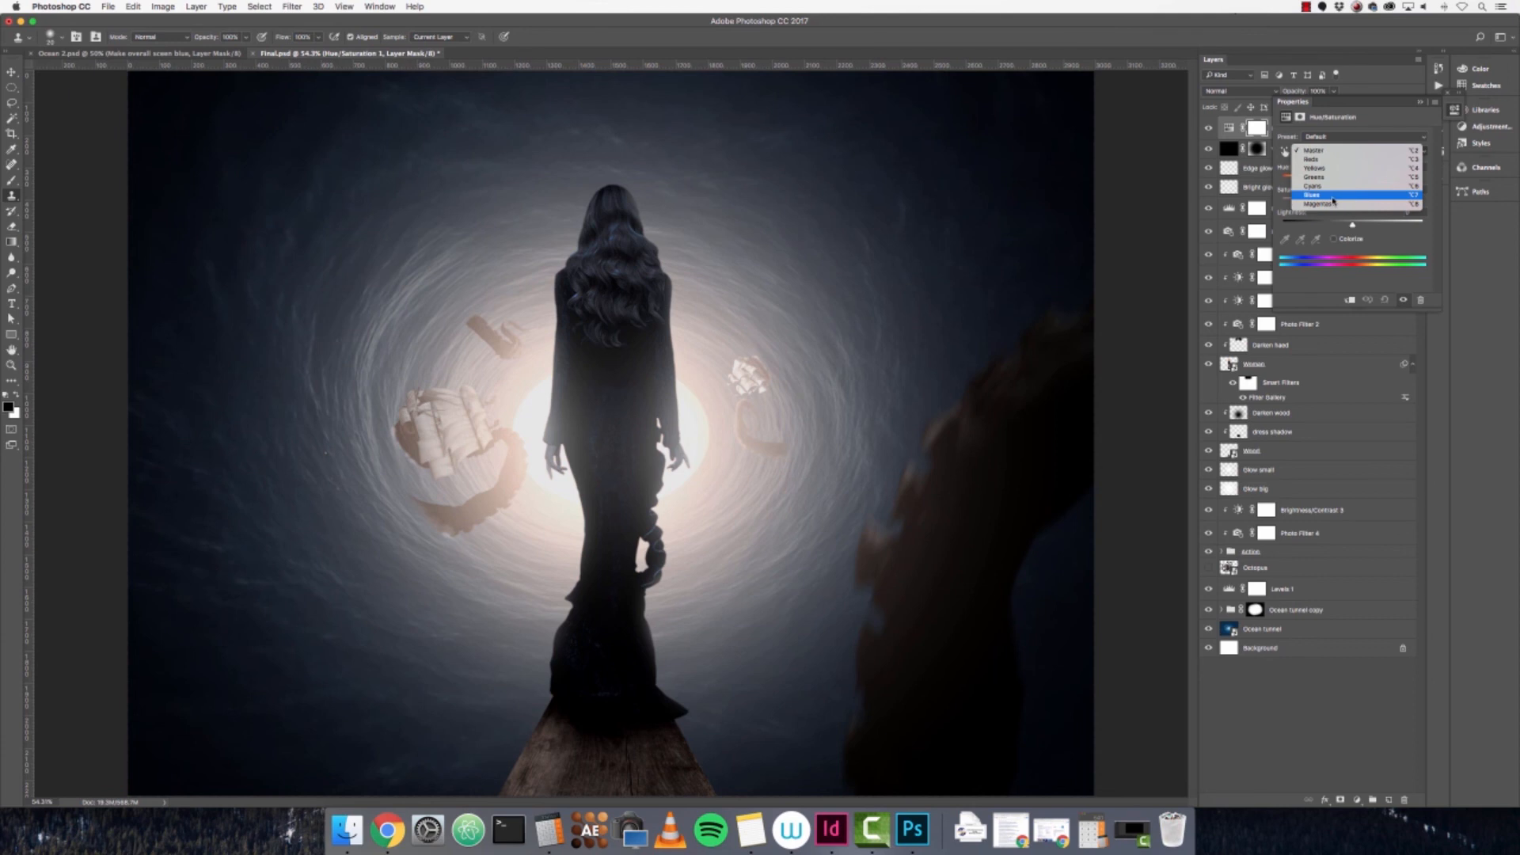
left_click(1335, 196)
left_click(1319, 152)
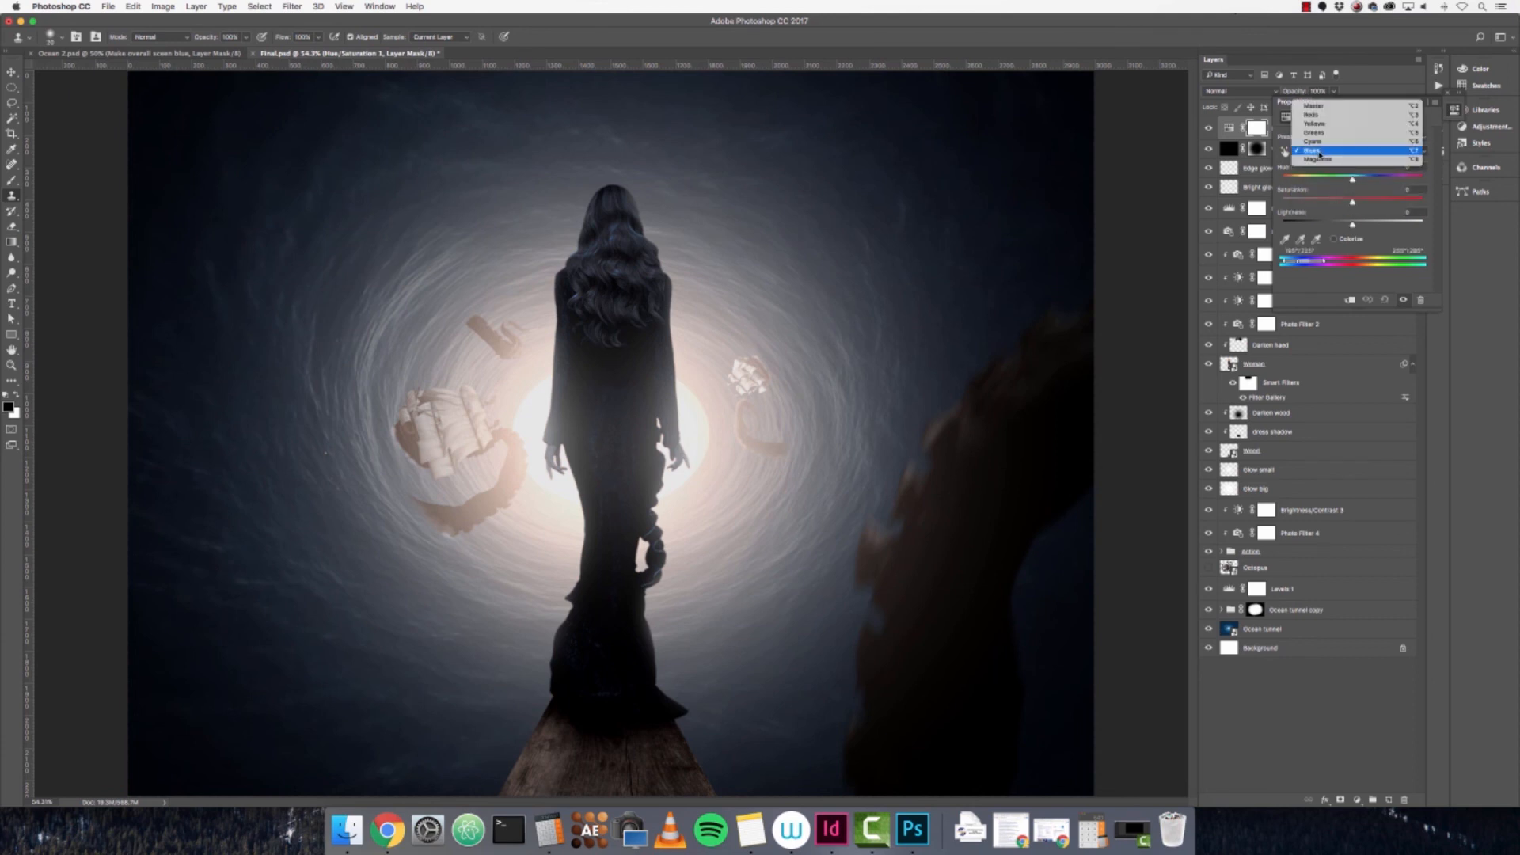
left_click(1388, 154)
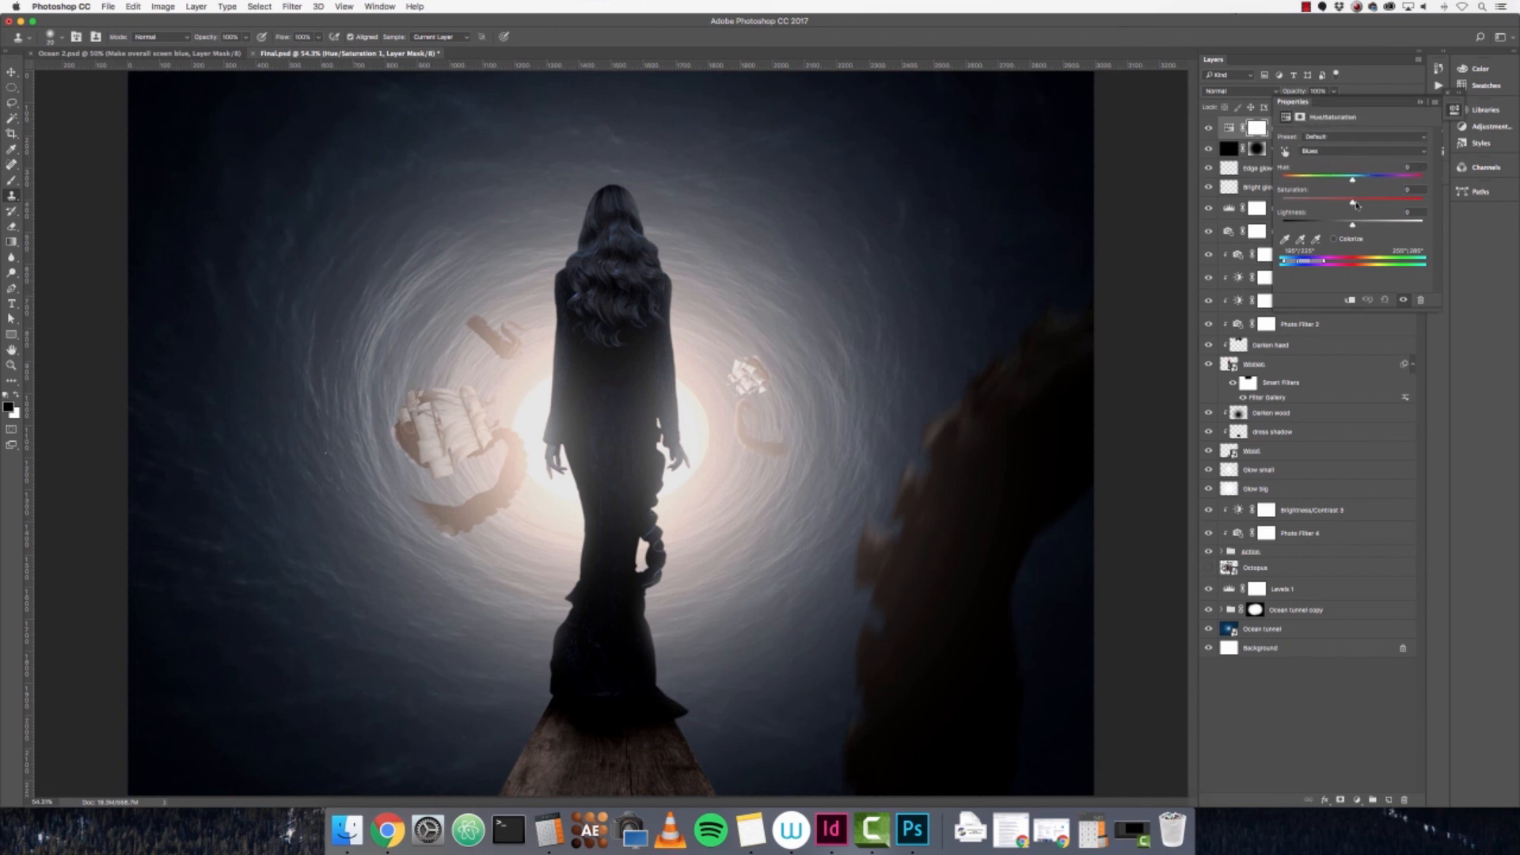
left_click_drag(1353, 181, 1345, 182)
left_click_drag(1354, 204, 1361, 205)
left_click(1456, 103)
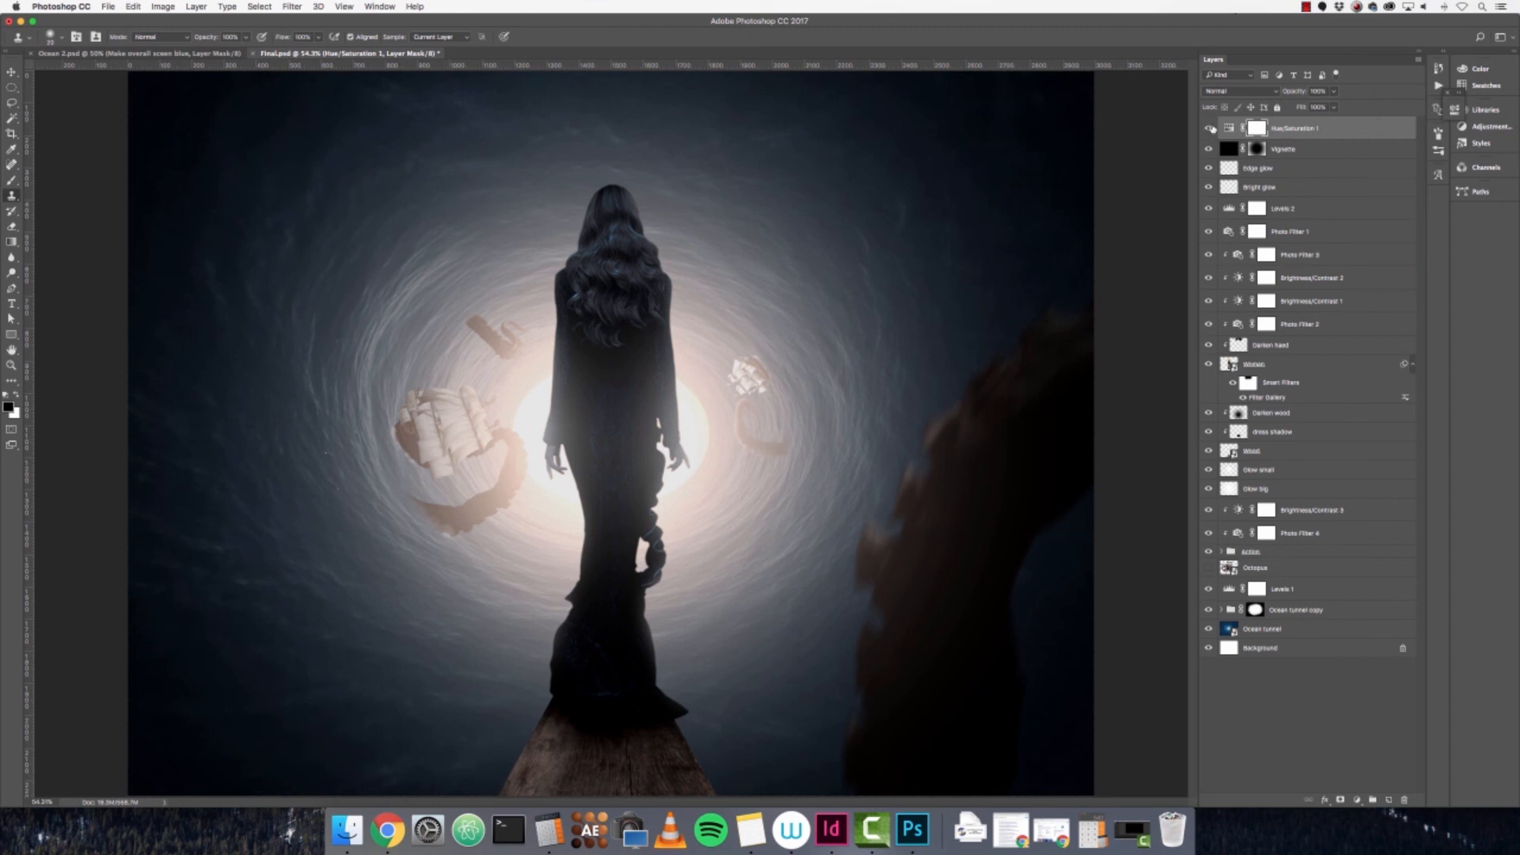
- Compare the composite with and without the Hue/Saturation layer, and view the whole image at a smaller size
left_click(1210, 128)
left_click(1210, 129)
left_click(1210, 128)
left_click(1211, 128)
left_click(1211, 129)
left_click(1210, 132)
left_click(1210, 132)
key("super+minus")
key("super+minus")
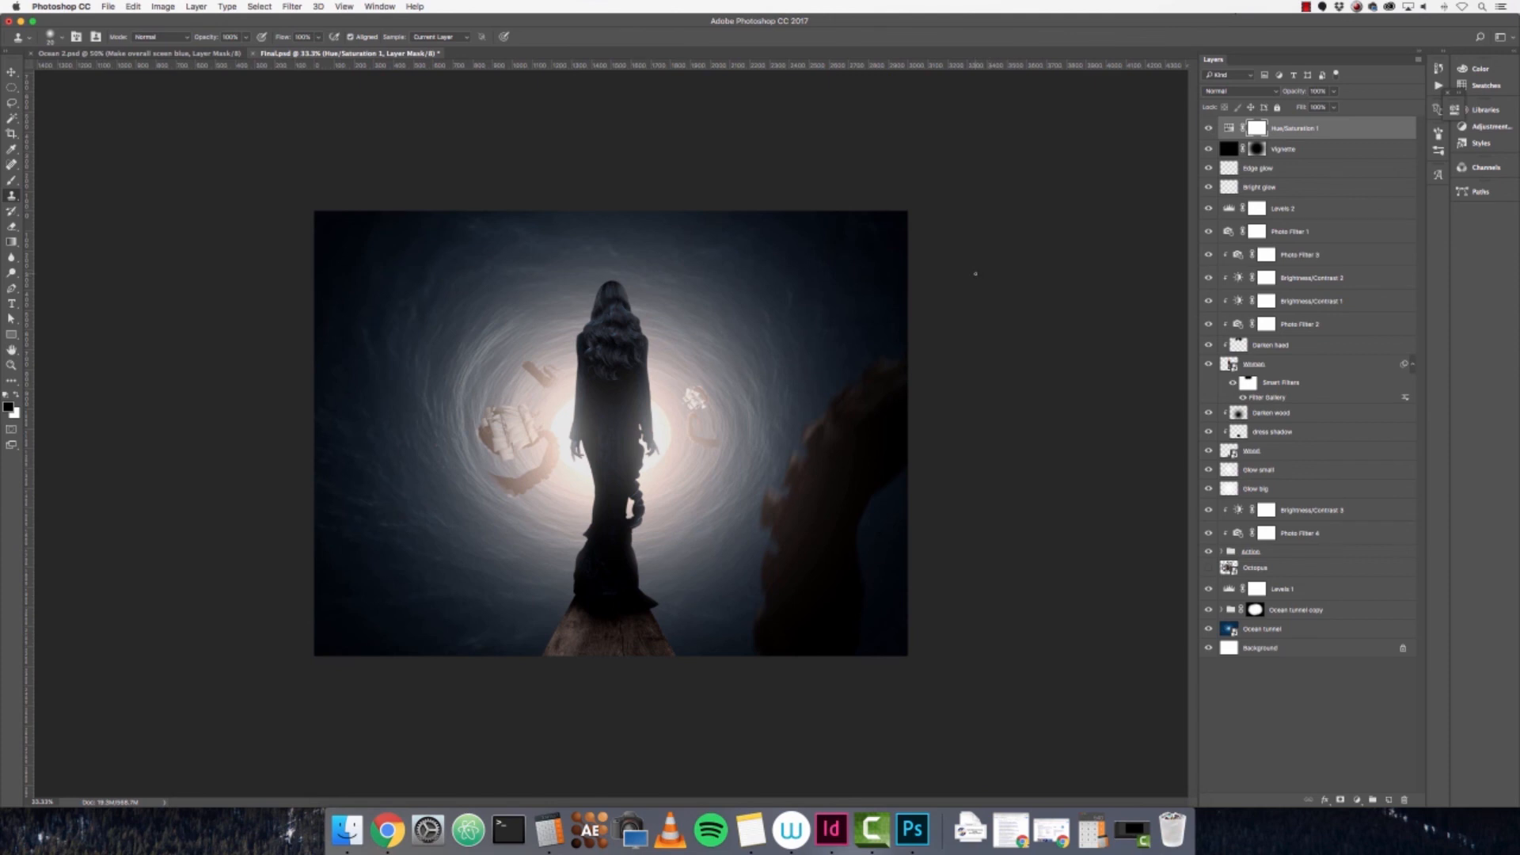
key("super+plus")
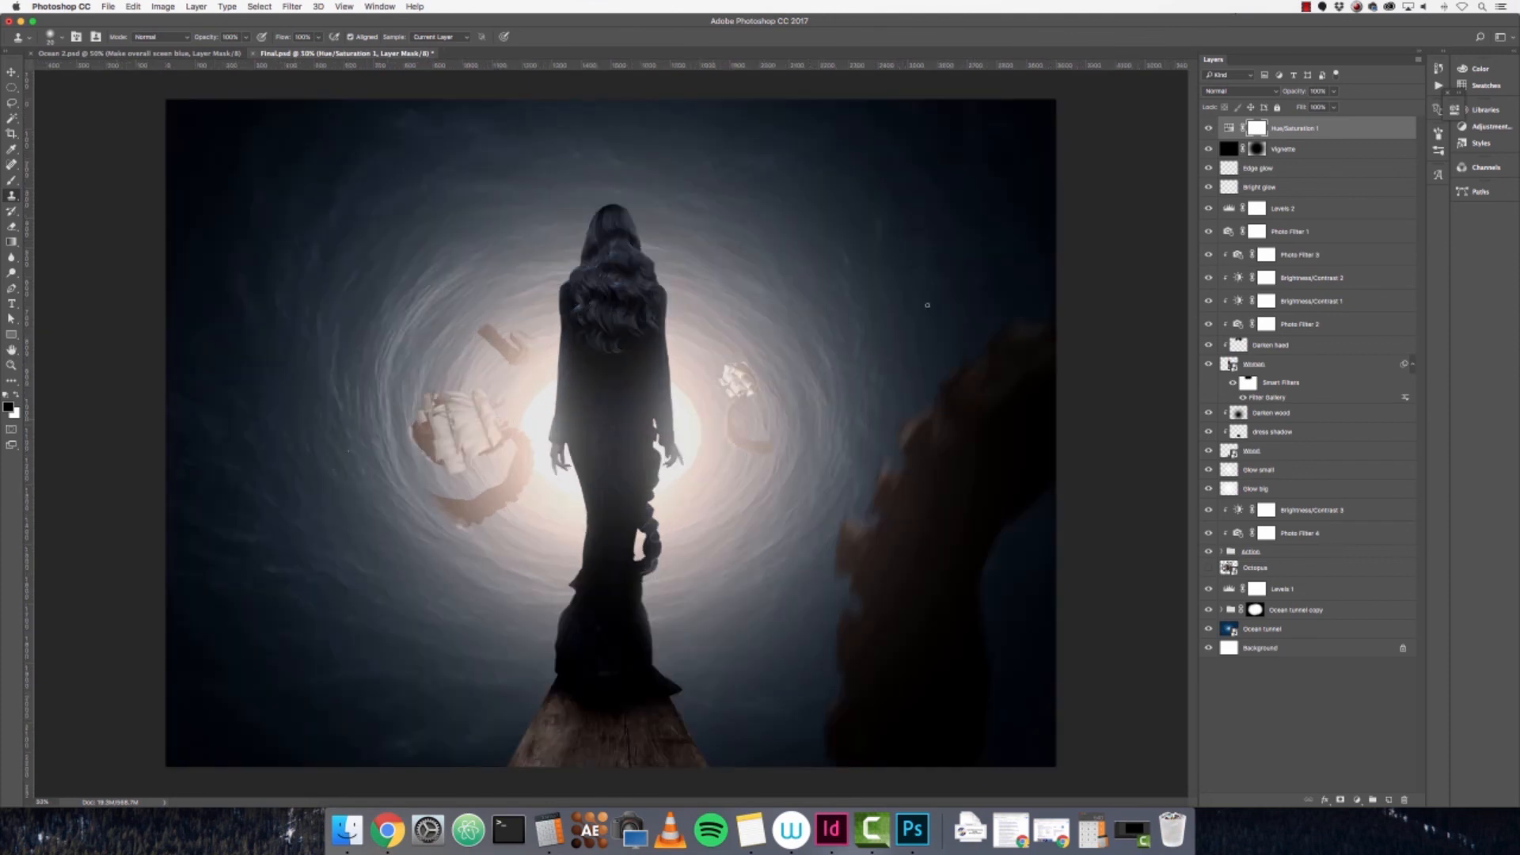